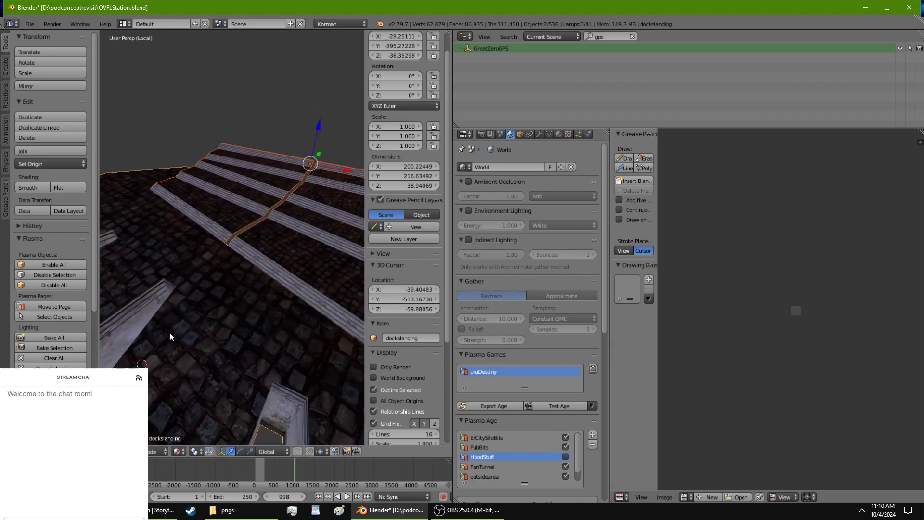
# Isolate the dock landing meshes together with THEGIANTSPOON in local view and show their surface textures.
pyautogui.press('KP_Divide')
pyautogui.scroll(10, 187, 162)
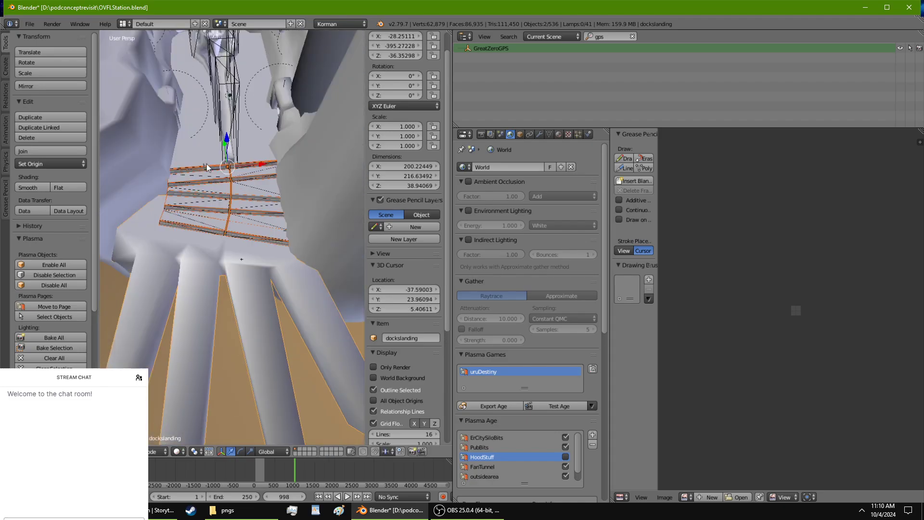
pyautogui.scroll(-12, 208, 198)
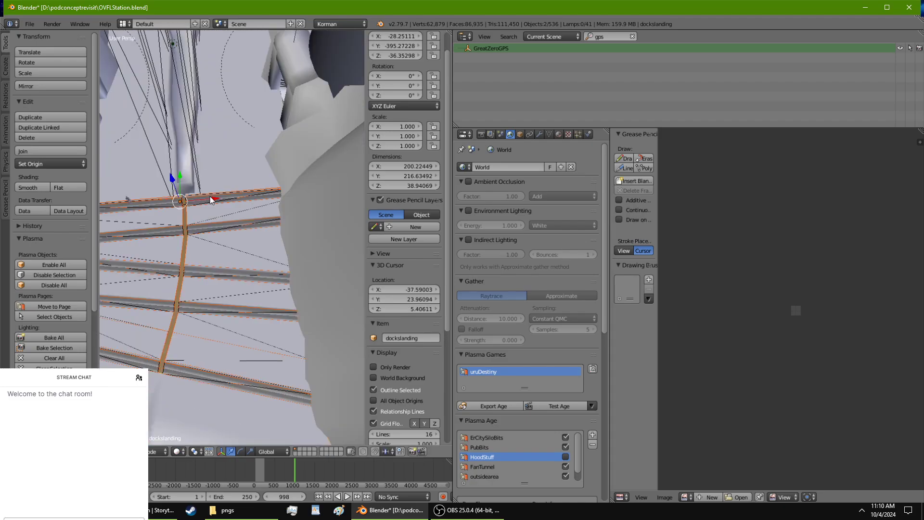
pyautogui.keyDown('shift'); pyautogui.rightClick(186, 185); pyautogui.keyUp('shift')
pyautogui.press('KP_Divide')
pyautogui.moveTo(187, 186); pyautogui.dragTo(218, 420, button='middle')
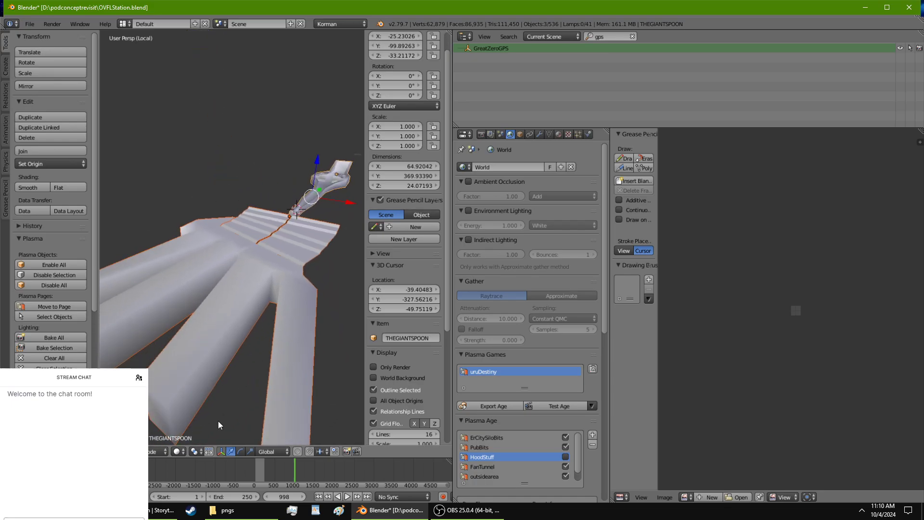
pyautogui.click(177, 451)
pyautogui.click(199, 397)
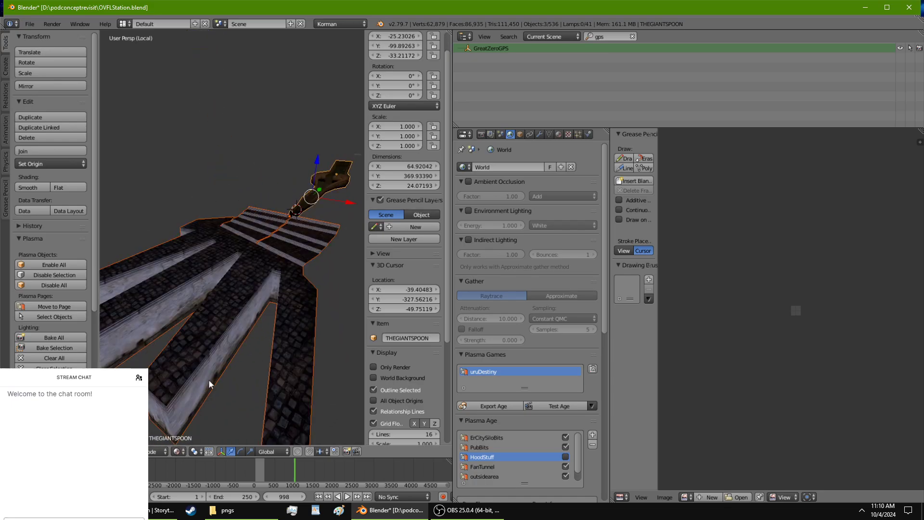
# Inspect the textured landing steps and the junction where the giant spoon's handle meets them.
pyautogui.moveTo(209, 379)
pyautogui.mouseDown(button='middle')
pyautogui.moveTo(269, 264)
pyautogui.moveTo(298, 327)
pyautogui.moveTo(198, 371)
pyautogui.moveTo(201, 362)
pyautogui.moveTo(138, 377)
pyautogui.moveTo(241, 350)
pyautogui.moveTo(235, 338)
pyautogui.moveTo(187, 337)
pyautogui.moveTo(201, 336)
pyautogui.moveTo(199, 353)
pyautogui.moveTo(151, 341)
pyautogui.moveTo(196, 298)
pyautogui.mouseUp(button='middle')
pyautogui.scroll(9, 251, 215)
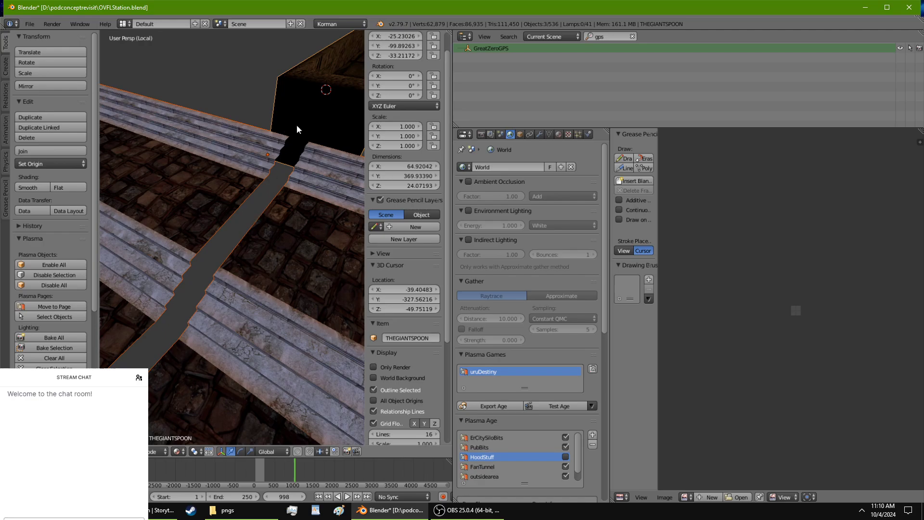
pyautogui.moveTo(296, 125); pyautogui.dragTo(299, 155, button='middle')
pyautogui.moveTo(243, 257); pyautogui.dragTo(161, 269, button='middle')
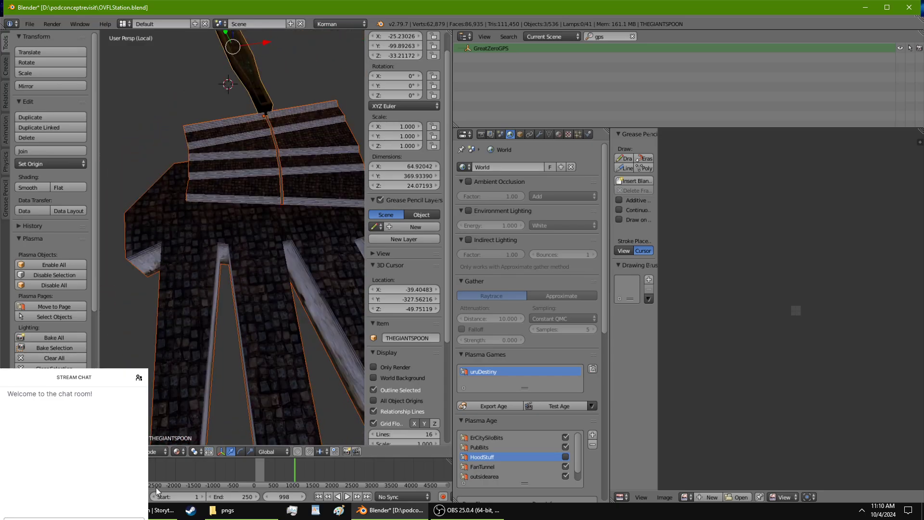
# View the border texture islmBorderLong.png in Photos, move its window clear of the model, and return to Blender.
pyautogui.click(72, 510)
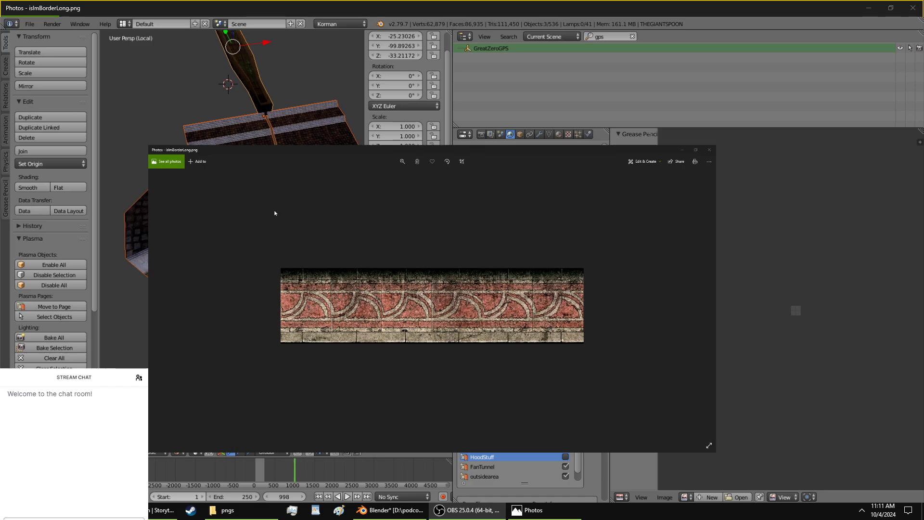
pyautogui.moveTo(336, 270); pyautogui.dragTo(747, 212)
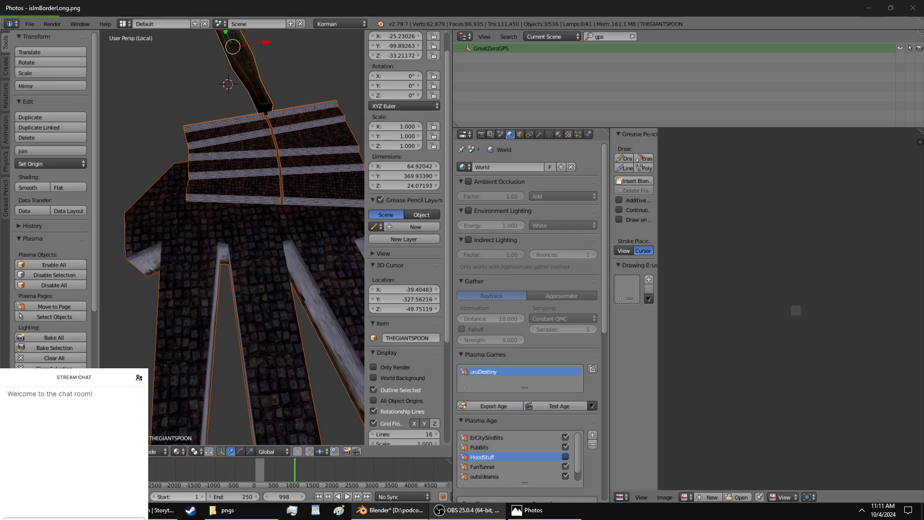
pyautogui.click(188, 289)
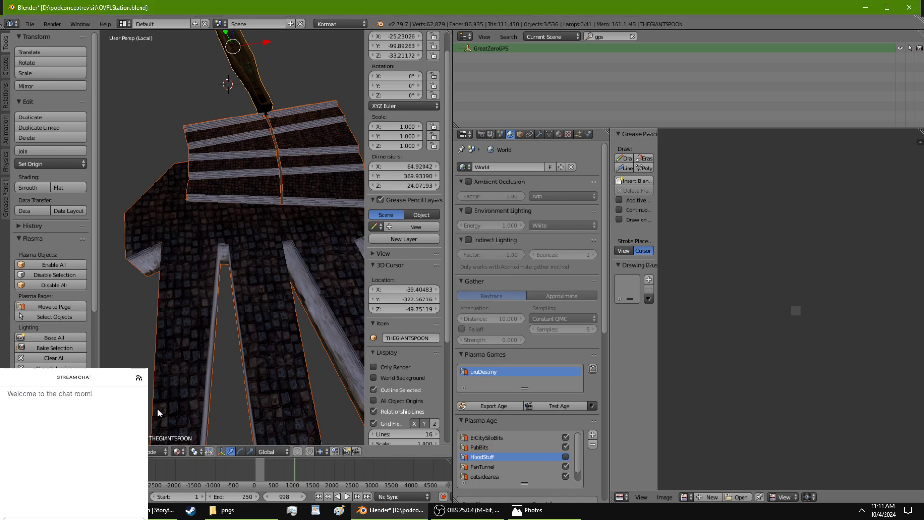
pyautogui.click(159, 510)
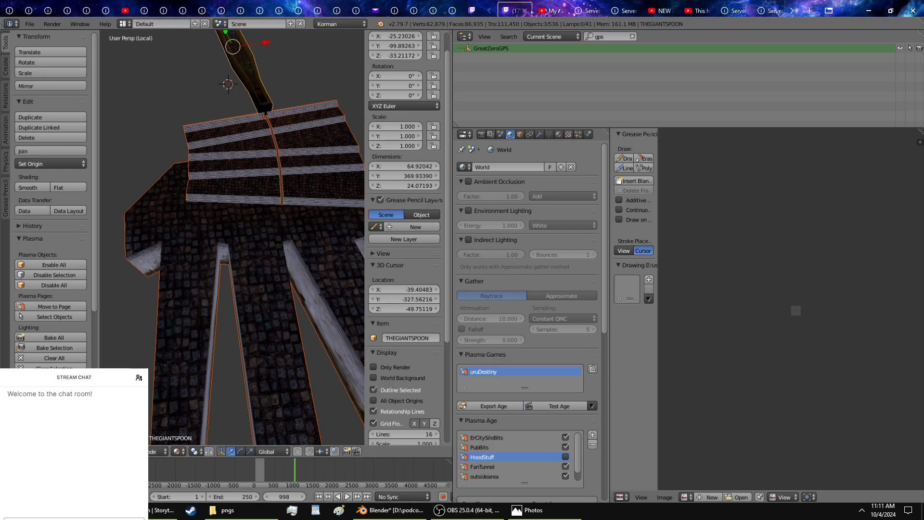
pyautogui.click(389, 510)
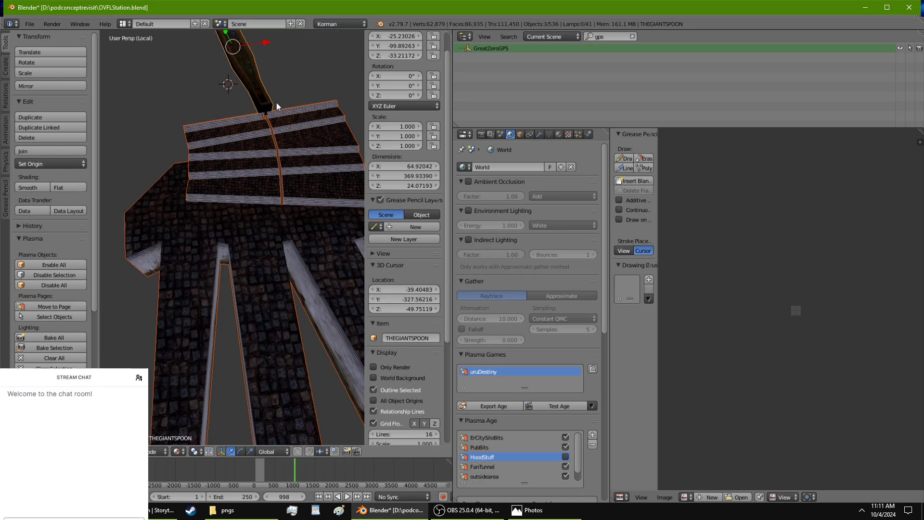
# Open the landing mesh with the long piers for editing and switch to face selection.
pyautogui.moveTo(276, 103); pyautogui.dragTo(290, 235, button='middle')
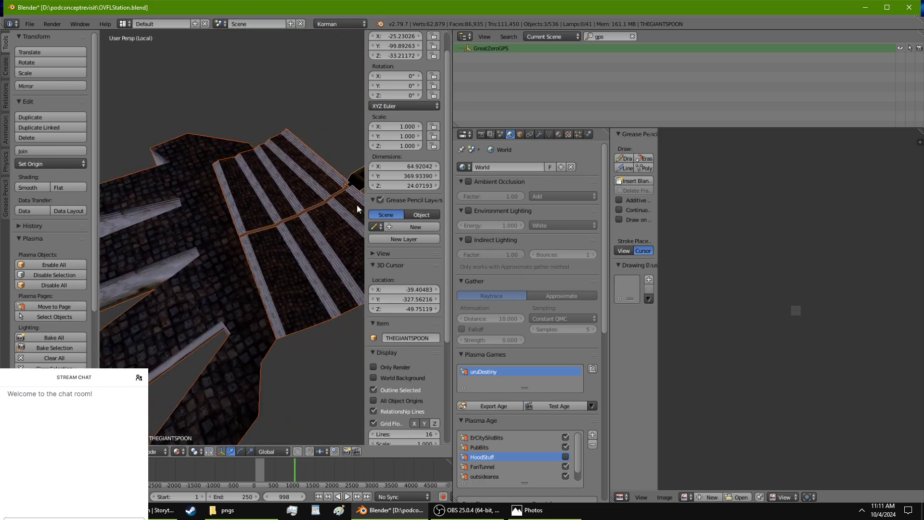
pyautogui.moveTo(356, 204); pyautogui.dragTo(279, 253, button='middle')
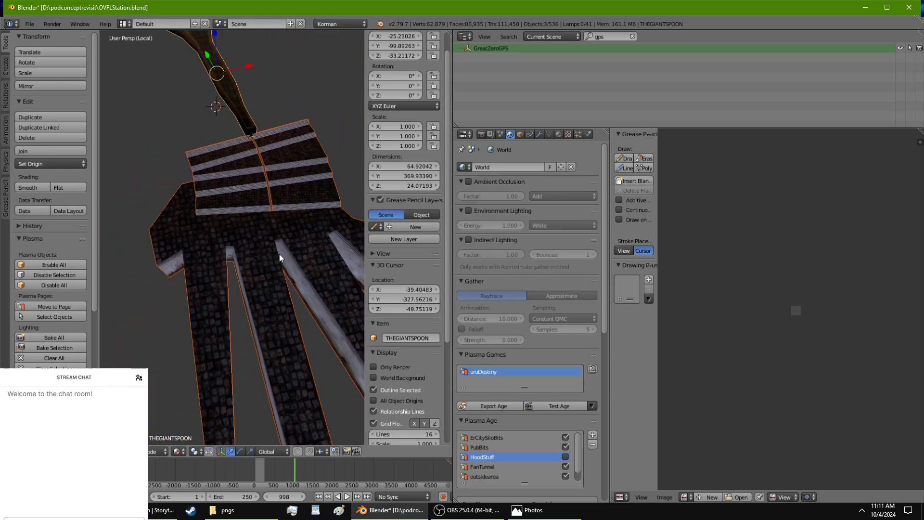
pyautogui.rightClick(258, 238)
pyautogui.press('Tab')
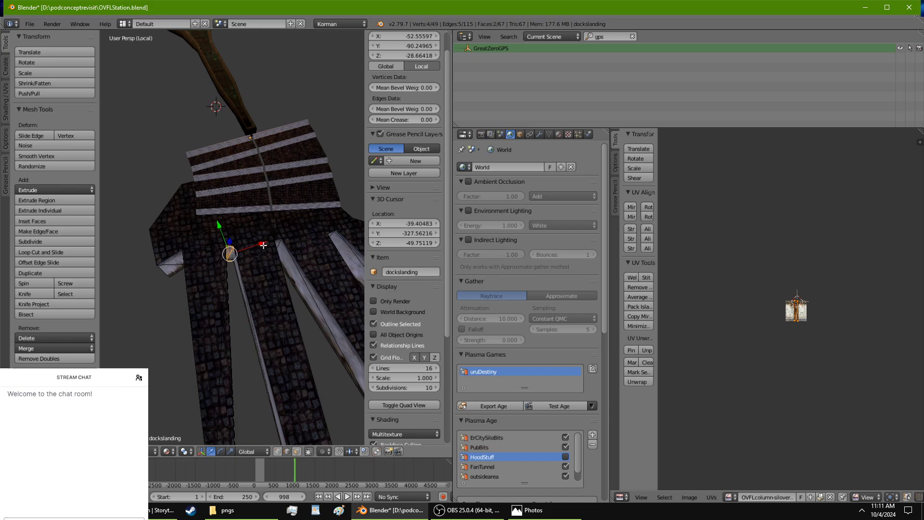
pyautogui.press('a')
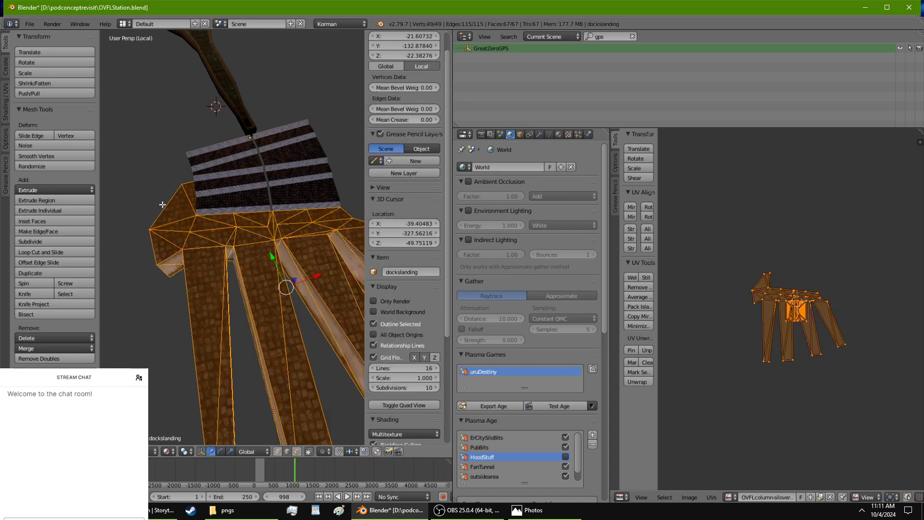
pyautogui.scroll(3, 177, 223)
pyautogui.moveTo(177, 224); pyautogui.dragTo(241, 193, button='middle')
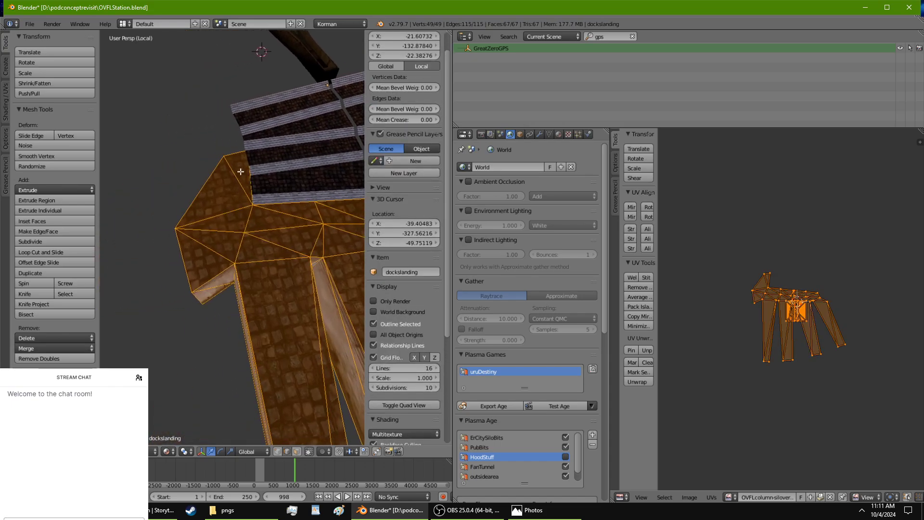
pyautogui.rightClick(241, 171)
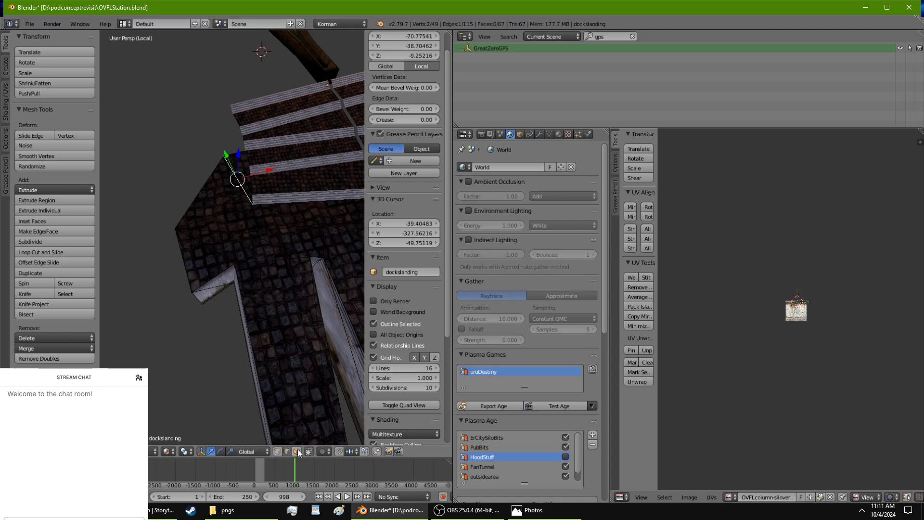
# Select the top faces along the landing's outer end and centre, including the first two piers.
pyautogui.press('a')
pyautogui.rightClick(241, 169)
pyautogui.keyDown('ctrl'); pyautogui.rightClick(204, 253); pyautogui.keyUp('ctrl')
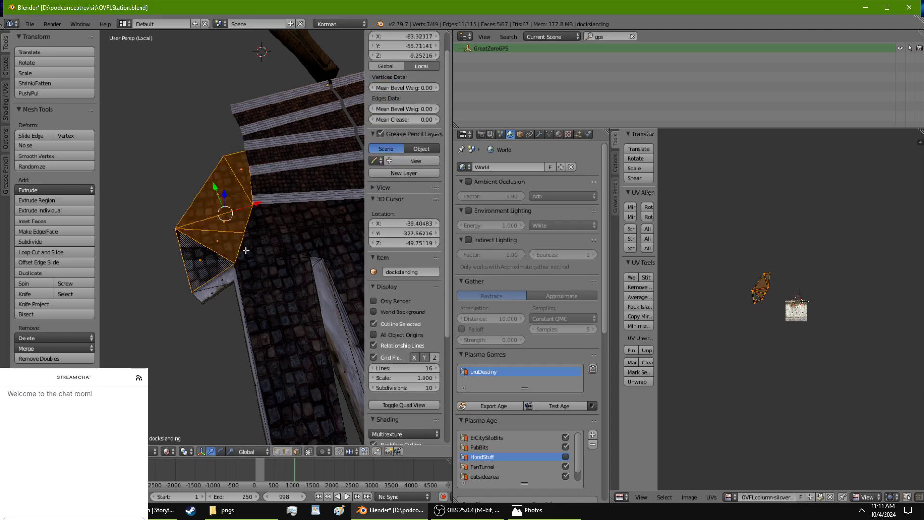
pyautogui.keyDown('ctrl'); pyautogui.rightClick(296, 317); pyautogui.keyUp('ctrl')
pyautogui.keyDown('ctrl'); pyautogui.rightClick(295, 223); pyautogui.keyUp('ctrl')
pyautogui.moveTo(303, 236); pyautogui.dragTo(257, 235, button='middle')
pyautogui.keyDown('ctrl'); pyautogui.rightClick(320, 321); pyautogui.keyUp('ctrl')
pyautogui.keyDown('ctrl'); pyautogui.rightClick(274, 380); pyautogui.keyUp('ctrl')
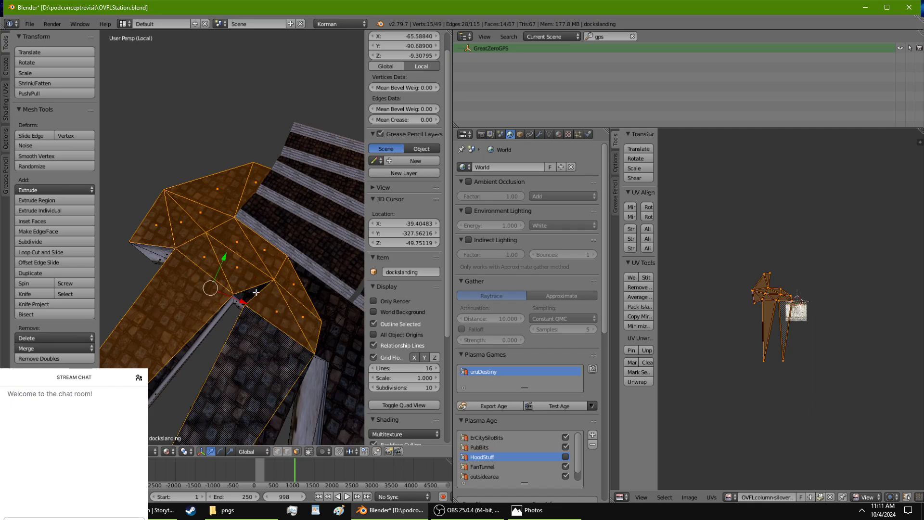
pyautogui.keyDown('ctrl'); pyautogui.rightClick(250, 342); pyautogui.keyUp('ctrl')
pyautogui.moveTo(268, 305); pyautogui.dragTo(270, 276, button='middle')
pyautogui.keyDown('ctrl'); pyautogui.rightClick(269, 275); pyautogui.keyUp('ctrl')
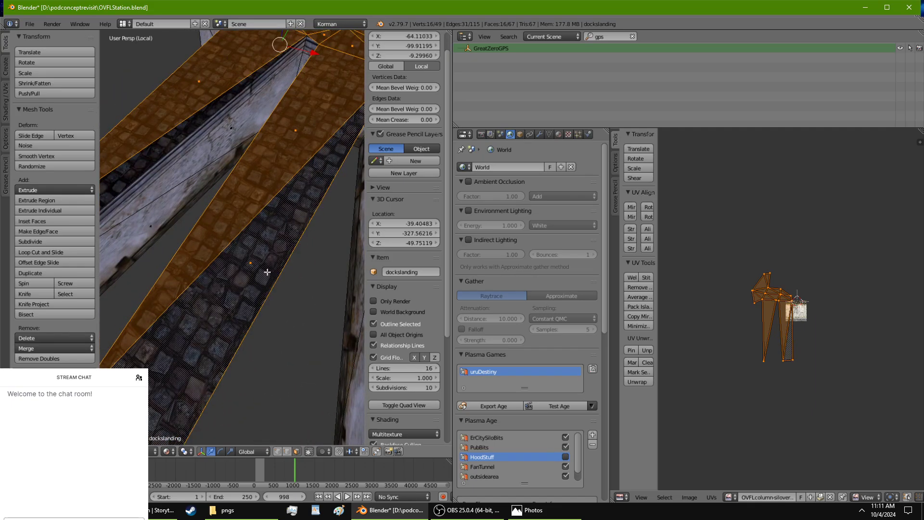
pyautogui.scroll(-3, 262, 276)
pyautogui.keyDown('ctrl'); pyautogui.rightClick(169, 243); pyautogui.keyUp('ctrl')
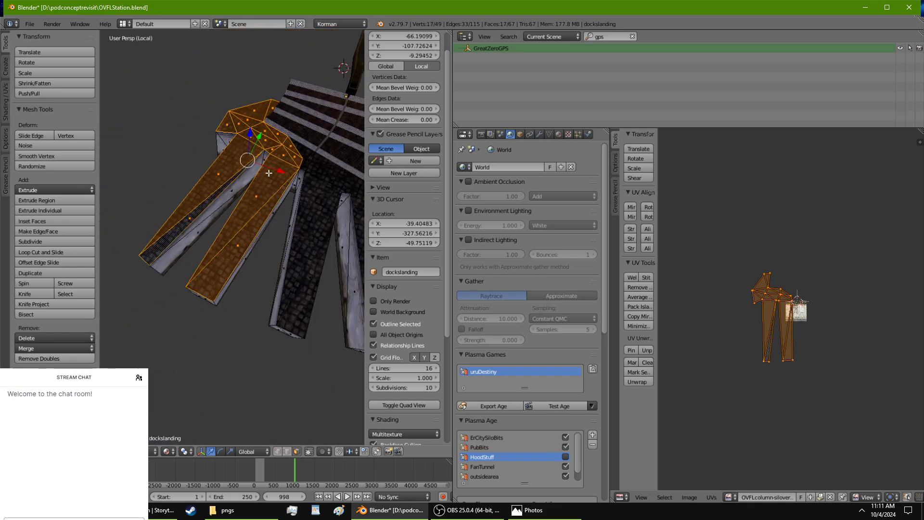
# Extend the face selection across the rest of the landing's top, including the remaining two piers.
pyautogui.keyDown('ctrl'); pyautogui.rightClick(303, 149); pyautogui.keyUp('ctrl')
pyautogui.keyDown('ctrl'); pyautogui.rightClick(308, 267); pyautogui.keyUp('ctrl')
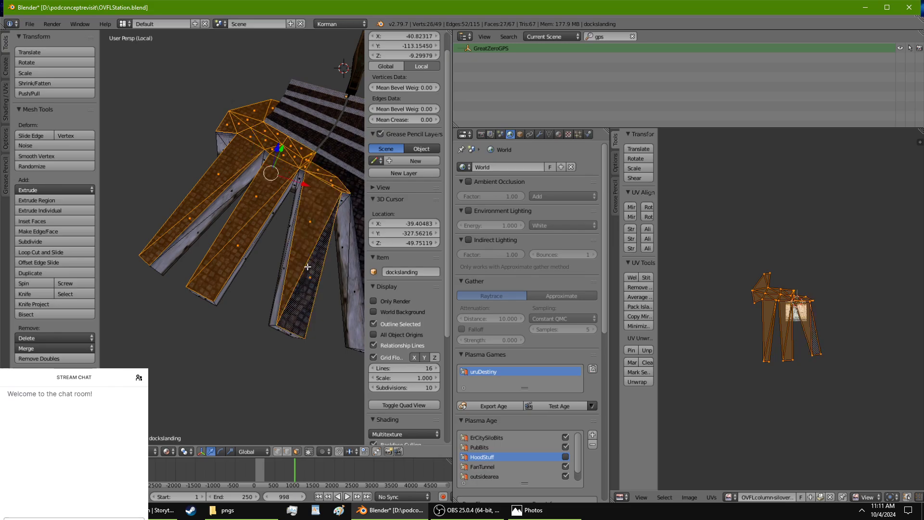
pyautogui.moveTo(308, 267); pyautogui.dragTo(244, 303, button='middle')
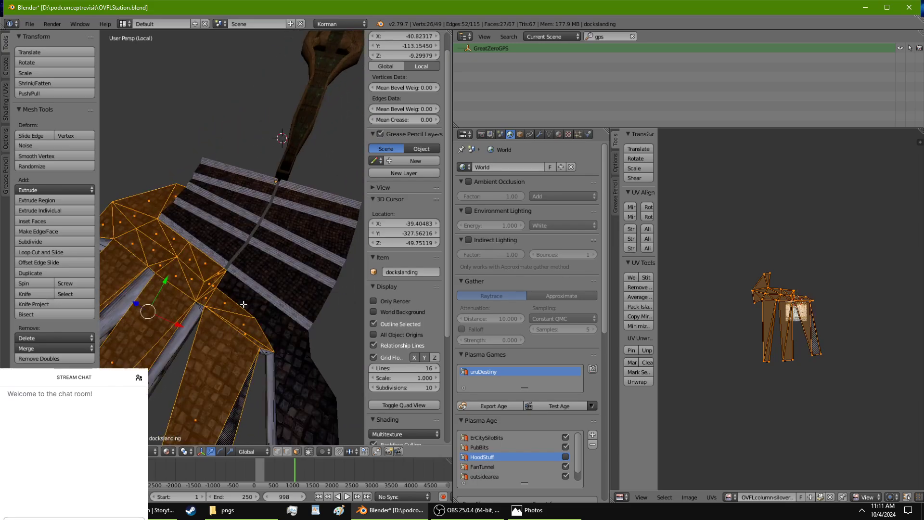
pyautogui.keyDown('ctrl'); pyautogui.rightClick(233, 285); pyautogui.keyUp('ctrl')
pyautogui.keyDown('ctrl'); pyautogui.rightClick(283, 333); pyautogui.keyUp('ctrl')
pyautogui.keyDown('ctrl'); pyautogui.rightClick(294, 369); pyautogui.keyUp('ctrl')
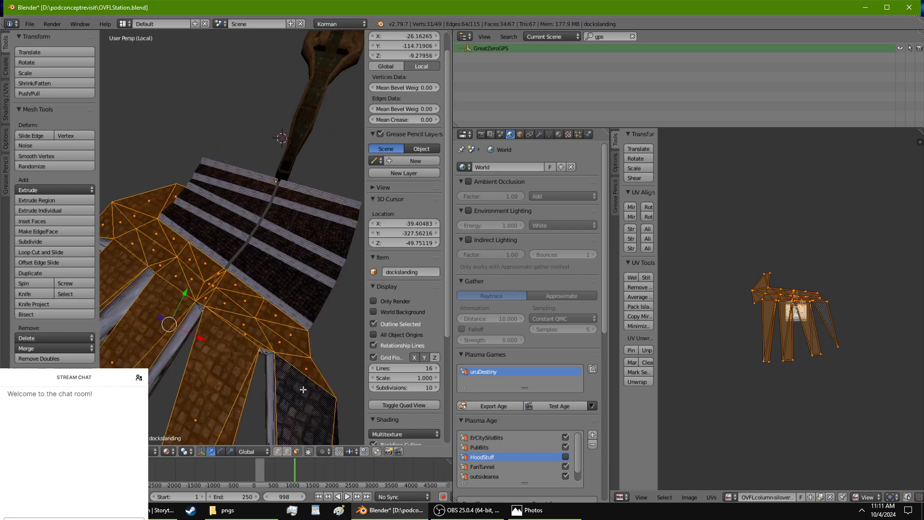
pyautogui.moveTo(300, 368); pyautogui.dragTo(314, 328, button='middle')
pyautogui.keyDown('ctrl'); pyautogui.rightClick(286, 275); pyautogui.keyUp('ctrl')
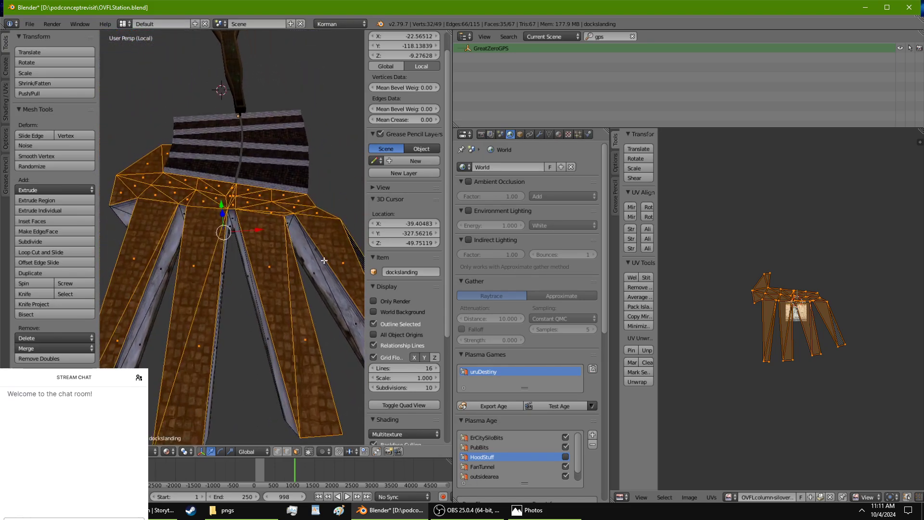
# Extrude the selected top faces of the landing and piers in place, without any offset.
pyautogui.press('e')
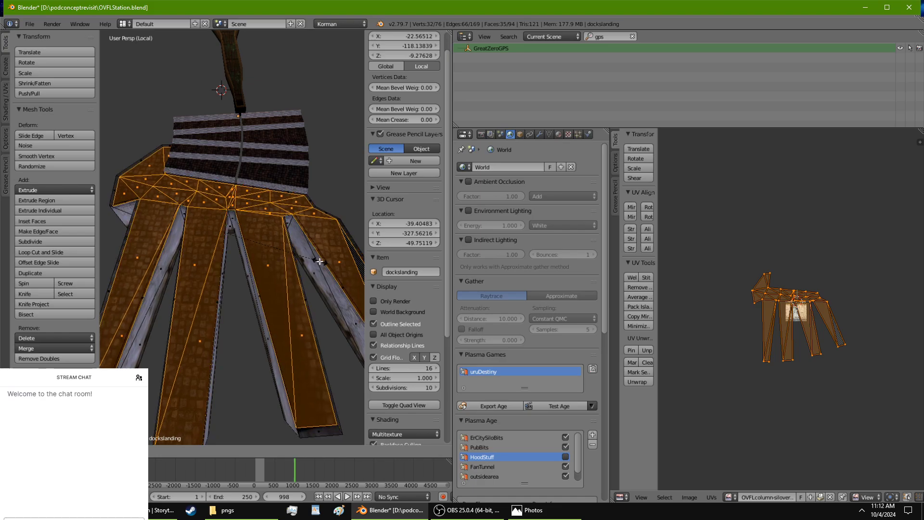
pyautogui.rightClick(311, 263)
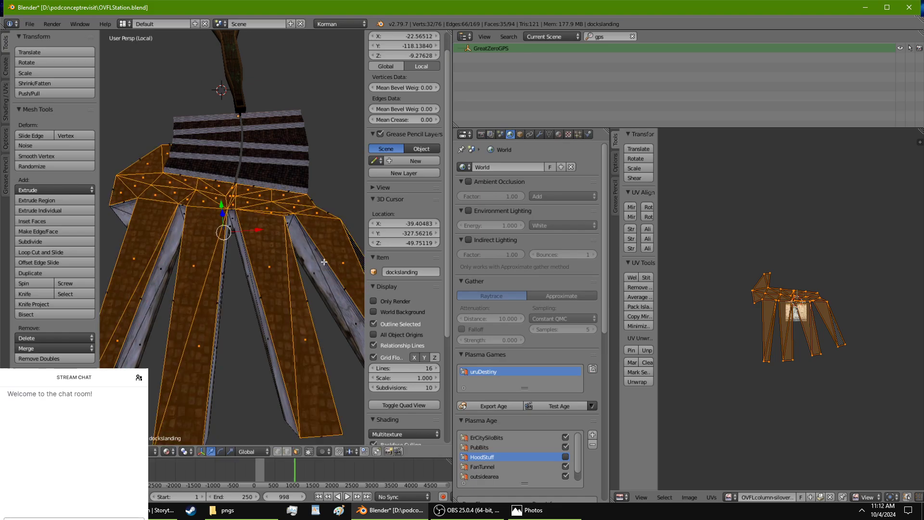
# Try to scale the extruded top faces slightly inward from the outer edge.
pyautogui.press('s')
pyautogui.click(315, 259)
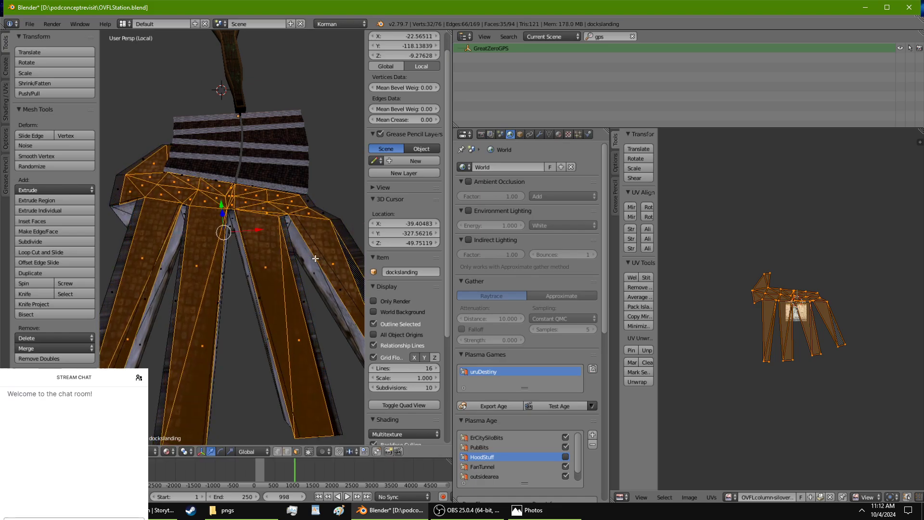
pyautogui.press('s')
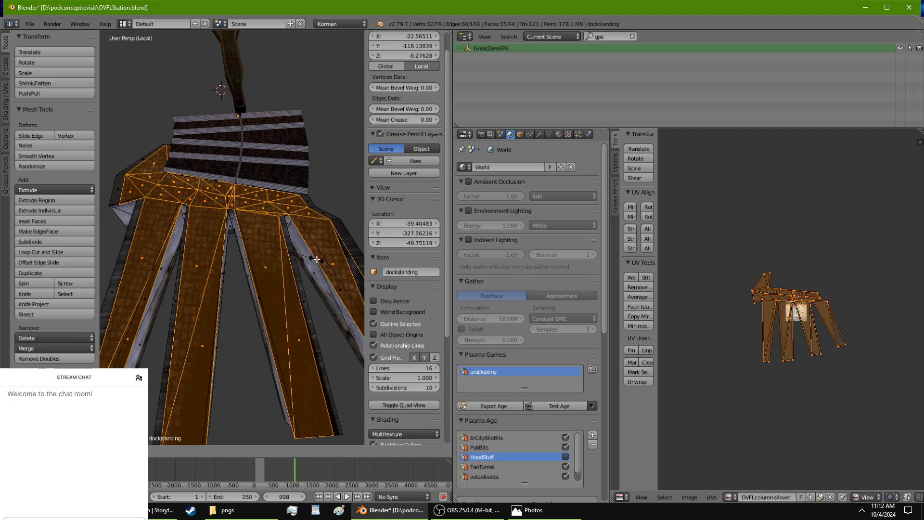
pyautogui.click(310, 252)
# Raise the extruded top faces straight up along Z to a median height of about -5.98.
pyautogui.moveTo(310, 252); pyautogui.dragTo(324, 230, button='middle')
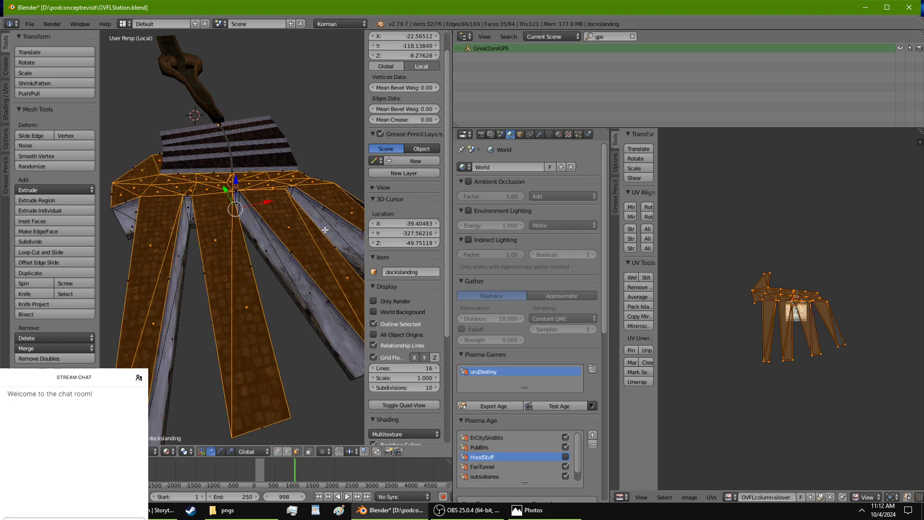
pyautogui.moveTo(239, 182); pyautogui.dragTo(239, 175)
pyautogui.moveTo(239, 175); pyautogui.dragTo(277, 186, button='middle')
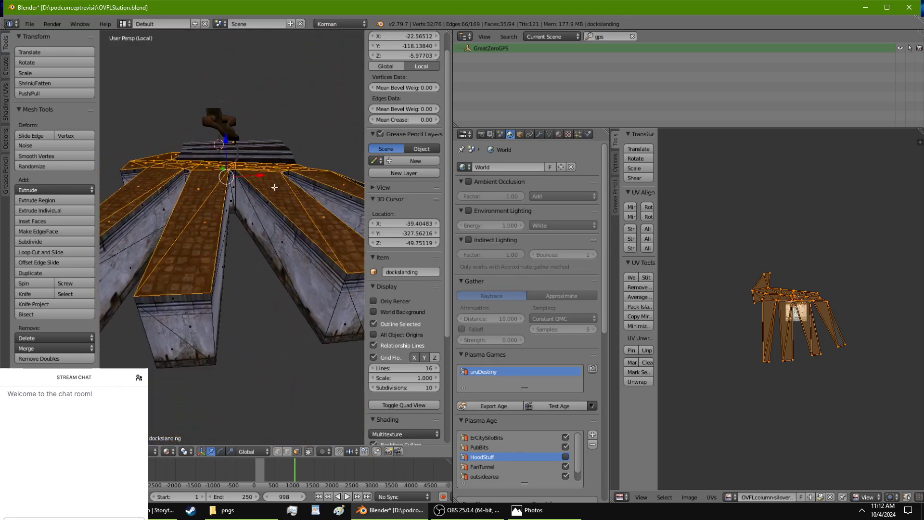
# Change the pivot point and try transforming the raised top faces, including a rotation about the X axis.
pyautogui.click(187, 453)
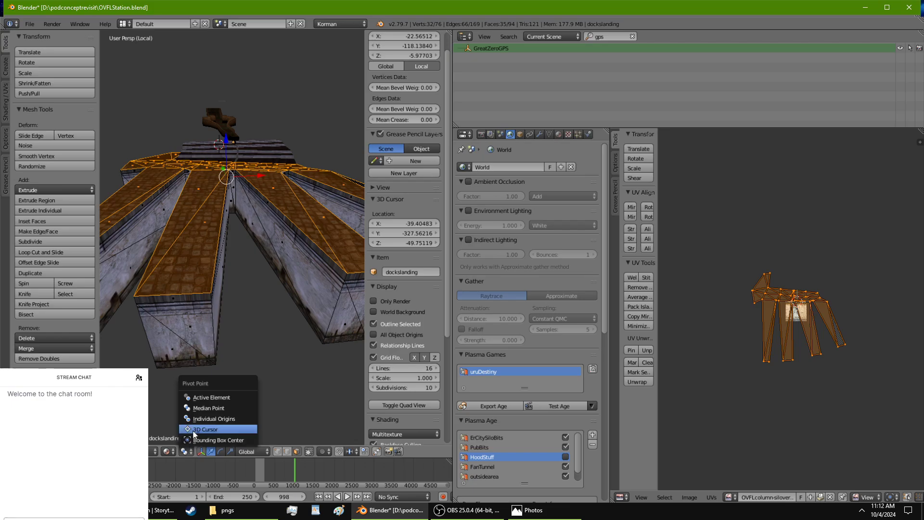
pyautogui.click(206, 423)
pyautogui.press('r')
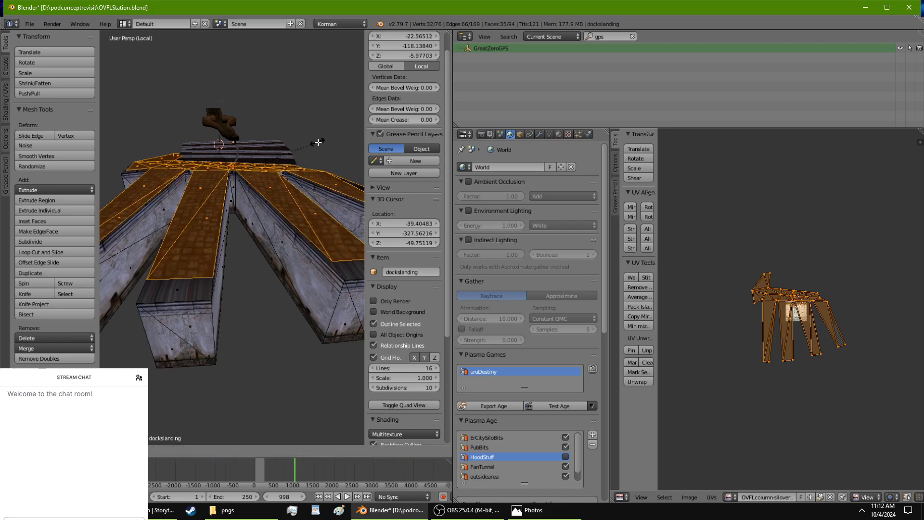
pyautogui.click(324, 149)
pyautogui.moveTo(324, 151); pyautogui.dragTo(283, 288, button='middle')
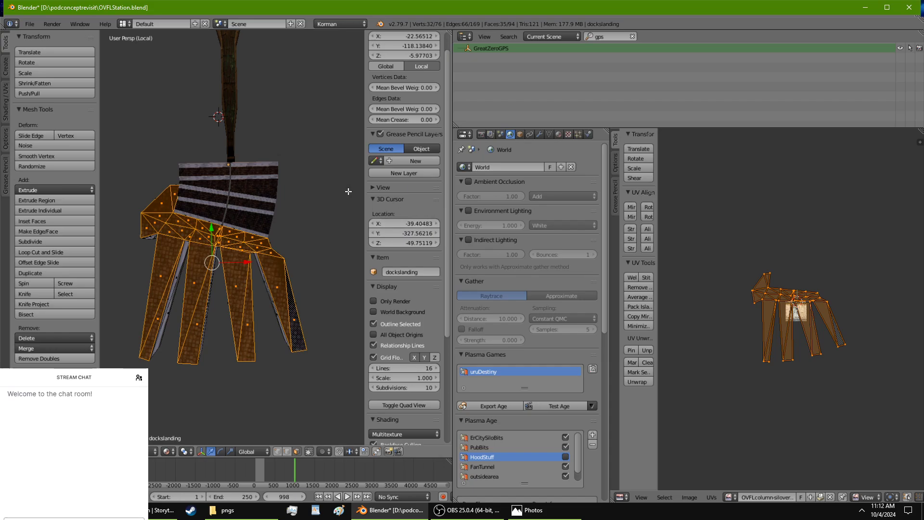
pyautogui.press('r')
pyautogui.press('x')
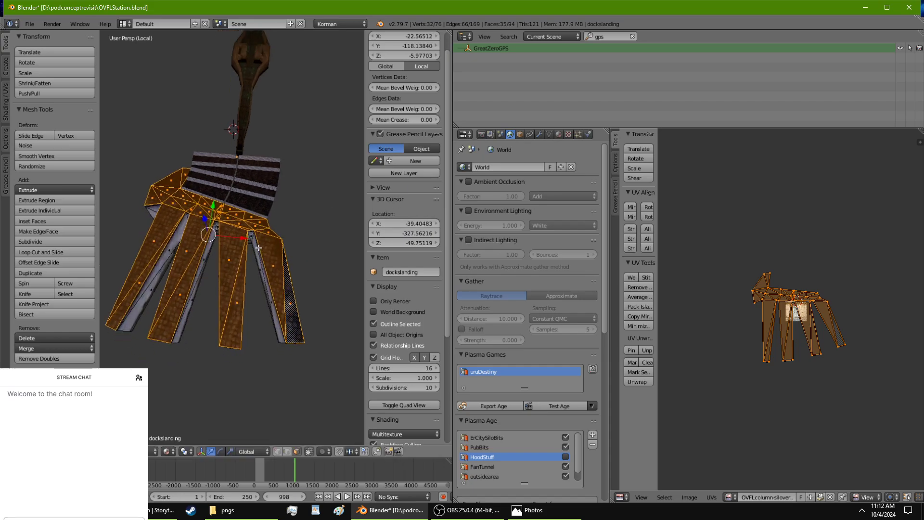
# Lower the raised top faces of the landing and piers along Z to a median height of about -9.42.
pyautogui.click(270, 205)
pyautogui.moveTo(270, 206); pyautogui.dragTo(221, 265, button='middle')
pyautogui.press('g')
pyautogui.press('z')
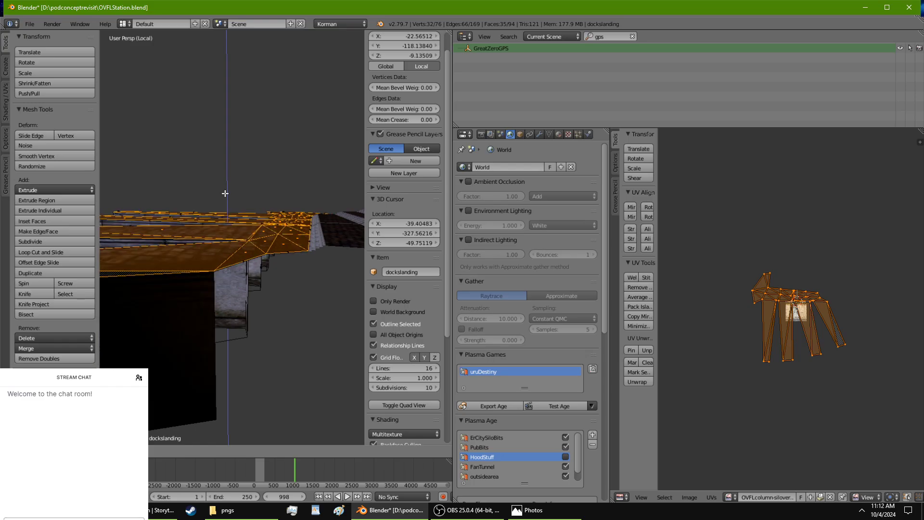
pyautogui.click(223, 195)
# Select the two top faces of the third pier from the left and scale them inward, including along Y.
pyautogui.moveTo(224, 195); pyautogui.dragTo(341, 253, button='middle')
pyautogui.scroll(4, 341, 254)
pyautogui.scroll(3, 233, 72)
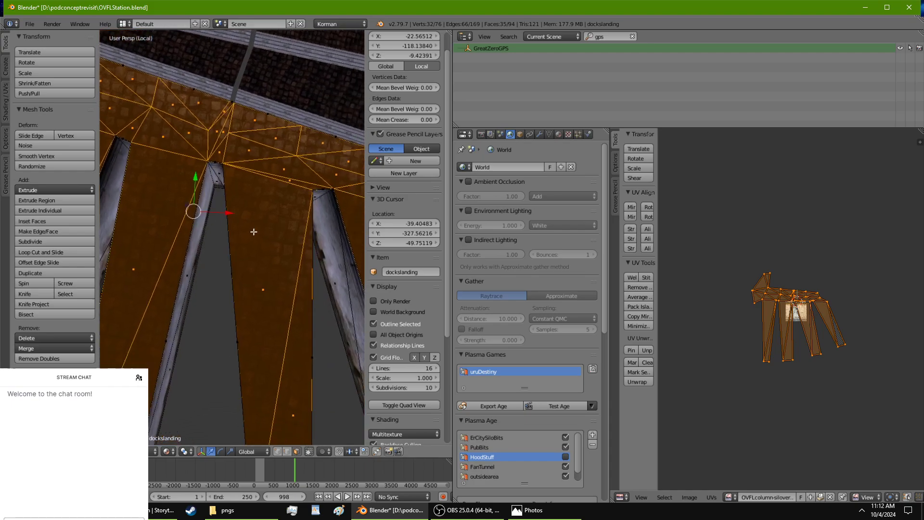
pyautogui.rightClick(239, 135)
pyautogui.scroll(-5, 289, 214)
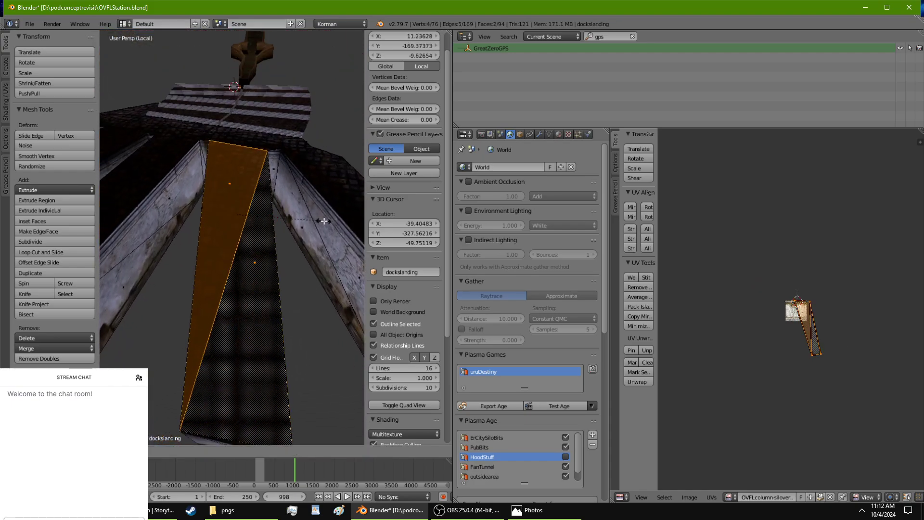
pyautogui.press('s')
pyautogui.rightClick(317, 219)
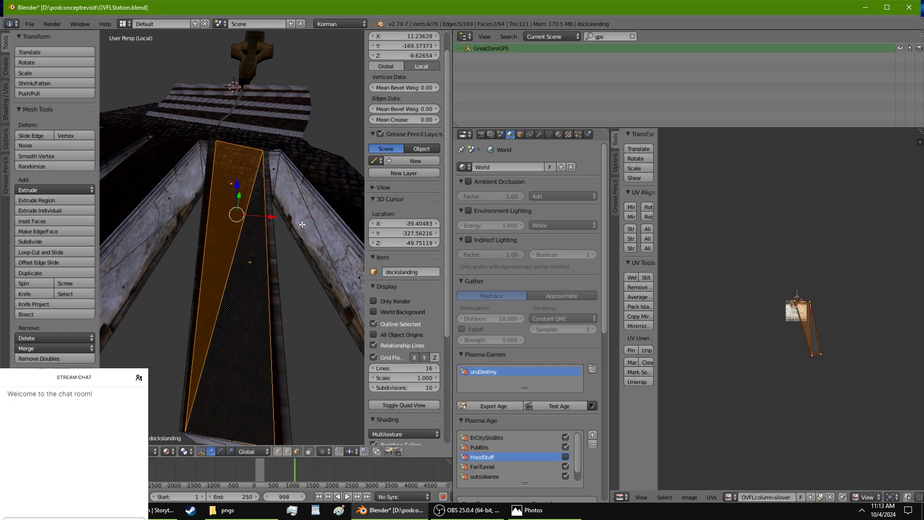
pyautogui.press('s')
pyautogui.press('y')
pyautogui.click(299, 222)
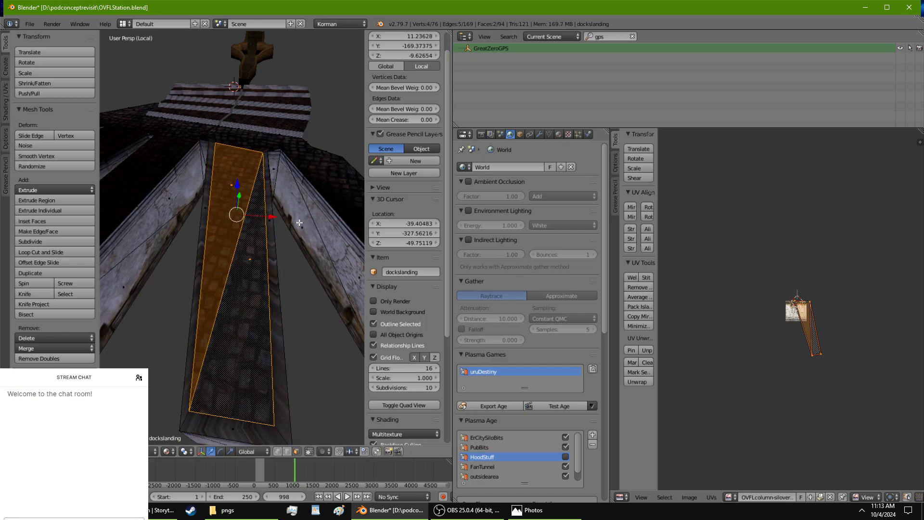
# Shift the third pier's inset top faces slightly along X to a median X of about 11.62.
pyautogui.press('g')
pyautogui.press('x')
pyautogui.click(269, 216)
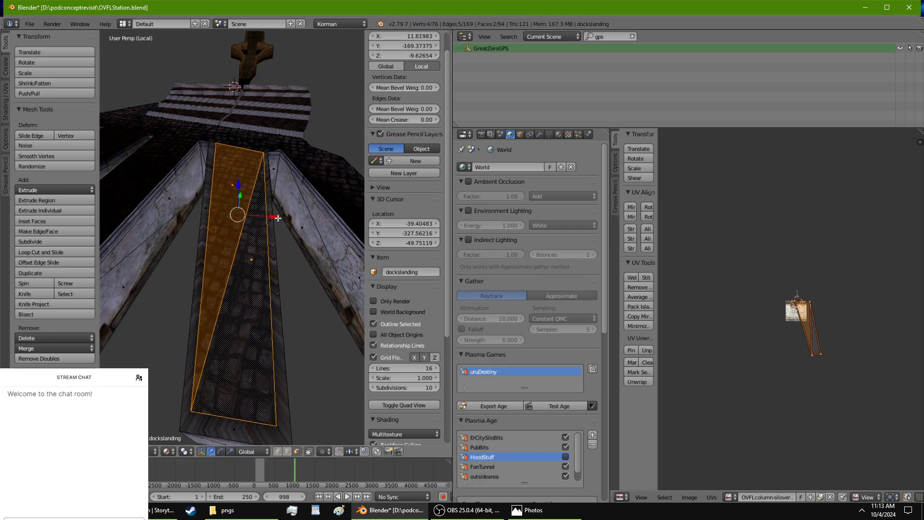
# Select the landing's top faces between the inset third pier and the slatted deck.
pyautogui.moveTo(236, 211)
pyautogui.mouseDown(button='middle')
pyautogui.moveTo(226, 255)
pyautogui.moveTo(264, 233)
pyautogui.moveTo(253, 208)
pyautogui.mouseUp(button='middle')
pyautogui.rightClick(253, 208)
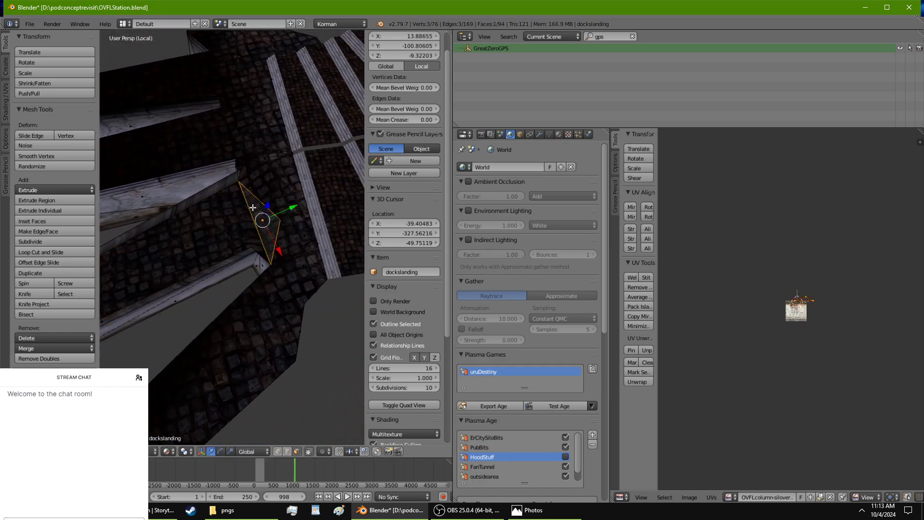
pyautogui.keyDown('shift'); pyautogui.rightClick(266, 192); pyautogui.keyUp('shift')
pyautogui.keyDown('shift'); pyautogui.rightClick(291, 188); pyautogui.keyUp('shift')
pyautogui.keyDown('shift'); pyautogui.rightClick(289, 230); pyautogui.keyUp('shift')
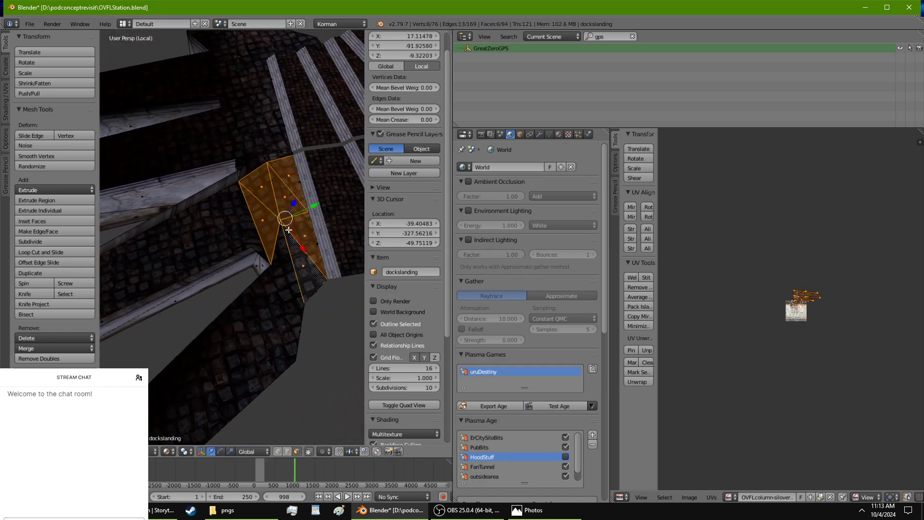
pyautogui.keyDown('shift'); pyautogui.rightClick(284, 249); pyautogui.keyUp('shift')
pyautogui.moveTo(278, 252); pyautogui.dragTo(338, 206, button='middle')
pyautogui.press('s')
pyautogui.press('x')
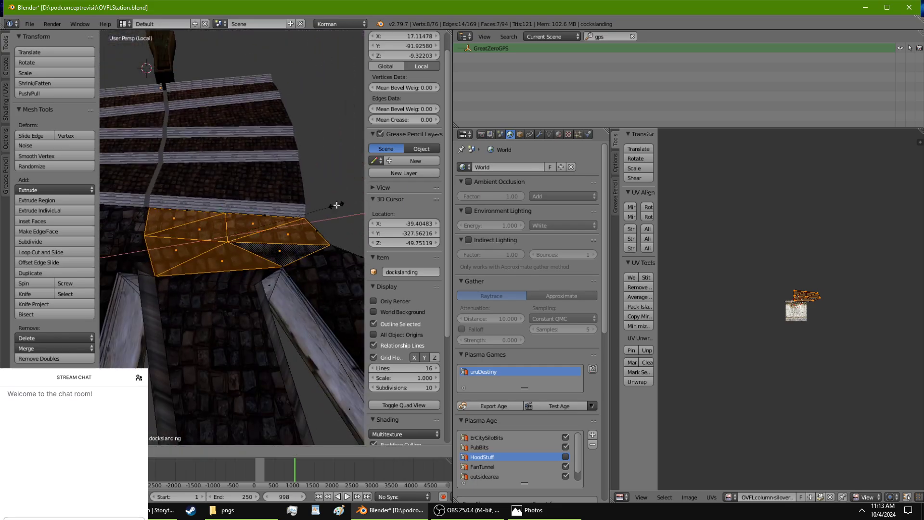
pyautogui.rightClick(330, 205)
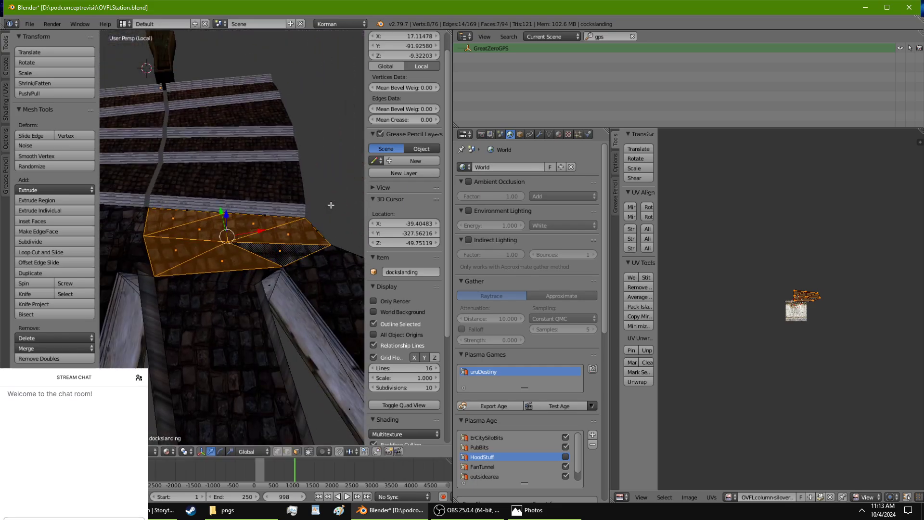
# Deselect the landing faces adjoining the piers, keeping only the four-face strip along the slatted deck.
pyautogui.keyDown('shift'); pyautogui.rightClick(225, 261); pyautogui.keyUp('shift')
pyautogui.moveTo(233, 268); pyautogui.dragTo(200, 286, button='middle')
pyautogui.keyDown('shift'); pyautogui.rightClick(259, 273); pyautogui.keyUp('shift')
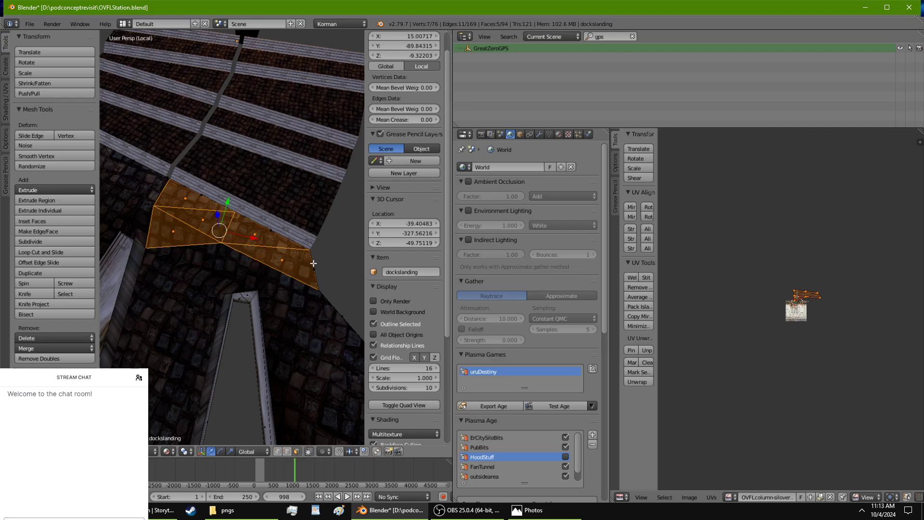
pyautogui.press('g')
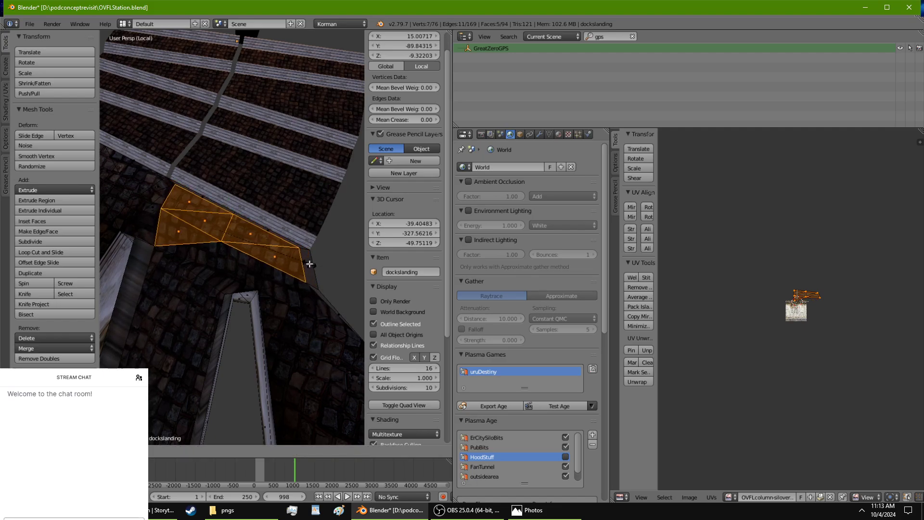
pyautogui.rightClick(307, 264)
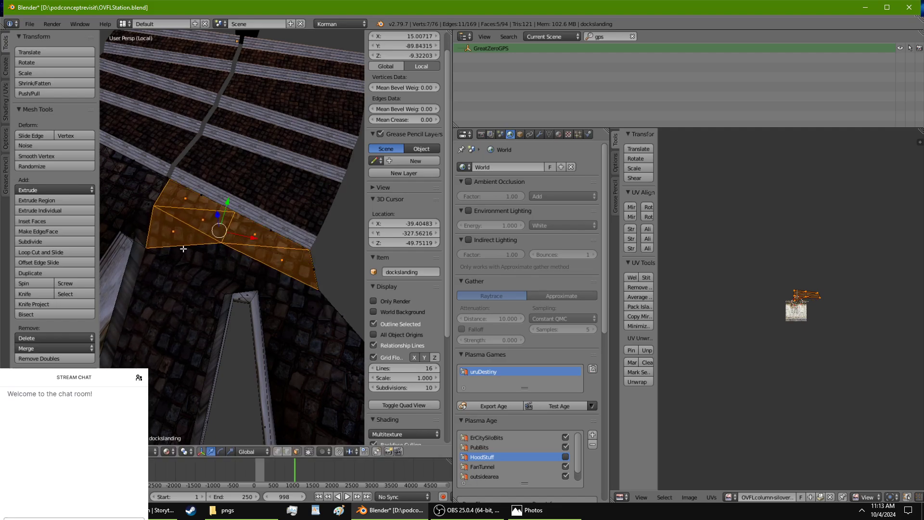
pyautogui.keyDown('shift'); pyautogui.rightClick(174, 235); pyautogui.keyUp('shift')
# Scale the landing strip inward and move it along Y to a median Y of about -89.75.
pyautogui.press('s')
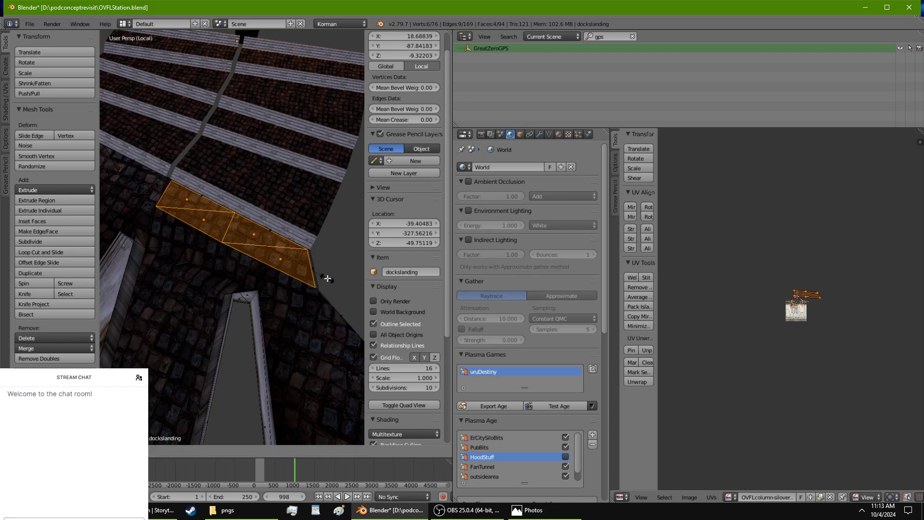
pyautogui.click(310, 276)
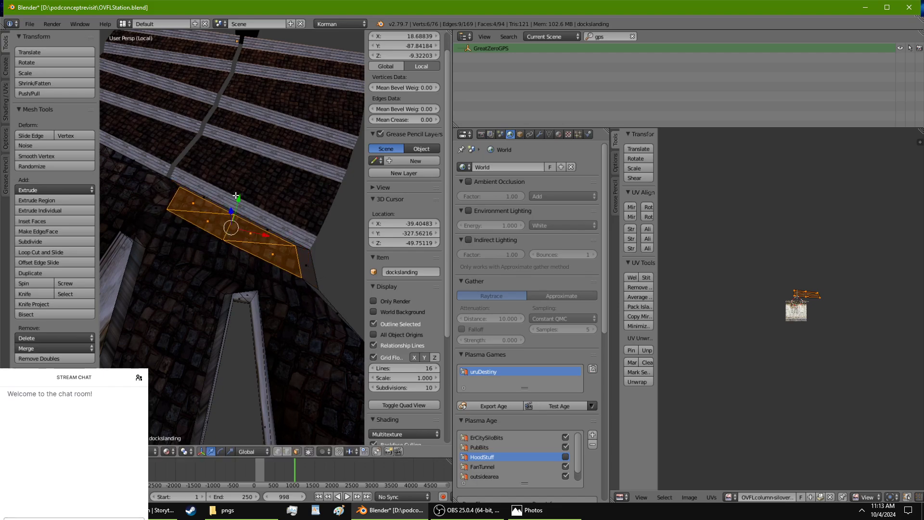
pyautogui.moveTo(238, 200); pyautogui.dragTo(235, 205)
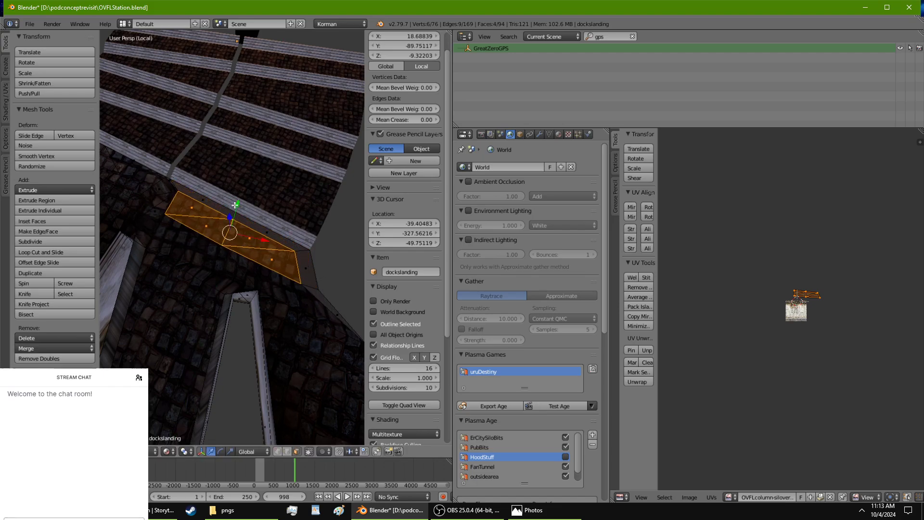
# Select both top faces of the outermost pier nearest the inset strip, and scale them inward along X and then uniformly.
pyautogui.scroll(-1, 296, 335)
pyautogui.rightClick(301, 340)
pyautogui.keyDown('shift'); pyautogui.moveTo(302, 341); pyautogui.dragTo(272, 162, button='middle'); pyautogui.keyUp('shift')
pyautogui.keyDown('shift'); pyautogui.rightClick(325, 329); pyautogui.keyUp('shift')
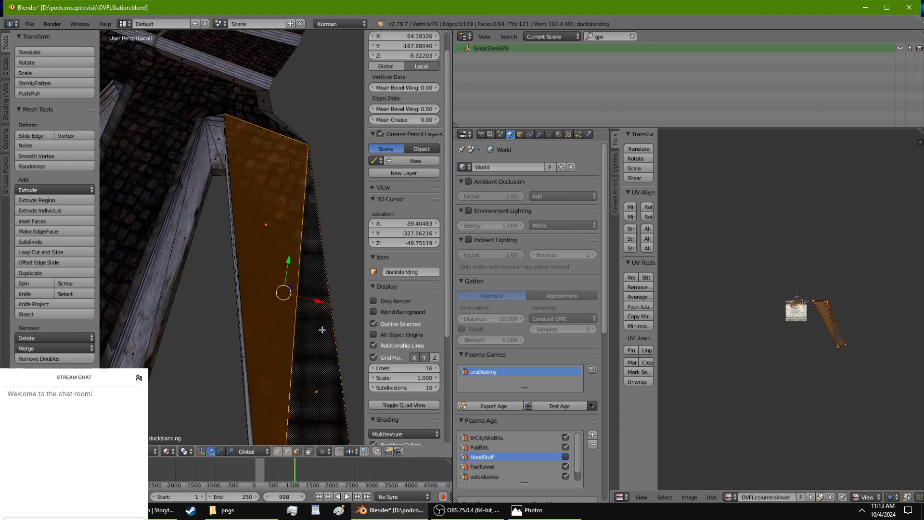
pyautogui.moveTo(321, 330); pyautogui.dragTo(271, 200, button='middle')
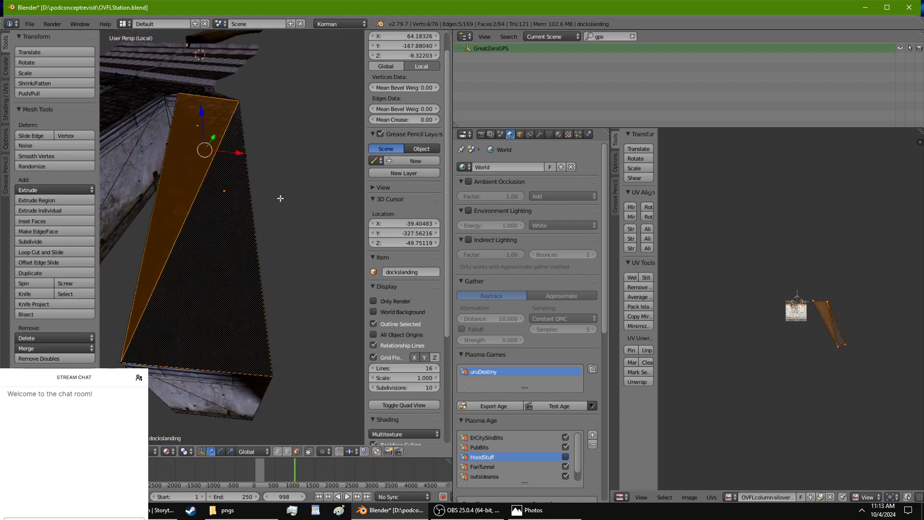
pyautogui.press('s')
pyautogui.press('x')
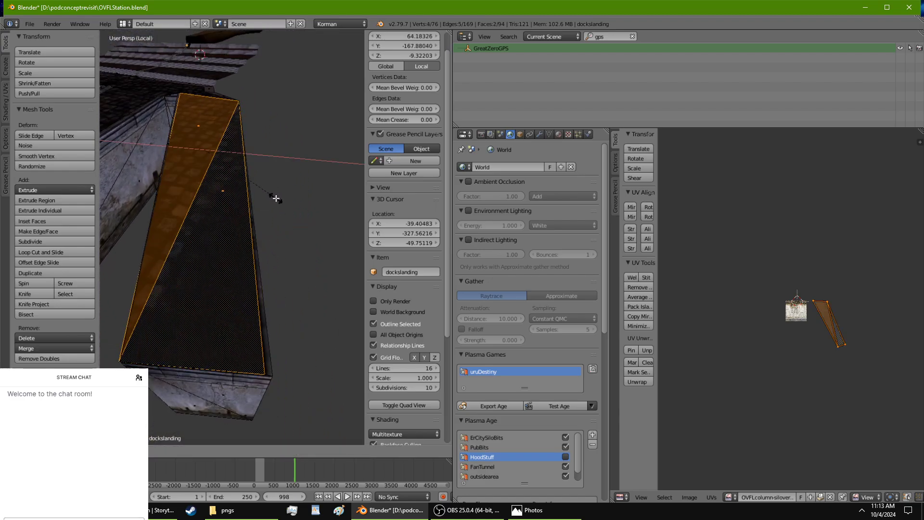
pyautogui.click(268, 197)
pyautogui.press('s')
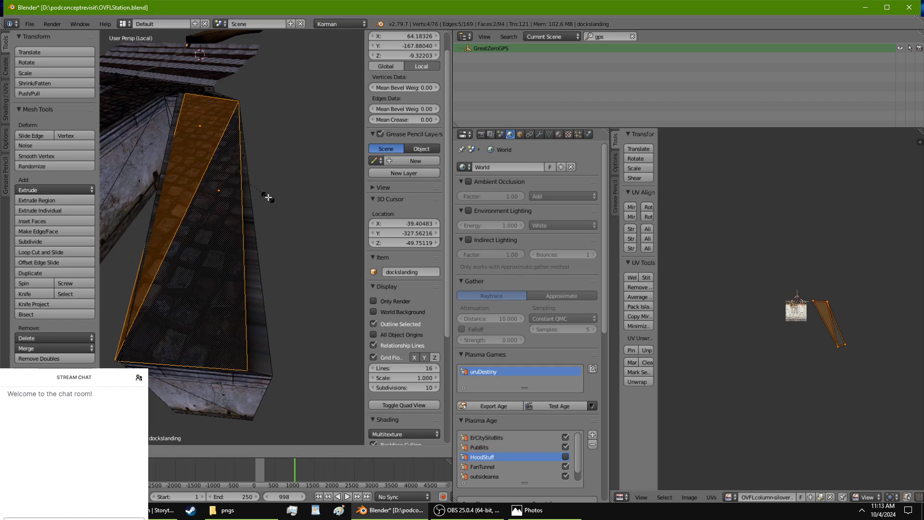
pyautogui.click(263, 194)
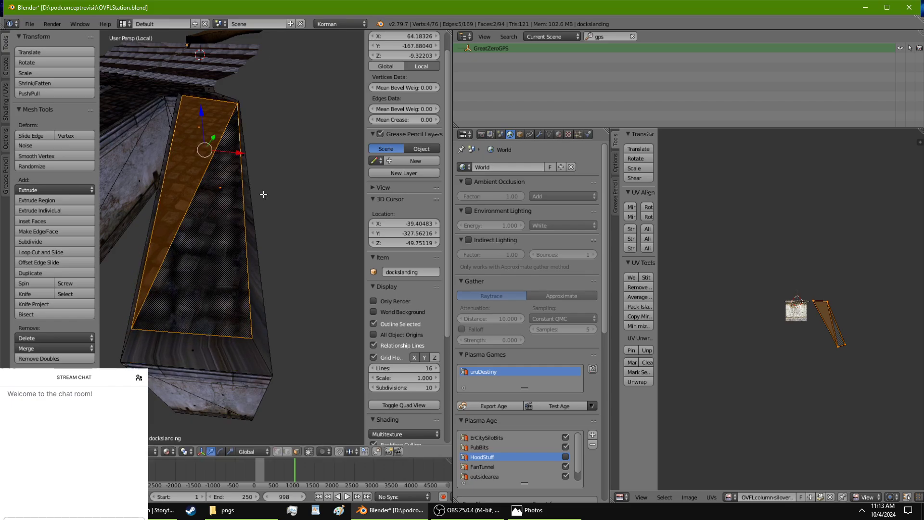
# Move the outer pier's inset faces to a median X of about 64.53 and Y of about -170.07.
pyautogui.press('g')
pyautogui.press('x')
pyautogui.click(233, 155)
pyautogui.moveTo(214, 138); pyautogui.dragTo(218, 143)
# Scale the outer pier's inset faces further inward along X, then along Y.
pyautogui.press('s')
pyautogui.press('x')
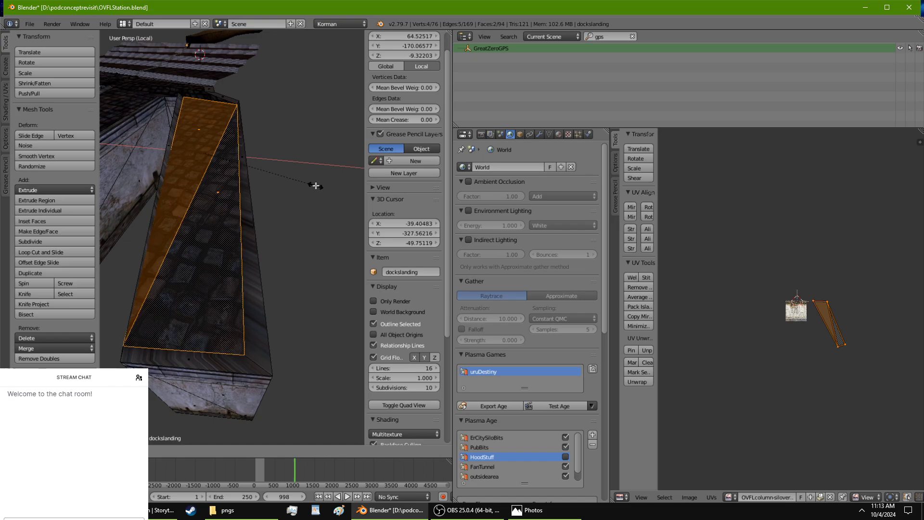
pyautogui.click(314, 186)
pyautogui.press('s')
pyautogui.press('y')
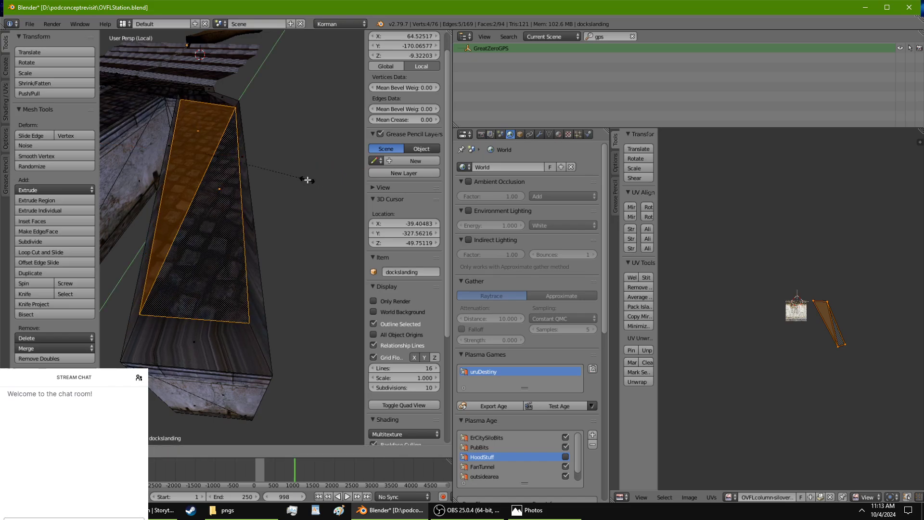
pyautogui.click(305, 175)
# Center the inset faces on the outer pier by moving them to a median X of about 66.53 and Y of about -177.10.
pyautogui.moveTo(305, 175); pyautogui.dragTo(263, 187, button='middle')
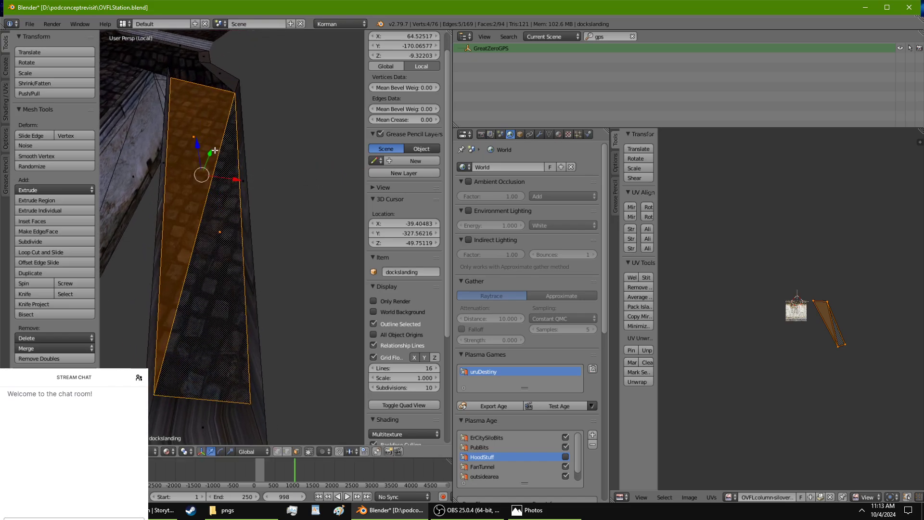
pyautogui.moveTo(215, 151); pyautogui.dragTo(226, 189)
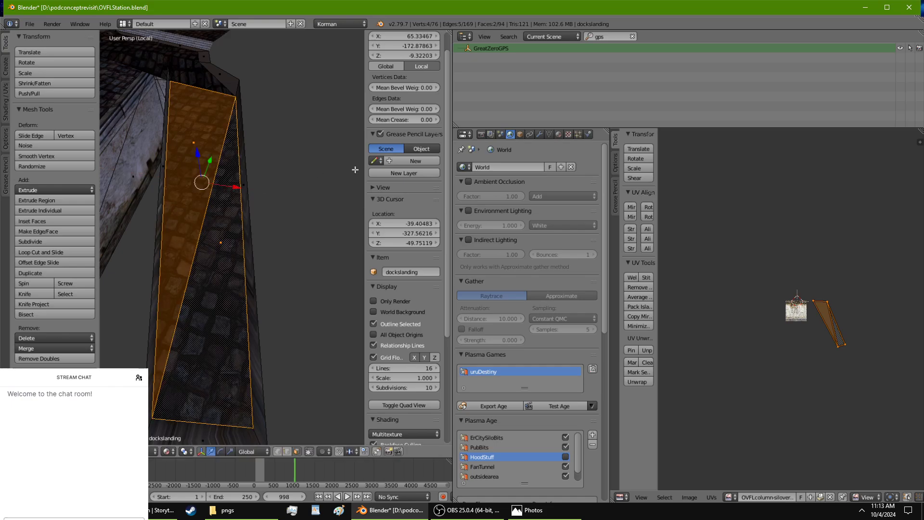
pyautogui.moveTo(355, 170); pyautogui.dragTo(201, 119, button='middle')
pyautogui.moveTo(221, 126); pyautogui.dragTo(237, 172)
pyautogui.moveTo(237, 173)
pyautogui.mouseDown(button='middle')
pyautogui.moveTo(239, 116)
pyautogui.moveTo(240, 180)
pyautogui.mouseUp(button='middle')
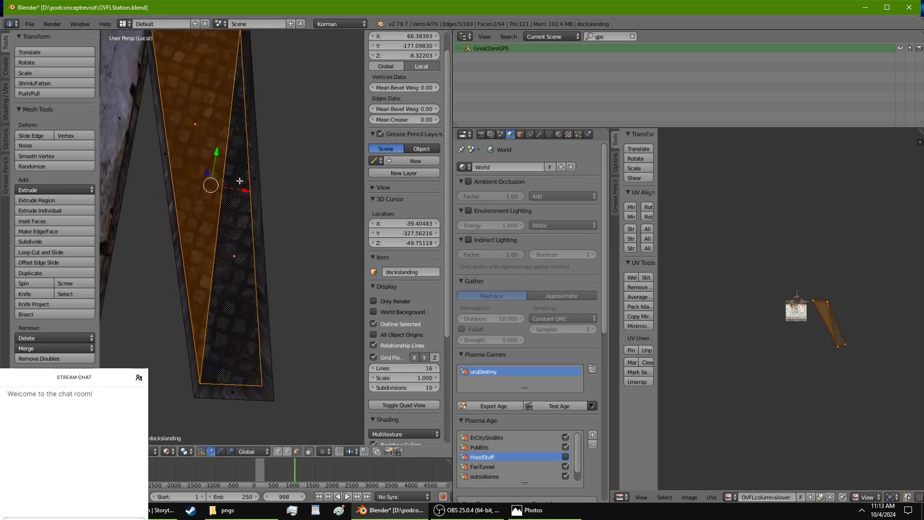
pyautogui.moveTo(245, 187); pyautogui.dragTo(234, 200)
# Switch the 3D viewport shading to Solid.
pyautogui.moveTo(234, 200); pyautogui.dragTo(112, 246, button='middle')
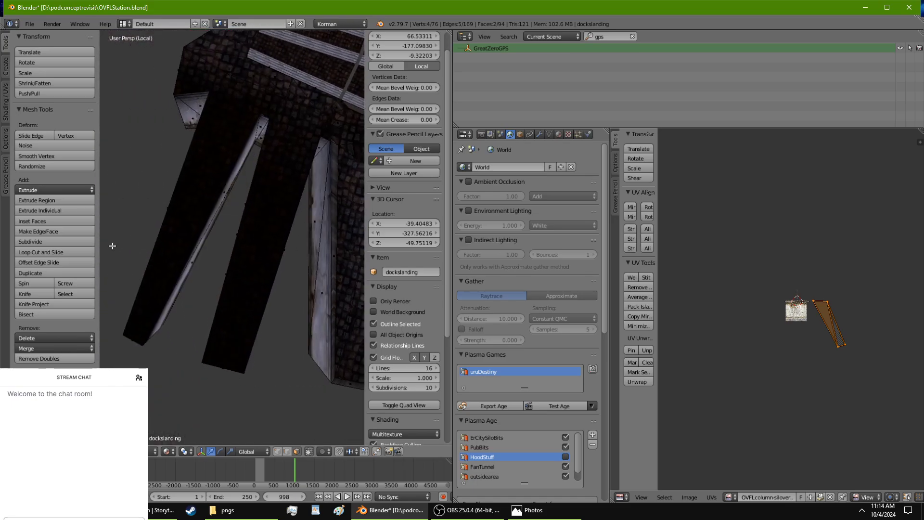
pyautogui.click(169, 450)
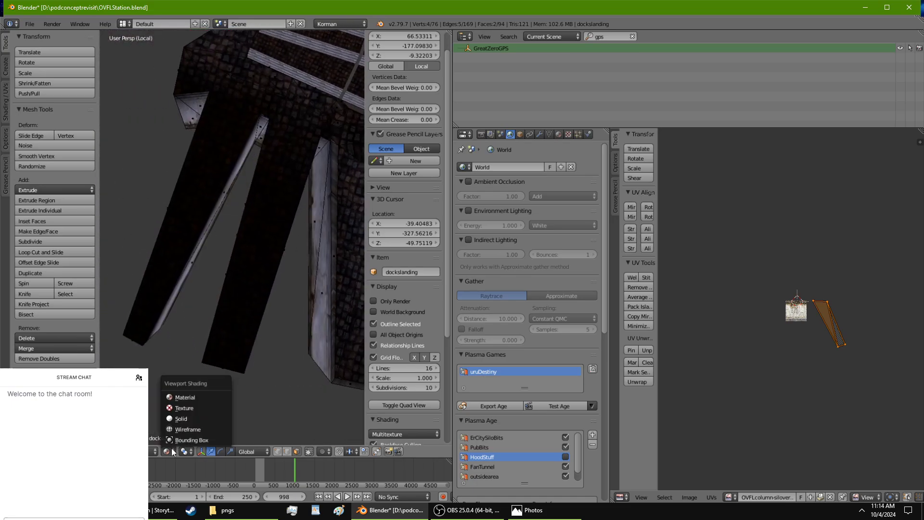
pyautogui.click(183, 423)
# Select both top faces of the second pier from the left, scale them inward, and shift them slightly along Y toward the landing.
pyautogui.rightClick(257, 221)
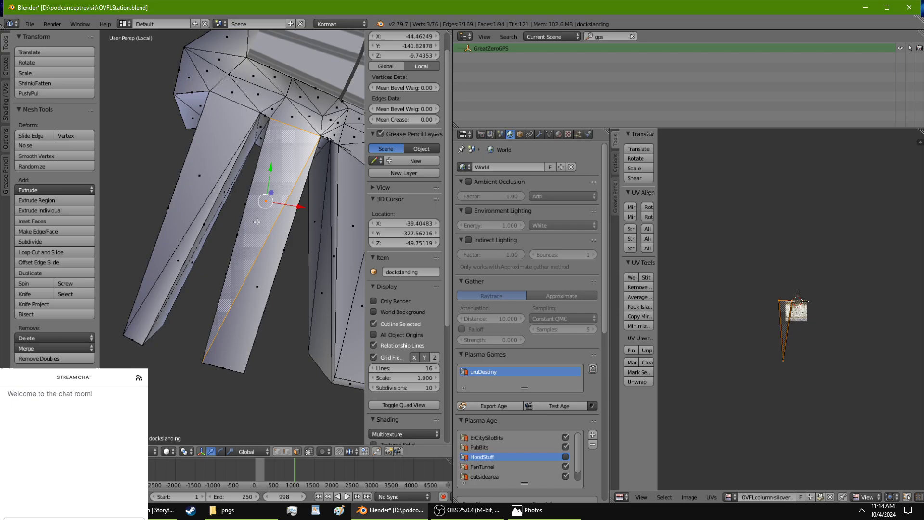
pyautogui.keyDown('shift'); pyautogui.rightClick(262, 259); pyautogui.keyUp('shift')
pyautogui.moveTo(261, 260); pyautogui.dragTo(241, 225, button='middle')
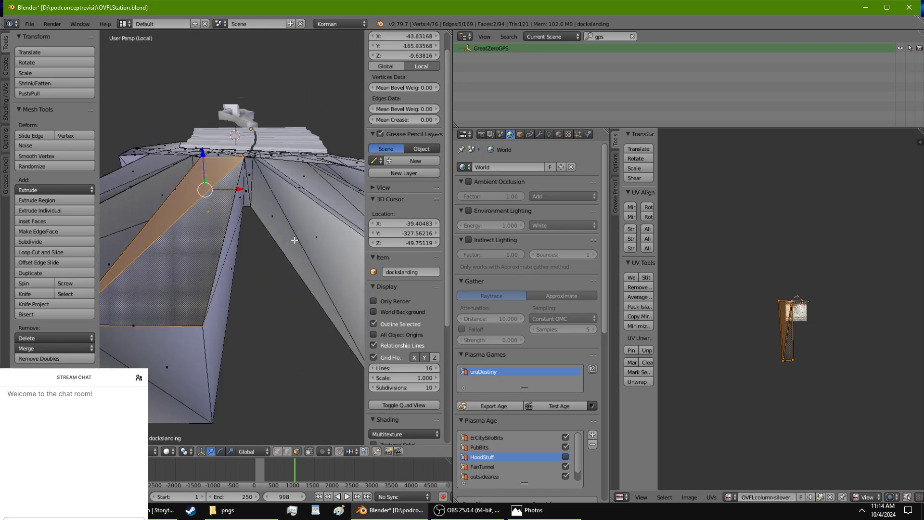
pyautogui.moveTo(294, 239); pyautogui.dragTo(278, 274, button='middle')
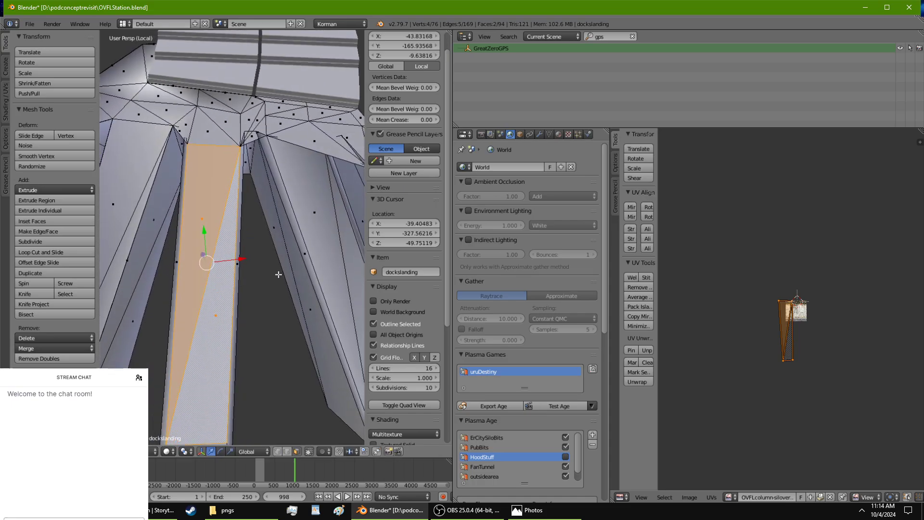
pyautogui.press('s')
pyautogui.click(259, 244)
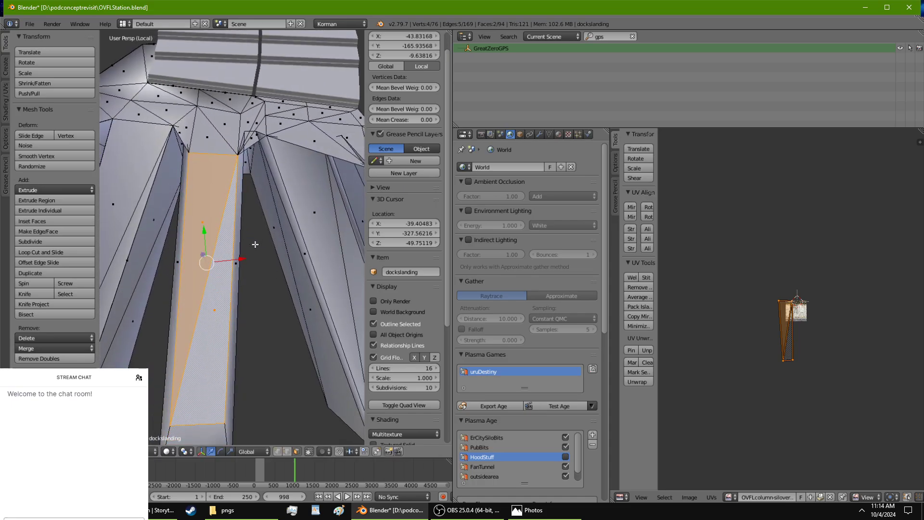
pyautogui.moveTo(208, 235); pyautogui.dragTo(225, 224)
# Select the four landing faces at the head of the second pier and try scaling them down, uniformly and along Y.
pyautogui.rightClick(207, 125)
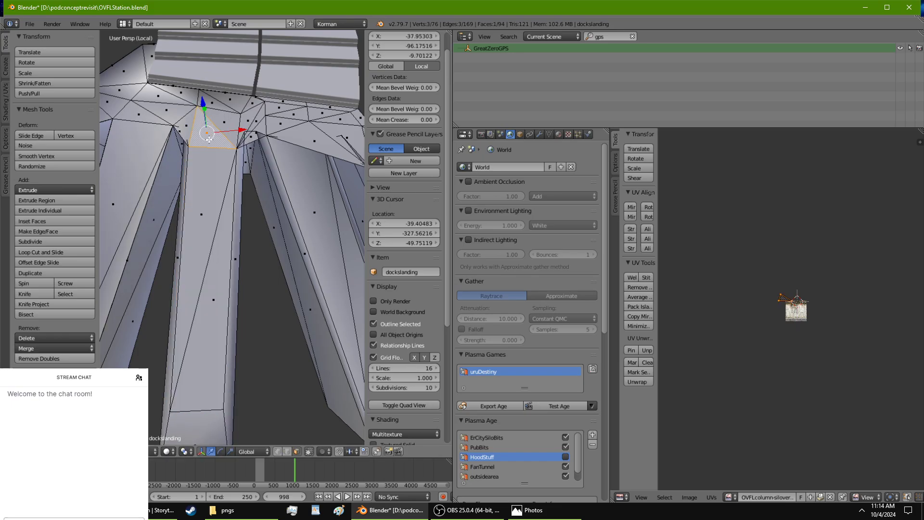
pyautogui.moveTo(209, 140); pyautogui.dragTo(216, 194, button='middle')
pyautogui.press('ctrl+KP_Add')
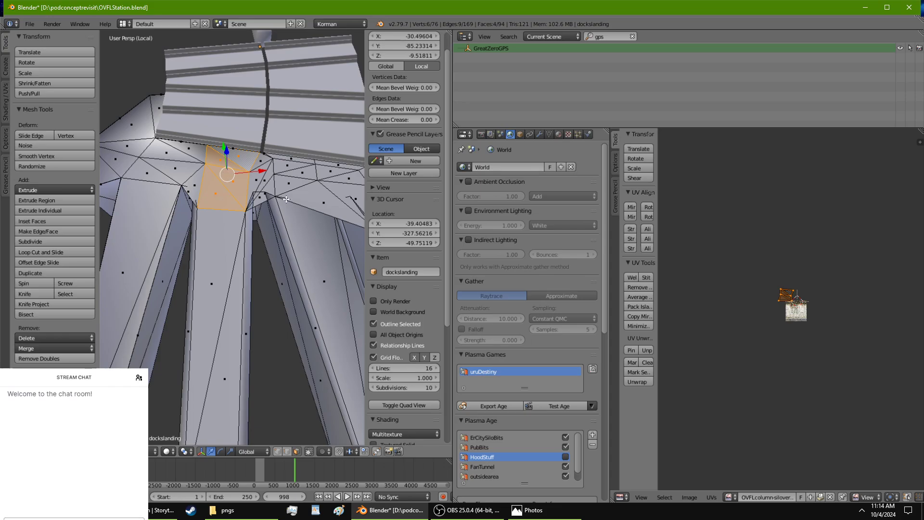
pyautogui.press('s')
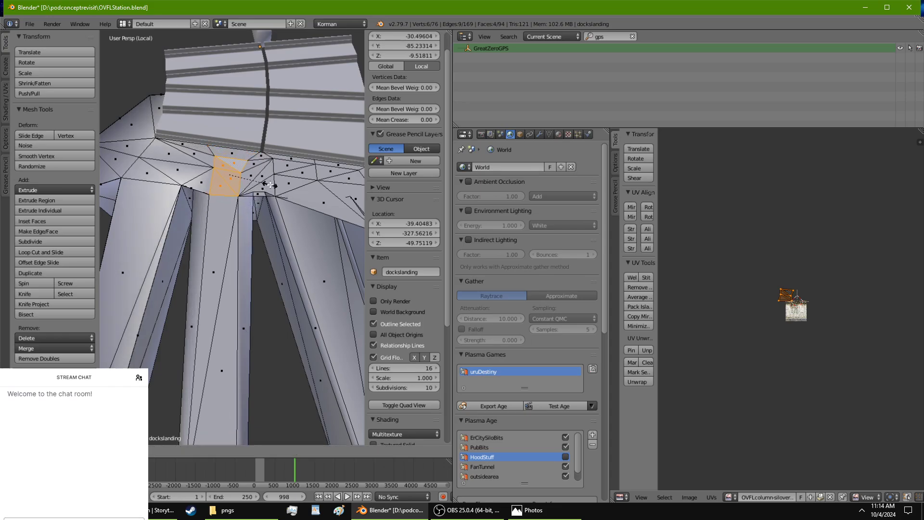
pyautogui.rightClick(267, 184)
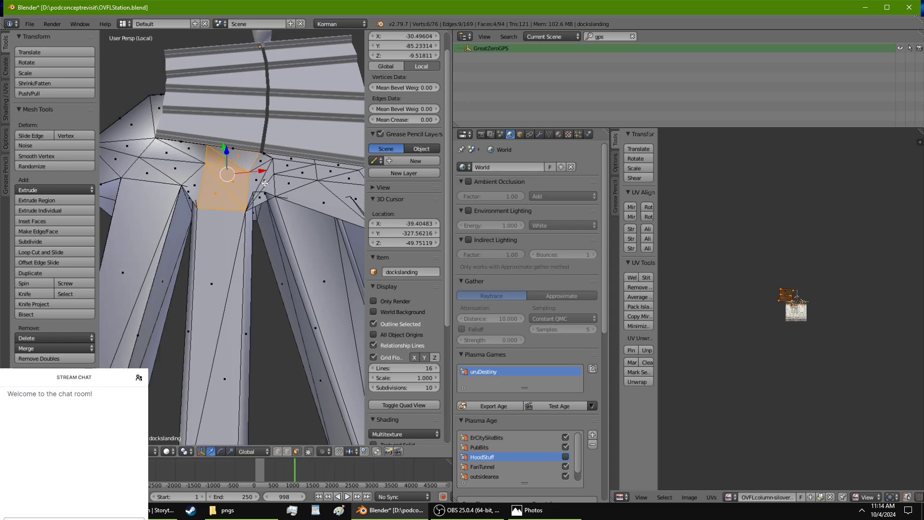
pyautogui.press('s')
pyautogui.press('y')
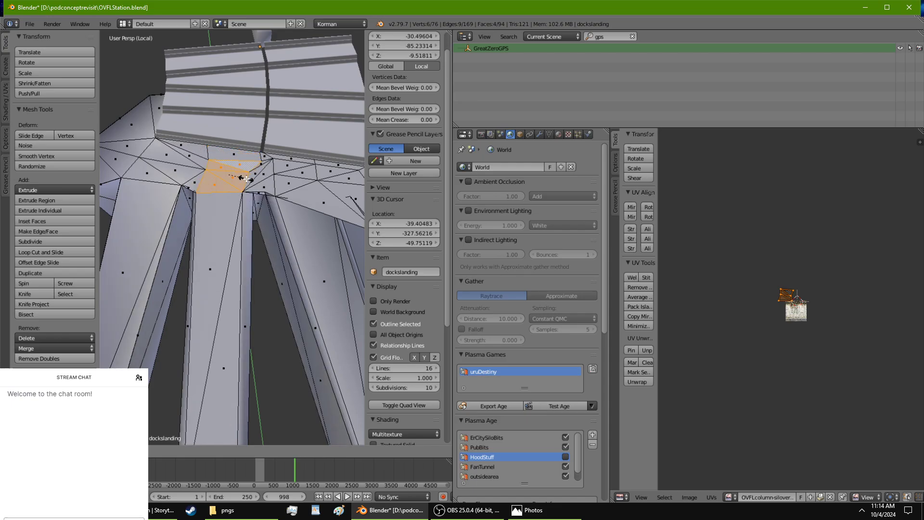
pyautogui.click(255, 181)
pyautogui.scroll(5, 255, 182)
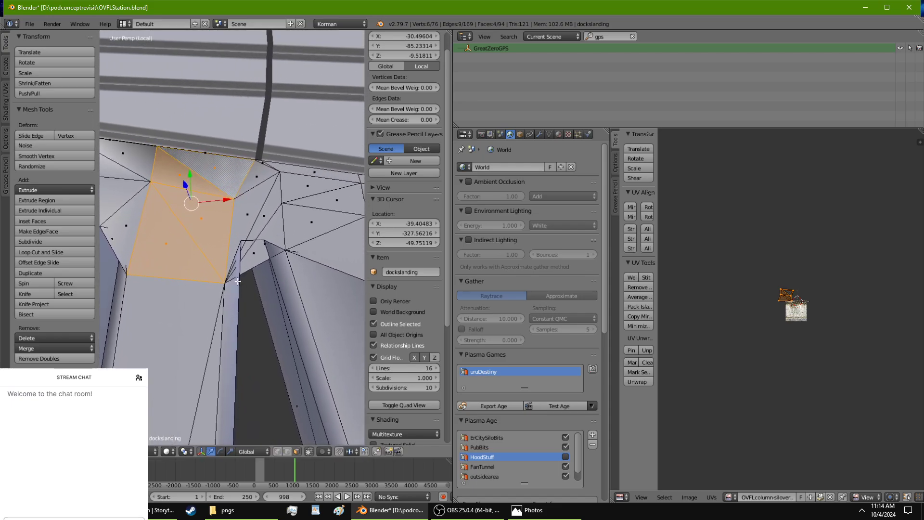
# Undo the landing-face scaling and the earlier inset edits on the second and outer piers.
pyautogui.rightClick(269, 292)
pyautogui.rightClick(269, 293)
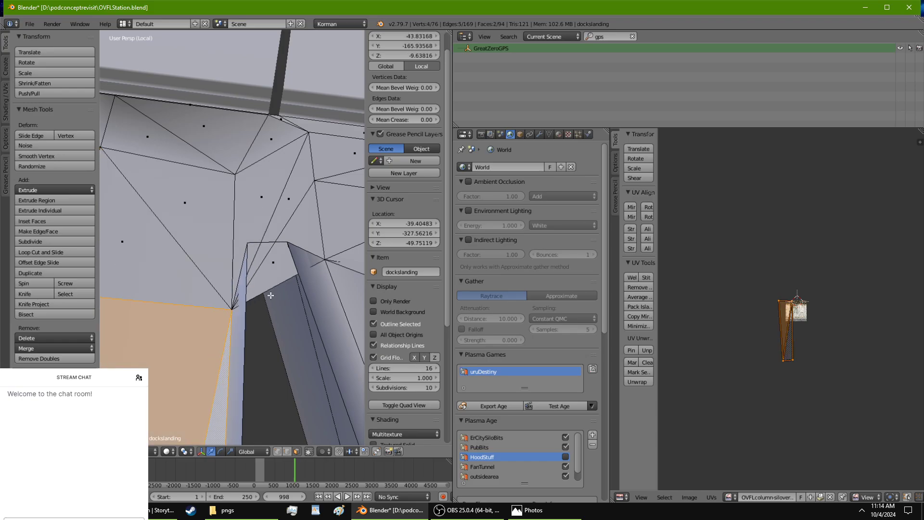
pyautogui.rightClick(271, 294)
pyautogui.hotkey('ctrl', 'z')
pyautogui.hotkey('ctrl', 'z')
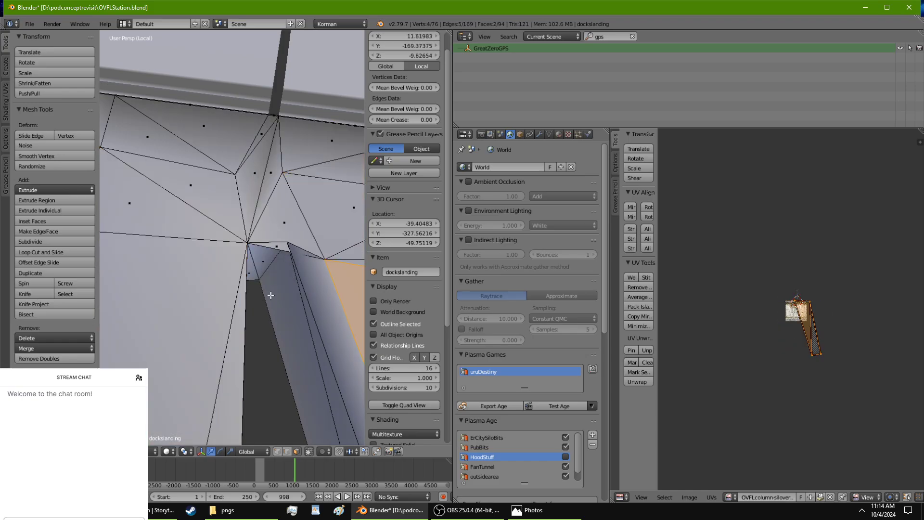
# In vertex selection mode, move the third pier's upper corner vertex beside the gap along Y toward the landing.
pyautogui.scroll(-10, 263, 393)
pyautogui.moveTo(259, 270)
pyautogui.keyDown('shift'); pyautogui.mouseDown(button='middle')
pyautogui.moveTo(205, 193)
pyautogui.moveTo(248, 212)
pyautogui.moveTo(260, 274)
pyautogui.mouseUp(button='middle'); pyautogui.keyUp('shift')
pyautogui.scroll(4, 222, 168)
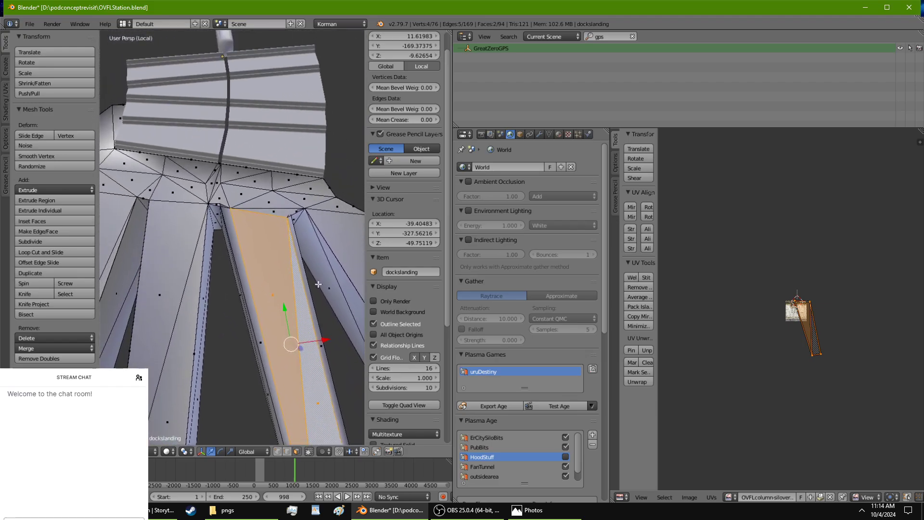
pyautogui.scroll(5, 306, 315)
pyautogui.keyDown('shift'); pyautogui.moveTo(306, 315); pyautogui.dragTo(256, 302, button='middle'); pyautogui.keyUp('shift')
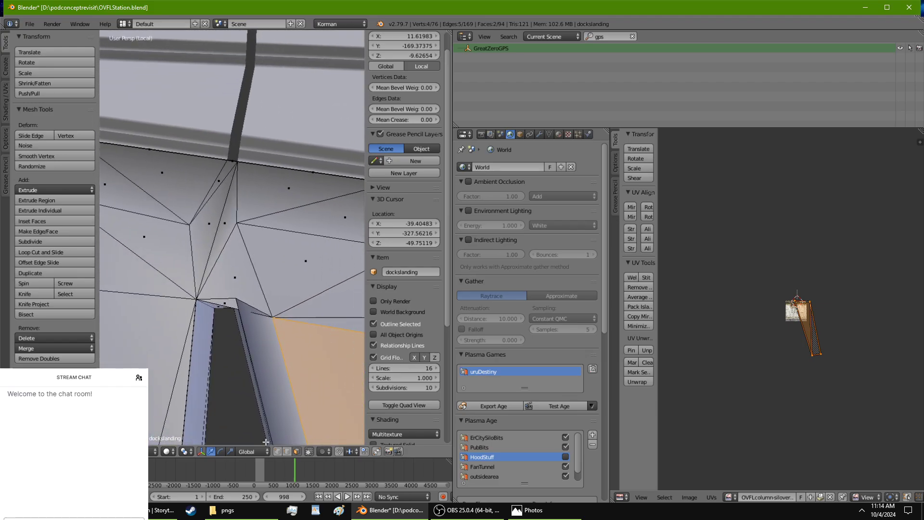
pyautogui.click(277, 451)
pyautogui.rightClick(268, 317)
pyautogui.press('g')
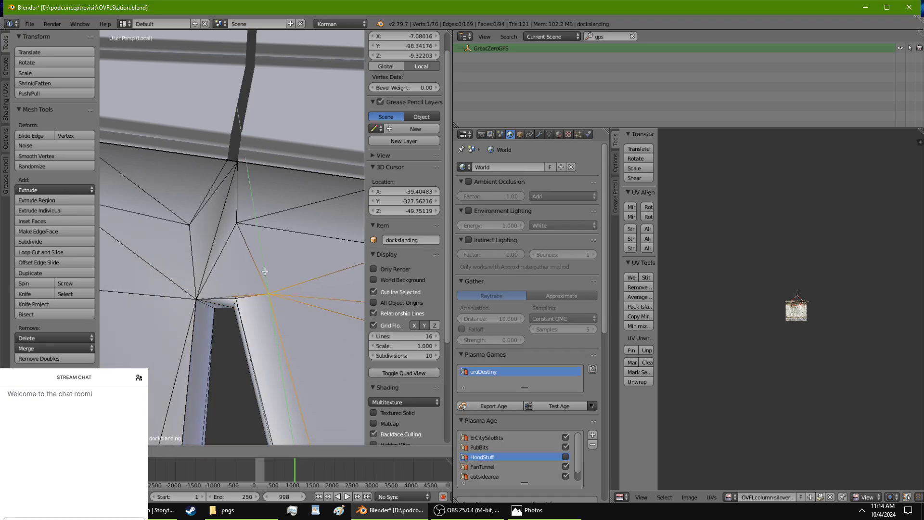
pyautogui.click(253, 248)
# Move the second pier's corner vertex across the gap along Y to about -97.90.
pyautogui.rightClick(196, 298)
pyautogui.press('g')
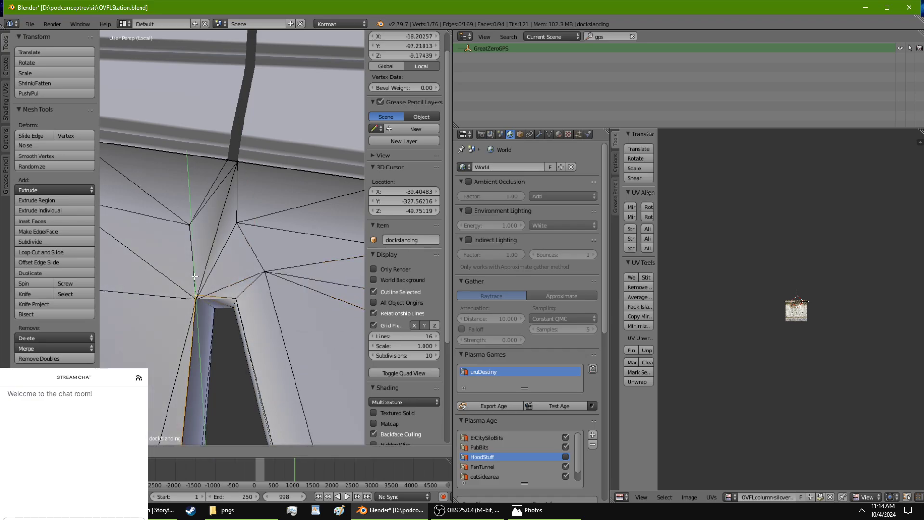
pyautogui.press('y')
pyautogui.click(200, 285)
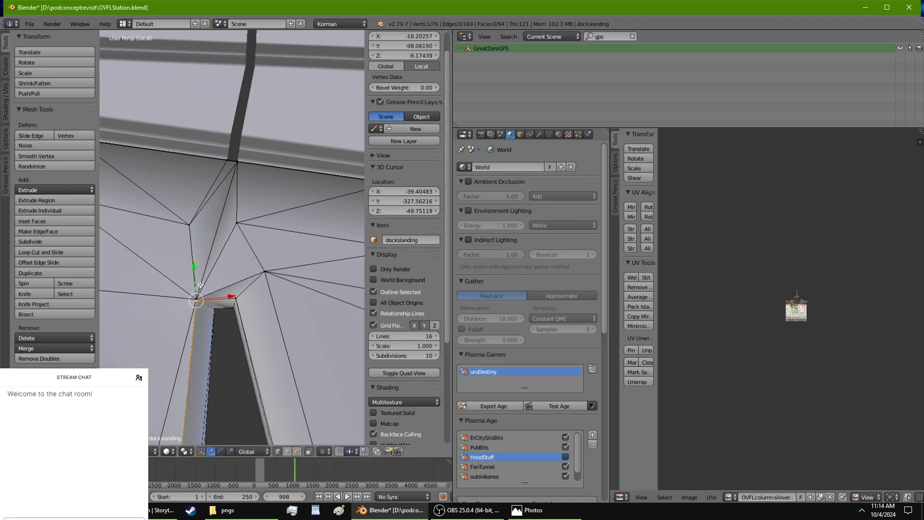
pyautogui.press('g')
pyautogui.press('y')
pyautogui.click(143, 327)
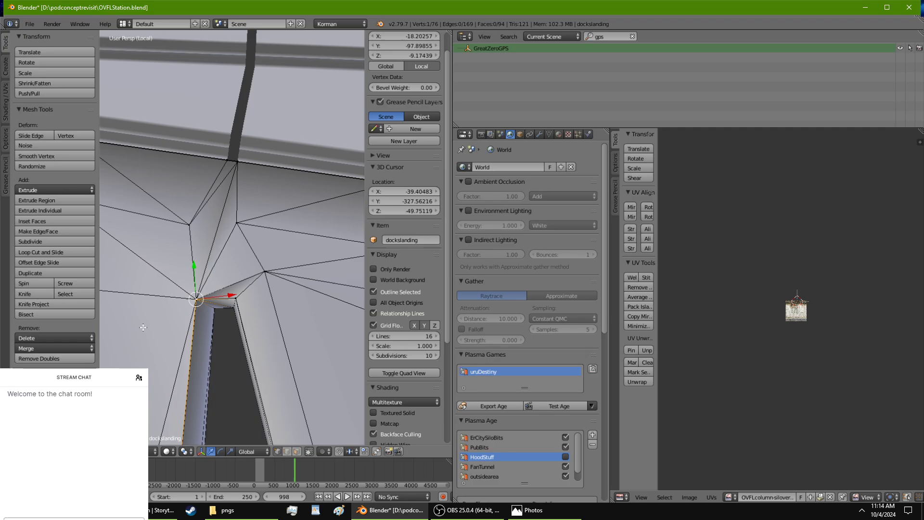
# Select the four landing faces along the stairs' right half, scale them down slightly, and shift them along Y away from the stairs.
pyautogui.click(297, 452)
pyautogui.rightClick(193, 256)
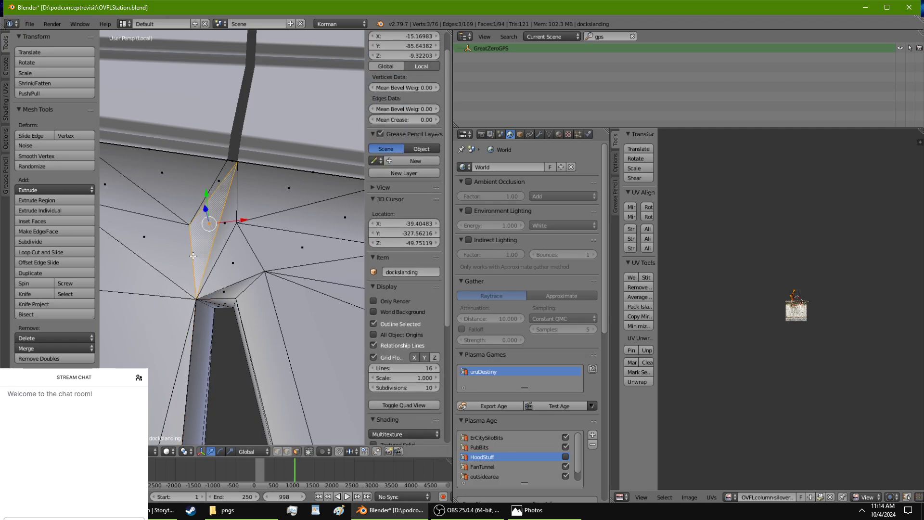
pyautogui.rightClick(264, 202)
pyautogui.keyDown('shift'); pyautogui.moveTo(264, 203); pyautogui.dragTo(136, 236, button='middle'); pyautogui.keyUp('shift')
pyautogui.keyDown('shift'); pyautogui.rightClick(216, 262); pyautogui.keyUp('shift')
pyautogui.keyDown('shift'); pyautogui.rightClick(290, 268); pyautogui.keyUp('shift')
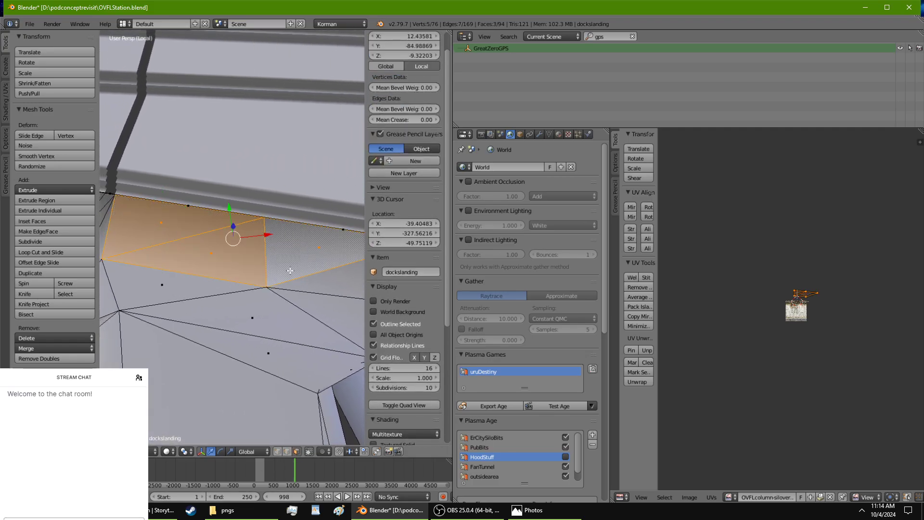
pyautogui.keyDown('shift'); pyautogui.moveTo(290, 270); pyautogui.dragTo(159, 277, button='middle'); pyautogui.keyUp('shift')
pyautogui.keyDown('shift'); pyautogui.rightClick(274, 276); pyautogui.keyUp('shift')
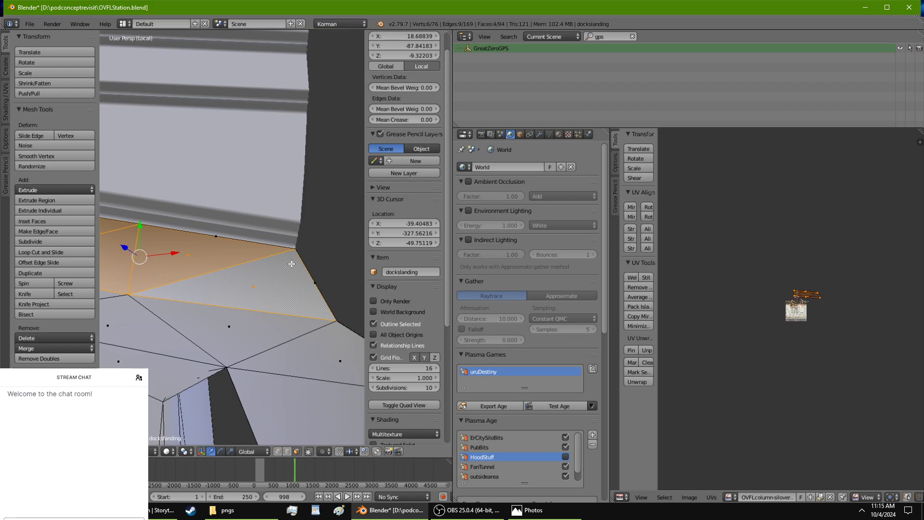
pyautogui.press('s')
pyautogui.click(269, 267)
pyautogui.moveTo(141, 221); pyautogui.dragTo(148, 233)
# Scale down the triangular landing face between the third pier and the outer pier.
pyautogui.rightClick(225, 338)
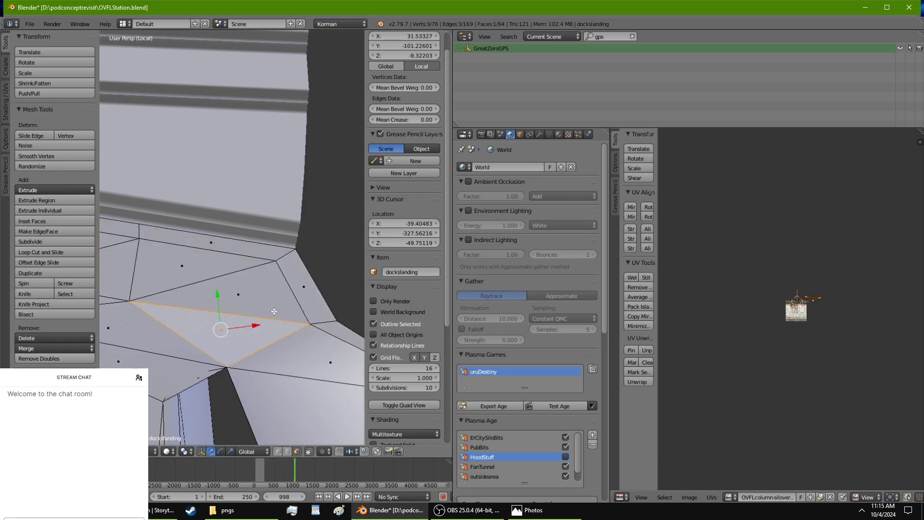
pyautogui.press('s')
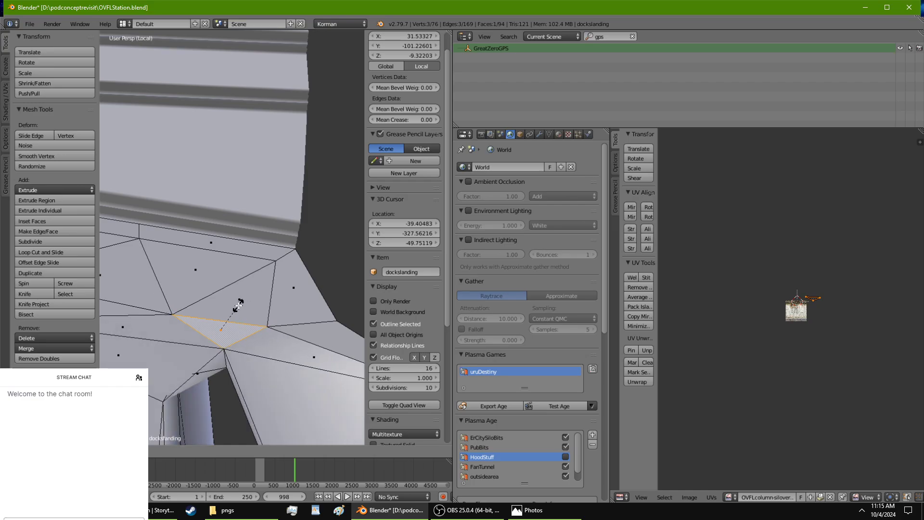
pyautogui.click(237, 308)
pyautogui.moveTo(237, 308); pyautogui.dragTo(245, 345, button='middle')
# Select the triangular landing face at the head of the third pier and flatten it by scaling along Y.
pyautogui.rightClick(176, 347)
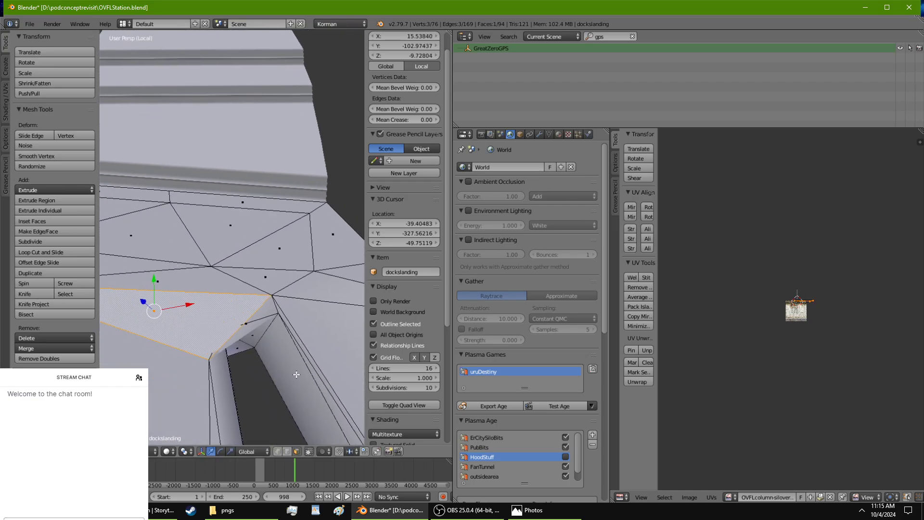
pyautogui.press('s')
pyautogui.rightClick(250, 336)
pyautogui.press('s')
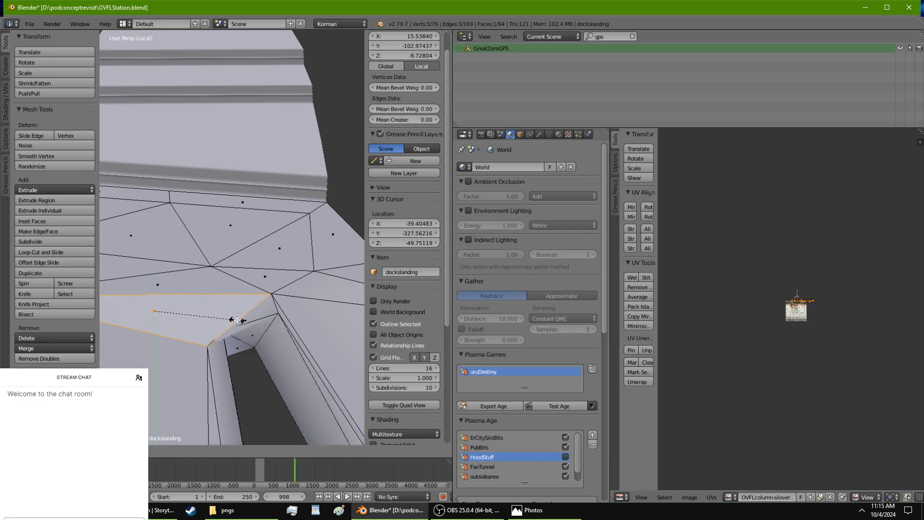
pyautogui.click(171, 267)
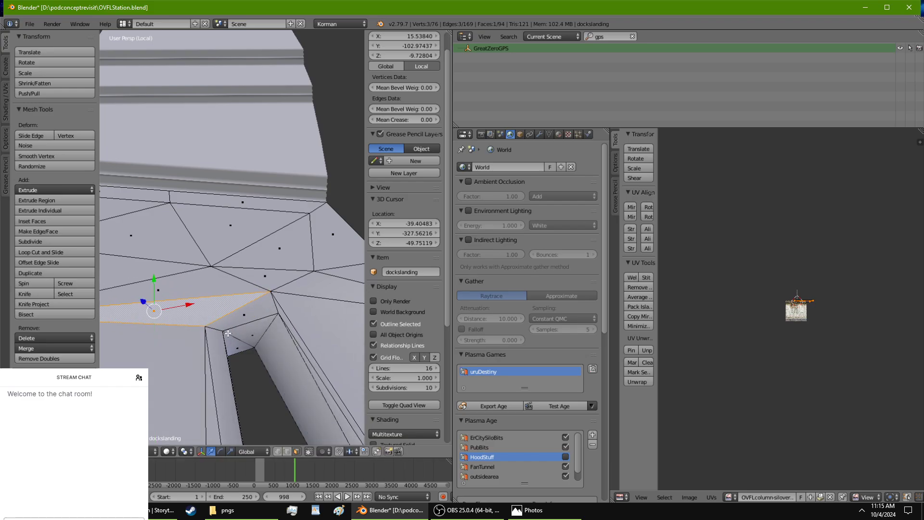
# Select both top faces of the outer pier and move them to a median X of about 65.11 and Y of about -171.21.
pyautogui.moveTo(170, 267); pyautogui.dragTo(201, 224, button='middle')
pyautogui.rightClick(257, 283)
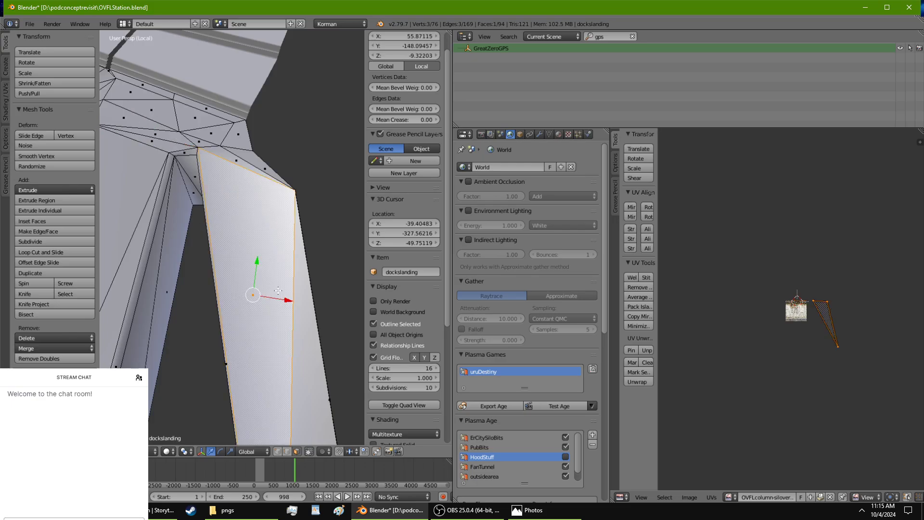
pyautogui.keyDown('shift'); pyautogui.rightClick(309, 331); pyautogui.keyUp('shift')
pyautogui.keyDown('shift'); pyautogui.moveTo(309, 332); pyautogui.dragTo(227, 185, button='middle'); pyautogui.keyUp('shift')
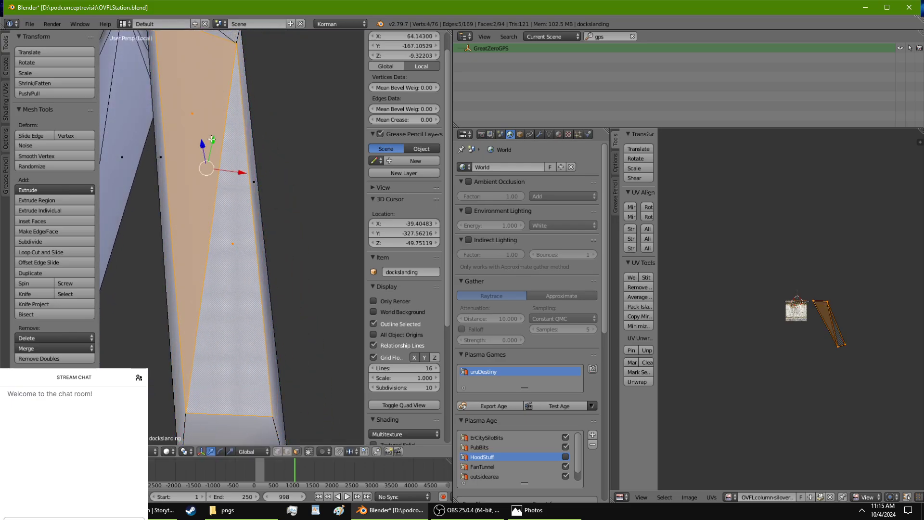
pyautogui.moveTo(211, 139); pyautogui.dragTo(210, 169)
pyautogui.scroll(-2, 236, 216)
pyautogui.moveTo(245, 216); pyautogui.dragTo(250, 176, button='middle')
pyautogui.moveTo(250, 161); pyautogui.dragTo(253, 162)
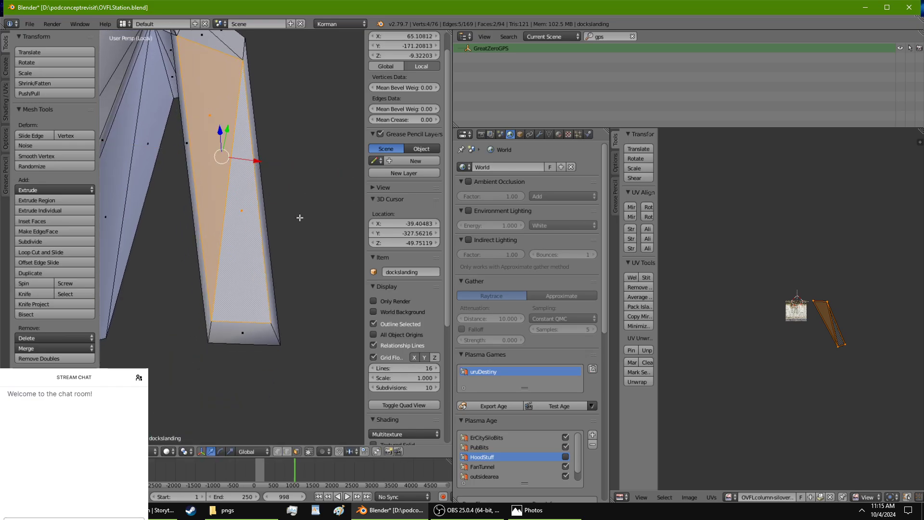
# Scale the outer pier's top faces inward and move them to a median X of about 66.73 and Y of about -176.38.
pyautogui.press('s')
pyautogui.click(285, 219)
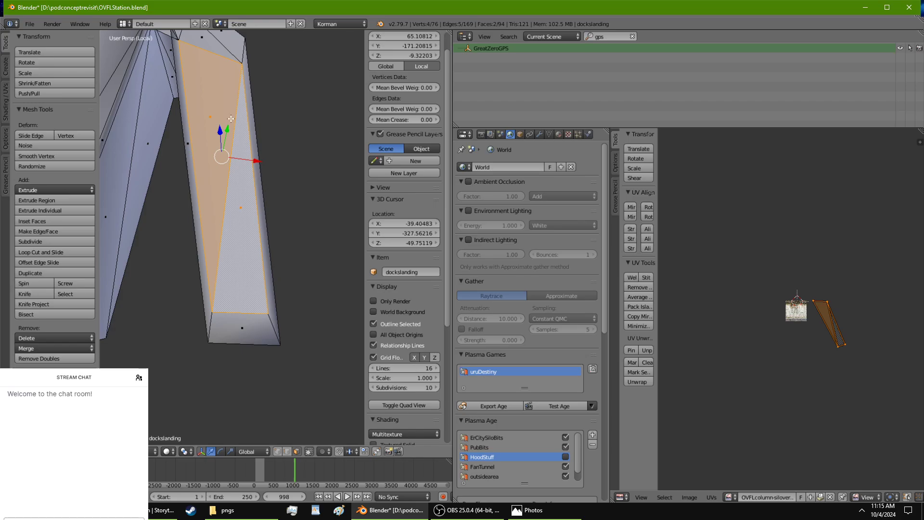
pyautogui.moveTo(231, 119); pyautogui.dragTo(247, 170)
pyautogui.moveTo(232, 134); pyautogui.dragTo(244, 174)
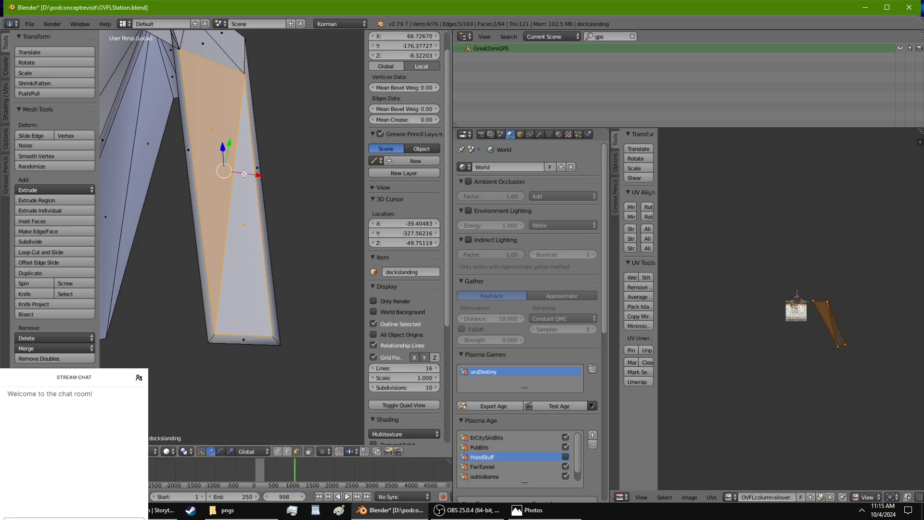
pyautogui.press('s')
pyautogui.press('x')
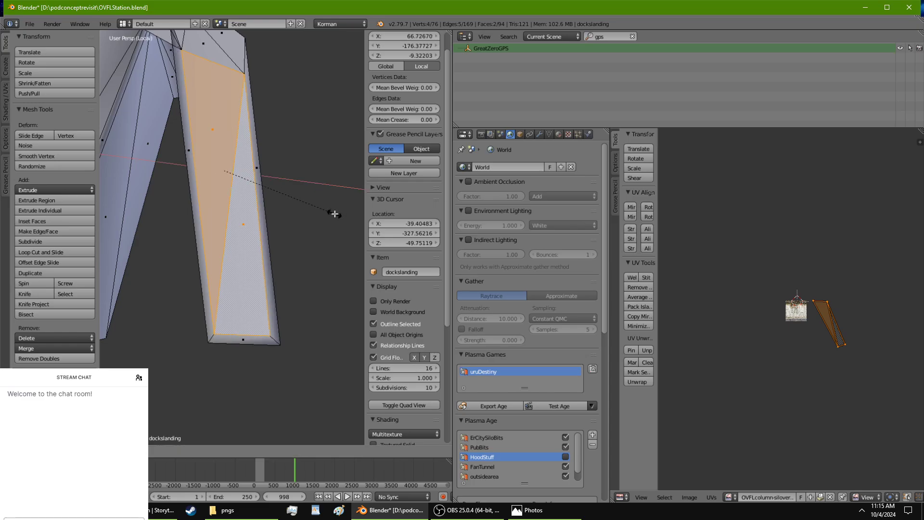
pyautogui.press('Escape')
# Move the outer pier's upper inner corner vertex along Y to about -104.45, and along X to about 33.35.
pyautogui.scroll(5, 278, 399)
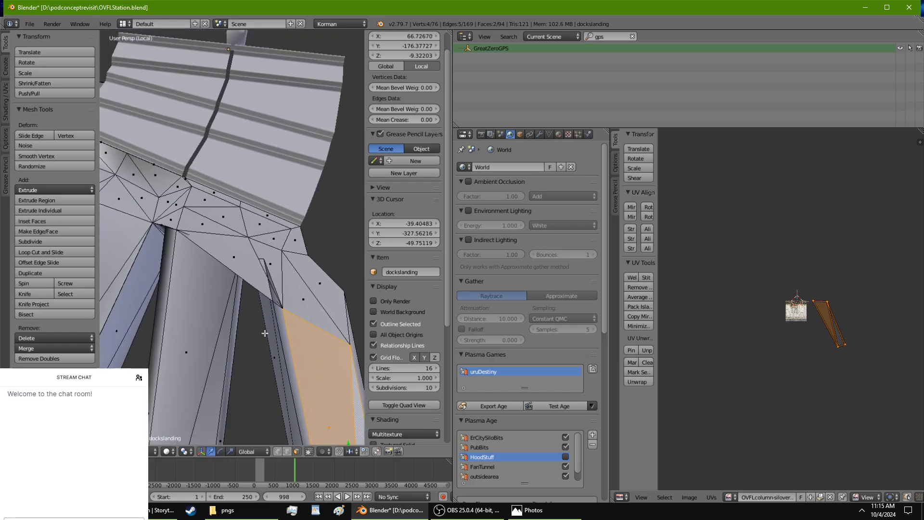
pyautogui.keyDown('shift'); pyautogui.moveTo(278, 399); pyautogui.dragTo(257, 295, button='middle'); pyautogui.keyUp('shift')
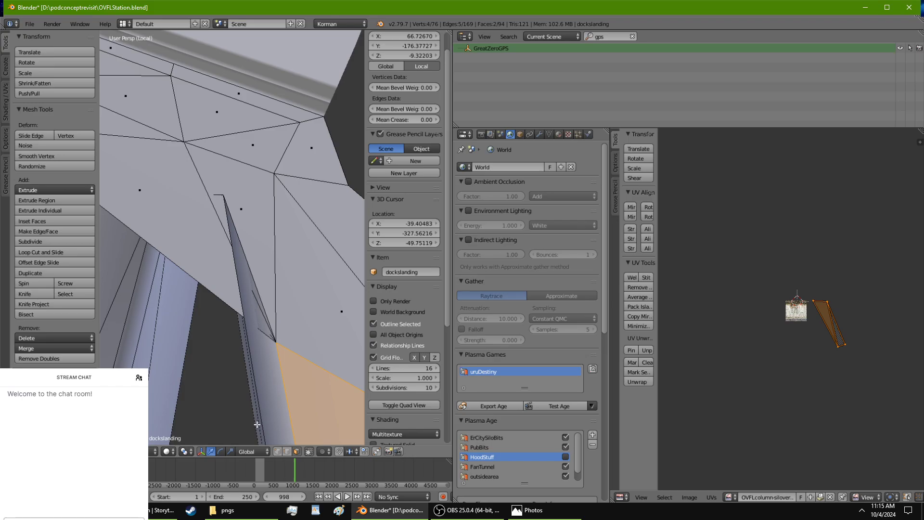
pyautogui.click(286, 451)
pyautogui.rightClick(273, 343)
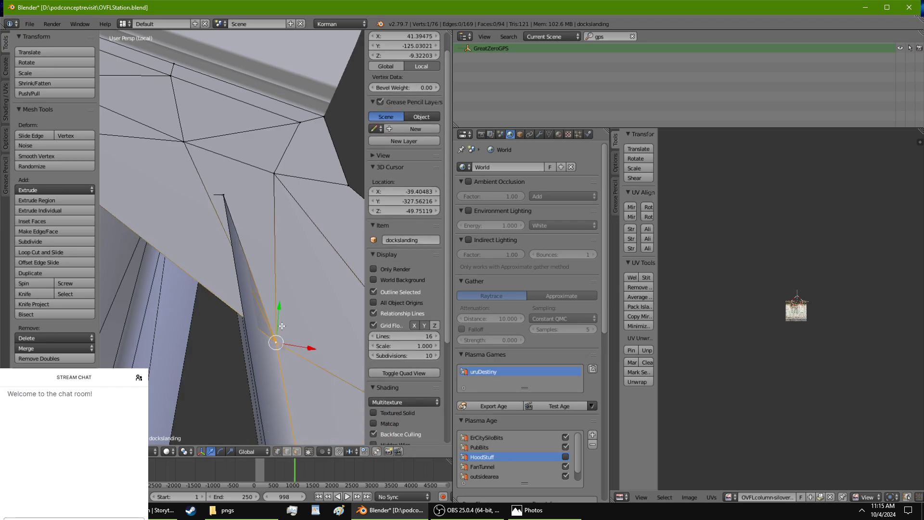
pyautogui.press('g')
pyautogui.press('y')
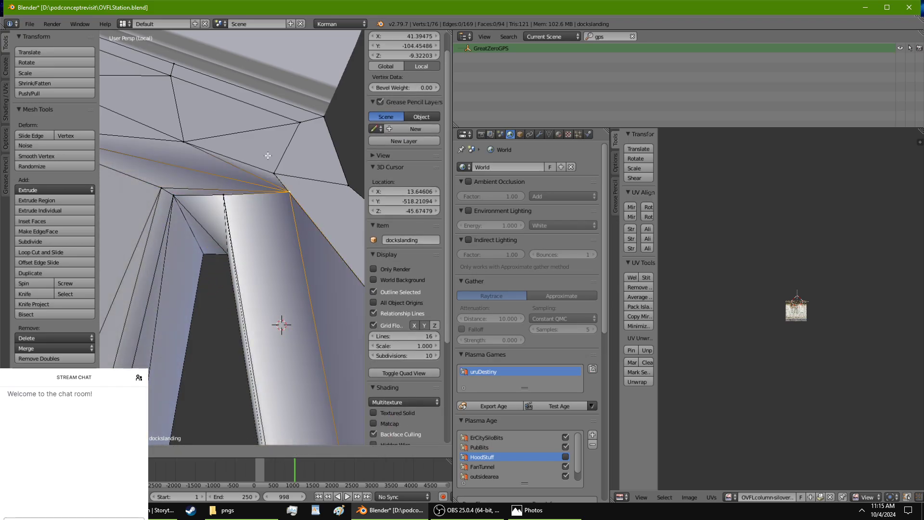
pyautogui.click(328, 206)
pyautogui.press('g')
pyautogui.press('x')
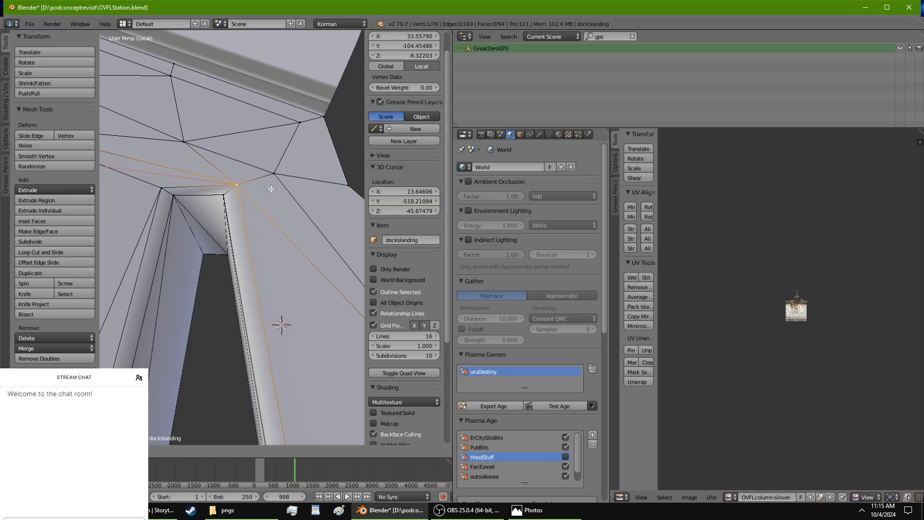
pyautogui.click(270, 189)
# Try to raise the landing's outer corner face beside the outer pier along Z to about -6.90.
pyautogui.moveTo(270, 189); pyautogui.dragTo(246, 182, button='middle')
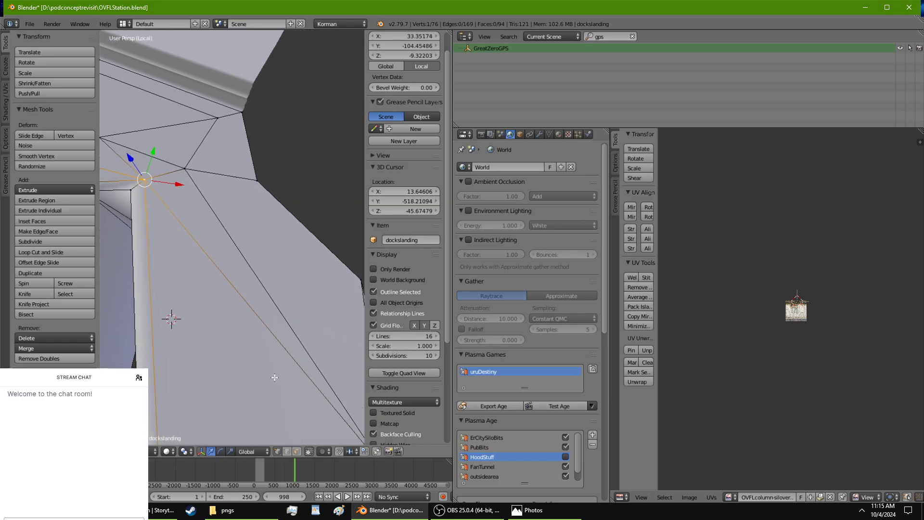
pyautogui.press('a')
pyautogui.moveTo(270, 346); pyautogui.dragTo(230, 310, button='middle')
pyautogui.rightClick(301, 267)
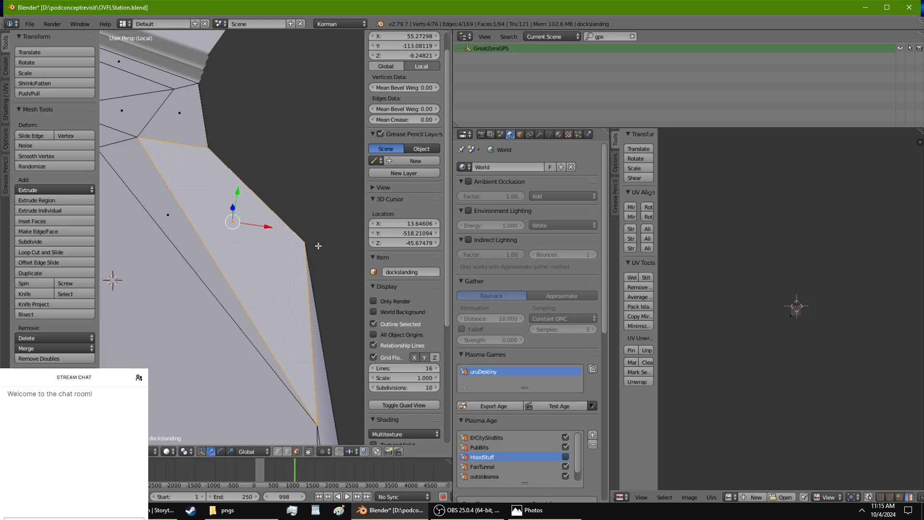
pyautogui.moveTo(305, 299); pyautogui.dragTo(239, 182, button='middle')
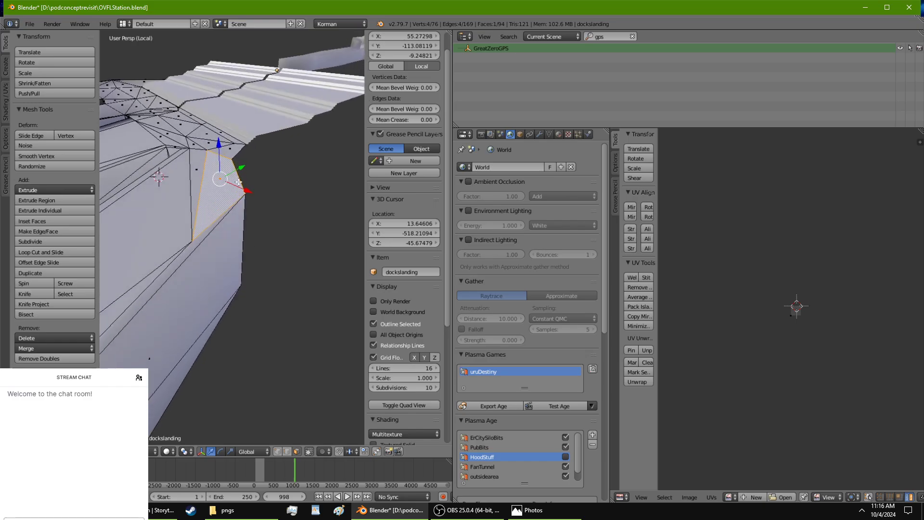
pyautogui.moveTo(220, 154); pyautogui.dragTo(227, 153)
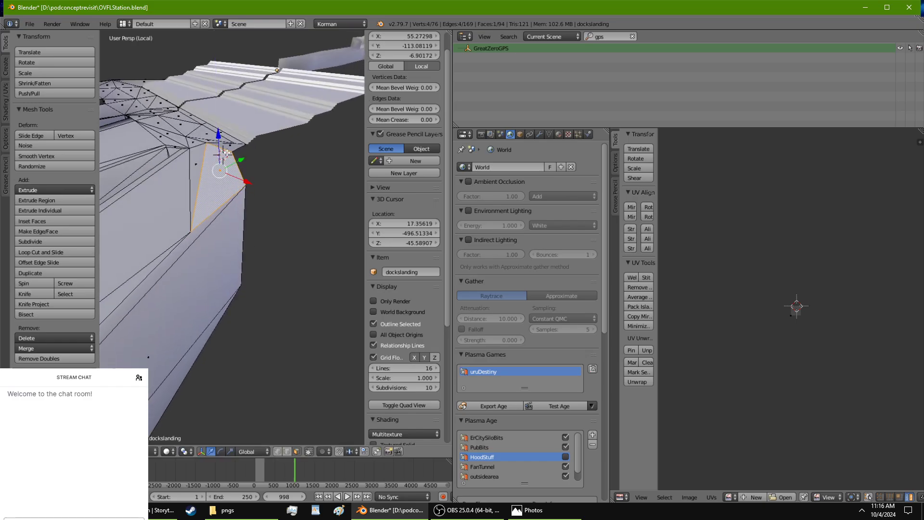
pyautogui.hotkey('ctrl', 'z')
pyautogui.moveTo(200, 192); pyautogui.dragTo(245, 154, button='middle')
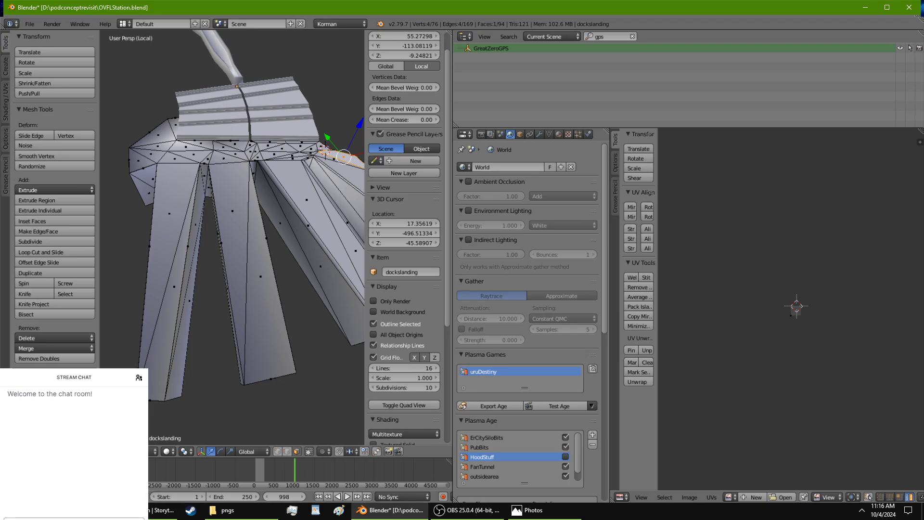
pyautogui.click(163, 510)
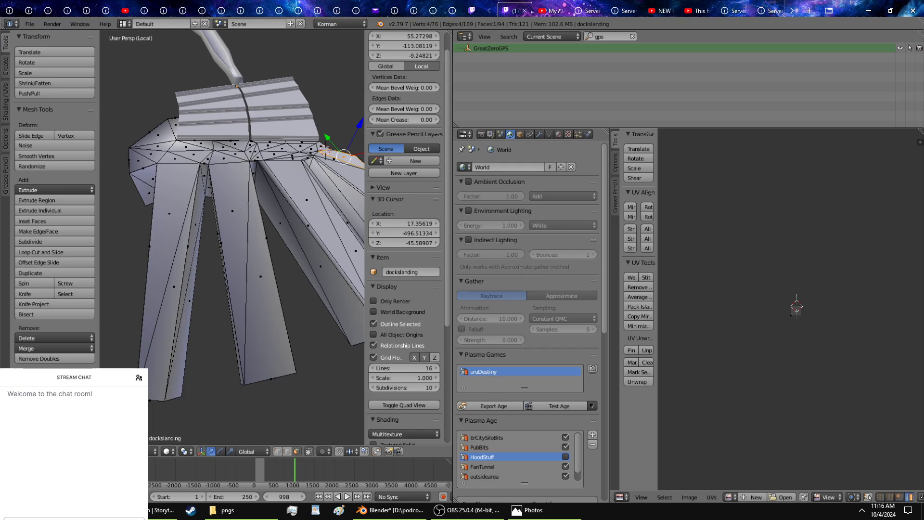
pyautogui.click(391, 516)
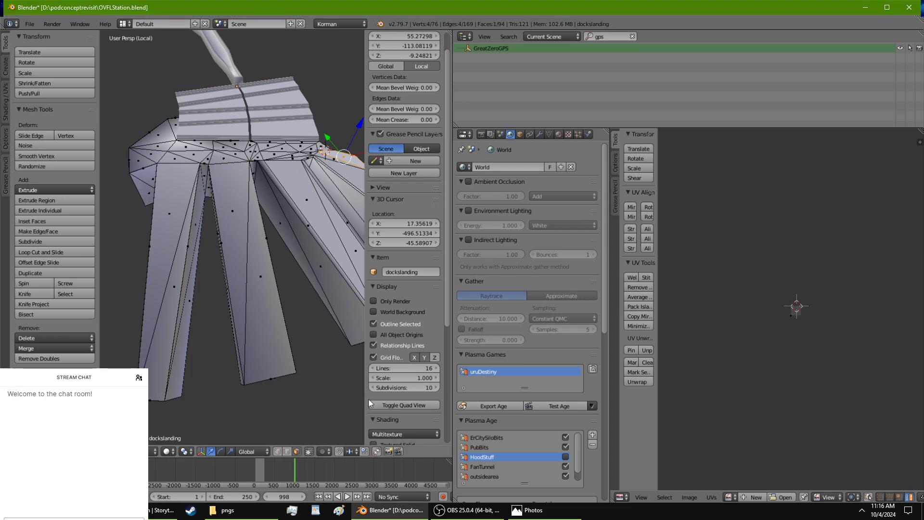
# Select the triangular landing face between the second and third piers and move it to Y about -93.07 and X about -12.62.
pyautogui.scroll(2, 301, 322)
pyautogui.moveTo(292, 343); pyautogui.dragTo(201, 339, button='middle')
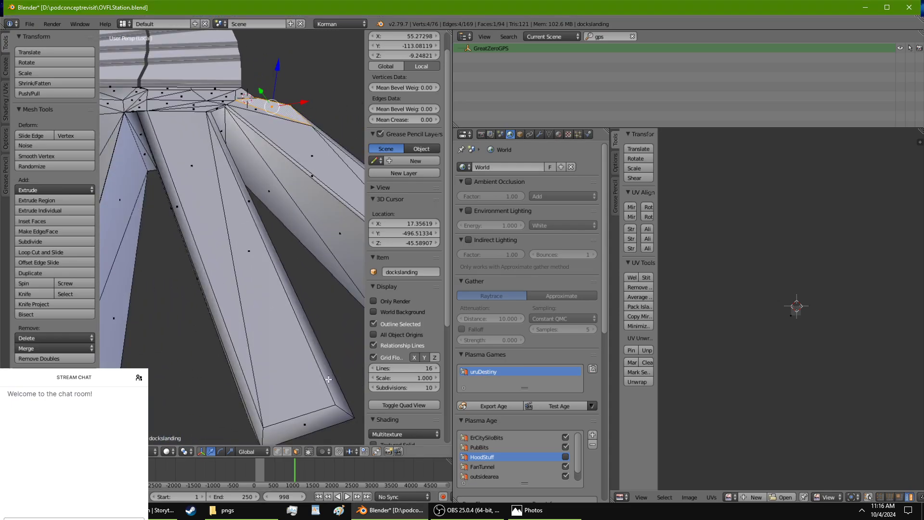
pyautogui.moveTo(201, 127); pyautogui.dragTo(180, 237, button='middle')
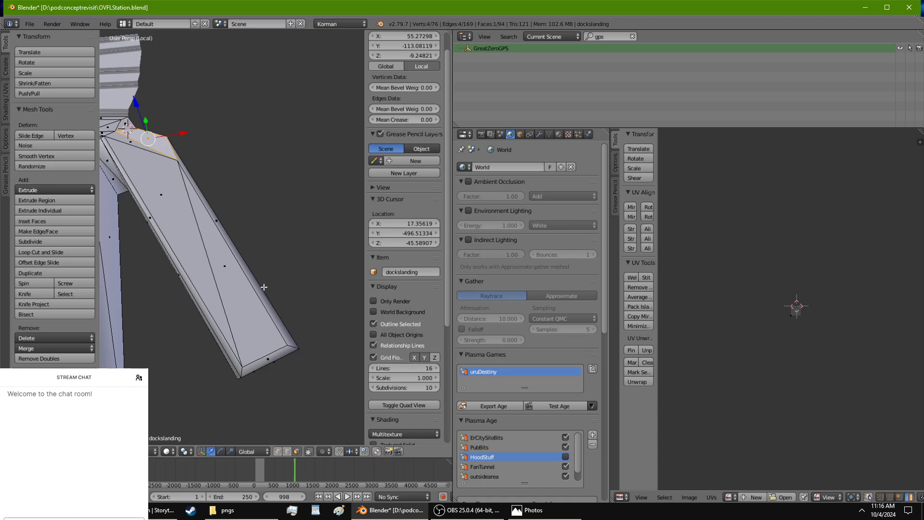
pyautogui.moveTo(114, 230); pyautogui.dragTo(201, 281, button='middle')
pyautogui.scroll(3, 173, 288)
pyautogui.rightClick(244, 271)
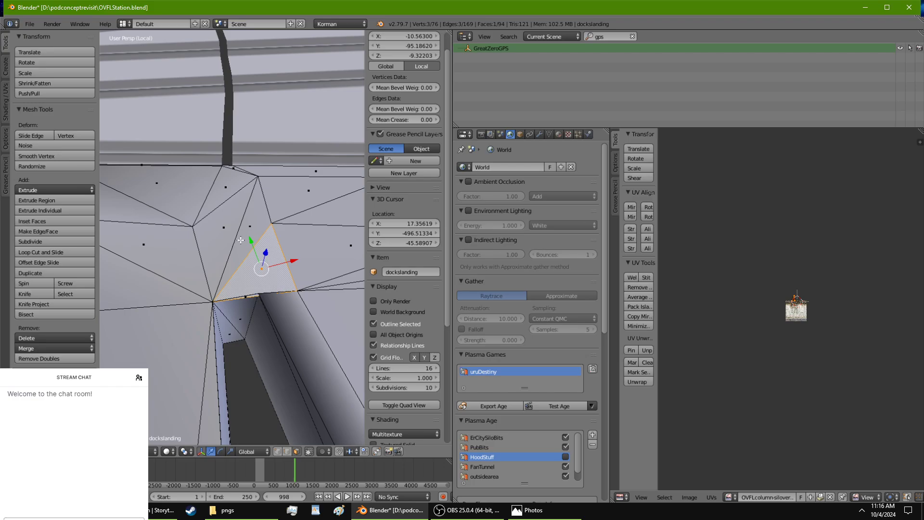
pyautogui.moveTo(250, 240); pyautogui.dragTo(245, 227)
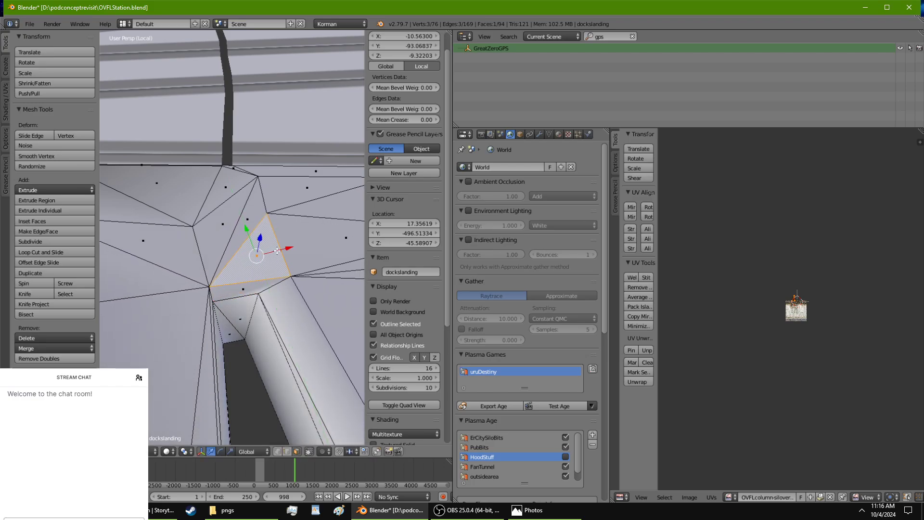
pyautogui.moveTo(283, 252); pyautogui.dragTo(245, 241)
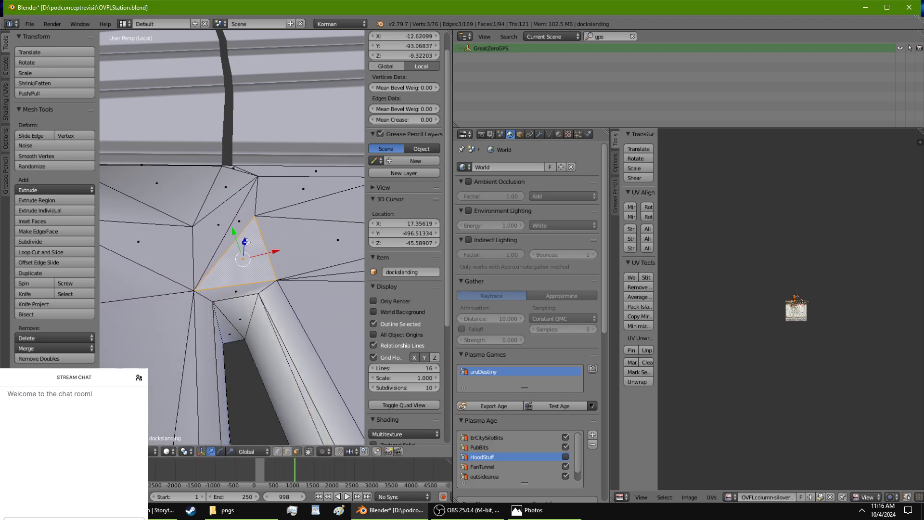
# Select the landing's top faces along the ramp edge and around the wing beside the ramp.
pyautogui.rightClick(187, 179)
pyautogui.keyDown('shift'); pyautogui.moveTo(186, 180); pyautogui.dragTo(277, 246, button='middle'); pyautogui.keyUp('shift')
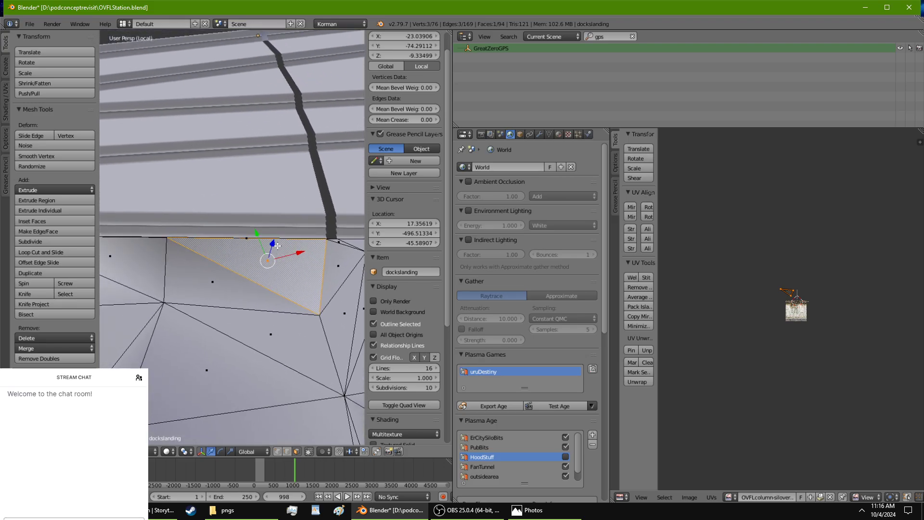
pyautogui.keyDown('shift'); pyautogui.rightClick(164, 265); pyautogui.keyUp('shift')
pyautogui.keyDown('shift'); pyautogui.moveTo(143, 270); pyautogui.dragTo(238, 278, button='middle'); pyautogui.keyUp('shift')
pyautogui.keyDown('shift'); pyautogui.rightClick(131, 280); pyautogui.keyUp('shift')
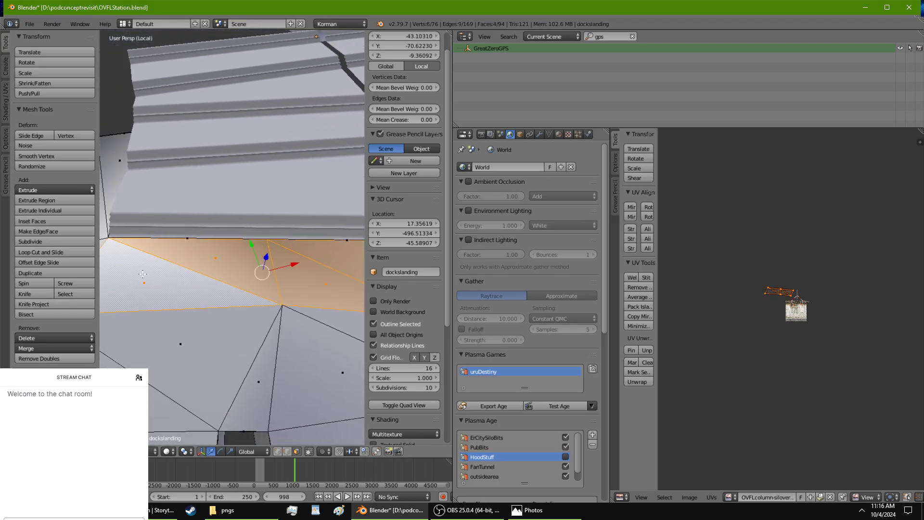
pyautogui.keyDown('shift'); pyautogui.moveTo(131, 274); pyautogui.dragTo(248, 282, button='middle'); pyautogui.keyUp('shift')
pyautogui.keyDown('shift'); pyautogui.rightClick(208, 265); pyautogui.keyUp('shift')
pyautogui.keyDown('shift'); pyautogui.rightClick(207, 231); pyautogui.keyUp('shift')
pyautogui.keyDown('shift'); pyautogui.rightClick(226, 186); pyautogui.keyUp('shift')
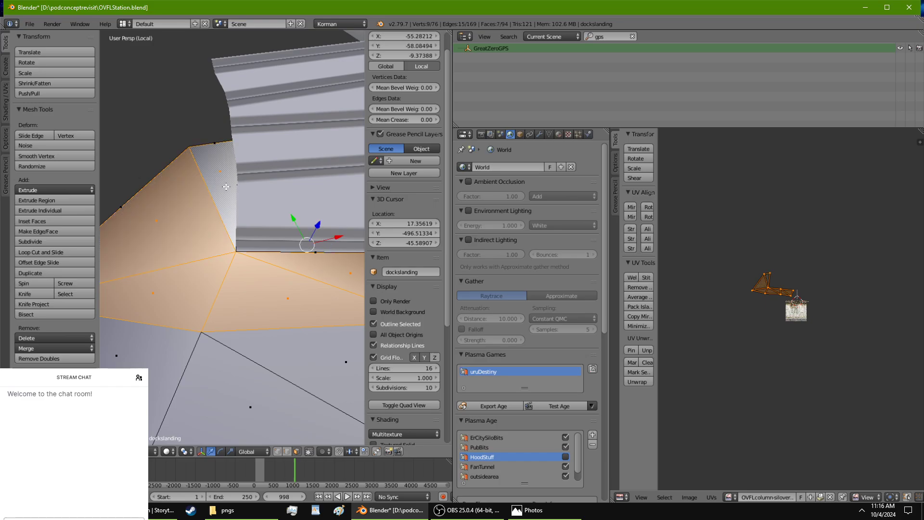
pyautogui.keyDown('shift'); pyautogui.moveTo(283, 211); pyautogui.dragTo(252, 228, button='middle'); pyautogui.keyUp('shift')
pyautogui.keyDown('shift'); pyautogui.rightClick(166, 211); pyautogui.keyUp('shift')
pyautogui.keyDown('shift'); pyautogui.rightClick(174, 206); pyautogui.keyUp('shift')
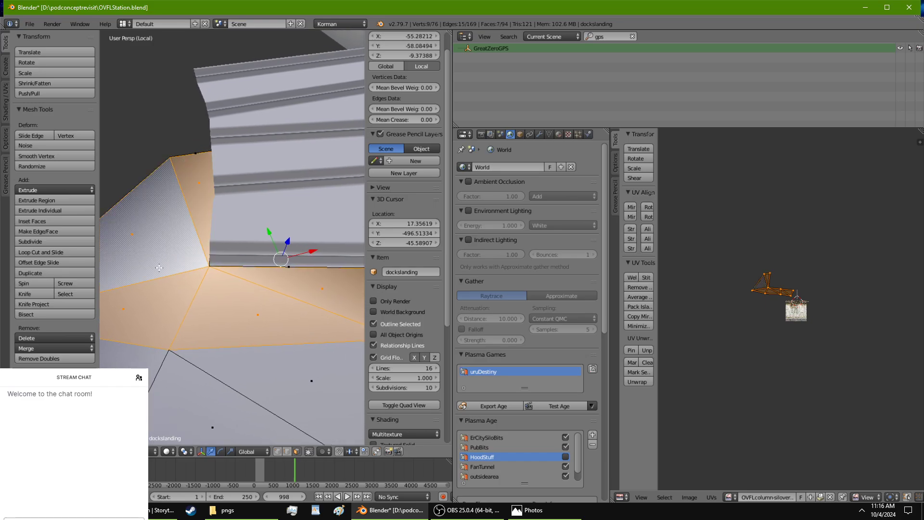
pyautogui.keyDown('shift'); pyautogui.rightClick(163, 285); pyautogui.keyUp('shift')
pyautogui.keyDown('shift'); pyautogui.rightClick(167, 256); pyautogui.keyUp('shift')
pyautogui.keyDown('shift'); pyautogui.rightClick(200, 198); pyautogui.keyUp('shift')
# Select both top faces of the second pier from the left and scale them inward to leave a border.
pyautogui.moveTo(200, 198); pyautogui.dragTo(270, 216, button='middle')
pyautogui.rightClick(270, 216)
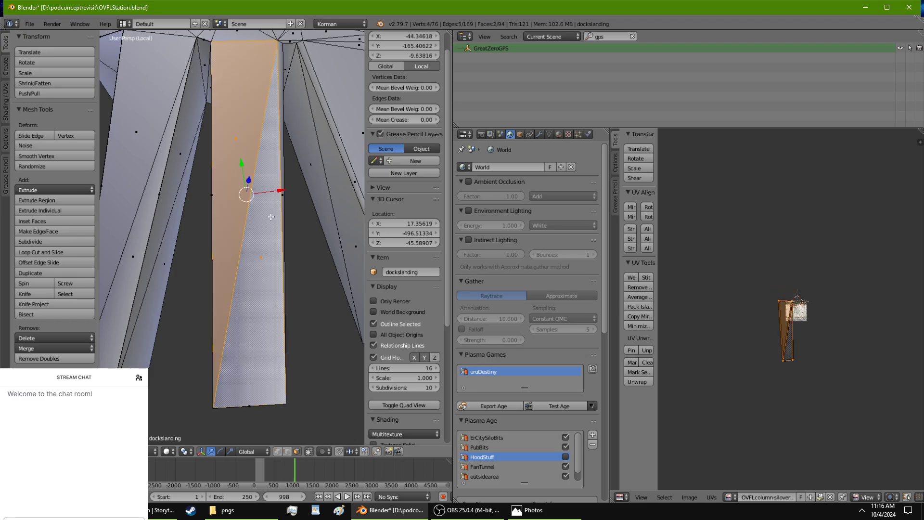
pyautogui.moveTo(360, 286); pyautogui.dragTo(332, 269, button='middle')
pyautogui.moveTo(274, 190); pyautogui.dragTo(247, 160)
pyautogui.press('s')
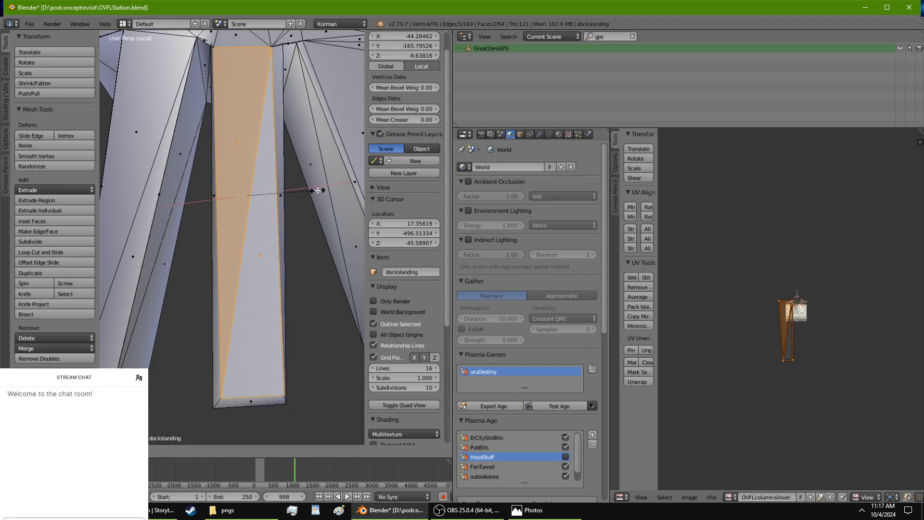
pyautogui.click(298, 190)
# Rotate the second pier's top faces slightly about Z and move them to X about -44.31 and Y about -165.56.
pyautogui.moveTo(282, 191); pyautogui.dragTo(285, 192)
pyautogui.press('r')
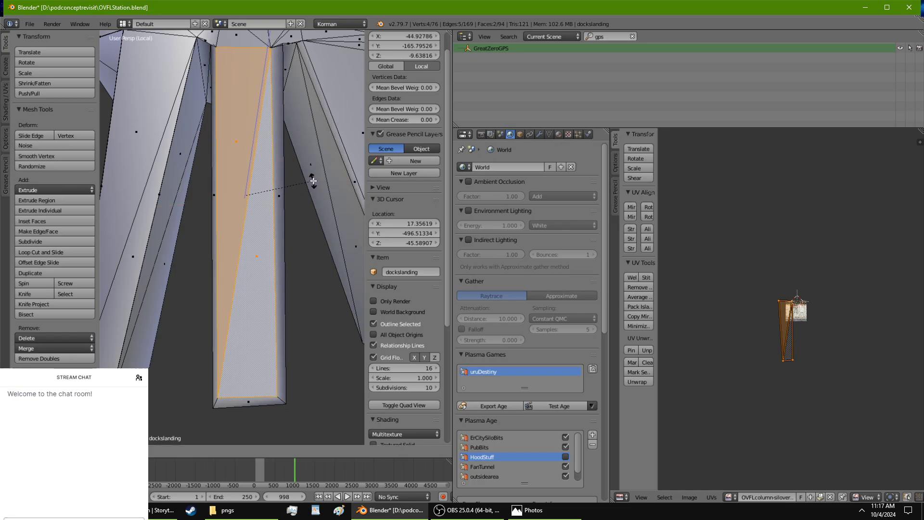
pyautogui.click(309, 179)
pyautogui.moveTo(281, 192); pyautogui.dragTo(280, 189)
pyautogui.click(280, 188)
# Scale the triangular landing face between the two leftmost piers flatter along Y and wider along X, and move it to Y about -83.67.
pyautogui.moveTo(280, 188); pyautogui.dragTo(288, 272, button='middle')
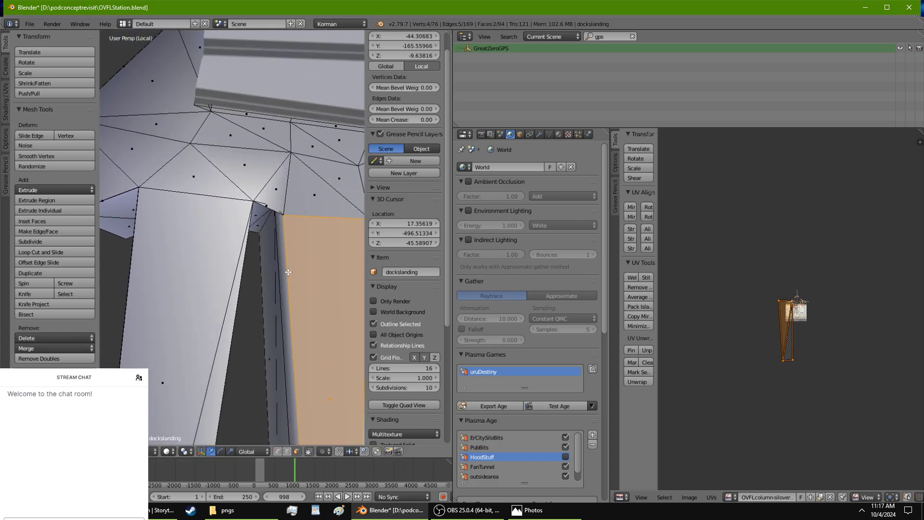
pyautogui.rightClick(283, 193)
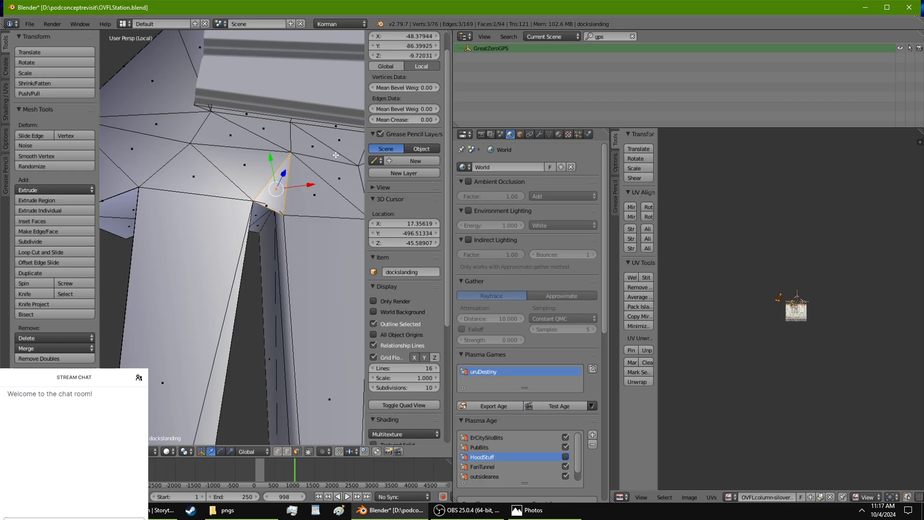
pyautogui.moveTo(332, 156); pyautogui.dragTo(307, 167, button='middle')
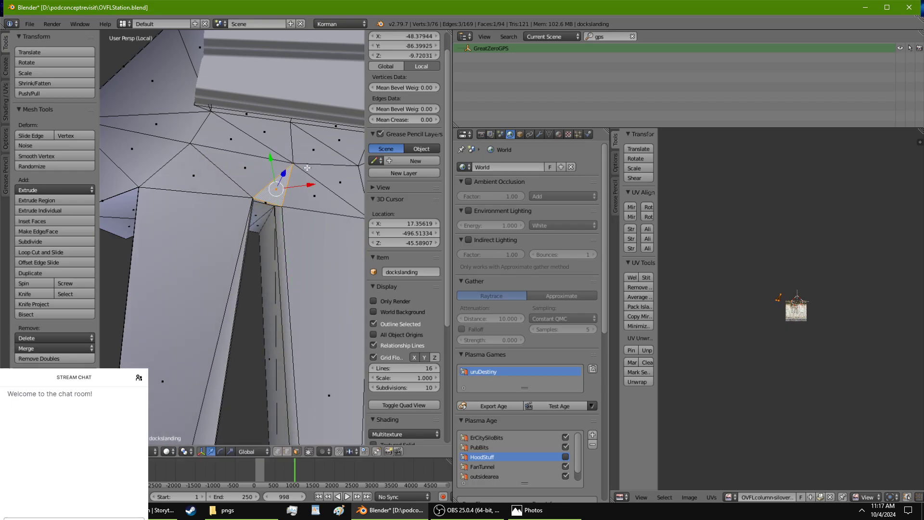
pyautogui.press('g')
pyautogui.press('y')
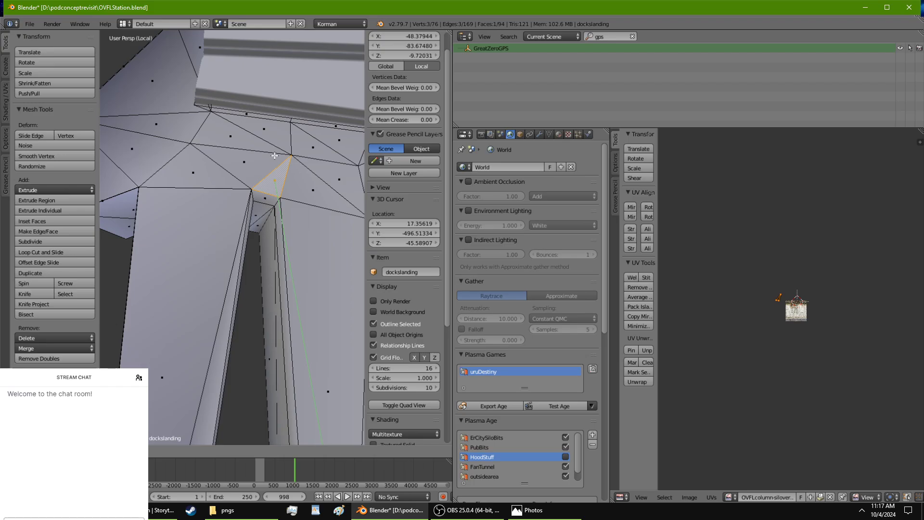
pyautogui.click(275, 156)
pyautogui.press('s')
pyautogui.press('x')
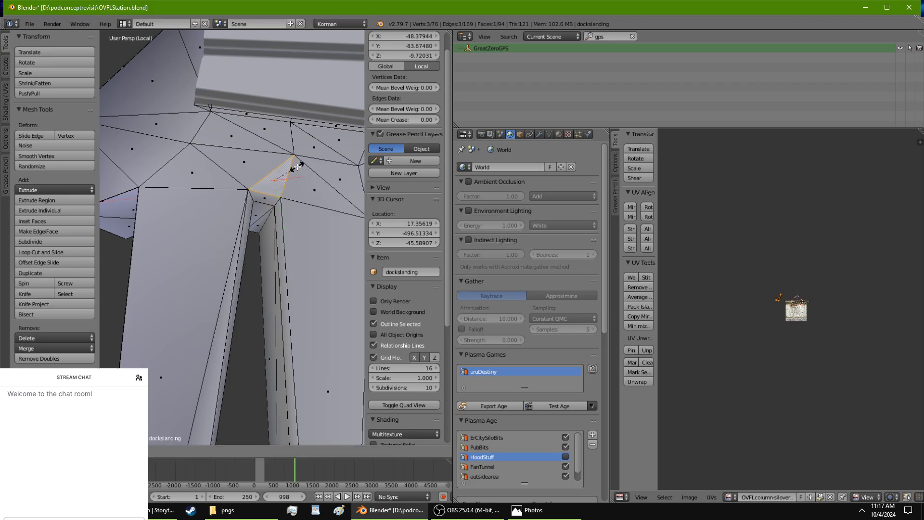
pyautogui.click(297, 166)
# Select both top faces of the leftmost pier and scale them inward, adjusting their length along Y and width along X.
pyautogui.scroll(-2, 289, 198)
pyautogui.keyDown('shift'); pyautogui.moveTo(260, 252); pyautogui.dragTo(332, 44, button='middle'); pyautogui.keyUp('shift')
pyautogui.rightClick(278, 250)
pyautogui.keyDown('shift'); pyautogui.rightClick(263, 255); pyautogui.keyUp('shift')
pyautogui.keyDown('shift'); pyautogui.moveTo(264, 255); pyautogui.dragTo(246, 388, button='middle'); pyautogui.keyUp('shift')
pyautogui.press('s')
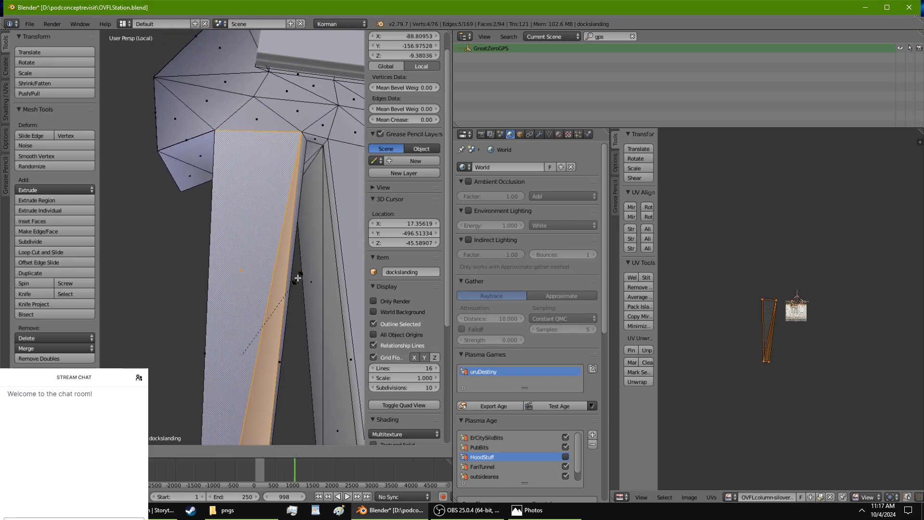
pyautogui.click(265, 289)
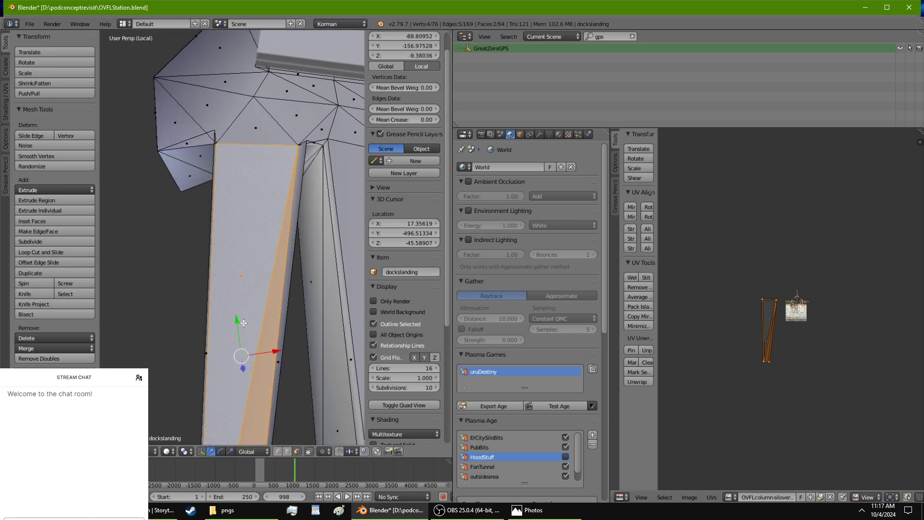
pyautogui.press('s')
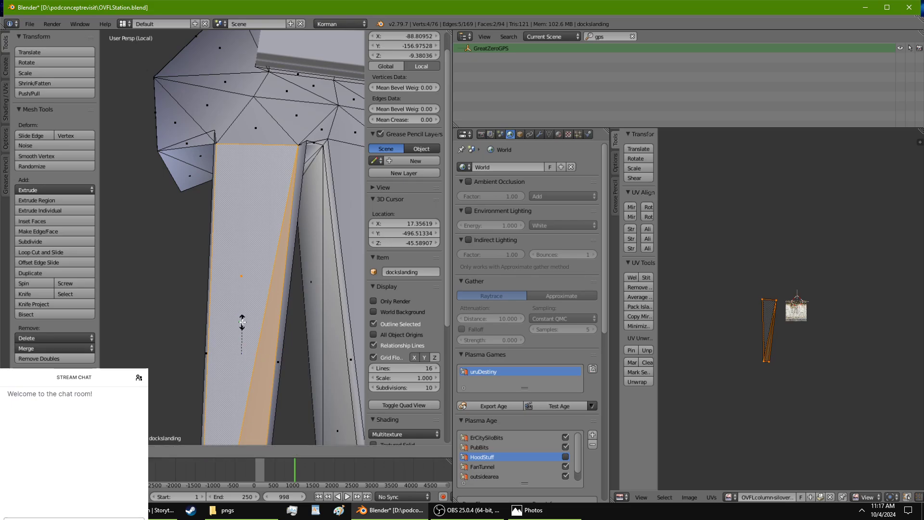
pyautogui.click(244, 315)
pyautogui.press('s')
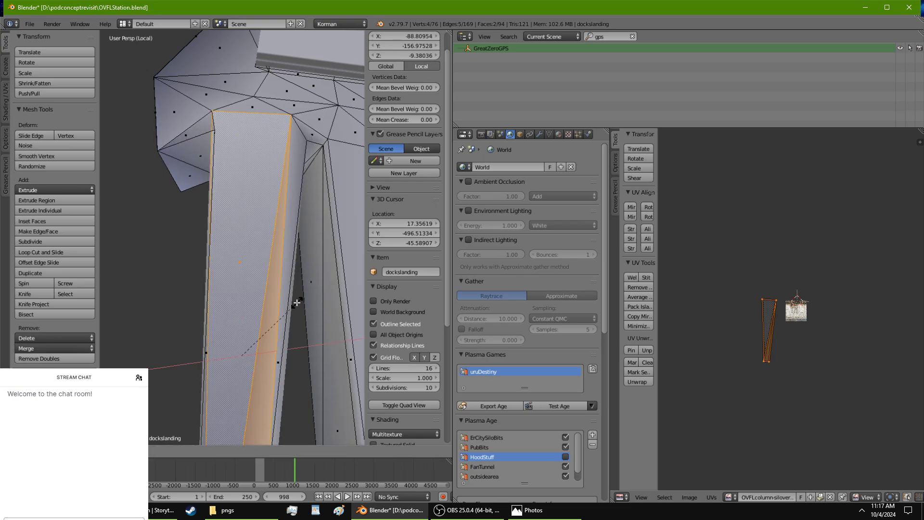
pyautogui.click(283, 308)
# Rotate the leftmost pier's top faces to follow its slant and move them to a median X of about -87.04.
pyautogui.moveTo(275, 348); pyautogui.dragTo(284, 344)
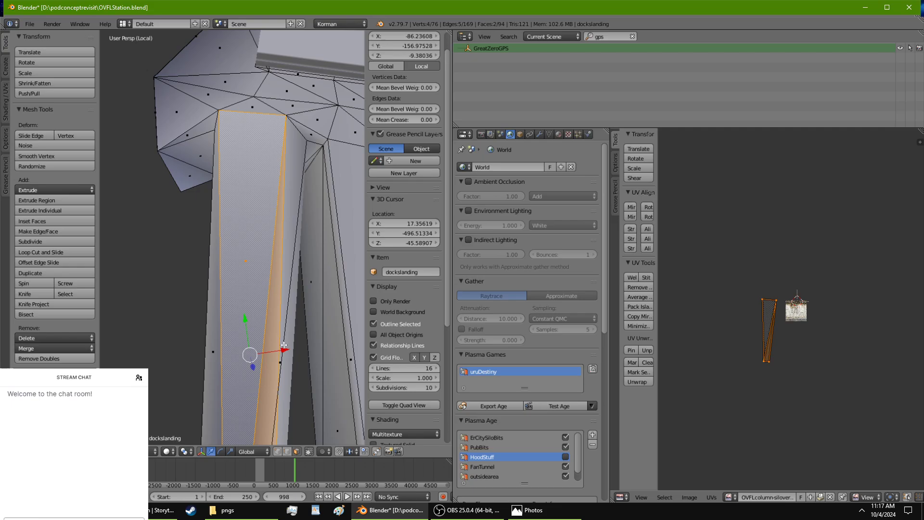
pyautogui.press('r')
pyautogui.click(295, 316)
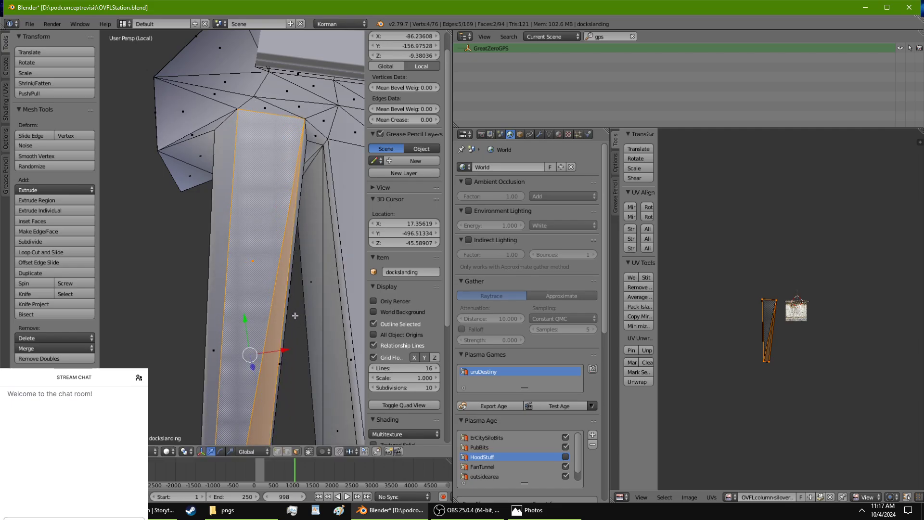
pyautogui.moveTo(284, 345); pyautogui.dragTo(283, 347)
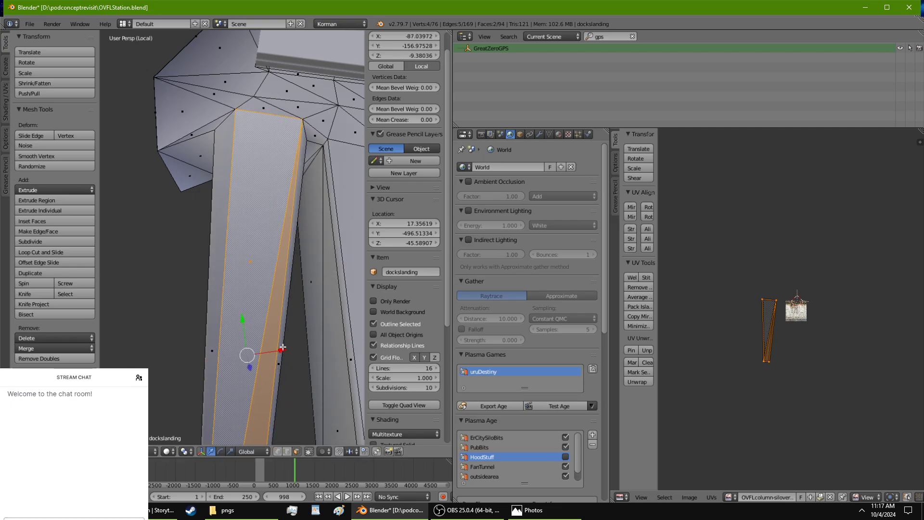
# Move the leftmost pier's top faces to X about -84.49 and Y about -146.79, and rotate them slightly about Z.
pyautogui.keyDown('shift'); pyautogui.moveTo(283, 339); pyautogui.dragTo(294, 181, button='middle'); pyautogui.keyUp('shift')
pyautogui.moveTo(258, 148); pyautogui.dragTo(309, 118)
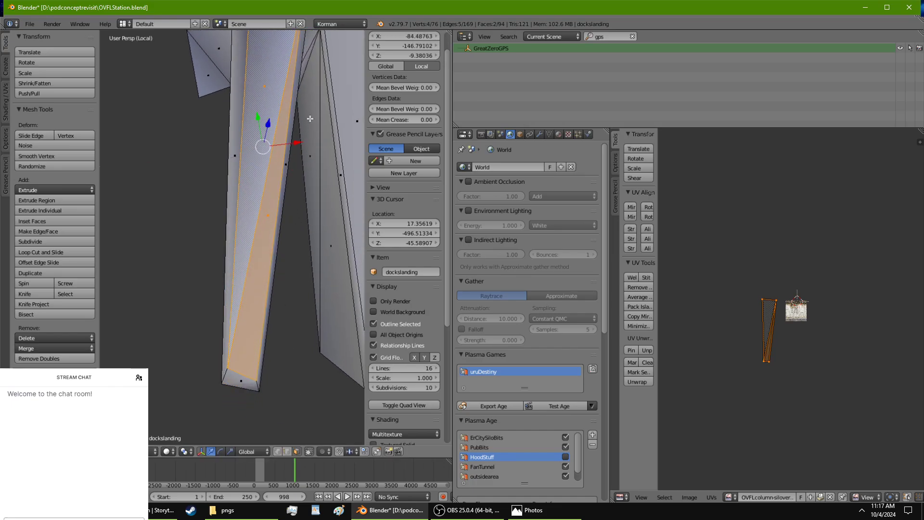
pyautogui.press('r')
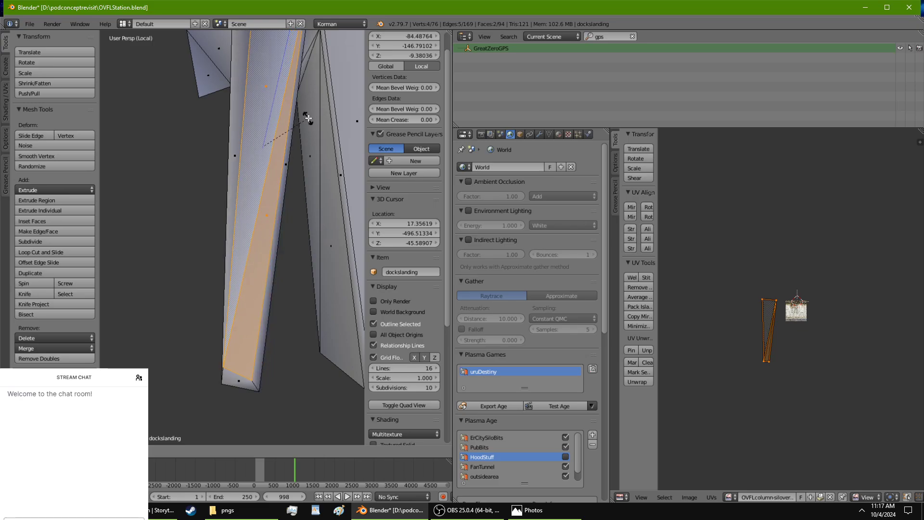
pyautogui.click(308, 116)
# Shorten the leftmost pier's top faces along Y by scaling them.
pyautogui.moveTo(308, 116); pyautogui.dragTo(305, 260, button='middle')
pyautogui.press('r')
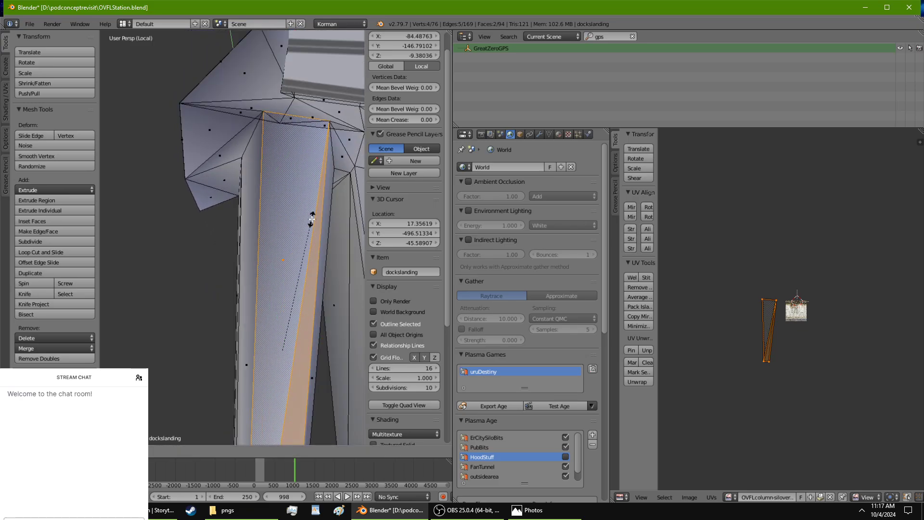
pyautogui.click(300, 235)
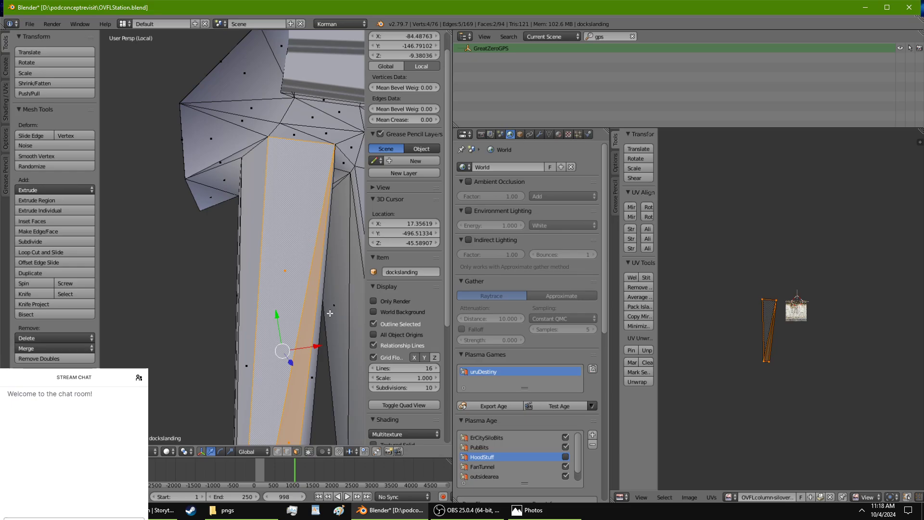
# Rotate the leftmost pier's top faces slightly about Z.
pyautogui.press('r')
pyautogui.press('z')
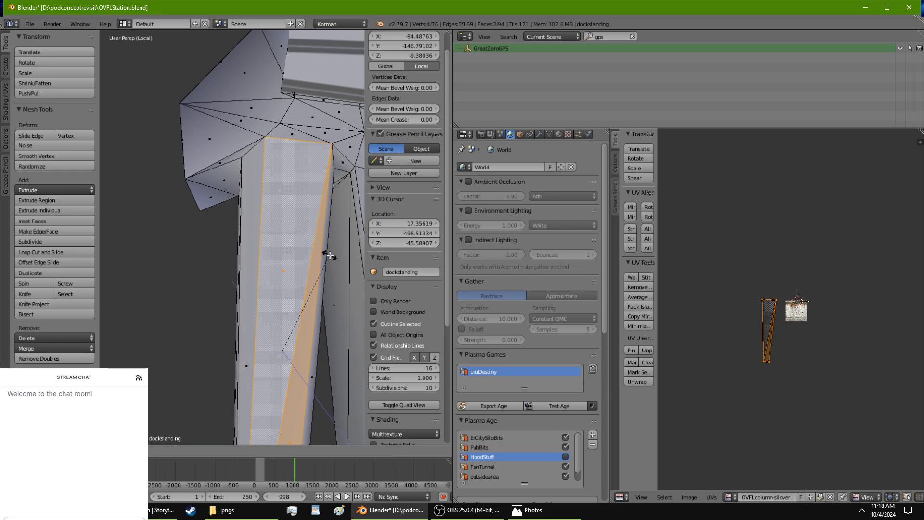
pyautogui.click(327, 260)
# Select the outer end edge of the leftmost pier's inset top and move it to X about -104.30 and Y about -227.36.
pyautogui.keyDown('shift'); pyautogui.moveTo(321, 282); pyautogui.dragTo(312, 141, button='middle'); pyautogui.keyUp('shift')
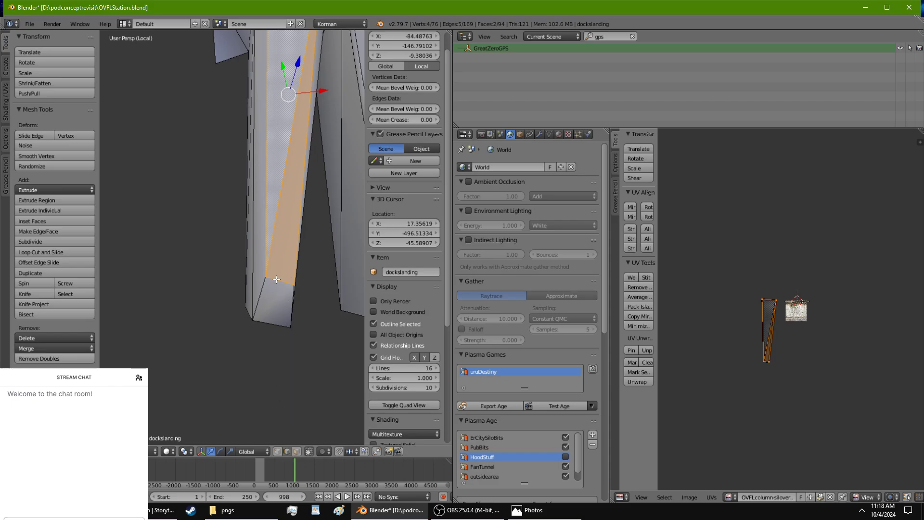
pyautogui.rightClick(277, 280)
pyautogui.press('g')
pyautogui.press('x')
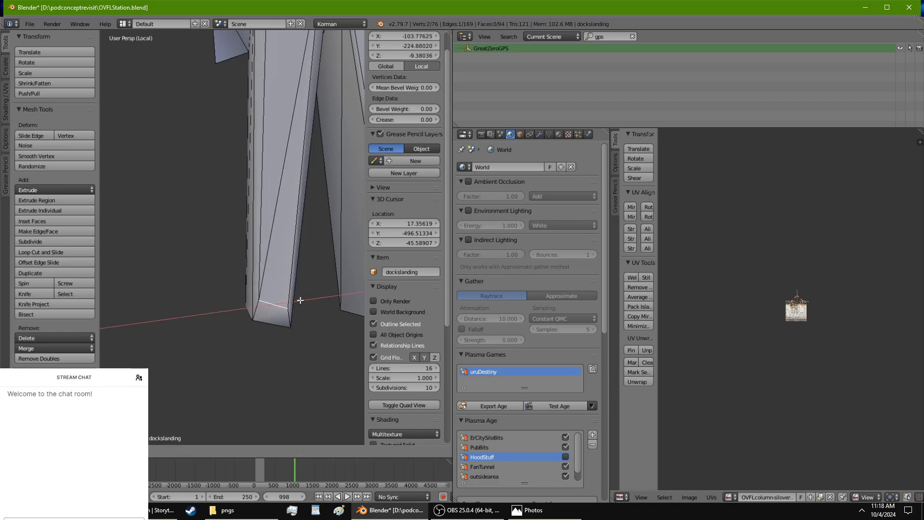
pyautogui.click(301, 299)
pyautogui.press('g')
pyautogui.press('y')
pyautogui.click(266, 269)
# Scale the leftmost pier's inset end edge and shift it along X to sit evenly within the pier's end.
pyautogui.keyDown('shift'); pyautogui.moveTo(267, 270); pyautogui.dragTo(247, 262, button='middle'); pyautogui.keyUp('shift')
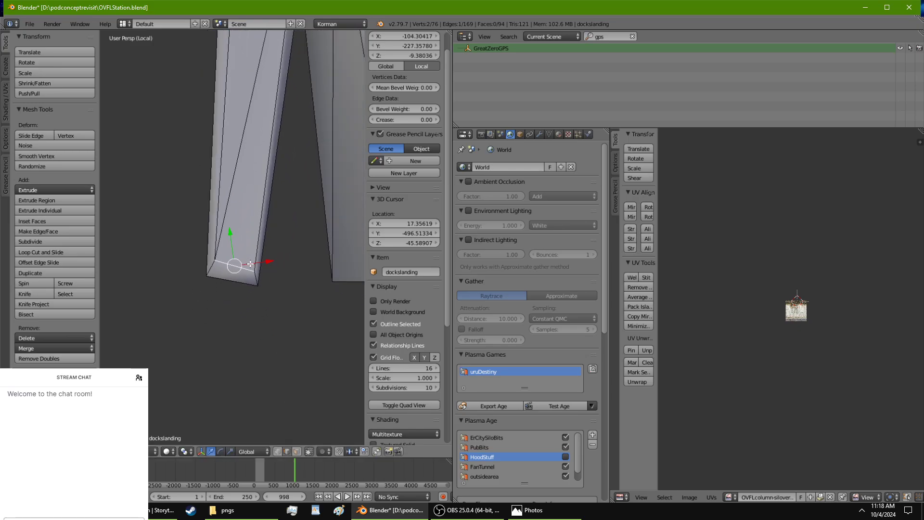
pyautogui.press('s')
pyautogui.click(251, 260)
pyautogui.press('g')
pyautogui.press('x')
pyautogui.click(257, 265)
# In face mode, select the four main top faces of the landing's left corner, scale them inward and rotate them slightly.
pyautogui.moveTo(266, 151); pyautogui.dragTo(293, 408, button='middle')
pyautogui.click(296, 451)
pyautogui.rightClick(295, 208)
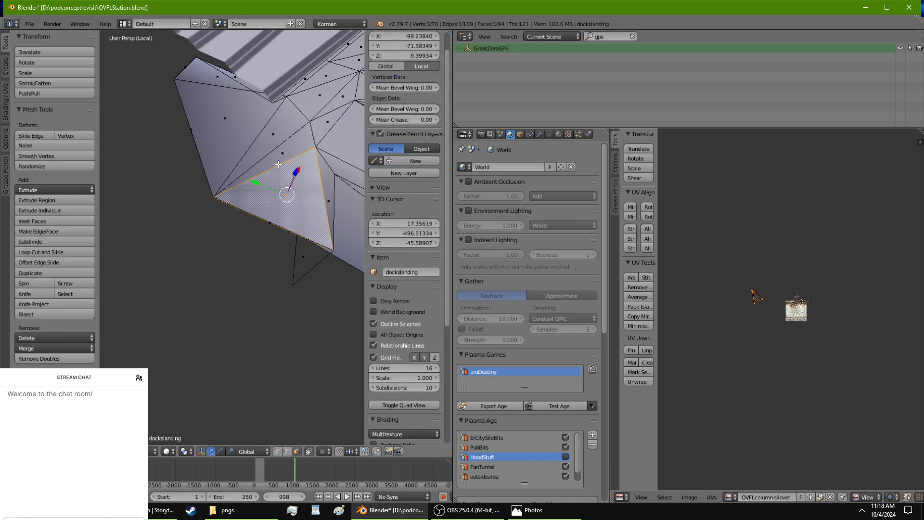
pyautogui.keyDown('shift'); pyautogui.rightClick(263, 145); pyautogui.keyUp('shift')
pyautogui.keyDown('shift'); pyautogui.rightClick(227, 107); pyautogui.keyUp('shift')
pyautogui.keyDown('shift'); pyautogui.rightClick(210, 77); pyautogui.keyUp('shift')
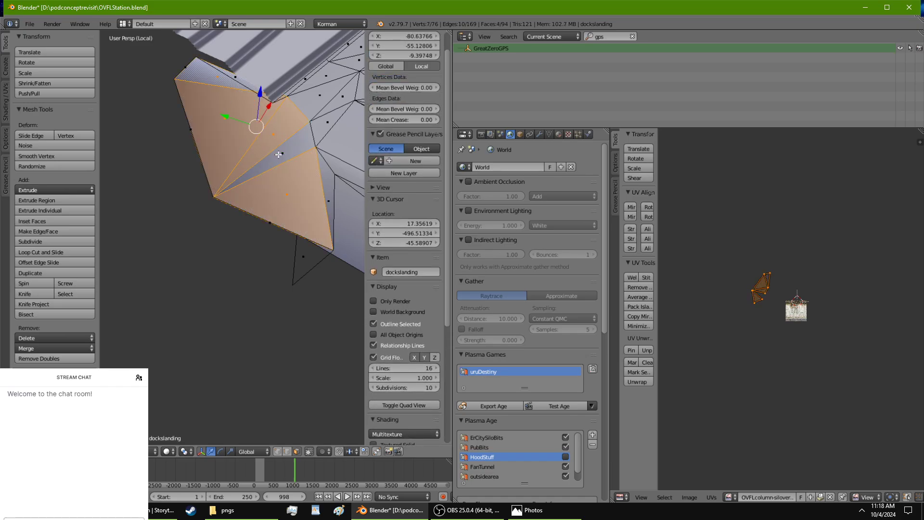
pyautogui.keyDown('shift'); pyautogui.rightClick(278, 154); pyautogui.keyUp('shift')
pyautogui.moveTo(278, 154); pyautogui.dragTo(103, 256, button='middle')
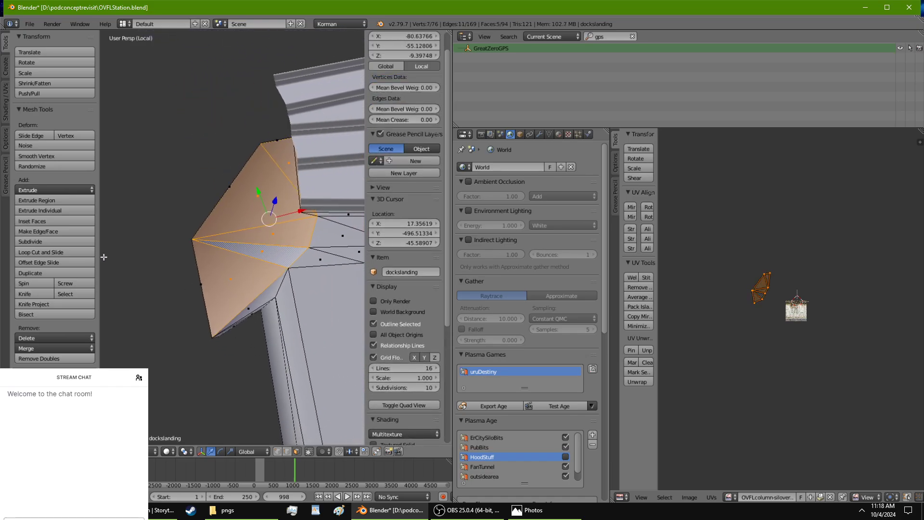
pyautogui.scroll(2, 242, 220)
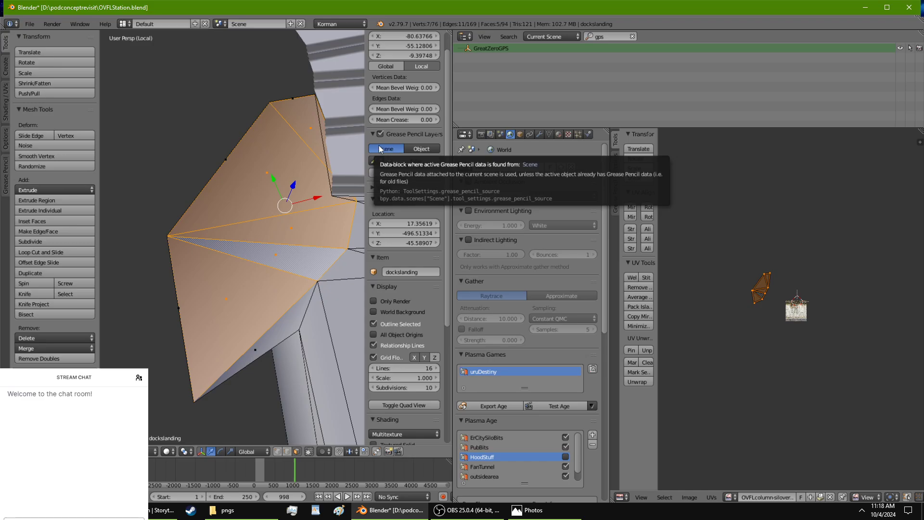
pyautogui.moveTo(338, 111); pyautogui.dragTo(328, 125, button='middle')
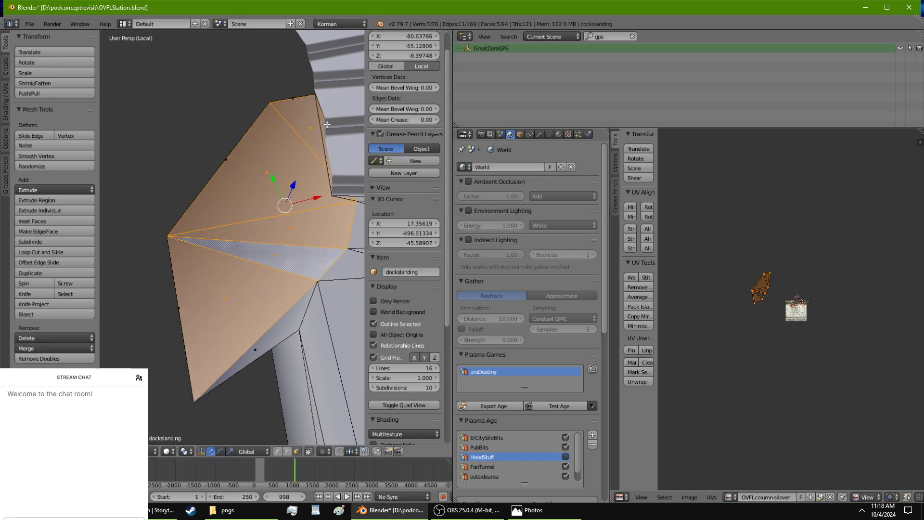
pyautogui.keyDown('shift'); pyautogui.rightClick(301, 125); pyautogui.keyUp('shift')
pyautogui.press('r')
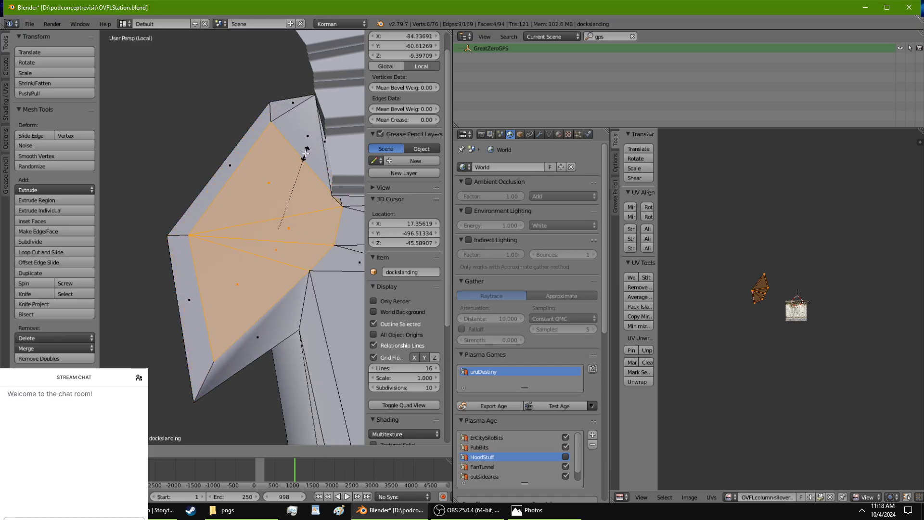
pyautogui.click(306, 156)
# Rotate the small triangular top face beside the ribbed platform and move it to X about -71.32 and Y about -39.60.
pyautogui.moveTo(306, 155); pyautogui.dragTo(308, 171, button='middle')
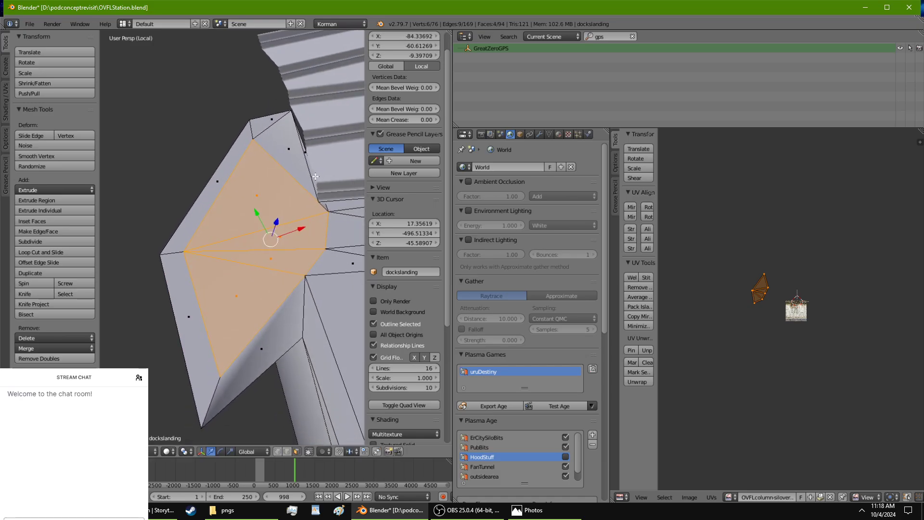
pyautogui.rightClick(308, 171)
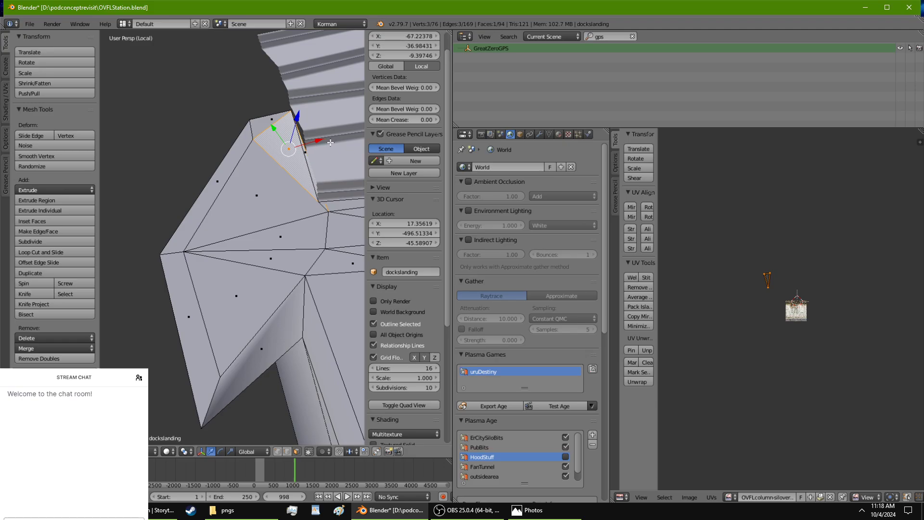
pyautogui.press('r')
pyautogui.click(317, 148)
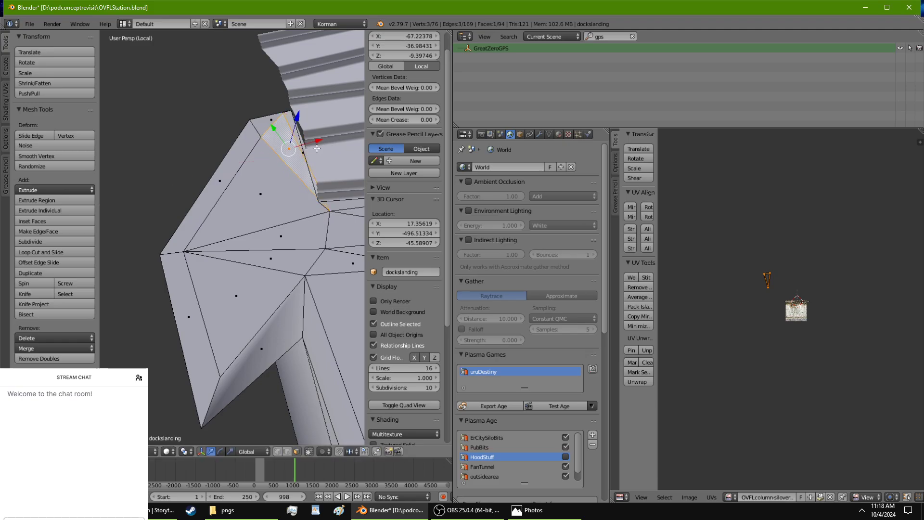
pyautogui.moveTo(274, 128); pyautogui.dragTo(299, 155)
# Try raising one triangular top face of the landing's left corner to Z about -8.42, and undo it.
pyautogui.moveTo(300, 155); pyautogui.dragTo(270, 167, button='middle')
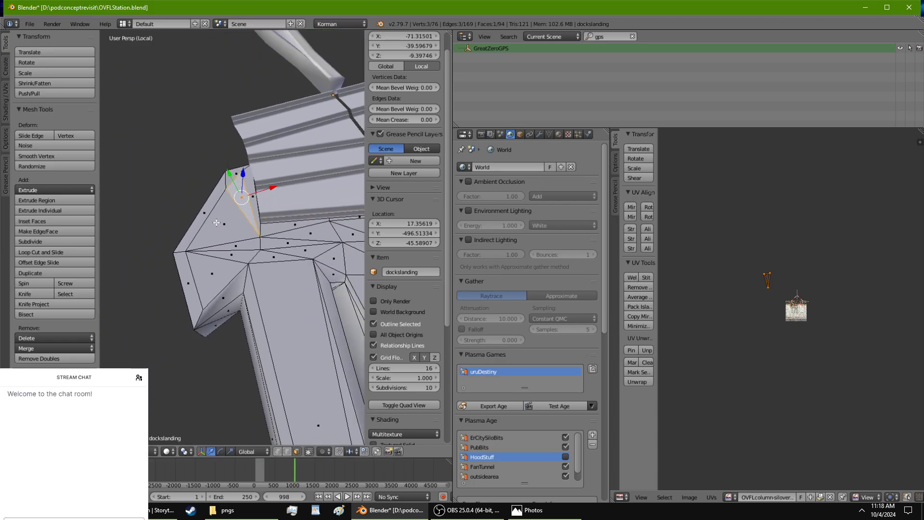
pyautogui.scroll(-5, 255, 161)
pyautogui.moveTo(248, 262)
pyautogui.mouseDown(button='middle')
pyautogui.moveTo(247, 229)
pyautogui.moveTo(243, 272)
pyautogui.mouseUp(button='middle')
pyautogui.rightClick(245, 266)
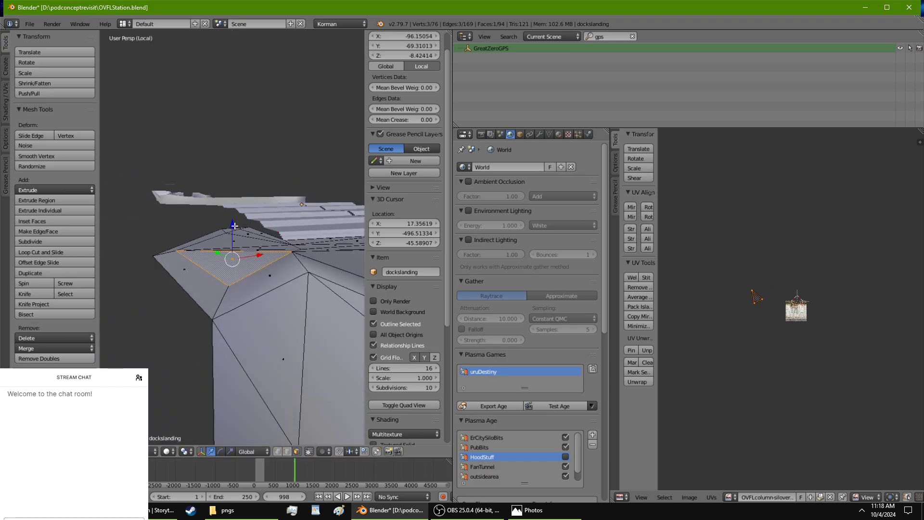
pyautogui.hotkey('ctrl', 'z')
# Select the connected top faces across the landing's left corner and the full length of the leftmost pier.
pyautogui.moveTo(232, 252); pyautogui.dragTo(232, 273, button='middle')
pyautogui.rightClick(232, 273)
pyautogui.keyDown('ctrl'); pyautogui.rightClick(255, 196); pyautogui.keyUp('ctrl')
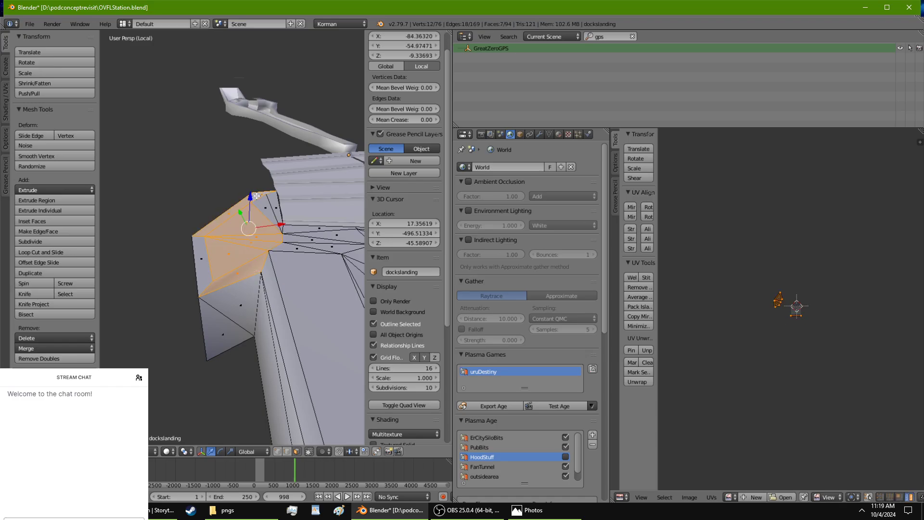
pyautogui.keyDown('ctrl'); pyautogui.rightClick(323, 286); pyautogui.keyUp('ctrl')
pyautogui.keyDown('ctrl'); pyautogui.rightClick(273, 204); pyautogui.keyUp('ctrl')
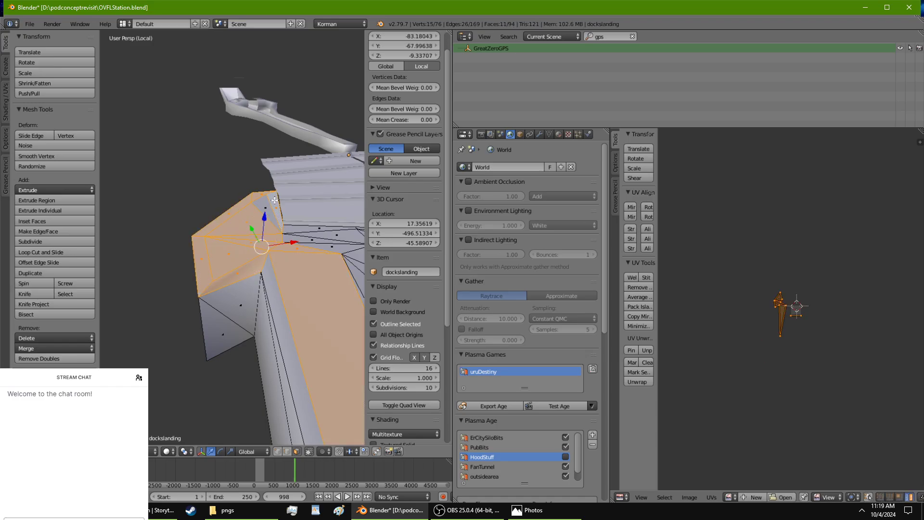
pyautogui.keyDown('ctrl'); pyautogui.rightClick(334, 241); pyautogui.keyUp('ctrl')
pyautogui.keyDown('ctrl'); pyautogui.rightClick(334, 240); pyautogui.keyUp('ctrl')
pyautogui.moveTo(334, 240); pyautogui.dragTo(241, 324, button='middle')
pyautogui.keyDown('ctrl'); pyautogui.rightClick(216, 341); pyautogui.keyUp('ctrl')
pyautogui.keyDown('ctrl'); pyautogui.rightClick(241, 325); pyautogui.keyUp('ctrl')
pyautogui.keyDown('ctrl'); pyautogui.rightClick(235, 329); pyautogui.keyUp('ctrl')
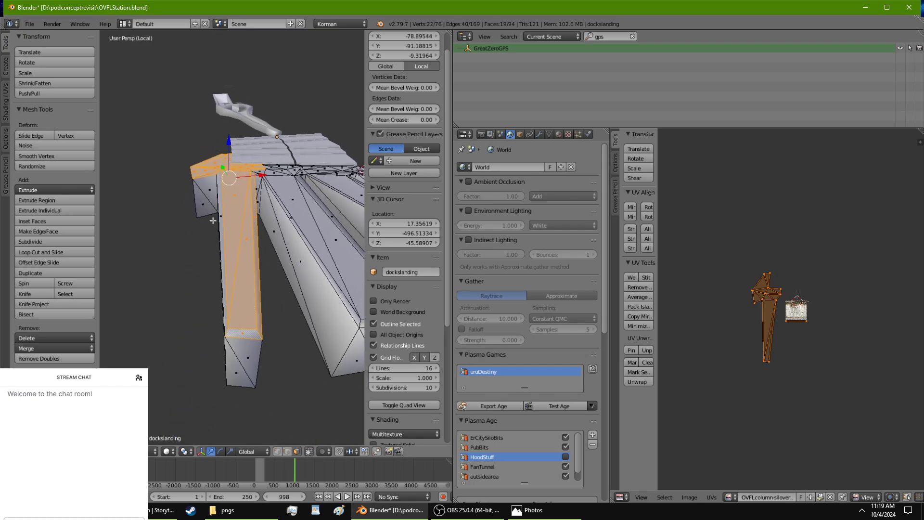
pyautogui.keyDown('ctrl'); pyautogui.rightClick(220, 201); pyautogui.keyUp('ctrl')
# Extend the face selection along the top of the second pier to its outer end.
pyautogui.moveTo(220, 200); pyautogui.dragTo(143, 224, button='middle')
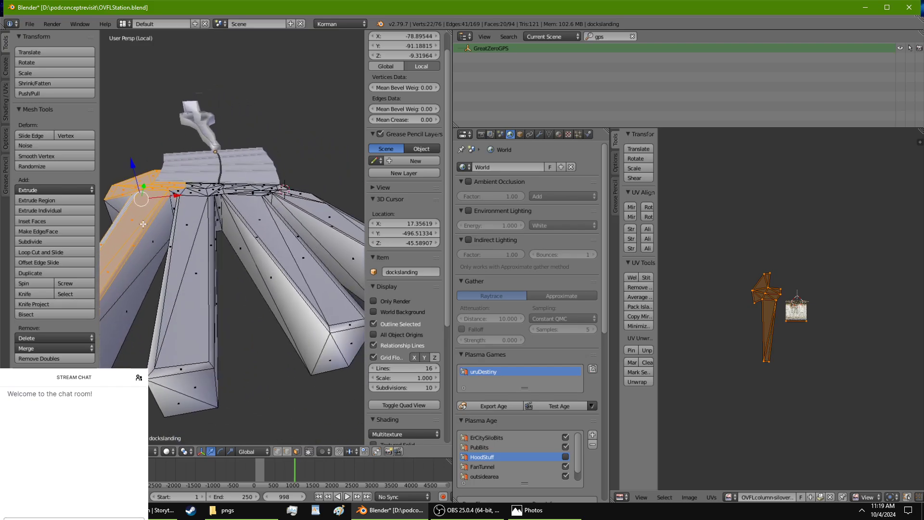
pyautogui.keyDown('ctrl'); pyautogui.rightClick(169, 247); pyautogui.keyUp('ctrl')
pyautogui.keyDown('ctrl'); pyautogui.rightClick(174, 251); pyautogui.keyUp('ctrl')
pyautogui.keyDown('ctrl'); pyautogui.rightClick(176, 254); pyautogui.keyUp('ctrl')
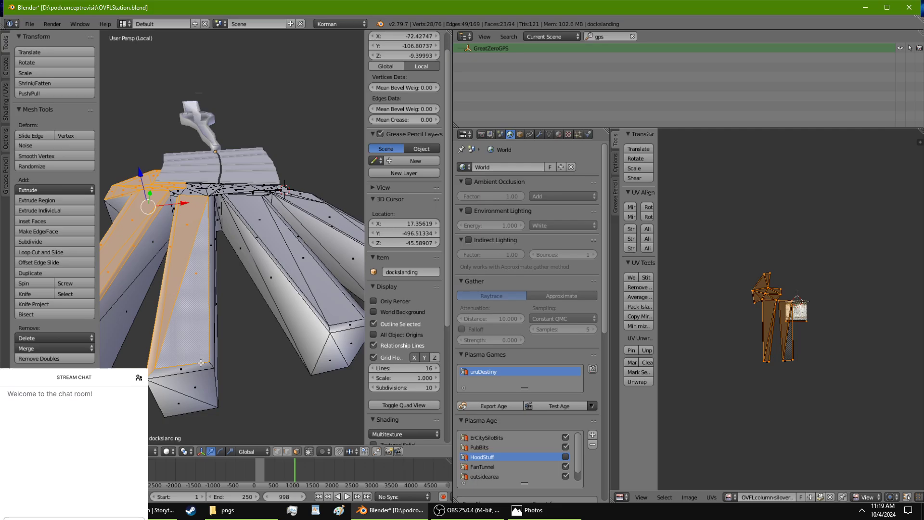
pyautogui.keyDown('ctrl'); pyautogui.rightClick(200, 362); pyautogui.keyUp('ctrl')
pyautogui.keyDown('ctrl'); pyautogui.rightClick(210, 347); pyautogui.keyUp('ctrl')
# Extend the face selection across the landing's top faces between the piers and the ribbed platform.
pyautogui.scroll(3, 210, 348)
pyautogui.moveTo(211, 348); pyautogui.dragTo(313, 362, button='middle')
pyautogui.keyDown('ctrl'); pyautogui.rightClick(197, 282); pyautogui.keyUp('ctrl')
pyautogui.keyDown('ctrl'); pyautogui.rightClick(169, 279); pyautogui.keyUp('ctrl')
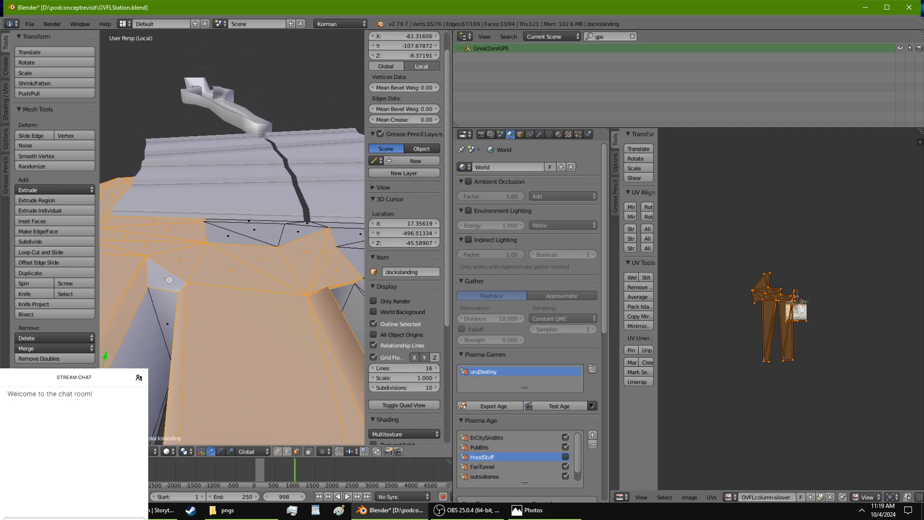
pyautogui.keyDown('ctrl'); pyautogui.rightClick(225, 230); pyautogui.keyUp('ctrl')
pyautogui.keyDown('ctrl'); pyautogui.rightClick(347, 232); pyautogui.keyUp('ctrl')
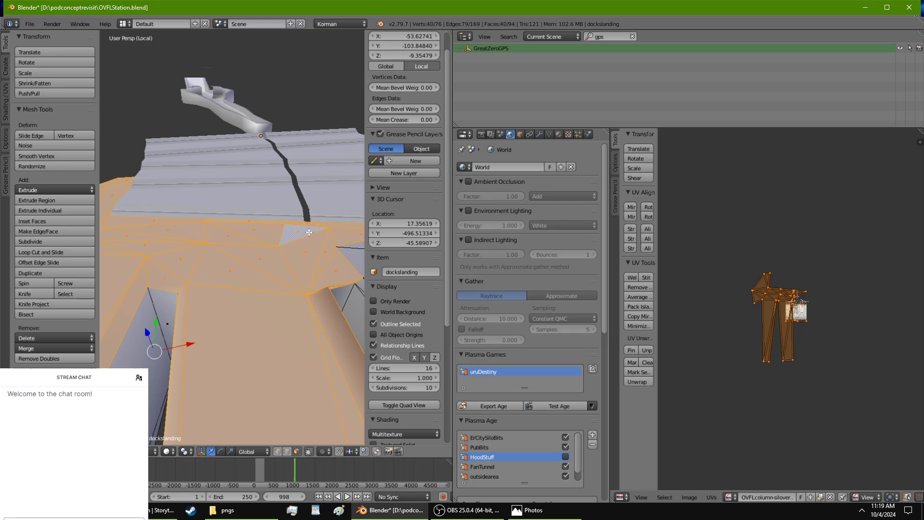
# Nudge the corner vertex between the second and third piers to Y about -97.50, and try shifting it along X.
pyautogui.moveTo(309, 232); pyautogui.dragTo(297, 439, button='middle')
pyautogui.scroll(3, 227, 297)
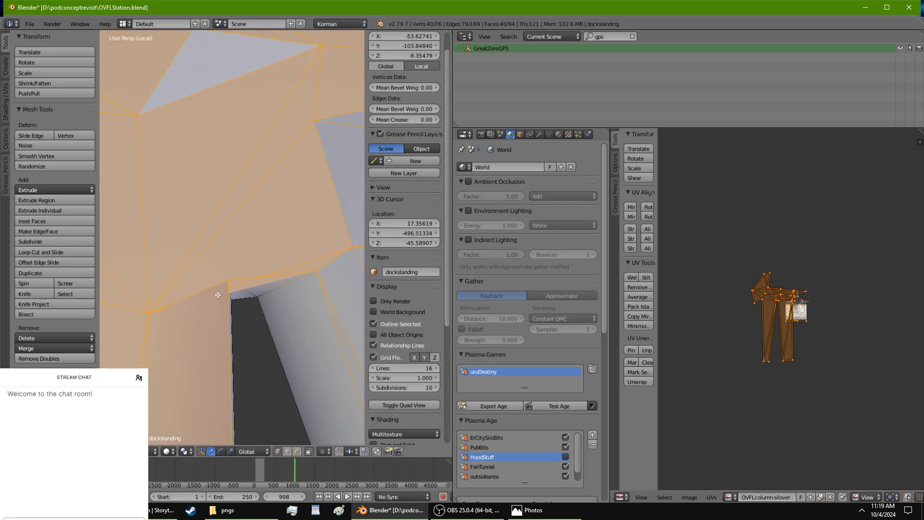
pyautogui.rightClick(224, 273)
pyautogui.moveTo(225, 254); pyautogui.dragTo(224, 256)
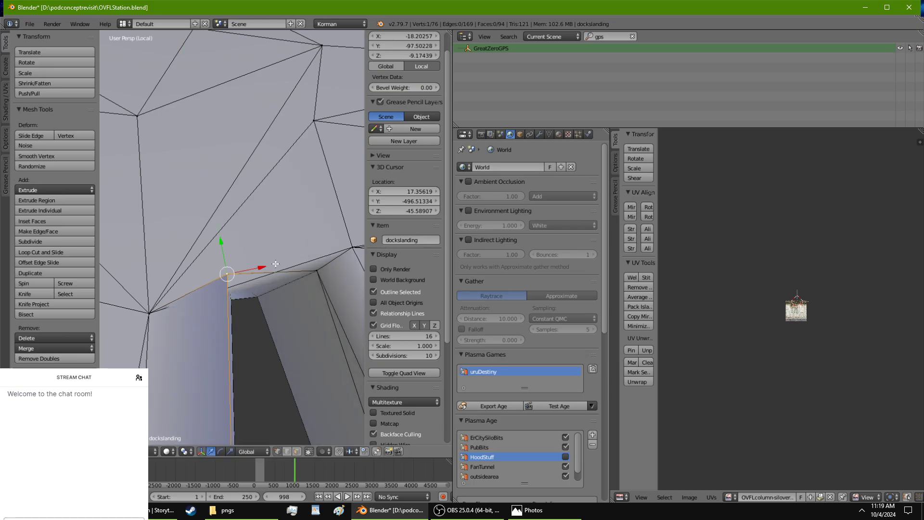
pyautogui.moveTo(264, 266); pyautogui.dragTo(253, 276)
pyautogui.rightClick(245, 279)
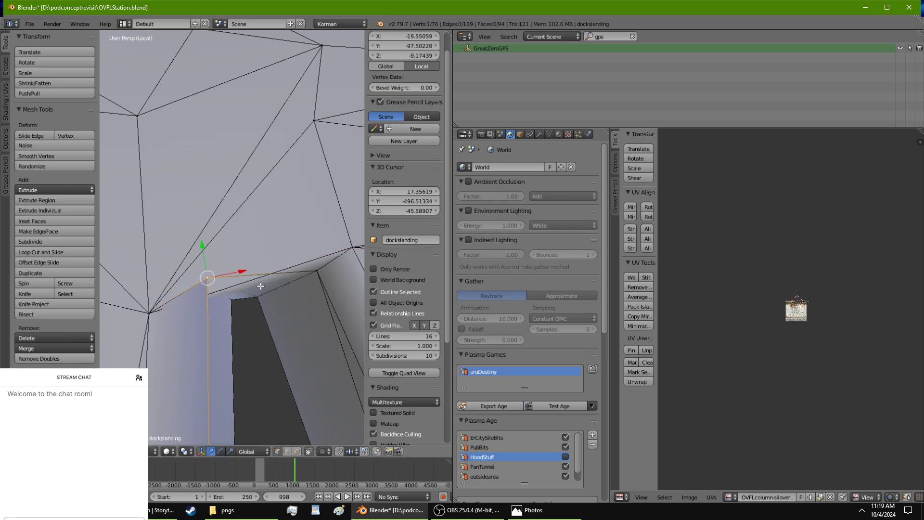
# Move the inset vertices on either side of the gap between the second and third piers to Y about -94.93 and -96.65.
pyautogui.rightClick(156, 313)
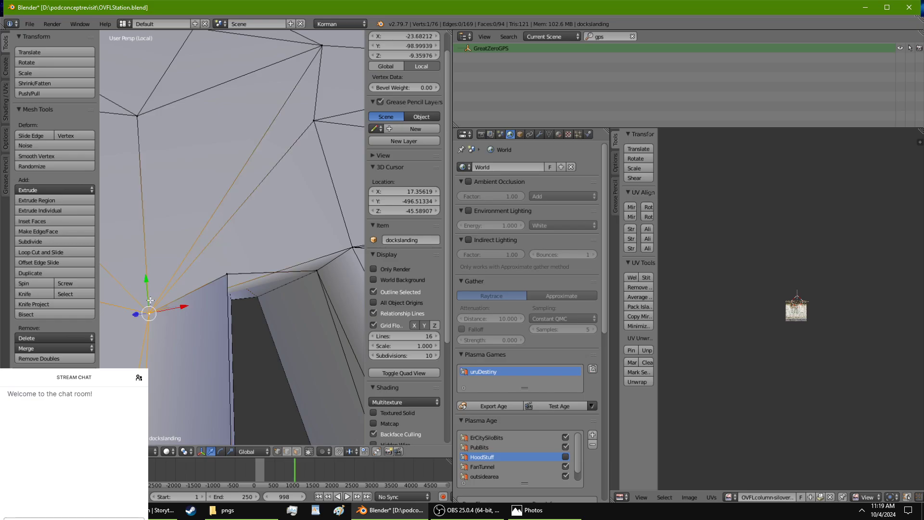
pyautogui.press('g')
pyautogui.moveTo(143, 237); pyautogui.dragTo(143, 238)
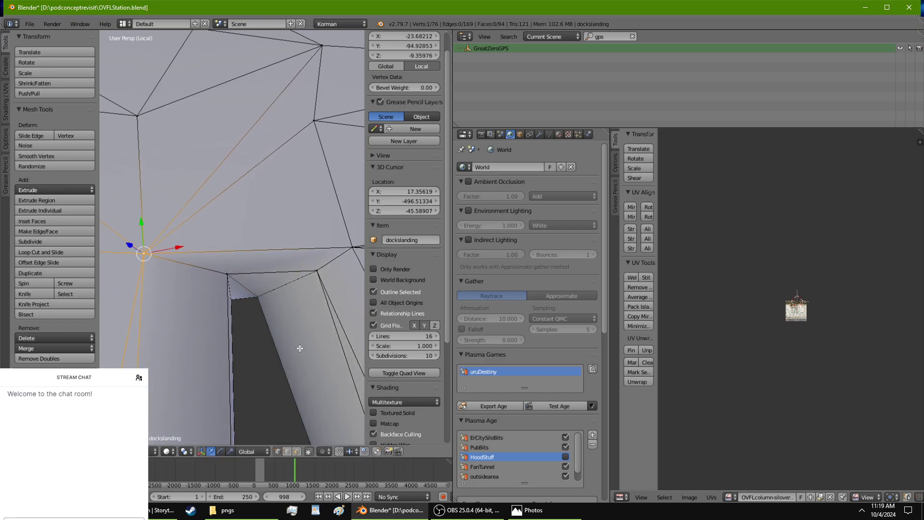
pyautogui.keyDown('shift'); pyautogui.moveTo(299, 348); pyautogui.dragTo(183, 410, button='middle'); pyautogui.keyUp('shift')
pyautogui.rightClick(234, 313)
pyautogui.moveTo(230, 291); pyautogui.dragTo(228, 282)
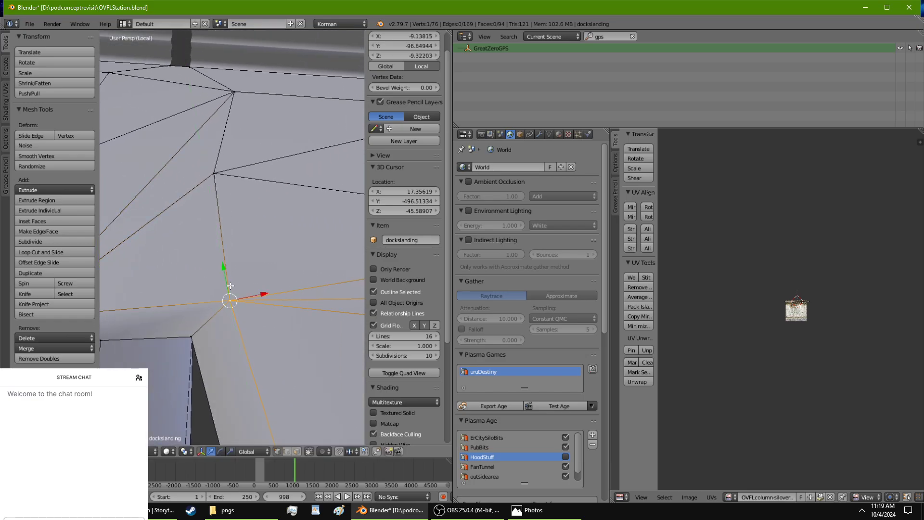
# Move the inset vertex above the gap between the leftmost and second piers to X about -57.24 and Y about -86.82.
pyautogui.scroll(-3, 229, 285)
pyautogui.moveTo(239, 305); pyautogui.dragTo(213, 335, button='middle')
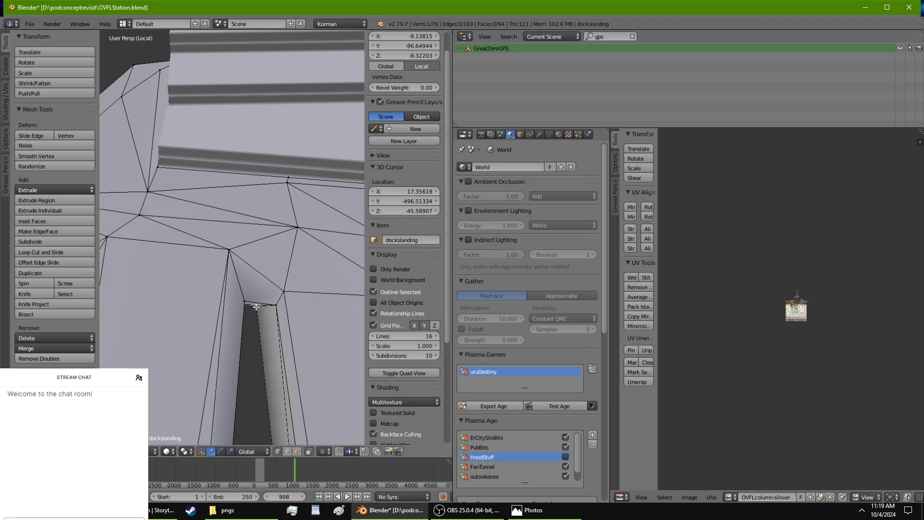
pyautogui.rightClick(229, 250)
pyautogui.moveTo(224, 225); pyautogui.dragTo(254, 288)
# Move the inset vertex where the leftmost pier meets the left corner to X about -84.00 and along Y toward the outer edge.
pyautogui.keyDown('shift'); pyautogui.moveTo(225, 286); pyautogui.dragTo(314, 291, button='middle'); pyautogui.keyUp('shift')
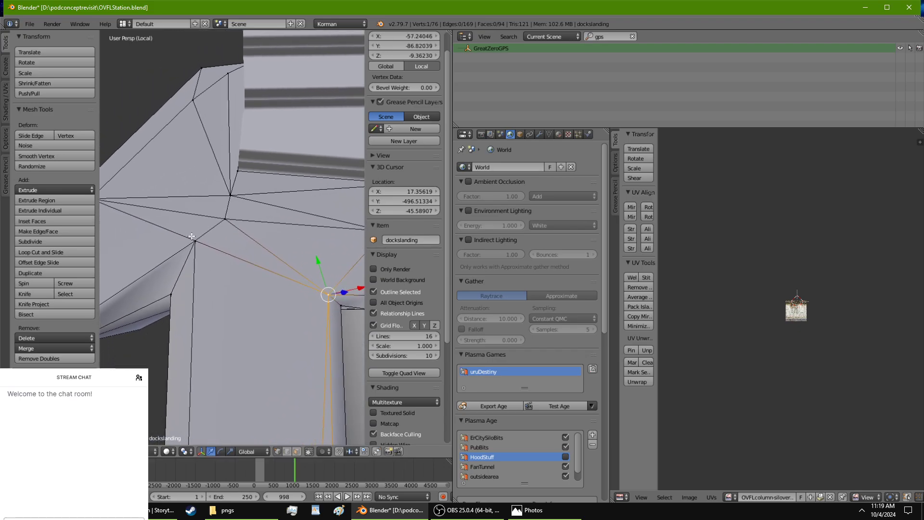
pyautogui.rightClick(193, 240)
pyautogui.moveTo(189, 225); pyautogui.dragTo(190, 249)
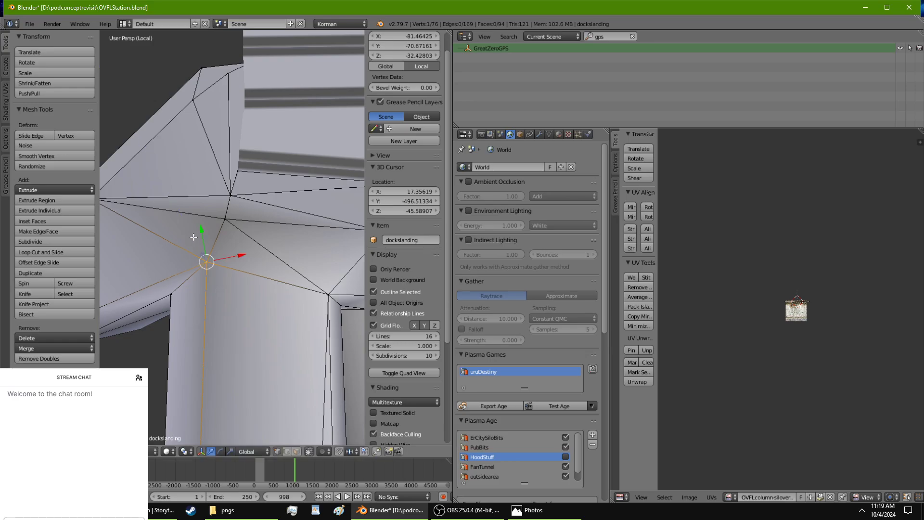
pyautogui.hotkey('ctrl', 'z')
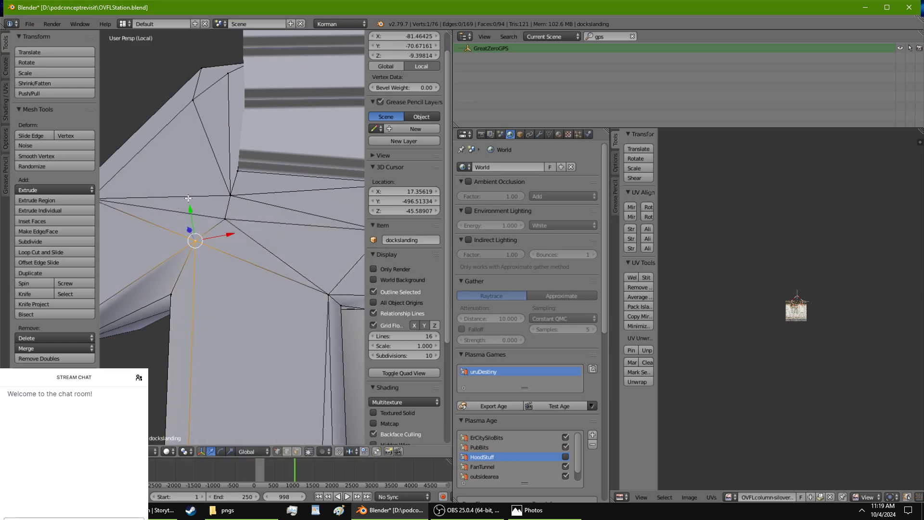
pyautogui.moveTo(188, 202); pyautogui.dragTo(191, 230)
pyautogui.moveTo(229, 258); pyautogui.dragTo(218, 260)
pyautogui.keyDown('shift'); pyautogui.moveTo(218, 261); pyautogui.dragTo(298, 277, button='middle'); pyautogui.keyUp('shift')
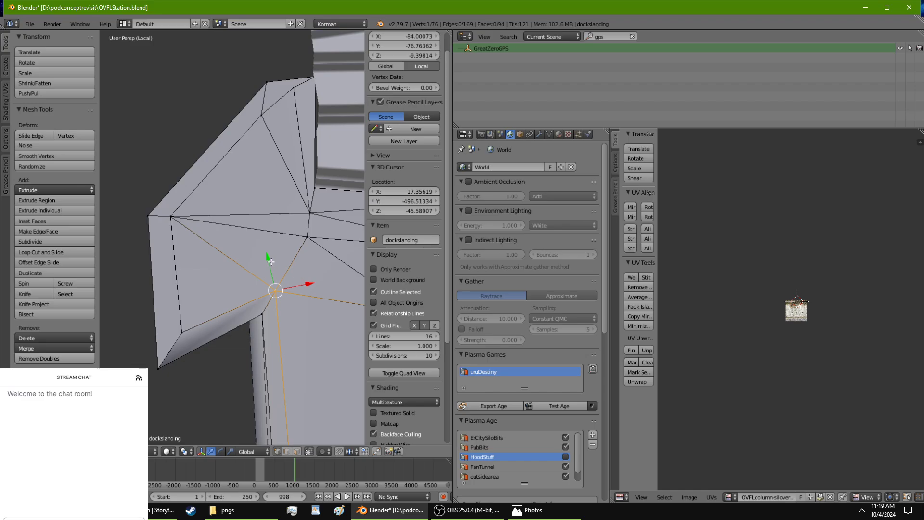
pyautogui.moveTo(270, 261); pyautogui.dragTo(269, 266)
# Move the left corner's pier-side inset tip vertex to about X -105.4, Y -82.04, and its outermost inset vertex to X about -105.17.
pyautogui.rightClick(184, 332)
pyautogui.moveTo(217, 327); pyautogui.dragTo(210, 333)
pyautogui.moveTo(170, 302); pyautogui.dragTo(168, 306)
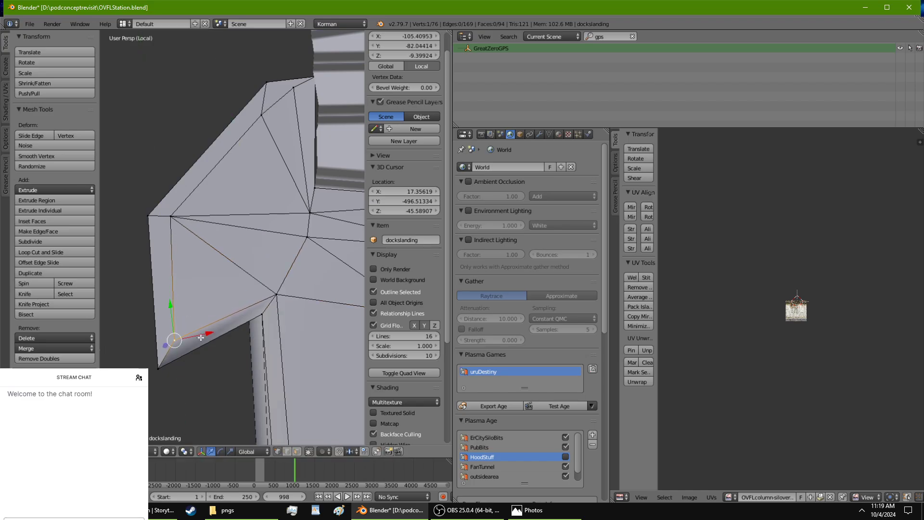
pyautogui.moveTo(200, 337); pyautogui.dragTo(199, 337)
pyautogui.rightClick(171, 217)
pyautogui.moveTo(194, 215); pyautogui.dragTo(186, 216)
pyautogui.moveTo(185, 216); pyautogui.dragTo(262, 195, button='middle')
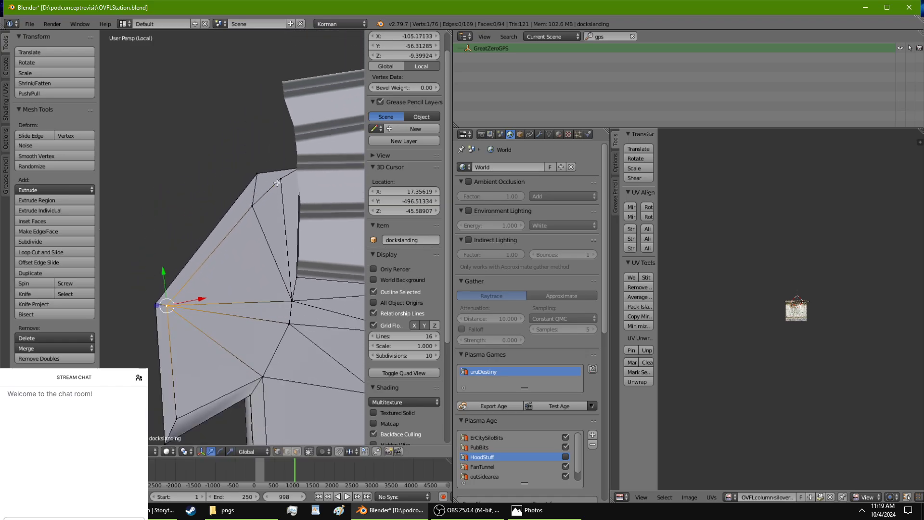
# Move the two inset vertices at the far tip of the left corner closer to its outer edge.
pyautogui.rightClick(277, 182)
pyautogui.moveTo(273, 159); pyautogui.dragTo(246, 171)
pyautogui.rightClick(251, 205)
pyautogui.moveTo(253, 186); pyautogui.dragTo(291, 176)
# Move the border vertex at the left corner of the lowest stair step to X about -69.16 and Y about -55.79.
pyautogui.keyDown('shift'); pyautogui.moveTo(291, 177); pyautogui.dragTo(108, 246, button='middle'); pyautogui.keyUp('shift')
pyautogui.scroll(2, 108, 246)
pyautogui.rightClick(148, 247)
pyautogui.moveTo(147, 220); pyautogui.dragTo(149, 226)
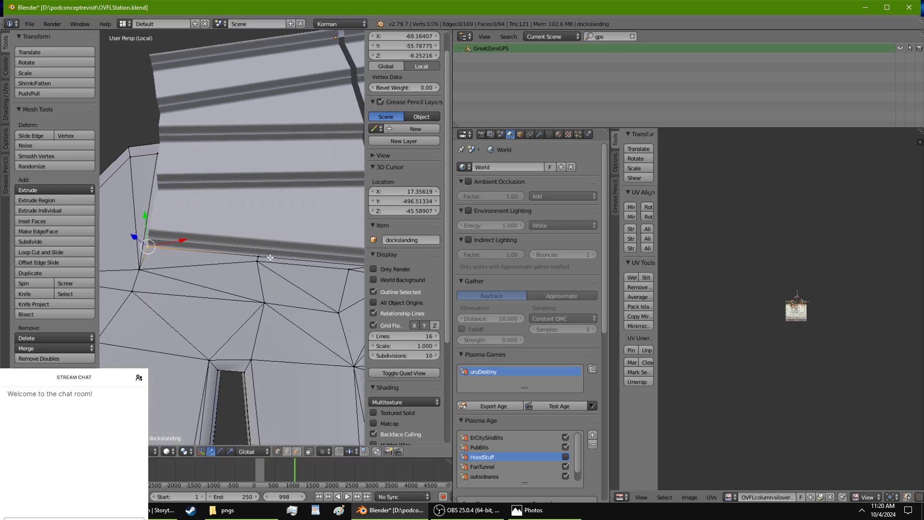
# Select the two inset vertices along the lowest stair step's edge and shift them to even out the border.
pyautogui.keyDown('shift'); pyautogui.rightClick(349, 275); pyautogui.keyUp('shift')
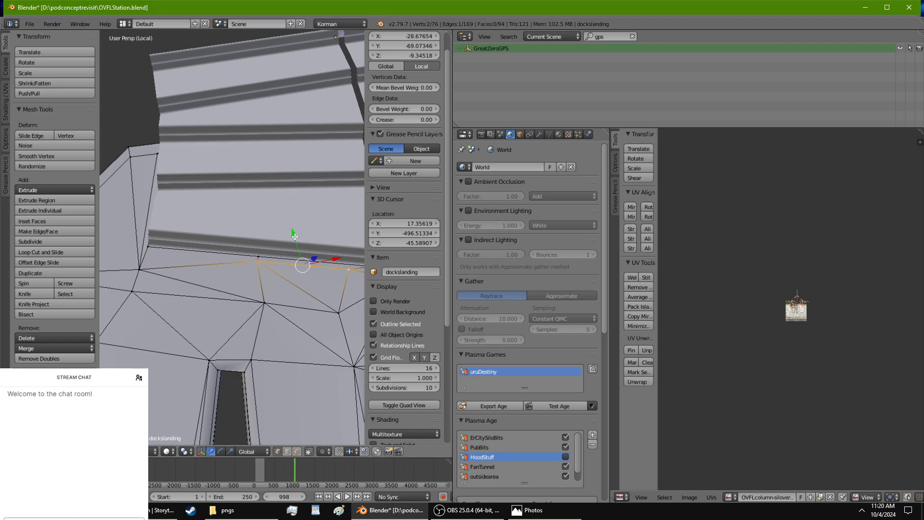
pyautogui.moveTo(295, 236); pyautogui.dragTo(295, 243)
pyautogui.moveTo(295, 243)
pyautogui.mouseDown(button='middle')
pyautogui.moveTo(187, 272)
pyautogui.moveTo(230, 288)
pyautogui.moveTo(226, 314)
pyautogui.moveTo(283, 254)
pyautogui.mouseUp(button='middle')
pyautogui.press('g')
pyautogui.click(231, 279)
# Switch to face selection and select the top and border faces of the rightmost pier.
pyautogui.scroll(3, 285, 257)
pyautogui.moveTo(241, 198); pyautogui.dragTo(336, 271, button='middle')
pyautogui.click(297, 452)
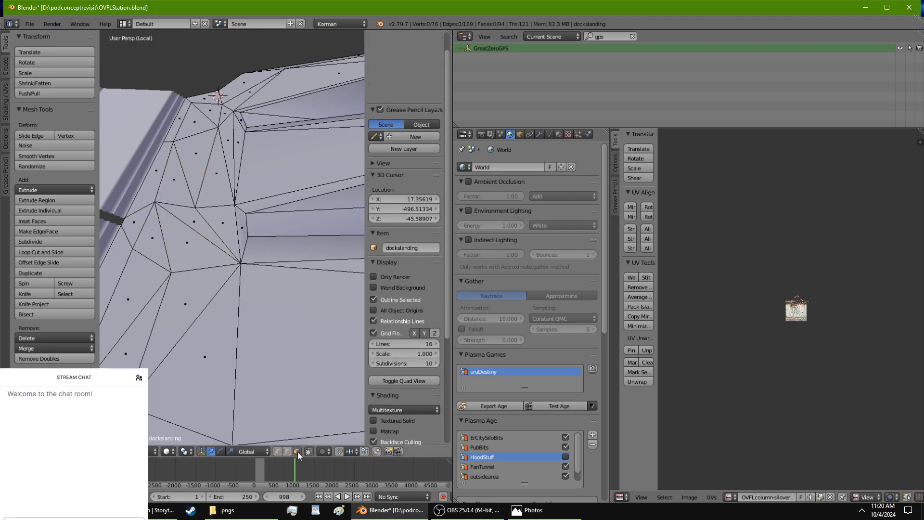
pyautogui.moveTo(245, 118); pyautogui.dragTo(297, 271, button='middle')
pyautogui.scroll(3, 296, 270)
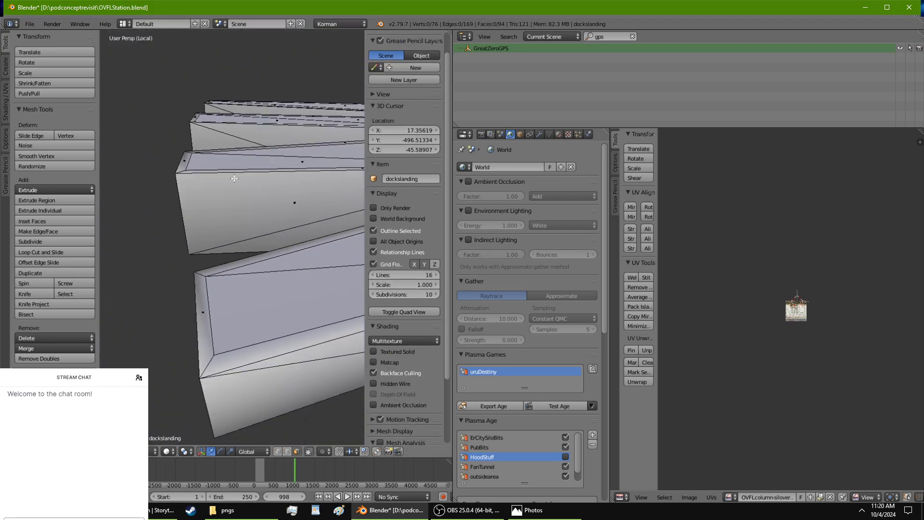
pyautogui.rightClick(241, 251)
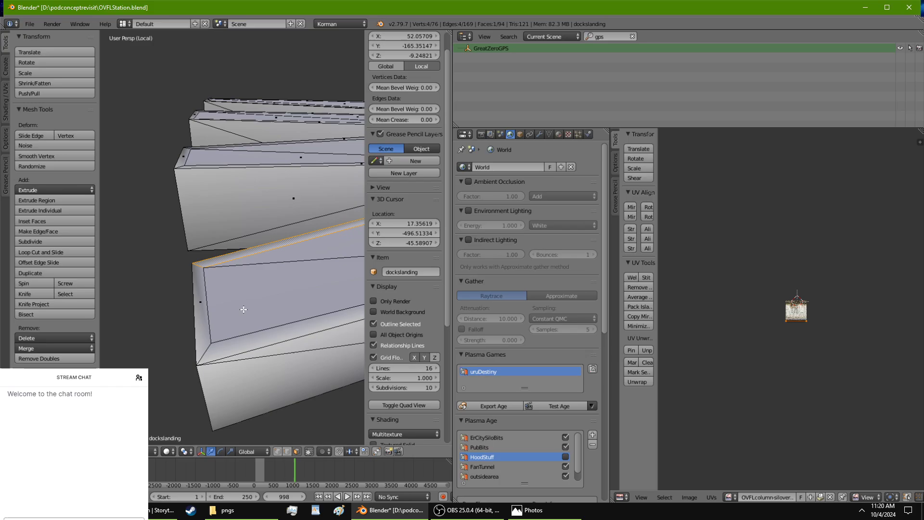
pyautogui.keyDown('shift'); pyautogui.rightClick(250, 334); pyautogui.keyUp('shift')
pyautogui.keyDown('shift'); pyautogui.rightClick(270, 287); pyautogui.keyUp('shift')
pyautogui.keyDown('shift'); pyautogui.rightClick(288, 260); pyautogui.keyUp('shift')
pyautogui.keyDown('shift'); pyautogui.moveTo(288, 262); pyautogui.dragTo(115, 367, button='middle'); pyautogui.keyUp('shift')
pyautogui.keyDown('shift'); pyautogui.rightClick(247, 316); pyautogui.keyUp('shift')
pyautogui.keyDown('shift'); pyautogui.rightClick(269, 276); pyautogui.keyUp('shift')
pyautogui.keyDown('shift'); pyautogui.rightClick(333, 258); pyautogui.keyUp('shift')
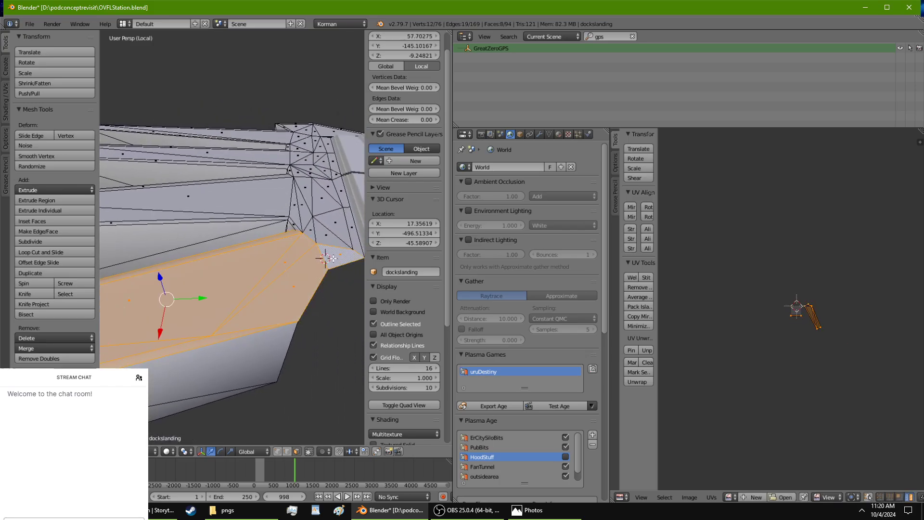
# Add the border faces along the stair side and the top faces of the landing's left corner to the selection.
pyautogui.keyDown('shift'); pyautogui.rightClick(349, 227); pyautogui.keyUp('shift')
pyautogui.moveTo(338, 166); pyautogui.dragTo(123, 321, button='middle')
pyautogui.keyDown('shift'); pyautogui.rightClick(298, 207); pyautogui.keyUp('shift')
pyautogui.moveTo(298, 208); pyautogui.dragTo(112, 36, button='middle')
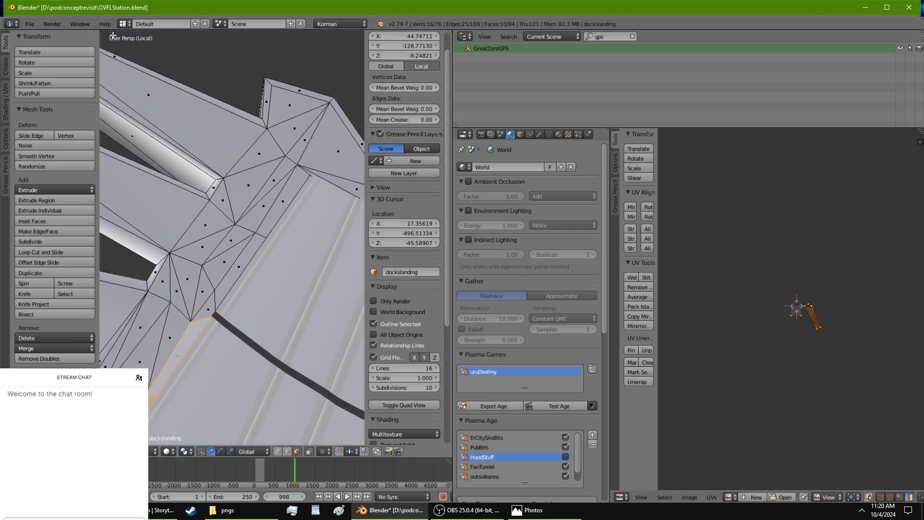
pyautogui.keyDown('alt'); pyautogui.keyDown('shift'); pyautogui.rightClick(295, 177); pyautogui.keyUp('shift'); pyautogui.keyUp('alt')
pyautogui.moveTo(296, 178); pyautogui.dragTo(347, 224, button='middle')
pyautogui.keyDown('shift'); pyautogui.rightClick(249, 239); pyautogui.keyUp('shift')
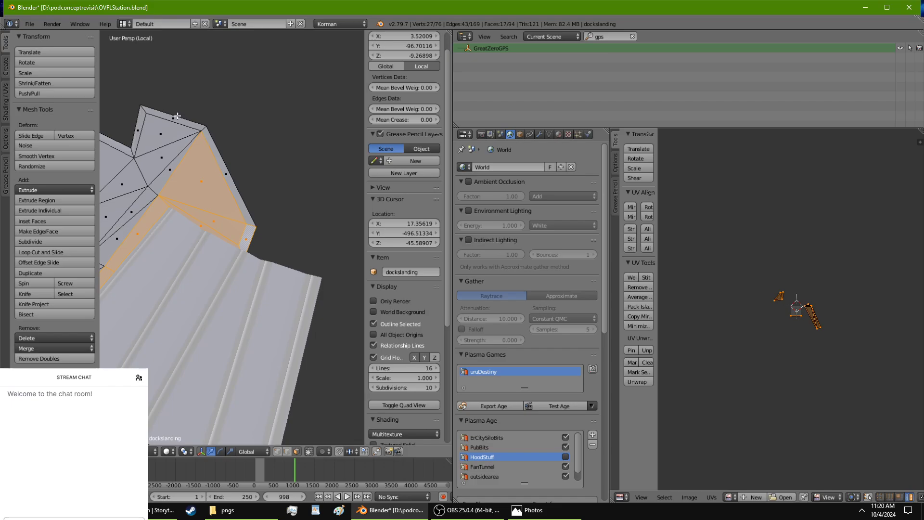
pyautogui.keyDown('shift'); pyautogui.rightClick(142, 129); pyautogui.keyUp('shift')
pyautogui.keyDown('shift'); pyautogui.rightClick(135, 212); pyautogui.keyUp('shift')
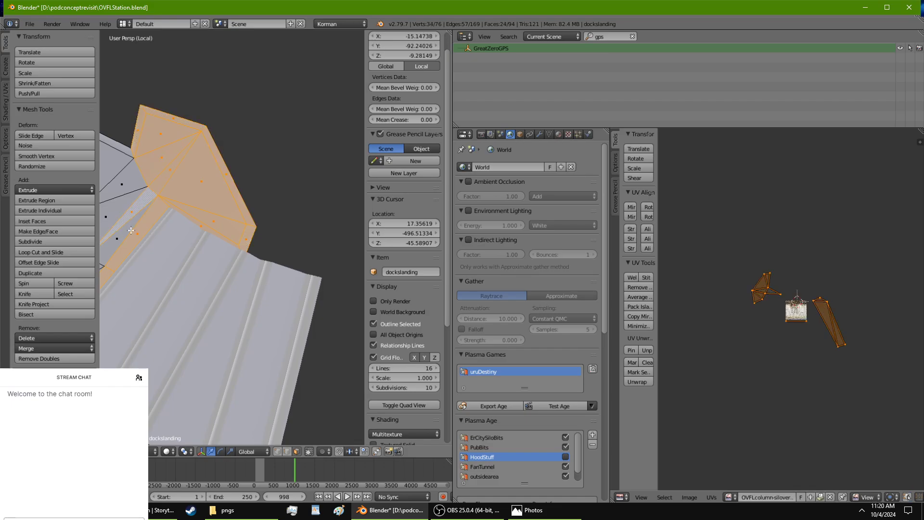
# Add the remaining top faces across the landing and the border faces at the gaps between piers to the selection.
pyautogui.keyDown('shift'); pyautogui.moveTo(130, 219); pyautogui.dragTo(241, 104, button='middle'); pyautogui.keyUp('shift')
pyautogui.keyDown('ctrl'); pyautogui.rightClick(167, 375); pyautogui.keyUp('ctrl')
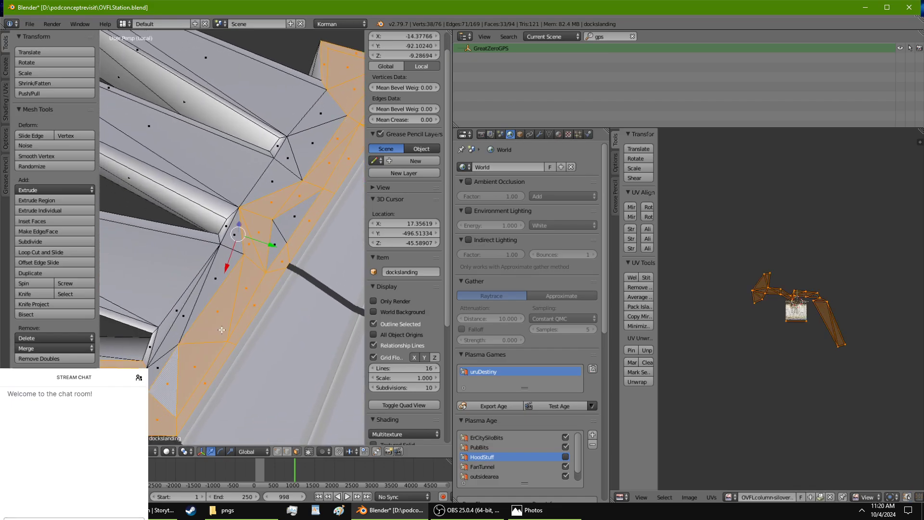
pyautogui.keyDown('ctrl'); pyautogui.rightClick(313, 101); pyautogui.keyUp('ctrl')
pyautogui.keyDown('shift'); pyautogui.rightClick(295, 223); pyautogui.keyUp('shift')
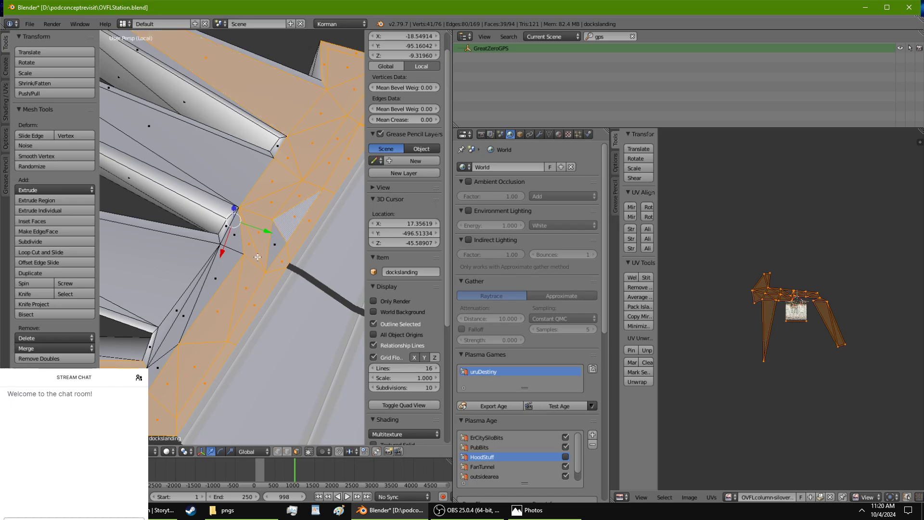
pyautogui.keyDown('ctrl'); pyautogui.rightClick(153, 343); pyautogui.keyUp('ctrl')
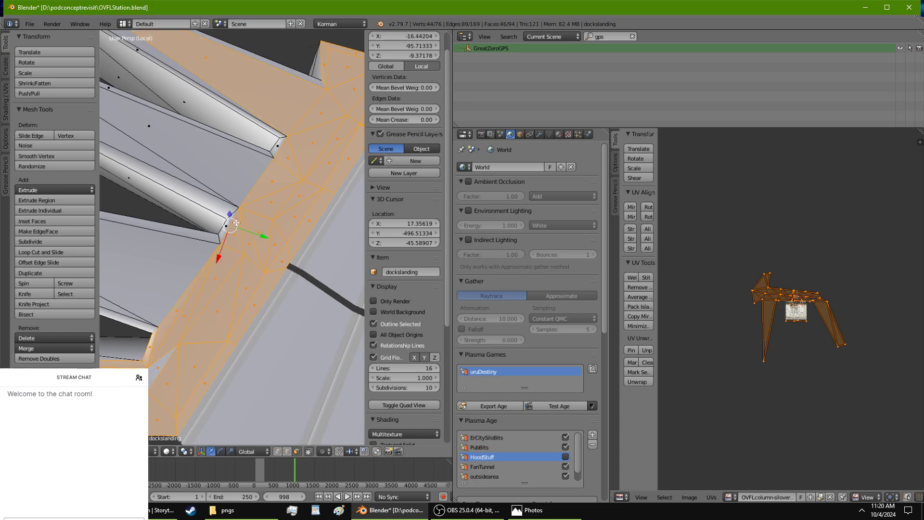
pyautogui.keyDown('shift'); pyautogui.rightClick(279, 130); pyautogui.keyUp('shift')
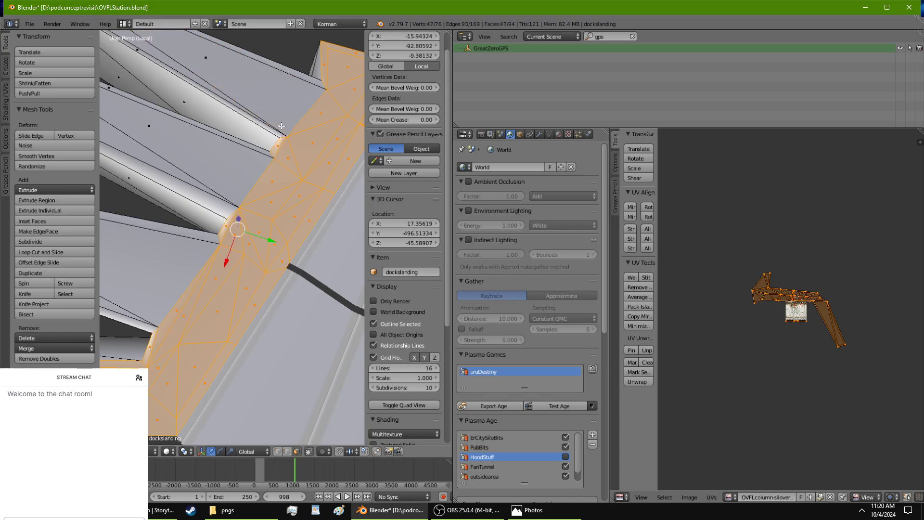
# Add the top and border faces of the remaining piers to the selection.
pyautogui.keyDown('shift'); pyautogui.rightClick(288, 103); pyautogui.keyUp('shift')
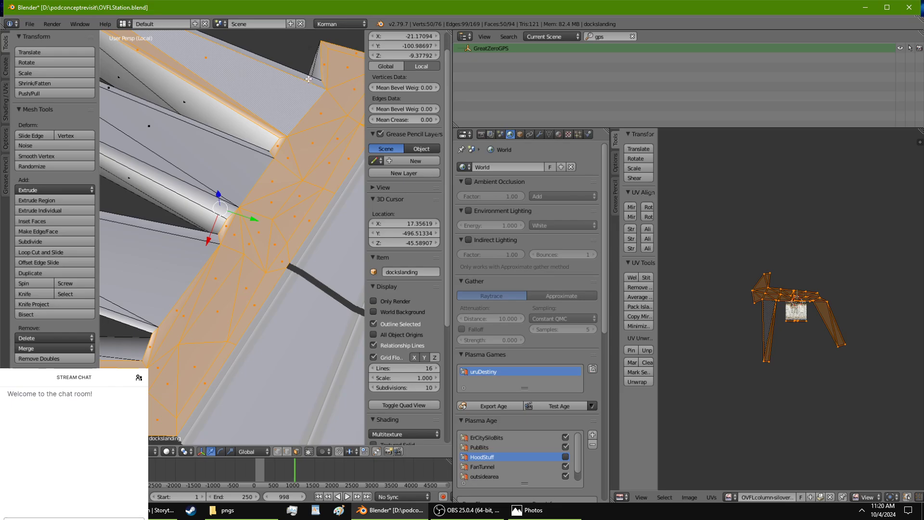
pyautogui.keyDown('shift'); pyautogui.rightClick(259, 151); pyautogui.keyUp('shift')
pyautogui.keyDown('shift'); pyautogui.rightClick(234, 172); pyautogui.keyUp('shift')
pyautogui.keyDown('shift'); pyautogui.rightClick(180, 168); pyautogui.keyUp('shift')
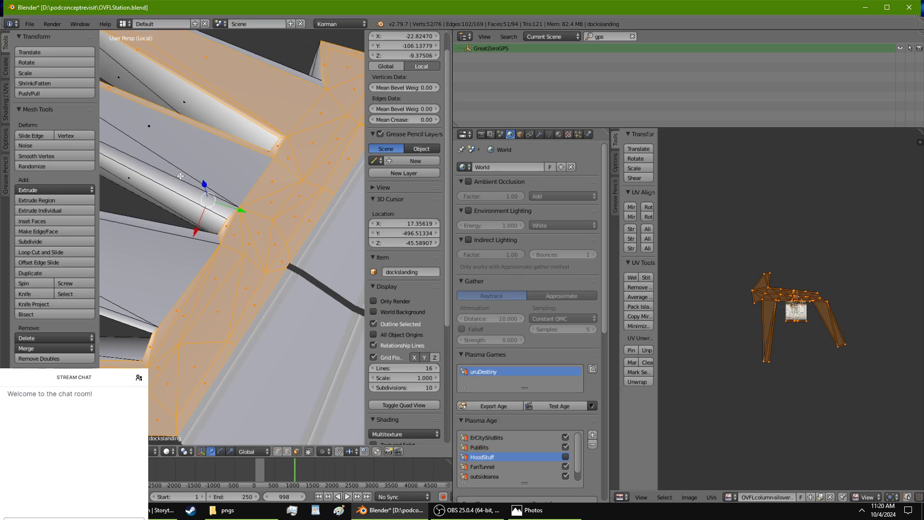
pyautogui.keyDown('shift'); pyautogui.rightClick(181, 177); pyautogui.keyUp('shift')
pyautogui.keyDown('shift'); pyautogui.rightClick(188, 165); pyautogui.keyUp('shift')
pyautogui.keyDown('shift'); pyautogui.rightClick(194, 196); pyautogui.keyUp('shift')
pyautogui.keyDown('shift'); pyautogui.rightClick(202, 224); pyautogui.keyUp('shift')
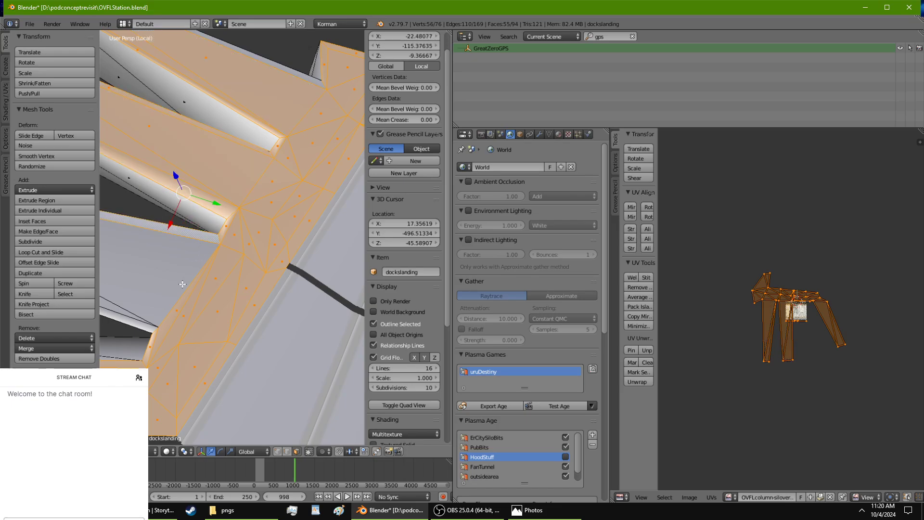
pyautogui.keyDown('shift'); pyautogui.rightClick(182, 284); pyautogui.keyUp('shift')
pyautogui.keyDown('shift'); pyautogui.rightClick(135, 316); pyautogui.keyUp('shift')
pyautogui.keyDown('shift'); pyautogui.rightClick(135, 321); pyautogui.keyUp('shift')
pyautogui.moveTo(136, 321); pyautogui.dragTo(264, 284, button='middle')
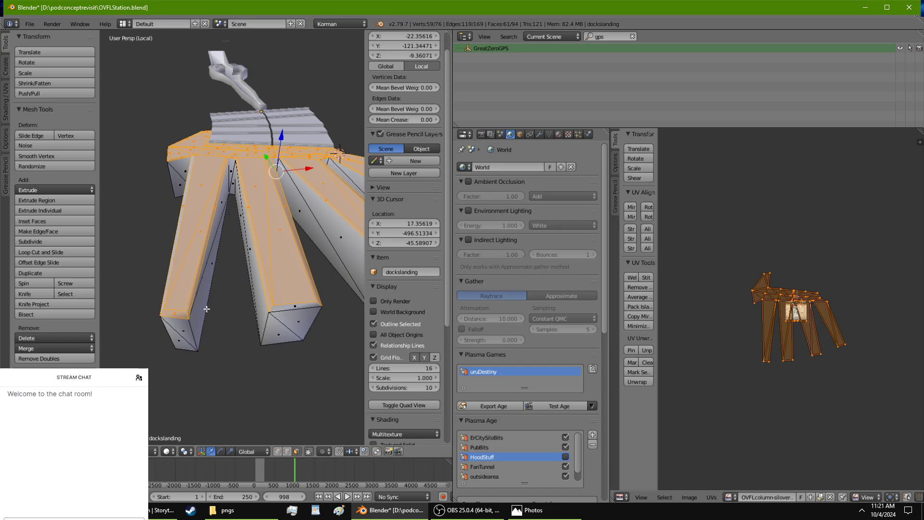
pyautogui.moveTo(294, 290); pyautogui.dragTo(213, 288, button='middle')
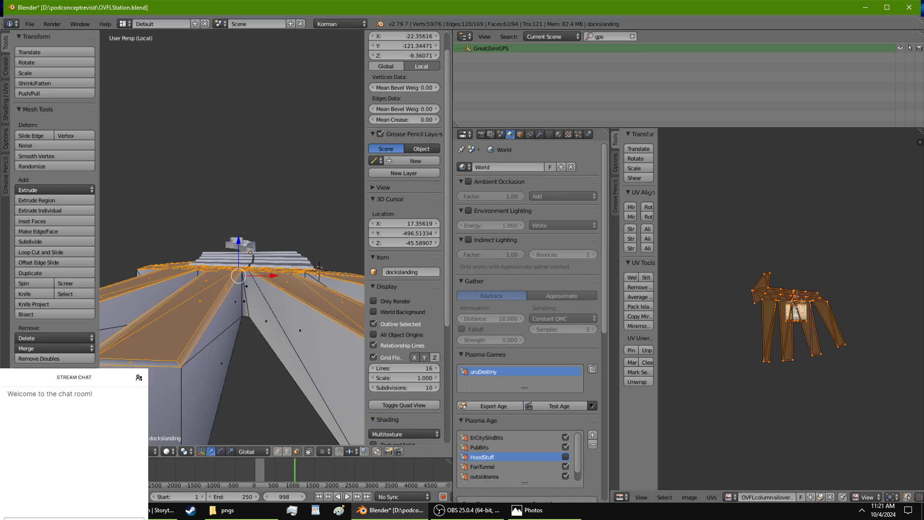
# Flatten the selected top faces with Make Planar Faces.
pyautogui.click(98, 451)
pyautogui.moveTo(124, 298)
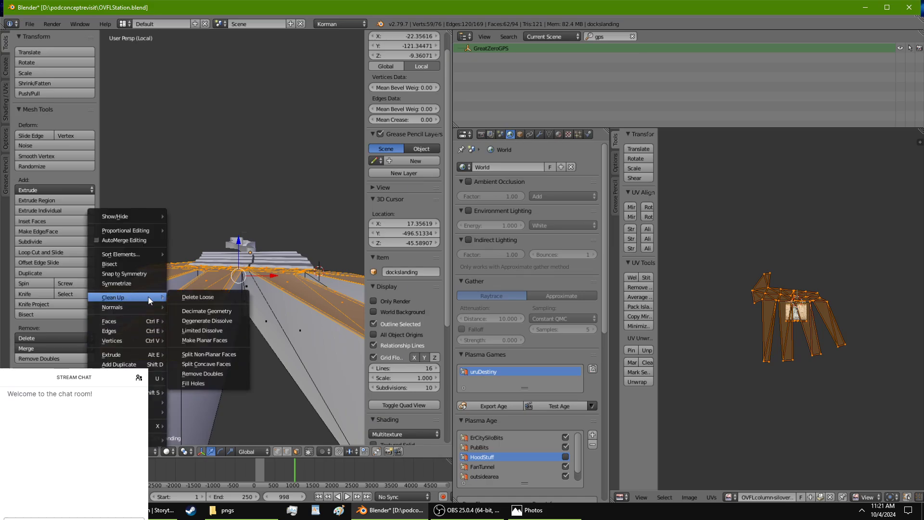
pyautogui.click(209, 339)
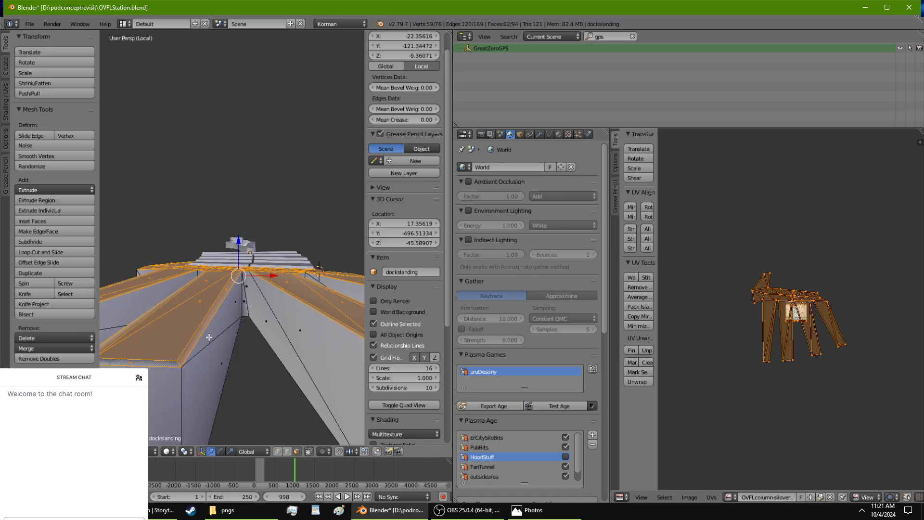
# Try Limited Dissolve on the selected top faces and undo it.
pyautogui.click(98, 451)
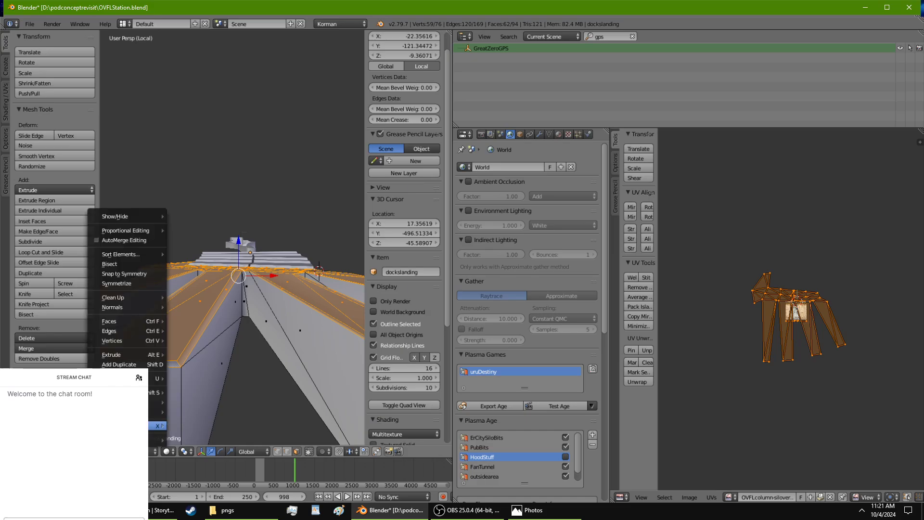
pyautogui.moveTo(163, 299)
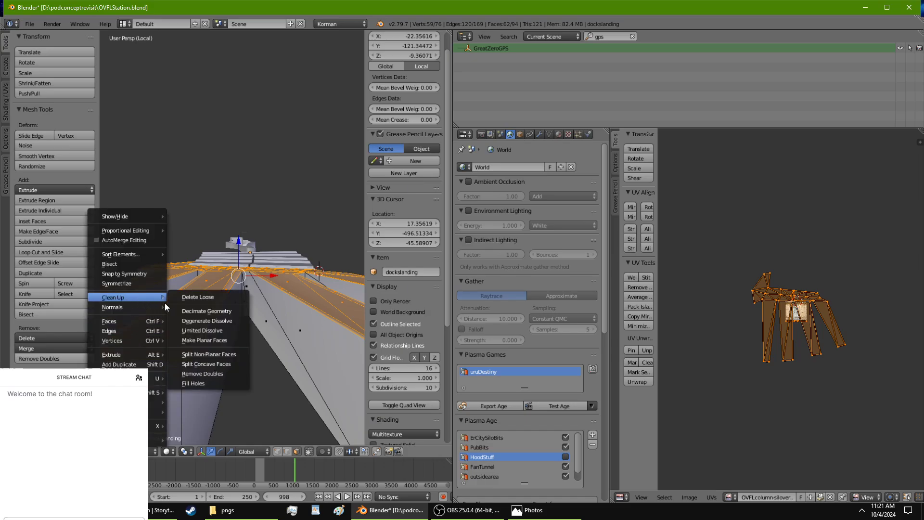
pyautogui.click(200, 330)
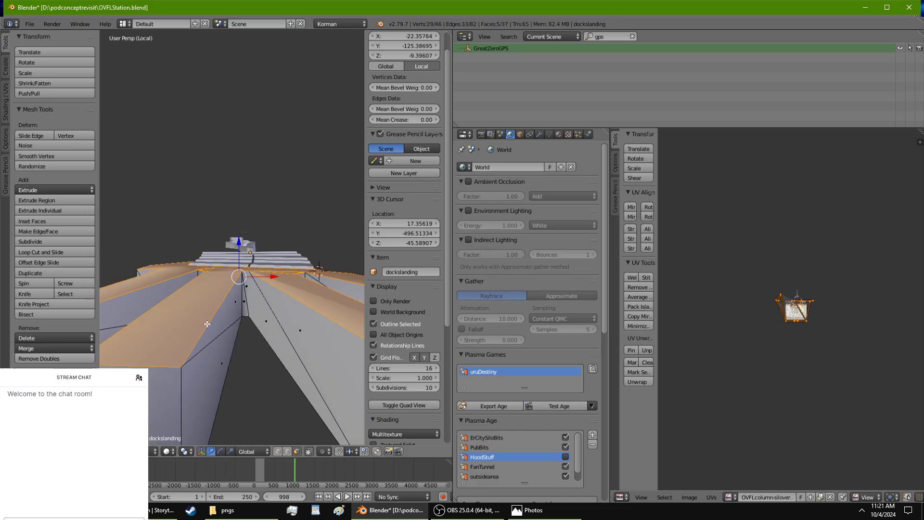
pyautogui.hotkey('ctrl', 'z')
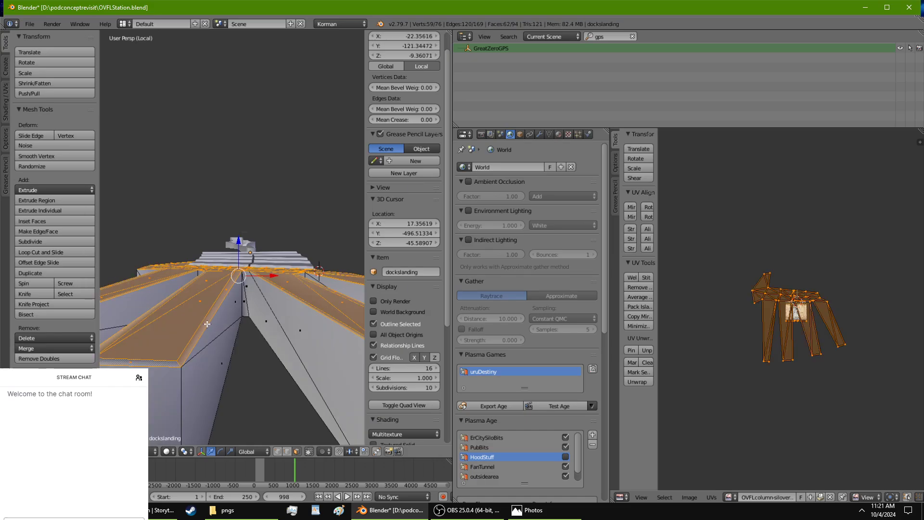
# Apply Make Planar Faces once more to the selected top faces.
pyautogui.click(98, 452)
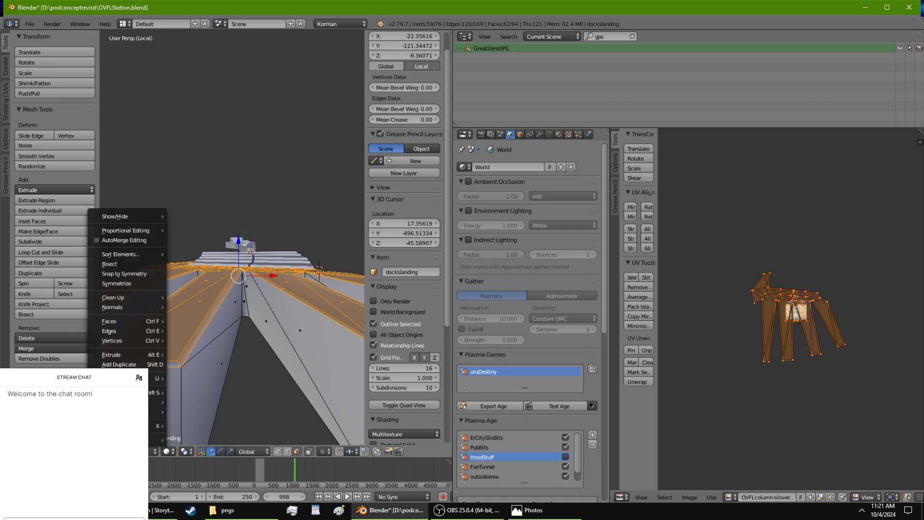
pyautogui.moveTo(133, 301)
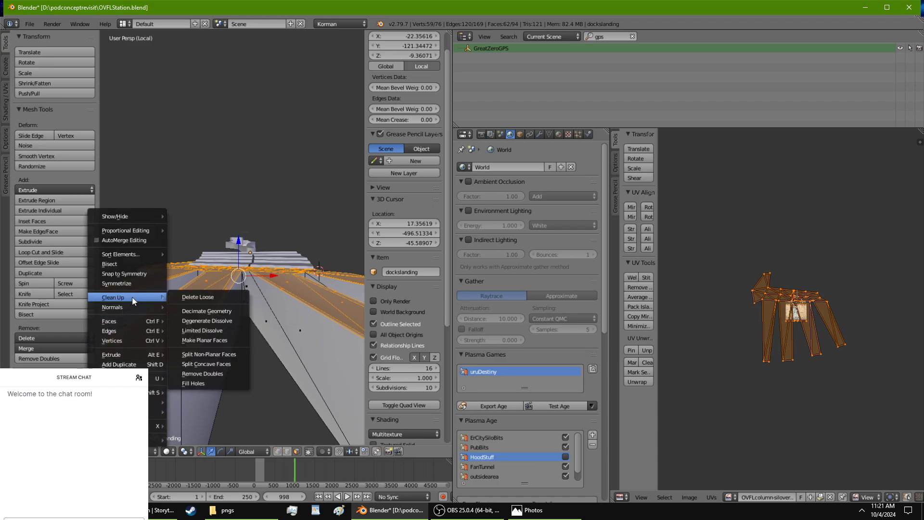
pyautogui.click(209, 338)
# Switch the viewport shading to show the textures on the landing and piers.
pyautogui.moveTo(209, 338); pyautogui.dragTo(255, 387, button='middle')
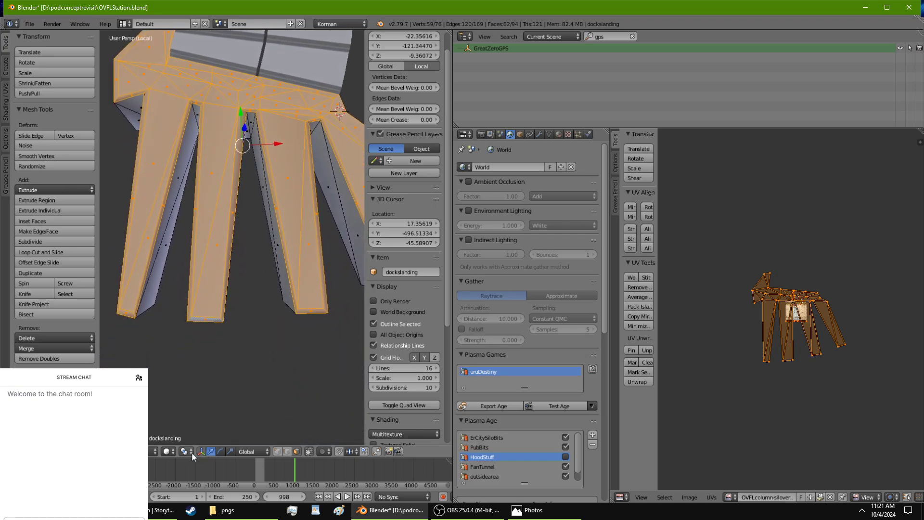
pyautogui.click(176, 450)
pyautogui.click(186, 394)
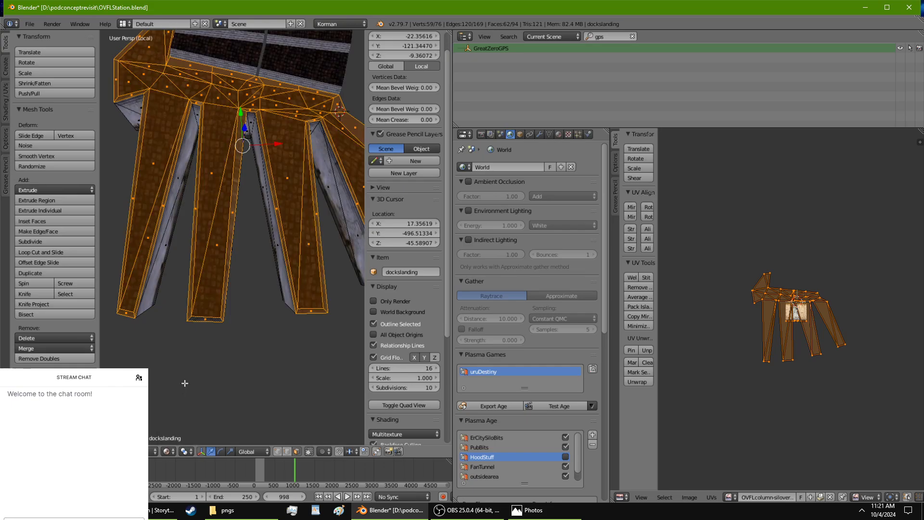
pyautogui.scroll(4, 200, 330)
pyautogui.moveTo(202, 334); pyautogui.dragTo(311, 389, button='middle')
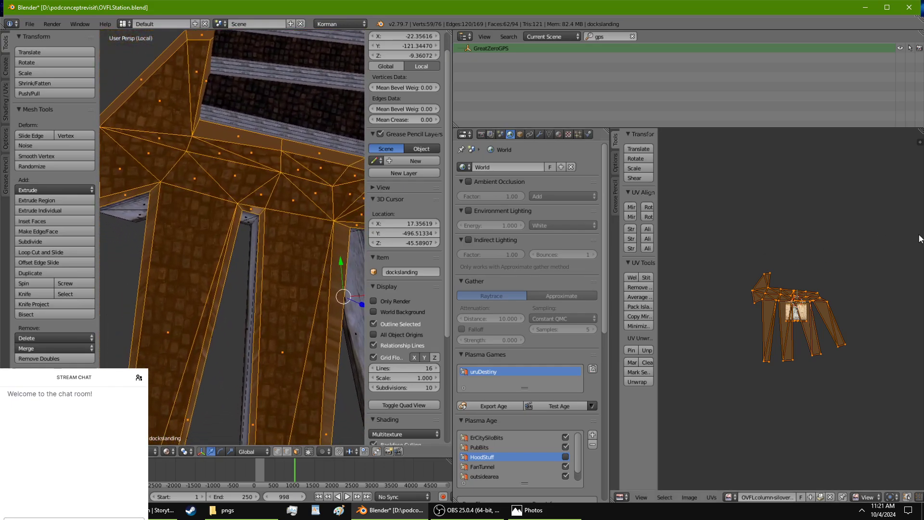
# Try slightly scaling the selected top faces' UVs and unwrapping them anew.
pyautogui.press('s')
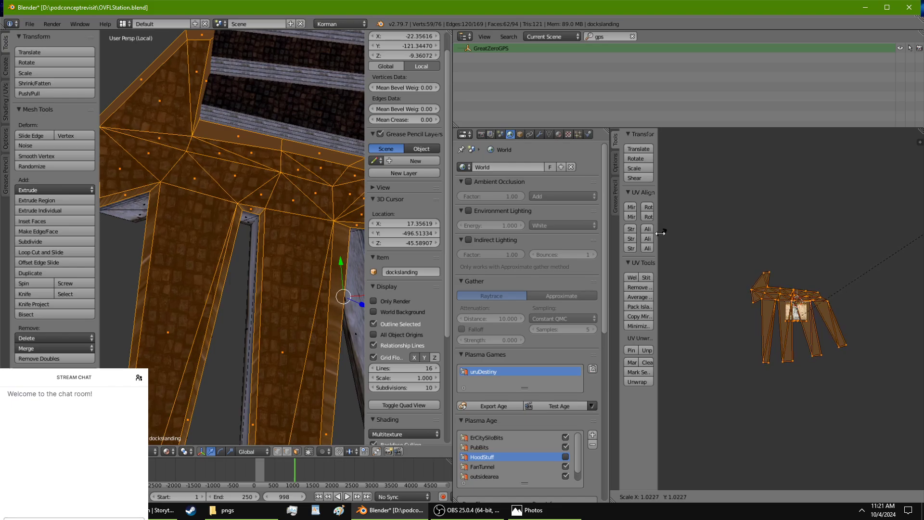
pyautogui.click(660, 234)
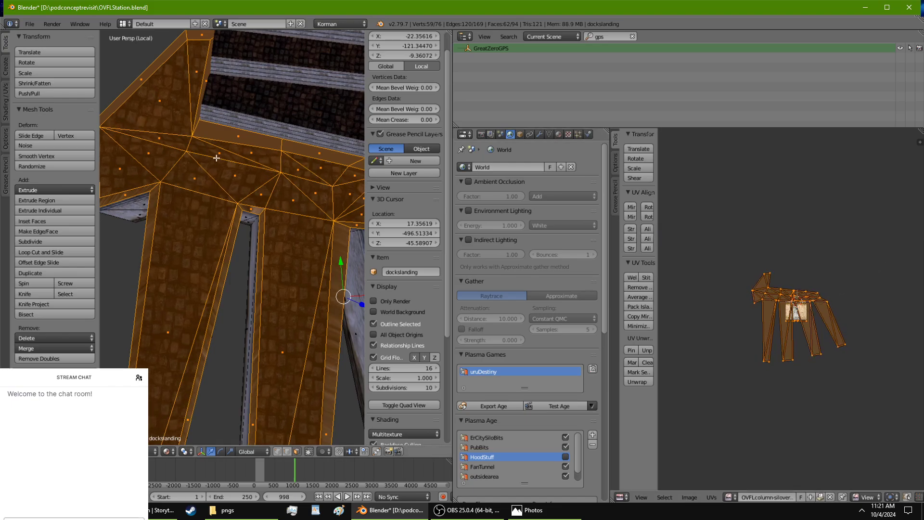
pyautogui.press('u')
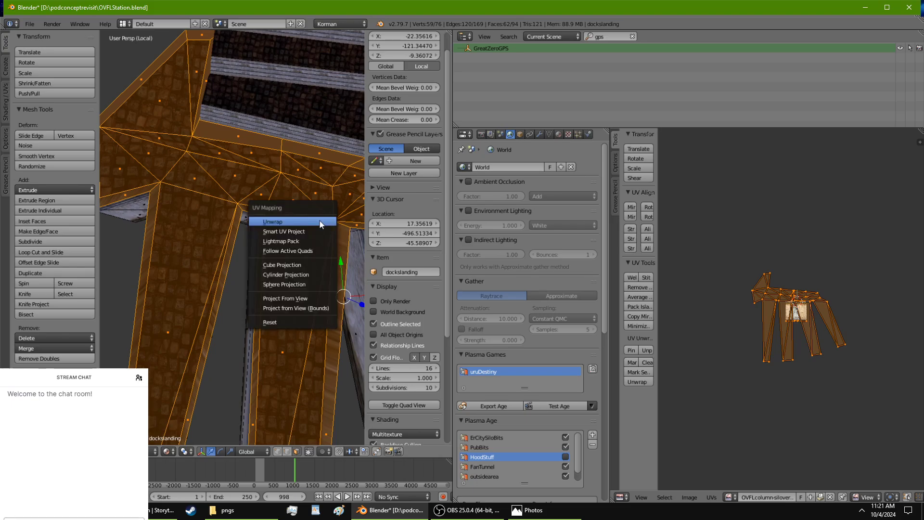
pyautogui.click(319, 220)
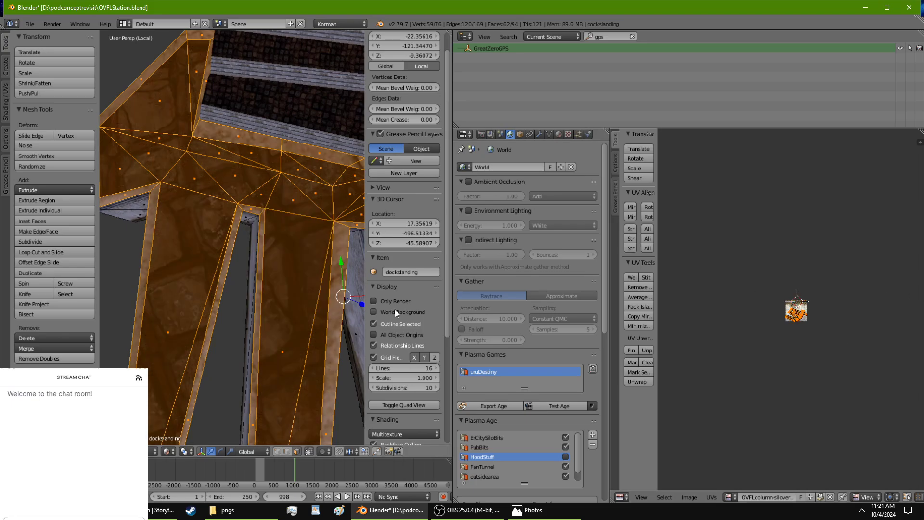
pyautogui.press('y')
pyautogui.hotkey('ctrl', 'z')
# Project the selected top faces' UVs from view (bounds) and scale them up about 5 times.
pyautogui.press('u')
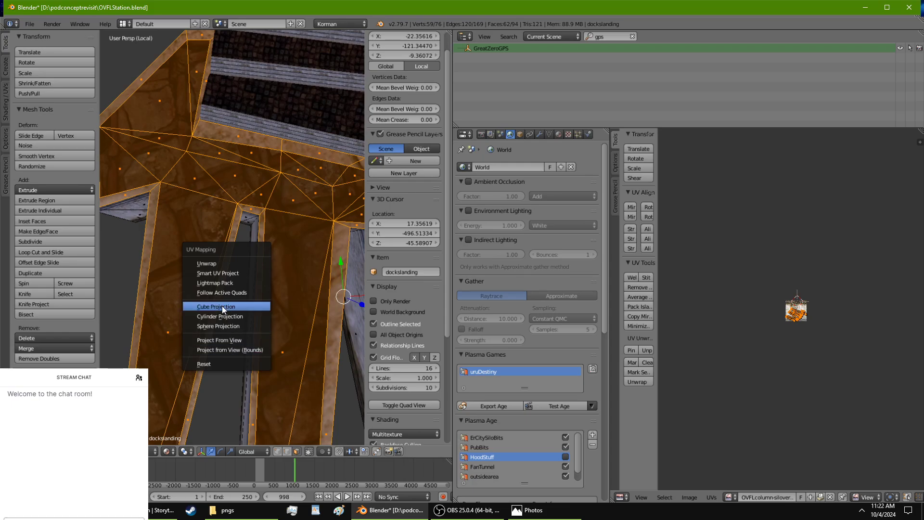
pyautogui.click(242, 348)
pyautogui.press('s')
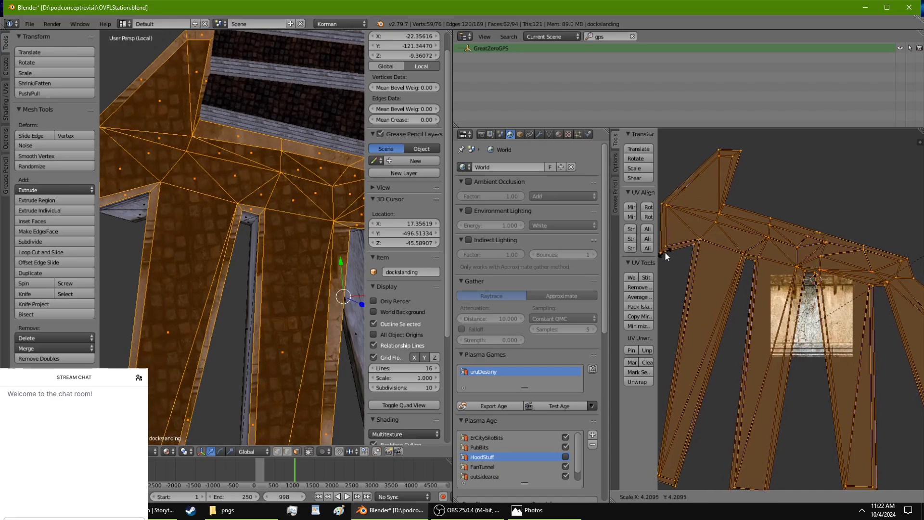
pyautogui.click(681, 237)
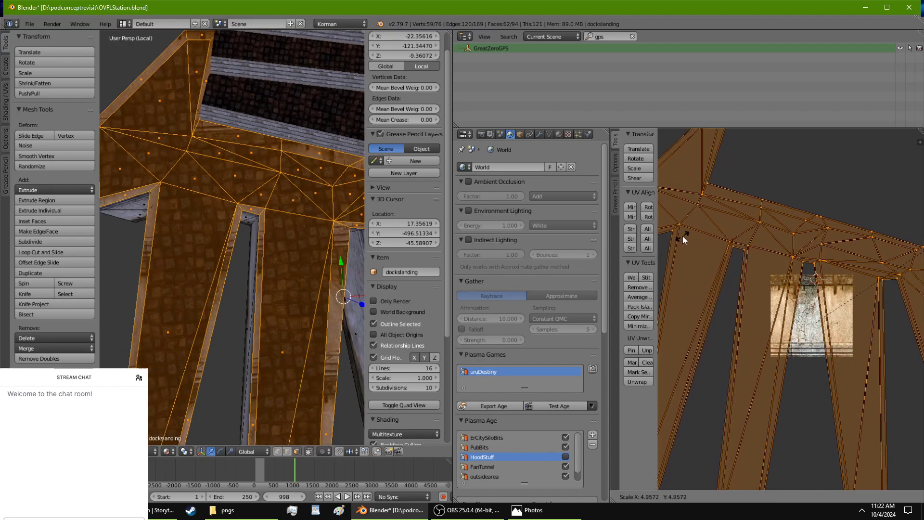
# Assign the AEGURACOBBLE material to the selected top faces of the landing and piers.
pyautogui.click(559, 134)
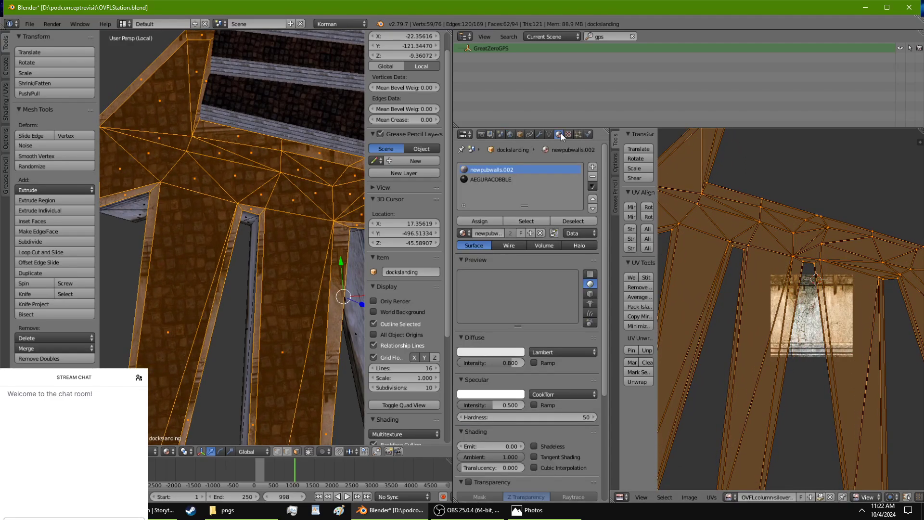
pyautogui.click(481, 180)
pyautogui.click(479, 221)
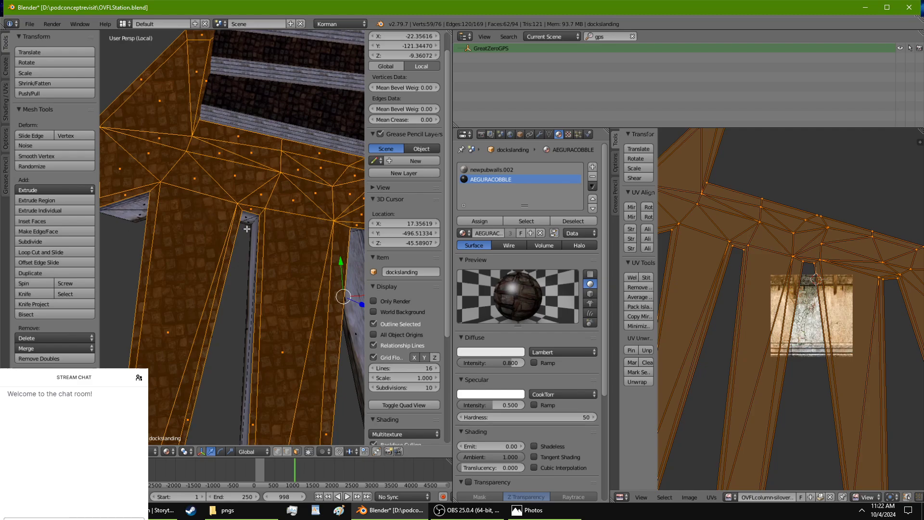
# Enlarge the top faces' UVs by a further factor of about 1.32 to shrink the cobble pattern.
pyautogui.keyDown('shift'); pyautogui.moveTo(155, 248); pyautogui.dragTo(301, 292, button='middle'); pyautogui.keyUp('shift')
pyautogui.scroll(1, 301, 295)
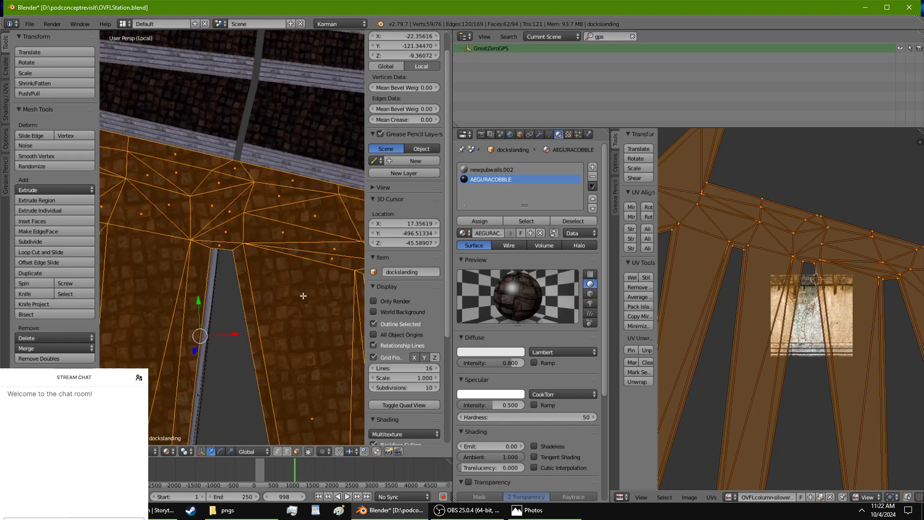
pyautogui.press('s')
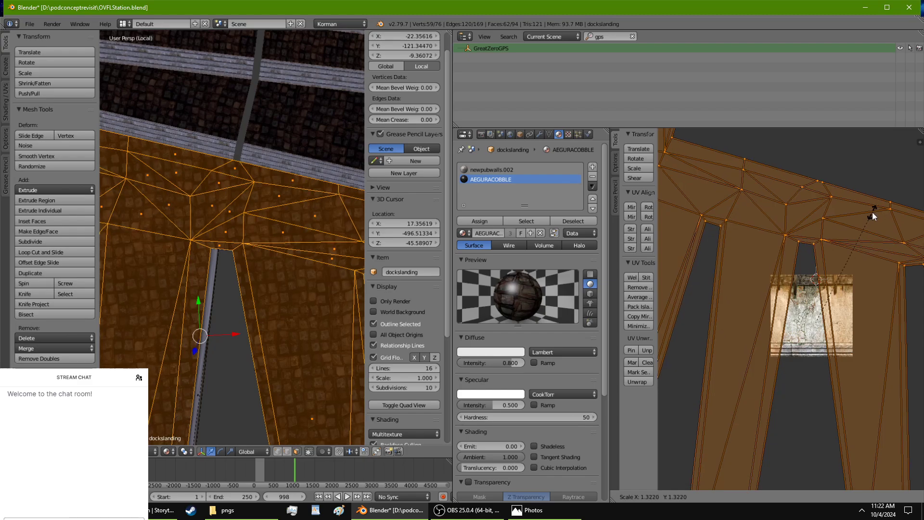
pyautogui.click(872, 210)
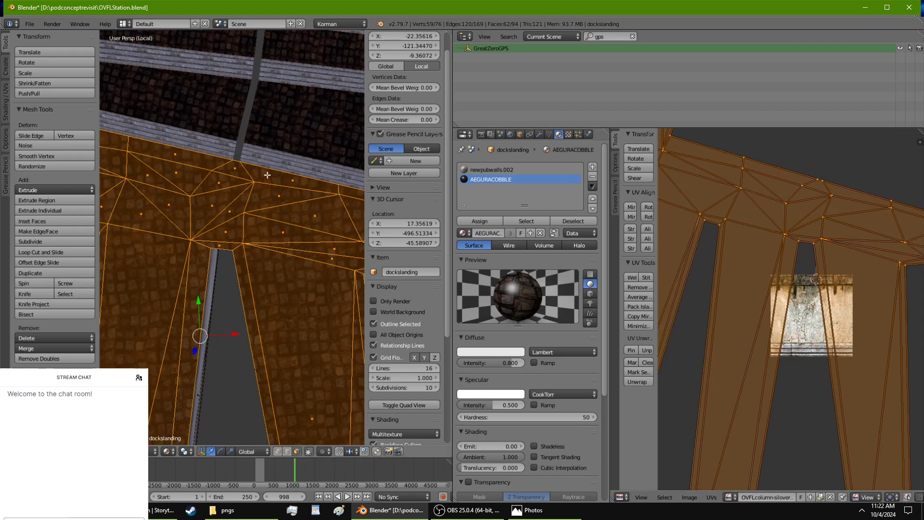
# Leave mesh editing and turn on the Wire and Draw All Edges display options for the dockslanding object.
pyautogui.moveTo(267, 175); pyautogui.dragTo(327, 153, button='middle')
pyautogui.press('Tab')
pyautogui.click(520, 135)
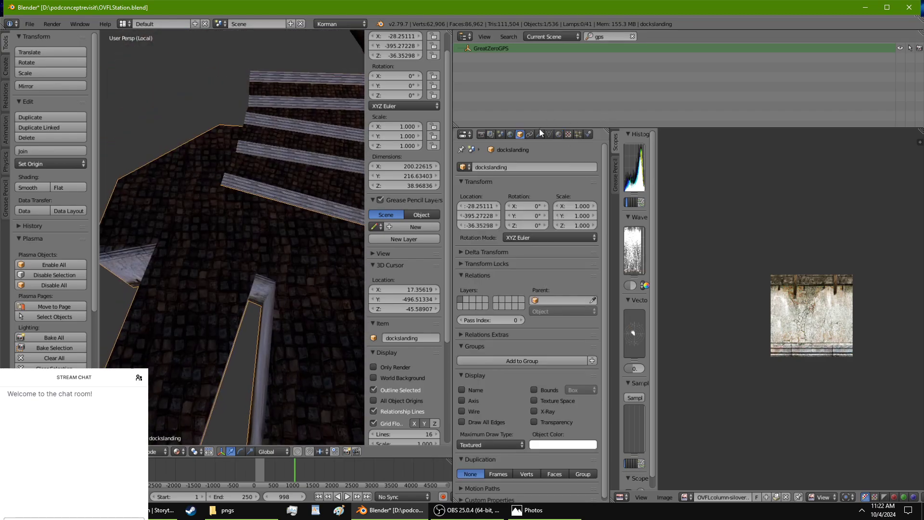
pyautogui.click(549, 134)
pyautogui.click(519, 134)
pyautogui.click(462, 411)
pyautogui.click(462, 422)
pyautogui.moveTo(192, 318)
pyautogui.mouseDown(button='middle')
pyautogui.moveTo(209, 286)
pyautogui.moveTo(230, 92)
pyautogui.moveTo(196, 221)
pyautogui.moveTo(231, 295)
pyautogui.moveTo(246, 206)
pyautogui.moveTo(237, 190)
pyautogui.moveTo(211, 196)
pyautogui.moveTo(221, 244)
pyautogui.moveTo(202, 230)
pyautogui.moveTo(232, 257)
pyautogui.moveTo(263, 264)
pyautogui.moveTo(315, 252)
pyautogui.moveTo(285, 262)
pyautogui.moveTo(163, 243)
pyautogui.moveTo(229, 264)
pyautogui.moveTo(296, 248)
pyautogui.moveTo(315, 226)
pyautogui.moveTo(290, 230)
pyautogui.moveTo(267, 253)
pyautogui.moveTo(250, 349)
pyautogui.moveTo(238, 304)
pyautogui.moveTo(259, 205)
pyautogui.moveTo(167, 78)
pyautogui.moveTo(282, 87)
pyautogui.moveTo(149, 56)
pyautogui.moveTo(252, 122)
pyautogui.moveTo(189, 432)
pyautogui.moveTo(212, 371)
pyautogui.moveTo(267, 328)
pyautogui.moveTo(147, 295)
pyautogui.moveTo(209, 82)
pyautogui.moveTo(220, 88)
pyautogui.mouseUp(button='middle')
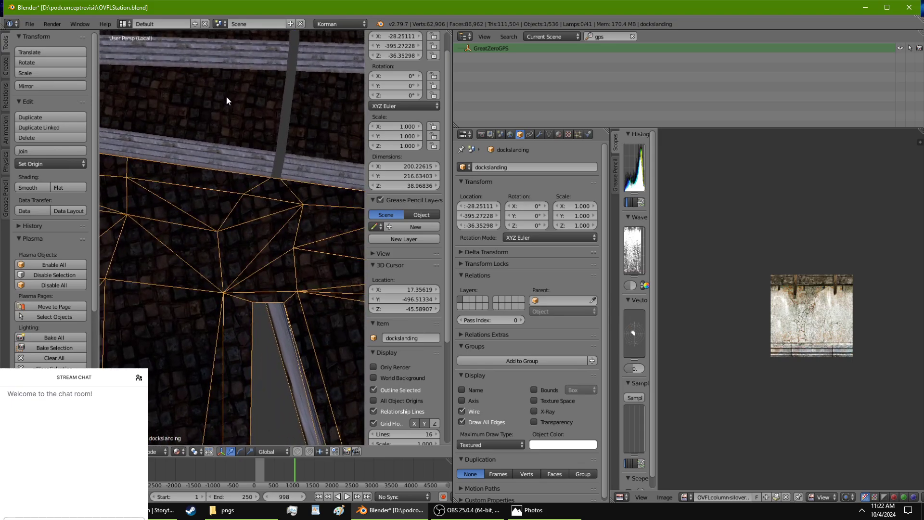
# Resume mesh editing and move the inner border vertex at the head of the pier gap closer to the gap's corner.
pyautogui.press('Tab')
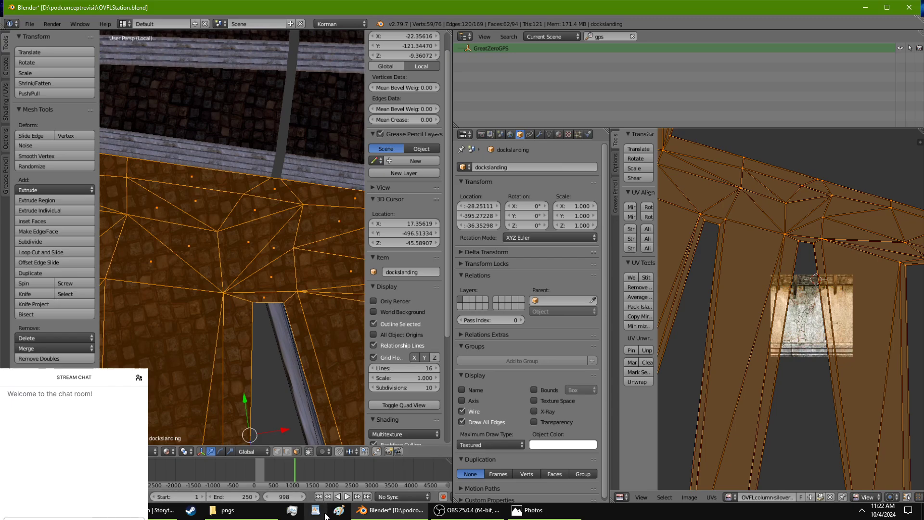
pyautogui.rightClick(231, 290)
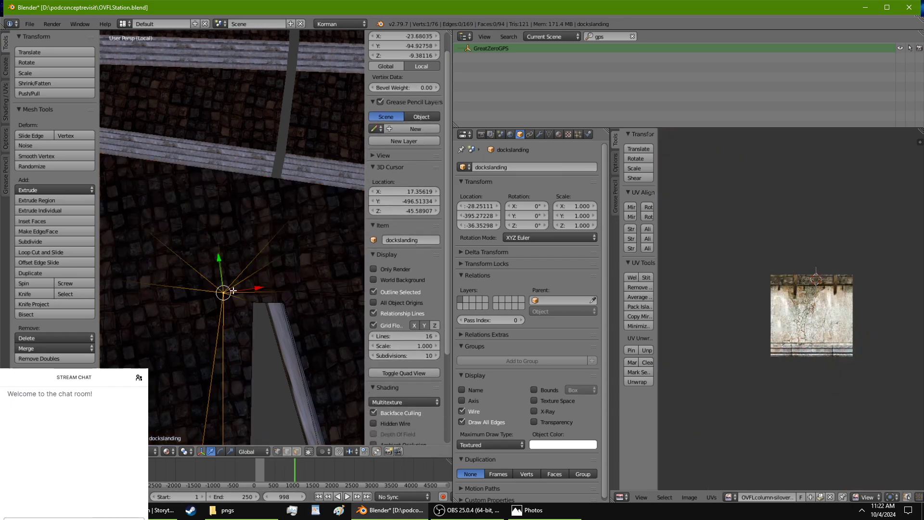
pyautogui.moveTo(264, 288)
pyautogui.mouseDown()
pyautogui.moveTo(281, 290)
pyautogui.moveTo(254, 256)
pyautogui.moveTo(237, 261)
pyautogui.moveTo(263, 292)
pyautogui.mouseUp()
pyautogui.moveTo(238, 262); pyautogui.dragTo(239, 259)
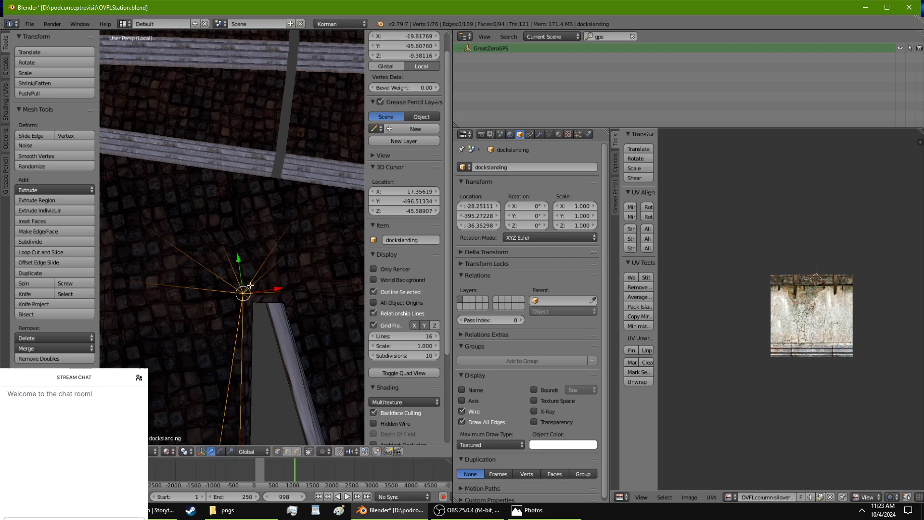
# Adjust the two inner border vertices at the free end of the pier beside that gap to even out its border.
pyautogui.scroll(-3, 270, 370)
pyautogui.scroll(5, 268, 359)
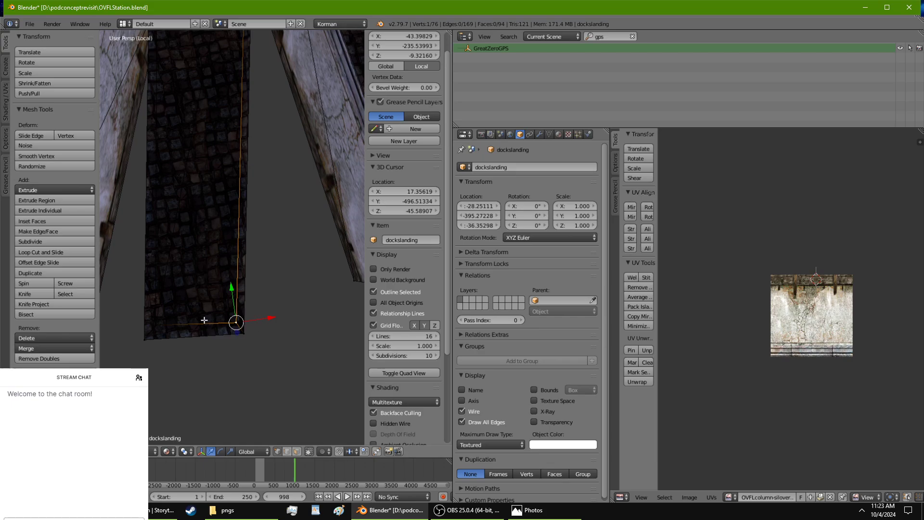
pyautogui.keyDown('shift'); pyautogui.moveTo(192, 217); pyautogui.dragTo(226, 220, button='middle'); pyautogui.keyUp('shift')
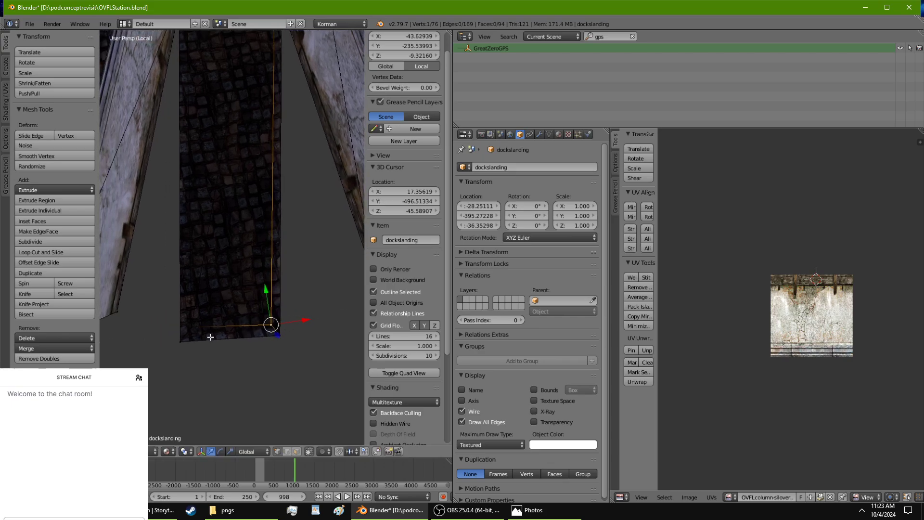
pyautogui.rightClick(196, 328)
pyautogui.moveTo(185, 292); pyautogui.dragTo(187, 295)
pyautogui.moveTo(187, 295); pyautogui.dragTo(291, 334, button='middle')
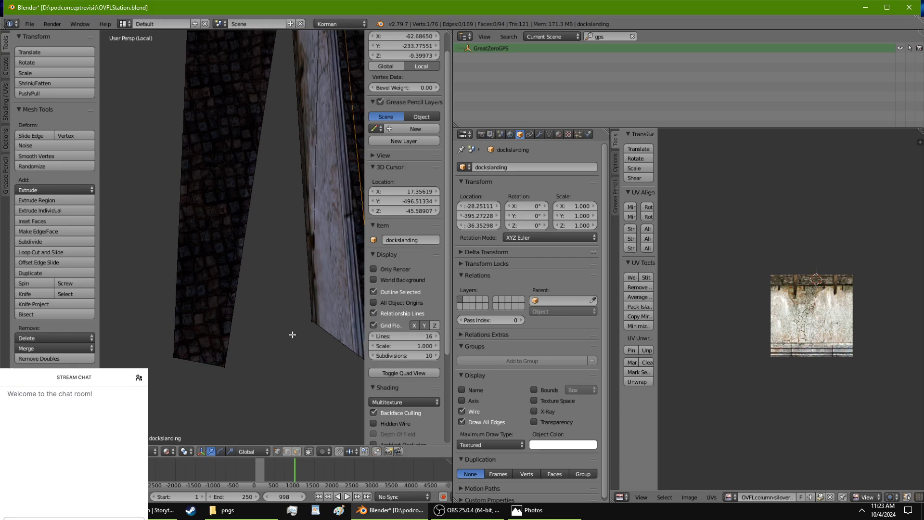
# Reposition the two inner border vertices at the free end of the outermost pier to even out its border.
pyautogui.press('a')
pyautogui.press('a')
pyautogui.moveTo(158, 403); pyautogui.dragTo(290, 223, button='middle')
pyautogui.scroll(2, 252, 249)
pyautogui.rightClick(234, 283)
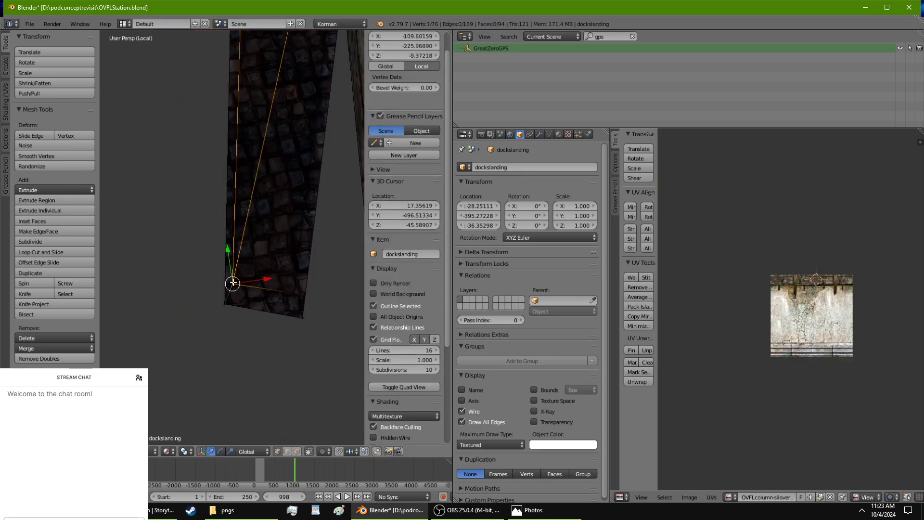
pyautogui.moveTo(246, 283); pyautogui.dragTo(251, 285)
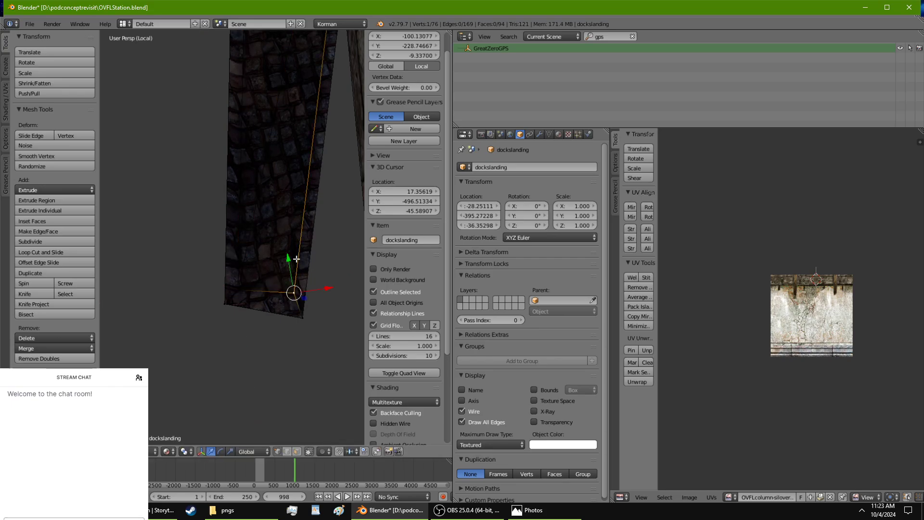
pyautogui.press('g')
pyautogui.click(304, 338)
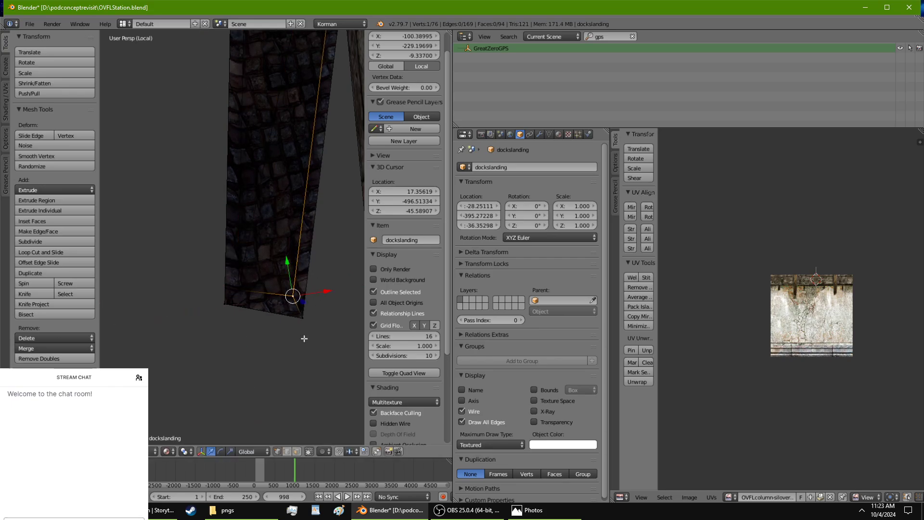
# Switch the viewport shading to Solid and inspect the inset border along the piers, their gaps and the landing.
pyautogui.click(166, 451)
pyautogui.click(172, 430)
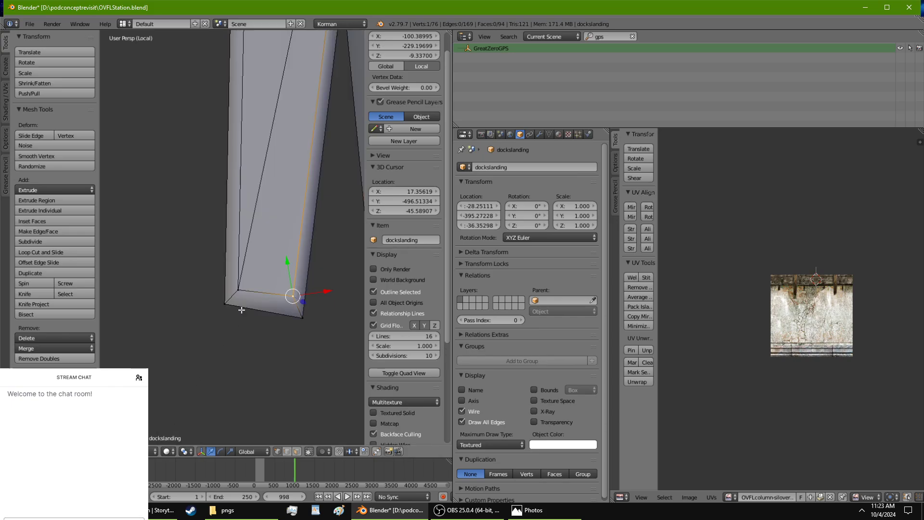
pyautogui.scroll(-4, 242, 299)
pyautogui.moveTo(244, 289); pyautogui.dragTo(340, 299, button='middle')
pyautogui.scroll(2, 263, 314)
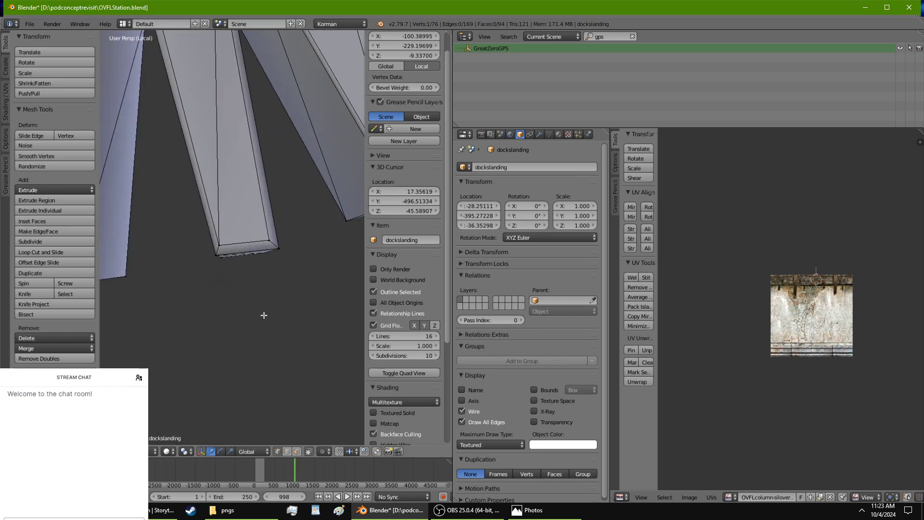
pyautogui.scroll(2, 264, 314)
pyautogui.moveTo(263, 315); pyautogui.dragTo(238, 107, button='middle')
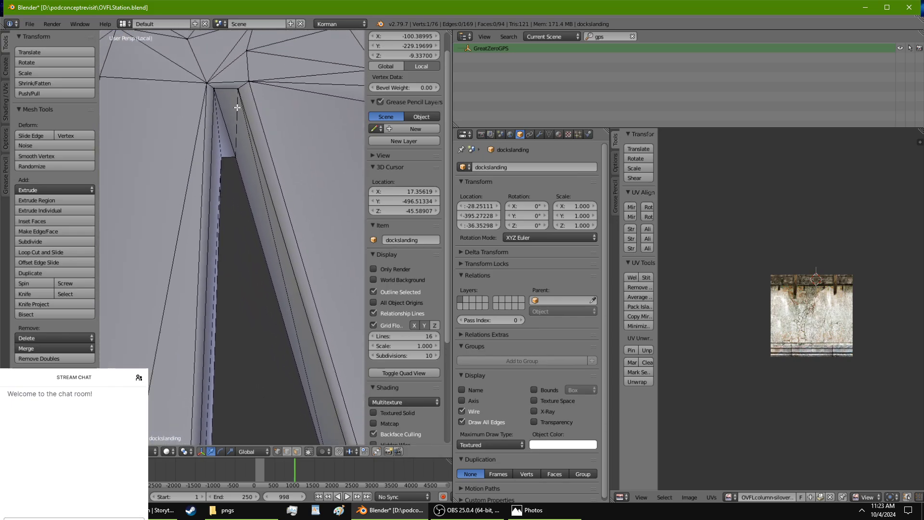
pyautogui.scroll(-3, 255, 193)
pyautogui.moveTo(273, 308); pyautogui.dragTo(342, 181, button='middle')
pyautogui.moveTo(313, 240); pyautogui.dragTo(258, 196, button='middle')
pyautogui.scroll(-2, 148, 36)
pyautogui.scroll(2, 258, 196)
pyautogui.scroll(1, 247, 182)
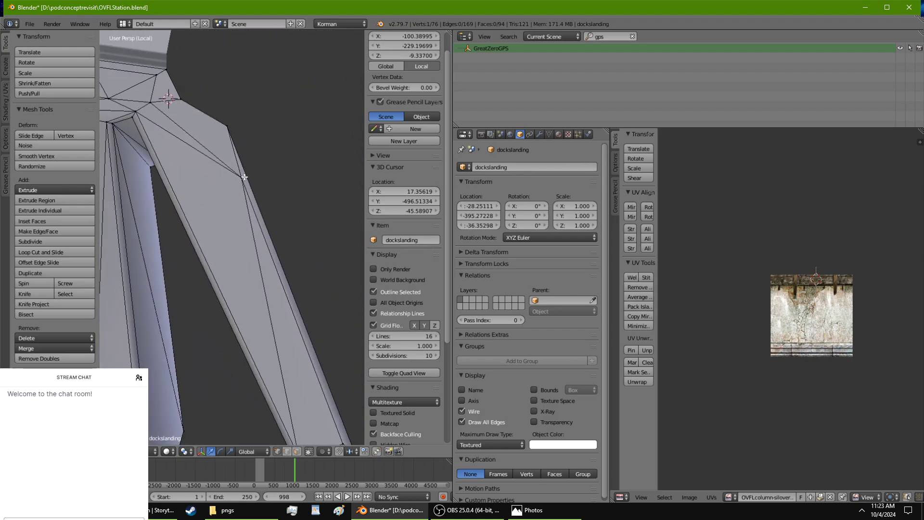
pyautogui.rightClick(243, 178)
pyautogui.rightClick(225, 126)
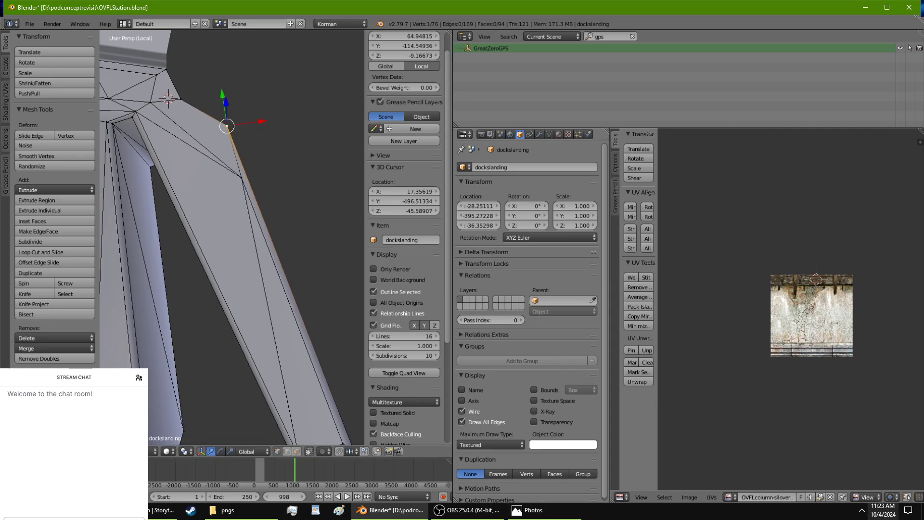
pyautogui.scroll(1, 790, 311)
pyautogui.scroll(2, 193, 184)
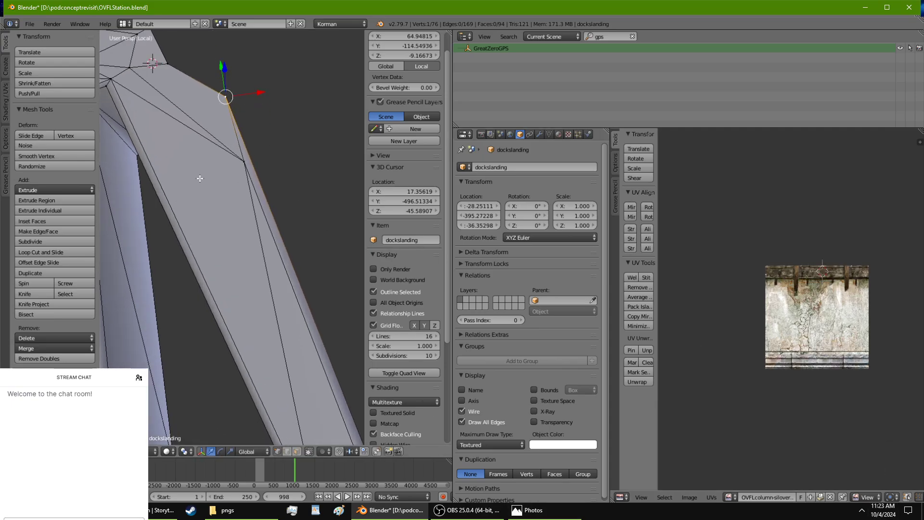
pyautogui.scroll(-3, 193, 184)
pyautogui.moveTo(221, 270); pyautogui.dragTo(293, 401, button='middle')
pyautogui.scroll(3, 274, 329)
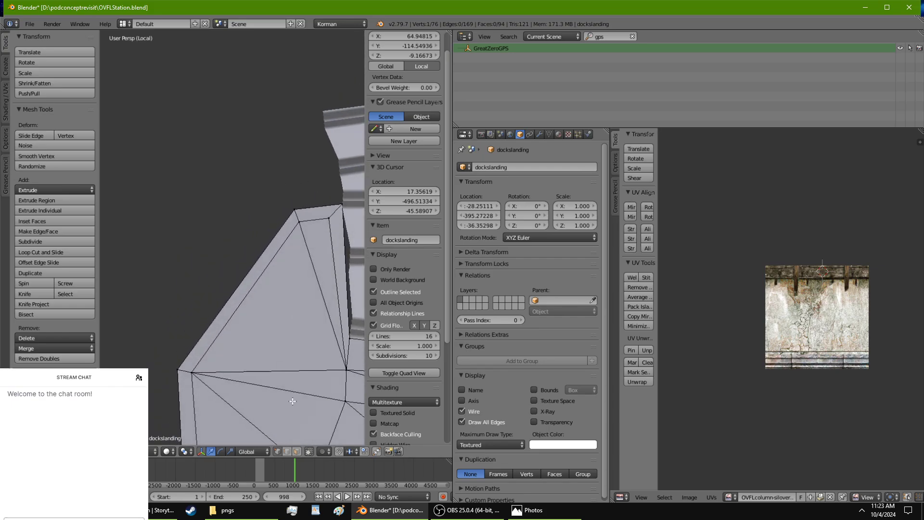
# Leave local view and select, in face select mode, the four border faces around the landing's outer side beside the stairs.
pyautogui.click(296, 451)
pyautogui.rightClick(293, 236)
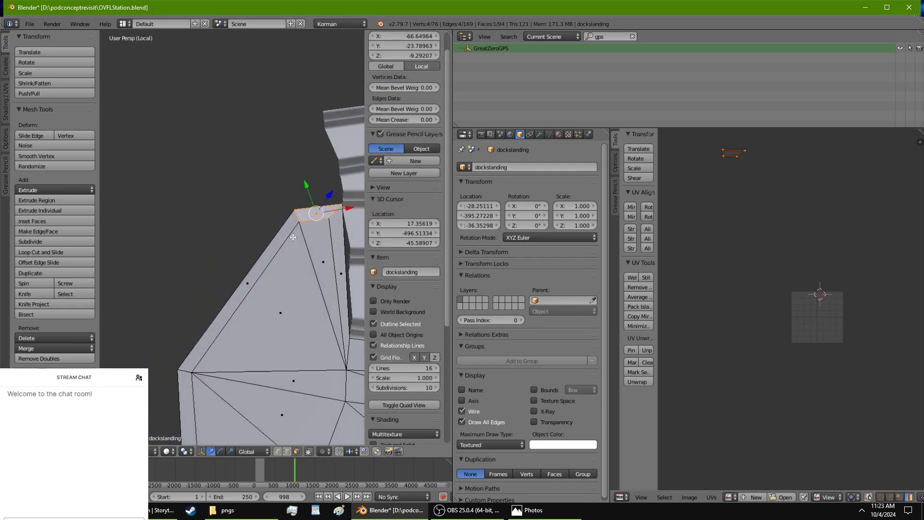
pyautogui.moveTo(276, 255); pyautogui.dragTo(201, 335, button='middle')
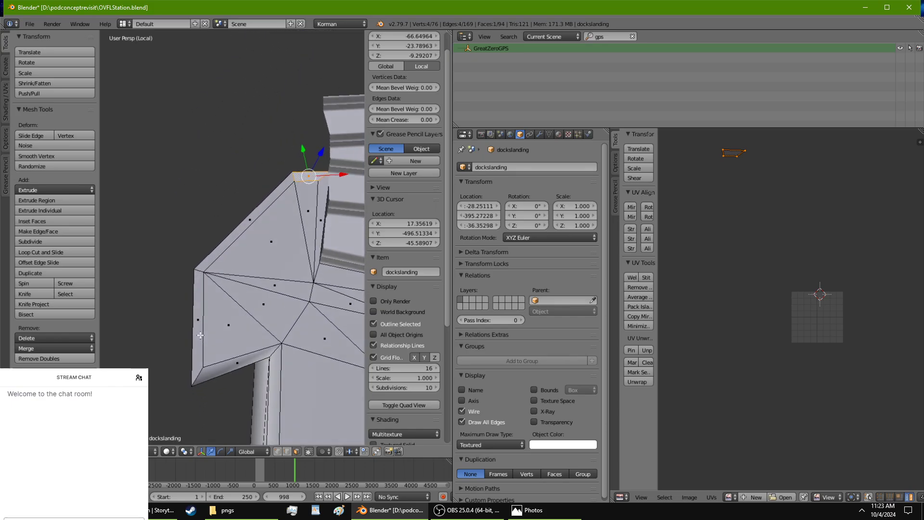
pyautogui.press('KP_Divide')
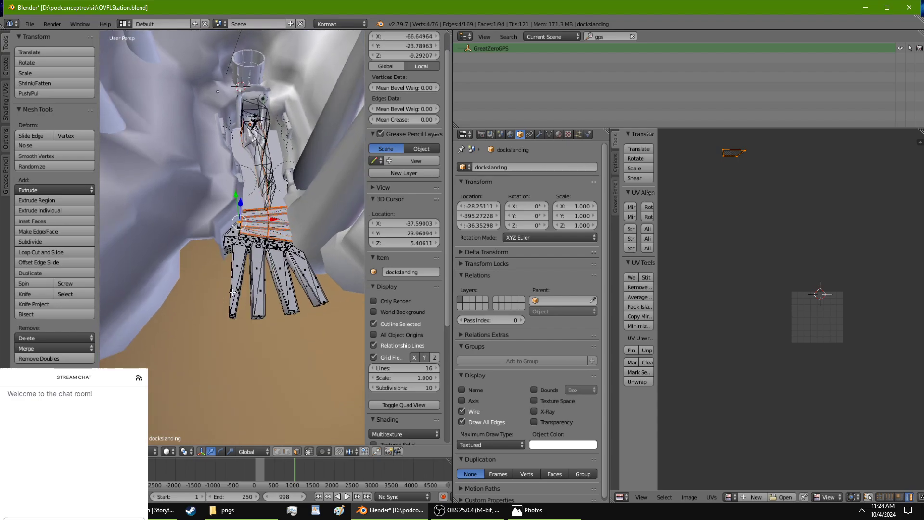
pyautogui.scroll(-5, 233, 289)
pyautogui.moveTo(233, 289); pyautogui.dragTo(238, 260, button='middle')
pyautogui.scroll(5, 237, 260)
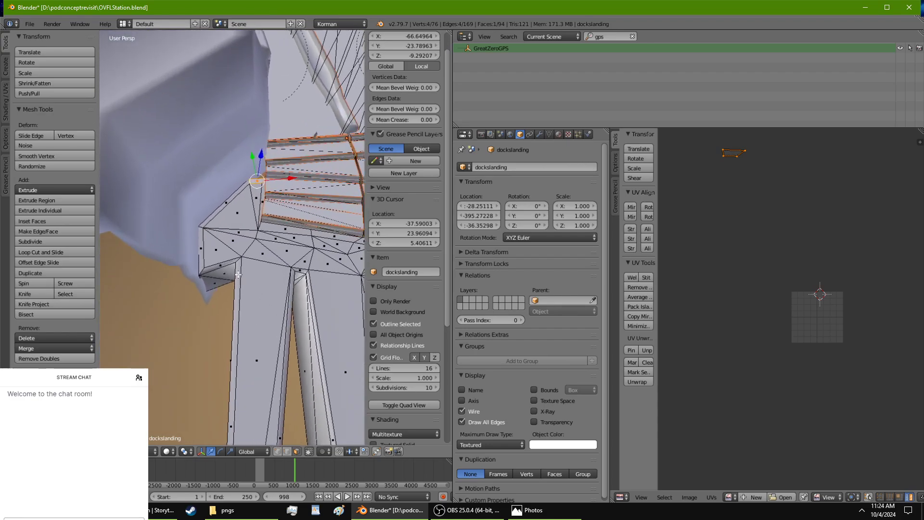
pyautogui.moveTo(290, 129); pyautogui.dragTo(295, 127, button='middle')
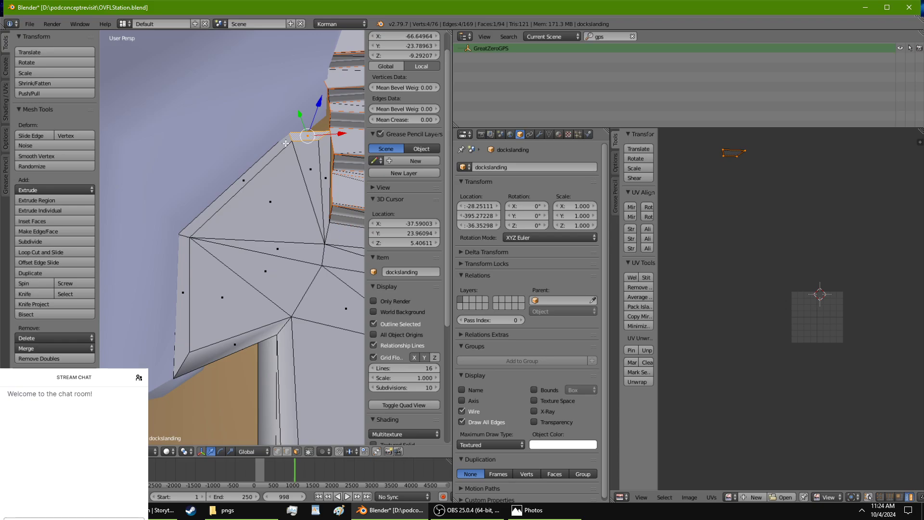
pyautogui.keyDown('shift'); pyautogui.rightClick(273, 152); pyautogui.keyUp('shift')
pyautogui.keyDown('shift'); pyautogui.rightClick(186, 300); pyautogui.keyUp('shift')
pyautogui.keyDown('shift'); pyautogui.rightClick(266, 339); pyautogui.keyUp('shift')
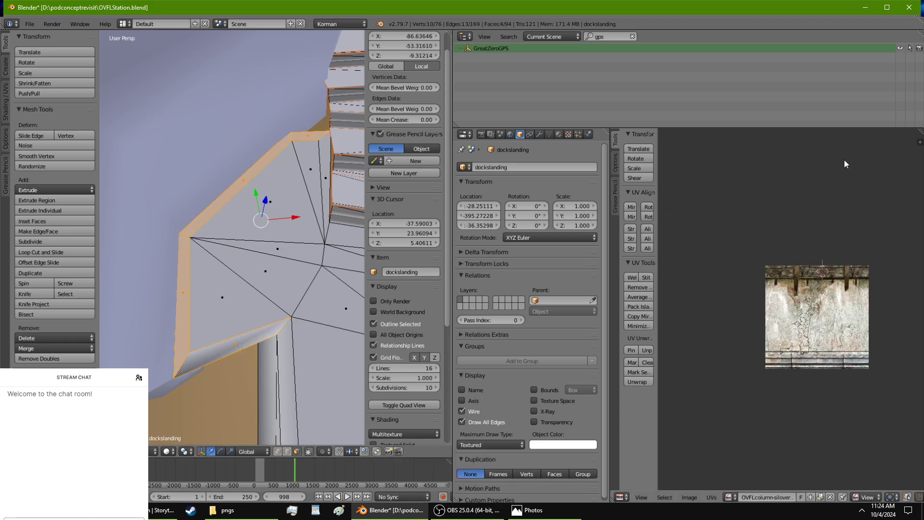
# Isolate the selected dock objects in local view again and resume editing the landing mesh.
pyautogui.press('Tab')
pyautogui.press('KP_Divide')
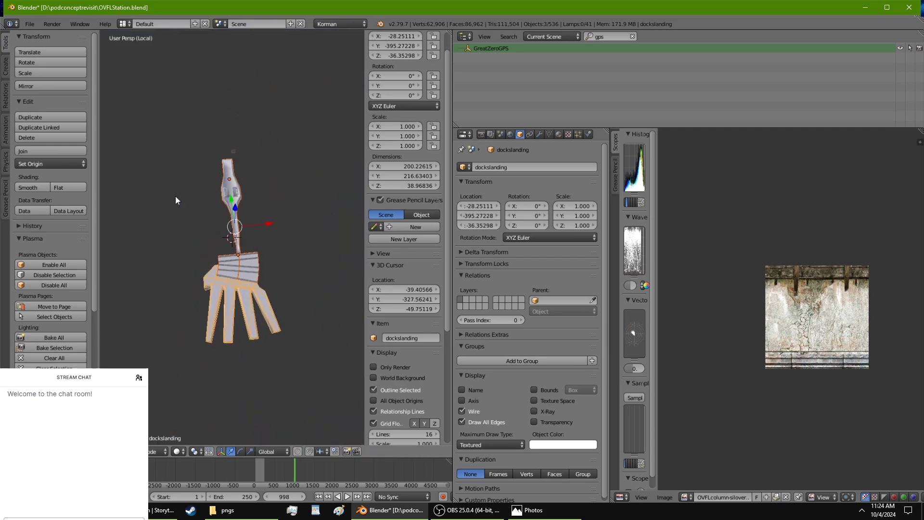
pyautogui.scroll(5, 230, 320)
pyautogui.press('KP_Divide')
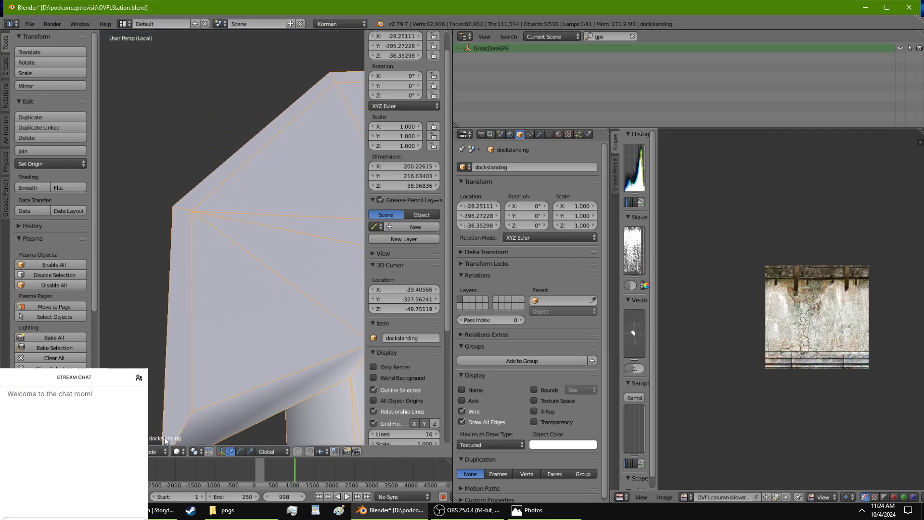
pyautogui.press('Tab')
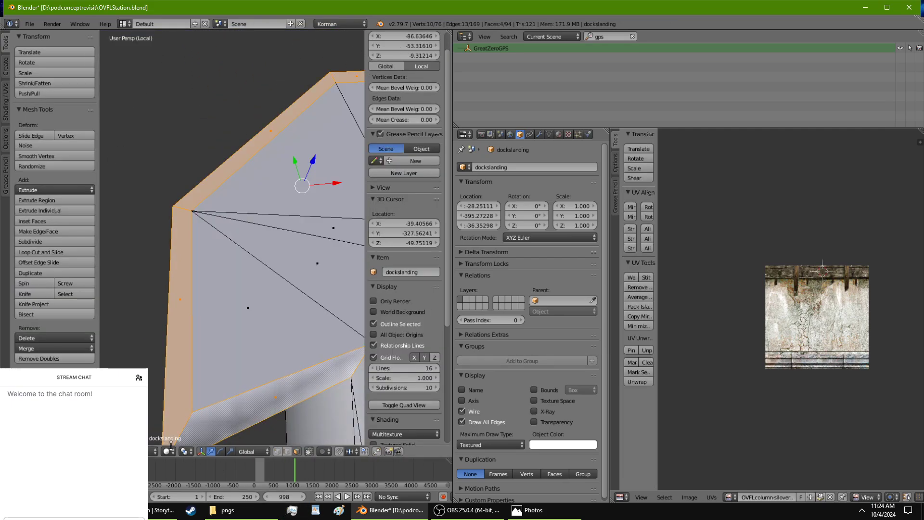
# Show textures in the viewport and add the first pier's border faces on both long sides and its free end to the selection.
pyautogui.click(177, 453)
pyautogui.click(179, 405)
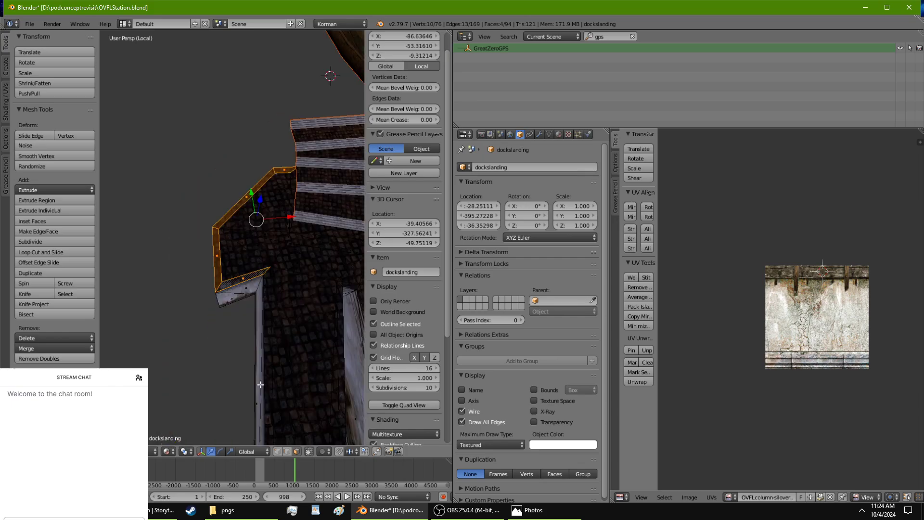
pyautogui.keyDown('shift'); pyautogui.rightClick(255, 290); pyautogui.keyUp('shift')
pyautogui.moveTo(256, 289); pyautogui.dragTo(243, 103, button='middle')
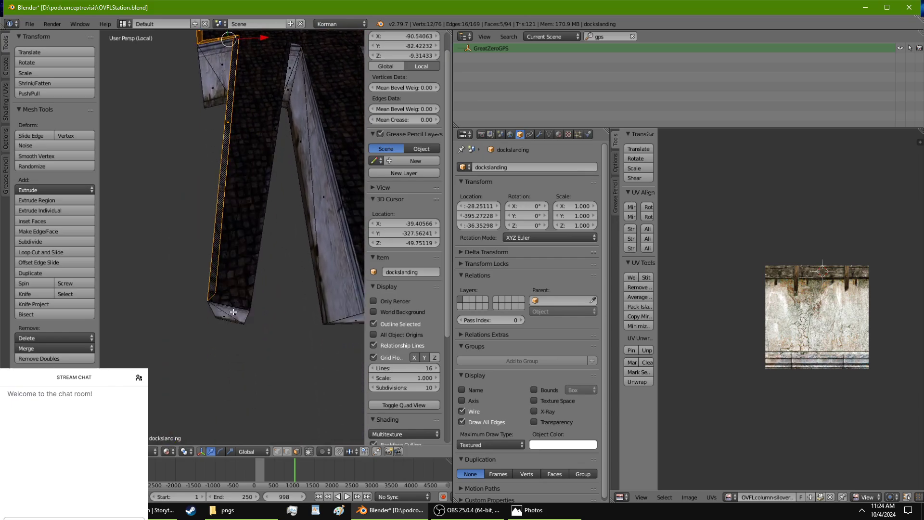
pyautogui.keyDown('shift'); pyautogui.rightClick(233, 302); pyautogui.keyUp('shift')
pyautogui.keyDown('shift'); pyautogui.rightClick(249, 288); pyautogui.keyUp('shift')
# Add the border face at the first gap's inner end and the second pier's side and end border faces to the selection.
pyautogui.moveTo(249, 288); pyautogui.dragTo(257, 353, button='middle')
pyautogui.keyDown('shift'); pyautogui.rightClick(221, 232); pyautogui.keyUp('shift')
pyautogui.keyDown('shift'); pyautogui.rightClick(226, 243); pyautogui.keyUp('shift')
pyautogui.keyDown('shift'); pyautogui.rightClick(257, 354); pyautogui.keyUp('shift')
pyautogui.keyDown('shift'); pyautogui.rightClick(270, 345); pyautogui.keyUp('shift')
# Add the border face at the second gap's inner end and the third pier's side and end border faces to the selection.
pyautogui.moveTo(264, 228); pyautogui.dragTo(227, 307, button='middle')
pyautogui.moveTo(220, 261); pyautogui.dragTo(244, 262, button='middle')
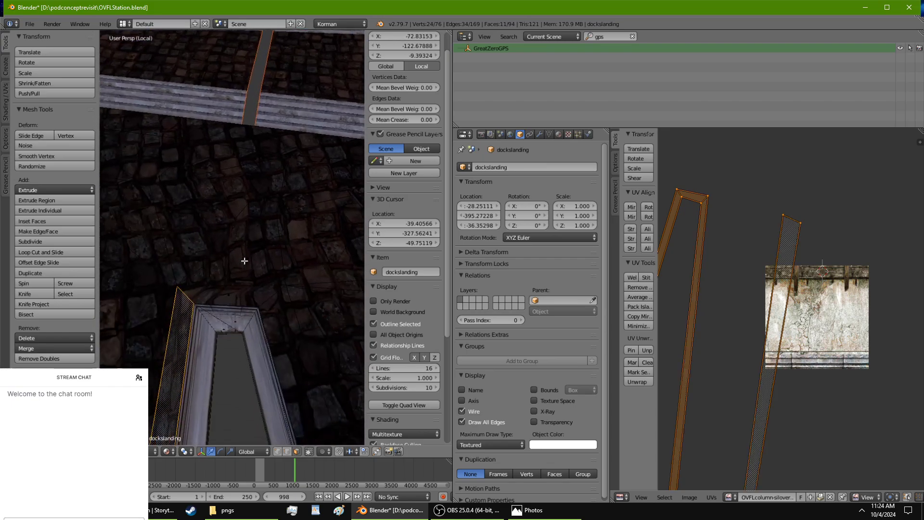
pyautogui.keyDown('shift'); pyautogui.rightClick(211, 301); pyautogui.keyUp('shift')
pyautogui.keyDown('shift'); pyautogui.rightClick(283, 326); pyautogui.keyUp('shift')
pyautogui.moveTo(293, 349); pyautogui.dragTo(250, 228, button='middle')
pyautogui.keyDown('shift'); pyautogui.rightClick(299, 297); pyautogui.keyUp('shift')
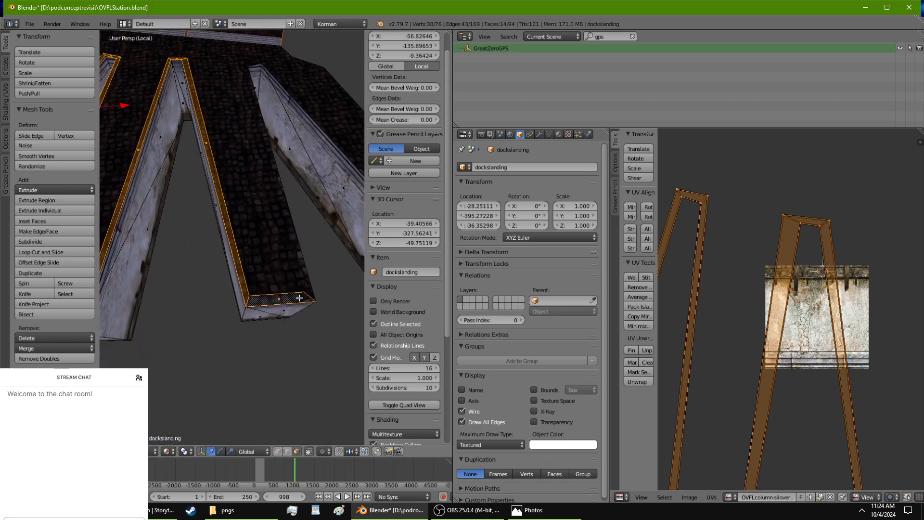
pyautogui.keyDown('shift'); pyautogui.rightClick(304, 288); pyautogui.keyUp('shift')
# Extend the selection with the last gap's inner-end border face and the outermost pier's side and end border faces.
pyautogui.moveTo(306, 195); pyautogui.dragTo(260, 263, button='middle')
pyautogui.keyDown('shift'); pyautogui.rightClick(229, 165); pyautogui.keyUp('shift')
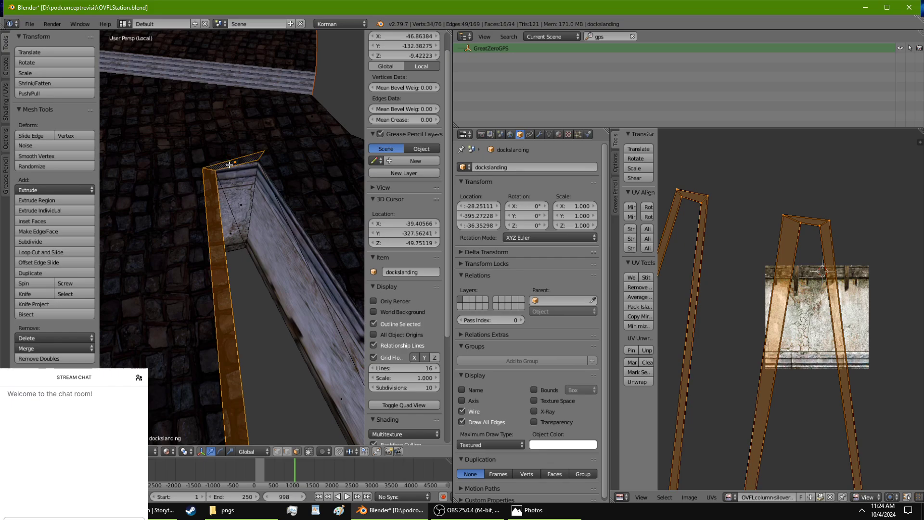
pyautogui.keyDown('shift'); pyautogui.rightClick(271, 169); pyautogui.keyUp('shift')
pyautogui.moveTo(271, 169); pyautogui.dragTo(244, 251, button='middle')
pyautogui.keyDown('shift'); pyautogui.rightClick(244, 250); pyautogui.keyUp('shift')
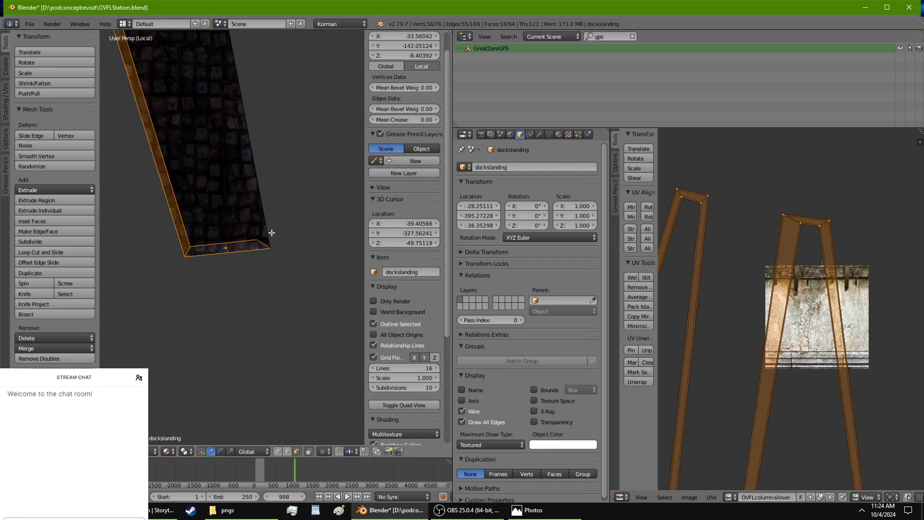
pyautogui.keyDown('shift'); pyautogui.rightClick(259, 229); pyautogui.keyUp('shift')
pyautogui.scroll(-6, 241, 172)
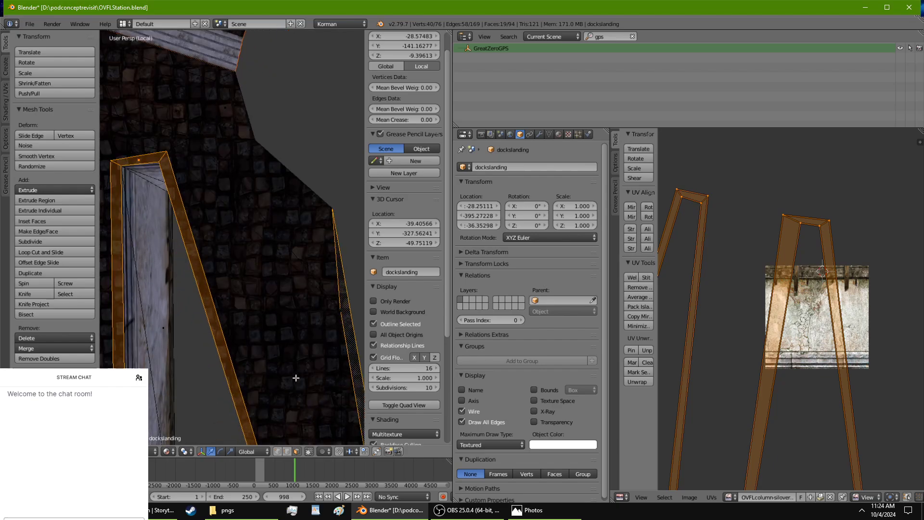
pyautogui.moveTo(258, 338); pyautogui.dragTo(329, 328, button='middle')
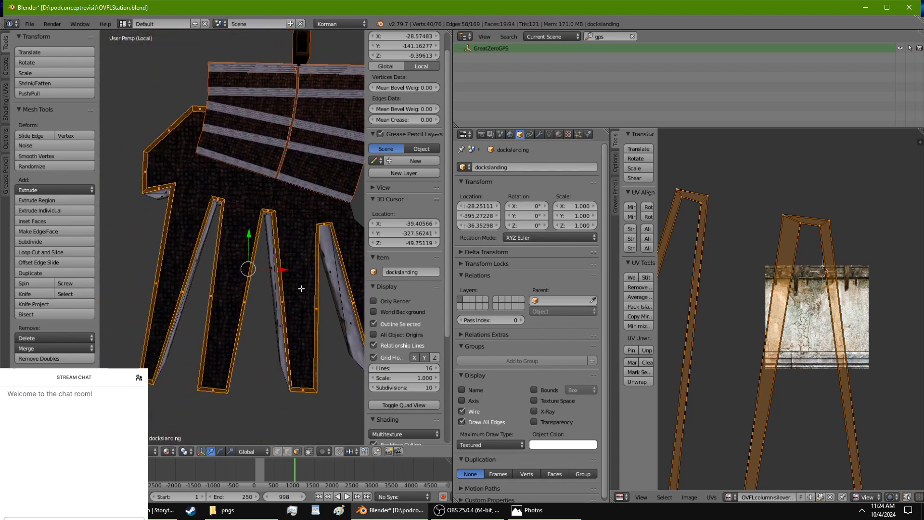
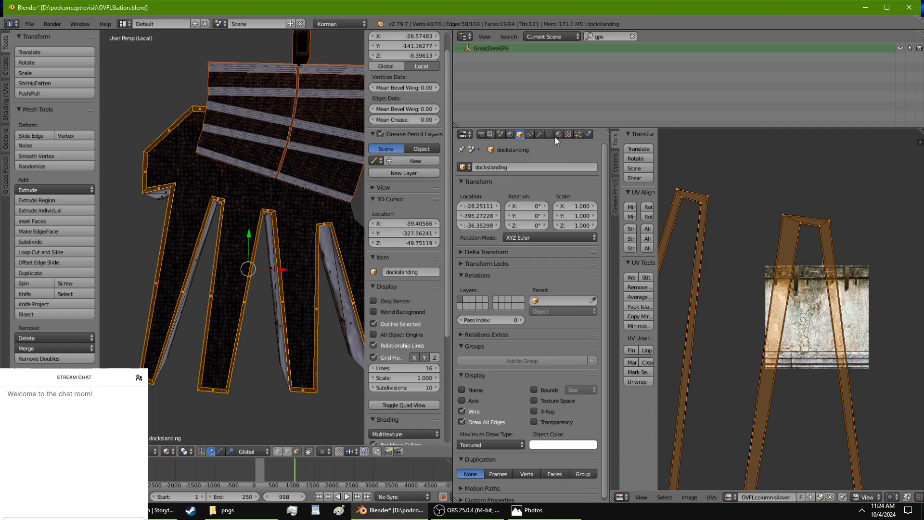
# Add a material slot to the landing and create a new material named dockwaveftrim in it.
pyautogui.click(558, 134)
pyautogui.click(592, 167)
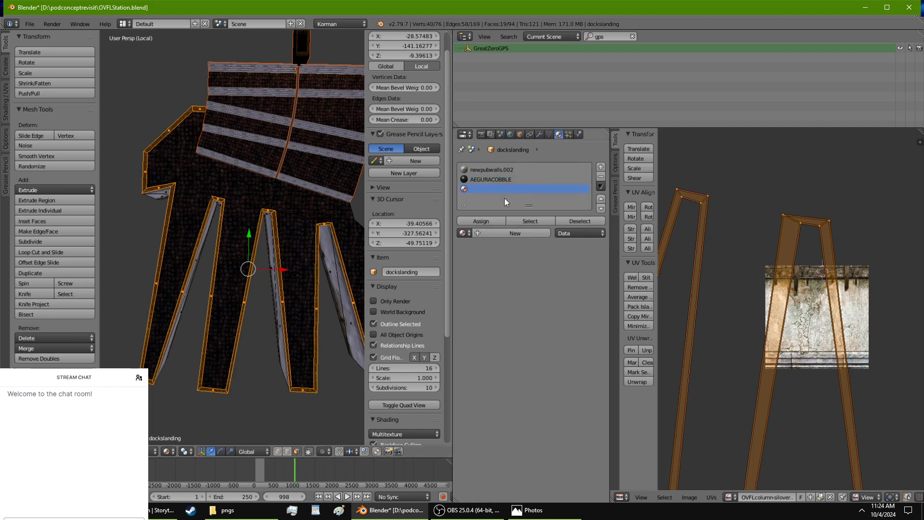
pyautogui.click(489, 231)
pyautogui.doubleClick(488, 232)
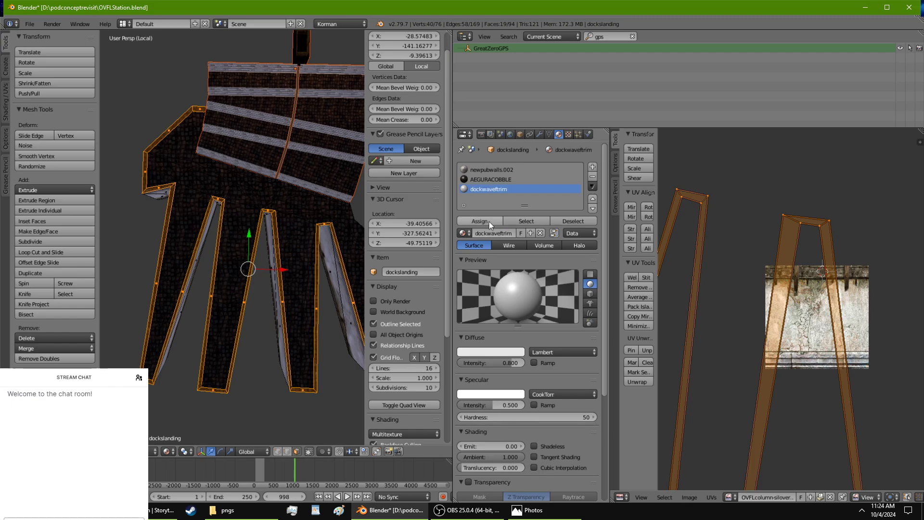
# Make the dockwaveftrim material shadeless and assign it to the selected border faces.
pyautogui.scroll(-5, 498, 313)
pyautogui.click(547, 350)
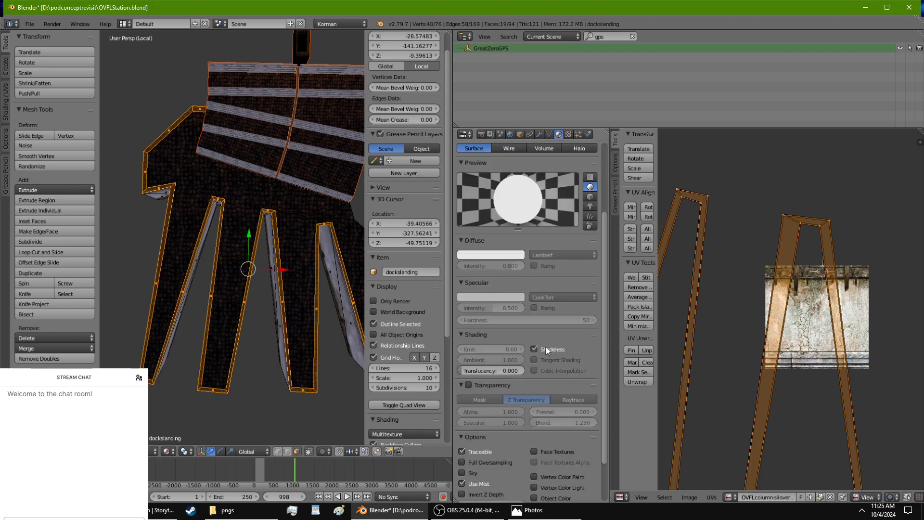
pyautogui.scroll(1, 515, 189)
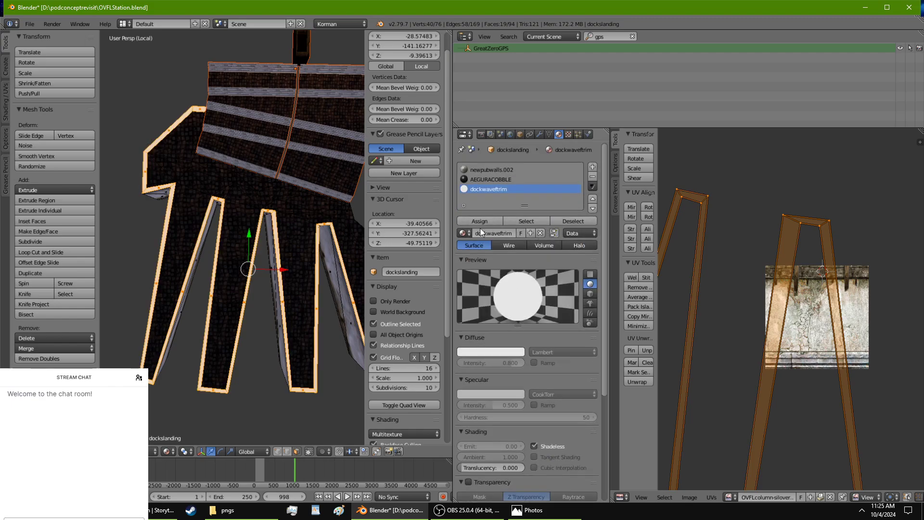
# Set dockwaveftrim's light group to outsidelamp and compare its settings with the AEGURACOBBLE material.
pyautogui.scroll(-4, 482, 313)
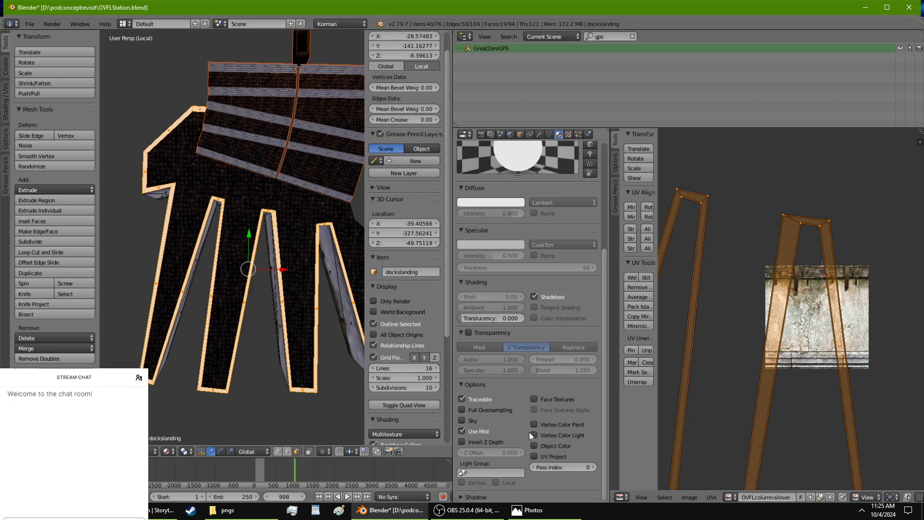
pyautogui.click(506, 474)
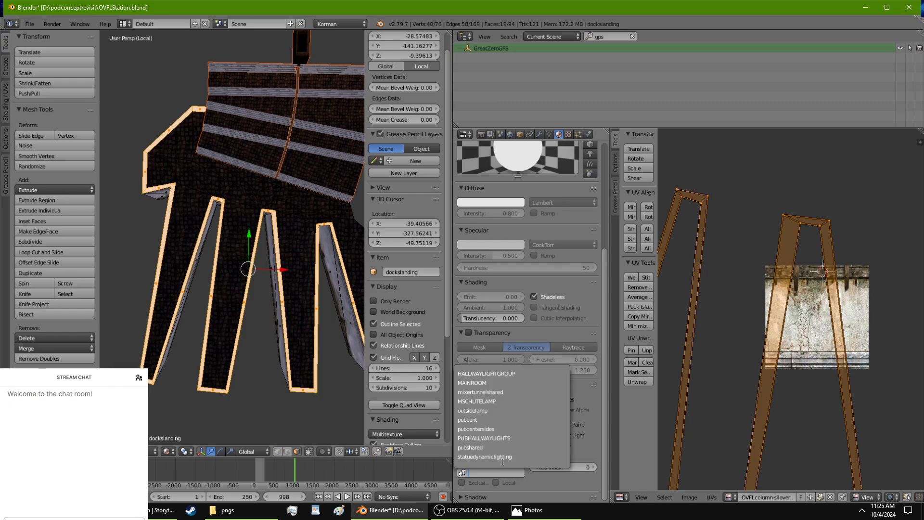
pyautogui.click(505, 413)
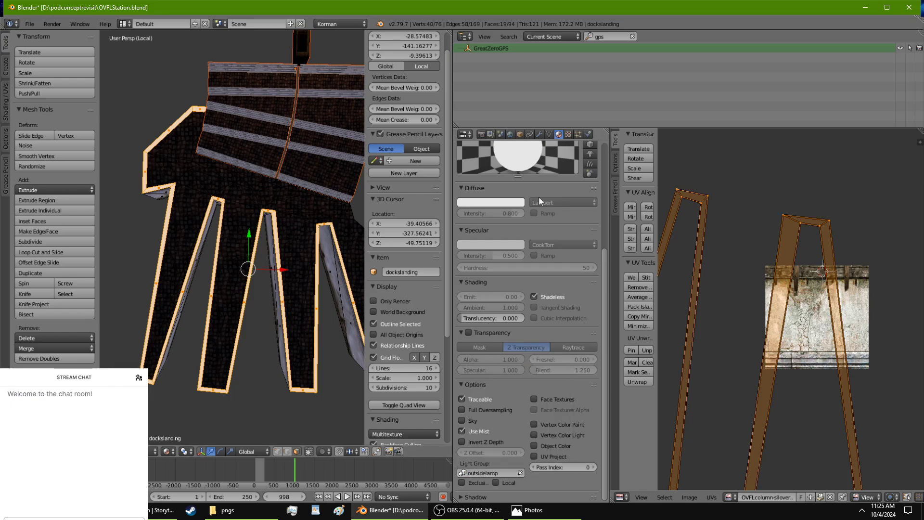
pyautogui.scroll(8, 535, 190)
pyautogui.scroll(-6, 536, 327)
pyautogui.scroll(6, 536, 313)
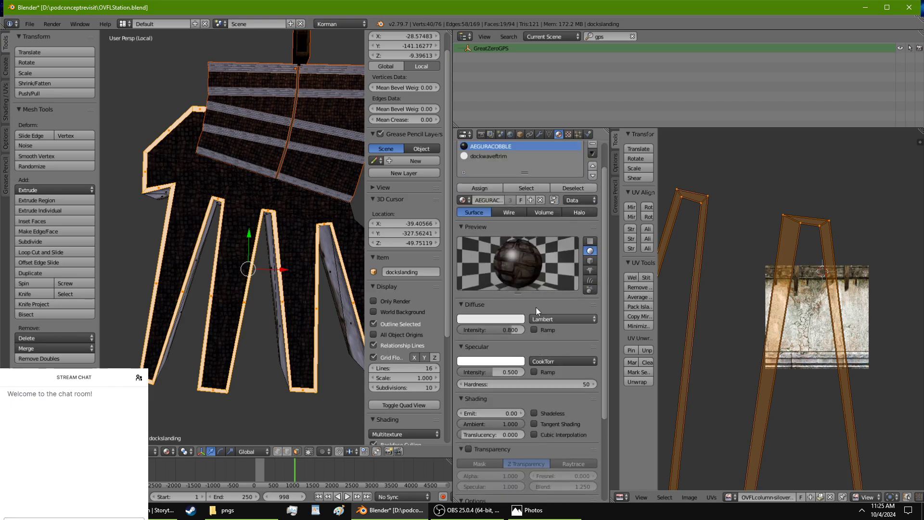
pyautogui.click(503, 188)
# Create a texture named islmwave in the dockwaveftrim material and map it to UVMap.
pyautogui.click(568, 135)
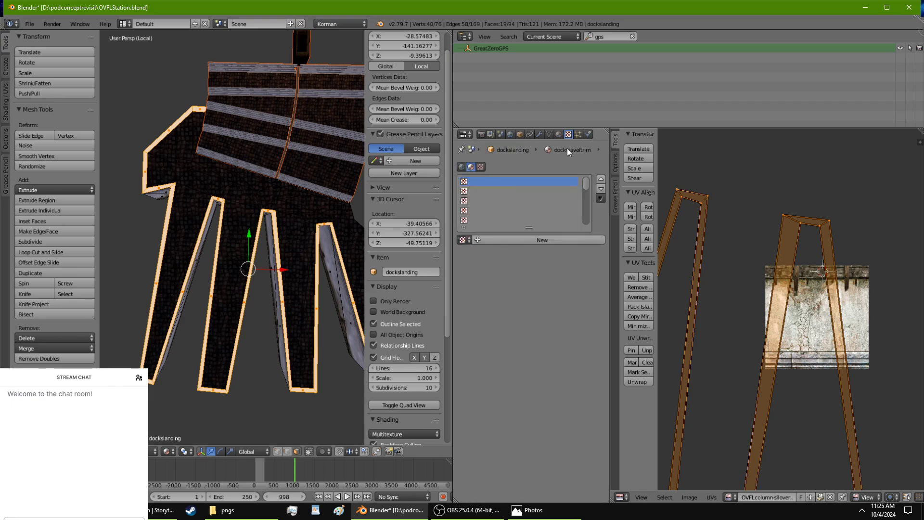
pyautogui.click(549, 239)
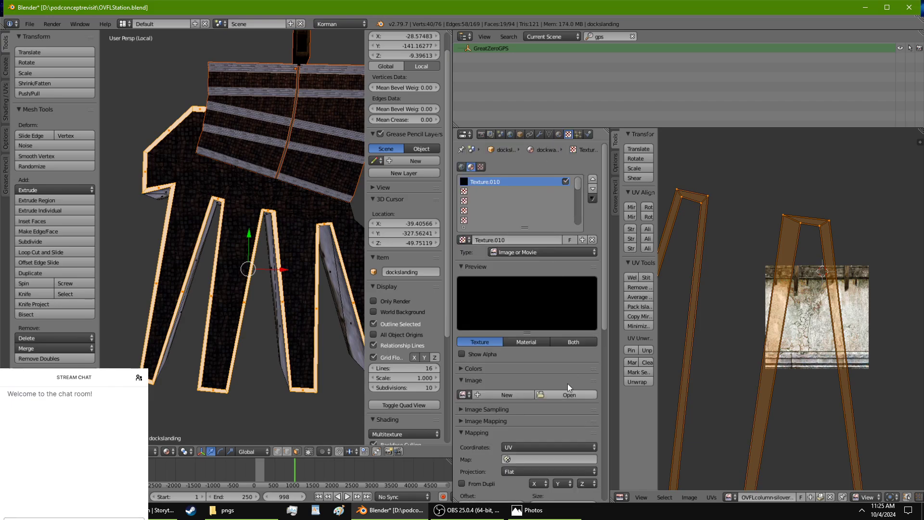
pyautogui.write('islmwave')
pyautogui.press('Return')
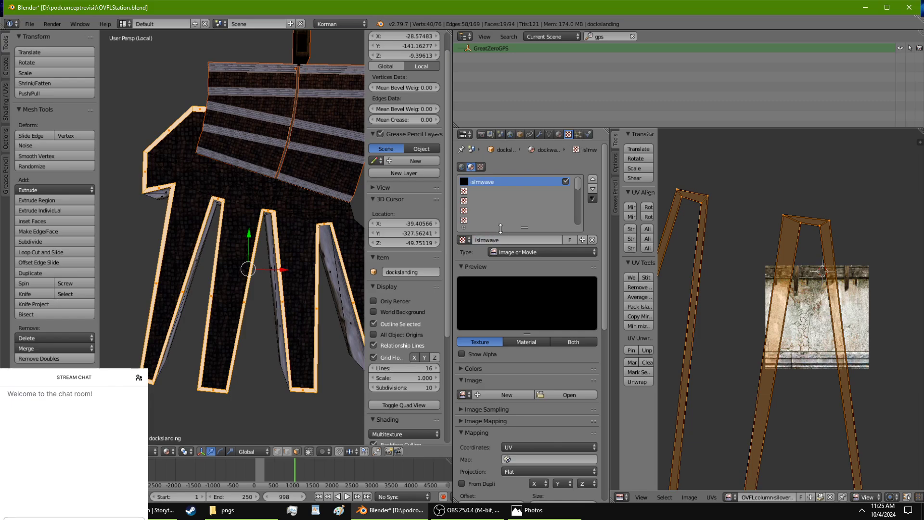
pyautogui.click(553, 459)
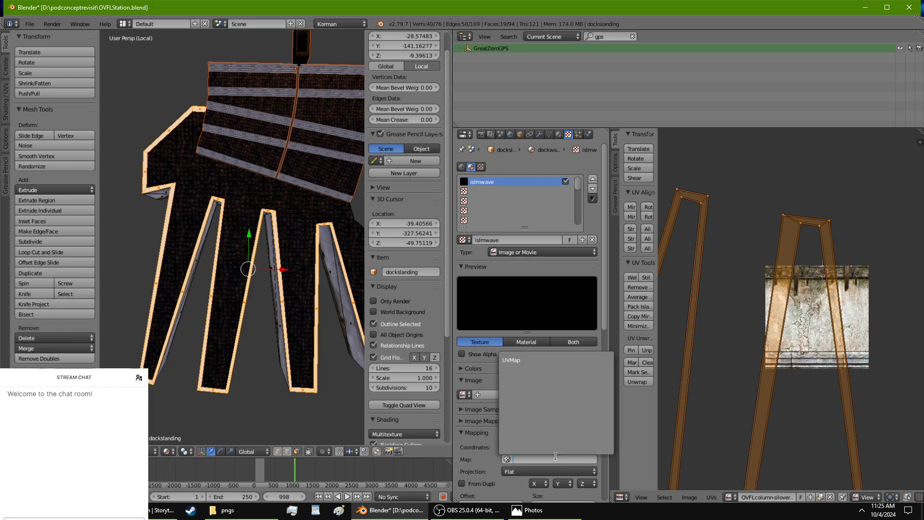
pyautogui.click(554, 359)
# Load islmBorderLong.png from the pngs folder as the image of the islmwave texture.
pyautogui.click(565, 390)
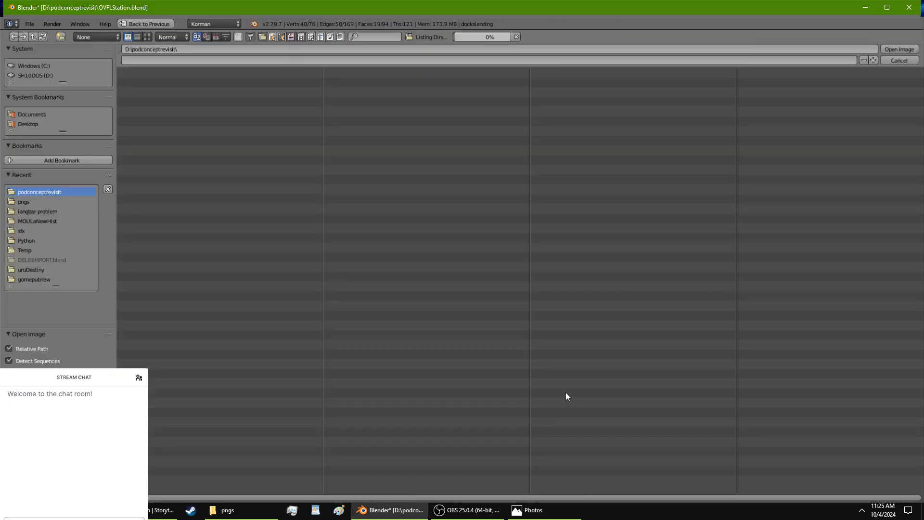
pyautogui.click(71, 203)
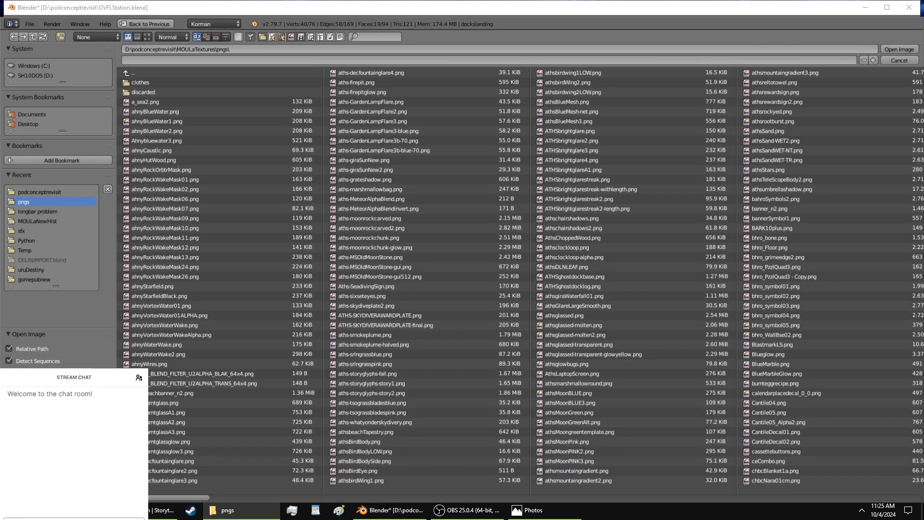
pyautogui.moveTo(199, 498); pyautogui.dragTo(657, 485)
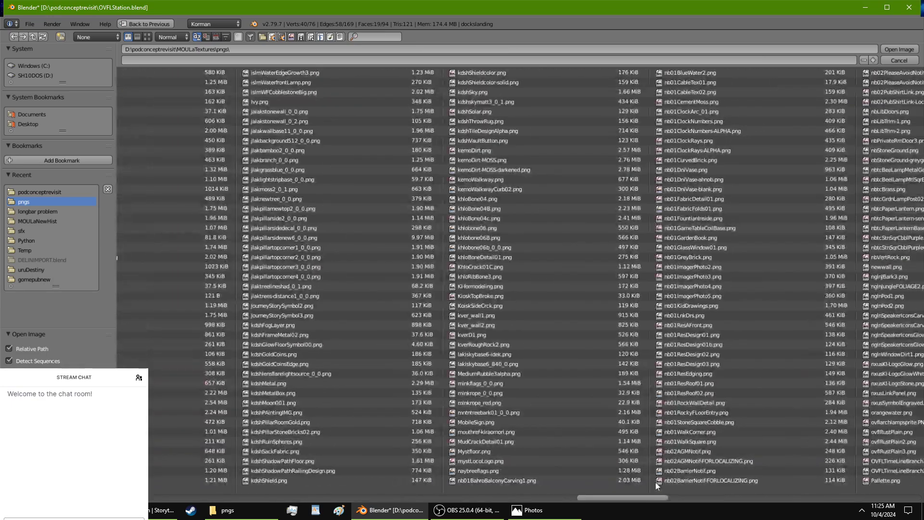
pyautogui.scroll(10, 654, 481)
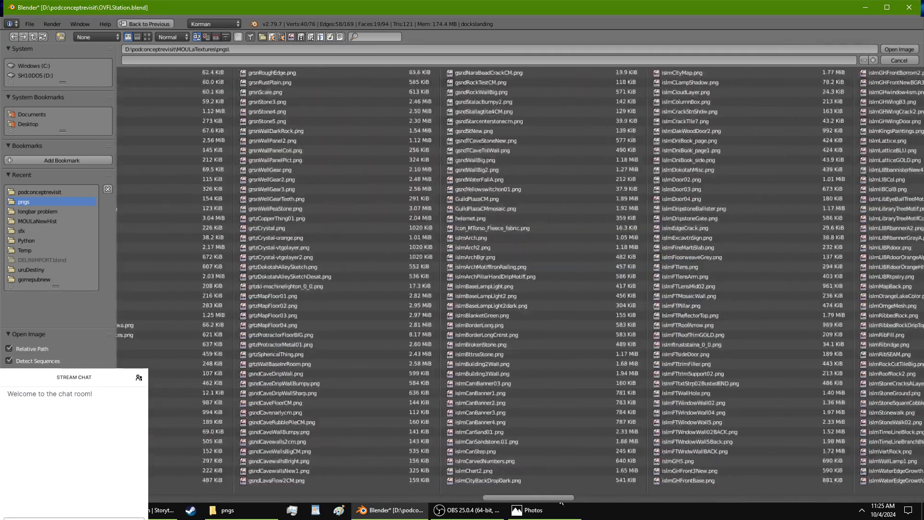
pyautogui.scroll(1, 560, 502)
pyautogui.scroll(1, 561, 503)
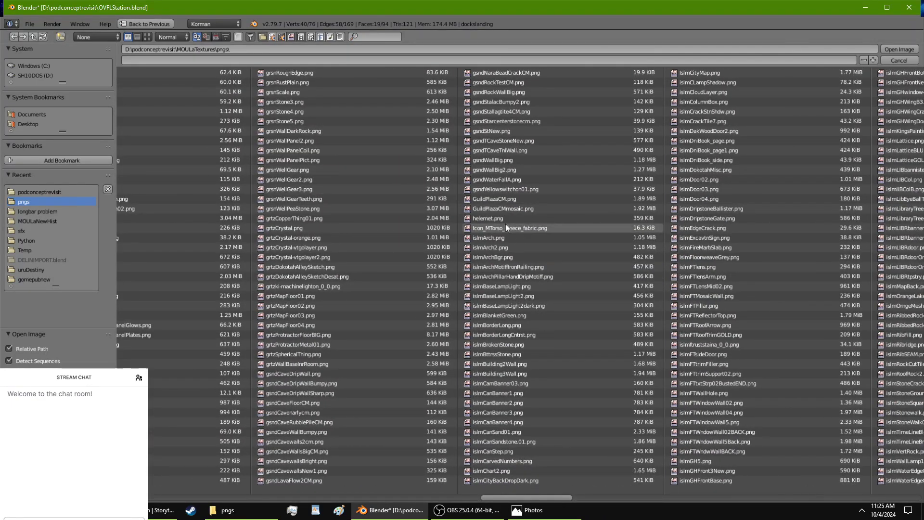
pyautogui.click(261, 508)
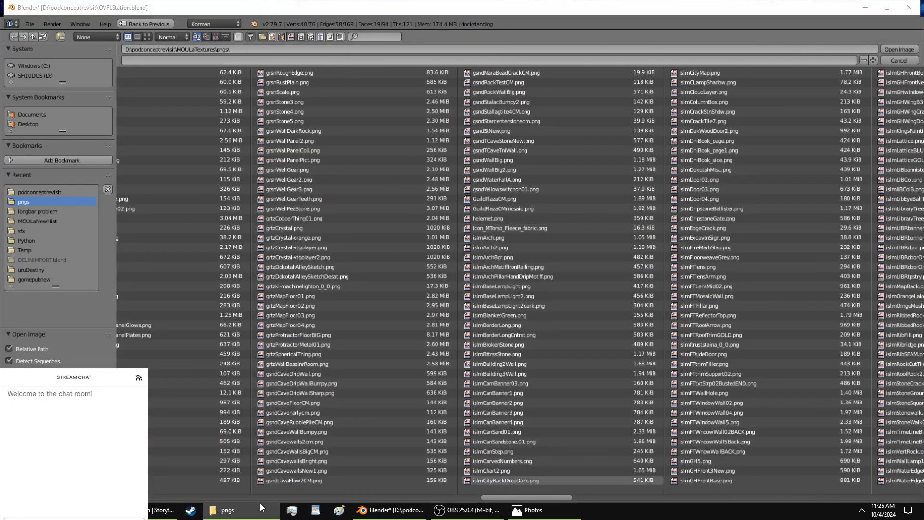
pyautogui.click(584, 12)
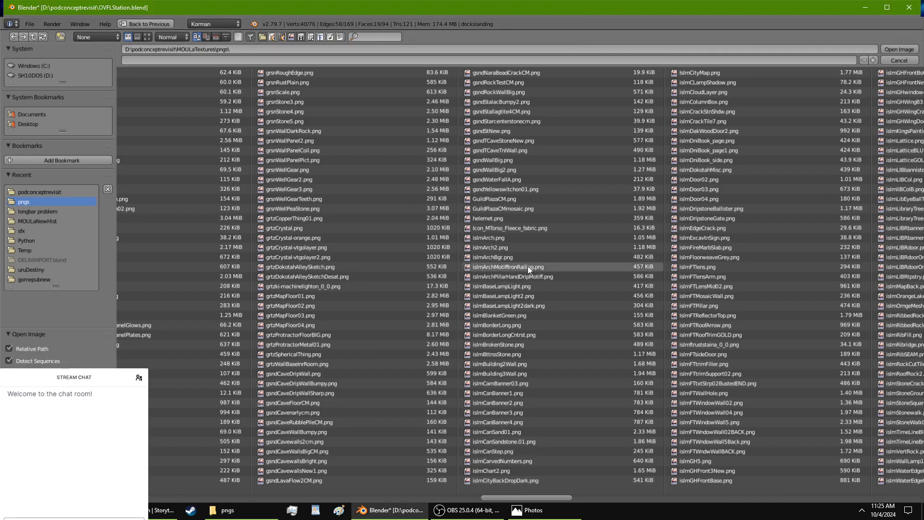
pyautogui.click(529, 324)
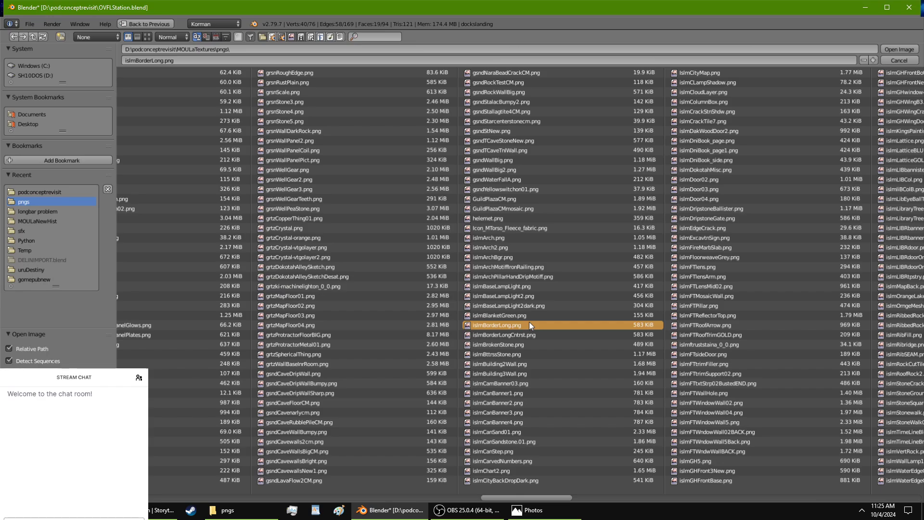
pyautogui.doubleClick(529, 324)
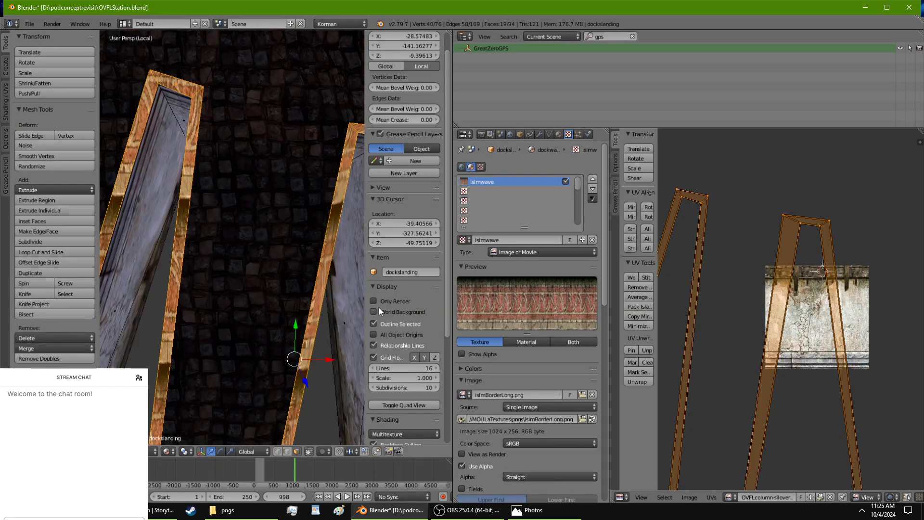
# Reset the UVs of the selected border faces so each face fills the whole texture.
pyautogui.moveTo(337, 289); pyautogui.dragTo(295, 282, button='middle')
pyautogui.scroll(2, 294, 283)
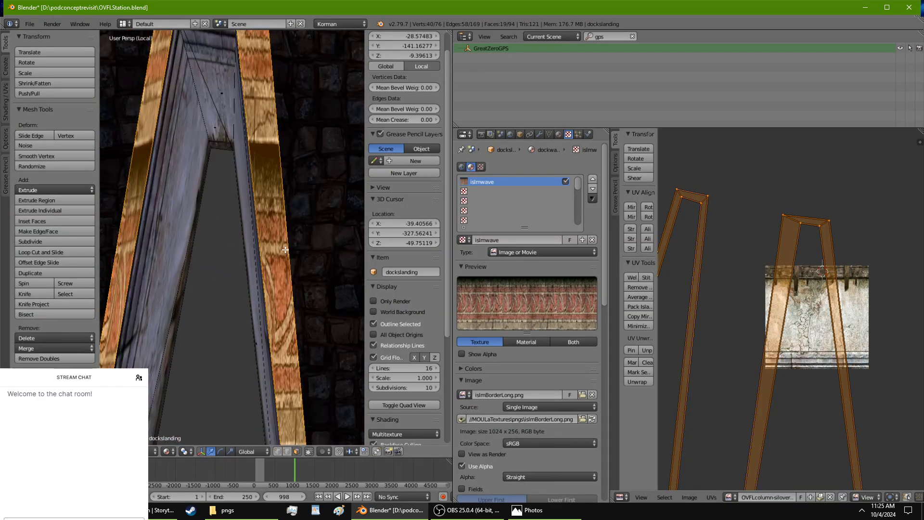
pyautogui.press('u')
pyautogui.click(281, 305)
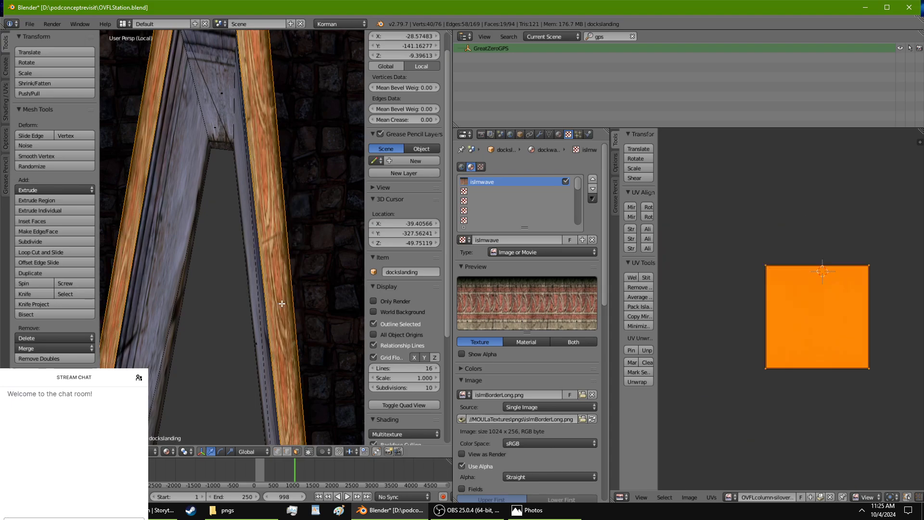
# Add the missed border face beside the plank steps to the selection and assign dockwaveftrim to the selected faces.
pyautogui.scroll(-3, 283, 293)
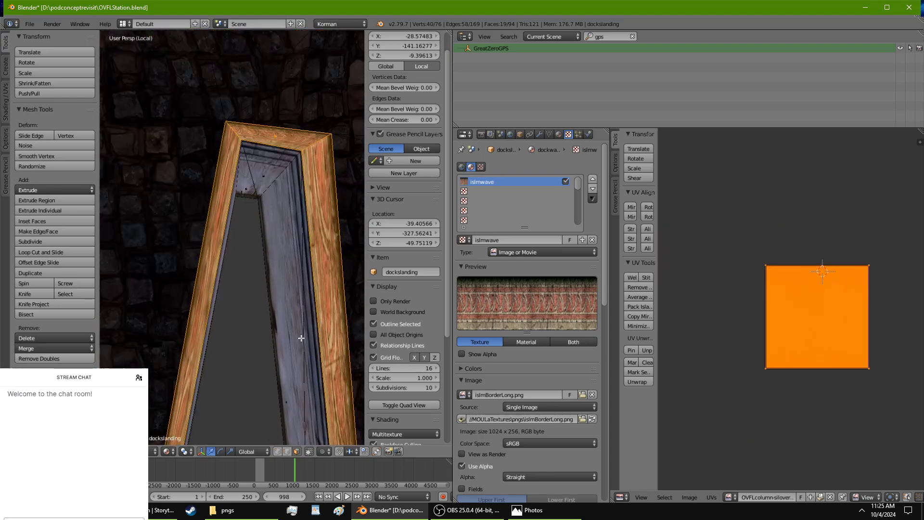
pyautogui.moveTo(287, 308); pyautogui.dragTo(103, 335, button='middle')
pyautogui.scroll(4, 297, 358)
pyautogui.scroll(2, 153, 308)
pyautogui.moveTo(154, 308); pyautogui.dragTo(308, 354, button='middle')
pyautogui.scroll(5, 327, 405)
pyautogui.scroll(-5, 323, 403)
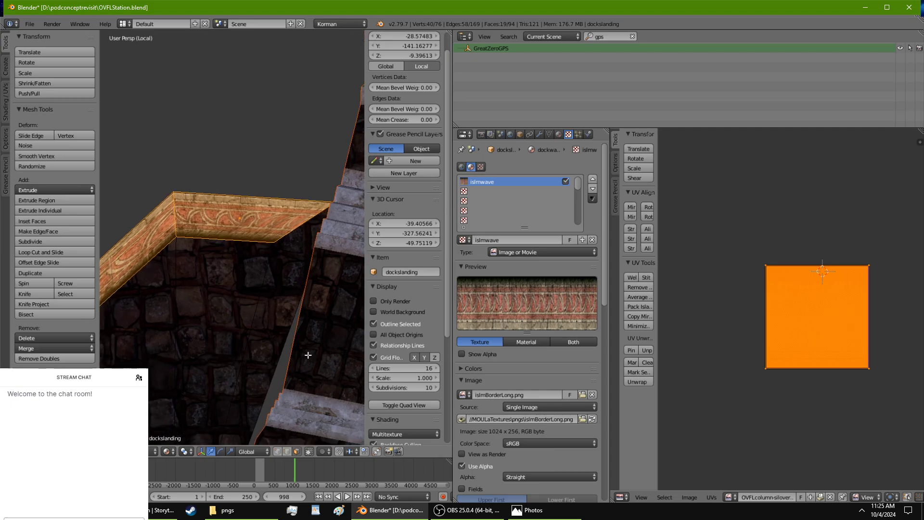
pyautogui.keyDown('shift'); pyautogui.rightClick(291, 284); pyautogui.keyUp('shift')
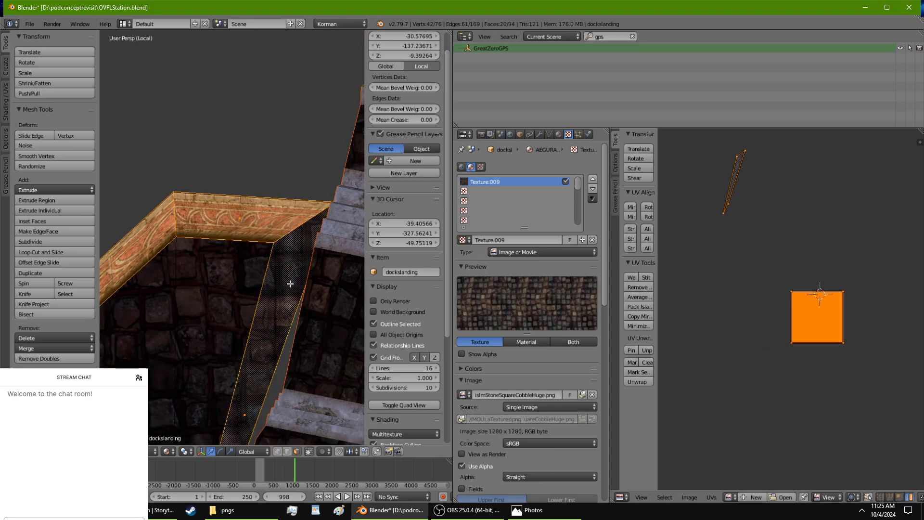
pyautogui.click(558, 135)
pyautogui.click(491, 222)
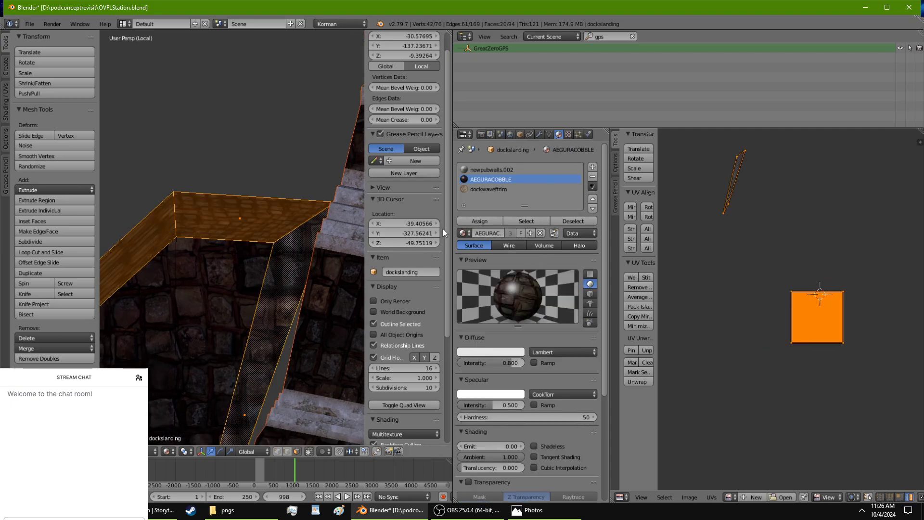
pyautogui.click(483, 188)
pyautogui.click(487, 222)
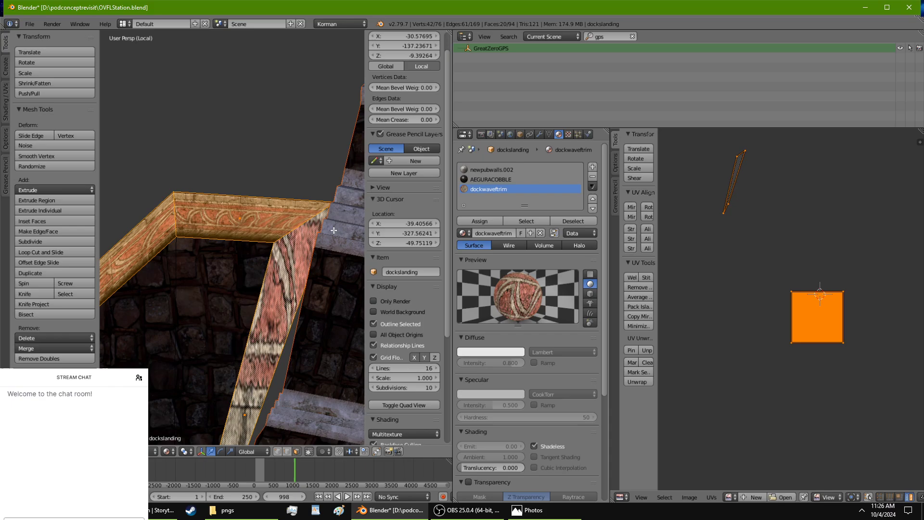
# Reset the UVs of the selected border faces, including the newly added one, to fill the texture.
pyautogui.press('u')
pyautogui.click(305, 229)
pyautogui.moveTo(305, 229); pyautogui.dragTo(229, 276, button='middle')
pyautogui.scroll(-4, 246, 291)
pyautogui.scroll(5, 231, 253)
# Move the vertex at the narrow end of the border strip beside the steps along Y to about -56.16.
pyautogui.press('a')
pyautogui.press('a')
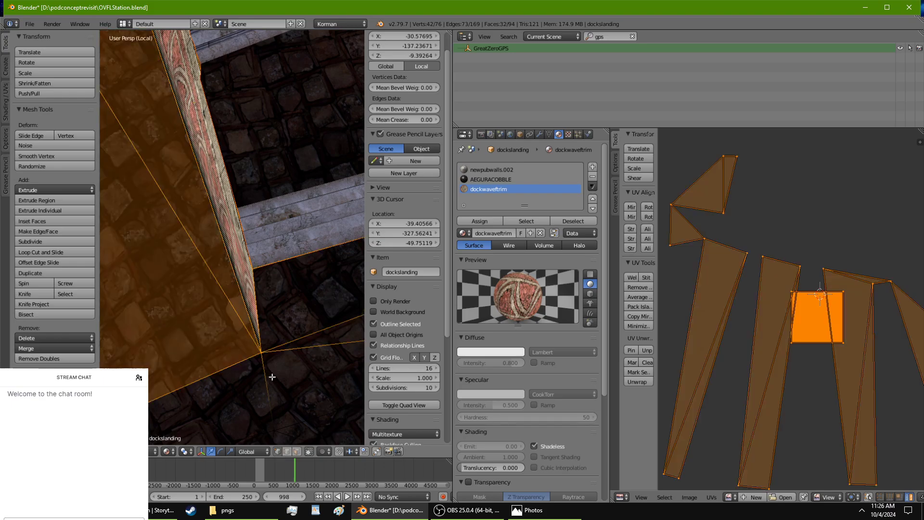
pyautogui.rightClick(261, 353)
pyautogui.moveTo(251, 335); pyautogui.dragTo(217, 266)
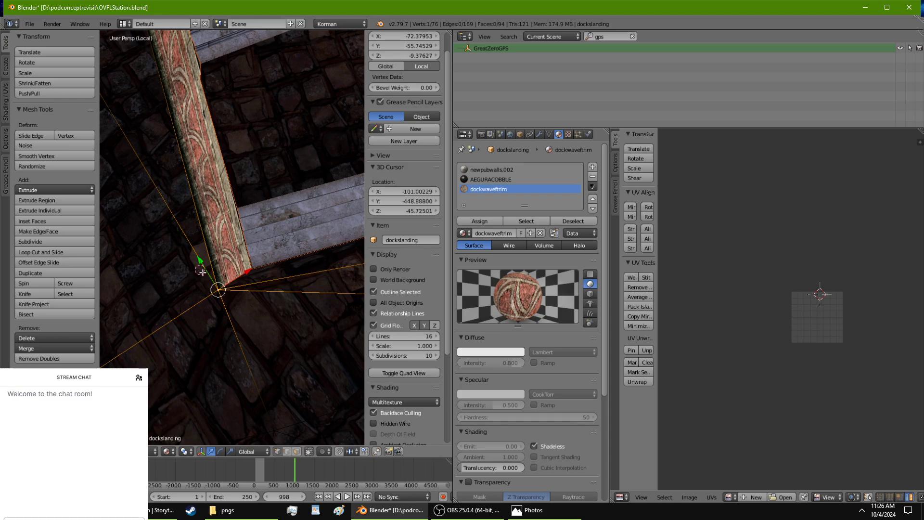
pyautogui.moveTo(199, 263); pyautogui.dragTo(202, 268)
pyautogui.scroll(-8, 216, 269)
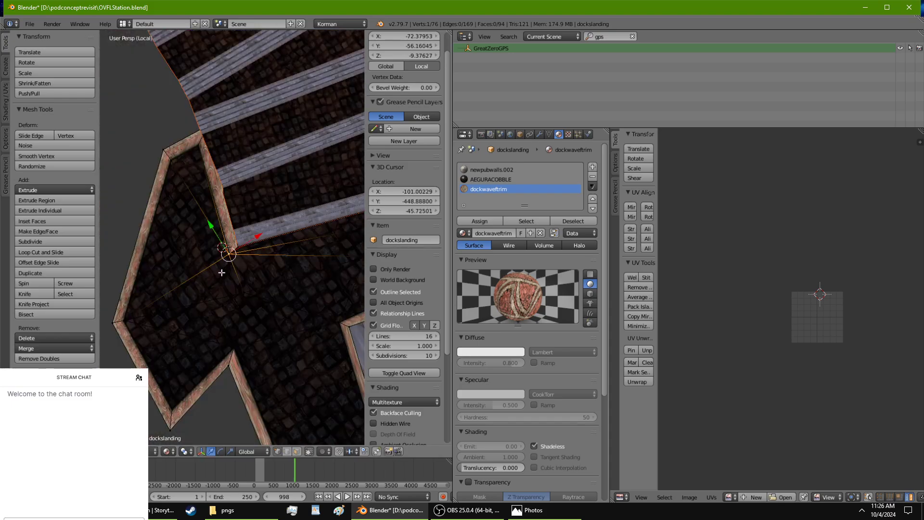
pyautogui.moveTo(221, 270); pyautogui.dragTo(239, 350, button='middle')
pyautogui.scroll(4, 305, 305)
pyautogui.scroll(3, 244, 324)
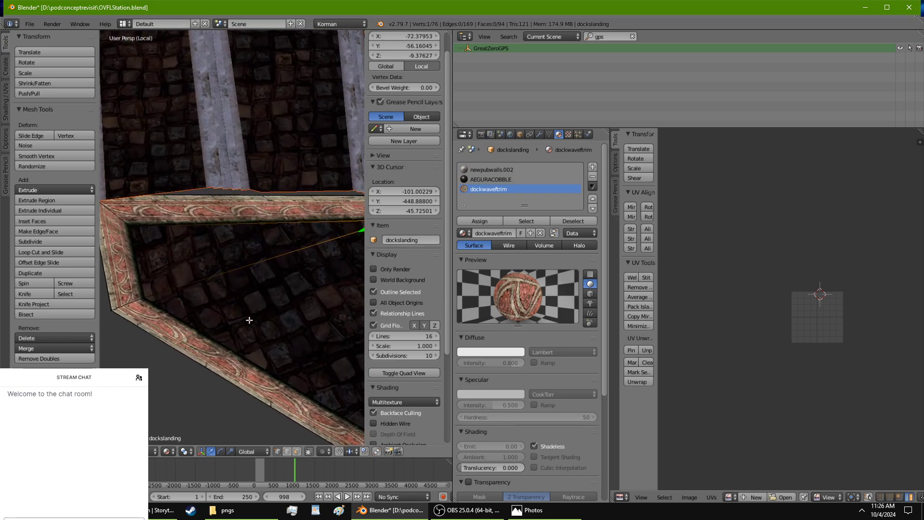
pyautogui.click(266, 217)
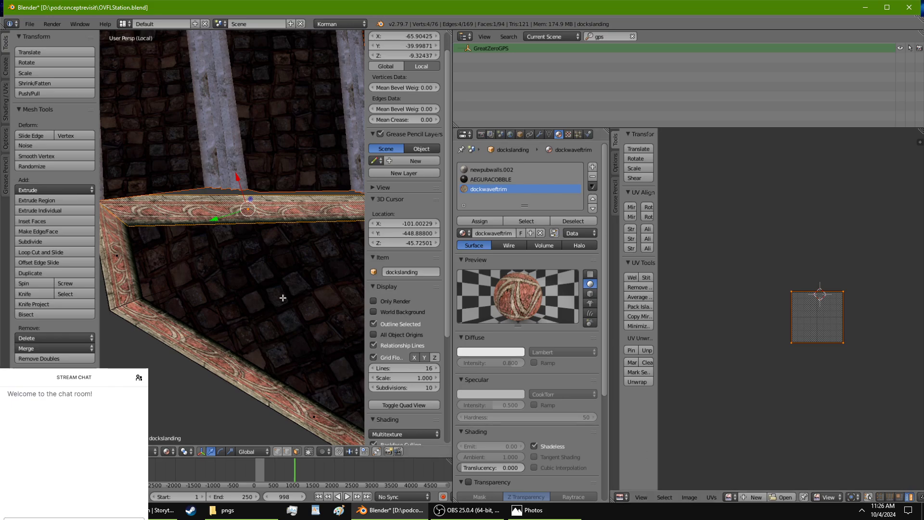
pyautogui.rightClick(138, 282)
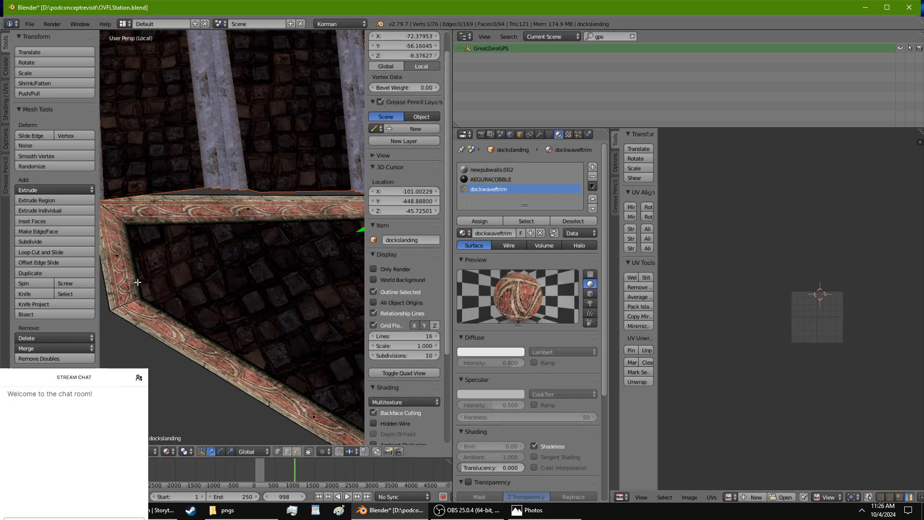
pyautogui.press('a')
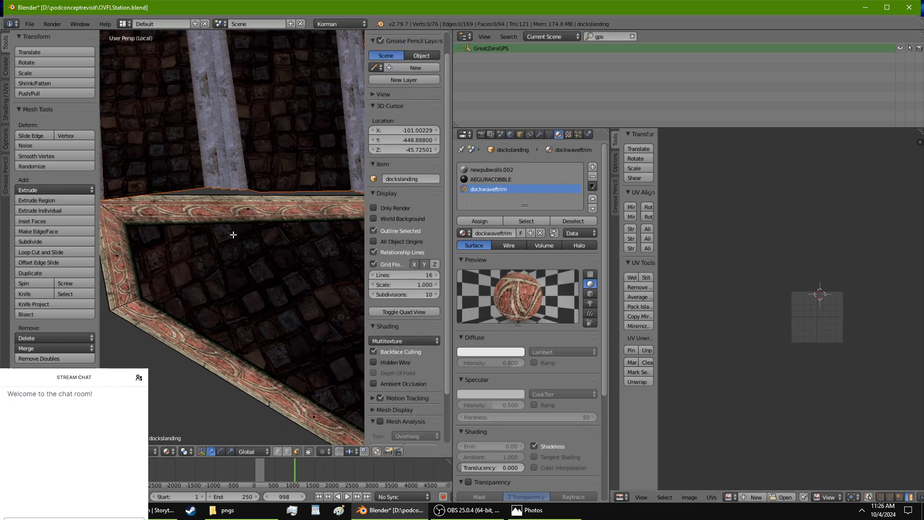
# Select the border faces beside the plank steps, around the landing's angled end and up to the first pier.
pyautogui.rightClick(177, 213)
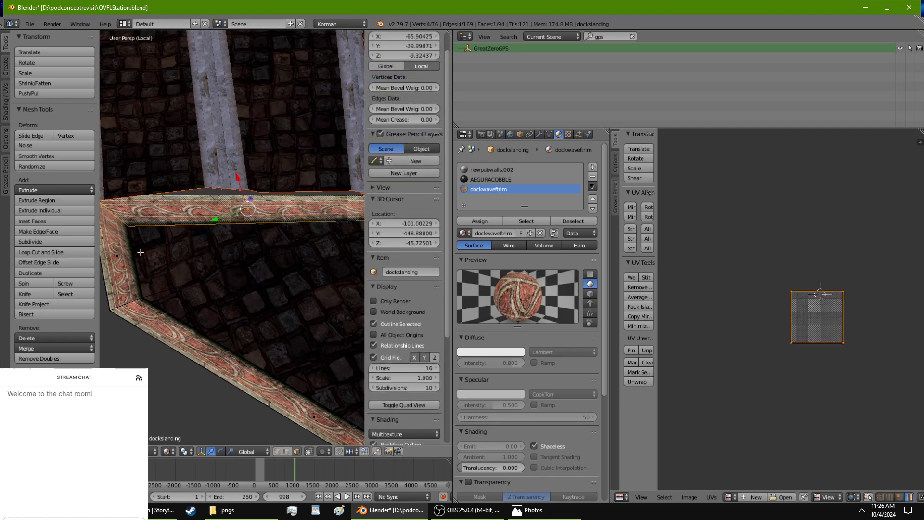
pyautogui.keyDown('shift'); pyautogui.rightClick(122, 262); pyautogui.keyUp('shift')
pyautogui.keyDown('shift'); pyautogui.rightClick(187, 345); pyautogui.keyUp('shift')
pyautogui.scroll(-7, 192, 345)
pyautogui.moveTo(204, 346); pyautogui.dragTo(174, 321, button='middle')
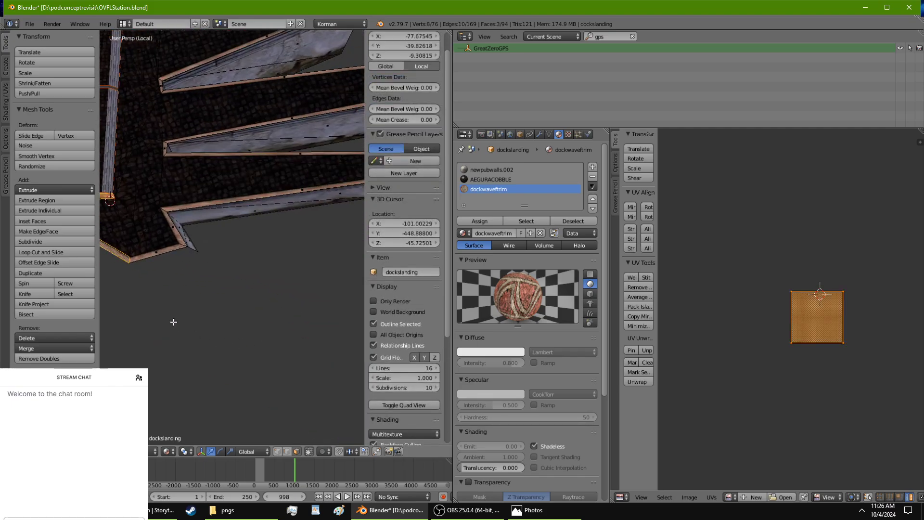
pyautogui.scroll(3, 176, 321)
pyautogui.keyDown('shift'); pyautogui.rightClick(137, 248); pyautogui.keyUp('shift')
pyautogui.keyDown('shift'); pyautogui.rightClick(132, 256); pyautogui.keyUp('shift')
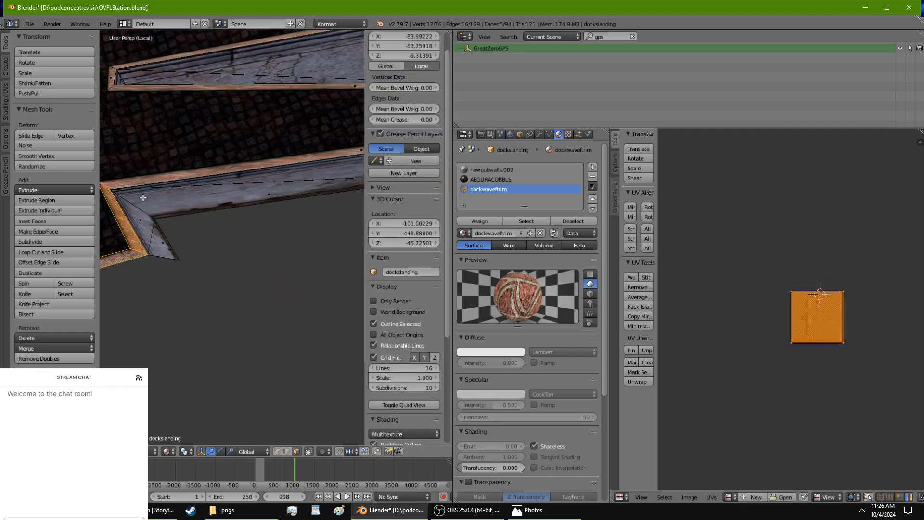
# Add the first pier's side and tip border faces and those around the adjoining gap to the selection.
pyautogui.keyDown('shift'); pyautogui.rightClick(156, 179); pyautogui.keyUp('shift')
pyautogui.keyDown('shift'); pyautogui.moveTo(157, 176); pyautogui.dragTo(111, 332, button='middle'); pyautogui.keyUp('shift')
pyautogui.keyDown('shift'); pyautogui.rightClick(335, 265); pyautogui.keyUp('shift')
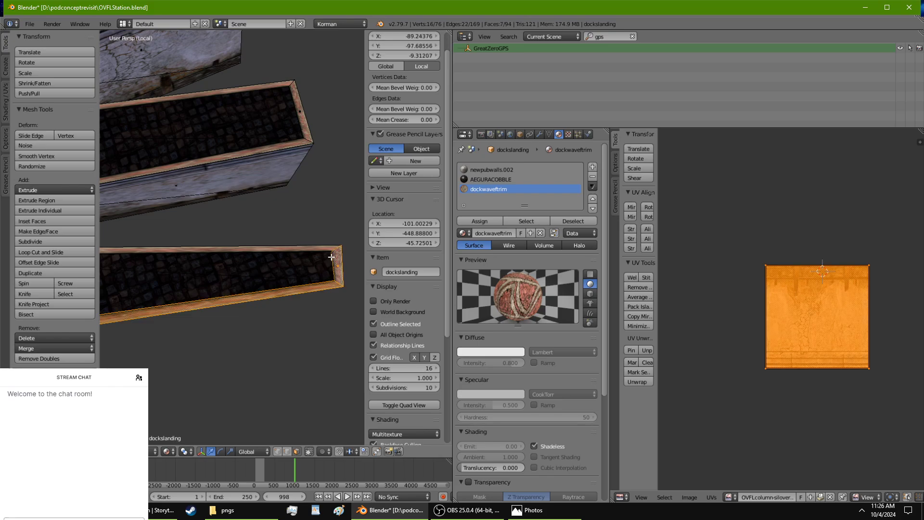
pyautogui.keyDown('shift'); pyautogui.rightClick(193, 249); pyautogui.keyUp('shift')
pyautogui.scroll(3, 166, 297)
pyautogui.scroll(-4, 166, 297)
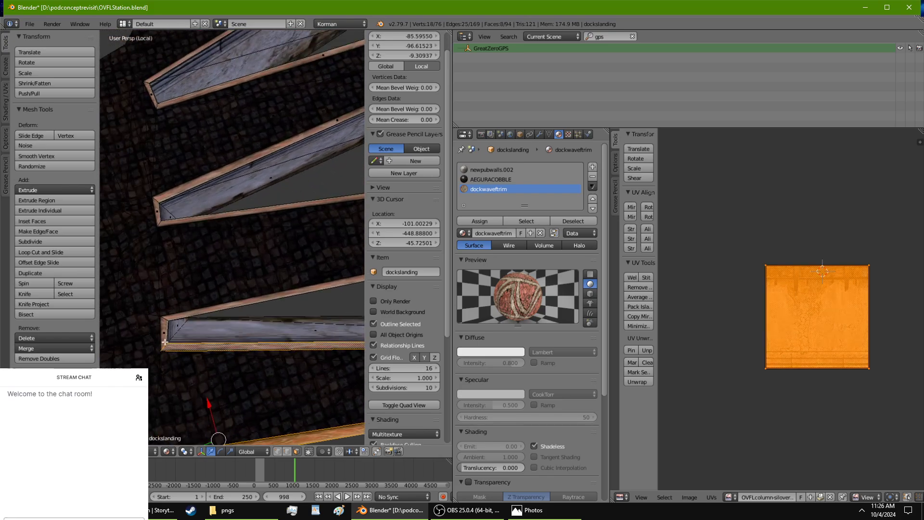
pyautogui.keyDown('shift'); pyautogui.rightClick(189, 304); pyautogui.keyUp('shift')
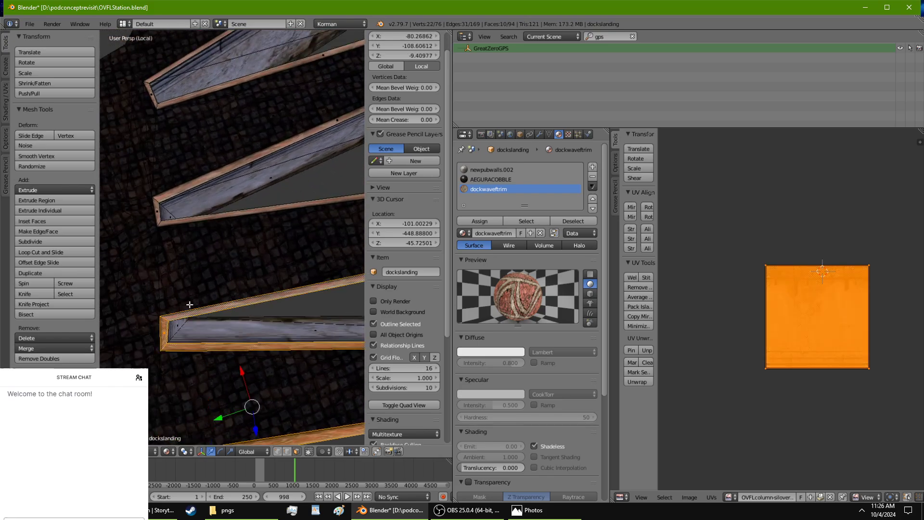
# Add the remaining border faces of the second pier and the sides and tip of the third pier to the selection.
pyautogui.keyDown('shift'); pyautogui.rightClick(189, 210); pyautogui.keyUp('shift')
pyautogui.moveTo(189, 211); pyautogui.dragTo(291, 297, button='middle')
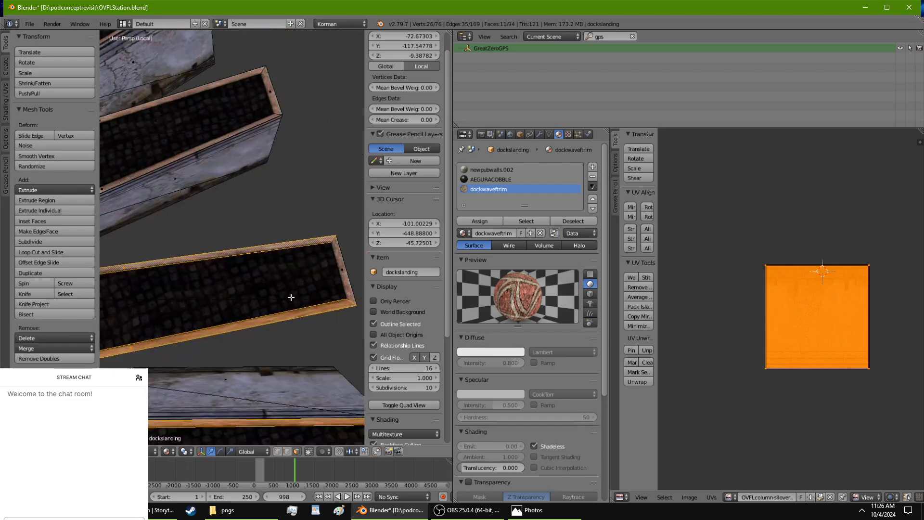
pyautogui.keyDown('shift'); pyautogui.rightClick(345, 269); pyautogui.keyUp('shift')
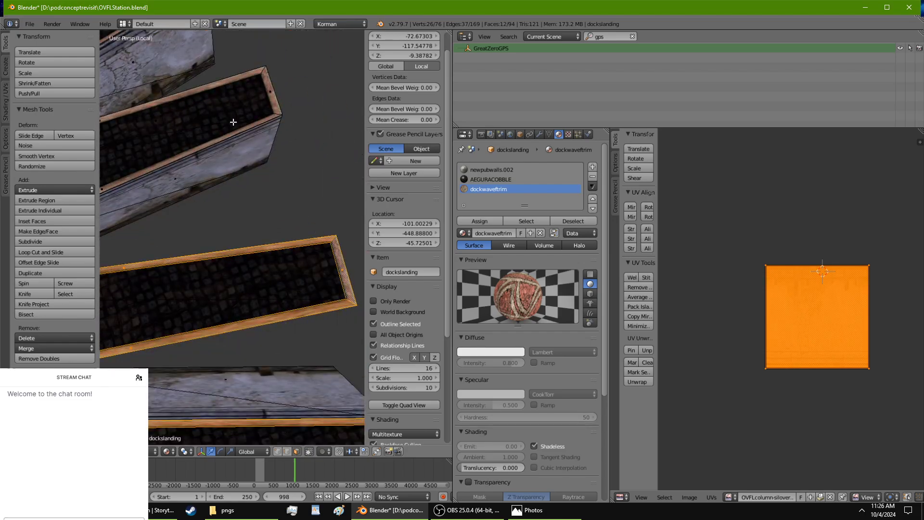
pyautogui.keyDown('shift'); pyautogui.rightClick(258, 115); pyautogui.keyUp('shift')
pyautogui.keyDown('shift'); pyautogui.rightClick(270, 93); pyautogui.keyUp('shift')
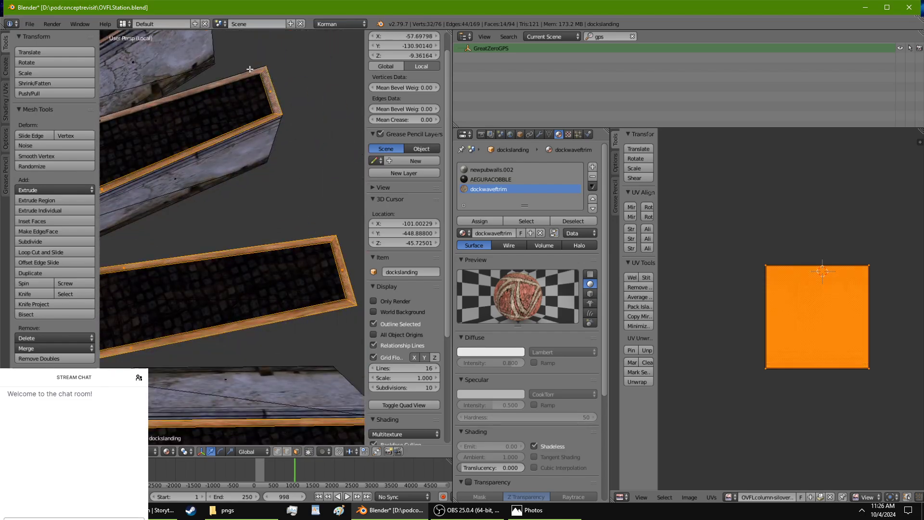
pyautogui.keyDown('shift'); pyautogui.rightClick(250, 70); pyautogui.keyUp('shift')
# Add the border faces at the remaining gaps' inner ends and around the fourth pier to the selection.
pyautogui.moveTo(246, 105); pyautogui.dragTo(230, 258, button='middle')
pyautogui.keyDown('shift'); pyautogui.rightClick(240, 267); pyautogui.keyUp('shift')
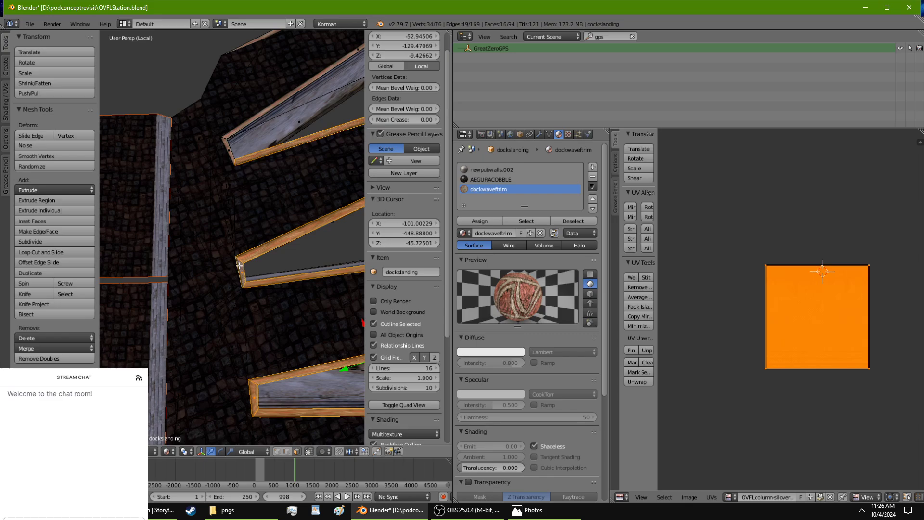
pyautogui.scroll(4, 241, 239)
pyautogui.keyDown('shift'); pyautogui.rightClick(238, 243); pyautogui.keyUp('shift')
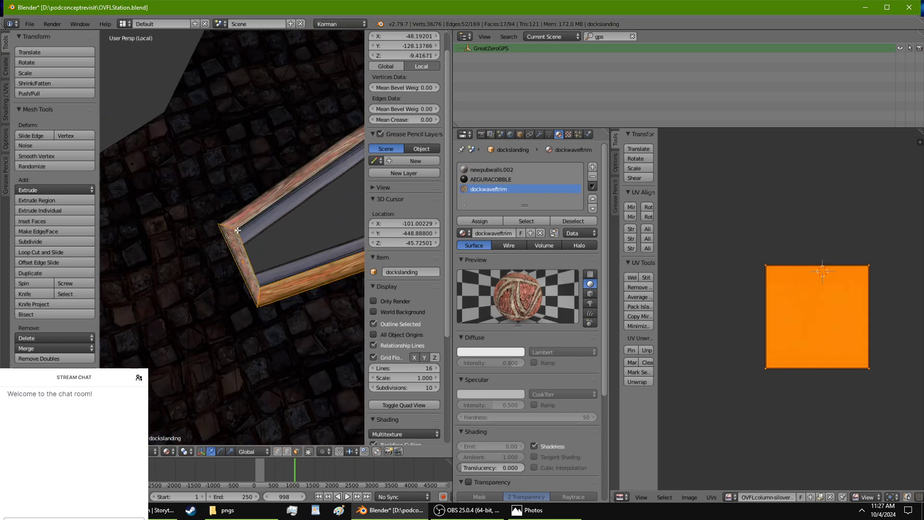
pyautogui.keyDown('shift'); pyautogui.rightClick(240, 224); pyautogui.keyUp('shift')
pyautogui.moveTo(239, 224); pyautogui.dragTo(251, 169, button='middle')
pyautogui.keyDown('shift'); pyautogui.rightClick(253, 173); pyautogui.keyUp('shift')
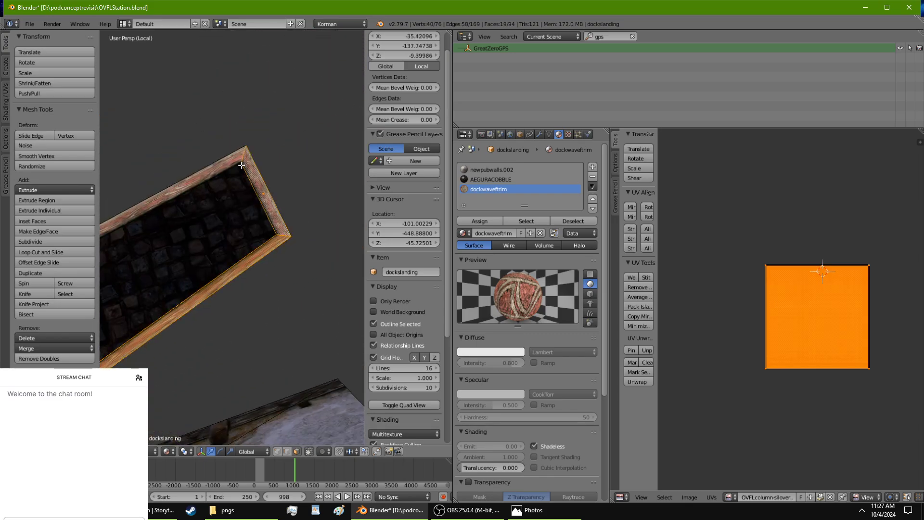
pyautogui.keyDown('shift'); pyautogui.rightClick(241, 161); pyautogui.keyUp('shift')
# Set islmBorderLong.png as the UV editor image for the selected border faces.
pyautogui.click(728, 497)
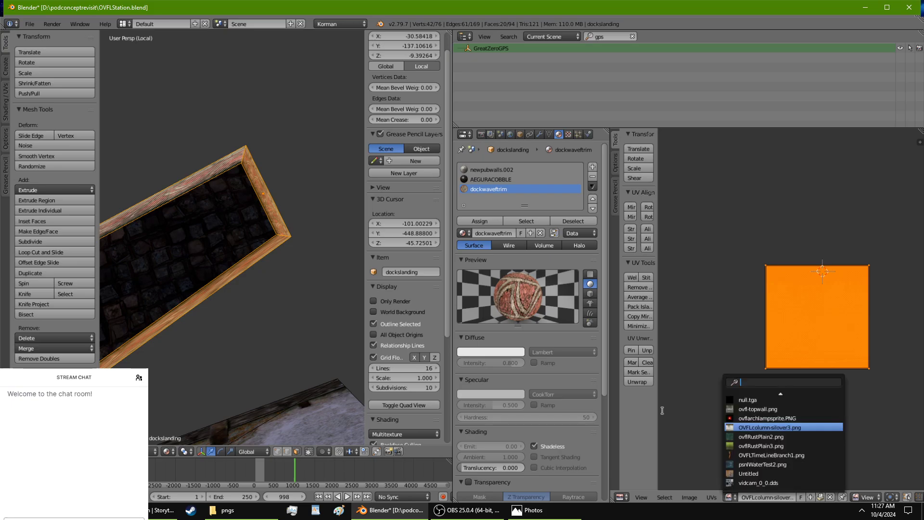
pyautogui.write('islmb')
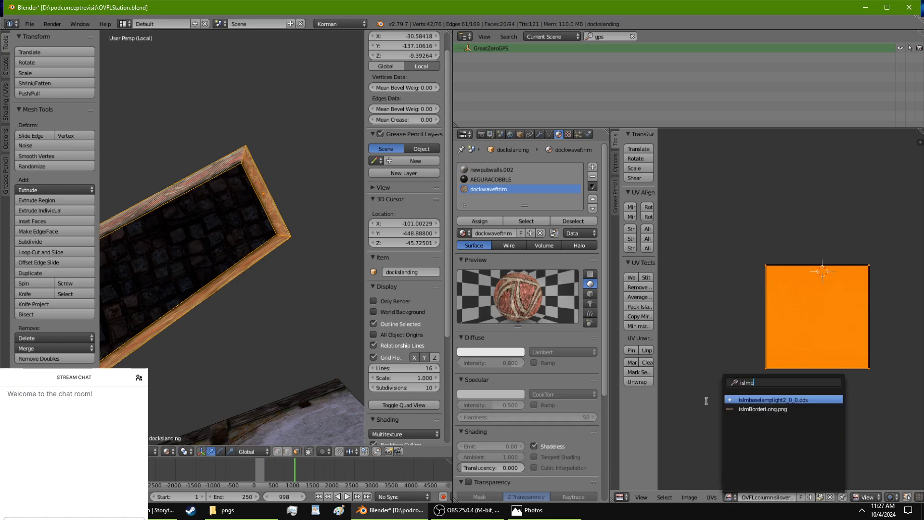
pyautogui.press('Down')
pyautogui.press('Return')
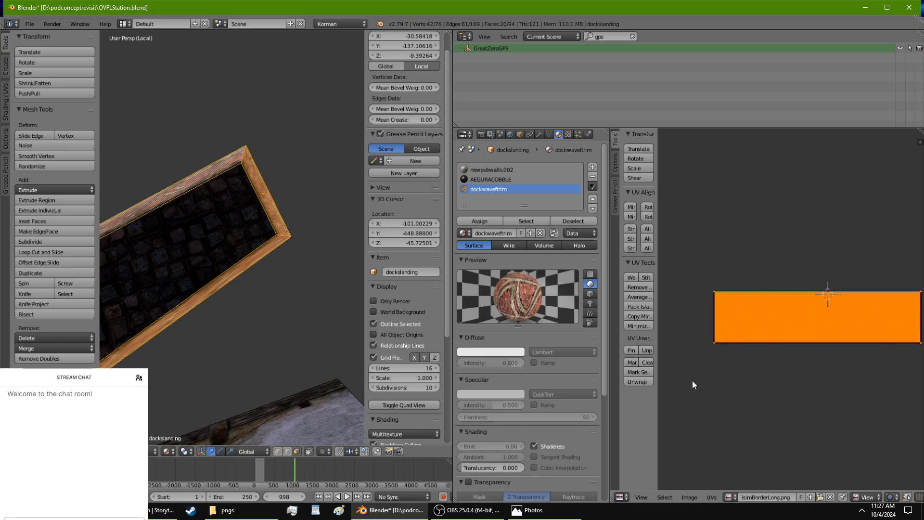
# Select only the long border face beside the plank steps at the landing's angled end.
pyautogui.scroll(-9, 217, 385)
pyautogui.moveTo(216, 375); pyautogui.dragTo(298, 311, button='middle')
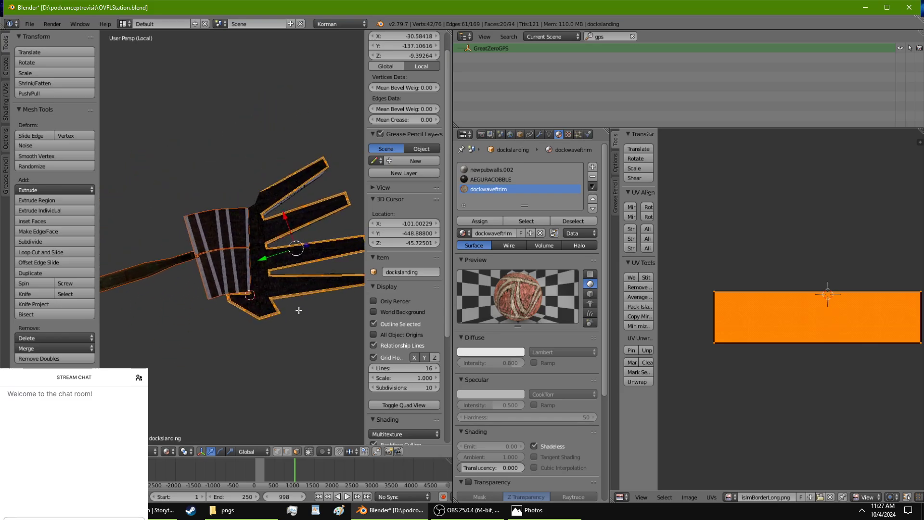
pyautogui.scroll(4, 292, 356)
pyautogui.scroll(6, 292, 355)
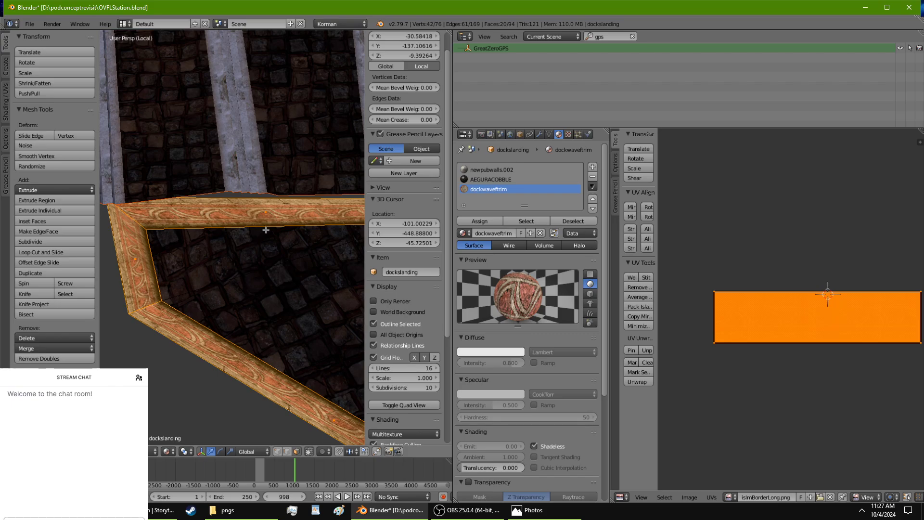
pyautogui.rightClick(252, 218)
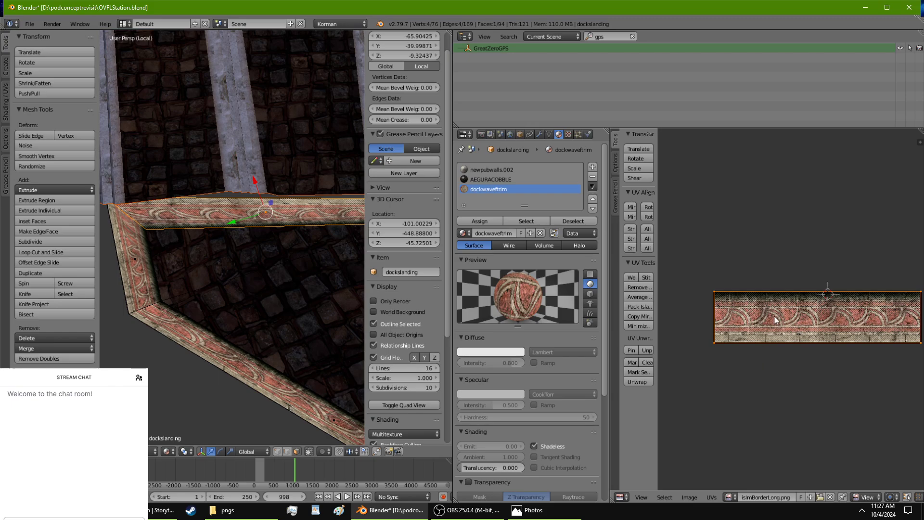
# Try to scale the selected face's UVs down along X.
pyautogui.press('s')
pyautogui.press('x')
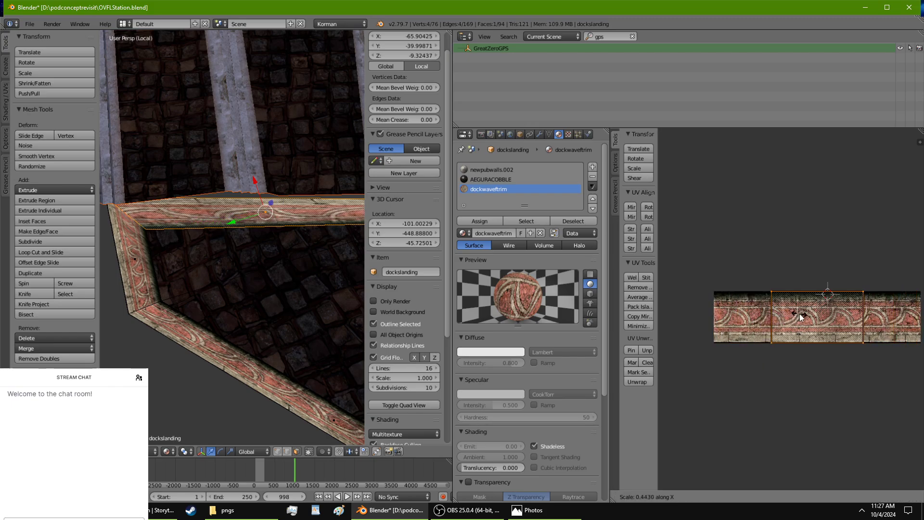
pyautogui.click(229, 320)
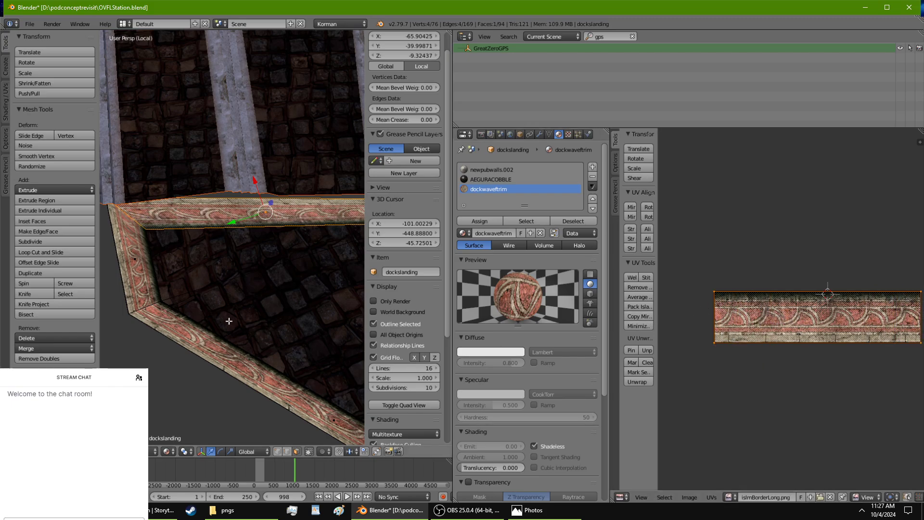
# Widen the UV editor for a closer view of the selected border face's UVs and its mitred corner.
pyautogui.scroll(2, 214, 309)
pyautogui.keyDown('shift'); pyautogui.moveTo(214, 309); pyautogui.dragTo(262, 314, button='middle'); pyautogui.keyUp('shift')
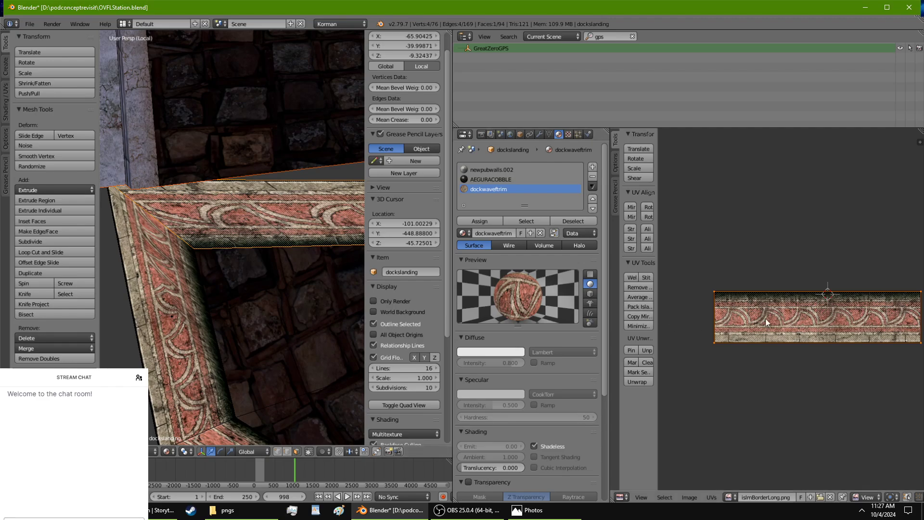
pyautogui.scroll(2, 723, 379)
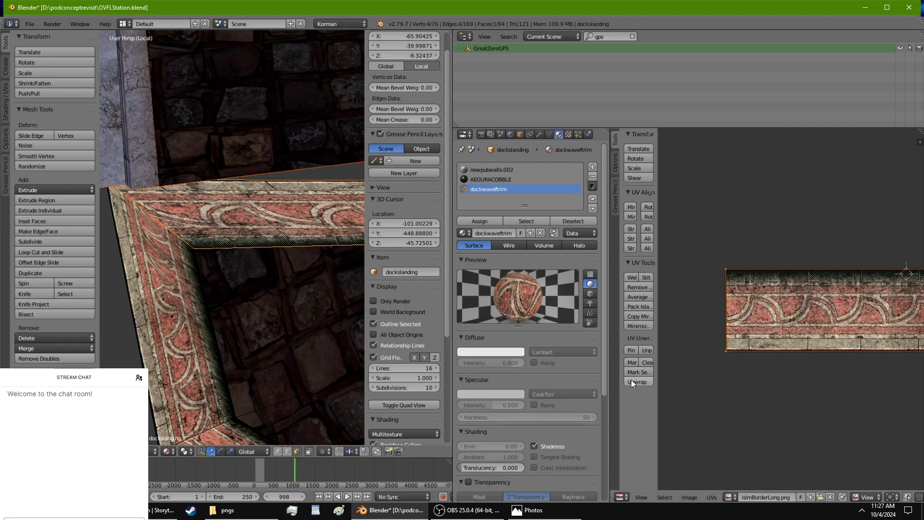
pyautogui.moveTo(608, 381); pyautogui.dragTo(542, 384)
pyautogui.scroll(1, 717, 351)
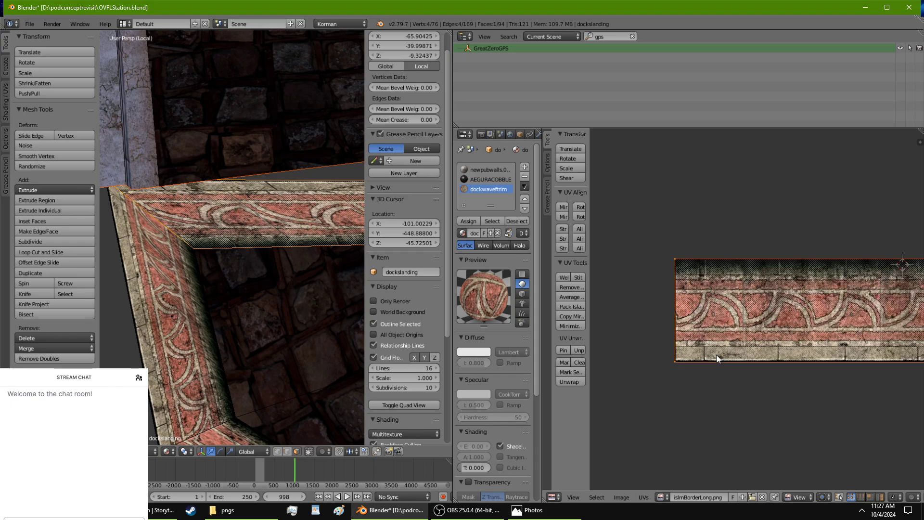
pyautogui.rightClick(683, 357)
pyautogui.press('g')
pyautogui.rightClick(715, 356)
pyautogui.scroll(-7, 333, 329)
pyautogui.keyDown('shift'); pyautogui.moveTo(334, 329); pyautogui.dragTo(257, 334, button='middle'); pyautogui.keyUp('shift')
pyautogui.scroll(7, 258, 334)
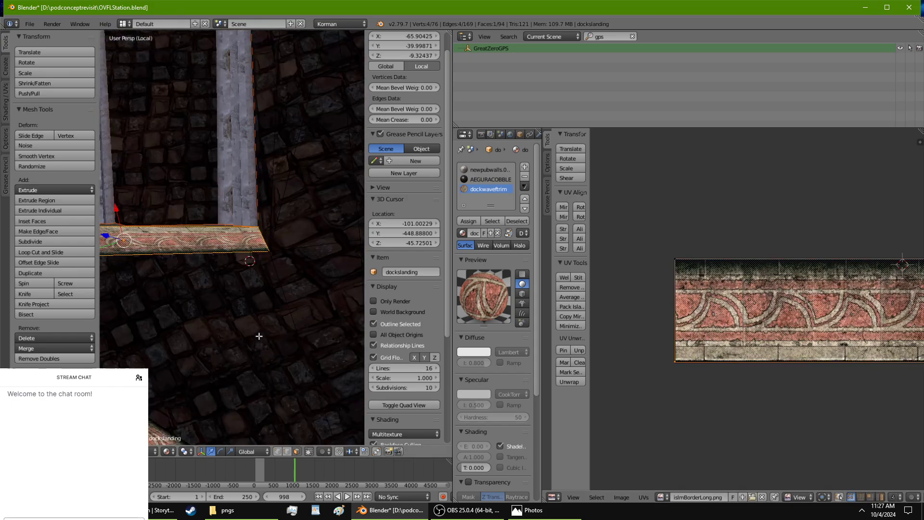
pyautogui.scroll(-4, 656, 316)
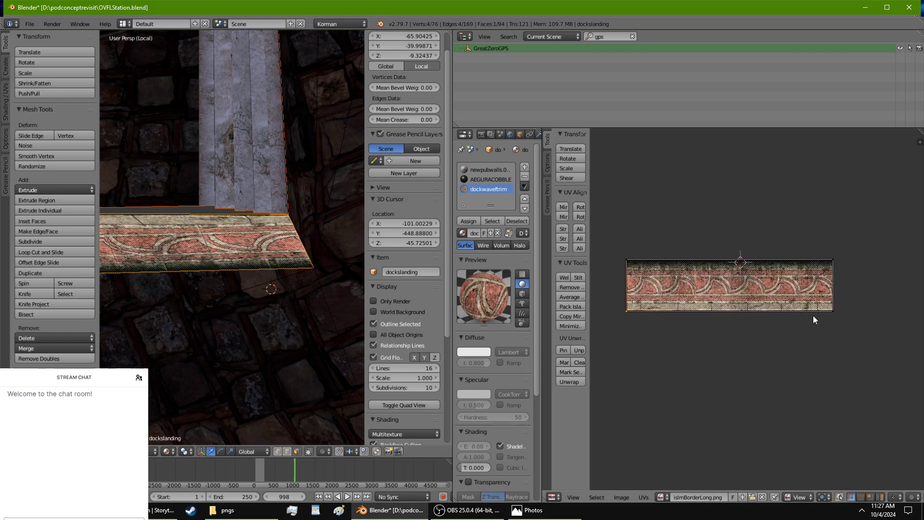
pyautogui.press('g')
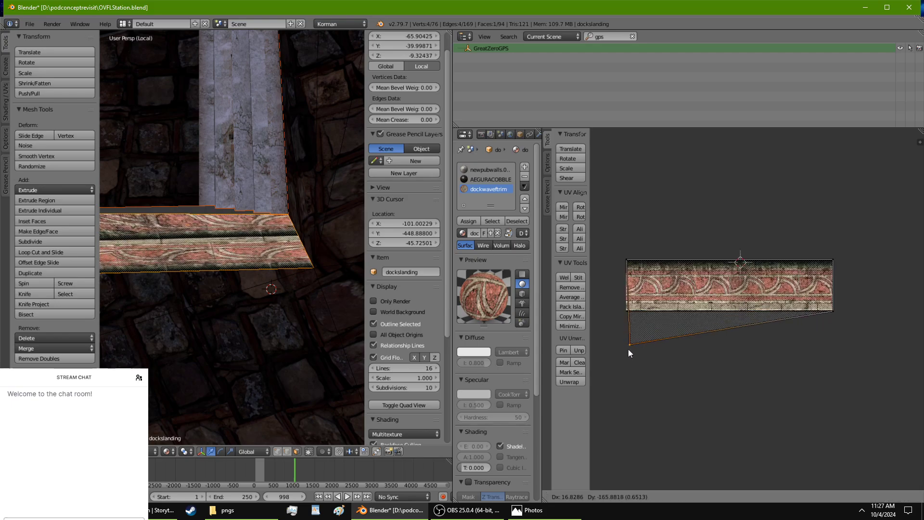
pyautogui.rightClick(628, 348)
pyautogui.press('g')
pyautogui.rightClick(609, 316)
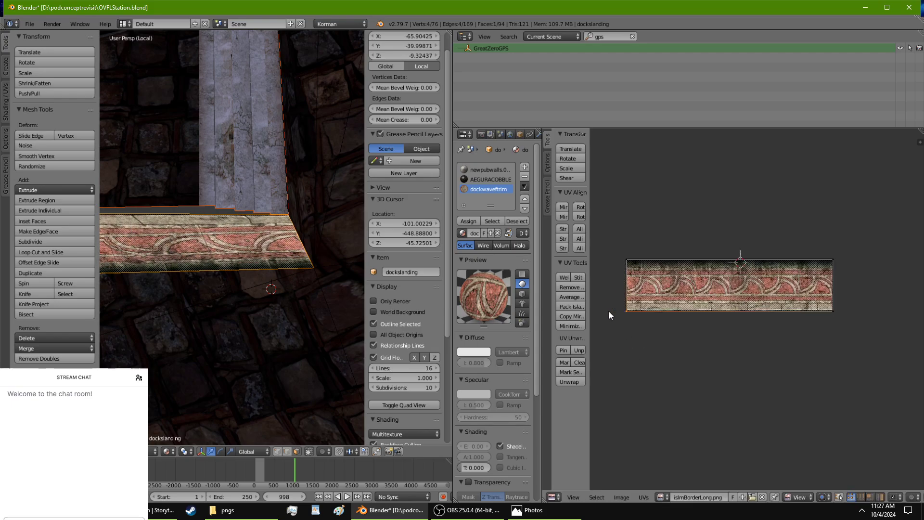
# Mirror the whole UV island of the long border face along both axes.
pyautogui.click(881, 497)
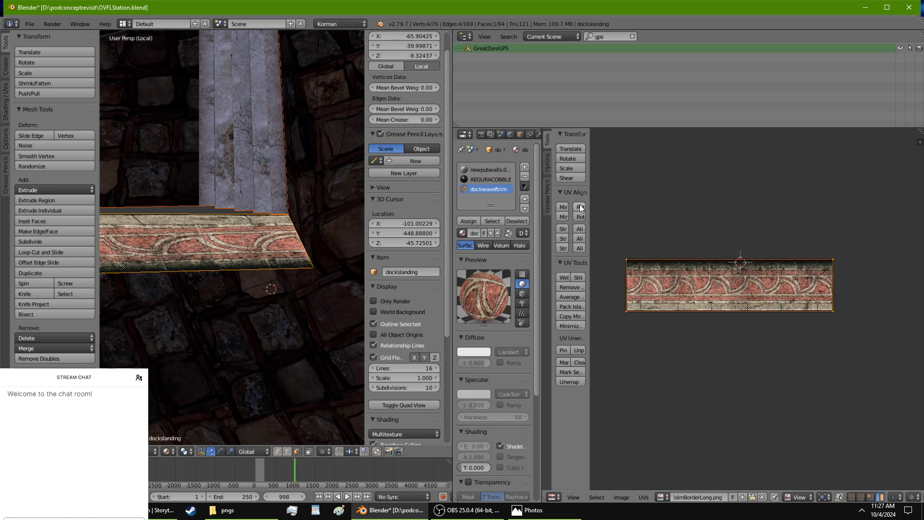
pyautogui.click(561, 208)
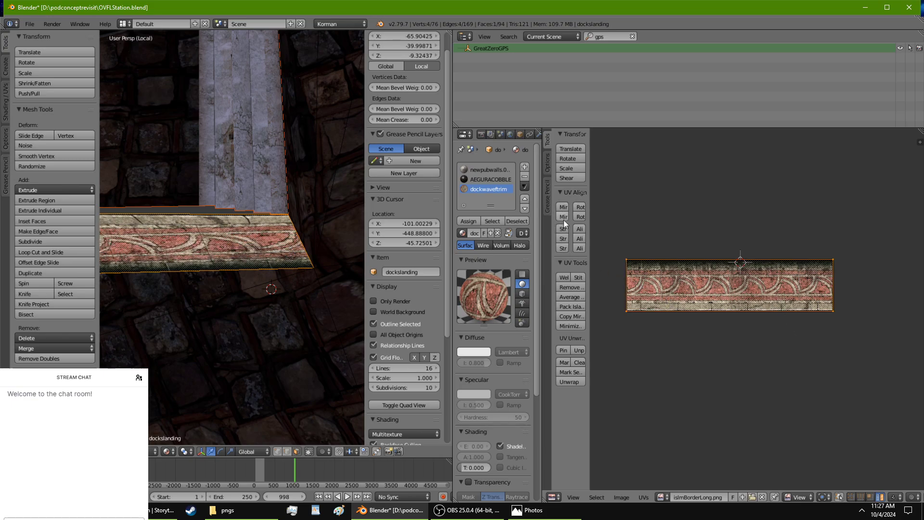
pyautogui.click(563, 218)
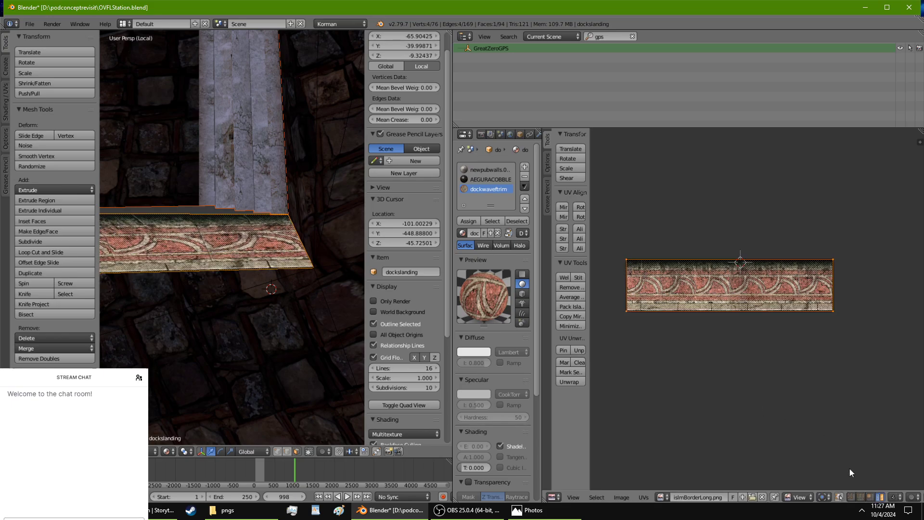
pyautogui.press('g')
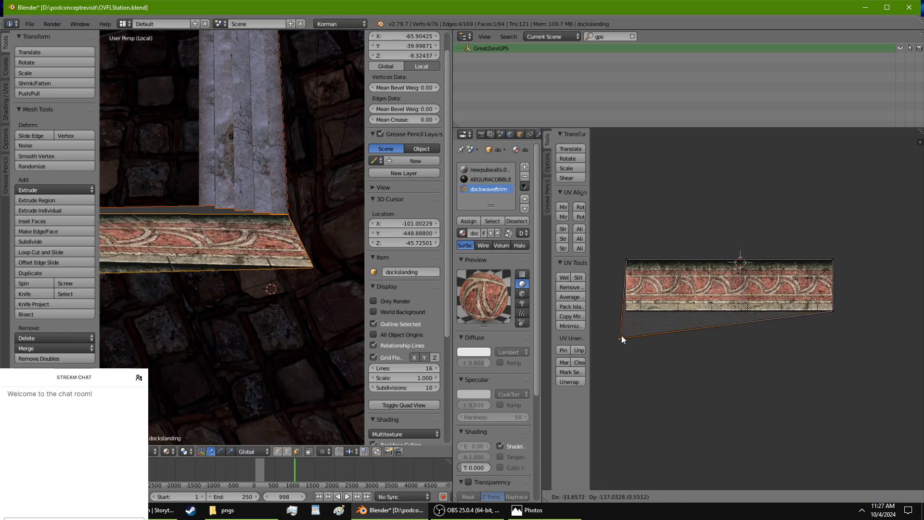
pyautogui.rightClick(622, 336)
pyautogui.moveTo(350, 346); pyautogui.dragTo(295, 330, button='middle')
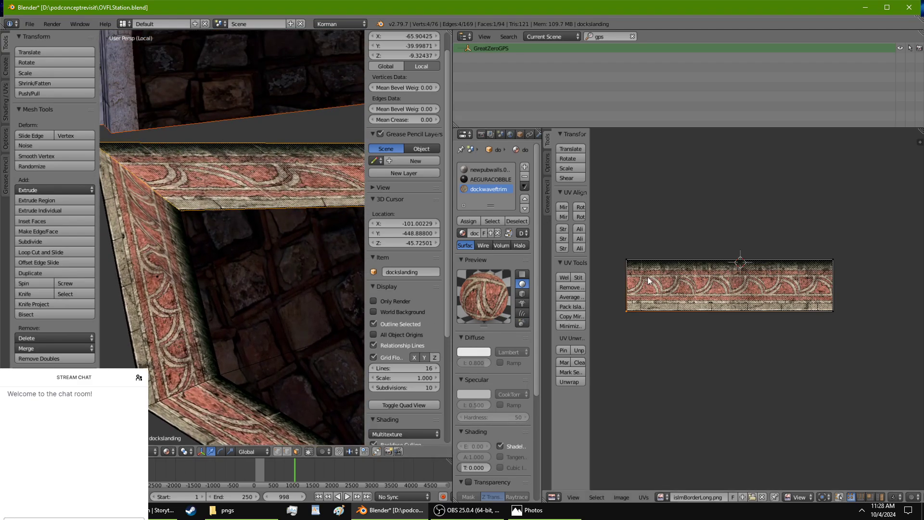
# Move the upper-left UV corner of the long border face outward along X to slant that end to match the mitre.
pyautogui.press('g')
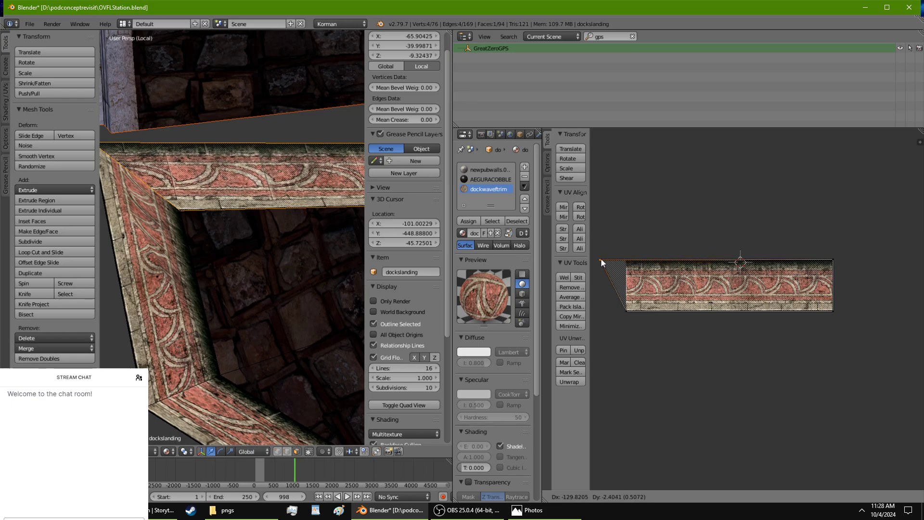
pyautogui.click(601, 258)
pyautogui.moveTo(264, 288); pyautogui.dragTo(188, 308, button='middle')
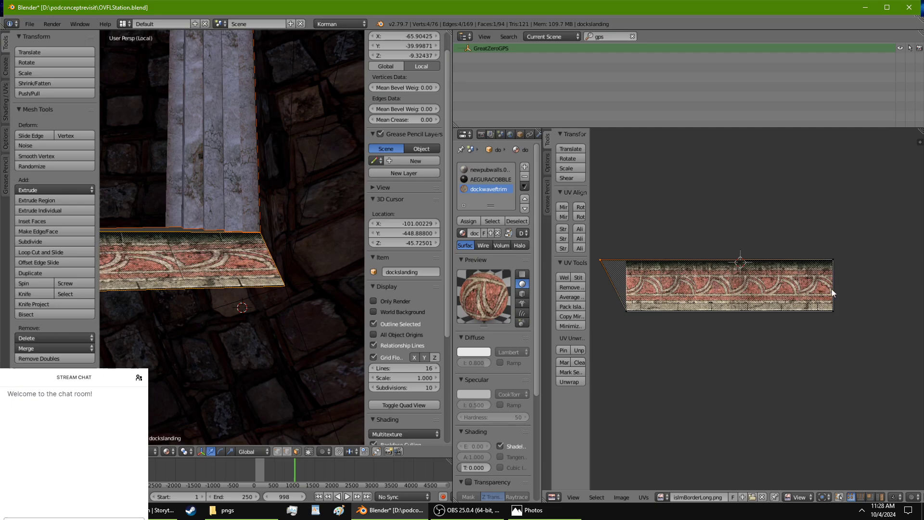
pyautogui.rightClick(834, 310)
pyautogui.press('g')
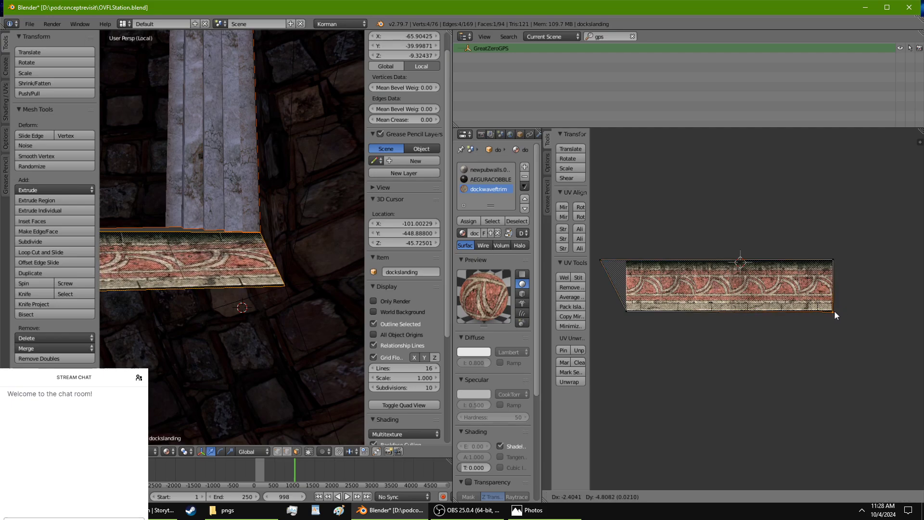
pyautogui.click(833, 309)
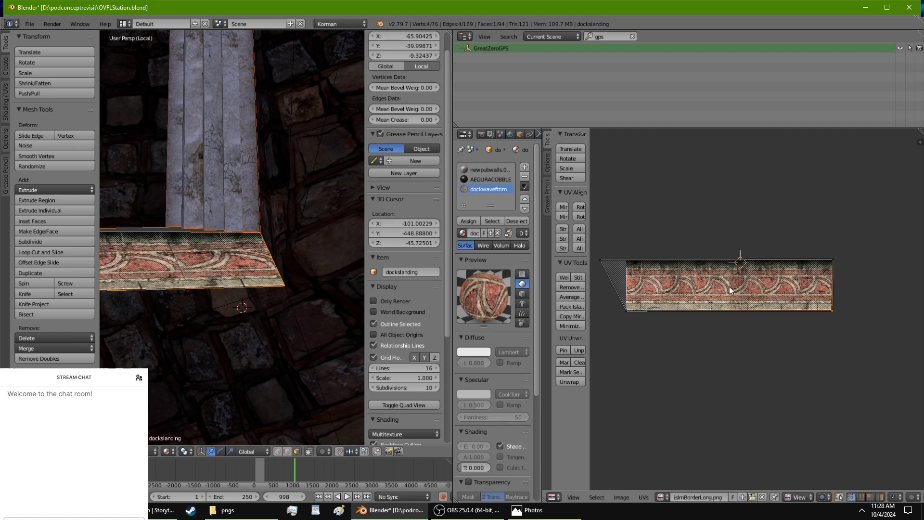
# Scale all UVs of the long border face up along X so the wave pattern repeats at less stretched proportions.
pyautogui.moveTo(246, 250); pyautogui.dragTo(306, 248, button='middle')
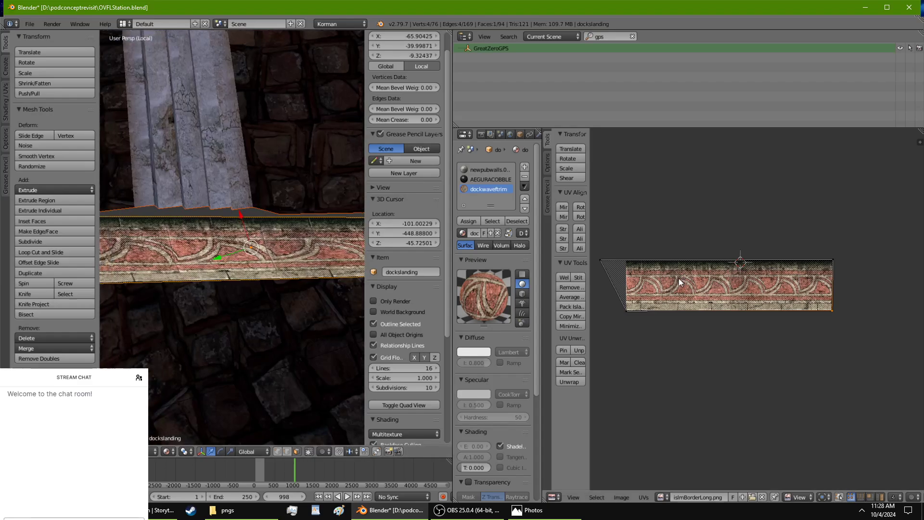
pyautogui.press('a')
pyautogui.press('s')
pyautogui.press('x')
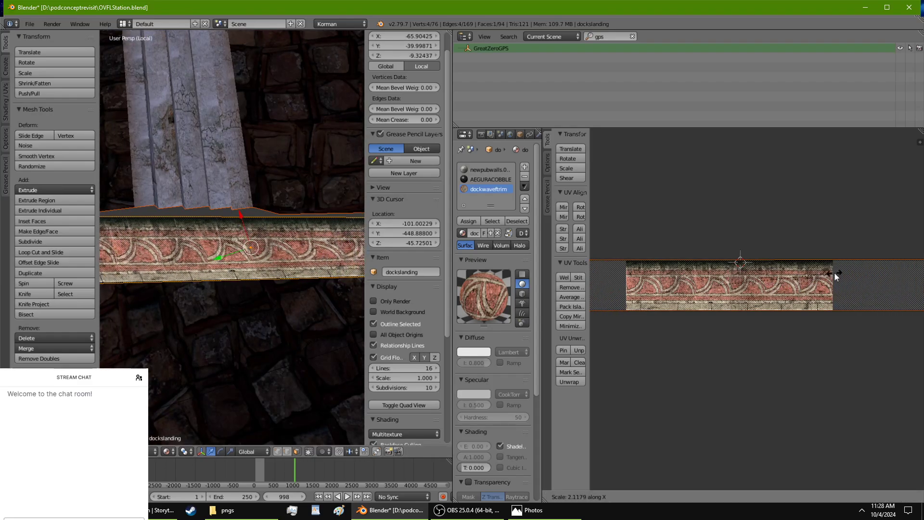
pyautogui.click(886, 264)
pyautogui.moveTo(270, 269); pyautogui.dragTo(210, 335, button='middle')
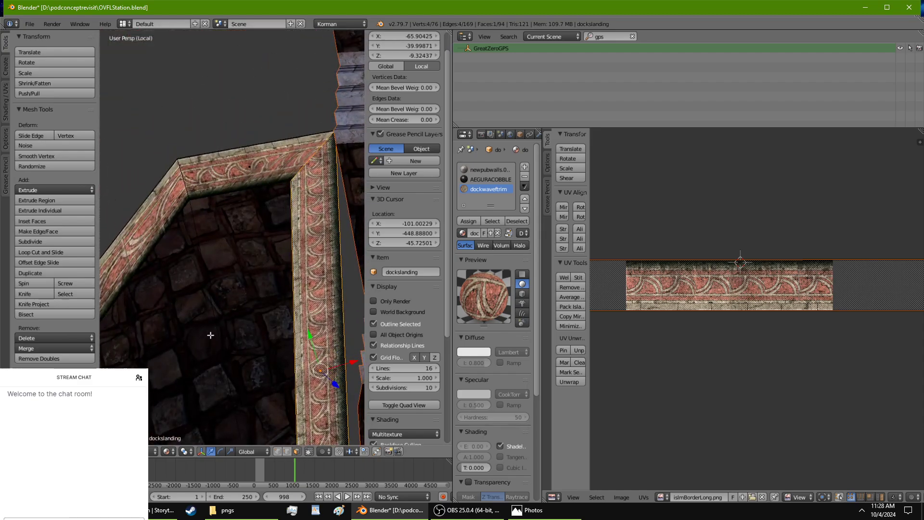
# Select the short border face adjoining the long face as well, and mirror the short face's UV island along both axes.
pyautogui.rightClick(267, 172)
pyautogui.keyDown('shift'); pyautogui.rightClick(314, 231); pyautogui.keyUp('shift')
pyautogui.moveTo(289, 210); pyautogui.dragTo(286, 257, button='middle')
pyautogui.scroll(5, 286, 257)
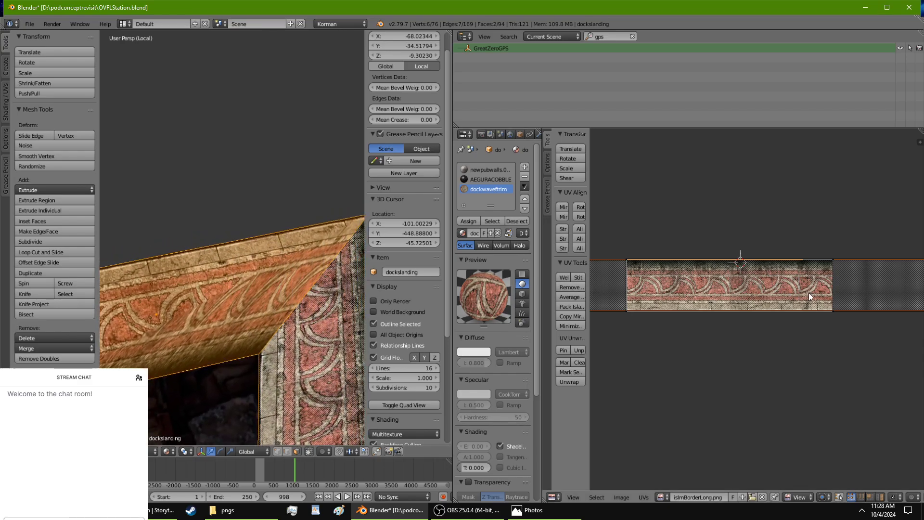
pyautogui.click(880, 496)
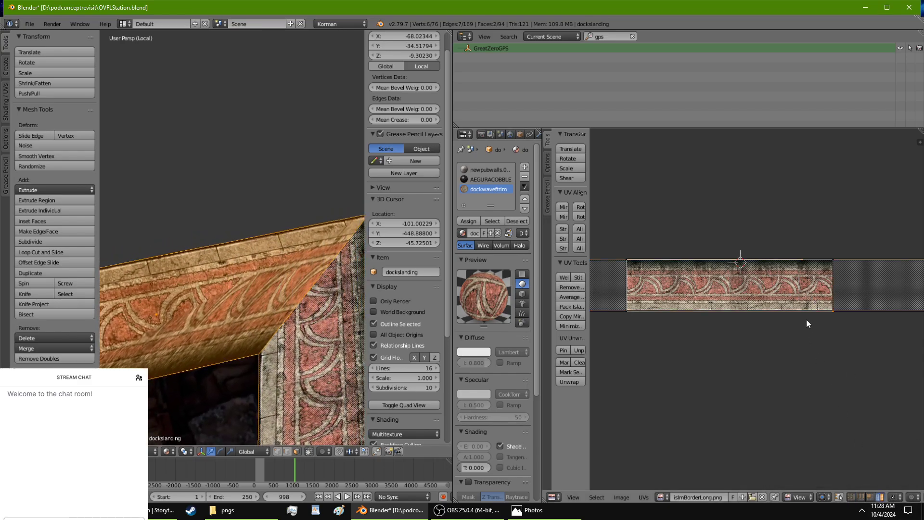
pyautogui.rightClick(800, 285)
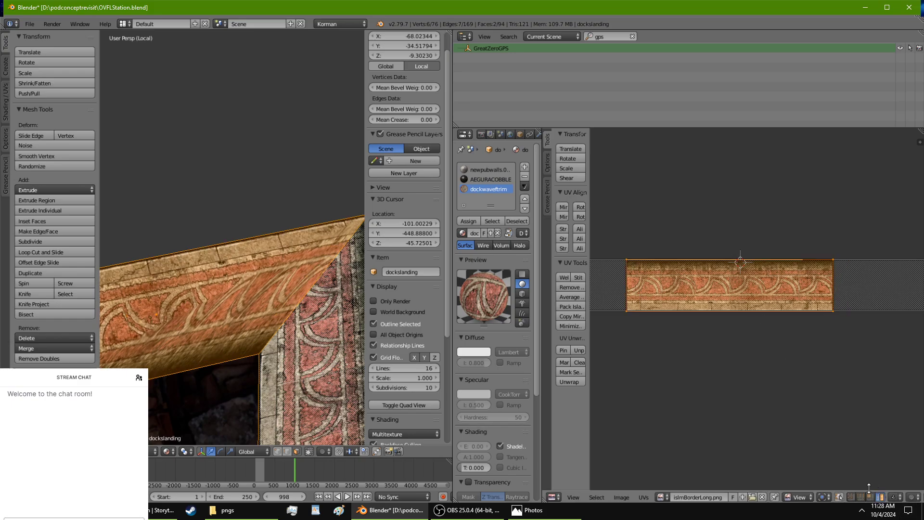
pyautogui.click(563, 217)
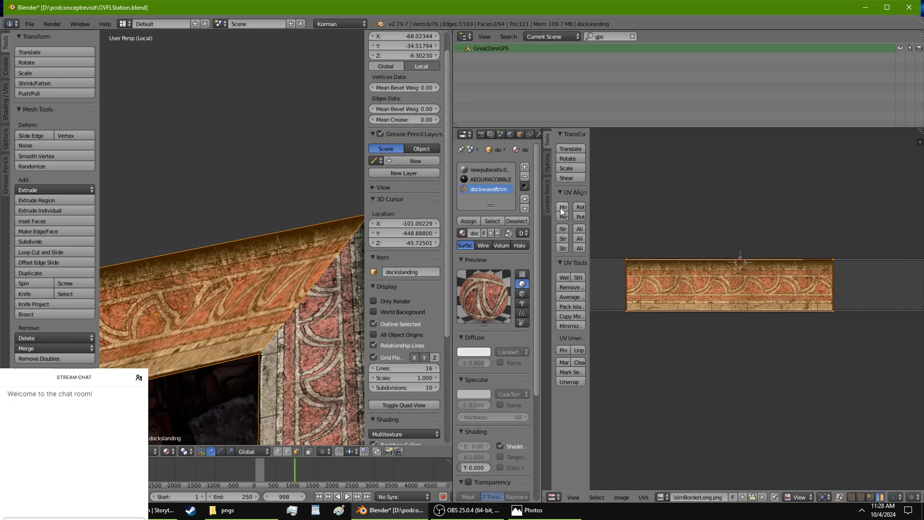
pyautogui.click(561, 207)
# Move the short border face's UV island over to the slanted end of the long face's UVs.
pyautogui.scroll(1, 687, 280)
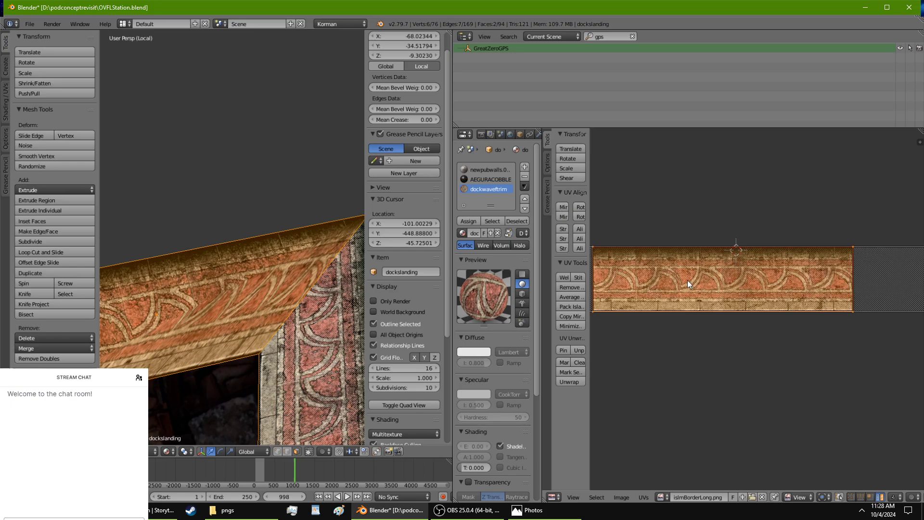
pyautogui.scroll(1, 687, 280)
pyautogui.moveTo(825, 271); pyautogui.dragTo(787, 337, button='middle')
pyautogui.scroll(-4, 705, 340)
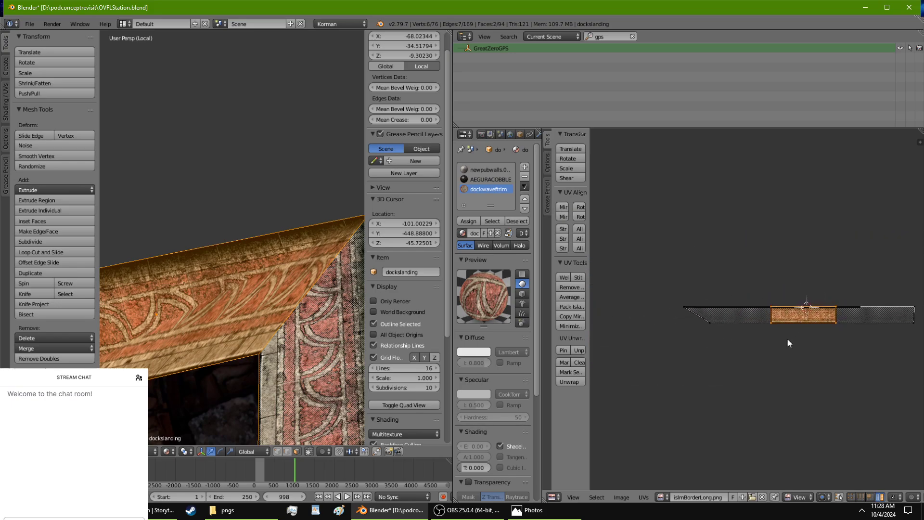
pyautogui.scroll(1, 788, 342)
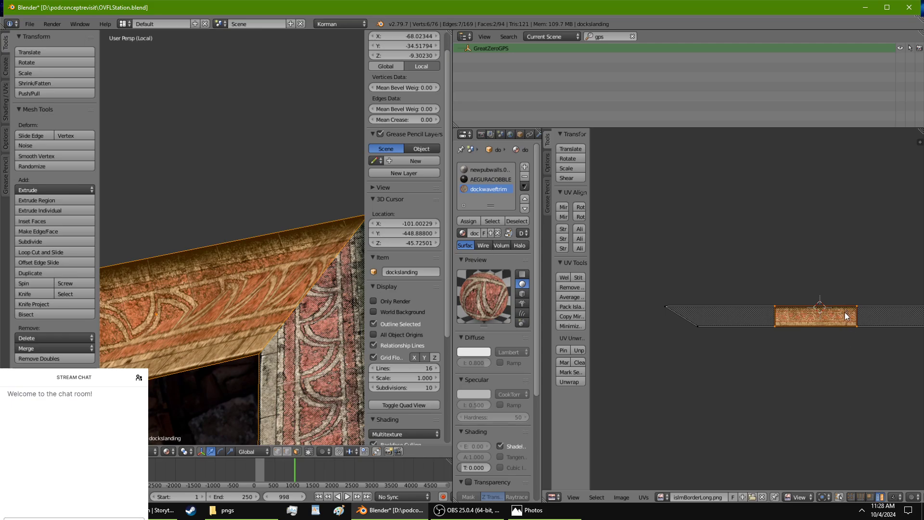
pyautogui.press('g')
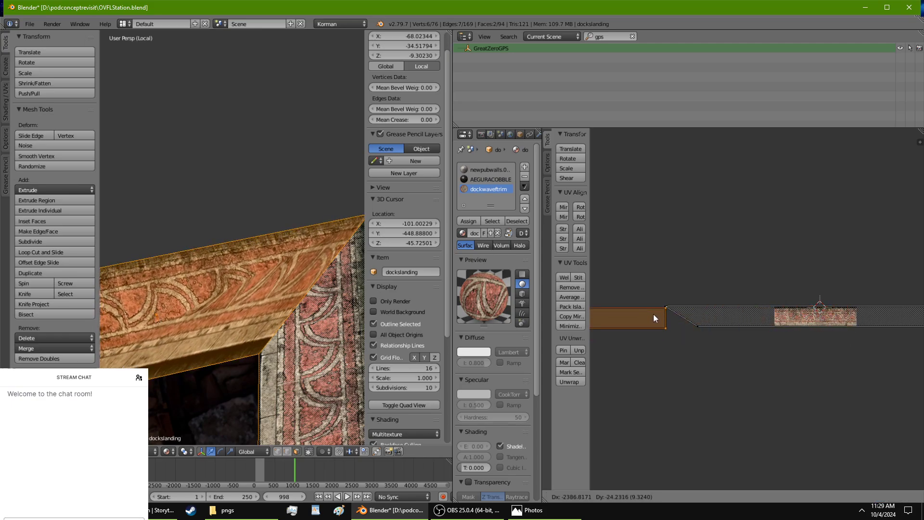
pyautogui.click(653, 312)
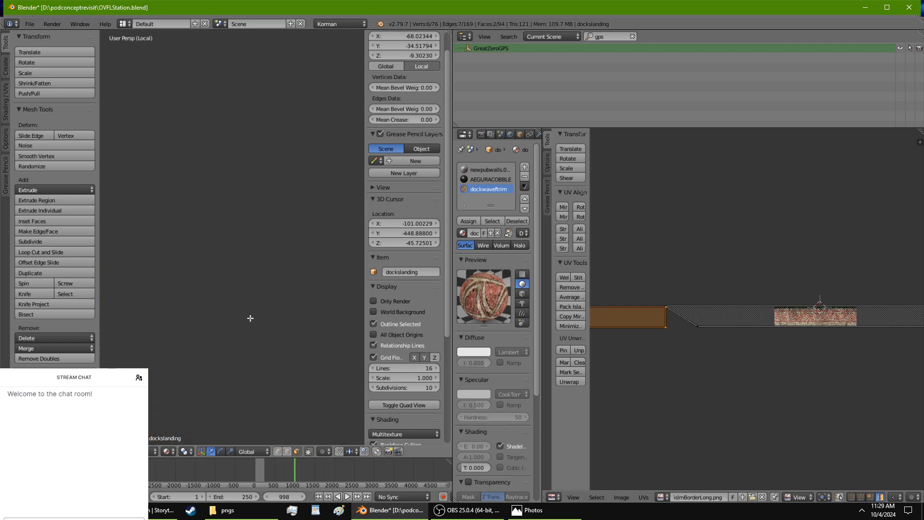
# Fine-position the short face's UV island so its upper-right corner meets the tip of the long face's slanted end.
pyautogui.moveTo(250, 318)
pyautogui.mouseDown(button='middle')
pyautogui.moveTo(241, 313)
pyautogui.moveTo(250, 308)
pyautogui.mouseUp(button='middle')
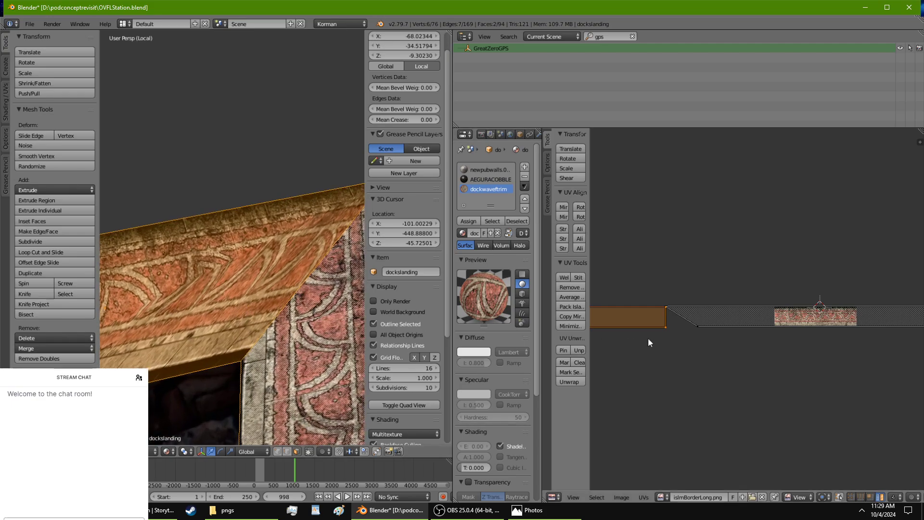
pyautogui.scroll(6, 654, 344)
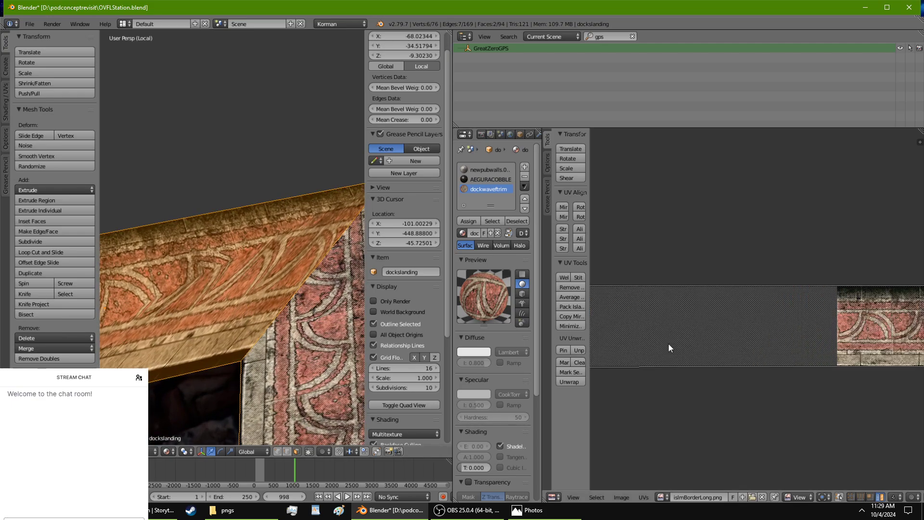
pyautogui.scroll(-4, 668, 343)
pyautogui.press('g')
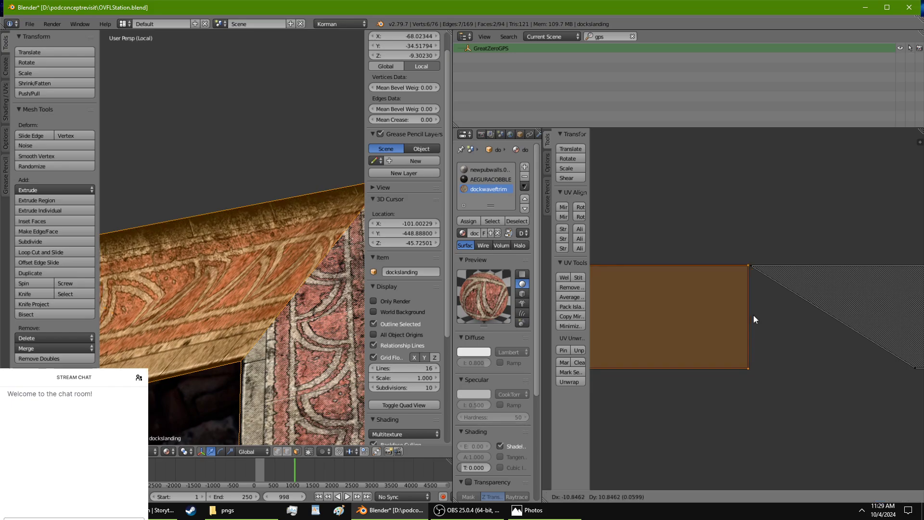
pyautogui.click(757, 317)
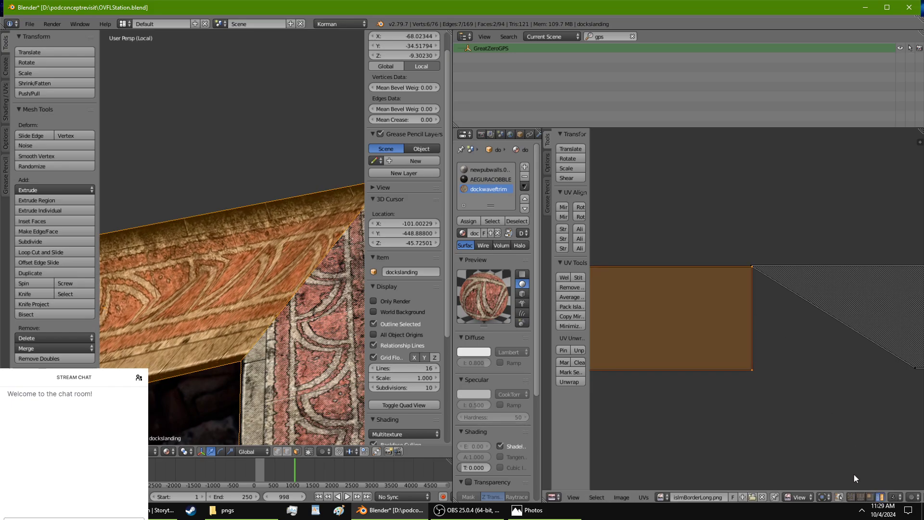
# Select only the lower edge of the short face's UVs and shift it slightly down and towards the long face's UVs.
pyautogui.click(851, 497)
pyautogui.keyDown('alt'); pyautogui.click(738, 369); pyautogui.keyUp('alt')
pyautogui.press('g')
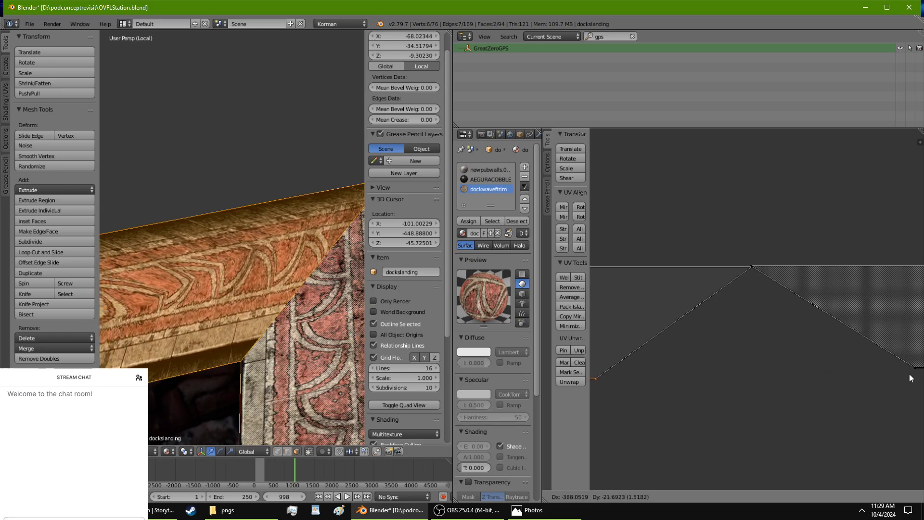
pyautogui.press('Escape')
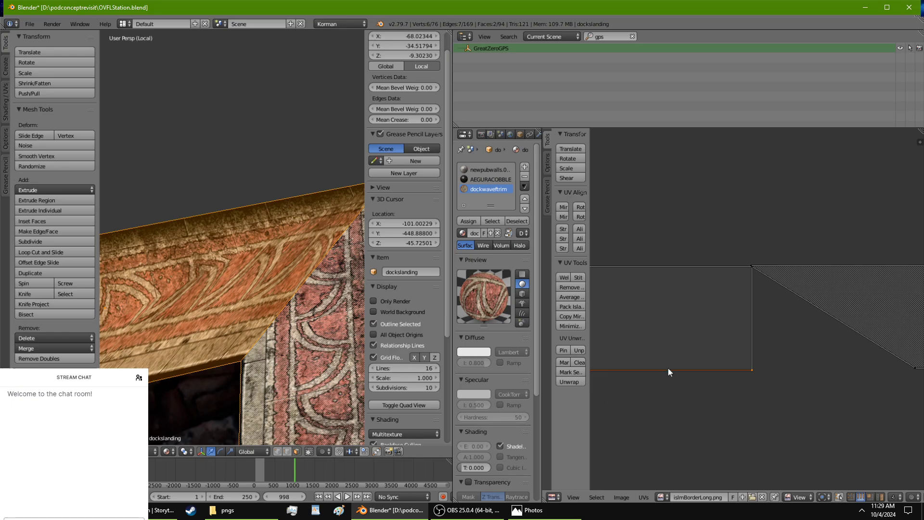
pyautogui.press('g')
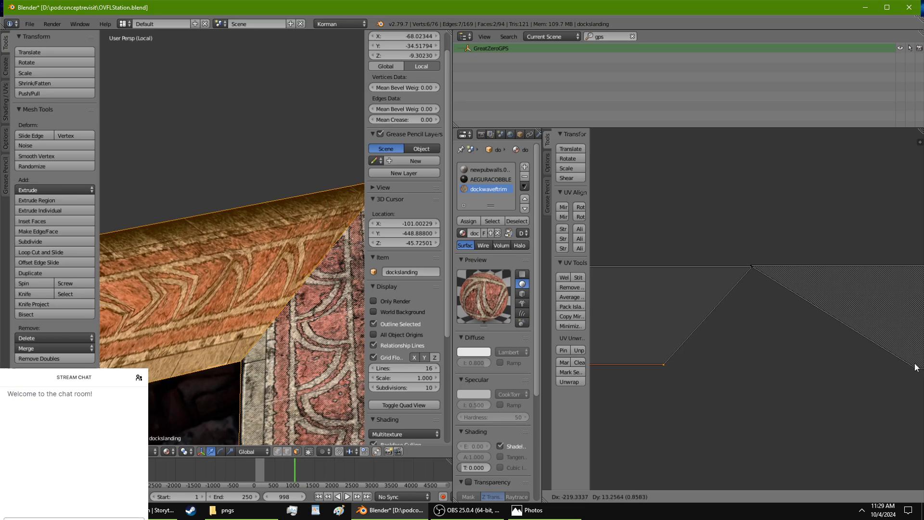
pyautogui.click(677, 376)
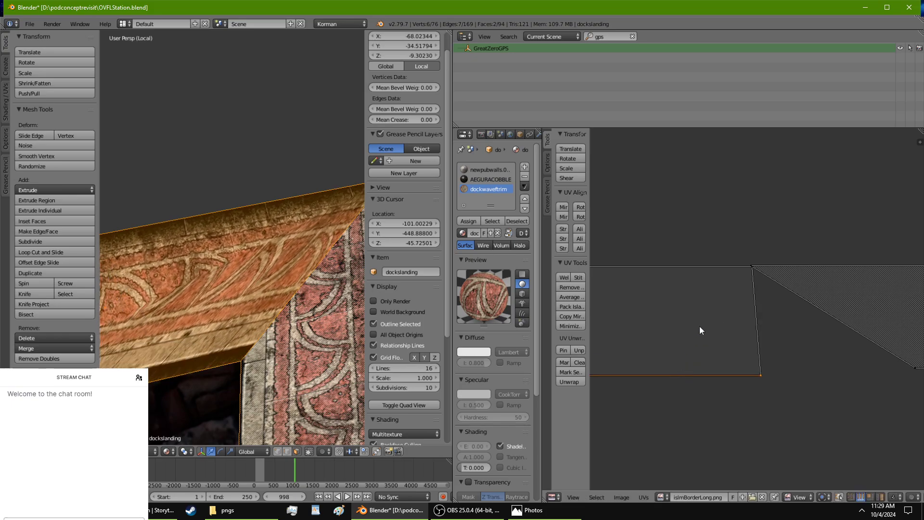
pyautogui.scroll(1, 724, 259)
pyautogui.scroll(4, 282, 286)
pyautogui.scroll(-4, 282, 287)
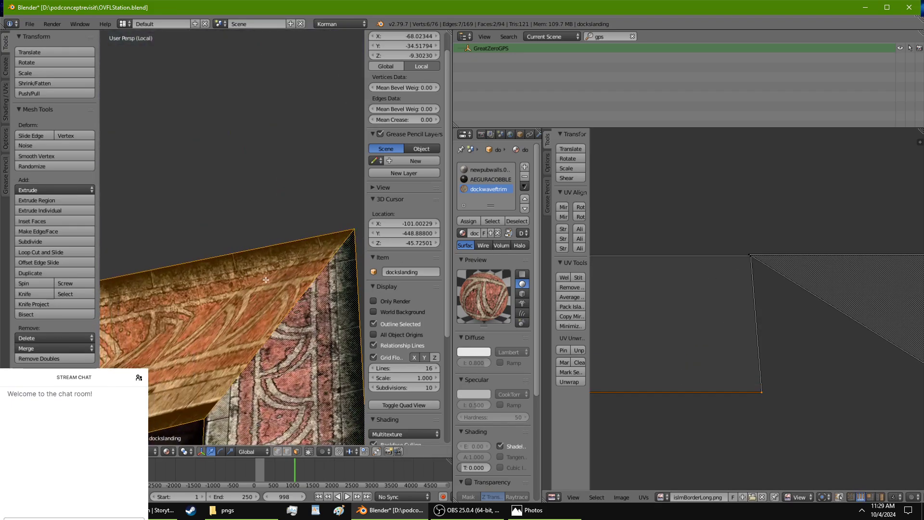
pyautogui.scroll(1, 282, 286)
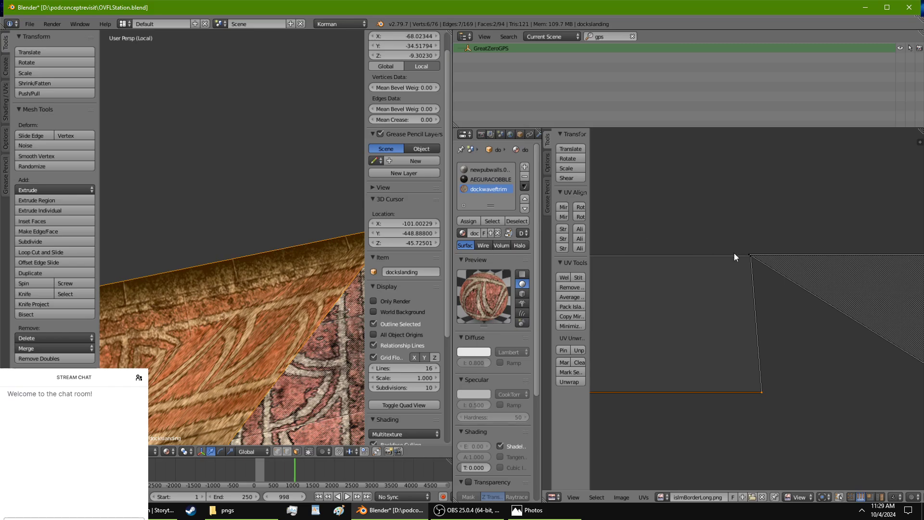
# Move the upper edge of the short face's UVs so its end meets the upper corner of the long face's slanted end.
pyautogui.scroll(-3, 735, 256)
pyautogui.press('g')
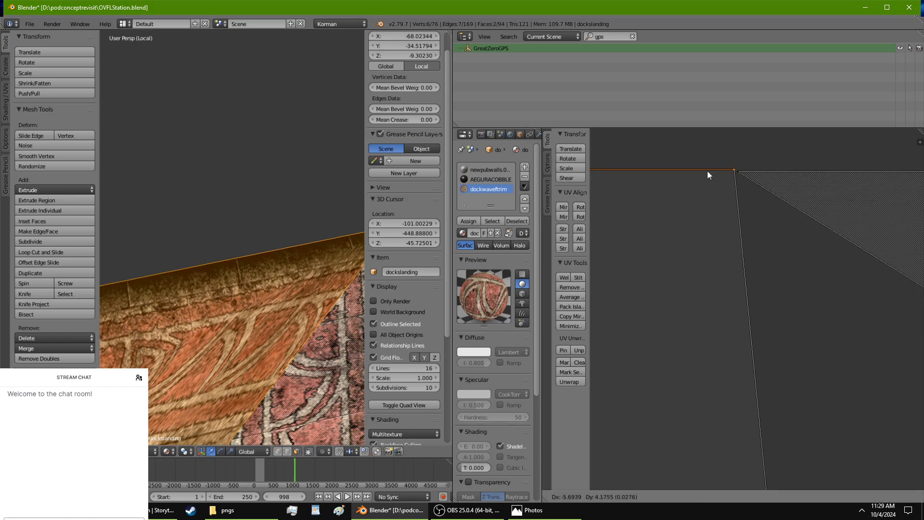
pyautogui.click(712, 174)
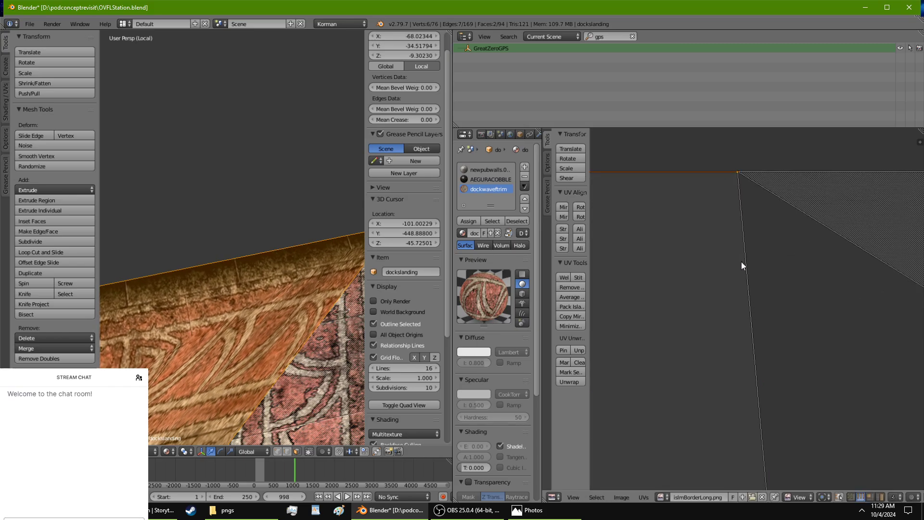
# Move the lower edge of the short face's UVs so its end meets the lower corner of the long face's slanted end.
pyautogui.scroll(-3, 742, 262)
pyautogui.moveTo(780, 309); pyautogui.dragTo(755, 217, button='middle')
pyautogui.scroll(-3, 714, 330)
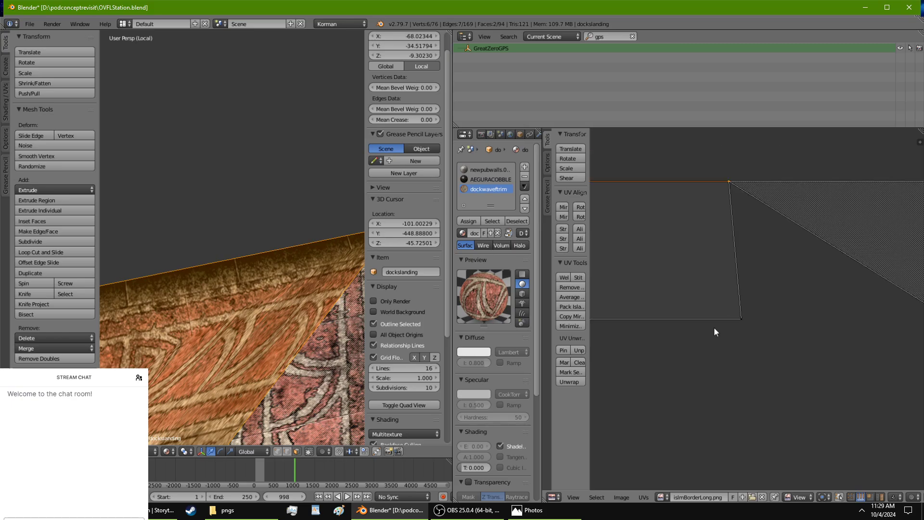
pyautogui.press('g')
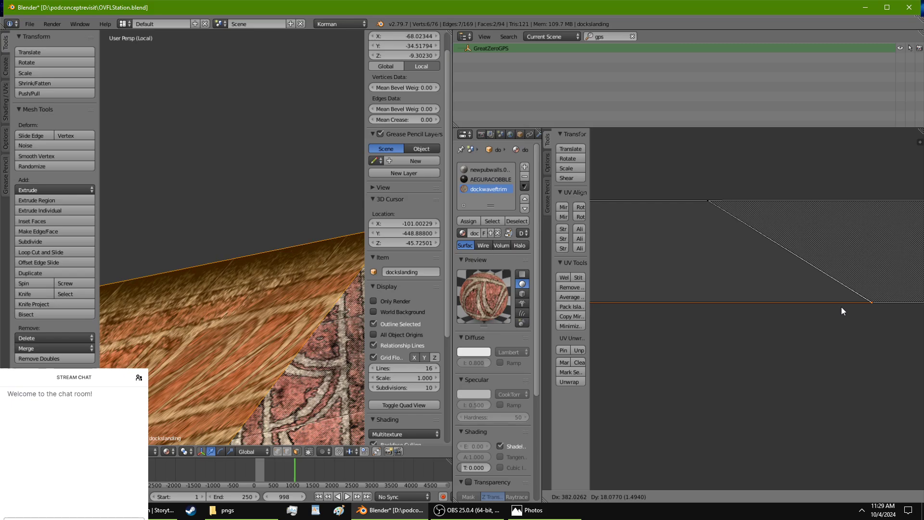
pyautogui.click(841, 306)
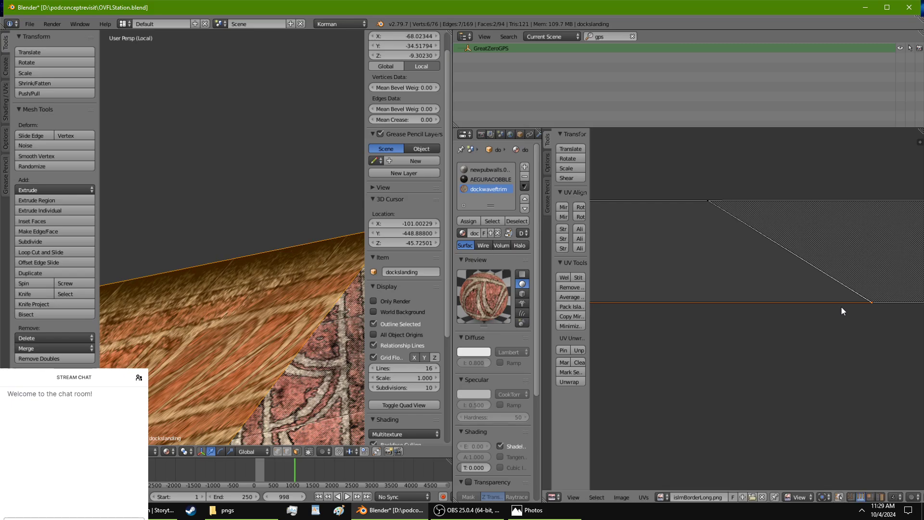
# Shift the upper-left UV vertex at the short face's far end to the right, making that end steeper.
pyautogui.scroll(-3, 811, 313)
pyautogui.scroll(-5, 272, 325)
pyautogui.moveTo(271, 325); pyautogui.dragTo(318, 214, button='middle')
pyautogui.scroll(2, 770, 321)
pyautogui.scroll(1, 765, 323)
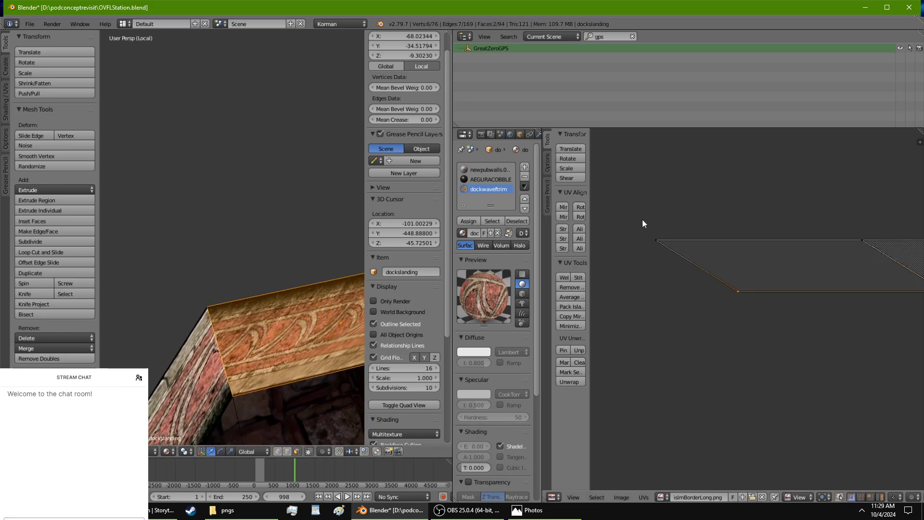
pyautogui.rightClick(657, 241)
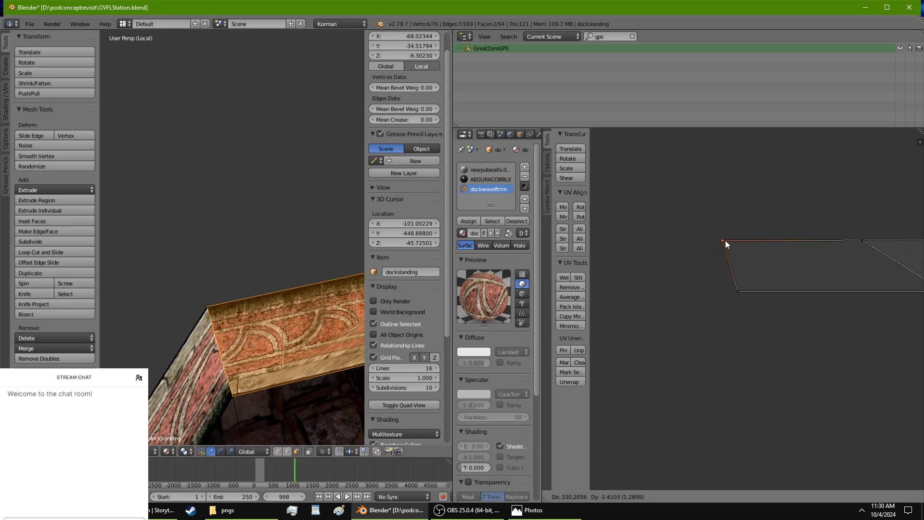
pyautogui.click(725, 238)
# Triangulate the selected long and short border faces of the dock landing.
pyautogui.scroll(2, 767, 305)
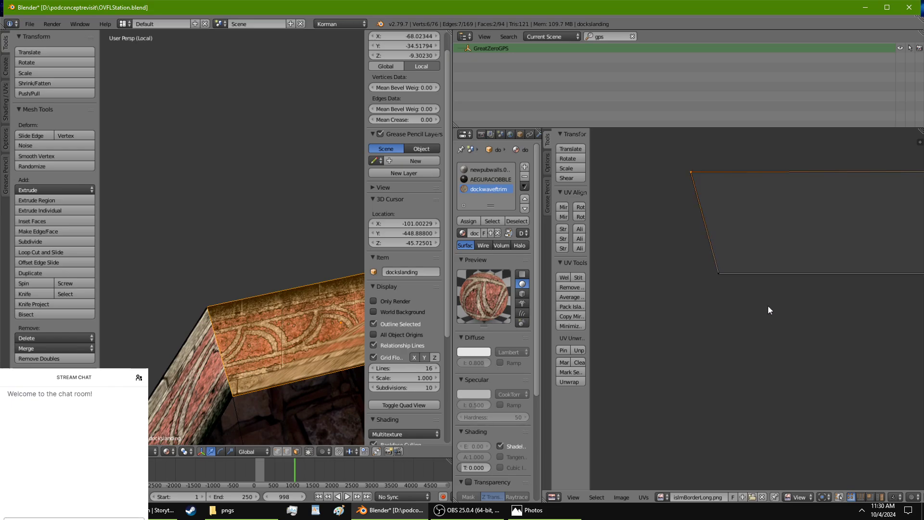
pyautogui.moveTo(767, 305); pyautogui.dragTo(659, 386, button='middle')
pyautogui.scroll(-1, 654, 384)
pyautogui.scroll(-2, 269, 369)
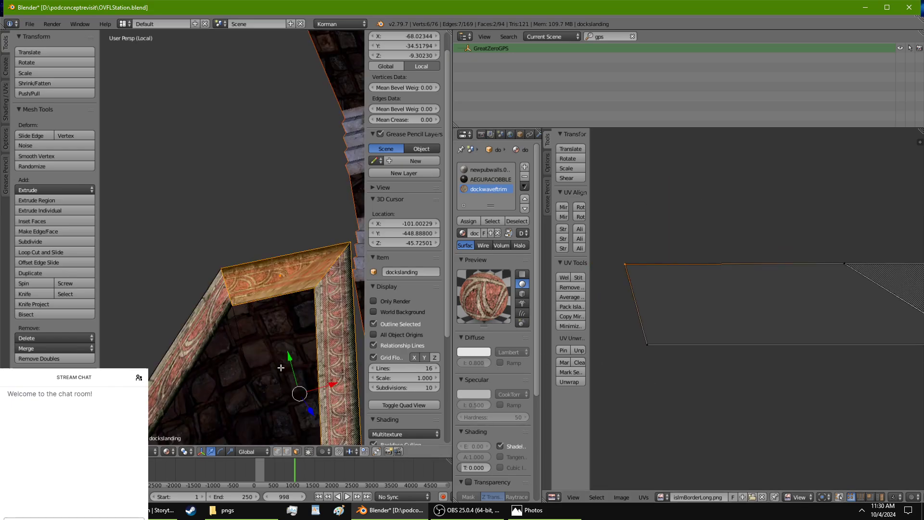
pyautogui.keyDown('shift'); pyautogui.moveTo(259, 368); pyautogui.dragTo(295, 357, button='middle'); pyautogui.keyUp('shift')
pyautogui.scroll(2, 286, 377)
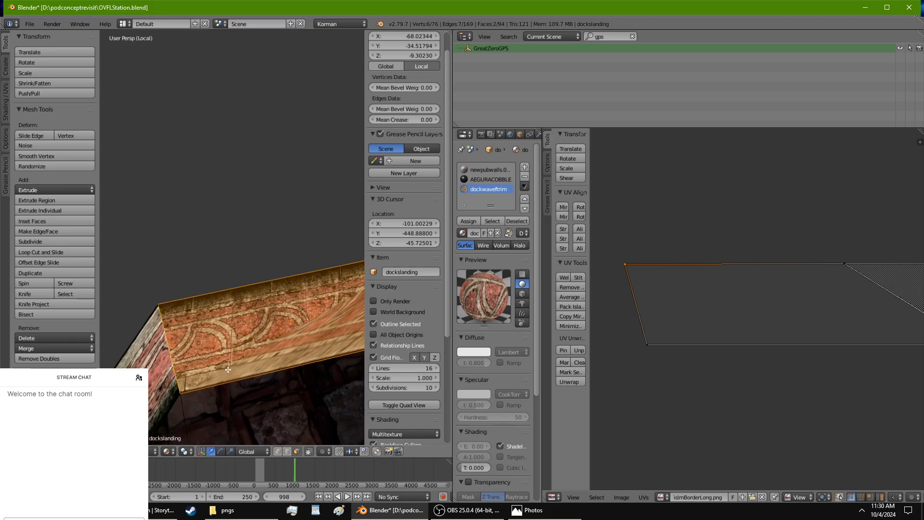
pyautogui.scroll(-4, 294, 357)
pyautogui.keyDown('shift'); pyautogui.moveTo(296, 313); pyautogui.dragTo(308, 311, button='middle'); pyautogui.keyUp('shift')
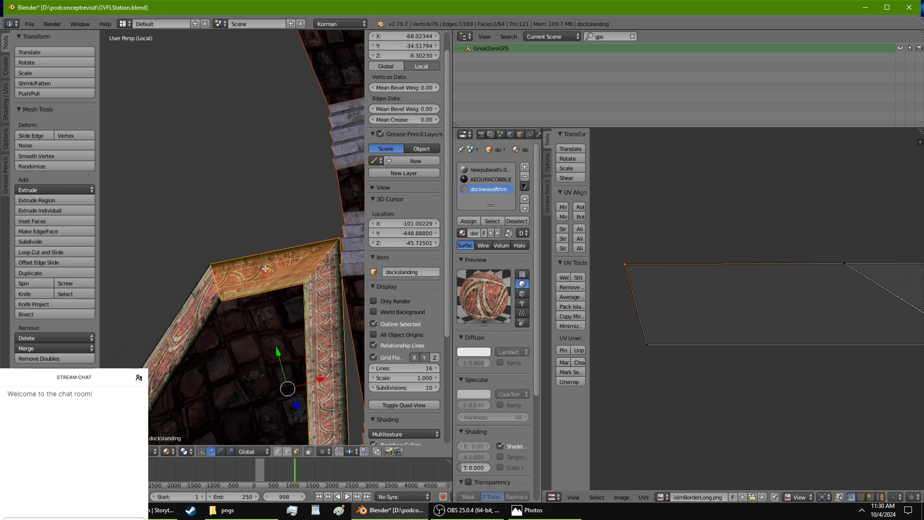
pyautogui.hotkey('ctrl', 't')
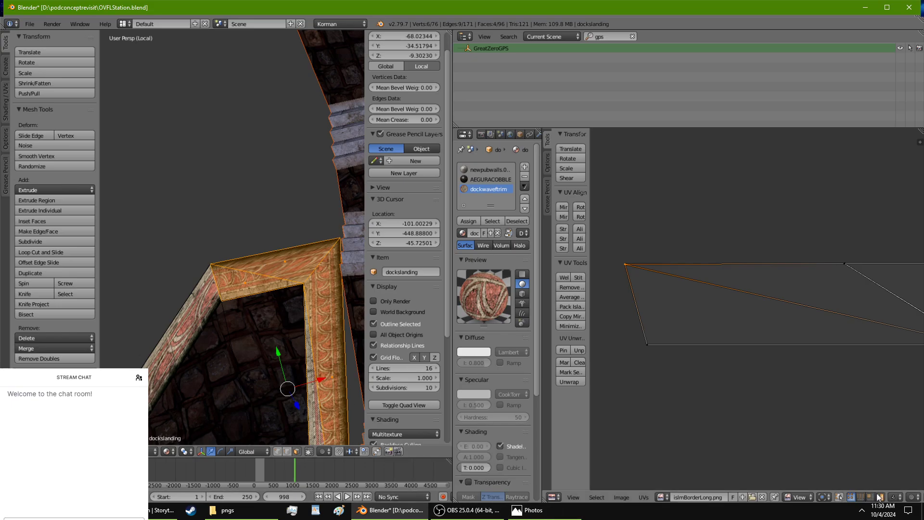
# Move the upper-right UV vertex of the short face's outer triangle right, past the tip of the long face's UVs.
pyautogui.scroll(2, 304, 312)
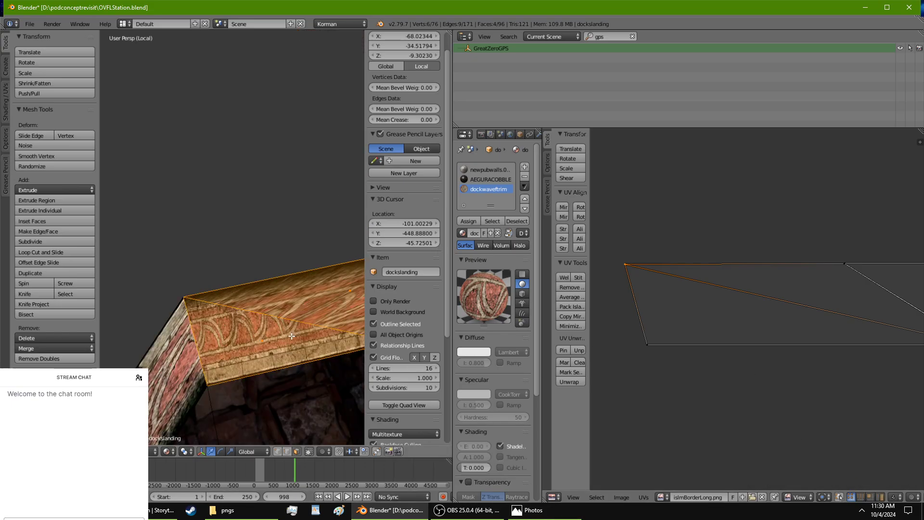
pyautogui.moveTo(292, 335); pyautogui.dragTo(265, 334, button='middle')
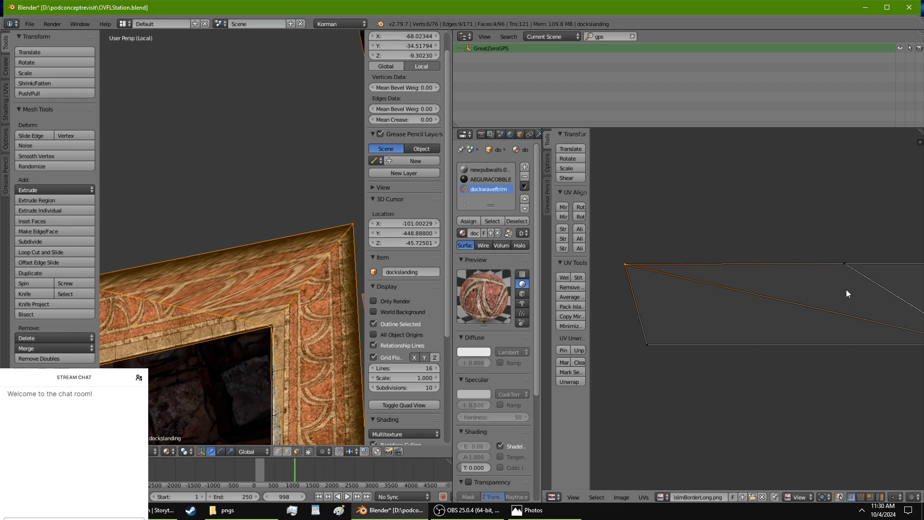
pyautogui.press('g')
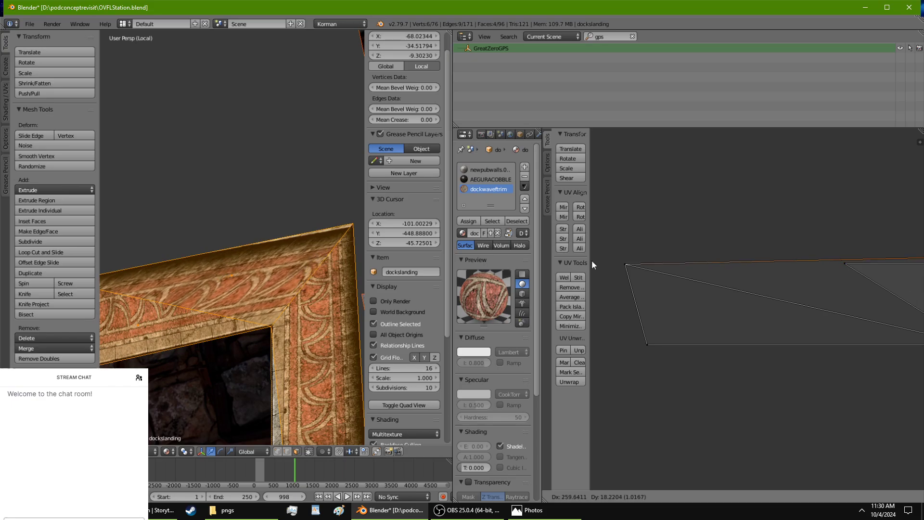
pyautogui.click(712, 265)
# Slide the outer triangle's upper-right UV vertex further right along the X axis only, by about 246 units.
pyautogui.moveTo(232, 339); pyautogui.dragTo(250, 338, button='middle')
pyautogui.moveTo(735, 276); pyautogui.dragTo(843, 300, button='middle')
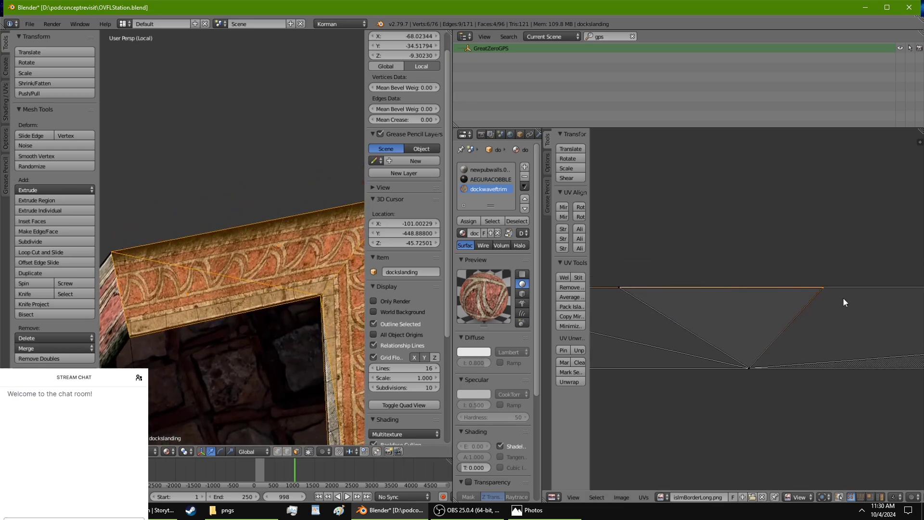
pyautogui.press('g')
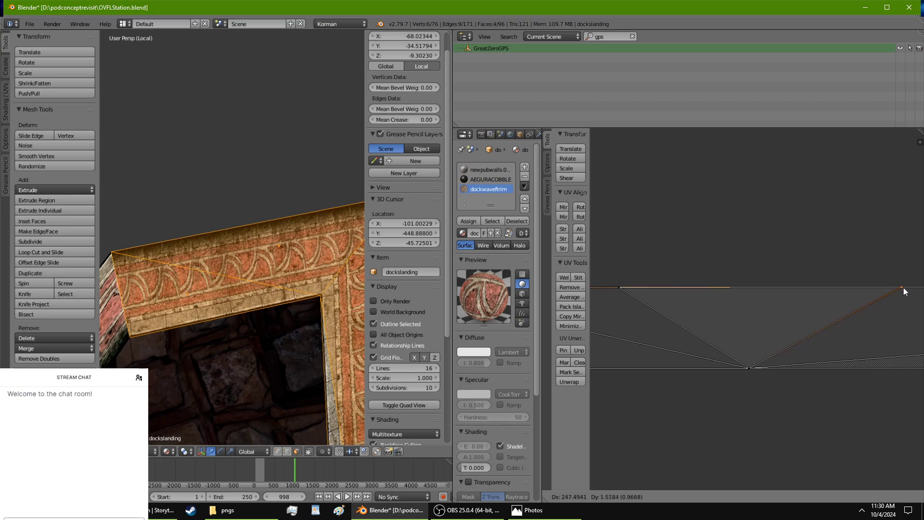
pyautogui.press('x')
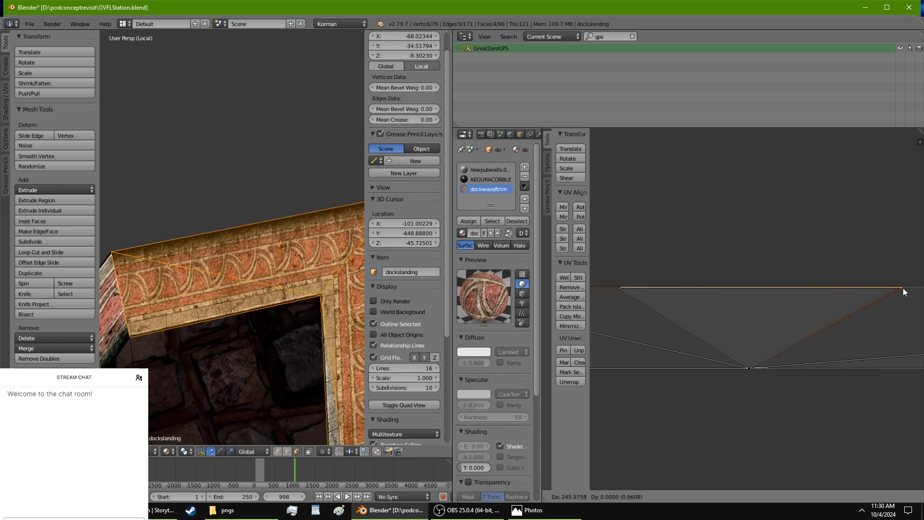
pyautogui.click(904, 288)
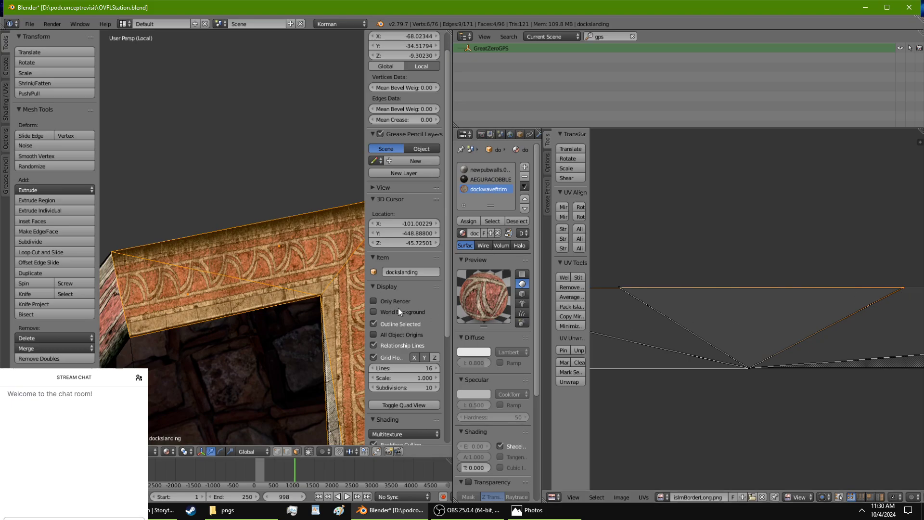
# Select the short face's outer triangle separately from its neighbours' UVs and shift it about 282 units to the left.
pyautogui.scroll(-2, 346, 307)
pyautogui.keyDown('shift'); pyautogui.moveTo(346, 307); pyautogui.dragTo(335, 307, button='middle'); pyautogui.keyUp('shift')
pyautogui.scroll(4, 337, 305)
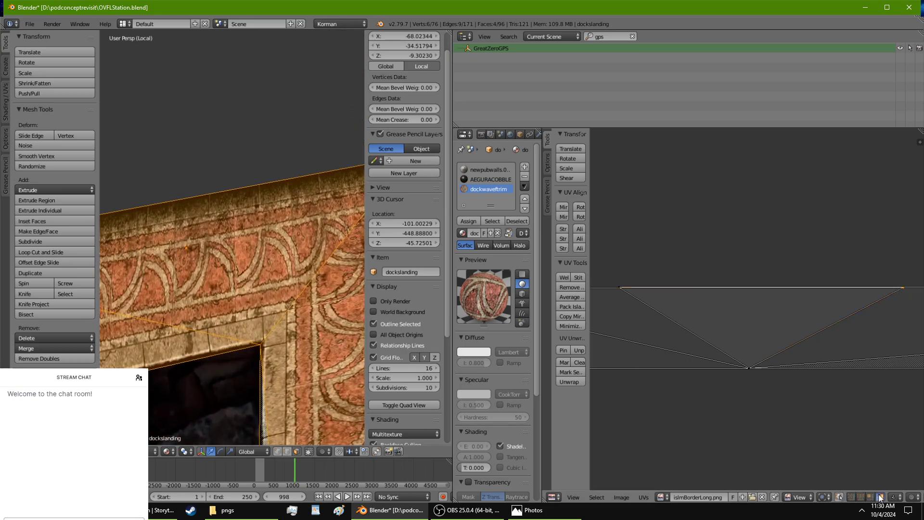
pyautogui.click(677, 362)
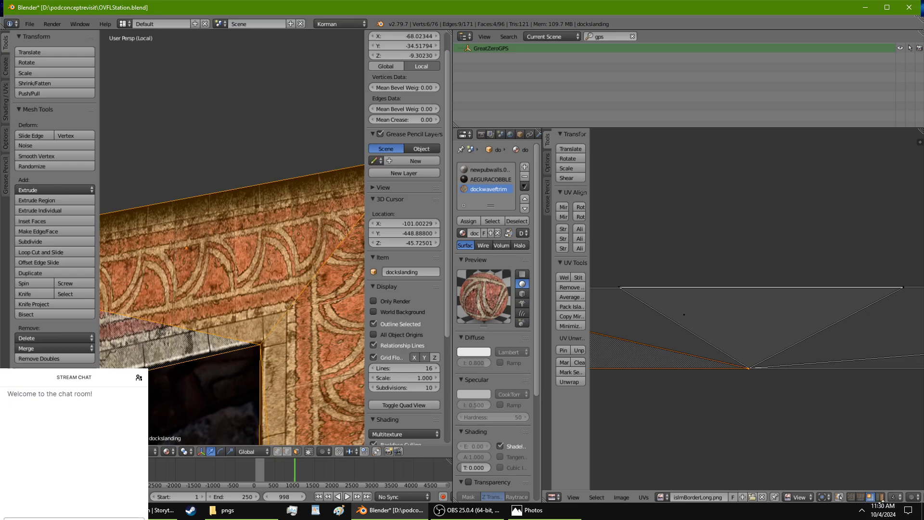
pyautogui.click(880, 497)
pyautogui.press('g')
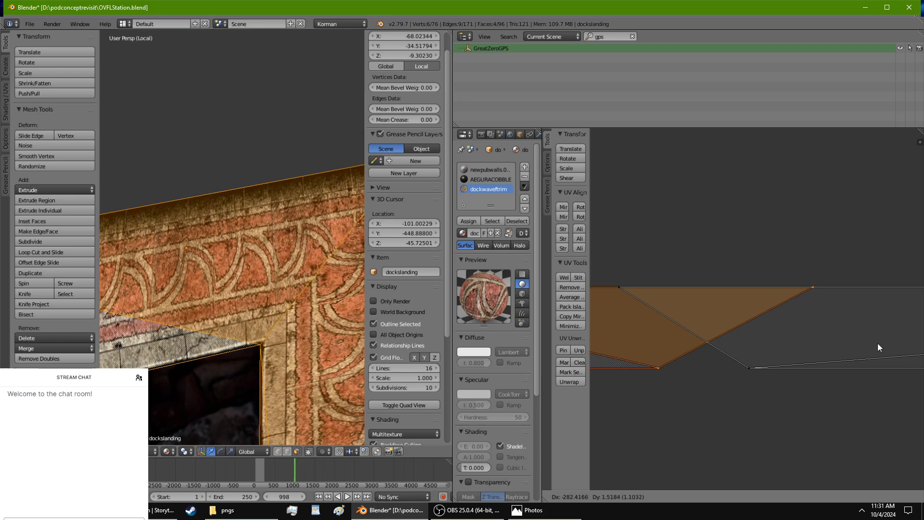
pyautogui.click(876, 342)
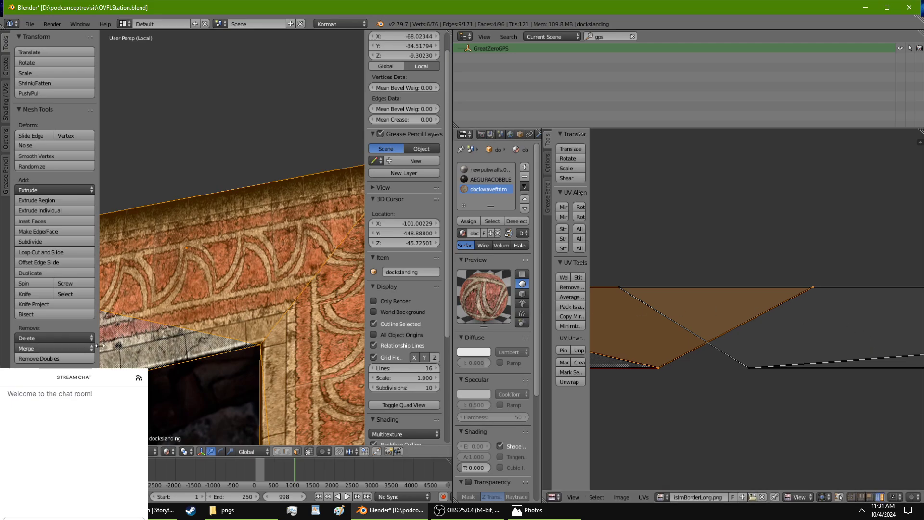
pyautogui.keyDown('ctrl'); pyautogui.scroll(-2, 177, 348); pyautogui.keyUp('ctrl')
pyautogui.scroll(2, 177, 348)
pyautogui.scroll(2, 251, 330)
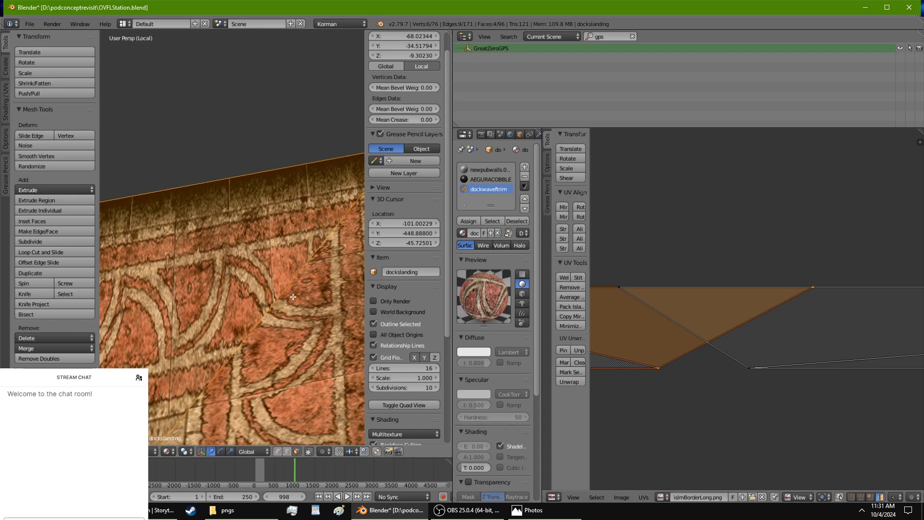
# Select the long diagonal trim strip's face together with the two faces of the short trim segment adjoining it.
pyautogui.scroll(-4, 289, 299)
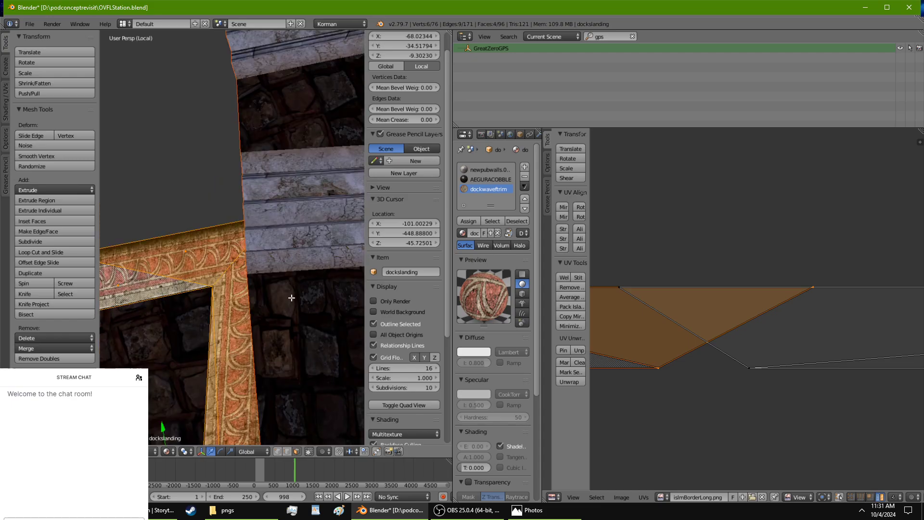
pyautogui.moveTo(242, 328); pyautogui.dragTo(270, 241, button='middle')
pyautogui.scroll(3, 303, 261)
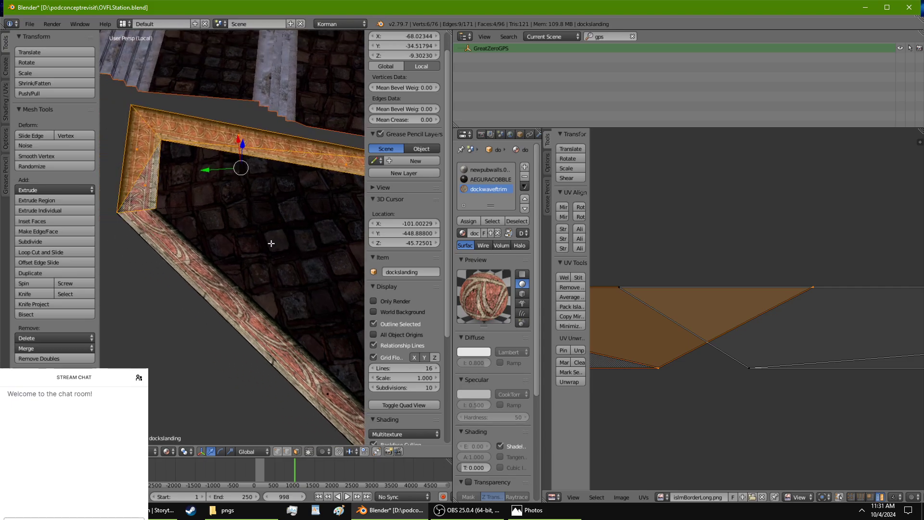
pyautogui.rightClick(231, 292)
pyautogui.keyDown('shift'); pyautogui.rightClick(139, 176); pyautogui.keyUp('shift')
pyautogui.keyDown('shift'); pyautogui.rightClick(145, 190); pyautogui.keyUp('shift')
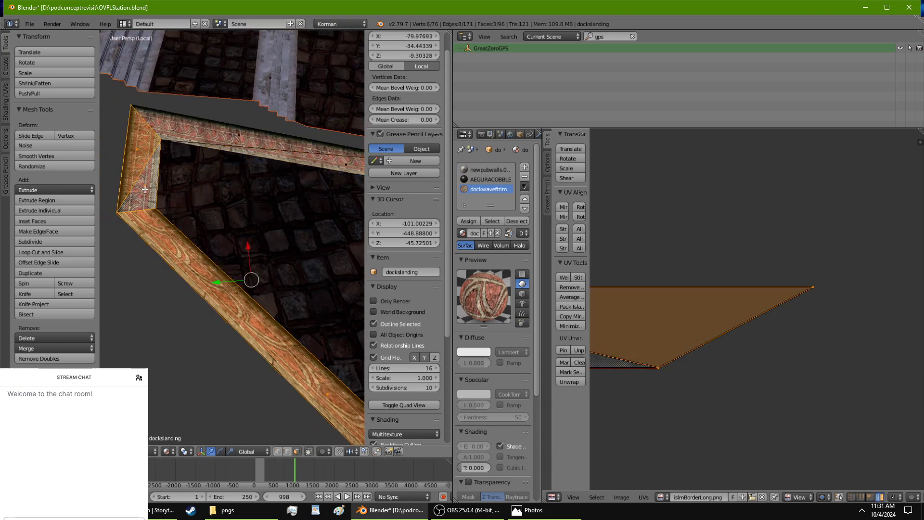
# Select the long strip's UVs on the islmBorderLong.png texture and stretch them along X so the pattern repeats more densely.
pyautogui.scroll(-5, 735, 344)
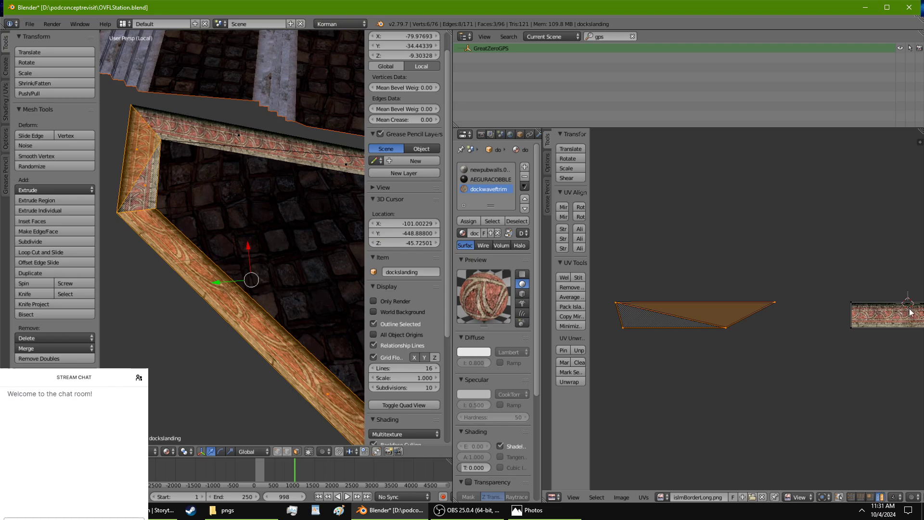
pyautogui.press('a')
pyautogui.scroll(2, 855, 322)
pyautogui.press('s')
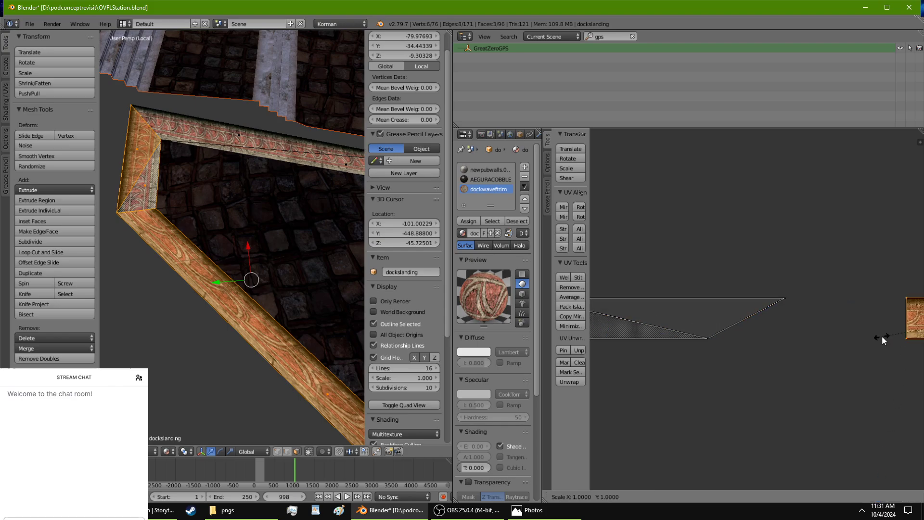
pyautogui.press('x')
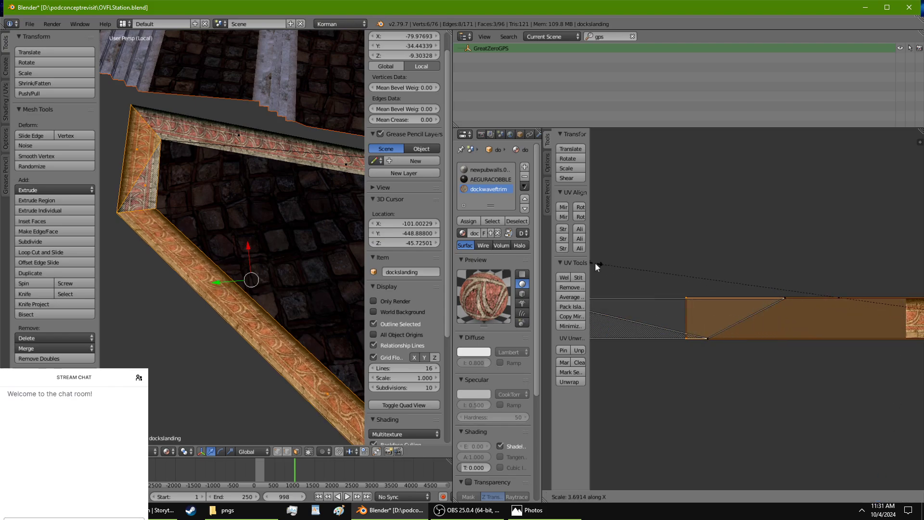
pyautogui.click(852, 238)
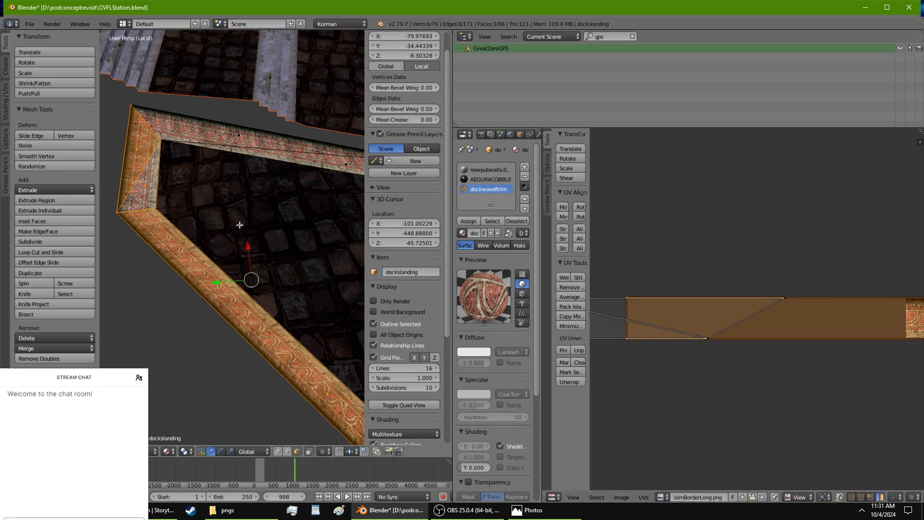
# Scale the long strip's UVs along X by a further factor of about 1.32 to match the adjoining trim's pattern.
pyautogui.scroll(4, 241, 226)
pyautogui.moveTo(263, 252); pyautogui.dragTo(273, 251, button='middle')
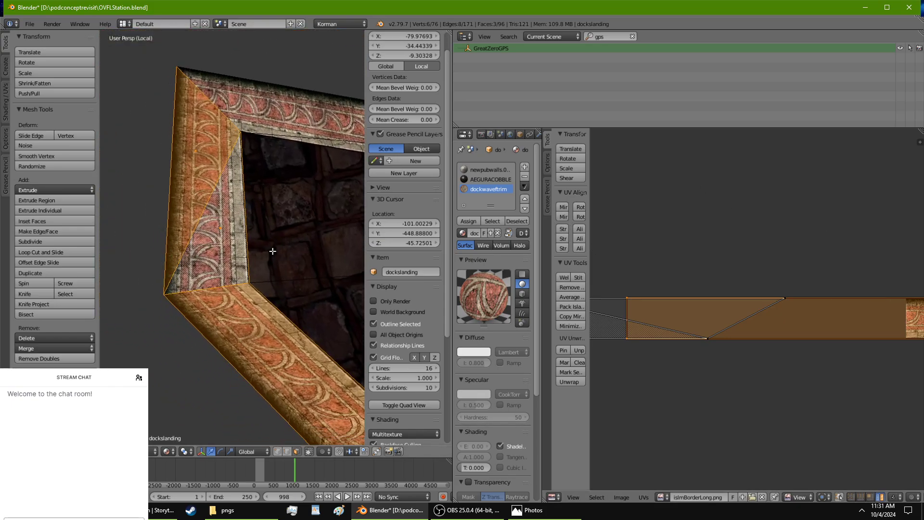
pyautogui.scroll(1, 272, 251)
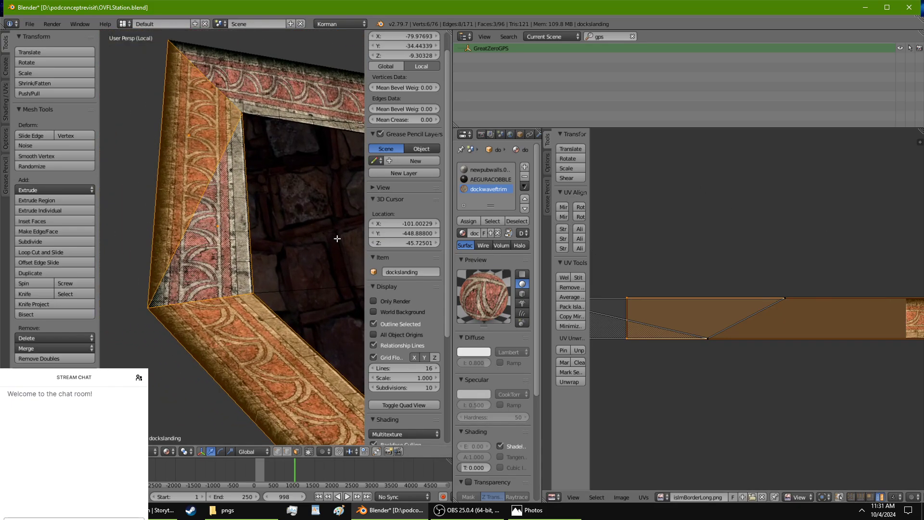
pyautogui.click(563, 208)
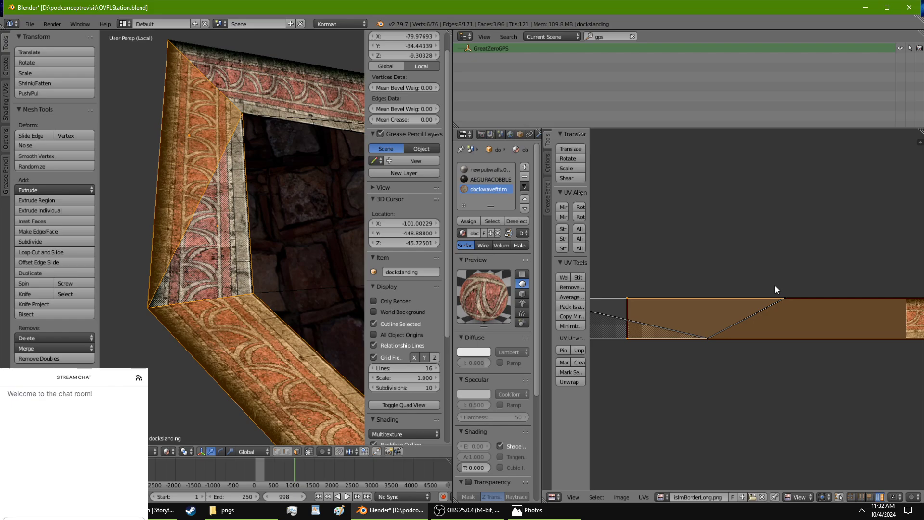
pyautogui.press('s')
pyautogui.press('x')
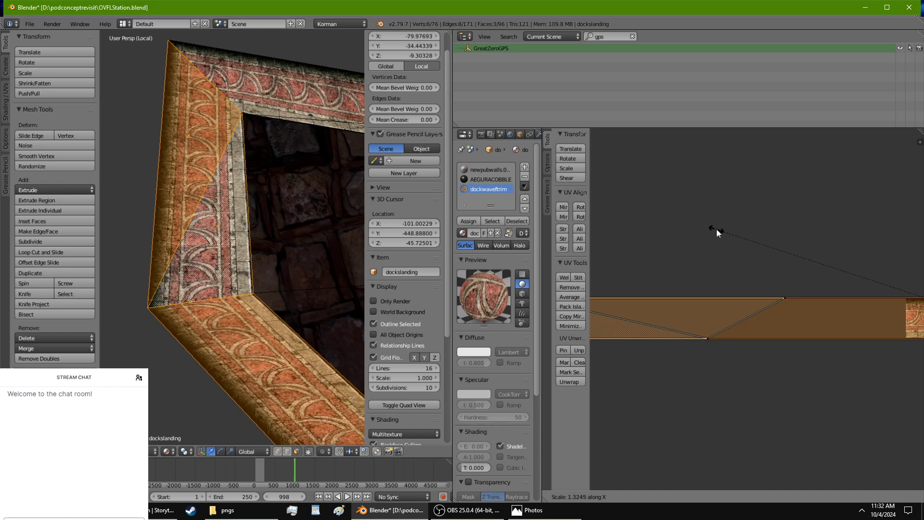
pyautogui.click(715, 228)
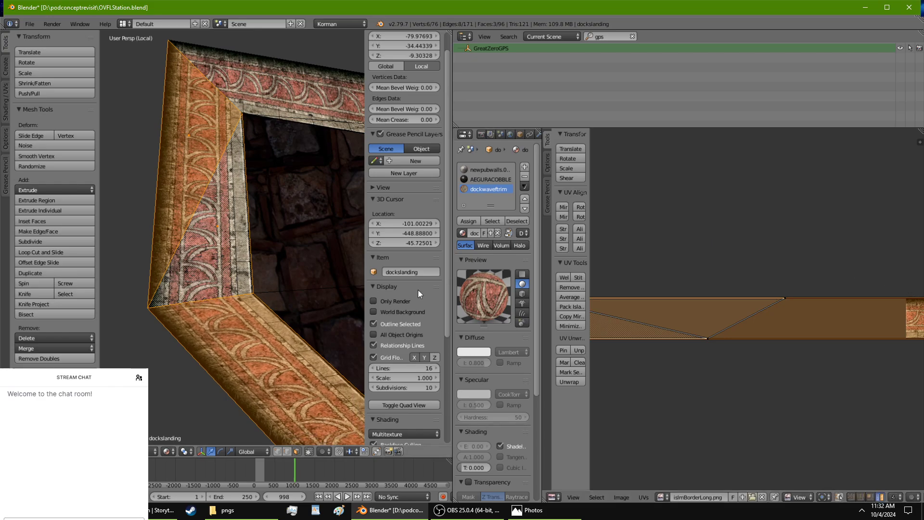
# Triangulate the selected trim faces on the dock landing.
pyautogui.moveTo(353, 315); pyautogui.dragTo(275, 293, button='middle')
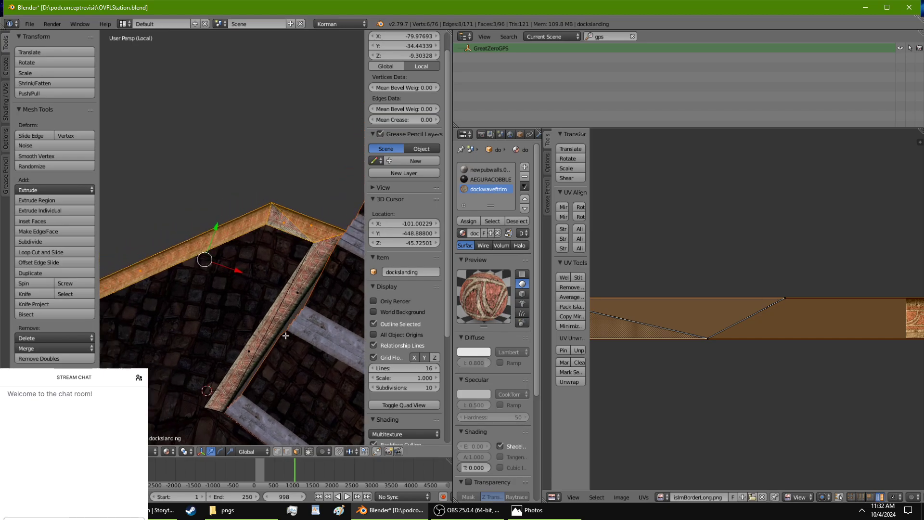
pyautogui.scroll(6, 278, 290)
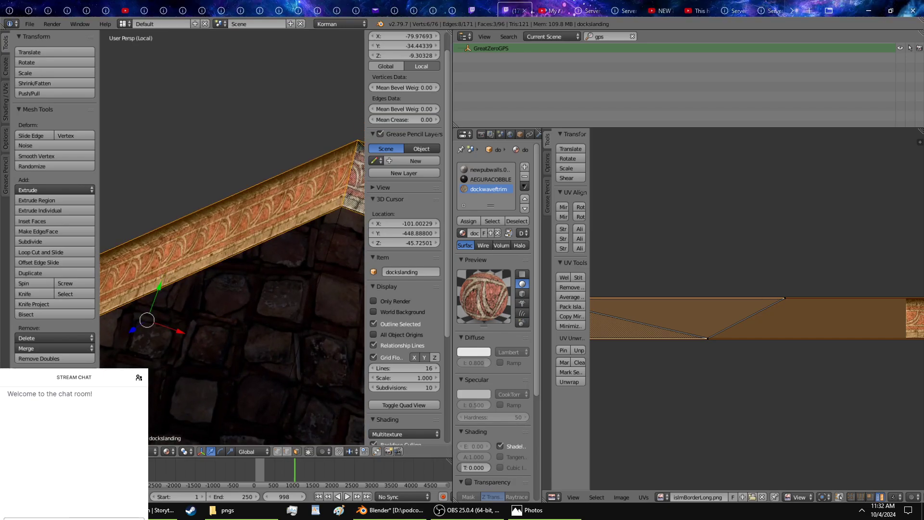
pyautogui.click(390, 510)
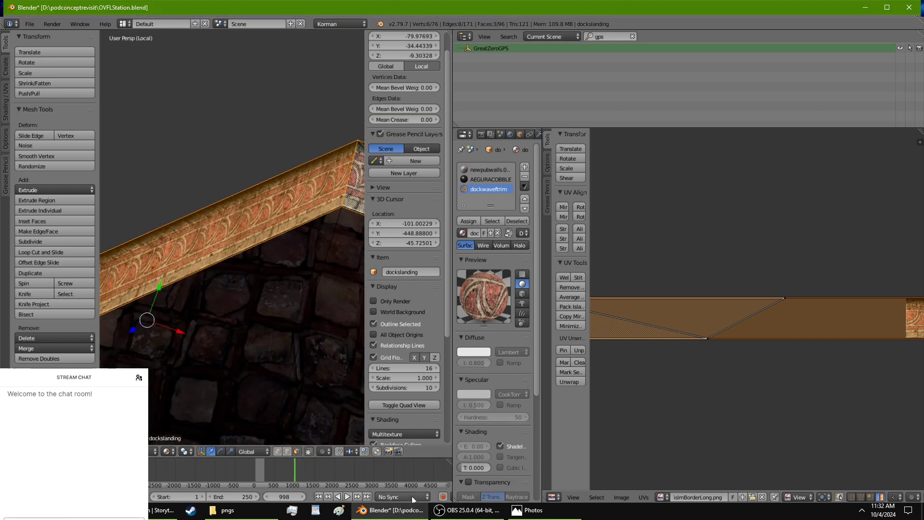
pyautogui.hotkey('ctrl', 't')
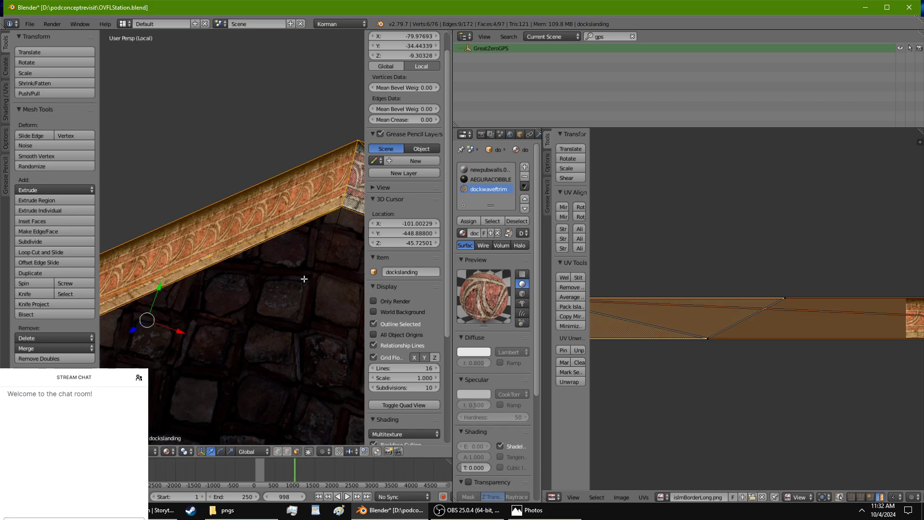
# Move the lower-right UV corner of the long strip inward by about 44 units to slant its mitred end.
pyautogui.moveTo(291, 268); pyautogui.dragTo(282, 300, button='middle')
pyautogui.scroll(4, 283, 294)
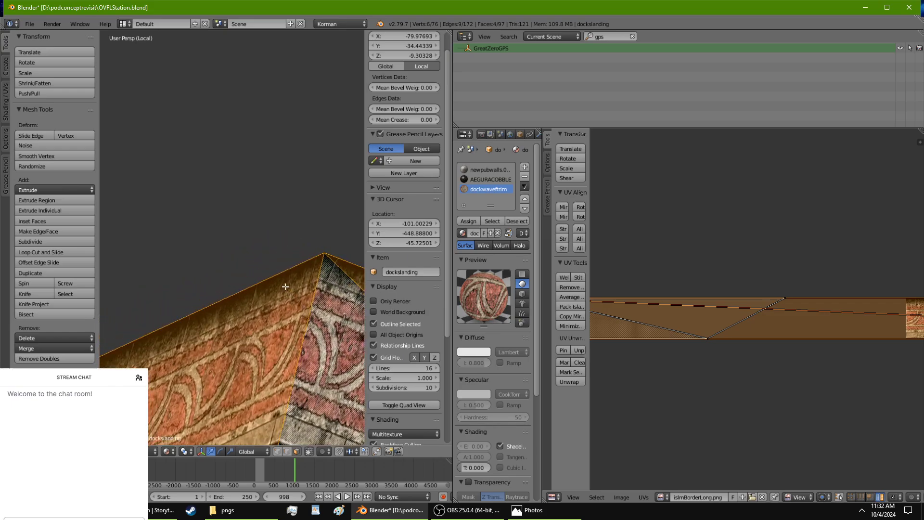
pyautogui.scroll(-3, 781, 285)
pyautogui.moveTo(780, 285); pyautogui.dragTo(804, 275, button='middle')
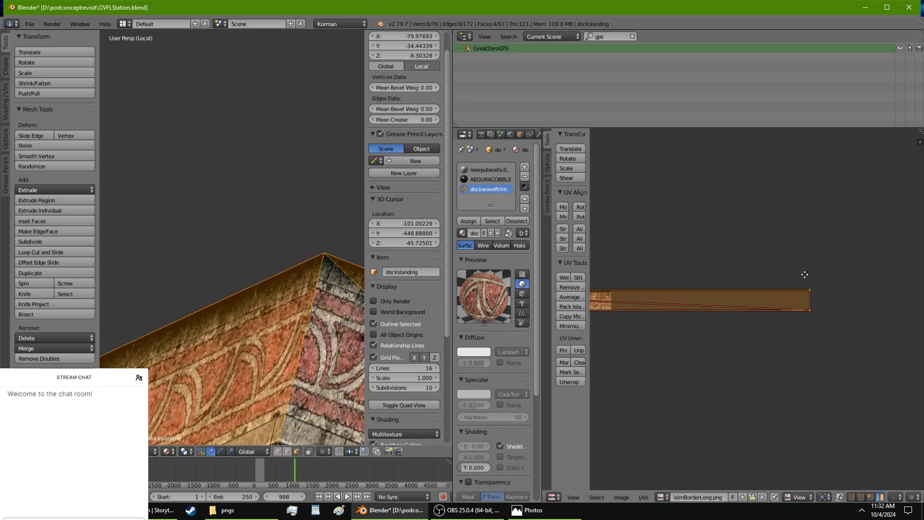
pyautogui.scroll(3, 796, 303)
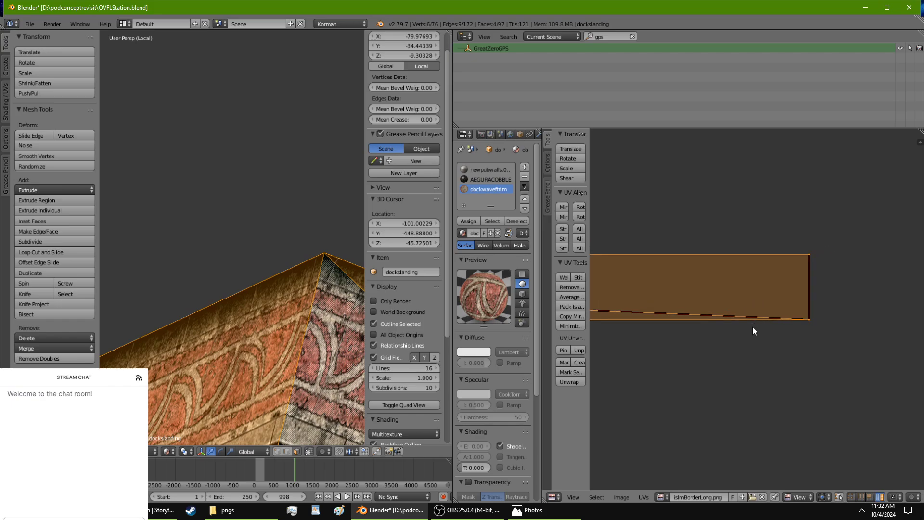
pyautogui.scroll(2, 753, 331)
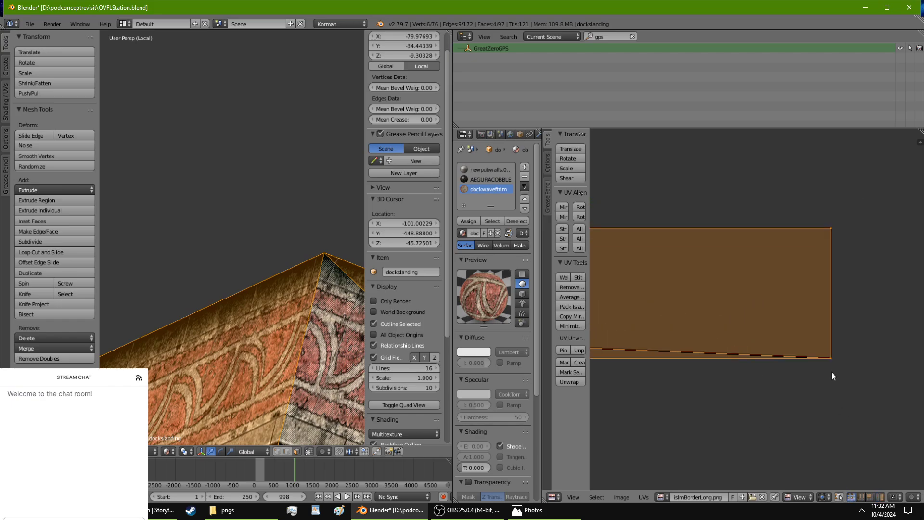
pyautogui.rightClick(832, 362)
pyautogui.press('g')
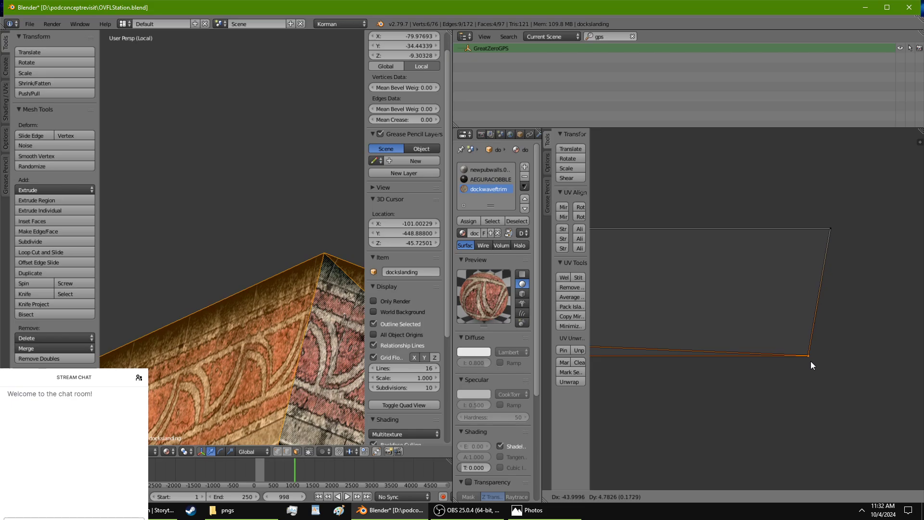
pyautogui.click(810, 362)
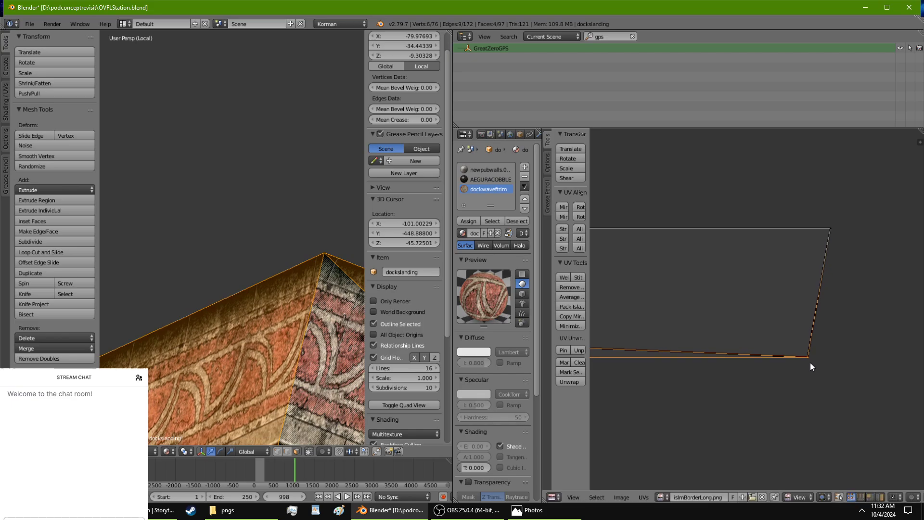
# Nudge the upper-right UV corner of the long strip slightly downward.
pyautogui.rightClick(839, 217)
pyautogui.press('g')
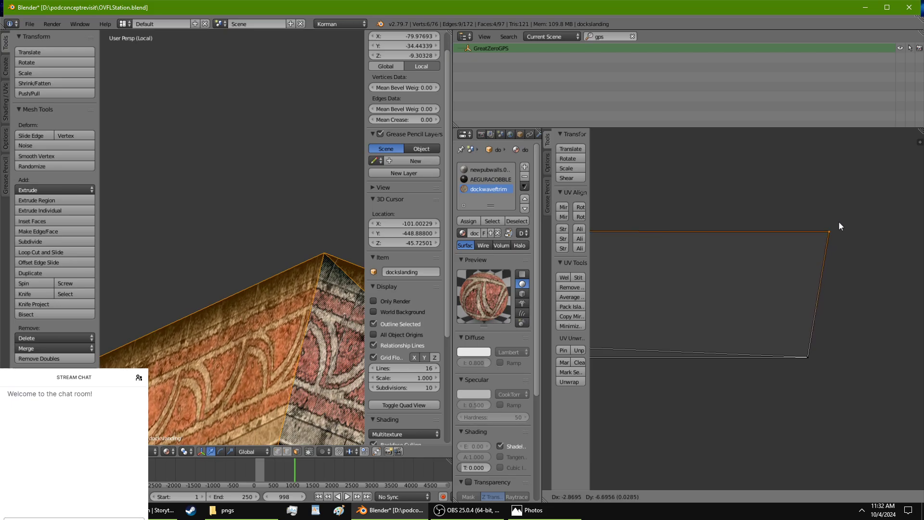
pyautogui.click(838, 220)
# Move the lower-left UV corner of the long strip inward along X by about 120 units to slant the opposite end.
pyautogui.moveTo(245, 345); pyautogui.dragTo(289, 305, button='middle')
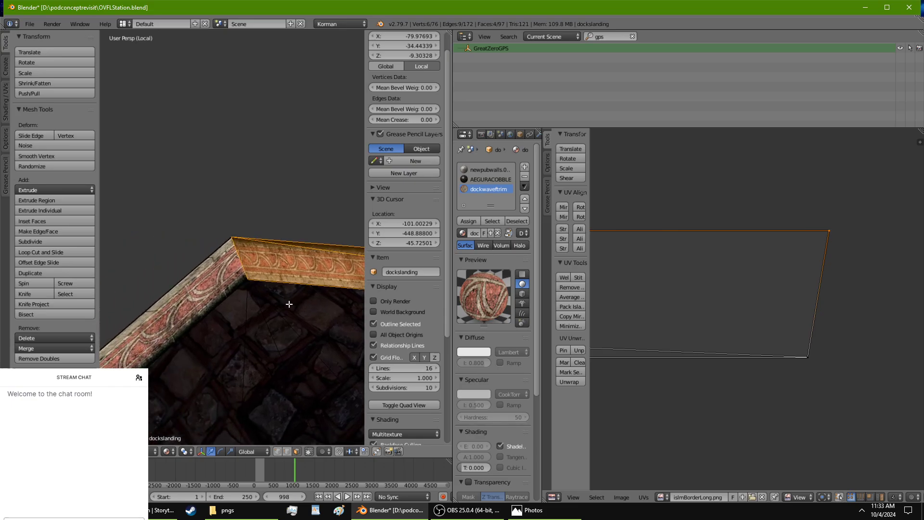
pyautogui.press('g')
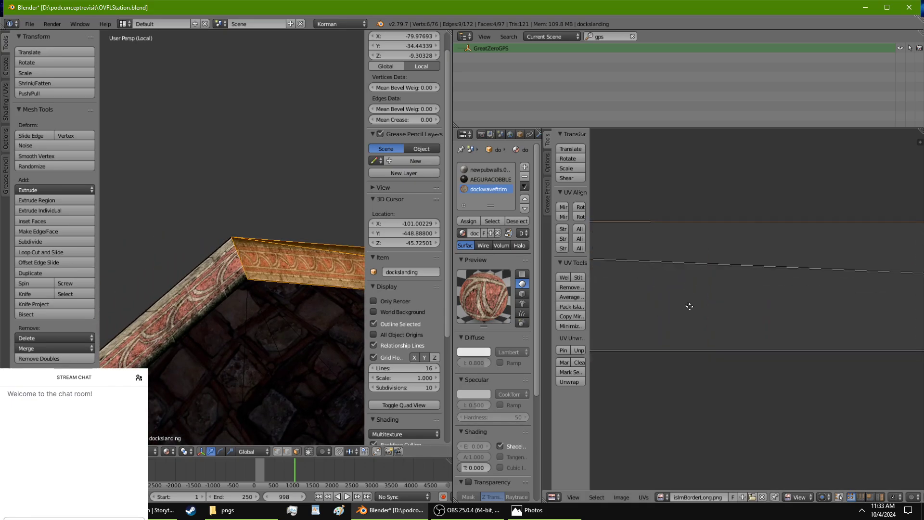
pyautogui.rightClick(850, 314)
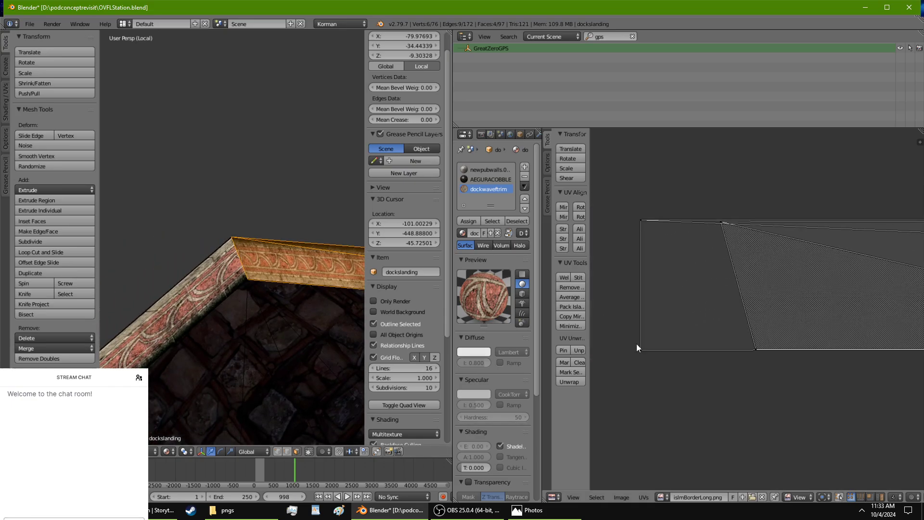
pyautogui.rightClick(635, 359)
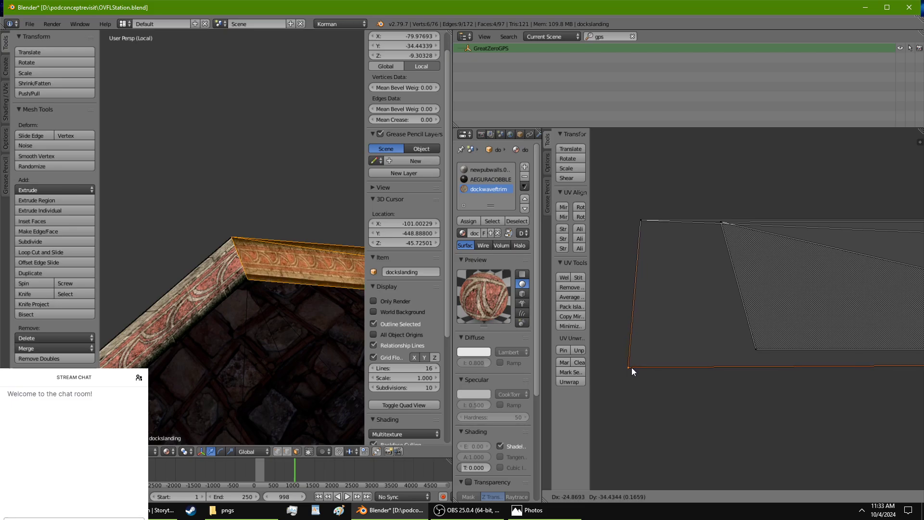
pyautogui.scroll(2, 631, 368)
pyautogui.moveTo(634, 371); pyautogui.dragTo(680, 371, button='middle')
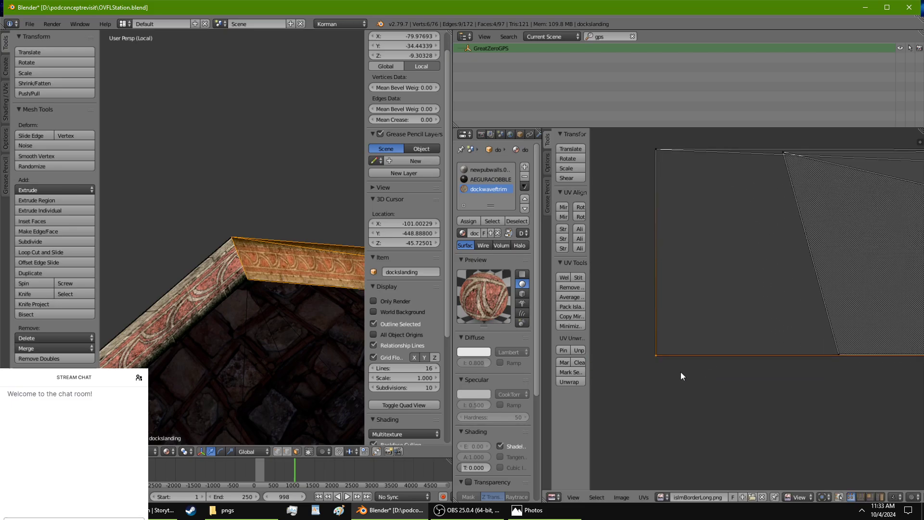
pyautogui.press('g')
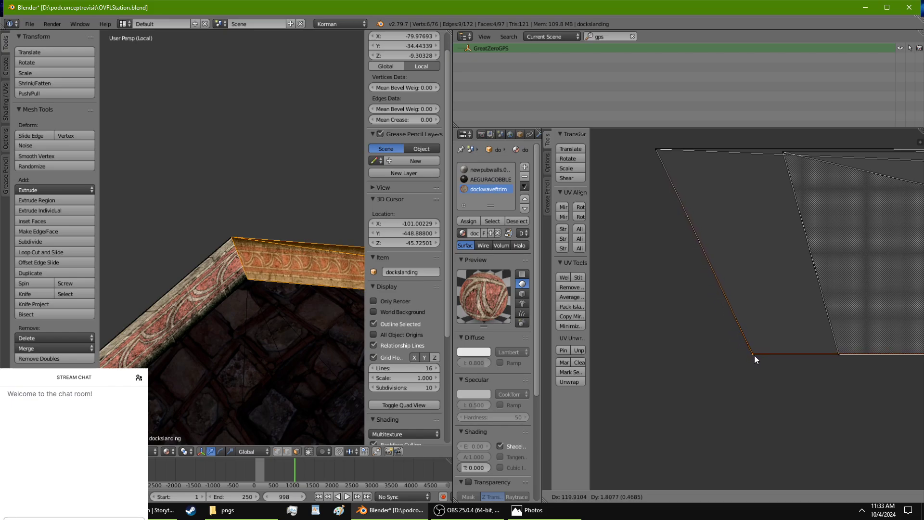
pyautogui.click(754, 356)
# Try dissolving the triangulation in the selected trim faces, and undo it.
pyautogui.keyDown('shift'); pyautogui.moveTo(239, 325); pyautogui.dragTo(235, 318, button='middle'); pyautogui.keyUp('shift')
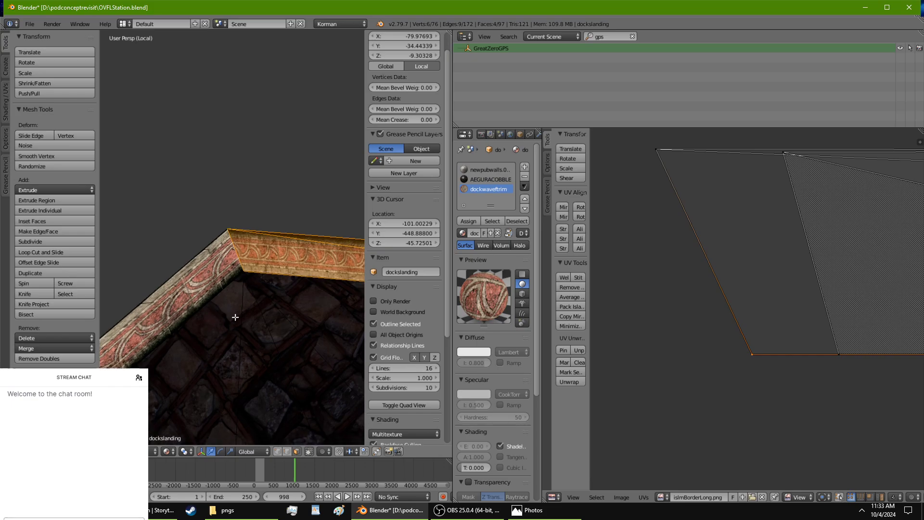
pyautogui.scroll(3, 235, 317)
pyautogui.keyDown('shift'); pyautogui.moveTo(218, 286); pyautogui.dragTo(161, 287, button='middle'); pyautogui.keyUp('shift')
pyautogui.scroll(-3, 239, 266)
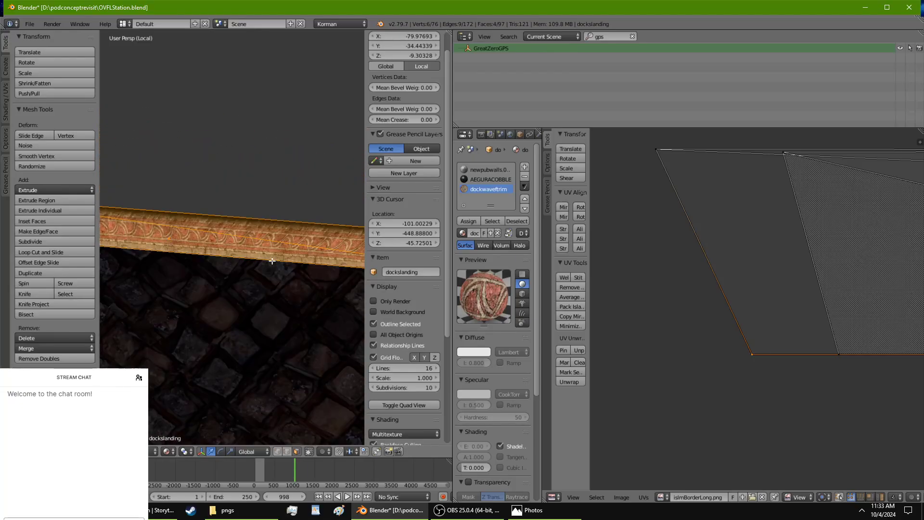
pyautogui.moveTo(241, 261); pyautogui.dragTo(205, 267, button='middle')
pyautogui.scroll(3, 241, 258)
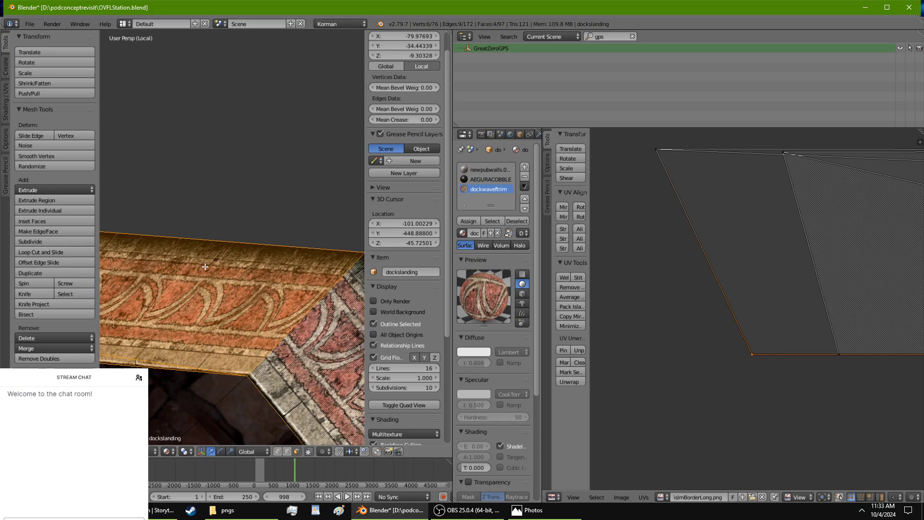
pyautogui.hotkey('ctrl', 'x')
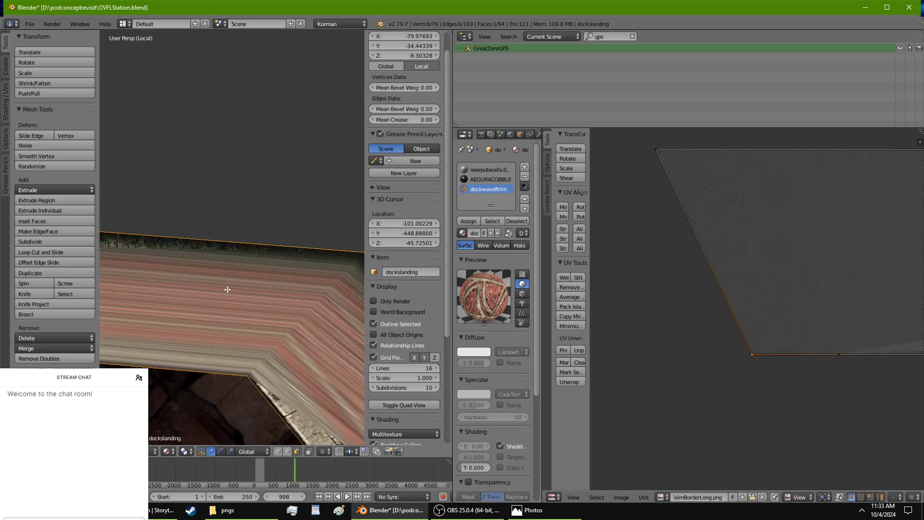
pyautogui.hotkey('ctrl', 'z')
# Join the triangulated trim faces back into quads and select the long trim strip's face.
pyautogui.scroll(-5, 217, 288)
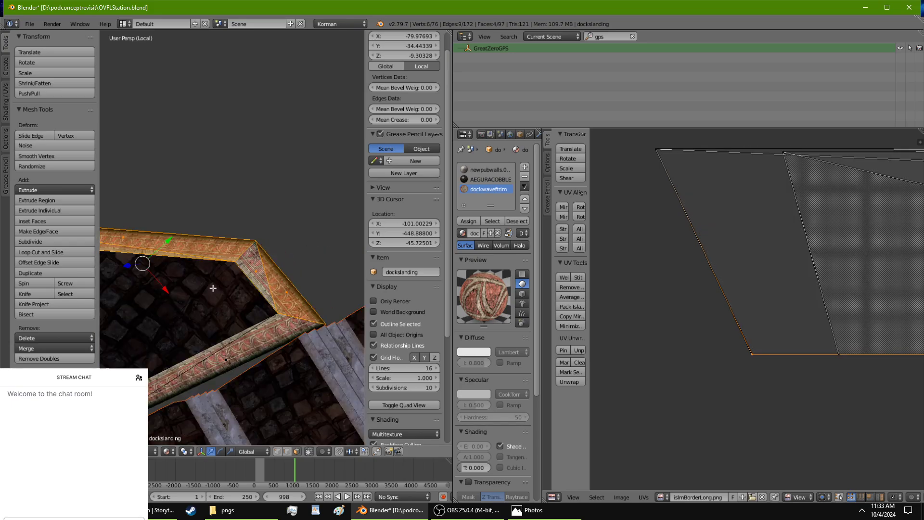
pyautogui.keyDown('shift'); pyautogui.moveTo(212, 287); pyautogui.dragTo(307, 313, button='middle'); pyautogui.keyUp('shift')
pyautogui.scroll(4, 293, 380)
pyautogui.rightClick(326, 356)
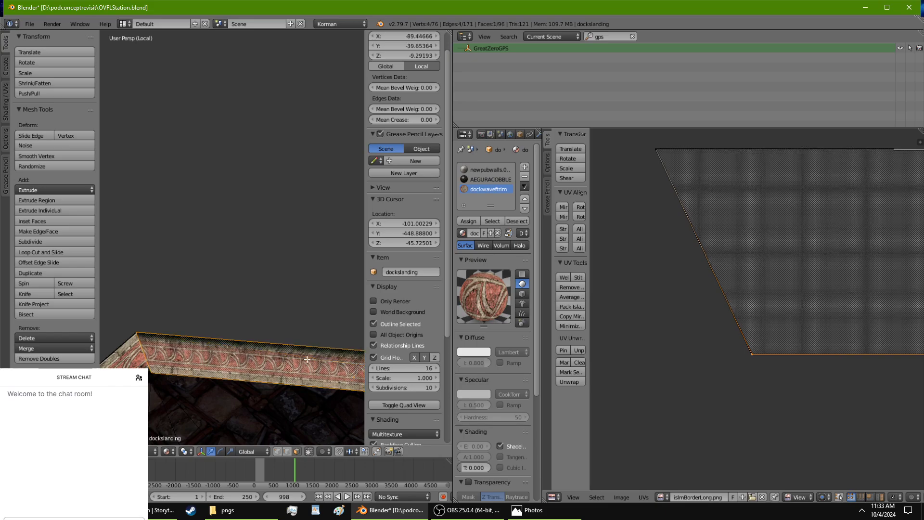
# Triangulate the long trim strip's face.
pyautogui.keyDown('shift'); pyautogui.moveTo(307, 360); pyautogui.dragTo(230, 339, button='middle'); pyautogui.keyUp('shift')
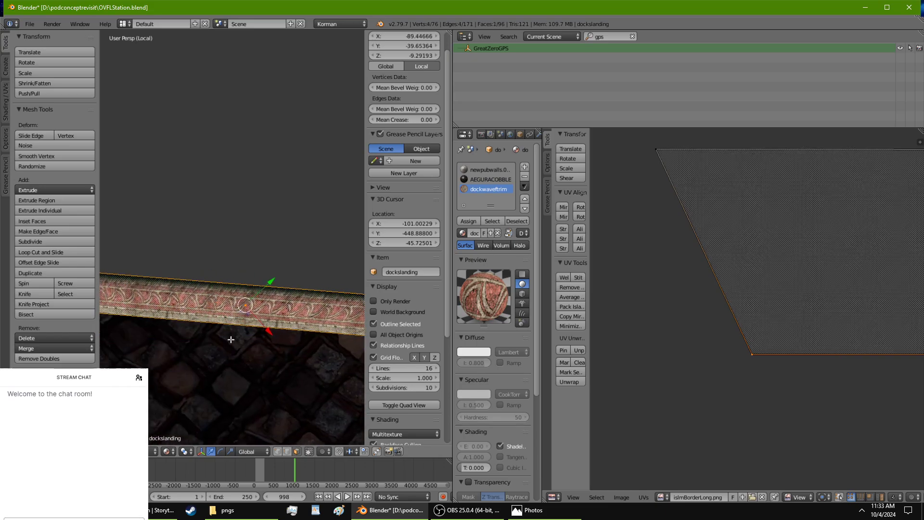
pyautogui.scroll(5, 230, 336)
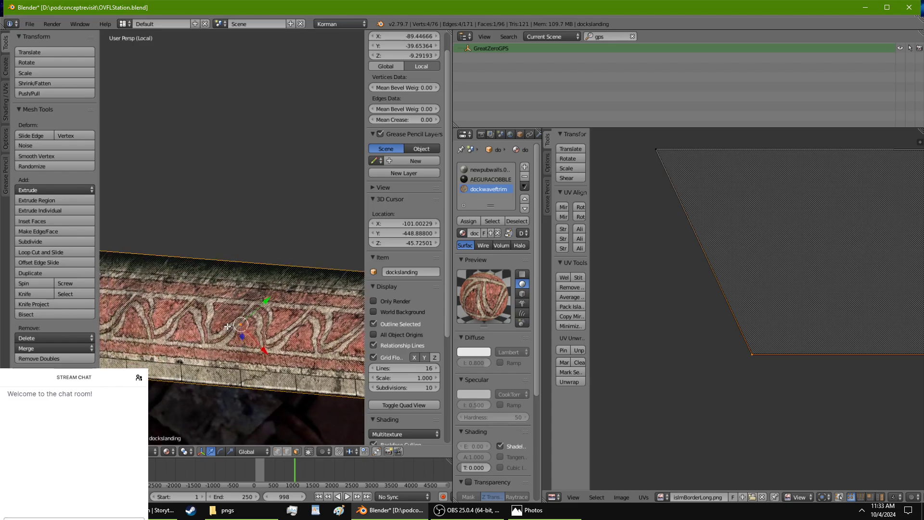
pyautogui.hotkey('ctrl', 't')
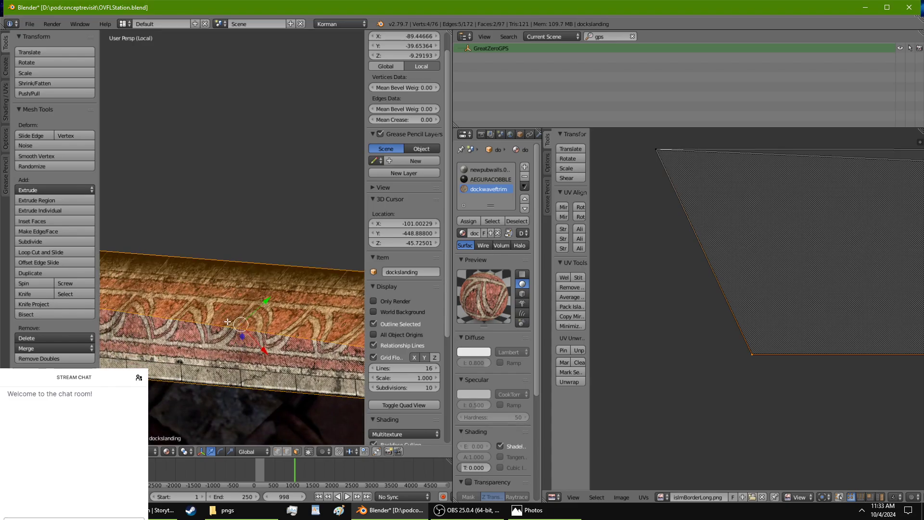
# Move the lower-right UV corner of the long strip inward along X by about 129 units to slant that end.
pyautogui.scroll(-4, 765, 250)
pyautogui.moveTo(791, 264)
pyautogui.mouseDown(button='middle')
pyautogui.moveTo(764, 270)
pyautogui.moveTo(795, 232)
pyautogui.moveTo(647, 293)
pyautogui.moveTo(596, 279)
pyautogui.mouseUp(button='middle')
pyautogui.moveTo(832, 279)
pyautogui.mouseDown(button='middle')
pyautogui.moveTo(748, 283)
pyautogui.moveTo(727, 262)
pyautogui.mouseUp(button='middle')
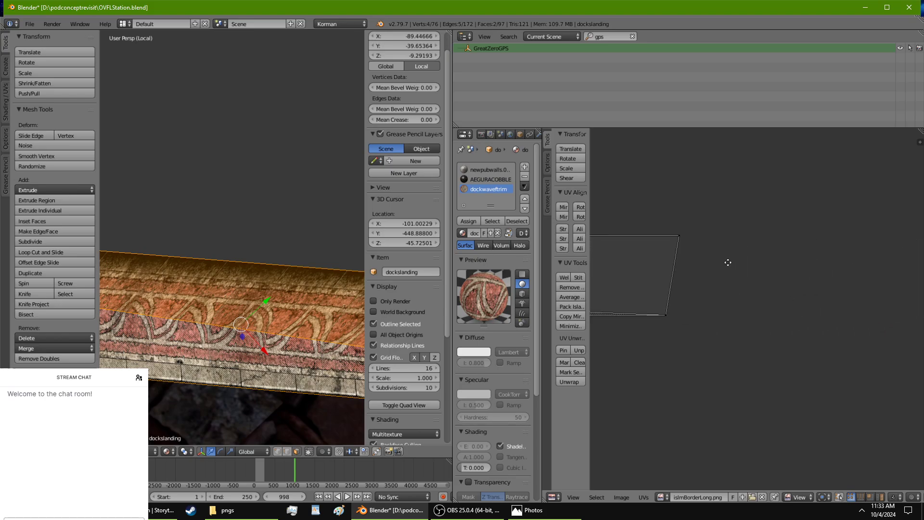
pyautogui.scroll(4, 197, 339)
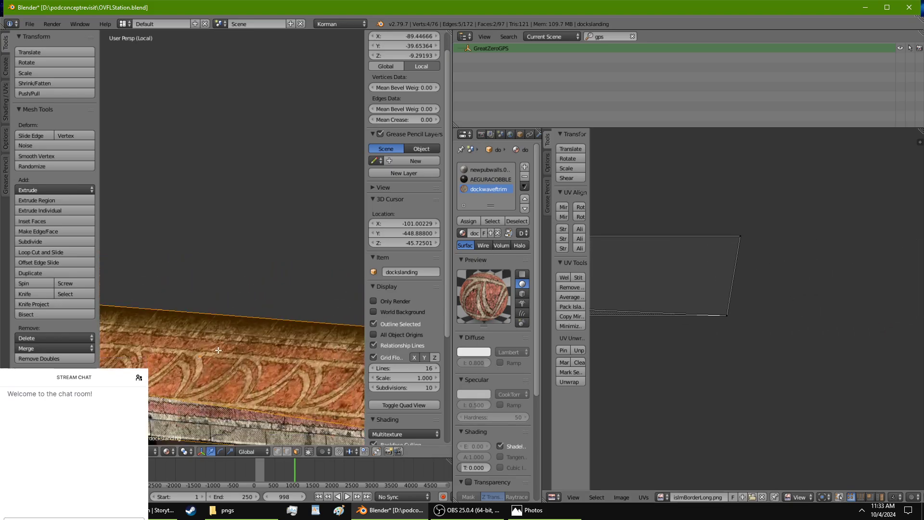
pyautogui.moveTo(197, 340); pyautogui.dragTo(269, 298, button='middle')
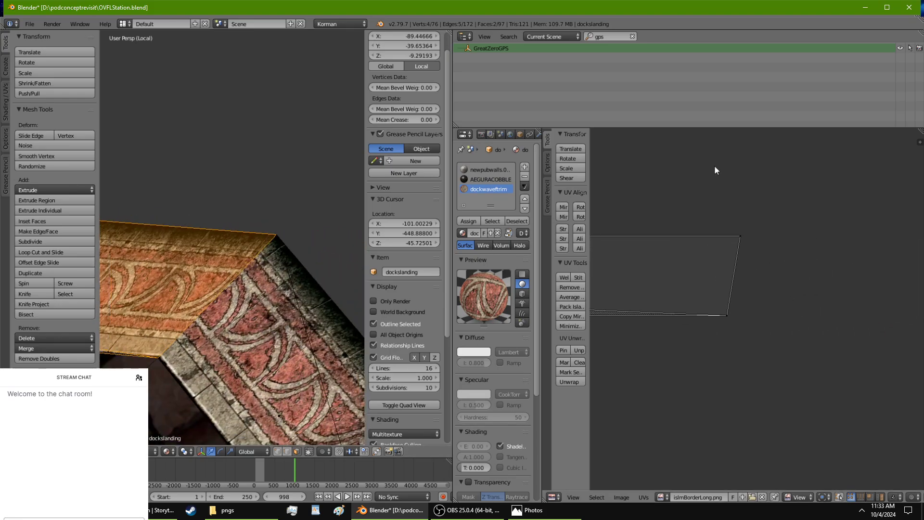
pyautogui.rightClick(725, 314)
pyautogui.press('g')
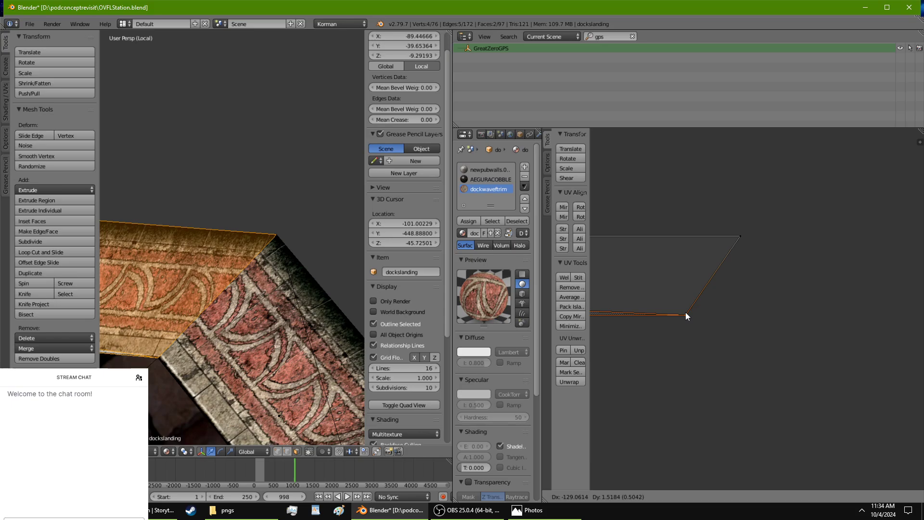
pyautogui.click(685, 313)
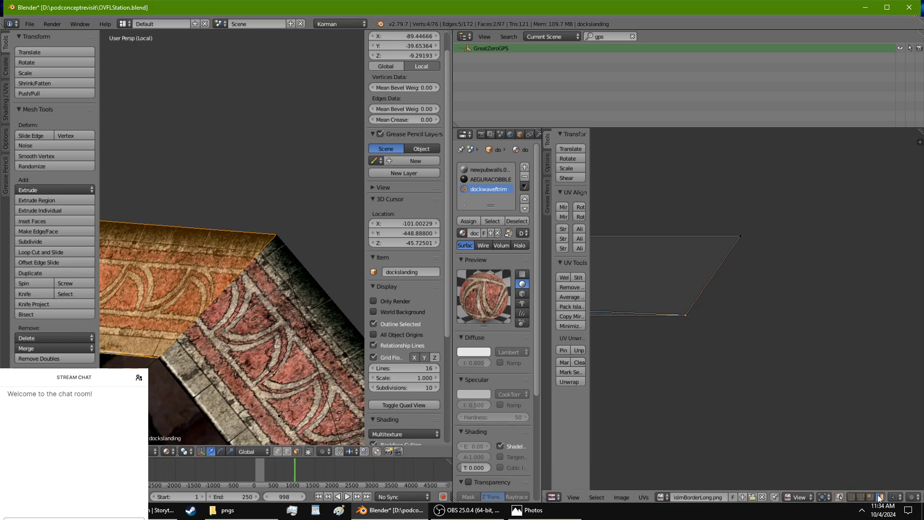
# Shift the slanted right end edge of the long strip's UVs outward along X by about 65 units.
pyautogui.keyDown('shift'); pyautogui.rightClick(723, 276); pyautogui.keyUp('shift')
pyautogui.press('g')
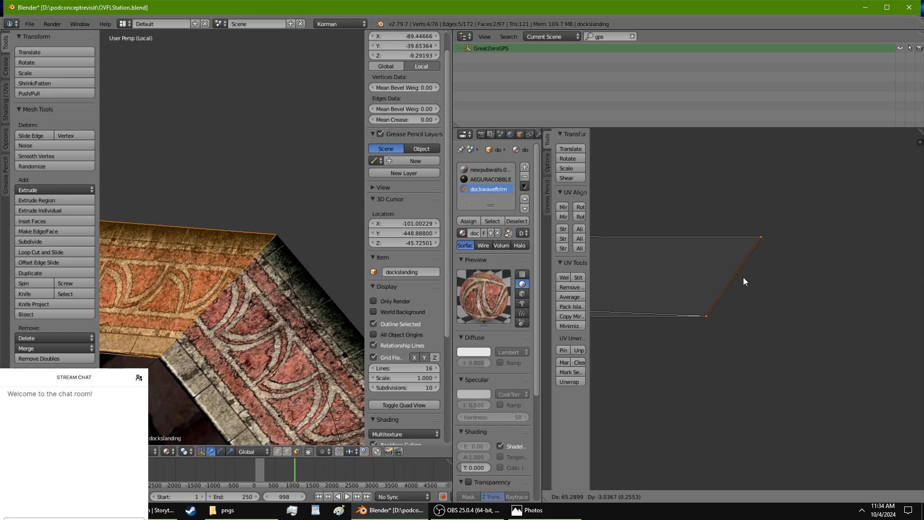
pyautogui.click(743, 280)
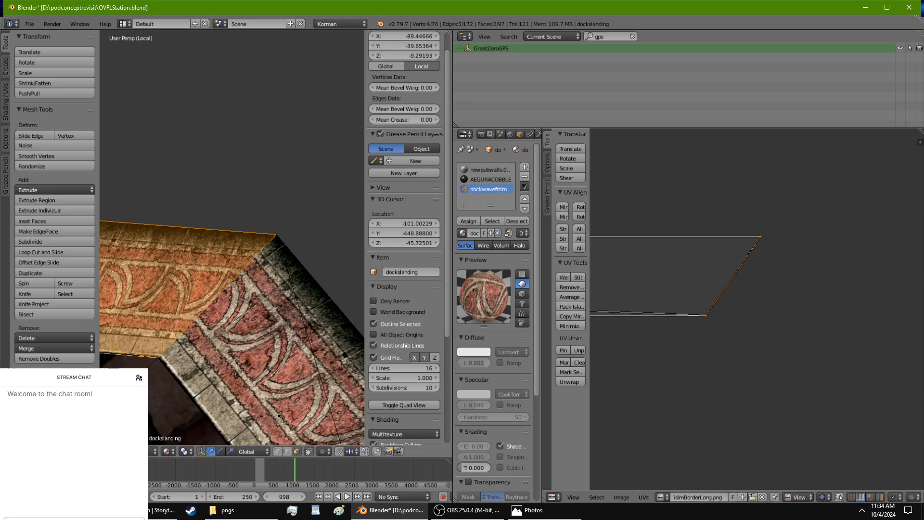
# Examine in Object Mode how the border pattern meets across the long strip's mitred corner and the neighbouring trim.
pyautogui.scroll(5, 227, 359)
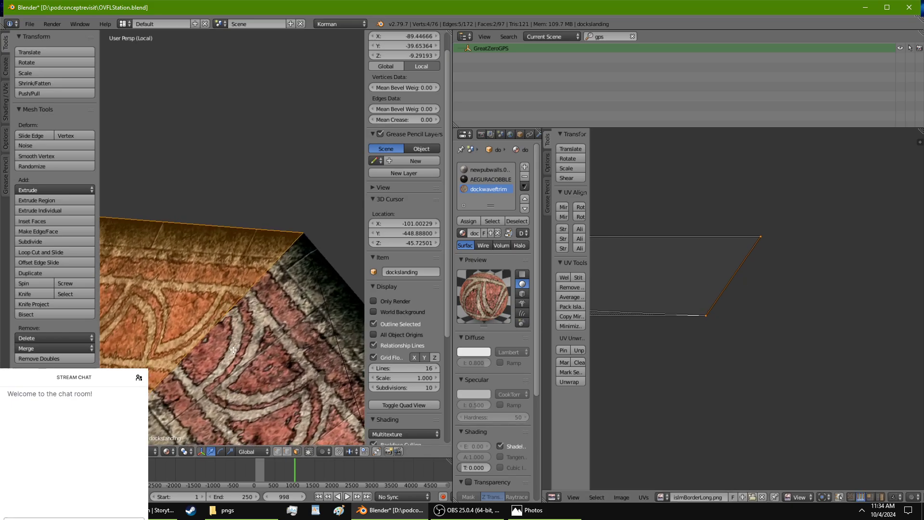
pyautogui.scroll(-1, 234, 343)
pyautogui.press('Tab')
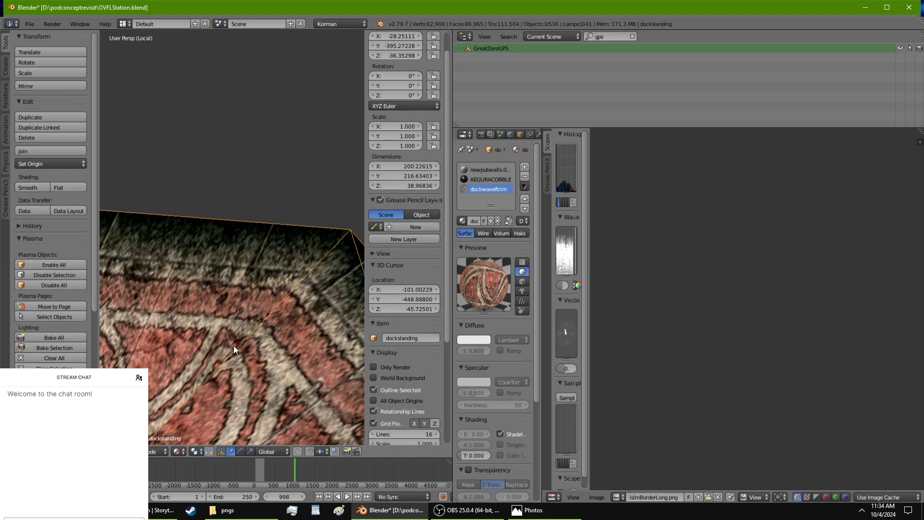
pyautogui.scroll(-4, 234, 346)
pyautogui.moveTo(234, 346); pyautogui.dragTo(268, 347, button='middle')
pyautogui.scroll(6, 267, 345)
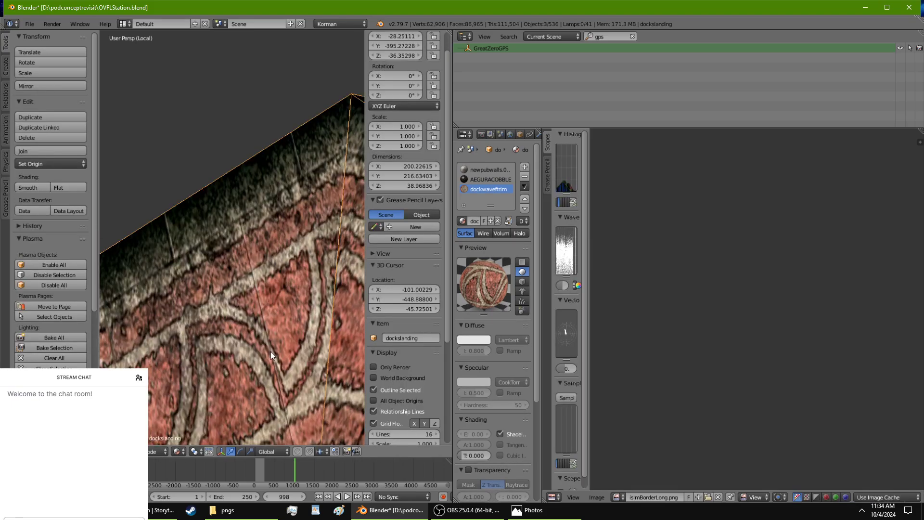
pyautogui.scroll(-3, 259, 358)
pyautogui.moveTo(262, 362)
pyautogui.mouseDown(button='middle')
pyautogui.moveTo(272, 382)
pyautogui.moveTo(261, 379)
pyautogui.mouseUp(button='middle')
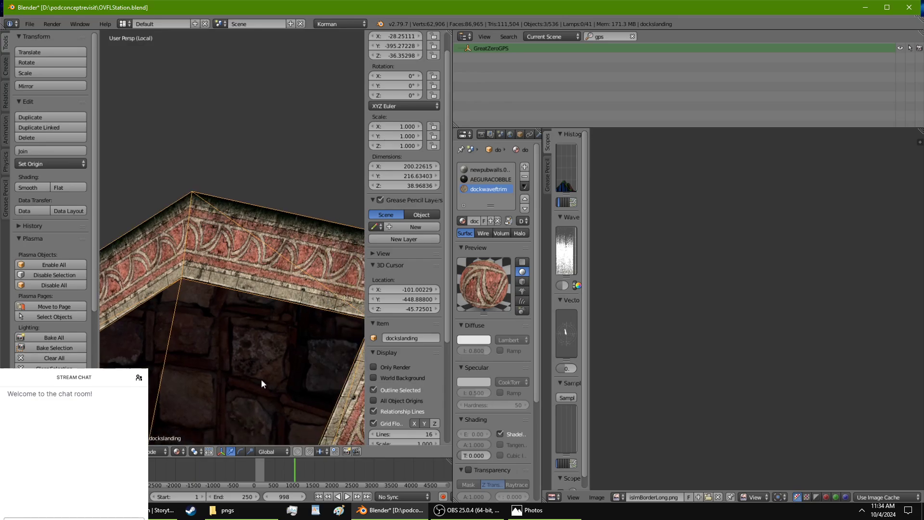
pyautogui.scroll(-1, 261, 379)
# Return to Edit Mode and move the short trim strip's inner edge outward along Y by about 1.3 units.
pyautogui.press('Tab')
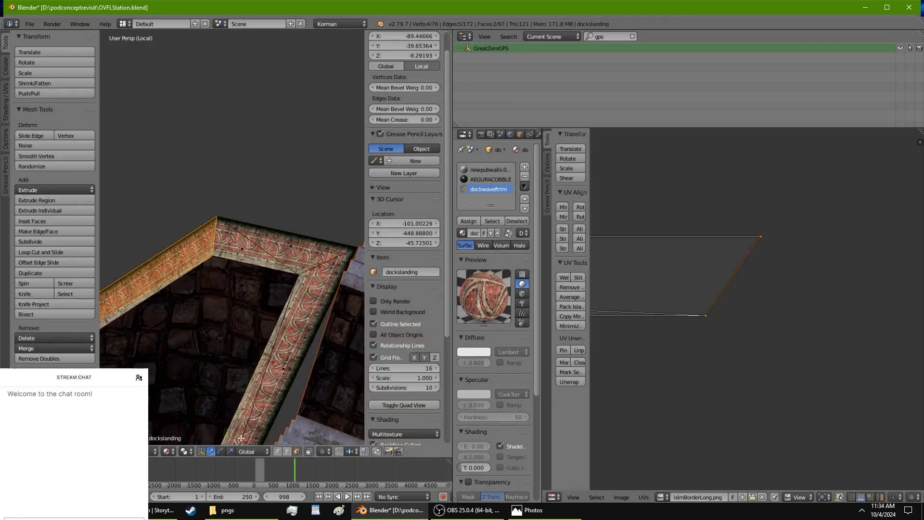
pyautogui.rightClick(276, 272)
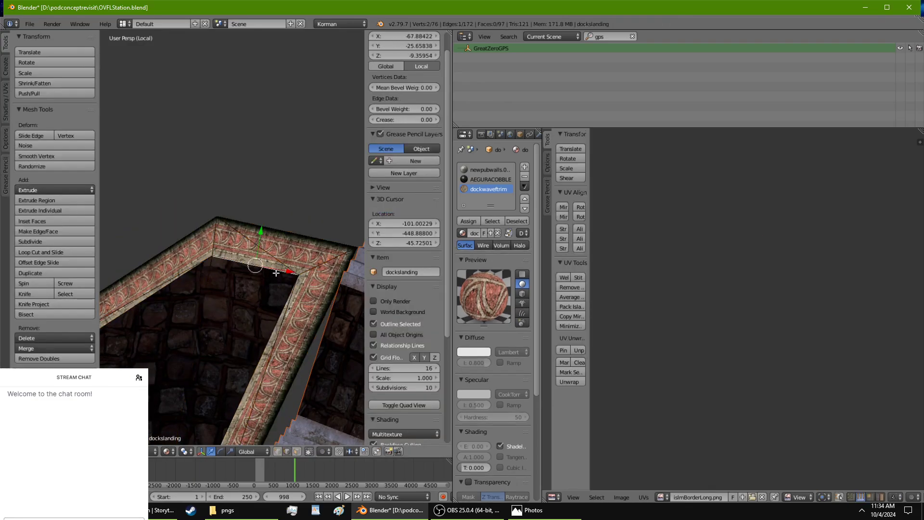
pyautogui.moveTo(261, 245); pyautogui.dragTo(273, 248)
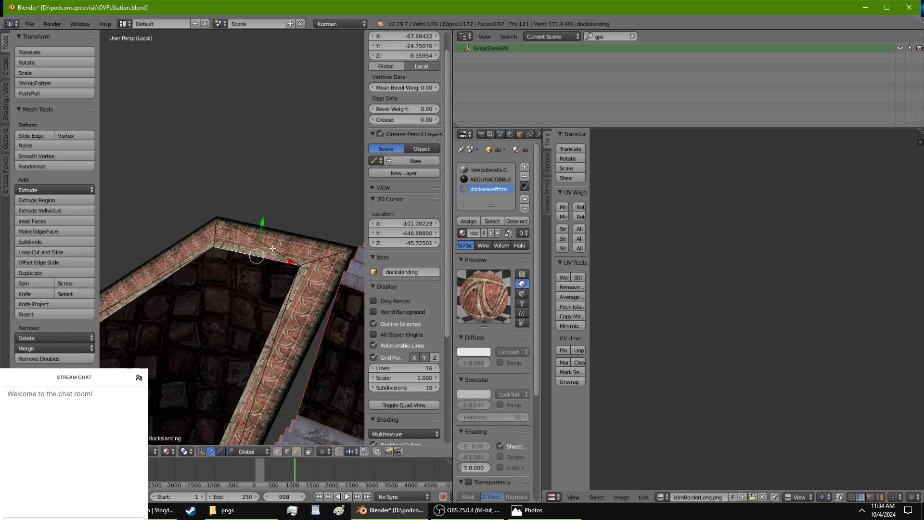
pyautogui.scroll(5, 319, 304)
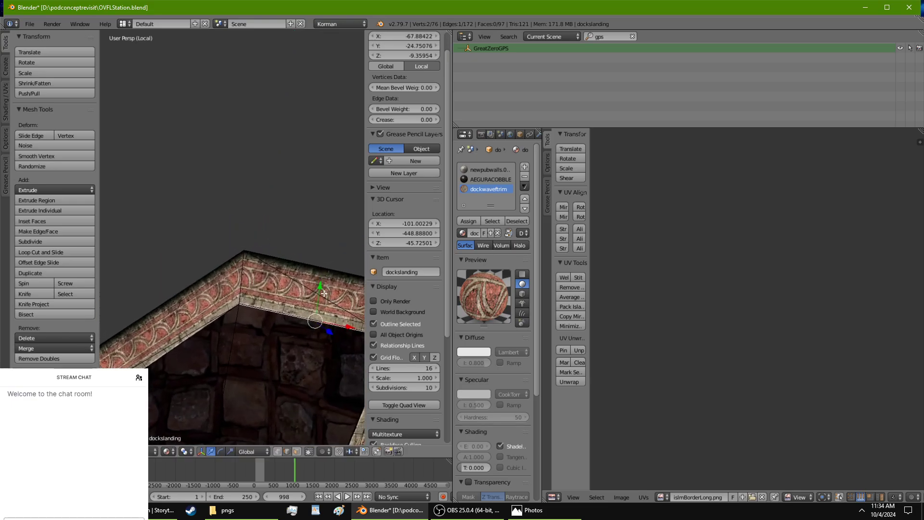
pyautogui.moveTo(322, 288); pyautogui.dragTo(323, 281)
pyautogui.moveTo(323, 280); pyautogui.dragTo(292, 272, button='middle')
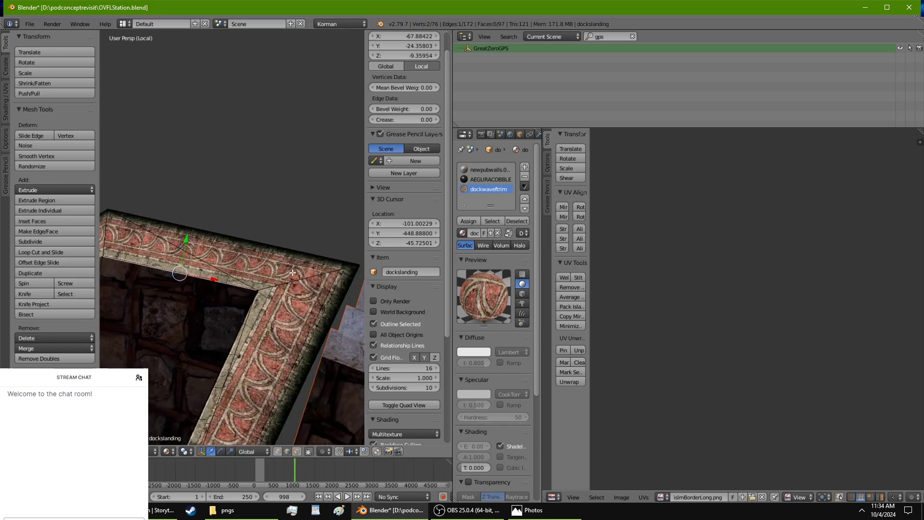
# Switch to vertex selection and move the inner vertex of the sharp corner outward to about X -61.41, Y -24.45.
pyautogui.click(286, 452)
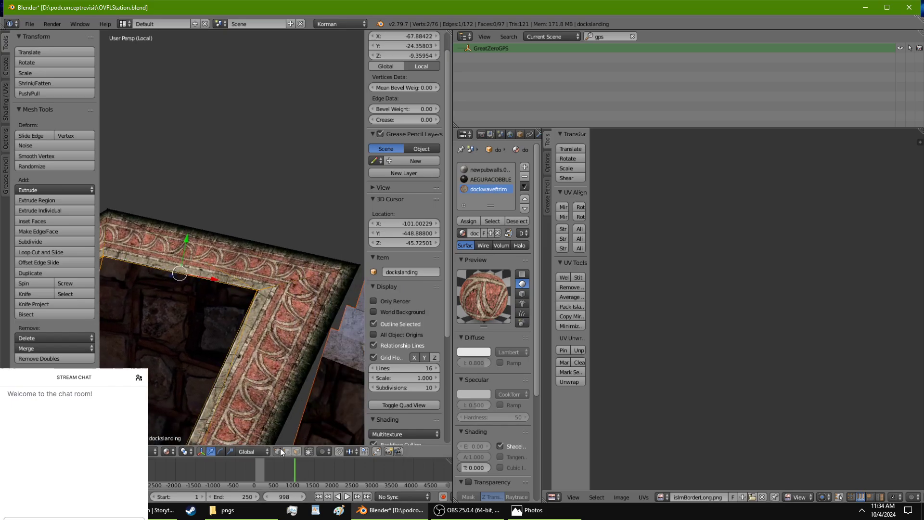
pyautogui.rightClick(259, 289)
pyautogui.moveTo(281, 294); pyautogui.dragTo(300, 270)
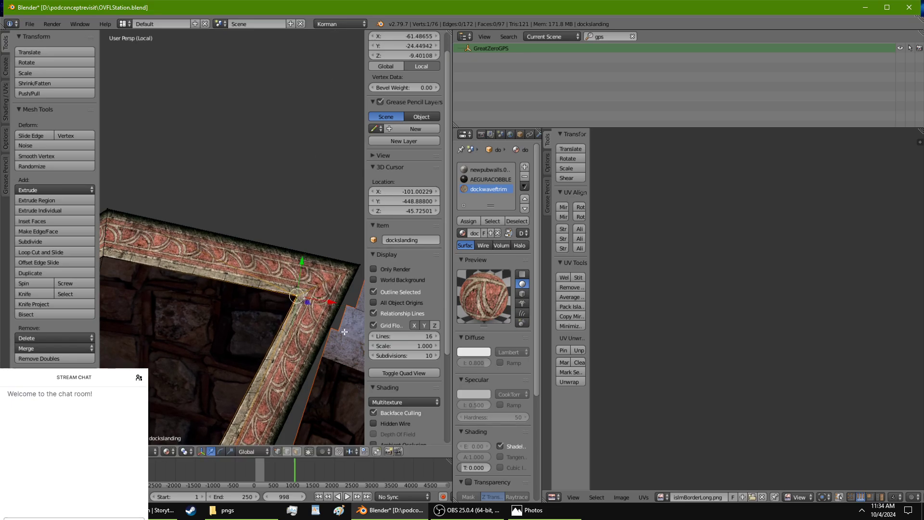
pyautogui.moveTo(334, 310); pyautogui.dragTo(336, 309)
# Move the inner corner vertex at the far end of the side trim strip to about X -71.08, Y -55.35.
pyautogui.moveTo(336, 309); pyautogui.dragTo(305, 258, button='middle')
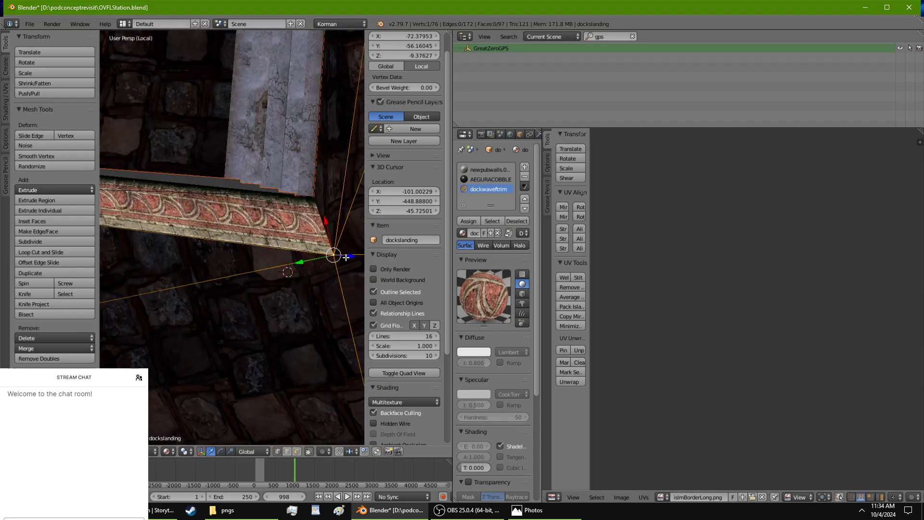
pyautogui.moveTo(311, 262); pyautogui.dragTo(312, 198)
pyautogui.moveTo(289, 236); pyautogui.dragTo(291, 234)
pyautogui.moveTo(305, 196); pyautogui.dragTo(305, 195)
pyautogui.scroll(-4, 293, 245)
pyautogui.moveTo(292, 245); pyautogui.dragTo(217, 256, button='middle')
pyautogui.moveTo(202, 321); pyautogui.dragTo(213, 299, button='middle')
pyautogui.moveTo(258, 277); pyautogui.dragTo(245, 279, button='middle')
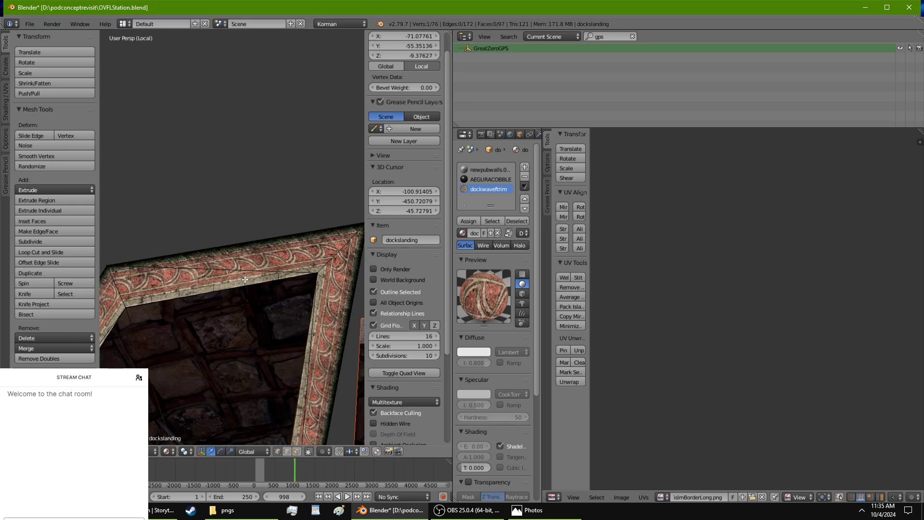
# Try shifting the outer vertex of the sharp trim corner inward along X by about 0.5 units, and undo it.
pyautogui.scroll(-4, 304, 262)
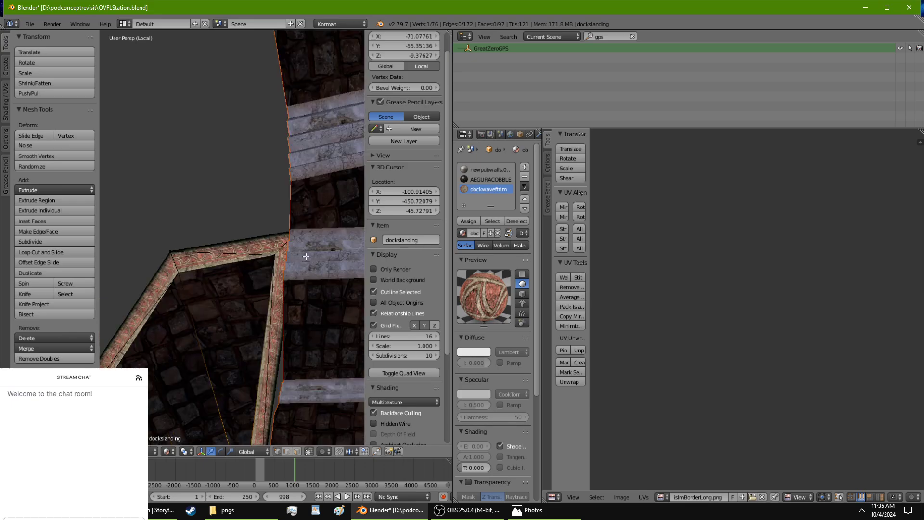
pyautogui.scroll(4, 306, 257)
pyautogui.moveTo(360, 219); pyautogui.dragTo(355, 238, button='middle')
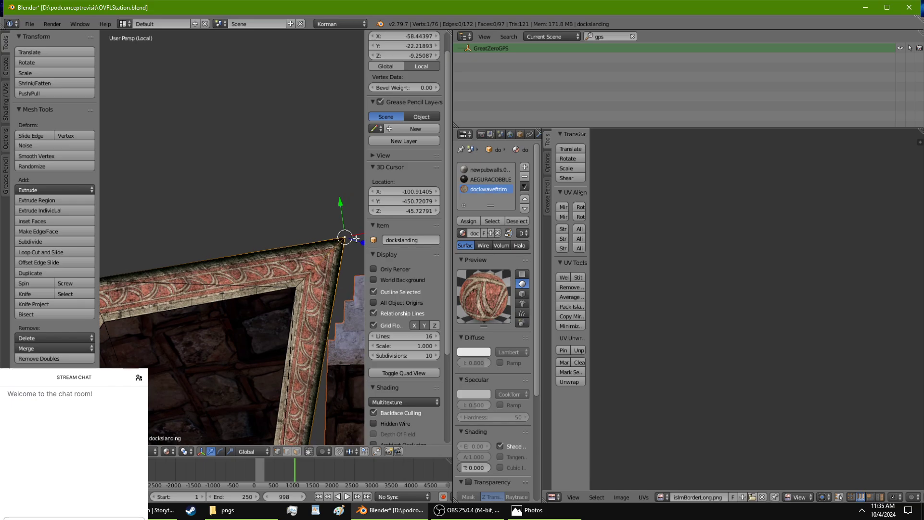
pyautogui.press('g')
pyautogui.click(351, 237)
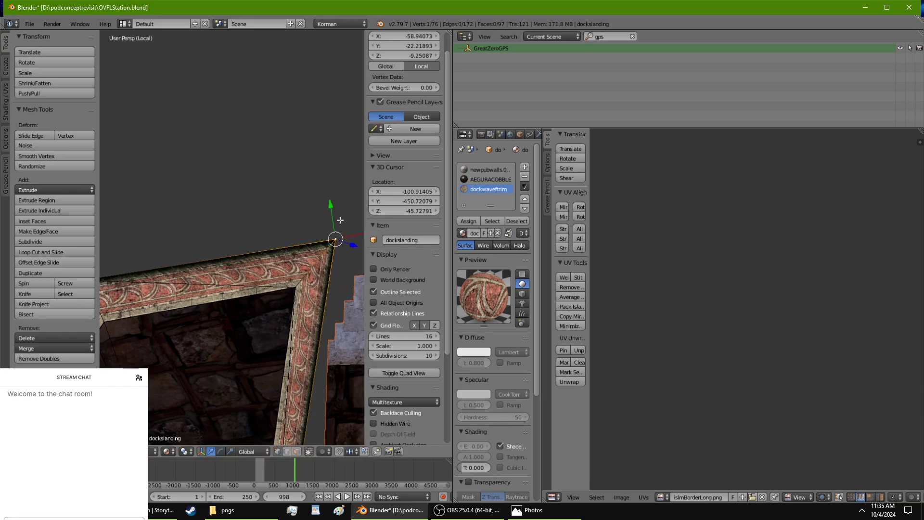
pyautogui.hotkey('ctrl', 'z')
# Pull the outer vertex of the sharp trim corner inward in small moves to about X -59.3, Y -23.2.
pyautogui.moveTo(335, 206); pyautogui.dragTo(316, 235, button='middle')
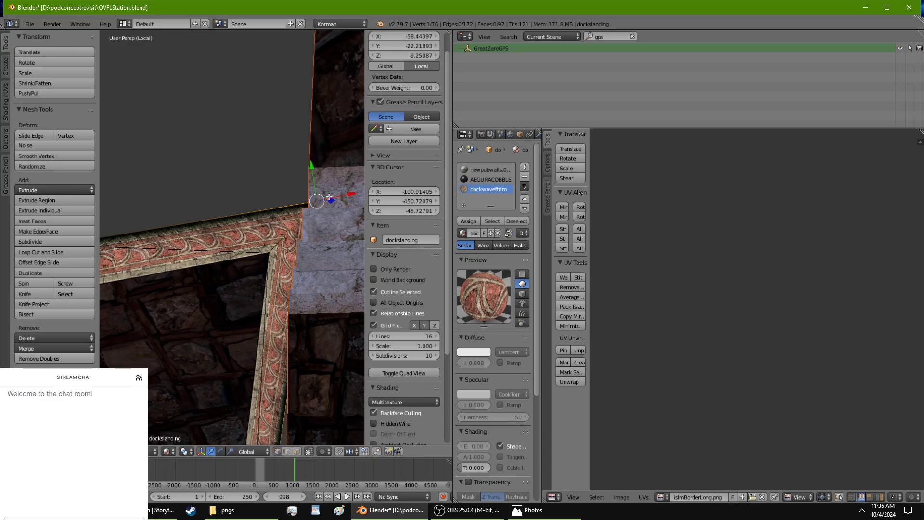
pyautogui.moveTo(329, 197); pyautogui.dragTo(338, 193, button='middle')
pyautogui.moveTo(354, 142); pyautogui.dragTo(357, 146)
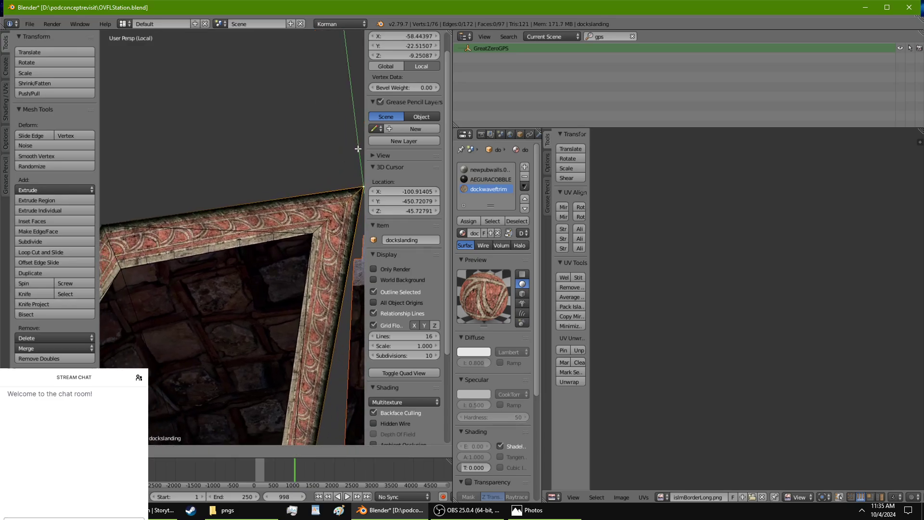
pyautogui.moveTo(357, 146); pyautogui.dragTo(354, 188, button='middle')
pyautogui.moveTo(358, 191)
pyautogui.mouseDown()
pyautogui.moveTo(344, 196)
pyautogui.moveTo(317, 179)
pyautogui.moveTo(324, 206)
pyautogui.moveTo(355, 202)
pyautogui.mouseUp()
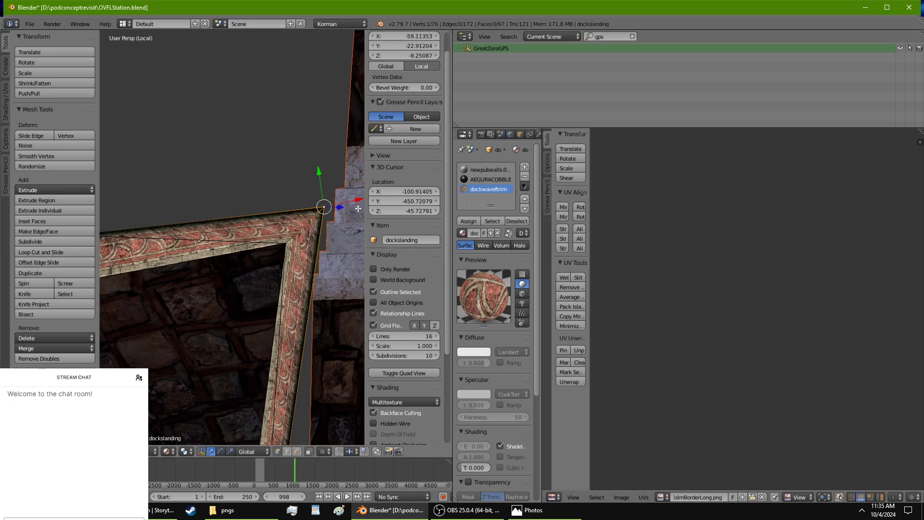
pyautogui.moveTo(354, 202)
pyautogui.mouseDown(button='middle')
pyautogui.moveTo(355, 222)
pyautogui.moveTo(358, 203)
pyautogui.moveTo(351, 205)
pyautogui.mouseUp(button='middle')
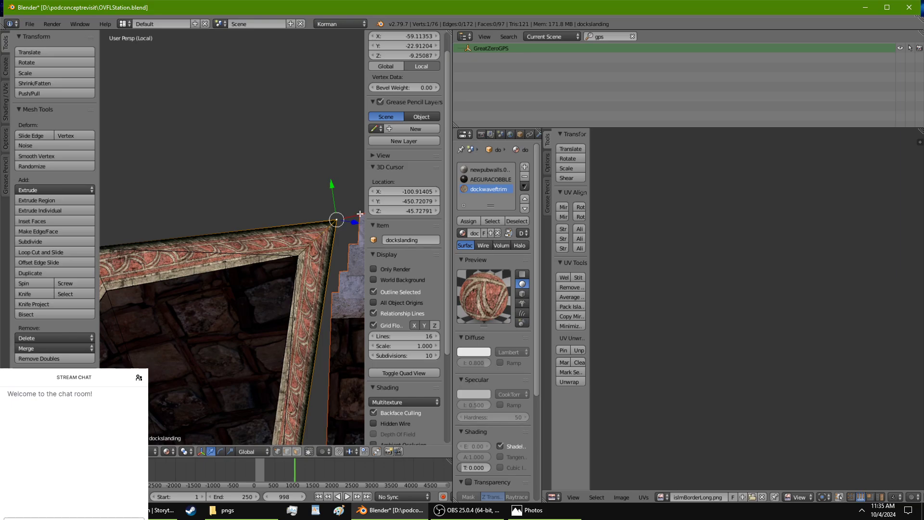
pyautogui.moveTo(331, 194); pyautogui.dragTo(329, 192)
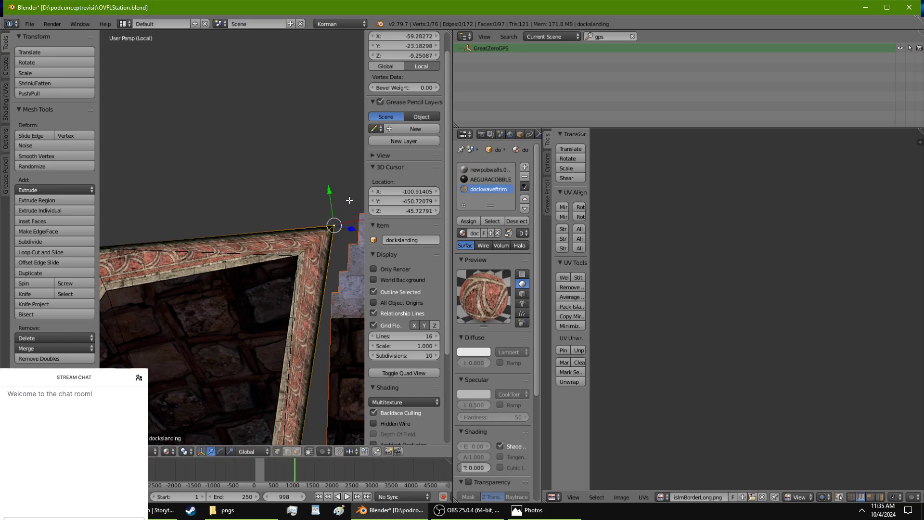
pyautogui.moveTo(359, 219); pyautogui.dragTo(357, 219)
pyautogui.moveTo(330, 190); pyautogui.dragTo(329, 192)
# Adjust the inner vertex of the sharp trim corner along X and Y to about X -61.32, Y -24.28.
pyautogui.keyDown('shift'); pyautogui.moveTo(219, 308); pyautogui.dragTo(251, 307, button='middle'); pyautogui.keyUp('shift')
pyautogui.moveTo(257, 261); pyautogui.dragTo(247, 236)
pyautogui.scroll(5, 236, 249)
pyautogui.moveTo(236, 249); pyautogui.dragTo(272, 264, button='middle')
pyautogui.rightClick(335, 253)
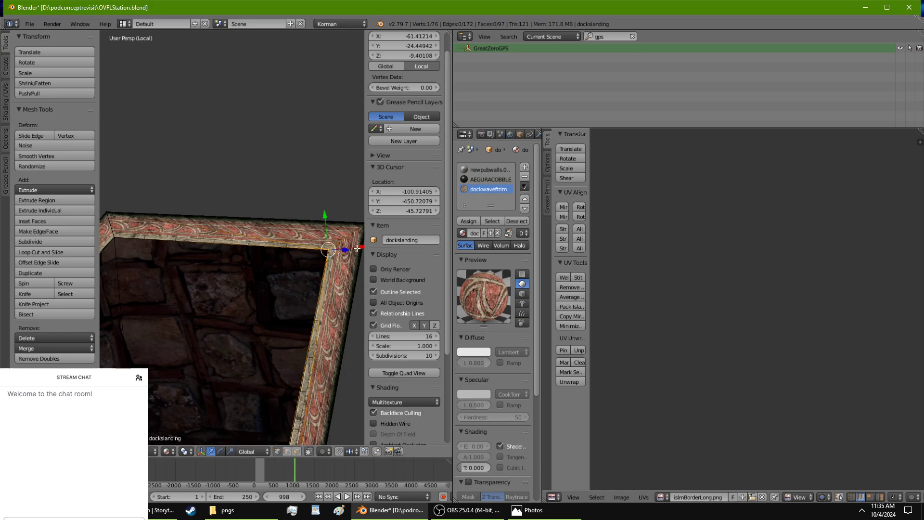
pyautogui.press('g')
pyautogui.press('x')
pyautogui.click(346, 225)
pyautogui.press('g')
pyautogui.press('y')
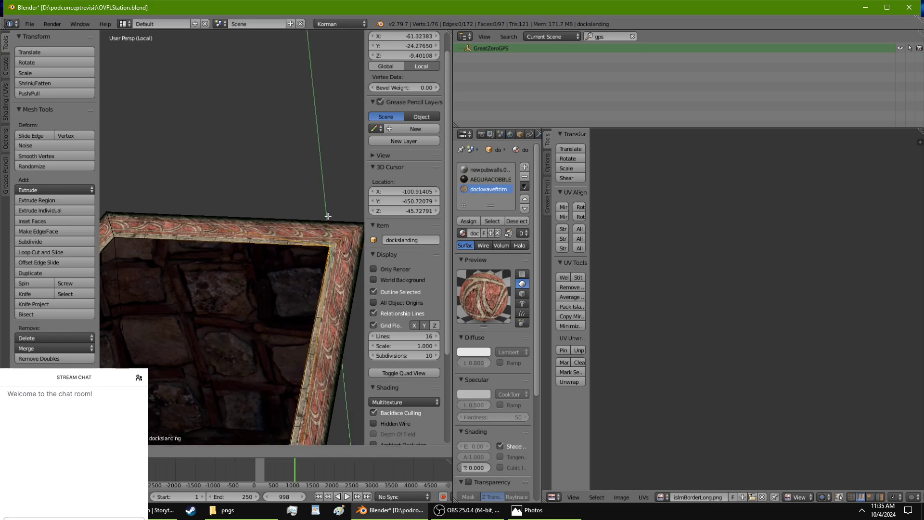
pyautogui.click(345, 290)
# Clear the vertex selection and select two adjacent triangular faces of the short trim strip in face selection mode.
pyautogui.press('a')
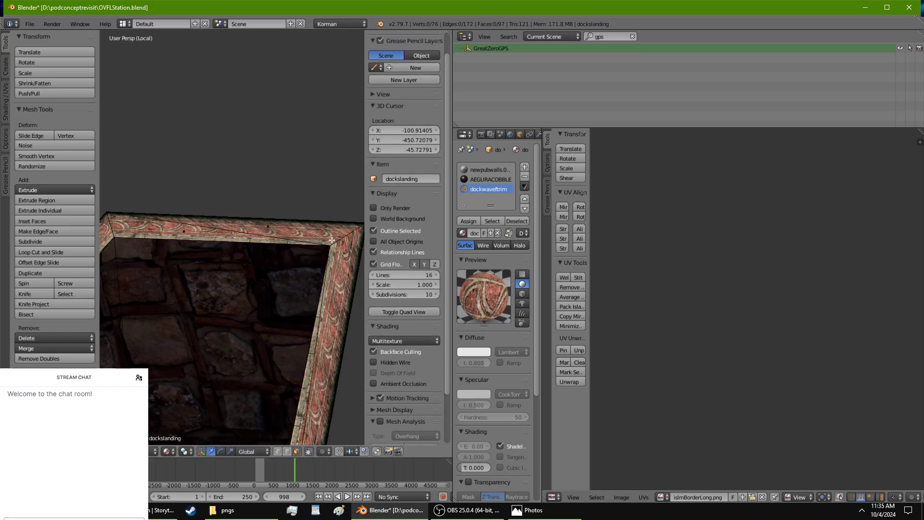
pyautogui.rightClick(264, 230)
pyautogui.keyDown('shift'); pyautogui.rightClick(186, 234); pyautogui.keyUp('shift')
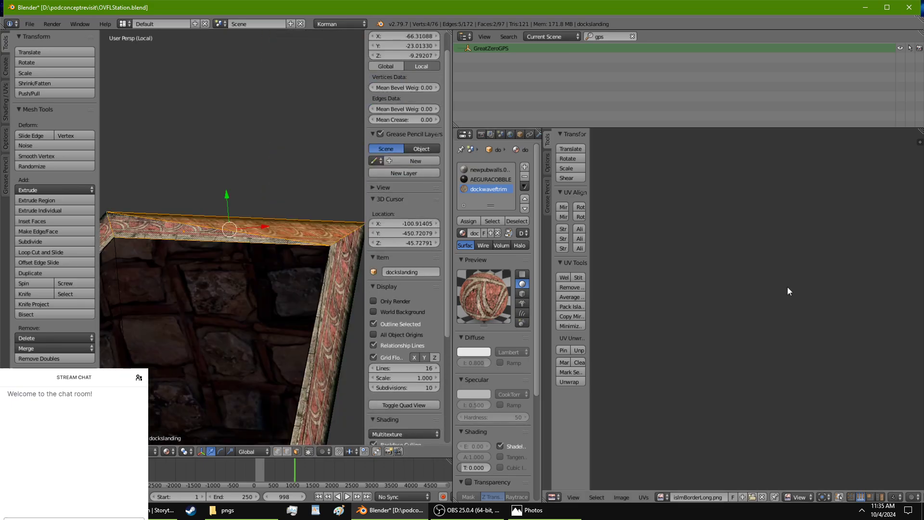
# Shift the upper vertex at the slanted end of the short trim strip's UVs inward along X by about 158.
pyautogui.press('g')
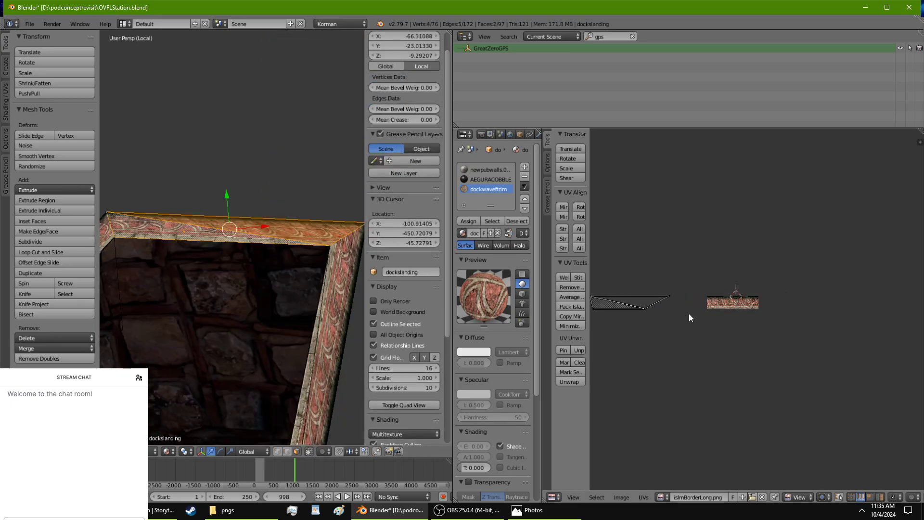
pyautogui.scroll(3, 689, 318)
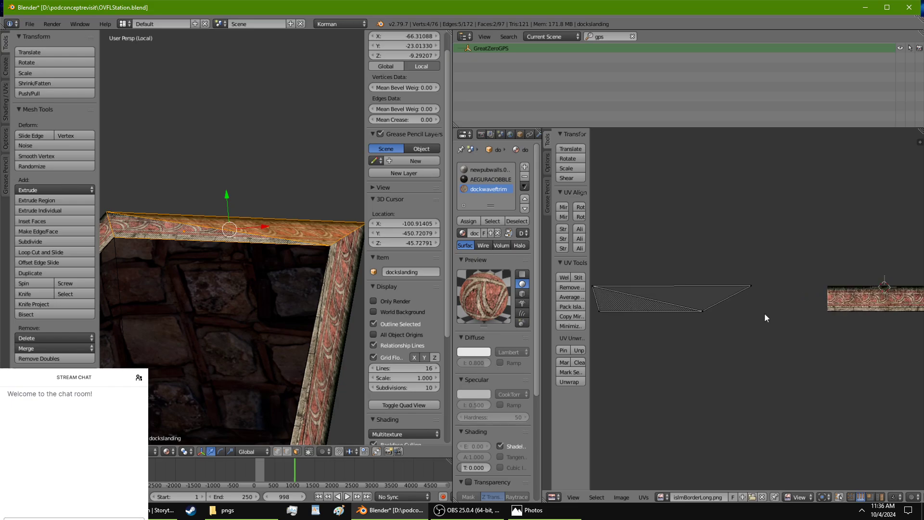
pyautogui.scroll(3, 713, 364)
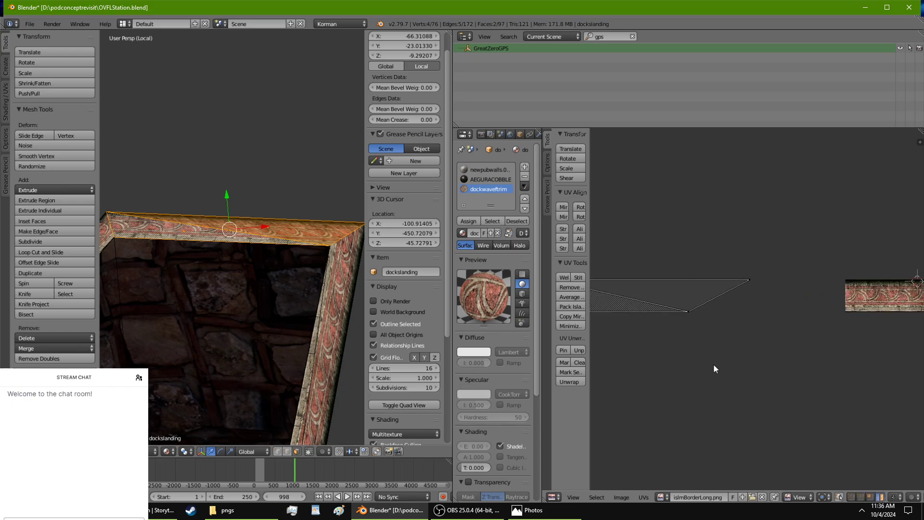
pyautogui.scroll(2, 689, 287)
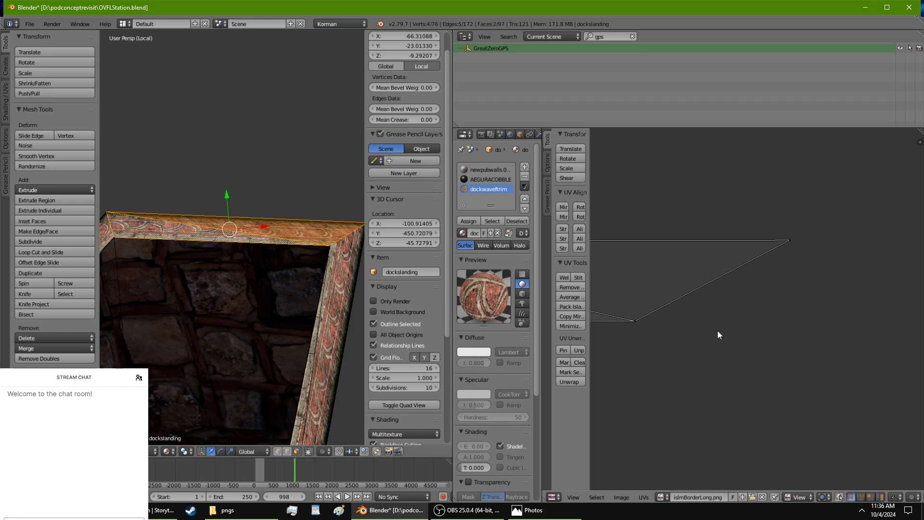
pyautogui.keyDown('shift'); pyautogui.moveTo(353, 236); pyautogui.dragTo(306, 258, button='middle'); pyautogui.keyUp('shift')
pyautogui.scroll(5, 314, 253)
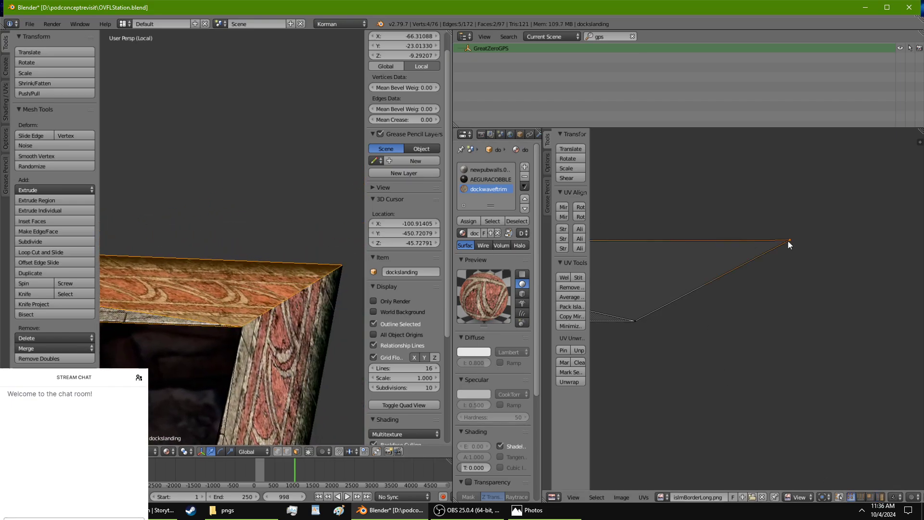
pyautogui.press('g')
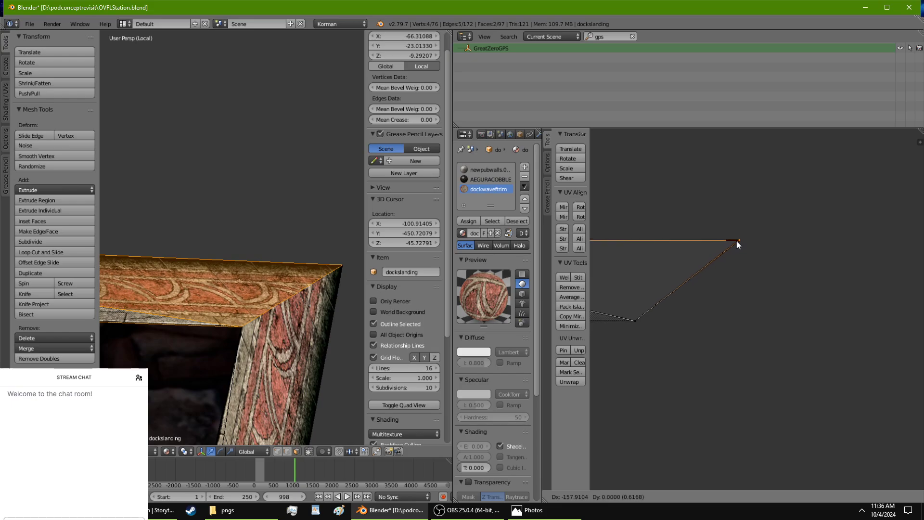
pyautogui.click(736, 241)
pyautogui.rightClick(636, 320)
pyautogui.press('g')
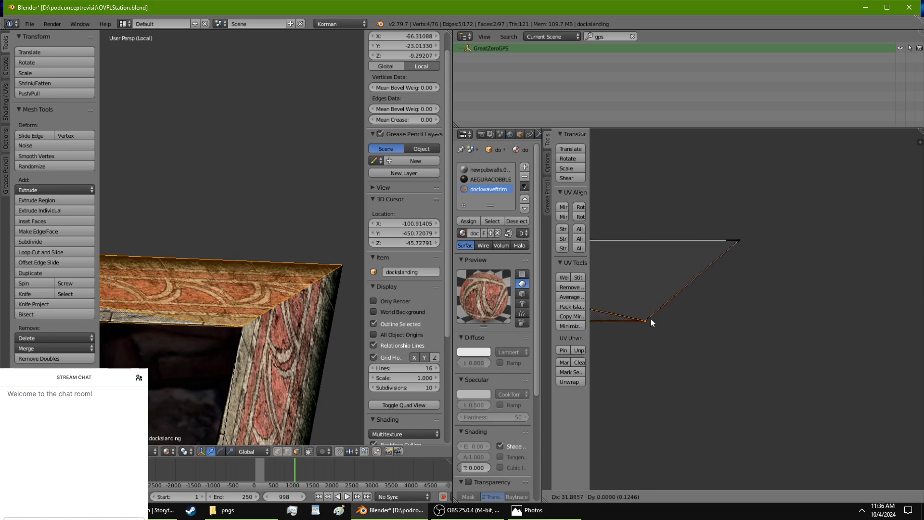
pyautogui.rightClick(651, 317)
# Select the slanted end edge of the short strip's UVs and shift it outward in two moves, the second about 68 along X.
pyautogui.moveTo(298, 356); pyautogui.dragTo(99, 340, button='middle')
pyautogui.moveTo(207, 313); pyautogui.dragTo(237, 272, button='middle')
pyautogui.scroll(2, 251, 258)
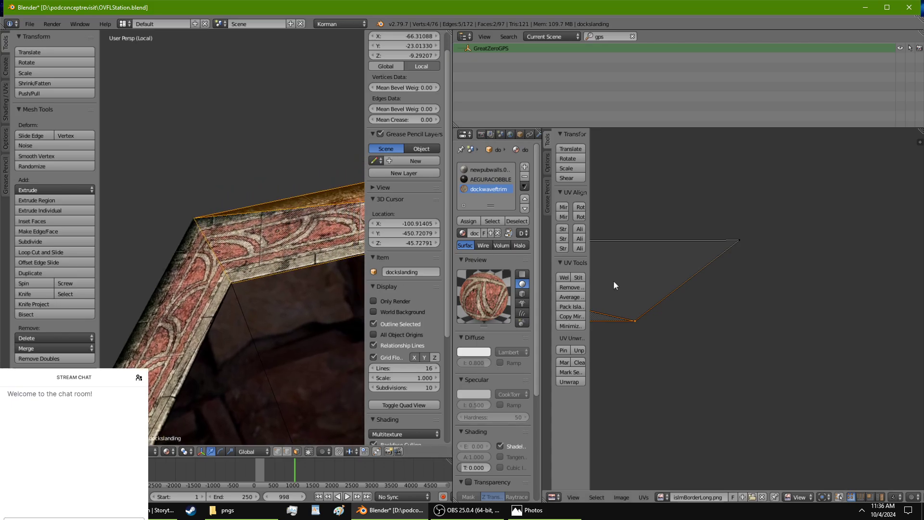
pyautogui.rightClick(641, 274)
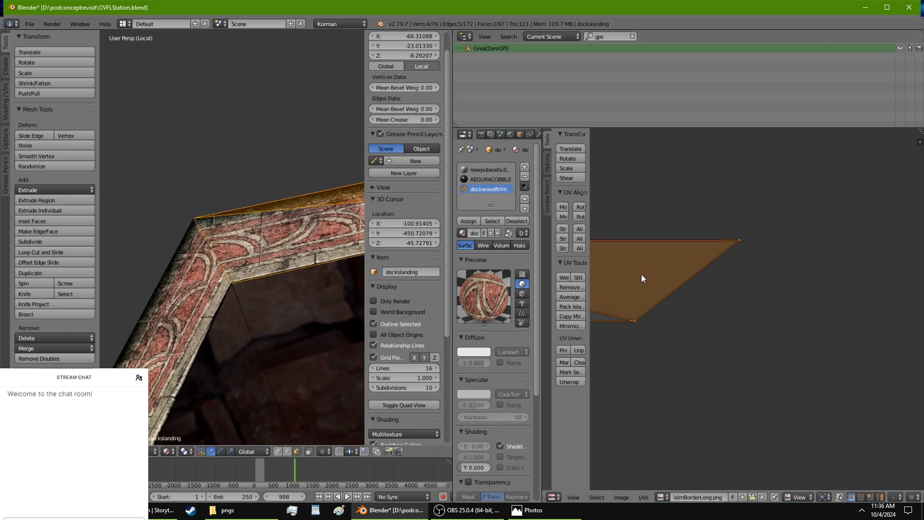
pyautogui.click(687, 291)
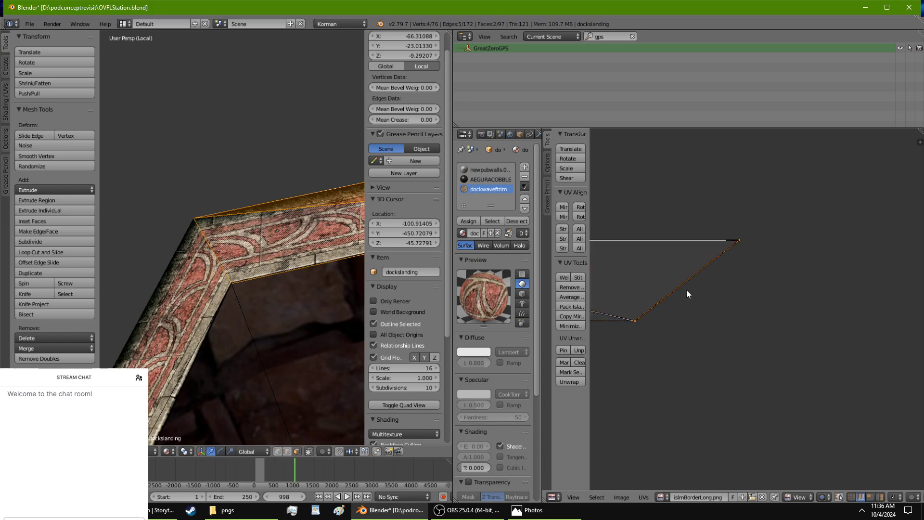
pyautogui.press('g')
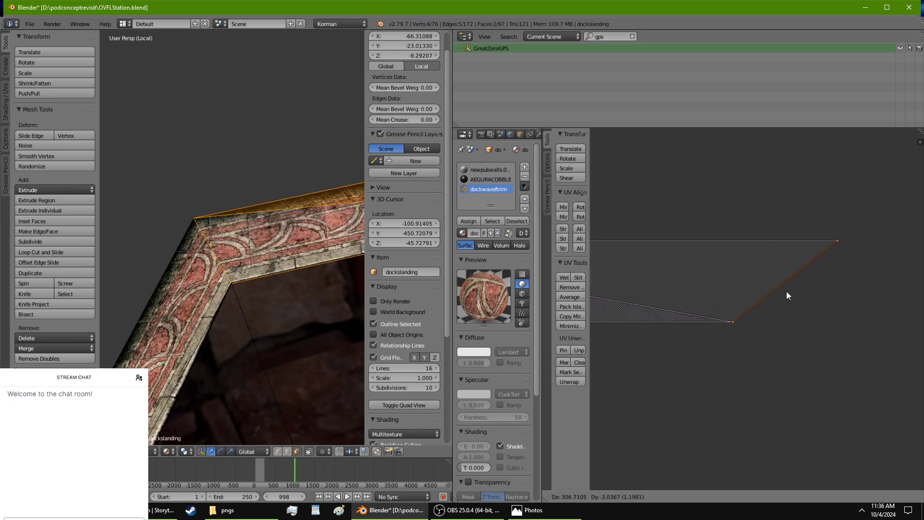
pyautogui.click(798, 292)
pyautogui.keyDown('shift'); pyautogui.moveTo(300, 291); pyautogui.dragTo(269, 289, button='middle'); pyautogui.keyUp('shift')
pyautogui.press('g')
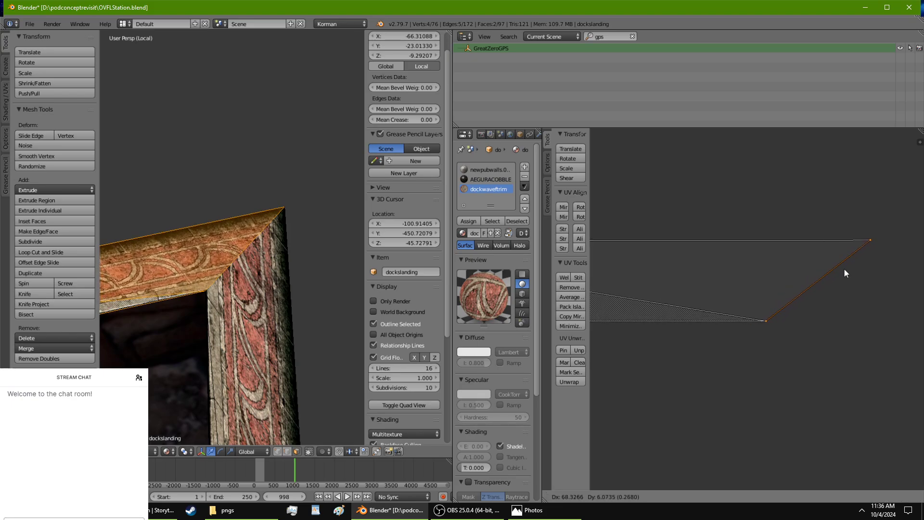
pyautogui.click(844, 269)
# Move the inner vertex of the trim corner to about X -106.70, Y -55.96, and clear the selection.
pyautogui.scroll(5, 296, 323)
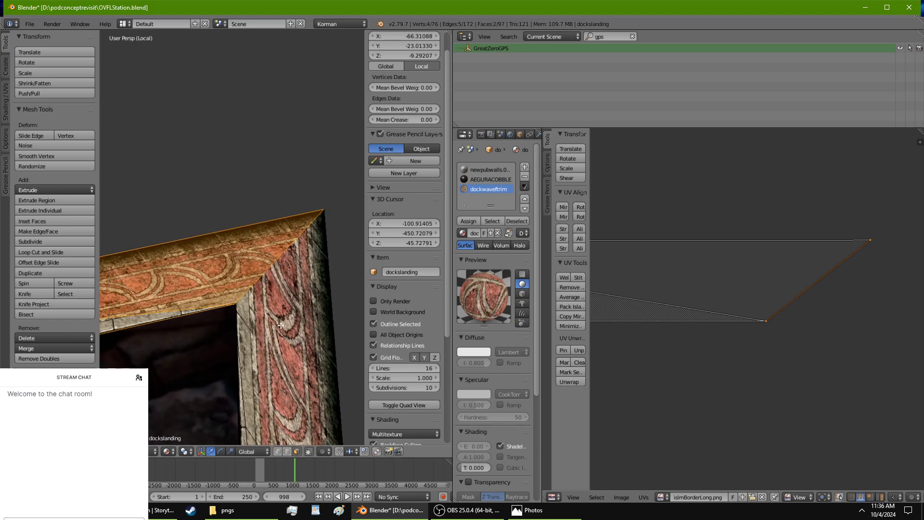
pyautogui.scroll(2, 279, 320)
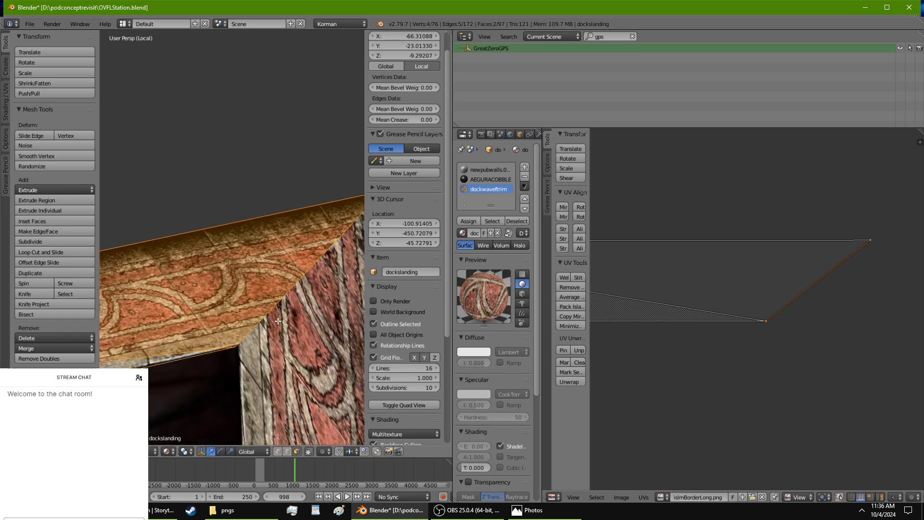
pyautogui.scroll(-2, 278, 322)
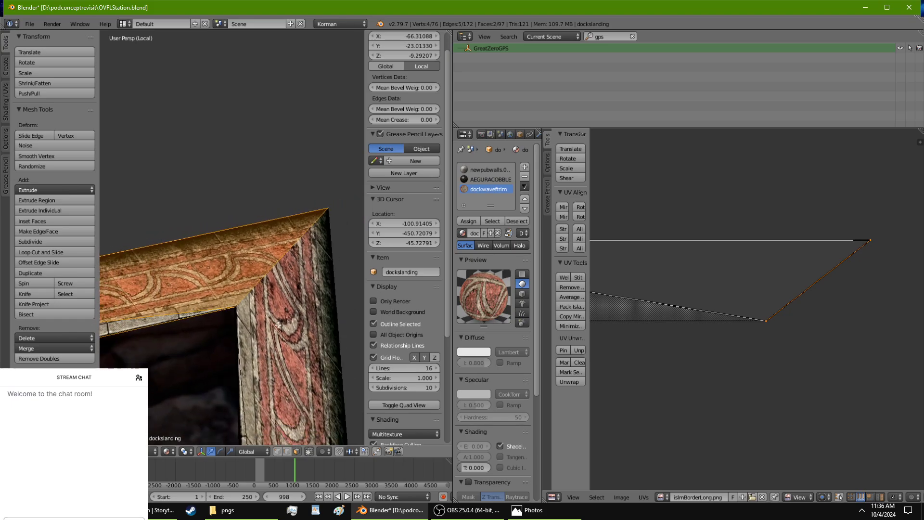
pyautogui.moveTo(278, 325); pyautogui.dragTo(281, 285, button='middle')
pyautogui.rightClick(281, 285)
pyautogui.press('g')
pyautogui.press('x')
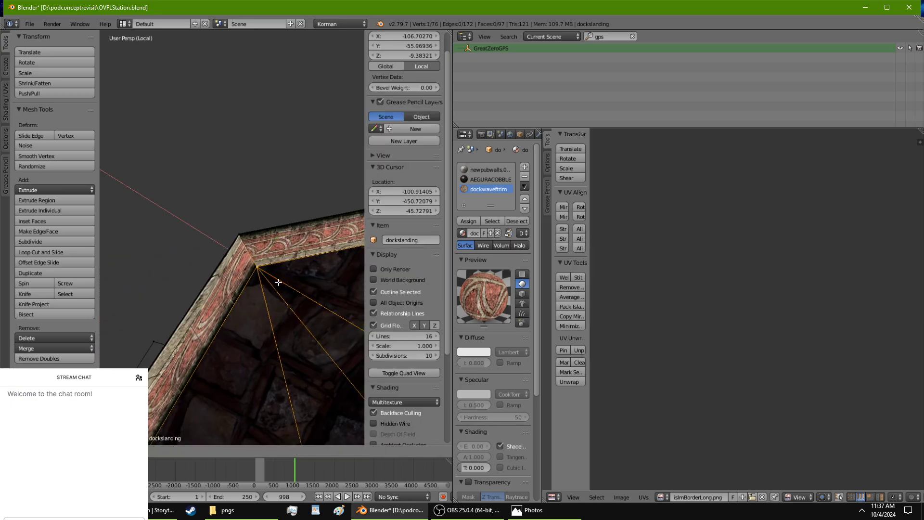
pyautogui.moveTo(226, 294); pyautogui.dragTo(312, 251, button='middle')
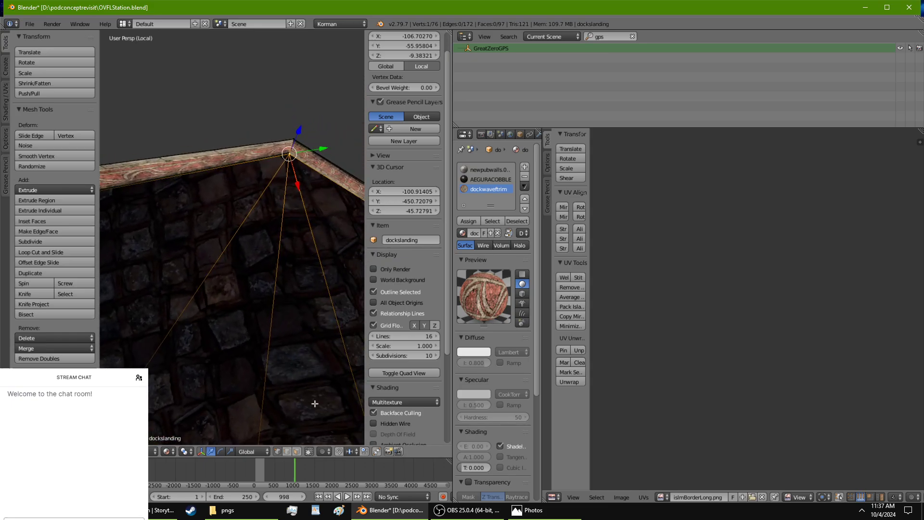
pyautogui.press('a')
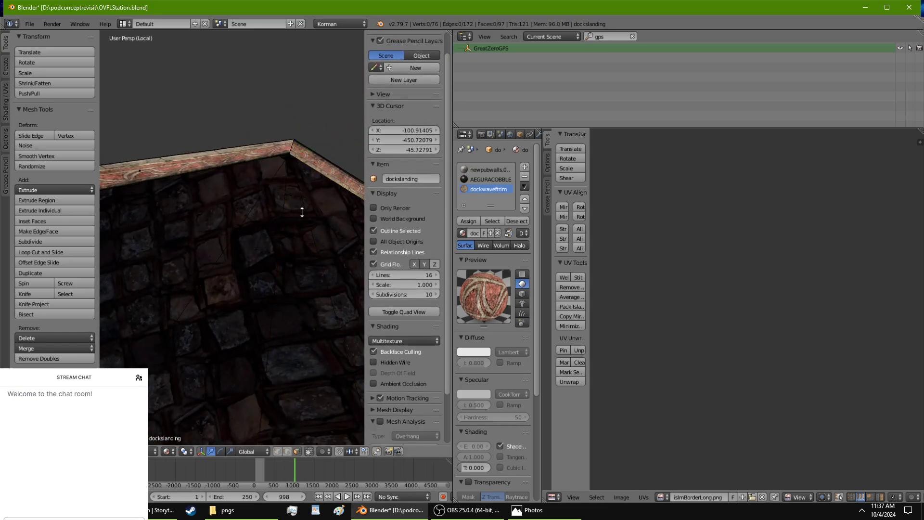
pyautogui.rightClick(272, 160)
pyautogui.keyDown('shift'); pyautogui.rightClick(262, 148); pyautogui.keyUp('shift')
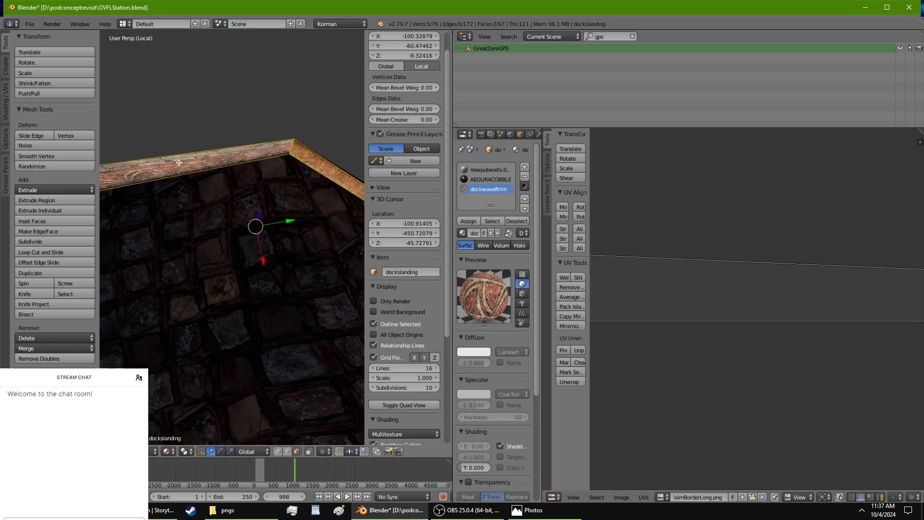
pyautogui.moveTo(262, 149); pyautogui.dragTo(261, 203, button='middle')
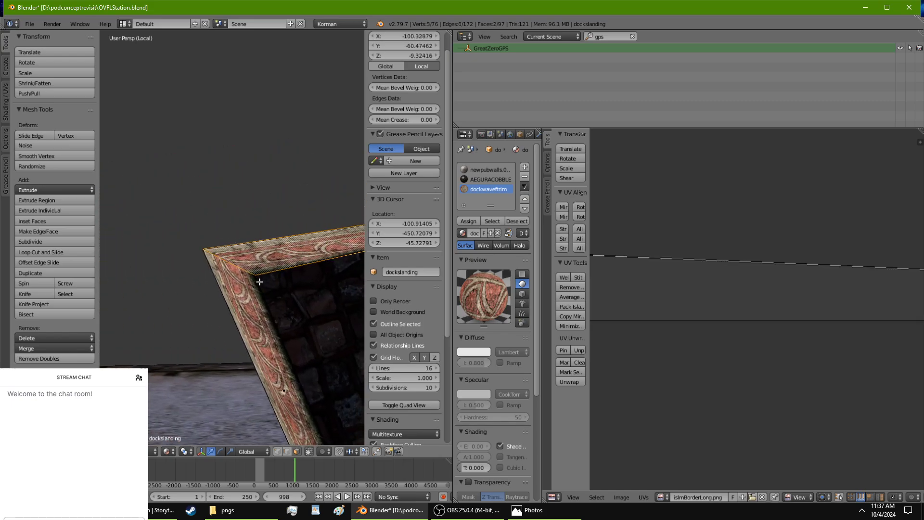
pyautogui.moveTo(259, 282); pyautogui.dragTo(228, 295, button='middle')
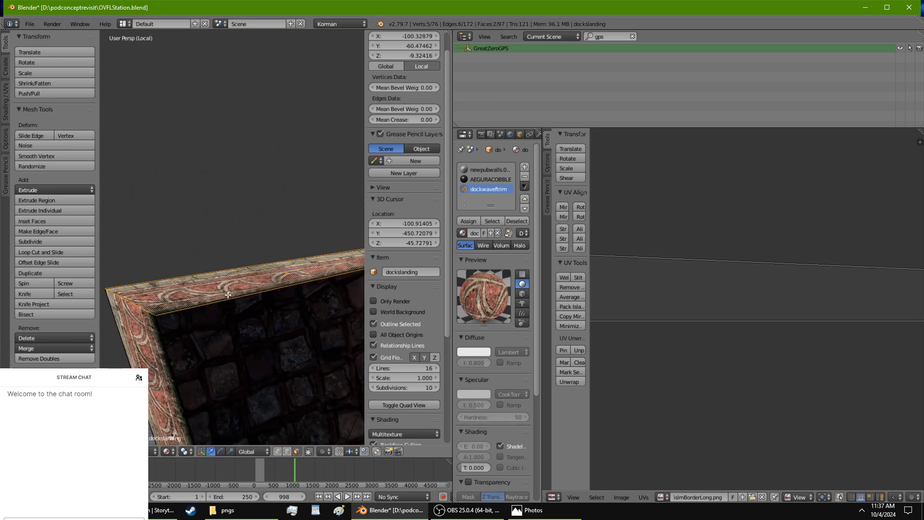
# Adjust the inner vertex at the next trim corner in small moves to about X -107.29, Y -83.81.
pyautogui.rightClick(147, 319)
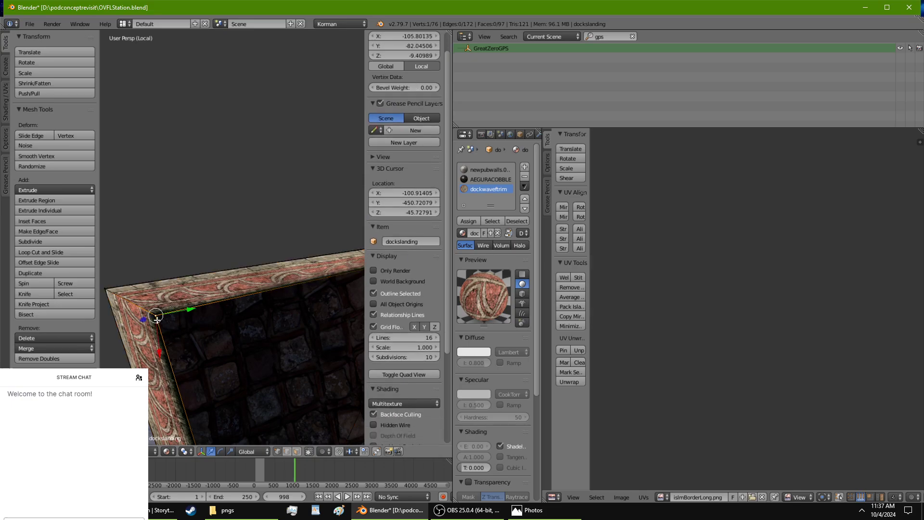
pyautogui.press('g')
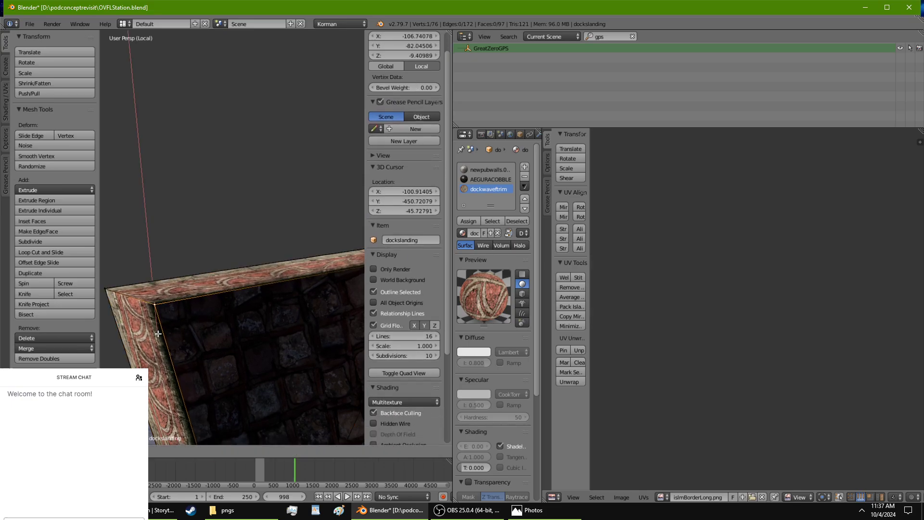
pyautogui.click(168, 308)
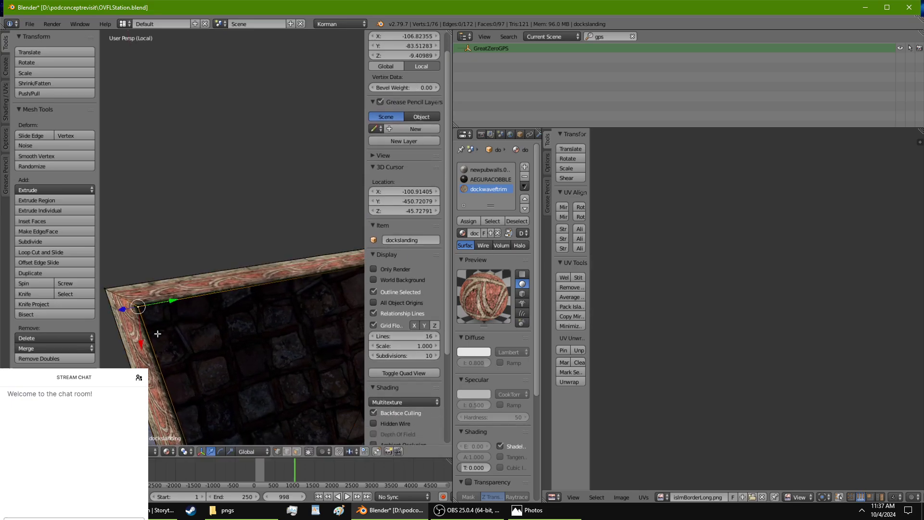
pyautogui.press('g')
pyautogui.press('x')
pyautogui.click(168, 308)
pyautogui.press('g')
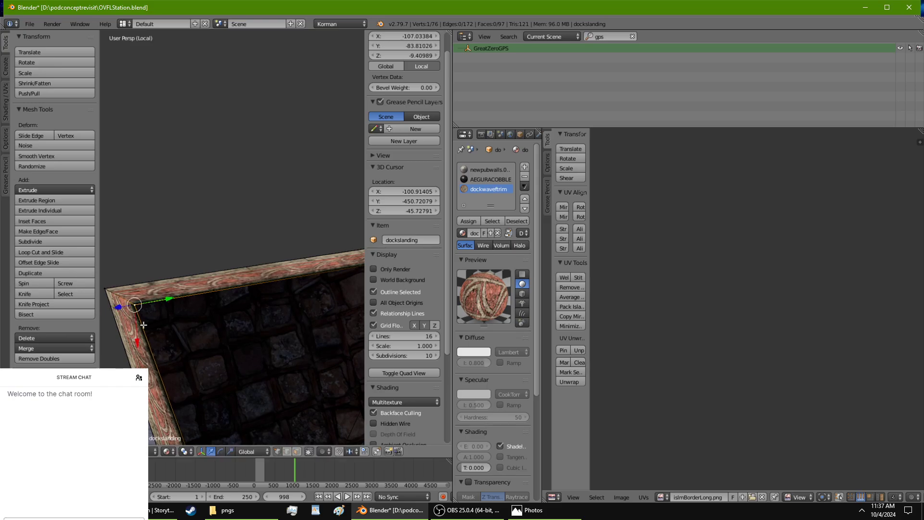
pyautogui.press('x')
pyautogui.click(139, 325)
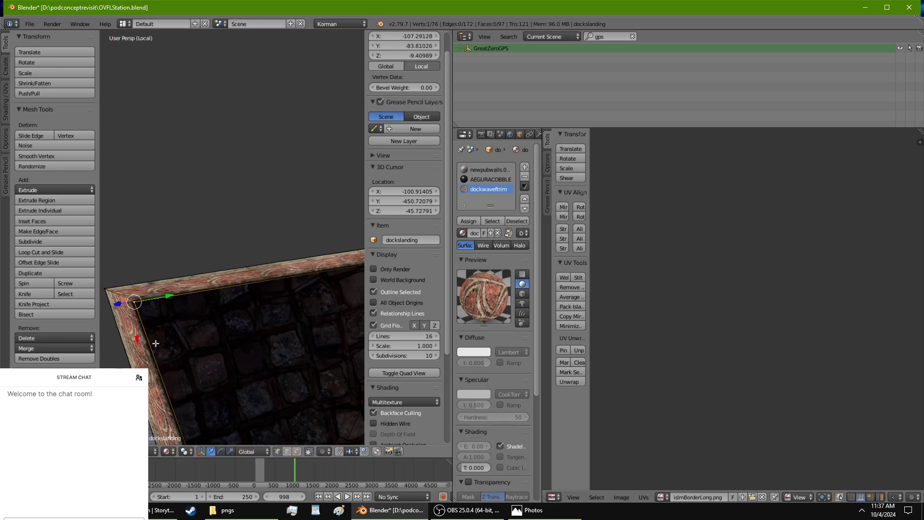
# Select three adjacent trim faces running around the corner in face selection mode.
pyautogui.click(298, 448)
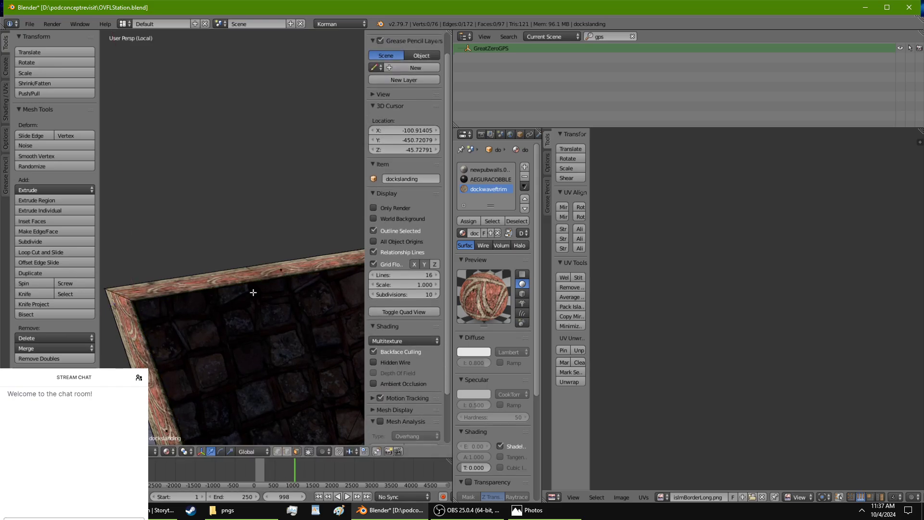
pyautogui.rightClick(249, 283)
pyautogui.keyDown('shift'); pyautogui.moveTo(249, 284); pyautogui.dragTo(379, 293, button='middle'); pyautogui.keyUp('shift')
pyautogui.keyDown('shift'); pyautogui.rightClick(163, 297); pyautogui.keyUp('shift')
pyautogui.scroll(-3, 753, 300)
pyautogui.moveTo(752, 299); pyautogui.dragTo(672, 297, button='middle')
pyautogui.moveTo(273, 366); pyautogui.dragTo(255, 344, button='middle')
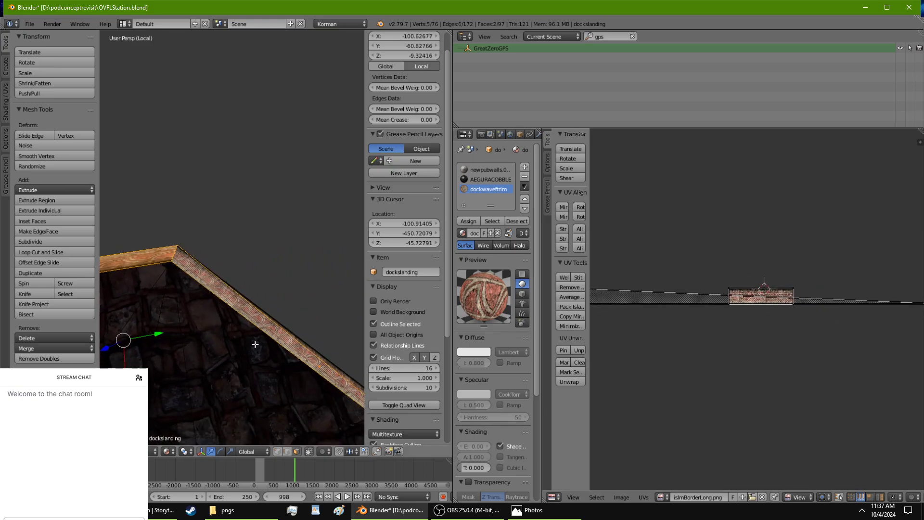
pyautogui.keyDown('shift'); pyautogui.rightClick(321, 360); pyautogui.keyUp('shift')
pyautogui.scroll(5, 677, 322)
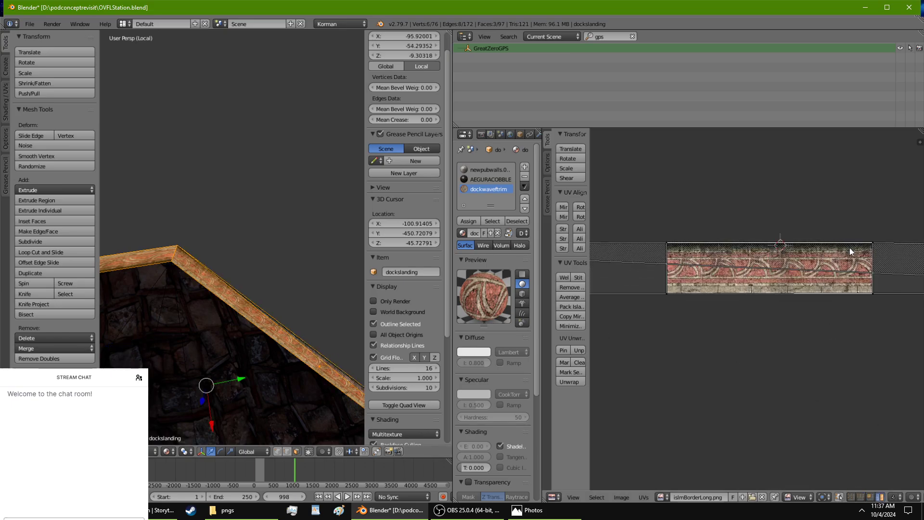
# Move the selected trim UV island down past the lower left end of the border image and mirror it.
pyautogui.press('g')
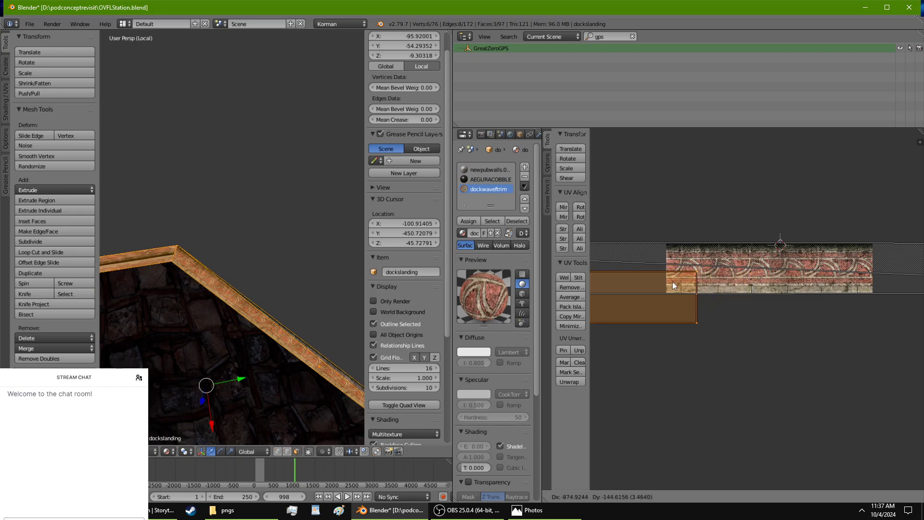
pyautogui.click(676, 295)
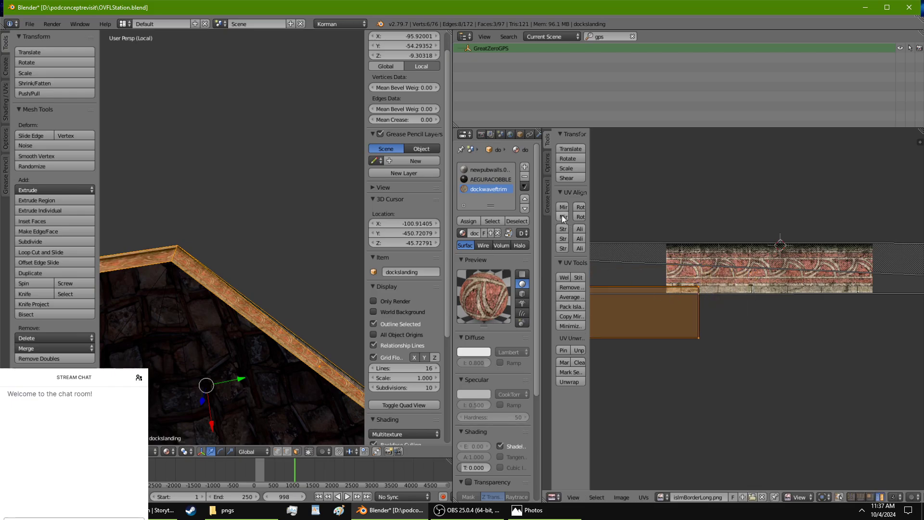
pyautogui.moveTo(301, 270); pyautogui.dragTo(330, 256, button='middle')
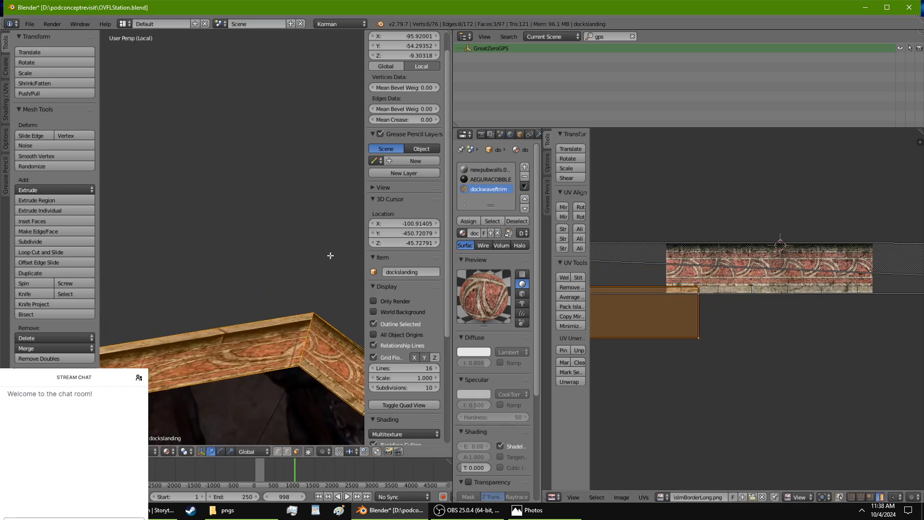
pyautogui.click(561, 207)
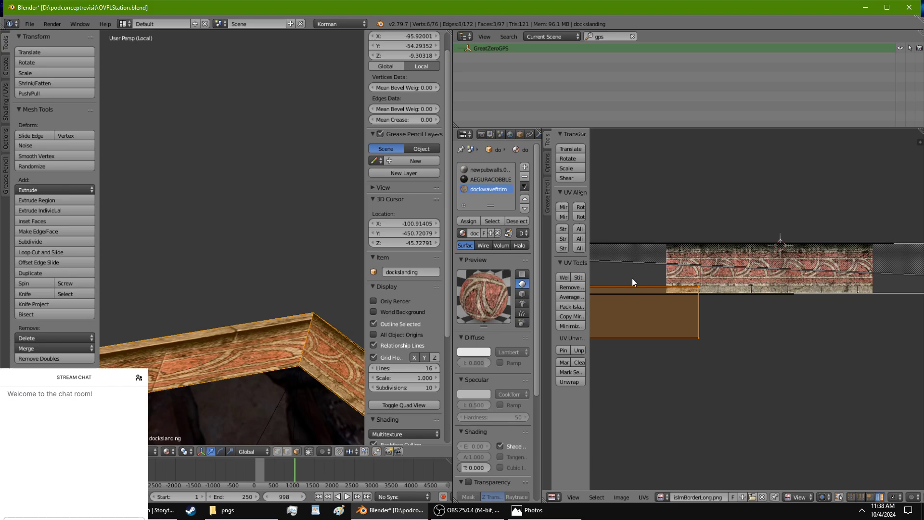
# Move the trim UV island up level with the border image and stretch it along X past both image ends.
pyautogui.press('g')
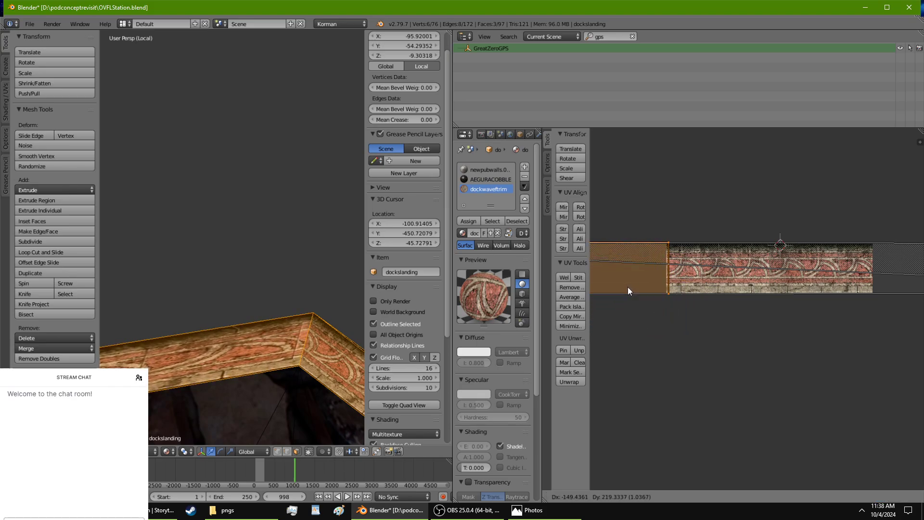
pyautogui.click(628, 286)
pyautogui.press('s')
pyautogui.press('x')
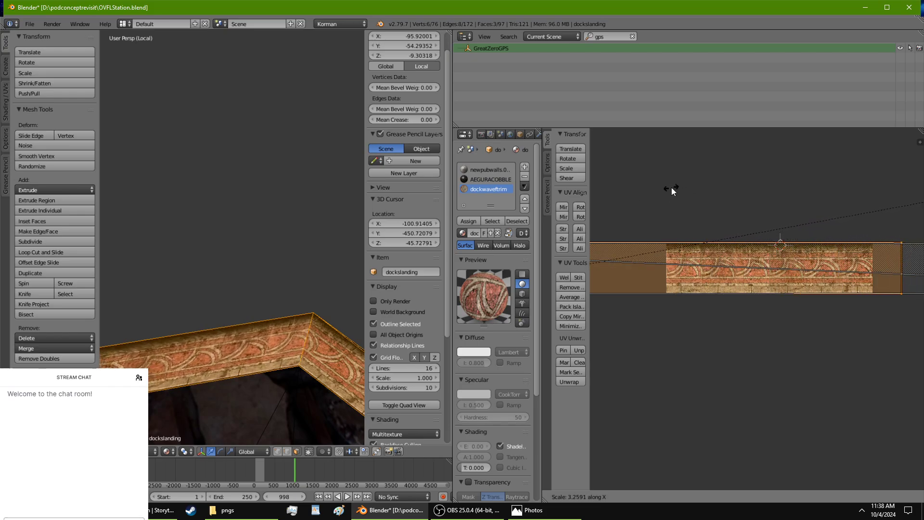
pyautogui.click(800, 152)
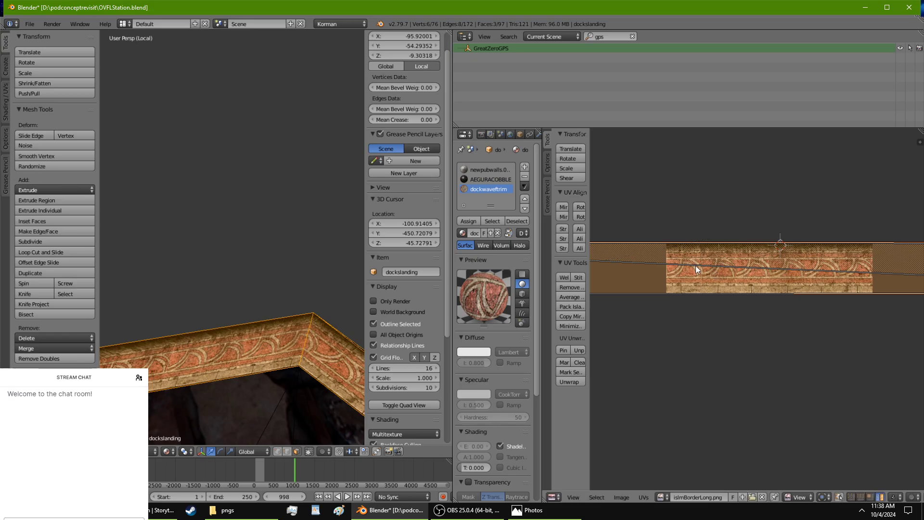
# Rescale the trim UV island along X to refine the pattern spacing where the strips meet at the corner.
pyautogui.moveTo(679, 279); pyautogui.dragTo(814, 291, button='middle')
pyautogui.scroll(-1, 813, 290)
pyautogui.keyDown('shift'); pyautogui.moveTo(234, 400); pyautogui.dragTo(212, 379, button='middle'); pyautogui.keyUp('shift')
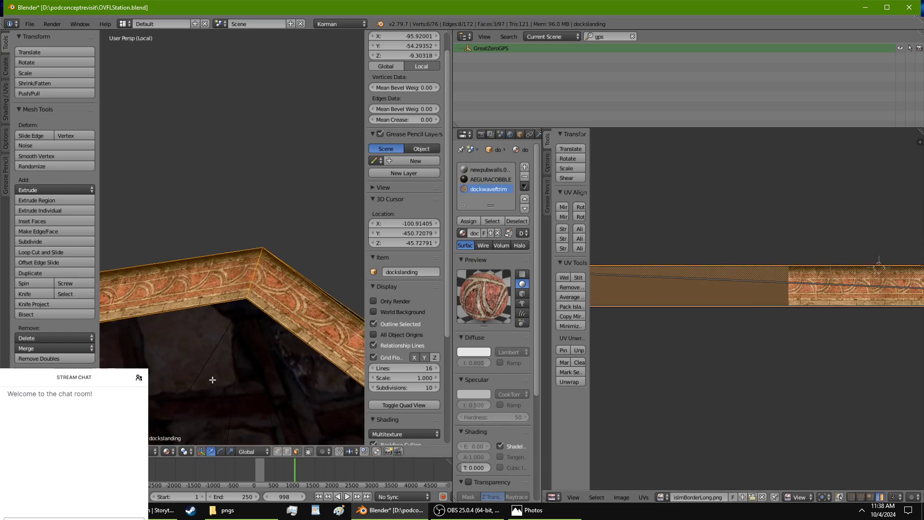
pyautogui.scroll(2, 215, 377)
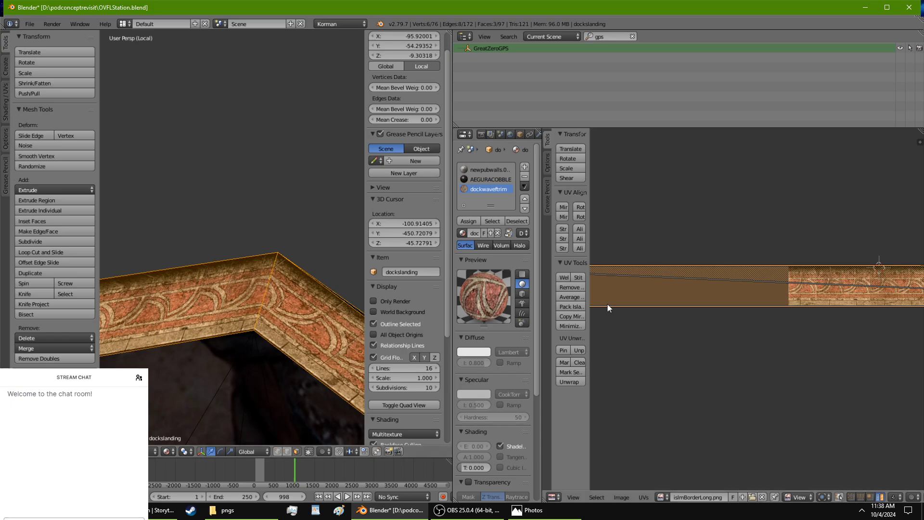
pyautogui.press('s')
pyautogui.press('x')
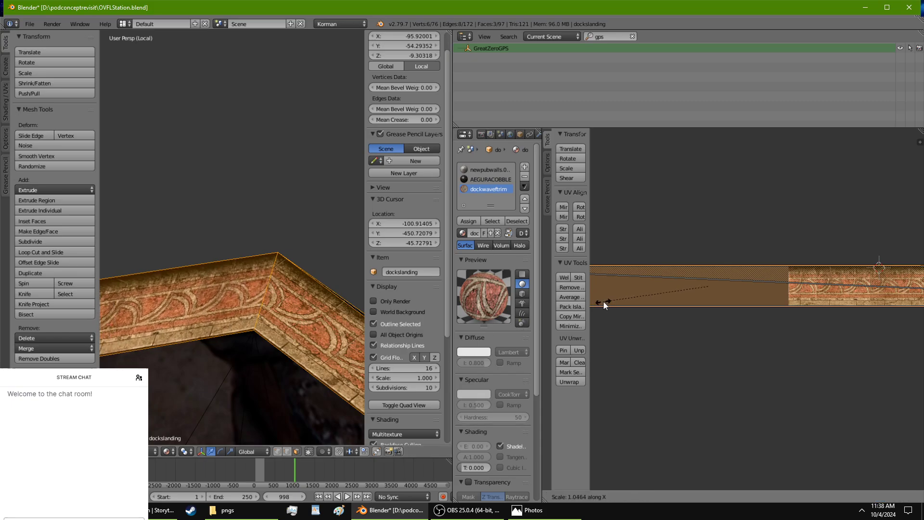
pyautogui.click(631, 295)
pyautogui.scroll(-3, 657, 259)
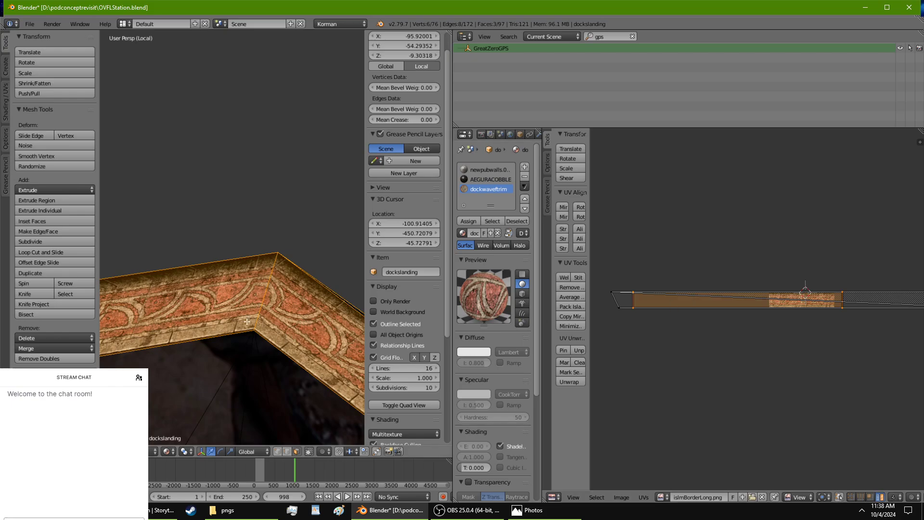
# Move the island's upper left UV vertex outward to the upper tip of the neighbouring face's slanted end.
pyautogui.moveTo(167, 315); pyautogui.dragTo(290, 289, button='middle')
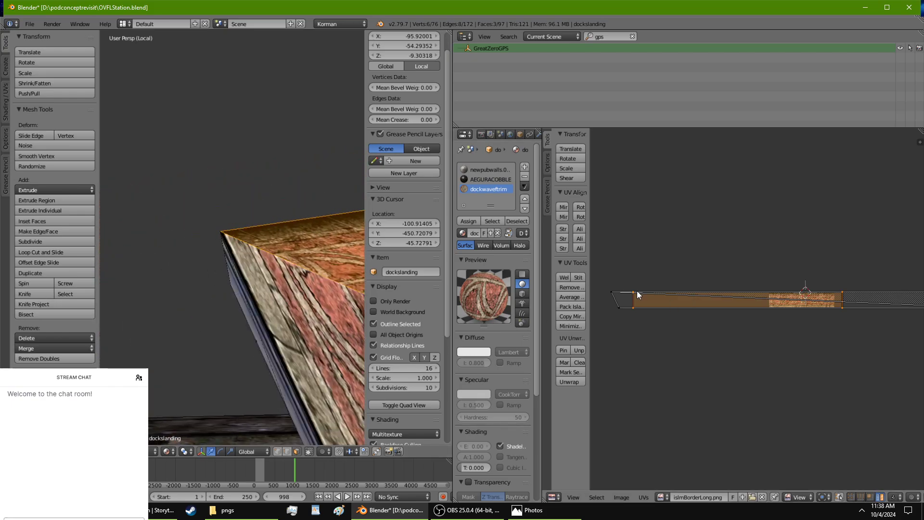
pyautogui.scroll(1, 640, 296)
pyautogui.moveTo(648, 308); pyautogui.dragTo(890, 300, button='middle')
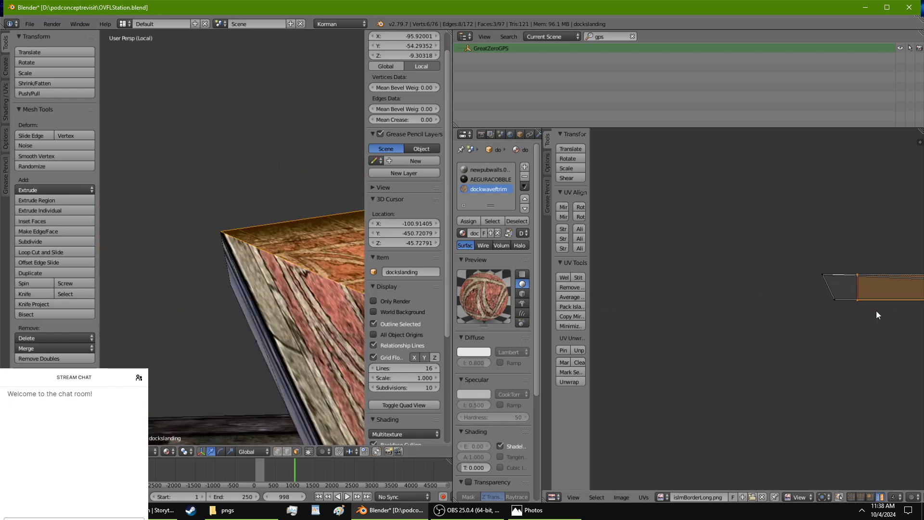
pyautogui.scroll(5, 875, 313)
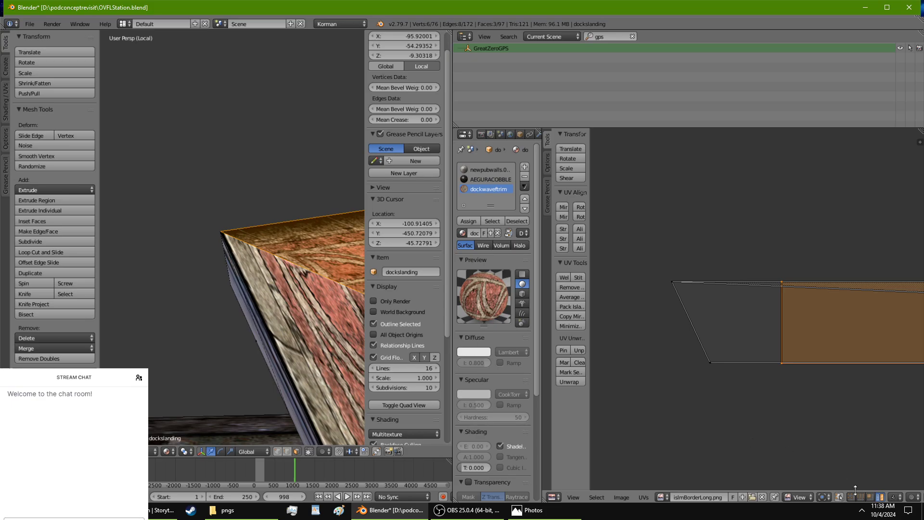
pyautogui.rightClick(779, 280)
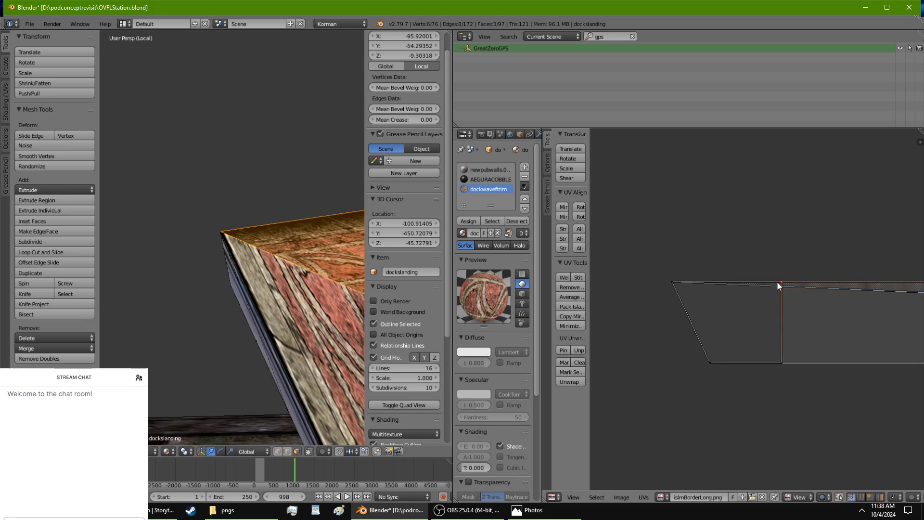
pyautogui.press('g')
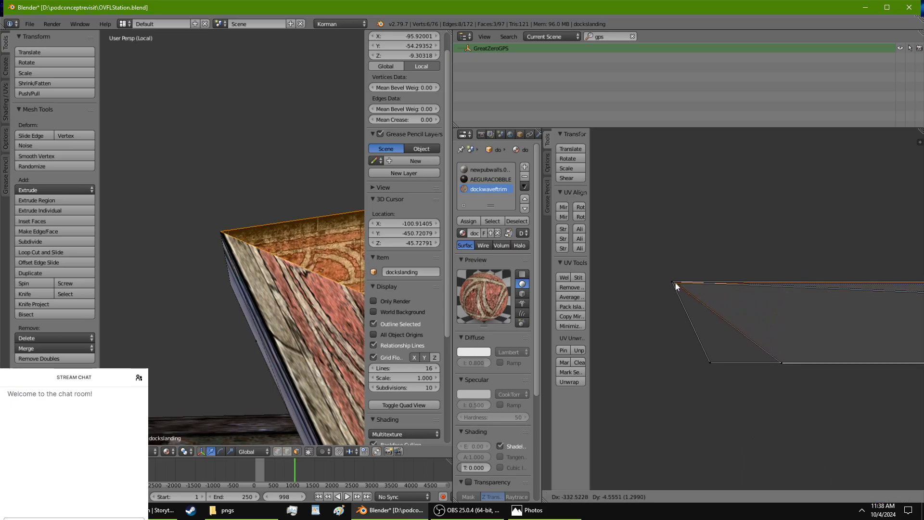
pyautogui.click(661, 281)
# Fine-tune the island's upper left UV vertex so it sits in line with the neighbouring face's top edge.
pyautogui.moveTo(158, 308); pyautogui.dragTo(248, 311, button='middle')
pyautogui.scroll(1, 636, 308)
pyautogui.rightClick(639, 275)
pyautogui.press('g')
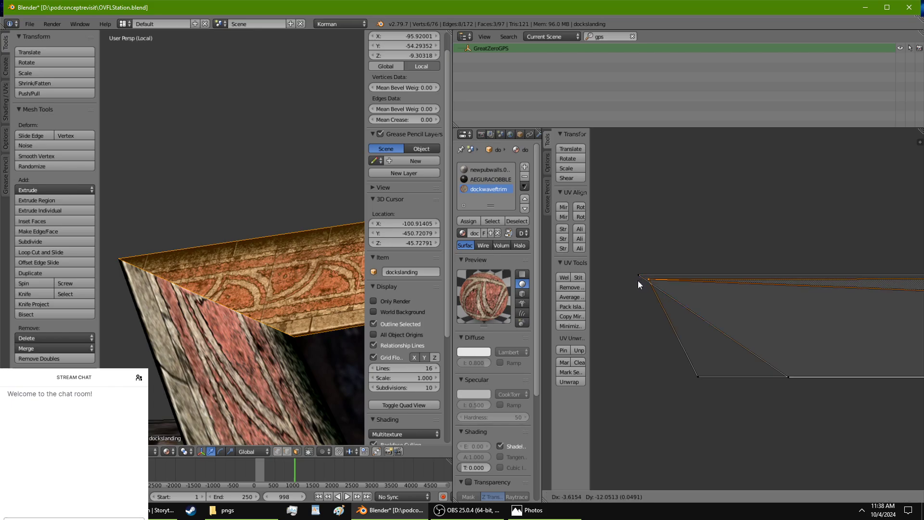
pyautogui.rightClick(636, 284)
pyautogui.press('g')
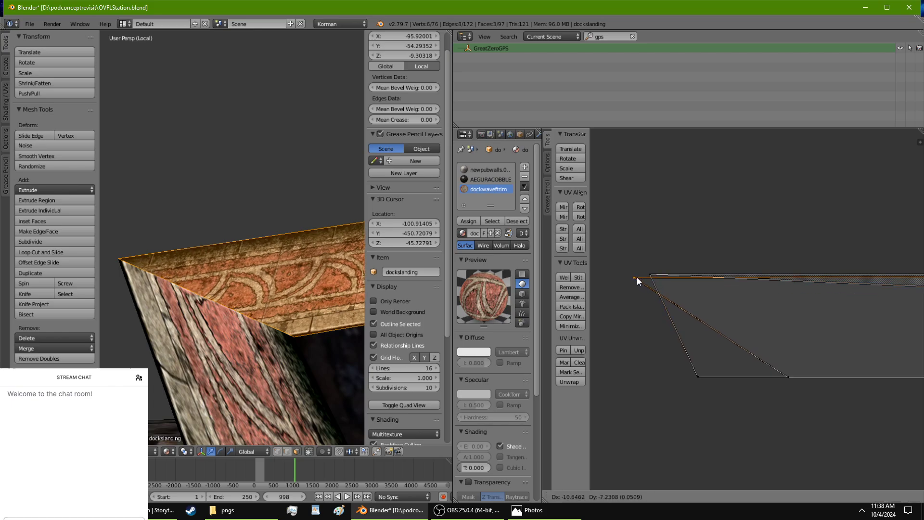
pyautogui.click(642, 275)
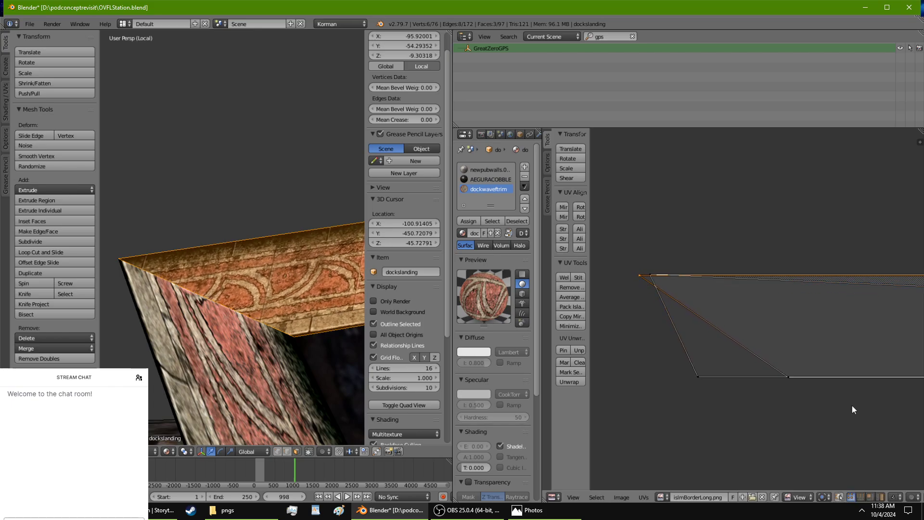
# Nudge the island's lower left UV vertex about 14 units outward along X, and raise its upper left vertex slightly.
pyautogui.rightClick(778, 373)
pyautogui.press('g')
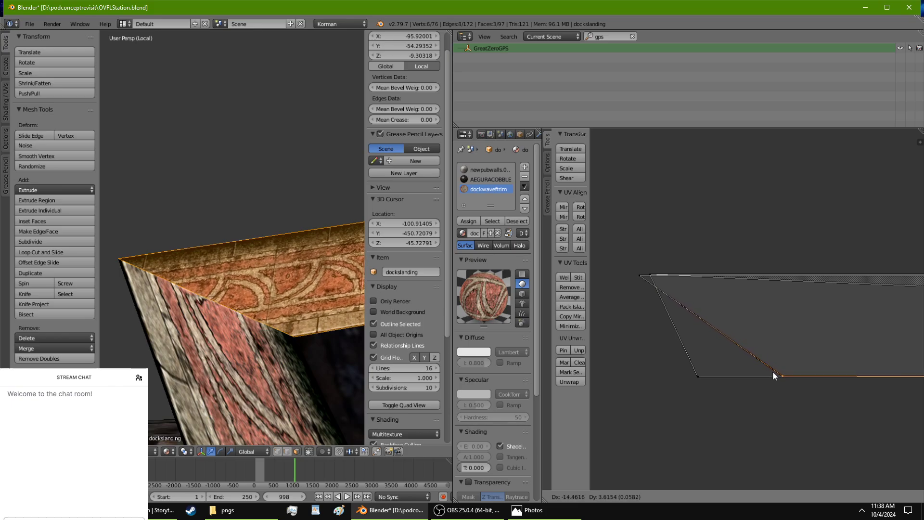
pyautogui.click(771, 372)
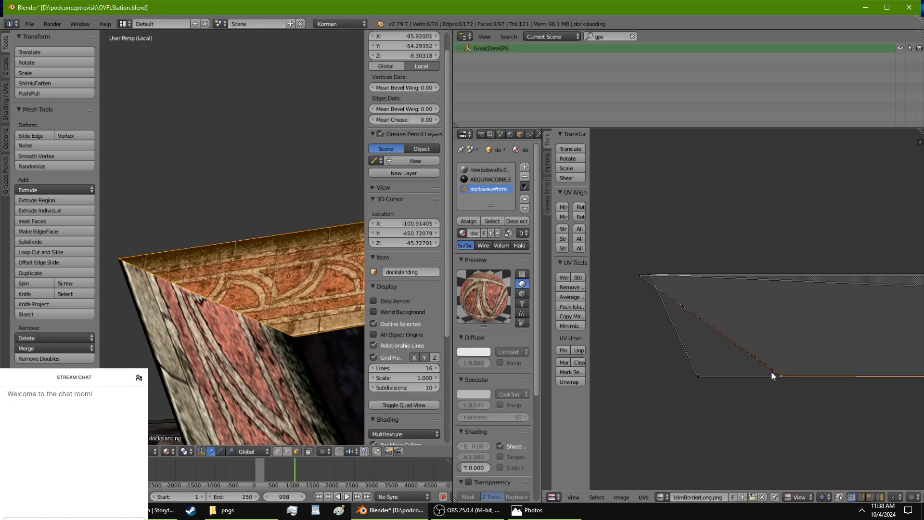
pyautogui.press('g')
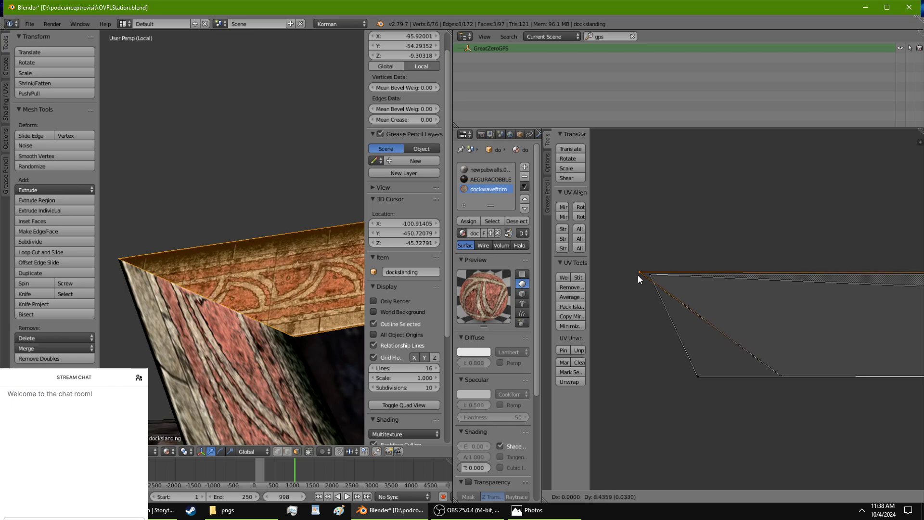
pyautogui.click(638, 275)
# Move the inner vertex of the trim corner to about X -107.49, Y -83.92.
pyautogui.moveTo(270, 308); pyautogui.dragTo(245, 360, button='middle')
pyautogui.rightClick(259, 346)
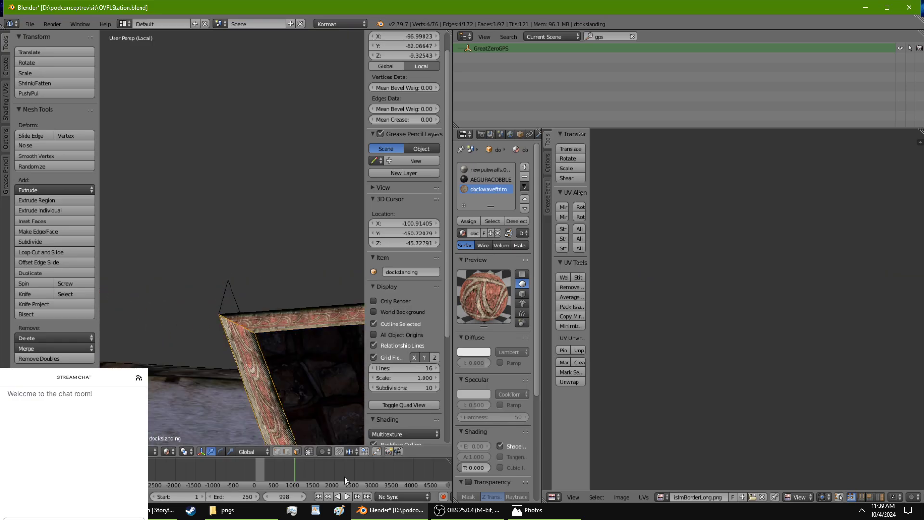
pyautogui.moveTo(288, 397); pyautogui.dragTo(291, 385, button='middle')
pyautogui.rightClick(311, 391)
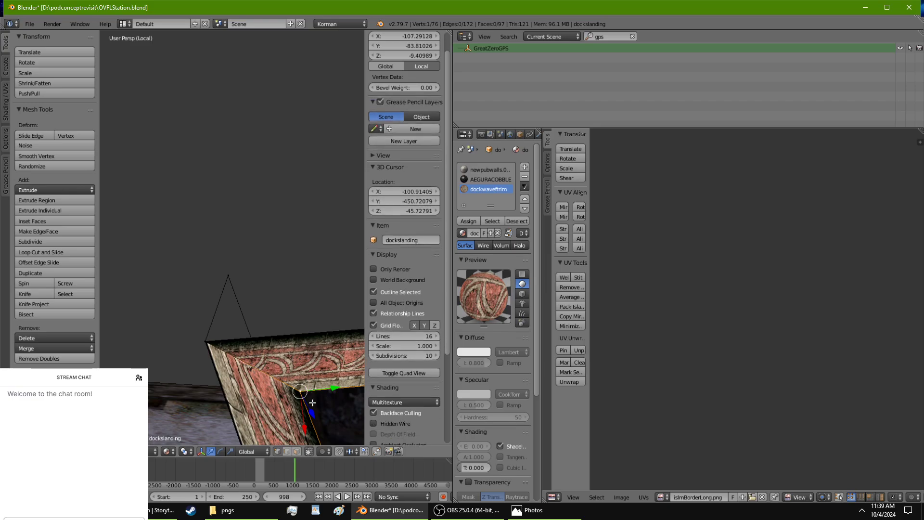
pyautogui.moveTo(303, 425); pyautogui.dragTo(302, 417)
pyautogui.moveTo(332, 383); pyautogui.dragTo(328, 384)
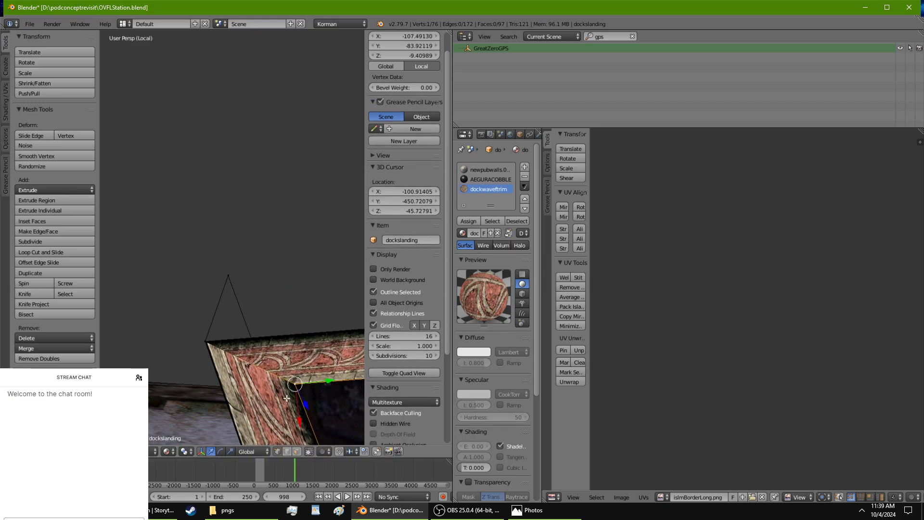
# Select the adjoining side trim face, rotate its UVs with UV Align, and try mirroring them.
pyautogui.keyDown('ctrl'); pyautogui.click(299, 451); pyautogui.keyUp('ctrl')
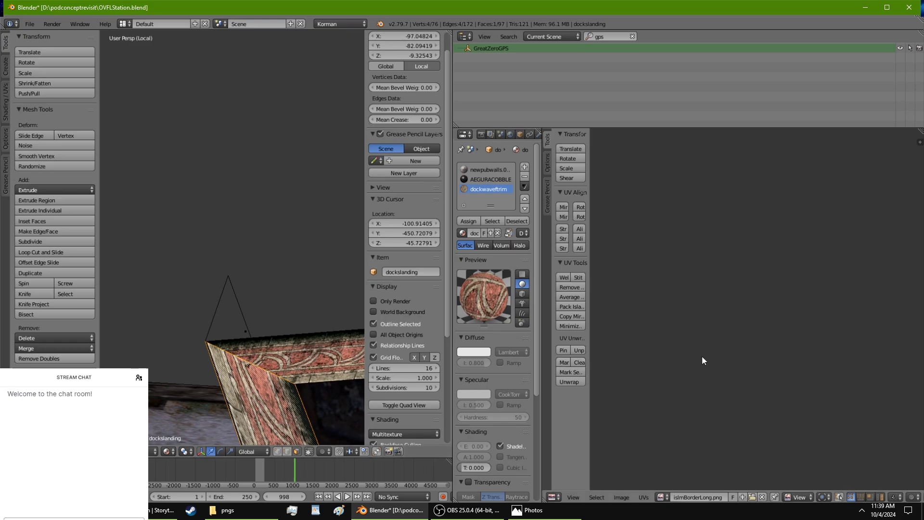
pyautogui.keyDown('ctrl'); pyautogui.hscroll(2, 786, 322); pyautogui.keyUp('ctrl')
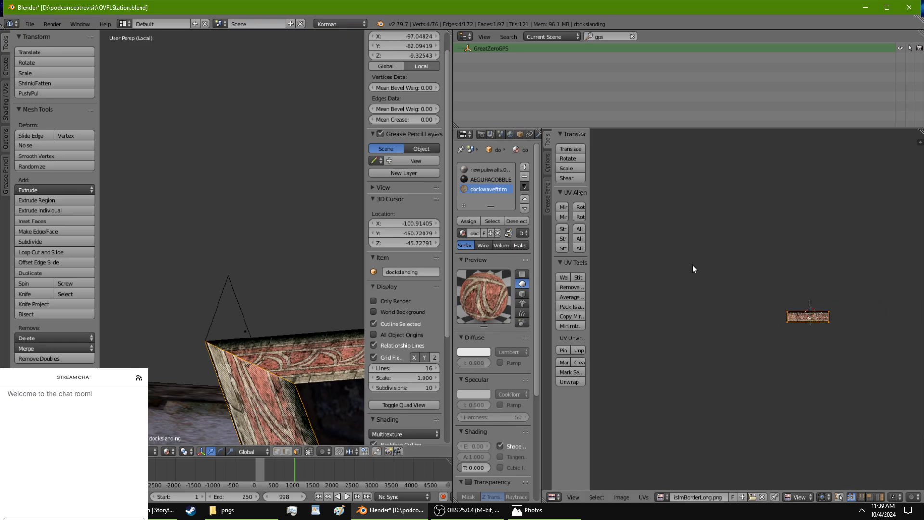
pyautogui.click(580, 207)
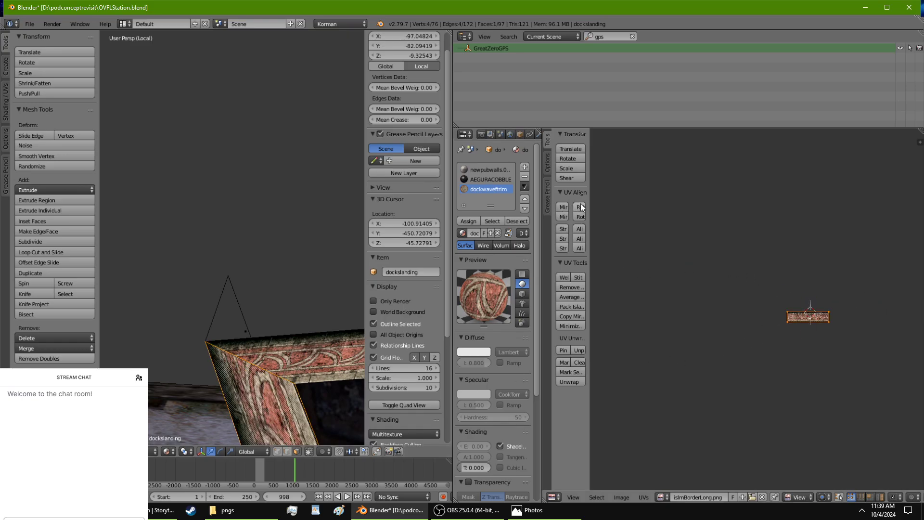
pyautogui.scroll(5, 335, 326)
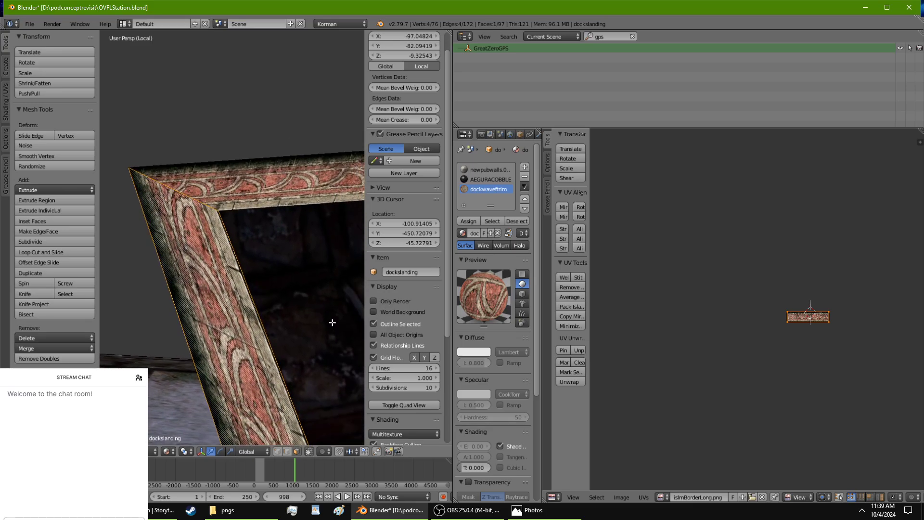
pyautogui.click(563, 207)
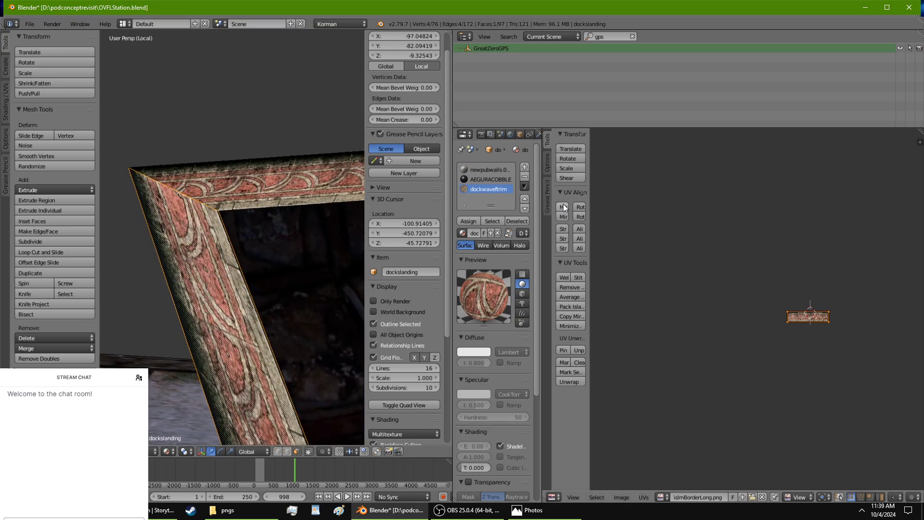
pyautogui.click(563, 205)
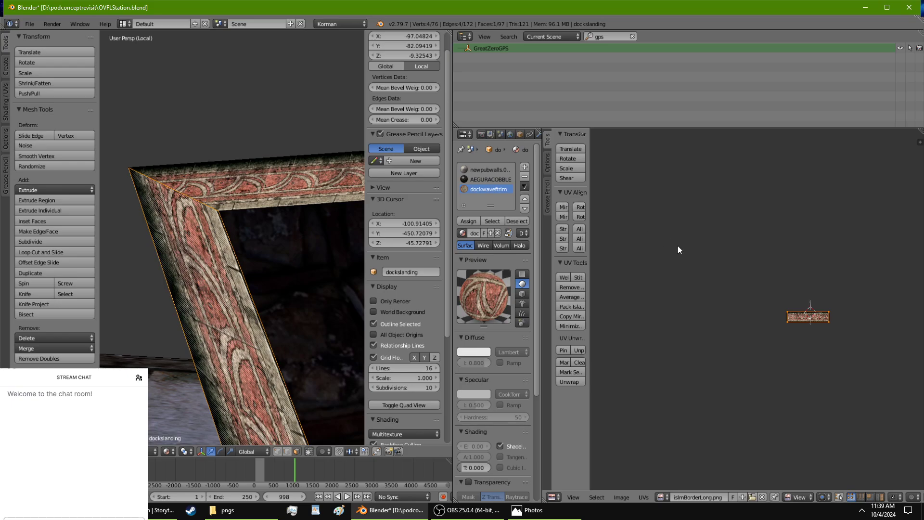
# Stretch the side trim face's UVs along X to about three times the border image's width.
pyautogui.press('s')
pyautogui.press('x')
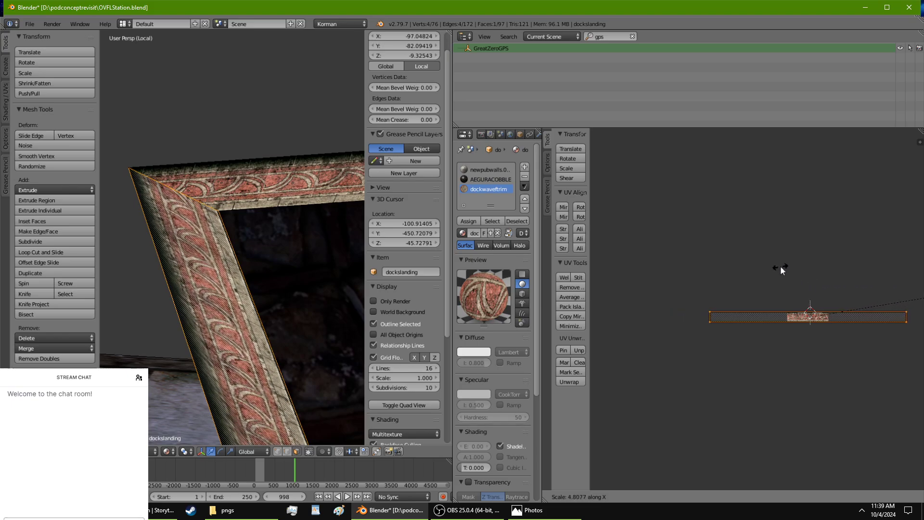
pyautogui.click(810, 263)
pyautogui.moveTo(320, 278)
pyautogui.mouseDown(button='middle')
pyautogui.moveTo(312, 224)
pyautogui.moveTo(308, 270)
pyautogui.mouseUp(button='middle')
pyautogui.press('s')
pyautogui.press('x')
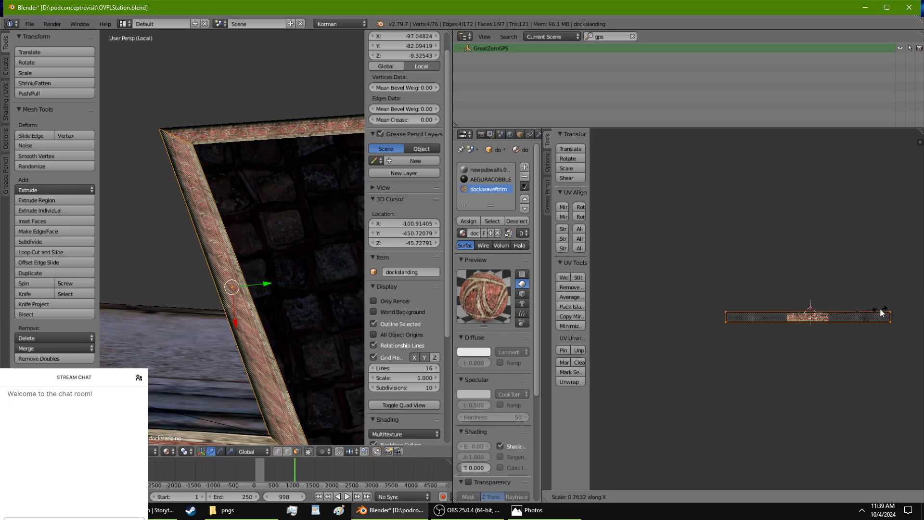
pyautogui.click(859, 302)
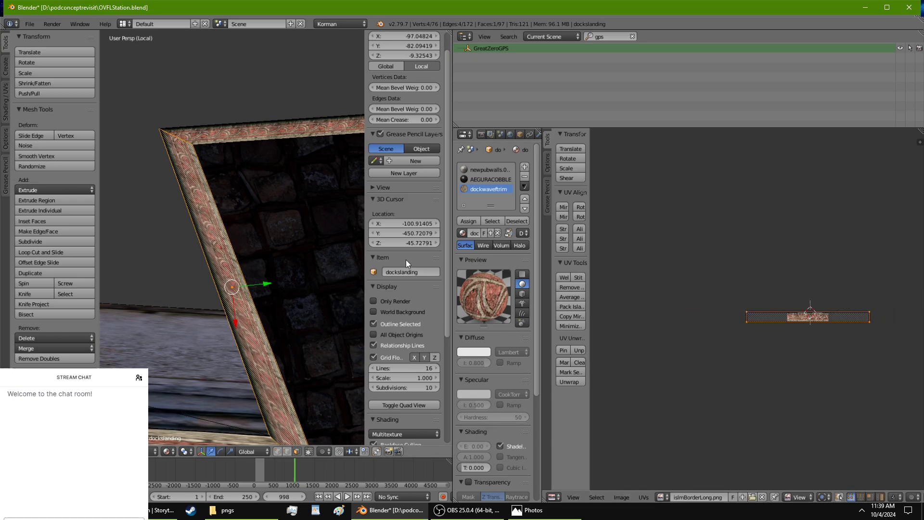
# Slant the right end of the face's UVs by moving its lower vertex about -158 in X and 11 in Y.
pyautogui.moveTo(261, 239); pyautogui.dragTo(281, 251, button='middle')
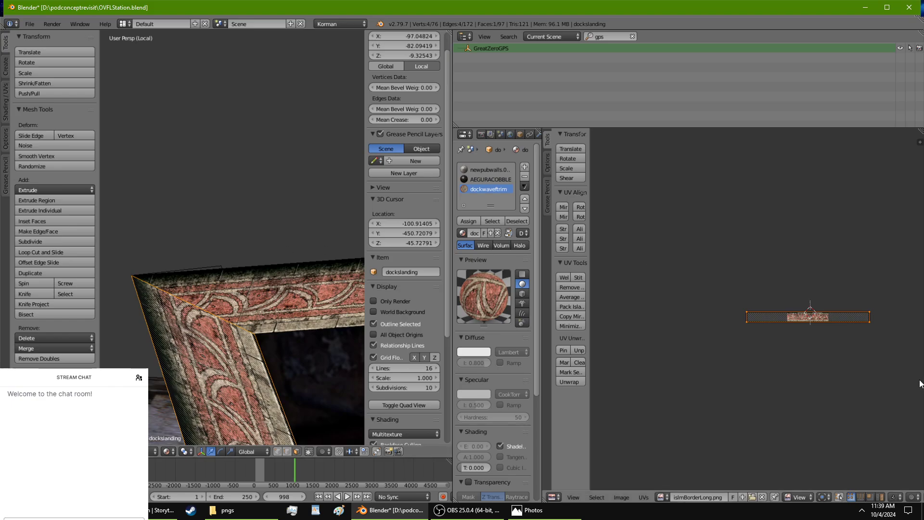
pyautogui.scroll(2, 914, 380)
pyautogui.scroll(2, 911, 379)
pyautogui.moveTo(891, 378); pyautogui.dragTo(637, 367, button='middle')
pyautogui.scroll(5, 641, 363)
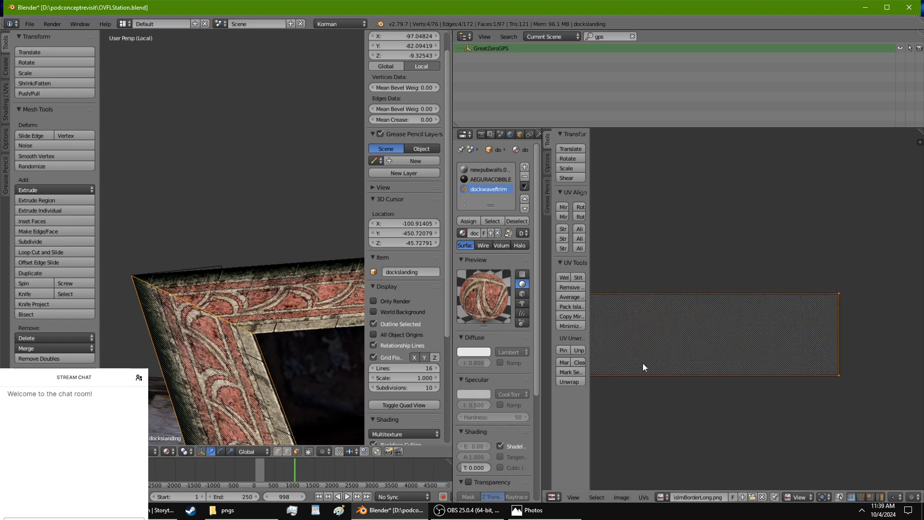
pyautogui.moveTo(826, 328); pyautogui.dragTo(781, 319, button='middle')
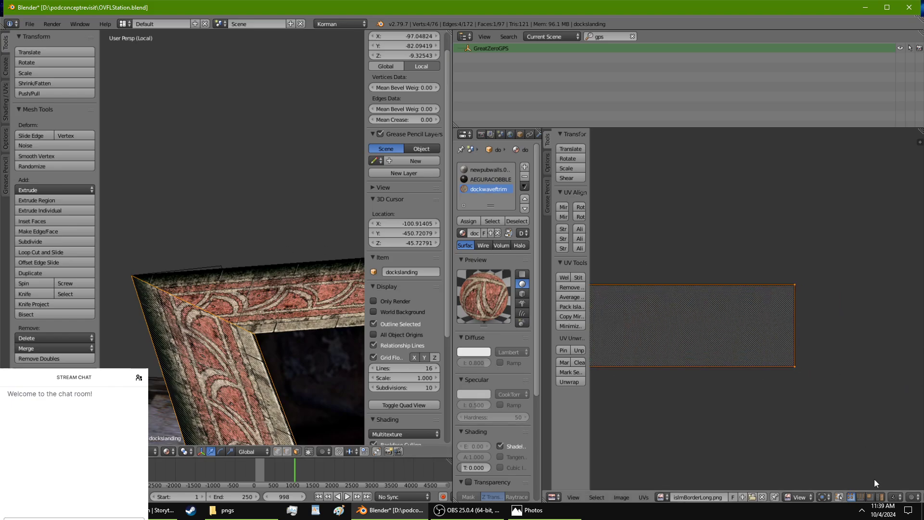
pyautogui.rightClick(795, 282)
pyautogui.rightClick(794, 369)
pyautogui.press('g')
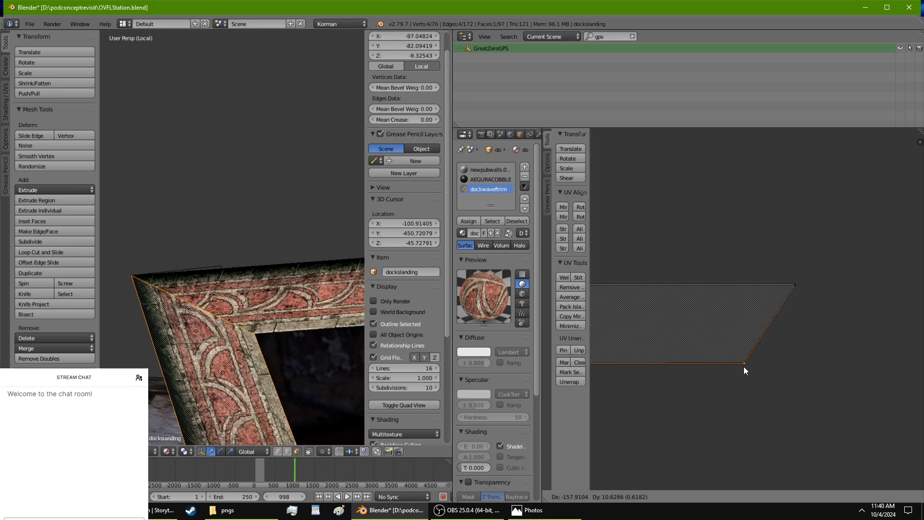
pyautogui.click(743, 368)
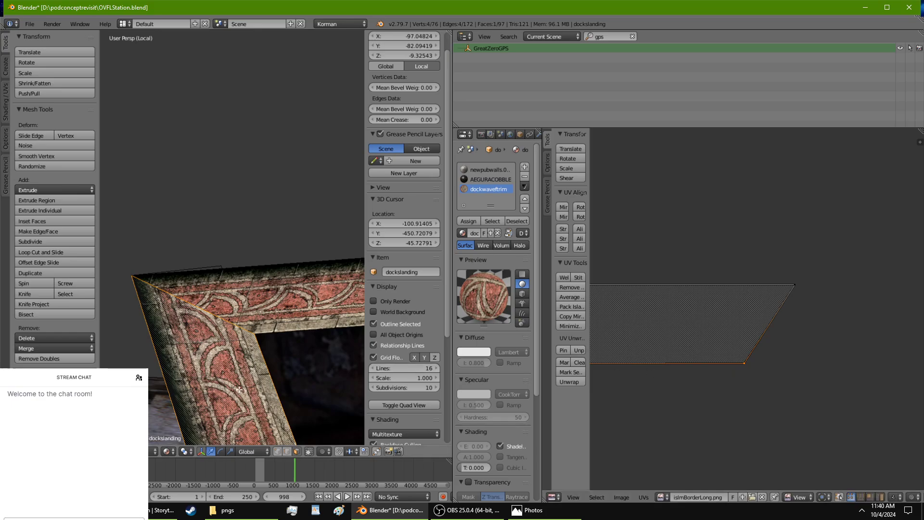
# Shift the slanted right edge of the side trim face's UVs by about 82 in X and -3 in Y.
pyautogui.scroll(3, 241, 381)
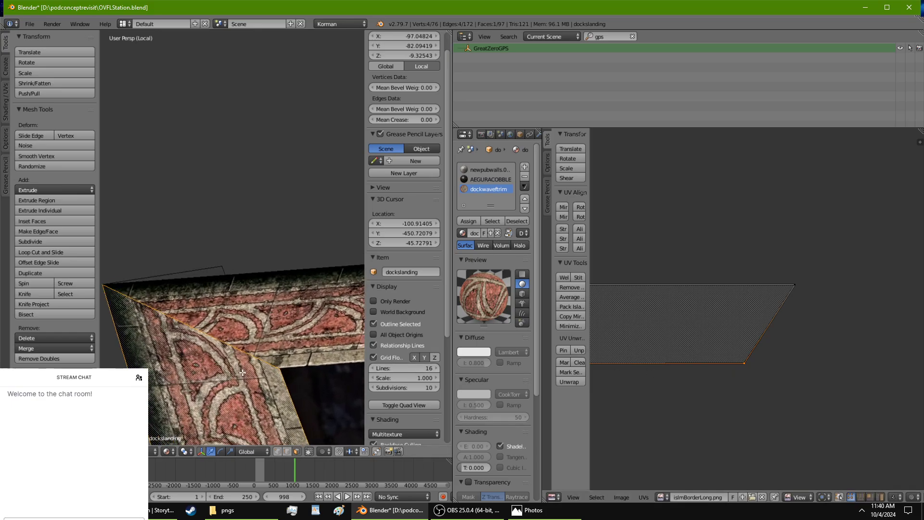
pyautogui.click(861, 497)
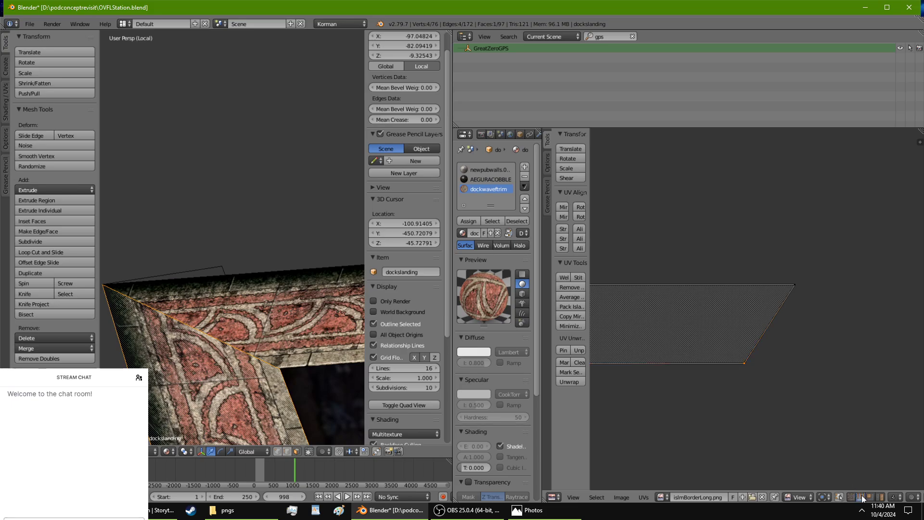
pyautogui.click(765, 330)
pyautogui.press('g')
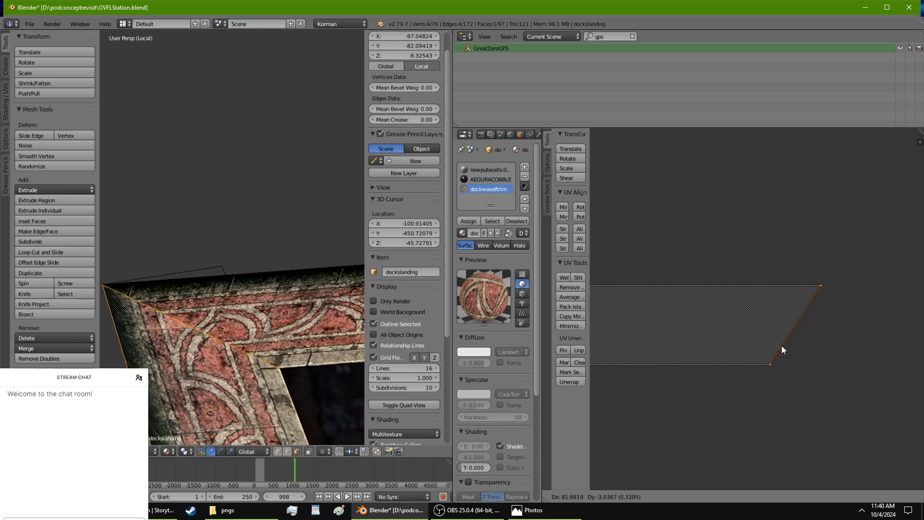
pyautogui.click(782, 344)
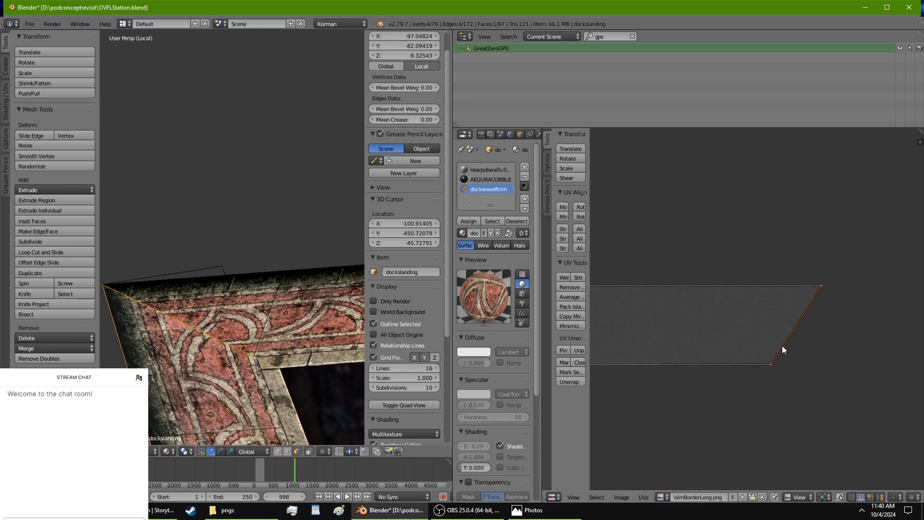
# Extend the UV selection to the rest of the face, stretch it further along X, and check the trim in Object Mode.
pyautogui.click(856, 494)
pyautogui.keyDown('shift'); pyautogui.rightClick(855, 389); pyautogui.keyUp('shift')
pyautogui.press('s')
pyautogui.press('x')
pyautogui.rightClick(863, 387)
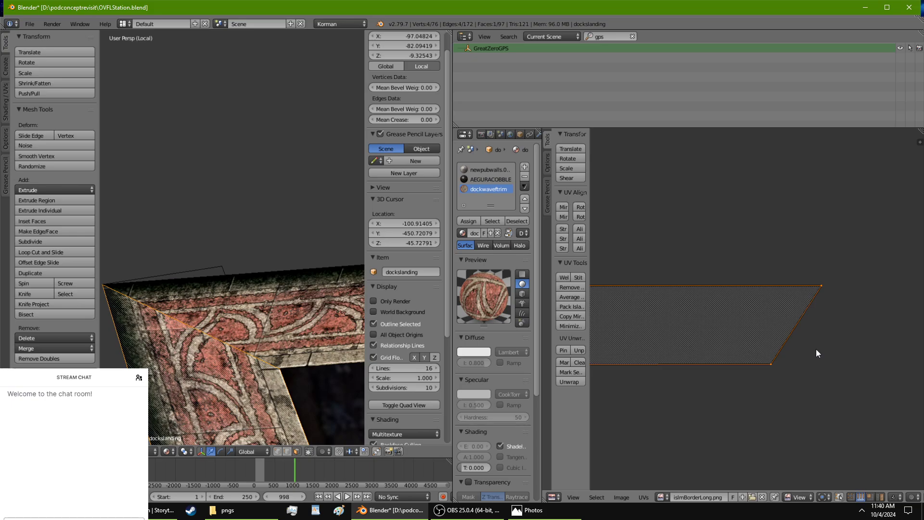
pyautogui.press('s')
pyautogui.press('x')
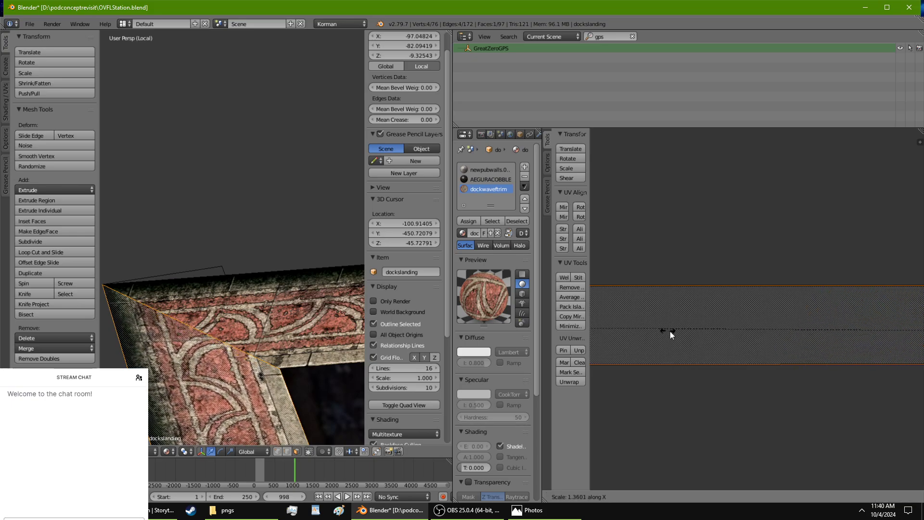
pyautogui.click(827, 333)
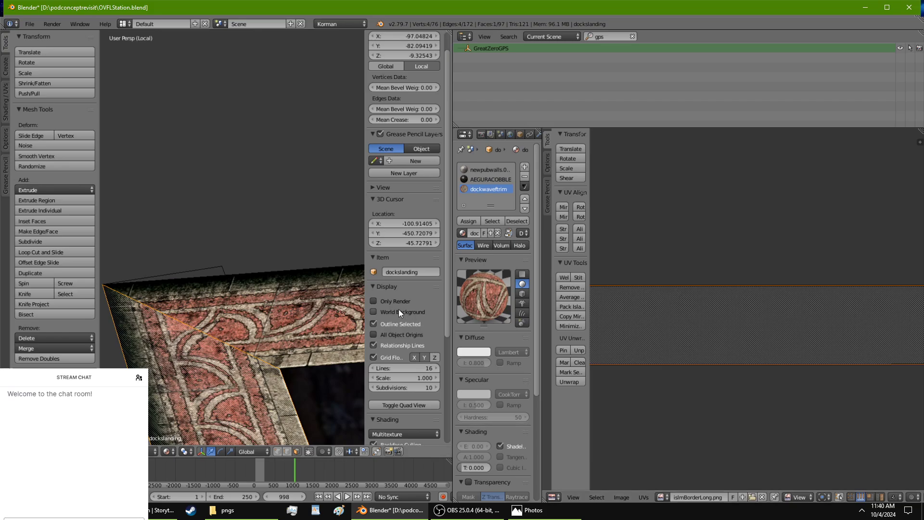
pyautogui.press('Tab')
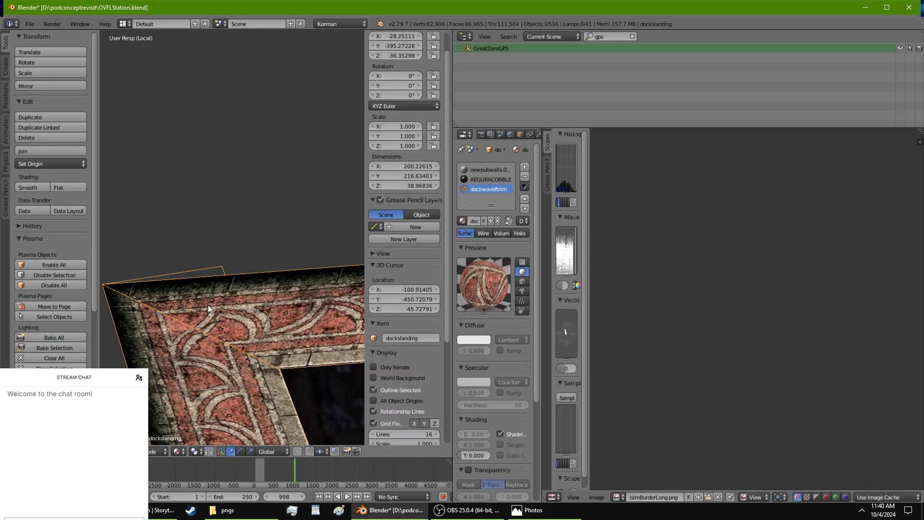
pyautogui.press('Tab')
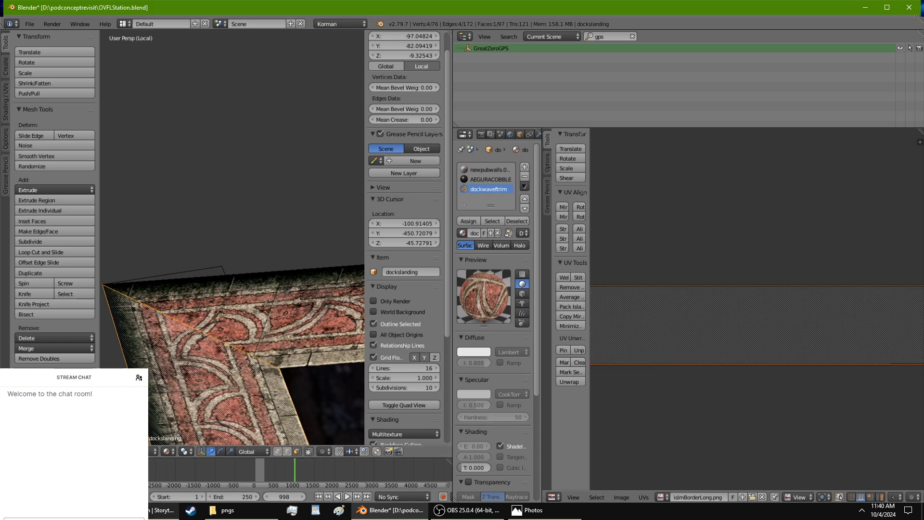
# Close the Photos window and switch back to Blender.
pyautogui.click(82, 510)
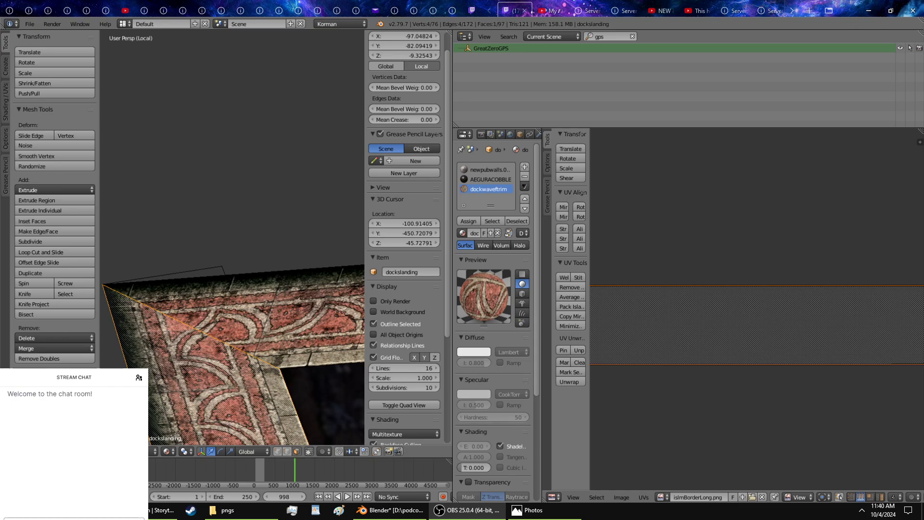
pyautogui.click(543, 510)
pyautogui.click(913, 7)
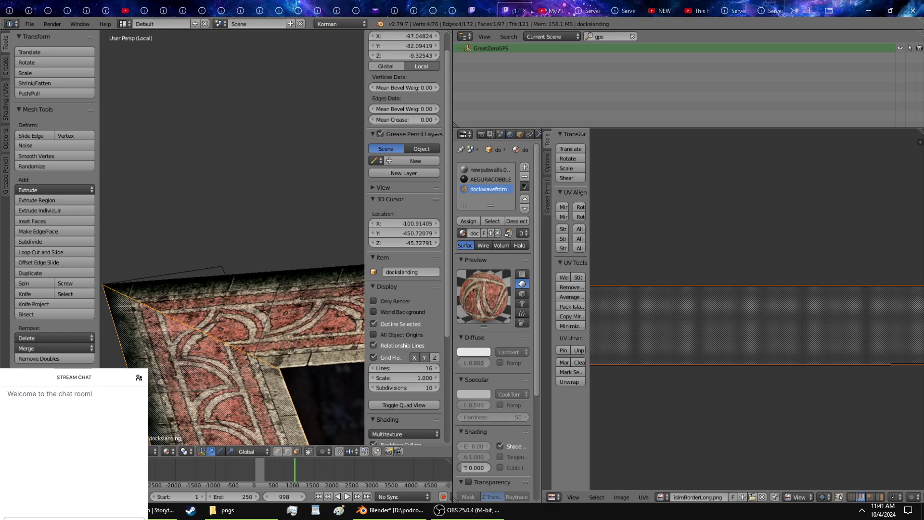
pyautogui.click(412, 514)
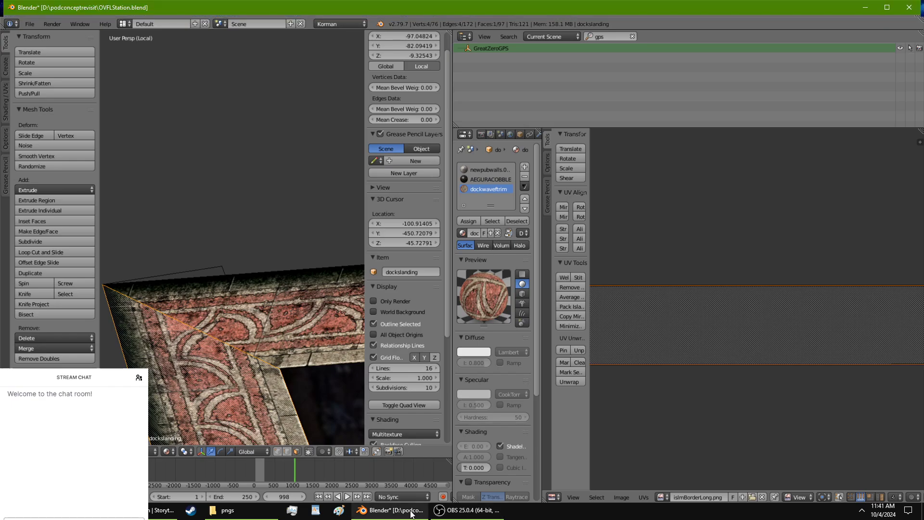
# Slant the left end of the face's UVs by moving its lower vertex about -560 in X and 18 in Y.
pyautogui.scroll(-6, 310, 340)
pyautogui.moveTo(311, 340); pyautogui.dragTo(275, 365, button='middle')
pyautogui.scroll(-5, 631, 350)
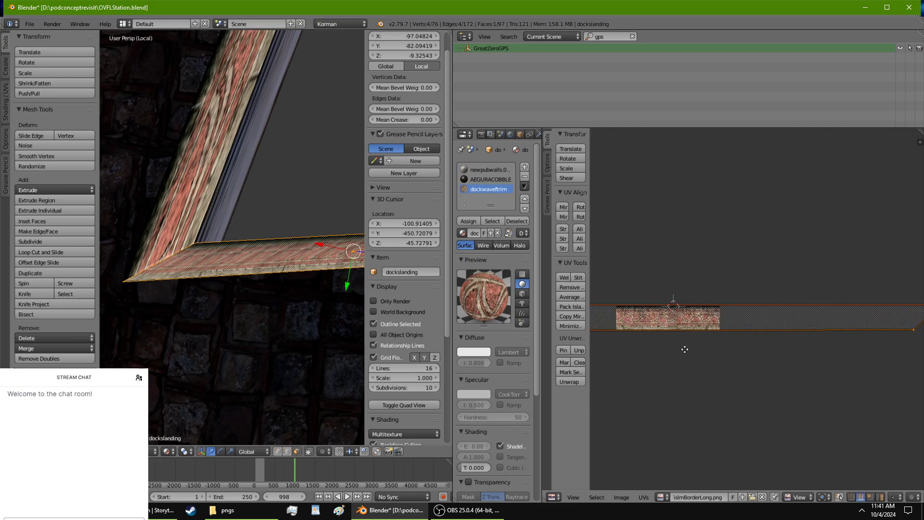
pyautogui.scroll(7, 736, 341)
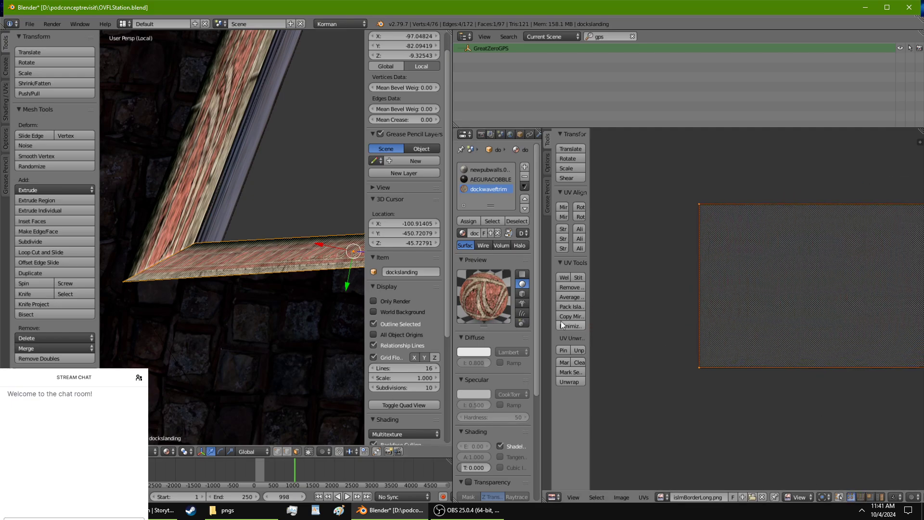
pyautogui.press('g')
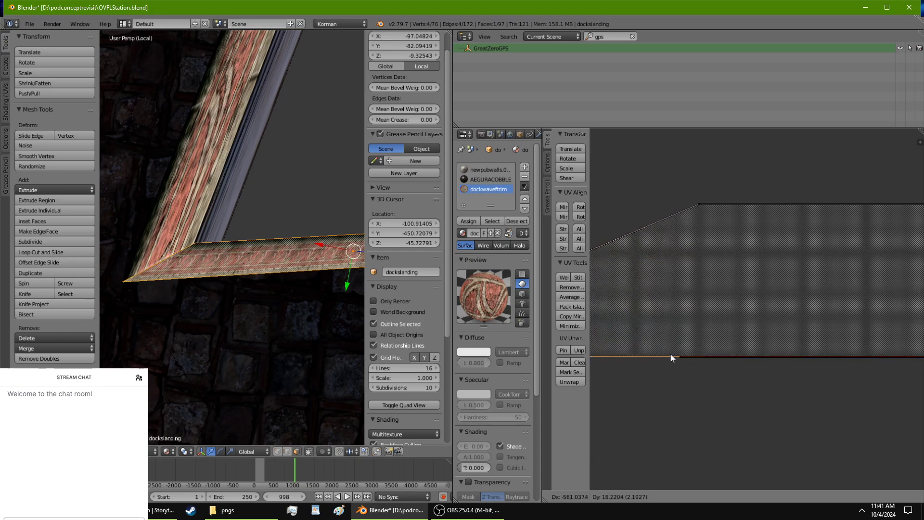
pyautogui.click(654, 352)
# Move the upper vertex of the UVs' left end toward positive X twice, the second time by about 57.
pyautogui.moveTo(187, 398); pyautogui.dragTo(224, 392, button='middle')
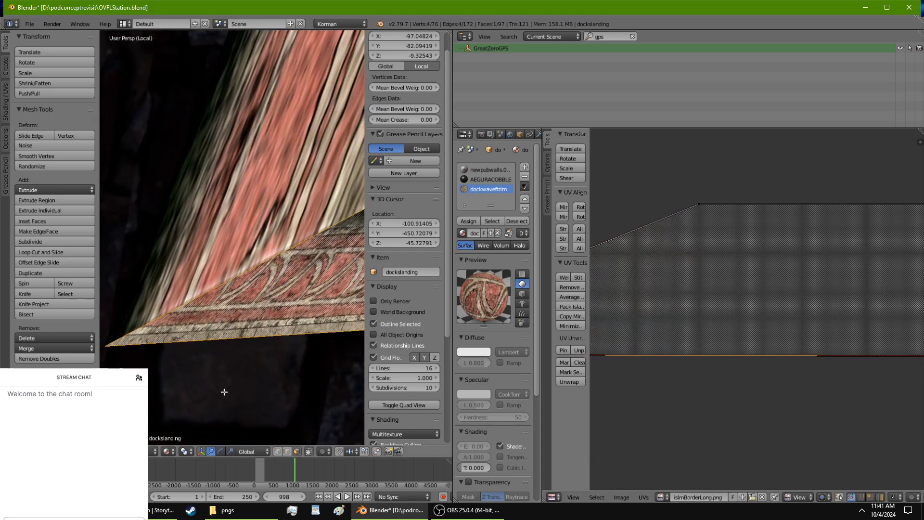
pyautogui.rightClick(695, 203)
pyautogui.press('g')
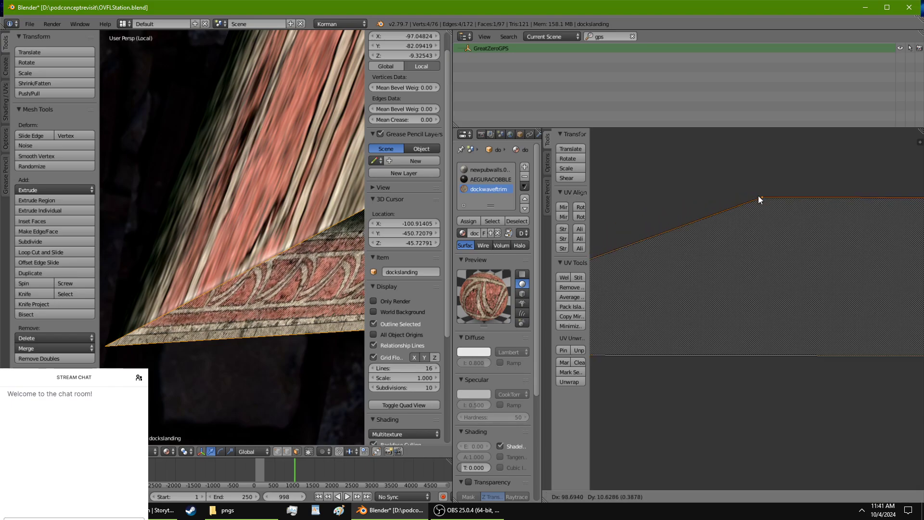
pyautogui.click(845, 203)
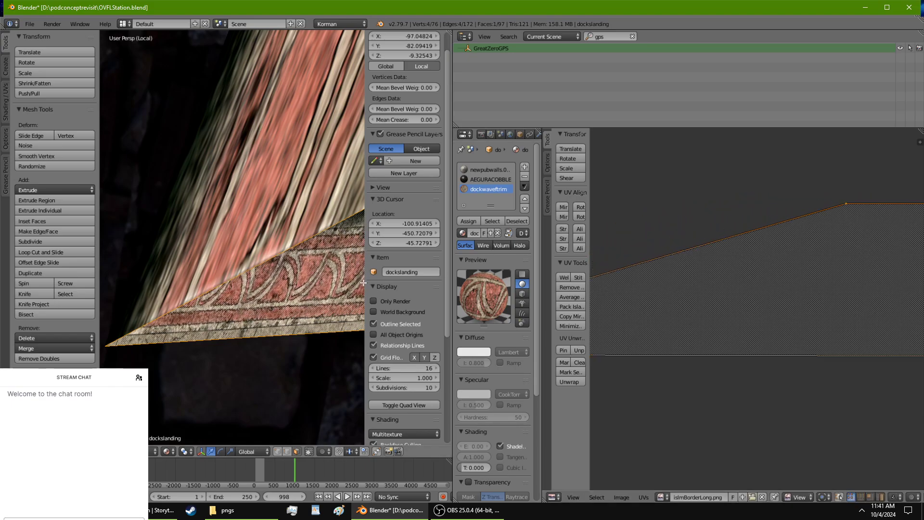
pyautogui.moveTo(312, 269); pyautogui.dragTo(332, 293, button='middle')
pyautogui.moveTo(733, 247); pyautogui.dragTo(641, 268, button='middle')
pyautogui.press('g')
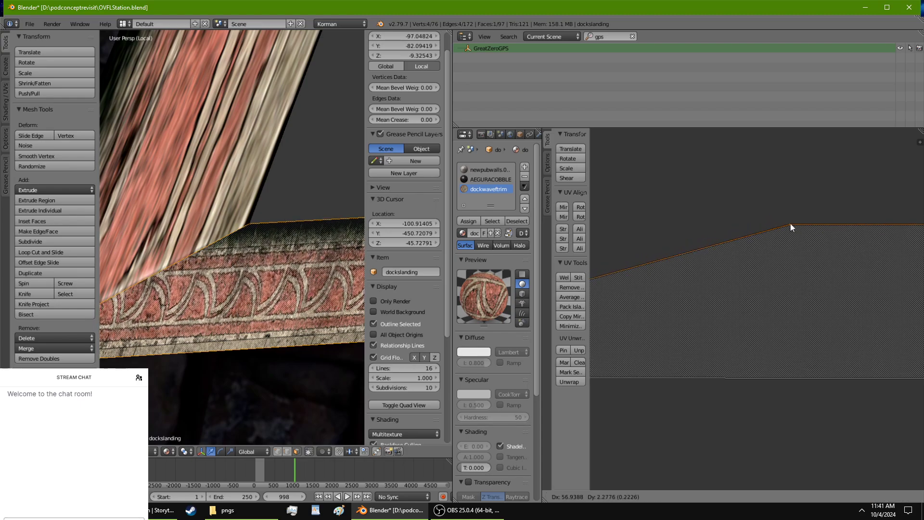
pyautogui.click(790, 222)
# Select all of the face's UVs, shift them slightly toward negative X, and check the pattern at the opposite mitred corner.
pyautogui.scroll(-5, 309, 334)
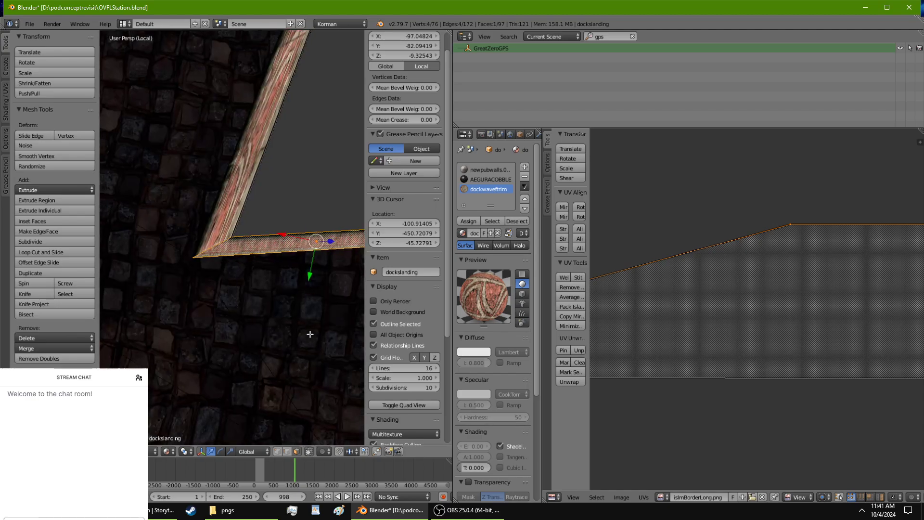
pyautogui.moveTo(310, 334); pyautogui.dragTo(268, 324, button='middle')
pyautogui.moveTo(691, 376); pyautogui.dragTo(825, 348, button='middle')
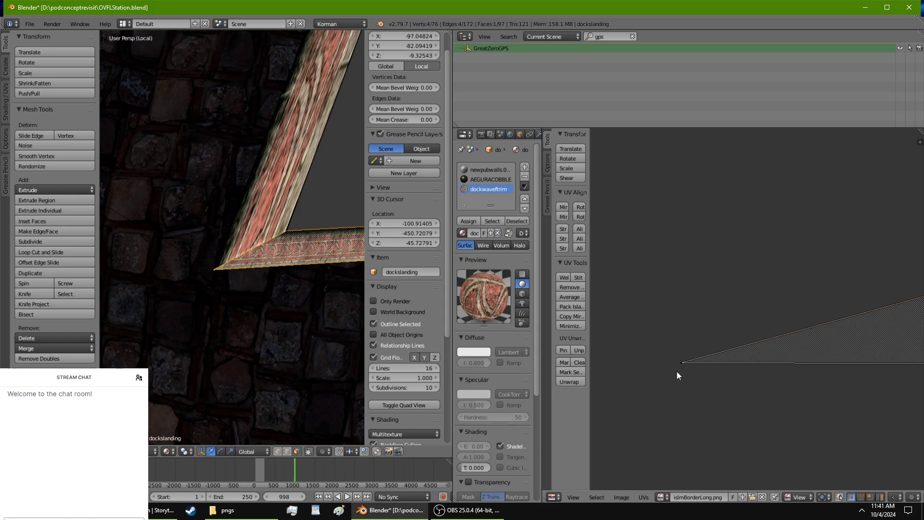
pyautogui.scroll(2, 677, 376)
pyautogui.press('a')
pyautogui.press('g')
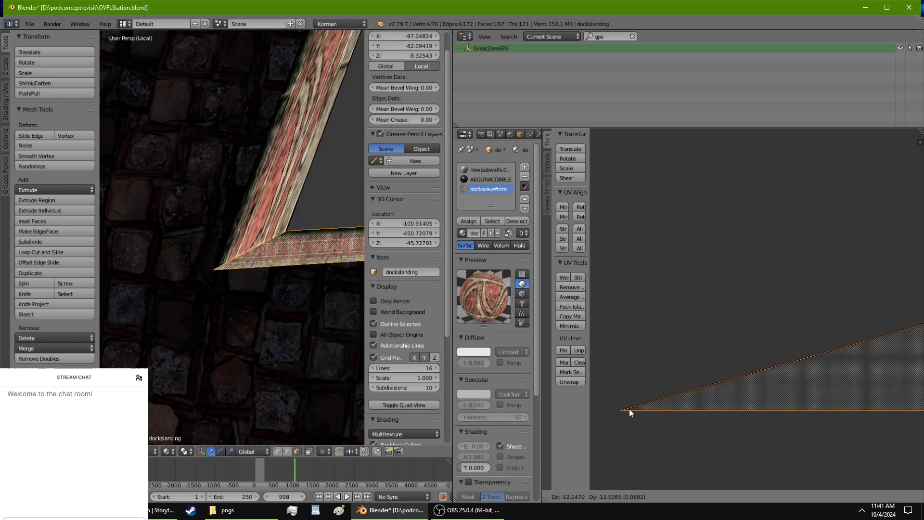
pyautogui.click(618, 405)
pyautogui.moveTo(251, 377); pyautogui.dragTo(271, 325, button='middle')
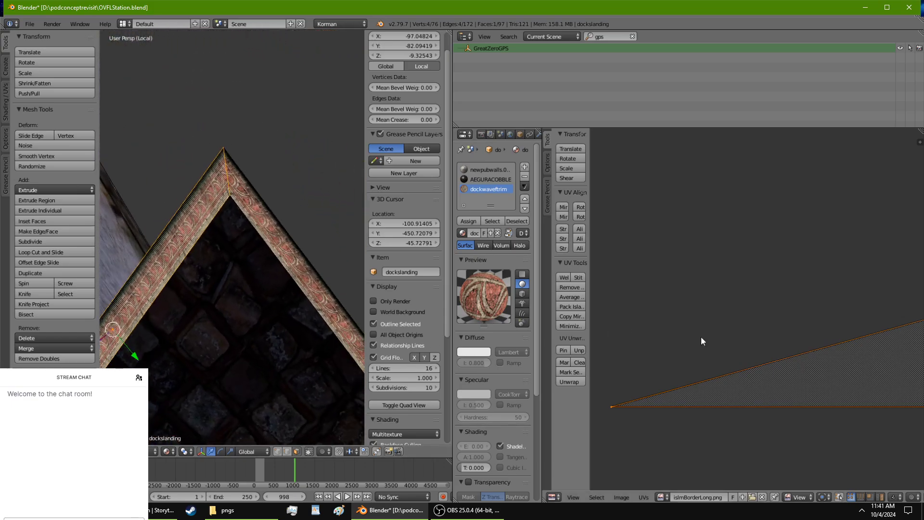
# Switch UV selection to edges and move the slanted left edge a long way toward positive X.
pyautogui.click(860, 496)
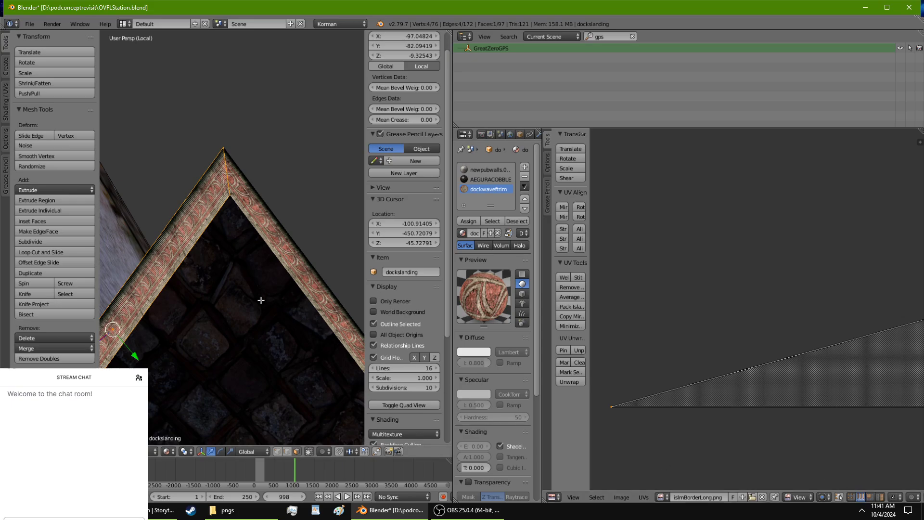
pyautogui.moveTo(259, 298); pyautogui.dragTo(440, 340, button='middle')
pyautogui.scroll(1, 698, 392)
pyautogui.press('g')
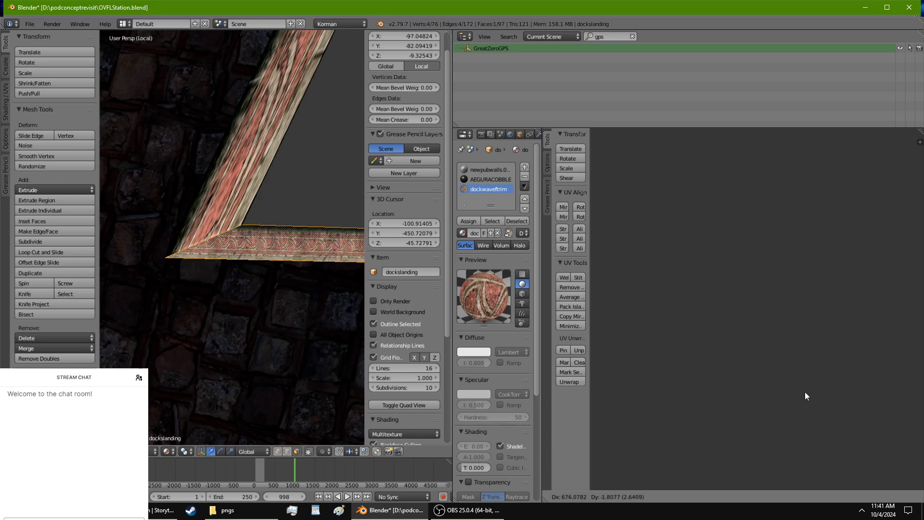
pyautogui.click(851, 385)
pyautogui.moveTo(851, 385); pyautogui.dragTo(869, 364, button='middle')
pyautogui.scroll(2, 870, 365)
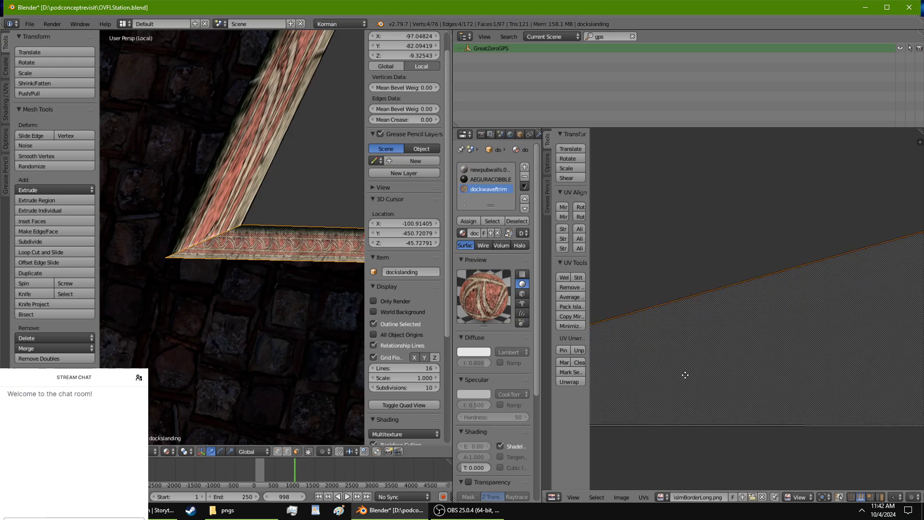
# Move the slanted left UV edge a further 349 or so in X and about 5 in Y, and check the mitred corner.
pyautogui.moveTo(236, 288); pyautogui.dragTo(213, 293, button='middle')
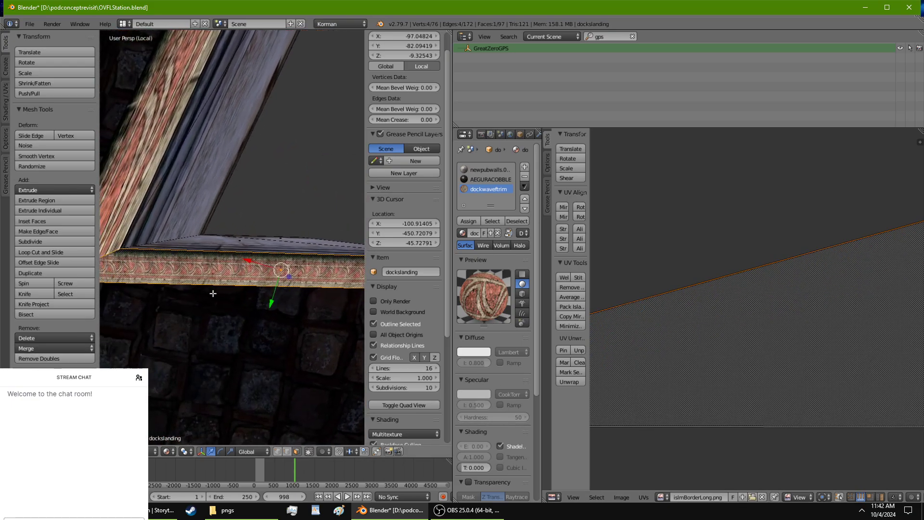
pyautogui.scroll(-4, 745, 324)
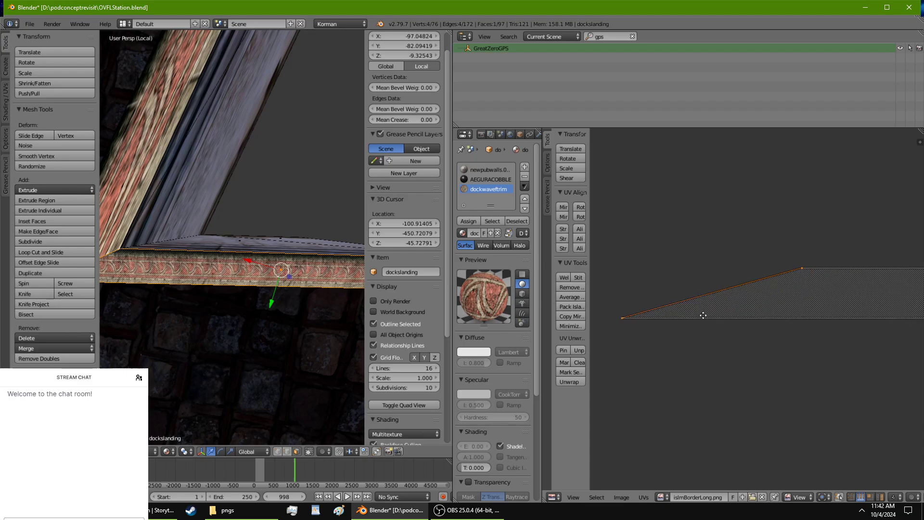
pyautogui.press('g')
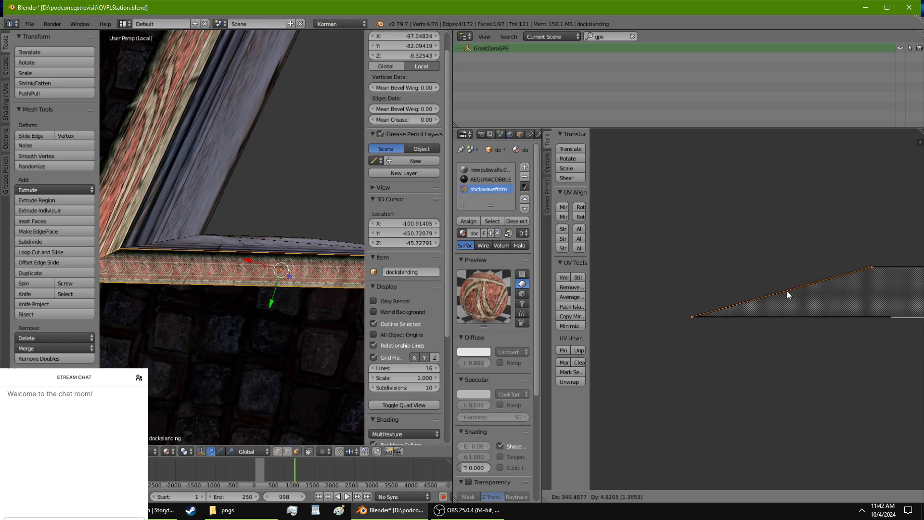
pyautogui.click(786, 290)
pyautogui.moveTo(323, 329)
pyautogui.mouseDown(button='middle')
pyautogui.moveTo(275, 319)
pyautogui.moveTo(288, 237)
pyautogui.moveTo(340, 274)
pyautogui.moveTo(346, 265)
pyautogui.moveTo(352, 322)
pyautogui.moveTo(319, 332)
pyautogui.moveTo(325, 319)
pyautogui.moveTo(316, 321)
pyautogui.mouseUp(button='middle')
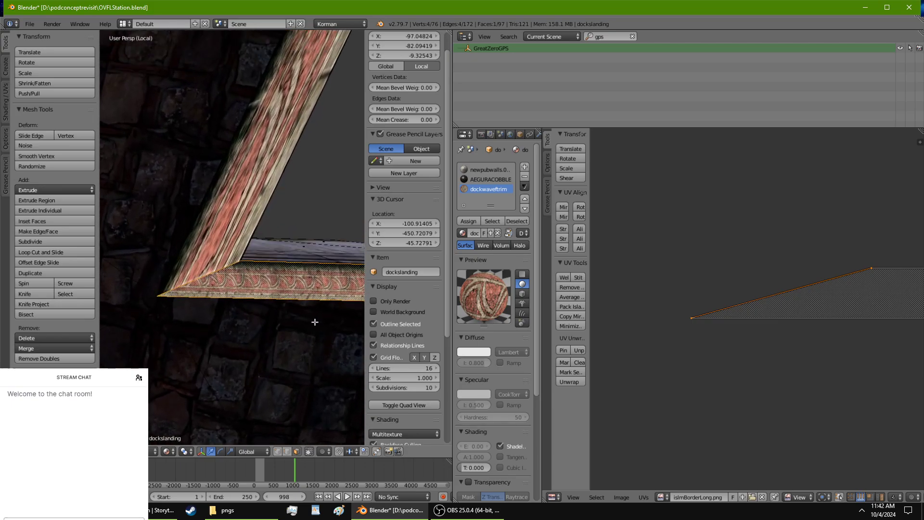
# Save over OVFLStation.blend, run Test Age for the Plasma age in the World settings, and leave Edit Mode.
pyautogui.hotkey('ctrl', 's')
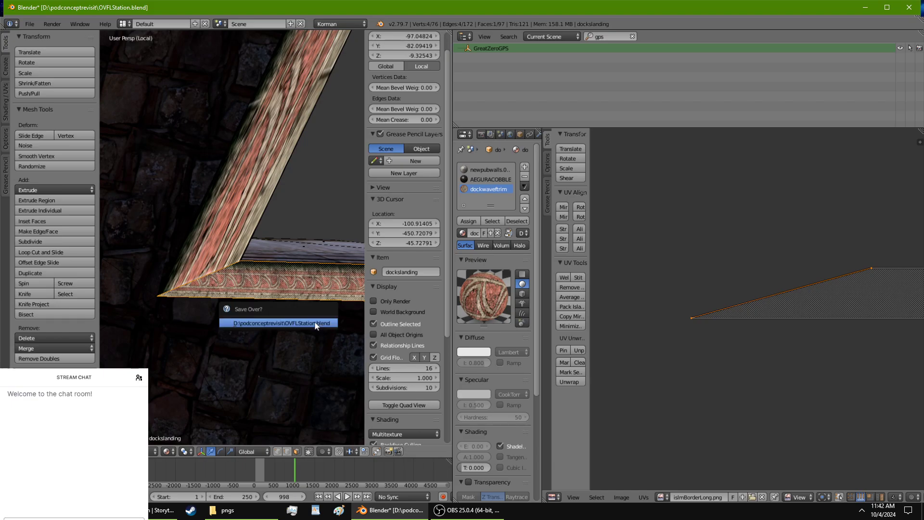
pyautogui.click(314, 322)
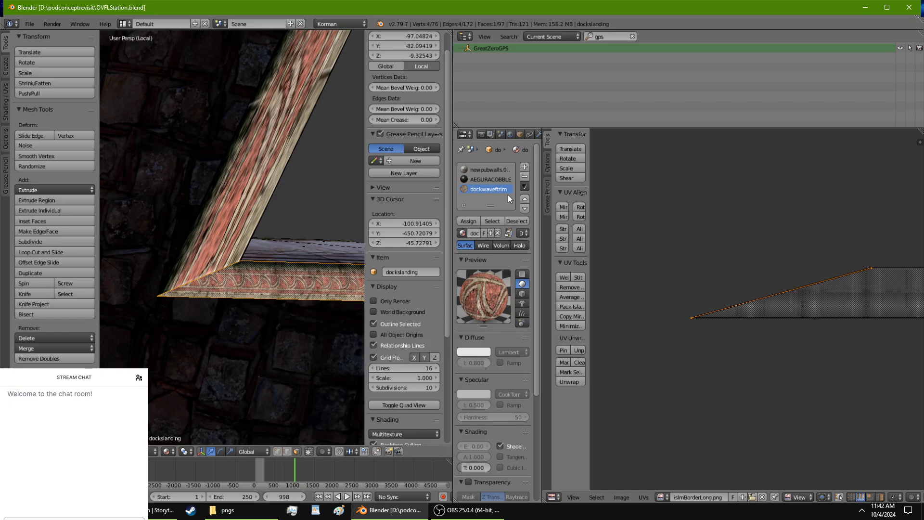
pyautogui.click(510, 135)
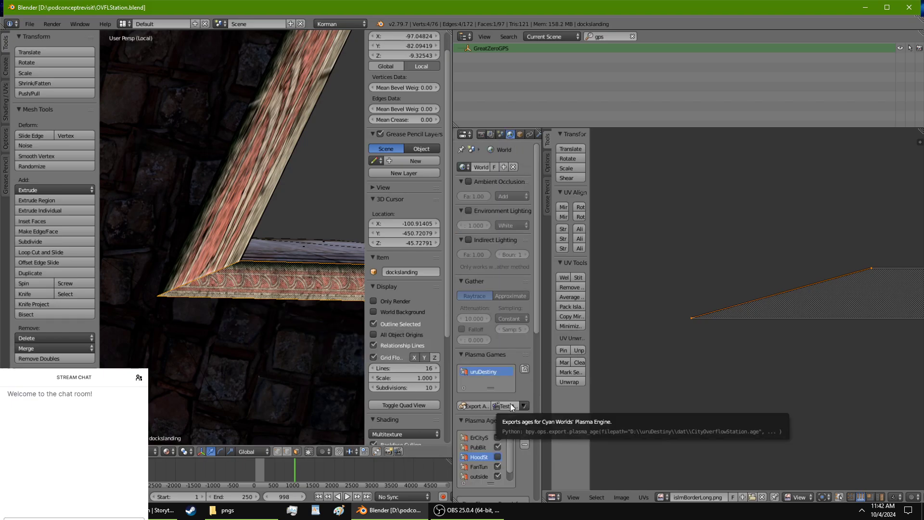
pyautogui.click(513, 405)
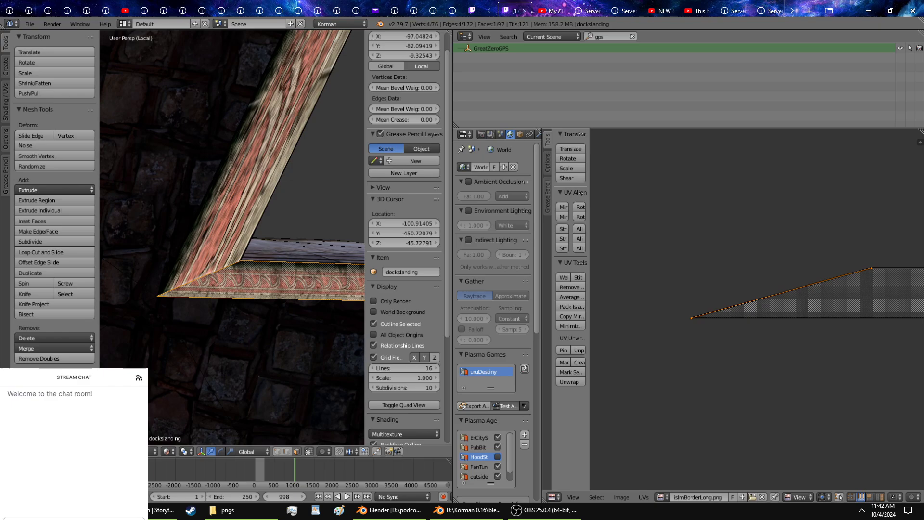
pyautogui.press('Tab')
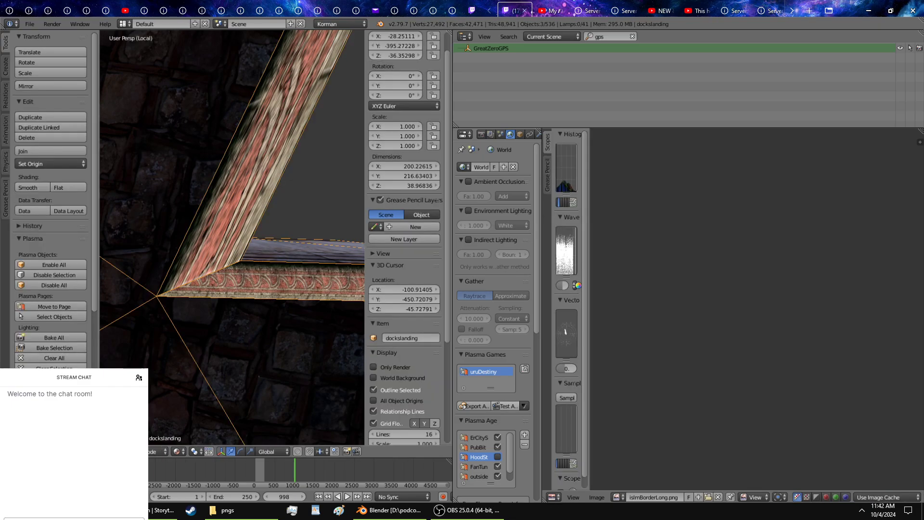
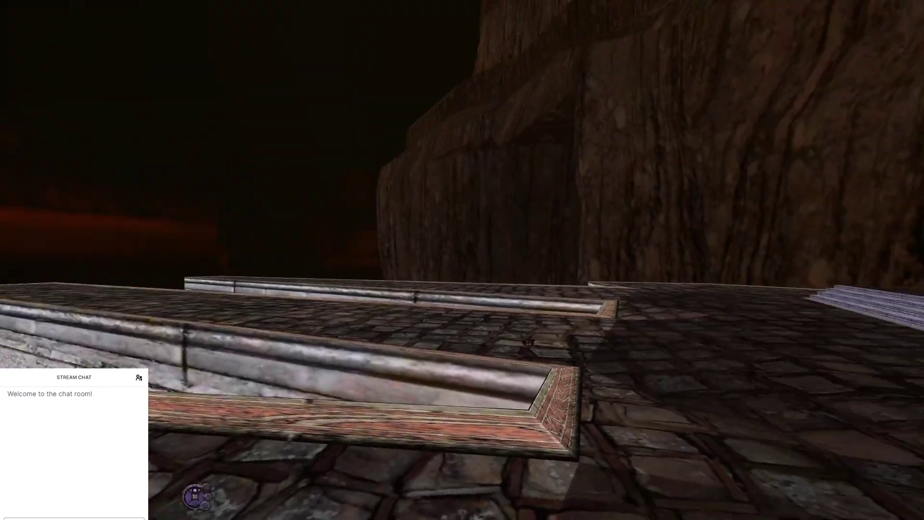
# Walk around the dock landing in the running age and examine the border trim at the mitred corners and the paving.
pyautogui.press('w')
pyautogui.press('w')
pyautogui.moveTo(470, 208); pyautogui.dragTo(510, 208, button='right')
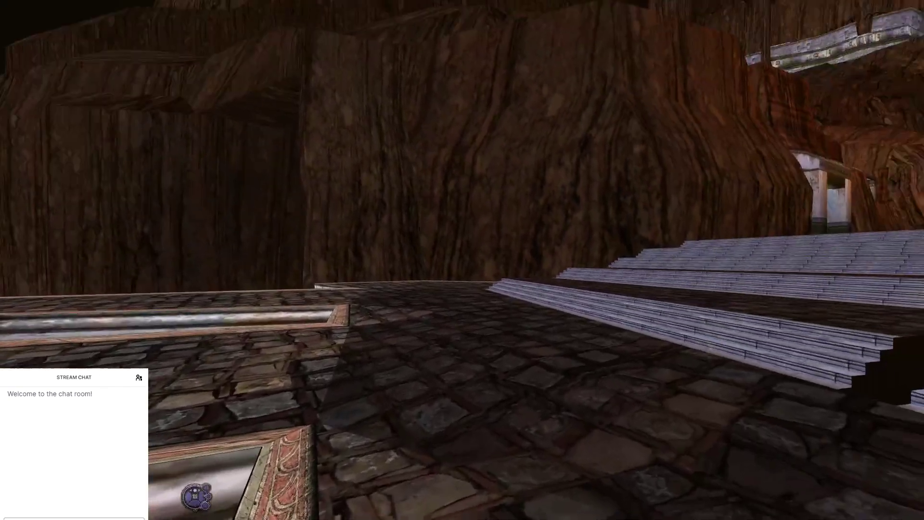
pyautogui.moveTo(463, 245); pyautogui.dragTo(433, 269, button='right')
pyautogui.press('w')
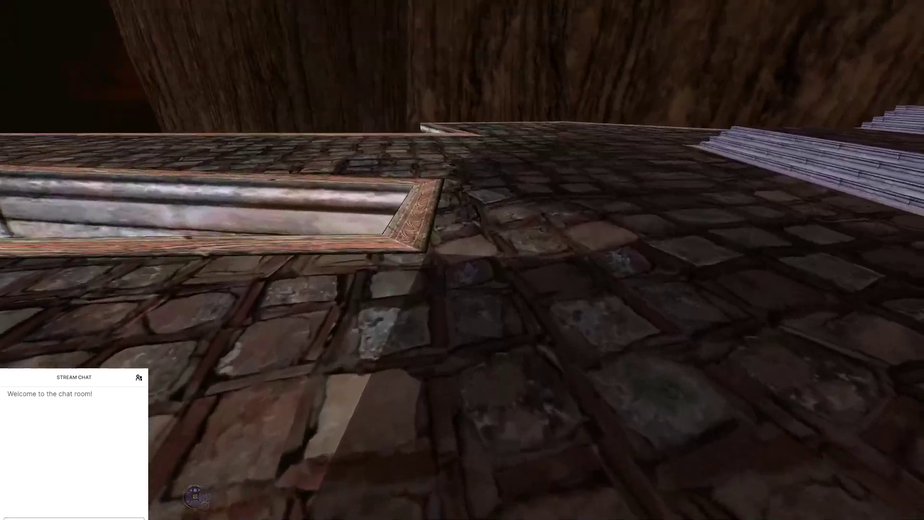
pyautogui.press('w')
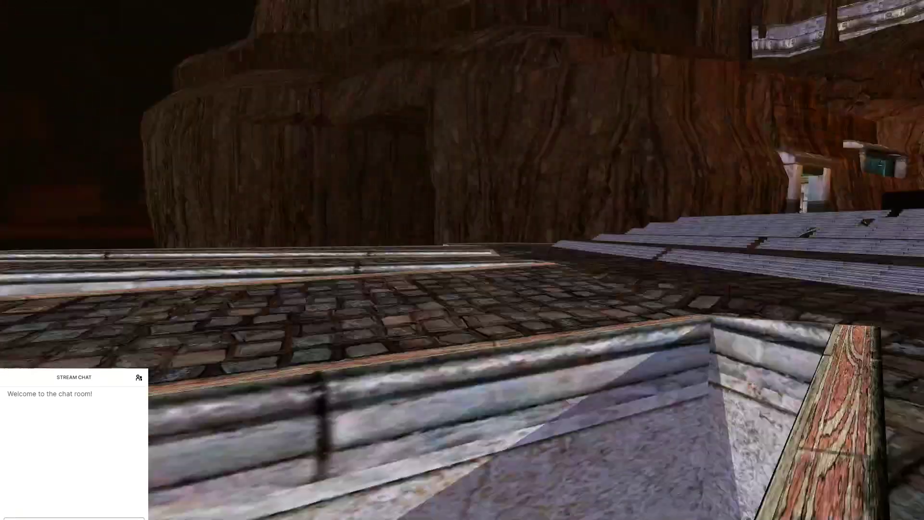
# Quit the Uru test session and return to Blender.
pyautogui.press('Escape')
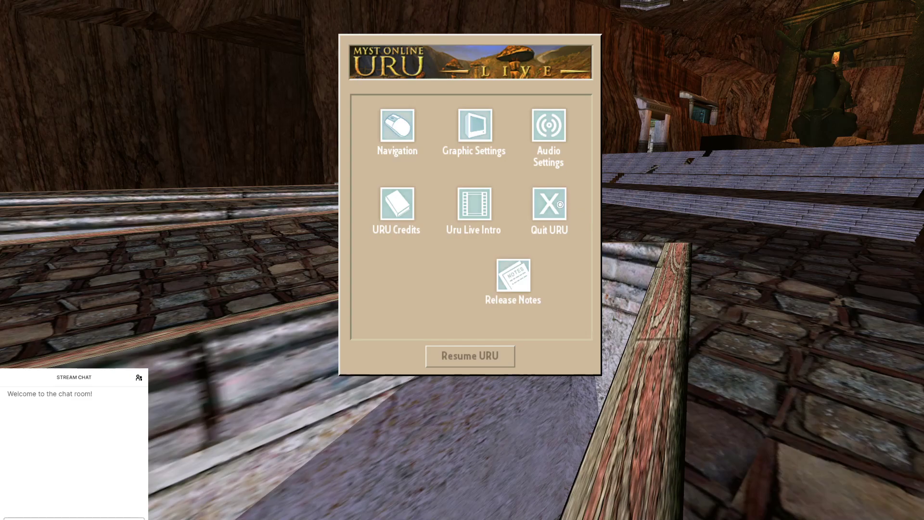
pyautogui.click(559, 205)
pyautogui.click(519, 332)
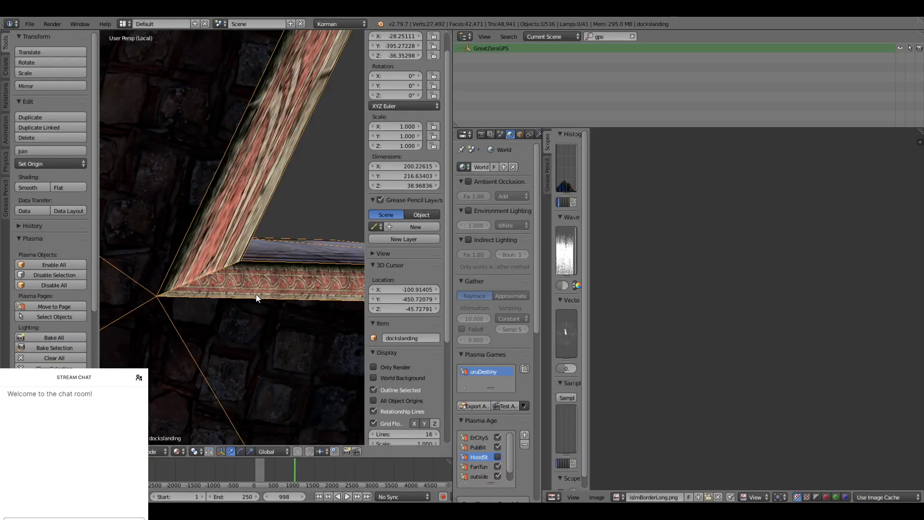
# Apply smooth shading to the dock landing, try flat shading, and set it back to smooth.
pyautogui.click(39, 190)
pyautogui.moveTo(170, 265)
pyautogui.mouseDown(button='middle')
pyautogui.moveTo(153, 249)
pyautogui.moveTo(336, 226)
pyautogui.moveTo(232, 216)
pyautogui.mouseUp(button='middle')
pyautogui.scroll(-5, 230, 214)
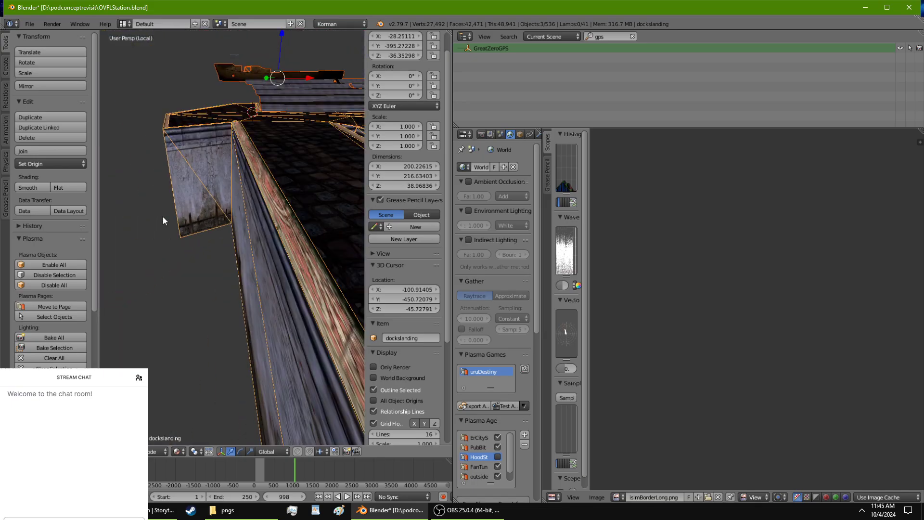
pyautogui.click(61, 187)
pyautogui.click(30, 188)
pyautogui.moveTo(273, 285)
pyautogui.mouseDown(button='middle')
pyautogui.moveTo(314, 258)
pyautogui.moveTo(270, 265)
pyautogui.moveTo(247, 286)
pyautogui.moveTo(255, 289)
pyautogui.moveTo(207, 279)
pyautogui.moveTo(165, 251)
pyautogui.moveTo(100, 233)
pyautogui.moveTo(140, 240)
pyautogui.moveTo(138, 275)
pyautogui.moveTo(154, 269)
pyautogui.moveTo(191, 181)
pyautogui.mouseUp(button='middle')
# Enter Edit Mode, select the narrow paving face beside the steps, and compare the median Z of its two long edges.
pyautogui.press('Tab')
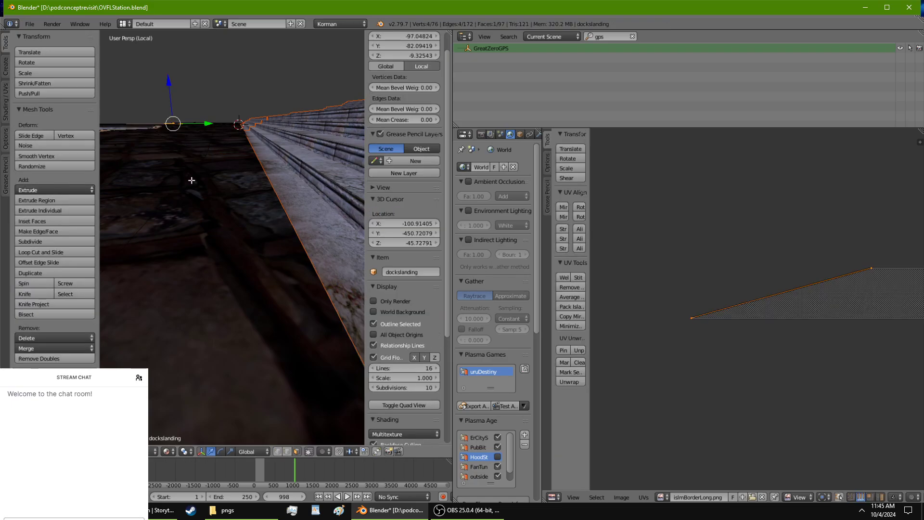
pyautogui.rightClick(262, 177)
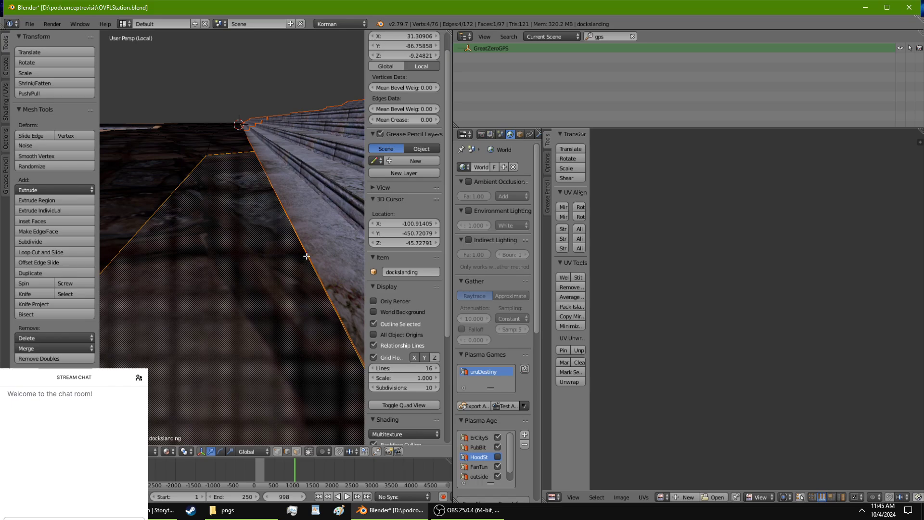
pyautogui.rightClick(313, 234)
pyautogui.scroll(2, 399, 99)
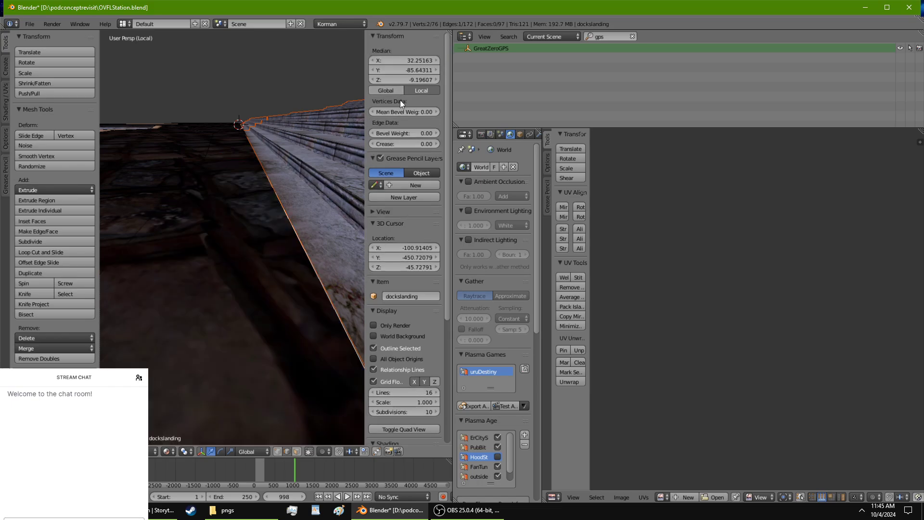
pyautogui.rightClick(172, 192)
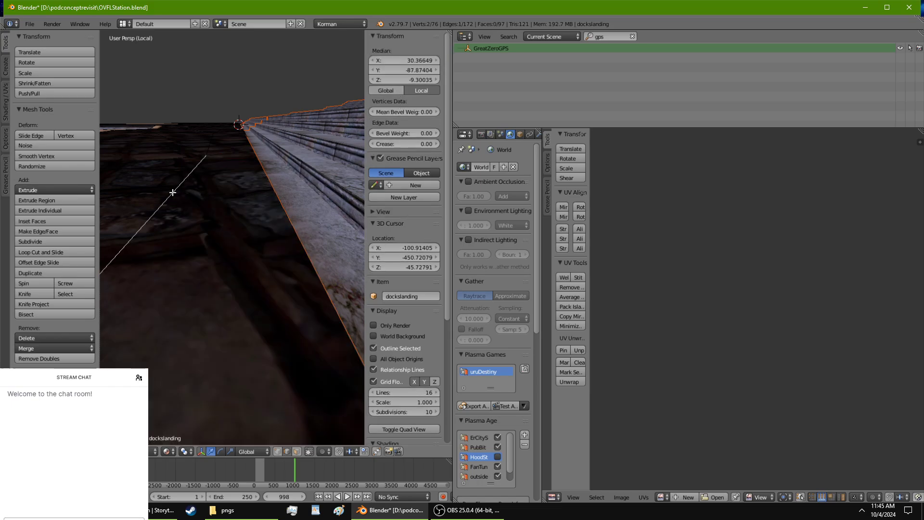
# Copy the median Z value of the paving face's long edge on the side away from the steps.
pyautogui.rightClick(273, 183)
pyautogui.press('g')
pyautogui.click(390, 80)
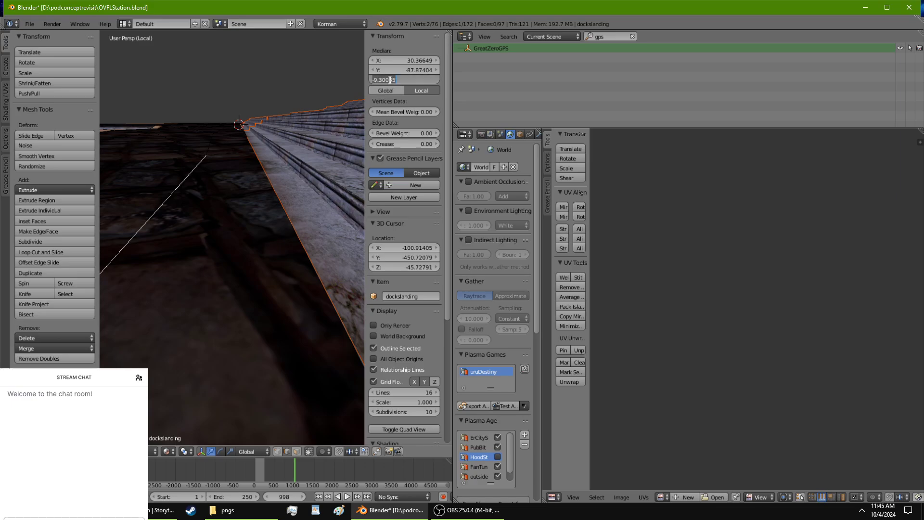
pyautogui.press('BackSpace')
pyautogui.press('Escape')
pyautogui.click(391, 80)
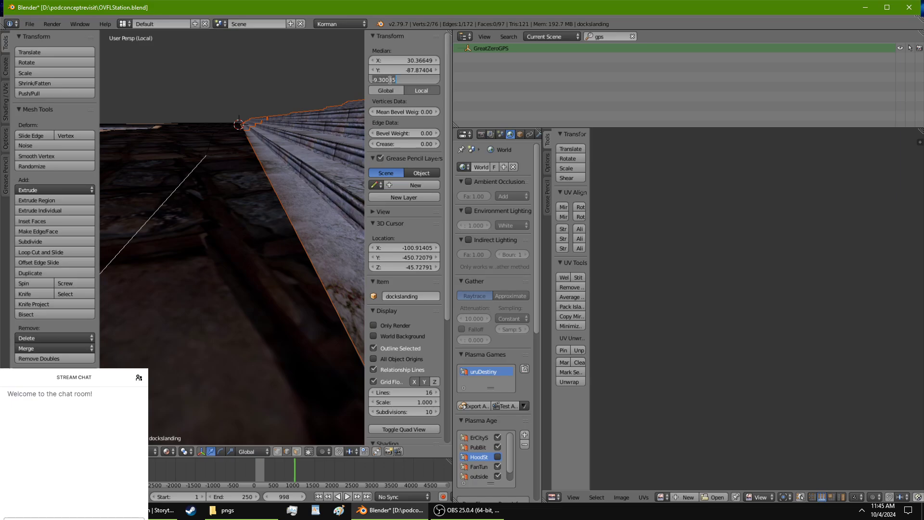
pyautogui.click(260, 133)
# Switch to face selection and select the top paving and trim faces from the nearest dock finger along the walkway beside the steps.
pyautogui.scroll(-10, 222, 160)
pyautogui.moveTo(229, 175); pyautogui.dragTo(261, 262, button='middle')
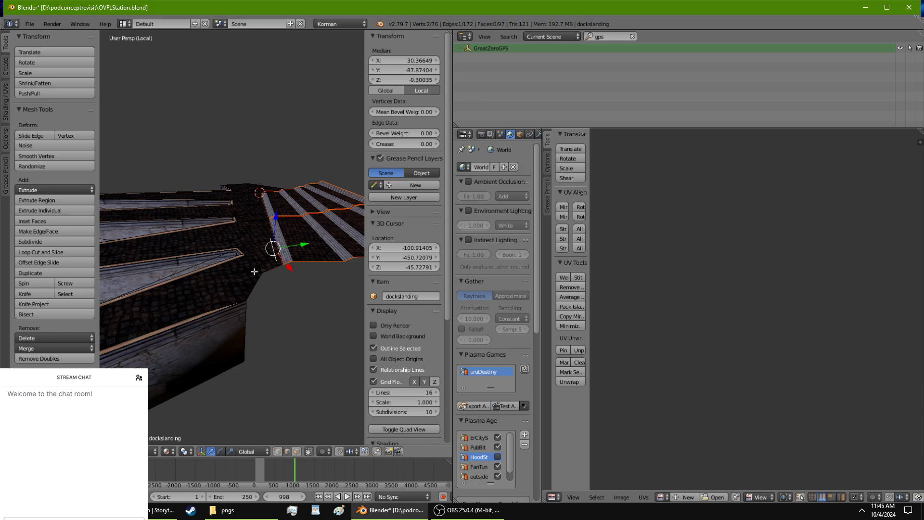
pyautogui.click(296, 451)
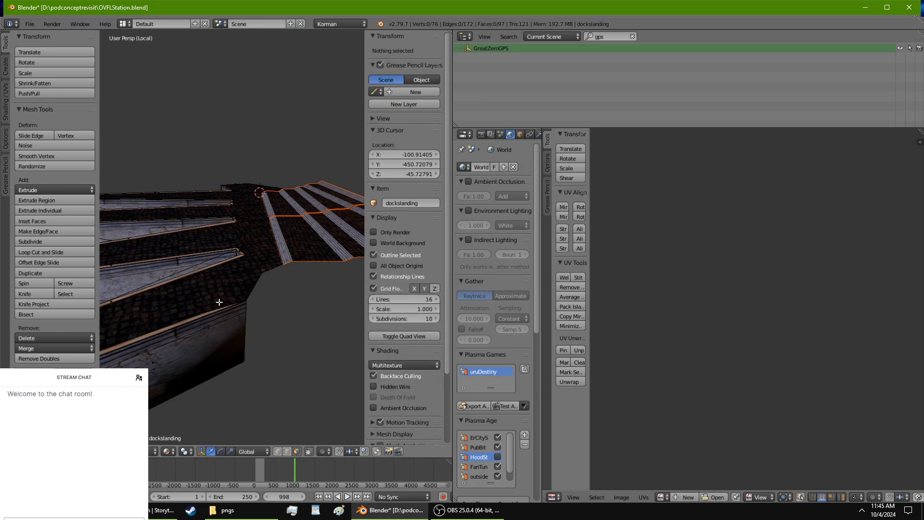
pyautogui.rightClick(212, 312)
pyautogui.keyDown('ctrl'); pyautogui.rightClick(213, 288); pyautogui.keyUp('ctrl')
pyautogui.keyDown('ctrl'); pyautogui.rightClick(242, 276); pyautogui.keyUp('ctrl')
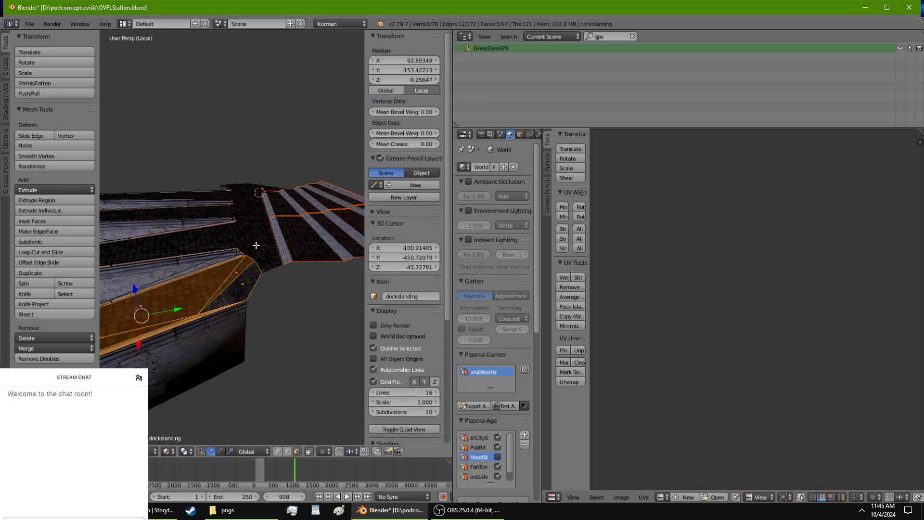
pyautogui.keyDown('ctrl'); pyautogui.rightClick(256, 245); pyautogui.keyUp('ctrl')
pyautogui.keyDown('ctrl'); pyautogui.rightClick(256, 198); pyautogui.keyUp('ctrl')
pyautogui.keyDown('ctrl'); pyautogui.rightClick(260, 192); pyautogui.keyUp('ctrl')
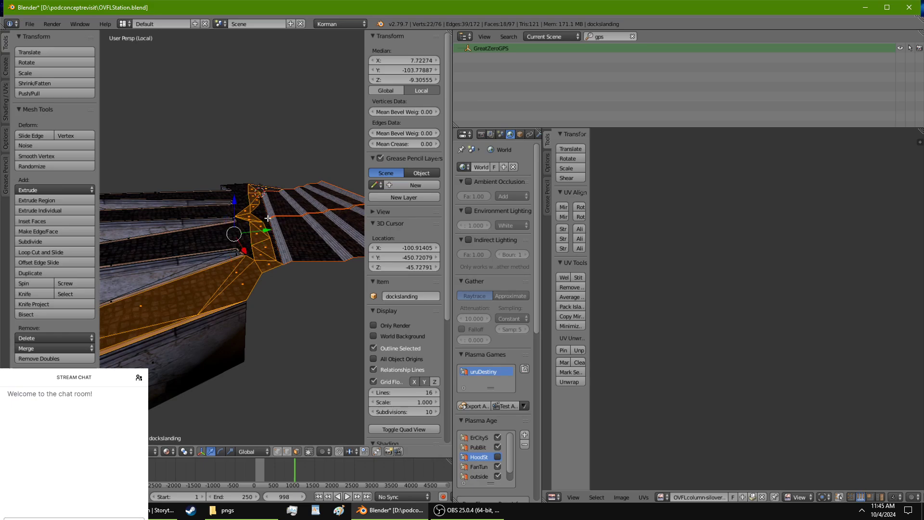
pyautogui.keyDown('ctrl'); pyautogui.rightClick(265, 210); pyautogui.keyUp('ctrl')
# Extend the selection to the paving and border trim faces at the walkway's far end.
pyautogui.moveTo(263, 192); pyautogui.dragTo(258, 275, button='middle')
pyautogui.scroll(4, 258, 275)
pyautogui.keyDown('shift'); pyautogui.moveTo(310, 185); pyautogui.dragTo(226, 204, button='middle'); pyautogui.keyUp('shift')
pyautogui.keyDown('ctrl'); pyautogui.rightClick(284, 188); pyautogui.keyUp('ctrl')
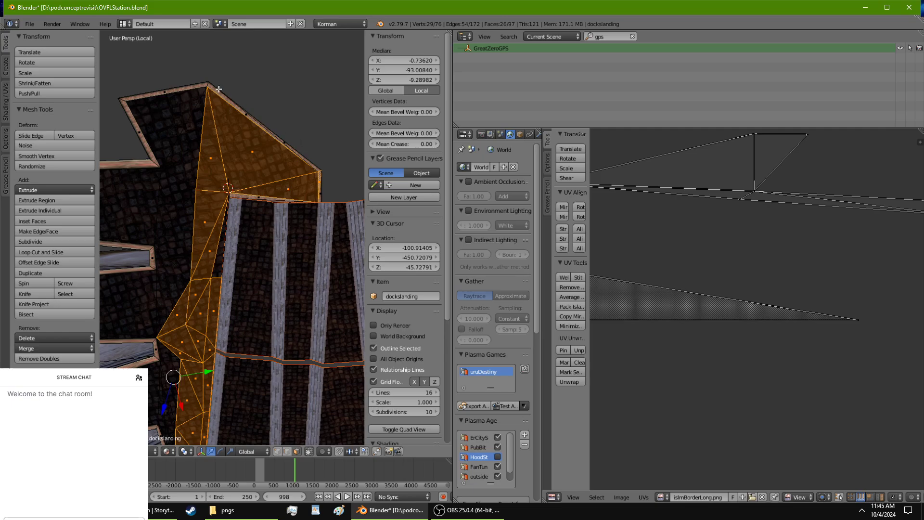
pyautogui.keyDown('ctrl'); pyautogui.rightClick(190, 88); pyautogui.keyUp('ctrl')
pyautogui.keyDown('ctrl'); pyautogui.rightClick(241, 194); pyautogui.keyUp('ctrl')
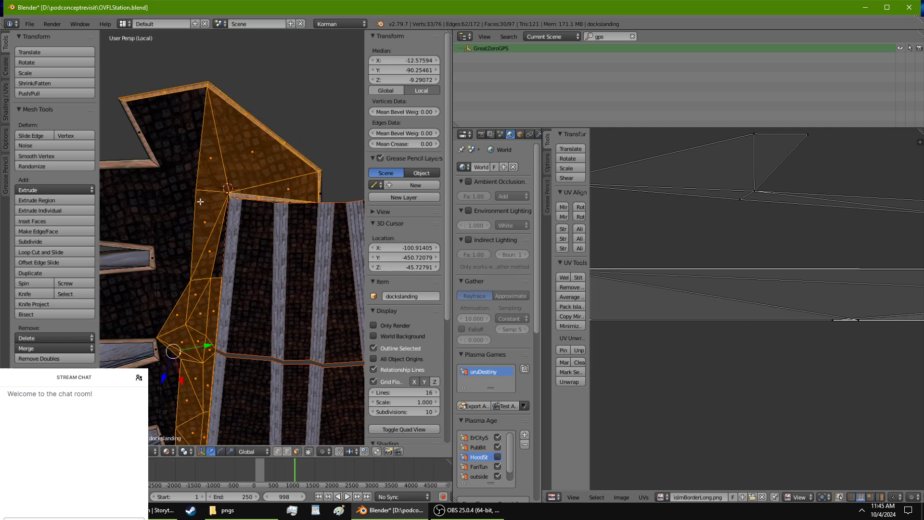
# Add the remaining walkway paving faces between the far end and the middle dock fingers to the selection.
pyautogui.keyDown('ctrl'); pyautogui.rightClick(155, 154); pyautogui.keyUp('ctrl')
pyautogui.keyDown('ctrl'); pyautogui.rightClick(173, 213); pyautogui.keyUp('ctrl')
pyautogui.keyDown('ctrl'); pyautogui.rightClick(213, 268); pyautogui.keyUp('ctrl')
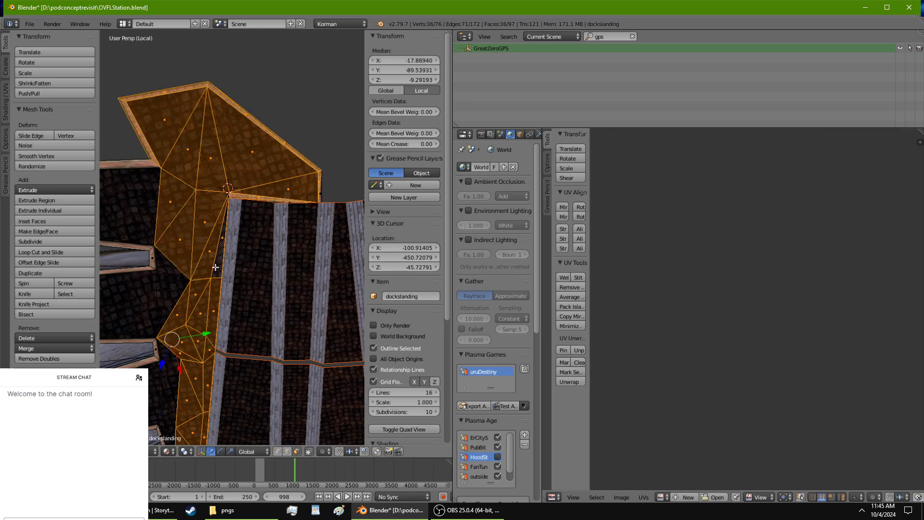
pyautogui.keyDown('ctrl'); pyautogui.rightClick(167, 294); pyautogui.keyUp('ctrl')
pyautogui.keyDown('ctrl'); pyautogui.rightClick(168, 296); pyautogui.keyUp('ctrl')
pyautogui.moveTo(167, 296); pyautogui.dragTo(258, 215, button='middle')
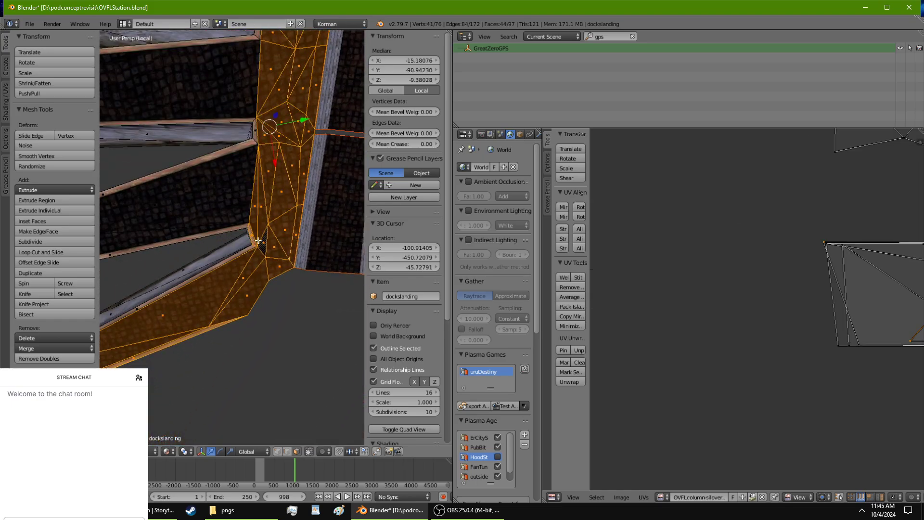
# Add the second dock finger's paving and end trim, plus the nearest finger's end trim, to the selection.
pyautogui.keyDown('ctrl'); pyautogui.rightClick(196, 206); pyautogui.keyUp('ctrl')
pyautogui.moveTo(196, 206); pyautogui.dragTo(207, 202, button='middle')
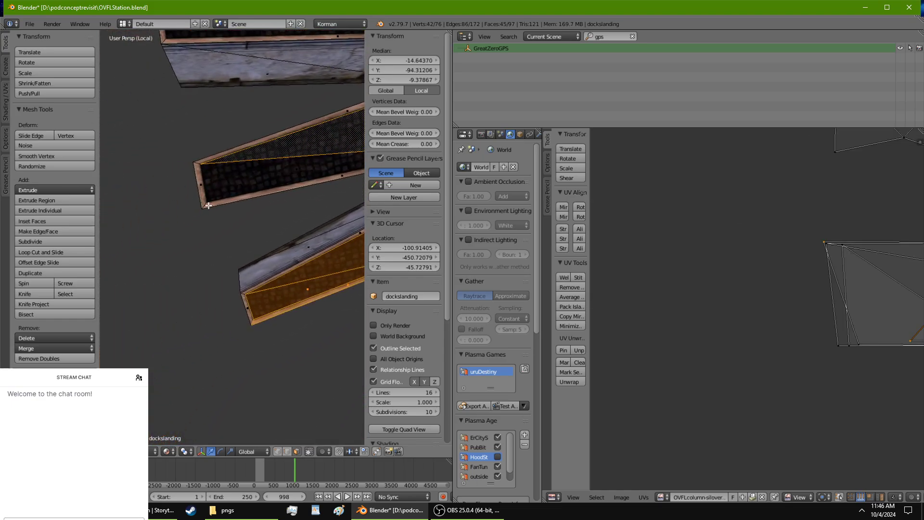
pyautogui.keyDown('ctrl'); pyautogui.rightClick(207, 202); pyautogui.keyUp('ctrl')
pyautogui.keyDown('ctrl'); pyautogui.rightClick(198, 181); pyautogui.keyUp('ctrl')
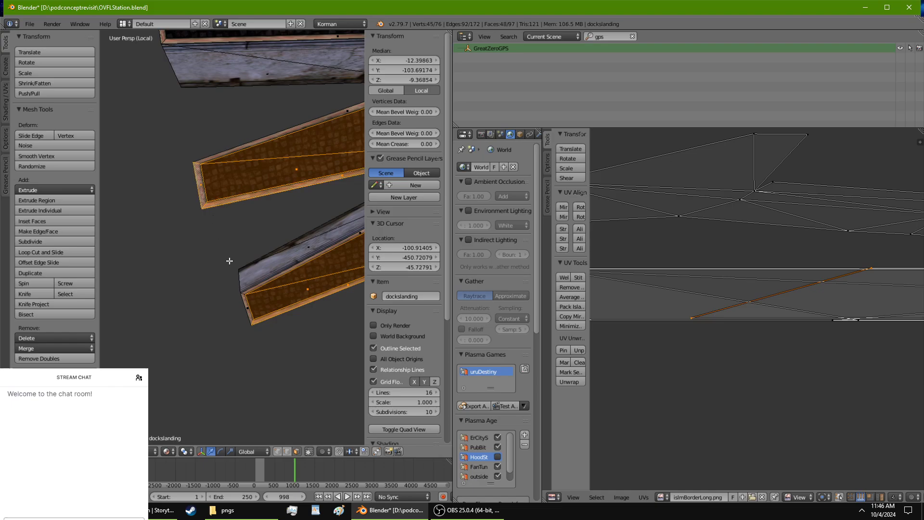
pyautogui.keyDown('ctrl'); pyautogui.rightClick(246, 304); pyautogui.keyUp('ctrl')
pyautogui.moveTo(248, 208); pyautogui.dragTo(305, 229, button='middle')
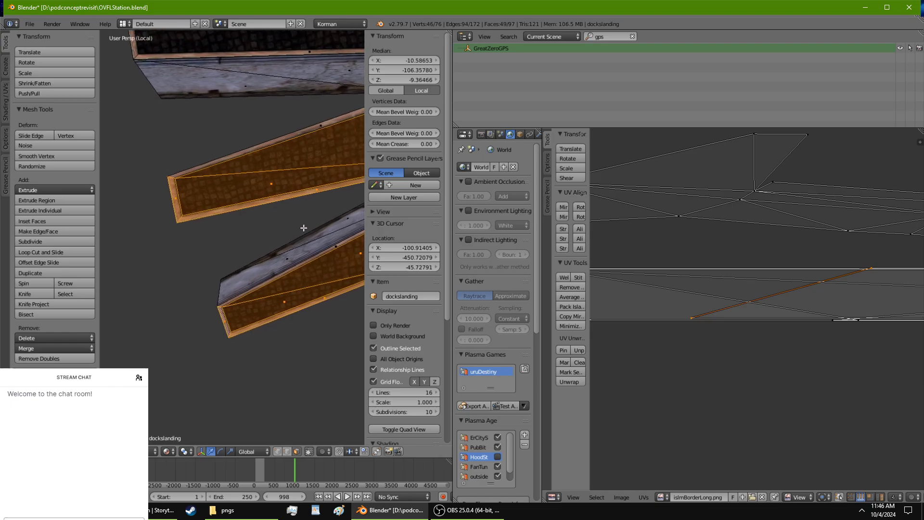
# Add the third dock finger's paving faces and its side and end trim to the selection.
pyautogui.scroll(3, 237, 318)
pyautogui.keyDown('ctrl'); pyautogui.rightClick(295, 162); pyautogui.keyUp('ctrl')
pyautogui.keyDown('ctrl'); pyautogui.rightClick(259, 114); pyautogui.keyUp('ctrl')
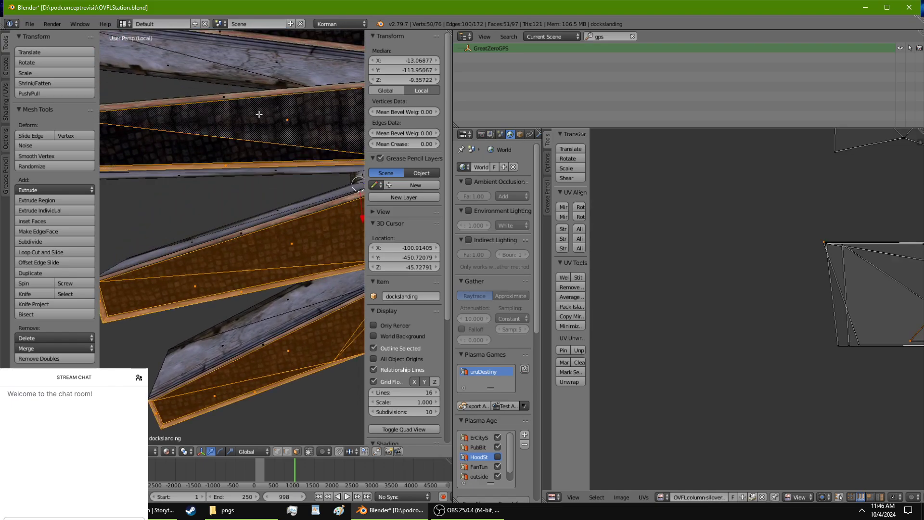
pyautogui.keyDown('ctrl'); pyautogui.rightClick(249, 97); pyautogui.keyUp('ctrl')
pyautogui.keyDown('ctrl'); pyautogui.rightClick(218, 137); pyautogui.keyUp('ctrl')
pyautogui.moveTo(218, 137); pyautogui.dragTo(334, 137, button='middle')
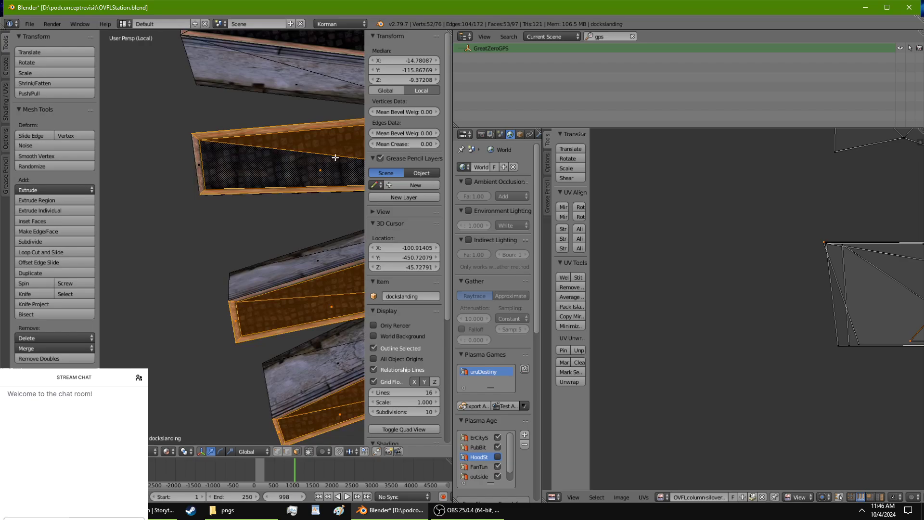
pyautogui.keyDown('ctrl'); pyautogui.rightClick(198, 156); pyautogui.keyUp('ctrl')
# Add the farthest dock finger's paving faces and its side and end trim to the selection.
pyautogui.moveTo(248, 156); pyautogui.dragTo(262, 243, button='middle')
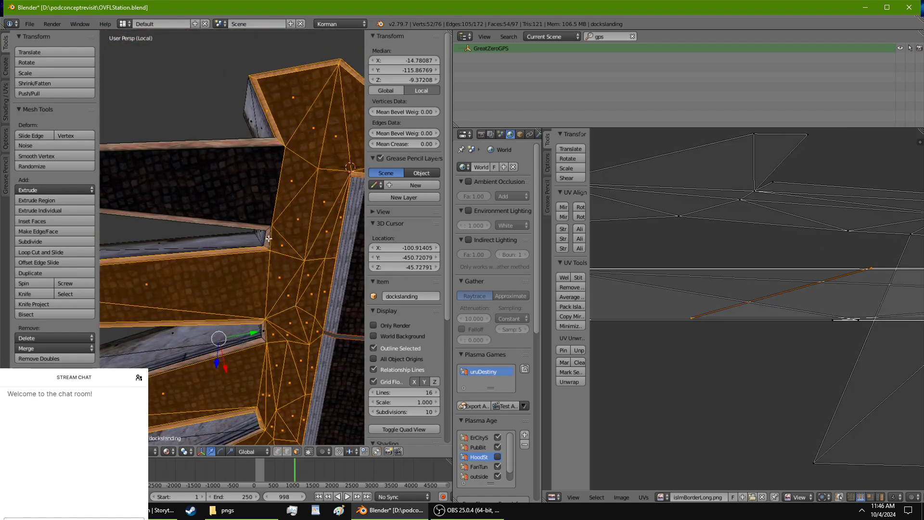
pyautogui.keyDown('ctrl'); pyautogui.rightClick(265, 222); pyautogui.keyUp('ctrl')
pyautogui.keyDown('ctrl'); pyautogui.rightClick(264, 178); pyautogui.keyUp('ctrl')
pyautogui.keyDown('ctrl'); pyautogui.rightClick(271, 143); pyautogui.keyUp('ctrl')
pyautogui.moveTo(243, 164)
pyautogui.mouseDown(button='middle')
pyautogui.moveTo(159, 151)
pyautogui.moveTo(240, 171)
pyautogui.mouseUp(button='middle')
pyautogui.keyDown('ctrl'); pyautogui.rightClick(229, 175); pyautogui.keyUp('ctrl')
# Set the median Z of the selected top faces to -9.30035.
pyautogui.click(388, 79)
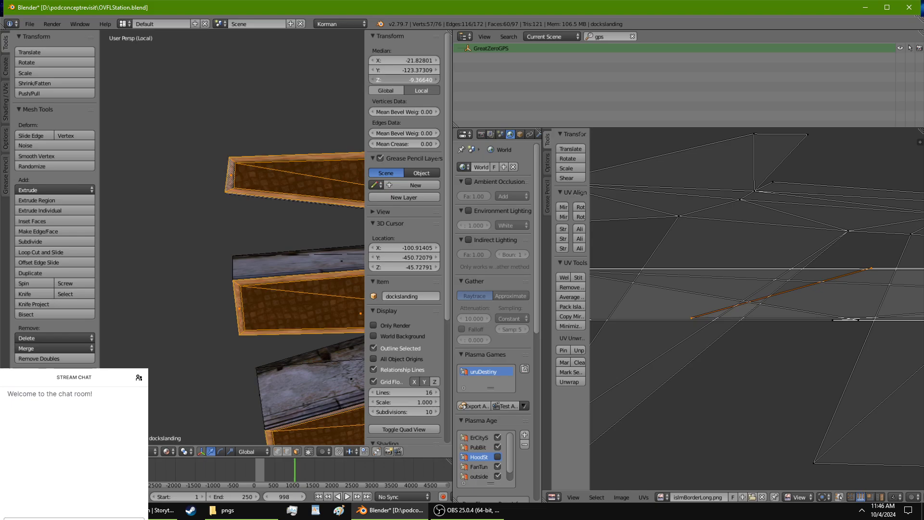
pyautogui.write('-9.30035')
pyautogui.press('Return')
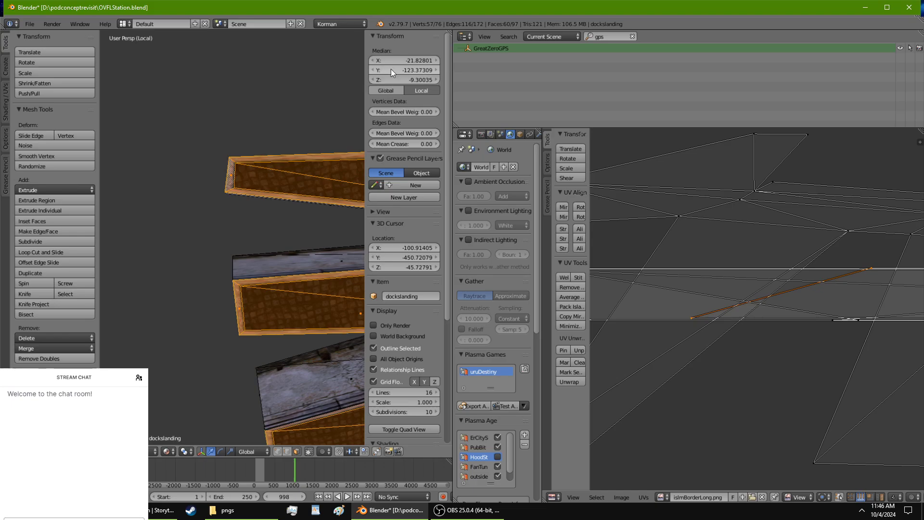
# Check the median Z of a border trim face and of the narrow paving face beside the steps.
pyautogui.moveTo(332, 125); pyautogui.dragTo(299, 375, button='middle')
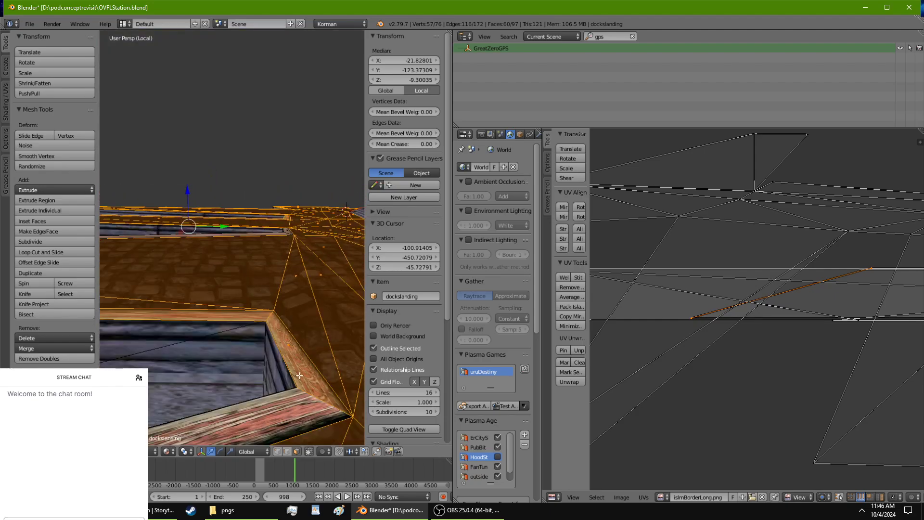
pyautogui.rightClick(268, 314)
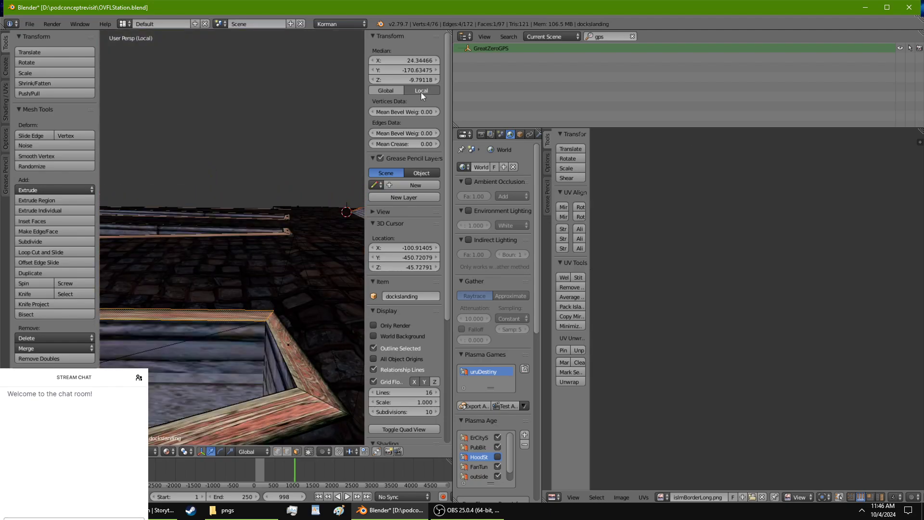
pyautogui.keyDown('shift'); pyautogui.moveTo(290, 357); pyautogui.dragTo(194, 350, button='middle'); pyautogui.keyUp('shift')
pyautogui.rightClick(281, 295)
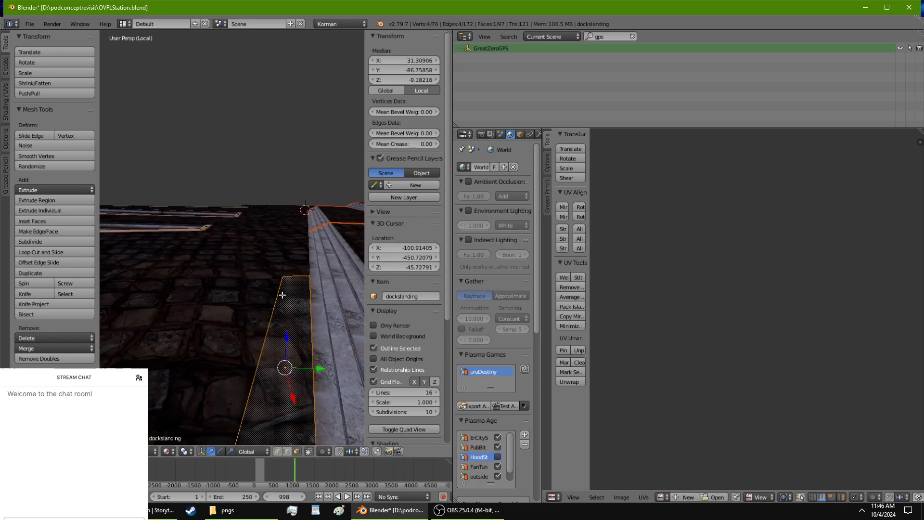
pyautogui.click(396, 79)
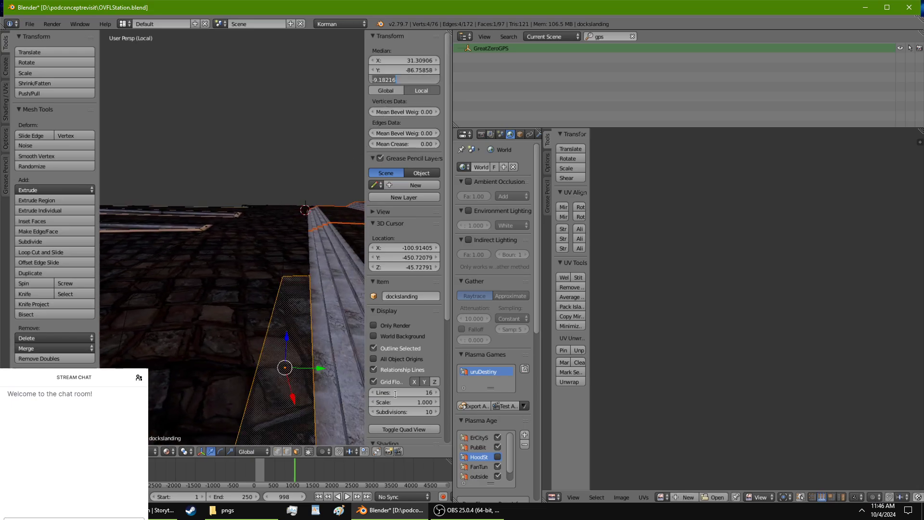
pyautogui.press('Return')
# Switch to edge selection and check the Z heights of the narrow paving face's two long edges.
pyautogui.click(286, 452)
pyautogui.rightClick(260, 355)
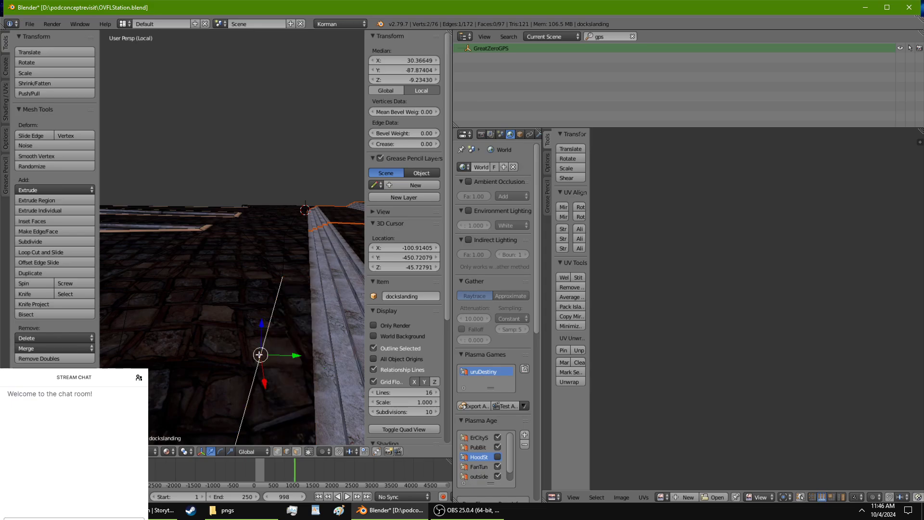
pyautogui.rightClick(317, 353)
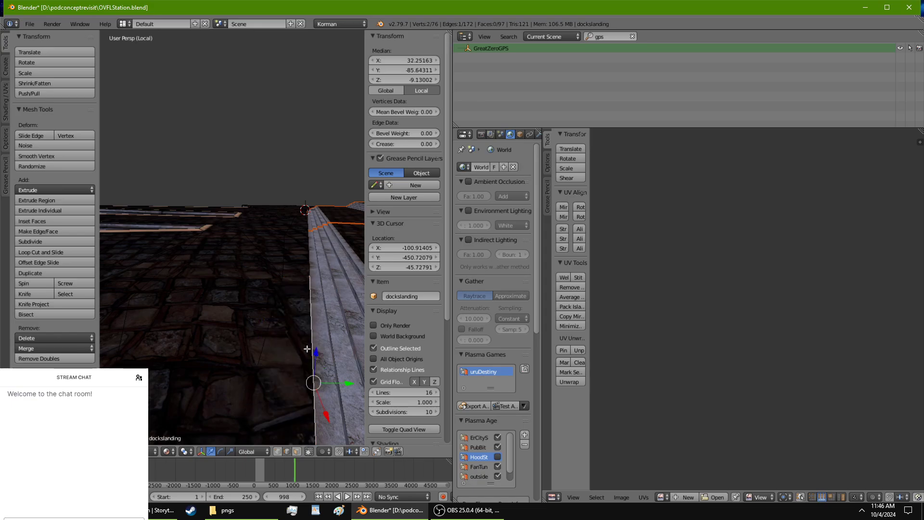
# Recheck the Z heights of the landing's paving edges where they meet the lowest step.
pyautogui.rightClick(308, 261)
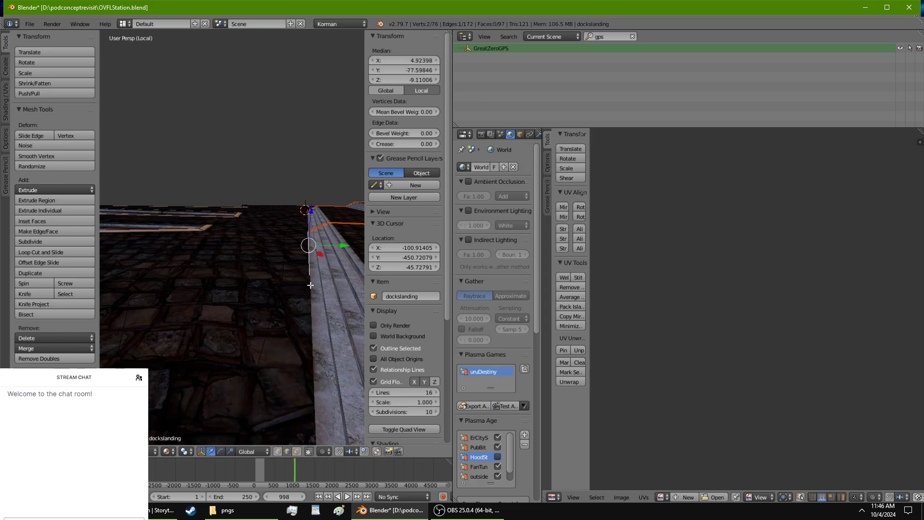
pyautogui.rightClick(310, 285)
pyautogui.rightClick(310, 290)
pyautogui.rightClick(310, 339)
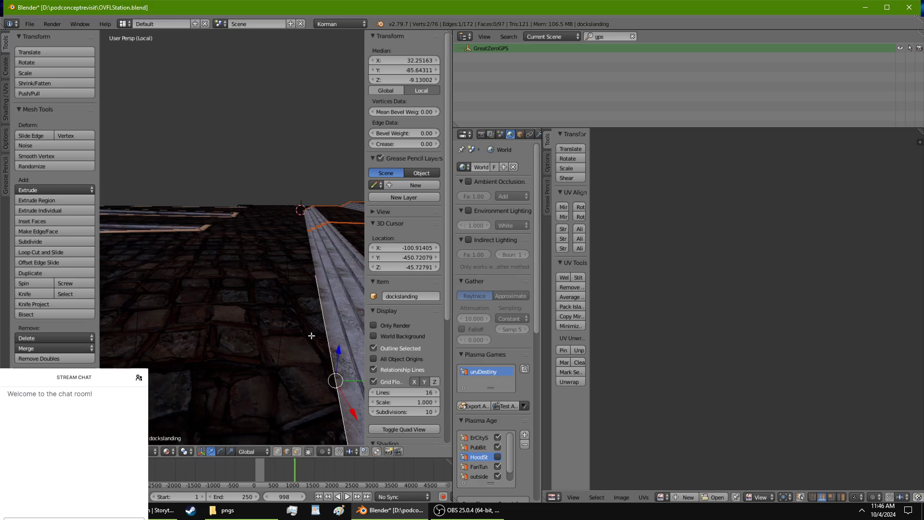
pyautogui.moveTo(310, 343); pyautogui.dragTo(171, 335, button='middle')
pyautogui.moveTo(210, 247); pyautogui.dragTo(184, 301, button='middle')
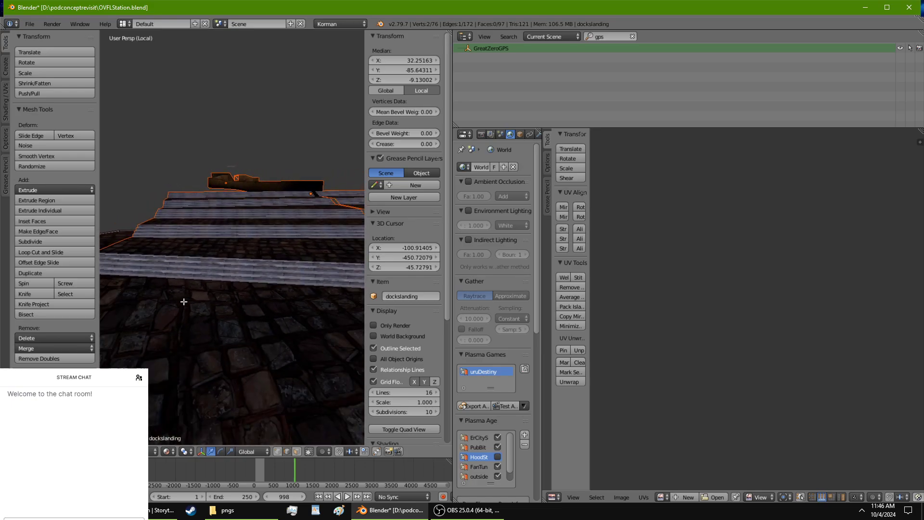
pyautogui.scroll(-1, 404, 332)
pyautogui.scroll(-1, 524, 359)
pyautogui.moveTo(342, 308); pyautogui.dragTo(301, 296, button='middle')
pyautogui.moveTo(166, 287); pyautogui.dragTo(178, 287, button='middle')
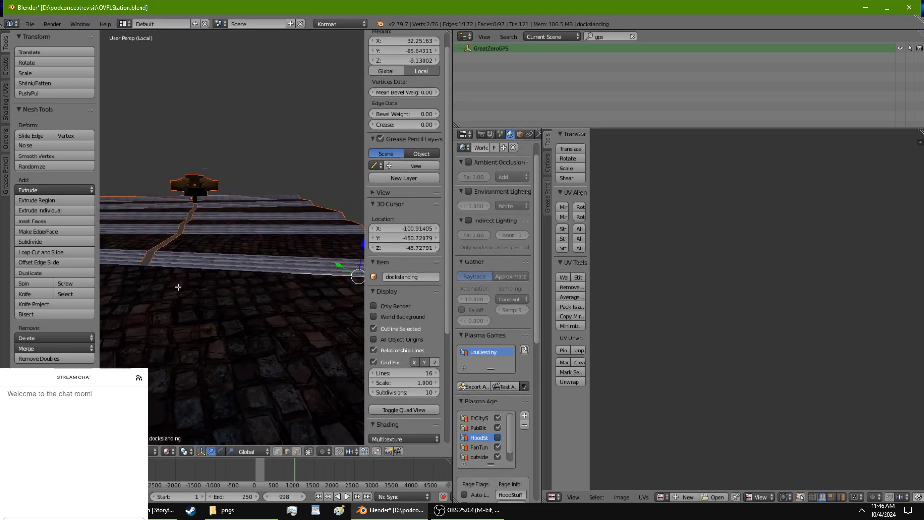
# Switch to editing the STAIRS-VISUAL mesh and check the Z heights of its lowest front edges on both sides of the gap.
pyautogui.press('Tab')
pyautogui.rightClick(203, 265)
pyautogui.press('Tab')
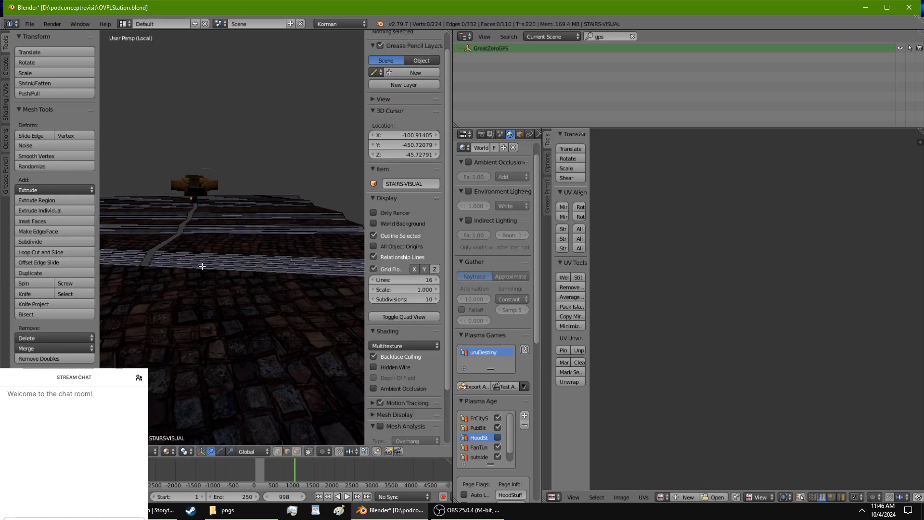
pyautogui.scroll(3, 199, 277)
pyautogui.rightClick(208, 310)
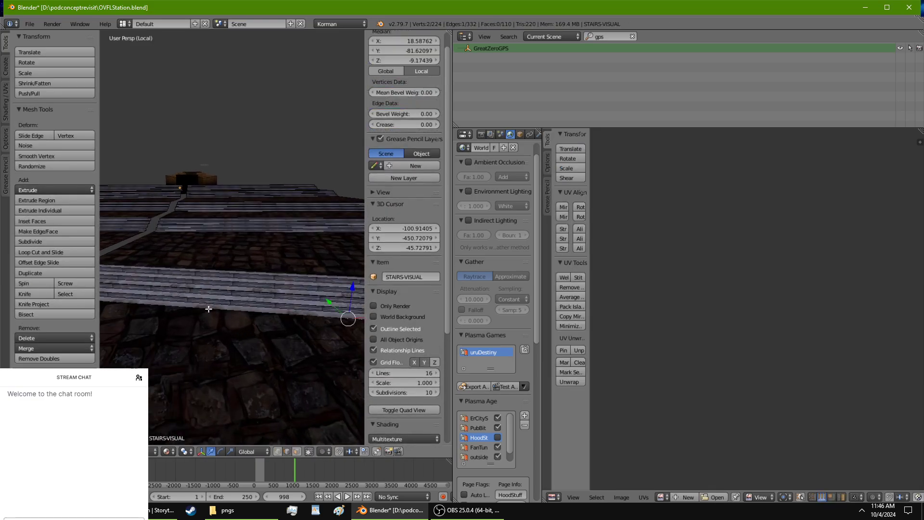
pyautogui.moveTo(272, 315); pyautogui.dragTo(220, 165, button='middle')
pyautogui.rightClick(273, 153)
pyautogui.rightClick(310, 145)
pyautogui.rightClick(221, 149)
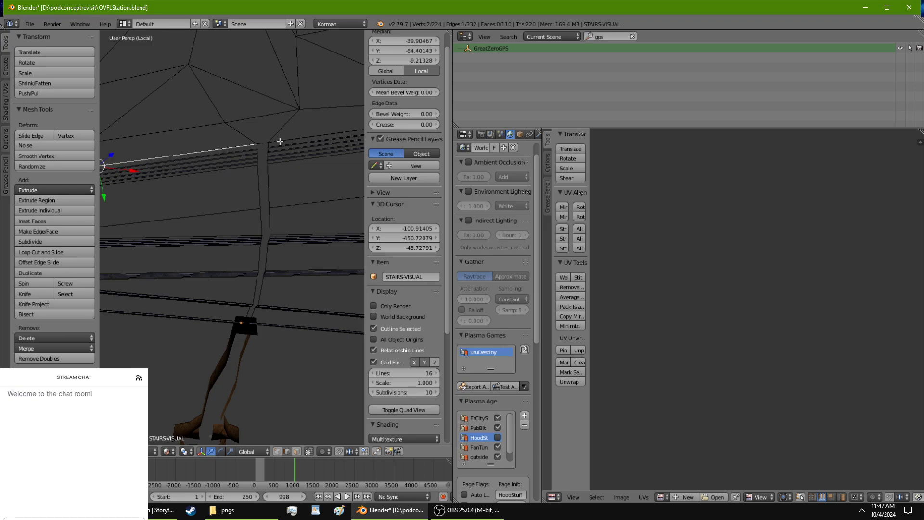
# Copy the median Z of -9.17439 from one lowest front edge of the stairs to the matching edge across the gap.
pyautogui.rightClick(280, 138)
pyautogui.click(381, 60)
pyautogui.hotkey('ctrl', 'c')
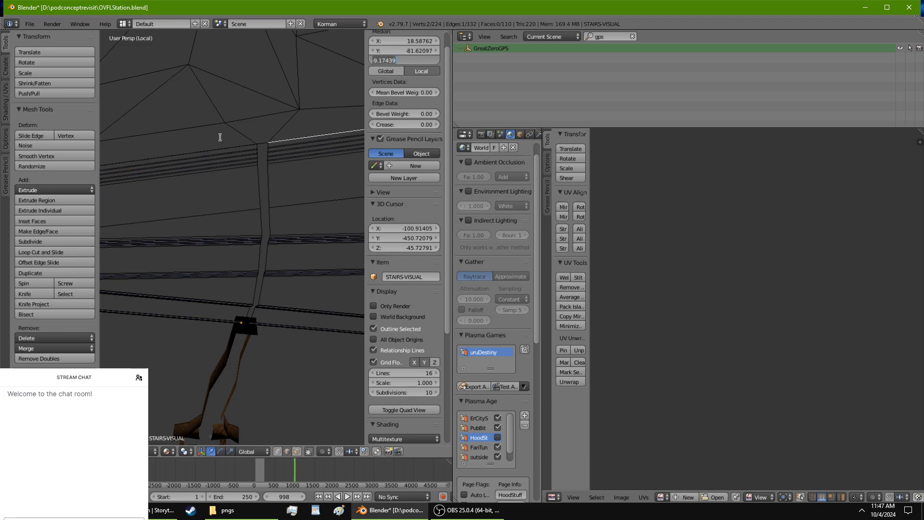
pyautogui.rightClick(221, 141)
pyautogui.rightClick(222, 147)
pyautogui.click(398, 60)
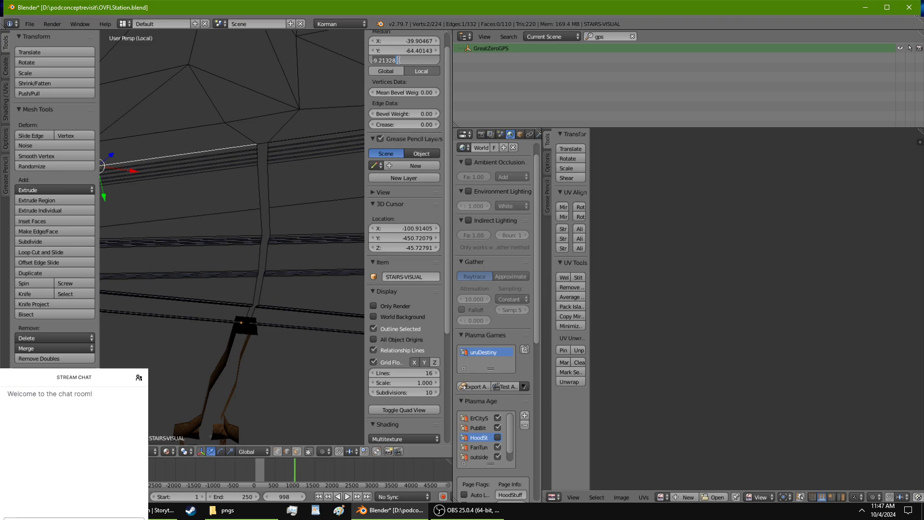
pyautogui.hotkey('ctrl', 'v')
pyautogui.press('Return')
# Select single vertices and set the Z of the stairs' lowest front vertex beside the gap to -9.17439.
pyautogui.moveTo(196, 145); pyautogui.dragTo(225, 422, button='middle')
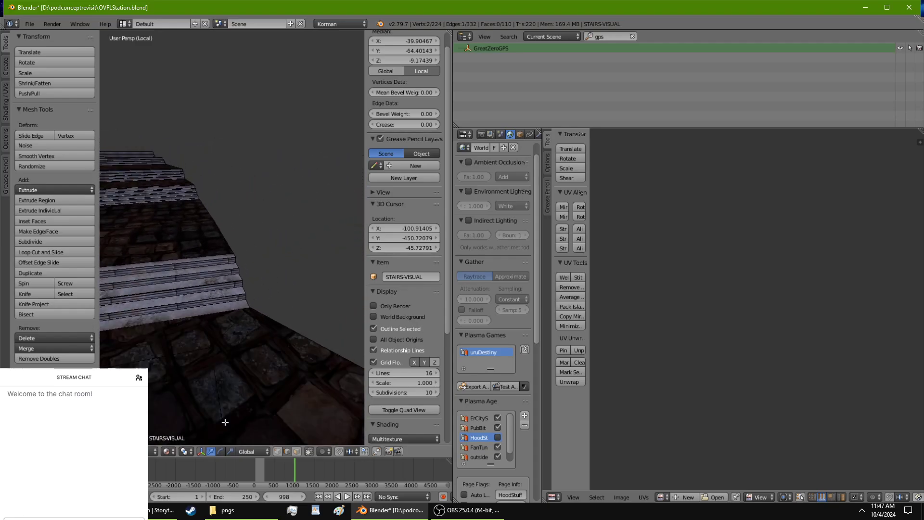
pyautogui.rightClick(250, 309)
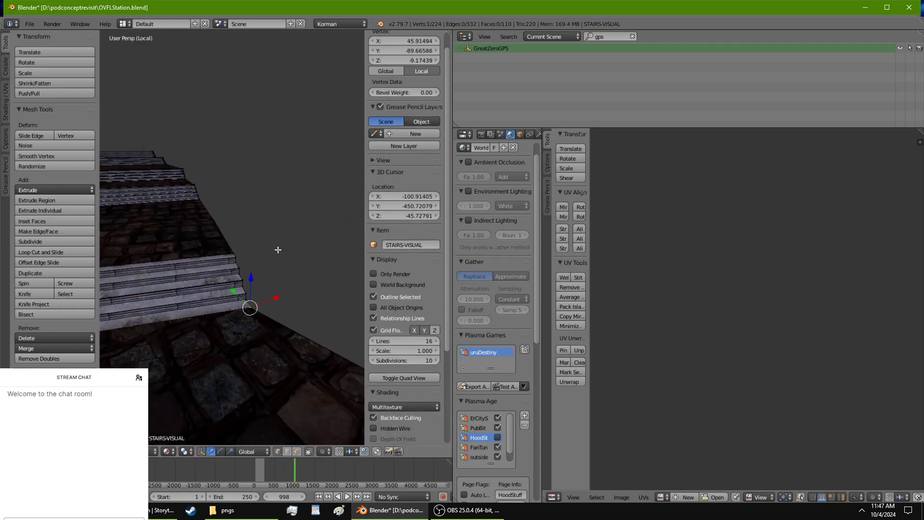
pyautogui.moveTo(278, 244); pyautogui.dragTo(241, 300, button='middle')
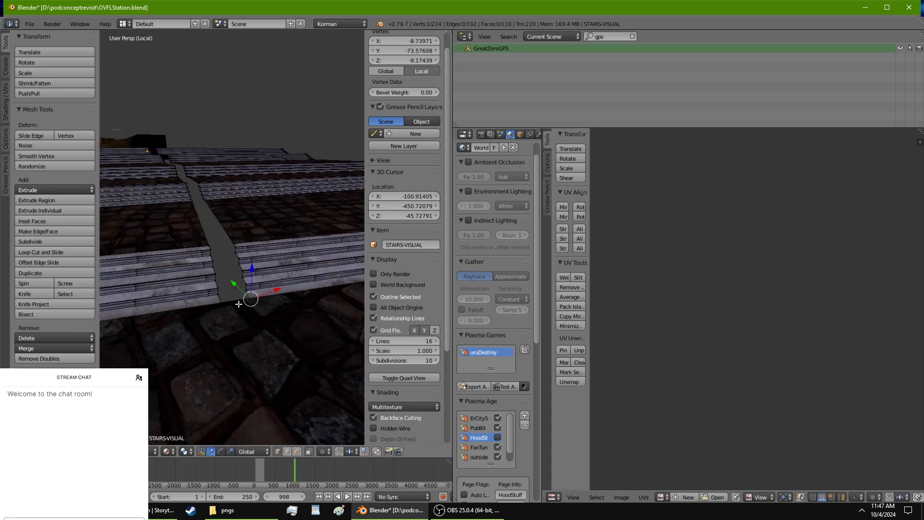
pyautogui.rightClick(219, 308)
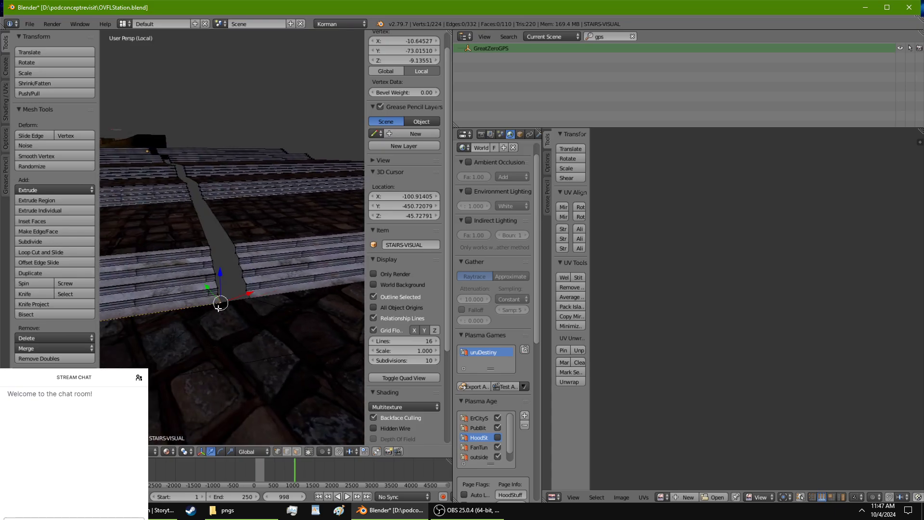
pyautogui.click(396, 58)
pyautogui.write('-9.17439')
pyautogui.press('Return')
# Set the Z of the stairs' lowest outer corner vertex beside the border trim to -9.17439.
pyautogui.moveTo(279, 279); pyautogui.dragTo(320, 326, button='middle')
pyautogui.rightClick(277, 402)
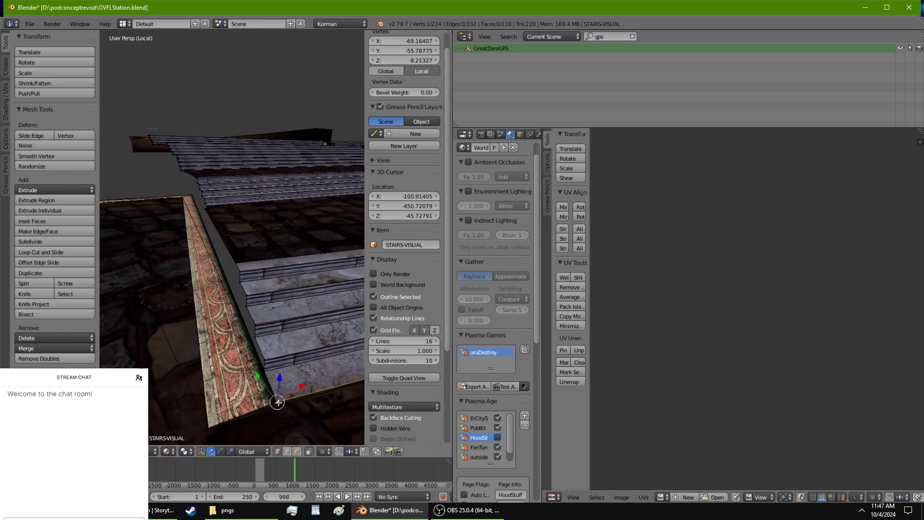
pyautogui.click(392, 61)
pyautogui.hotkey('ctrl', 'v')
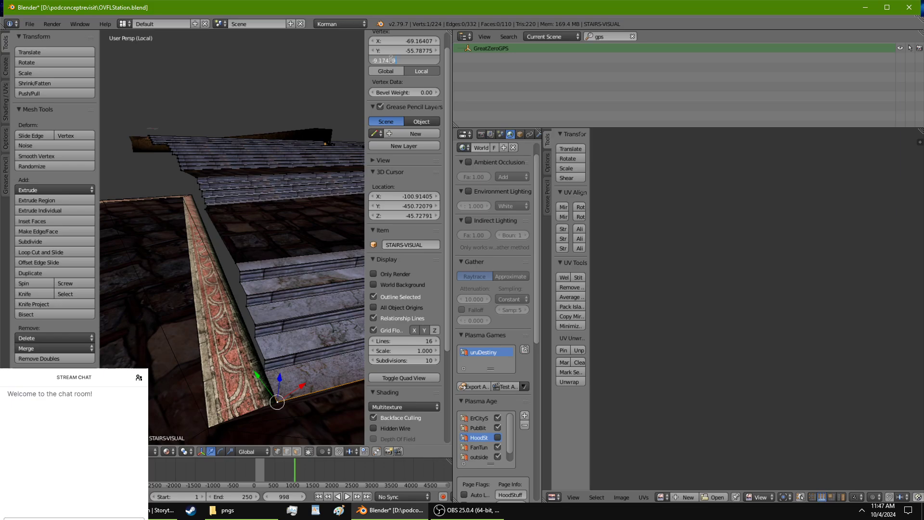
pyautogui.press('Return')
# Switch to editing dockslanding and set the Z of its vertex at the corner of the stairs and border trim to -9.17439.
pyautogui.press('Tab')
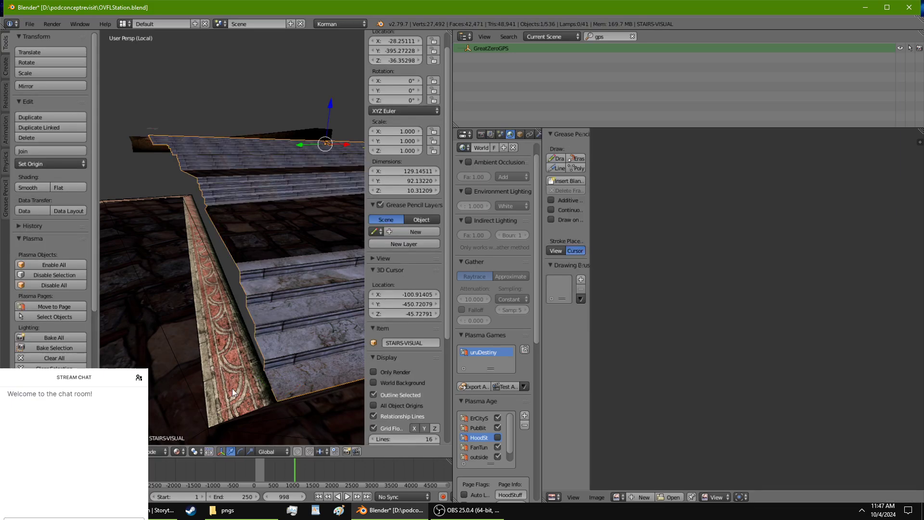
pyautogui.rightClick(282, 400)
pyautogui.rightClick(275, 399)
pyautogui.rightClick(275, 407)
pyautogui.press('Tab')
pyautogui.rightClick(277, 402)
pyautogui.click(385, 57)
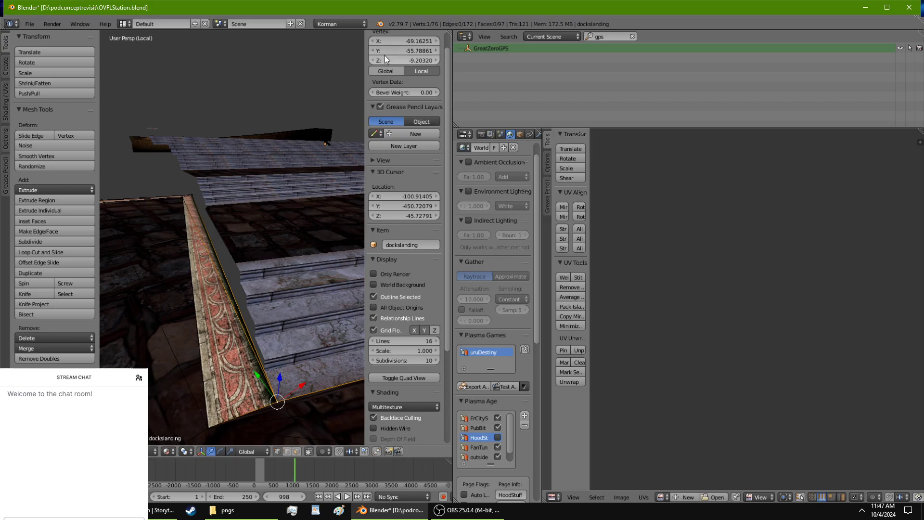
pyautogui.hotkey('ctrl', 'v')
pyautogui.press('Return')
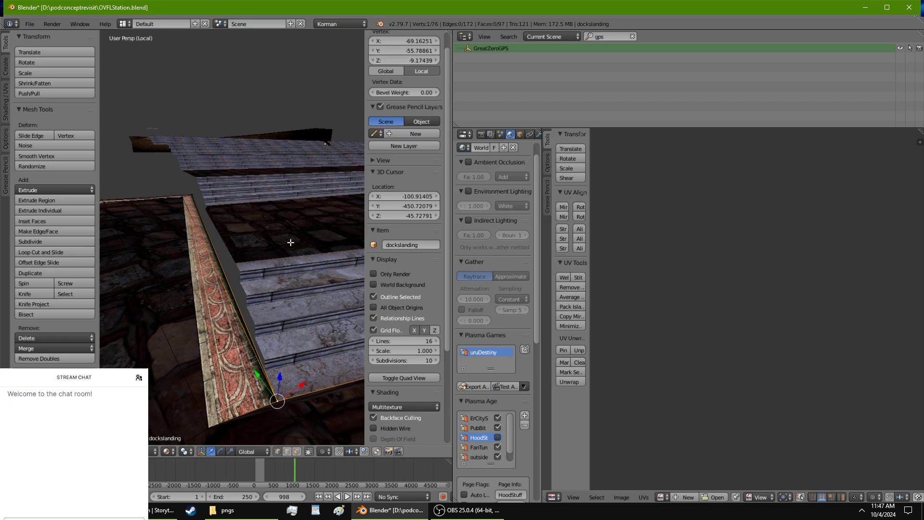
# Set the Z of the two dockslanding vertices on either side of the stairs' gap to -9.17439.
pyautogui.moveTo(288, 241); pyautogui.dragTo(144, 324, button='middle')
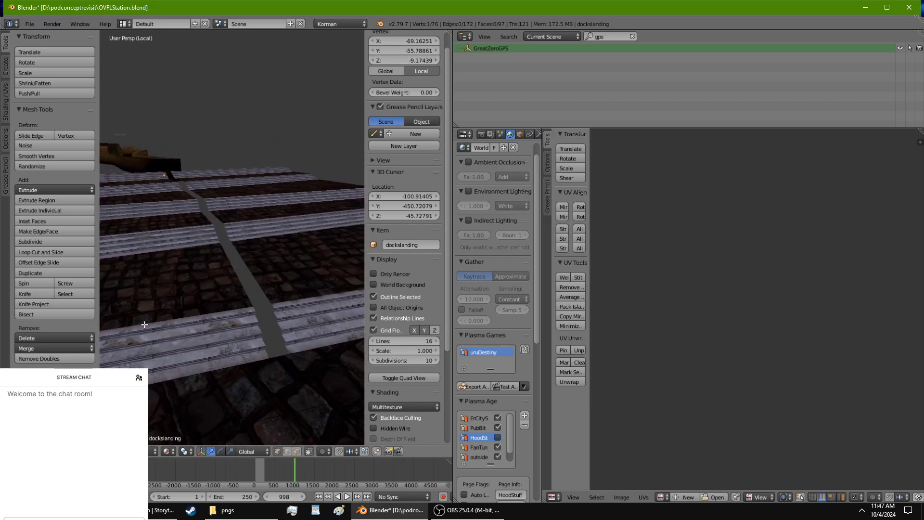
pyautogui.rightClick(265, 358)
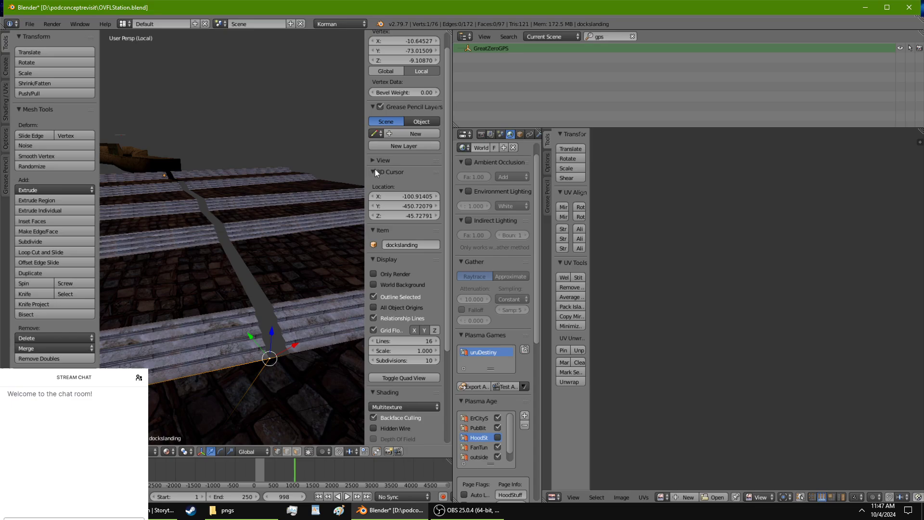
pyautogui.click(394, 60)
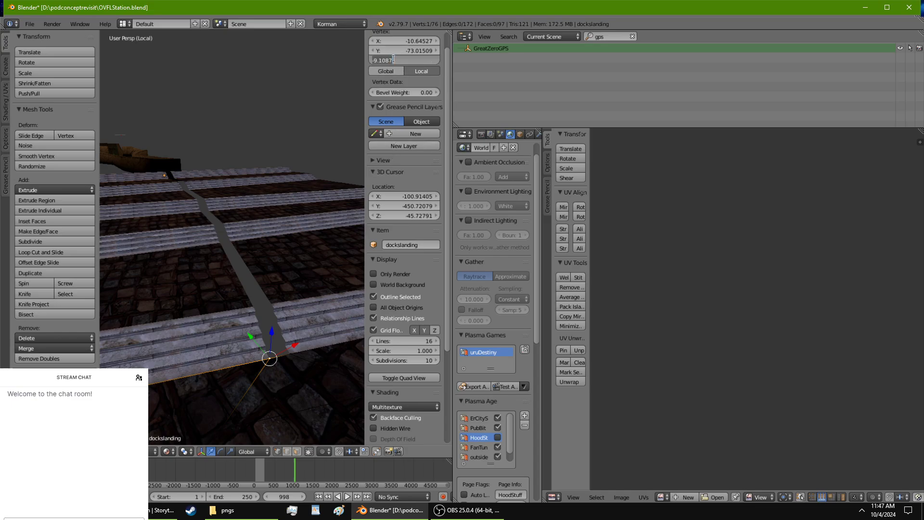
pyautogui.write('-9.17439')
pyautogui.press('Return')
pyautogui.rightClick(291, 354)
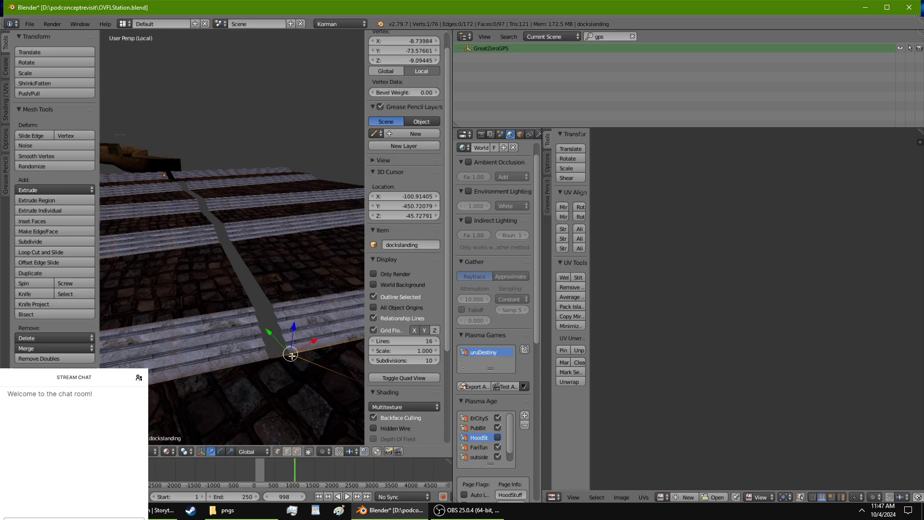
pyautogui.click(394, 59)
pyautogui.write('-9.17439')
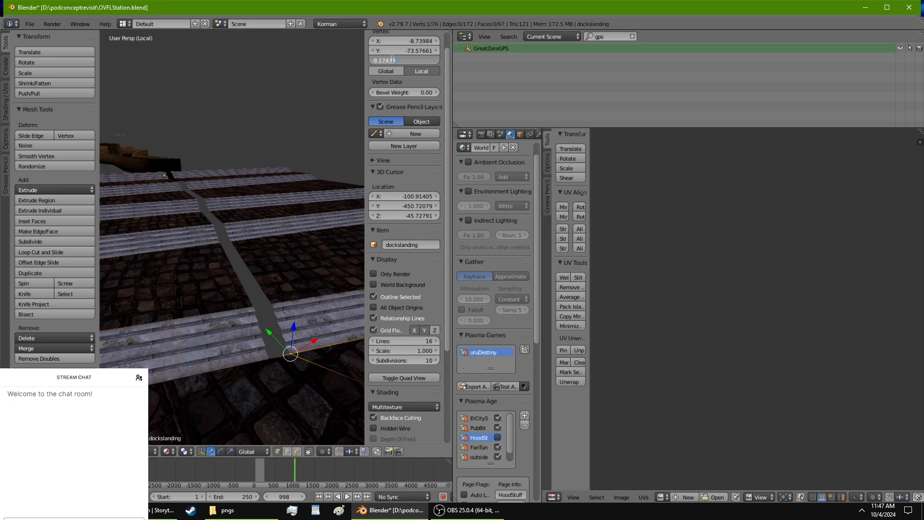
pyautogui.press('Return')
# Set the Z of the dockslanding vertex at the stairs' far outer corner to -9.17439.
pyautogui.moveTo(305, 207); pyautogui.dragTo(223, 255, button='middle')
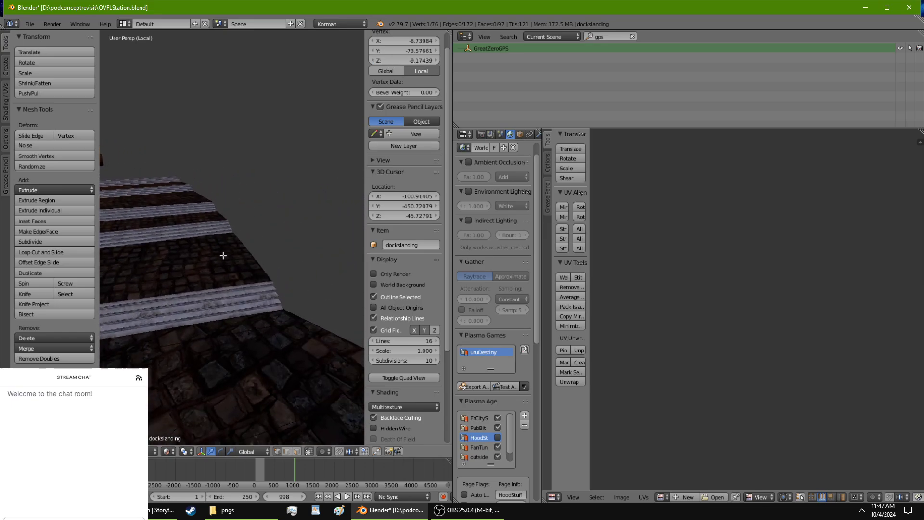
pyautogui.rightClick(284, 309)
pyautogui.click(391, 58)
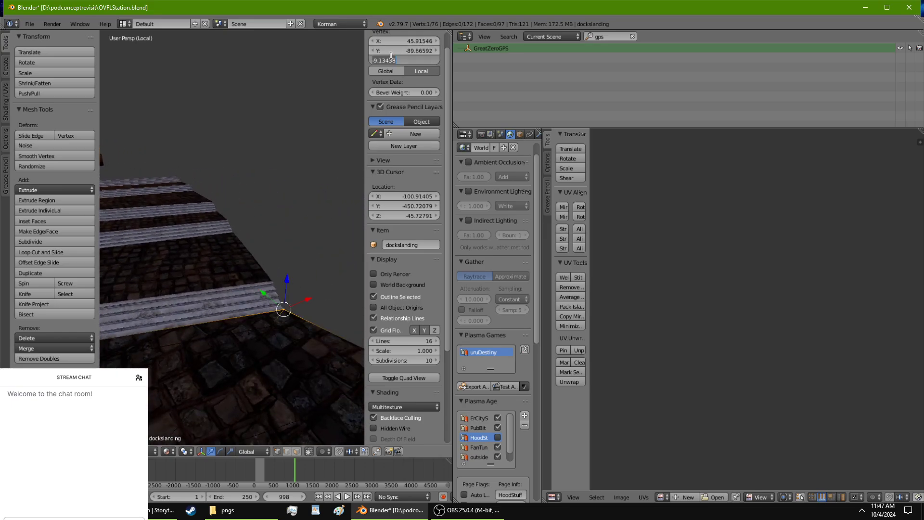
pyautogui.hotkey('ctrl', 'v')
pyautogui.press('Return')
# Compare the coordinates of the far corner vertex on STAIRS-VISUAL with the matching vertex on dockslanding.
pyautogui.moveTo(269, 250); pyautogui.dragTo(300, 293, button='middle')
pyautogui.press('Tab')
pyautogui.rightClick(143, 329)
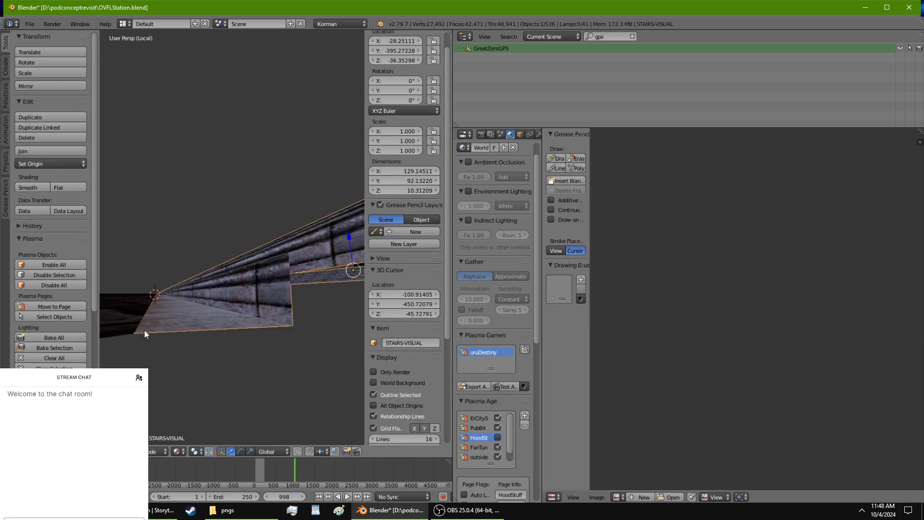
pyautogui.press('Tab')
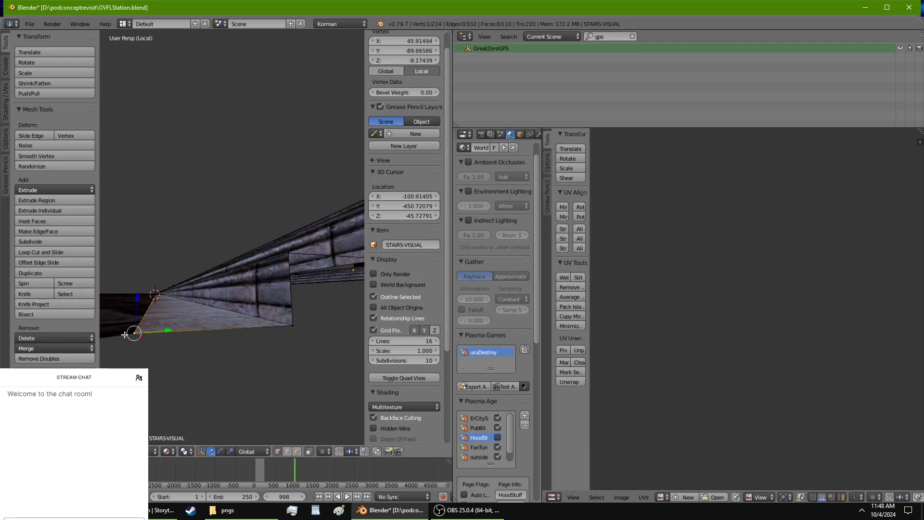
pyautogui.press('Tab')
pyautogui.rightClick(129, 334)
pyautogui.press('Tab')
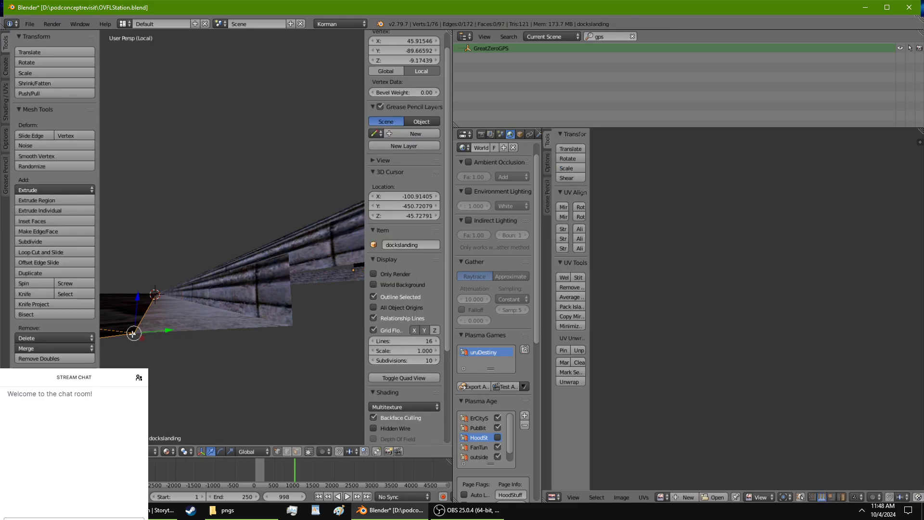
# Use solid viewport shading and set the Z of the two inner paving vertices nearest the stairs' far end to -9.17439.
pyautogui.moveTo(155, 320); pyautogui.dragTo(171, 392, button='middle')
pyautogui.click(166, 451)
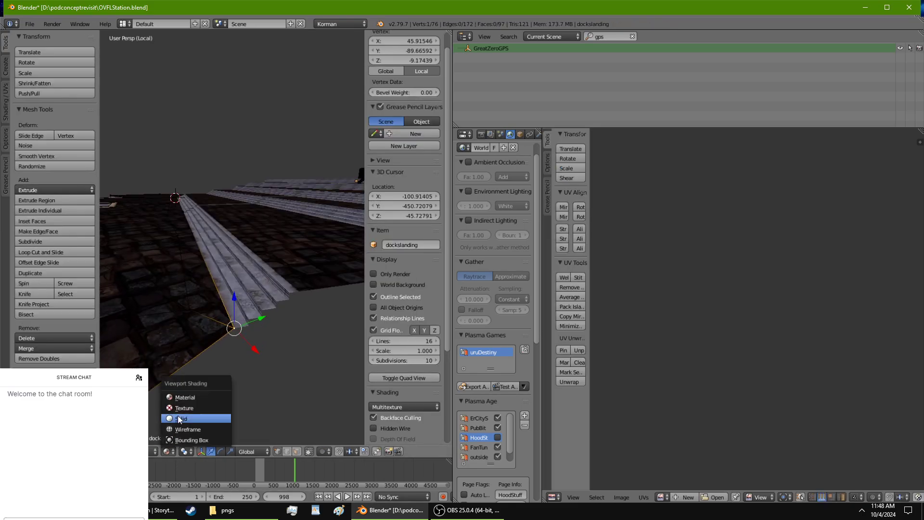
pyautogui.click(180, 429)
pyautogui.rightClick(189, 309)
pyautogui.click(396, 58)
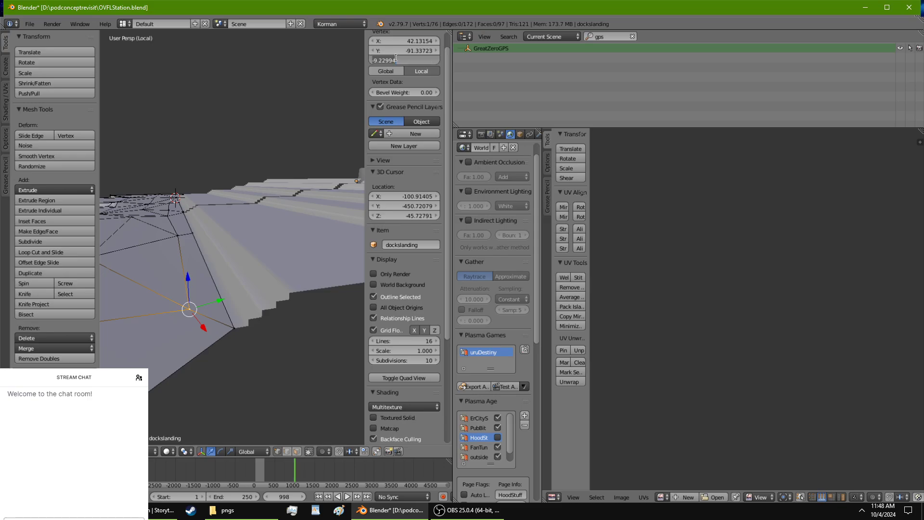
pyautogui.hotkey('ctrl', 'v')
pyautogui.press('Return')
pyautogui.rightClick(180, 240)
pyautogui.click(388, 56)
pyautogui.hotkey('ctrl', 'v')
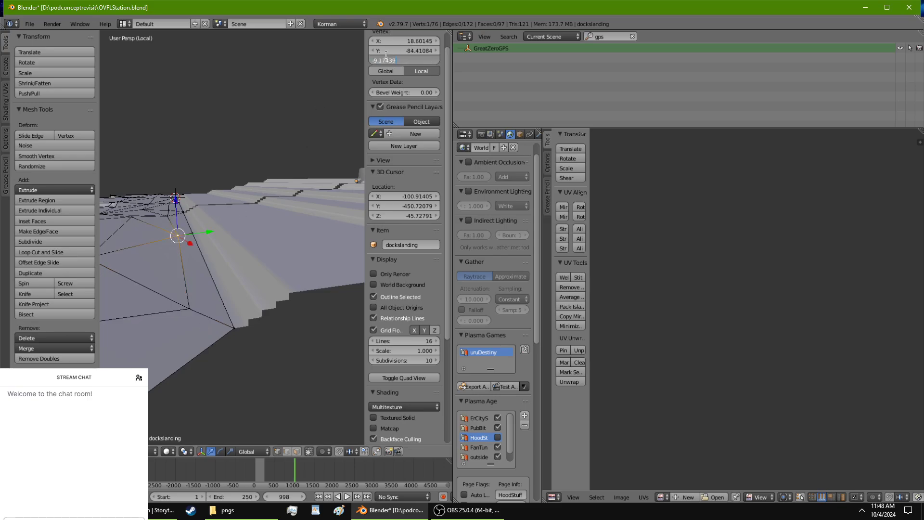
pyautogui.press('Return')
# Set the Z of the two inner paving vertices in front of the stairs' gap to -9.17439.
pyautogui.scroll(2, 290, 237)
pyautogui.moveTo(291, 237); pyautogui.dragTo(254, 256, button='middle')
pyautogui.rightClick(235, 272)
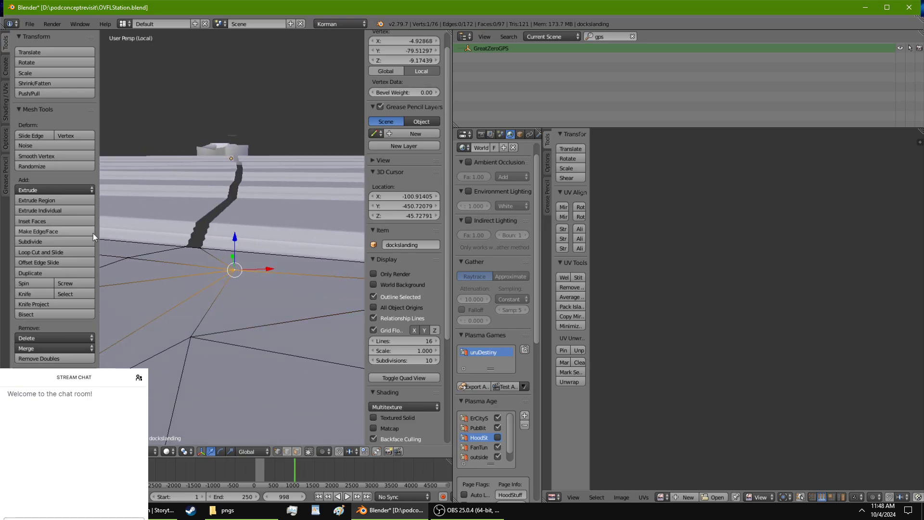
pyautogui.rightClick(127, 255)
pyautogui.click(398, 59)
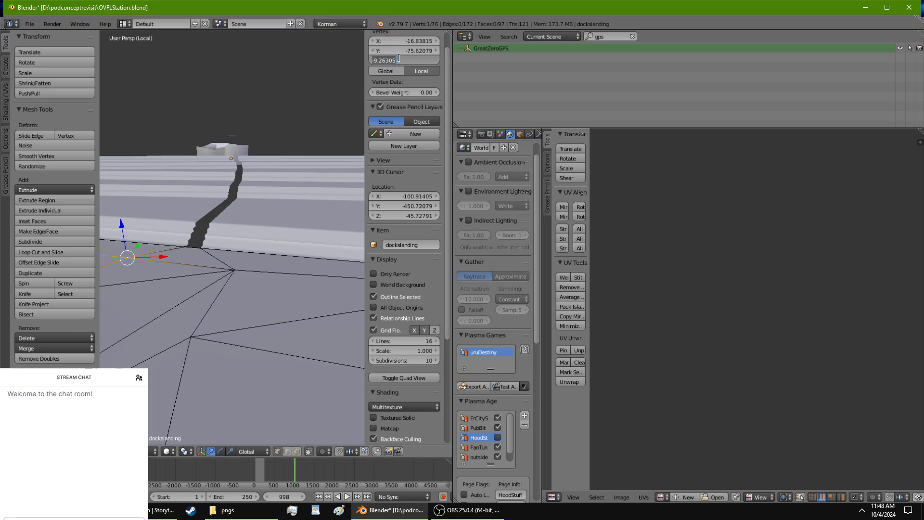
pyautogui.write('-9.17439')
pyautogui.press('Return')
# Set the Z of the next inner paving vertex, toward the stairs' trimmed end, to -9.17439.
pyautogui.moveTo(246, 291); pyautogui.dragTo(196, 378, button='middle')
pyautogui.rightClick(272, 283)
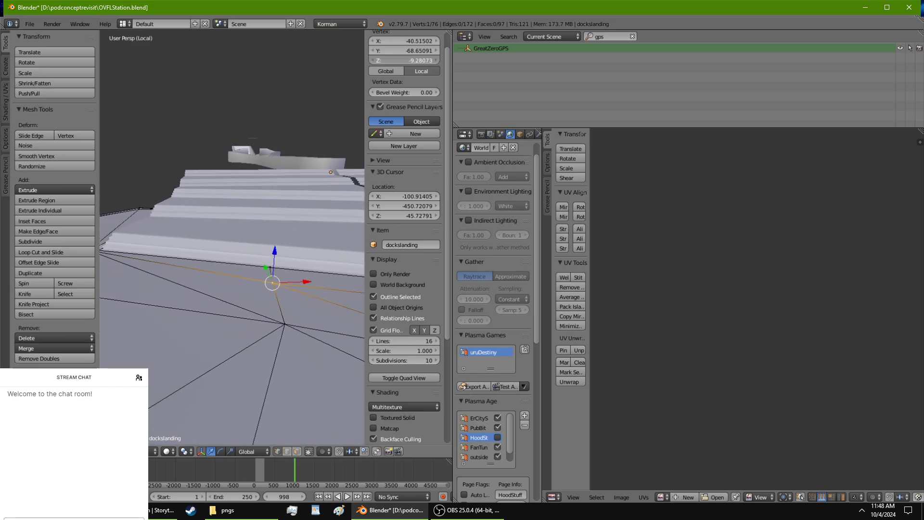
pyautogui.click(397, 60)
pyautogui.write('-9.17439')
pyautogui.press('Return')
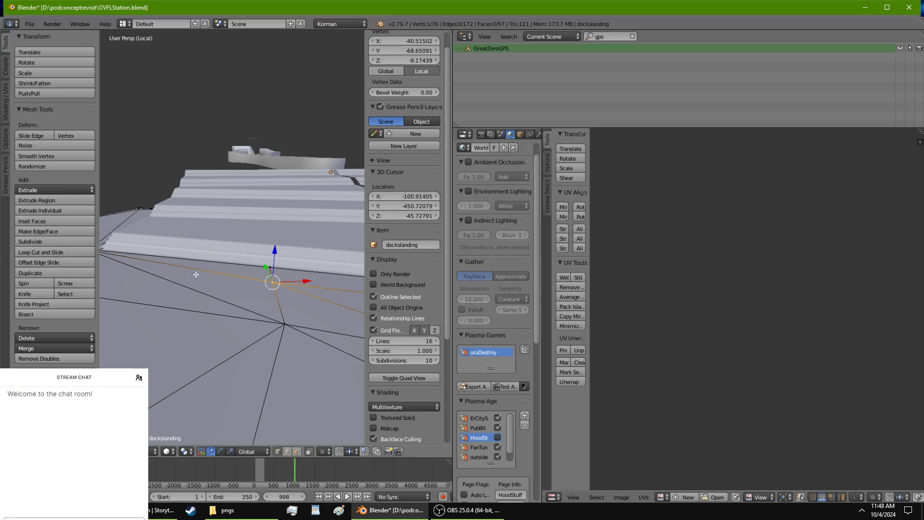
# Set the Z of the inner paving vertices at the stairs' near corner and at the landing's tip beside the stairs to -9.17439.
pyautogui.moveTo(196, 274); pyautogui.dragTo(132, 313, button='middle')
pyautogui.rightClick(178, 268)
pyautogui.moveTo(177, 268); pyautogui.dragTo(293, 342, button='middle')
pyautogui.keyDown('shift'); pyautogui.moveTo(113, 334); pyautogui.dragTo(234, 281, button='middle'); pyautogui.keyUp('shift')
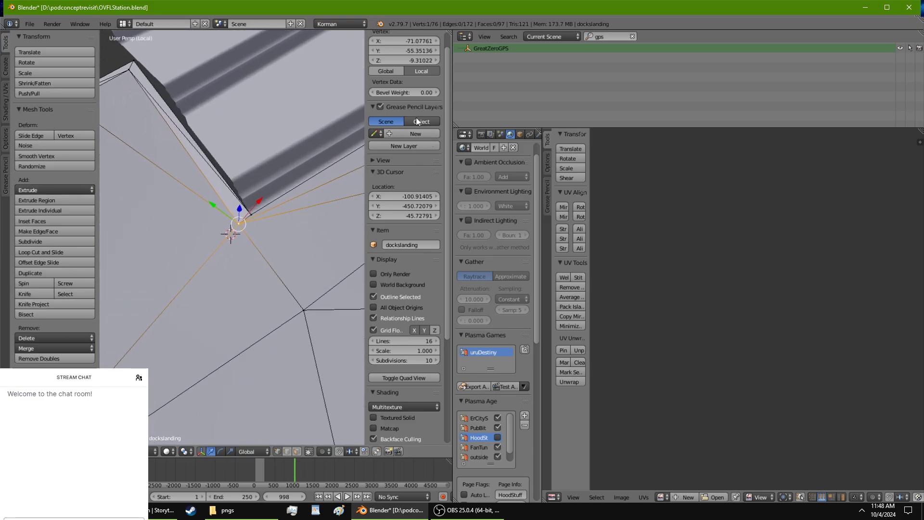
pyautogui.press('Escape')
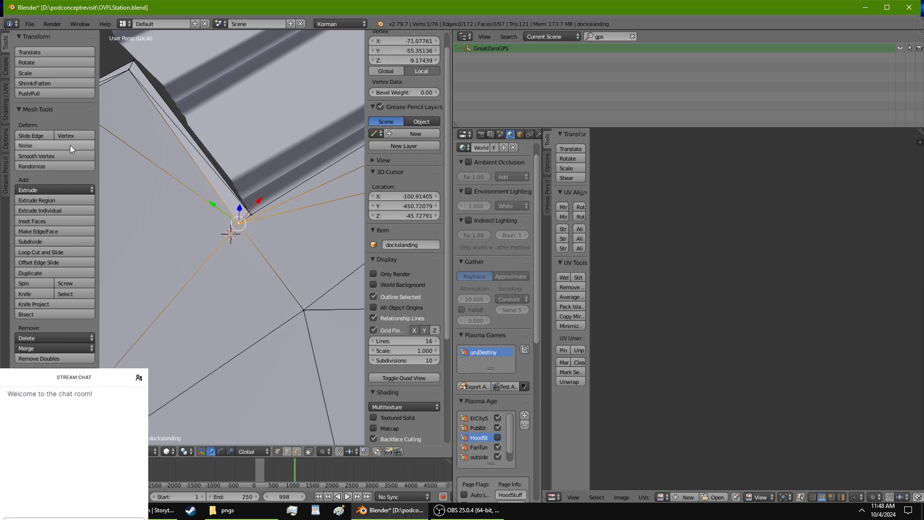
pyautogui.scroll(5, 182, 226)
pyautogui.rightClick(230, 118)
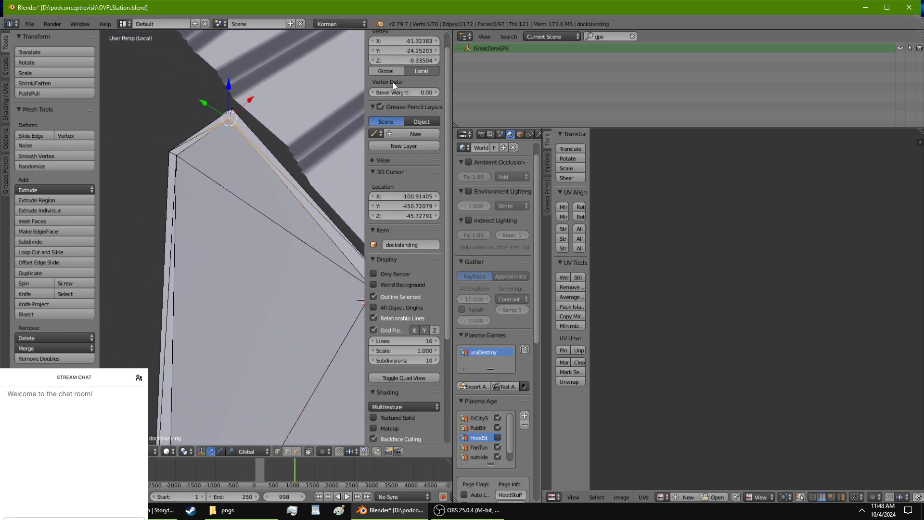
pyautogui.hotkey('ctrl', 'v')
pyautogui.rightClick(181, 158)
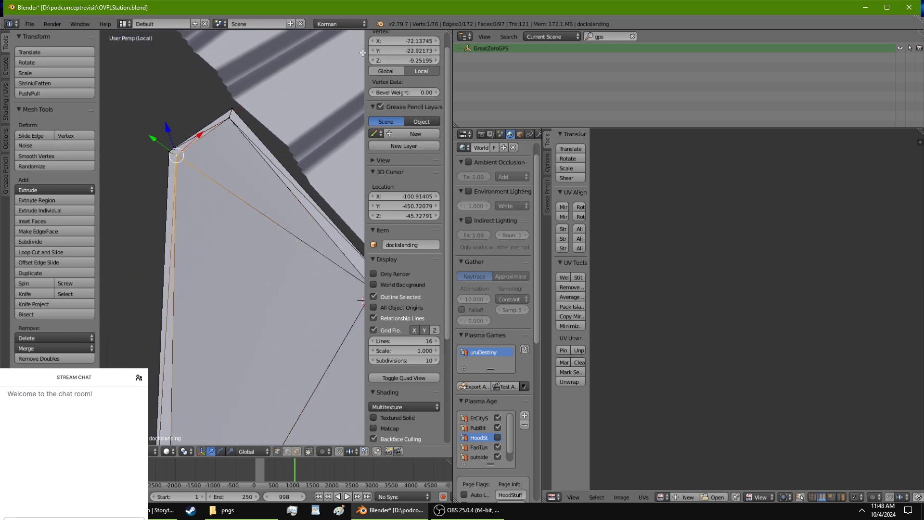
pyautogui.click(395, 59)
pyautogui.hotkey('alt', 'Tab')
pyautogui.hotkey('alt', 'Tab')
pyautogui.press('Return')
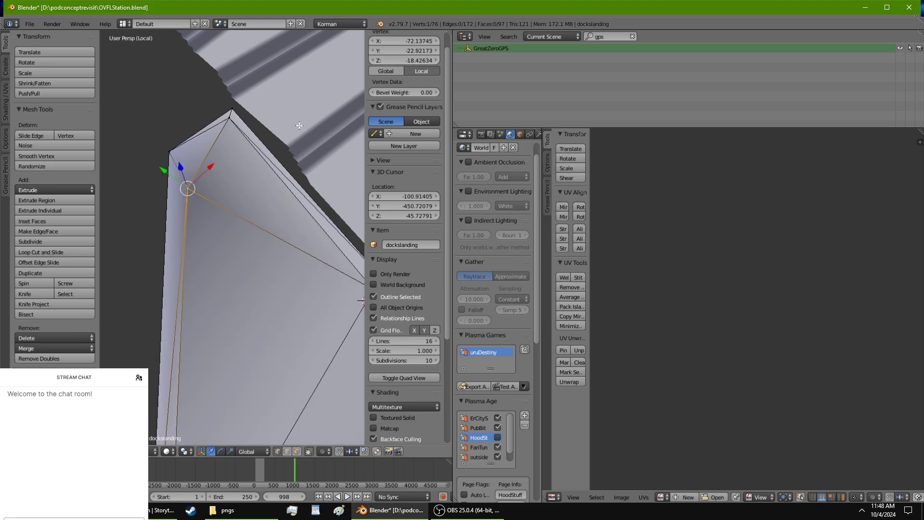
pyautogui.hotkey('ctrl', 'z')
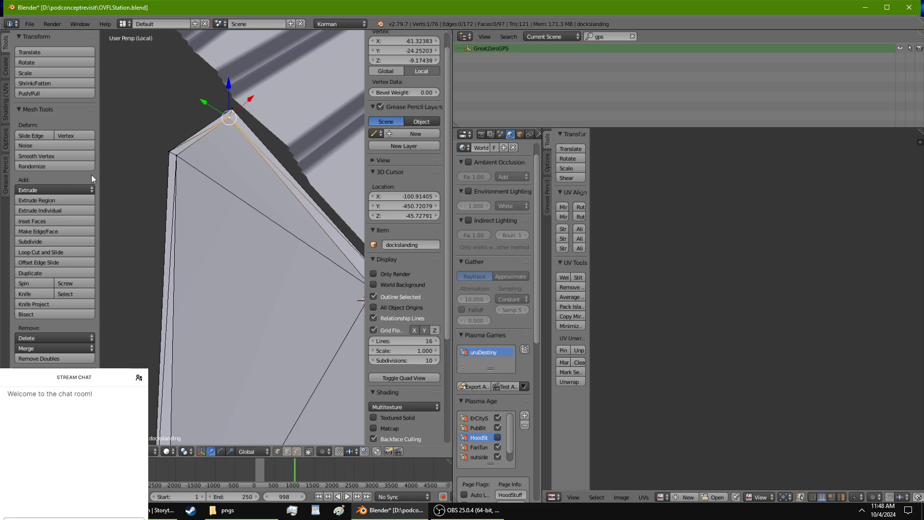
# Set the Z of the inner corner vertex and both outer border vertices along the landing's short end beside the stairs to -9.17439.
pyautogui.rightClick(179, 154)
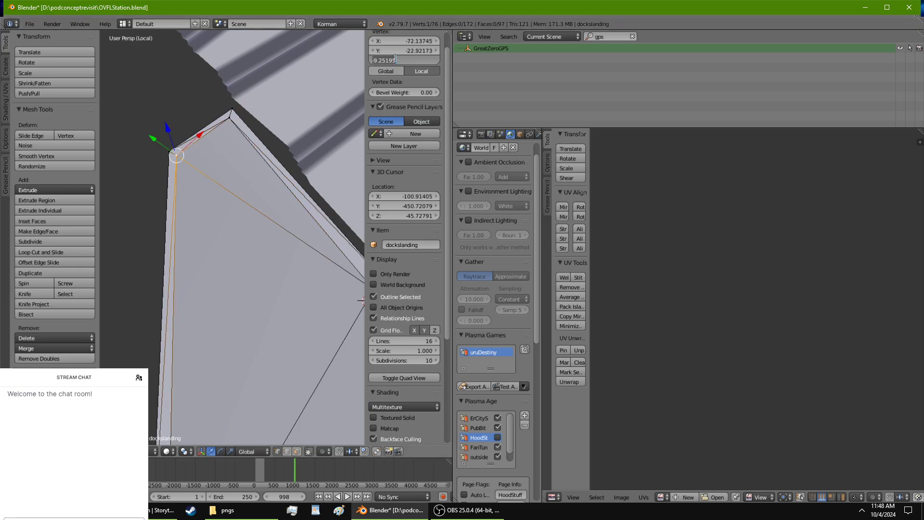
pyautogui.press('Escape')
pyautogui.rightClick(227, 111)
pyautogui.click(402, 60)
pyautogui.write('-9.17439')
pyautogui.press('Return')
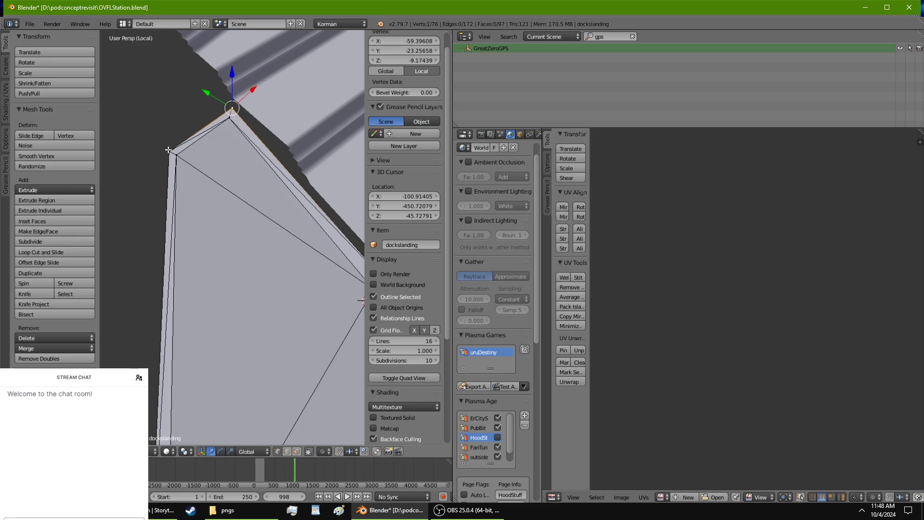
pyautogui.rightClick(168, 150)
pyautogui.click(387, 61)
pyautogui.hotkey('ctrl', 'c')
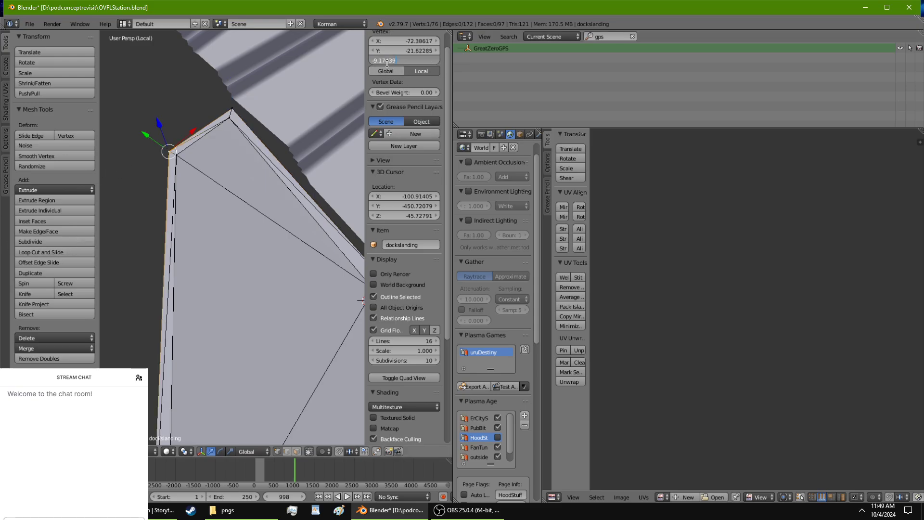
pyautogui.press('Return')
# Set the Z of the inner and outer vertices at the landing's next side corner to -9.17439.
pyautogui.keyDown('shift'); pyautogui.moveTo(169, 221); pyautogui.dragTo(223, 334, button='middle'); pyautogui.keyUp('shift')
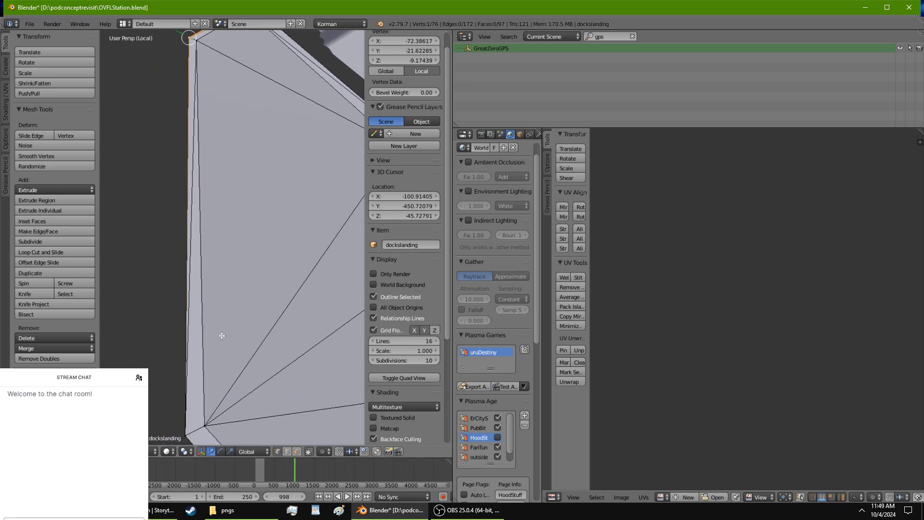
pyautogui.scroll(-3, 222, 336)
pyautogui.rightClick(221, 357)
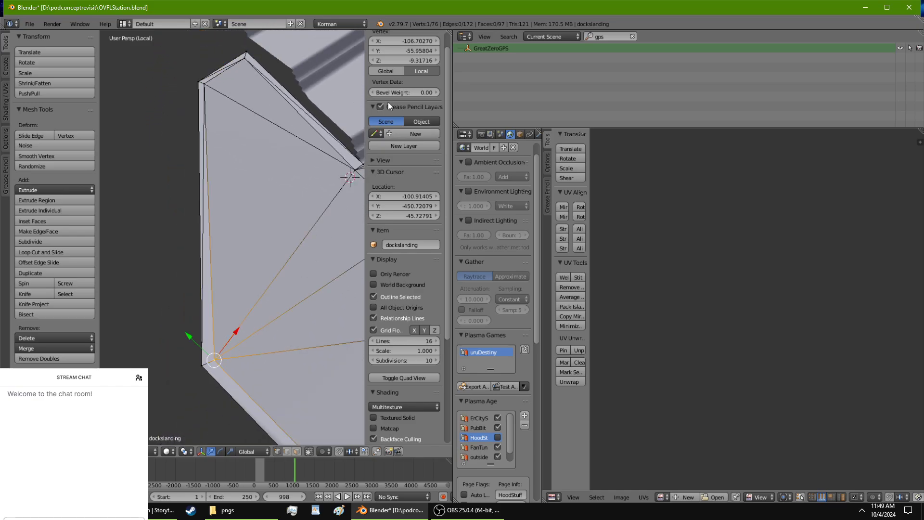
pyautogui.hotkey('ctrl', 'v')
pyautogui.press('Return')
pyautogui.rightClick(201, 364)
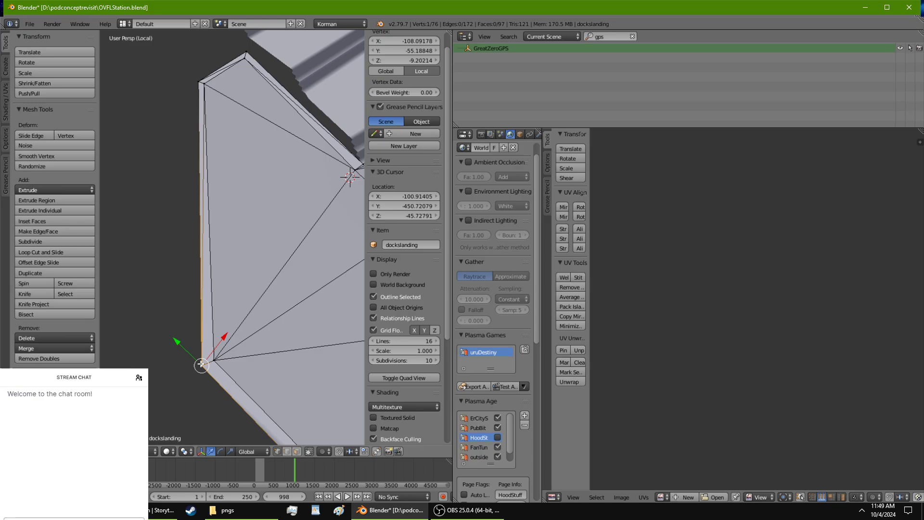
pyautogui.click(378, 59)
pyautogui.hotkey('ctrl', 'v')
pyautogui.press('Return')
# Set the Z of the inner and outer vertices at the landing's pointed corner to -9.17439.
pyautogui.moveTo(329, 206); pyautogui.dragTo(166, 212, button='middle')
pyautogui.scroll(2, 214, 222)
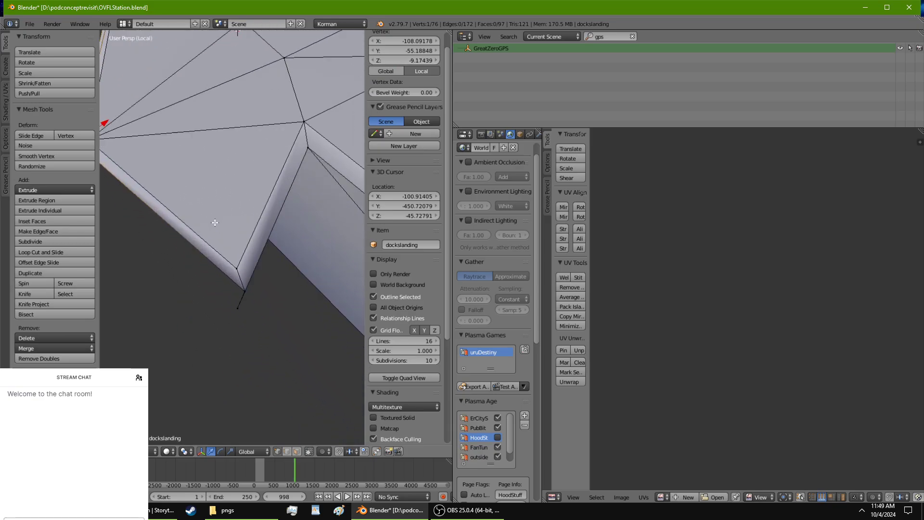
pyautogui.rightClick(239, 269)
pyautogui.click(390, 61)
pyautogui.hotkey('ctrl', 'v')
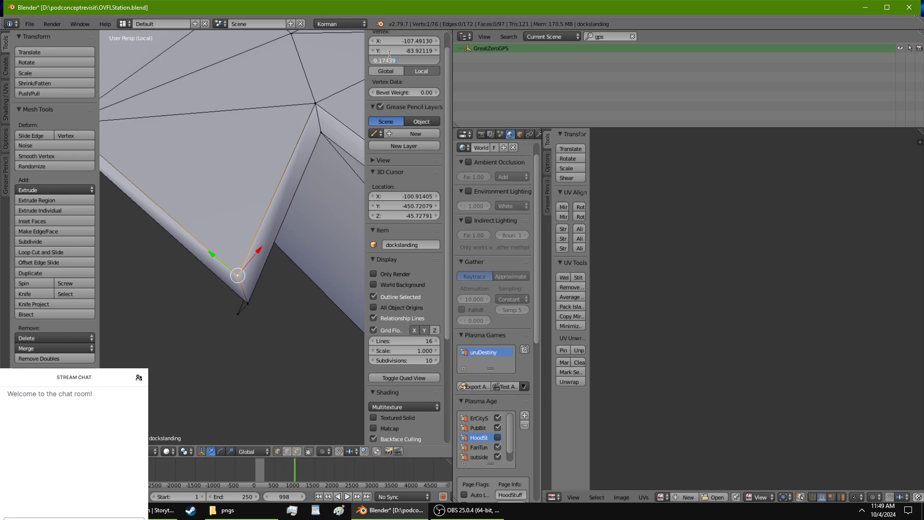
pyautogui.press('Return')
pyautogui.rightClick(249, 305)
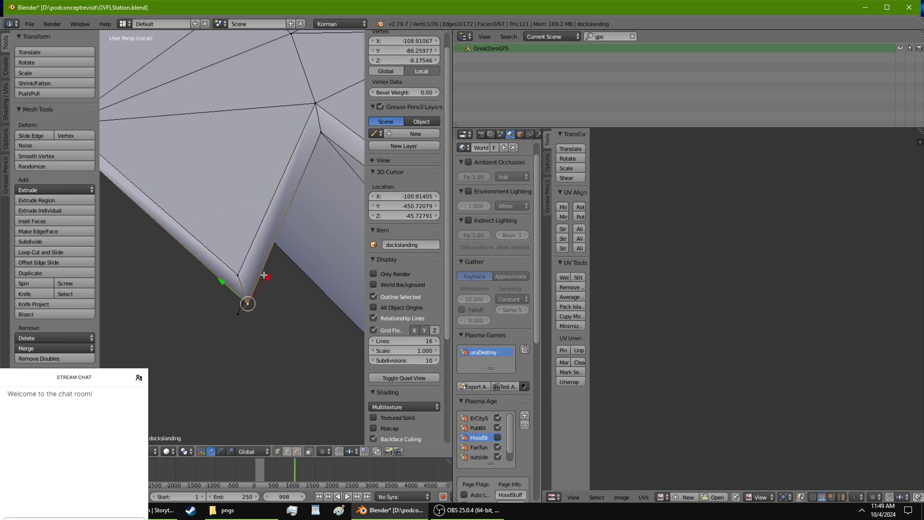
pyautogui.click(401, 60)
pyautogui.hotkey('ctrl', 'v')
pyautogui.press('Return')
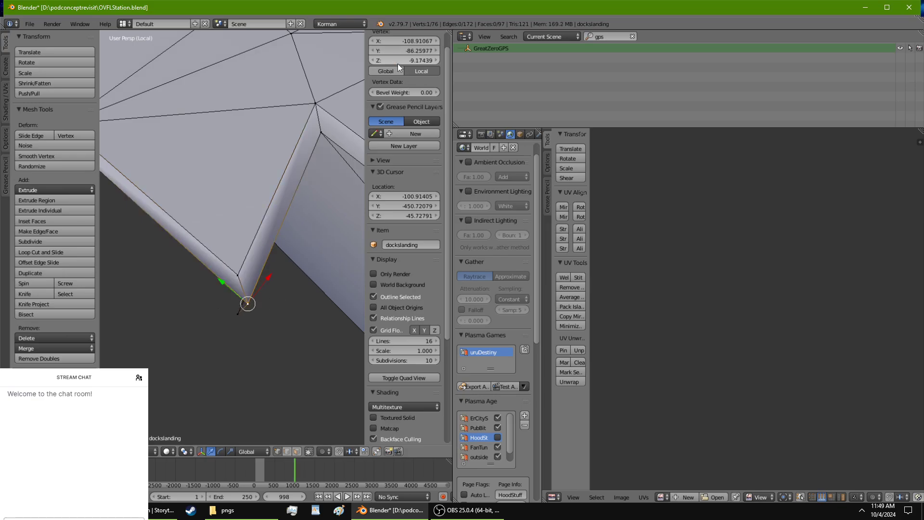
# Set the Z of the outer and inner vertices where the first pier joins the landing beside the pointed corner to -9.17439.
pyautogui.rightClick(321, 130)
pyautogui.click(401, 61)
pyautogui.hotkey('ctrl', 'c')
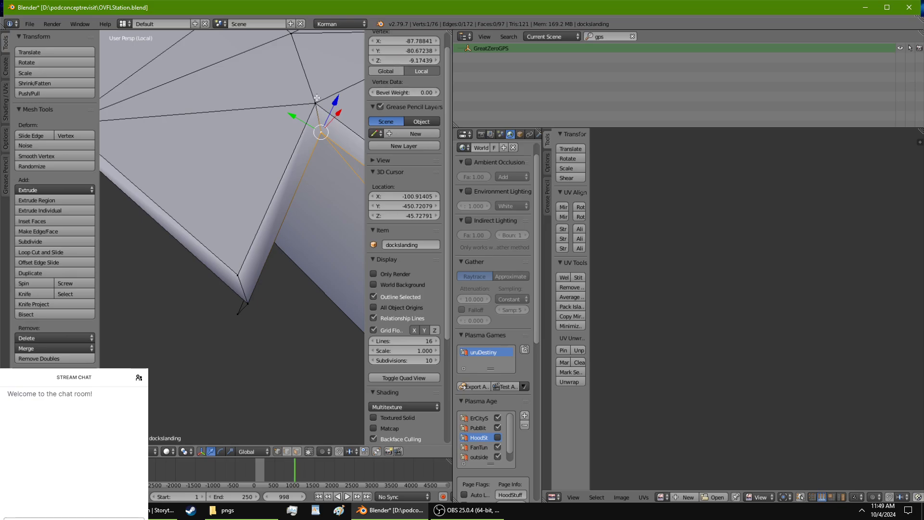
pyautogui.hotkey('ctrl', 'z')
pyautogui.hotkey('ctrl', 'v')
pyautogui.press('Return')
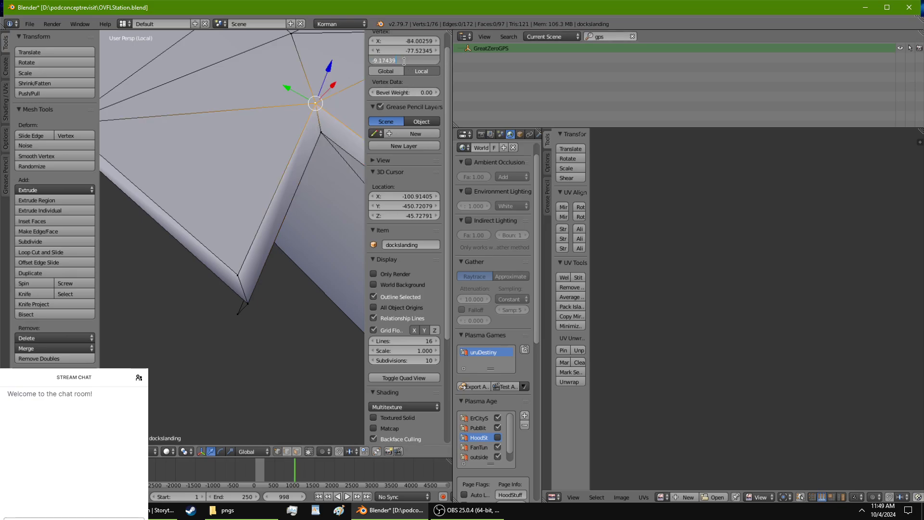
# Set the Z of the outer and inner vertices at the first corner of the long pier's far end to -9.17439.
pyautogui.moveTo(403, 64); pyautogui.dragTo(230, 185, button='middle')
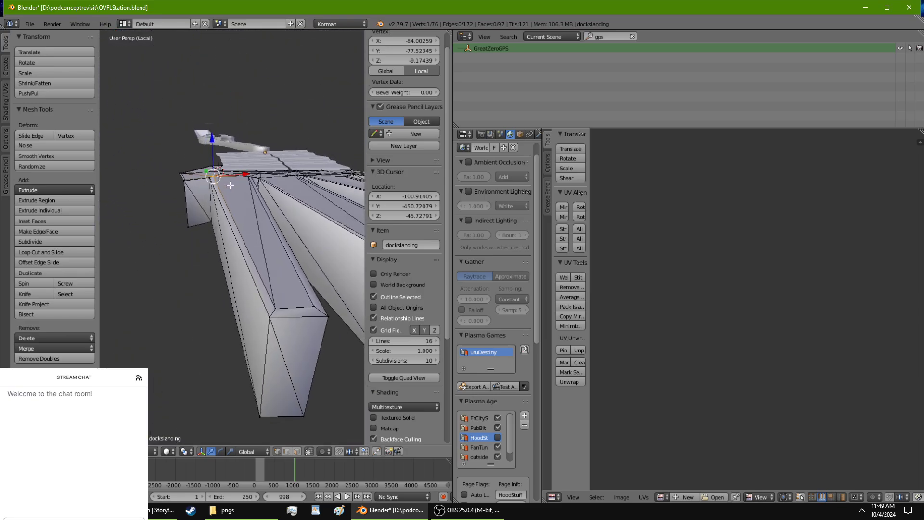
pyautogui.rightClick(267, 315)
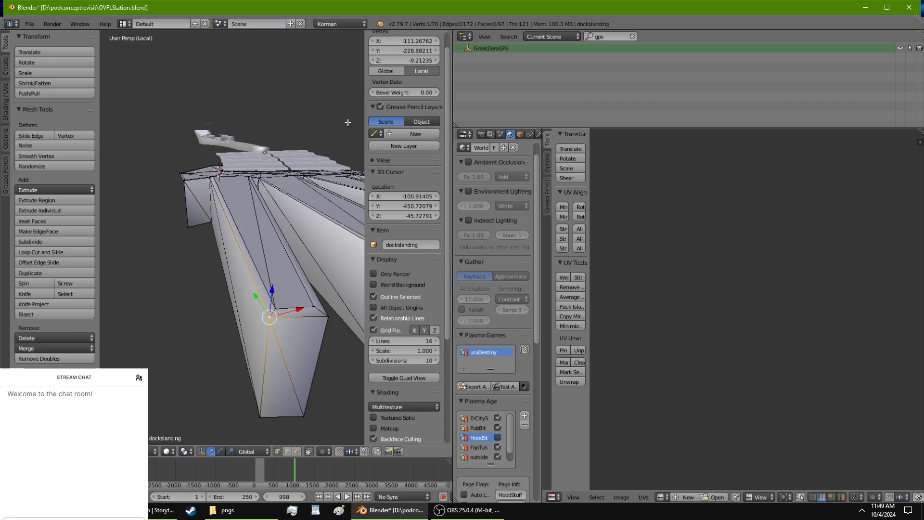
pyautogui.click(396, 59)
pyautogui.hotkey('ctrl', 'v')
pyautogui.press('Return')
pyautogui.rightClick(278, 307)
pyautogui.click(385, 60)
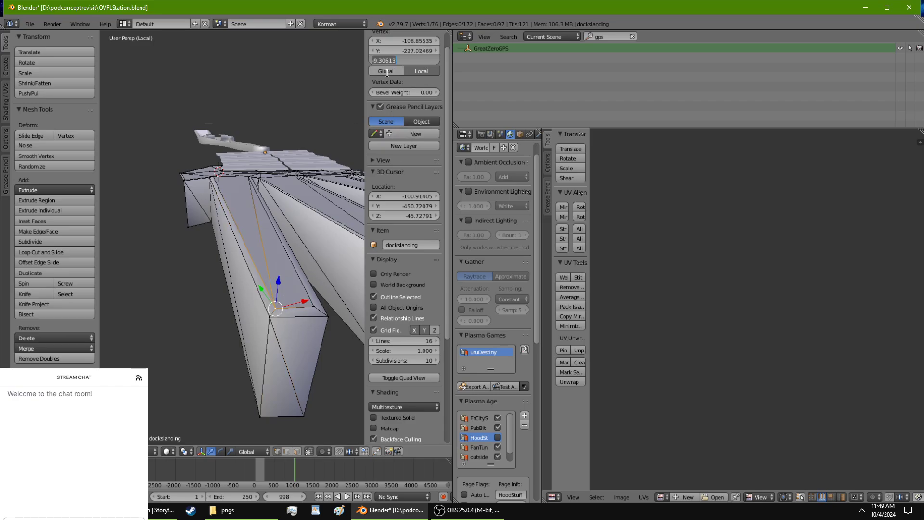
pyautogui.hotkey('ctrl', 'v')
pyautogui.press('Return')
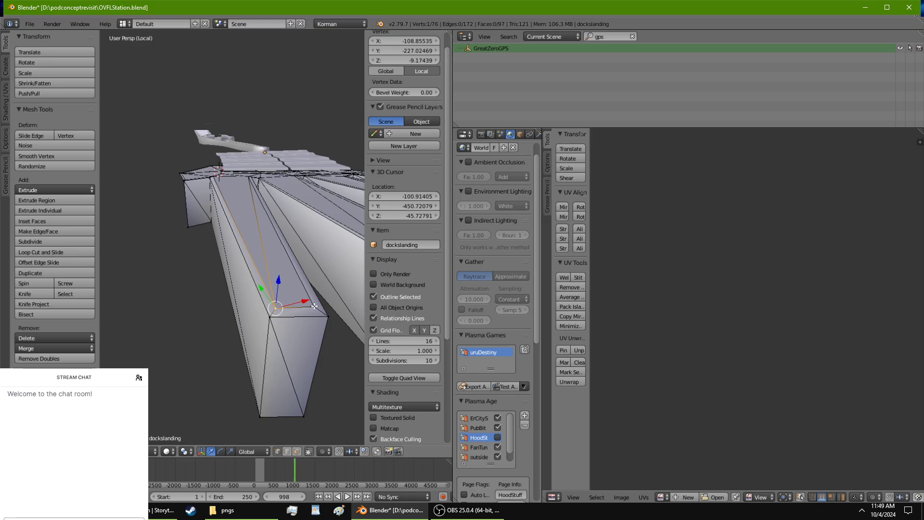
# Set the Z of the inner and outer vertices at the opposite corner of the pier's far end to -9.17439.
pyautogui.rightClick(314, 306)
pyautogui.click(385, 60)
pyautogui.hotkey('ctrl', 'v')
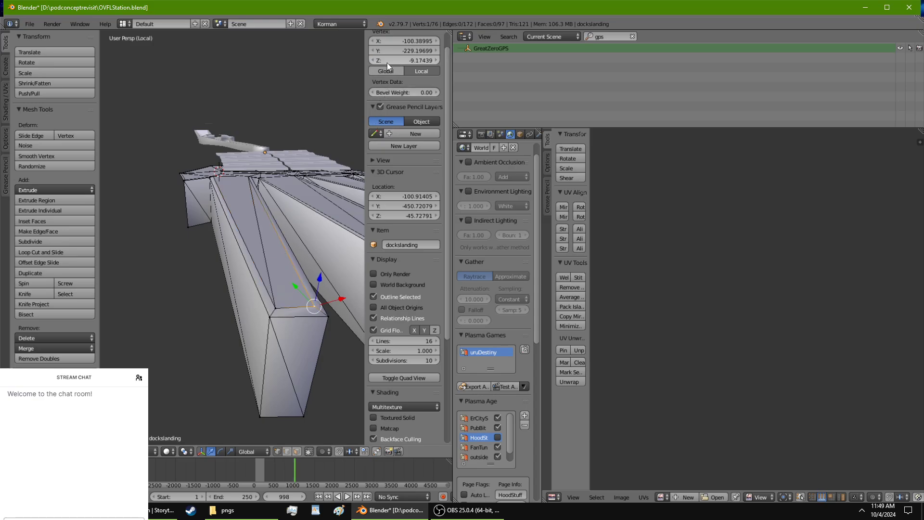
pyautogui.press('Return')
pyautogui.rightClick(328, 310)
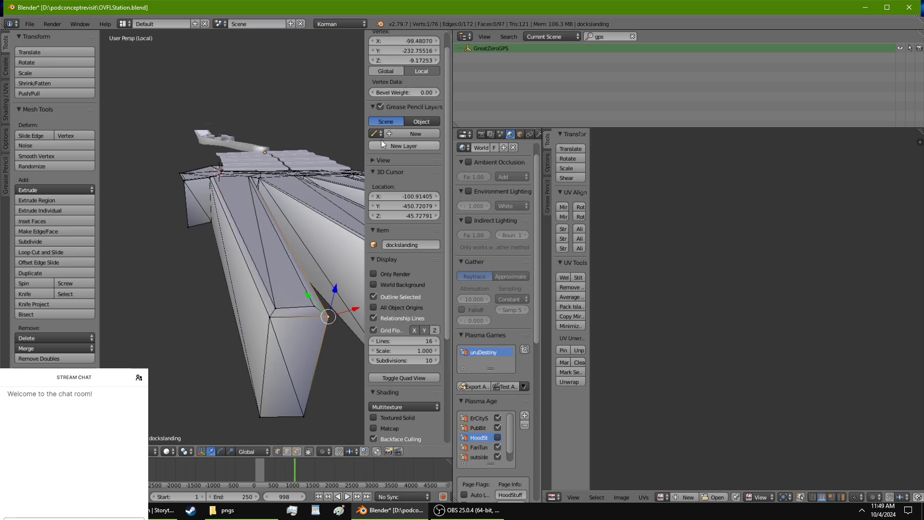
pyautogui.click(396, 62)
pyautogui.hotkey('ctrl', 'c')
pyautogui.press('Return')
# Set the Z of the central paving vertex before the pier and the inner vertex at the pier's other base corner to -9.17439.
pyautogui.scroll(3, 247, 201)
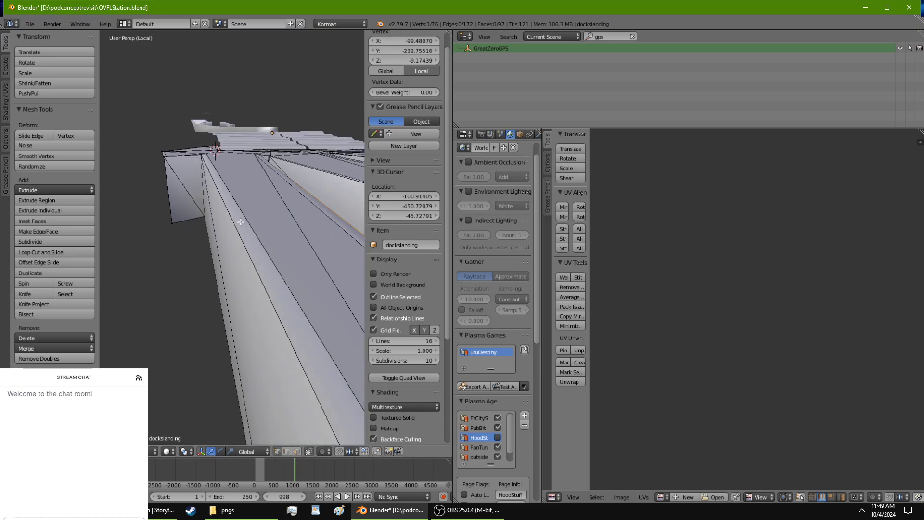
pyautogui.scroll(-3, 247, 201)
pyautogui.scroll(5, 222, 212)
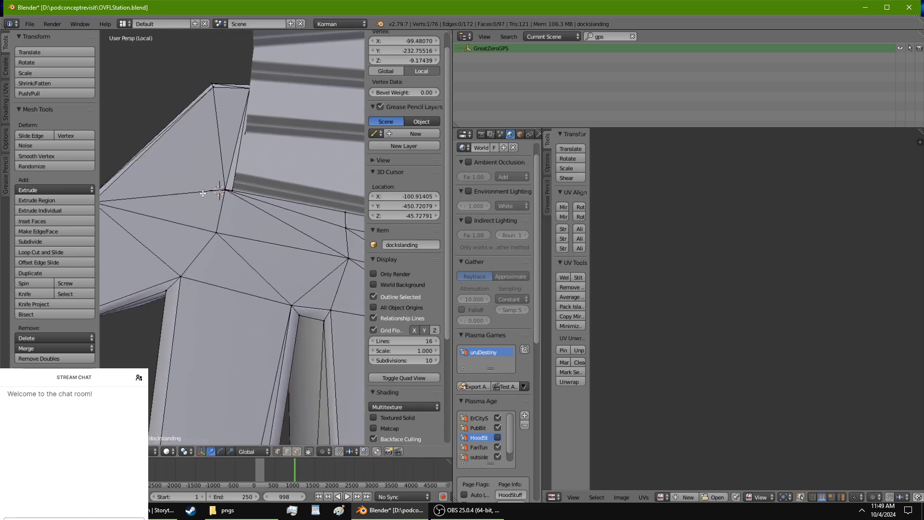
pyautogui.rightClick(216, 231)
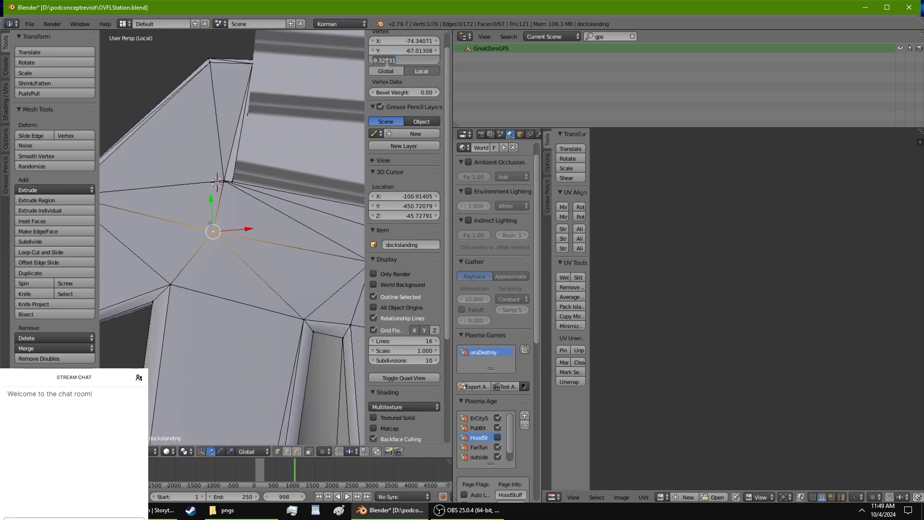
pyautogui.hotkey('ctrl', 'v')
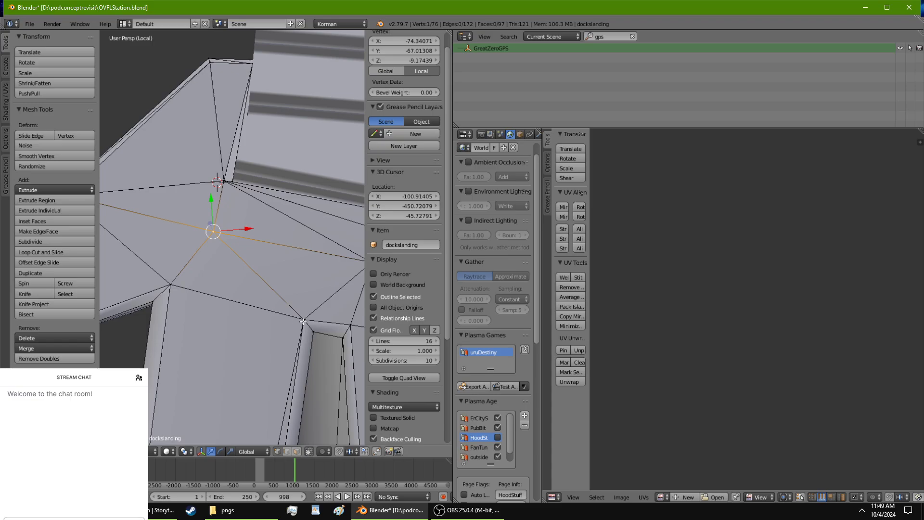
pyautogui.rightClick(303, 321)
pyautogui.click(383, 60)
pyautogui.hotkey('ctrl', 'v')
pyautogui.press('Return')
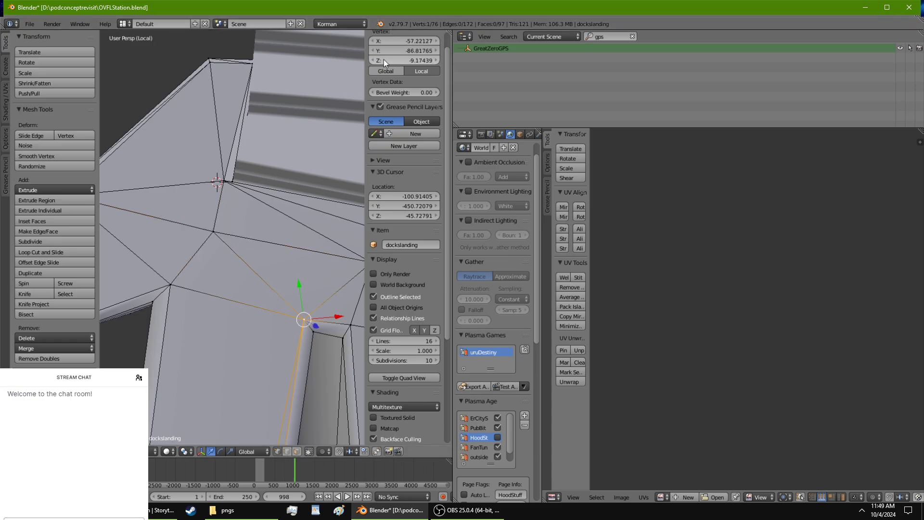
# Set the Z of the two outer border vertices at the head of the narrow gap between the piers to -9.17439.
pyautogui.rightClick(316, 329)
pyautogui.hotkey('ctrl', 'v')
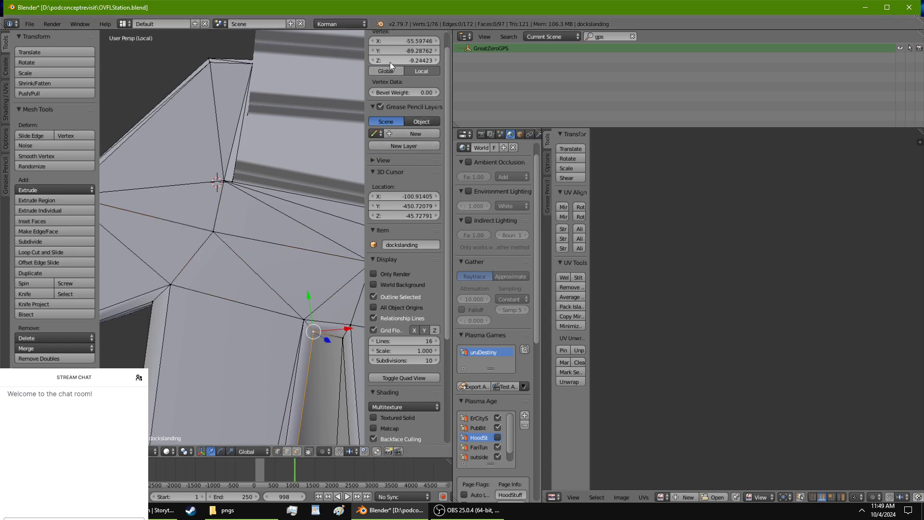
pyautogui.keyDown('shift'); pyautogui.moveTo(294, 179); pyautogui.dragTo(149, 417, button='middle'); pyautogui.keyUp('shift')
pyautogui.rightClick(184, 151)
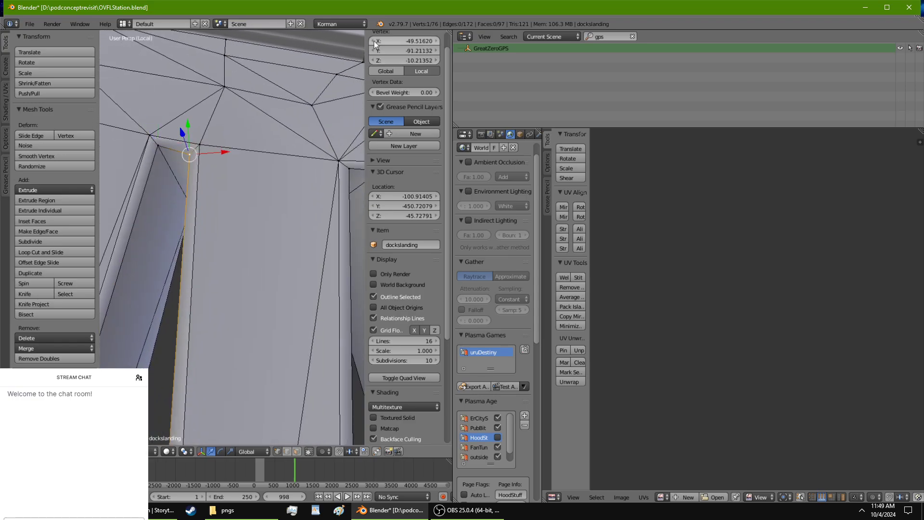
pyautogui.click(385, 57)
pyautogui.hotkey('ctrl', 'v')
pyautogui.press('Return')
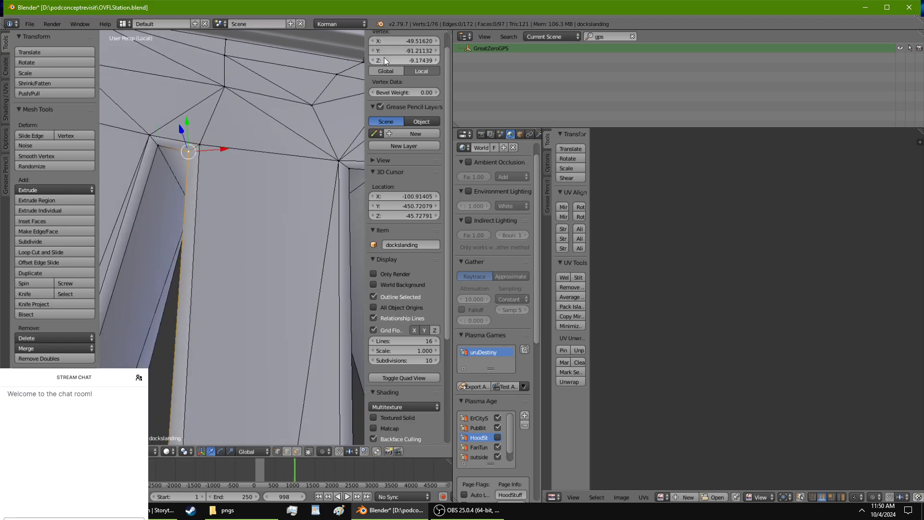
# Set the Z of the inner corner vertex at the near side of the next pier's base to -9.17439.
pyautogui.rightClick(199, 144)
pyautogui.click(384, 61)
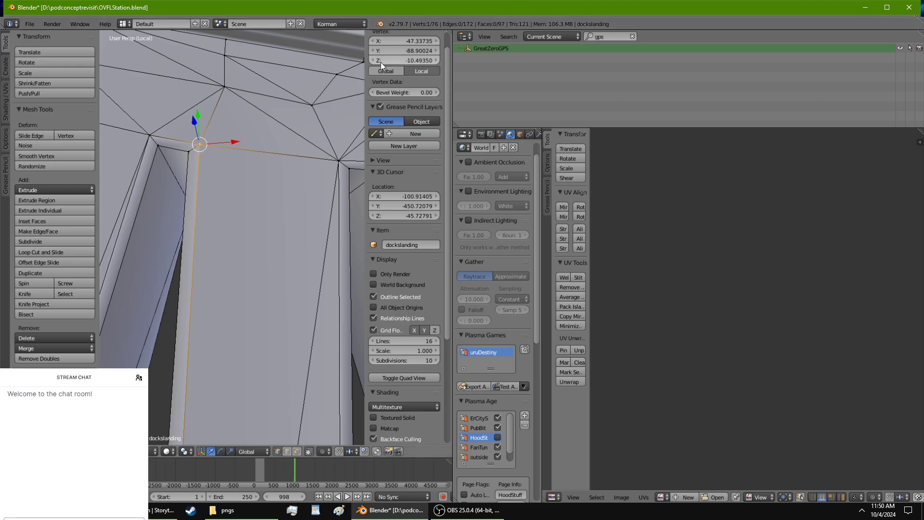
pyautogui.hotkey('ctrl', 'v')
pyautogui.press('Return')
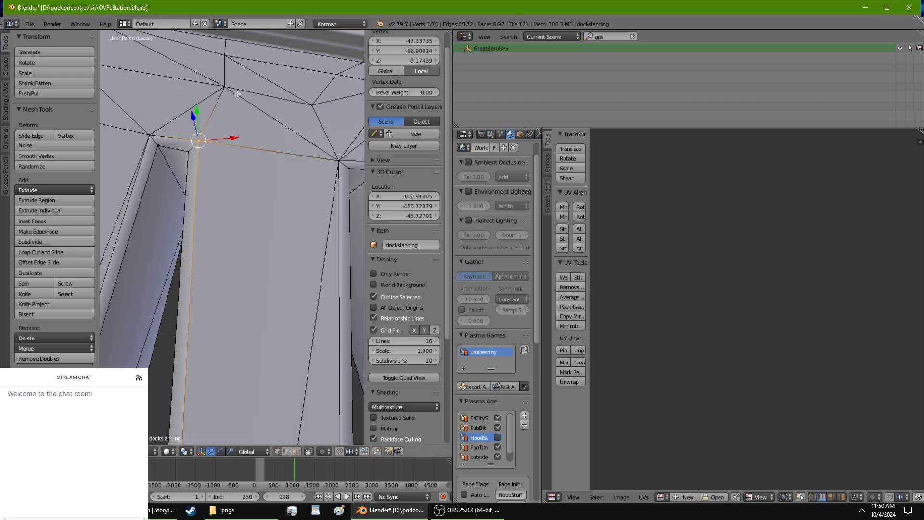
# Set the Z of the two paving vertices behind that pier's base to -9.17439.
pyautogui.rightClick(224, 86)
pyautogui.click(384, 60)
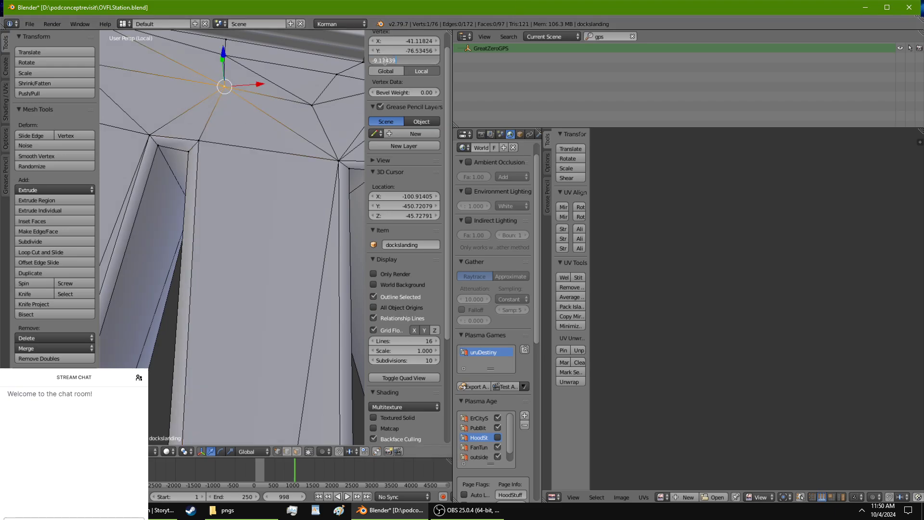
pyautogui.hotkey('ctrl', 'v')
pyautogui.press('Return')
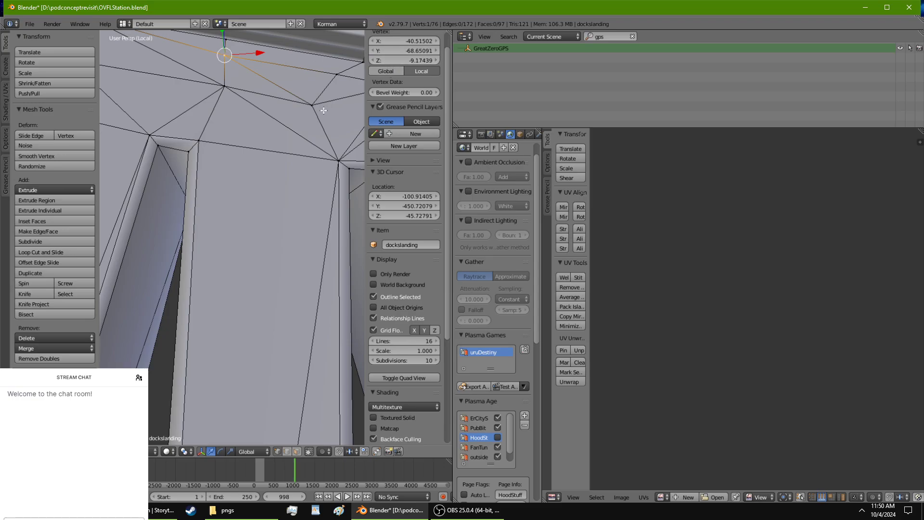
pyautogui.rightClick(318, 105)
pyautogui.click(395, 60)
pyautogui.moveTo(395, 60); pyautogui.dragTo(409, 59)
# Set the Z of the inner and outer vertices at the pier's opposite base corner to -9.17439.
pyautogui.rightClick(337, 151)
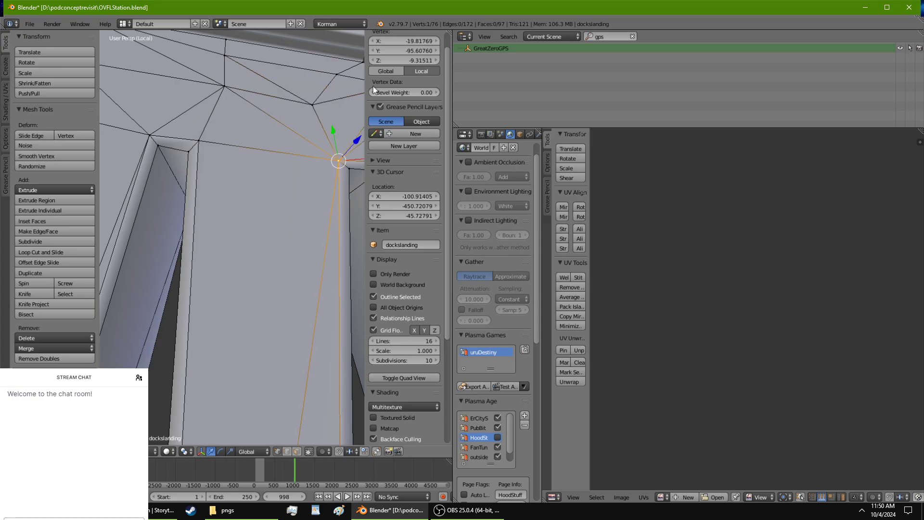
pyautogui.click(388, 60)
pyautogui.hotkey('ctrl', 'c')
pyautogui.press('Return')
pyautogui.rightClick(347, 166)
pyautogui.hotkey('ctrl', 'v')
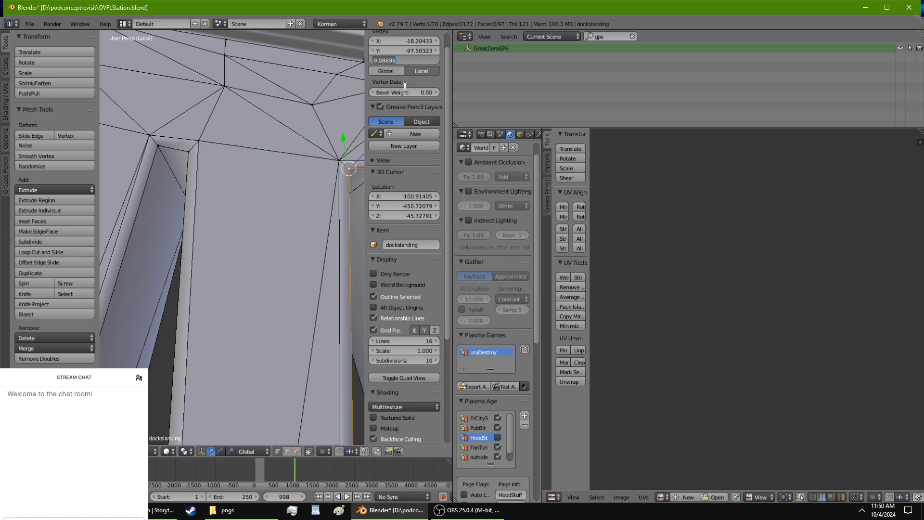
# Set the Z of the outer and inner vertices at that same side's far-end corner of the pier to -9.17439.
pyautogui.scroll(-5, 284, 336)
pyautogui.keyDown('shift'); pyautogui.moveTo(288, 347); pyautogui.dragTo(284, 129, button='middle'); pyautogui.keyUp('shift')
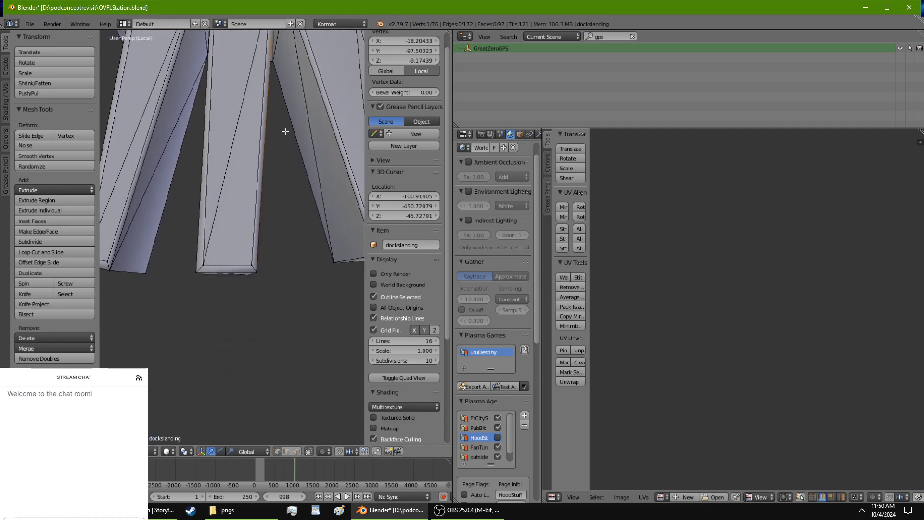
pyautogui.rightClick(268, 291)
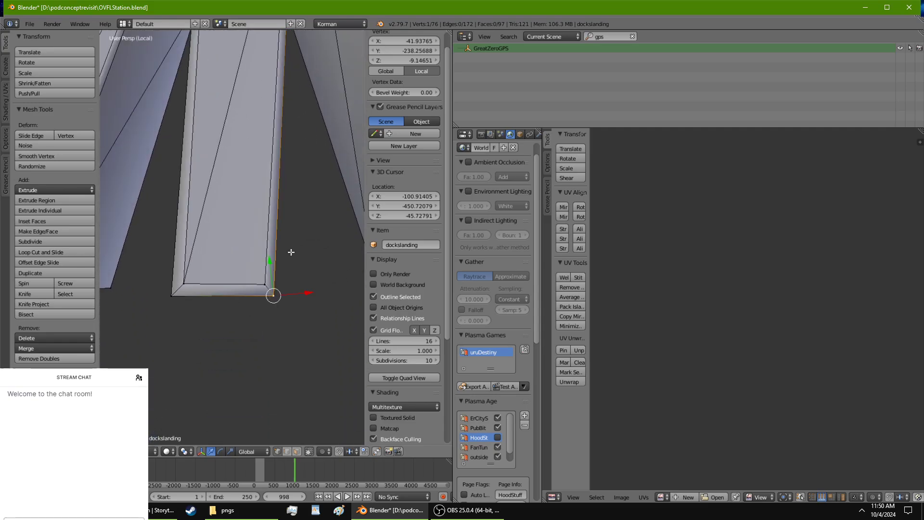
pyautogui.click(381, 60)
pyautogui.hotkey('ctrl', 'v')
pyautogui.press('Return')
pyautogui.rightClick(265, 283)
pyautogui.click(404, 59)
pyautogui.hotkey('ctrl', 'c')
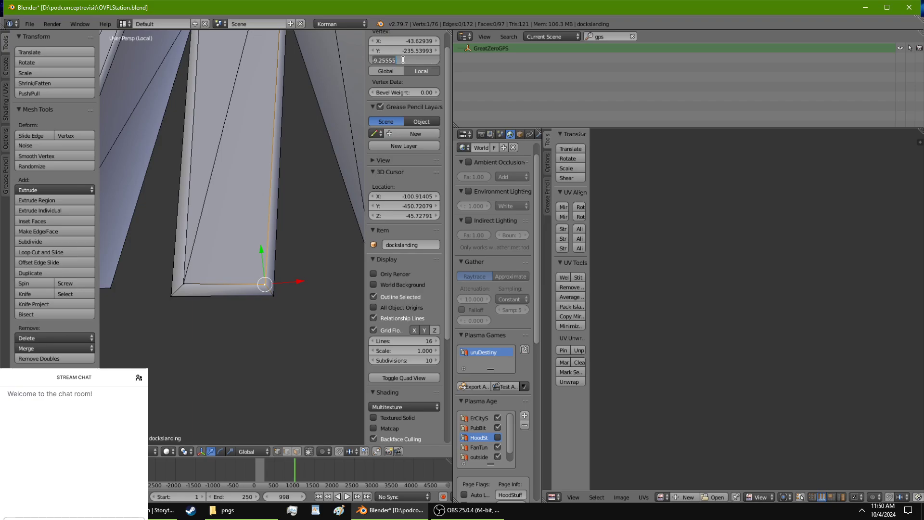
pyautogui.press('Return')
# Set the Z of the outer and inner vertices at the following pier's first base corner, across the gap, to -9.17439.
pyautogui.moveTo(237, 161); pyautogui.dragTo(172, 85, button='middle')
pyautogui.moveTo(292, 76); pyautogui.dragTo(238, 195, button='middle')
pyautogui.rightClick(247, 120)
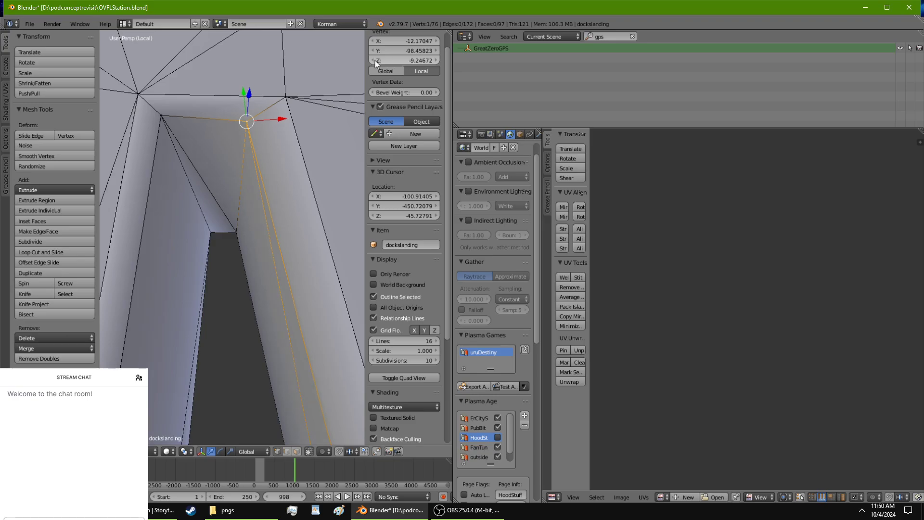
pyautogui.rightClick(286, 96)
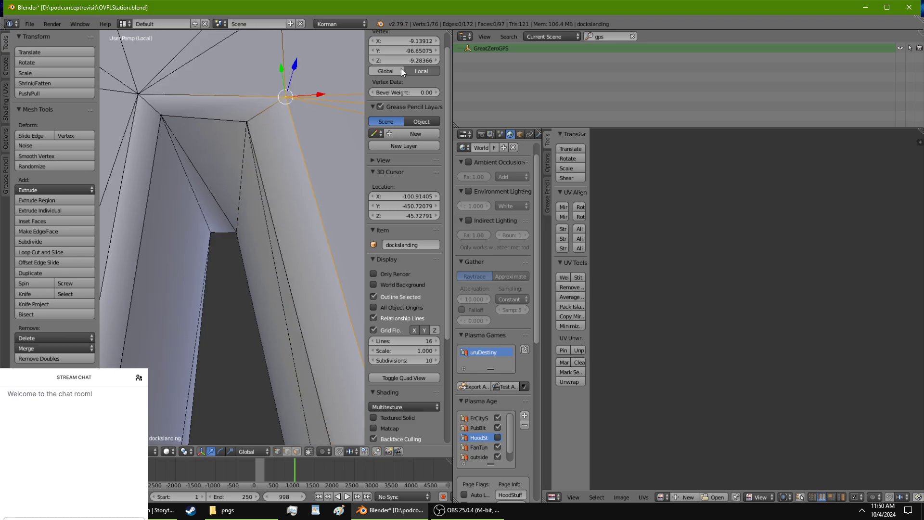
pyautogui.click(395, 61)
pyautogui.hotkey('ctrl', 'v')
pyautogui.press('Return')
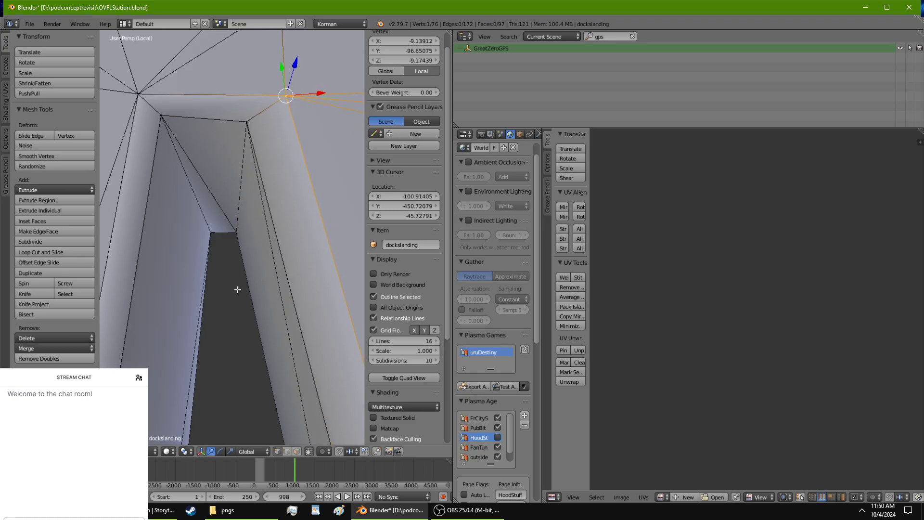
# Set the Z of the paving vertices behind both ends of this pier's base to -9.17439.
pyautogui.moveTo(239, 289); pyautogui.dragTo(222, 263, button='middle')
pyautogui.rightClick(216, 156)
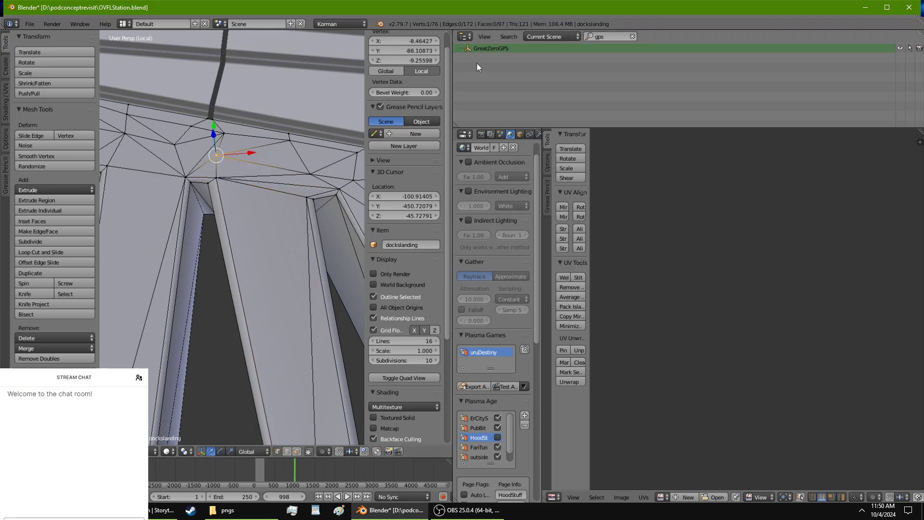
pyautogui.click(391, 60)
pyautogui.hotkey('ctrl', 'v')
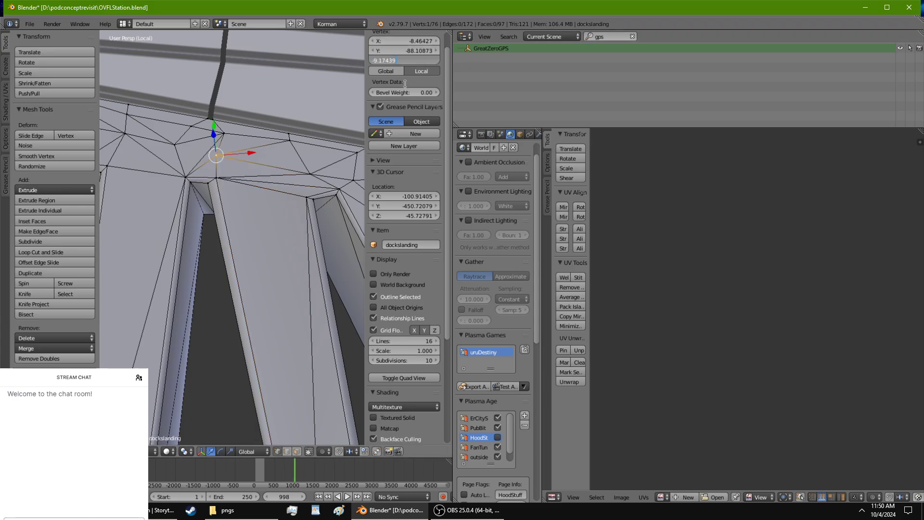
pyautogui.press('Return')
pyautogui.rightClick(222, 135)
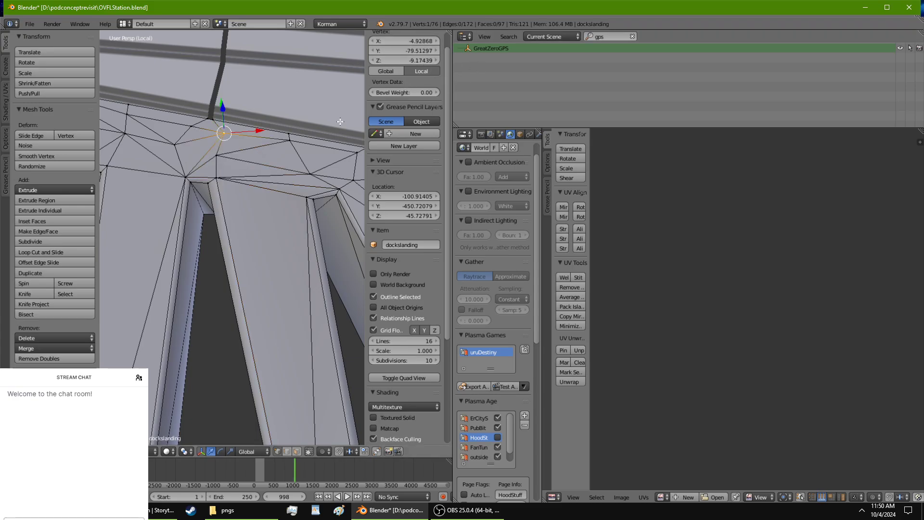
pyautogui.rightClick(289, 138)
pyautogui.rightClick(311, 172)
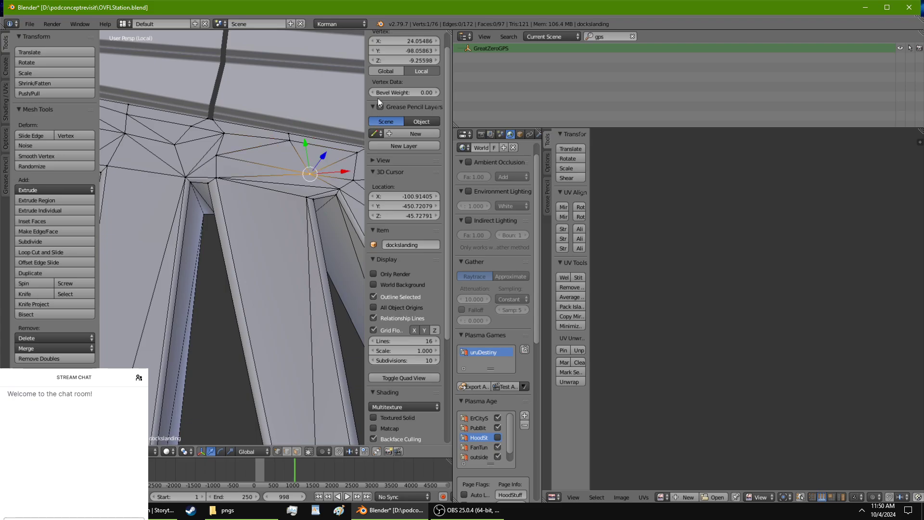
pyautogui.doubleClick(404, 60)
pyautogui.hotkey('ctrl', 'v')
pyautogui.press('Return')
# Set the Z of the outer and inner vertices on the far side of the next gap's head to -9.17439.
pyautogui.rightClick(338, 193)
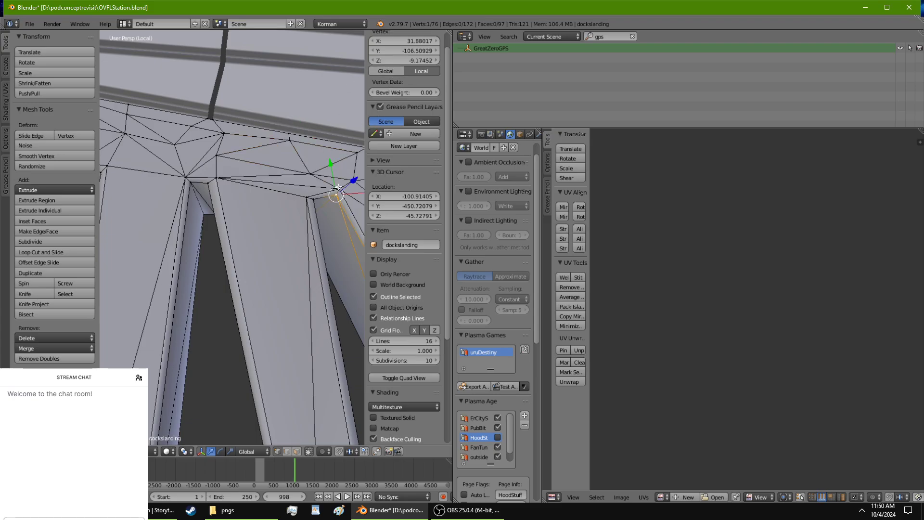
pyautogui.doubleClick(395, 60)
pyautogui.hotkey('ctrl', 'v')
pyautogui.press('Return')
pyautogui.rightClick(340, 189)
pyautogui.keyDown('shift'); pyautogui.moveTo(340, 188); pyautogui.dragTo(286, 182, button='middle'); pyautogui.keyUp('shift')
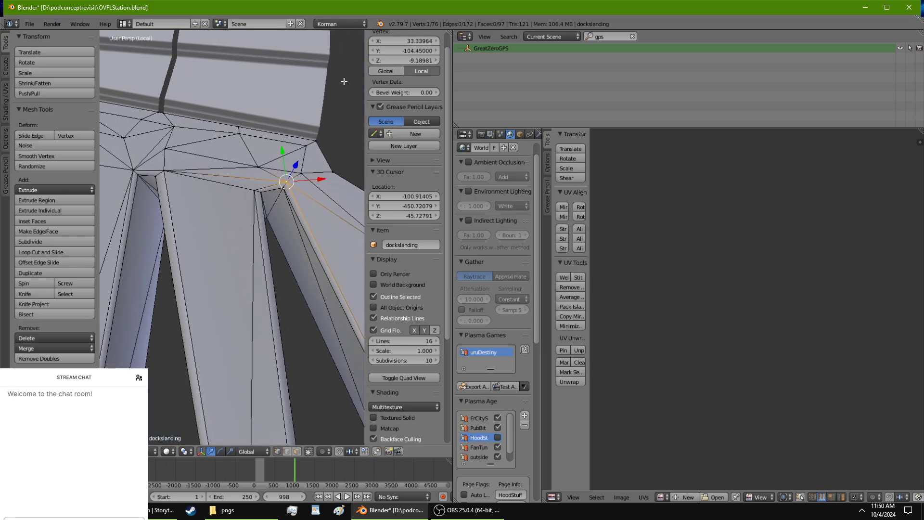
pyautogui.doubleClick(388, 60)
pyautogui.hotkey('ctrl', 'v')
pyautogui.press('Return')
# Set the Z of the outer and inner vertices at the current pier's second base corner, beside that gap, to -9.17439.
pyautogui.rightClick(263, 196)
pyautogui.doubleClick(381, 61)
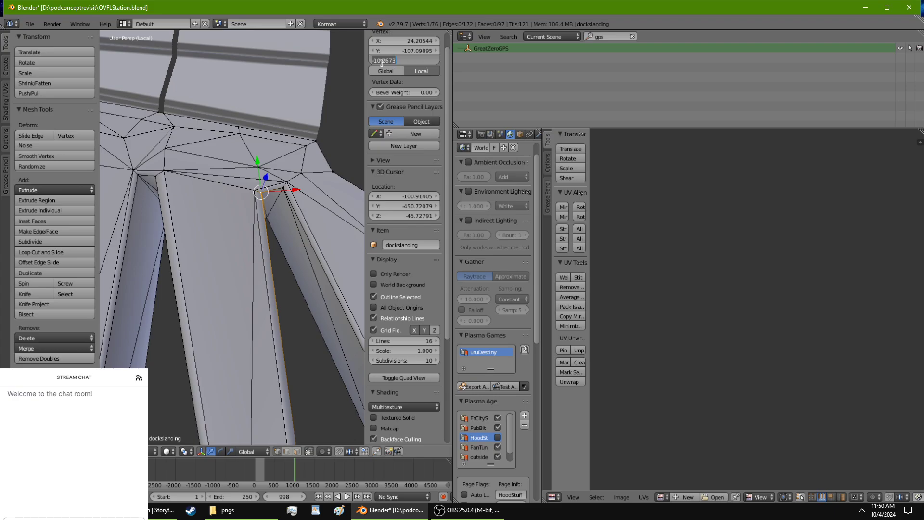
pyautogui.hotkey('ctrl', 'v')
pyautogui.press('Return')
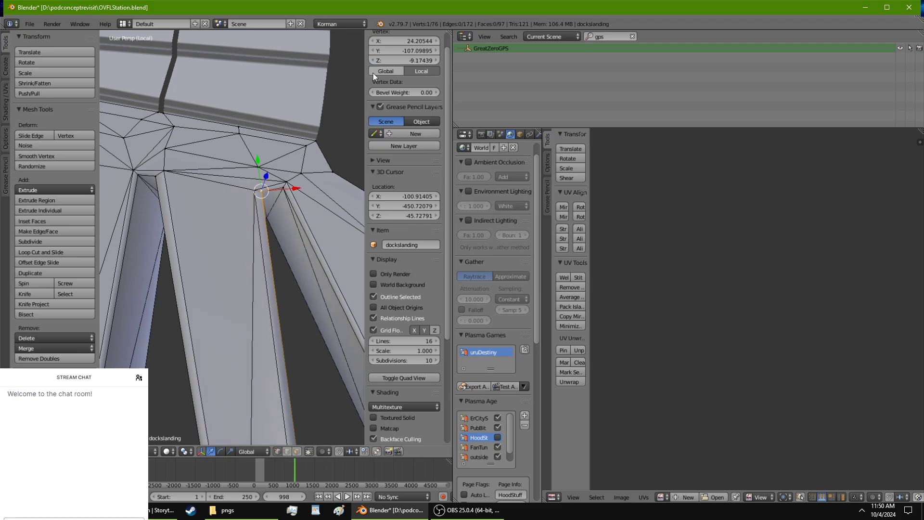
pyautogui.keyDown('shift'); pyautogui.moveTo(274, 192); pyautogui.dragTo(300, 124, button='middle'); pyautogui.keyUp('shift')
pyautogui.rightClick(254, 92)
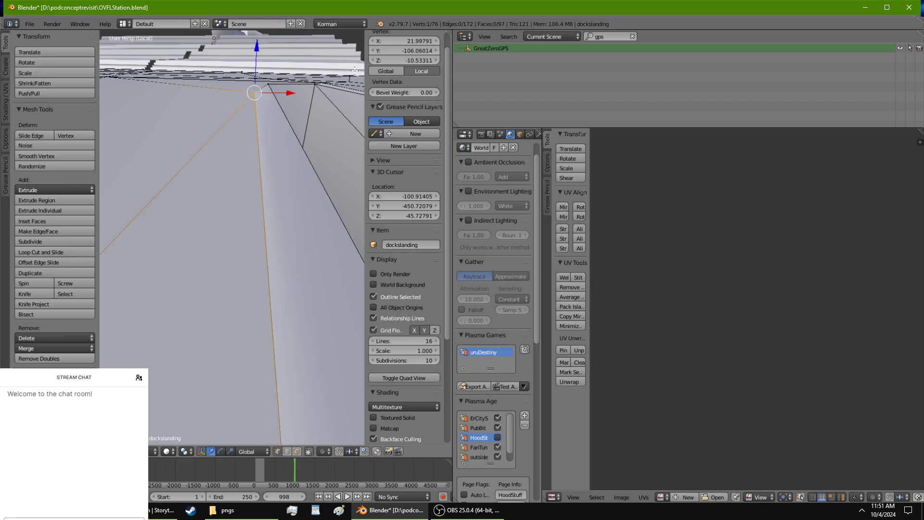
pyautogui.doubleClick(388, 60)
pyautogui.hotkey('ctrl', 'v')
pyautogui.press('Return')
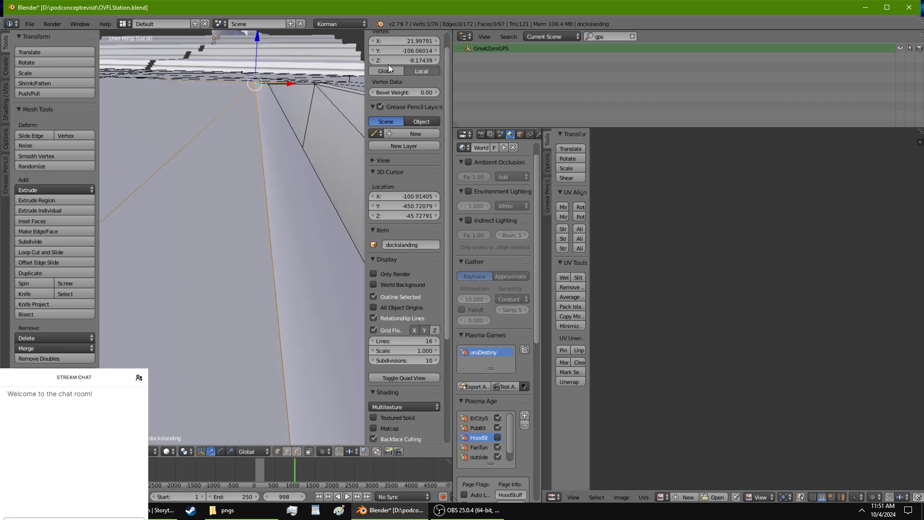
# Set the Z of the inner and outer vertices at one corner of this pier's far end to -9.17439.
pyautogui.scroll(-3, 285, 156)
pyautogui.moveTo(286, 157); pyautogui.dragTo(274, 175, button='middle')
pyautogui.rightClick(271, 177)
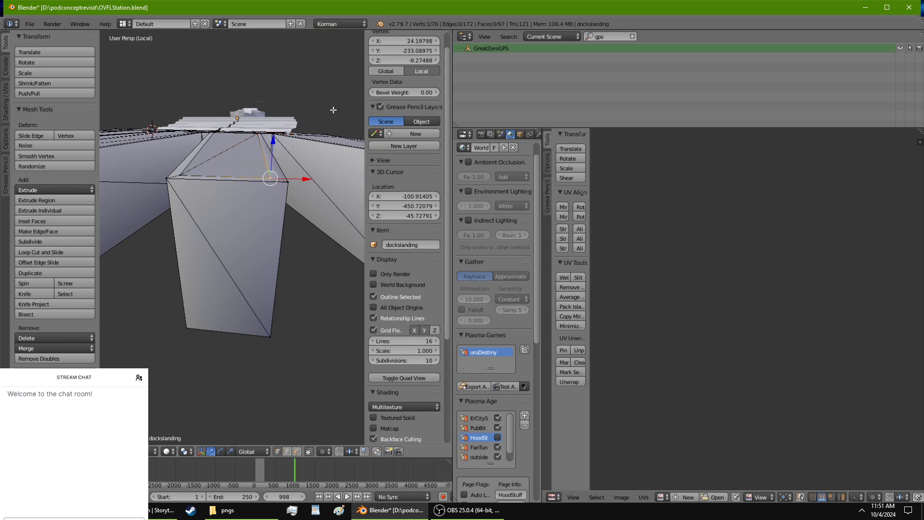
pyautogui.doubleClick(386, 61)
pyautogui.hotkey('ctrl', 'v')
pyautogui.press('Return')
pyautogui.rightClick(287, 186)
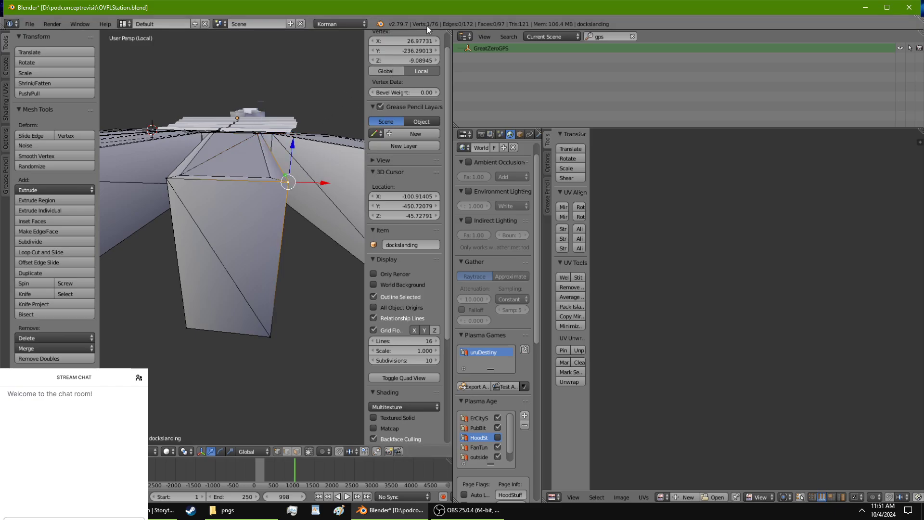
pyautogui.doubleClick(401, 58)
pyautogui.hotkey('ctrl', 'v')
pyautogui.press('Return')
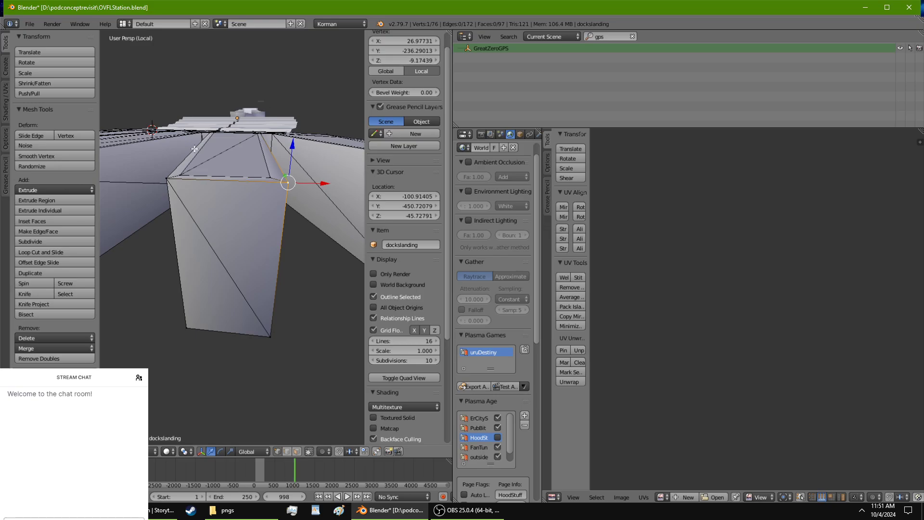
# Set the Z of the inner and outer vertices at the other corner of this pier's far end to -9.17439.
pyautogui.moveTo(288, 182); pyautogui.dragTo(286, 243, button='middle')
pyautogui.rightClick(264, 232)
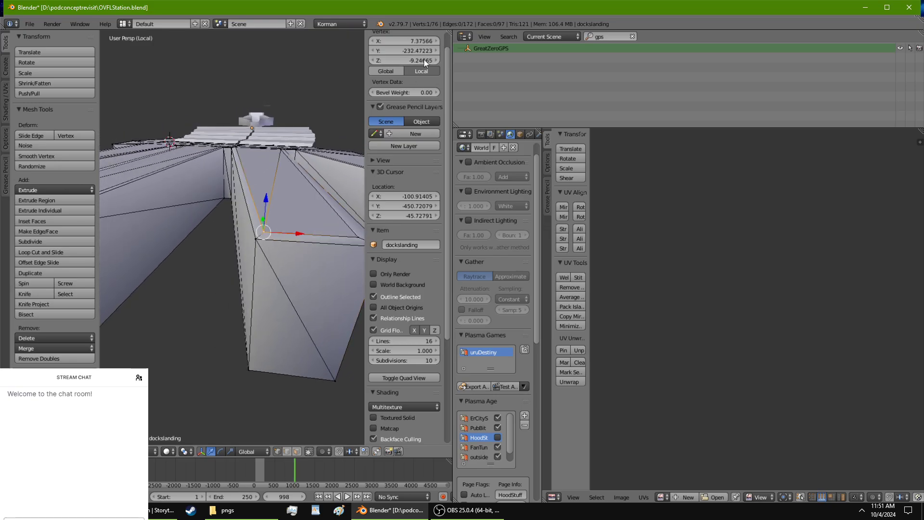
pyautogui.doubleClick(389, 58)
pyautogui.hotkey('ctrl', 'v')
pyautogui.press('Return')
pyautogui.rightClick(259, 237)
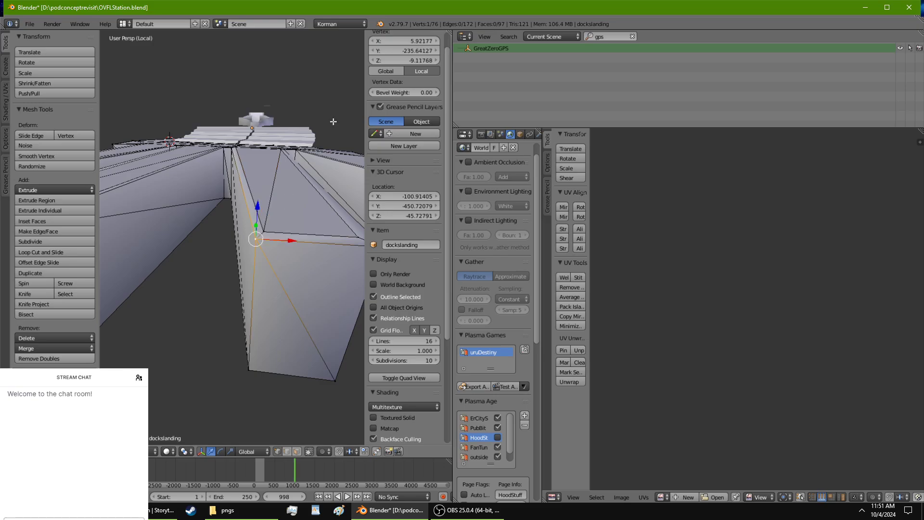
pyautogui.doubleClick(393, 59)
pyautogui.hotkey('ctrl', 'c')
pyautogui.press('Return')
# Check the Z of the border and paving vertices around the heads of the gaps on both sides of the pier.
pyautogui.keyDown('shift'); pyautogui.moveTo(308, 382); pyautogui.dragTo(312, 58, button='middle'); pyautogui.keyUp('shift')
pyautogui.scroll(4, 275, 167)
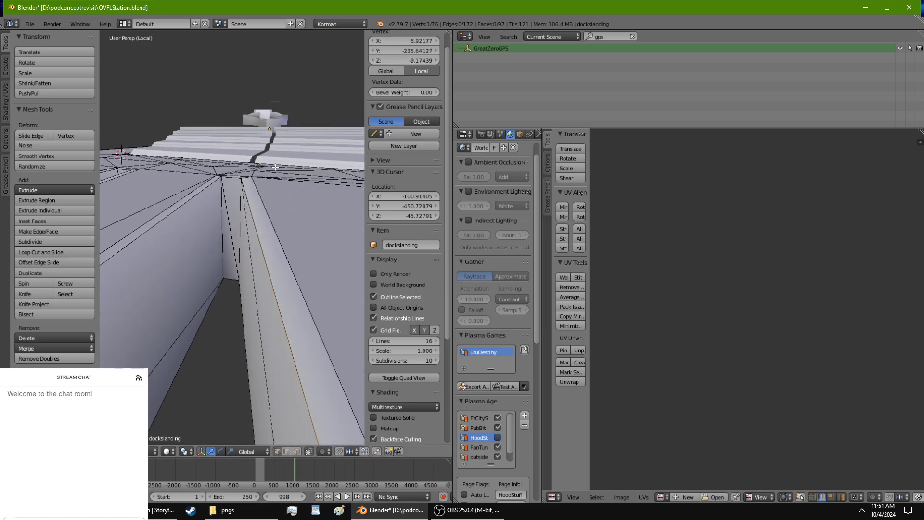
pyautogui.rightClick(240, 176)
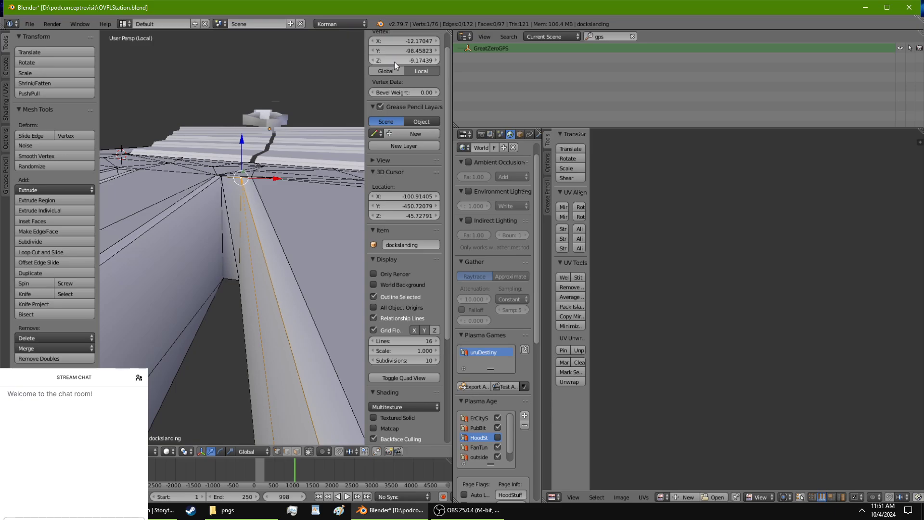
pyautogui.rightClick(252, 177)
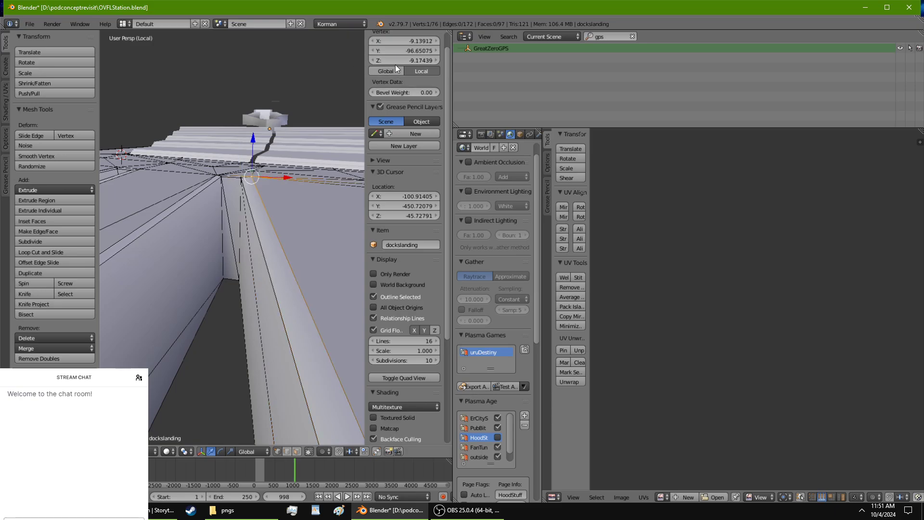
pyautogui.moveTo(210, 135); pyautogui.dragTo(298, 43, button='middle')
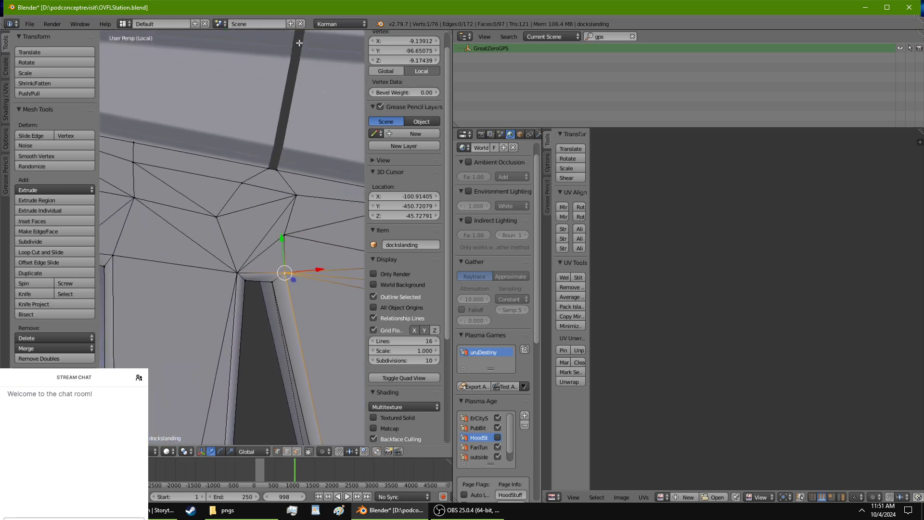
pyautogui.scroll(1, 288, 145)
pyautogui.rightClick(230, 222)
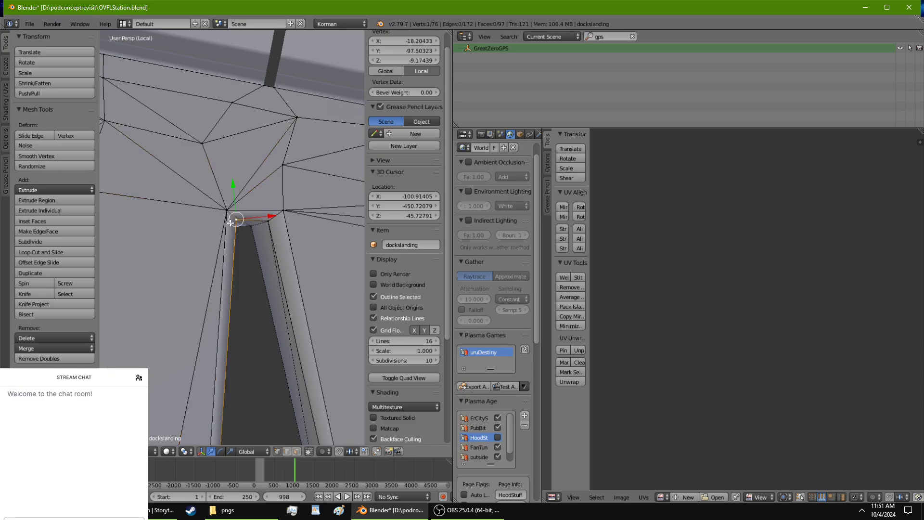
pyautogui.rightClick(284, 166)
pyautogui.moveTo(293, 159); pyautogui.dragTo(261, 177, button='middle')
pyautogui.rightClick(261, 177)
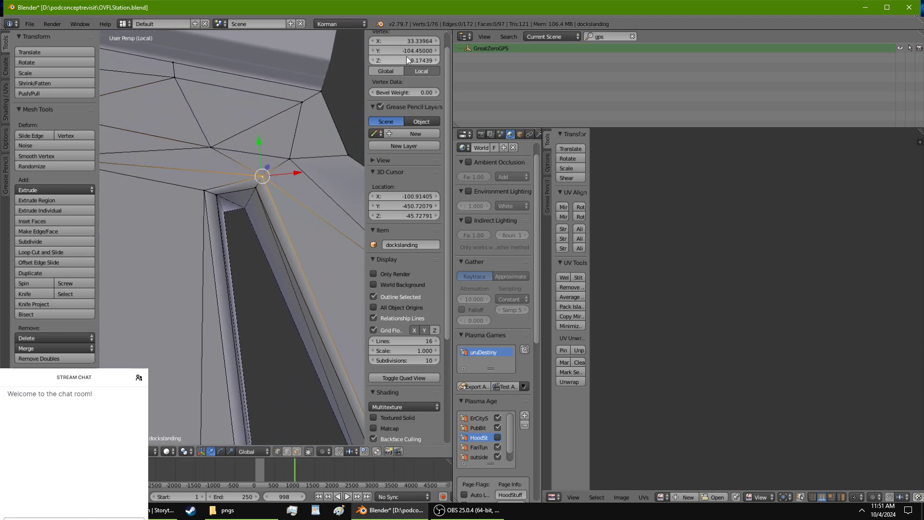
# Set the Z of the inner and outer vertices beside the gap's head to -9.17439 and check the neighbouring border and paving vertices.
pyautogui.rightClick(288, 158)
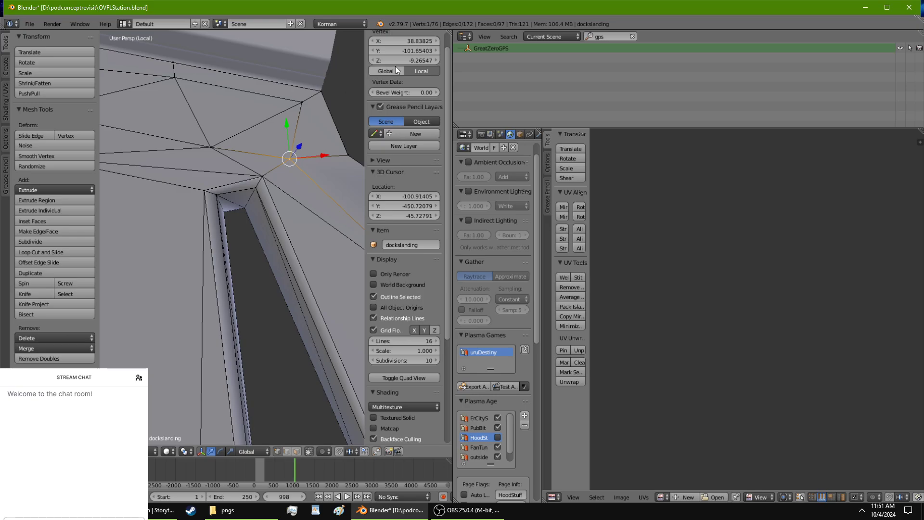
pyautogui.moveTo(396, 60); pyautogui.dragTo(401, 61)
pyautogui.rightClick(347, 154)
pyautogui.click(388, 62)
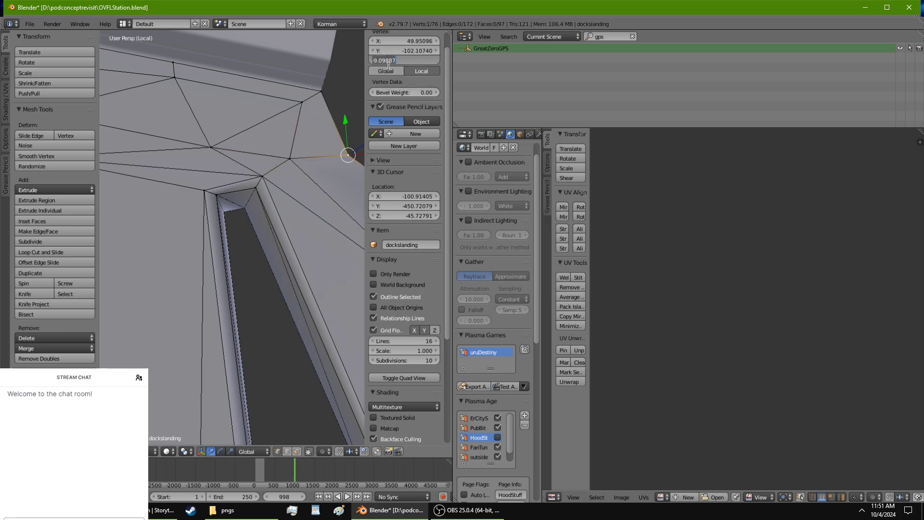
pyautogui.hotkey('ctrl', 'v')
pyautogui.press('Return')
pyautogui.rightClick(321, 90)
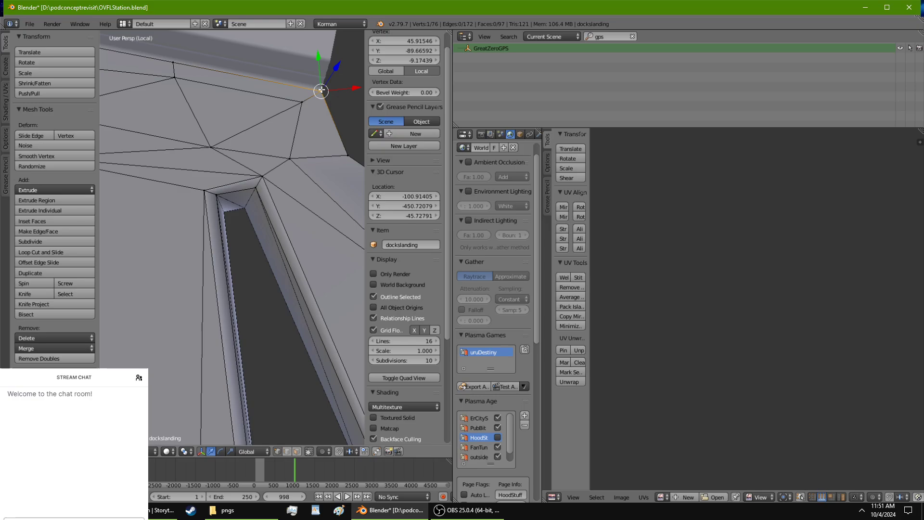
pyautogui.rightClick(301, 101)
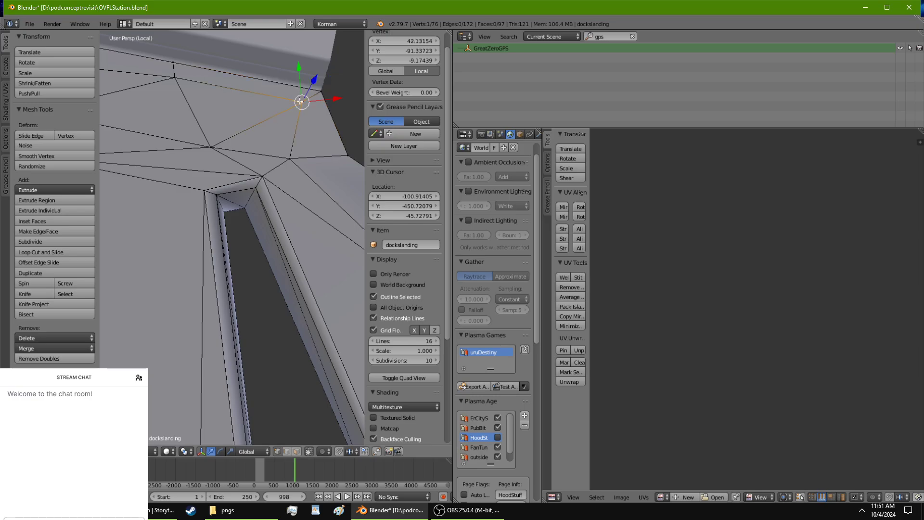
pyautogui.rightClick(264, 172)
pyautogui.rightClick(255, 189)
# Set the Z of the outer vertex at the end pier's outer base corner to -9.17439.
pyautogui.moveTo(256, 189); pyautogui.dragTo(352, 218, button='middle')
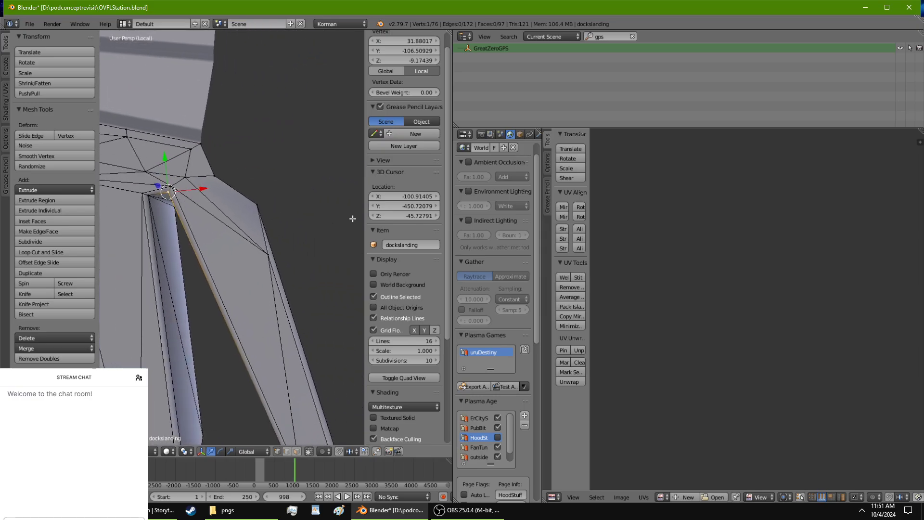
pyautogui.rightClick(256, 201)
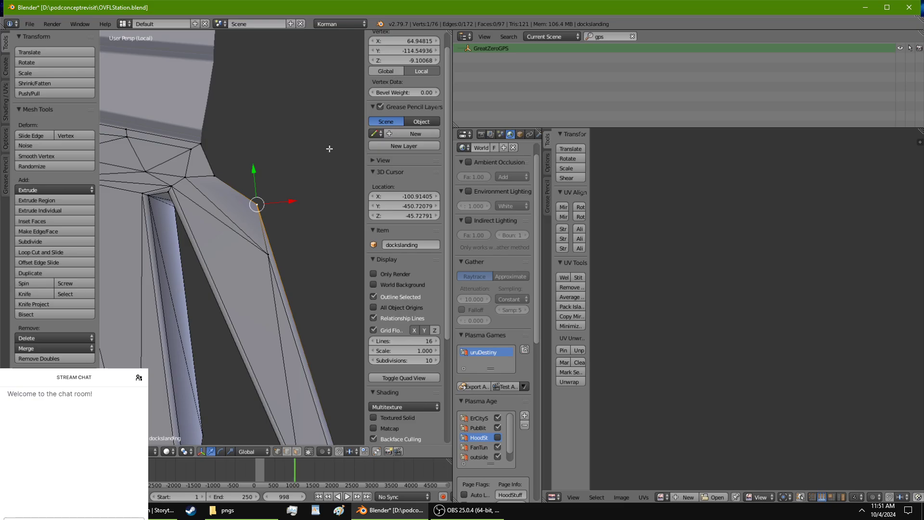
pyautogui.click(402, 60)
pyautogui.write('-9.17439')
pyautogui.press('Return')
# Move the inner vertex at the end pier's outer base corner close to the outer one, at about X 63.59, Y -116.45.
pyautogui.press('g')
pyautogui.click(265, 254)
pyautogui.moveTo(261, 245); pyautogui.dragTo(285, 276, button='middle')
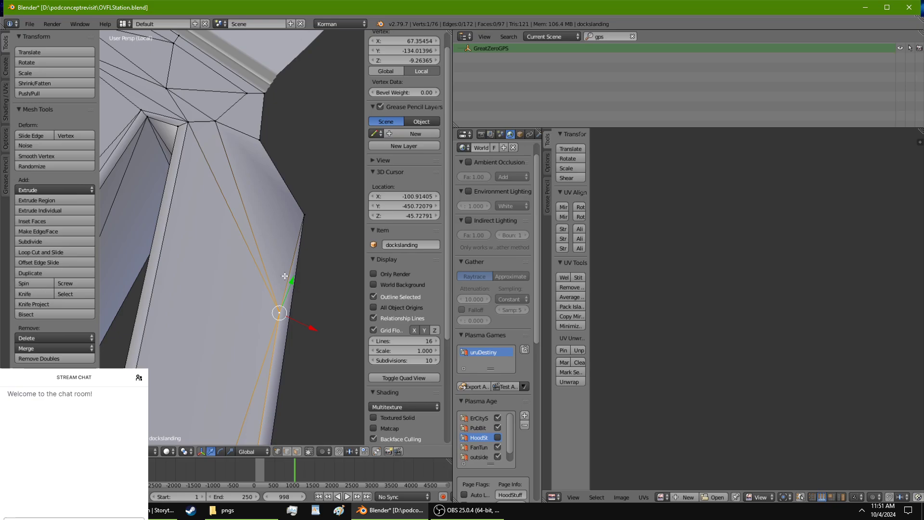
pyautogui.press('g')
pyautogui.click(298, 311)
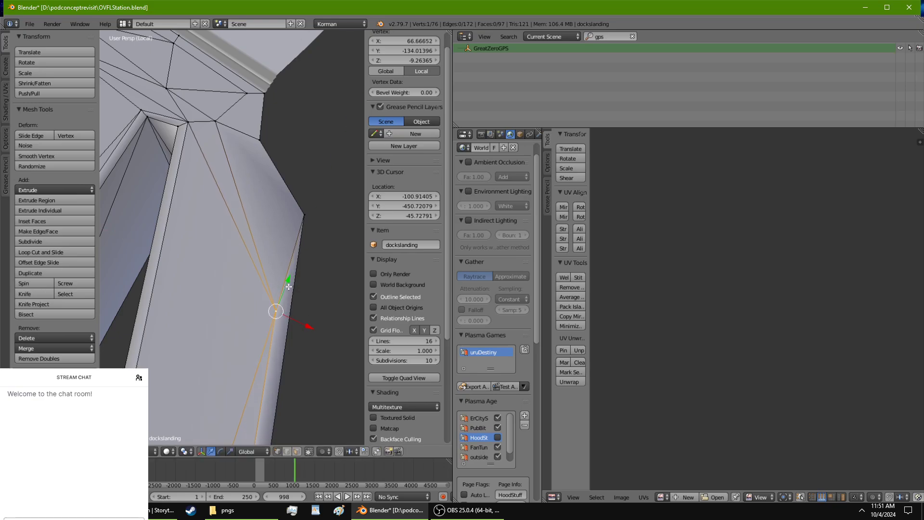
pyautogui.press('g')
pyautogui.click(306, 207)
pyautogui.press('g')
pyautogui.press('x')
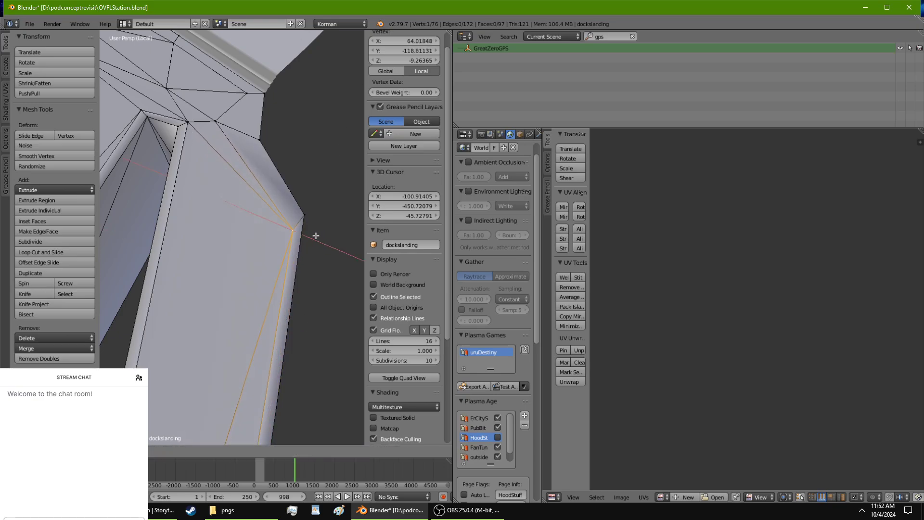
pyautogui.click(314, 230)
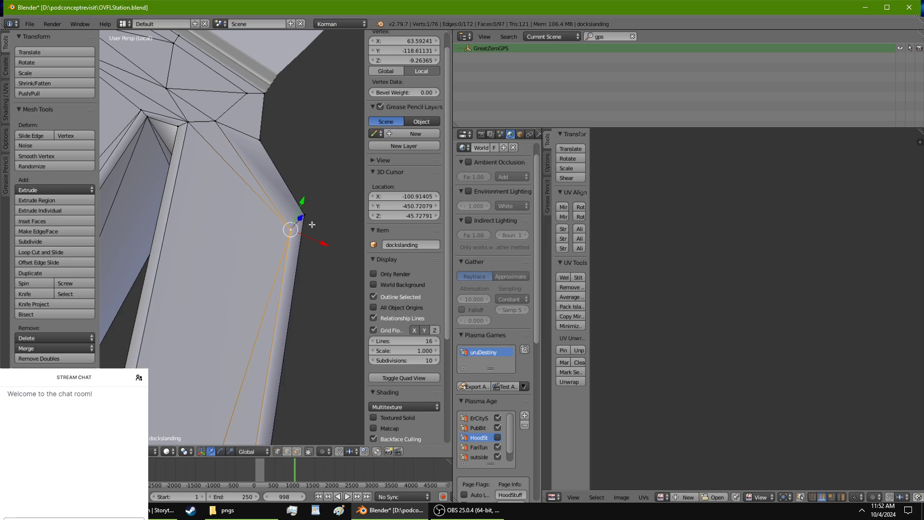
pyautogui.press('g')
pyautogui.press('y')
pyautogui.click(304, 195)
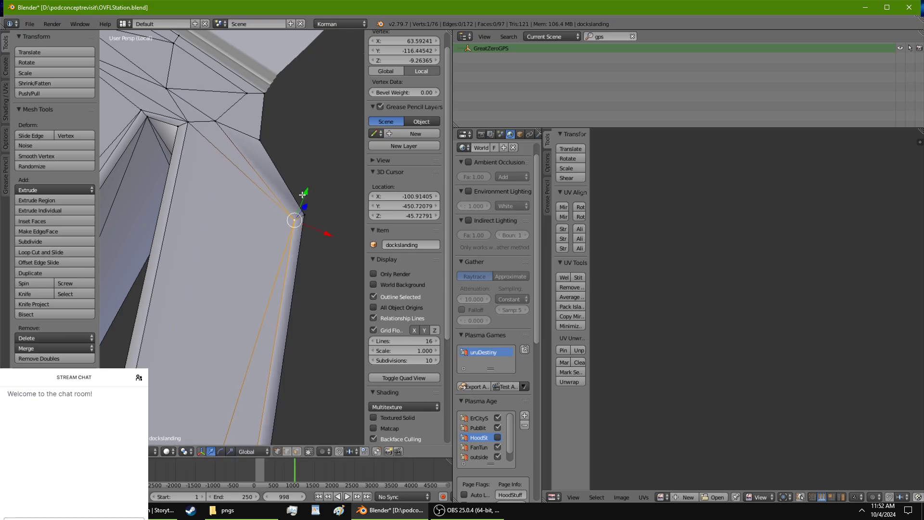
# Check the Z of the moved inner vertex, the vertices beside the gap's head and the pier's outer base corner.
pyautogui.click(392, 63)
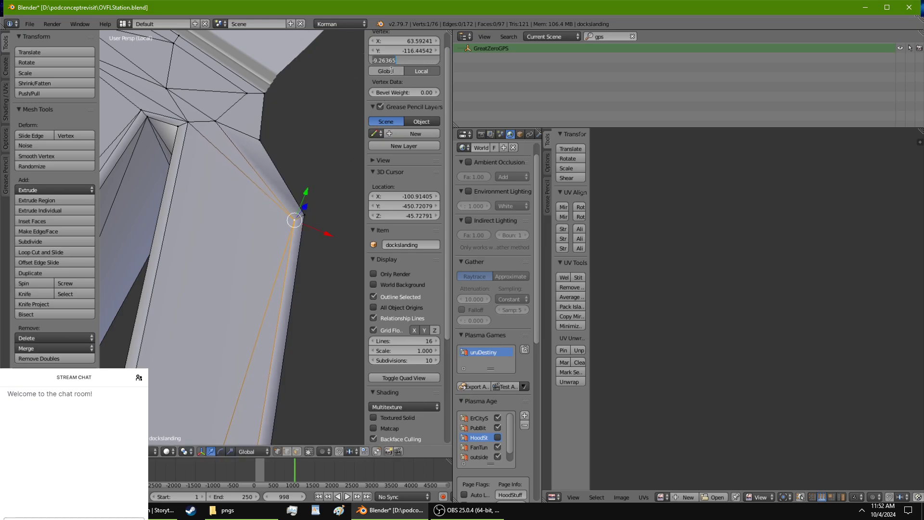
pyautogui.press('Escape')
pyautogui.rightClick(193, 123)
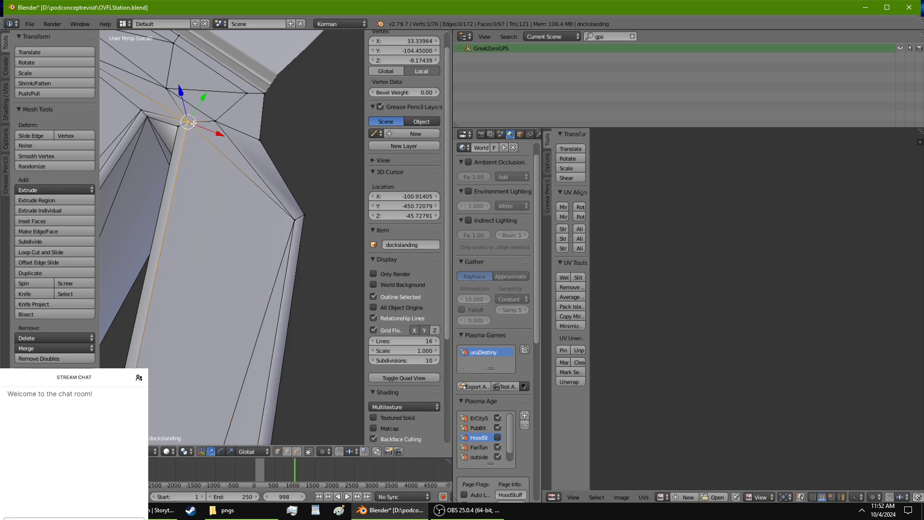
pyautogui.press('g')
pyautogui.click(245, 121)
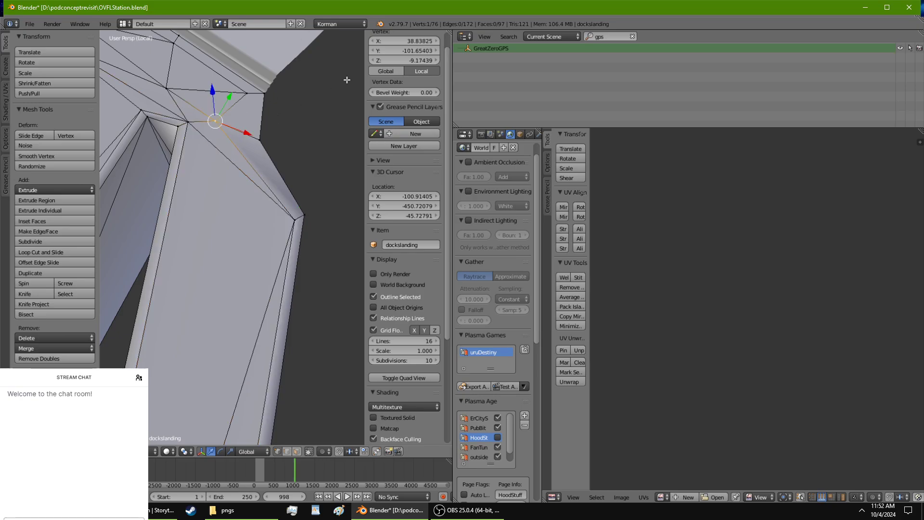
pyautogui.rightClick(263, 145)
pyautogui.rightClick(301, 213)
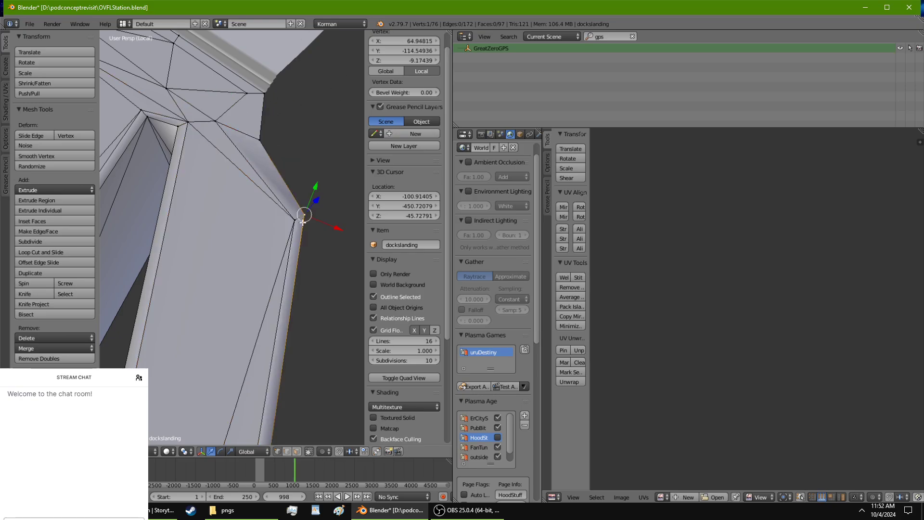
# Set the Z of the outer and inner vertices at the outer corner of the end pier's far end to -9.17439.
pyautogui.scroll(-4, 303, 214)
pyautogui.keyDown('shift'); pyautogui.moveTo(310, 233); pyautogui.dragTo(306, 117, button='middle'); pyautogui.keyUp('shift')
pyautogui.scroll(4, 306, 117)
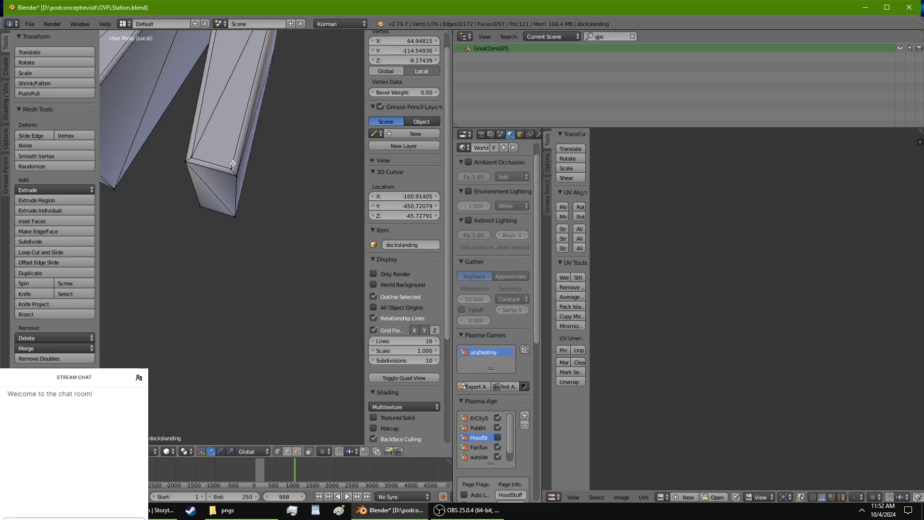
pyautogui.rightClick(237, 176)
pyautogui.click(403, 60)
pyautogui.write('-9.17439')
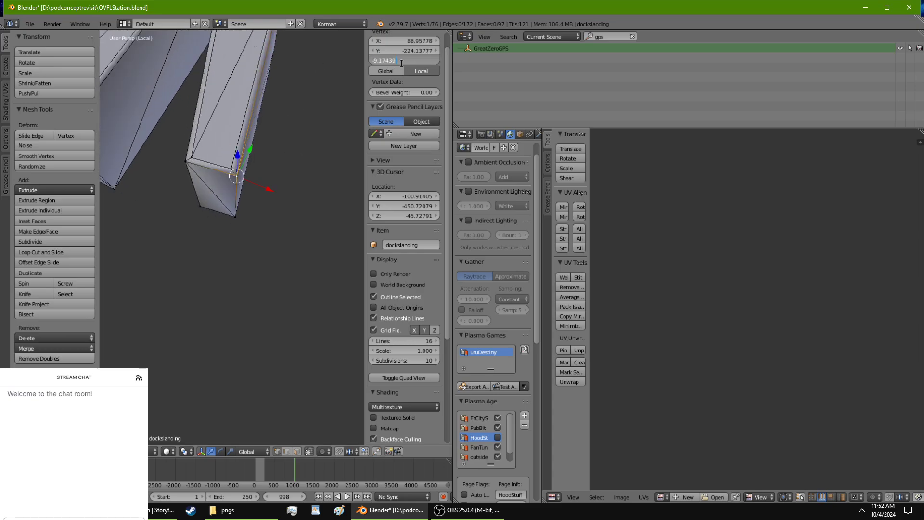
pyautogui.press('Return')
pyautogui.rightClick(230, 169)
pyautogui.click(396, 61)
pyautogui.hotkey('ctrl', 'v')
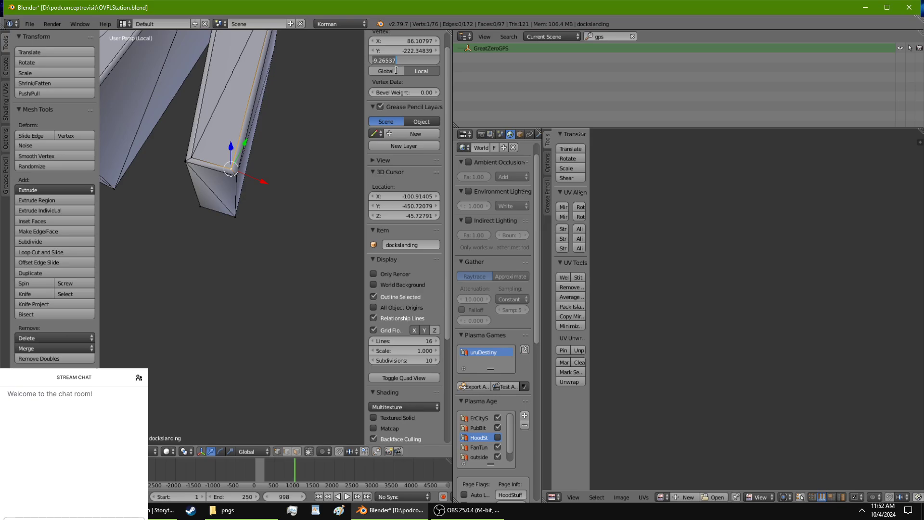
pyautogui.press('Return')
# Set the Z of the inner and outer vertices at the remaining corner of the end pier's far end to -9.17439.
pyautogui.rightClick(191, 157)
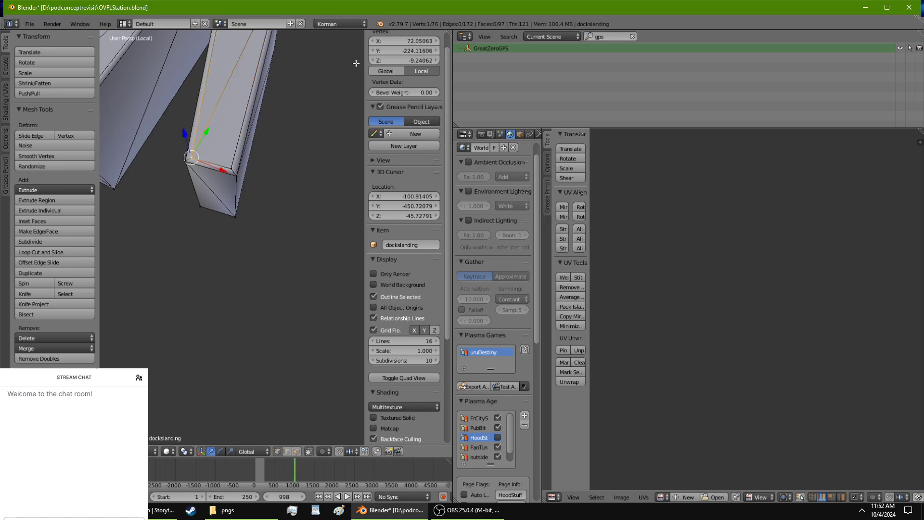
pyautogui.click(400, 60)
pyautogui.write('-9.17439')
pyautogui.press('Return')
pyautogui.rightClick(185, 161)
pyautogui.click(375, 61)
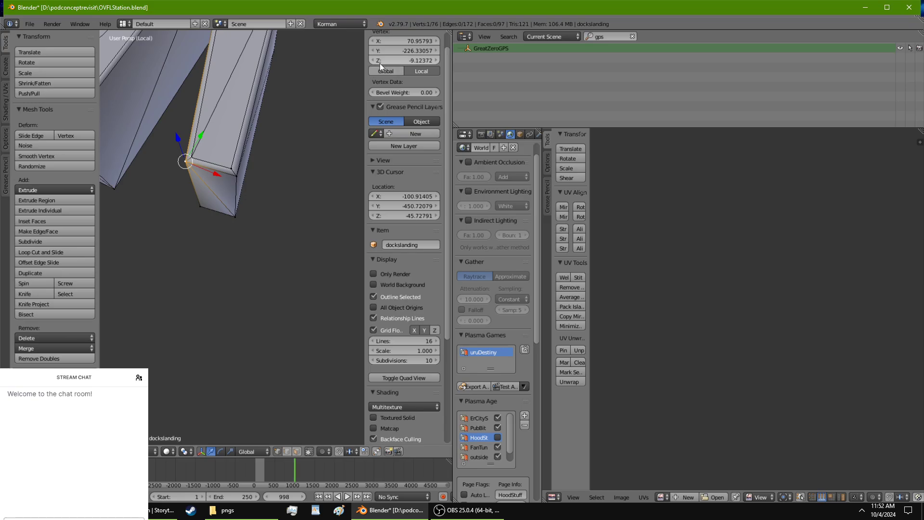
pyautogui.write('-9.17439')
pyautogui.press('Return')
# Try the Make Planar Faces cleanup on the whole dock landing mesh and view it in Object Mode.
pyautogui.moveTo(173, 154); pyautogui.dragTo(248, 260, button='middle')
pyautogui.press('a')
pyautogui.press('a')
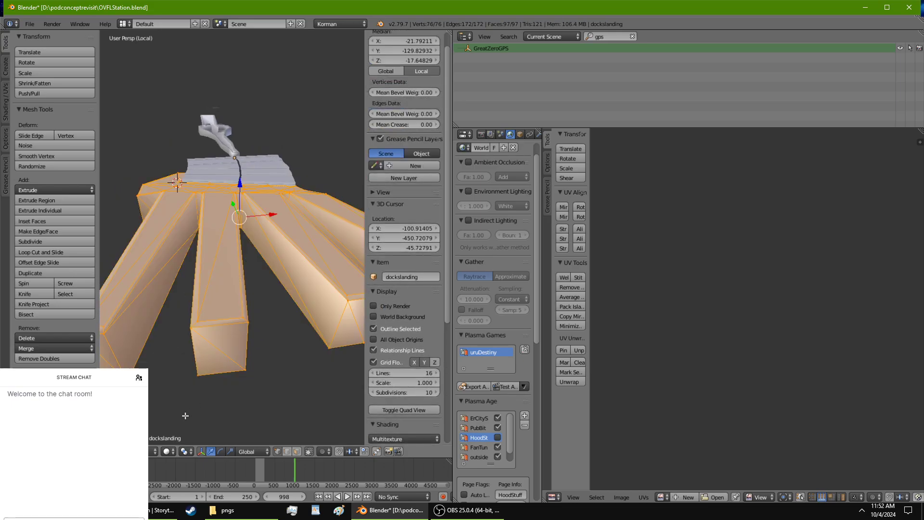
pyautogui.click(93, 451)
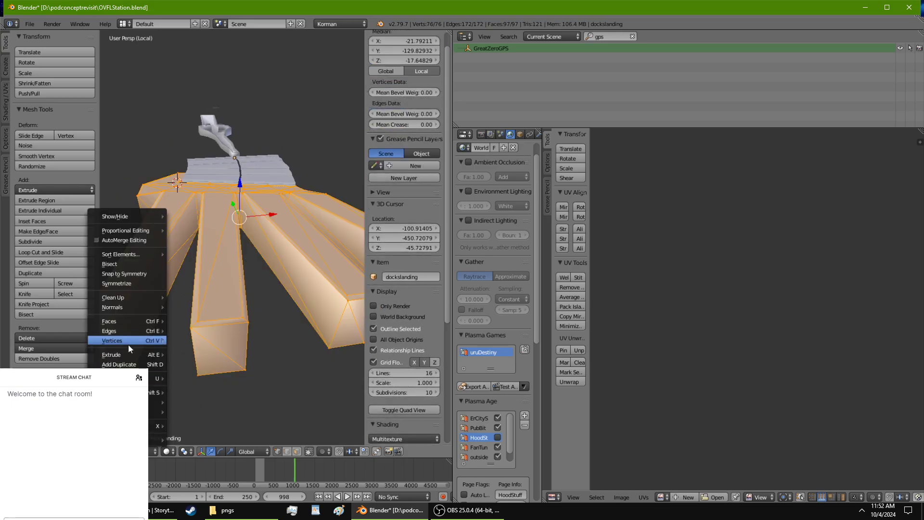
pyautogui.moveTo(129, 297)
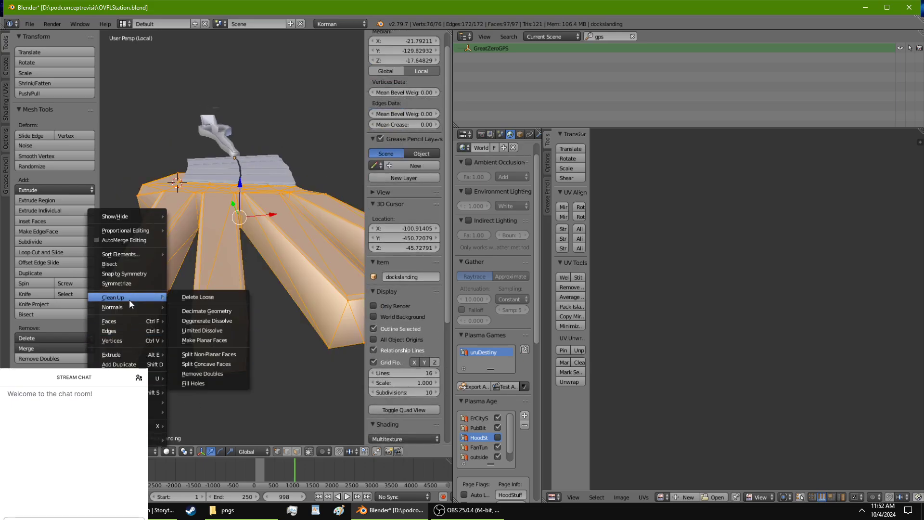
pyautogui.click(200, 339)
pyautogui.press('Tab')
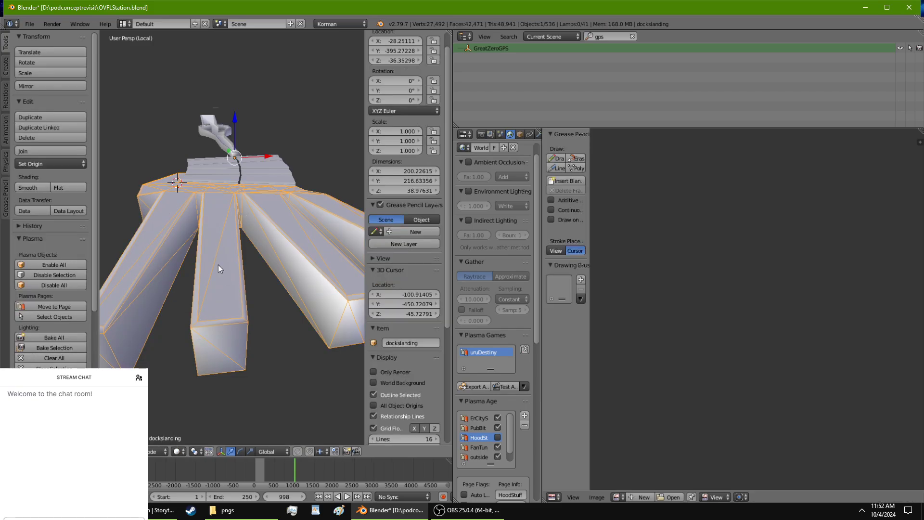
pyautogui.moveTo(216, 271); pyautogui.dragTo(202, 262, button='middle')
# Check the Z of the border and paving vertices at the near pier's far end and base after the cleanup.
pyautogui.press('Tab')
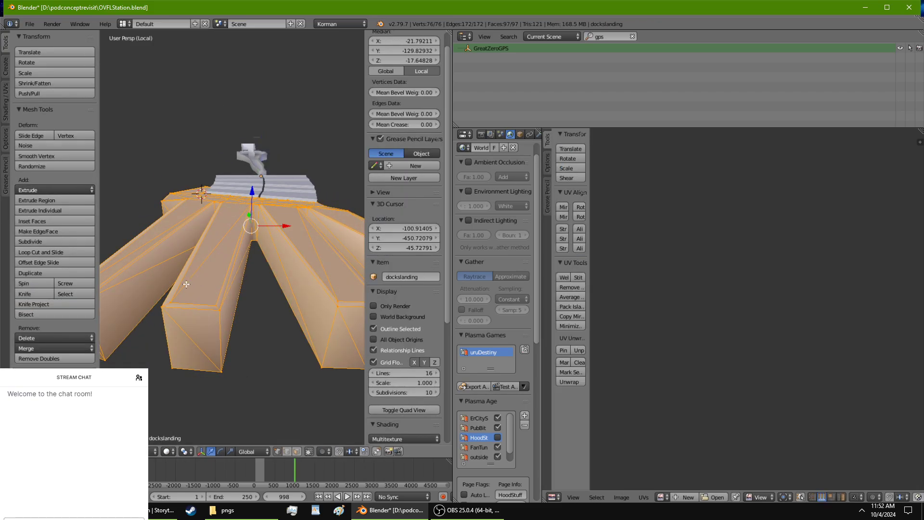
pyautogui.rightClick(223, 309)
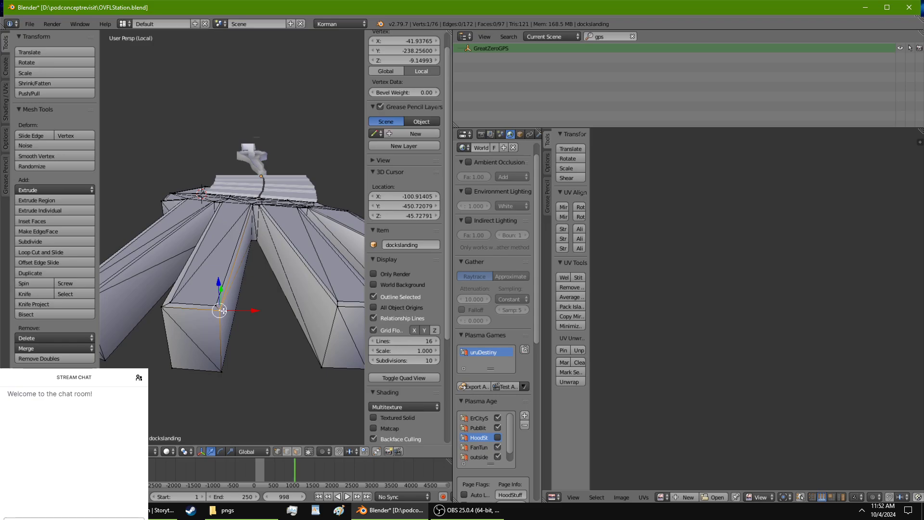
pyautogui.rightClick(252, 205)
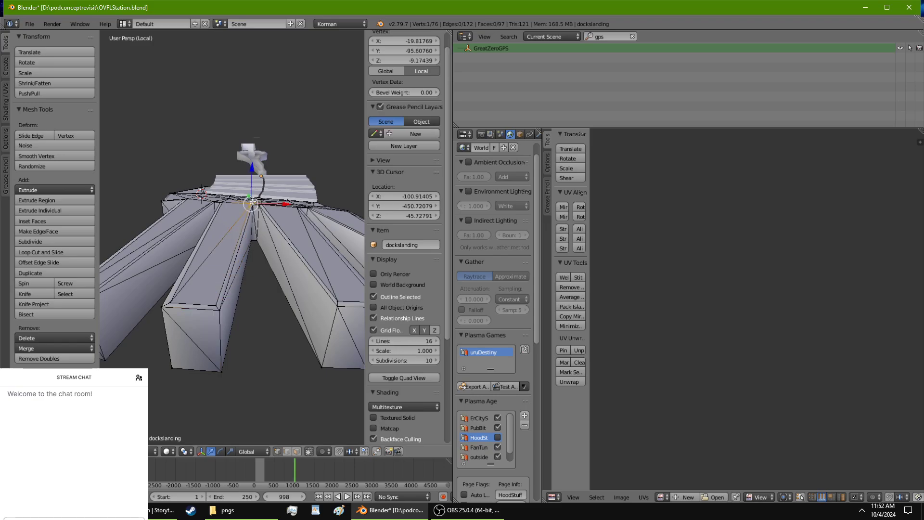
pyautogui.rightClick(217, 303)
pyautogui.rightClick(171, 302)
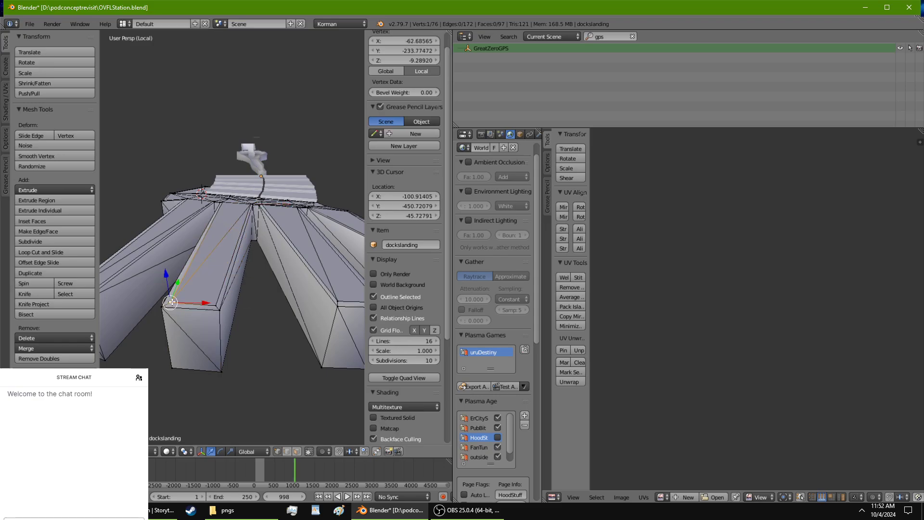
pyautogui.rightClick(219, 311)
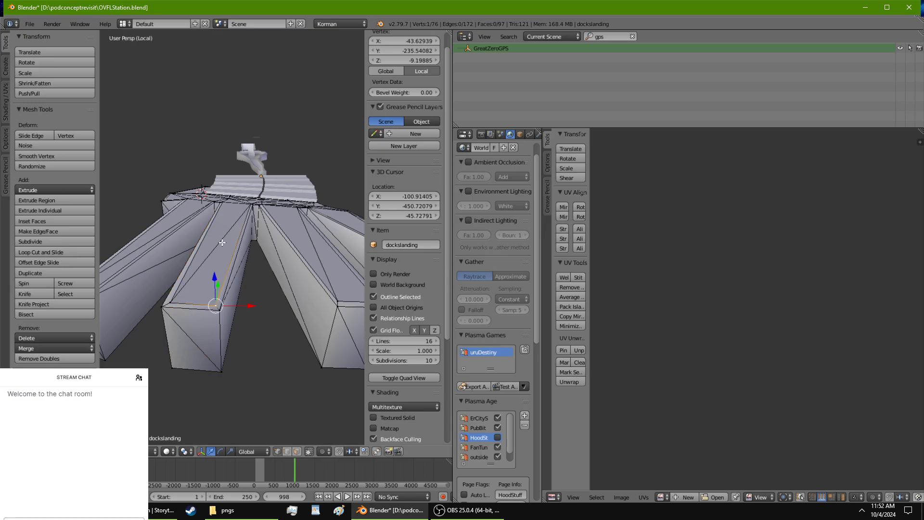
# Undo the Make Planar Faces cleanup and check the Z of the near pier's far-end corner vertex.
pyautogui.press('Tab')
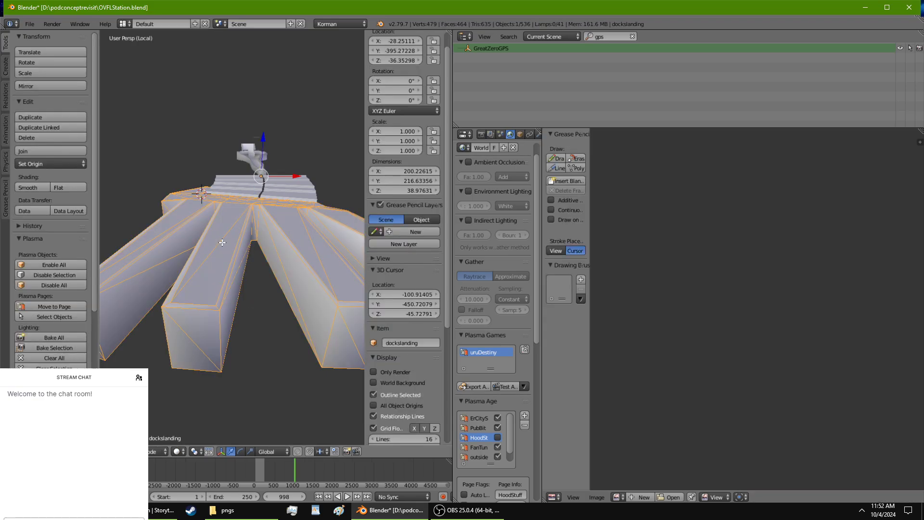
pyautogui.press('Tab')
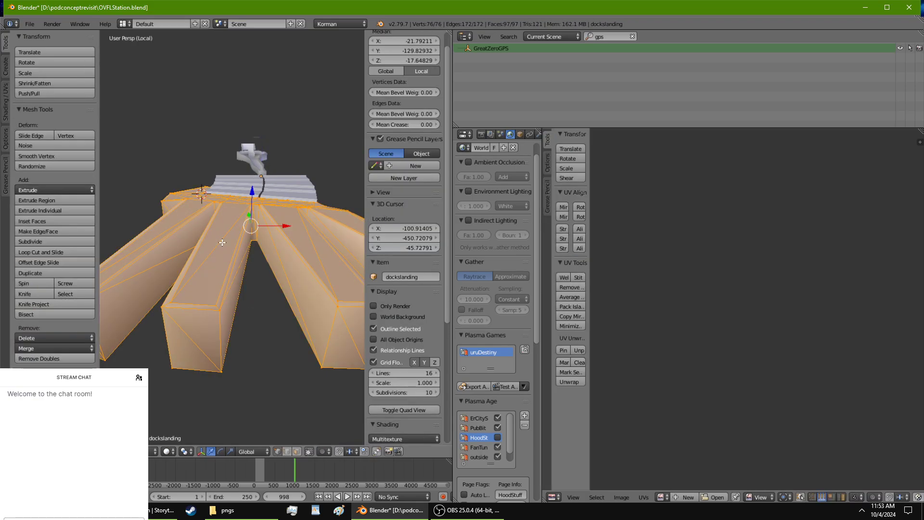
pyautogui.press('a')
pyautogui.press('Tab')
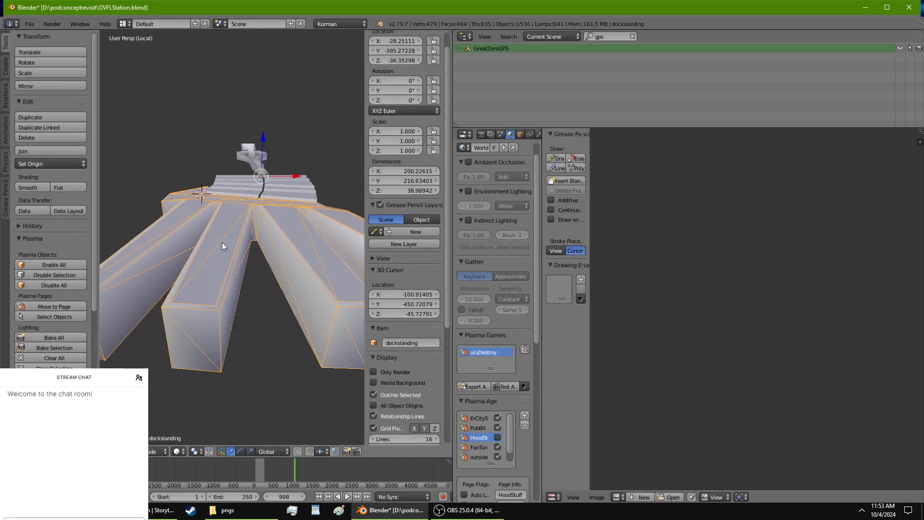
pyautogui.press('Tab')
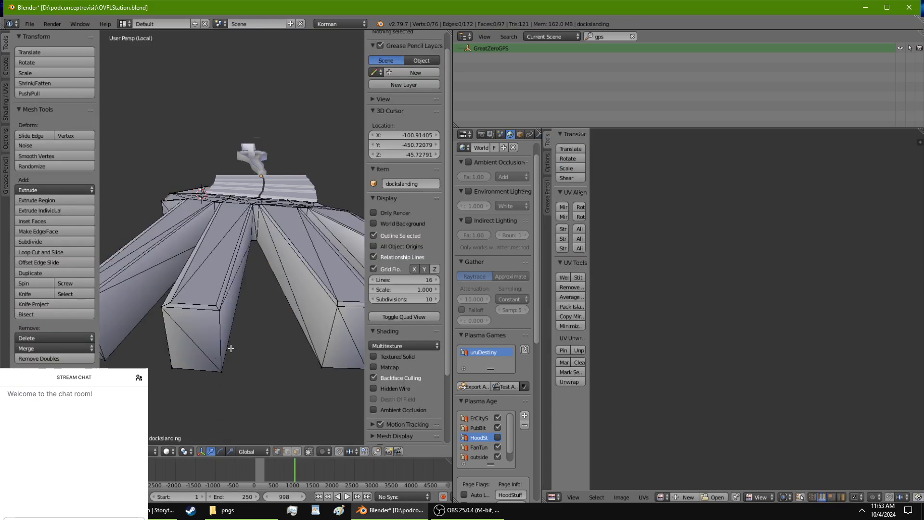
pyautogui.scroll(2, 240, 337)
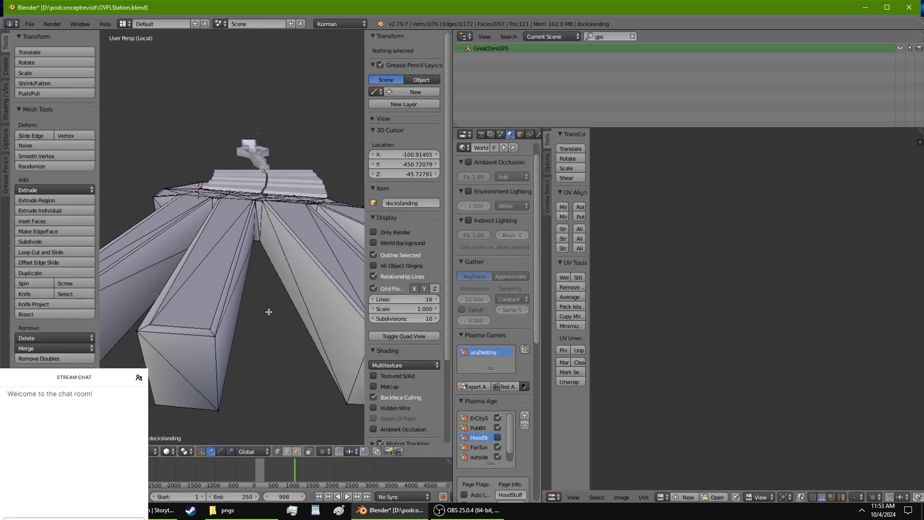
pyautogui.rightClick(214, 324)
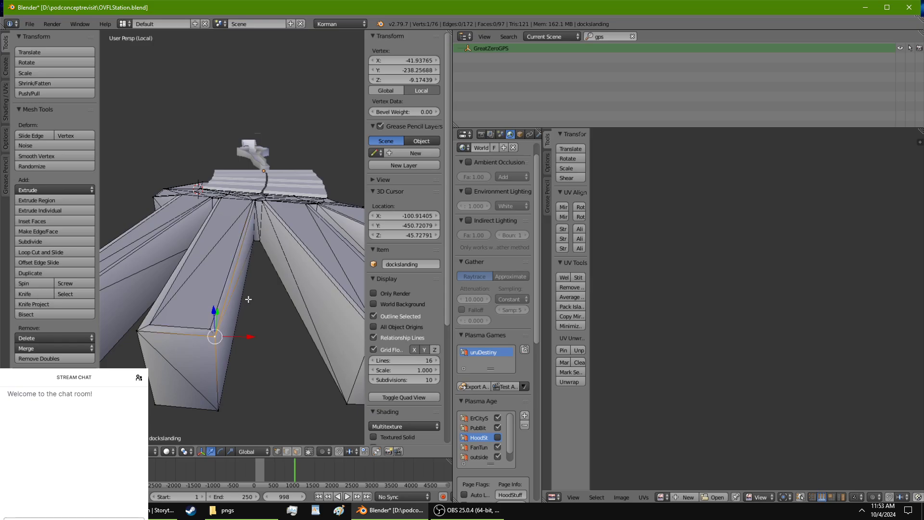
# Check the Z of the end pier's opposite far-end corner vertex, save over OVFLStation.blend from Object Mode, and launch the age test for Plasma.
pyautogui.moveTo(248, 299); pyautogui.dragTo(172, 289, button='middle')
pyautogui.rightClick(245, 314)
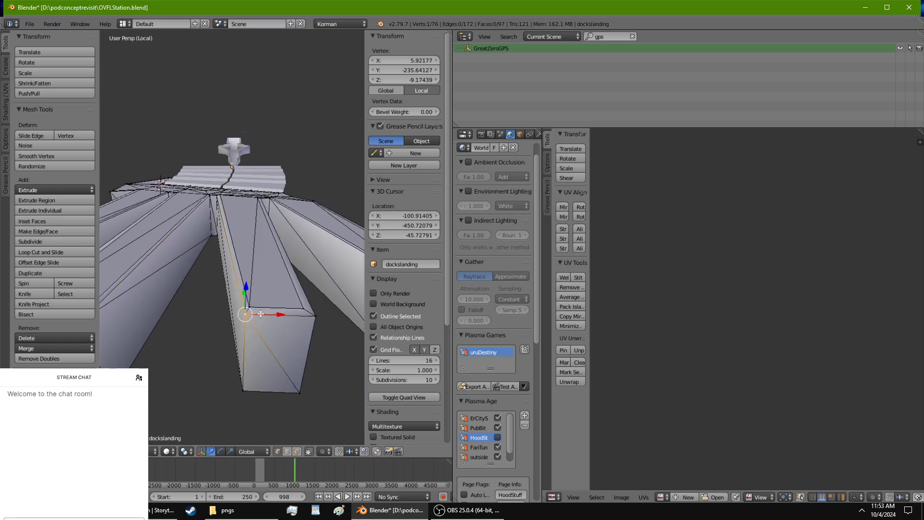
pyautogui.press('Tab')
pyautogui.hotkey('ctrl', 's')
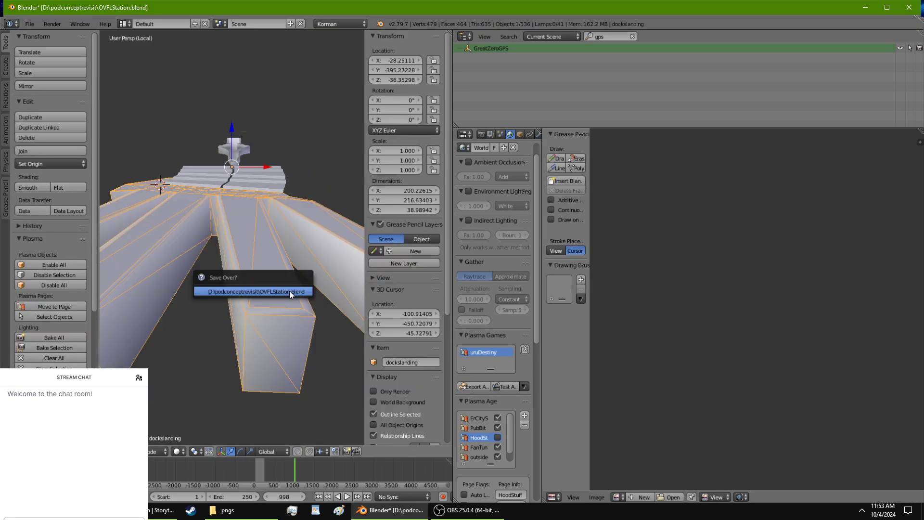
pyautogui.click(289, 291)
pyautogui.click(500, 384)
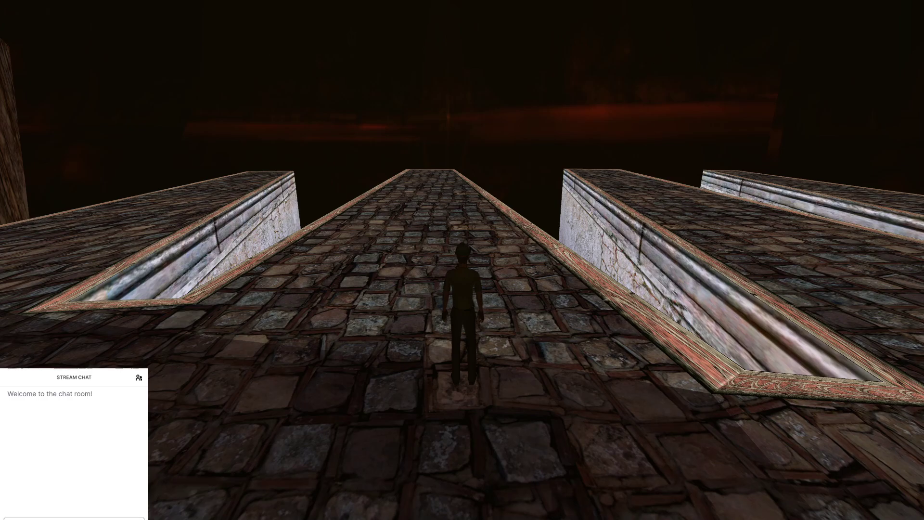
# Examine the dock landing's paving and the mitred border trim corners at the pier bases in the Plasma game client.
pyautogui.click(79, 315)
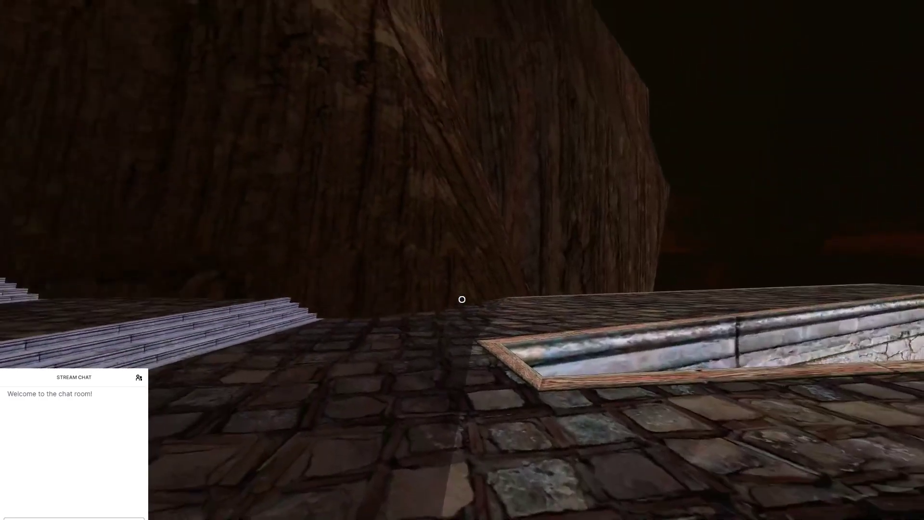
pyautogui.moveTo(460, 298); pyautogui.dragTo(500, 289)
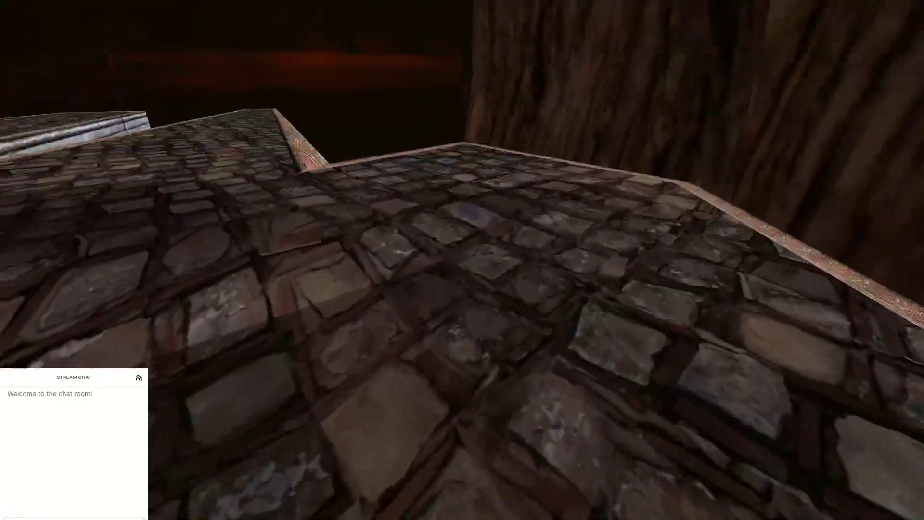
pyautogui.press('w')
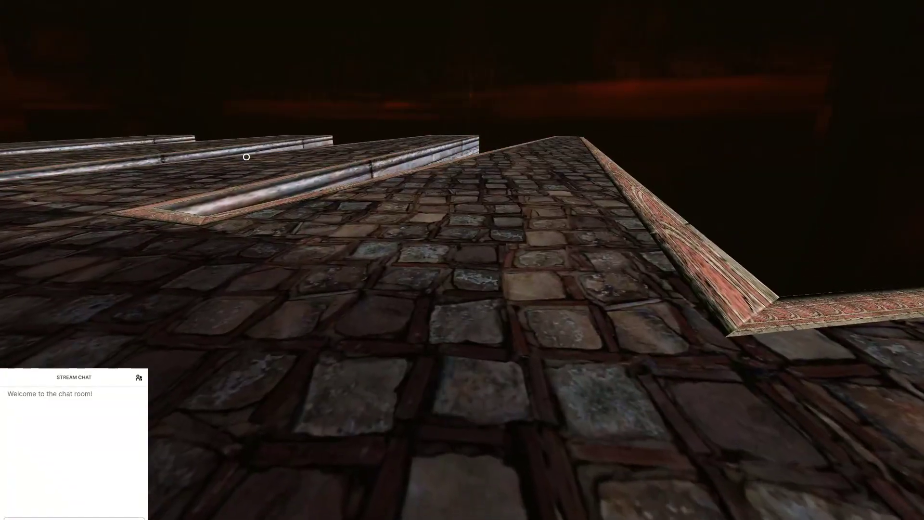
pyautogui.press('w')
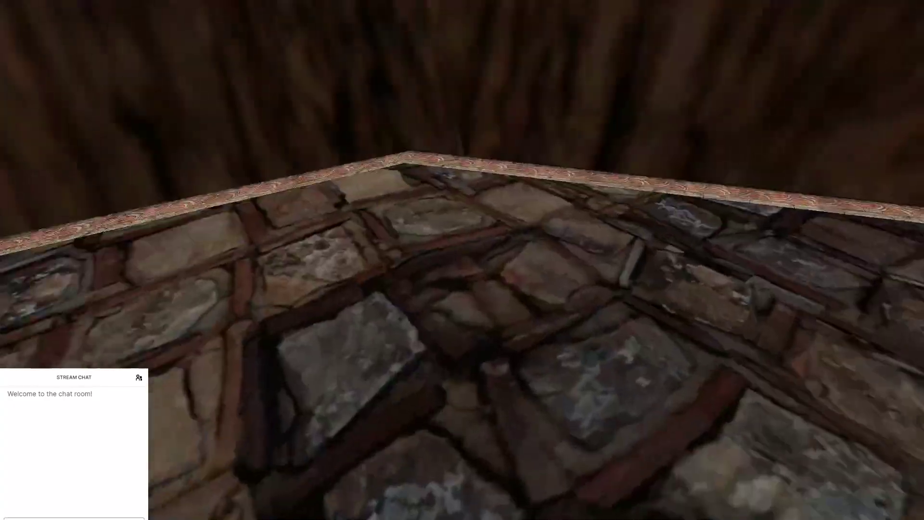
pyautogui.press('w')
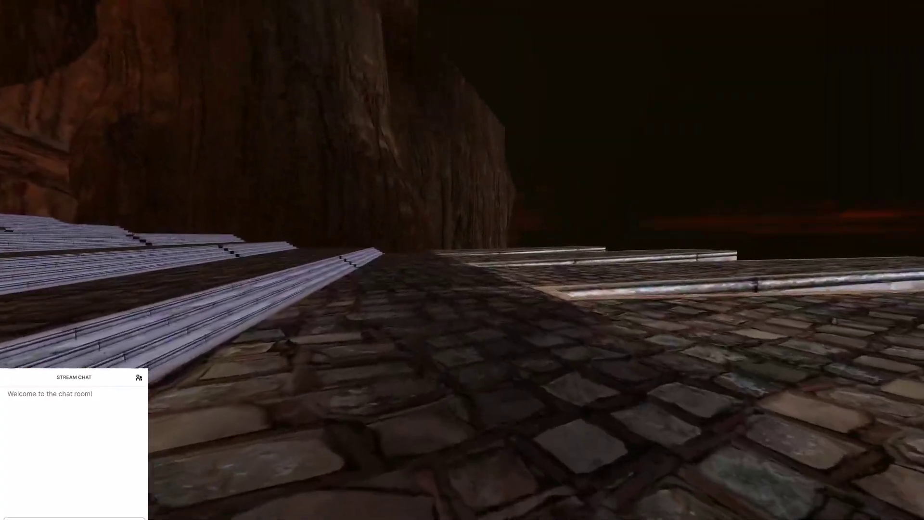
pyautogui.press('w')
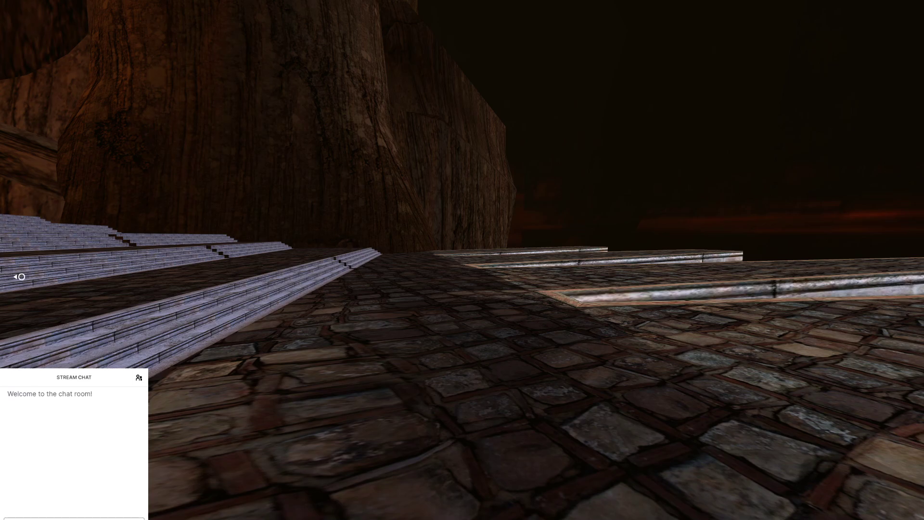
pyautogui.moveTo(41, 275); pyautogui.dragTo(708, 306, button='right')
pyautogui.press('w')
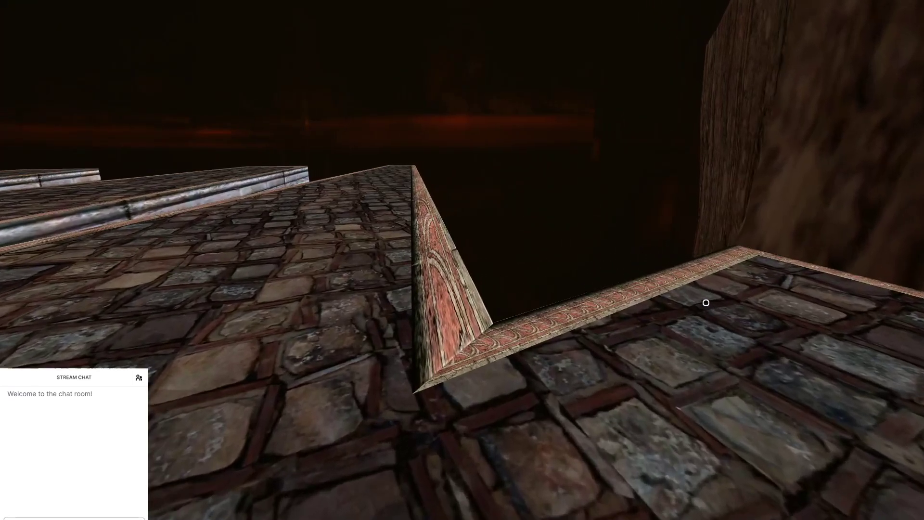
pyautogui.press('w')
# Examine the end pier's outer side wall, its moulding and the top edges of the piers from beyond the dock.
pyautogui.moveTo(706, 302); pyautogui.dragTo(43, 240, button='right')
pyautogui.press('w')
pyautogui.press('s')
pyautogui.press('s')
pyautogui.press('s')
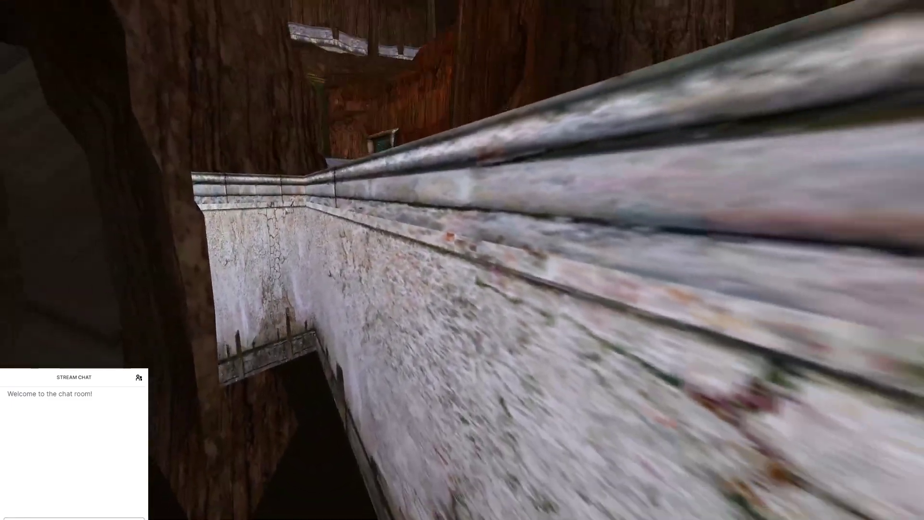
pyautogui.press('s')
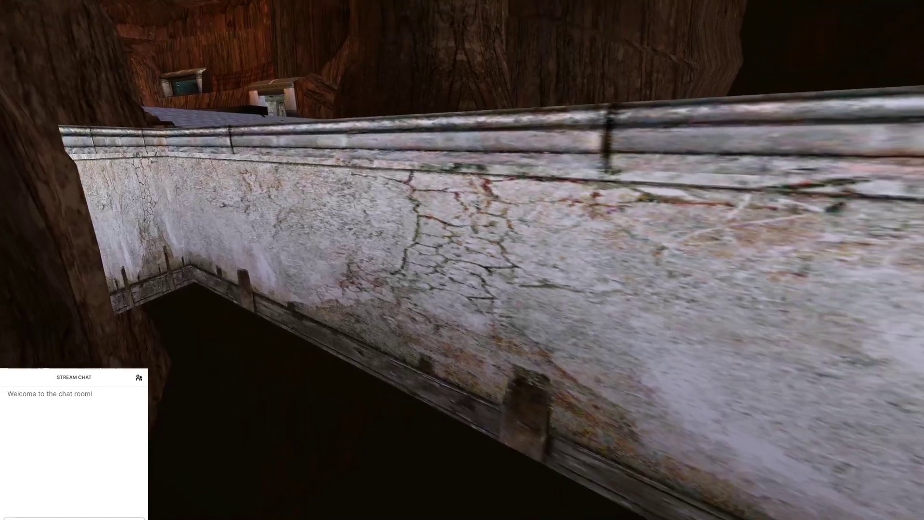
pyautogui.press('s')
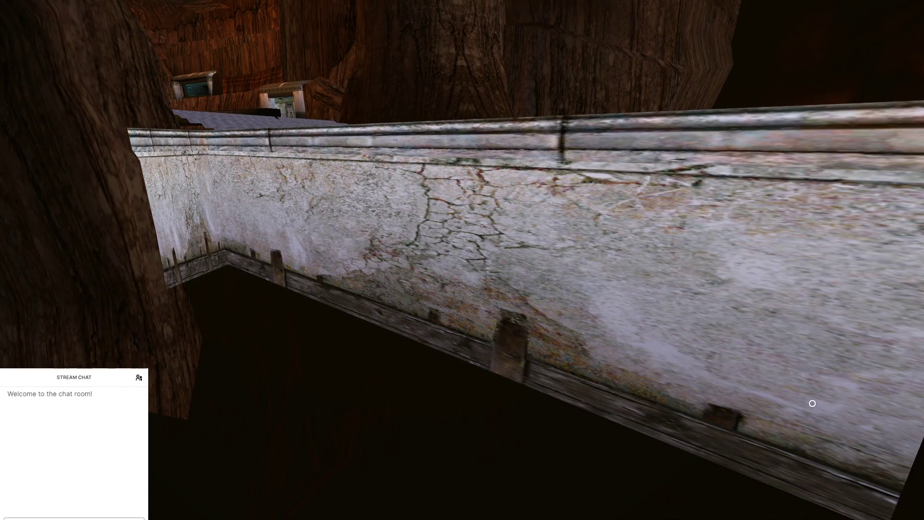
pyautogui.press('w')
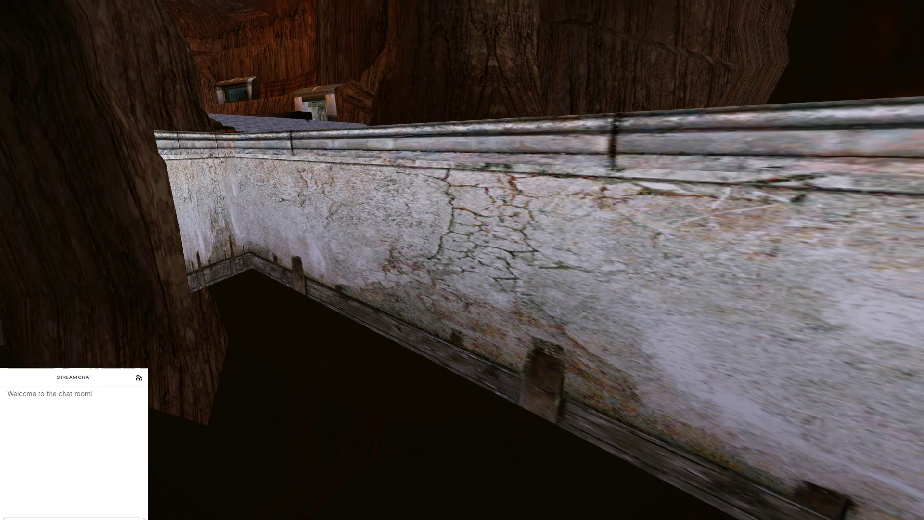
pyautogui.press('w')
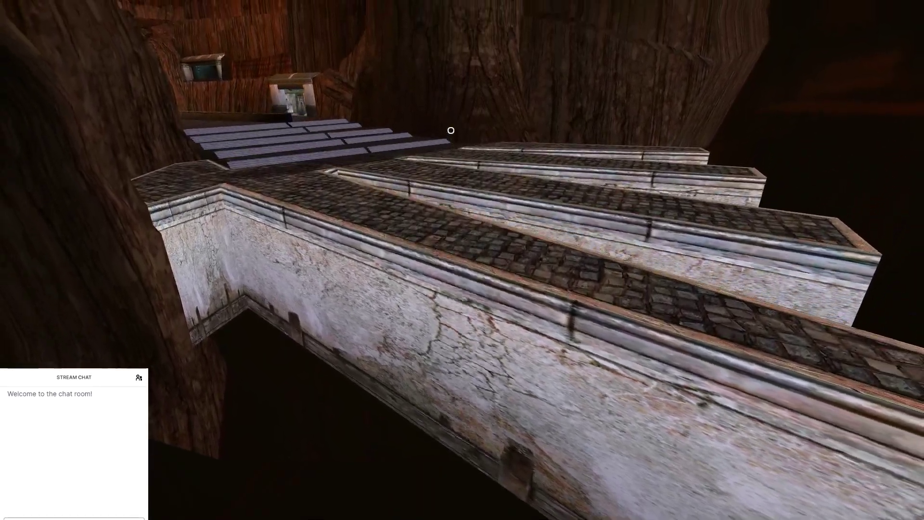
# Examine the stairs adjoining the dock landing and the paving and border trim around the gaps between the piers.
pyautogui.press('w')
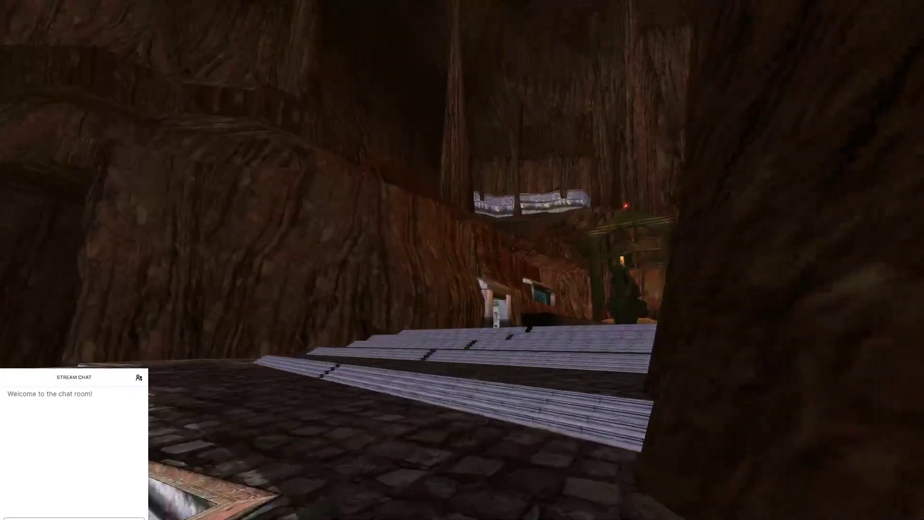
pyautogui.press('w')
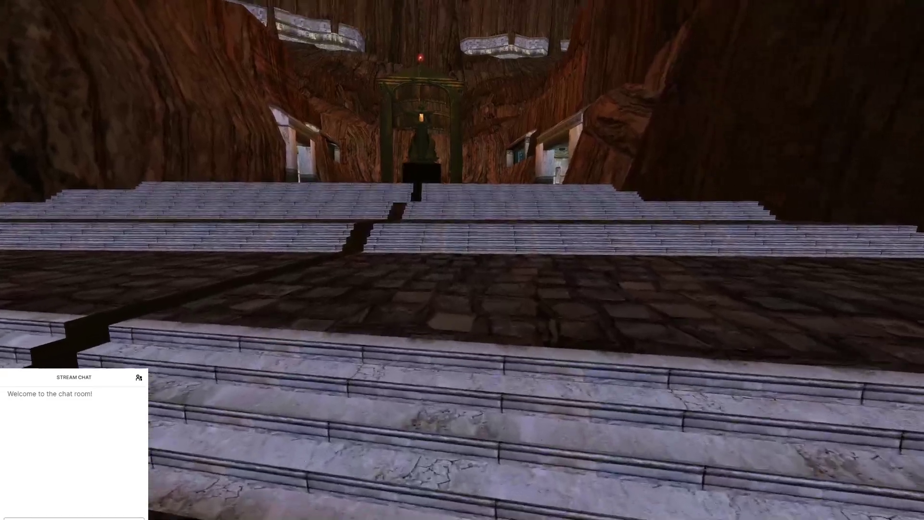
pyautogui.press('w')
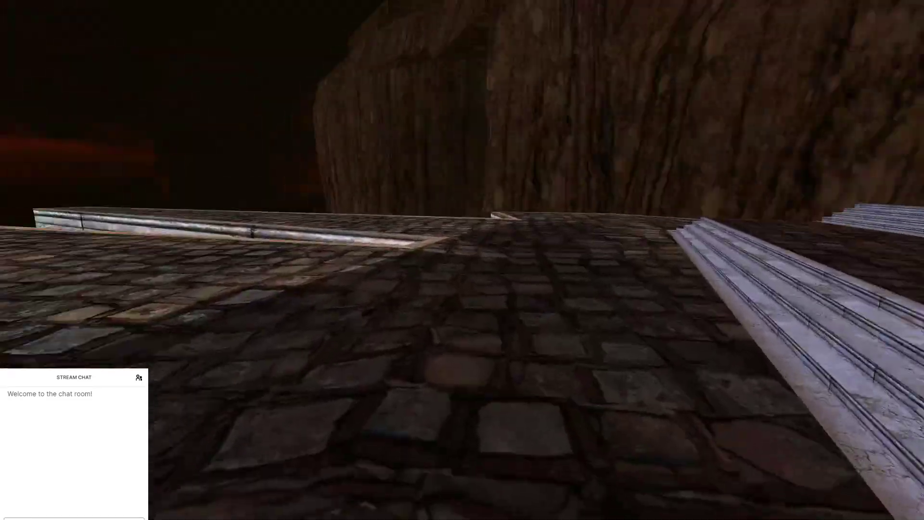
pyautogui.press('w')
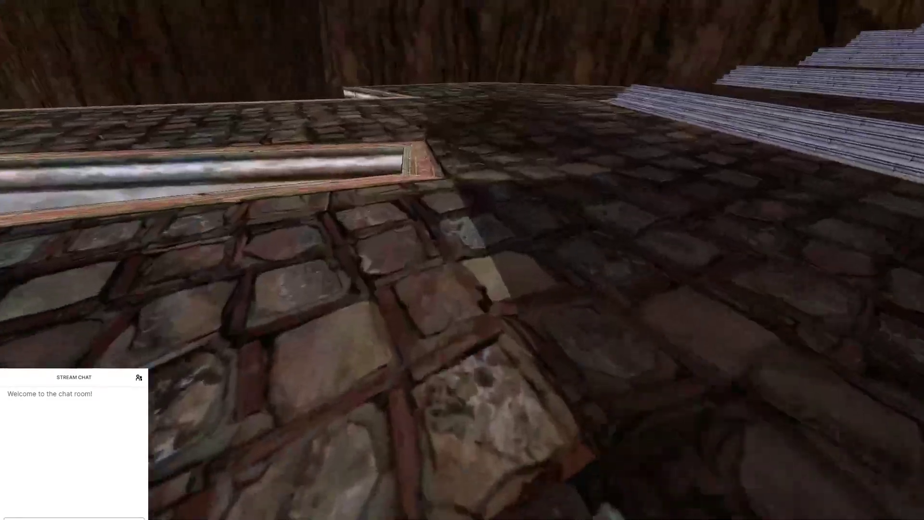
pyautogui.press('w')
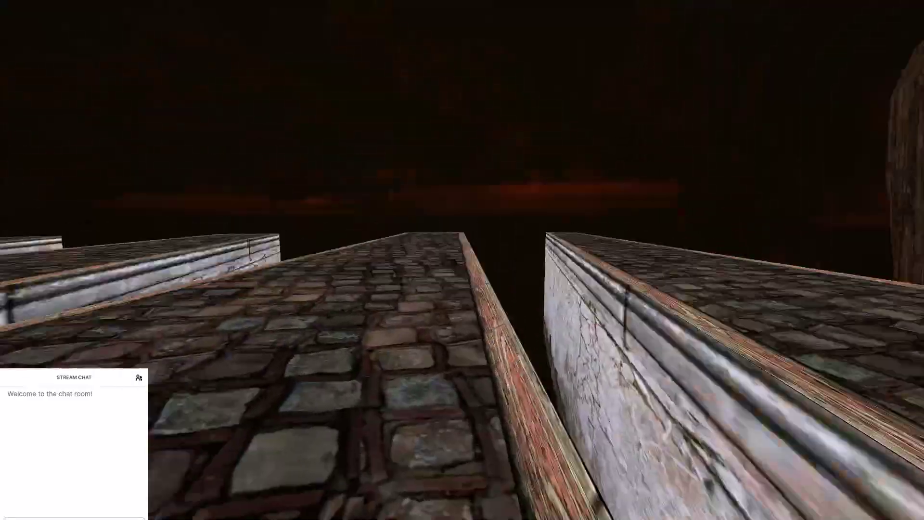
pyautogui.press('w')
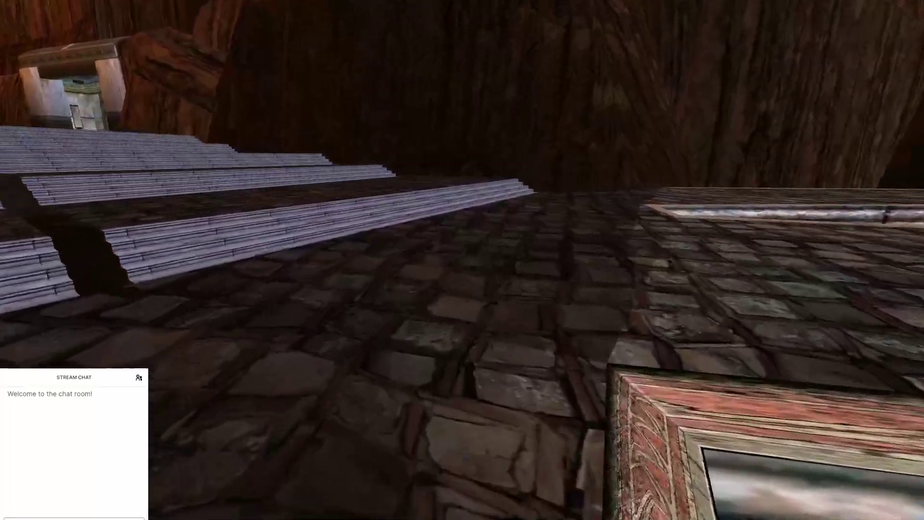
# Look around the dock landing in Uru Live, quit the game and return to Blender.
pyautogui.press('w')
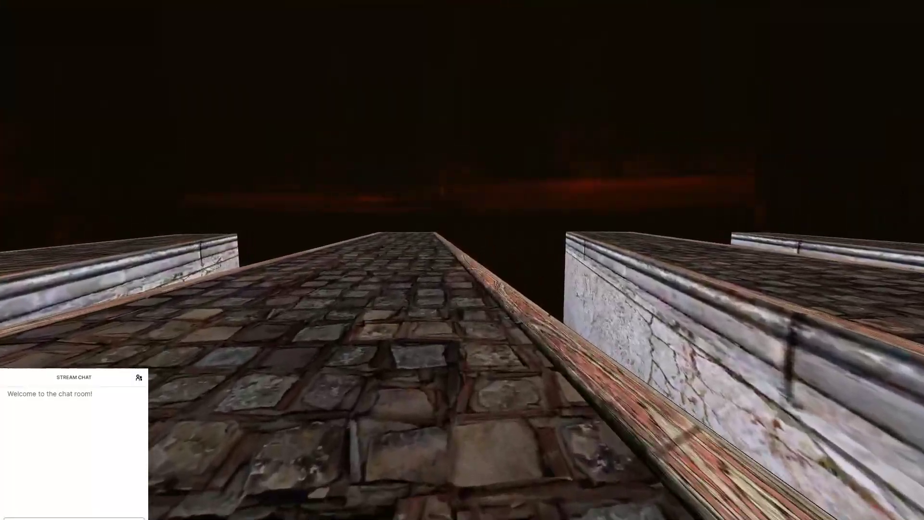
pyautogui.press('Left')
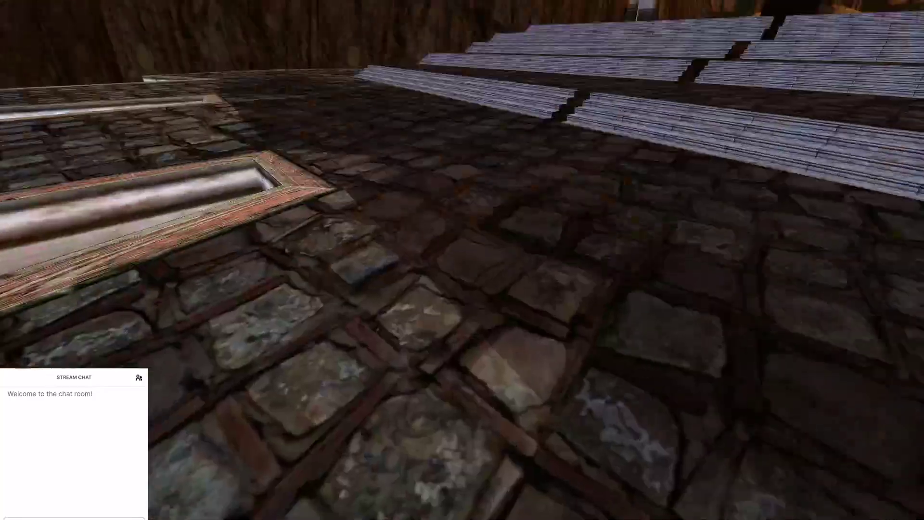
pyautogui.press('Escape')
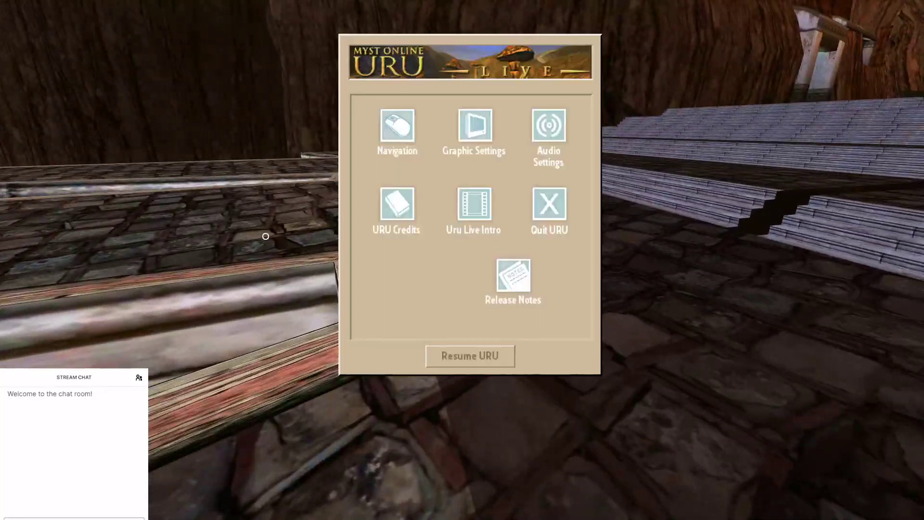
pyautogui.click(549, 204)
pyautogui.click(489, 331)
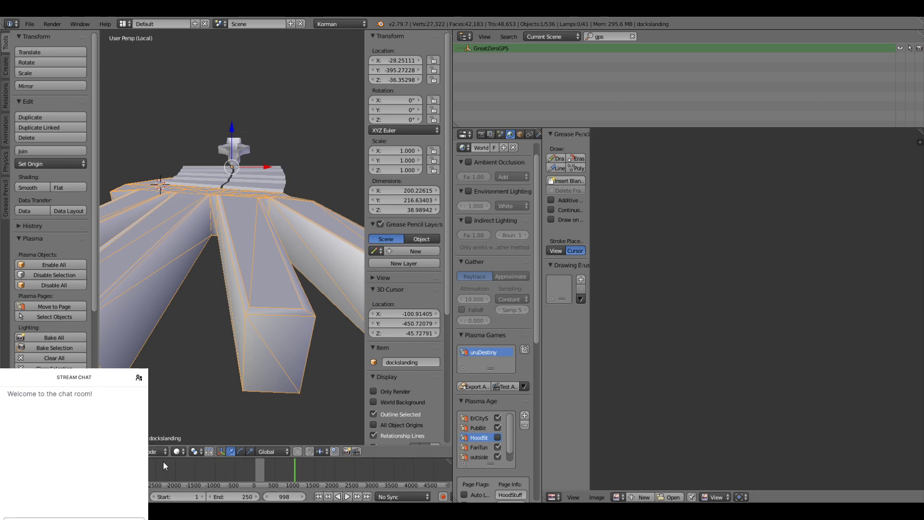
# Display the viewport with textures and start editing the dockslanding mesh in face selection mode with nothing selected.
pyautogui.click(177, 451)
pyautogui.click(184, 396)
pyautogui.moveTo(221, 320)
pyautogui.mouseDown(button='middle')
pyautogui.moveTo(145, 295)
pyautogui.moveTo(264, 282)
pyautogui.moveTo(233, 290)
pyautogui.moveTo(174, 284)
pyautogui.mouseUp(button='middle')
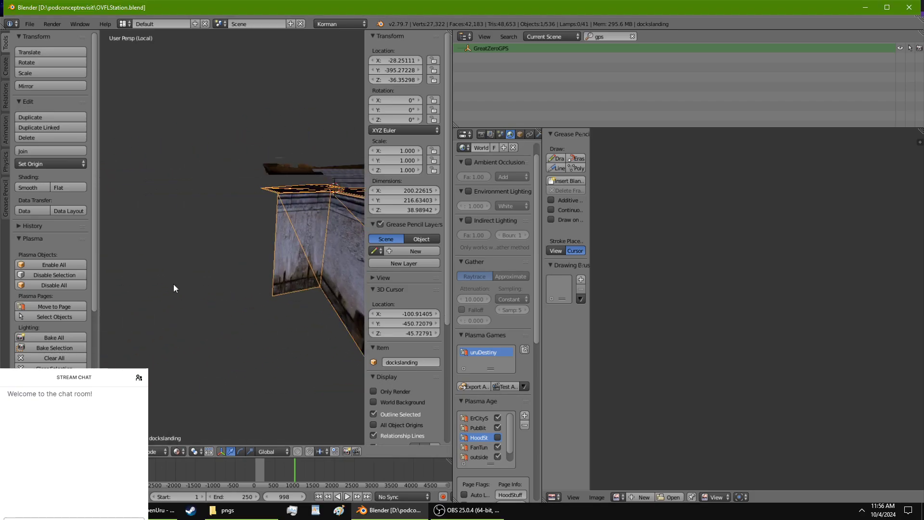
pyautogui.press('Tab')
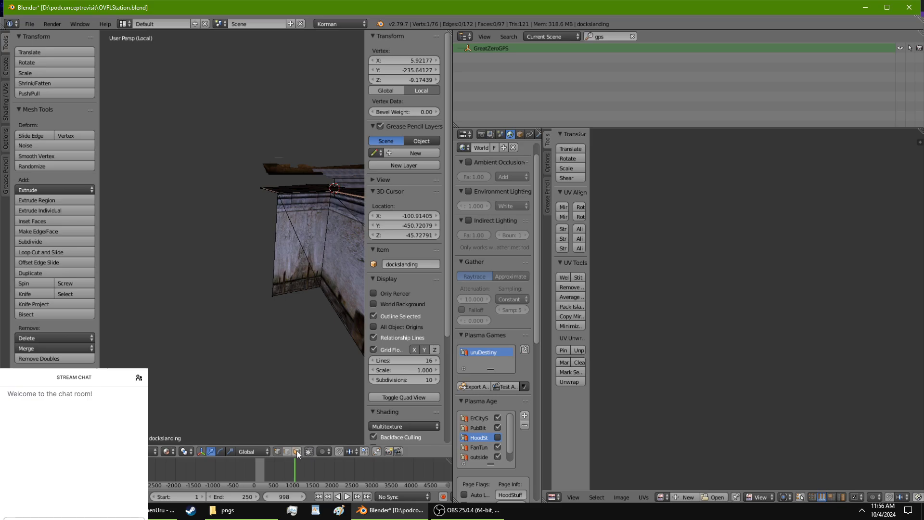
pyautogui.press('a')
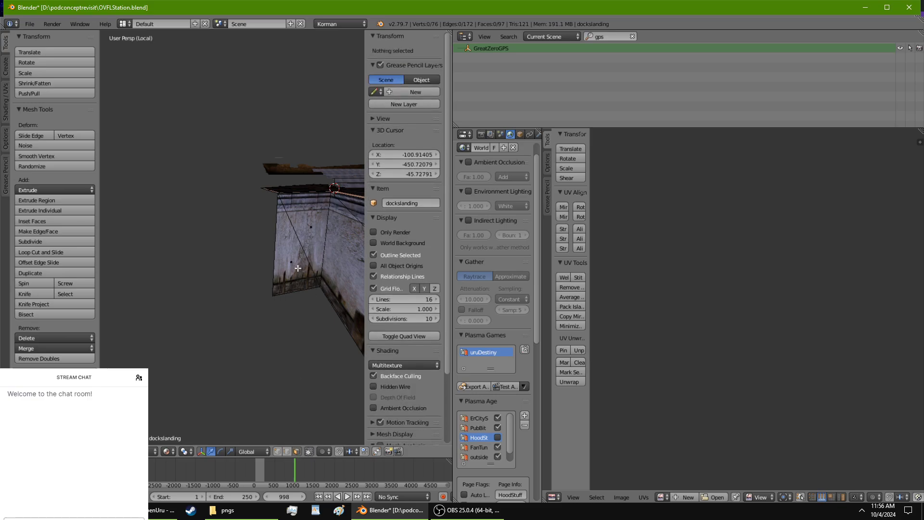
# Select the concrete wall faces at the landing's outer edge and on the side and end of the first finger.
pyautogui.rightClick(298, 267)
pyautogui.keyDown('shift'); pyautogui.rightClick(326, 226); pyautogui.keyUp('shift')
pyautogui.keyDown('shift'); pyautogui.rightClick(356, 272); pyautogui.keyUp('shift')
pyautogui.moveTo(356, 272); pyautogui.dragTo(357, 301, button='middle')
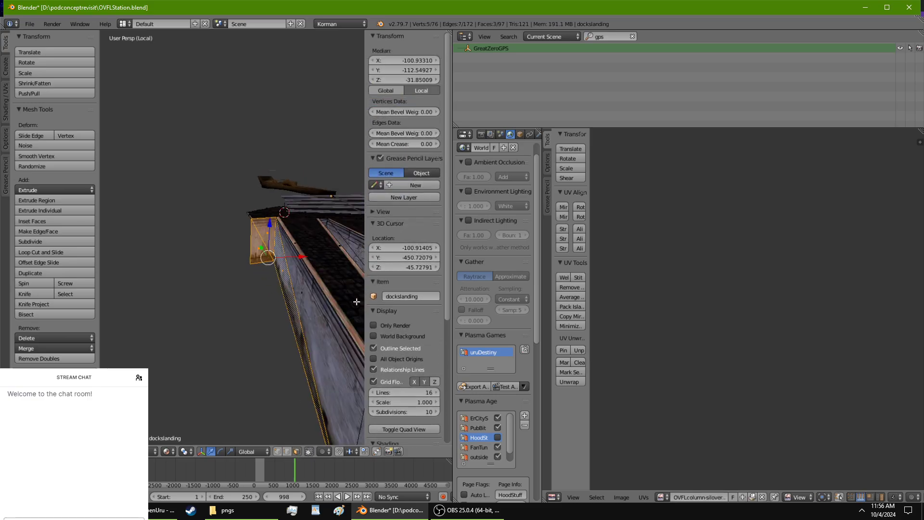
pyautogui.keyDown('shift'); pyautogui.rightClick(339, 354); pyautogui.keyUp('shift')
pyautogui.moveTo(332, 381); pyautogui.dragTo(323, 384, button='middle')
pyautogui.keyDown('shift'); pyautogui.rightClick(293, 327); pyautogui.keyUp('shift')
pyautogui.keyDown('shift'); pyautogui.rightClick(291, 333); pyautogui.keyUp('shift')
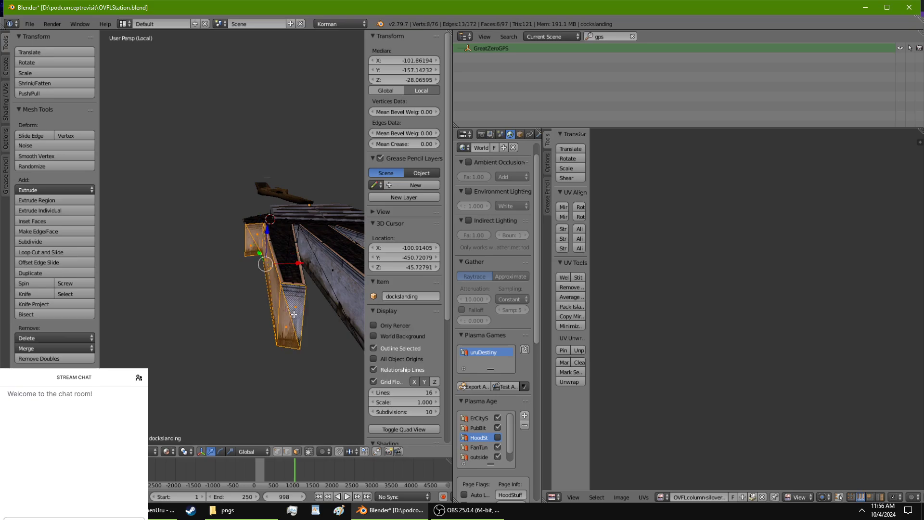
# Add the concrete wall faces inside the gap beside the first finger to the selection.
pyautogui.moveTo(291, 333); pyautogui.dragTo(261, 294, button='middle')
pyautogui.keyDown('shift'); pyautogui.rightClick(221, 246); pyautogui.keyUp('shift')
pyautogui.keyDown('shift'); pyautogui.rightClick(227, 236); pyautogui.keyUp('shift')
pyautogui.moveTo(226, 237); pyautogui.dragTo(308, 226, button='middle')
pyautogui.keyDown('shift'); pyautogui.rightClick(202, 121); pyautogui.keyUp('shift')
pyautogui.keyDown('shift'); pyautogui.rightClick(304, 241); pyautogui.keyUp('shift')
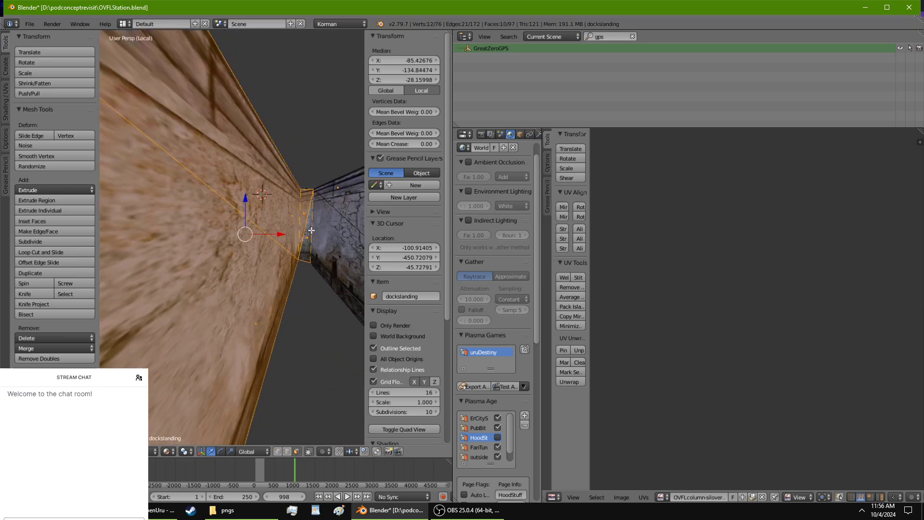
pyautogui.keyDown('shift'); pyautogui.rightClick(349, 202); pyautogui.keyUp('shift')
pyautogui.keyDown('shift'); pyautogui.rightClick(349, 202); pyautogui.keyUp('shift')
# Extend the selection to the second finger's end wall and the walls of the following gap.
pyautogui.scroll(-6, 349, 202)
pyautogui.keyDown('shift'); pyautogui.rightClick(310, 270); pyautogui.keyUp('shift')
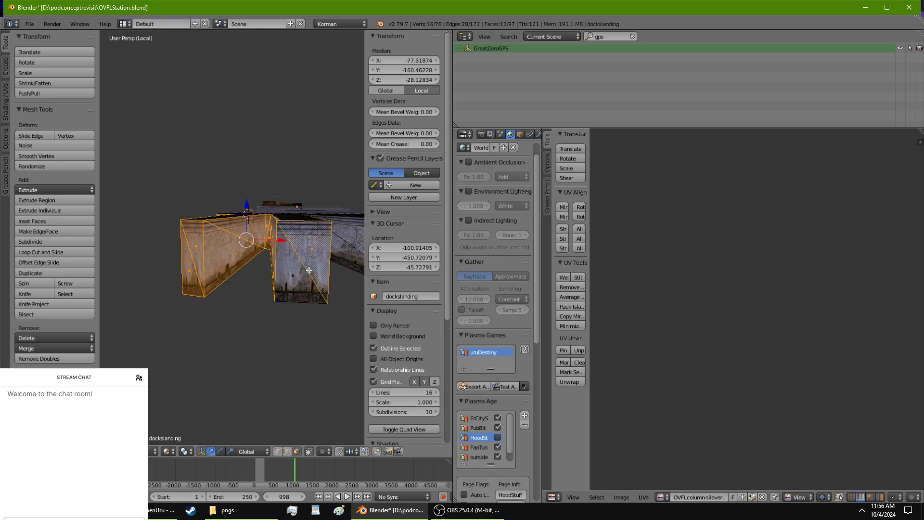
pyautogui.keyDown('shift'); pyautogui.rightClick(300, 259); pyautogui.keyUp('shift')
pyautogui.moveTo(299, 259); pyautogui.dragTo(208, 246, button='middle')
pyautogui.keyDown('shift'); pyautogui.rightClick(251, 245); pyautogui.keyUp('shift')
pyautogui.keyDown('shift'); pyautogui.rightClick(285, 226); pyautogui.keyUp('shift')
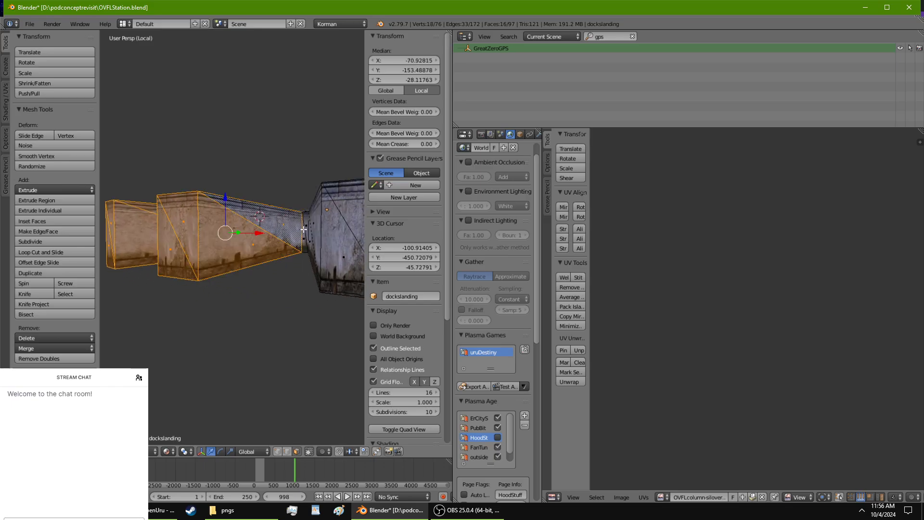
pyautogui.keyDown('shift'); pyautogui.rightClick(317, 233); pyautogui.keyUp('shift')
pyautogui.keyDown('shift'); pyautogui.rightClick(337, 259); pyautogui.keyUp('shift')
# Extend the selection to the concrete walls of the remaining fingers and the gaps between them.
pyautogui.moveTo(337, 259); pyautogui.dragTo(343, 345, button='middle')
pyautogui.scroll(-2, 346, 238)
pyautogui.keyDown('shift'); pyautogui.rightClick(345, 237); pyautogui.keyUp('shift')
pyautogui.keyDown('shift'); pyautogui.rightClick(265, 219); pyautogui.keyUp('shift')
pyautogui.keyDown('shift'); pyautogui.rightClick(312, 292); pyautogui.keyUp('shift')
pyautogui.keyDown('shift'); pyautogui.rightClick(314, 289); pyautogui.keyUp('shift')
pyautogui.keyDown('shift'); pyautogui.moveTo(343, 345); pyautogui.dragTo(270, 303, button='middle'); pyautogui.keyUp('shift')
pyautogui.keyDown('shift'); pyautogui.rightClick(301, 297); pyautogui.keyUp('shift')
pyautogui.scroll(3, 307, 313)
pyautogui.keyDown('shift'); pyautogui.rightClick(275, 292); pyautogui.keyUp('shift')
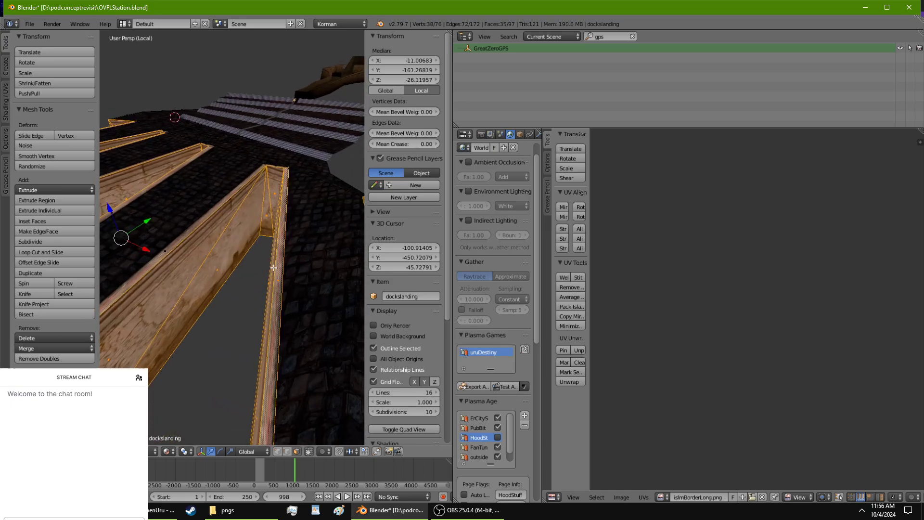
# Remove the accidentally picked border trim faces from the selection, keeping only the concrete wall faces.
pyautogui.keyDown('shift'); pyautogui.rightClick(273, 275); pyautogui.keyUp('shift')
pyautogui.keyDown('shift'); pyautogui.rightClick(279, 276); pyautogui.keyUp('shift')
pyautogui.moveTo(280, 276); pyautogui.dragTo(278, 268, button='middle')
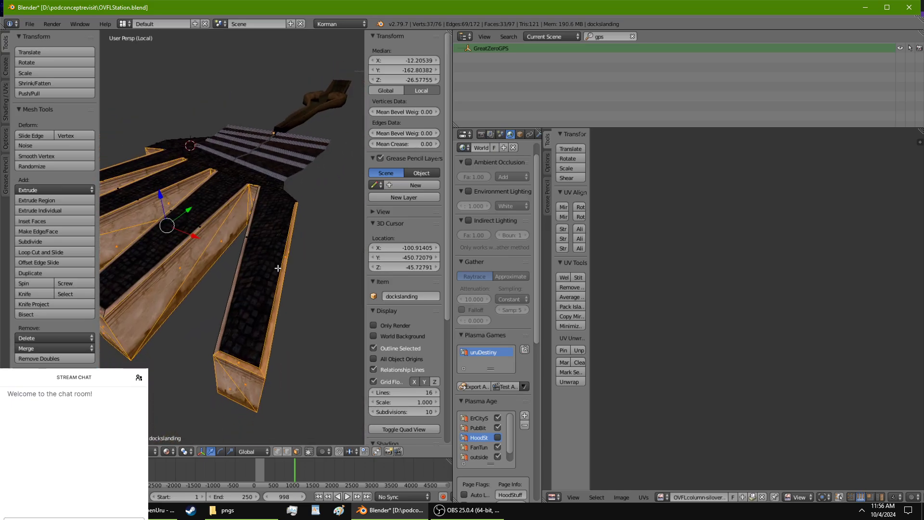
pyautogui.keyDown('shift'); pyautogui.rightClick(245, 373); pyautogui.keyUp('shift')
pyautogui.keyDown('shift'); pyautogui.rightClick(267, 365); pyautogui.keyUp('shift')
pyautogui.moveTo(267, 365); pyautogui.dragTo(320, 357, button='middle')
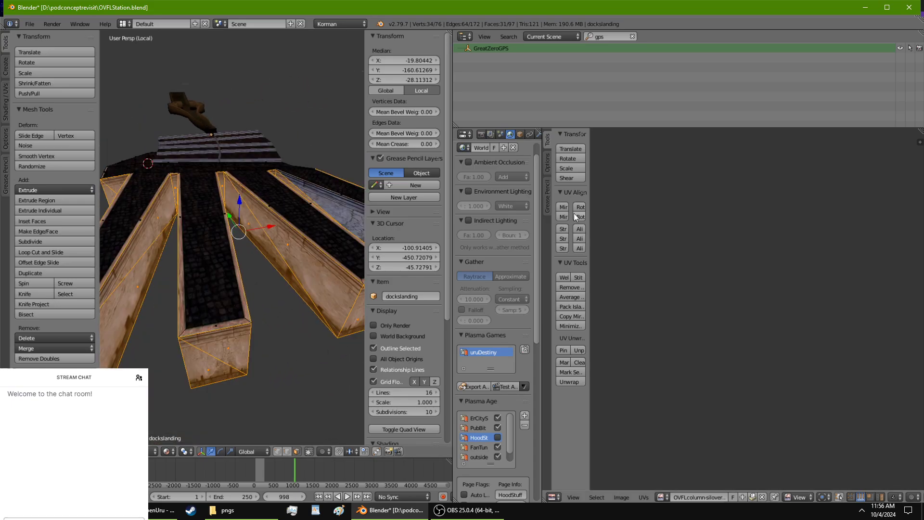
# Select all UVs of the chosen wall faces and mirror them vertically.
pyautogui.moveTo(305, 264); pyautogui.dragTo(285, 251, button='middle')
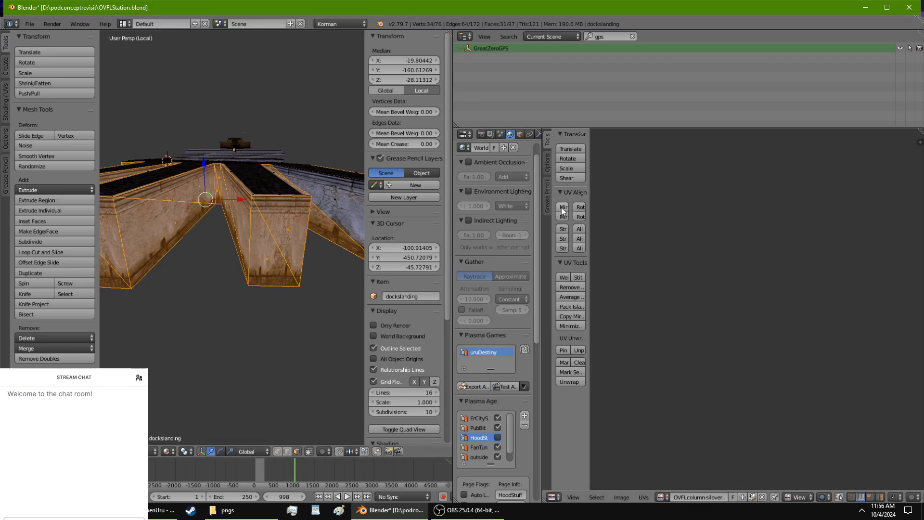
pyautogui.scroll(-5, 687, 279)
pyautogui.scroll(6, 760, 302)
pyautogui.moveTo(761, 303); pyautogui.dragTo(882, 337, button='middle')
pyautogui.press('a')
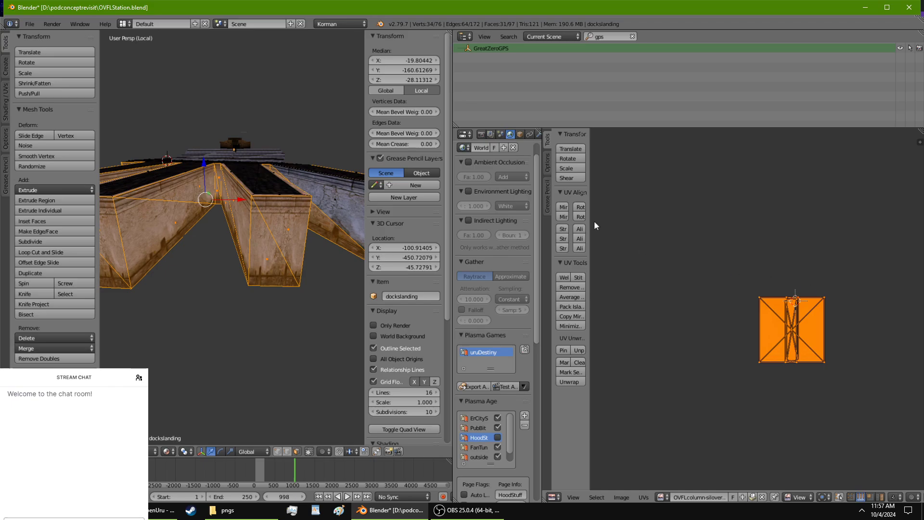
pyautogui.click(562, 207)
pyautogui.click(563, 216)
pyautogui.click(563, 216)
pyautogui.moveTo(231, 226); pyautogui.dragTo(261, 241, button='middle')
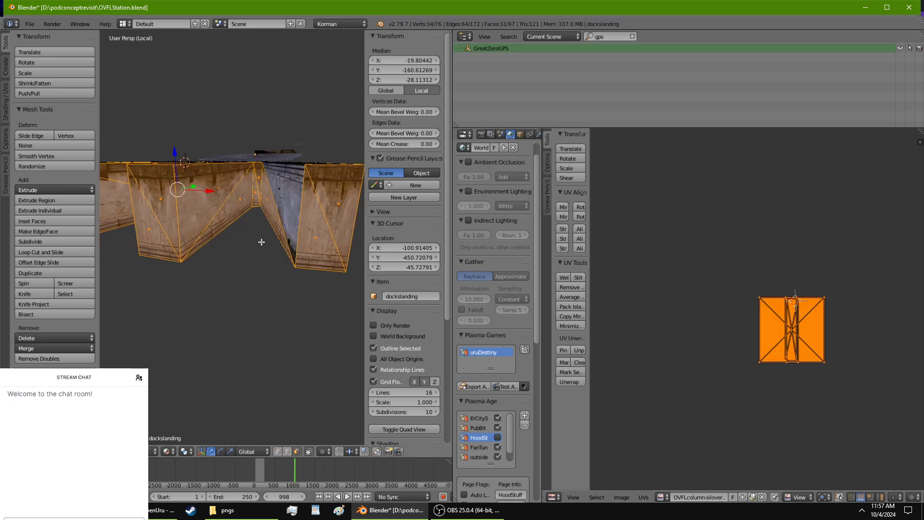
# Mirror the UVs of the missed triangular wall face beside the gap vertically and leave mesh editing.
pyautogui.rightClick(293, 198)
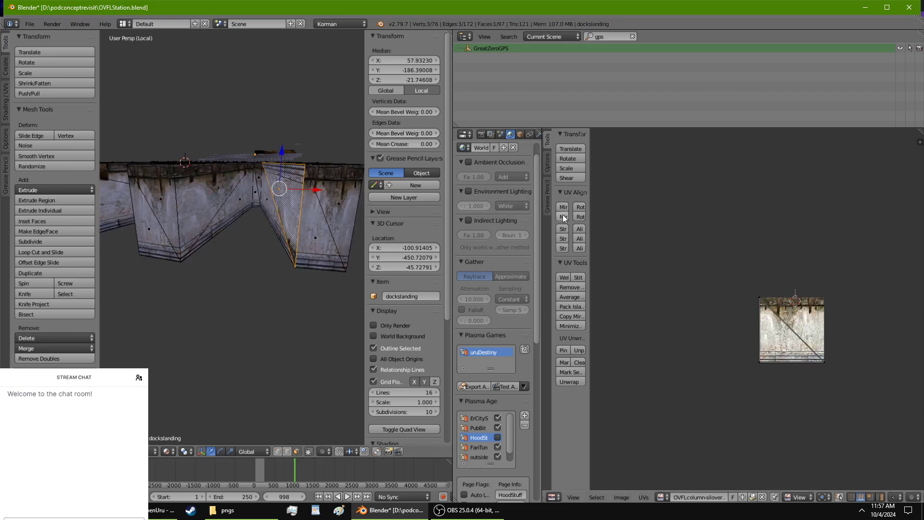
pyautogui.press('a')
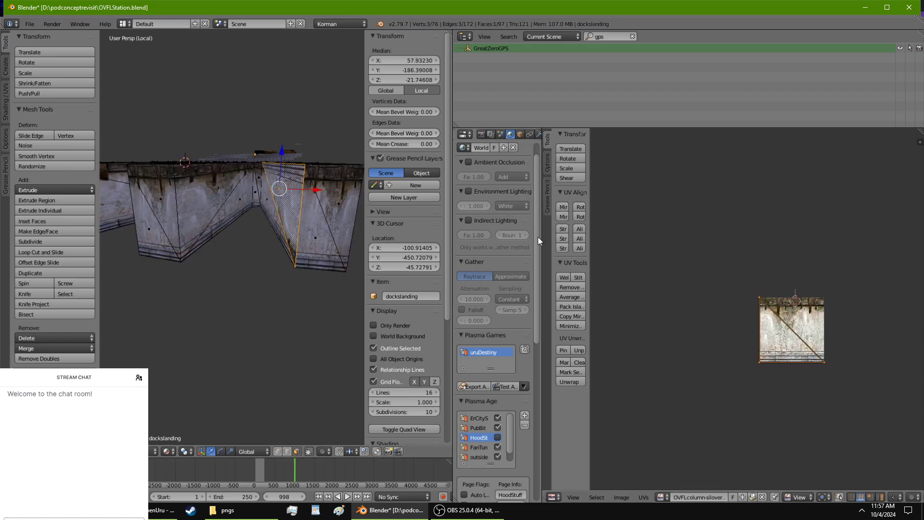
pyautogui.click(562, 216)
pyautogui.moveTo(364, 202); pyautogui.dragTo(312, 212, button='middle')
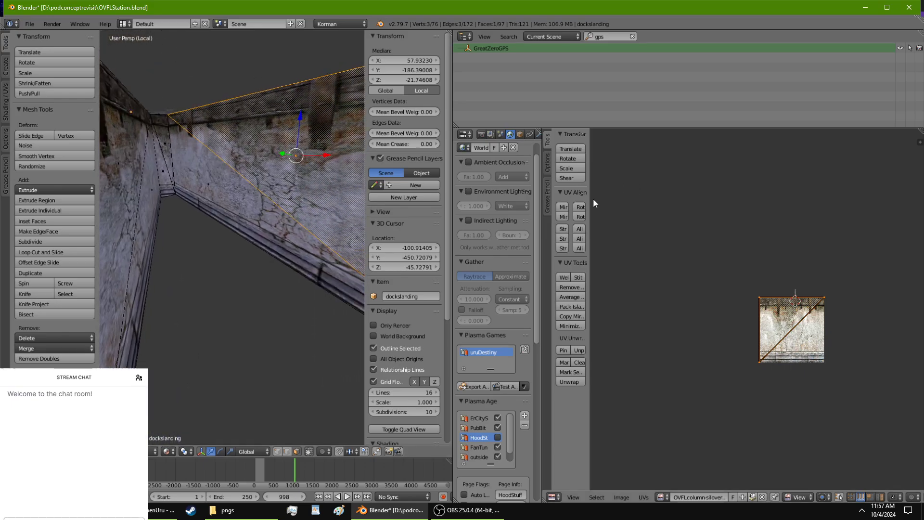
pyautogui.click(560, 208)
pyautogui.click(560, 208)
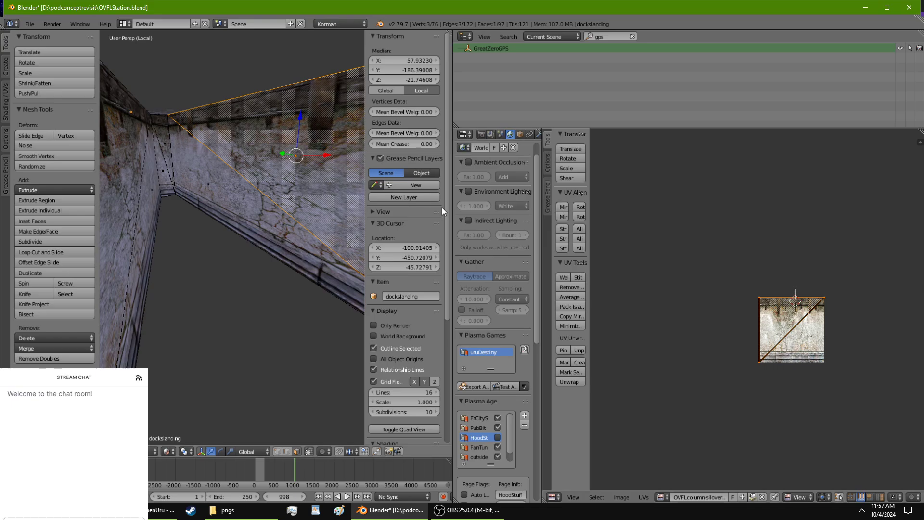
pyautogui.press('Tab')
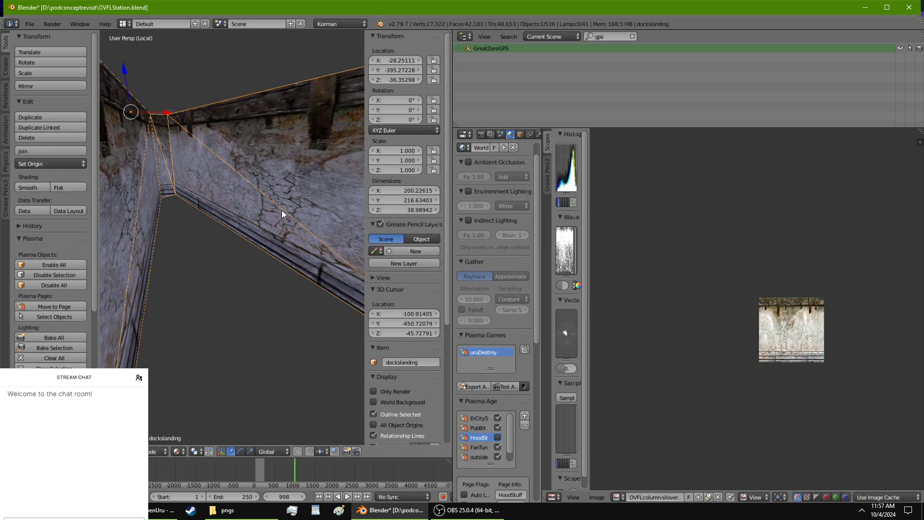
# Examine the flipped wall textures along the landing's fingers from several angles.
pyautogui.moveTo(281, 209)
pyautogui.mouseDown(button='middle')
pyautogui.moveTo(252, 197)
pyautogui.moveTo(334, 195)
pyautogui.moveTo(312, 206)
pyautogui.moveTo(220, 199)
pyautogui.moveTo(273, 206)
pyautogui.mouseUp(button='middle')
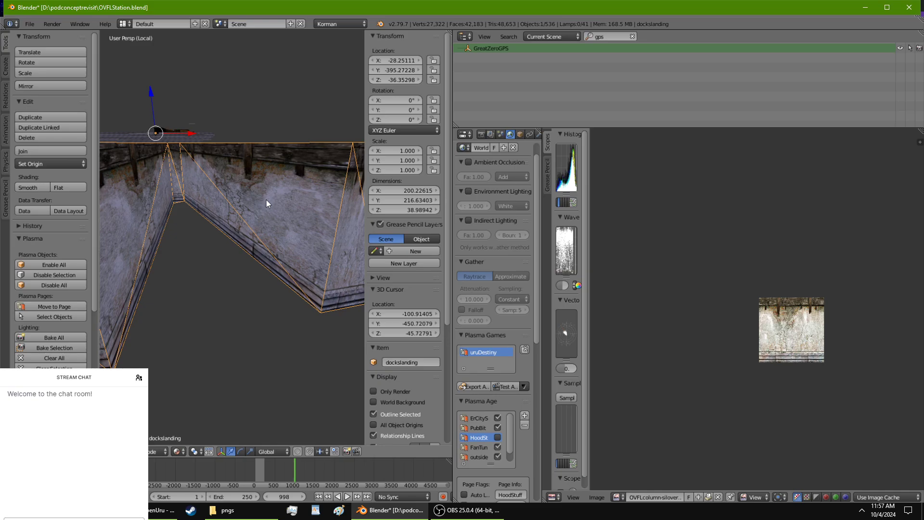
pyautogui.moveTo(266, 200); pyautogui.dragTo(216, 193, button='middle')
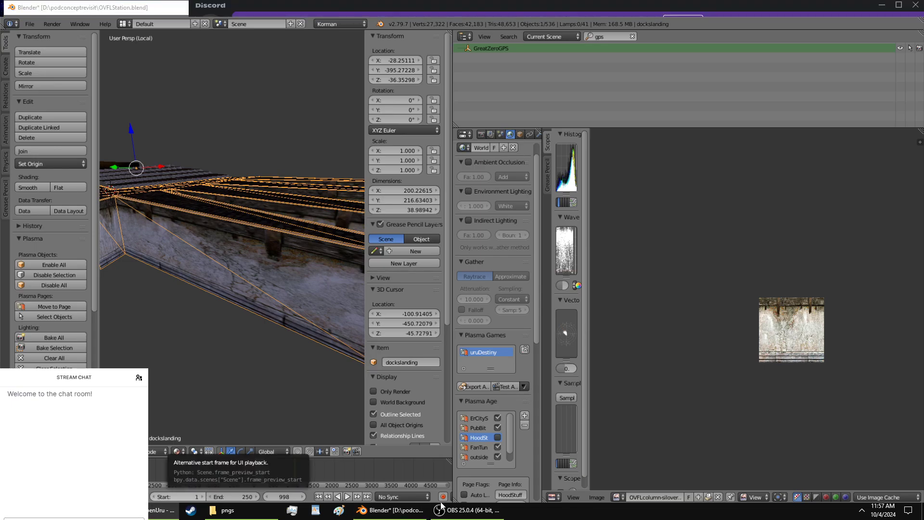
pyautogui.click(389, 510)
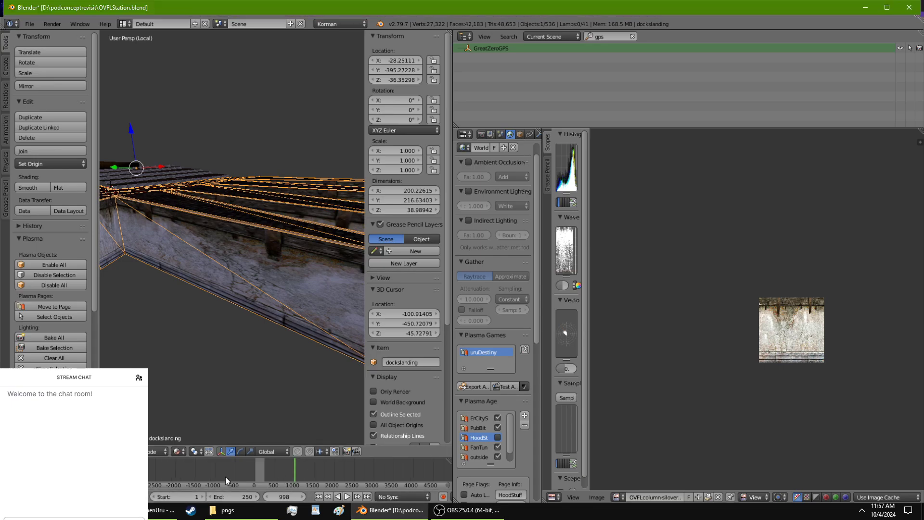
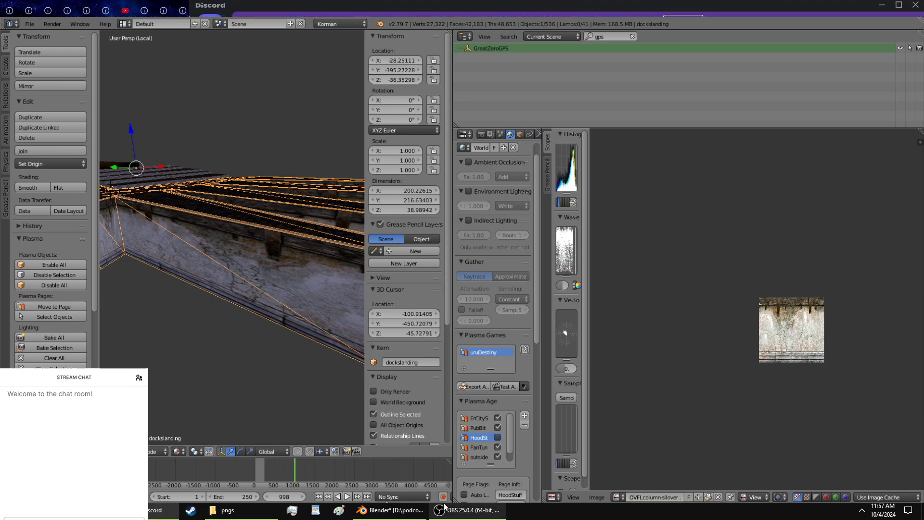
pyautogui.click(390, 510)
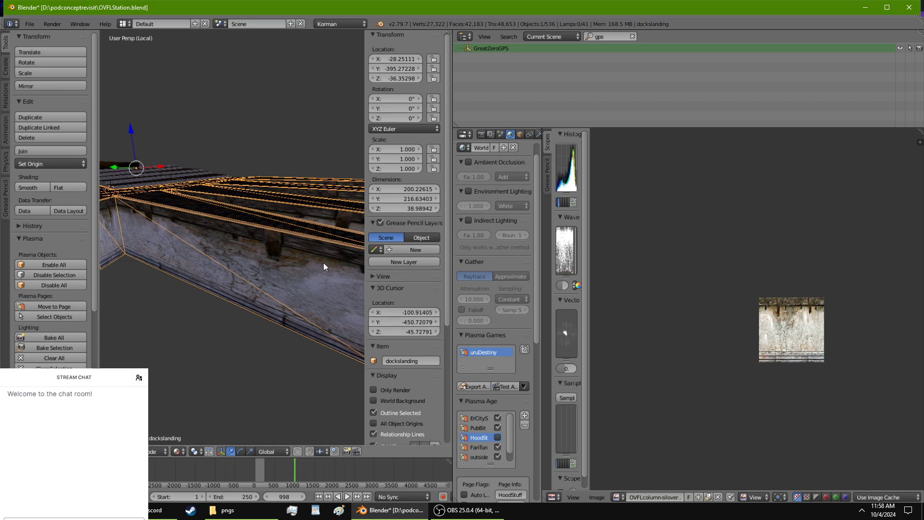
pyautogui.moveTo(324, 263); pyautogui.dragTo(306, 283, button='middle')
pyautogui.click(465, 510)
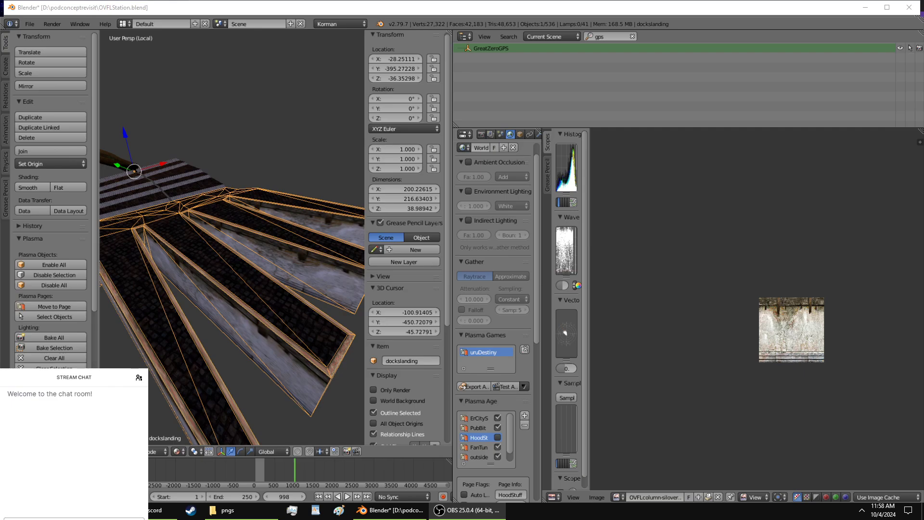
pyautogui.hotkey('alt', 'Tab')
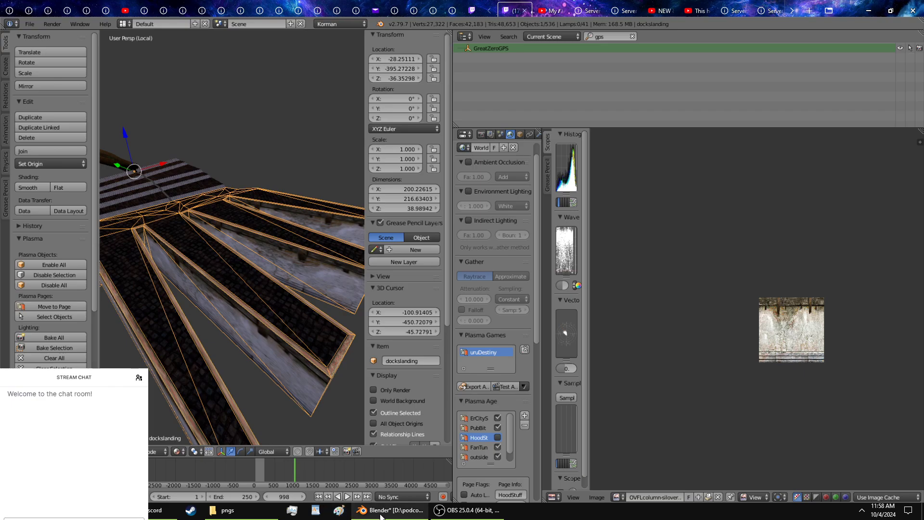
pyautogui.hotkey('alt', 'Tab')
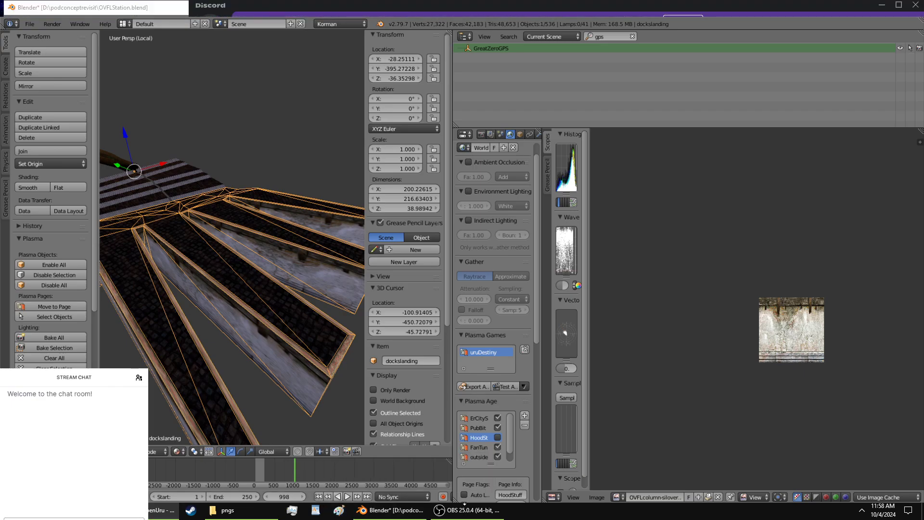
# Select the border trim strip with the wrongly oriented texture on the dockslanding mesh and rotate its UVs 180 degrees.
pyautogui.click(390, 510)
pyautogui.moveTo(284, 289)
pyautogui.mouseDown(button='middle')
pyautogui.moveTo(295, 291)
pyautogui.moveTo(222, 301)
pyautogui.moveTo(235, 282)
pyautogui.moveTo(258, 285)
pyautogui.moveTo(227, 254)
pyautogui.moveTo(333, 259)
pyautogui.moveTo(289, 276)
pyautogui.mouseUp(button='middle')
pyautogui.scroll(3, 330, 256)
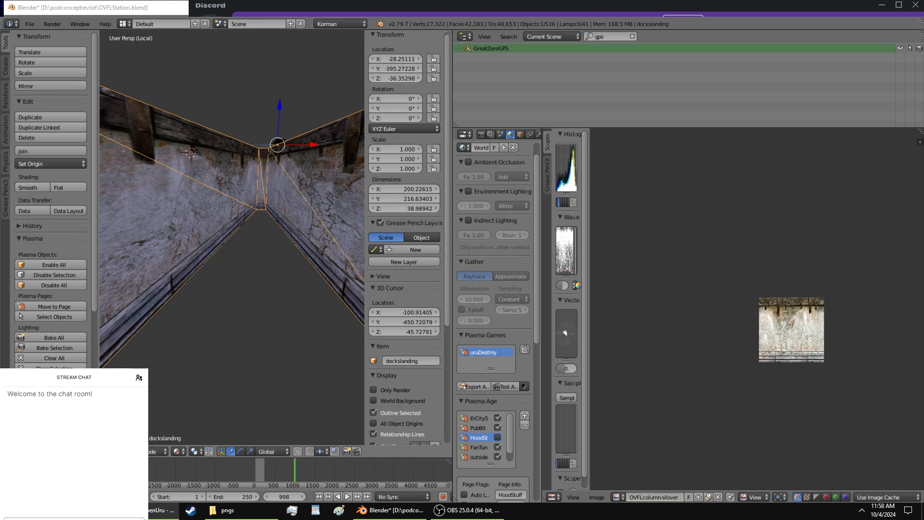
pyautogui.click(169, 10)
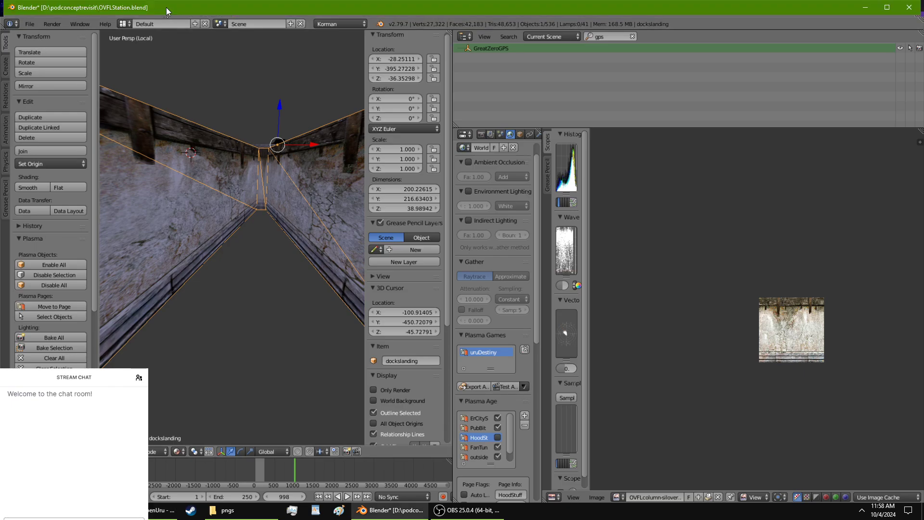
pyautogui.moveTo(323, 172); pyautogui.dragTo(294, 208, button='middle')
pyautogui.press('Tab')
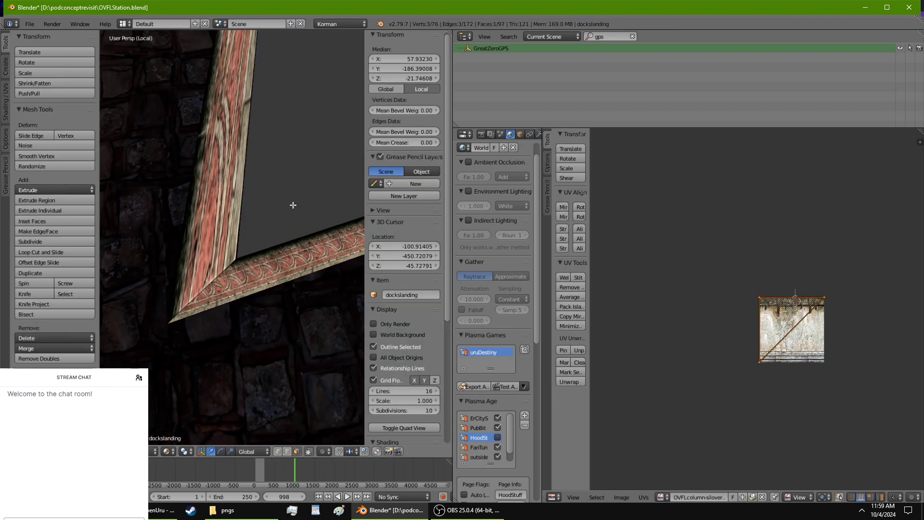
pyautogui.rightClick(220, 199)
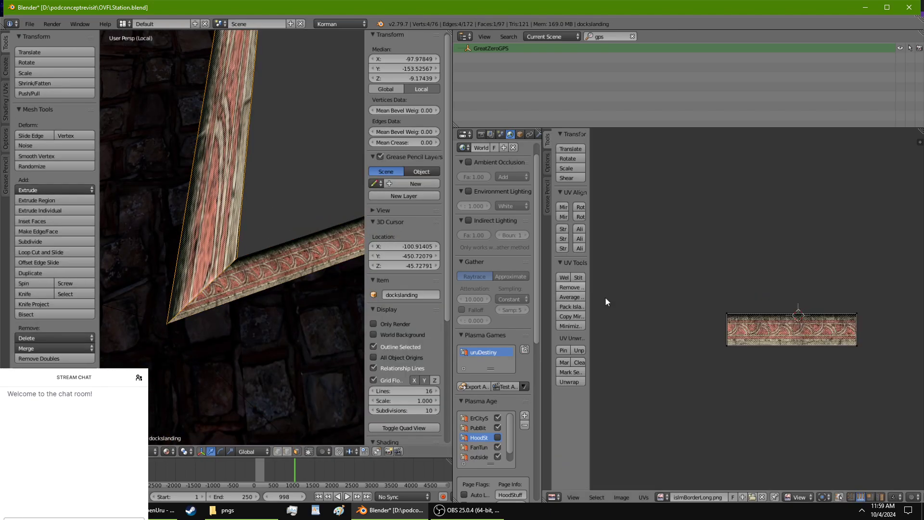
pyautogui.click(579, 207)
pyautogui.click(579, 207)
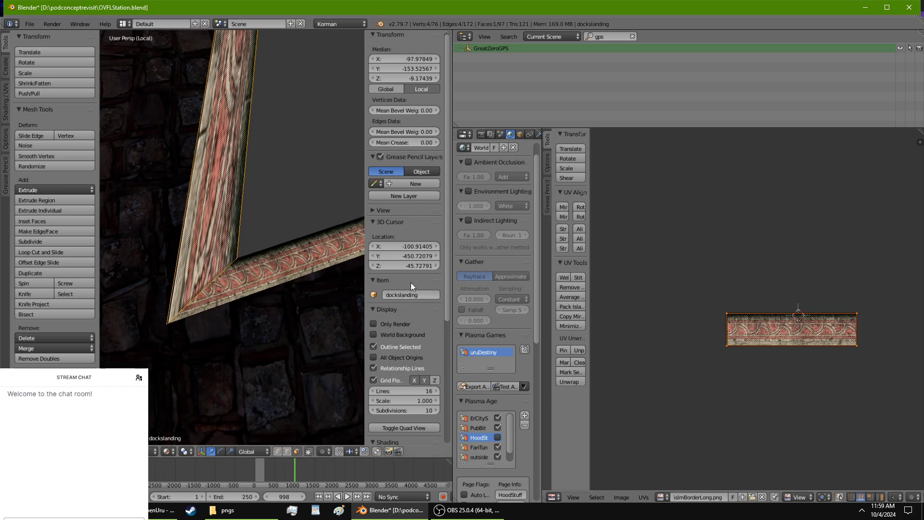
# Scale the trim strip's UVs along X to repeat the ornament along its length and remove the stretching.
pyautogui.moveTo(348, 286); pyautogui.dragTo(190, 313, button='middle')
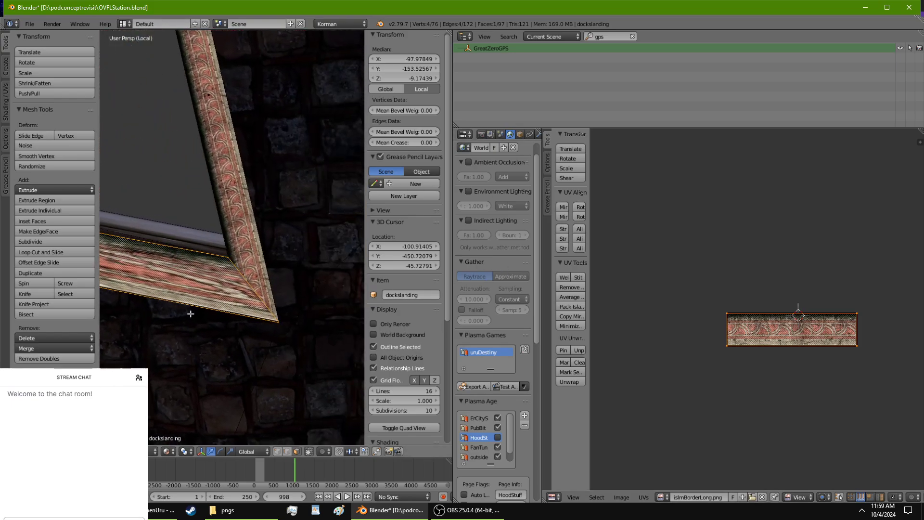
pyautogui.press('s')
pyautogui.press('x')
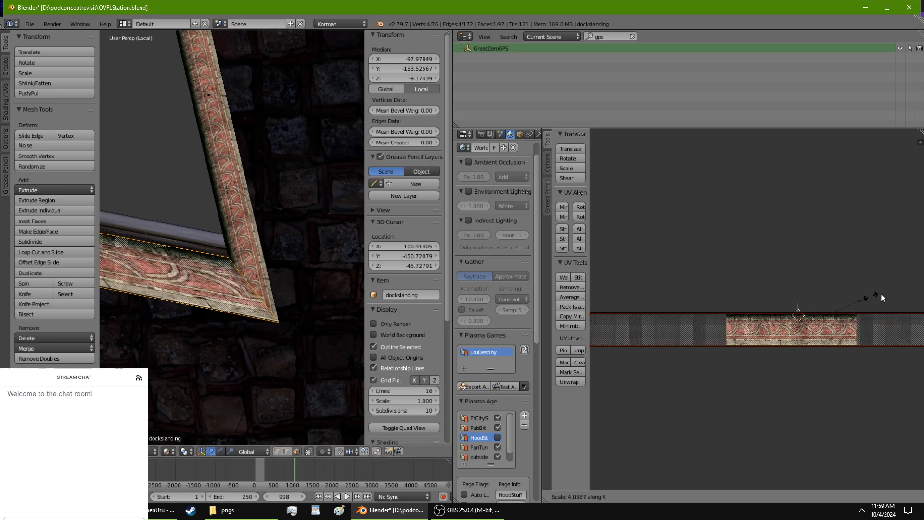
pyautogui.click(642, 253)
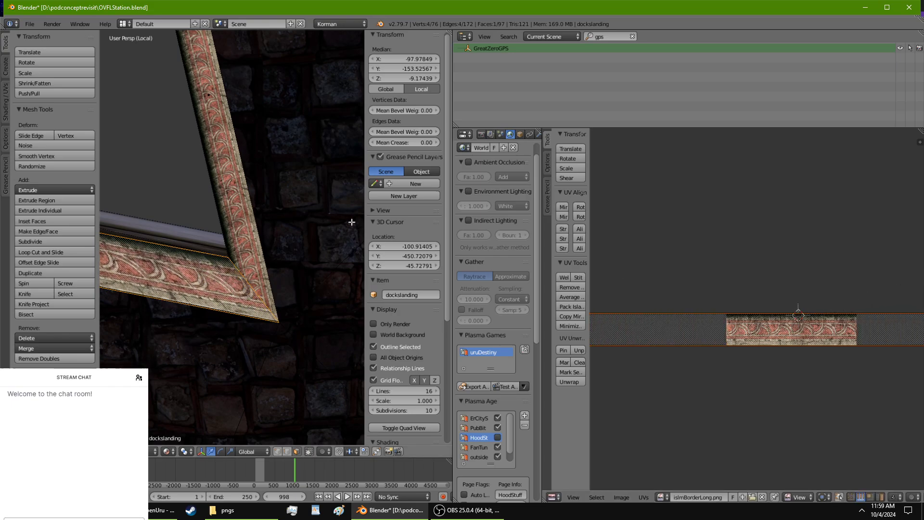
# Try mirroring the trim strip's UVs along Y and along X to compare the ornament's direction at the corners.
pyautogui.click(561, 216)
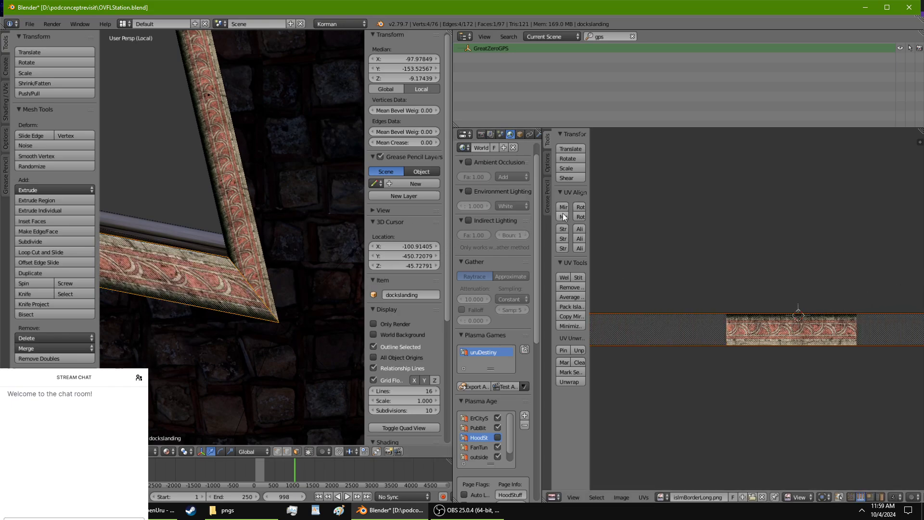
pyautogui.click(562, 217)
pyautogui.click(564, 209)
pyautogui.click(563, 210)
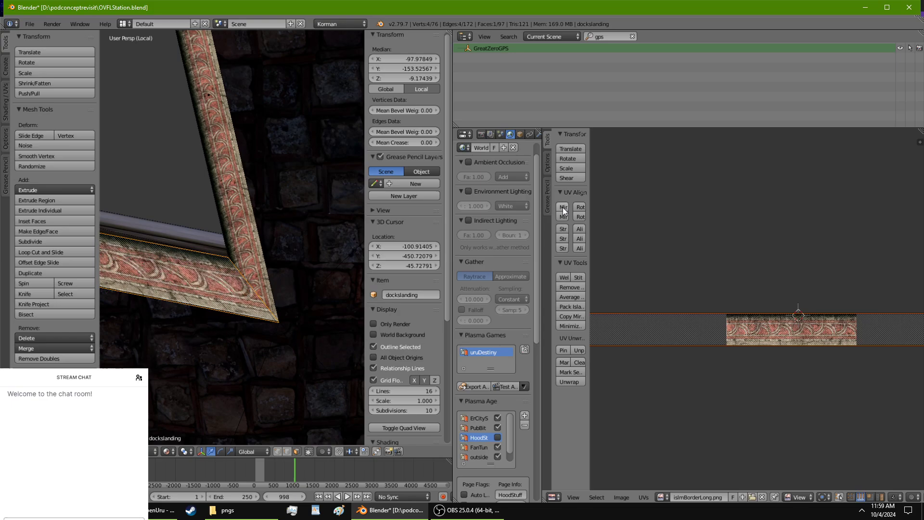
pyautogui.moveTo(322, 248); pyautogui.dragTo(228, 247, button='middle')
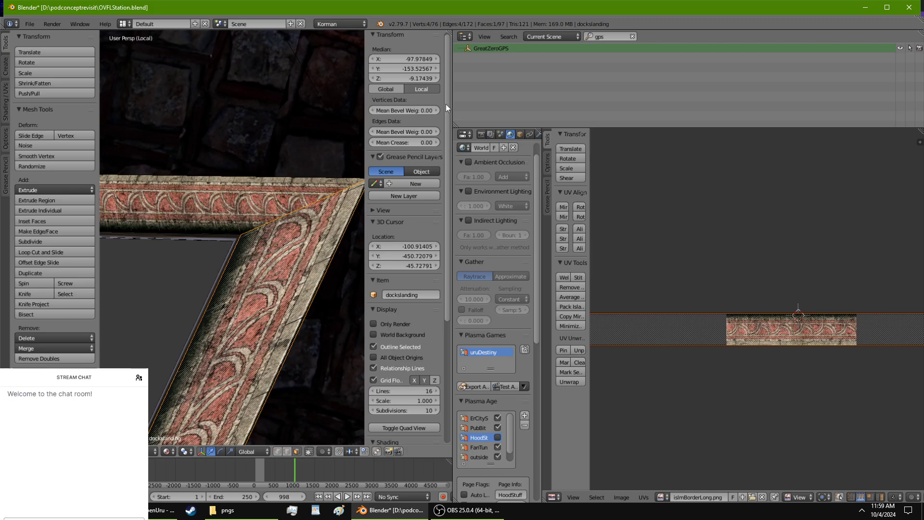
pyautogui.click(564, 208)
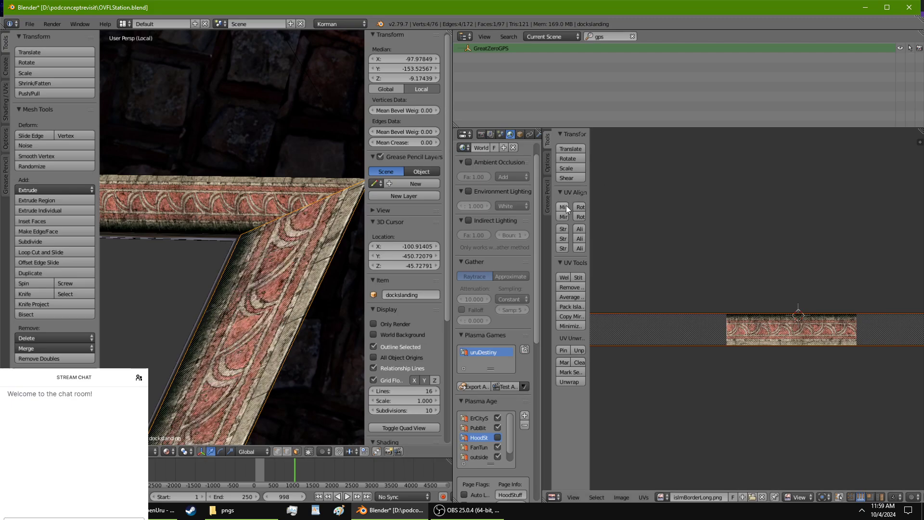
pyautogui.click(566, 208)
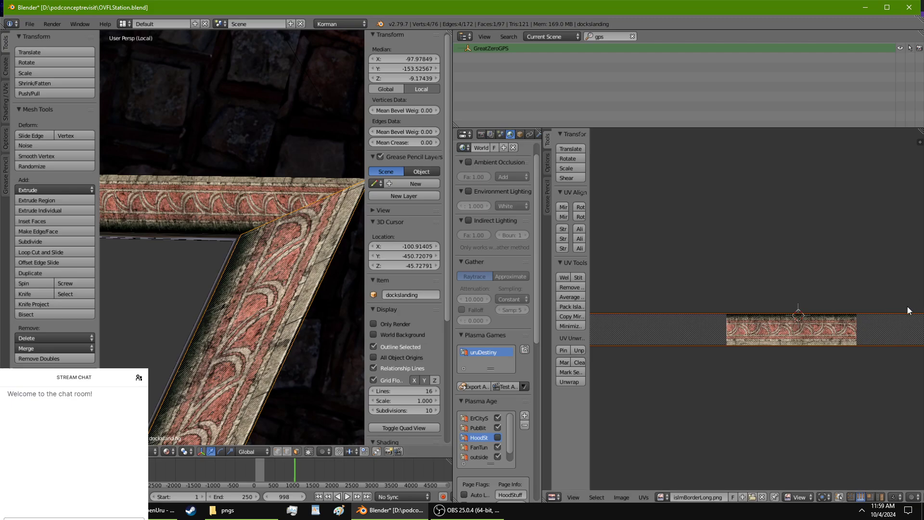
# Scale the trim strip's UVs further along X to match the ornament size of the adjoining strip.
pyautogui.press('s')
pyautogui.press('x')
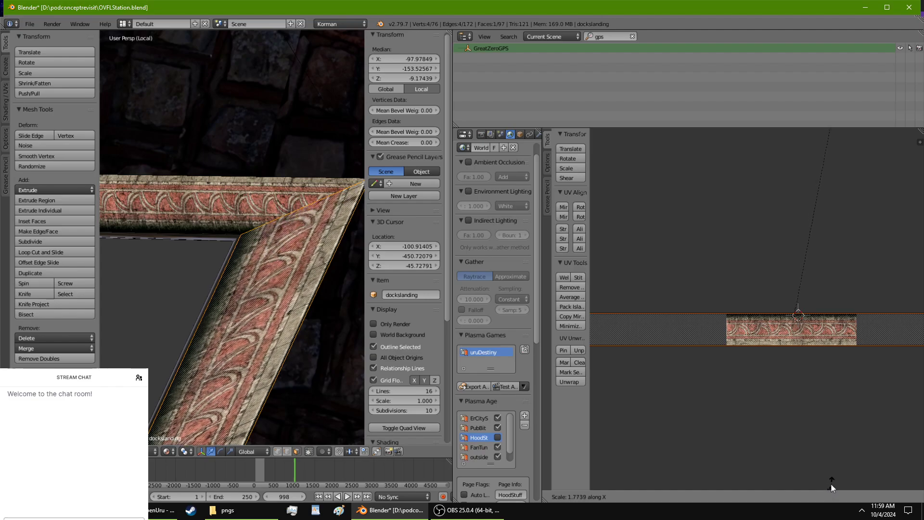
pyautogui.click(700, 449)
# Select the trim's outer vertex at the pointed corner and shift it slightly along Y to about -77.70.
pyautogui.moveTo(181, 320); pyautogui.dragTo(308, 298, button='middle')
pyautogui.moveTo(278, 348); pyautogui.dragTo(151, 175, button='middle')
pyautogui.scroll(3, 269, 273)
pyautogui.rightClick(275, 244)
pyautogui.scroll(-5, 289, 268)
pyautogui.scroll(2, 313, 315)
pyautogui.keyDown('shift'); pyautogui.moveTo(313, 315); pyautogui.dragTo(191, 232, button='middle'); pyautogui.keyUp('shift')
pyautogui.scroll(3, 258, 228)
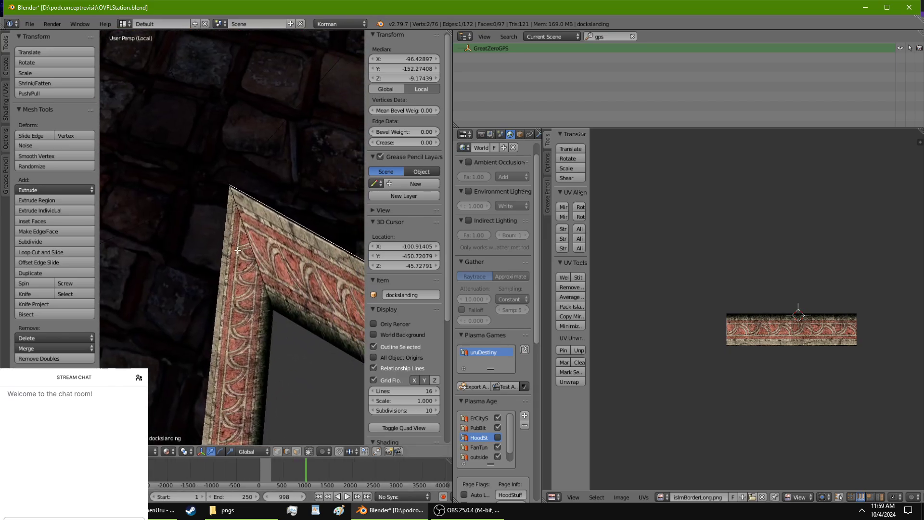
pyautogui.rightClick(228, 180)
pyautogui.keyDown('shift'); pyautogui.moveTo(229, 180); pyautogui.dragTo(173, 200, button='middle'); pyautogui.keyUp('shift')
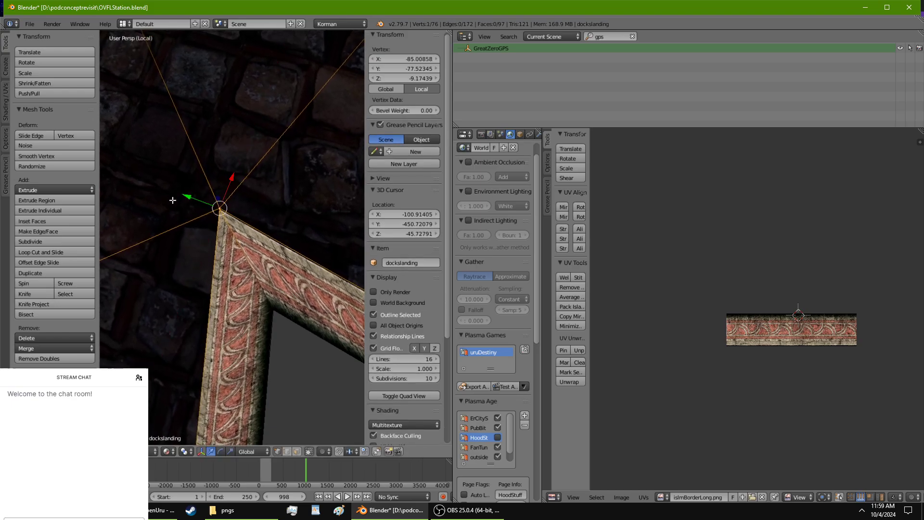
pyautogui.moveTo(183, 195); pyautogui.dragTo(187, 196)
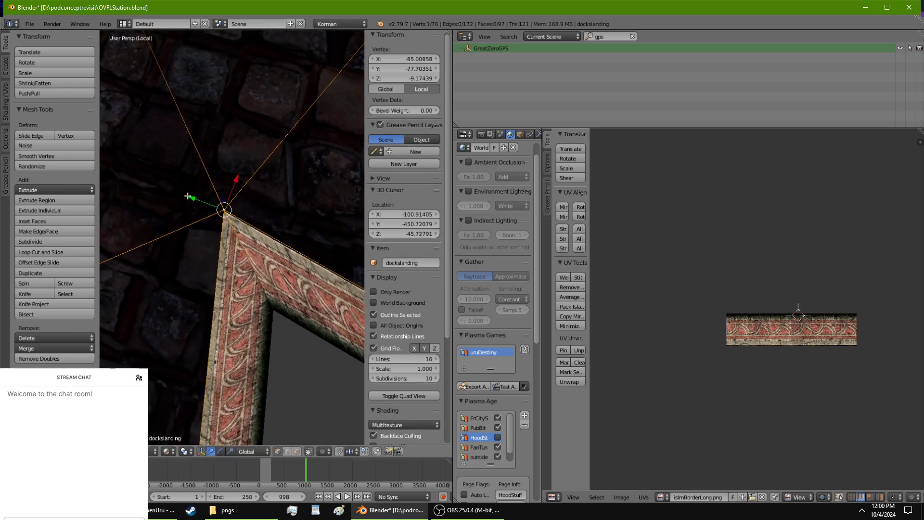
# Move the stone-side corner vertex at the strip's other end to about X -109.64, Y -227.60.
pyautogui.moveTo(227, 185); pyautogui.dragTo(268, 329, button='middle')
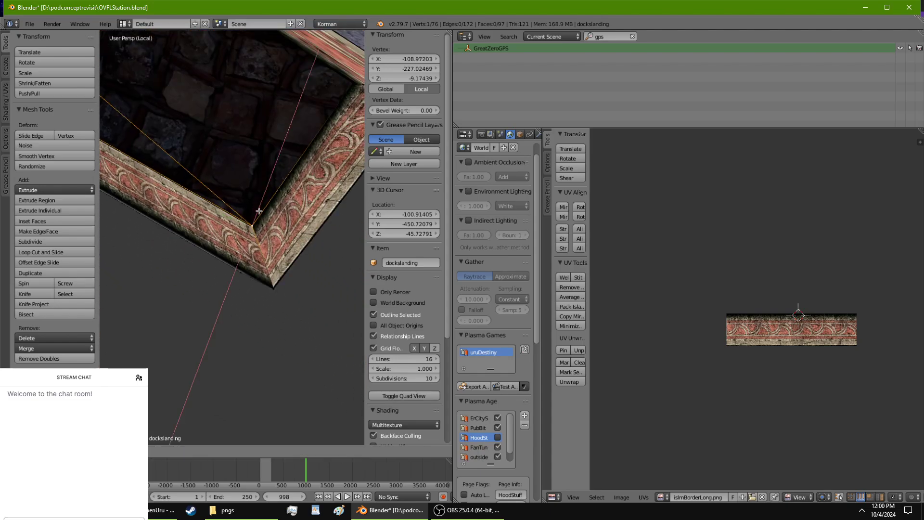
pyautogui.moveTo(256, 210); pyautogui.dragTo(236, 234)
pyautogui.moveTo(233, 233); pyautogui.dragTo(243, 238)
pyautogui.moveTo(249, 233); pyautogui.dragTo(242, 240, button='middle')
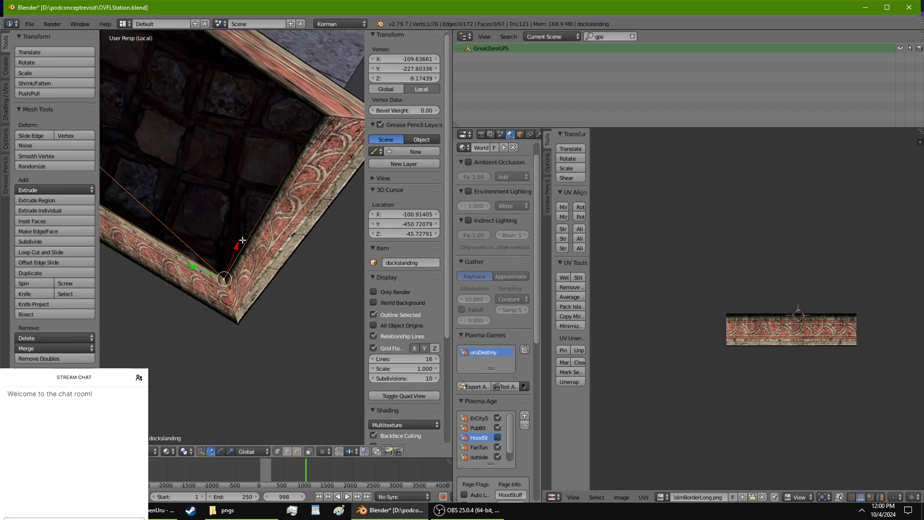
# Move the stone-side vertex at the finger's neighbouring end corner to about X -100.41, Y -230.80.
pyautogui.rightClick(322, 113)
pyautogui.moveTo(311, 113); pyautogui.dragTo(330, 120)
pyautogui.hotkey('ctrl', 'z')
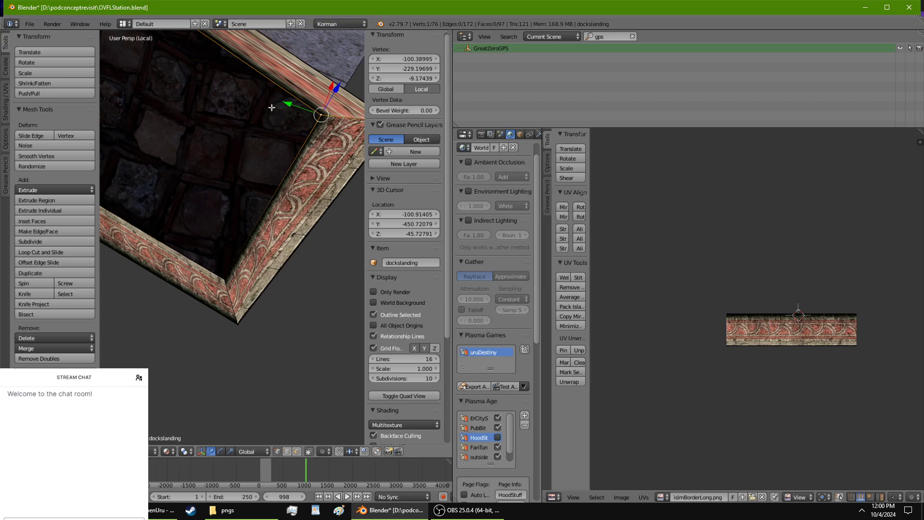
pyautogui.moveTo(296, 102); pyautogui.dragTo(324, 120)
pyautogui.moveTo(324, 120); pyautogui.dragTo(280, 135, button='middle')
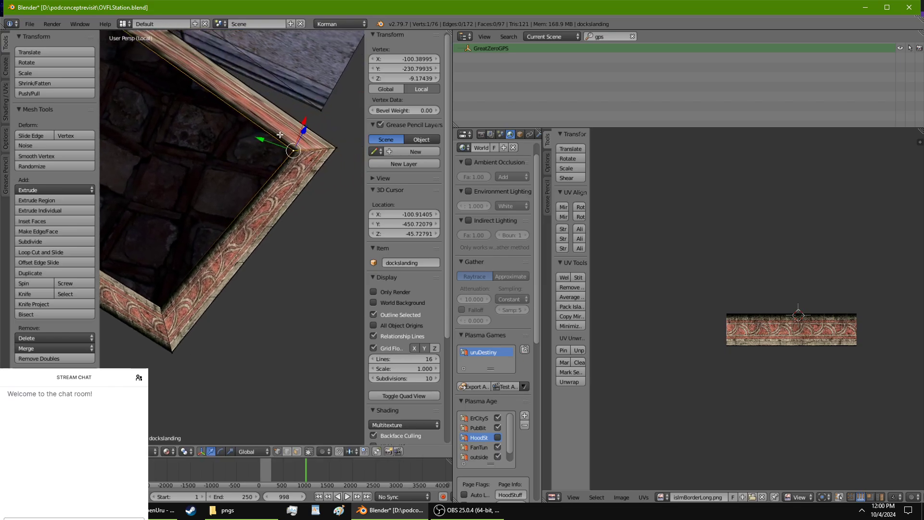
pyautogui.moveTo(306, 117); pyautogui.dragTo(288, 130)
pyautogui.scroll(6, 231, 171)
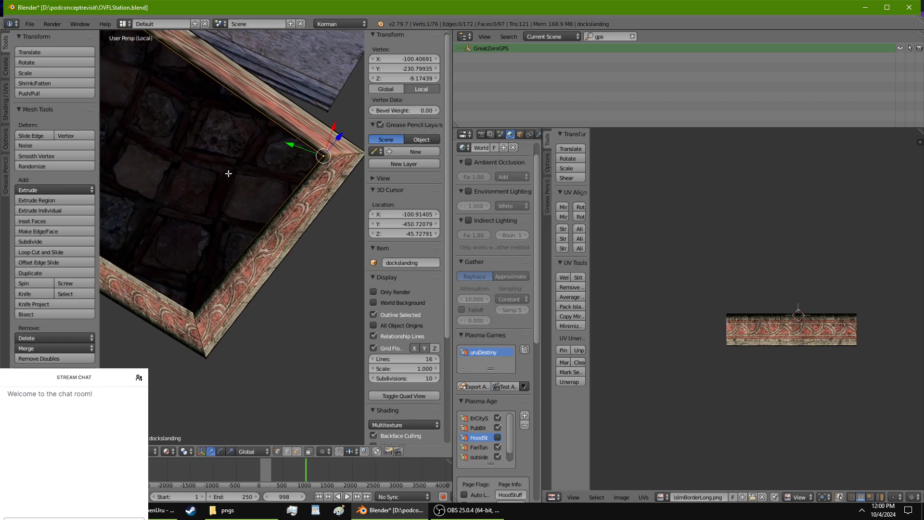
# Switch back to face selection and select the long trim strip with the rescaled UVs.
pyautogui.moveTo(300, 193); pyautogui.dragTo(185, 272, button='middle')
pyautogui.click(296, 451)
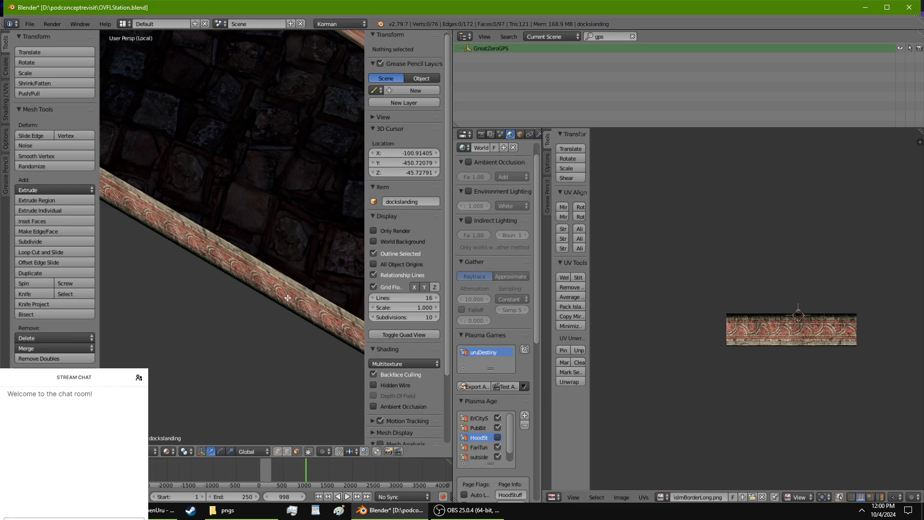
pyautogui.rightClick(298, 330)
pyautogui.click(769, 369)
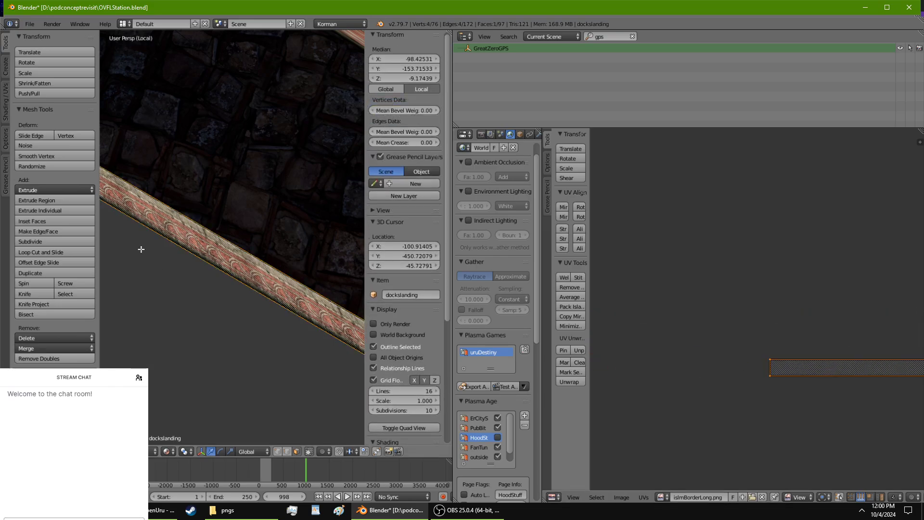
pyautogui.moveTo(138, 250); pyautogui.dragTo(212, 164, button='middle')
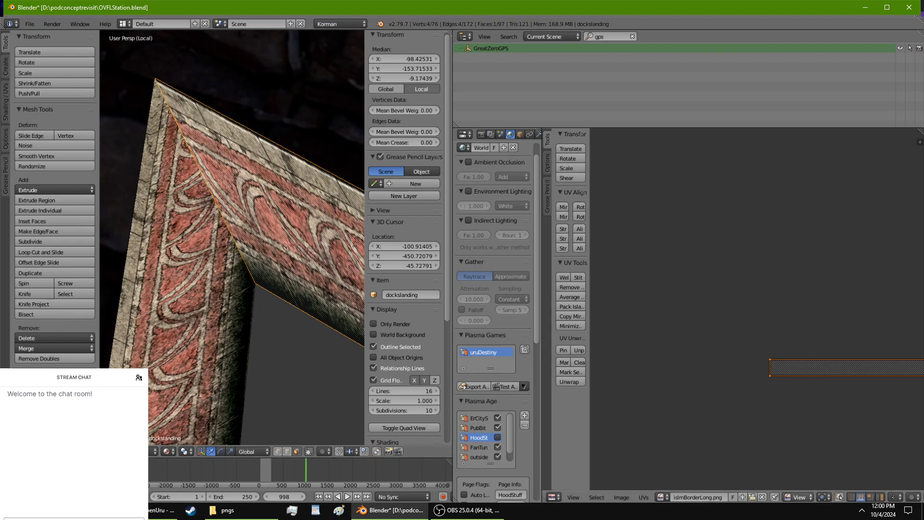
# Try moving the upper and lower UV corners at one end of the strip vertically.
pyautogui.moveTo(766, 357); pyautogui.dragTo(770, 311, button='right')
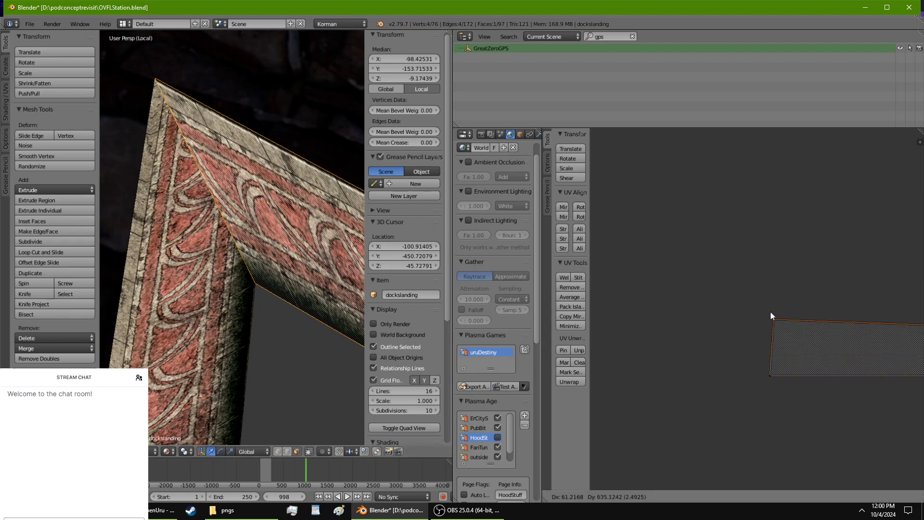
pyautogui.rightClick(770, 310)
pyautogui.moveTo(774, 382); pyautogui.dragTo(768, 481, button='right')
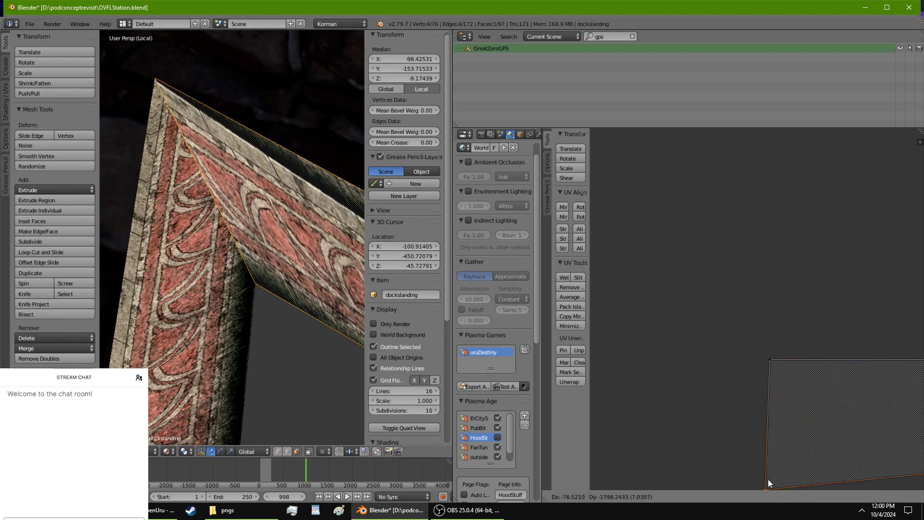
pyautogui.rightClick(769, 482)
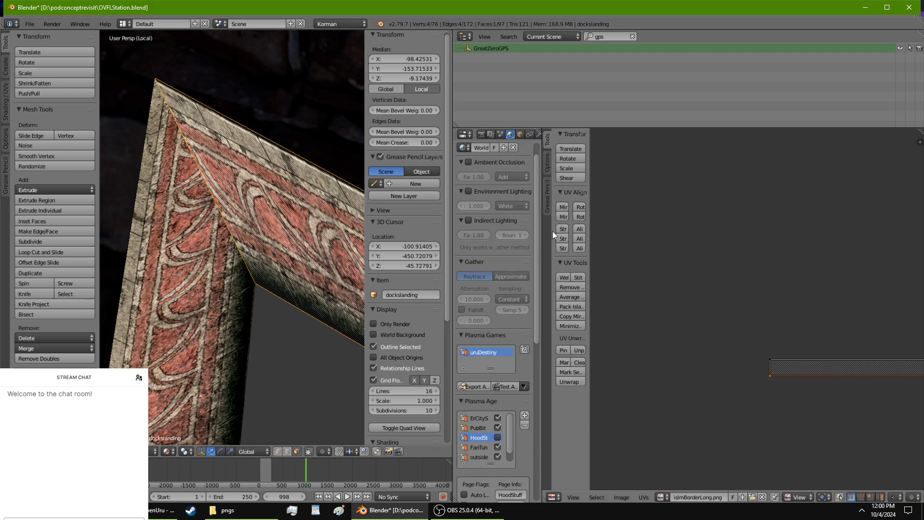
# Compare the UV layout of the long trim strip with that of the strip adjoining it at the pointed corner.
pyautogui.scroll(-5, 789, 302)
pyautogui.moveTo(815, 347); pyautogui.dragTo(825, 289, button='middle')
pyautogui.scroll(4, 820, 329)
pyautogui.scroll(6, 825, 288)
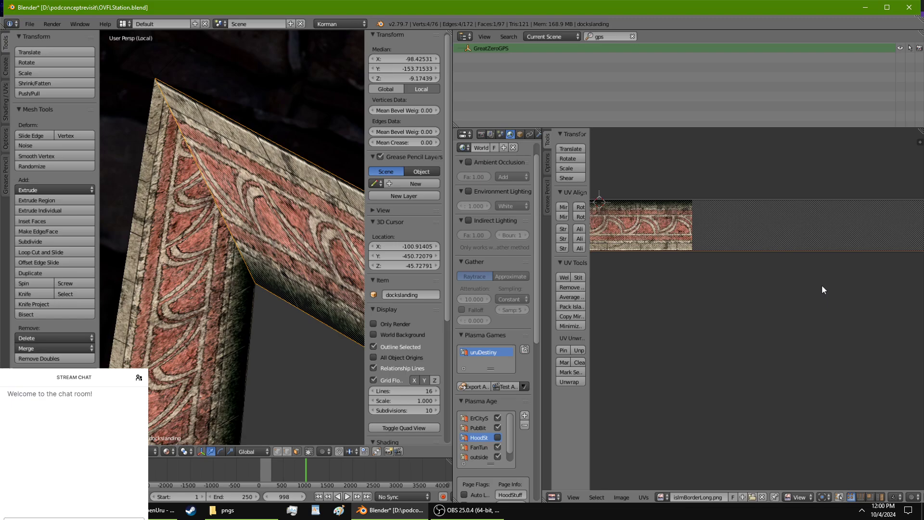
pyautogui.moveTo(247, 266); pyautogui.dragTo(278, 277, button='middle')
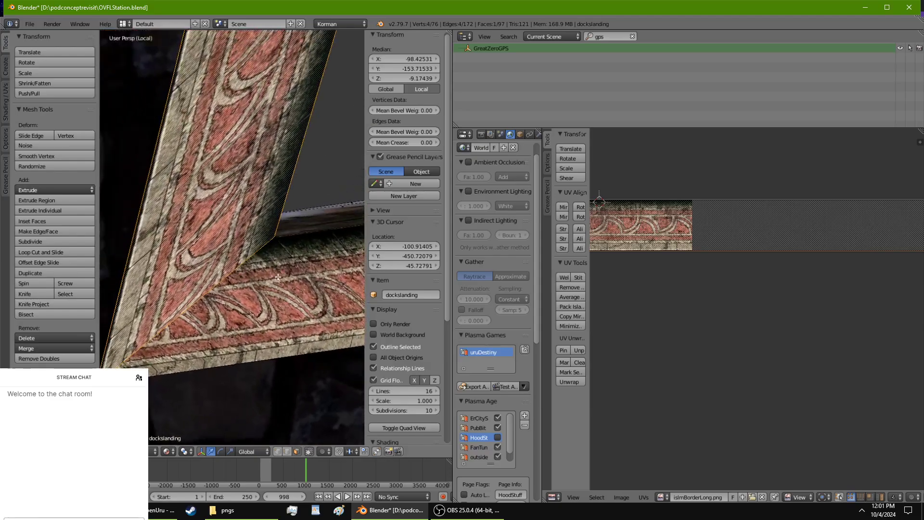
pyautogui.rightClick(278, 277)
pyautogui.press('g')
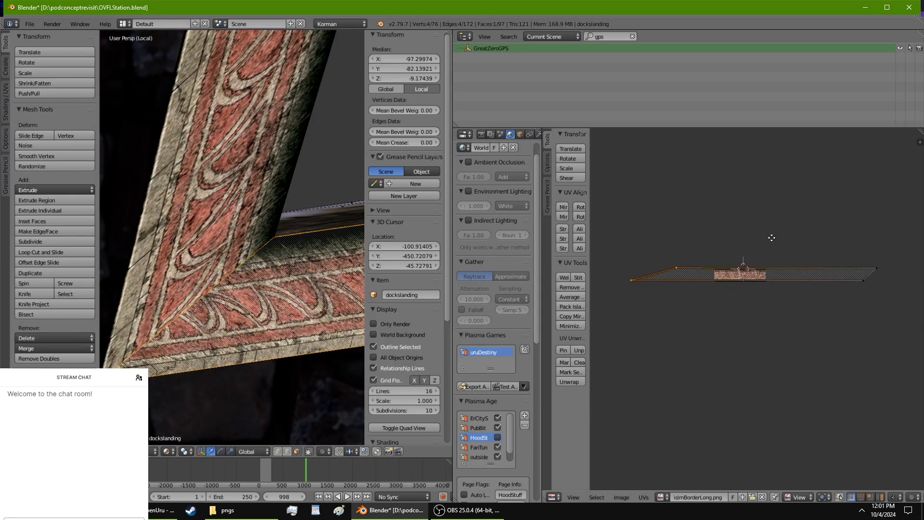
pyautogui.moveTo(771, 238); pyautogui.dragTo(795, 264, button='middle')
pyautogui.scroll(5, 770, 238)
pyautogui.rightClick(253, 175)
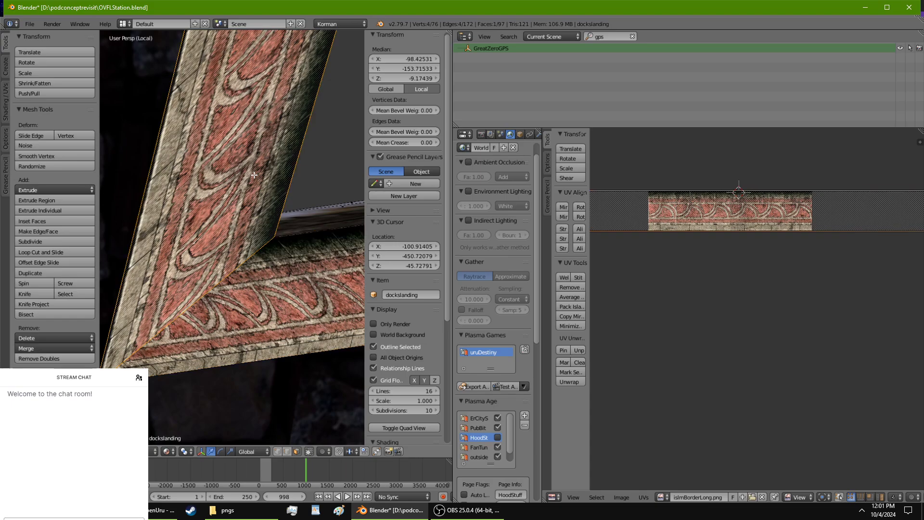
# Mirror all UVs of the long trim strip along X to reverse its ornament at the pointed corner.
pyautogui.moveTo(254, 175); pyautogui.dragTo(170, 170, button='middle')
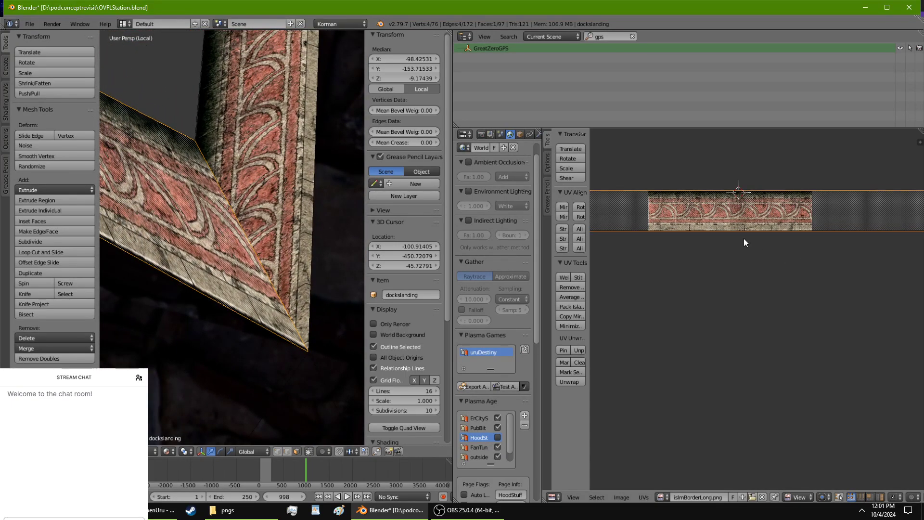
pyautogui.click(562, 207)
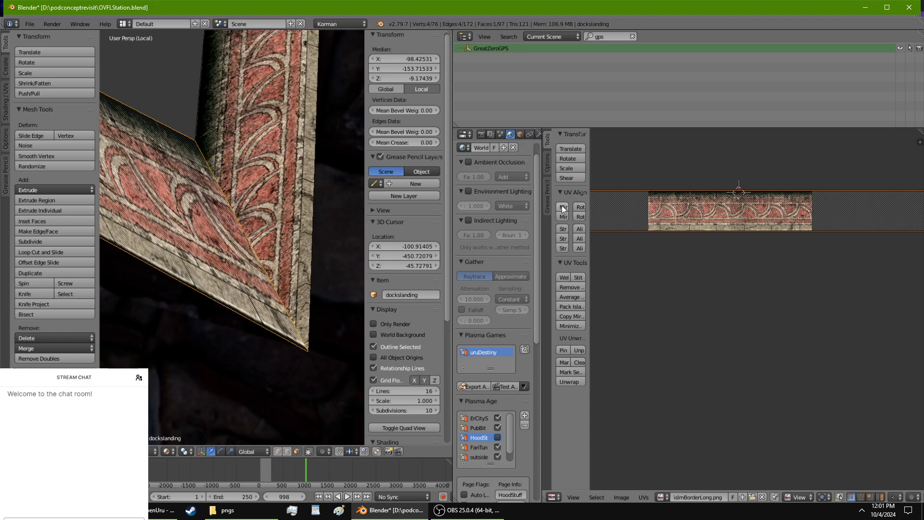
pyautogui.moveTo(193, 226); pyautogui.dragTo(233, 257, button='middle')
pyautogui.moveTo(692, 276); pyautogui.dragTo(805, 339, button='middle')
pyautogui.scroll(3, 761, 357)
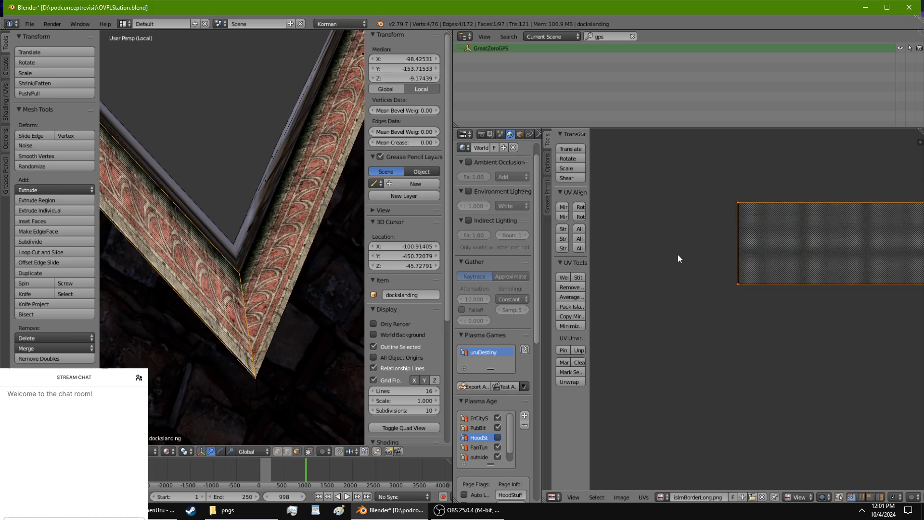
# Move the lower UV corner at the pointed end of the long trim strip outward, slanting the end edge to match the mitre.
pyautogui.rightClick(739, 284)
pyautogui.press('g')
pyautogui.rightClick(741, 313)
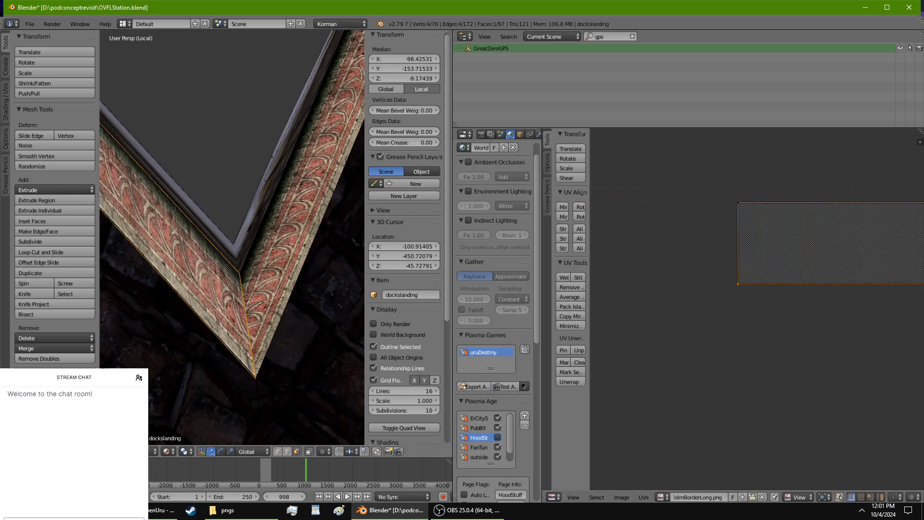
pyautogui.keyDown('shift'); pyautogui.moveTo(188, 345); pyautogui.dragTo(184, 308, button='middle'); pyautogui.keyUp('shift')
pyautogui.scroll(5, 184, 308)
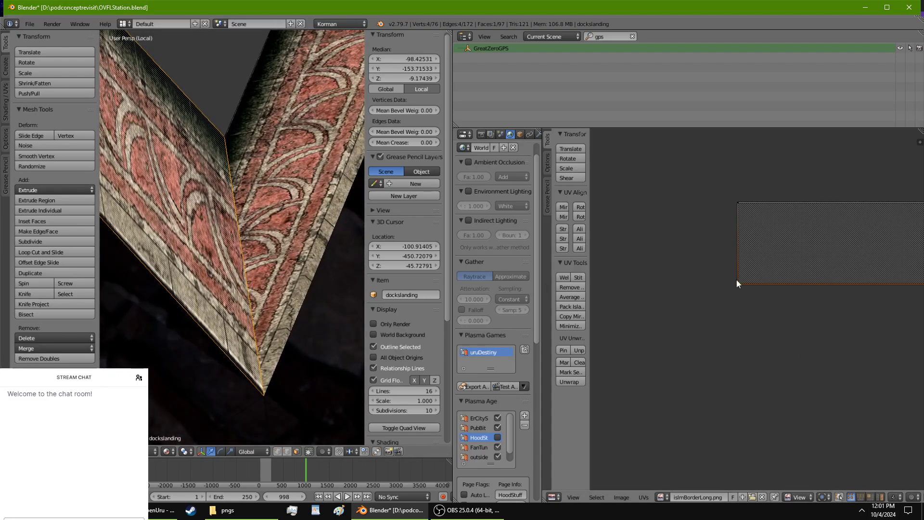
pyautogui.press('g')
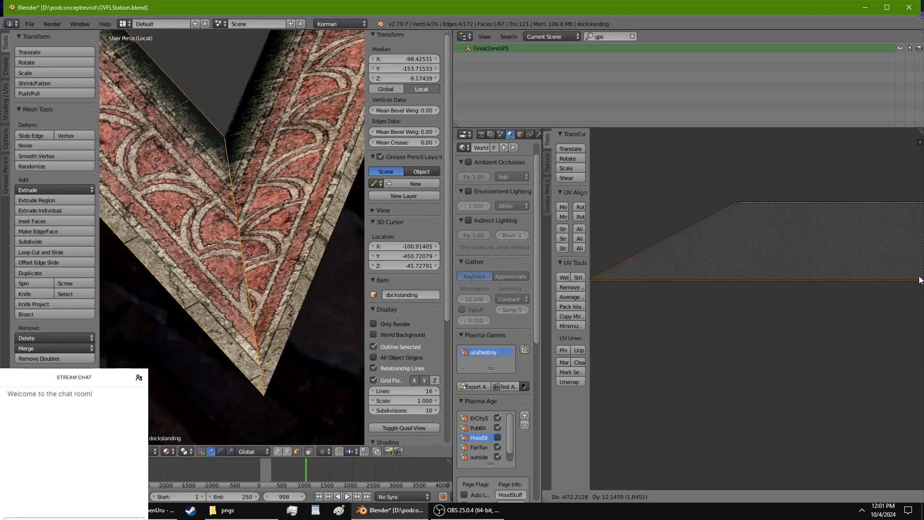
pyautogui.click(921, 278)
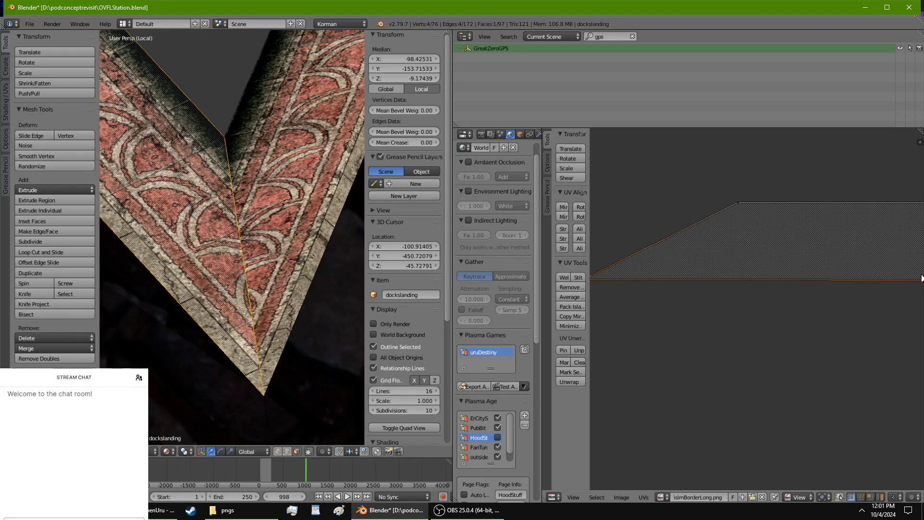
# Fine-tune the upper and lower UV corners of the slanted end so the ornament meets the adjoining strip.
pyautogui.press('g')
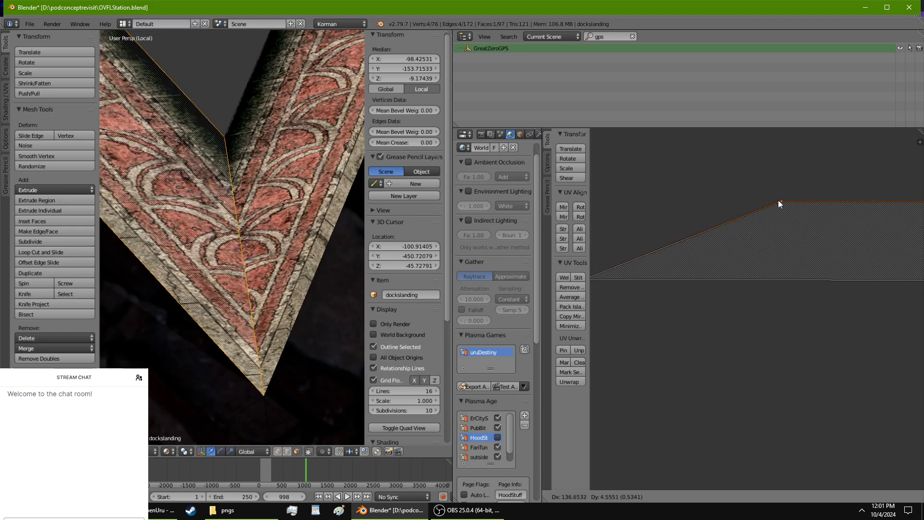
pyautogui.click(777, 199)
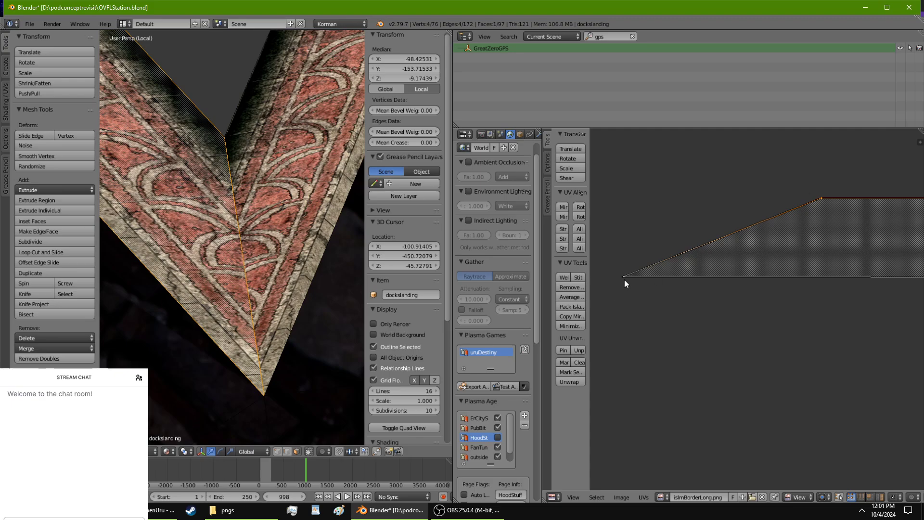
pyautogui.rightClick(623, 277)
pyautogui.press('g')
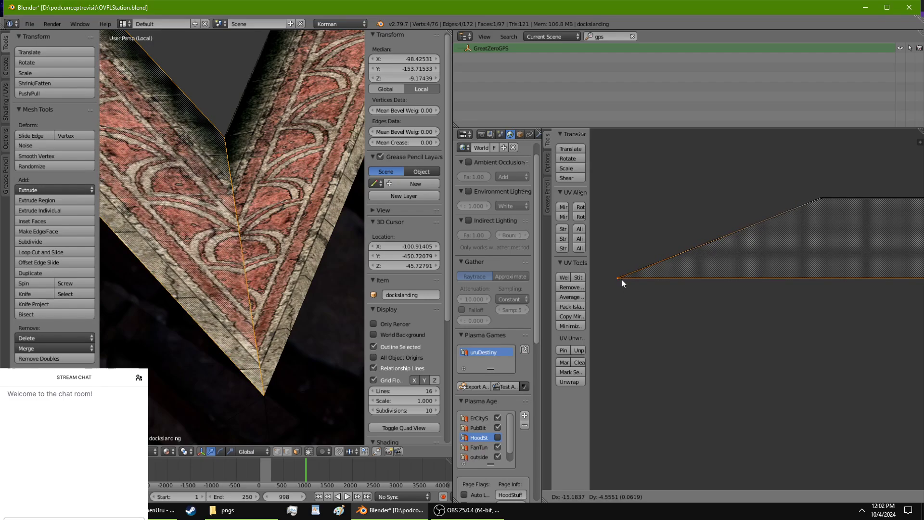
pyautogui.click(621, 278)
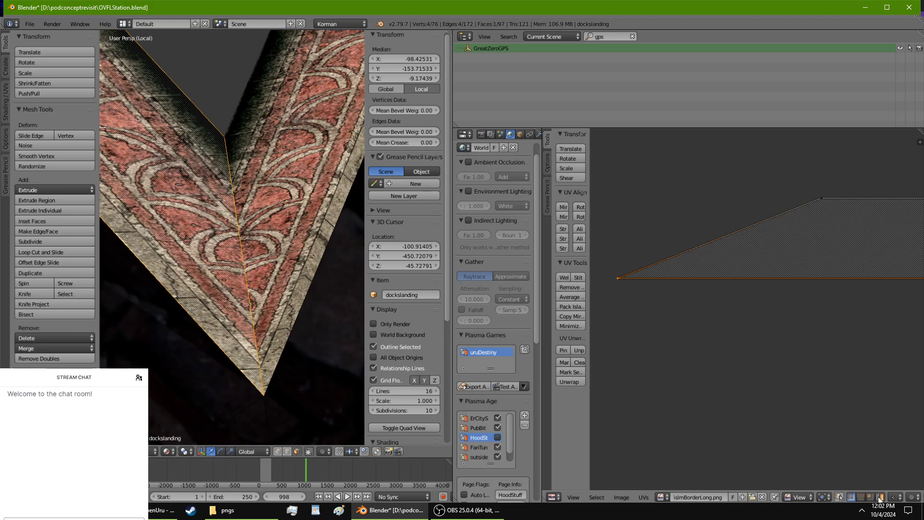
# Shift all UVs of the long trim strip lengthwise and slightly upward to align the ornament with the adjoining strip at the pointed corner.
pyautogui.press('g')
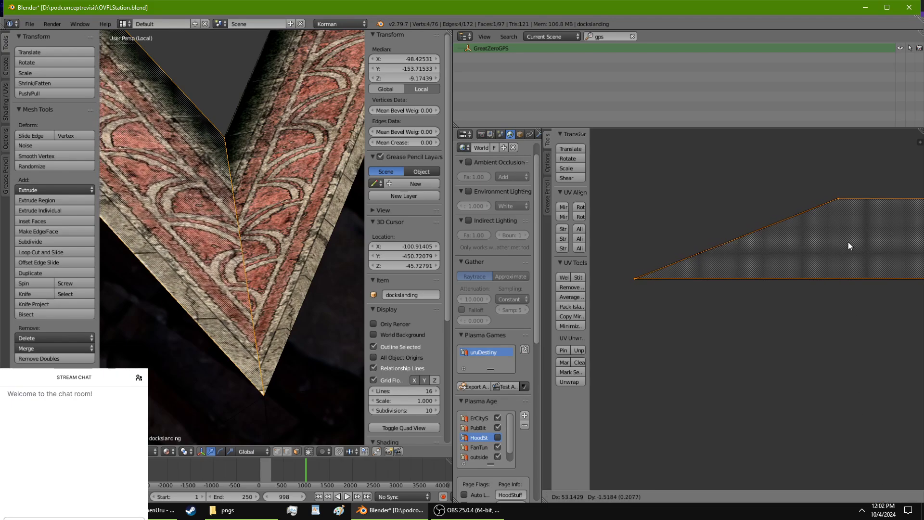
pyautogui.click(876, 243)
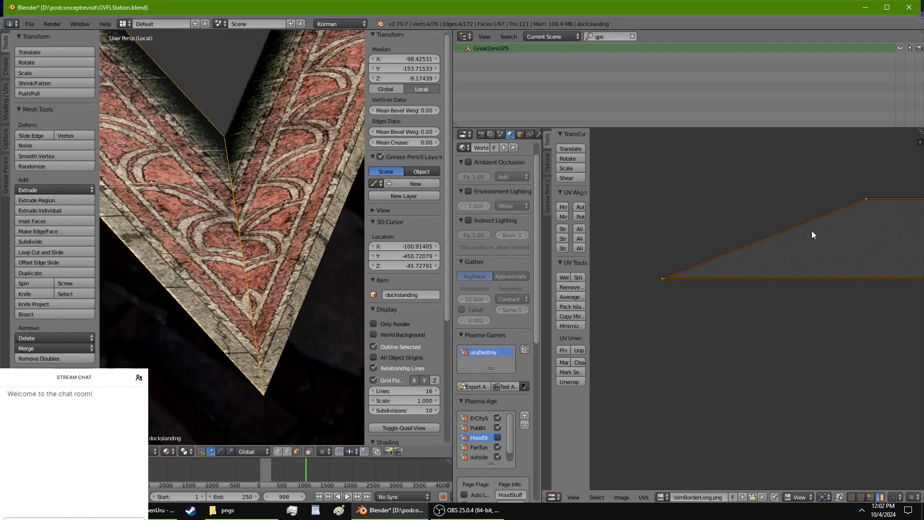
pyautogui.press('g')
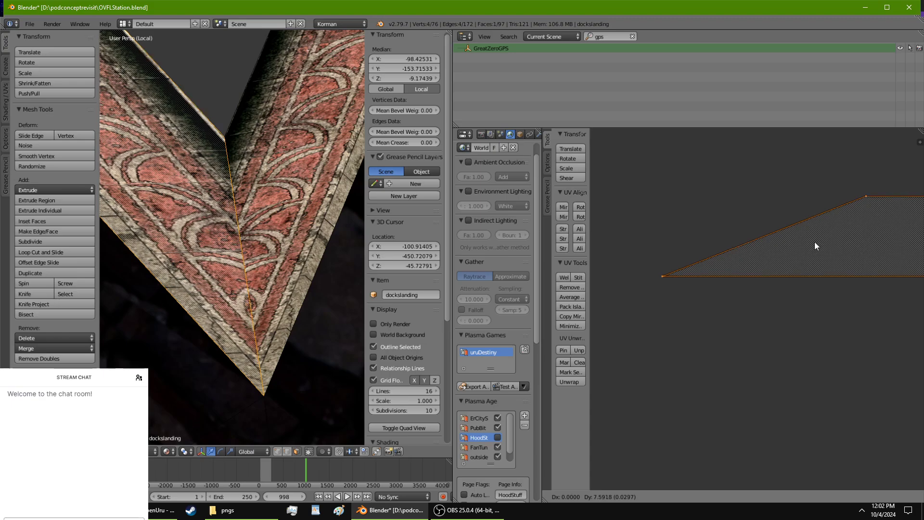
pyautogui.click(816, 242)
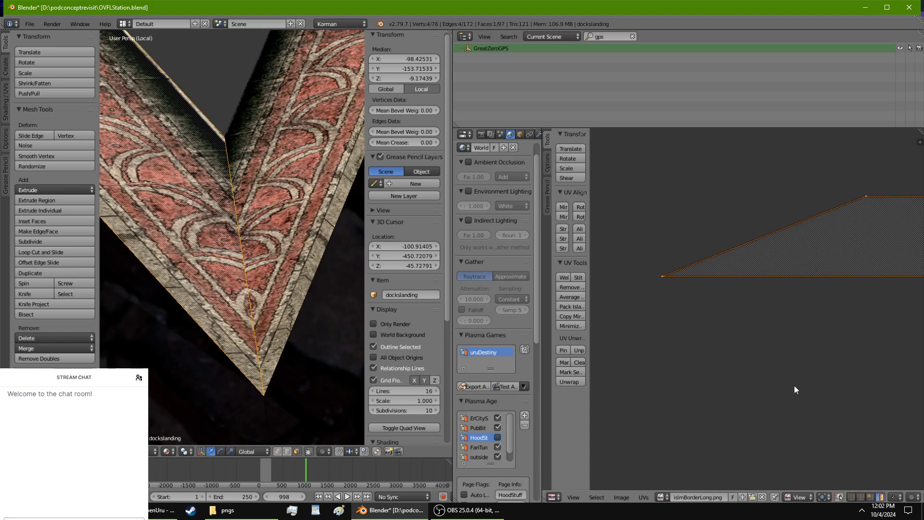
# Try synced UV selection on the long trim strip by picking its upper corner vertex at the pointed end.
pyautogui.click(839, 497)
pyautogui.click(865, 203)
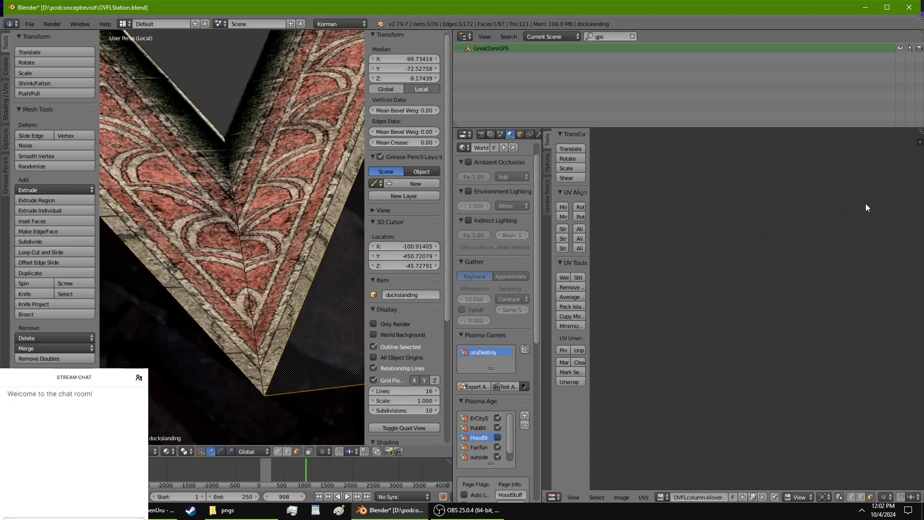
pyautogui.rightClick(223, 259)
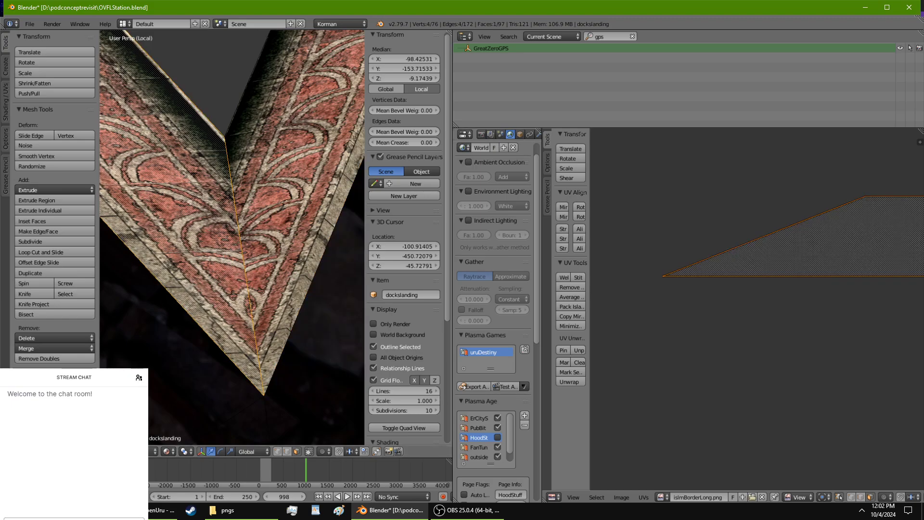
pyautogui.click(852, 497)
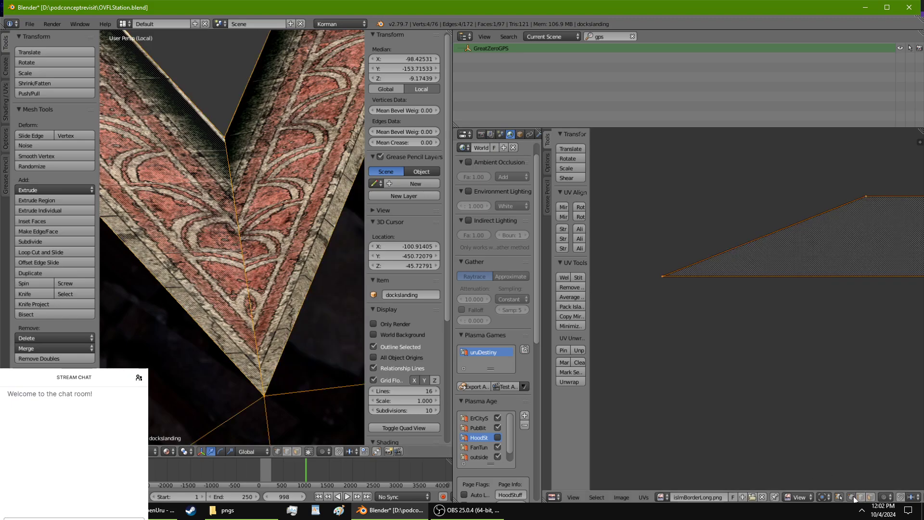
pyautogui.rightClick(862, 192)
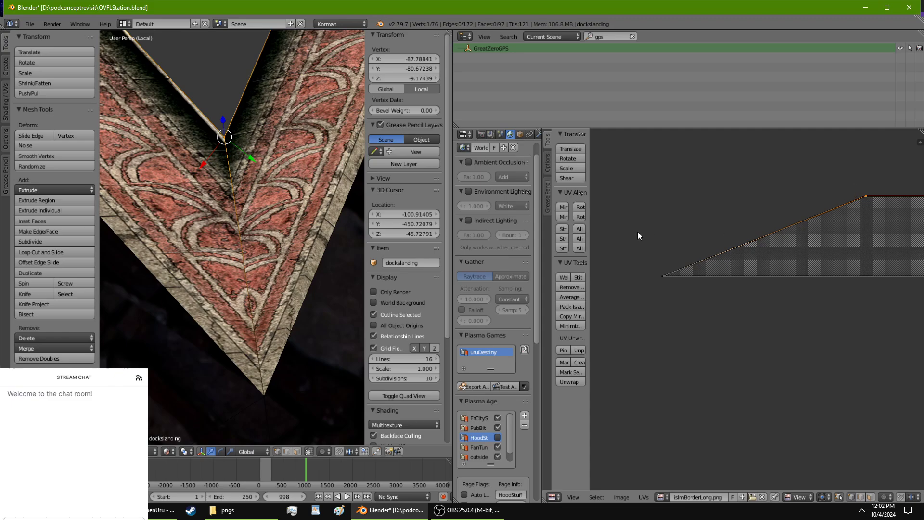
# Select both trim strips meeting at the pointed corner, then turn off synced UV selection and use UV vertex selection.
pyautogui.keyDown('shift'); pyautogui.click(287, 451); pyautogui.keyUp('shift')
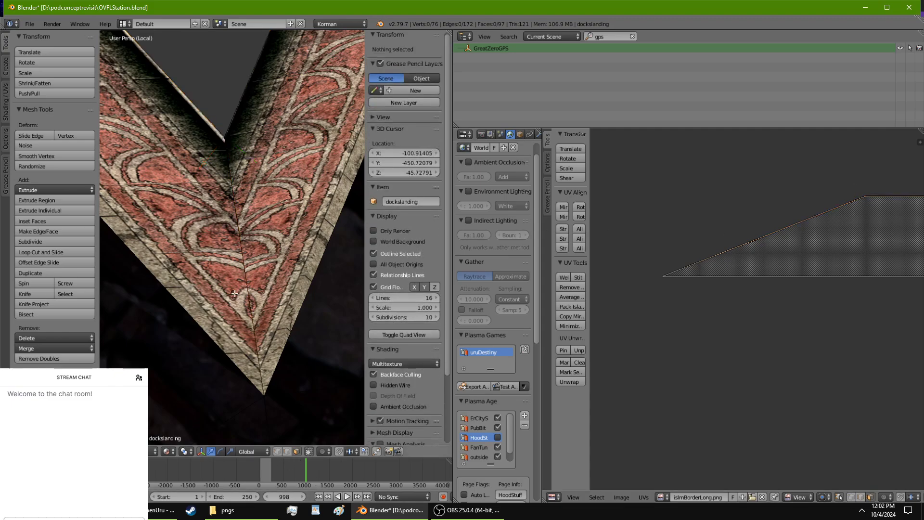
pyautogui.press('l')
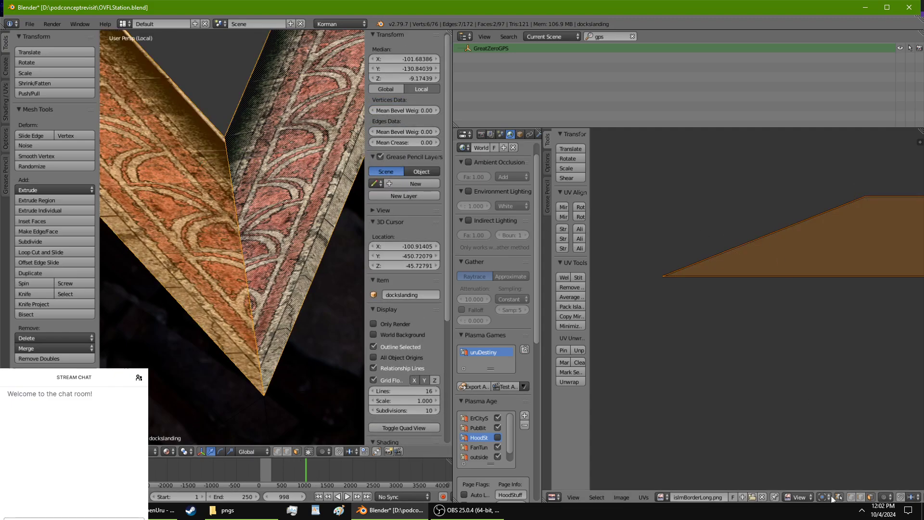
pyautogui.click(861, 499)
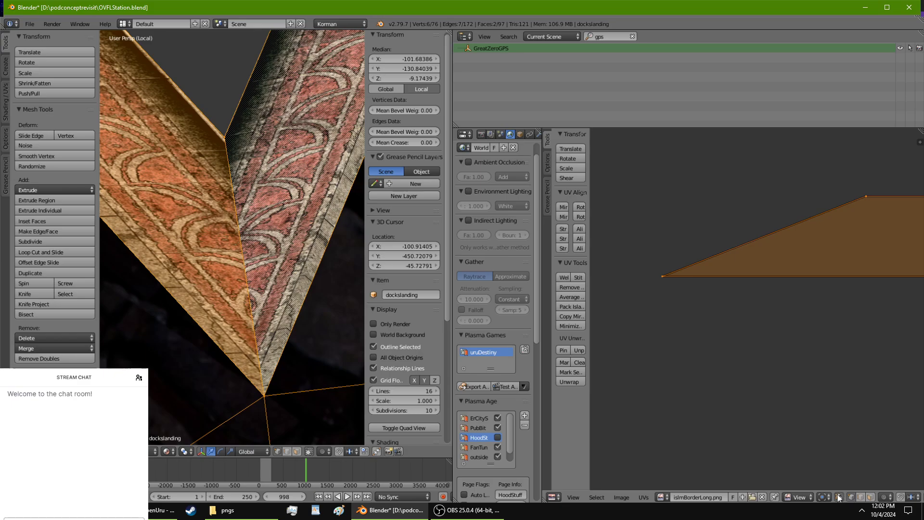
pyautogui.click(838, 498)
pyautogui.click(852, 498)
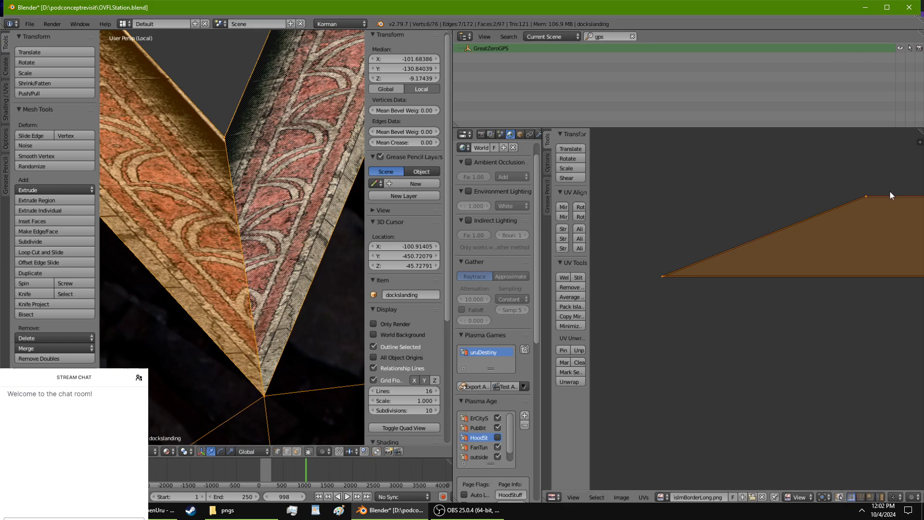
# Nudge the upper UV corner at the slanted end slightly downward and outward, then select the lower UV corner.
pyautogui.moveTo(870, 192)
pyautogui.mouseDown(button='right')
pyautogui.moveTo(854, 183)
pyautogui.moveTo(848, 194)
pyautogui.moveTo(854, 188)
pyautogui.moveTo(865, 200)
pyautogui.moveTo(878, 192)
pyautogui.moveTo(890, 199)
pyautogui.moveTo(862, 204)
pyautogui.moveTo(870, 198)
pyautogui.mouseUp(button='right')
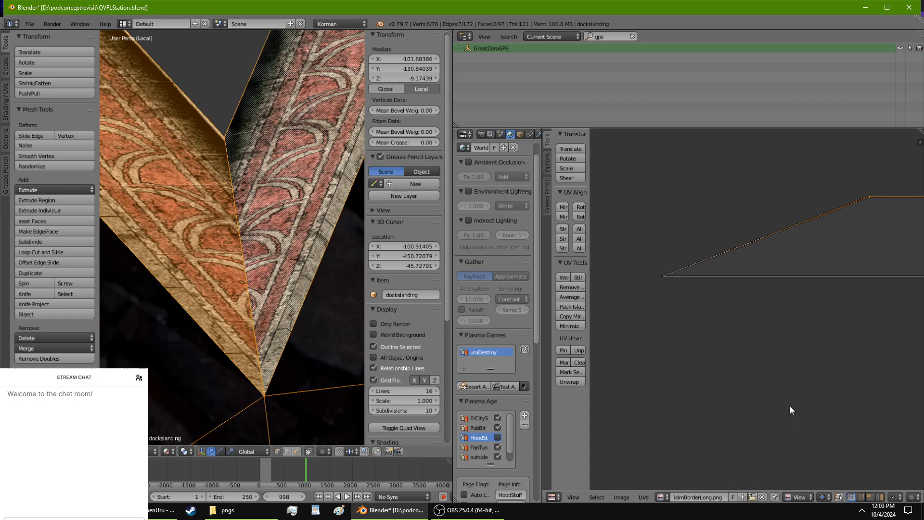
pyautogui.scroll(3, 865, 208)
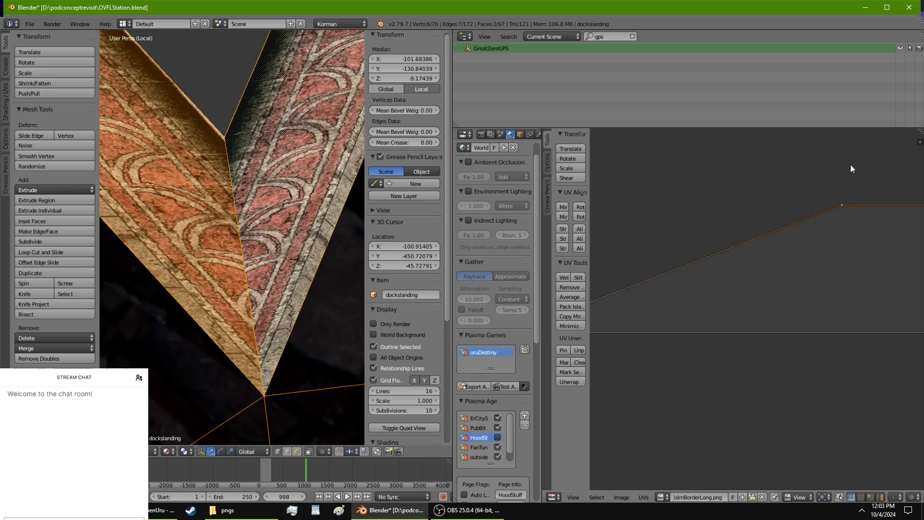
pyautogui.press('g')
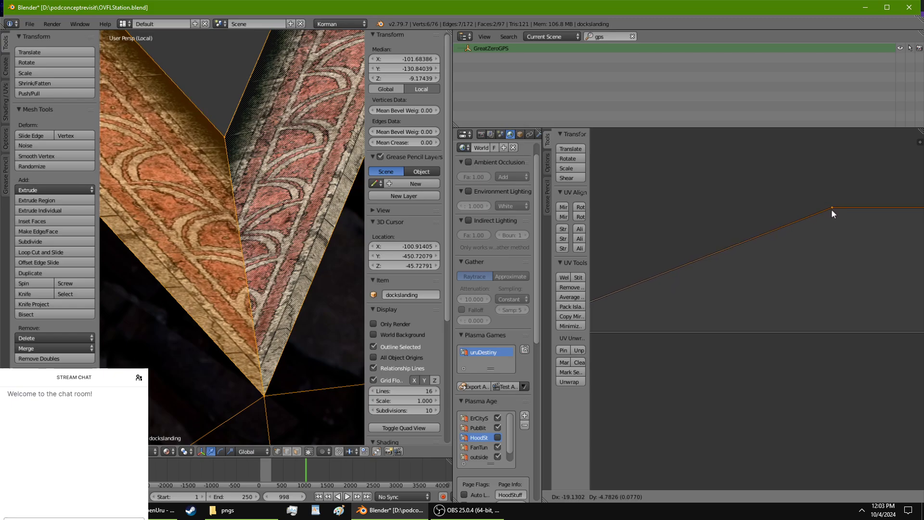
pyautogui.click(829, 219)
pyautogui.moveTo(823, 232); pyautogui.dragTo(898, 397, button='middle')
pyautogui.rightClick(718, 320)
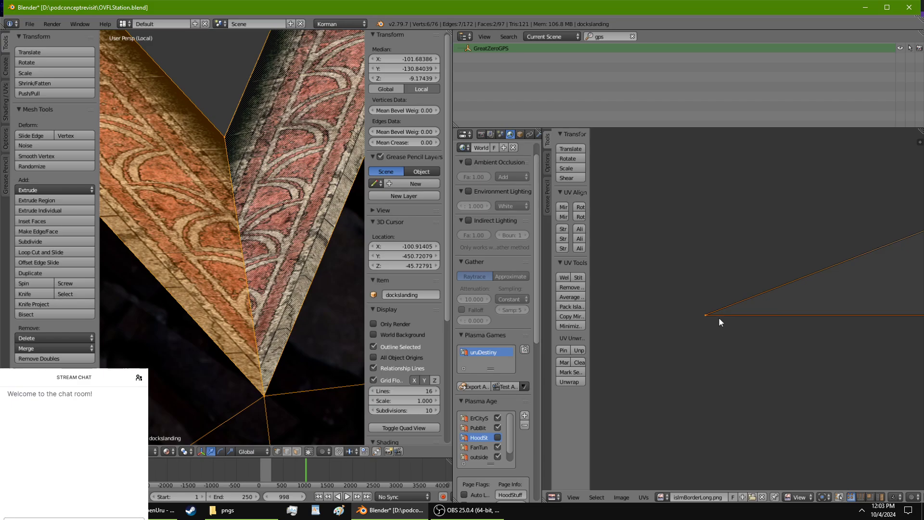
# Inspect the ornament alignment at the pointed trim corner in object mode, both up close and from farther away.
pyautogui.press('Tab')
pyautogui.moveTo(284, 272); pyautogui.dragTo(226, 272, button='middle')
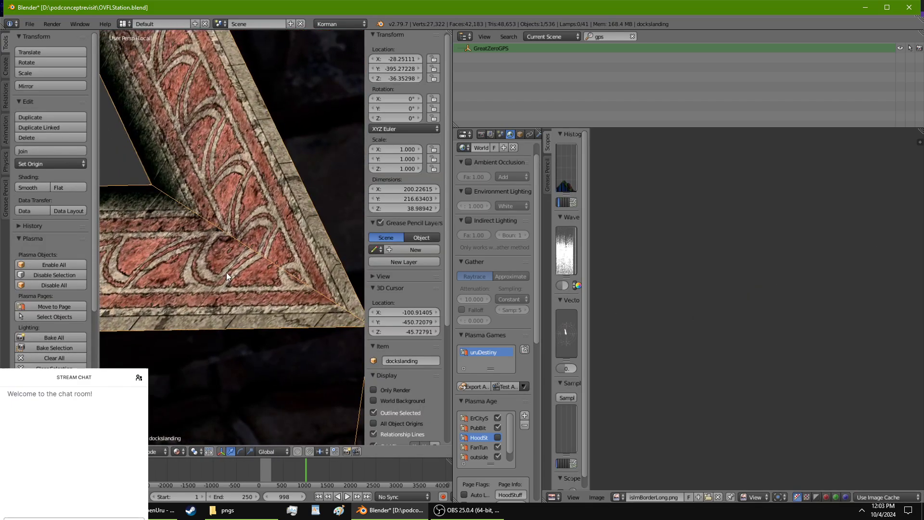
pyautogui.scroll(-3, 226, 273)
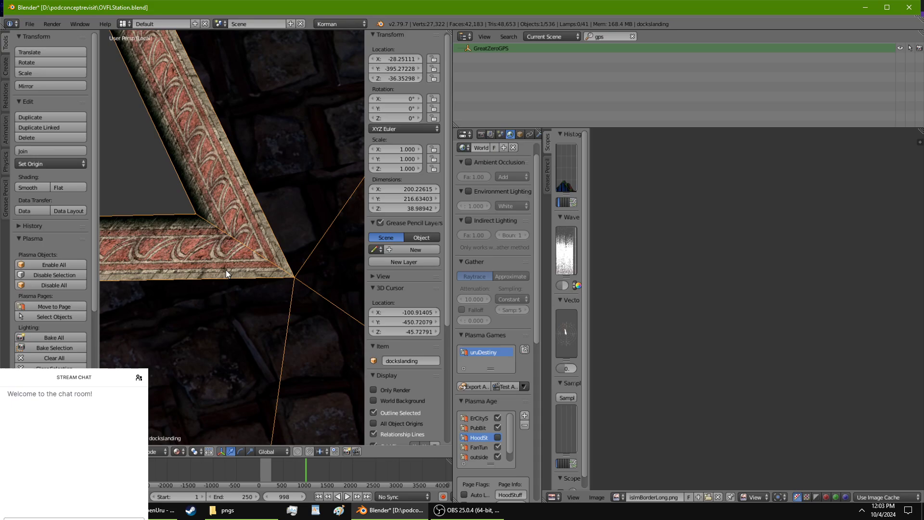
pyautogui.scroll(3, 226, 269)
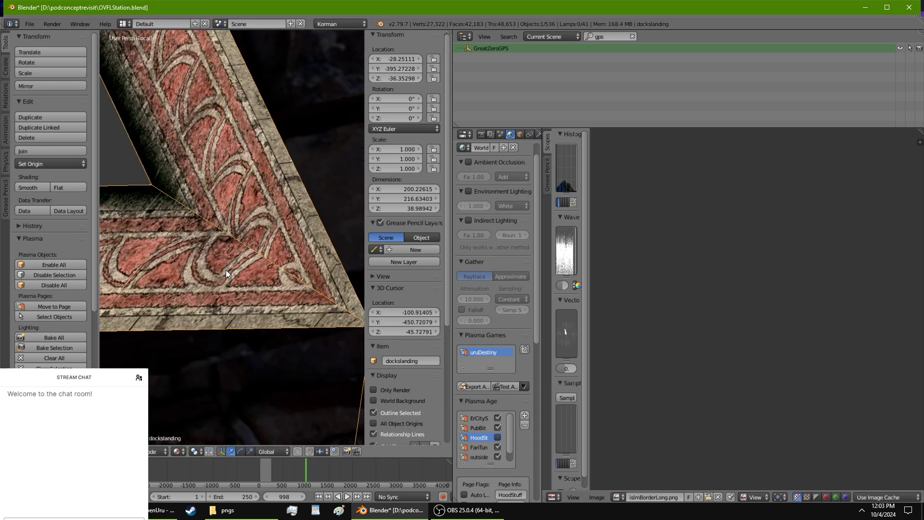
pyautogui.scroll(-4, 226, 270)
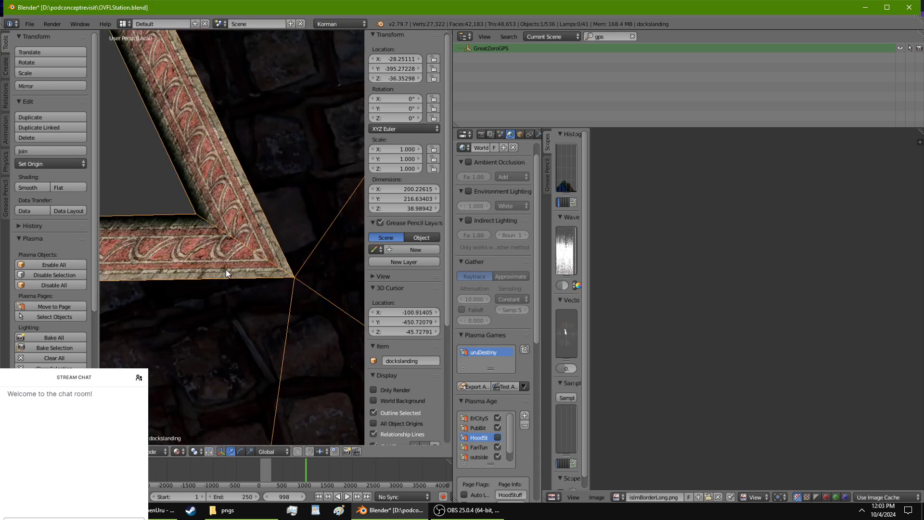
# Return to edit mode, select the upper UV corner at the opposite end of the strips, and test moving it.
pyautogui.press('Tab')
pyautogui.moveTo(226, 270); pyautogui.dragTo(337, 135, button='middle')
pyautogui.scroll(-2, 404, 145)
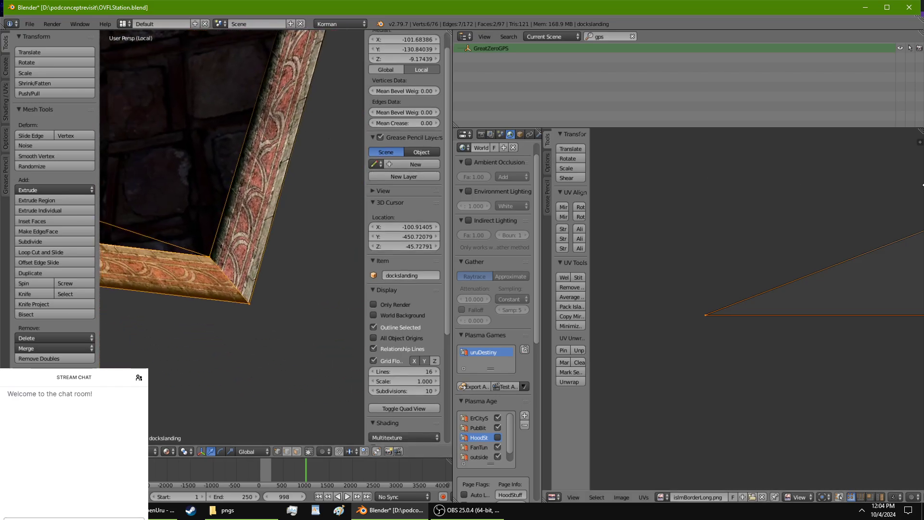
pyautogui.moveTo(876, 239); pyautogui.dragTo(882, 321, button='middle')
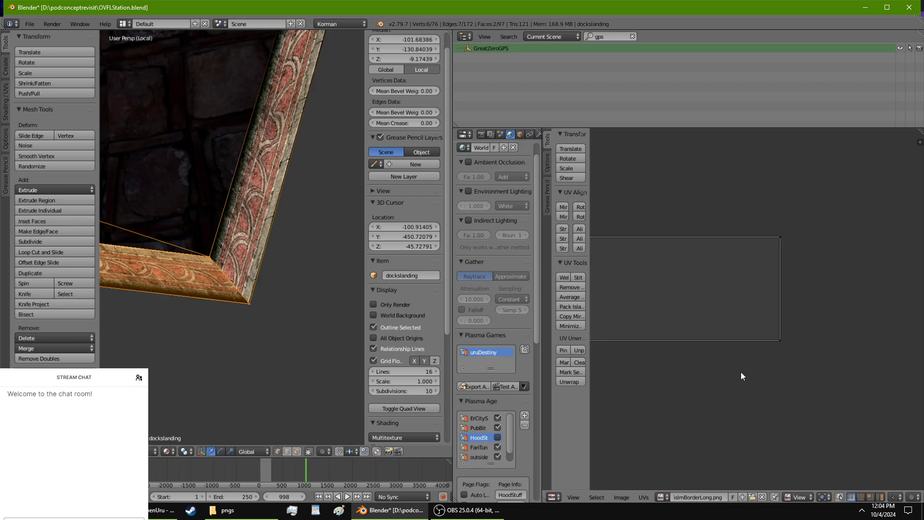
pyautogui.rightClick(777, 238)
pyautogui.press('g')
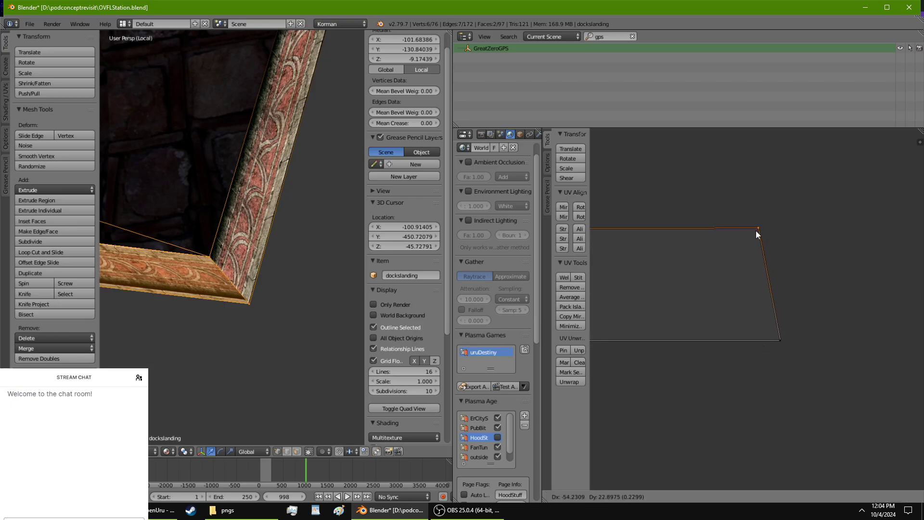
pyautogui.rightClick(750, 242)
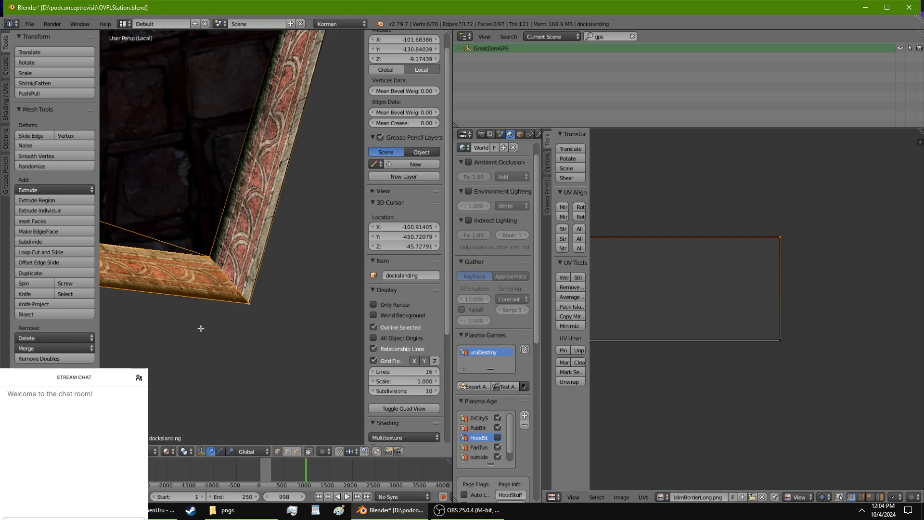
# Move the selected upper UV corner outward along the strip, slanting that end edge to match its mitred corner.
pyautogui.moveTo(199, 326); pyautogui.dragTo(153, 328, button='middle')
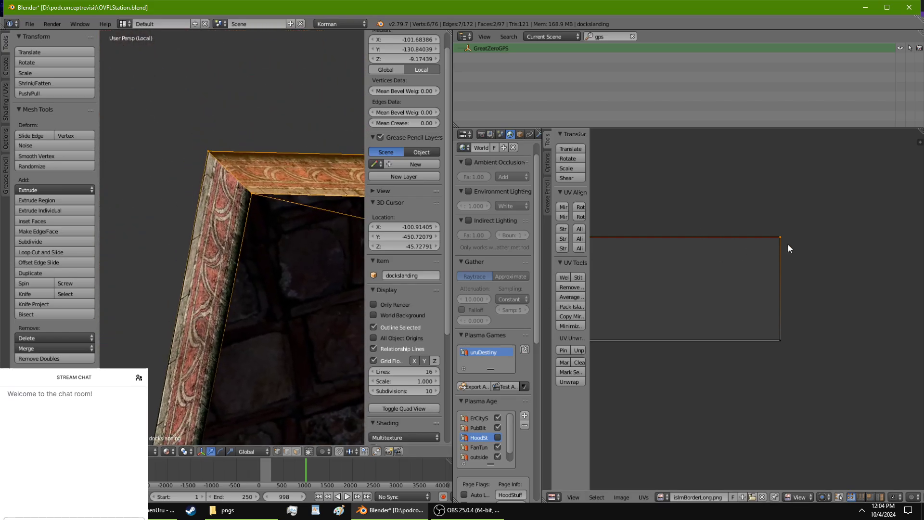
pyautogui.press('g')
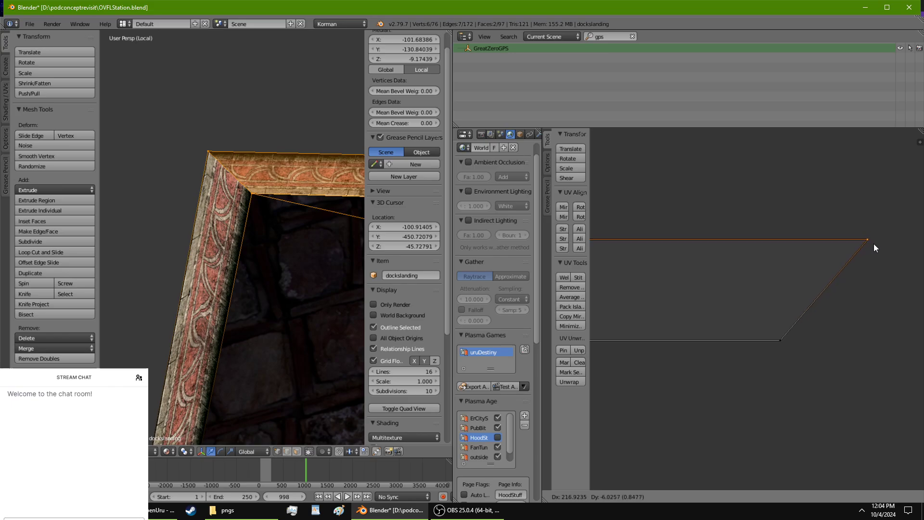
pyautogui.click(871, 243)
pyautogui.moveTo(277, 240); pyautogui.dragTo(254, 266, button='middle')
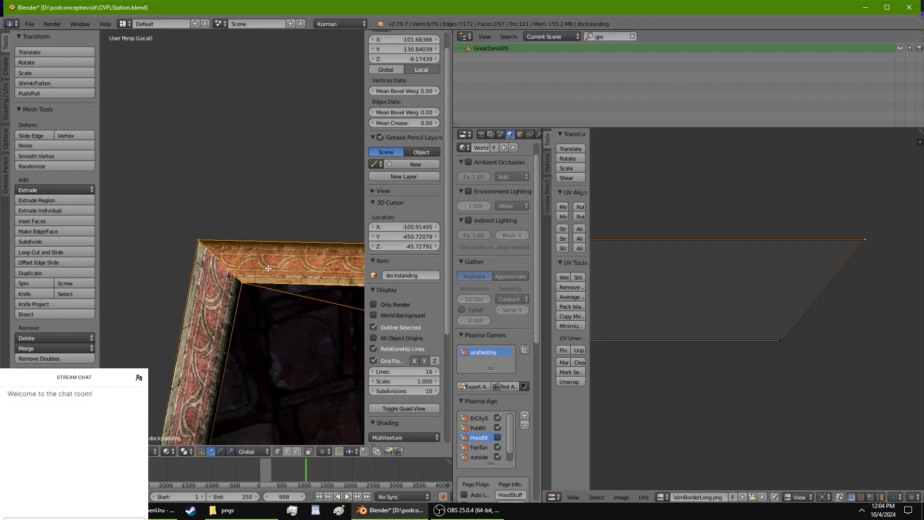
# Select the lower UV corner at the slanted end of the strip and move it slightly outward along the strip.
pyautogui.rightClick(778, 340)
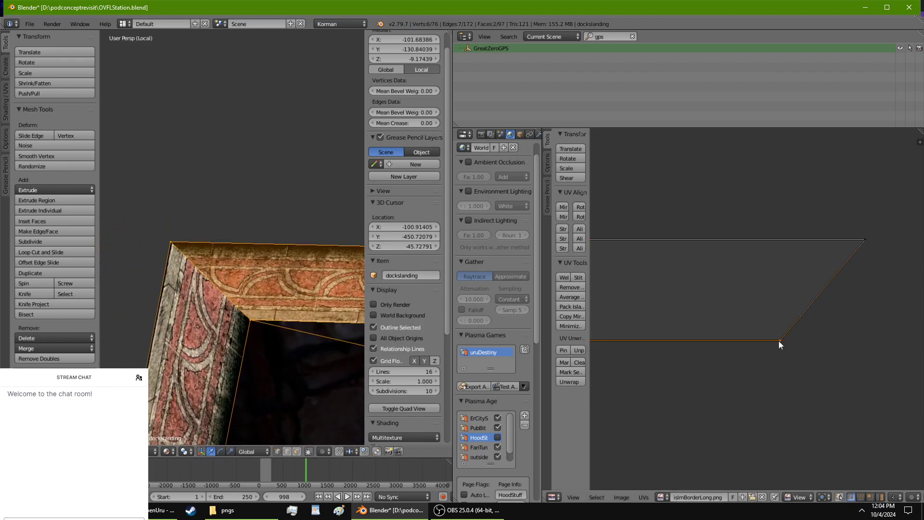
pyautogui.press('g')
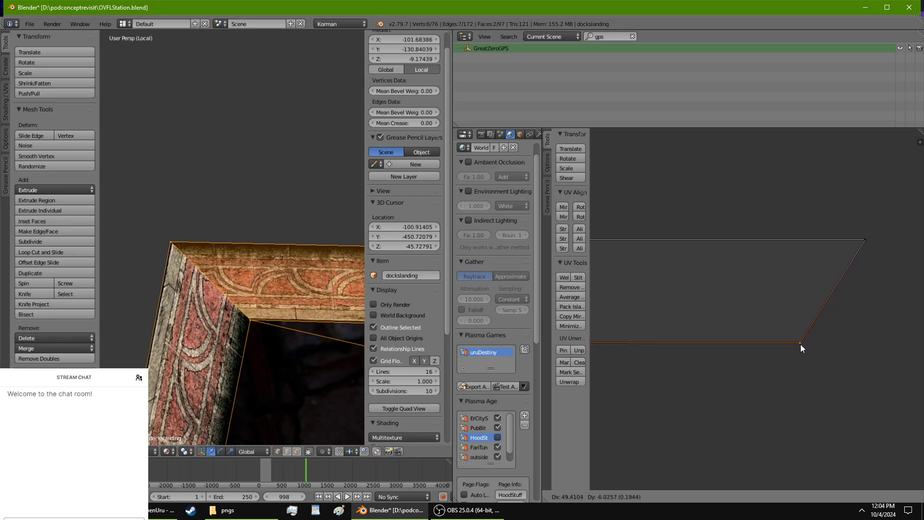
pyautogui.click(801, 344)
pyautogui.scroll(4, 202, 321)
pyautogui.keyDown('shift'); pyautogui.moveTo(202, 322); pyautogui.dragTo(311, 303, button='middle'); pyautogui.keyUp('shift')
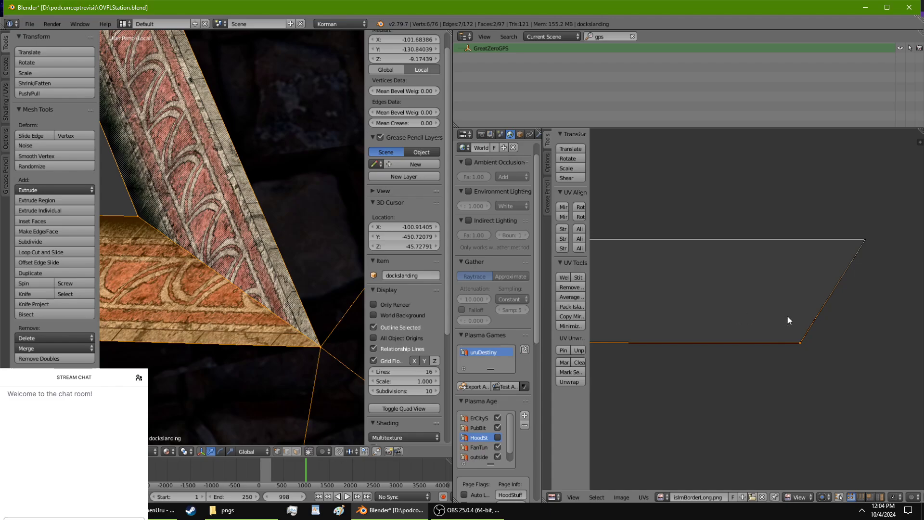
pyautogui.press('a')
pyautogui.press('s')
pyautogui.press('x')
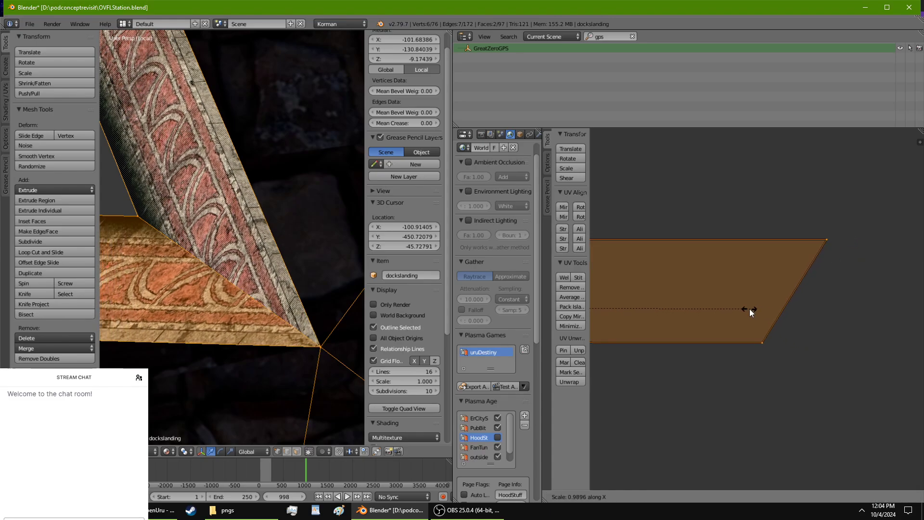
pyautogui.click(787, 314)
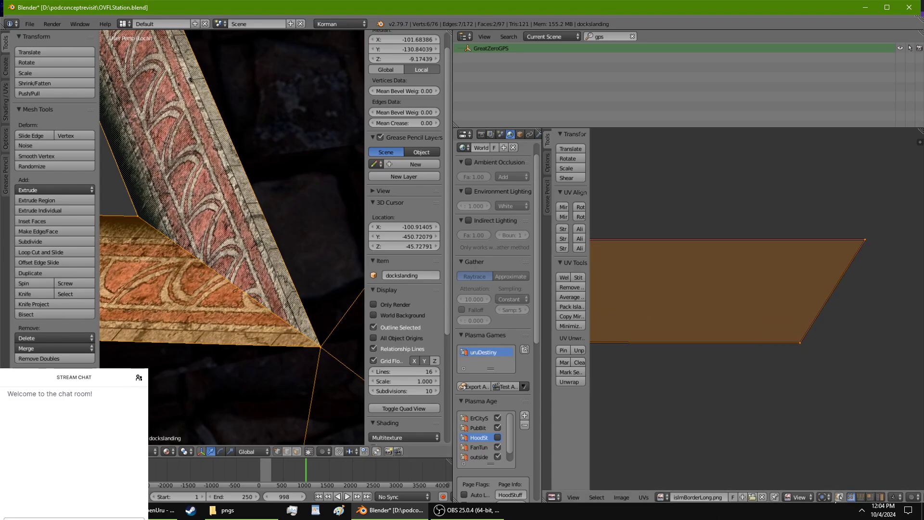
# Turn on UV and mesh selection sync, select the single trim strip face, and stretch its UVs along X to adjust the ornament at the mitre.
pyautogui.click(838, 498)
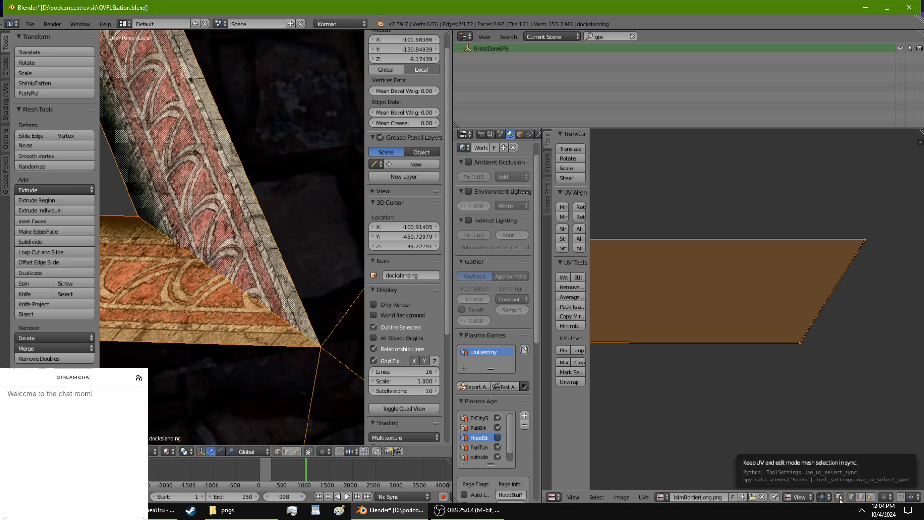
pyautogui.rightClick(834, 276)
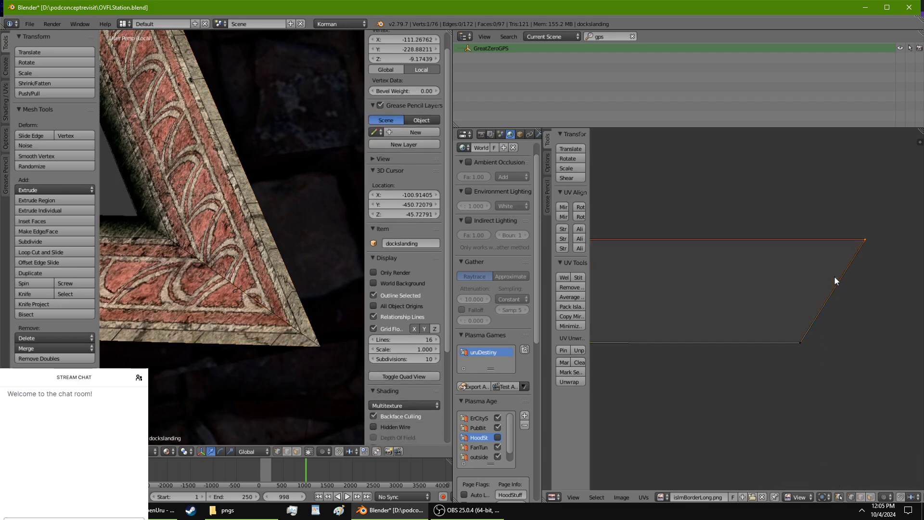
pyautogui.hotkey('ctrl', 'l')
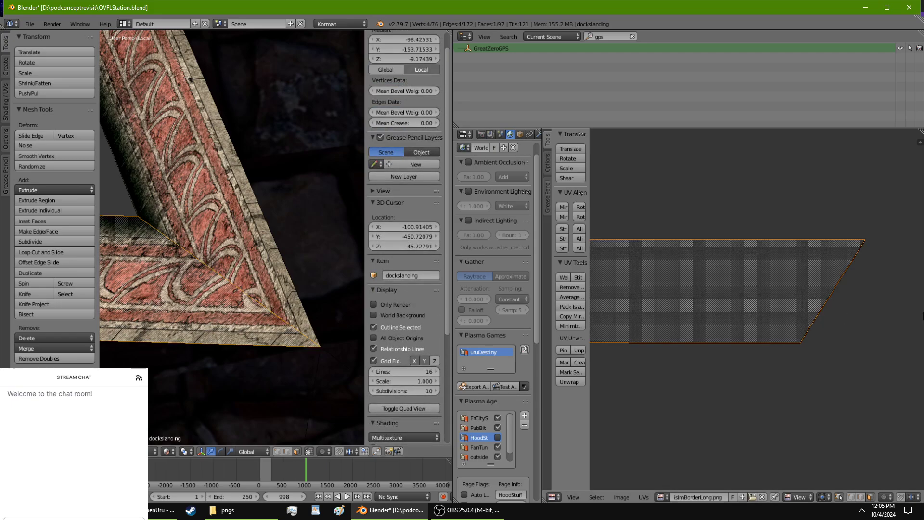
pyautogui.press('s')
pyautogui.press('x')
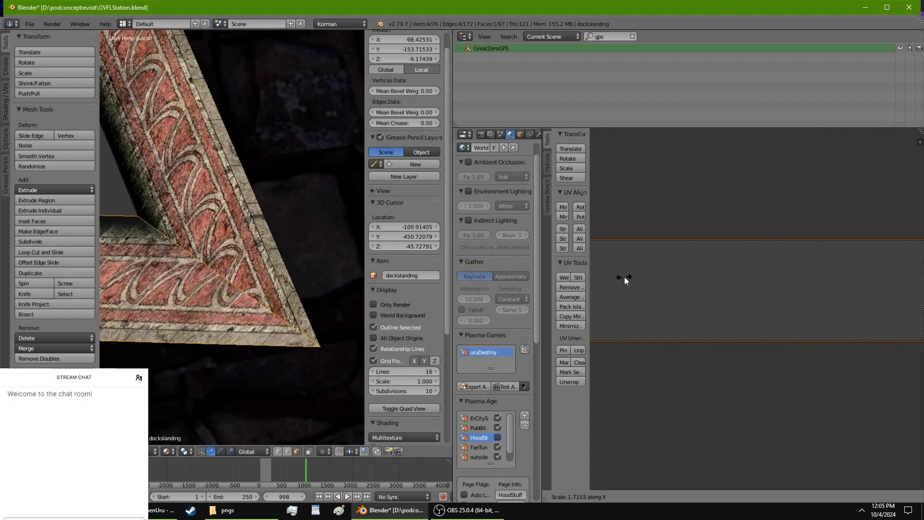
pyautogui.click(916, 282)
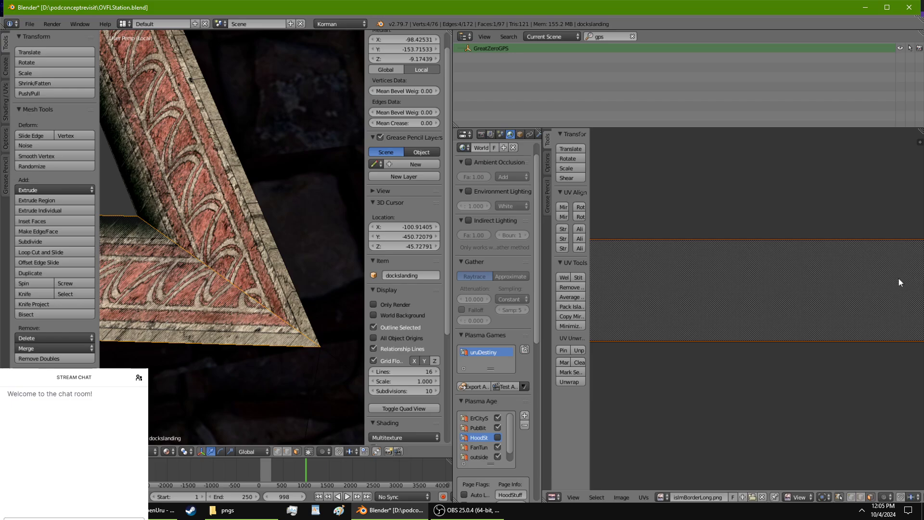
# Check the ornament along the trim in object mode, return to edit mode, and triangulate the selected trim face.
pyautogui.press('Tab')
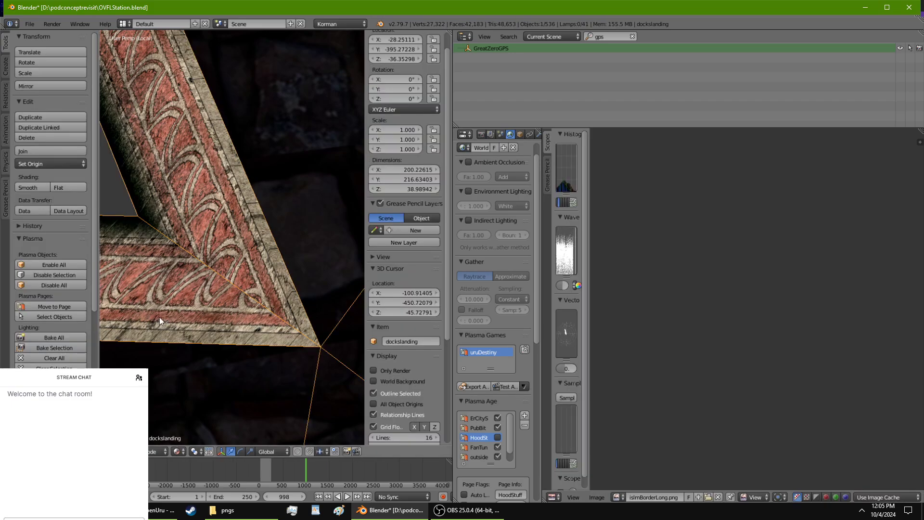
pyautogui.scroll(-4, 160, 316)
pyautogui.moveTo(157, 323); pyautogui.dragTo(274, 195, button='middle')
pyautogui.press('Tab')
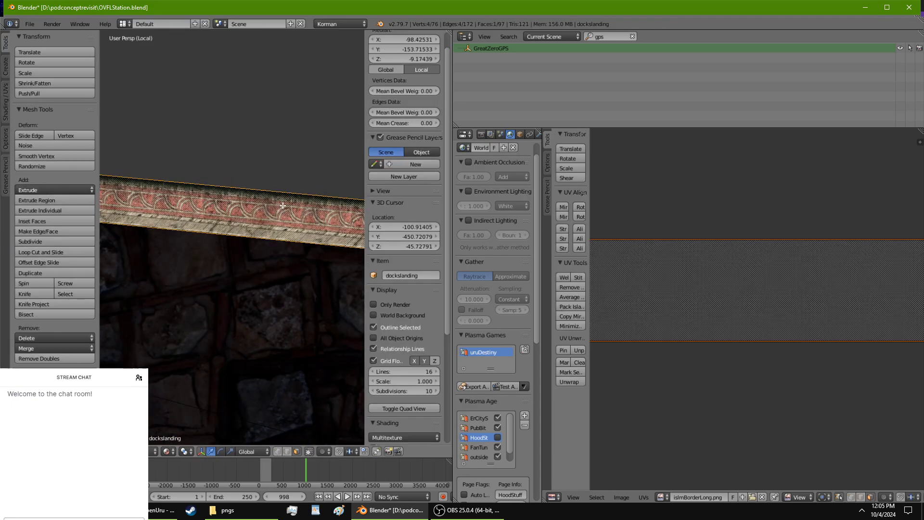
pyautogui.hotkey('ctrl', 't')
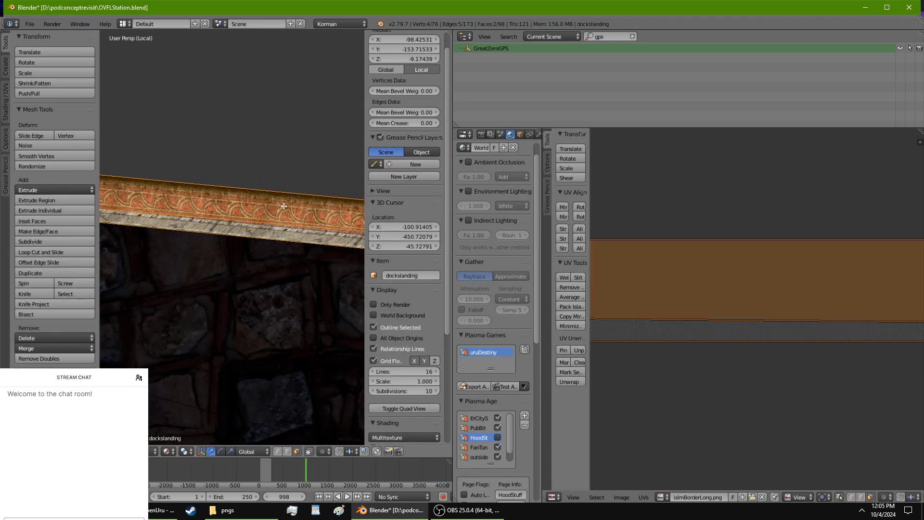
# Turn off UV and mesh selection sync so only the selected trim triangles' UVs are displayed.
pyautogui.moveTo(284, 206); pyautogui.dragTo(294, 227, button='middle')
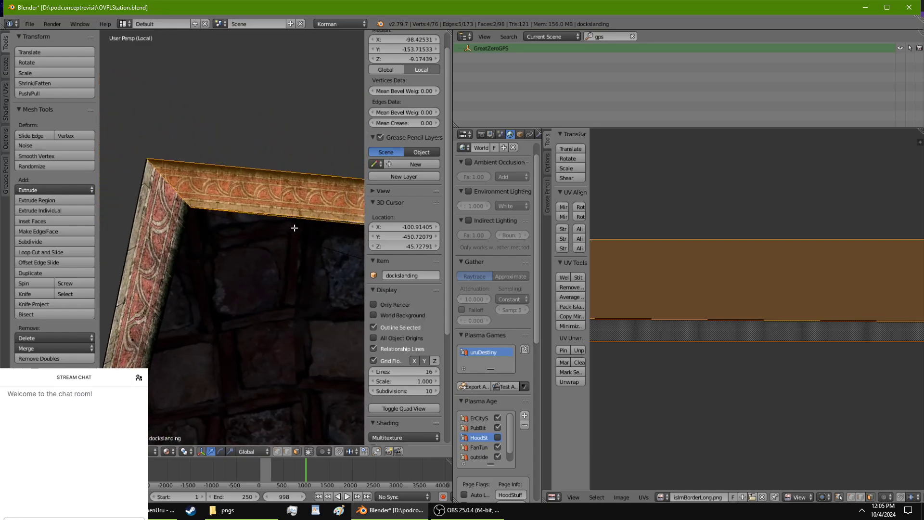
pyautogui.scroll(-8, 738, 308)
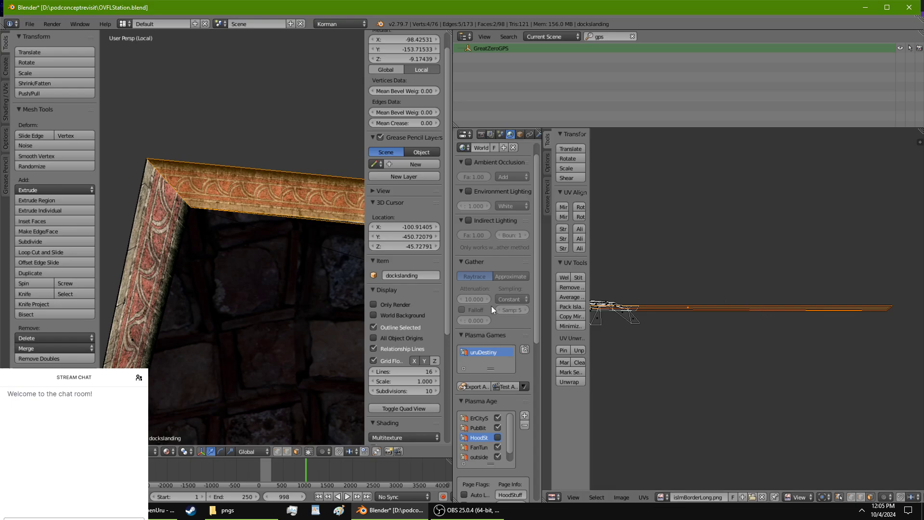
pyautogui.scroll(4, 712, 312)
pyautogui.scroll(3, 709, 318)
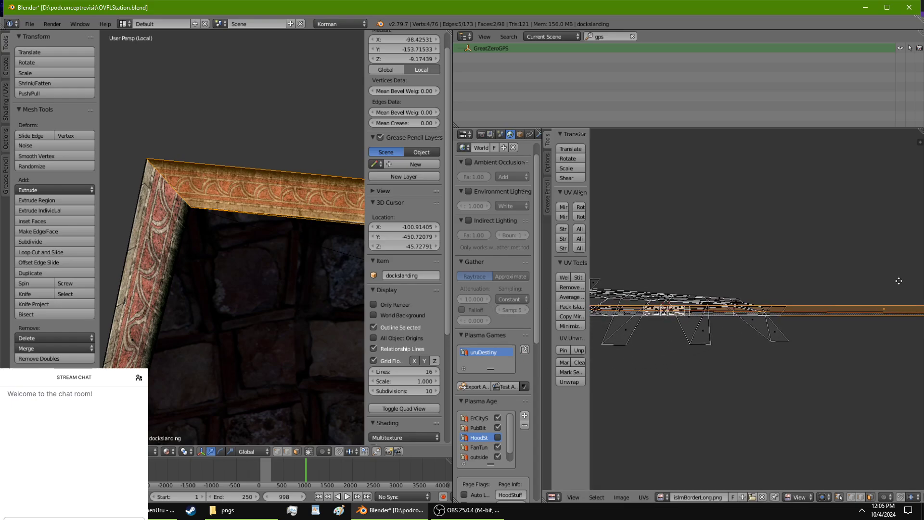
pyautogui.moveTo(347, 251); pyautogui.dragTo(270, 235, button='middle')
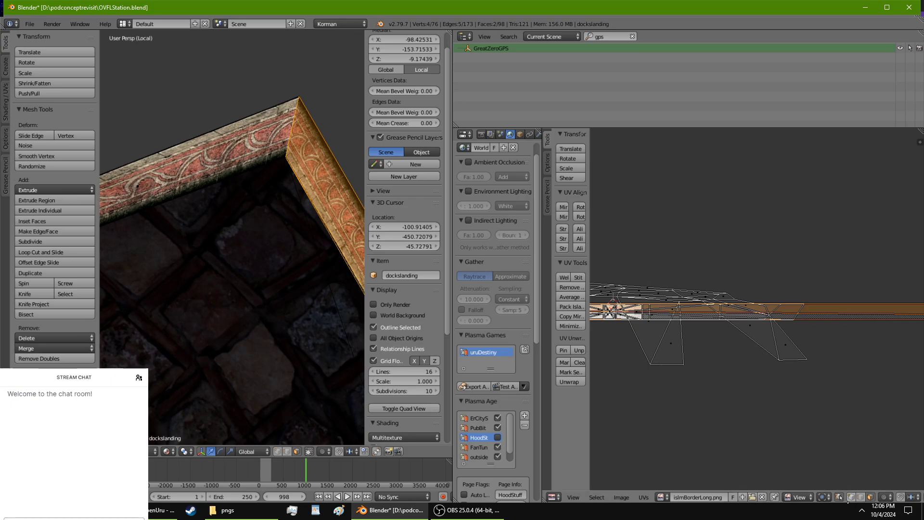
pyautogui.click(838, 497)
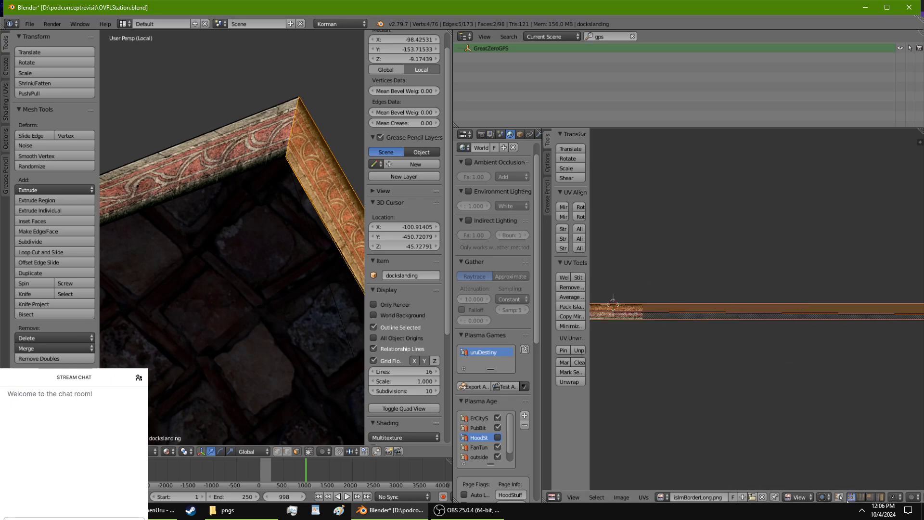
pyautogui.click(839, 497)
pyautogui.click(840, 497)
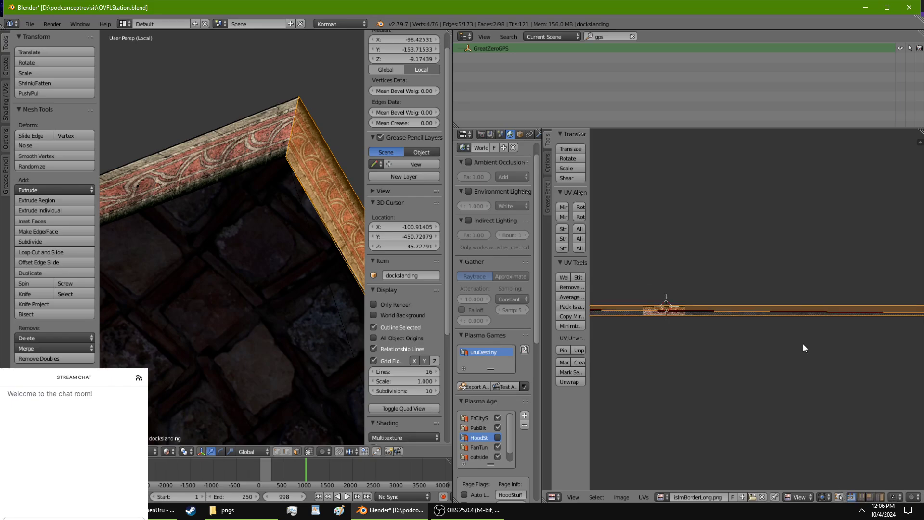
pyautogui.press('s')
pyautogui.press('x')
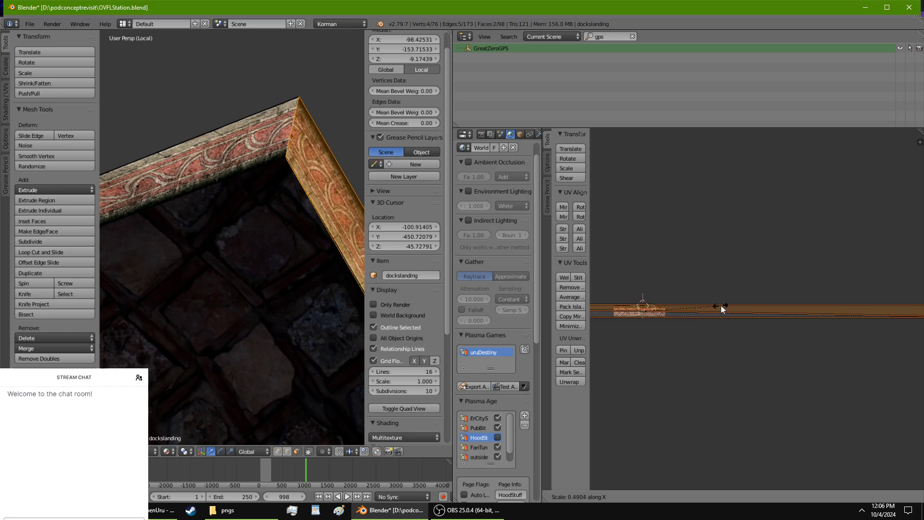
pyautogui.rightClick(721, 304)
# Mirror the selected trim strip UVs along the X axis.
pyautogui.scroll(-4, 714, 329)
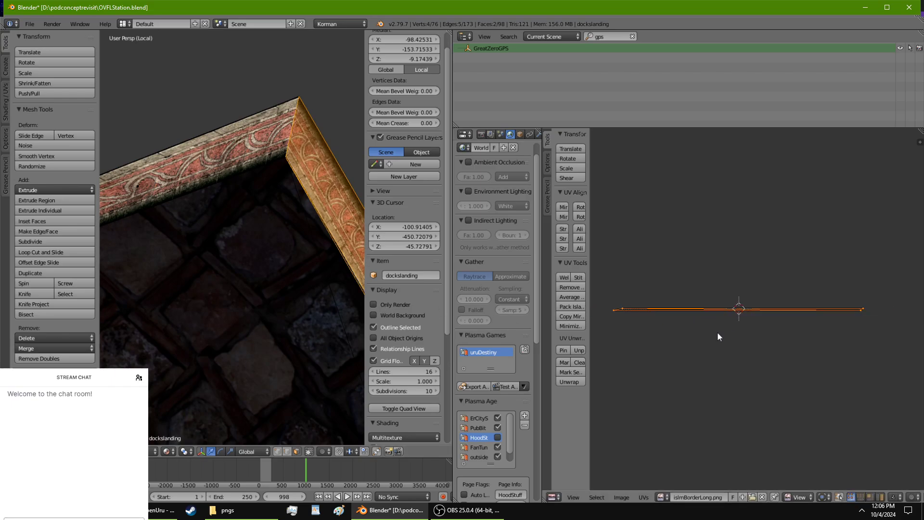
pyautogui.moveTo(228, 302); pyautogui.dragTo(214, 393, button='middle')
pyautogui.moveTo(242, 362); pyautogui.dragTo(243, 356, button='middle')
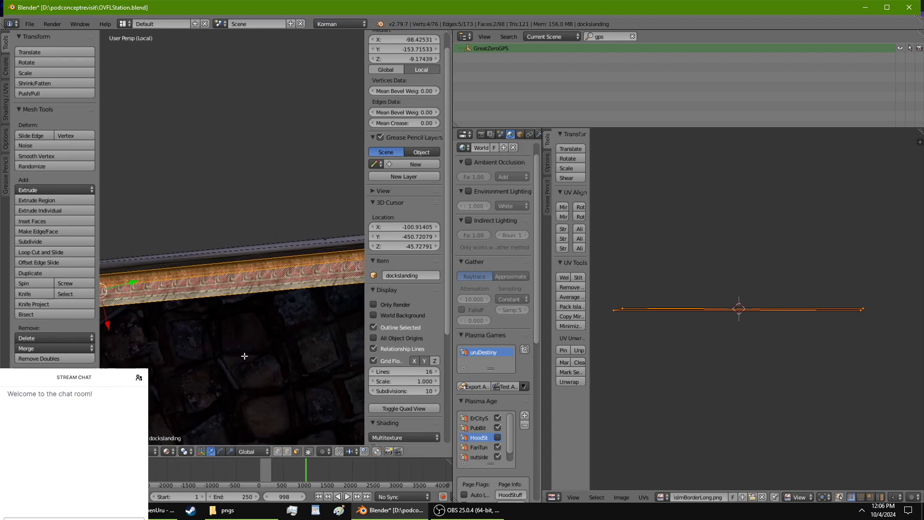
pyautogui.scroll(5, 828, 299)
pyautogui.scroll(2, 628, 369)
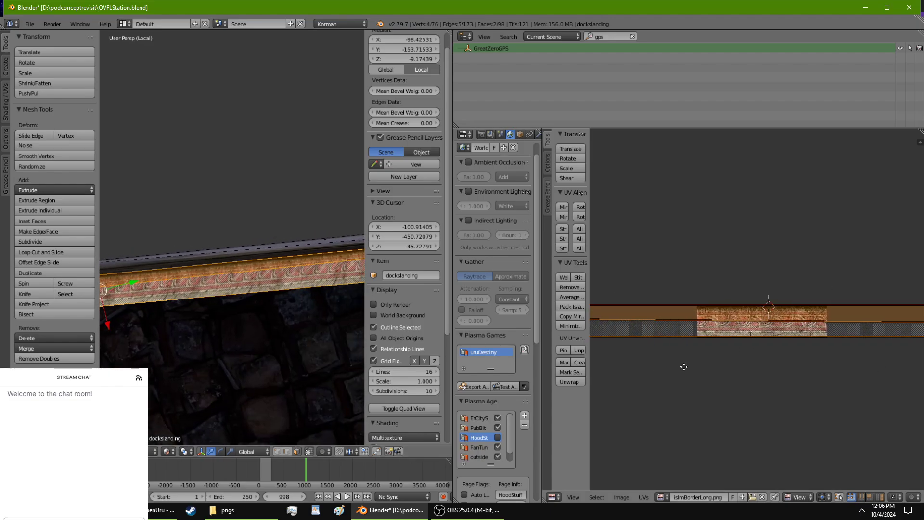
pyautogui.moveTo(250, 308); pyautogui.dragTo(121, 300, button='middle')
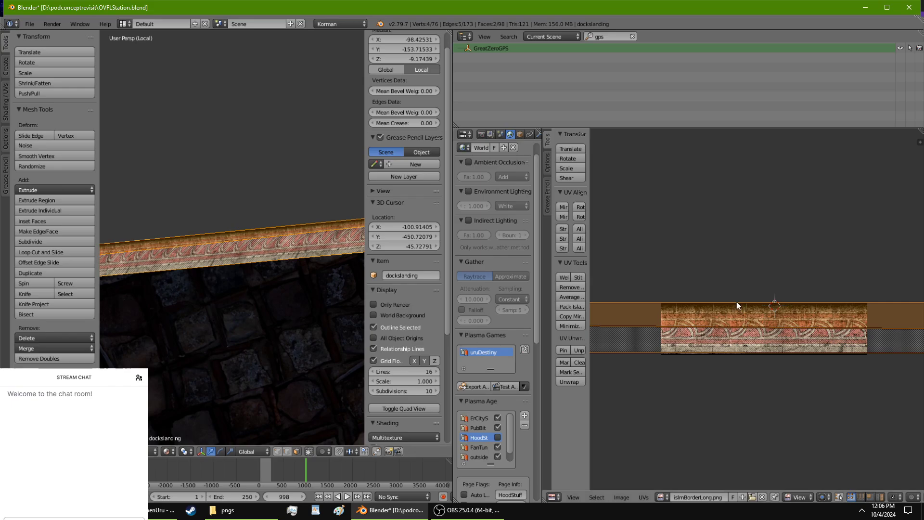
pyautogui.click(562, 206)
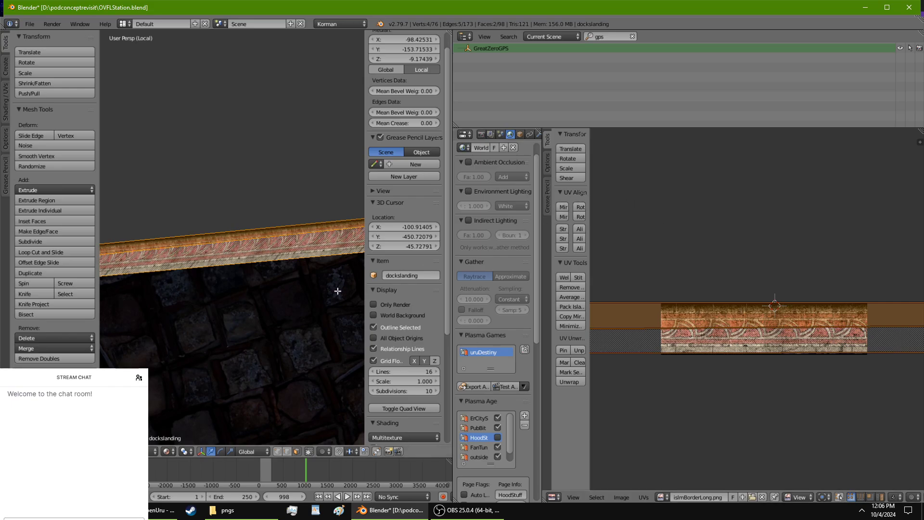
# Select the upper UV corner at the slanted end of the mirrored strip and move it outward along the strip.
pyautogui.moveTo(303, 311); pyautogui.dragTo(137, 352, button='middle')
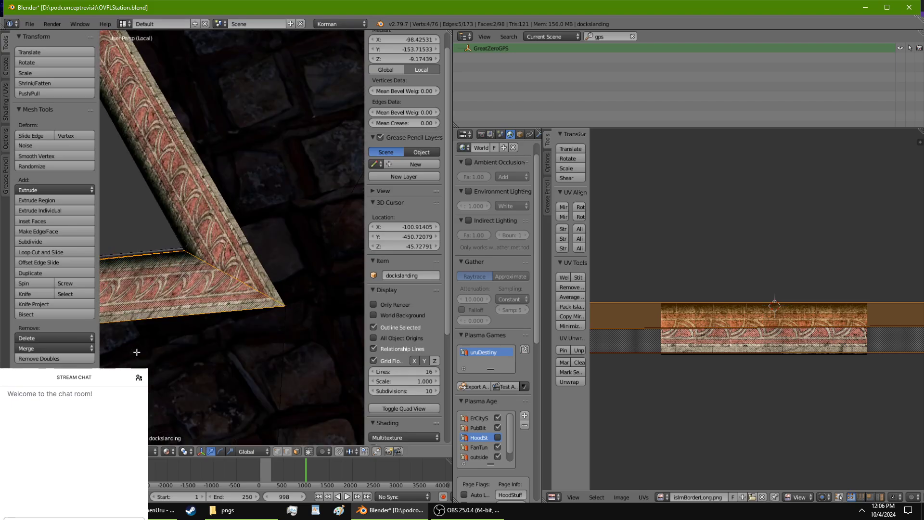
pyautogui.scroll(-5, 891, 293)
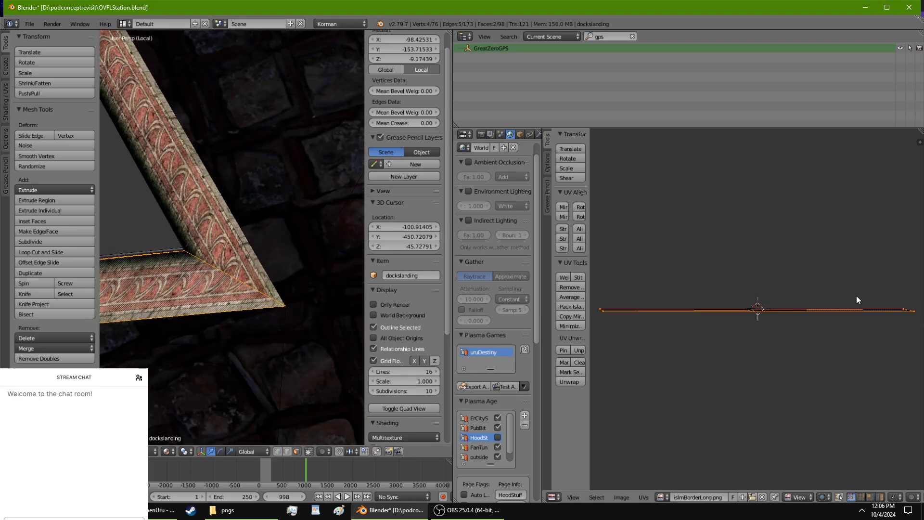
pyautogui.scroll(3, 763, 314)
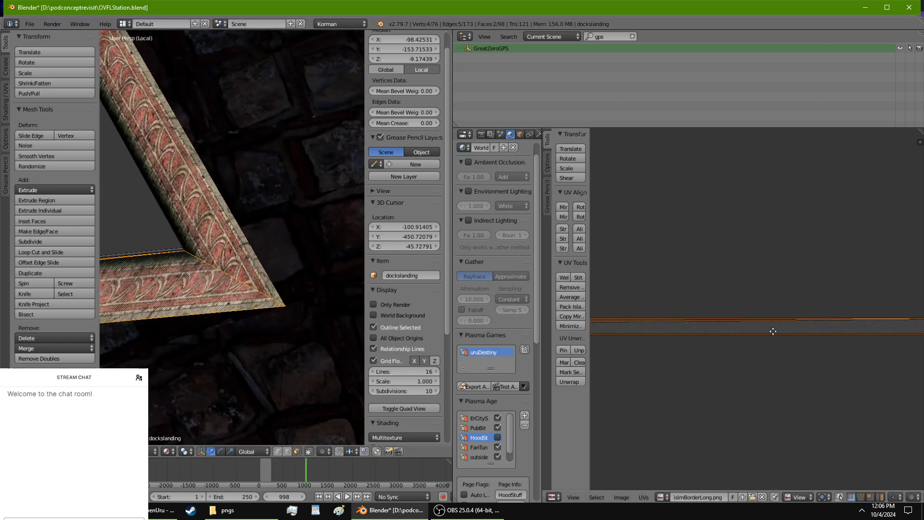
pyautogui.moveTo(635, 322); pyautogui.dragTo(689, 365, button='middle')
pyautogui.scroll(3, 769, 360)
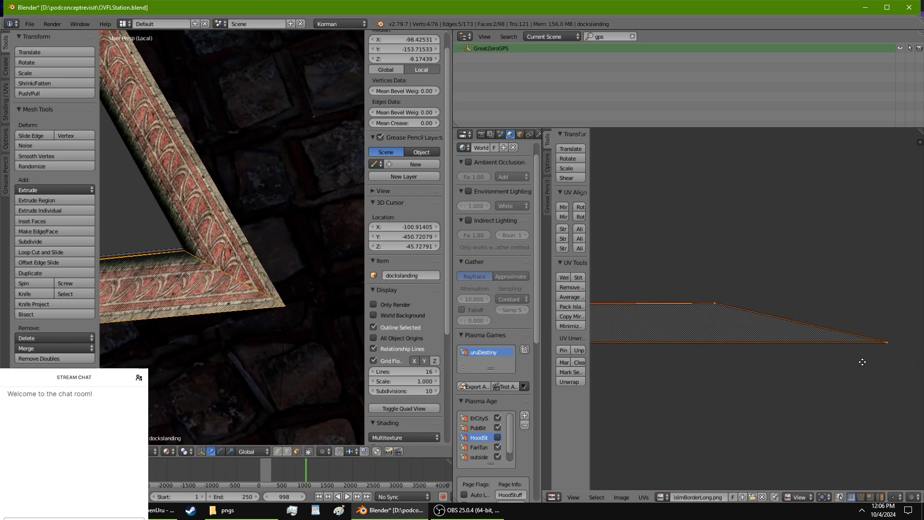
pyautogui.scroll(1, 834, 363)
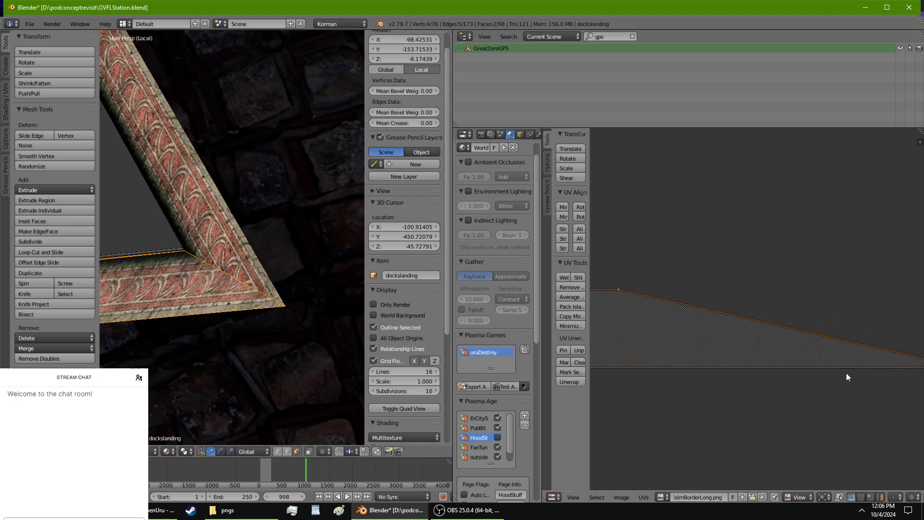
pyautogui.rightClick(619, 288)
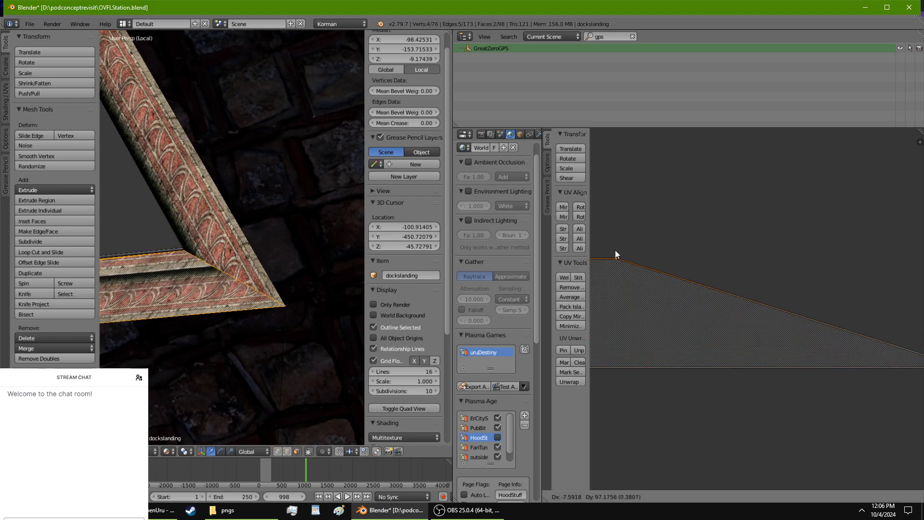
pyautogui.press('g')
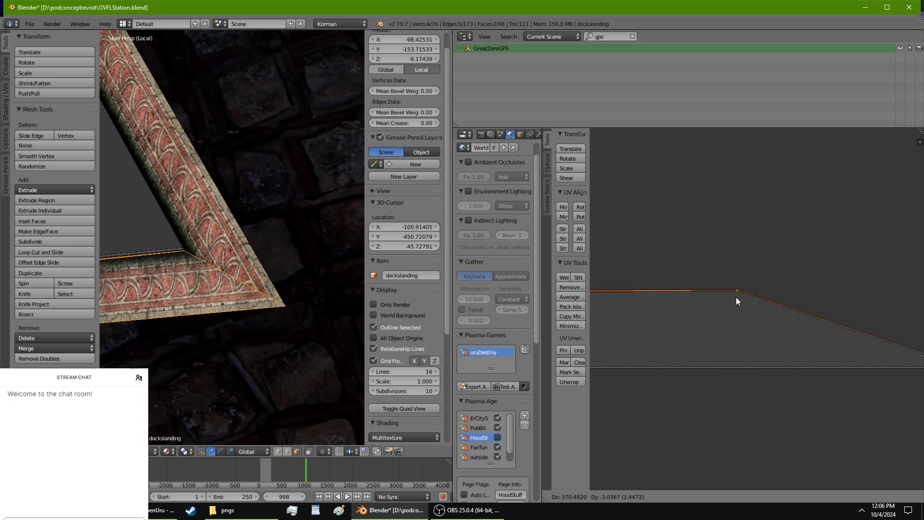
pyautogui.click(737, 300)
# Move the same upper UV corner slightly farther outward to refine the ornament alignment at the pointed trim corner.
pyautogui.moveTo(337, 346); pyautogui.dragTo(269, 294, button='middle')
pyautogui.moveTo(837, 375); pyautogui.dragTo(745, 362, button='middle')
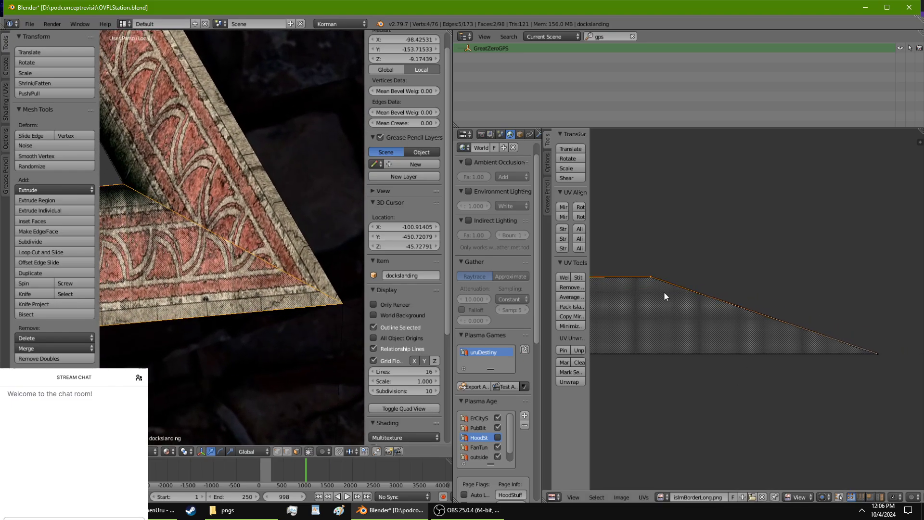
pyautogui.press('g')
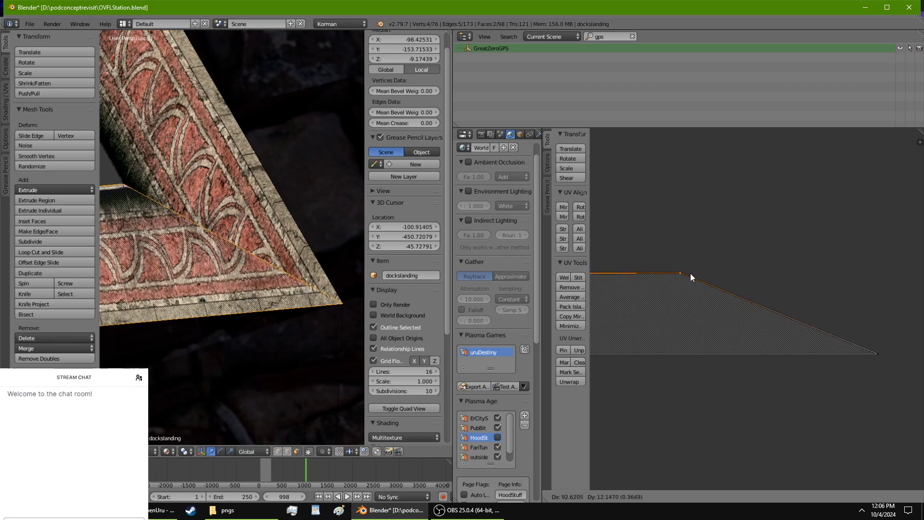
pyautogui.click(686, 276)
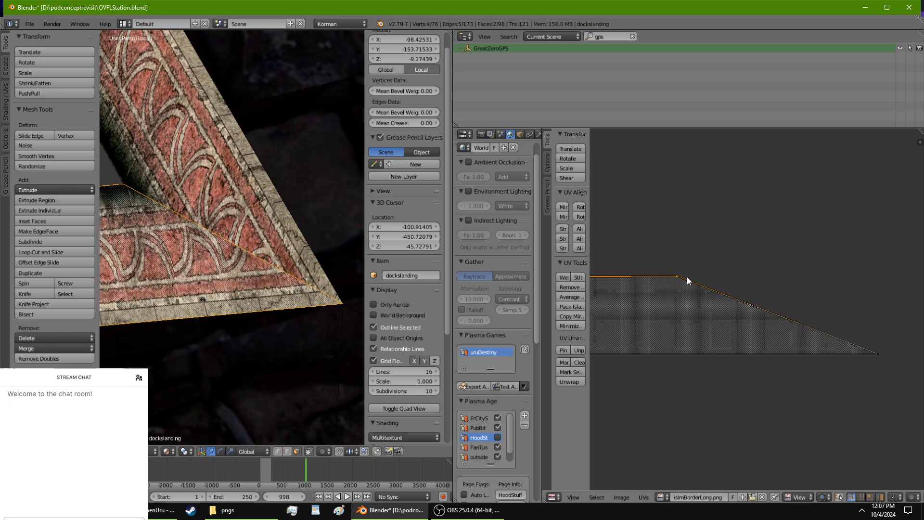
# Move the lower UV corner at the trim strip's pointed end slightly inward along the strip.
pyautogui.rightClick(867, 357)
pyautogui.press('g')
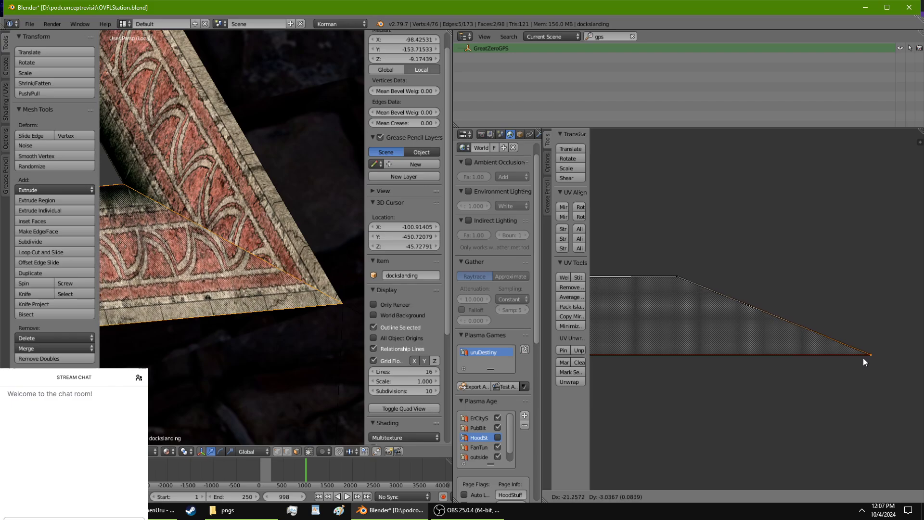
pyautogui.click(863, 357)
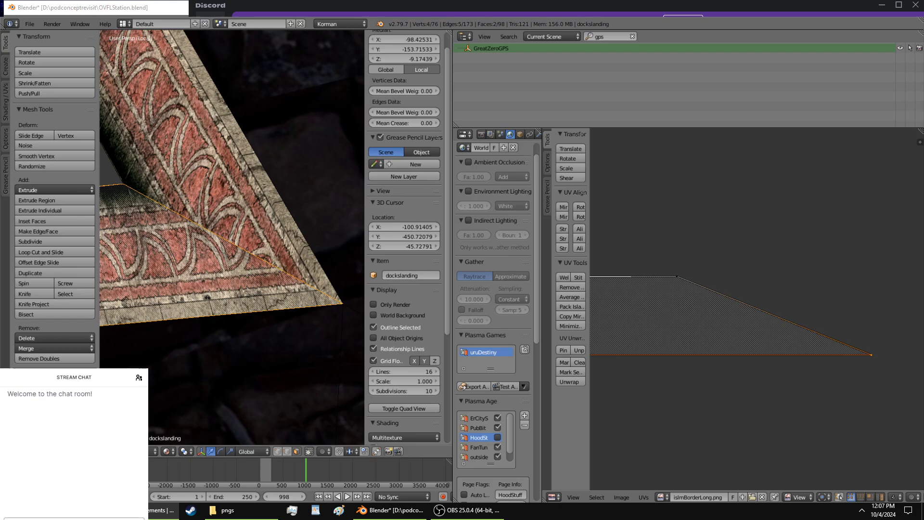
pyautogui.click(160, 10)
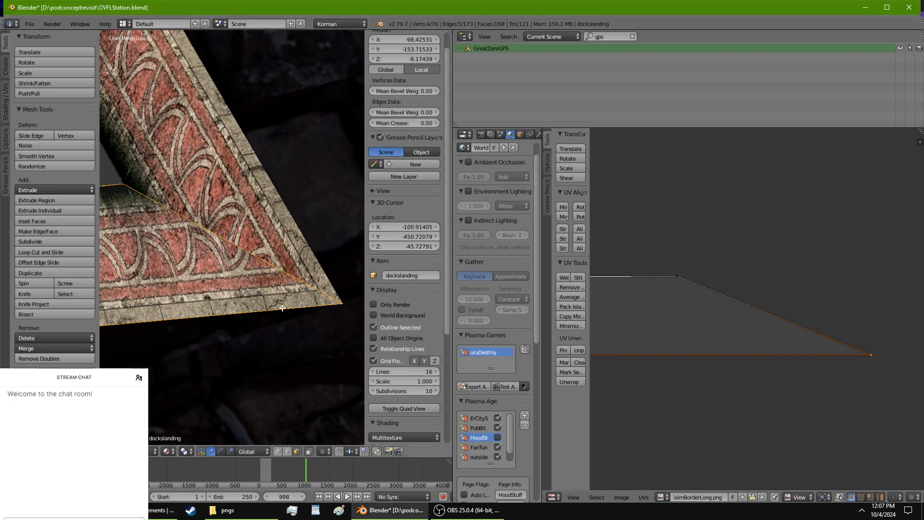
# Select the adjoining end trim face of the frame and mirror its UVs along the Y axis.
pyautogui.scroll(-2, 278, 304)
pyautogui.moveTo(256, 301); pyautogui.dragTo(277, 313, button='middle')
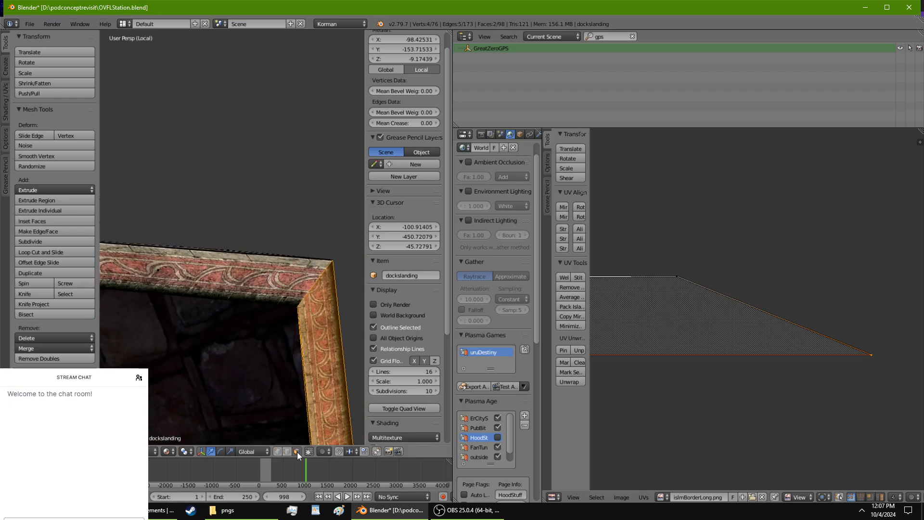
pyautogui.rightClick(278, 272)
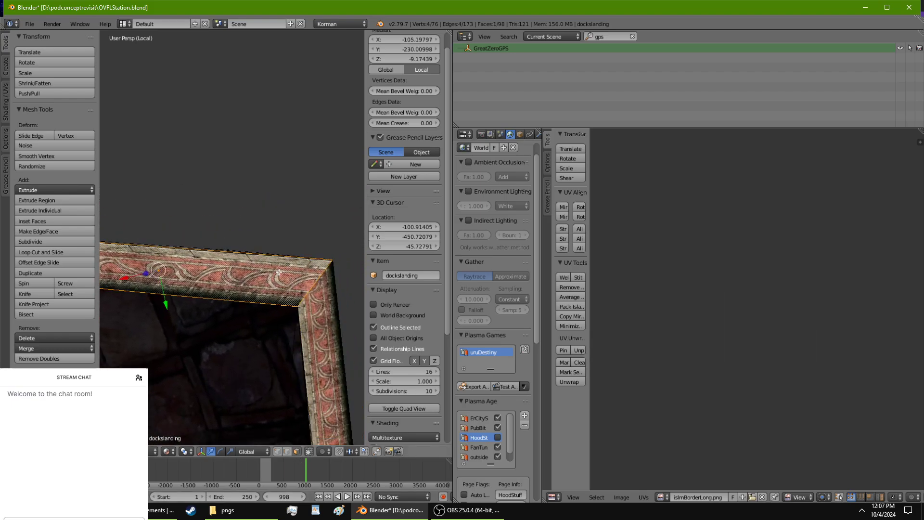
pyautogui.click(705, 305)
pyautogui.click(727, 286)
pyautogui.scroll(7, 750, 288)
pyautogui.moveTo(744, 287); pyautogui.dragTo(822, 322, button='middle')
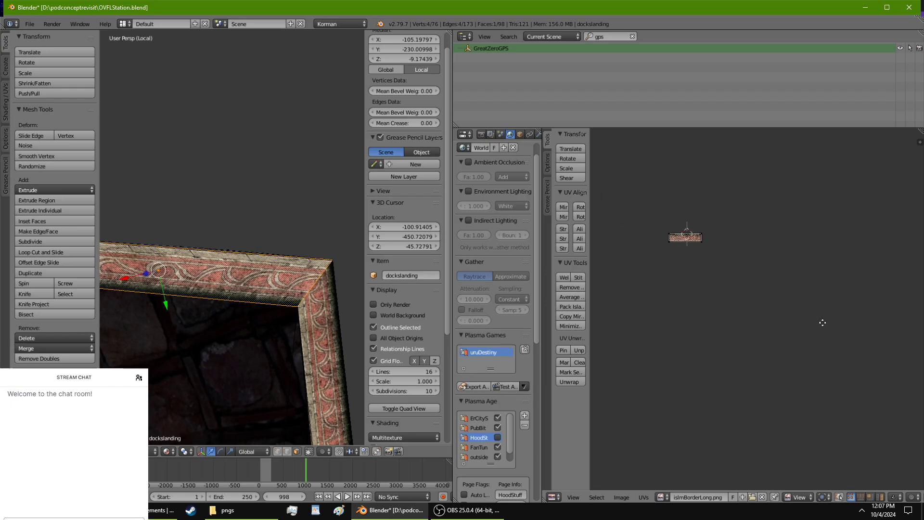
pyautogui.scroll(2, 780, 286)
pyautogui.scroll(1, 707, 263)
pyautogui.moveTo(700, 258); pyautogui.dragTo(824, 355, button='middle')
pyautogui.scroll(3, 798, 294)
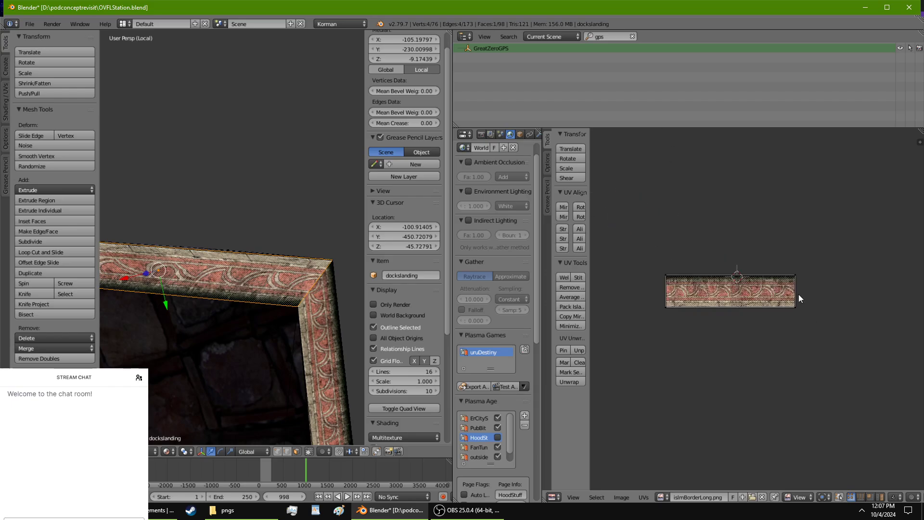
pyautogui.click(560, 216)
pyautogui.click(560, 217)
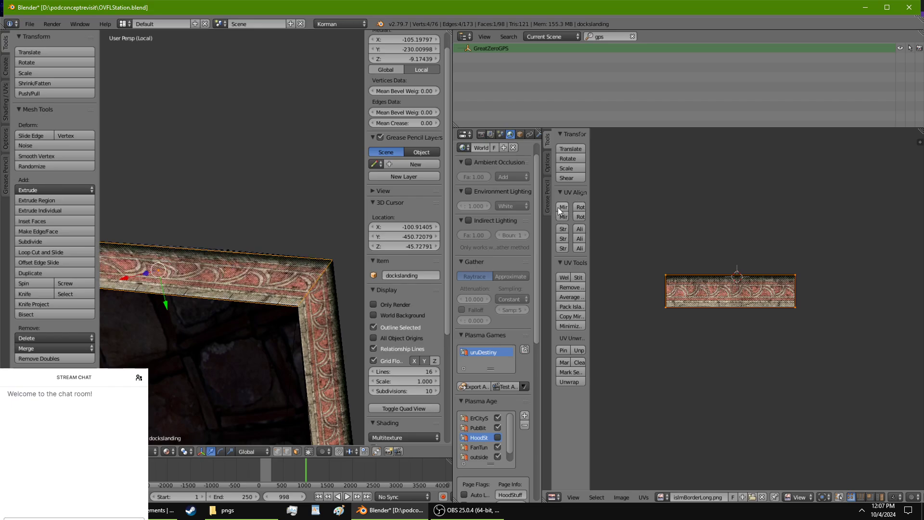
# Scale the end trim face's UVs along X to about 2.5 times their length to match the neighbouring ornament.
pyautogui.scroll(5, 332, 293)
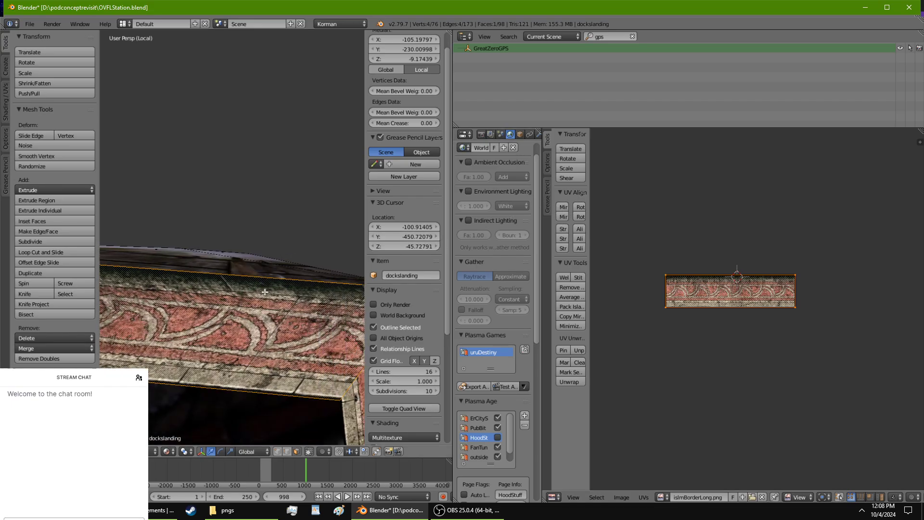
pyautogui.keyDown('shift'); pyautogui.moveTo(354, 320); pyautogui.dragTo(243, 279, button='middle'); pyautogui.keyUp('shift')
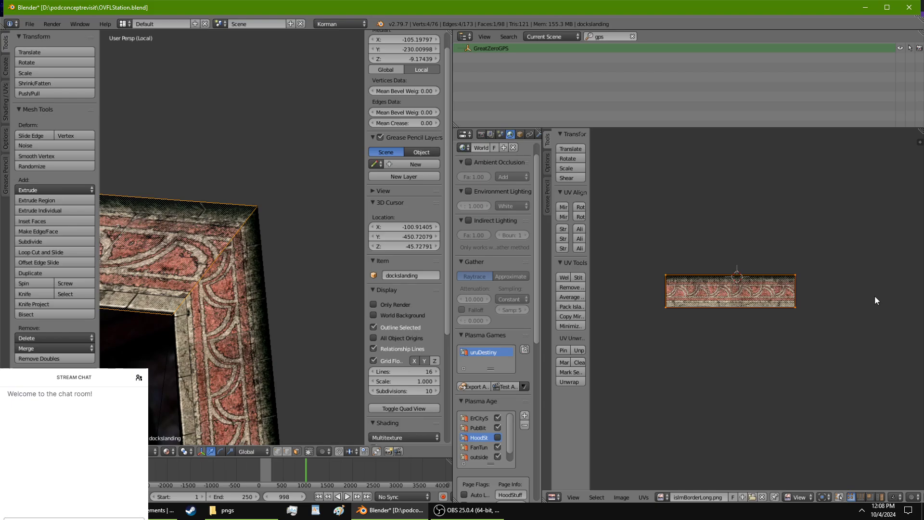
pyautogui.press('s')
pyautogui.press('x')
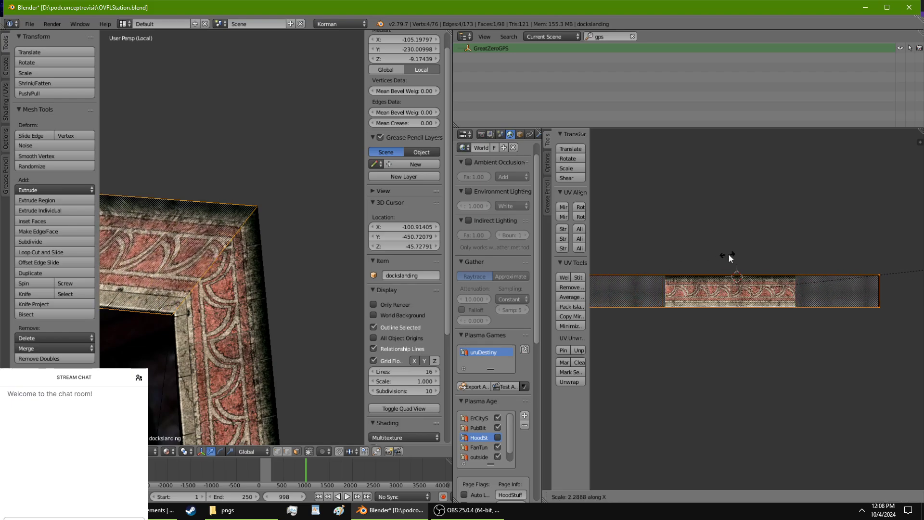
pyautogui.click(766, 251)
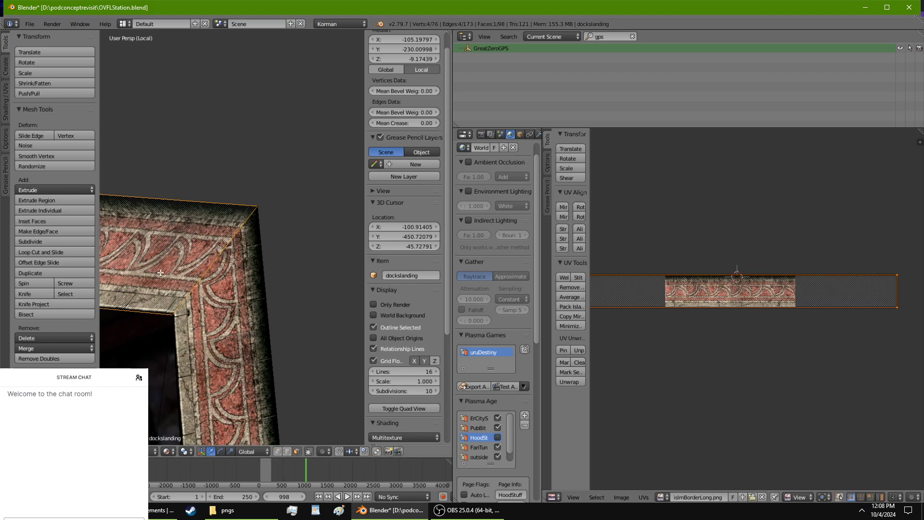
pyautogui.moveTo(160, 273); pyautogui.dragTo(241, 308, button='middle')
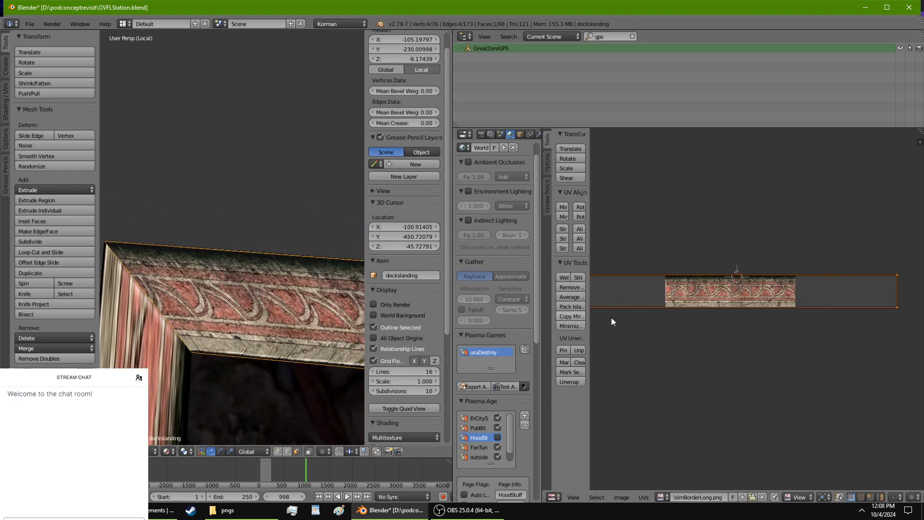
pyautogui.moveTo(145, 284); pyautogui.dragTo(202, 299, button='middle')
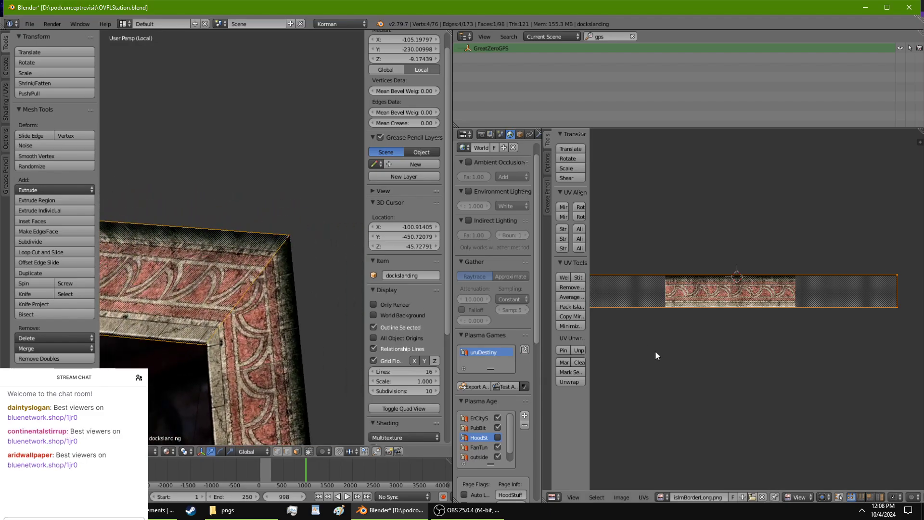
# Move the upper UV corner at the end trim strip's right end outward so the ornament meets the mitred corner.
pyautogui.moveTo(807, 327); pyautogui.dragTo(714, 325, button='middle')
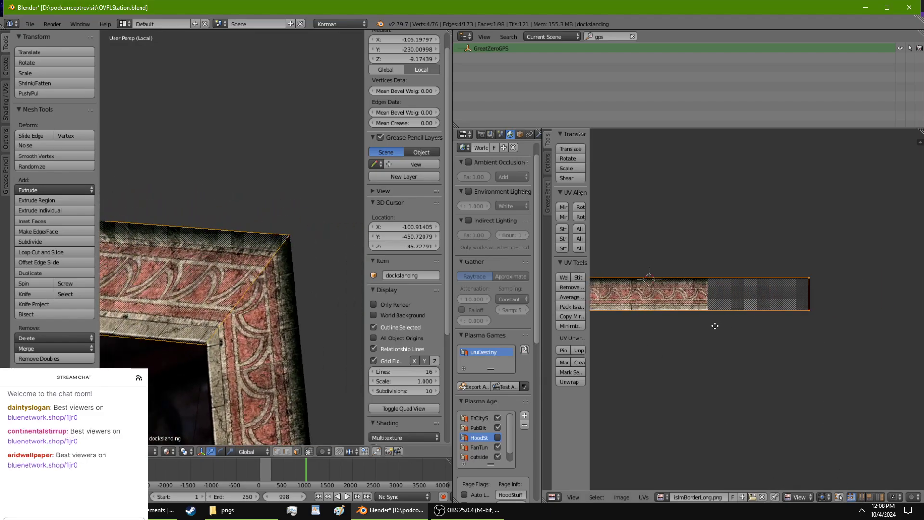
pyautogui.scroll(2, 726, 330)
pyautogui.moveTo(825, 312); pyautogui.dragTo(804, 316, button='right')
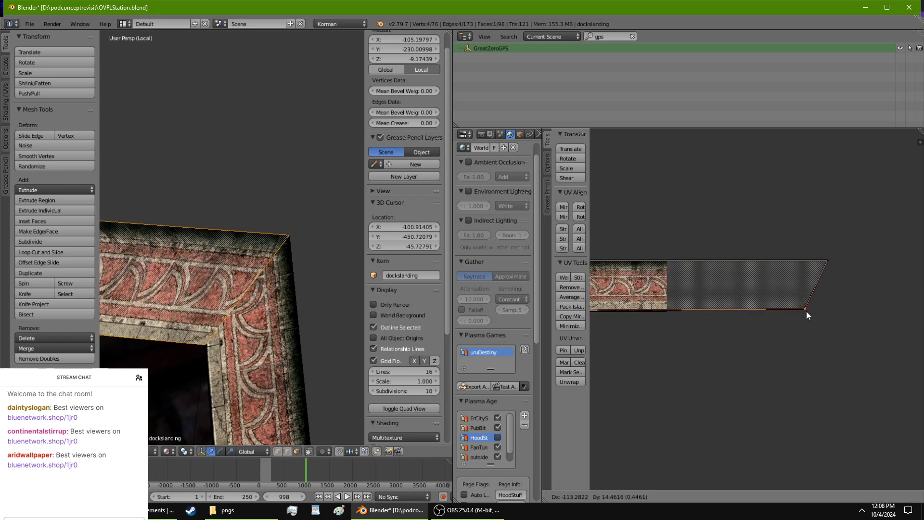
pyautogui.rightClick(819, 311)
pyautogui.moveTo(829, 260); pyautogui.dragTo(896, 261, button='right')
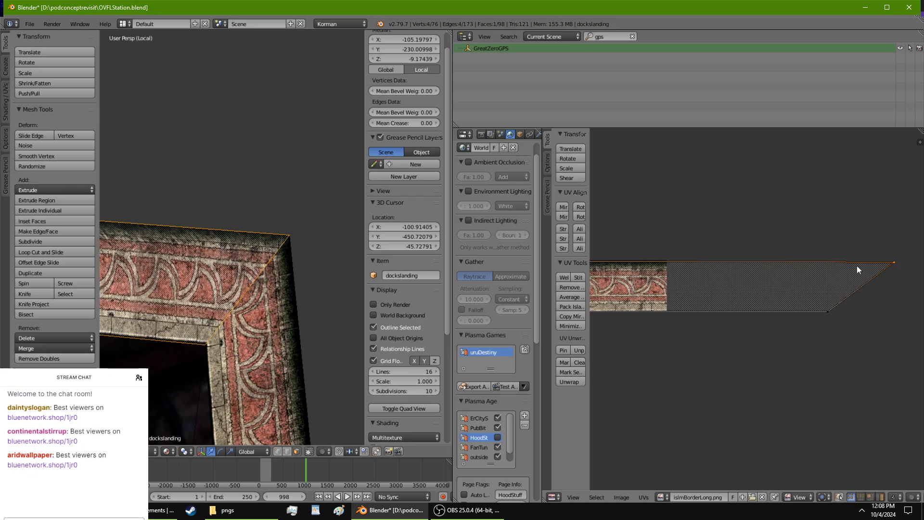
# Move the lower UV corner at the end trim strip's left end inward to form the matching slant for the opposite mitre.
pyautogui.moveTo(145, 298); pyautogui.dragTo(289, 332, button='middle')
pyautogui.moveTo(556, 340)
pyautogui.mouseDown(button='middle')
pyautogui.moveTo(848, 341)
pyautogui.moveTo(780, 330)
pyautogui.moveTo(726, 337)
pyautogui.mouseUp(button='middle')
pyautogui.rightClick(727, 325)
pyautogui.press('g')
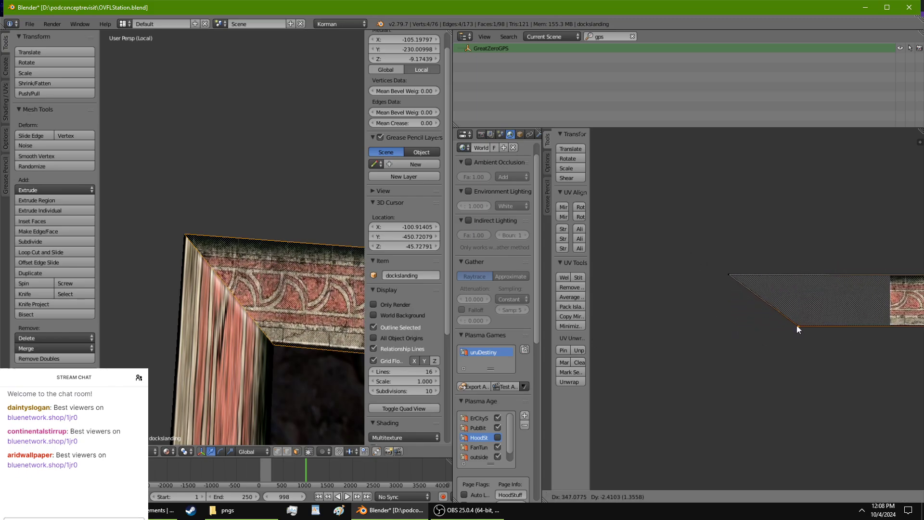
pyautogui.click(797, 324)
# Move the inner vertex of the frame's right mitred corner along X and Y to about X -109.93, Y -228.01.
pyautogui.keyDown('shift'); pyautogui.moveTo(353, 347); pyautogui.dragTo(289, 308, button='middle'); pyautogui.keyUp('shift')
pyautogui.scroll(-3, 237, 325)
pyautogui.keyDown('shift'); pyautogui.rightClick(287, 307); pyautogui.keyUp('shift')
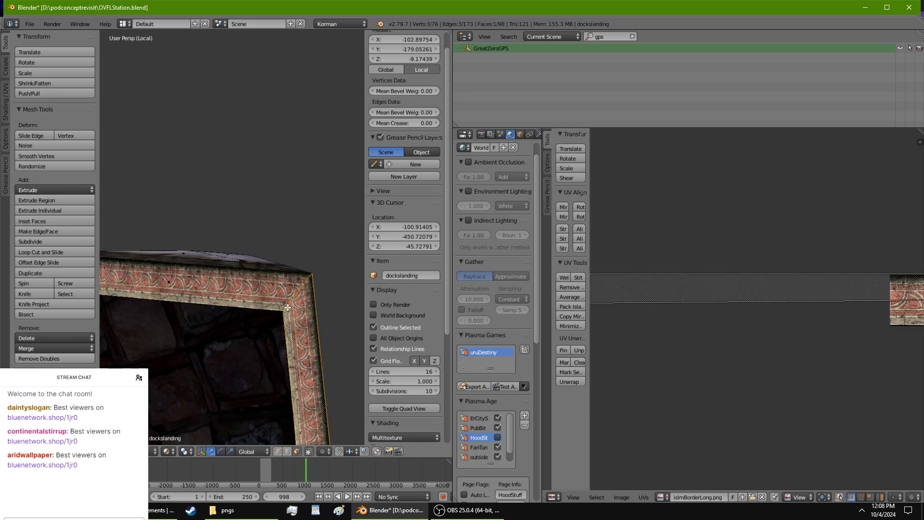
pyautogui.rightClick(283, 310)
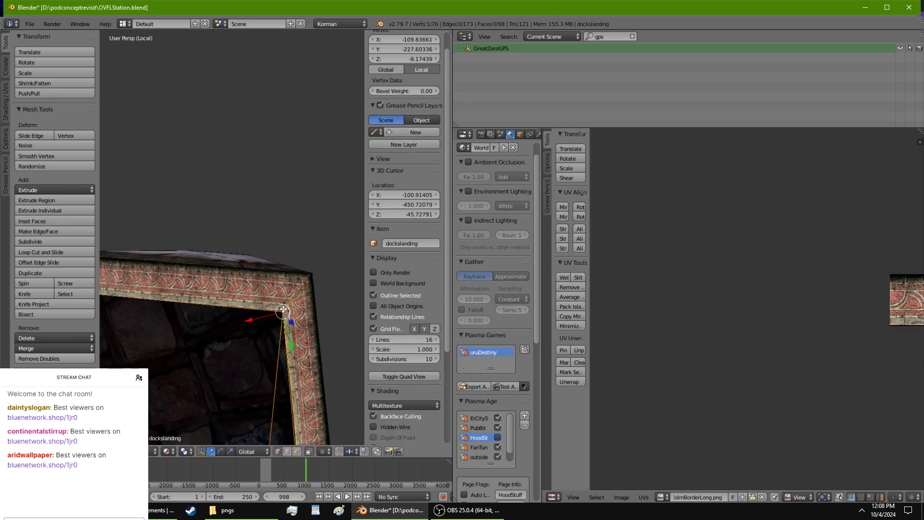
pyautogui.press('g')
pyautogui.press('y')
pyautogui.press('x')
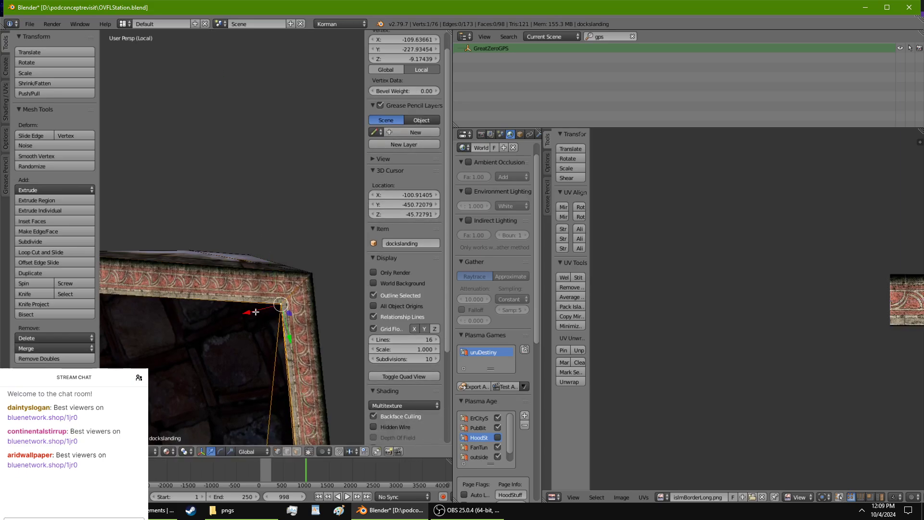
pyautogui.press('y')
pyautogui.click(264, 310)
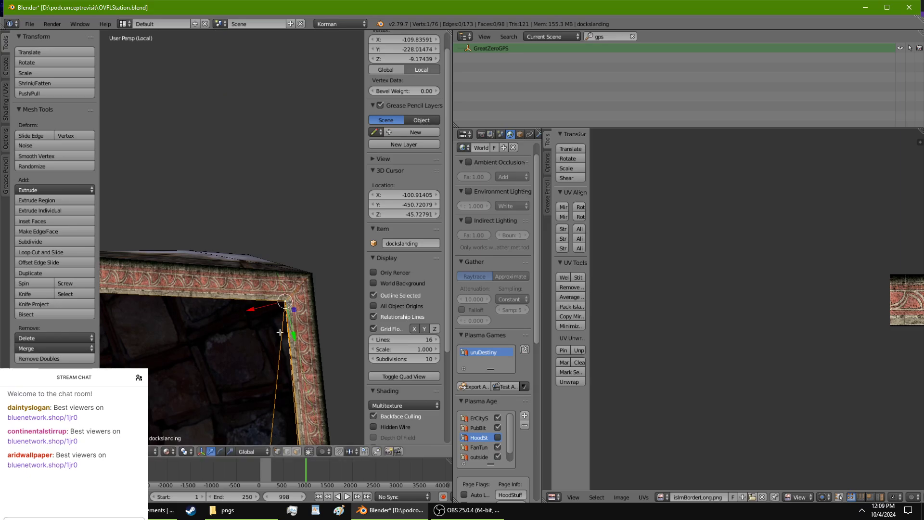
pyautogui.scroll(5, 209, 407)
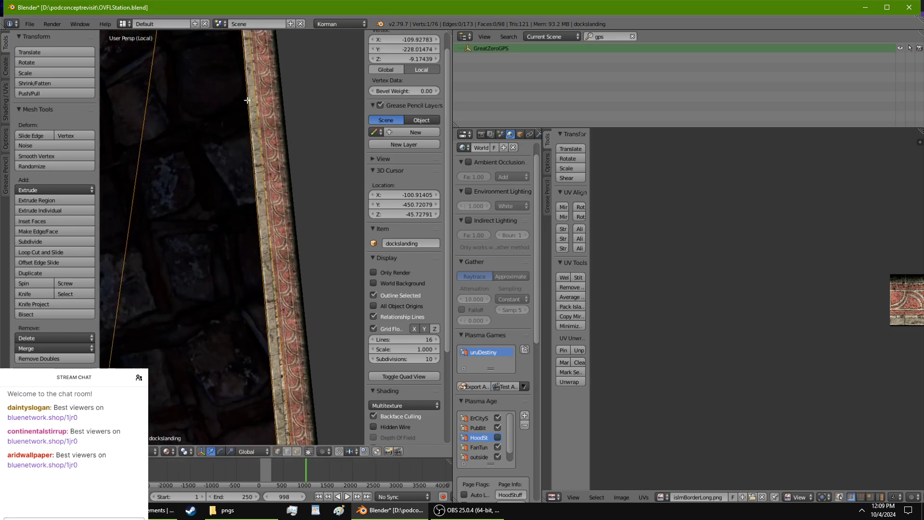
pyautogui.moveTo(209, 407); pyautogui.dragTo(328, 299, button='middle')
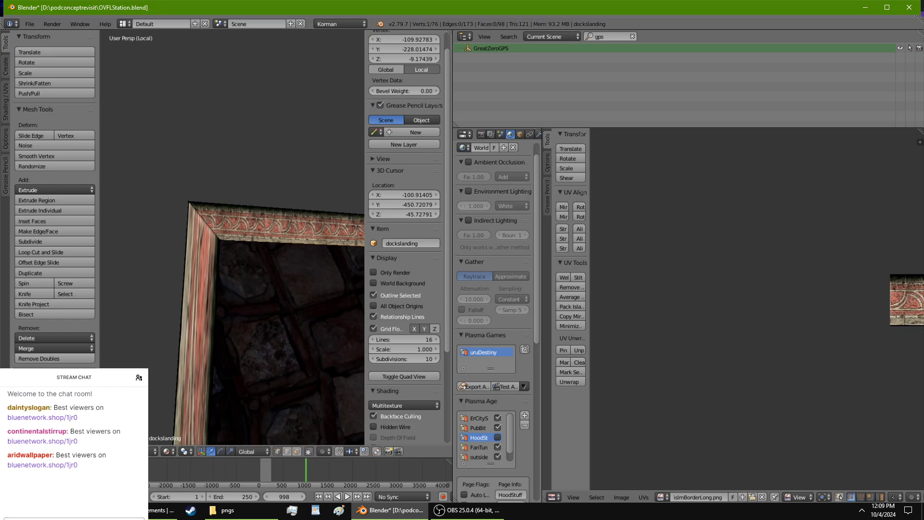
pyautogui.click(62, 510)
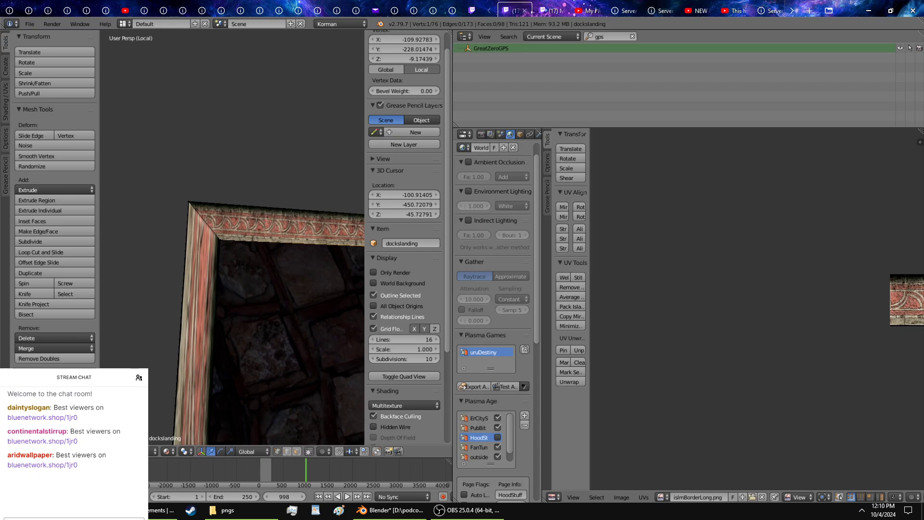
pyautogui.click(390, 510)
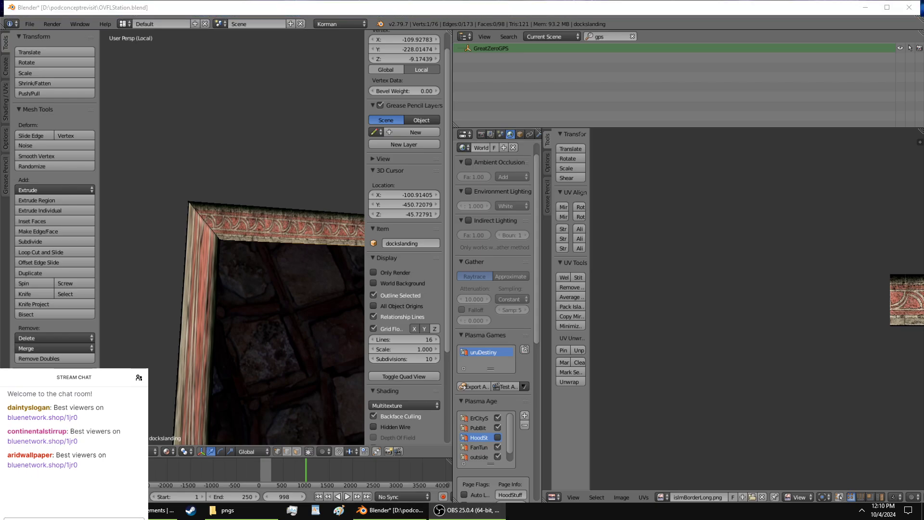
pyautogui.hotkey('alt', 'Tab')
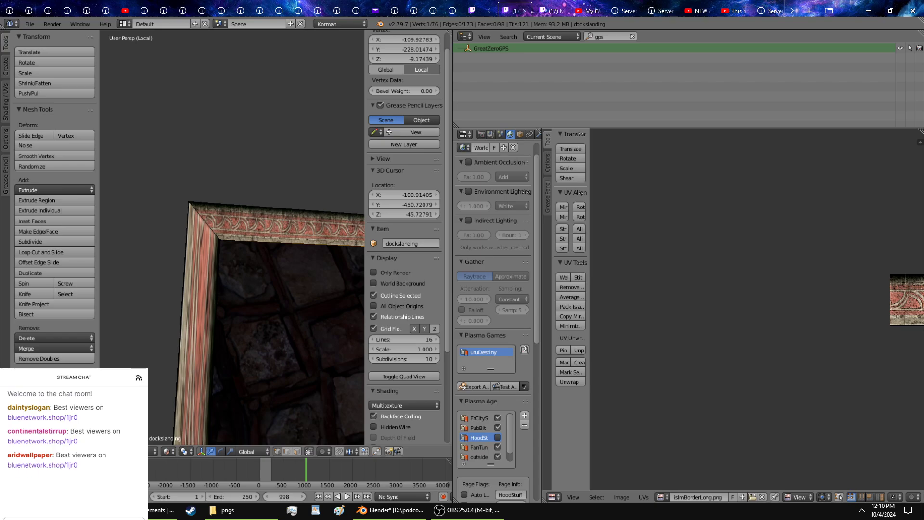
pyautogui.click(553, 9)
pyautogui.click(561, 11)
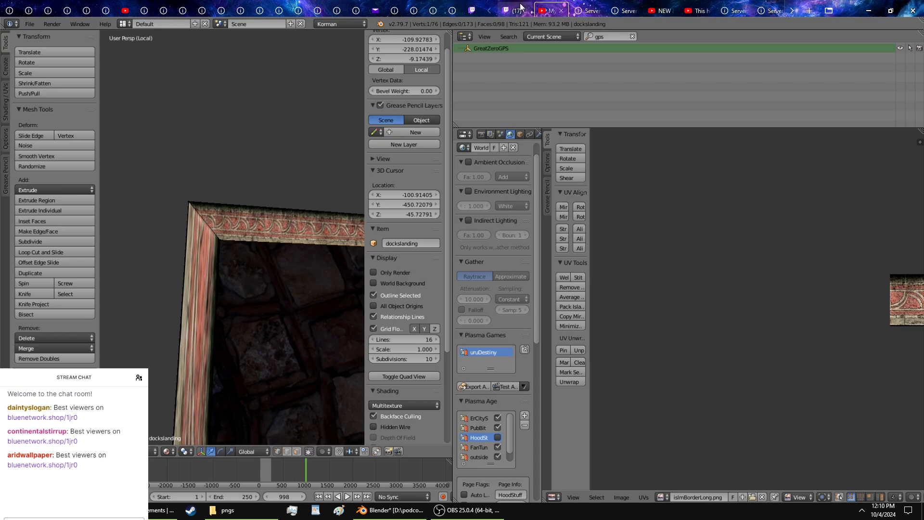
pyautogui.click(477, 5)
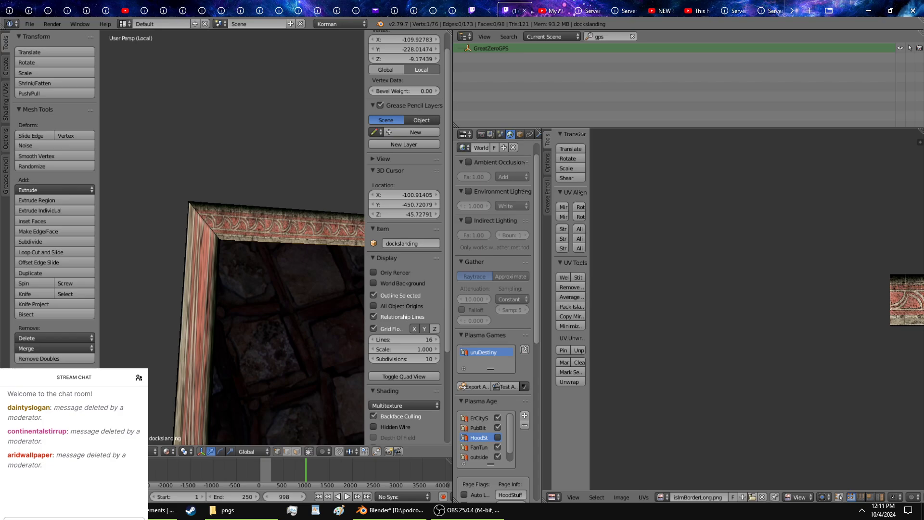
pyautogui.click(393, 513)
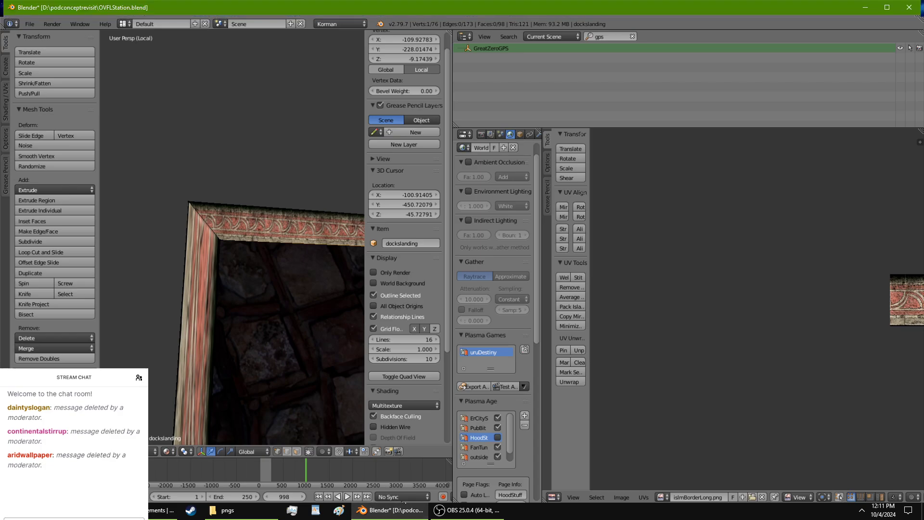
pyautogui.click(153, 514)
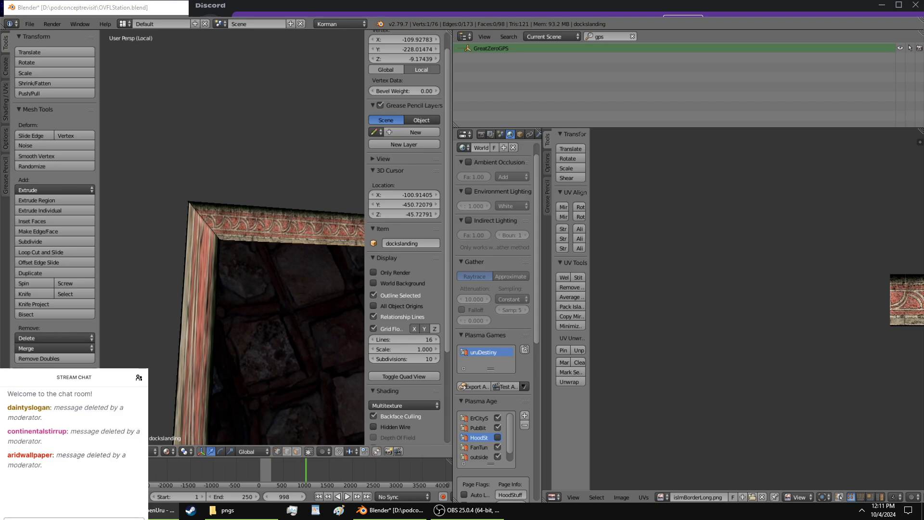
pyautogui.click(390, 509)
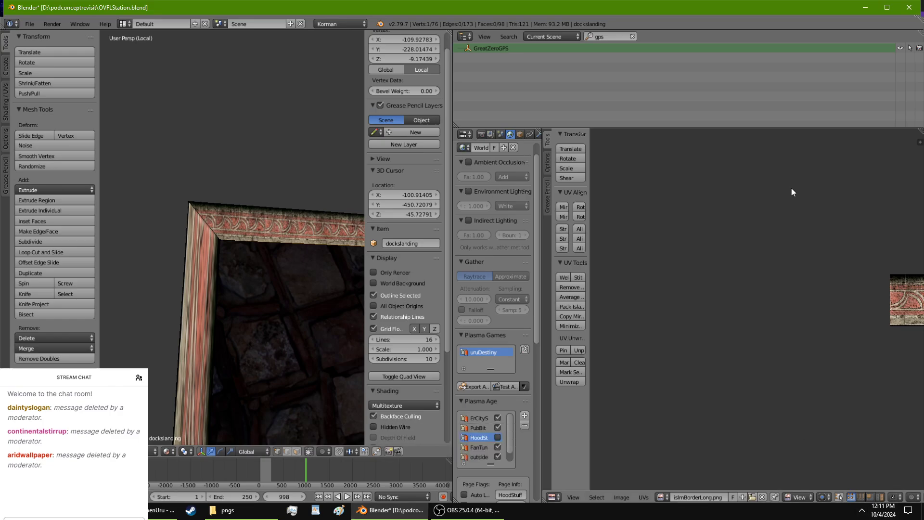
# Switch to face selection and select the stretched long trim face plus both triangles of the opposite long trim strip for UV comparison.
pyautogui.press('Tab')
pyautogui.press('Tab')
pyautogui.rightClick(218, 253)
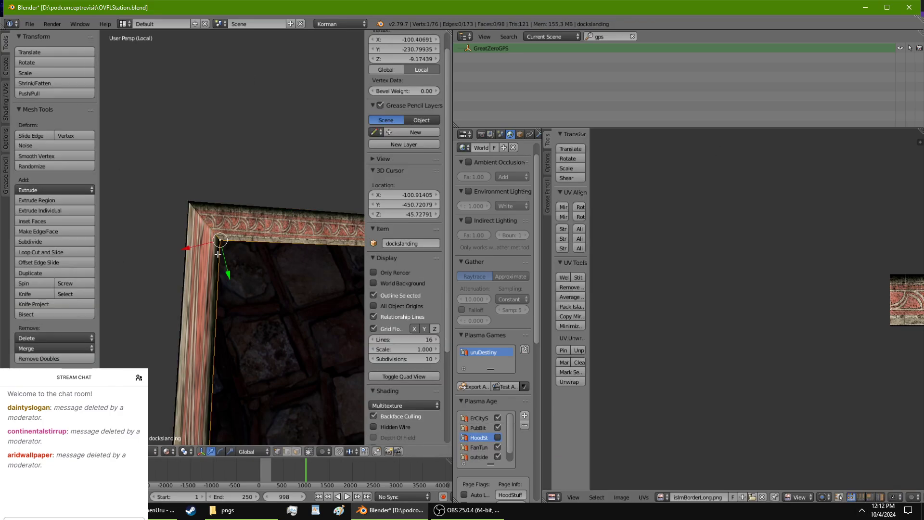
pyautogui.click(297, 453)
pyautogui.rightClick(222, 308)
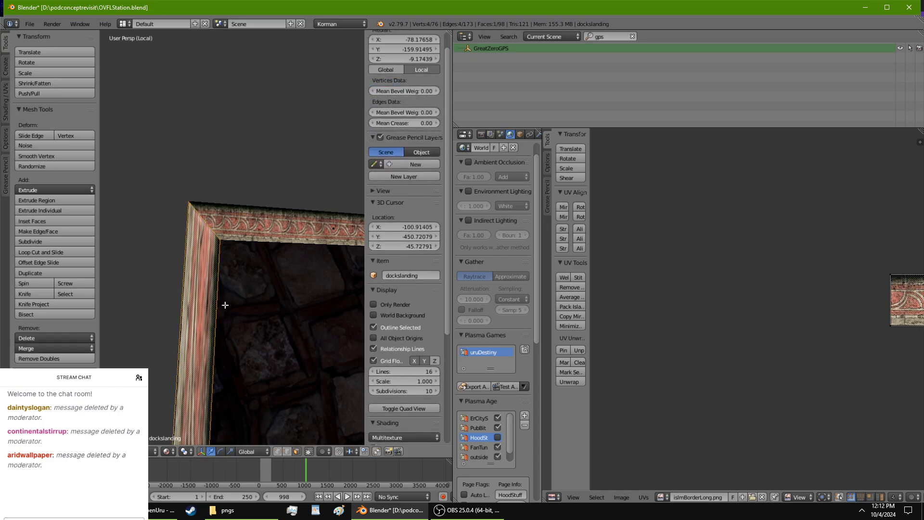
pyautogui.moveTo(328, 316)
pyautogui.mouseDown(button='middle')
pyautogui.moveTo(207, 291)
pyautogui.moveTo(348, 363)
pyautogui.moveTo(322, 331)
pyautogui.mouseUp(button='middle')
pyautogui.scroll(2, 319, 313)
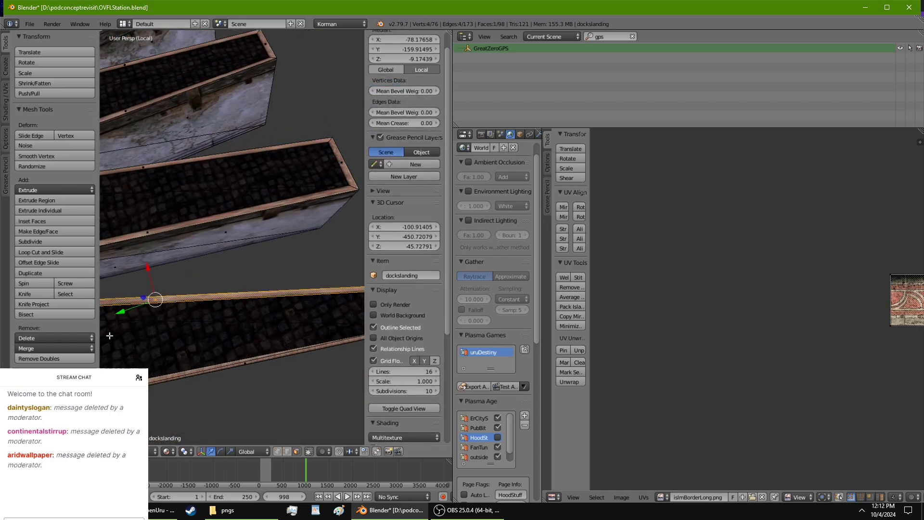
pyautogui.scroll(3, 139, 285)
pyautogui.keyDown('shift'); pyautogui.rightClick(242, 276); pyautogui.keyUp('shift')
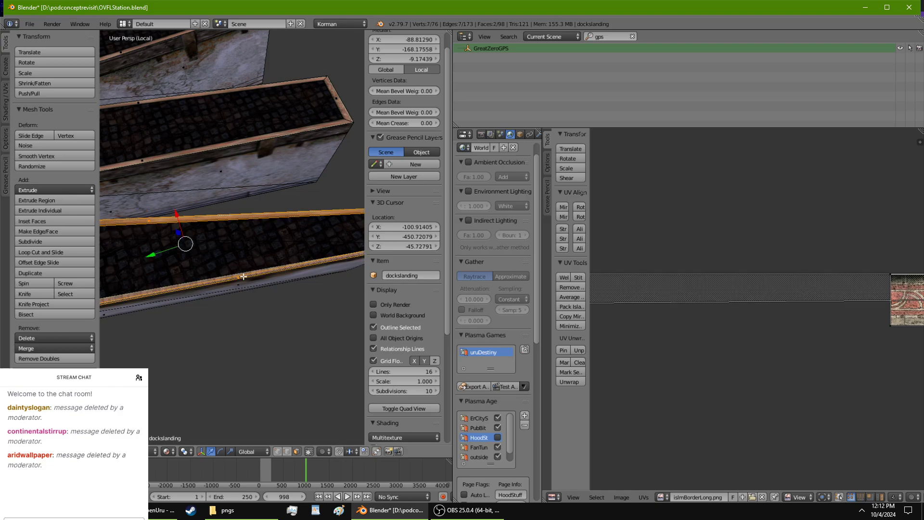
pyautogui.scroll(8, 769, 344)
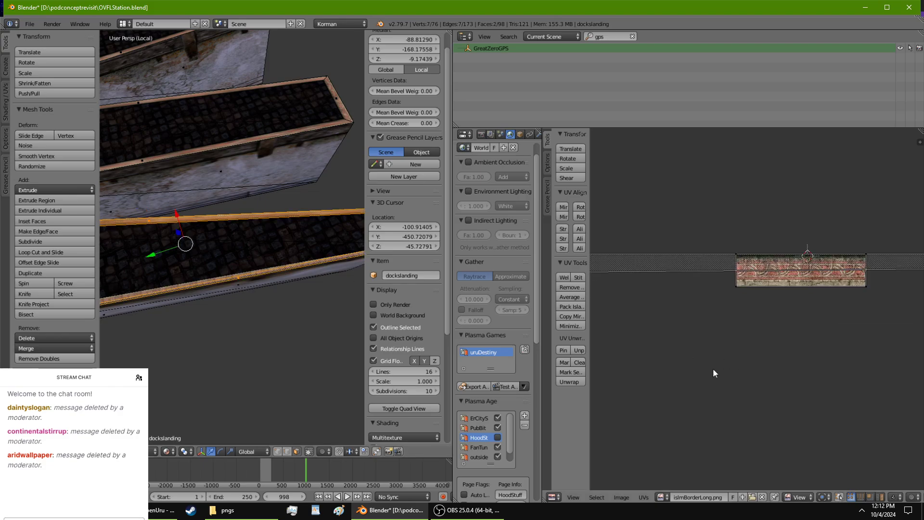
pyautogui.scroll(5, 252, 313)
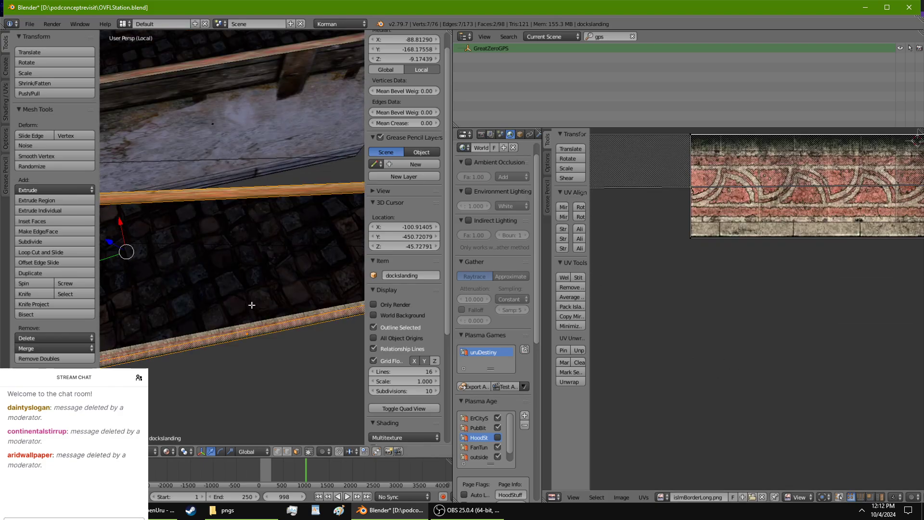
pyautogui.keyDown('shift'); pyautogui.rightClick(278, 359); pyautogui.keyUp('shift')
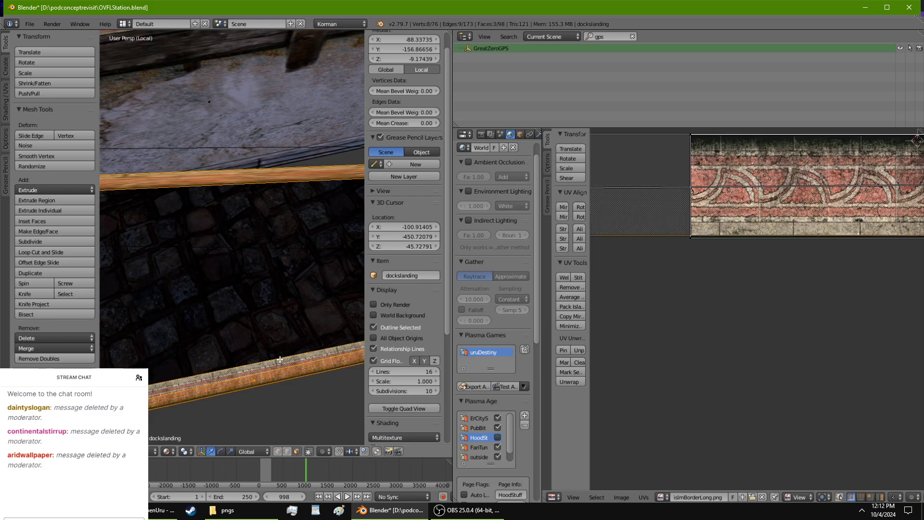
# Scale the stretched long trim face's UV island strongly along X, by about 17 times, towards the opposite strip's UV length.
pyautogui.click(880, 496)
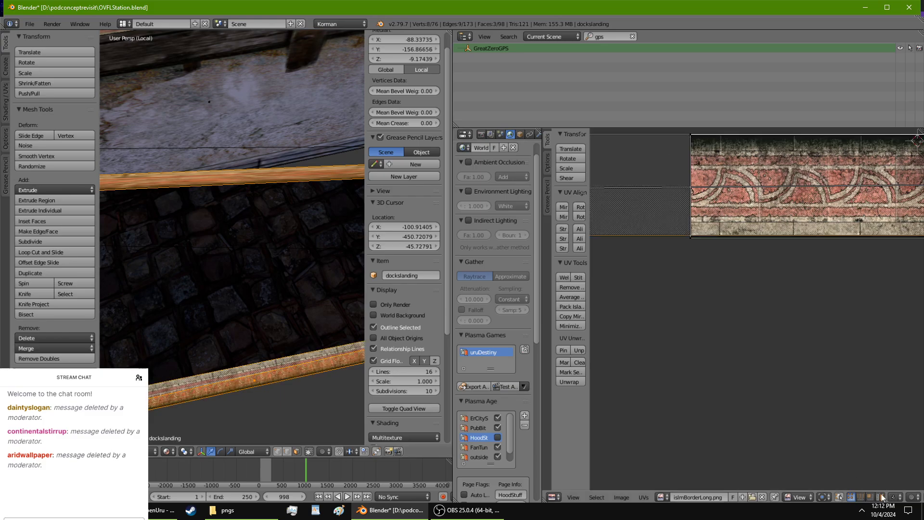
pyautogui.rightClick(784, 175)
pyautogui.press('s')
pyautogui.press('y')
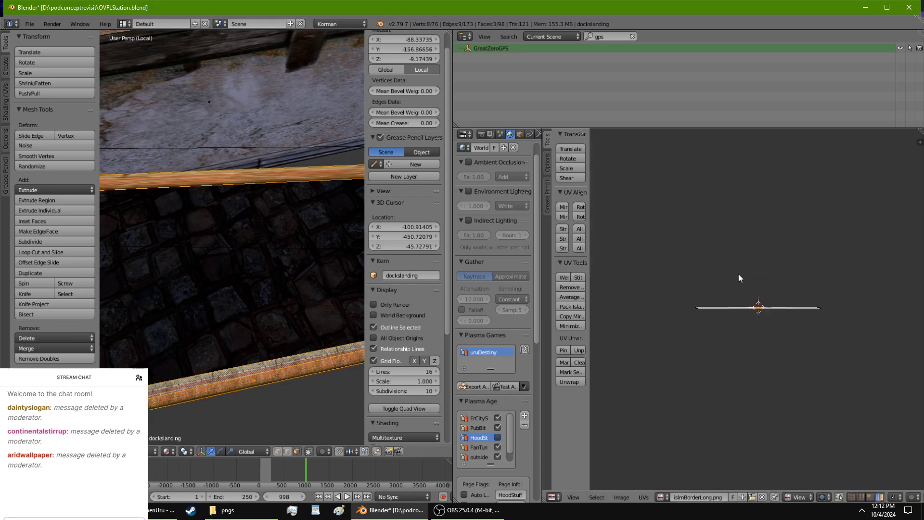
pyautogui.press('s')
pyautogui.press('x')
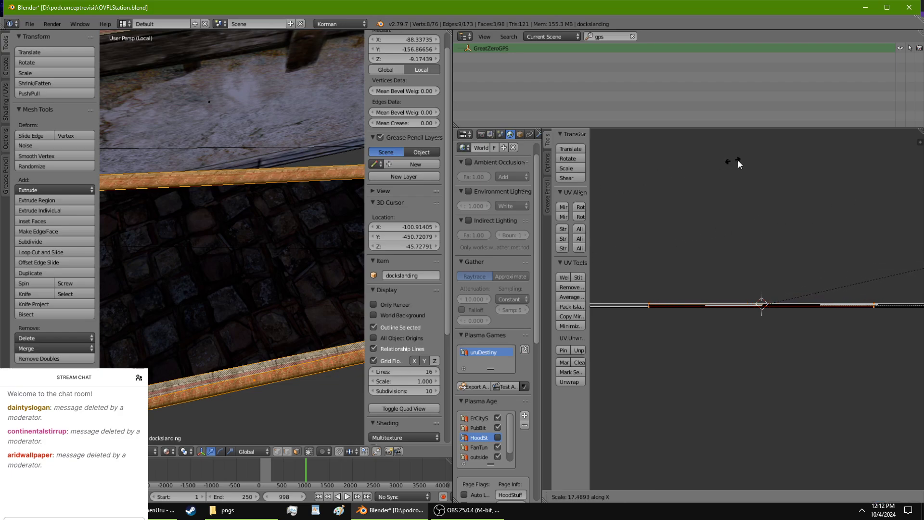
pyautogui.click(636, 152)
# Lengthen the same trim face's UV island along X by a further 1.27 times or so to match the opposite strip's end.
pyautogui.scroll(-4, 729, 221)
pyautogui.moveTo(788, 277); pyautogui.dragTo(712, 242, button='middle')
pyautogui.scroll(5, 713, 242)
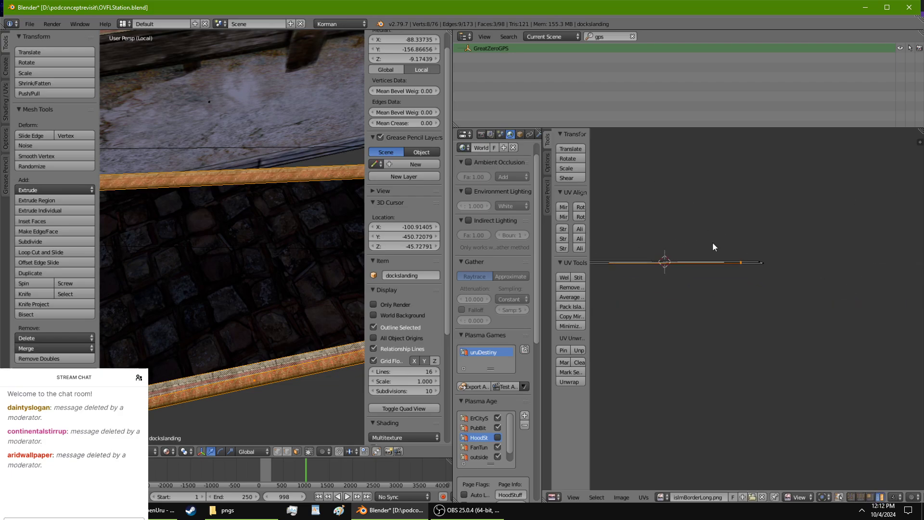
pyautogui.moveTo(744, 190); pyautogui.dragTo(721, 337, button='middle')
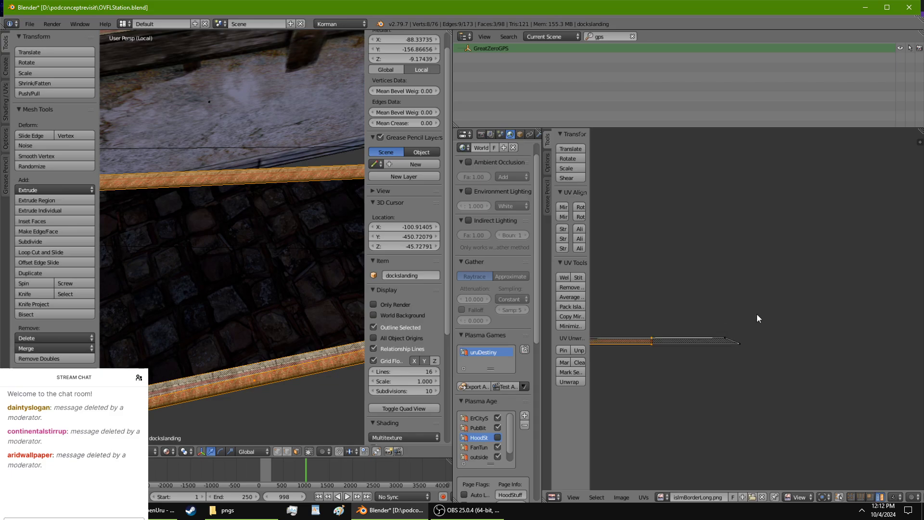
pyautogui.press('s')
pyautogui.press('x')
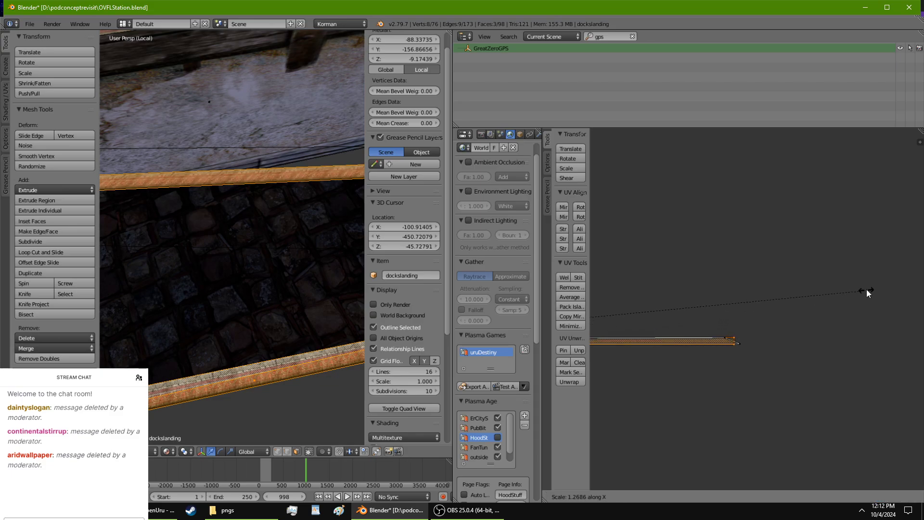
pyautogui.click(870, 288)
# Mirror the long trim face's UV island along X and Y so its ornament runs the same way as the end trim.
pyautogui.scroll(3, 212, 168)
pyautogui.moveTo(249, 186); pyautogui.dragTo(289, 226, button='middle')
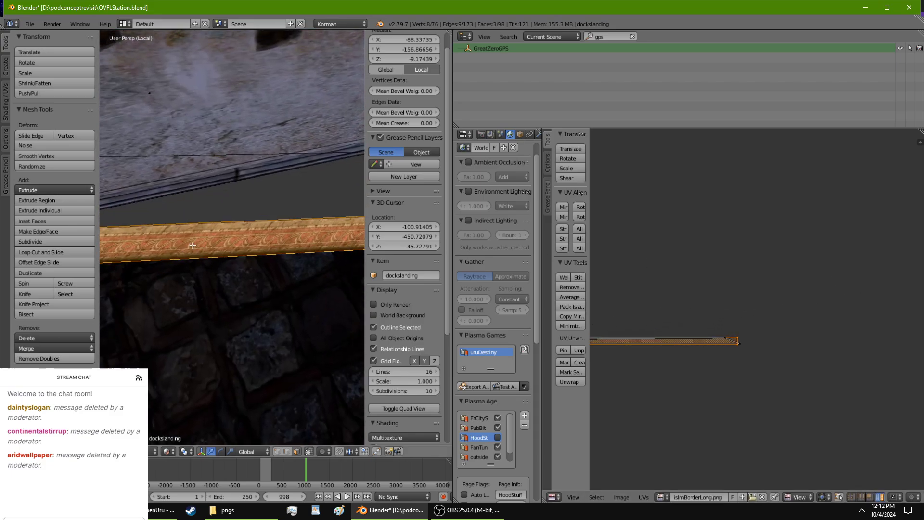
pyautogui.scroll(2, 419, 266)
pyautogui.scroll(2, 243, 289)
pyautogui.scroll(-2, 241, 289)
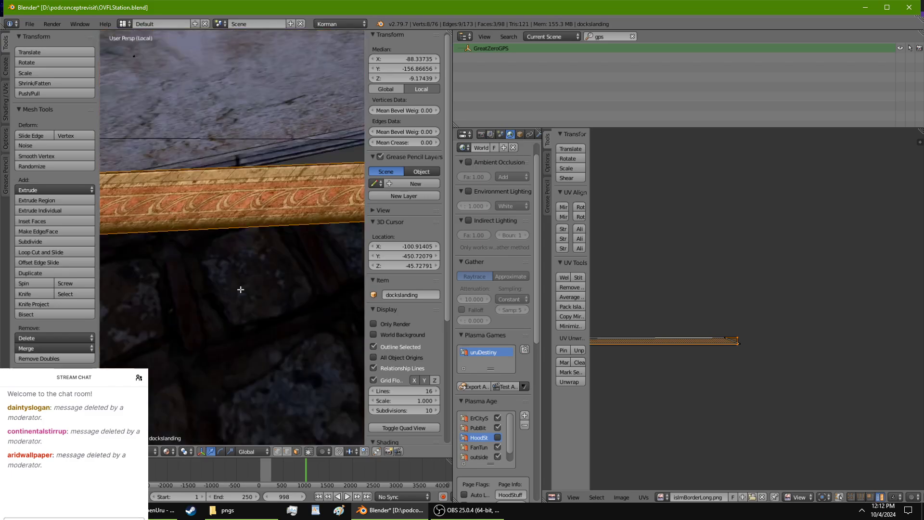
pyautogui.moveTo(241, 289); pyautogui.dragTo(345, 309, button='middle')
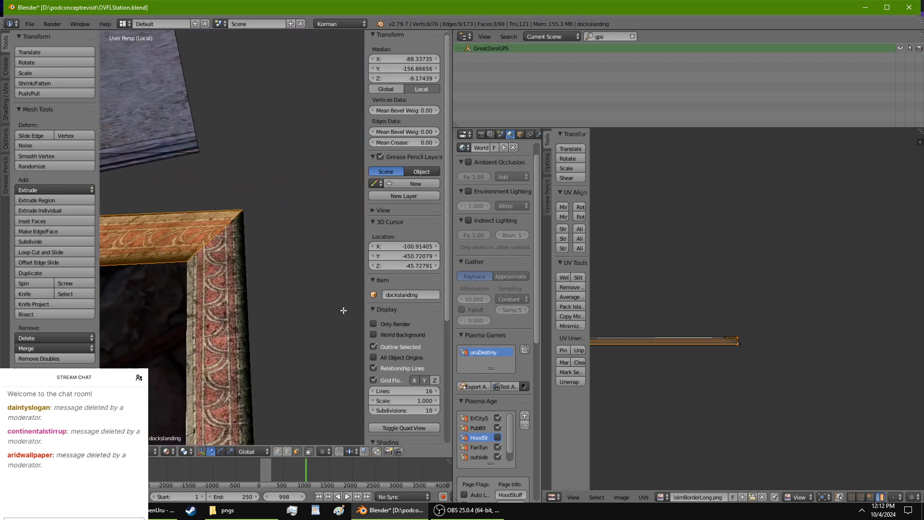
pyautogui.click(562, 216)
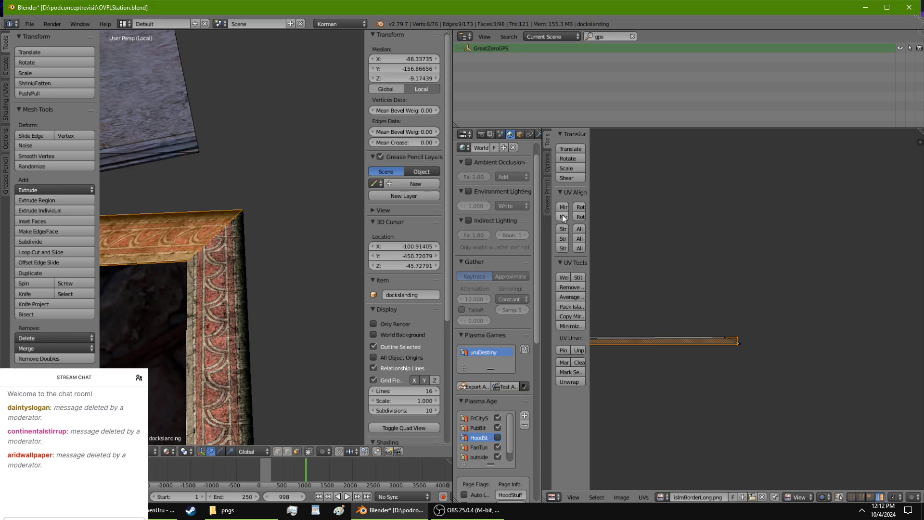
pyautogui.click(561, 206)
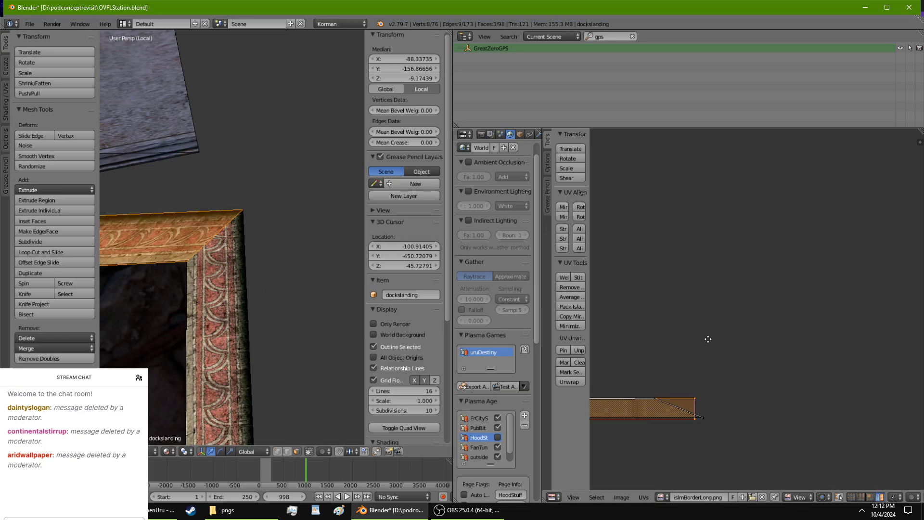
pyautogui.press('s')
pyautogui.press('y')
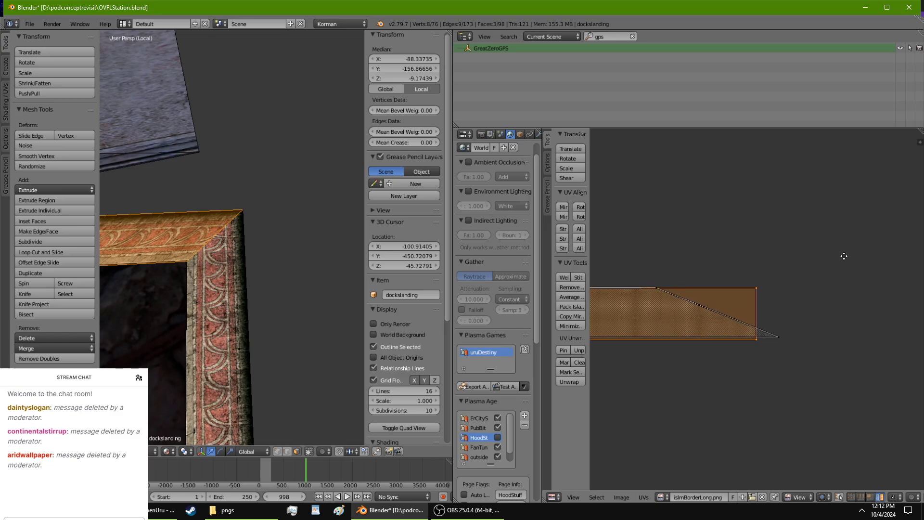
# Move the long trim UV strip's lower right corner inward and its upper right corner slightly outward to form the mitre slant.
pyautogui.click(850, 496)
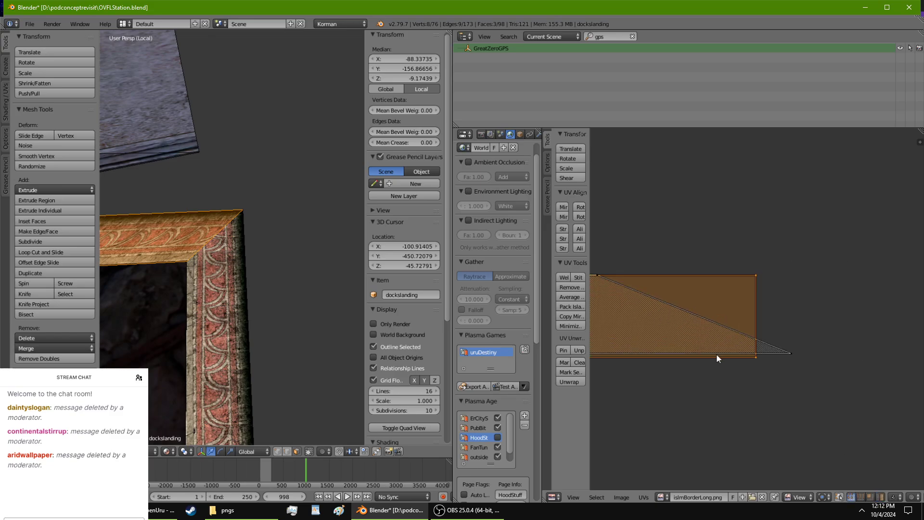
pyautogui.rightClick(788, 353)
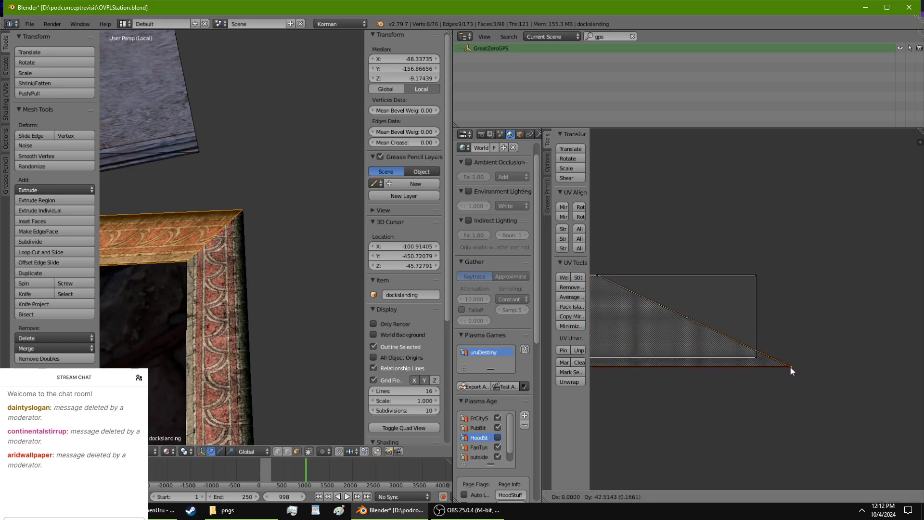
pyautogui.press('g')
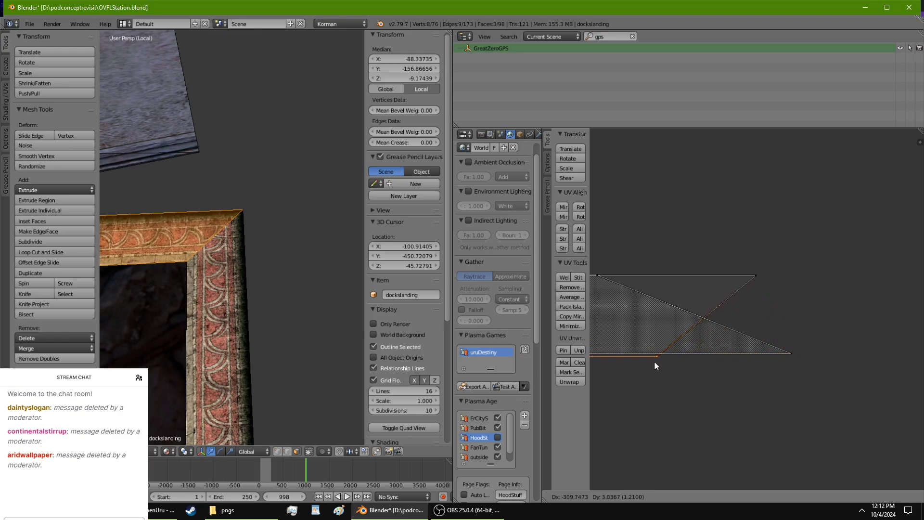
pyautogui.click(655, 361)
pyautogui.rightClick(756, 276)
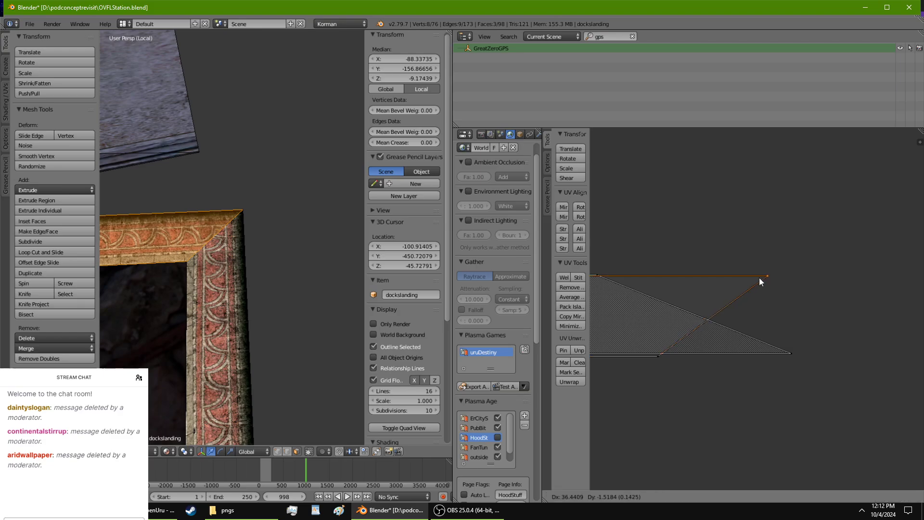
pyautogui.press('g')
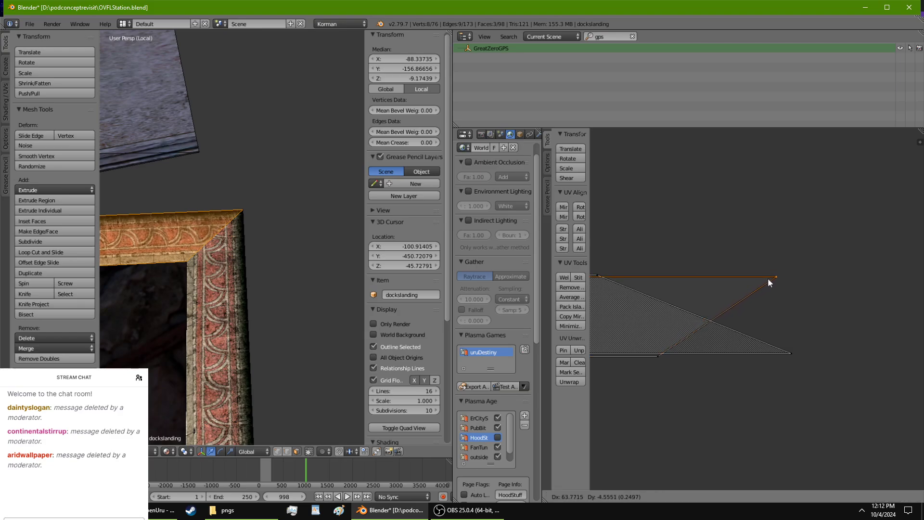
pyautogui.click(767, 278)
# Stretch the whole long trim UV island slightly along X, by about 1.01 times, to align its ornament at the mitred corner.
pyautogui.moveTo(269, 337); pyautogui.dragTo(276, 312, button='middle')
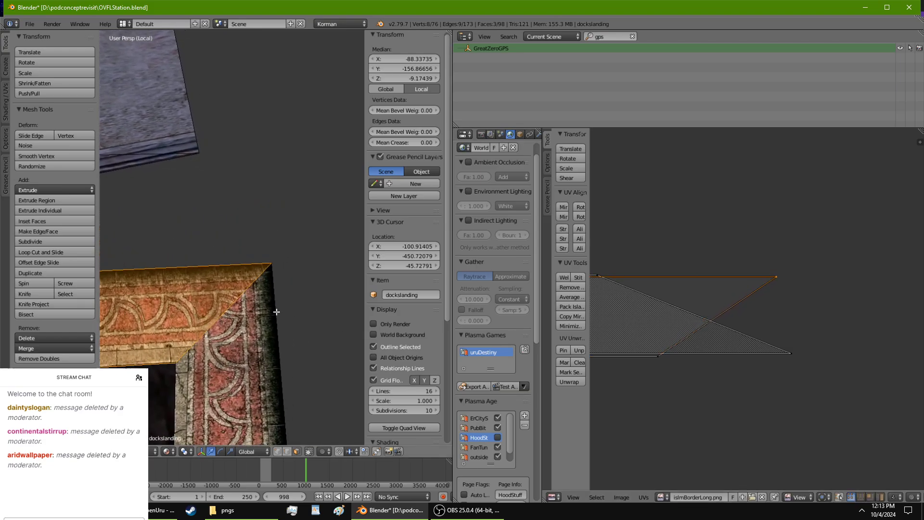
pyautogui.click(879, 496)
pyautogui.rightClick(722, 307)
pyautogui.press('s')
pyautogui.press('x')
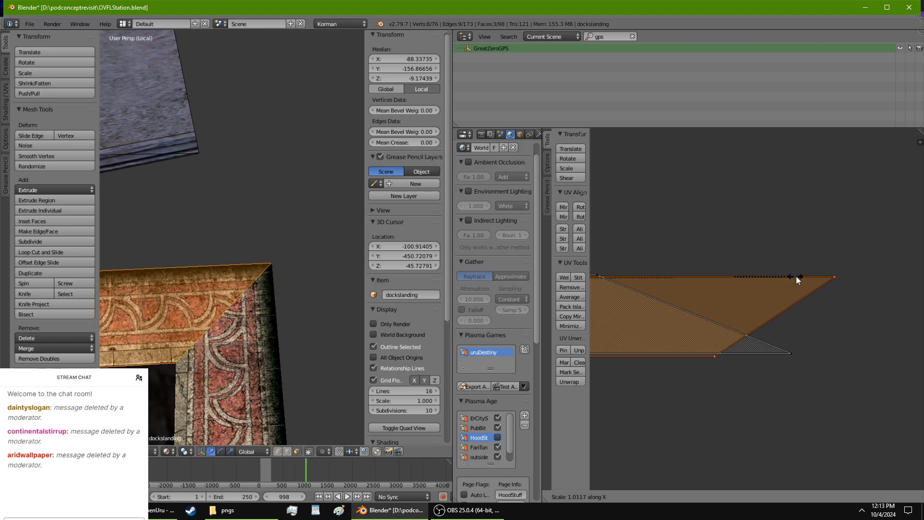
pyautogui.click(811, 256)
pyautogui.moveTo(279, 302); pyautogui.dragTo(304, 264, button='middle')
pyautogui.scroll(-6, 677, 339)
pyautogui.moveTo(675, 313); pyautogui.dragTo(636, 281, button='middle')
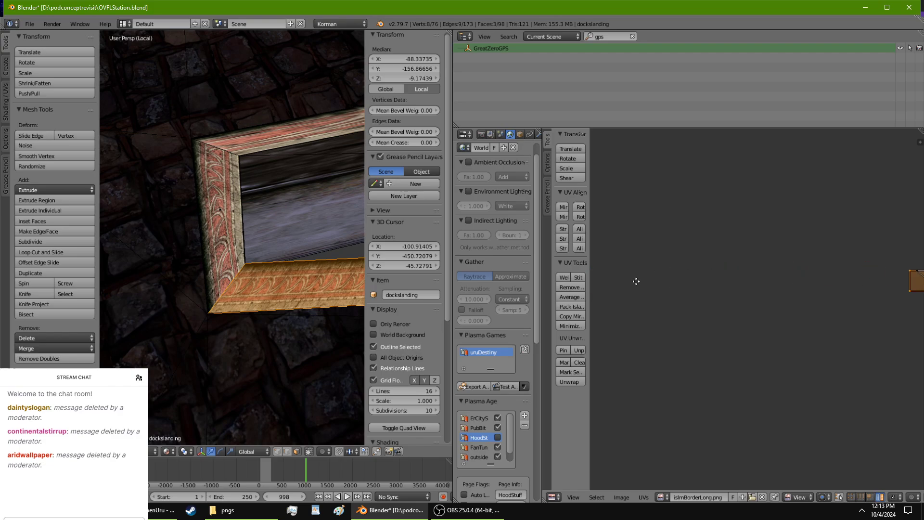
pyautogui.scroll(5, 816, 322)
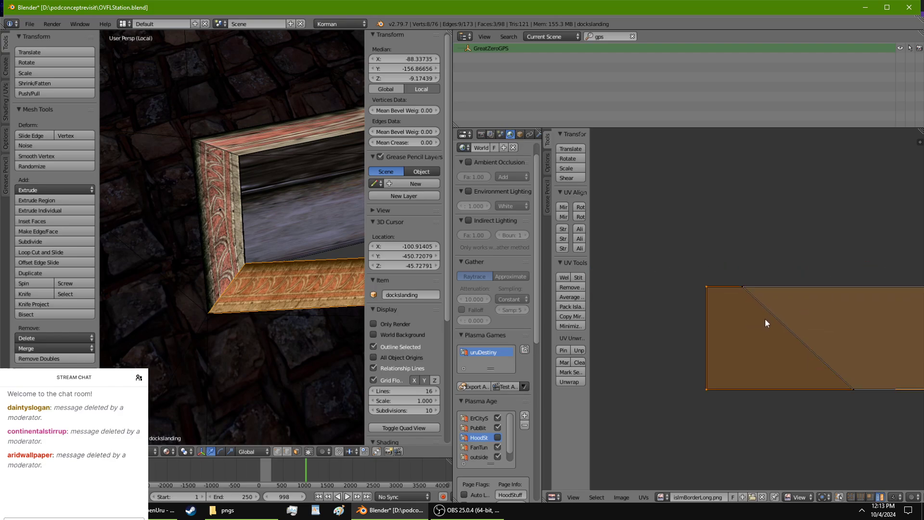
pyautogui.click(860, 497)
pyautogui.click(705, 287)
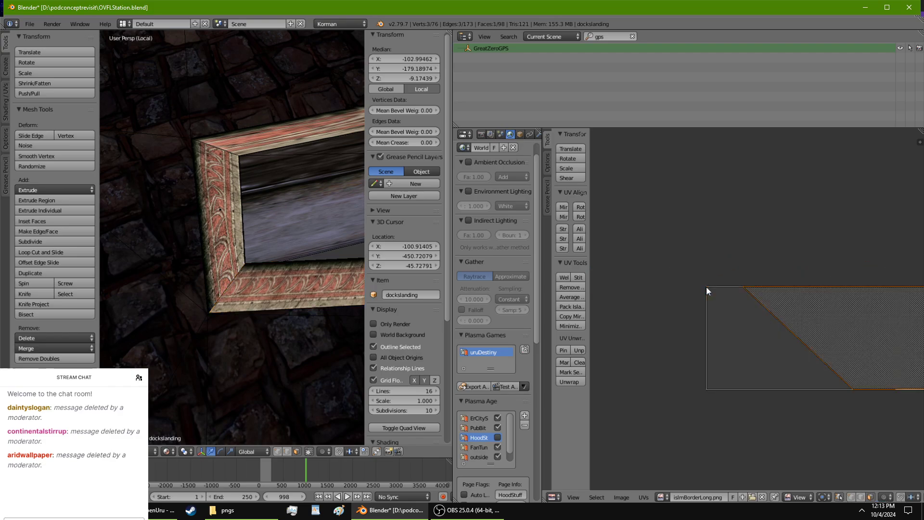
pyautogui.press('g')
pyautogui.rightClick(714, 285)
pyautogui.press('g')
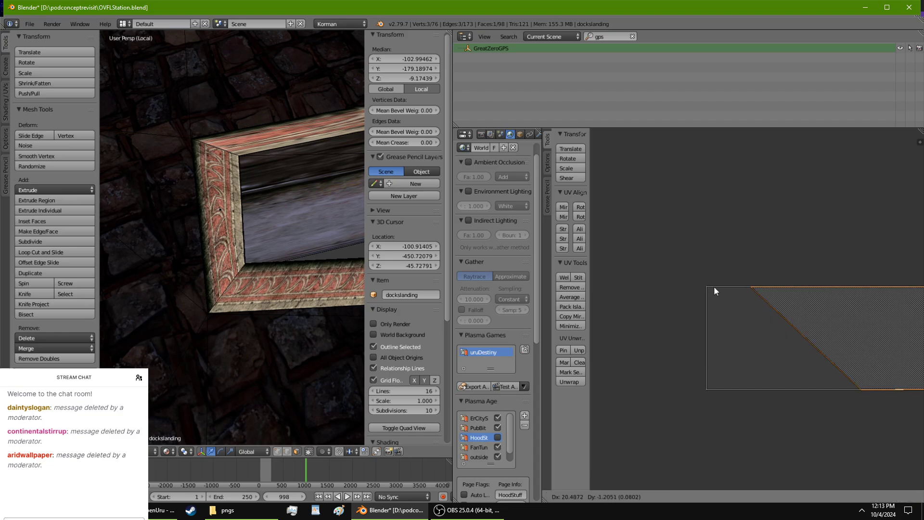
pyautogui.rightClick(714, 286)
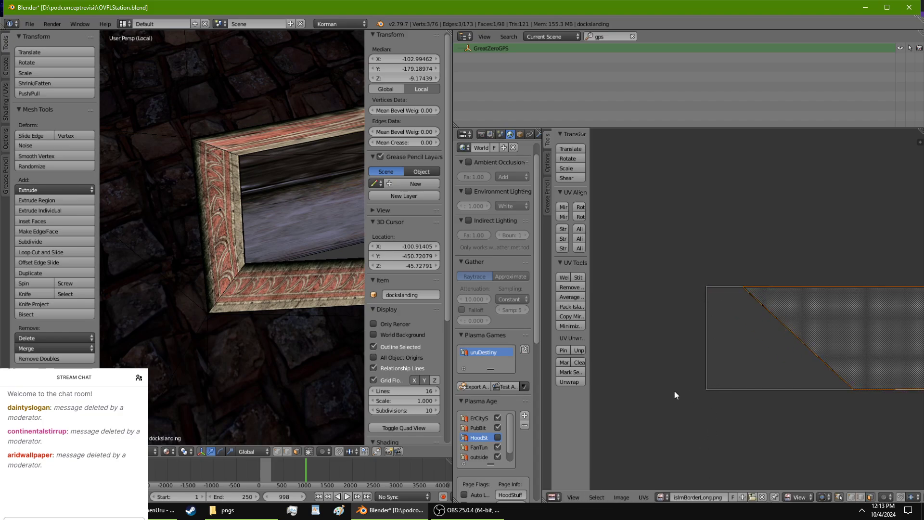
pyautogui.click(711, 388)
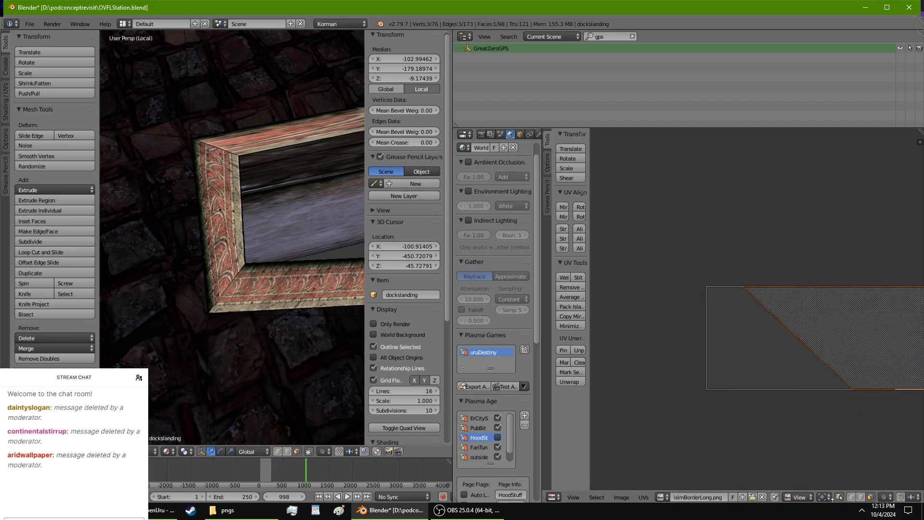
# Turn off UV sync selection, return to UV vertex selection and try moving the lower corner at the long trim strip's left end.
pyautogui.click(838, 497)
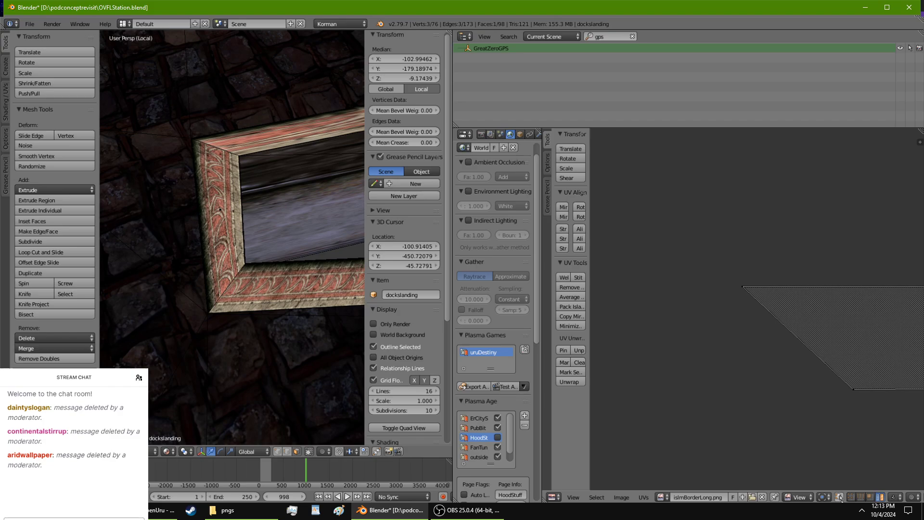
pyautogui.click(851, 497)
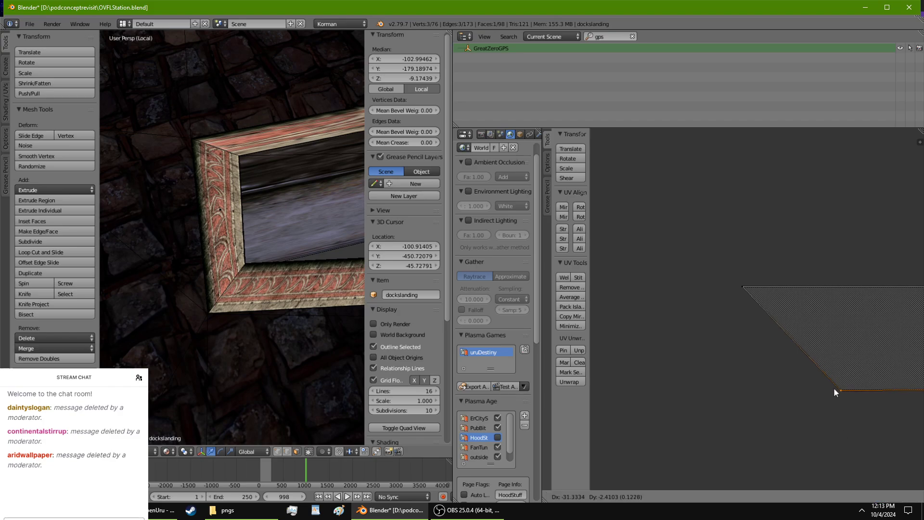
pyautogui.scroll(-6, 818, 387)
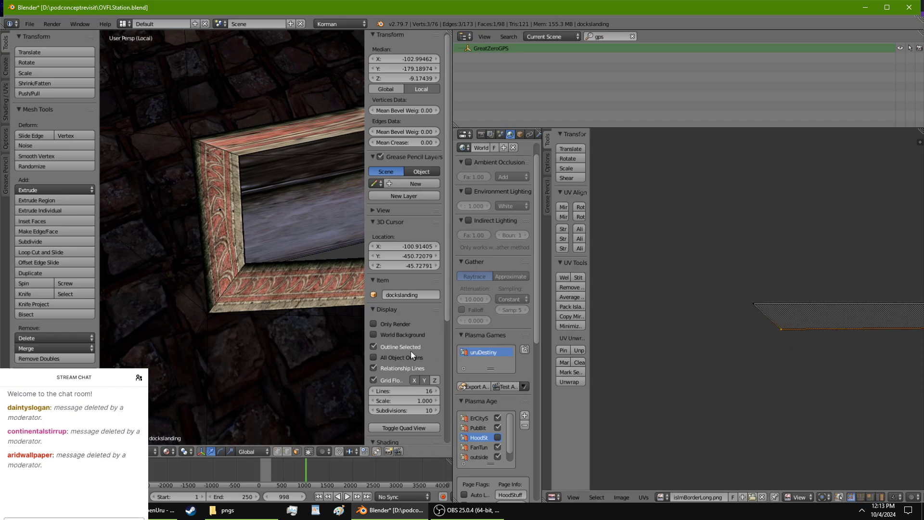
# Select the whole long trim face and move its UV strip's lower left corner outward to form the mitre slant.
pyautogui.scroll(-8, 326, 351)
pyautogui.keyDown('shift'); pyautogui.moveTo(325, 350); pyautogui.dragTo(298, 457, button='middle'); pyautogui.keyUp('shift')
pyautogui.scroll(4, 243, 321)
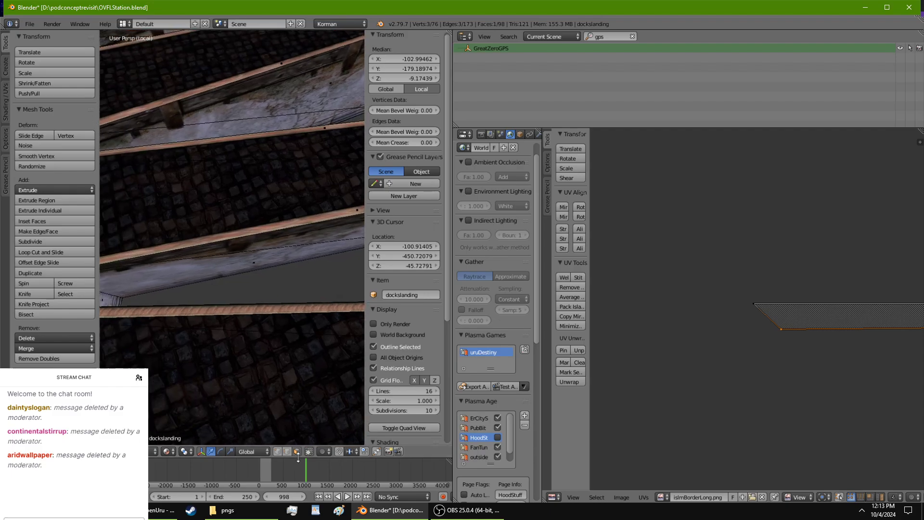
pyautogui.keyDown('shift'); pyautogui.rightClick(267, 319); pyautogui.keyUp('shift')
pyautogui.moveTo(715, 321); pyautogui.dragTo(772, 305, button='middle')
pyautogui.scroll(6, 804, 342)
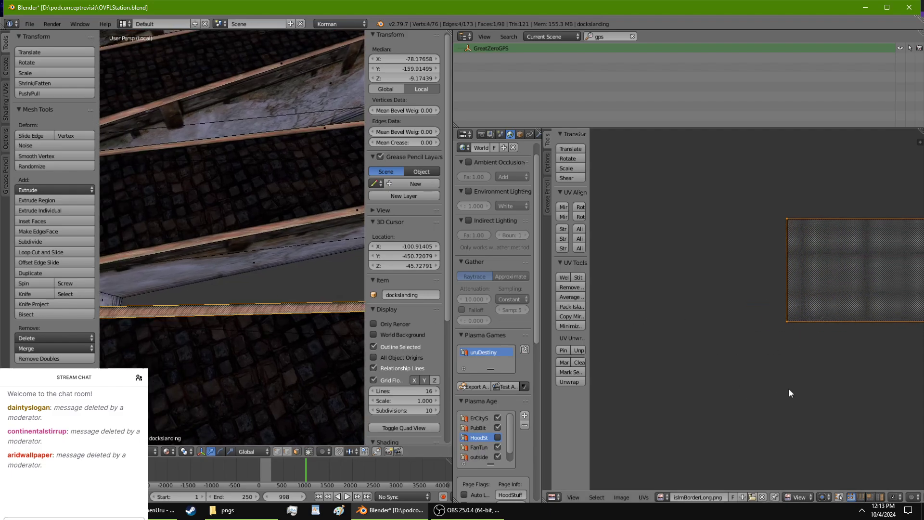
pyautogui.moveTo(784, 329); pyautogui.dragTo(688, 314, button='right')
pyautogui.moveTo(148, 346); pyautogui.dragTo(314, 336, button='middle')
pyautogui.scroll(2, 326, 323)
pyautogui.scroll(-2, 326, 323)
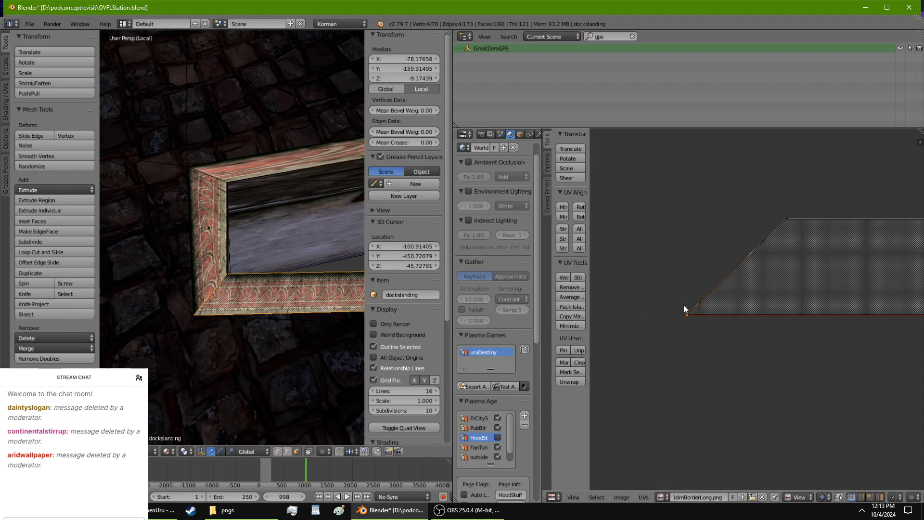
# Move the long trim UV strip's lower left corner further outward and slightly down until the border pattern meets at the mitred corner.
pyautogui.press('g')
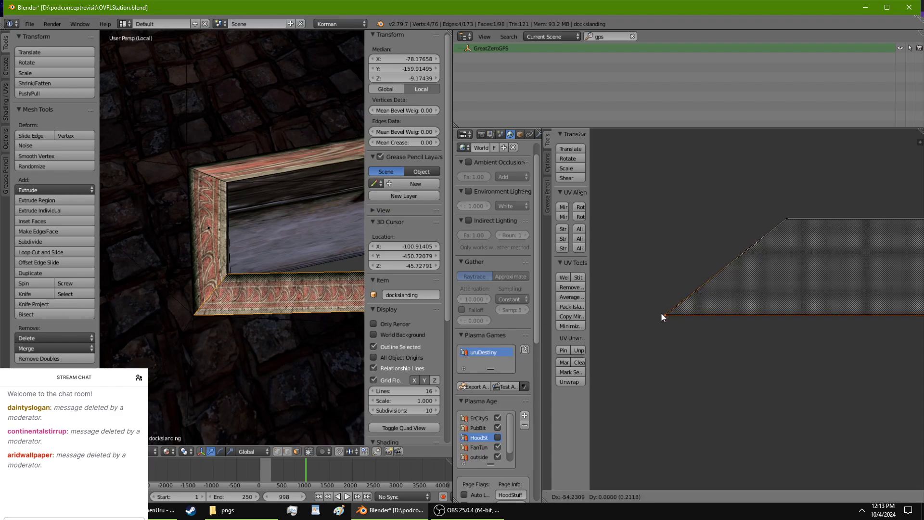
pyautogui.click(660, 314)
pyautogui.moveTo(280, 321); pyautogui.dragTo(262, 275, button='middle')
pyautogui.scroll(8, 269, 320)
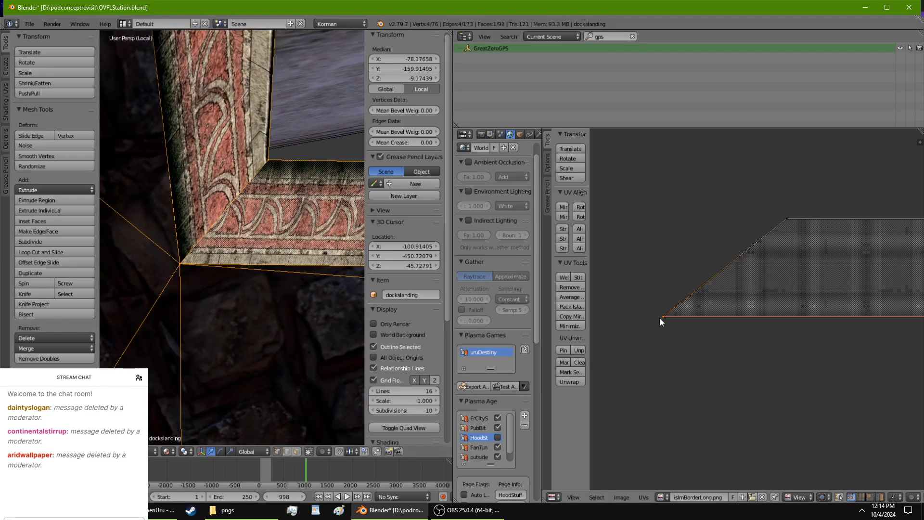
pyautogui.press('g')
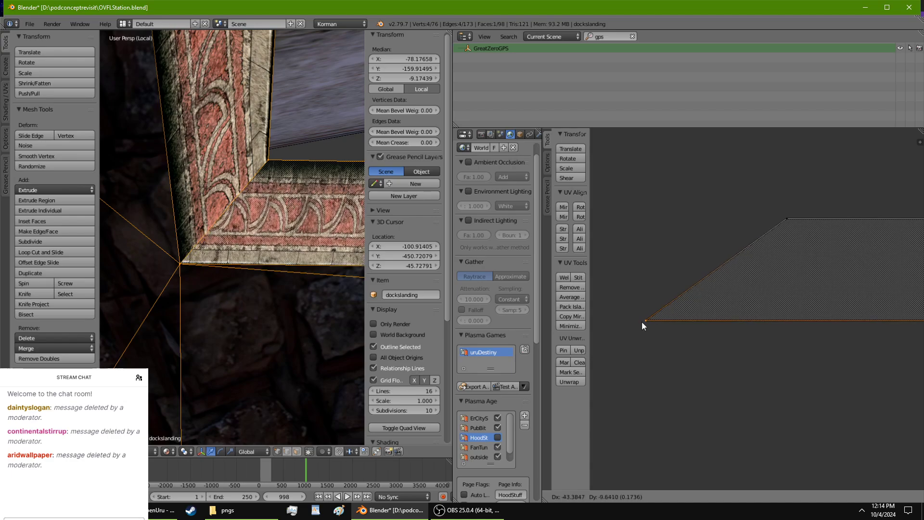
pyautogui.click(638, 319)
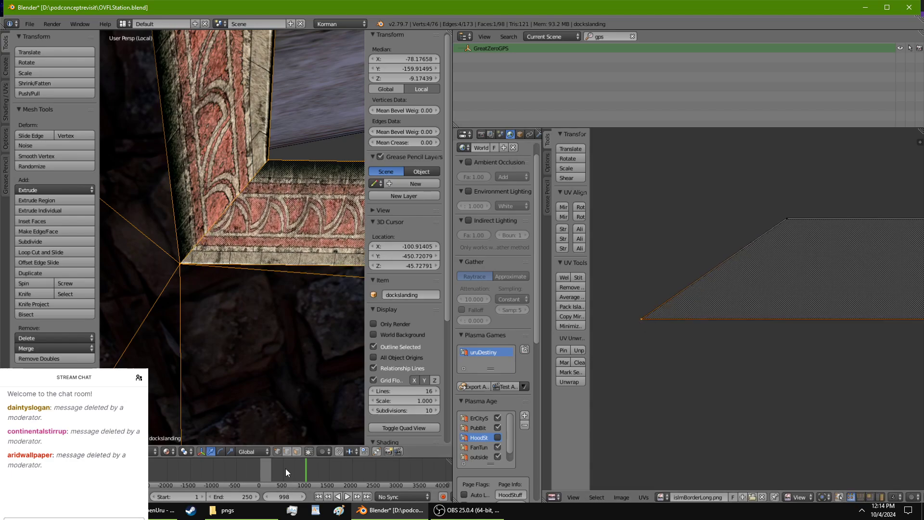
# Adjust the outer corner vertex of the trim's opposite short end to about X -47.476, Y -89.838.
pyautogui.click(297, 451)
pyautogui.rightClick(215, 146)
pyautogui.scroll(-8, 217, 156)
pyautogui.keyDown('shift'); pyautogui.moveTo(226, 168); pyautogui.dragTo(131, 216, button='middle'); pyautogui.keyUp('shift')
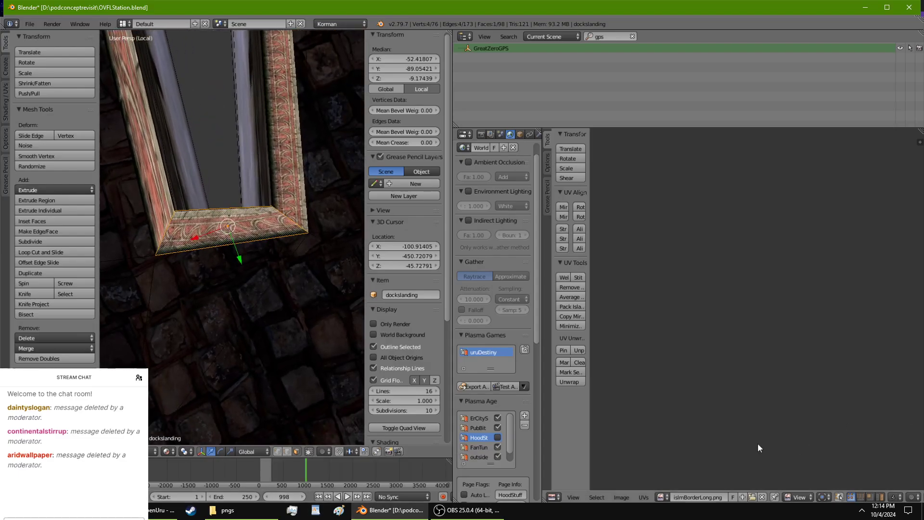
pyautogui.click(278, 452)
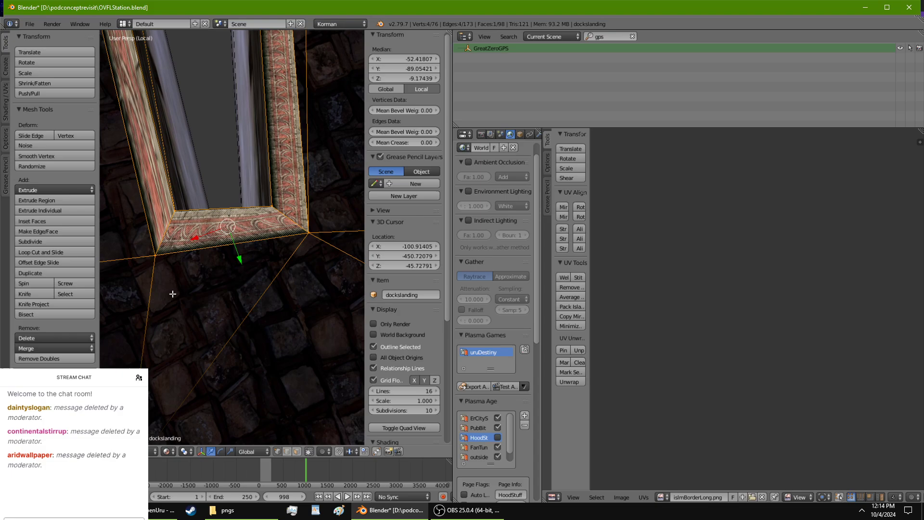
pyautogui.rightClick(155, 258)
pyautogui.moveTo(161, 281); pyautogui.dragTo(165, 266)
pyautogui.scroll(2, 165, 267)
pyautogui.moveTo(165, 280); pyautogui.dragTo(183, 291, button='middle')
pyautogui.moveTo(143, 286); pyautogui.dragTo(180, 302)
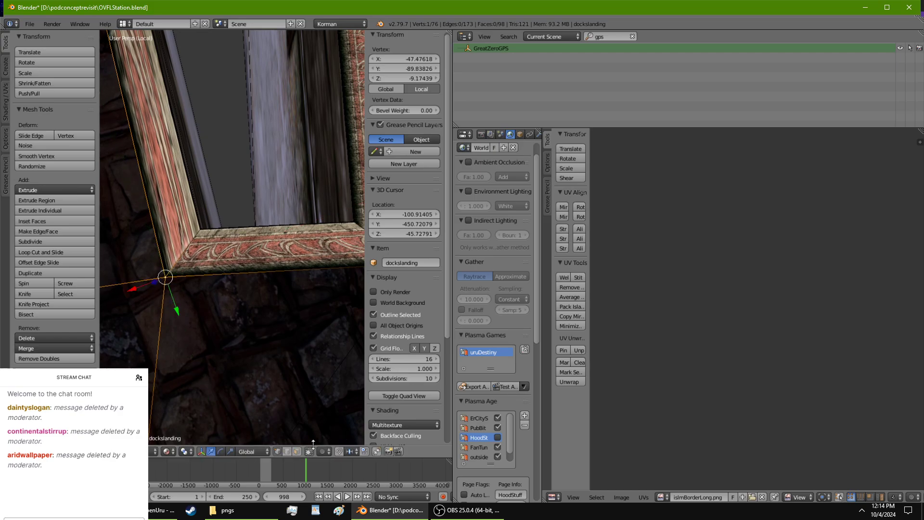
# Select the opposite short end trim face and mirror its whole UV island along Y and X.
pyautogui.click(298, 451)
pyautogui.rightClick(310, 258)
pyautogui.moveTo(310, 258); pyautogui.dragTo(284, 261, button='middle')
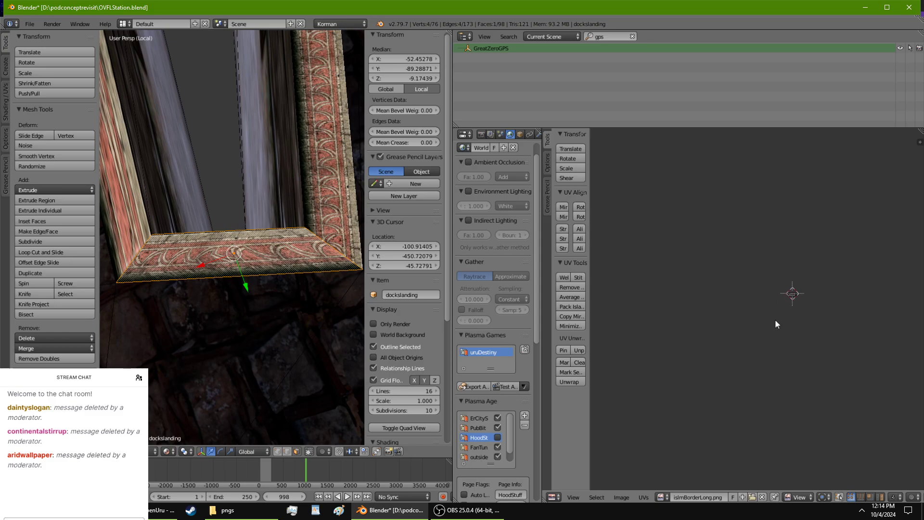
pyautogui.moveTo(776, 319); pyautogui.dragTo(766, 469, button='middle')
pyautogui.scroll(5, 738, 414)
pyautogui.moveTo(733, 408); pyautogui.dragTo(884, 348, button='middle')
pyautogui.scroll(1, 855, 370)
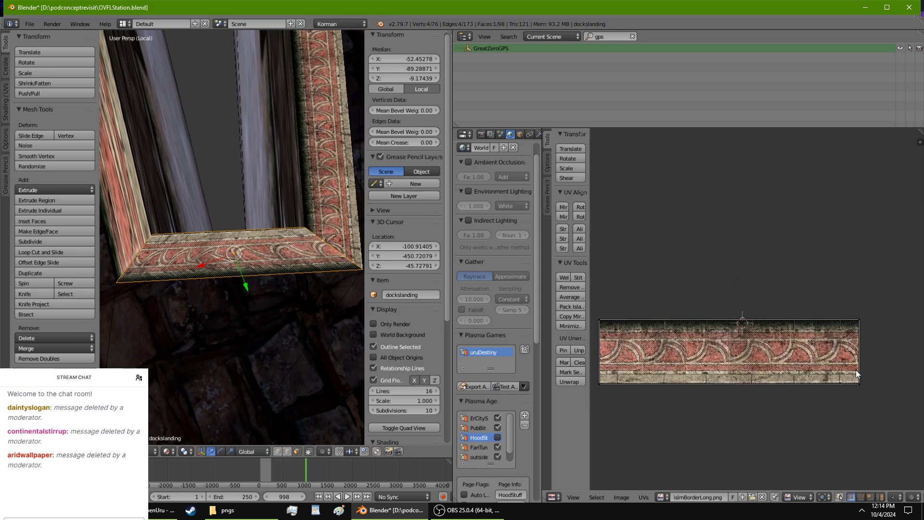
pyautogui.click(838, 497)
pyautogui.click(838, 498)
pyautogui.press('a')
pyautogui.click(564, 217)
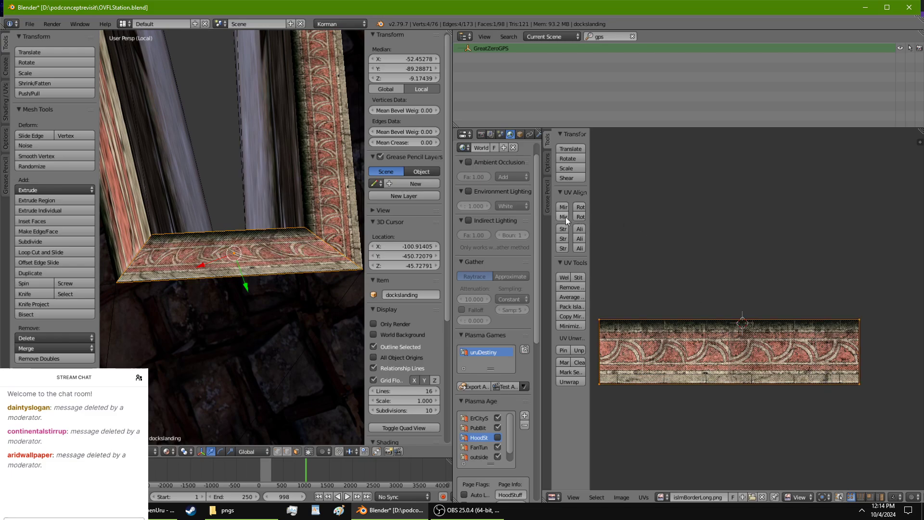
pyautogui.click(562, 207)
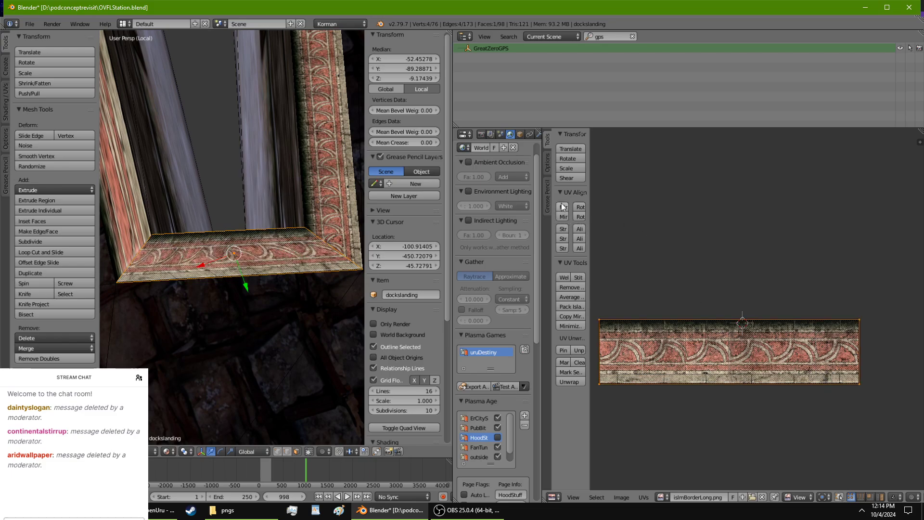
# Move the short end trim UV strip's lower right corner far outward to form the mitre slant.
pyautogui.click(599, 384)
pyautogui.scroll(2, 765, 337)
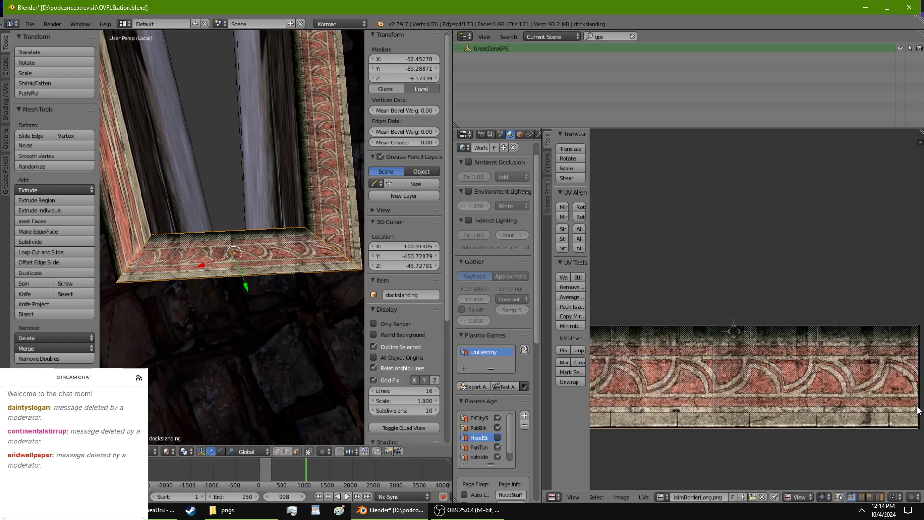
pyautogui.moveTo(896, 403); pyautogui.dragTo(794, 385, button='middle')
pyautogui.press('g')
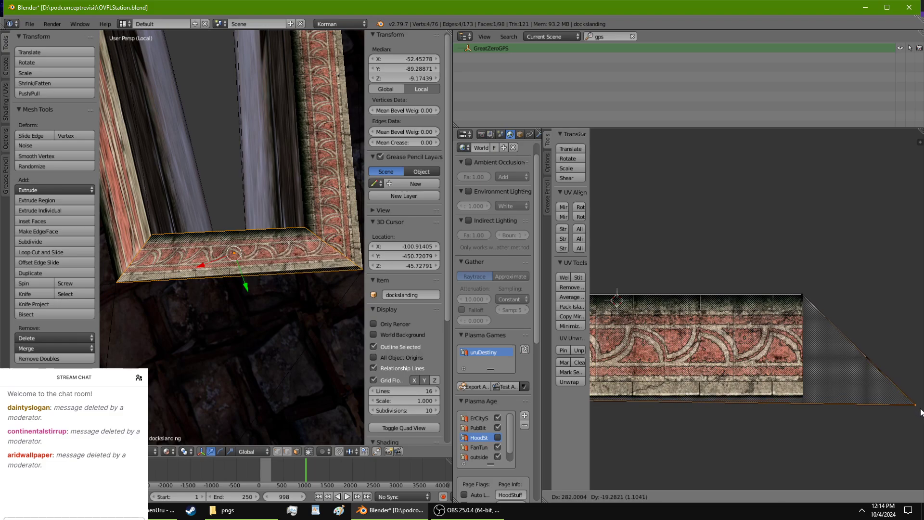
pyautogui.click(595, 394)
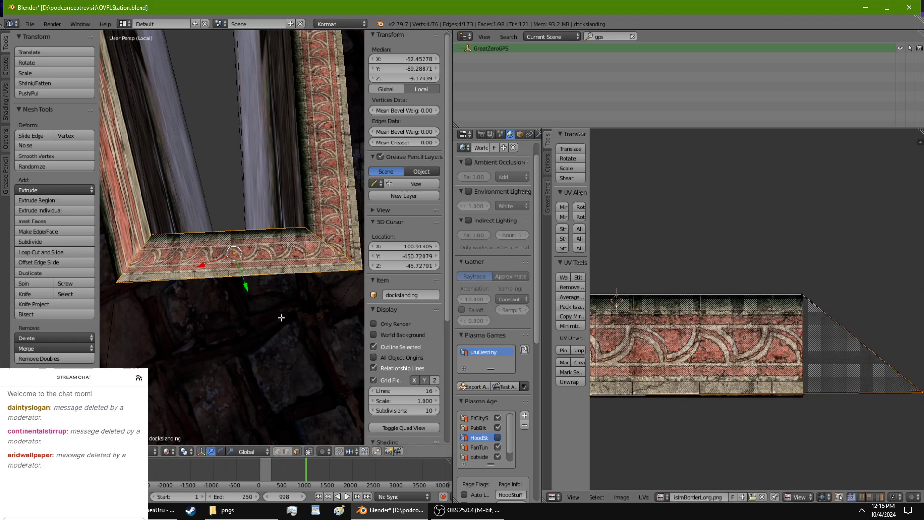
pyautogui.scroll(5, 260, 314)
pyautogui.scroll(1, 280, 295)
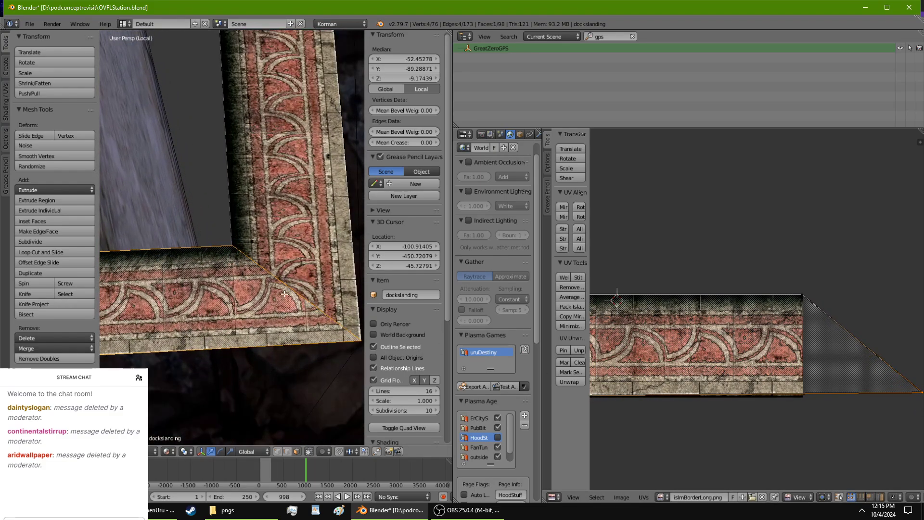
pyautogui.scroll(2, 315, 324)
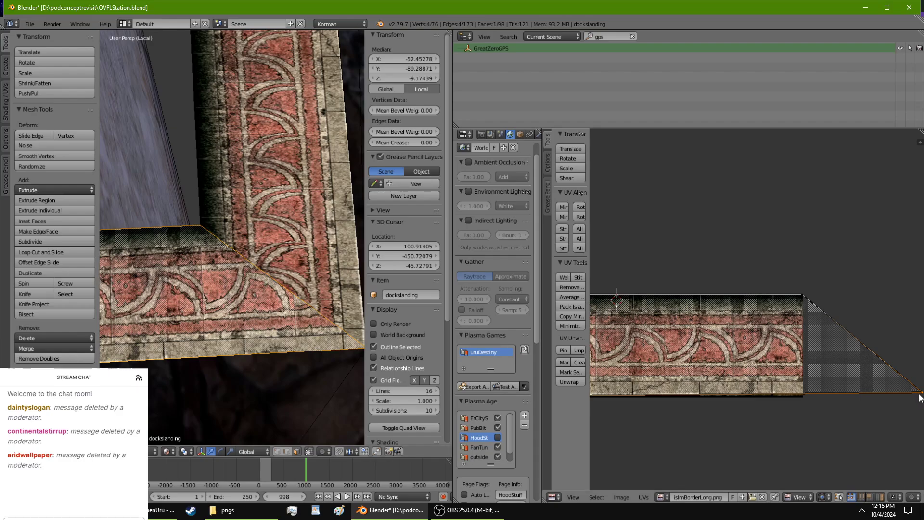
# Fine-tune the lower right and upper right UV corners of the short end strip, then check the mitre in Object Mode.
pyautogui.press('g')
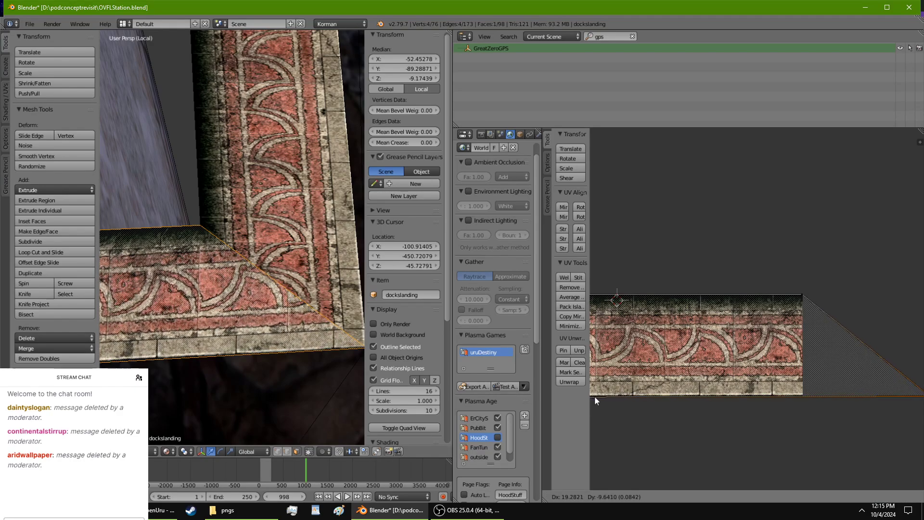
pyautogui.click(590, 396)
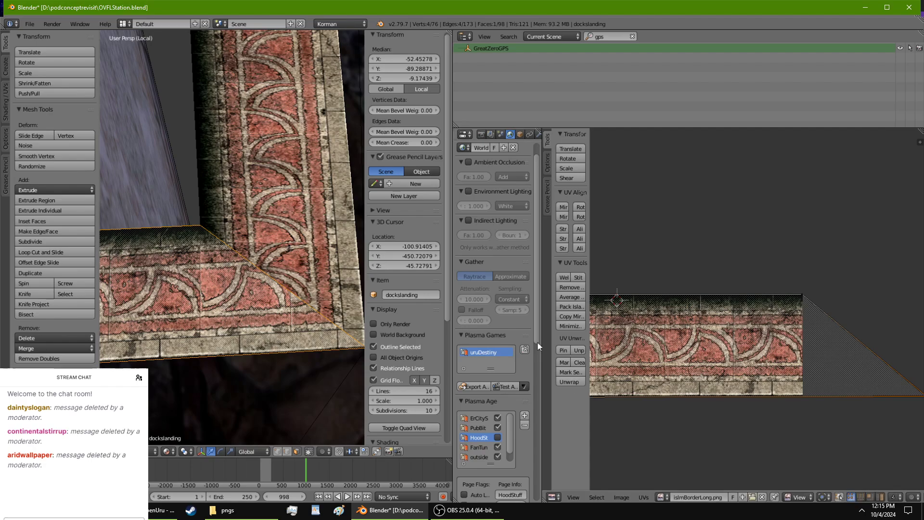
pyautogui.press('g')
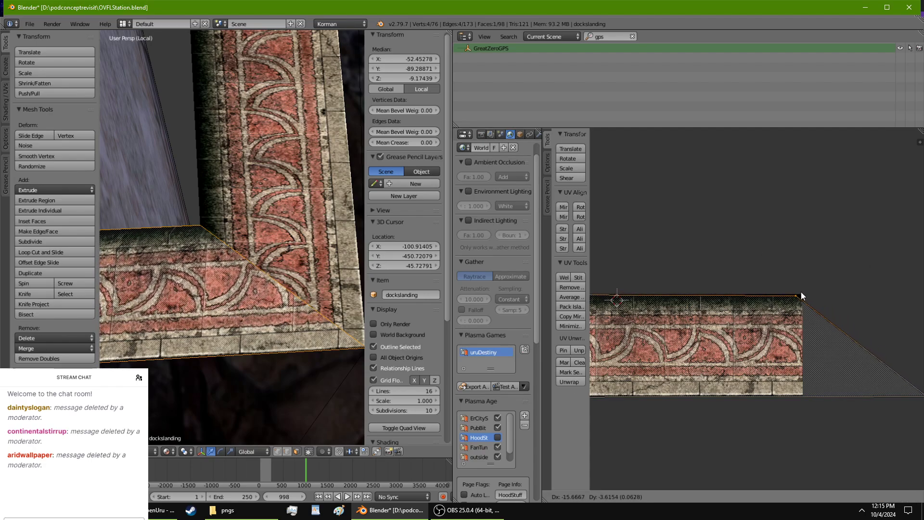
pyautogui.click(805, 292)
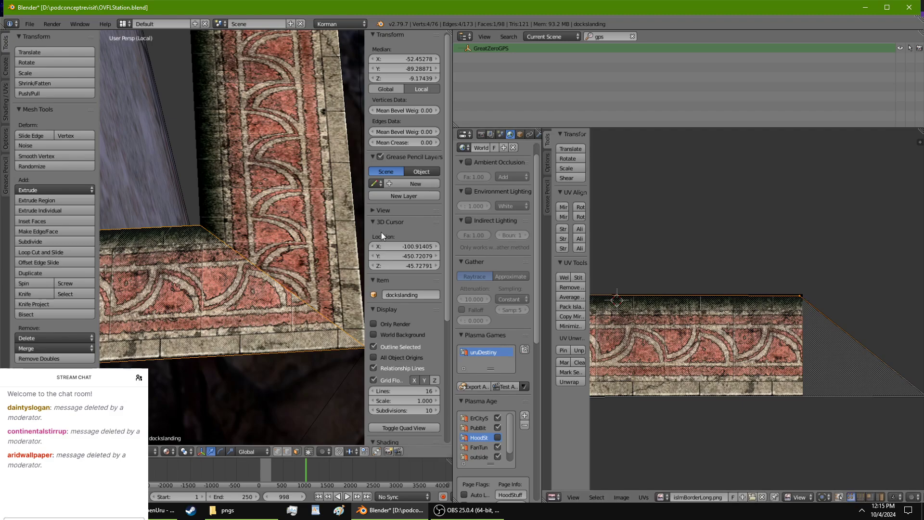
pyautogui.press('Tab')
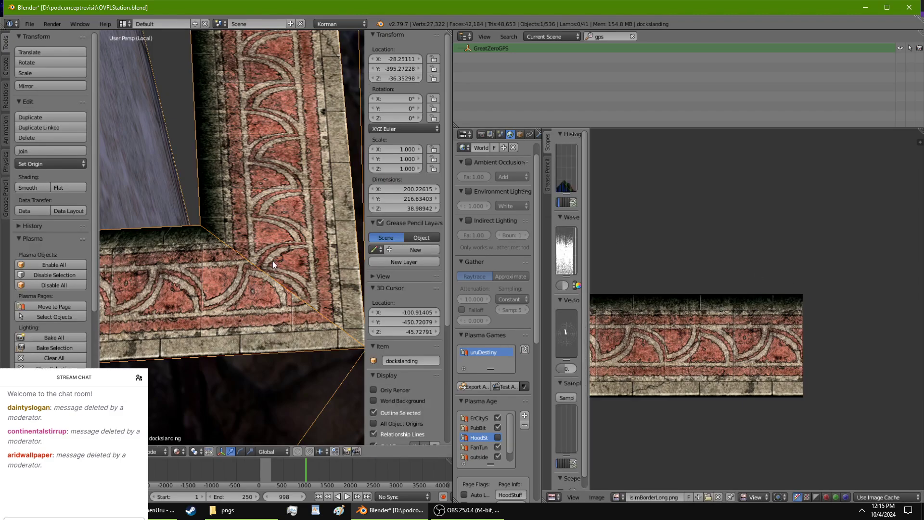
pyautogui.press('Tab')
# Move the short end trim UV strip's upper left corner inward along the texture edge to slant its other mitre.
pyautogui.scroll(-4, 270, 260)
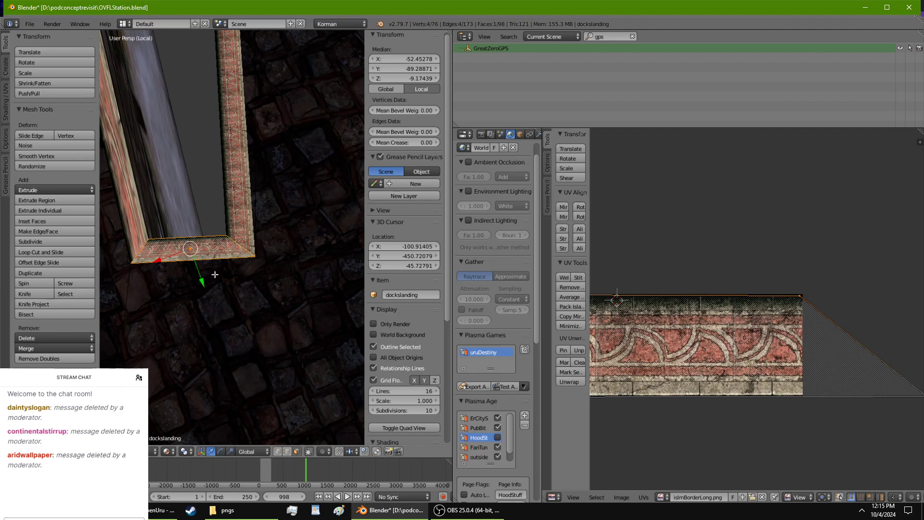
pyautogui.keyDown('shift'); pyautogui.moveTo(215, 274); pyautogui.dragTo(264, 268, button='middle'); pyautogui.keyUp('shift')
pyautogui.moveTo(693, 390); pyautogui.dragTo(686, 361, button='middle')
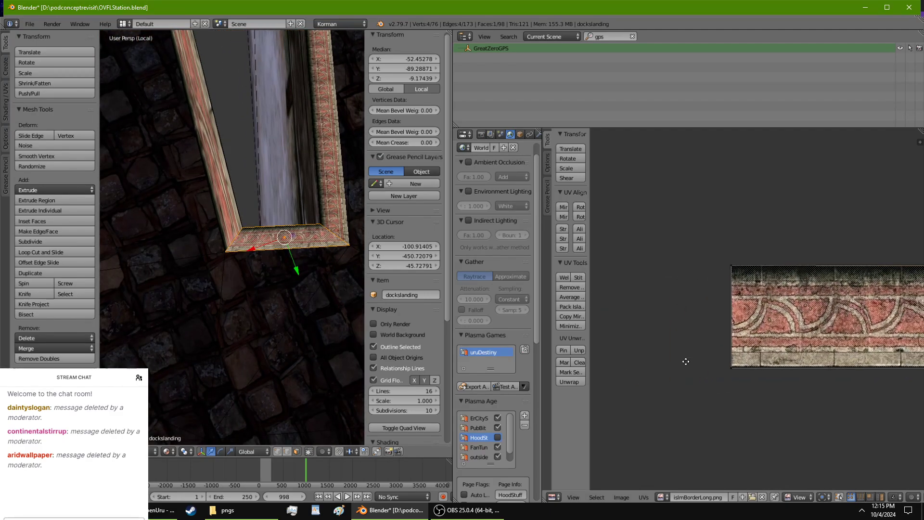
pyautogui.scroll(3, 686, 362)
pyautogui.scroll(5, 190, 275)
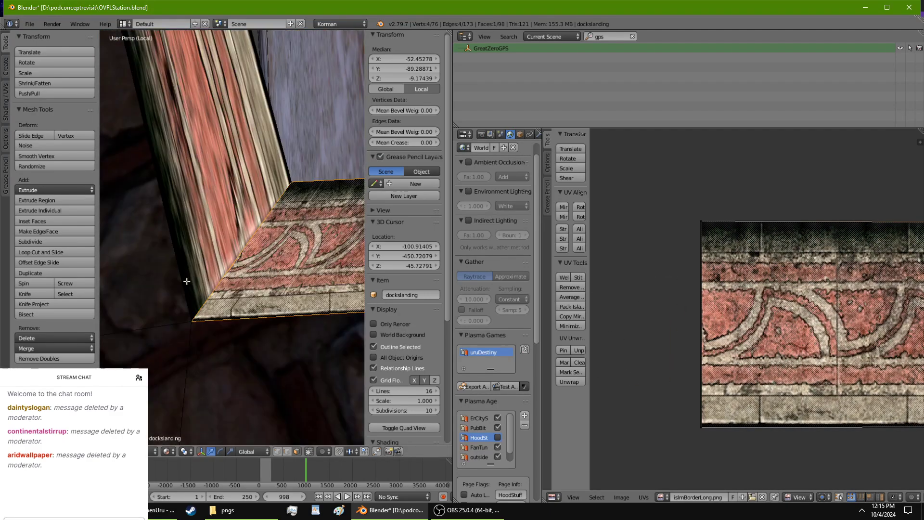
pyautogui.press('g')
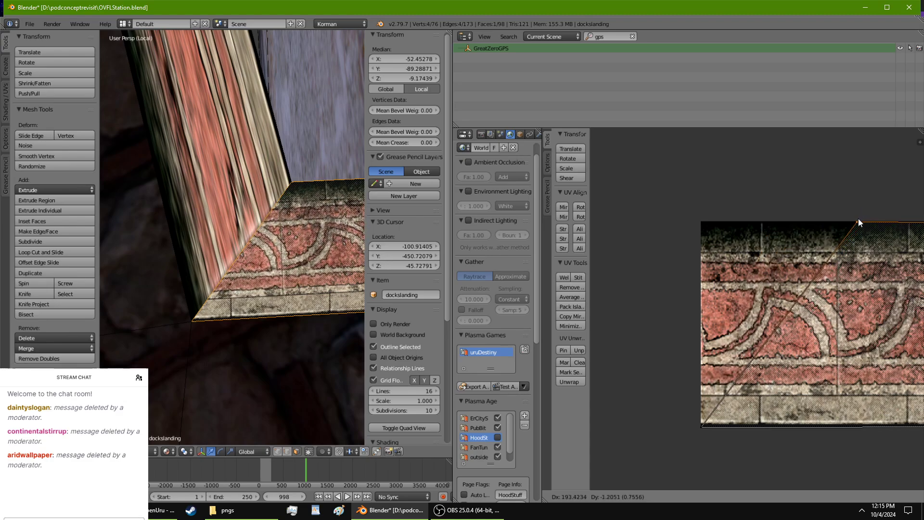
pyautogui.click(858, 218)
# Select the stretched long trim face with the finished one and scale its UV island along X to match the finished strip's length.
pyautogui.rightClick(227, 238)
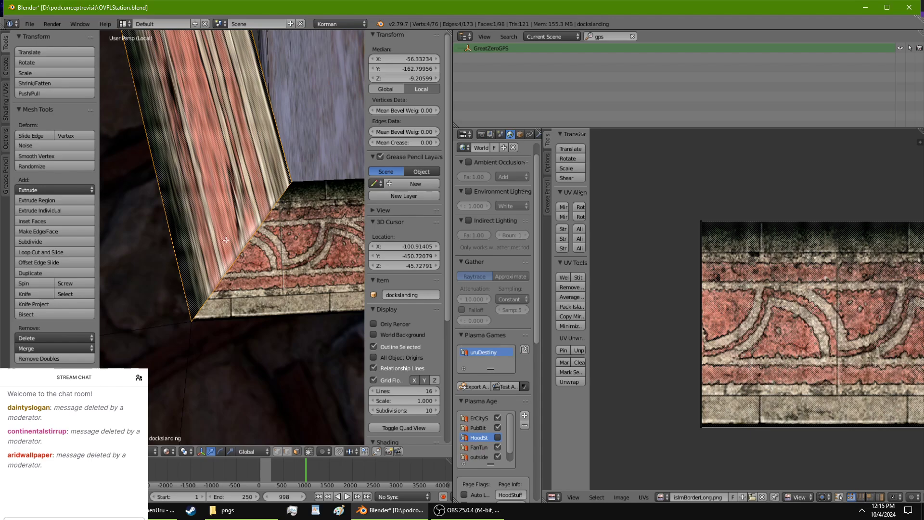
pyautogui.moveTo(226, 240); pyautogui.dragTo(143, 257, button='middle')
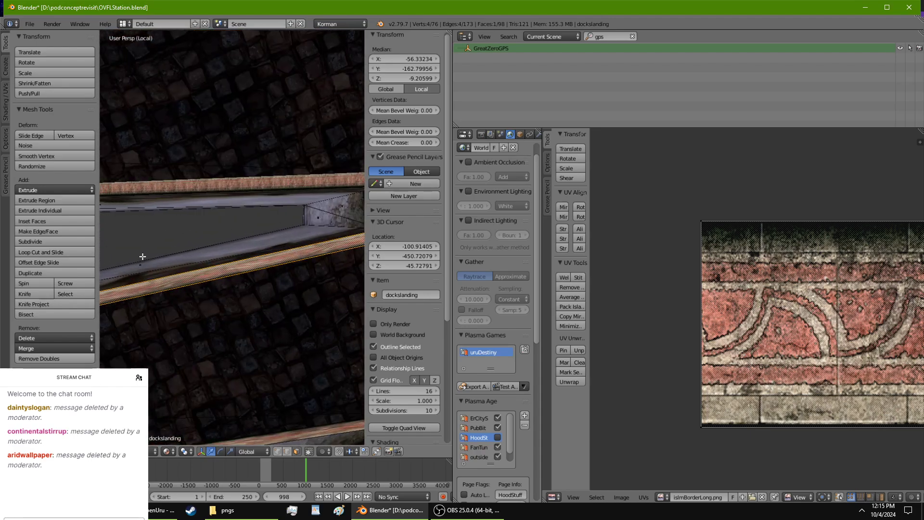
pyautogui.keyDown('shift'); pyautogui.rightClick(332, 187); pyautogui.keyUp('shift')
pyautogui.moveTo(175, 189); pyautogui.dragTo(327, 275, button='middle')
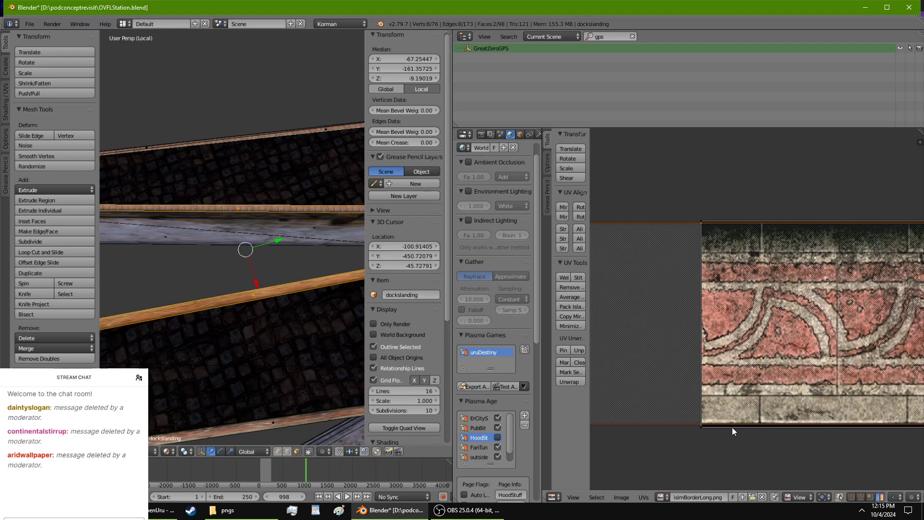
pyautogui.scroll(-10, 720, 380)
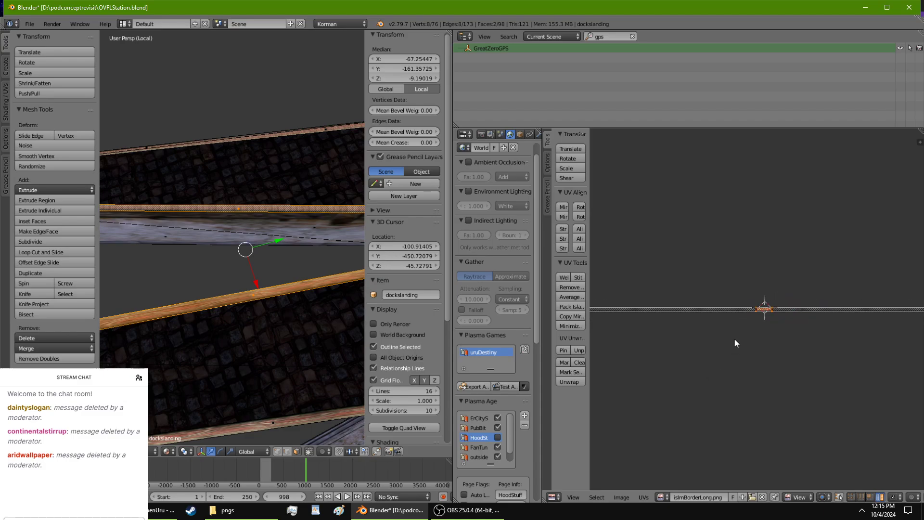
pyautogui.scroll(-4, 750, 332)
pyautogui.press('s')
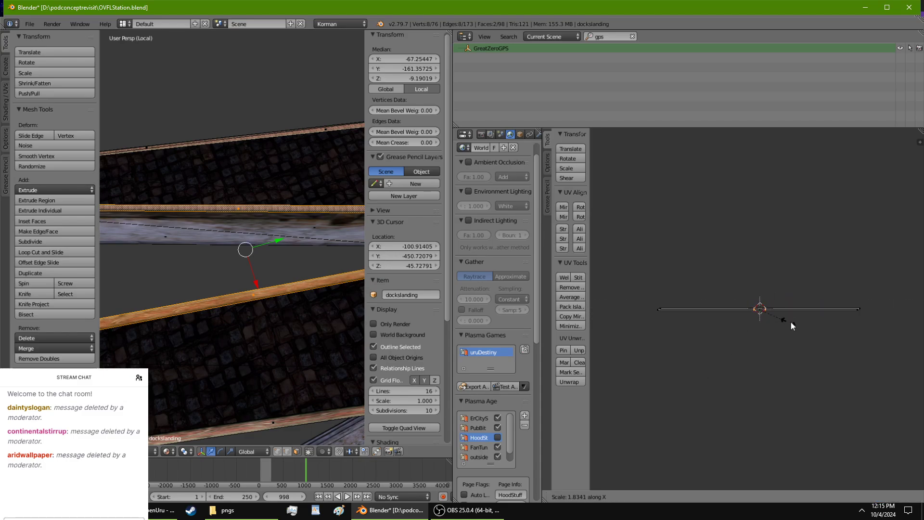
pyautogui.press('x')
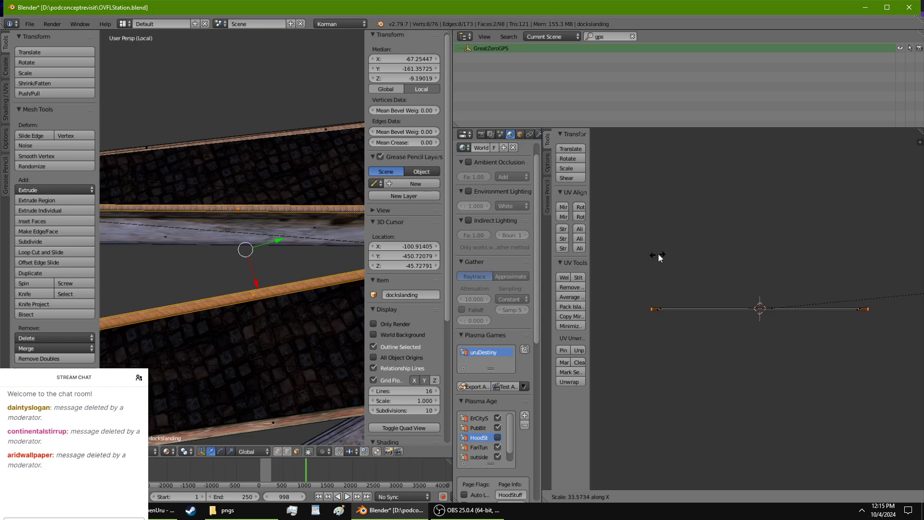
pyautogui.click(618, 257)
pyautogui.scroll(4, 355, 289)
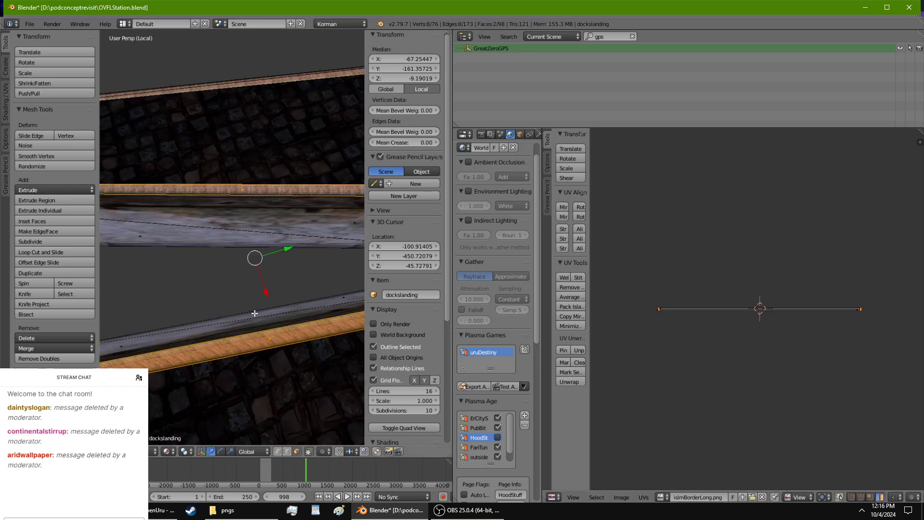
# Mirror the selected long trim face's UV island so its border pattern matches the adjoining short strip at the corner.
pyautogui.moveTo(355, 288); pyautogui.dragTo(243, 363, button='middle')
pyautogui.scroll(6, 243, 362)
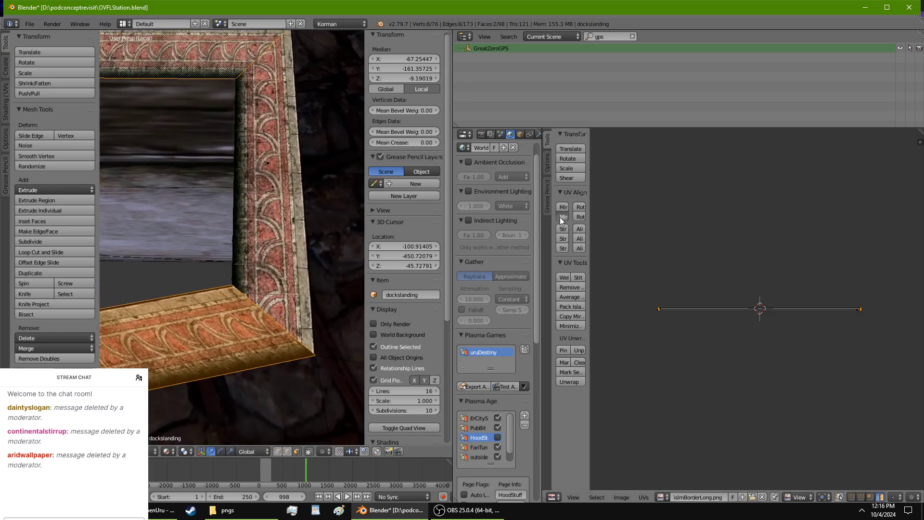
pyautogui.click(562, 208)
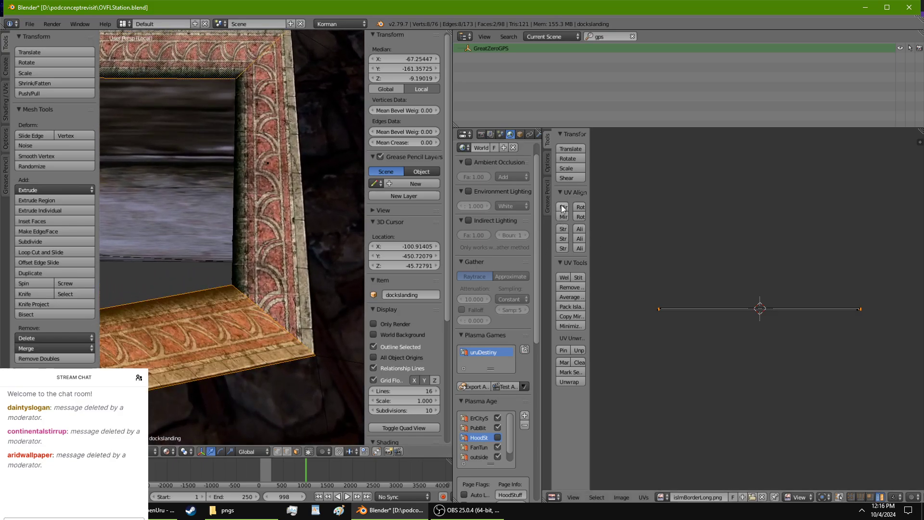
pyautogui.scroll(4, 262, 357)
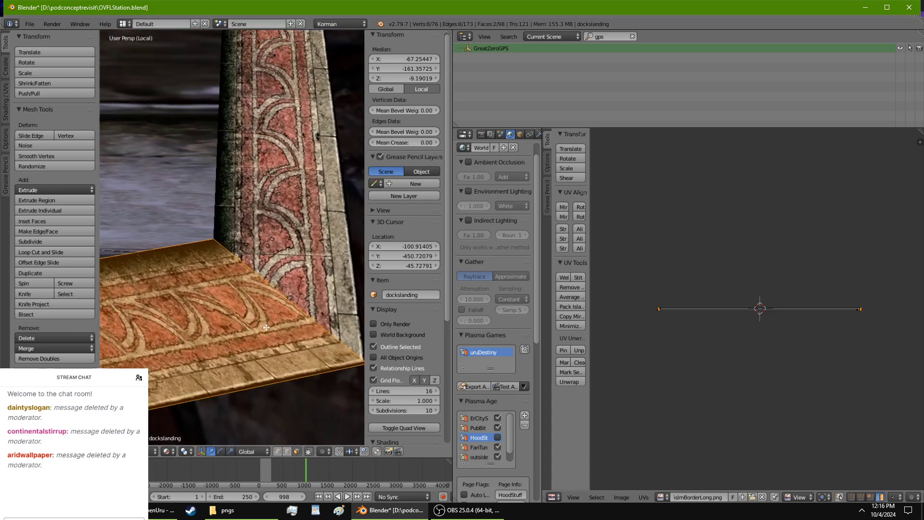
# Move the long trim UV strip's upper right corner inward along the edge to form the mitre slant.
pyautogui.scroll(4, 874, 359)
pyautogui.moveTo(845, 367); pyautogui.dragTo(585, 377, button='middle')
pyautogui.scroll(11, 770, 347)
pyautogui.moveTo(741, 407); pyautogui.dragTo(774, 325, button='middle')
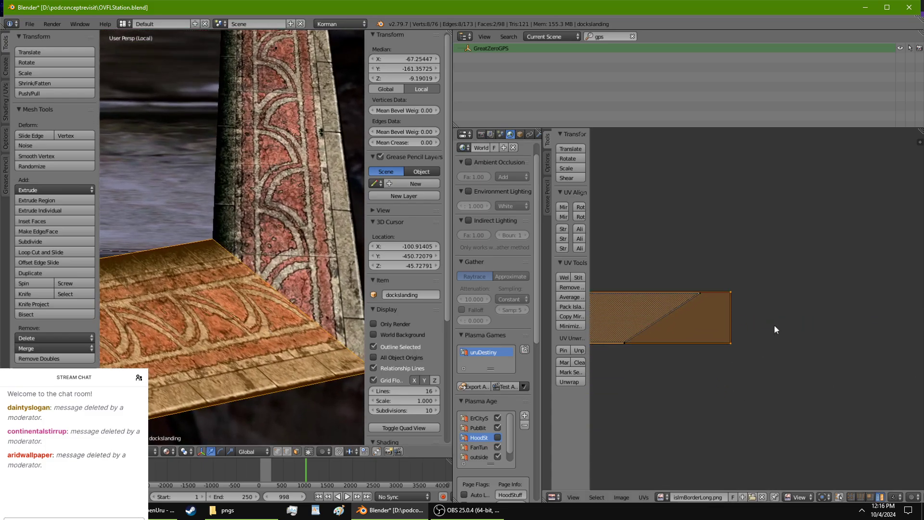
pyautogui.scroll(2, 774, 325)
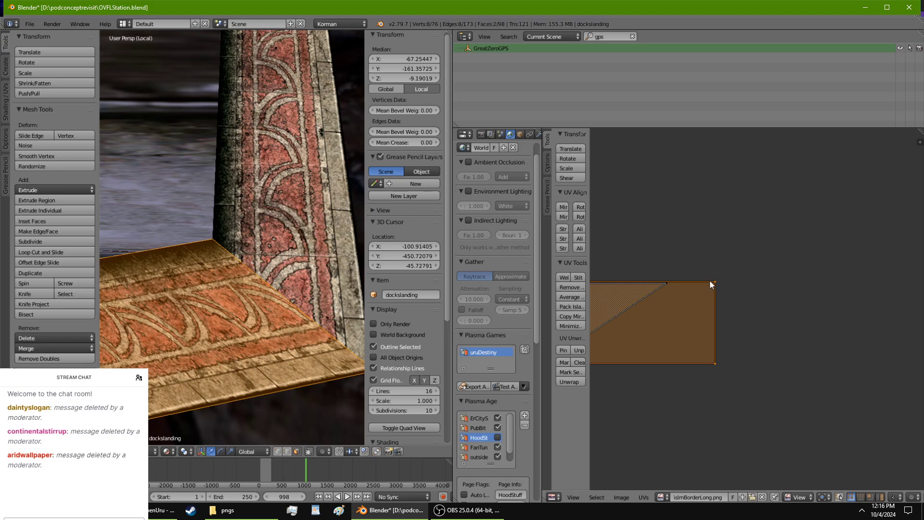
pyautogui.moveTo(711, 284); pyautogui.dragTo(653, 282, button='right')
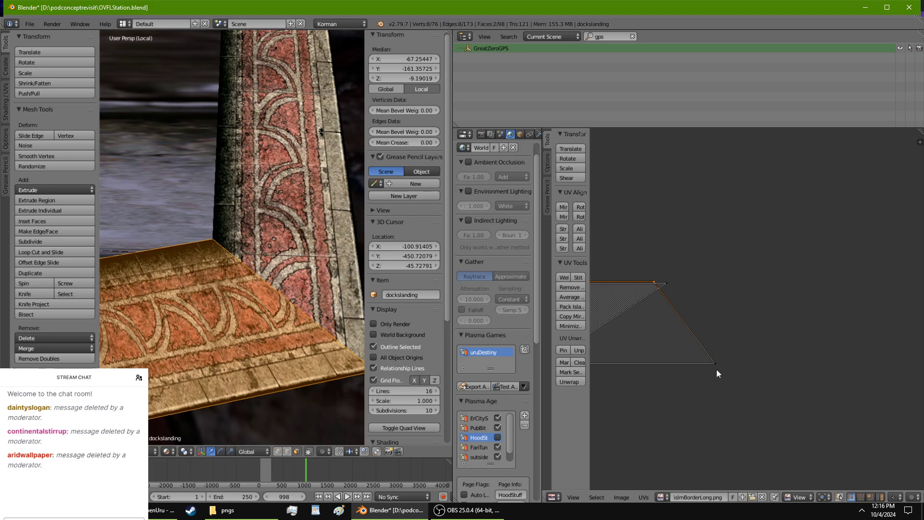
# Shift the slanted right end edge of the long trim UV strip slightly outward and check the mitre on the mesh.
pyautogui.moveTo(714, 363)
pyautogui.mouseDown(button='right')
pyautogui.moveTo(735, 363)
pyautogui.moveTo(723, 365)
pyautogui.mouseUp(button='right')
pyautogui.press('Escape')
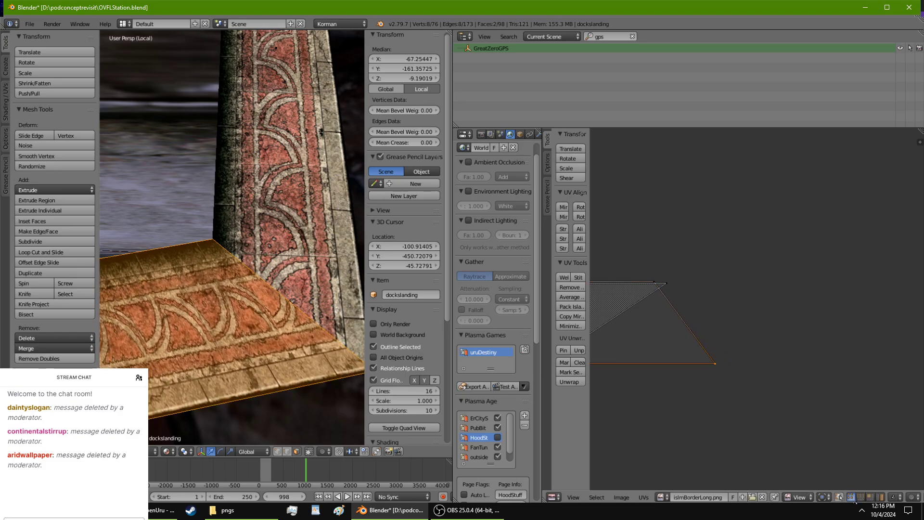
pyautogui.moveTo(699, 331)
pyautogui.mouseDown(button='right')
pyautogui.moveTo(714, 341)
pyautogui.moveTo(715, 330)
pyautogui.mouseUp(button='right')
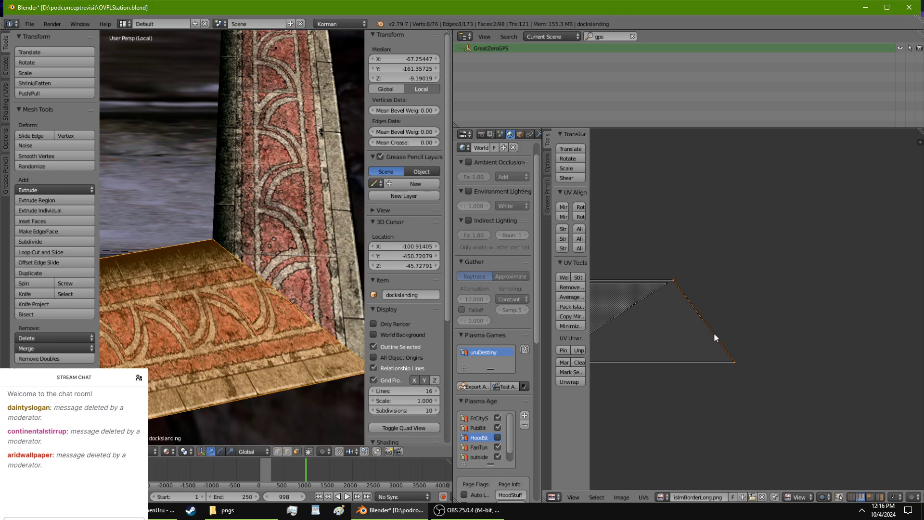
pyautogui.scroll(5, 284, 372)
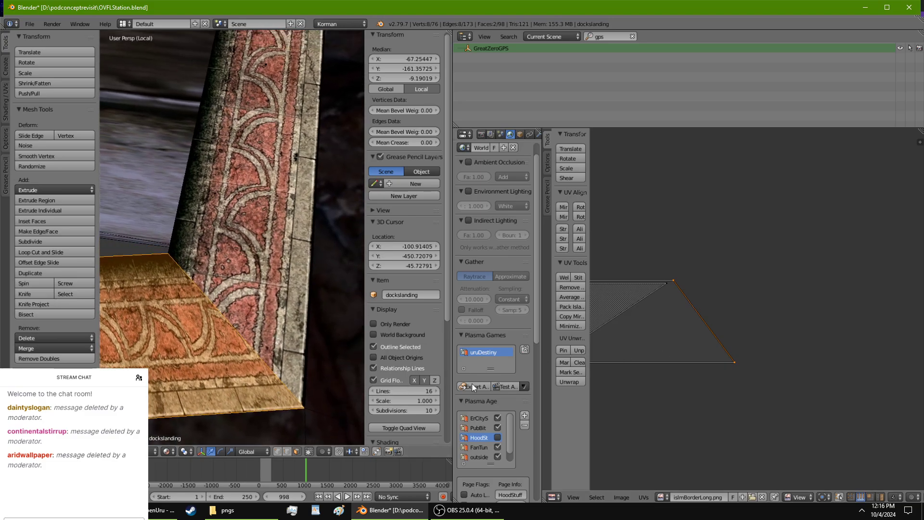
# At the strip's other end, nudge the lower left UV corner into line and move the upper left corner far outward to form the mitre.
pyautogui.moveTo(223, 366); pyautogui.dragTo(250, 325, button='middle')
pyautogui.scroll(-7, 656, 336)
pyautogui.moveTo(657, 336); pyautogui.dragTo(751, 333, button='middle')
pyautogui.scroll(9, 751, 333)
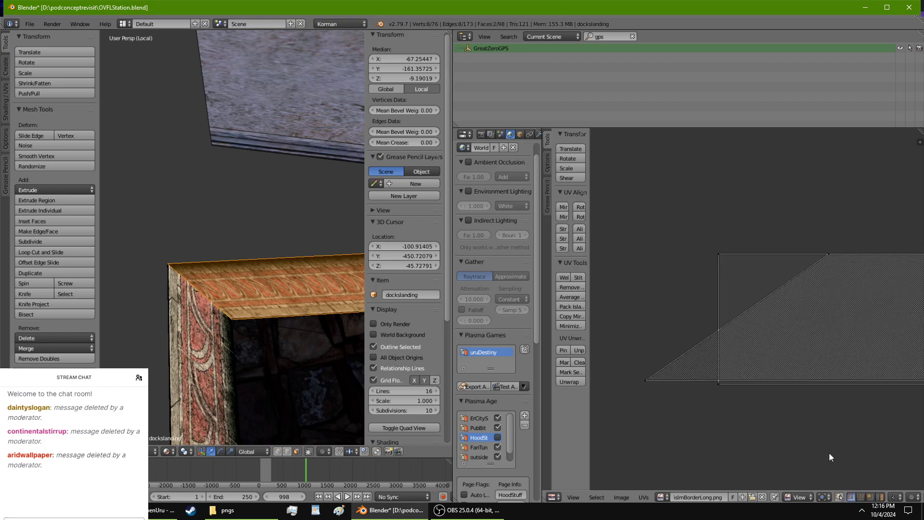
pyautogui.rightClick(719, 383)
pyautogui.press('g')
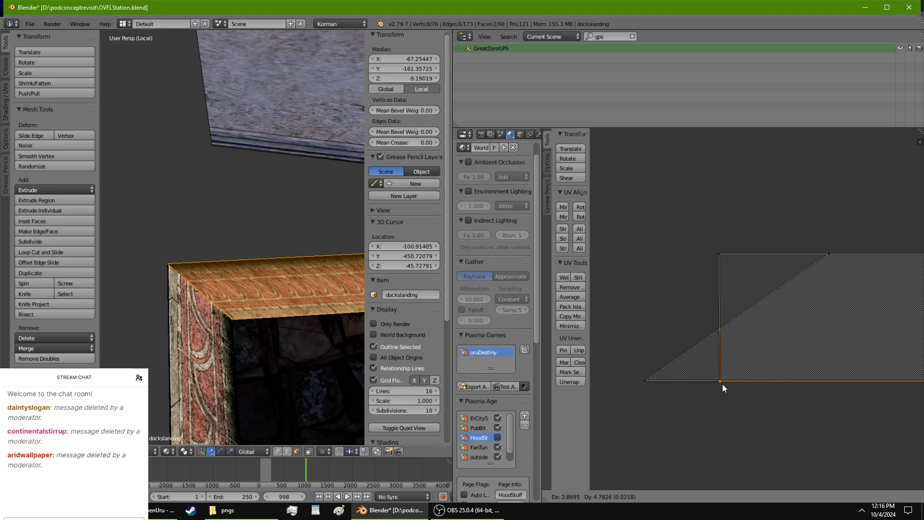
pyautogui.click(722, 383)
pyautogui.rightClick(729, 255)
pyautogui.press('g')
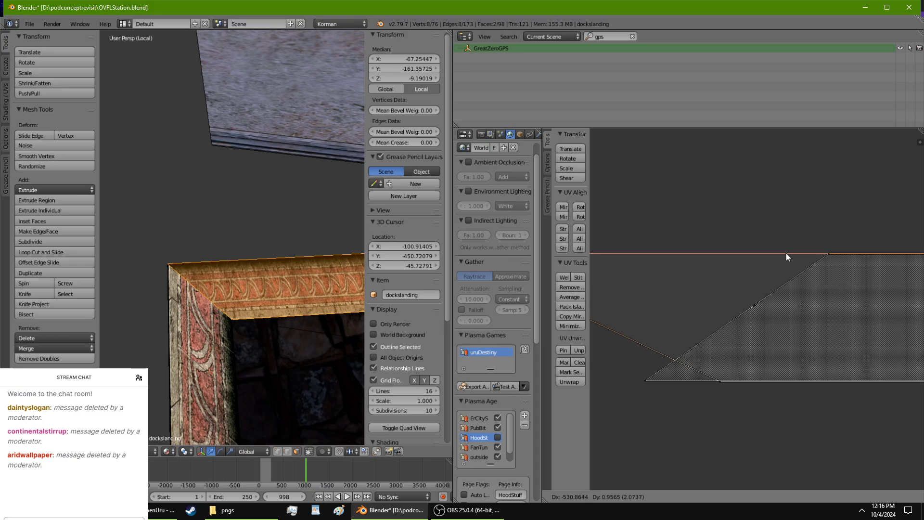
pyautogui.click(781, 253)
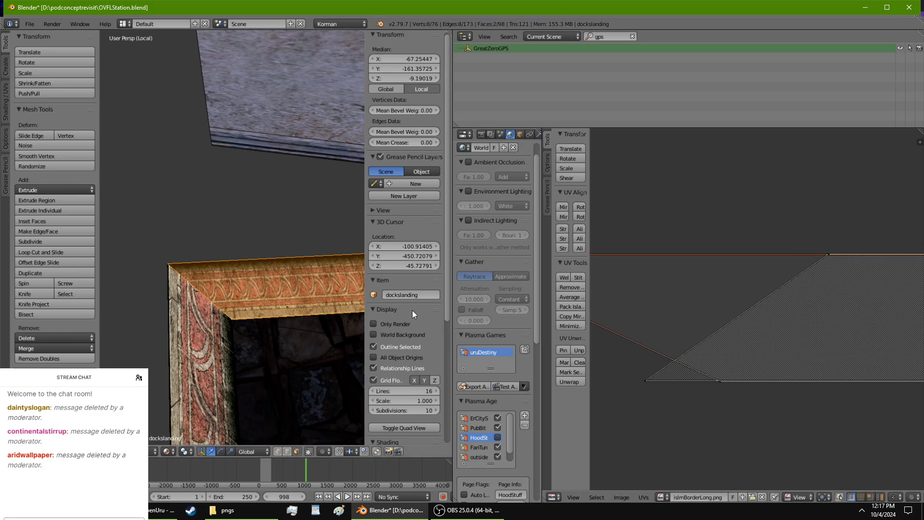
pyautogui.moveTo(298, 331); pyautogui.dragTo(249, 362, button='middle')
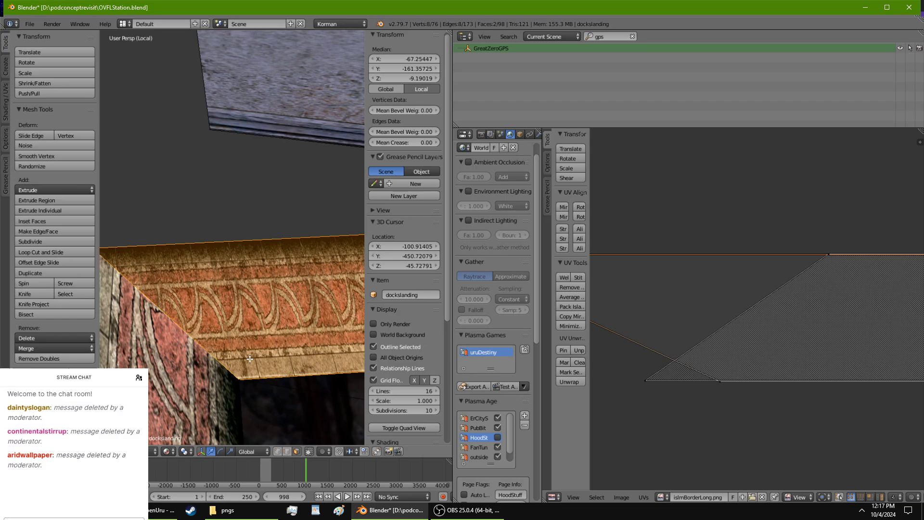
# Leave Edit Mode, save over OVFLStation.blend, and launch the Plasma age test in Uru.
pyautogui.press('Tab')
pyautogui.hotkey('ctrl', 's')
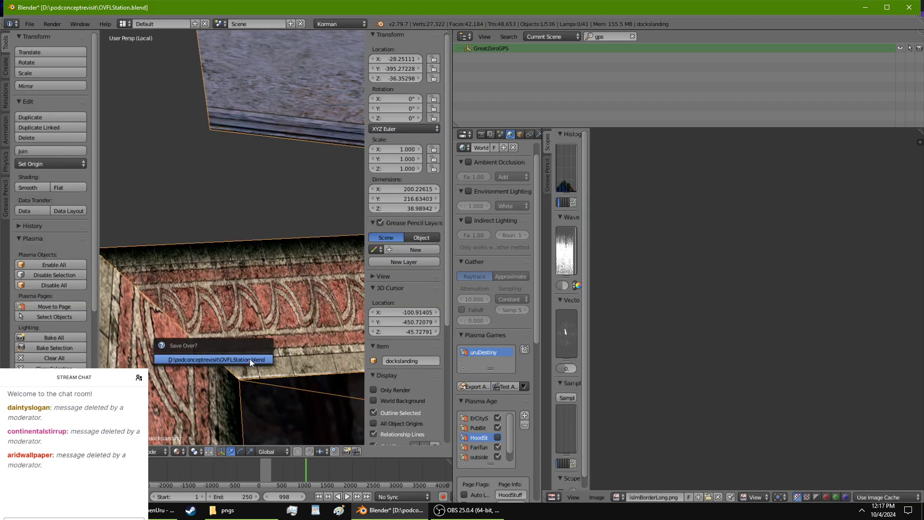
pyautogui.click(249, 359)
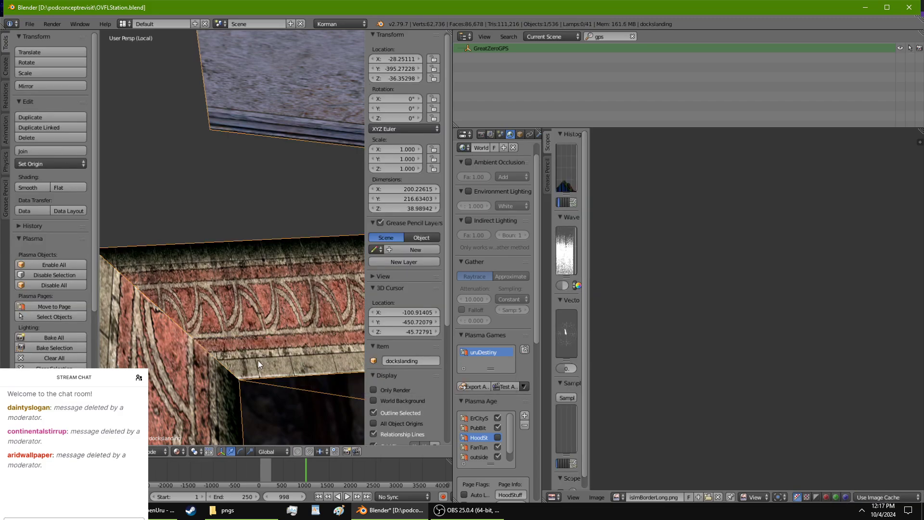
pyautogui.click(500, 384)
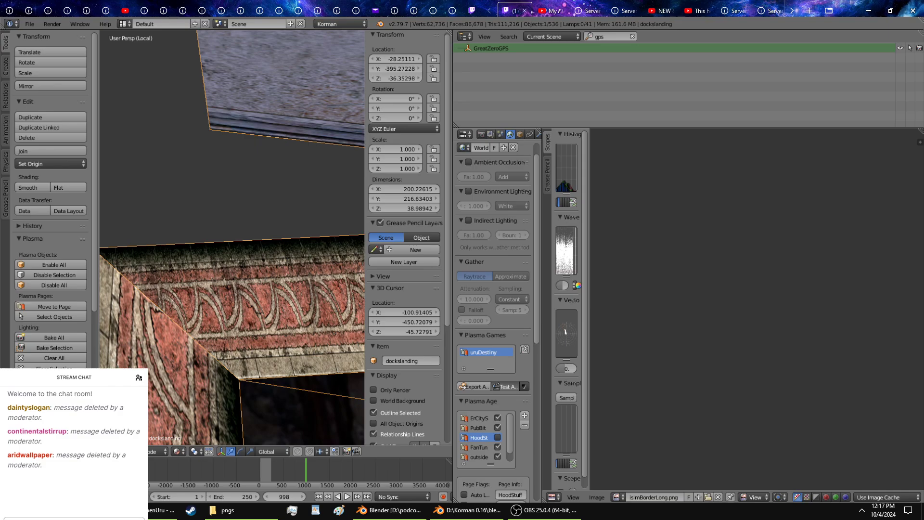
pyautogui.click(164, 510)
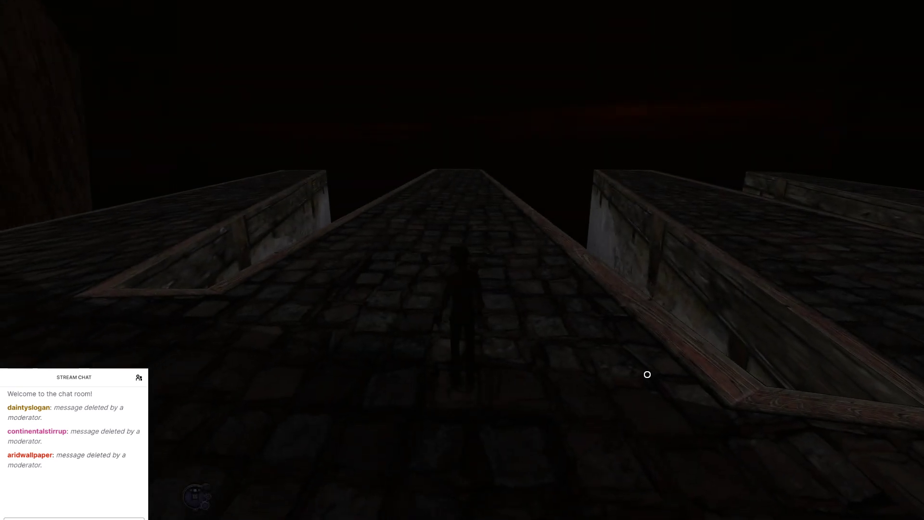
# Walk around the dock landing in the game and examine the border trim, mitred corners and concrete walls around the gaps.
pyautogui.press('d')
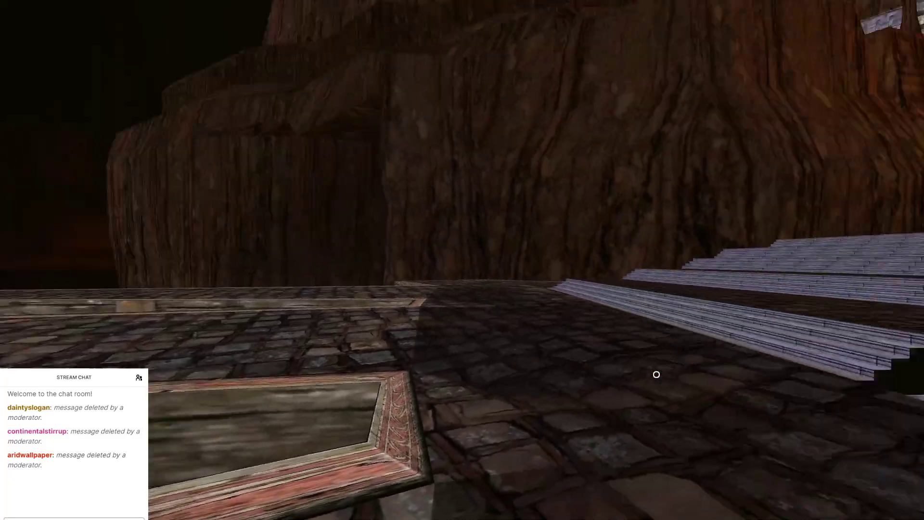
pyautogui.press('a')
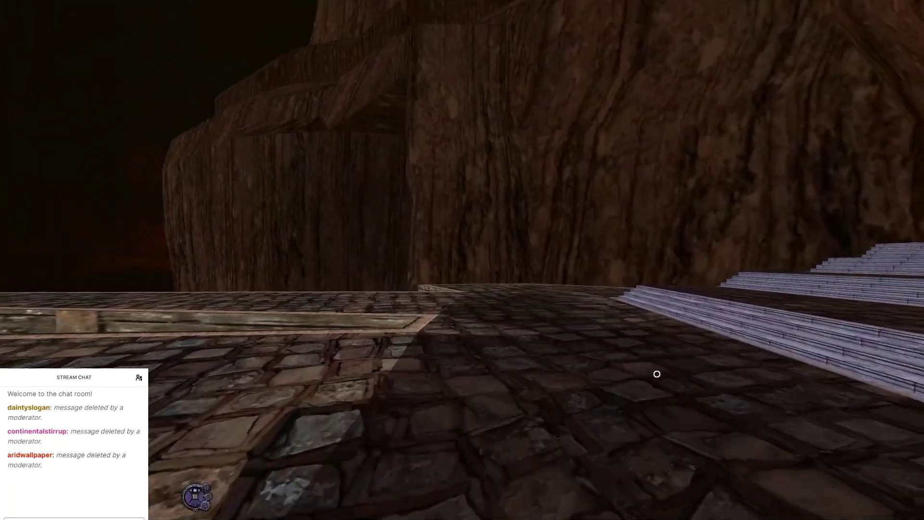
pyautogui.press('w')
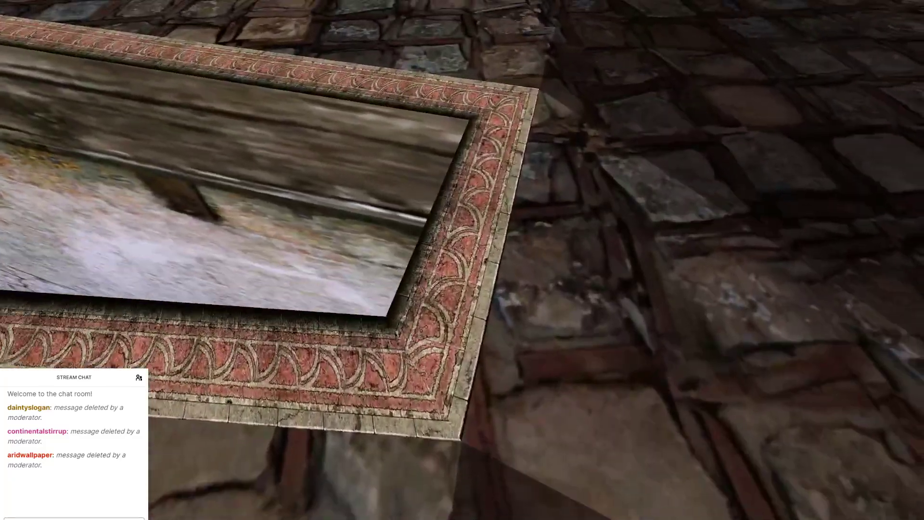
pyautogui.press('w')
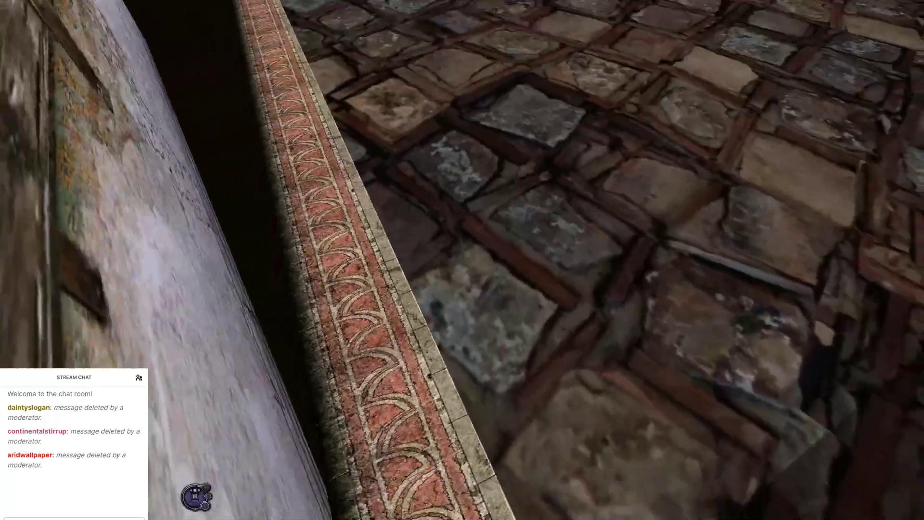
pyautogui.press('w')
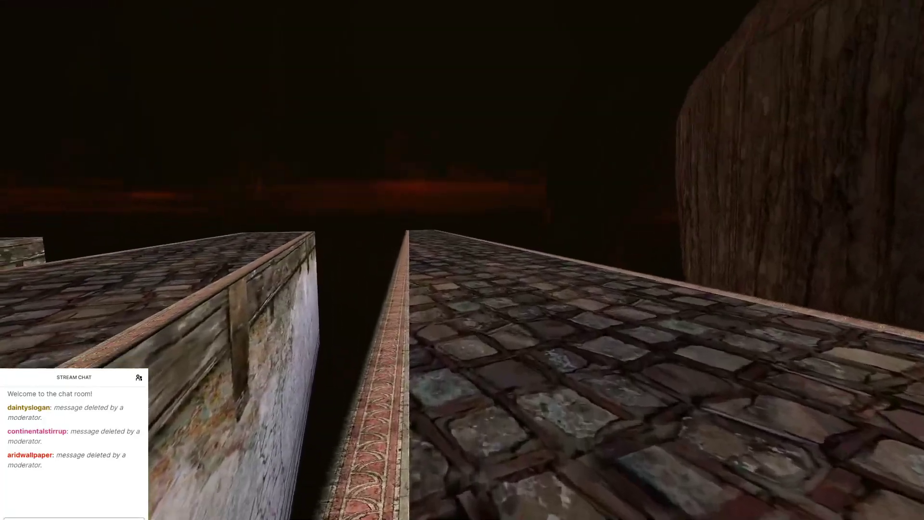
pyautogui.press('w')
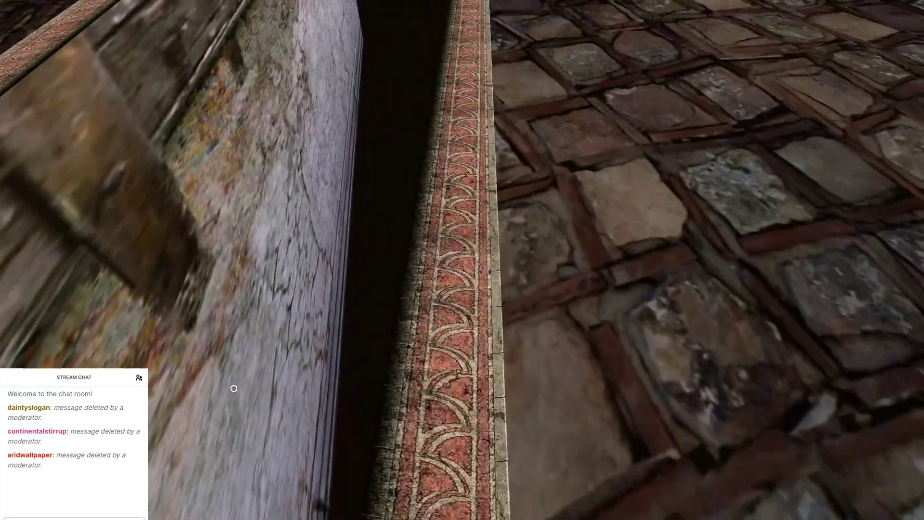
pyautogui.press('w')
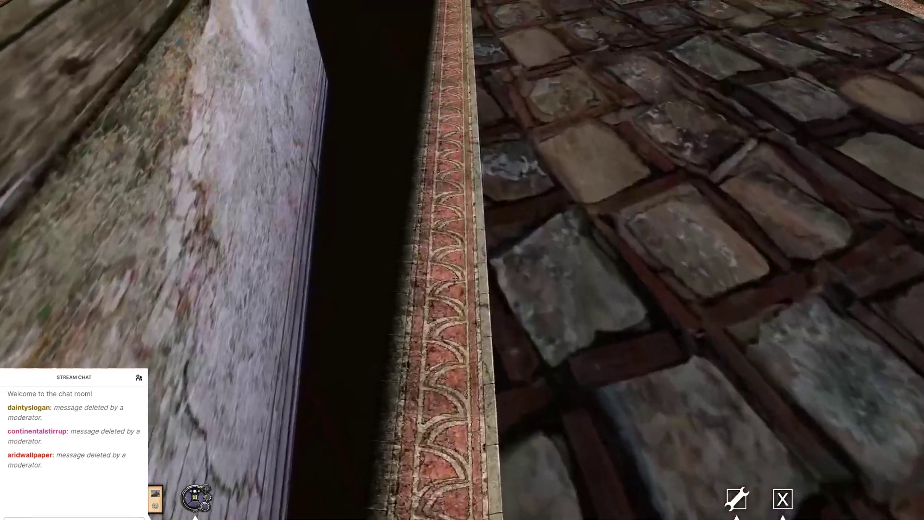
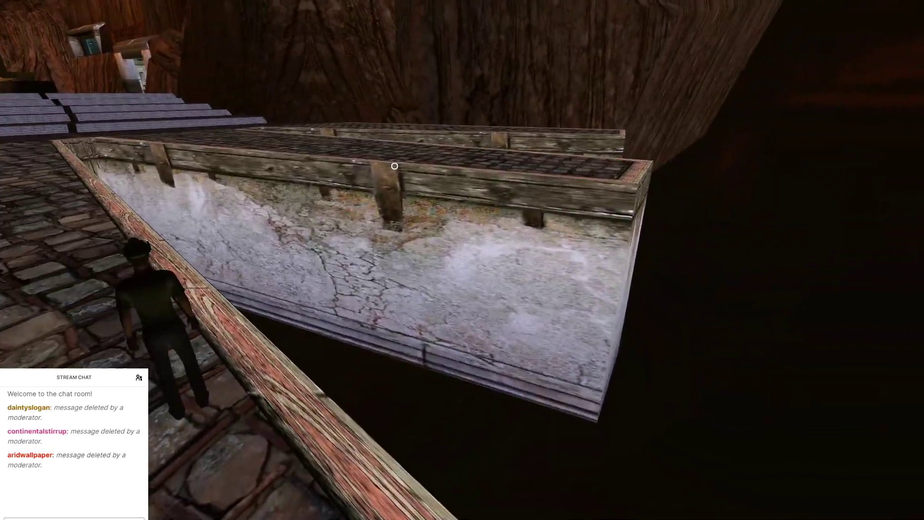
pyautogui.moveTo(394, 166); pyautogui.dragTo(334, 166, button='right')
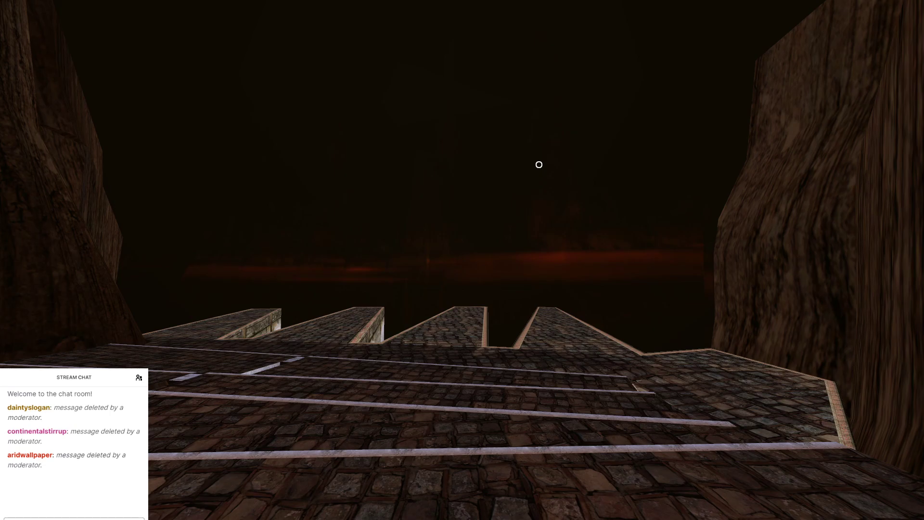
pyautogui.press('w')
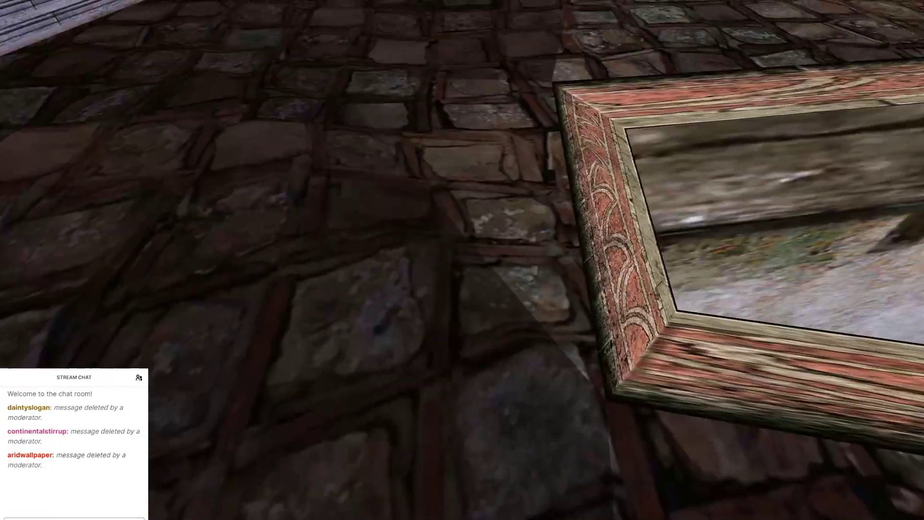
pyautogui.press('w')
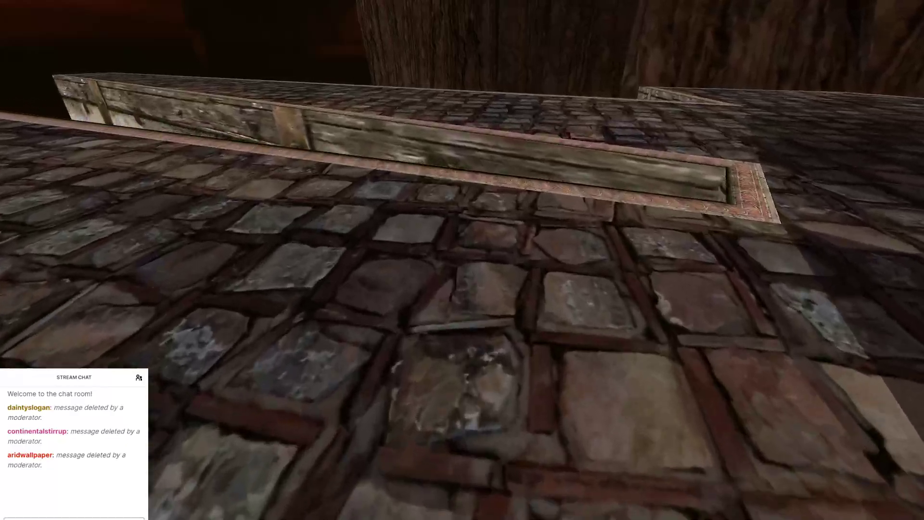
# Quit Uru Live and switch back to Blender.
pyautogui.press('Escape')
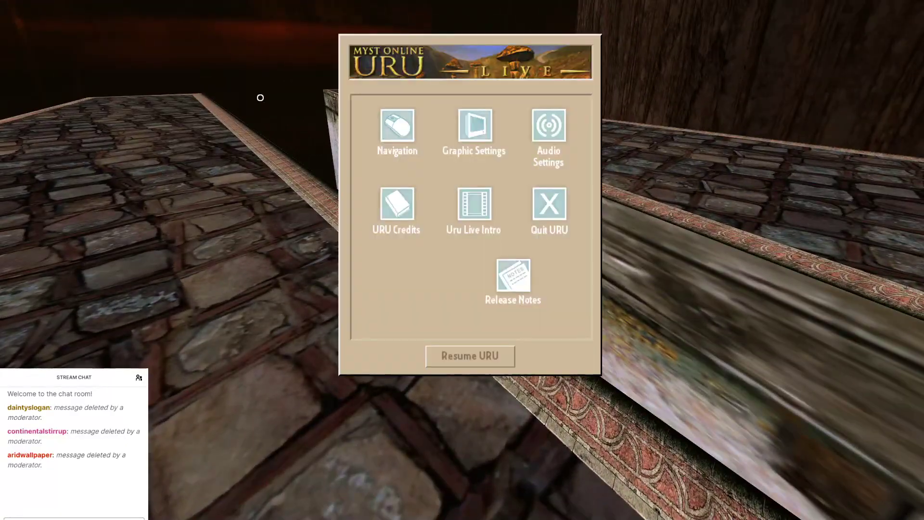
pyautogui.click(549, 203)
pyautogui.click(496, 324)
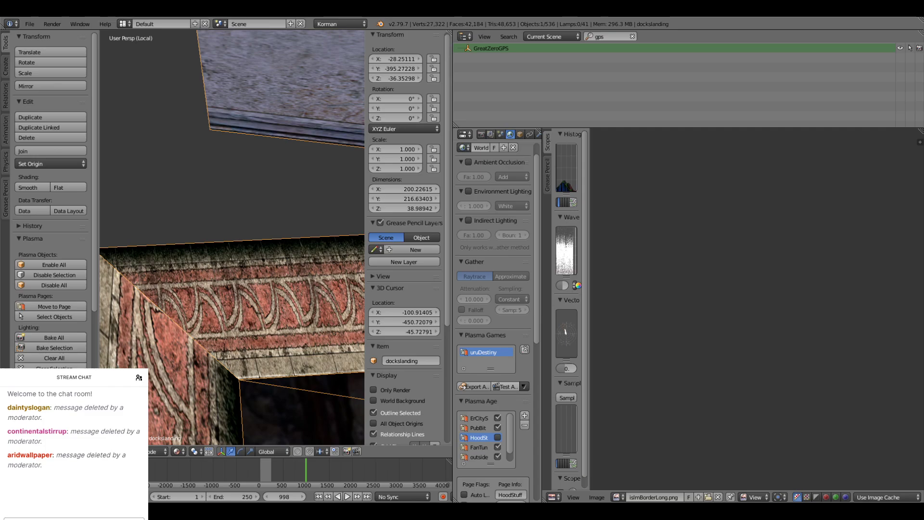
pyautogui.click(415, 513)
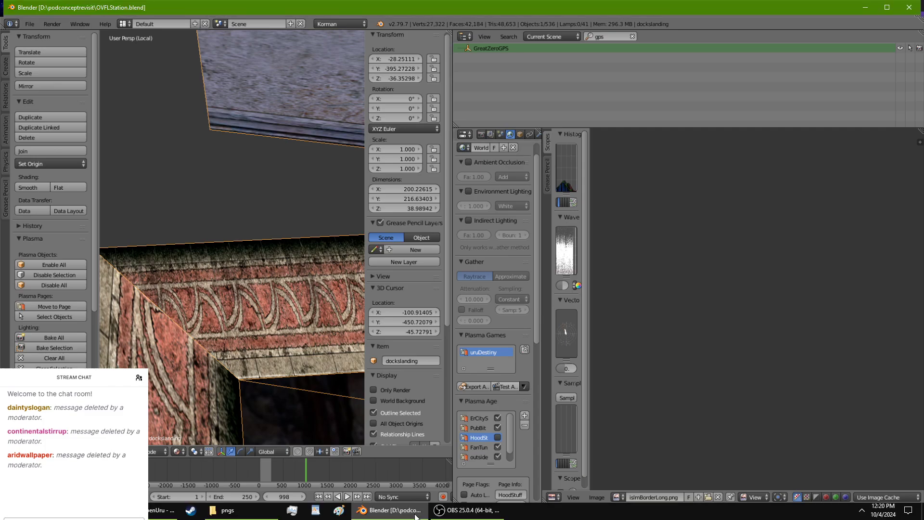
# Place the 3D cursor on the landing's pale strip beside the narrow gap and add a cube there.
pyautogui.scroll(-4, 186, 298)
pyautogui.moveTo(186, 297); pyautogui.dragTo(258, 297, button='middle')
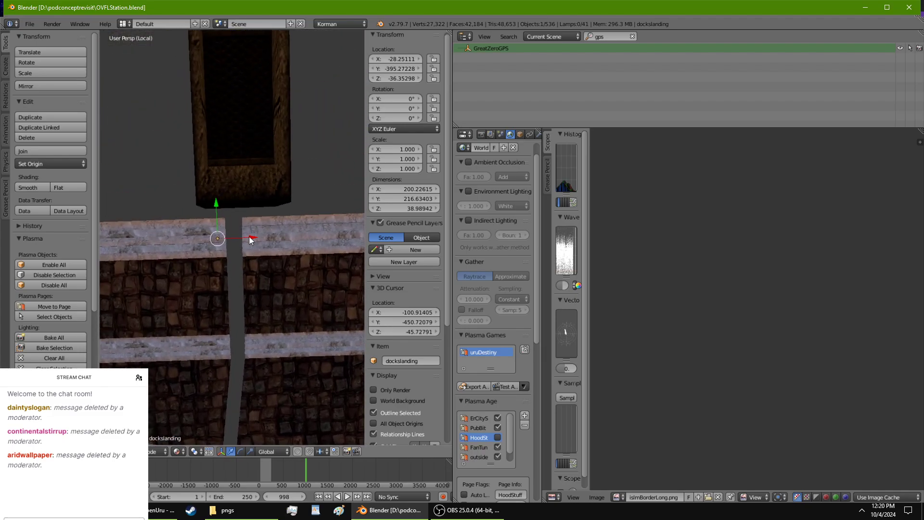
pyautogui.click(263, 235)
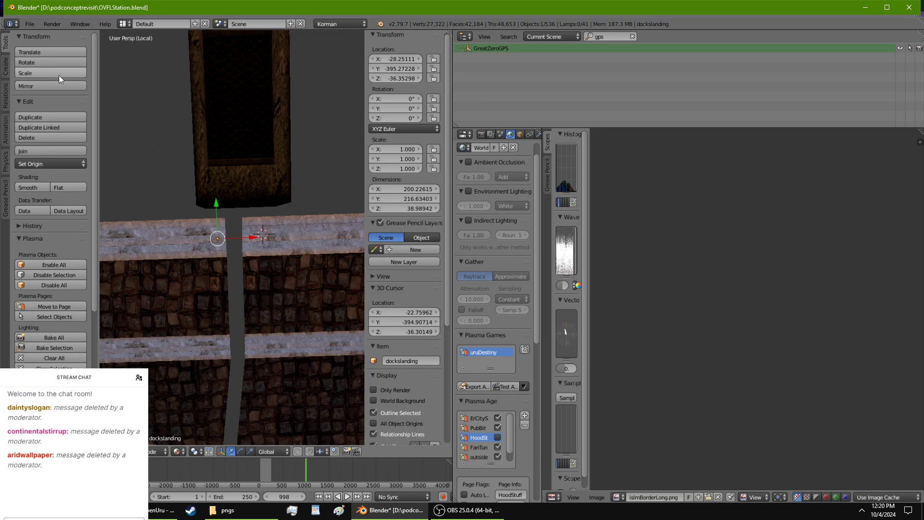
pyautogui.click(6, 68)
pyautogui.click(43, 71)
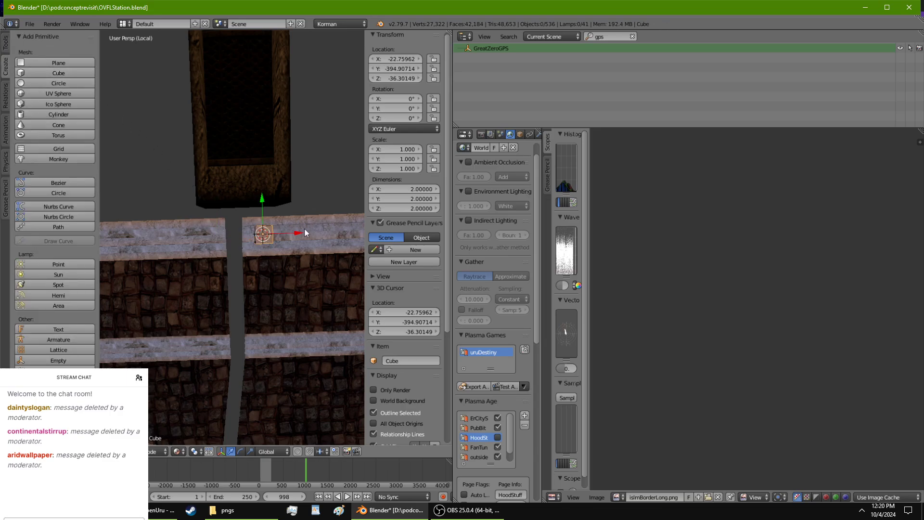
# Move the cube over the narrow gap and raise it to about X -25.04, Z -33.99.
pyautogui.moveTo(280, 232); pyautogui.dragTo(207, 262, button='middle')
pyautogui.click(209, 225)
pyautogui.moveTo(209, 224); pyautogui.dragTo(304, 295, button='middle')
pyautogui.moveTo(239, 275); pyautogui.dragTo(249, 262, button='middle')
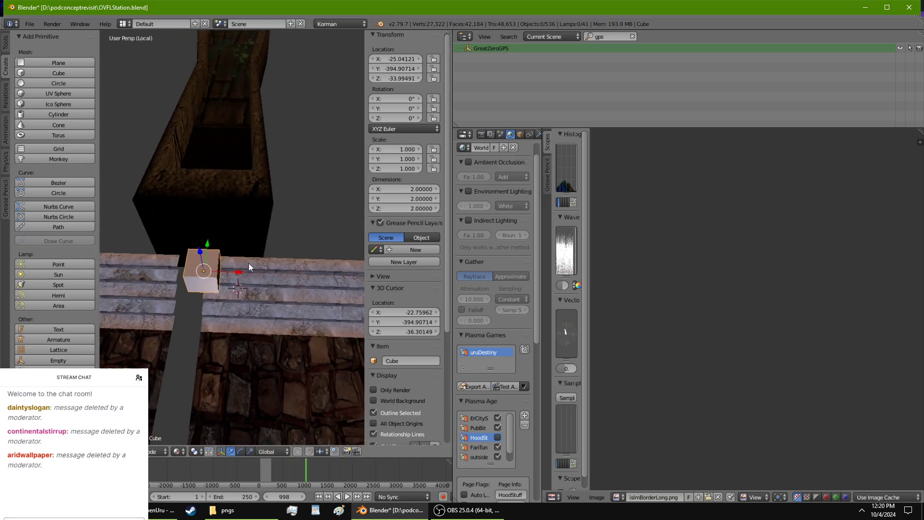
# Scale the cube's mesh up to about 7.13 units per side and lower it onto the landing's edge.
pyautogui.press('Tab')
pyautogui.scroll(4, 140, 233)
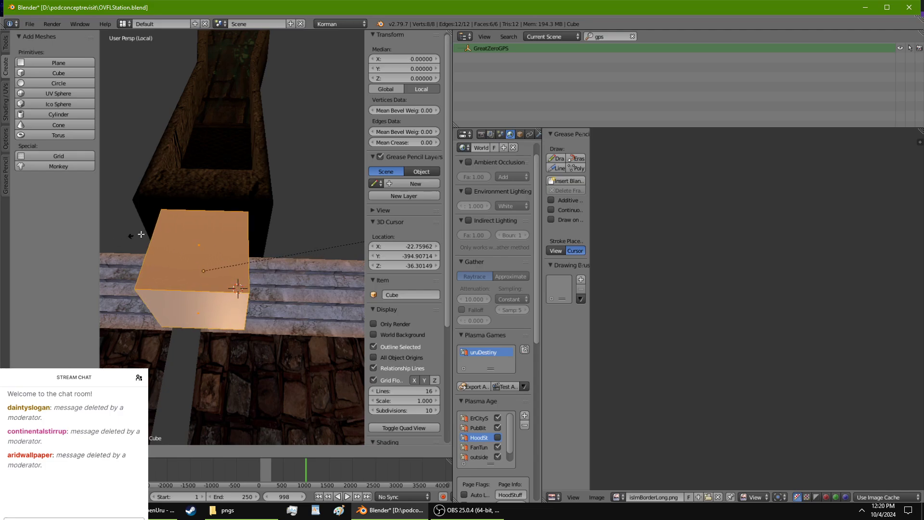
pyautogui.moveTo(140, 233); pyautogui.dragTo(261, 215, button='middle')
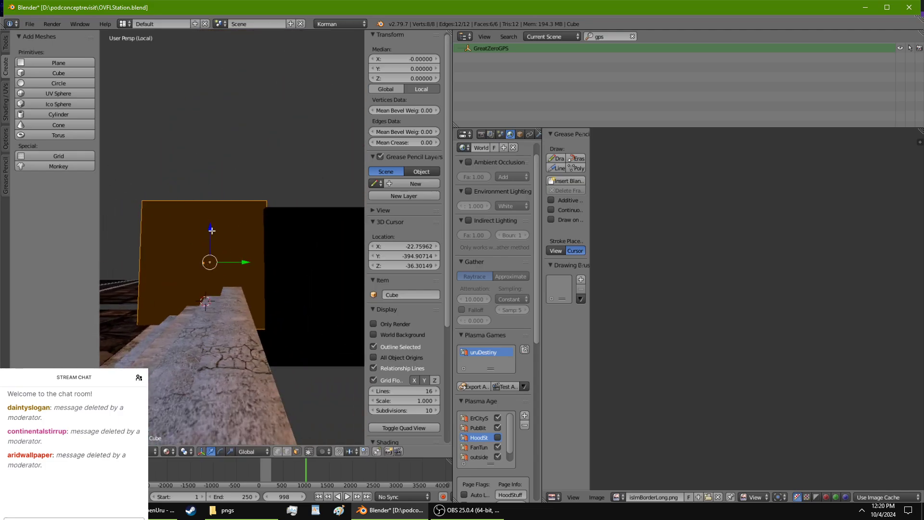
pyautogui.moveTo(211, 230); pyautogui.dragTo(209, 253)
pyautogui.moveTo(209, 252); pyautogui.dragTo(329, 369, button='middle')
pyautogui.moveTo(295, 290); pyautogui.dragTo(310, 273, button='middle')
pyautogui.press('Tab')
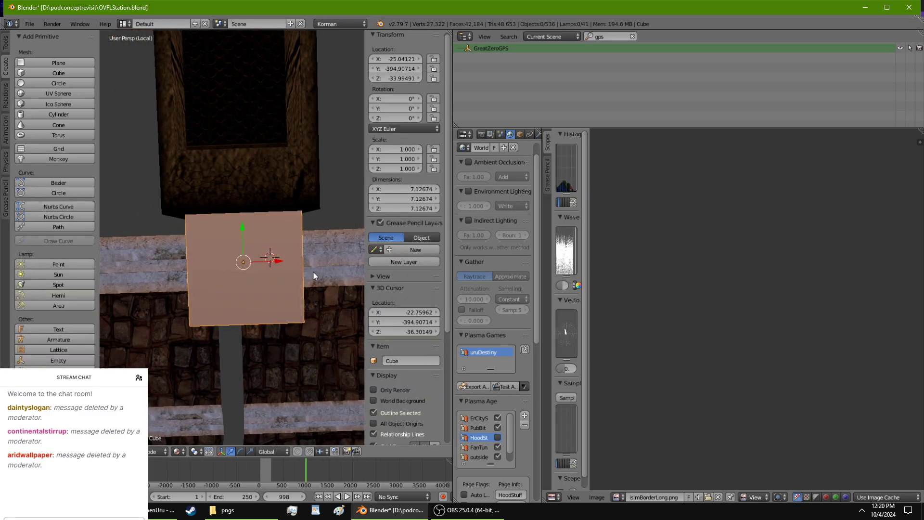
# Copy THEGIANTSPOON's X location, -25.2303, to the cube so both are aligned.
pyautogui.rightClick(265, 168)
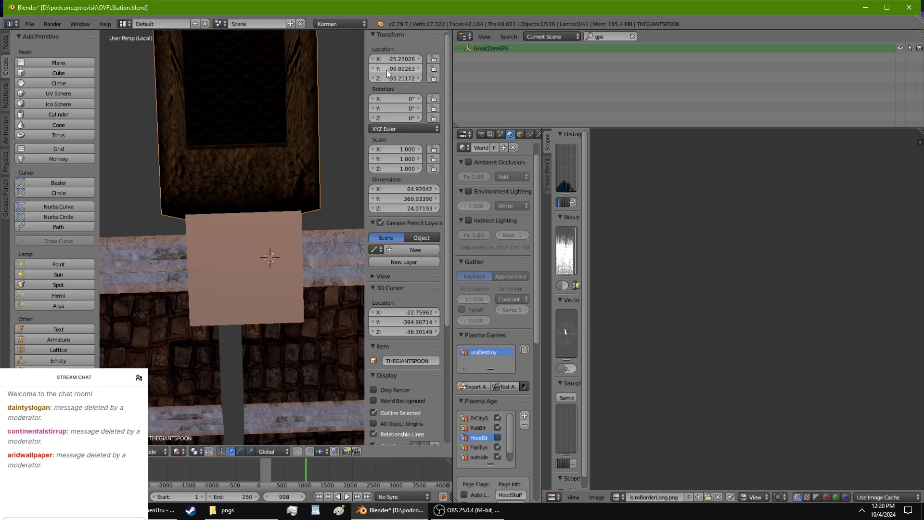
pyautogui.rightClick(264, 243)
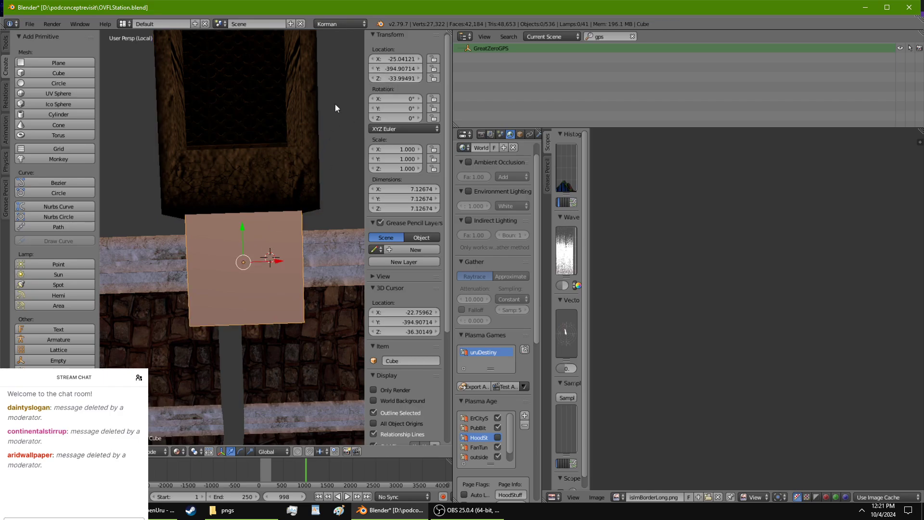
pyautogui.rightClick(304, 158)
pyautogui.click(394, 59)
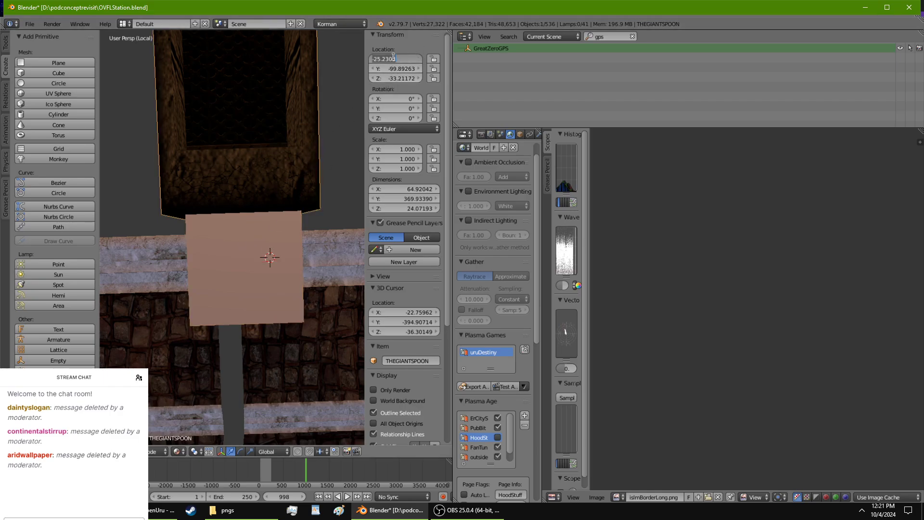
pyautogui.rightClick(259, 230)
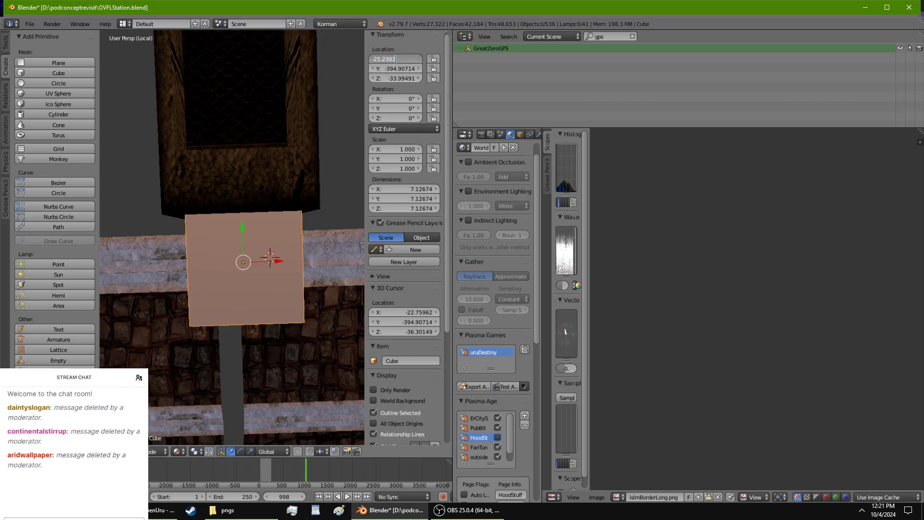
pyautogui.moveTo(294, 287); pyautogui.dragTo(257, 252, button='middle')
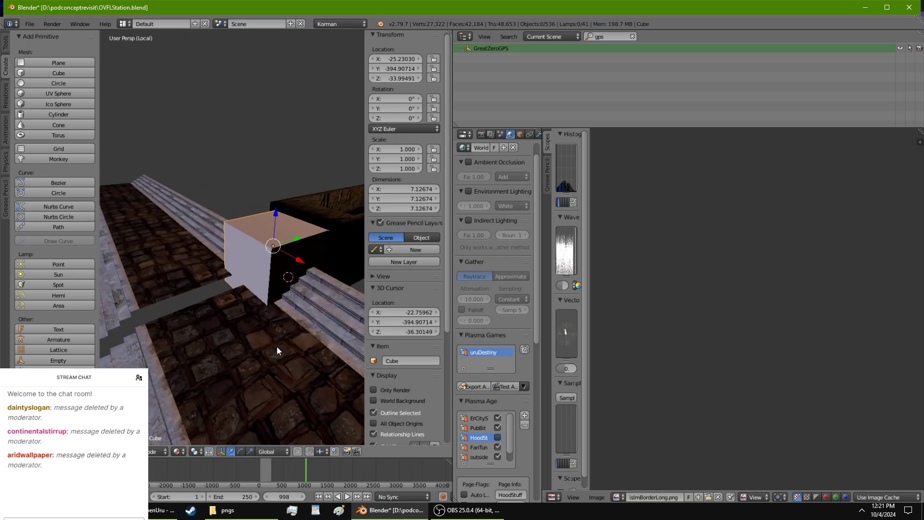
# Move the cube's front face away from THEGIANTSPOON along Y to about -17.74 local, spanning the next trim strip.
pyautogui.press('Tab')
pyautogui.rightClick(256, 251)
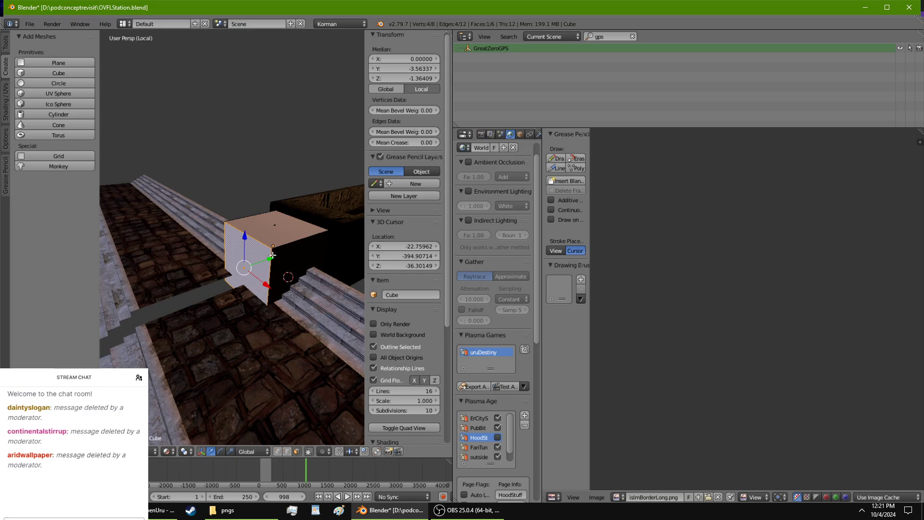
pyautogui.moveTo(273, 255); pyautogui.dragTo(162, 281)
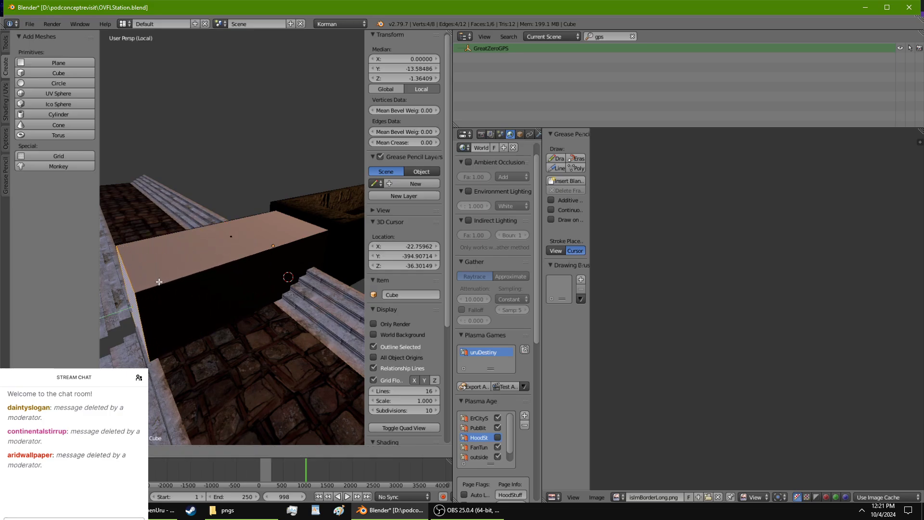
pyautogui.click(158, 282)
pyautogui.moveTo(159, 282); pyautogui.dragTo(212, 218, button='middle')
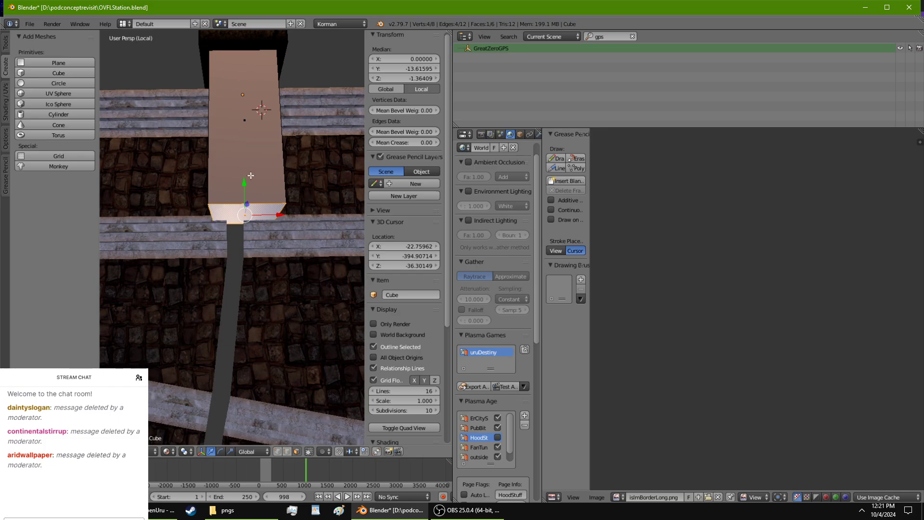
pyautogui.moveTo(247, 180); pyautogui.dragTo(237, 222)
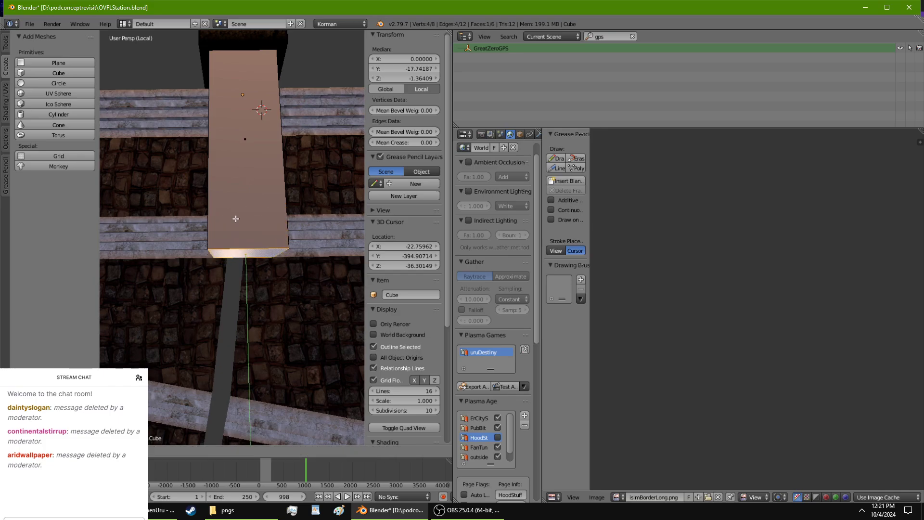
pyautogui.click(236, 219)
pyautogui.moveTo(235, 218)
pyautogui.mouseDown(button='middle')
pyautogui.moveTo(319, 195)
pyautogui.moveTo(330, 171)
pyautogui.moveTo(344, 190)
pyautogui.moveTo(172, 211)
pyautogui.moveTo(207, 207)
pyautogui.moveTo(237, 252)
pyautogui.moveTo(201, 228)
pyautogui.moveTo(230, 232)
pyautogui.mouseUp(button='middle')
pyautogui.rightClick(201, 228)
pyautogui.press('e')
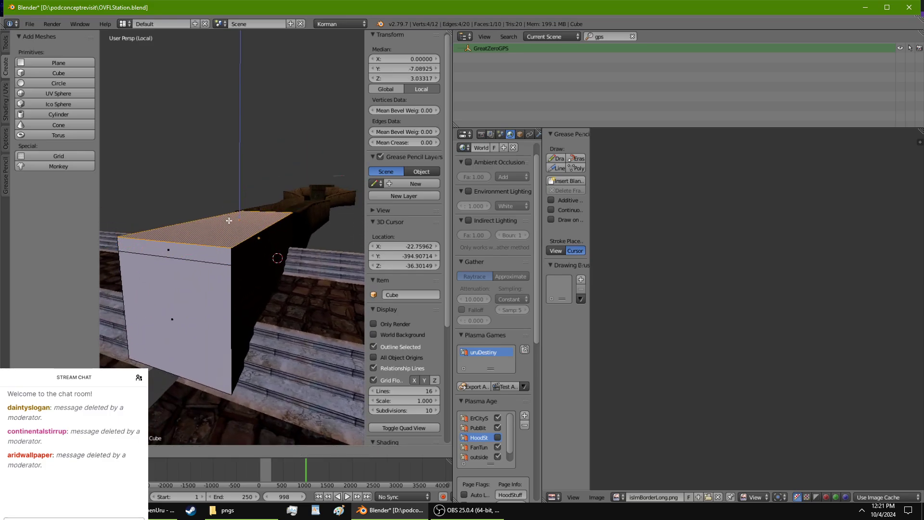
pyautogui.press('Escape')
pyautogui.hotkey('ctrl', 'z')
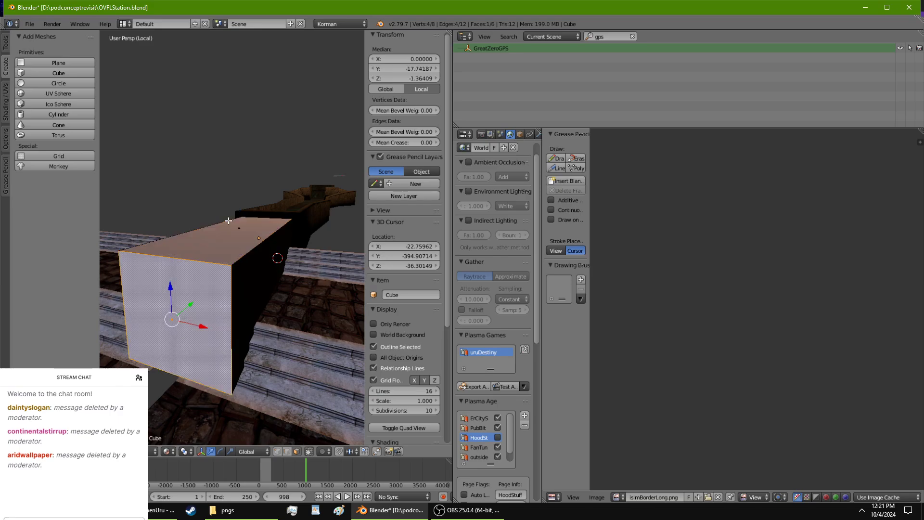
# Lower the block's top face to about Z 1.07 local and extrude it up to about 2.76 to form an upper band.
pyautogui.rightClick(229, 232)
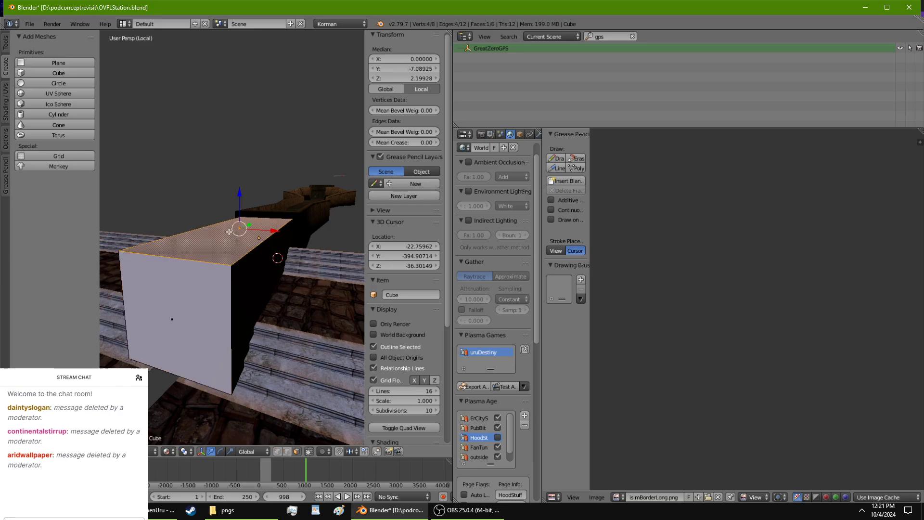
pyautogui.press('g')
pyautogui.press('z')
pyautogui.click(239, 206)
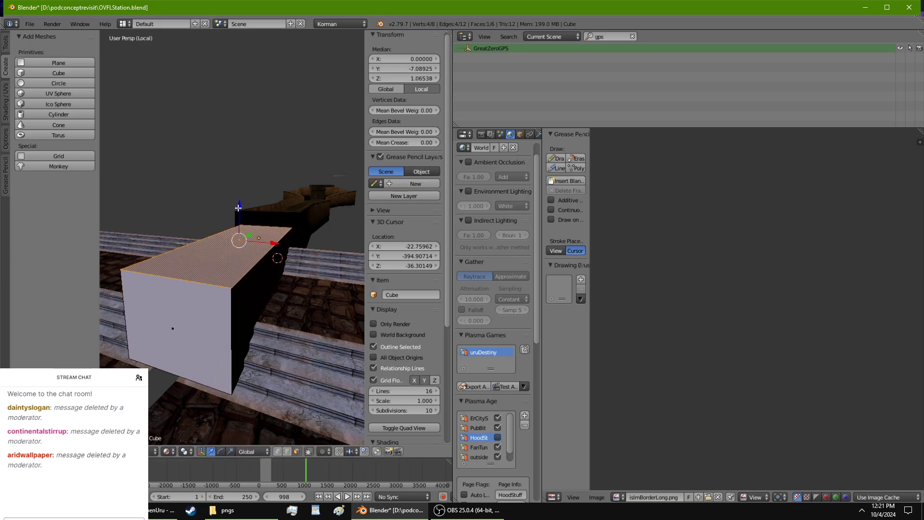
pyautogui.press('e')
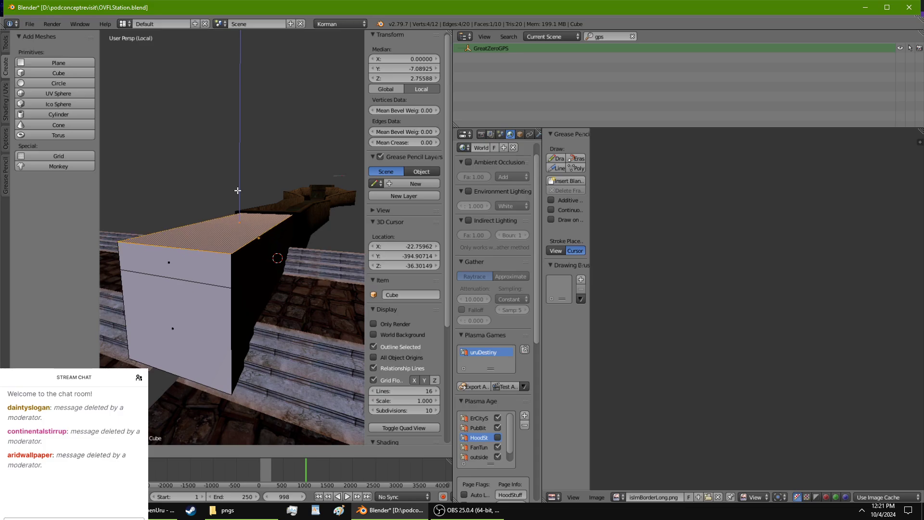
pyautogui.click(238, 190)
# Extrude the upper band's two long side faces outward as an overhanging cap about 9.08 wide, and leave Edit Mode.
pyautogui.rightClick(273, 249)
pyautogui.rightClick(245, 266)
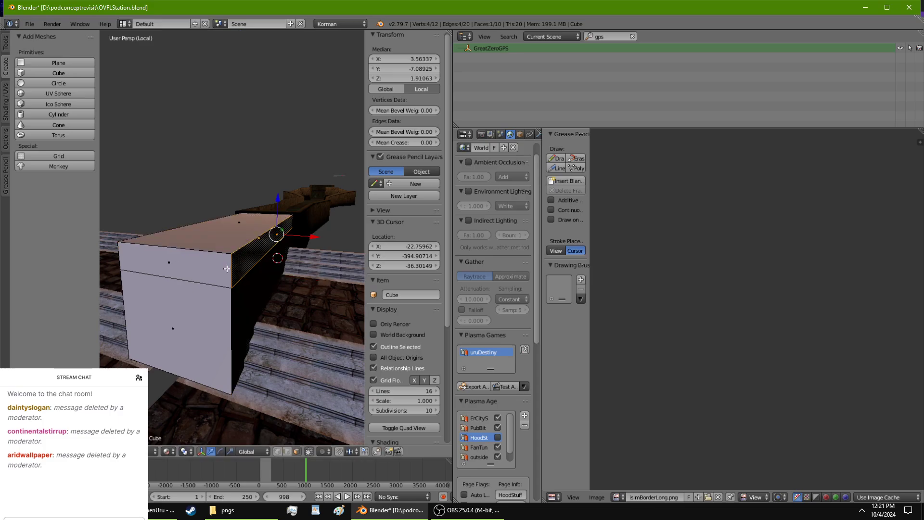
pyautogui.keyDown('shift'); pyautogui.rightClick(223, 268); pyautogui.keyUp('shift')
pyautogui.moveTo(195, 275); pyautogui.dragTo(318, 283, button='middle')
pyautogui.keyDown('shift'); pyautogui.rightClick(264, 272); pyautogui.keyUp('shift')
pyautogui.keyDown('shift'); pyautogui.rightClick(261, 249); pyautogui.keyUp('shift')
pyautogui.press('s')
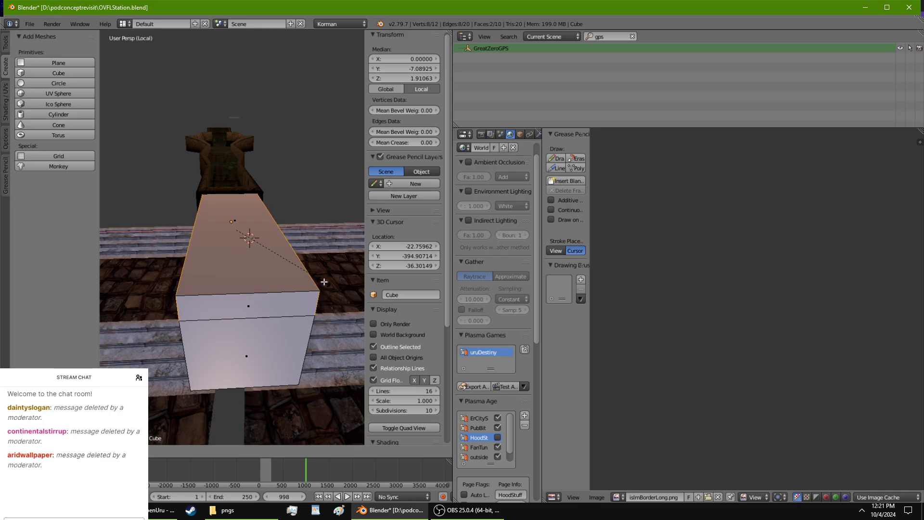
pyautogui.rightClick(327, 280)
pyautogui.press('e')
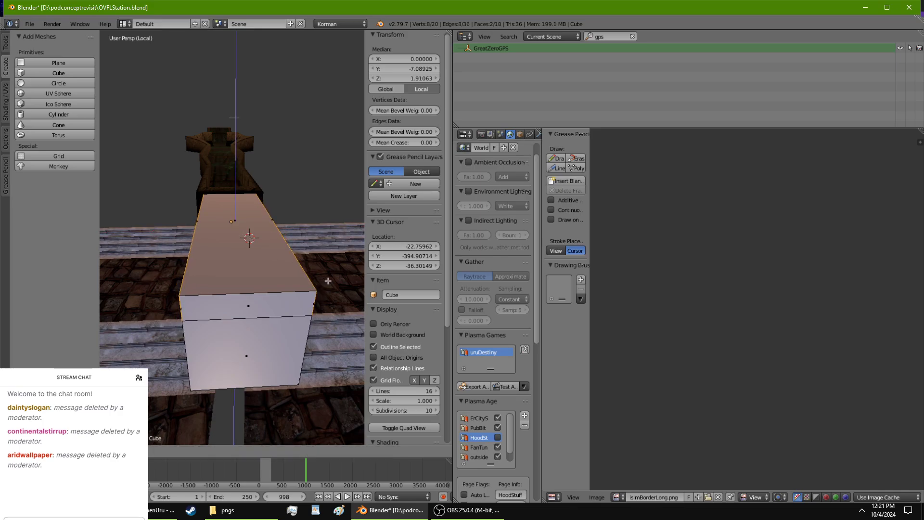
pyautogui.click(363, 273)
pyautogui.moveTo(358, 284); pyautogui.dragTo(284, 270, button='middle')
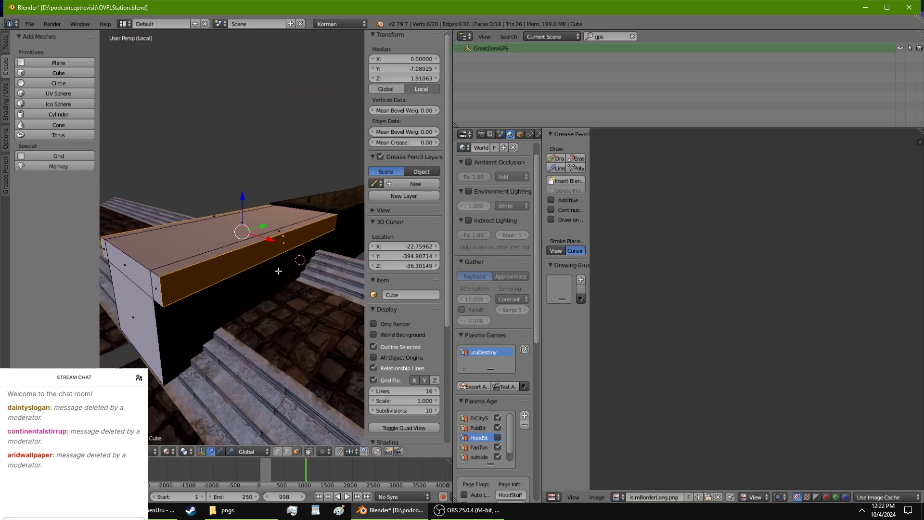
pyautogui.press('Tab')
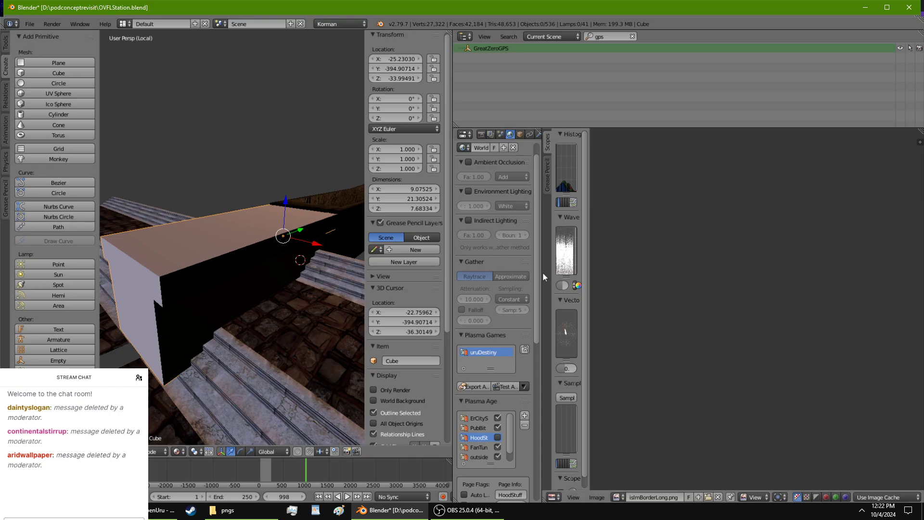
# Widen the properties editor, show the Plasma modifier settings, and rename the cube REPLICAGREATSTAIRSBANISTER.
pyautogui.moveTo(542, 272); pyautogui.dragTo(682, 159)
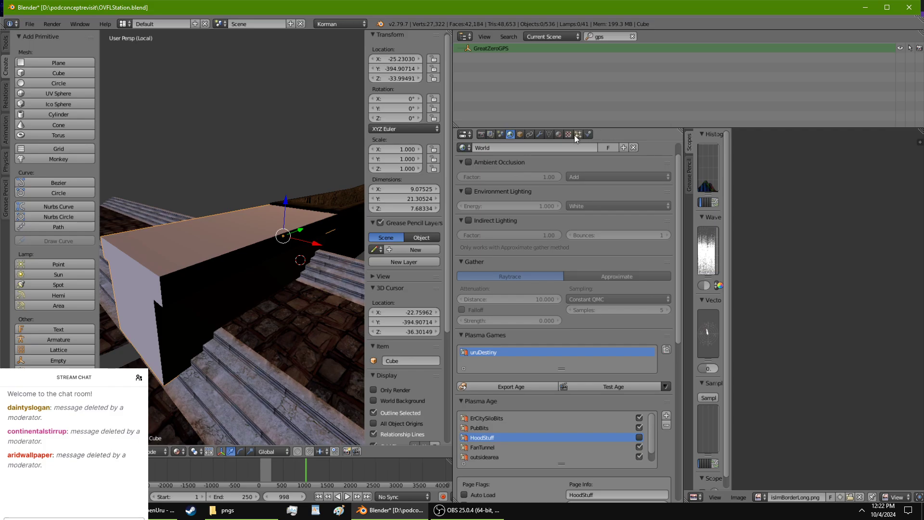
pyautogui.click(587, 134)
pyautogui.click(533, 167)
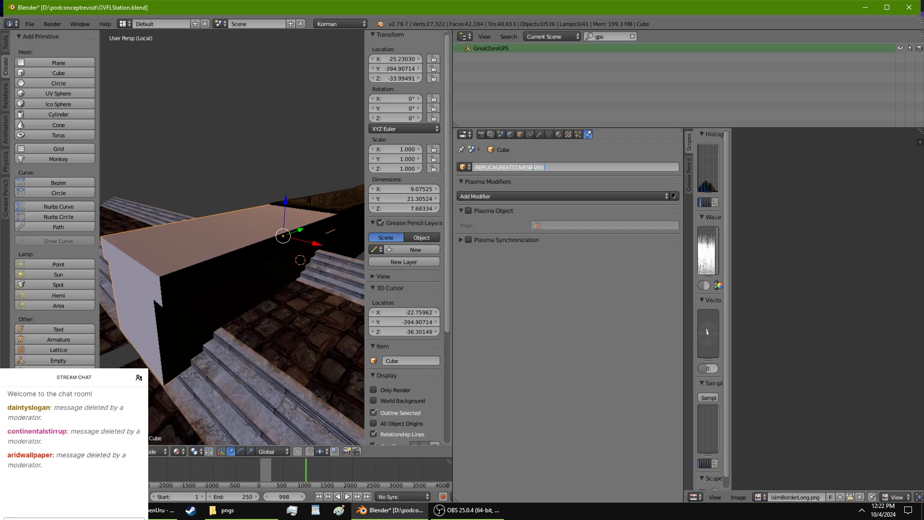
pyautogui.press('Return')
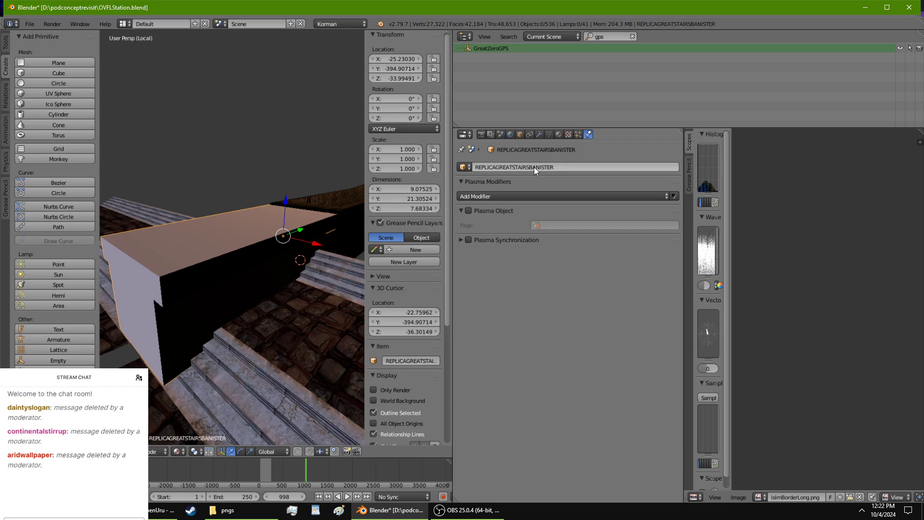
# Lower the cap's three top faces to thin the overhang, making the banister about 6.71 high overall.
pyautogui.press('Tab')
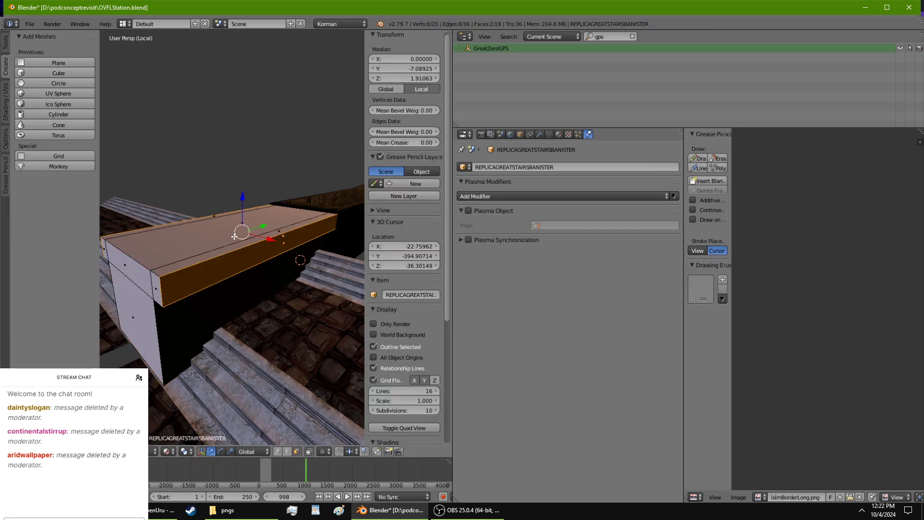
pyautogui.rightClick(243, 242)
pyautogui.keyDown('shift'); pyautogui.rightClick(171, 214); pyautogui.keyUp('shift')
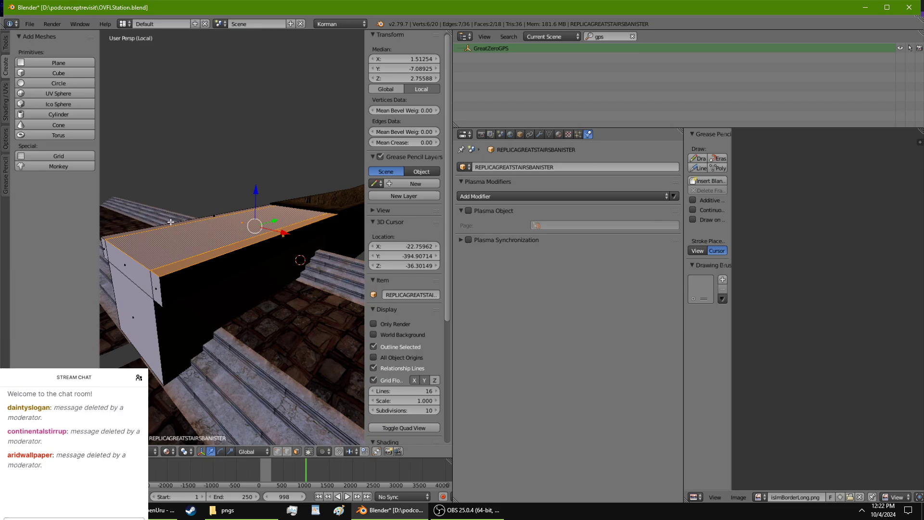
pyautogui.keyDown('shift'); pyautogui.rightClick(171, 223); pyautogui.keyUp('shift')
pyautogui.moveTo(171, 222); pyautogui.dragTo(212, 207, button='middle')
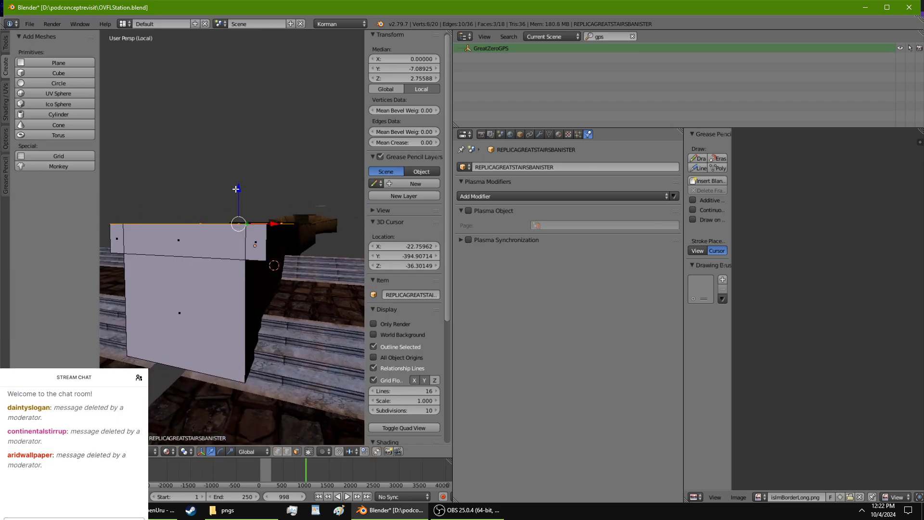
pyautogui.moveTo(236, 189); pyautogui.dragTo(236, 200)
pyautogui.moveTo(237, 200); pyautogui.dragTo(234, 170, button='middle')
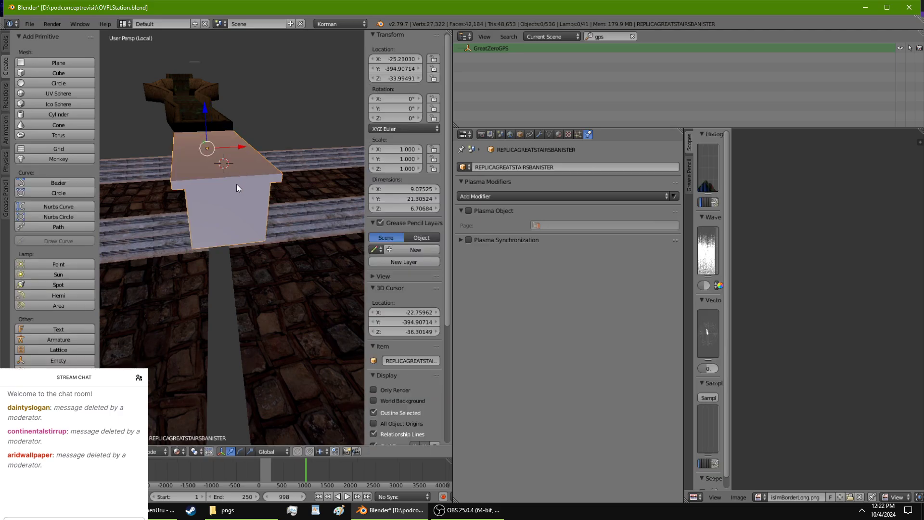
# Extrude the banister's four front end faces along the gap to about X -2.46, Y -31.95 local.
pyautogui.rightClick(222, 193)
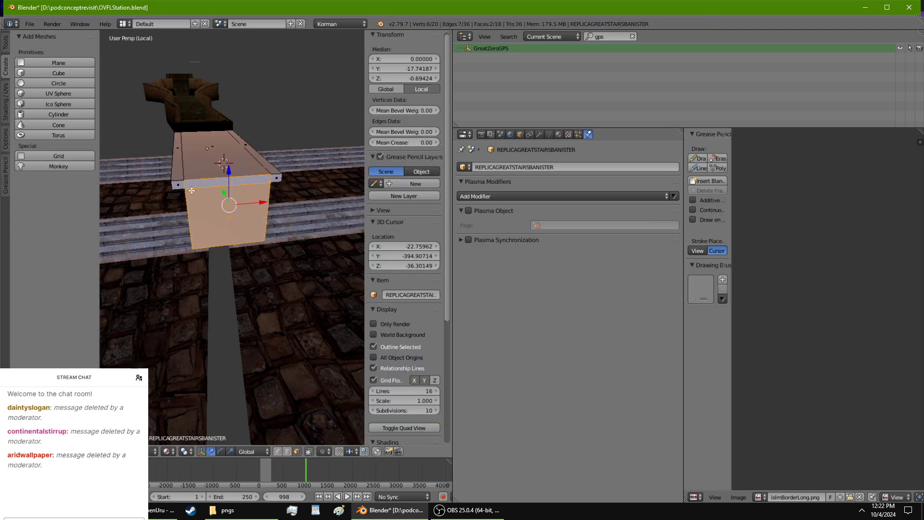
pyautogui.moveTo(277, 179); pyautogui.dragTo(275, 315, button='middle')
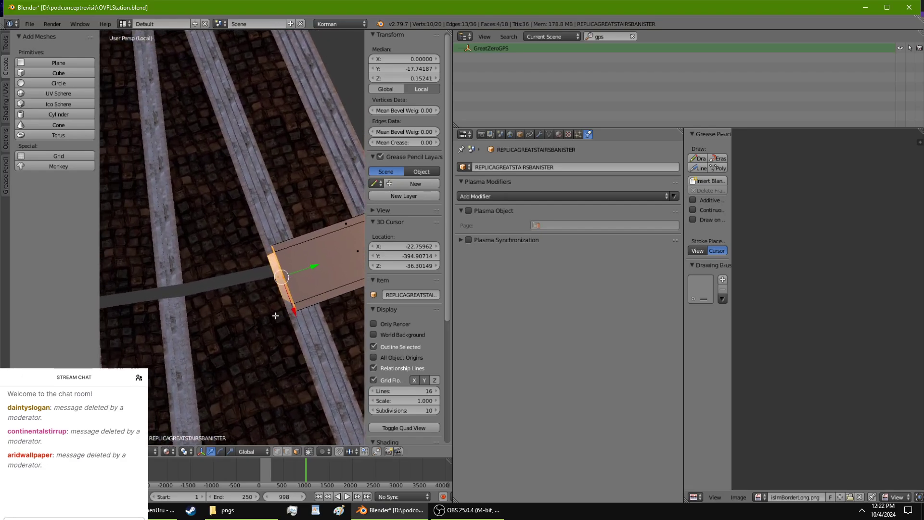
pyautogui.press('g')
pyautogui.click(183, 315)
pyautogui.moveTo(182, 315); pyautogui.dragTo(305, 294, button='middle')
pyautogui.press('g')
pyautogui.click(288, 296)
# Rotate the extruded end about Z to match the angled trim strip and move it to about Y -32.46 local.
pyautogui.scroll(3, 305, 295)
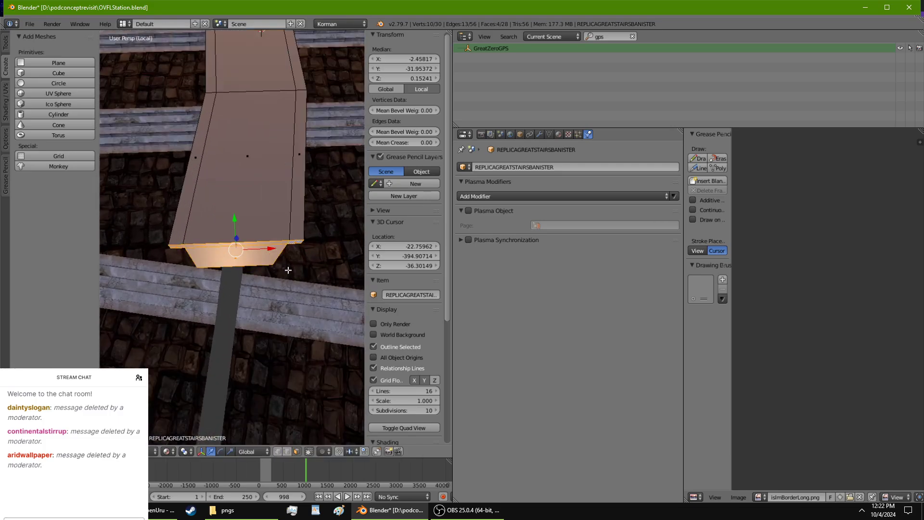
pyautogui.press('s')
pyautogui.press('z')
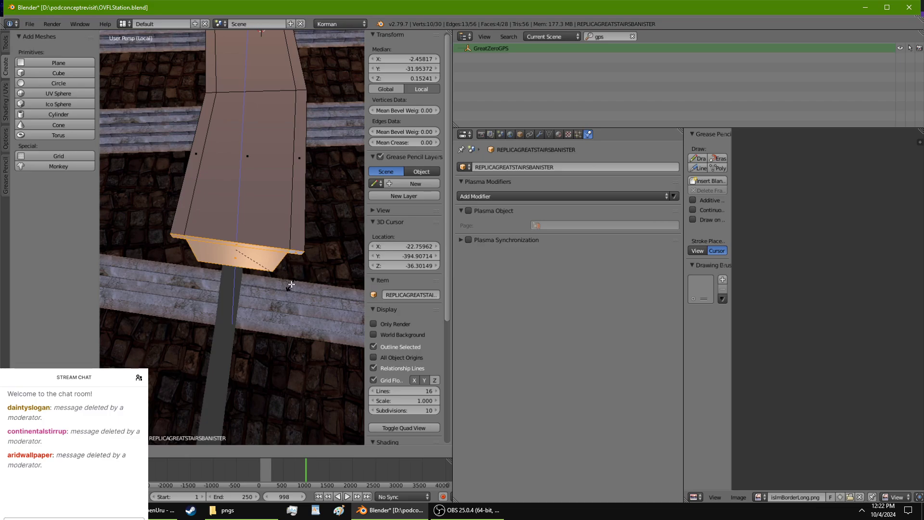
pyautogui.click(291, 284)
pyautogui.moveTo(239, 220); pyautogui.dragTo(233, 226)
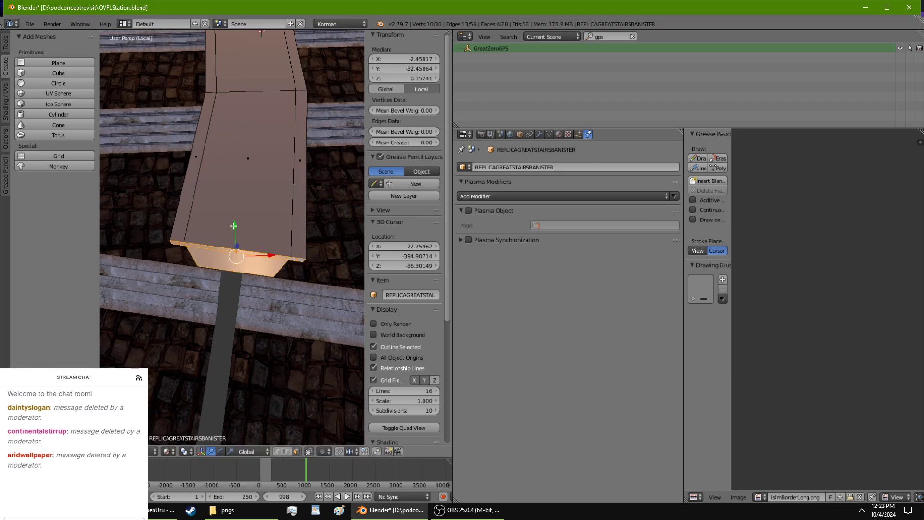
# Move the banister's four front end faces to about X -2.53 and lower them to about Z -0.40 local.
pyautogui.moveTo(259, 254); pyautogui.dragTo(258, 253)
pyautogui.moveTo(257, 254); pyautogui.dragTo(190, 175, button='middle')
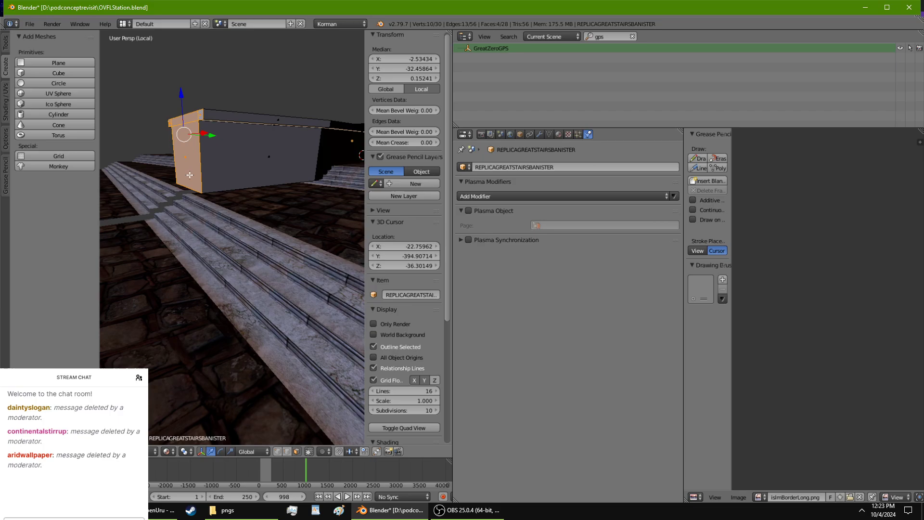
pyautogui.moveTo(177, 87); pyautogui.dragTo(180, 90)
pyautogui.click(180, 93)
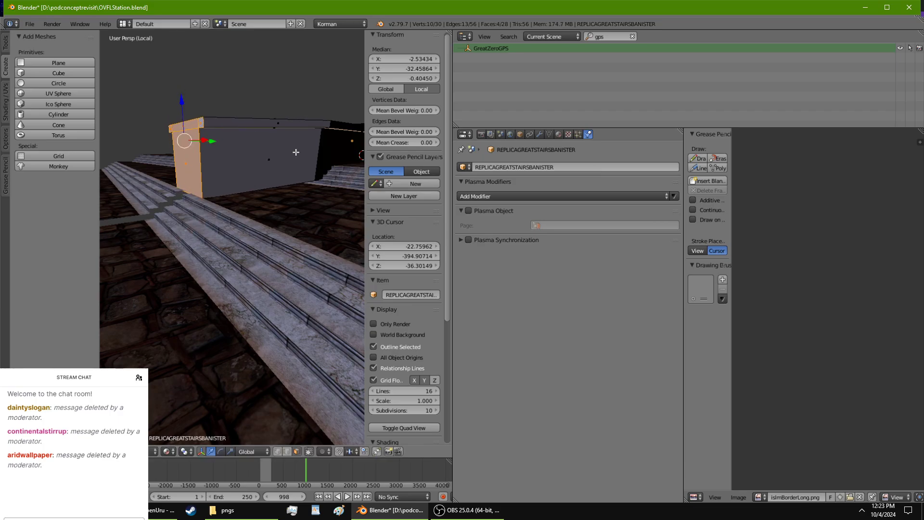
# Select the underside face of the banister's first segment and lower it slightly.
pyautogui.moveTo(295, 150); pyautogui.dragTo(176, 173, button='middle')
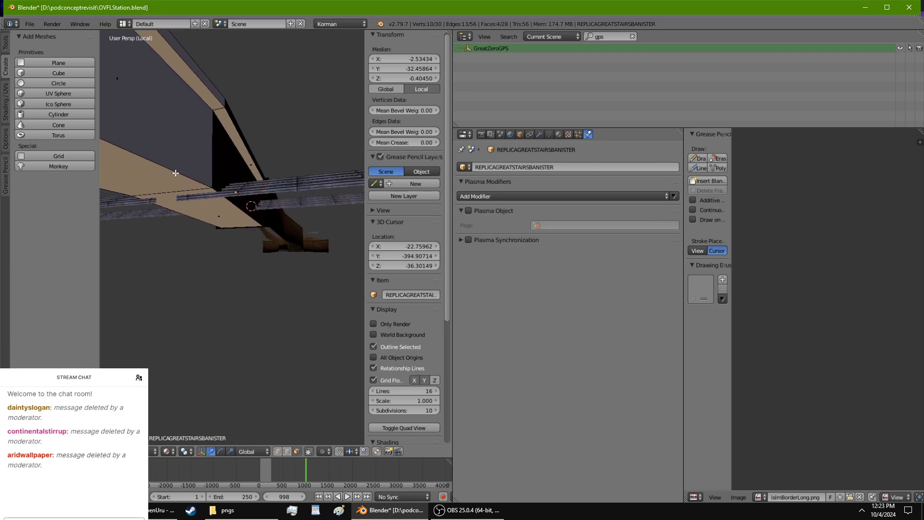
pyautogui.rightClick(229, 222)
pyautogui.moveTo(229, 222); pyautogui.dragTo(206, 249, button='middle')
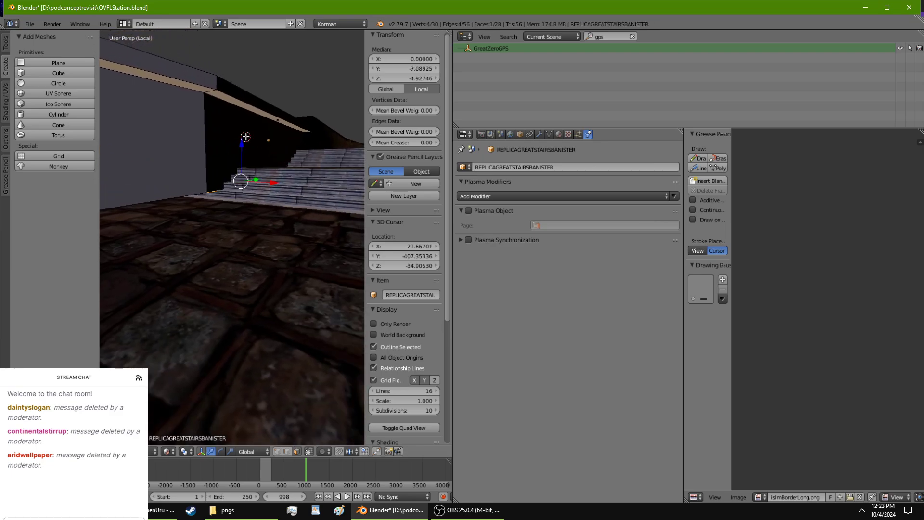
pyautogui.moveTo(244, 138); pyautogui.dragTo(243, 150)
# Reselect the four front end faces and extrude them along the gap to about X -3.61, Y -38.29 local.
pyautogui.moveTo(243, 150)
pyautogui.mouseDown(button='middle')
pyautogui.moveTo(325, 206)
pyautogui.moveTo(143, 213)
pyautogui.moveTo(256, 192)
pyautogui.moveTo(138, 112)
pyautogui.moveTo(260, 148)
pyautogui.moveTo(262, 112)
pyautogui.moveTo(207, 156)
pyautogui.mouseUp(button='middle')
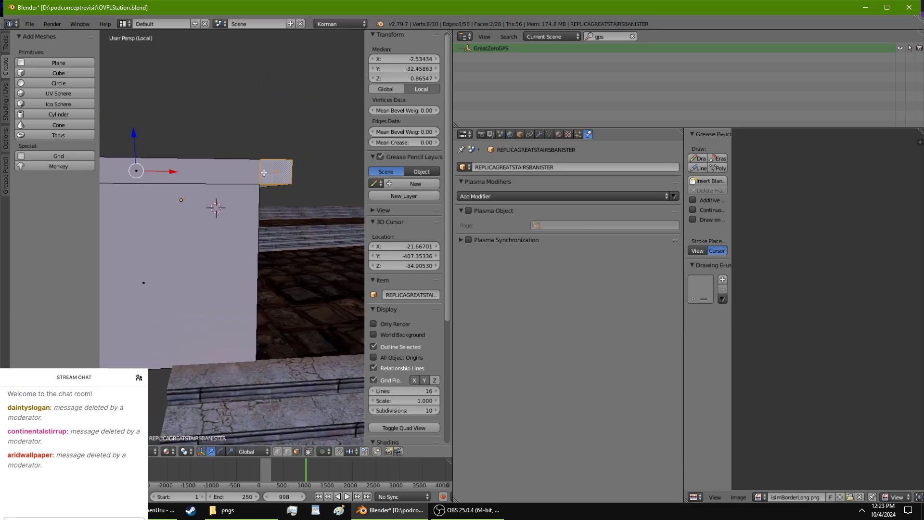
pyautogui.keyDown('shift'); pyautogui.rightClick(217, 205); pyautogui.keyUp('shift')
pyautogui.moveTo(216, 206); pyautogui.dragTo(320, 205, button='middle')
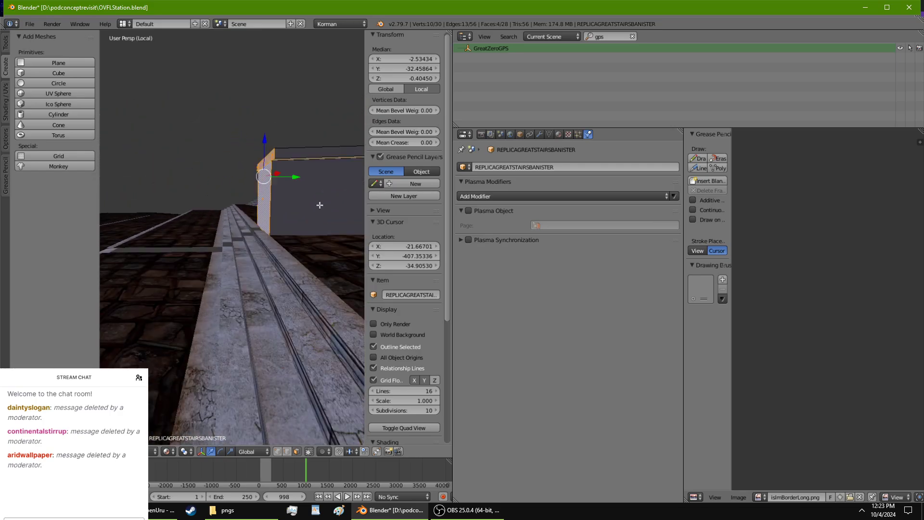
pyautogui.press('e')
pyautogui.click(257, 220)
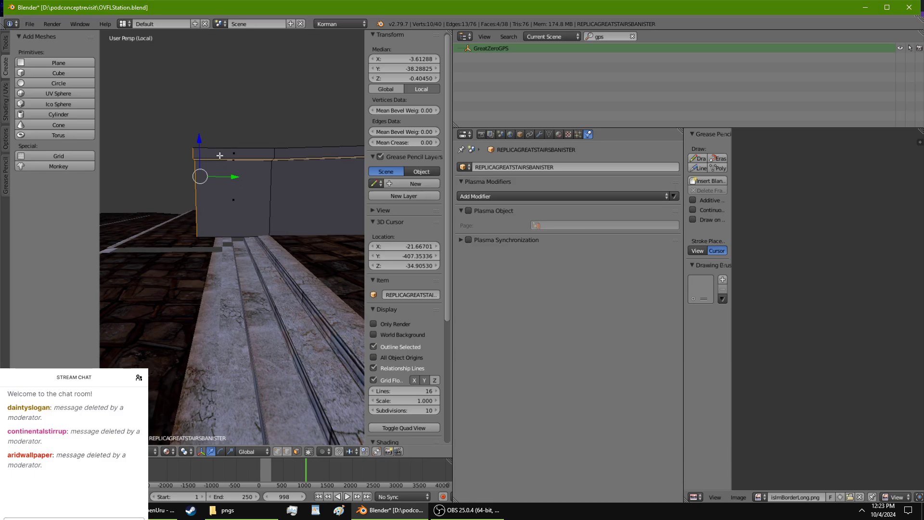
# Lower the new end to about Z -3.24 and pull it back to about Y -37.54 so it follows the stairs.
pyautogui.press('g')
pyautogui.press('z')
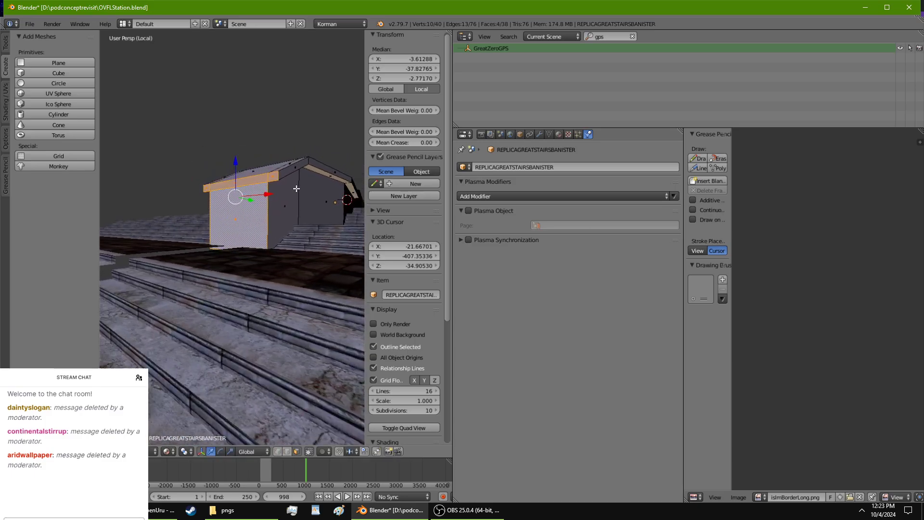
pyautogui.moveTo(240, 205); pyautogui.dragTo(329, 191, button='middle')
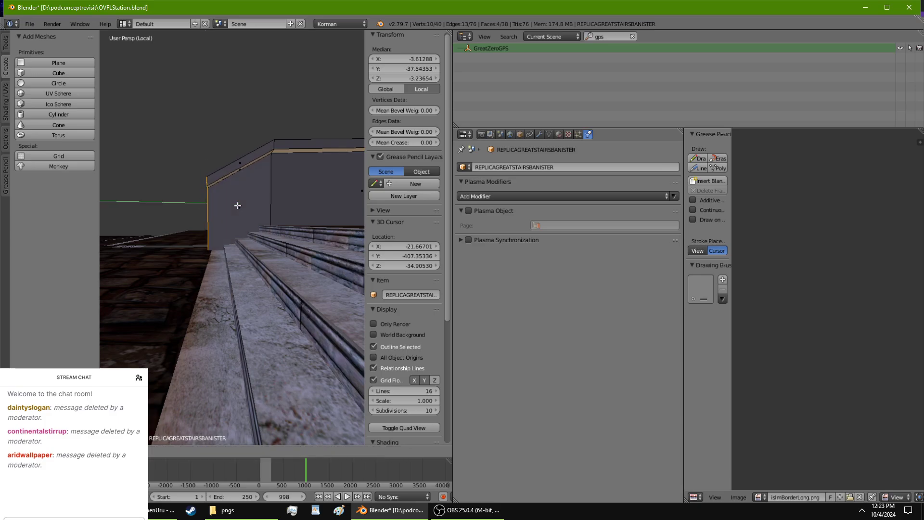
pyautogui.moveTo(237, 205)
pyautogui.mouseDown(button='middle')
pyautogui.moveTo(237, 301)
pyautogui.moveTo(242, 213)
pyautogui.mouseUp(button='middle')
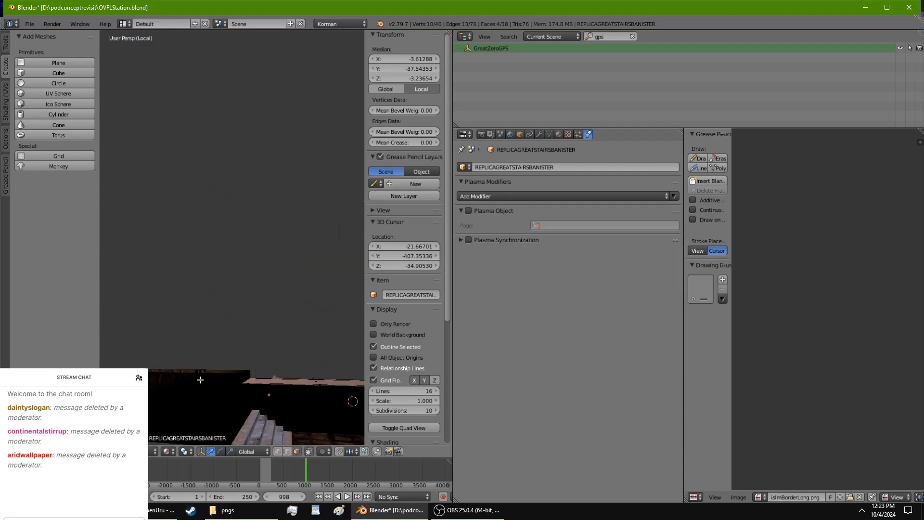
# Extrude the end faces along the gap to about X -6.29, Y -52.00 and lower them to about Z -4.58 local.
pyautogui.moveTo(273, 355); pyautogui.dragTo(234, 303, button='middle')
pyautogui.press('e')
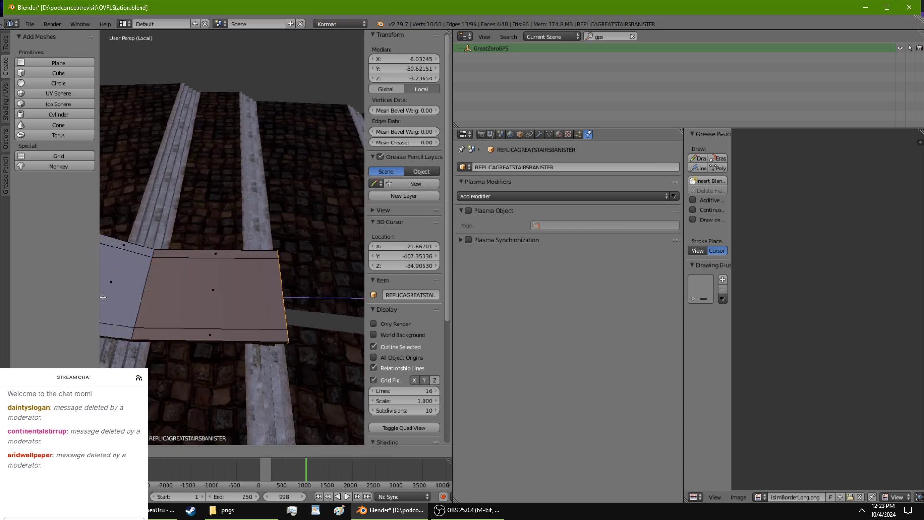
pyautogui.moveTo(115, 295); pyautogui.dragTo(272, 229, button='middle')
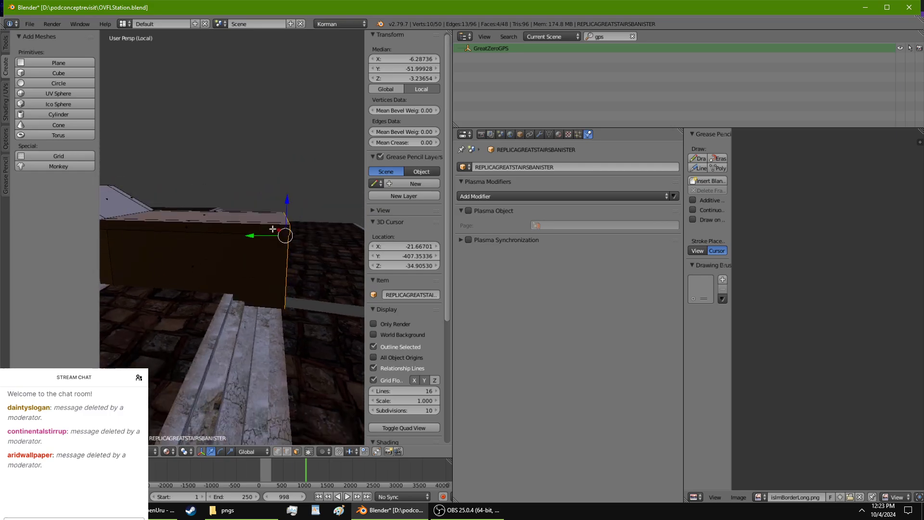
pyautogui.moveTo(299, 198); pyautogui.dragTo(126, 222, button='middle')
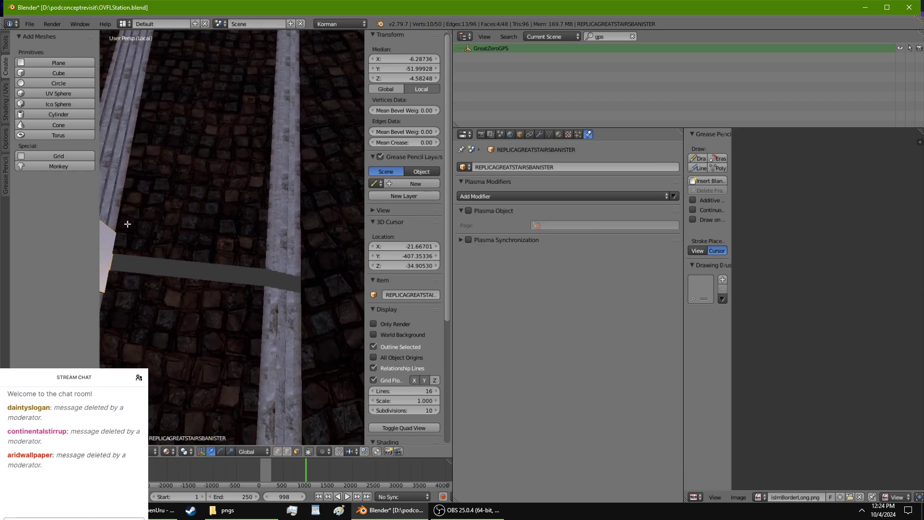
# Extrude the end faces further to about X -12.87, Y -73.78 and lower them to about Z -10.64 local.
pyautogui.press('e')
pyautogui.moveTo(349, 238); pyautogui.dragTo(214, 212, button='middle')
pyautogui.click(267, 235)
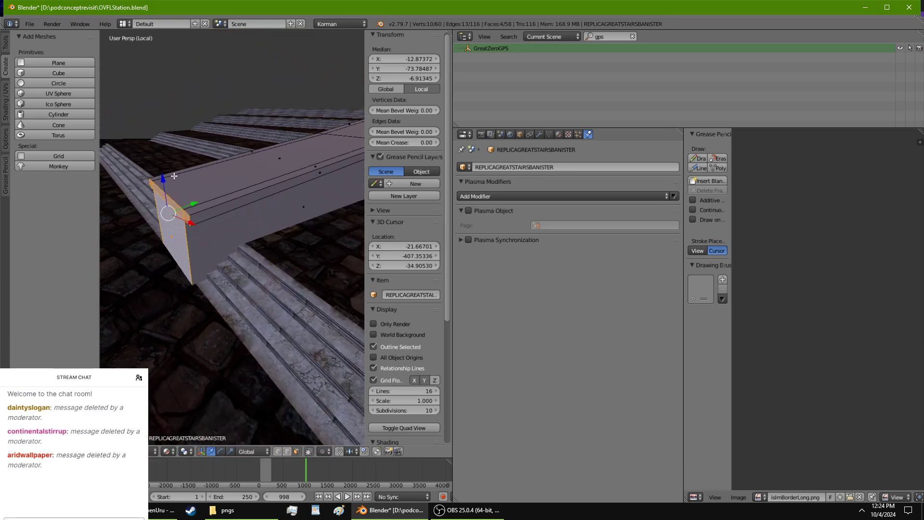
pyautogui.moveTo(165, 186); pyautogui.dragTo(170, 207)
pyautogui.moveTo(169, 208); pyautogui.dragTo(225, 181, button='middle')
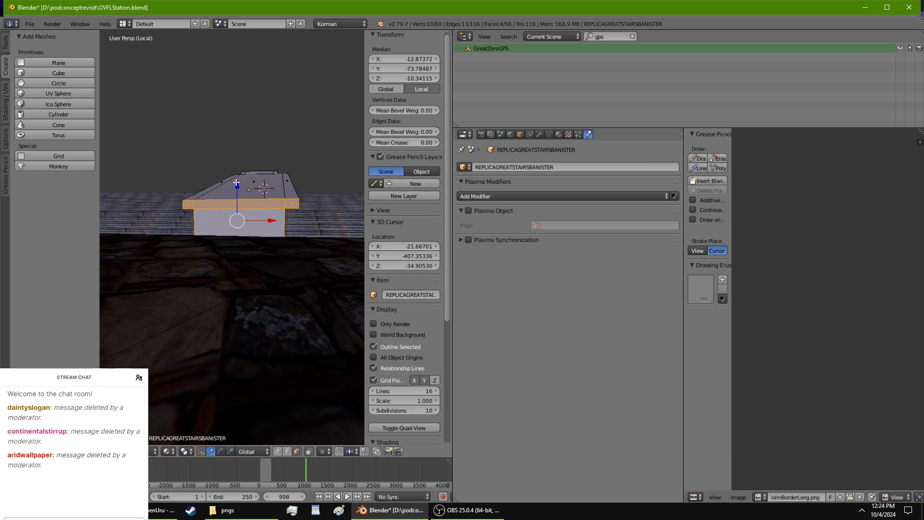
pyautogui.moveTo(237, 182); pyautogui.dragTo(235, 189)
pyautogui.moveTo(235, 190); pyautogui.dragTo(262, 348, button='middle')
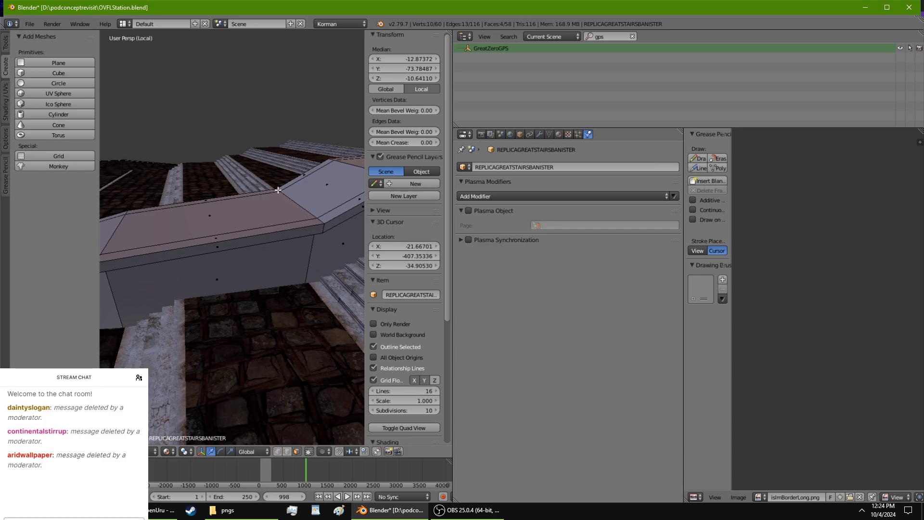
# Try to raise the cap's upper edges at the bend near Y -37.54 local, and undo the move.
pyautogui.moveTo(279, 190); pyautogui.dragTo(240, 348, button='middle')
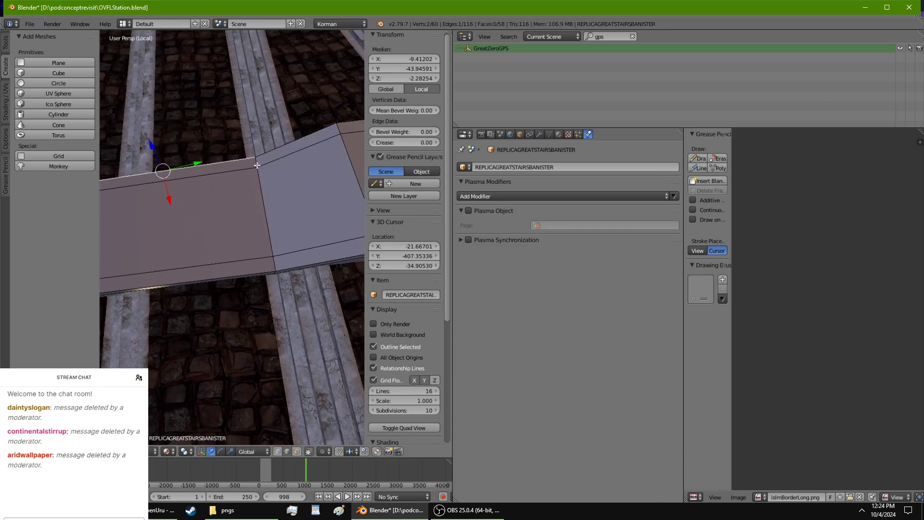
pyautogui.keyDown('shift'); pyautogui.rightClick(278, 263); pyautogui.keyUp('shift')
pyautogui.moveTo(277, 263); pyautogui.dragTo(227, 200, button='middle')
pyautogui.press('g')
pyautogui.press('z')
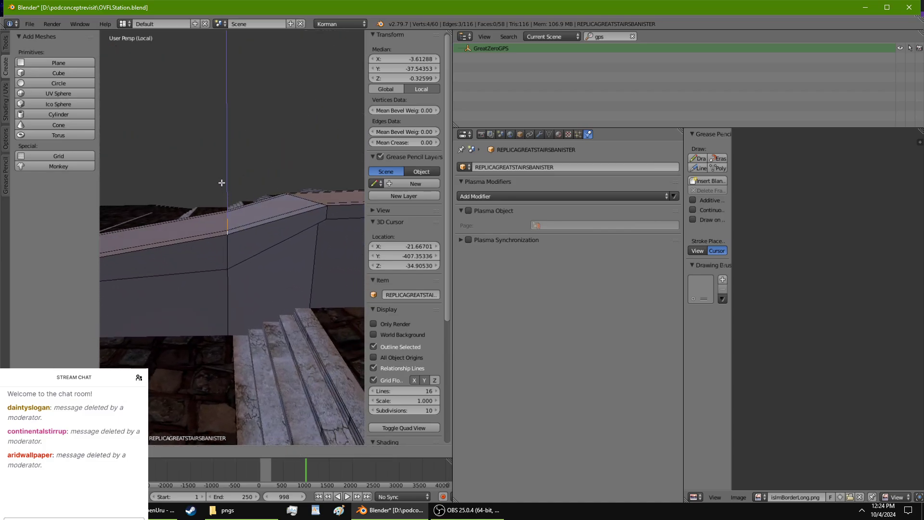
pyautogui.click(221, 182)
pyautogui.hotkey('ctrl', 'z')
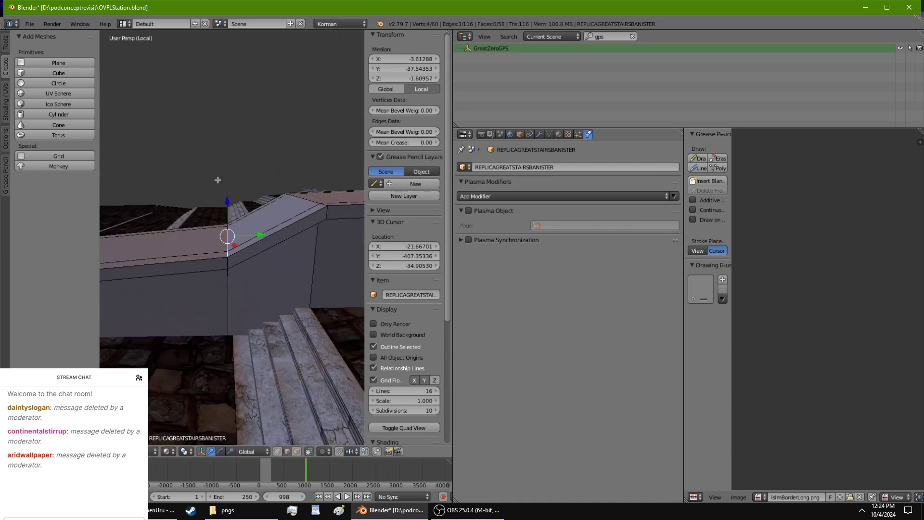
# Select the cap's complete edge loop at the bend near Y -37.54 and raise it to about Z -0.16 local.
pyautogui.keyDown('shift'); pyautogui.rightClick(226, 262); pyautogui.keyUp('shift')
pyautogui.moveTo(226, 262); pyautogui.dragTo(150, 205, button='middle')
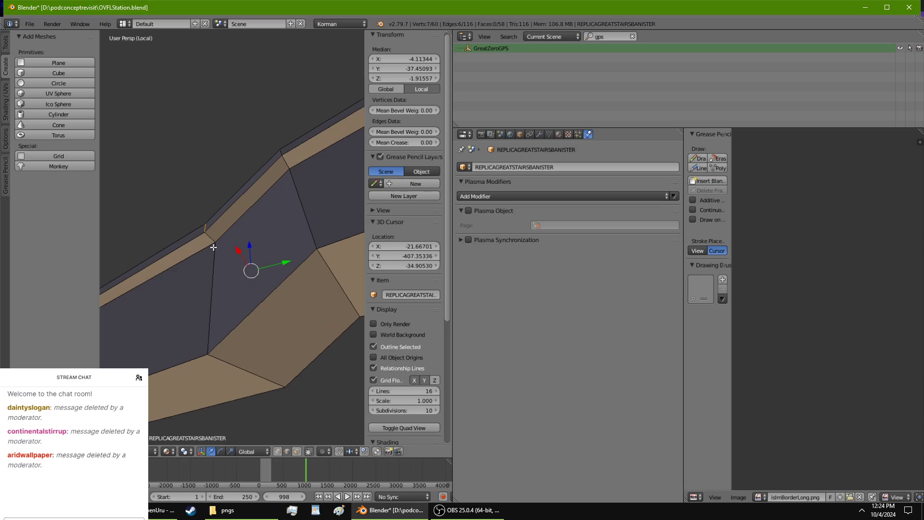
pyautogui.moveTo(222, 247); pyautogui.dragTo(234, 228, button='middle')
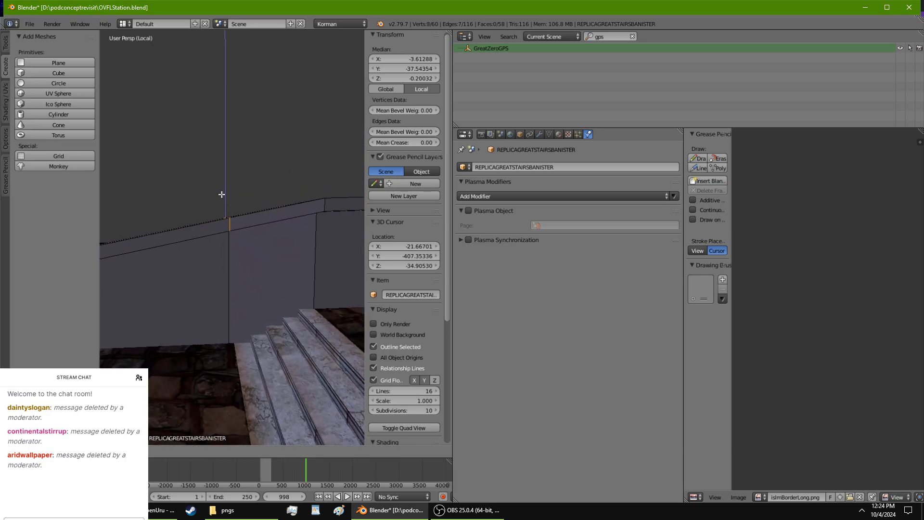
pyautogui.moveTo(221, 194); pyautogui.dragTo(263, 273, button='middle')
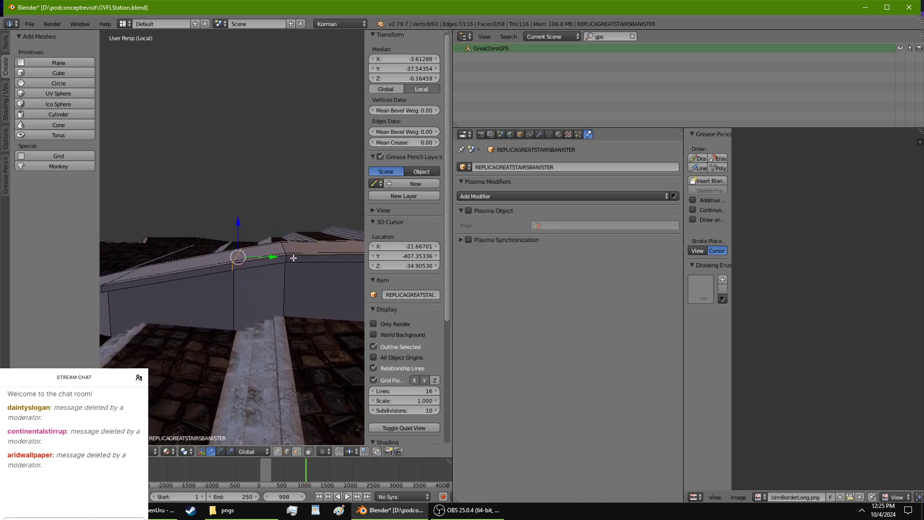
# Try to raise the cap's edge loop at the bend near Y -17.74 local.
pyautogui.moveTo(294, 258); pyautogui.dragTo(300, 315, button='middle')
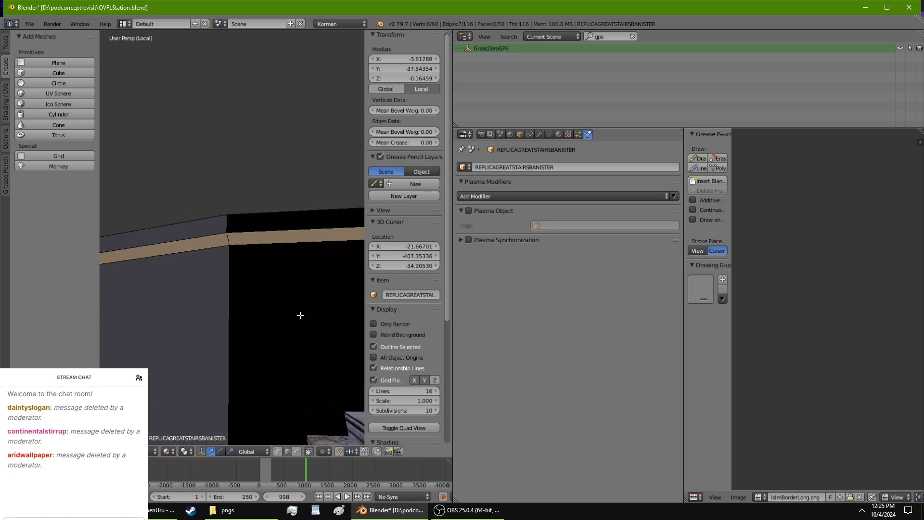
pyautogui.moveTo(224, 217); pyautogui.dragTo(230, 391, button='middle')
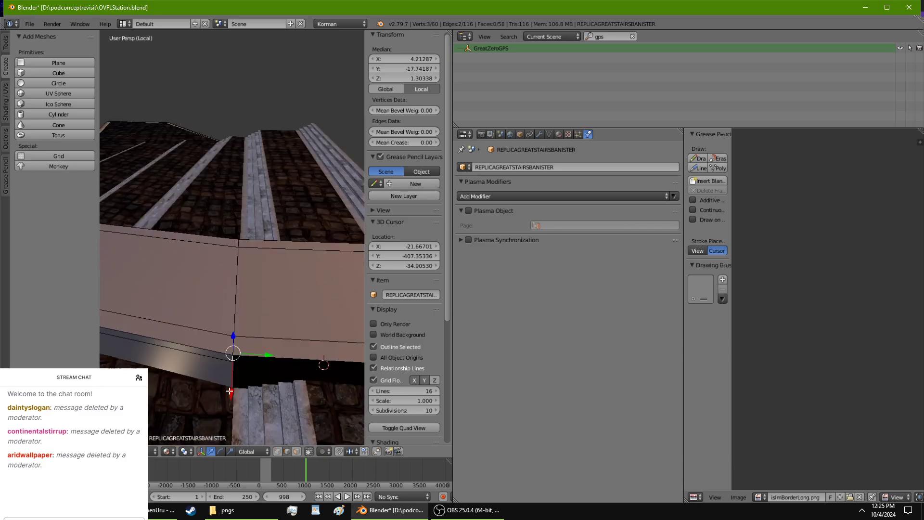
pyautogui.keyDown('shift'); pyautogui.rightClick(237, 242); pyautogui.keyUp('shift')
pyautogui.moveTo(237, 241); pyautogui.dragTo(181, 213, button='middle')
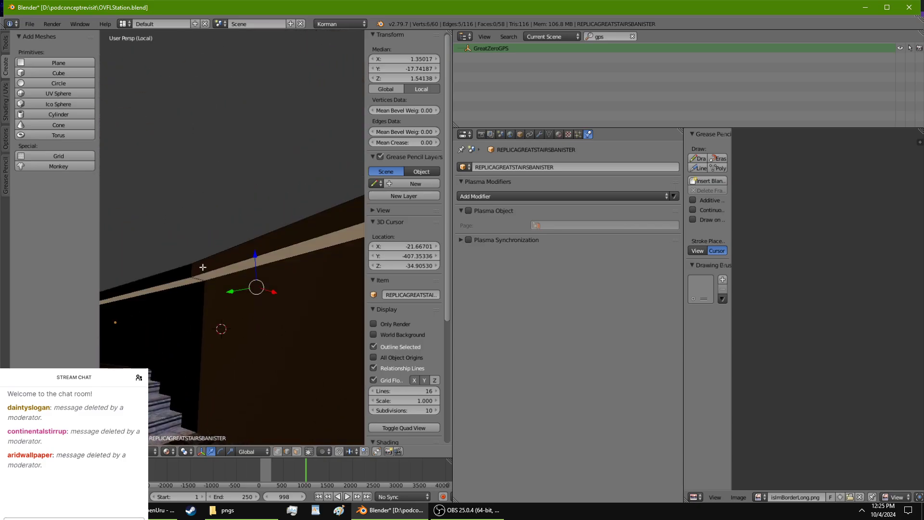
pyautogui.moveTo(202, 280); pyautogui.dragTo(278, 299, button='middle')
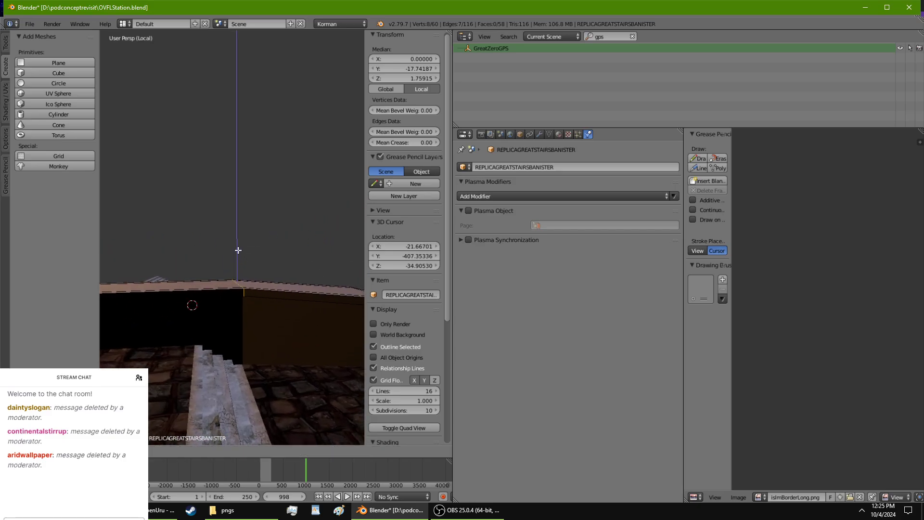
pyautogui.rightClick(238, 248)
# Select the cap's edge loop at the bend near Y -32.46 local and lower it slightly to soften the slope.
pyautogui.moveTo(238, 249); pyautogui.dragTo(242, 294, button='middle')
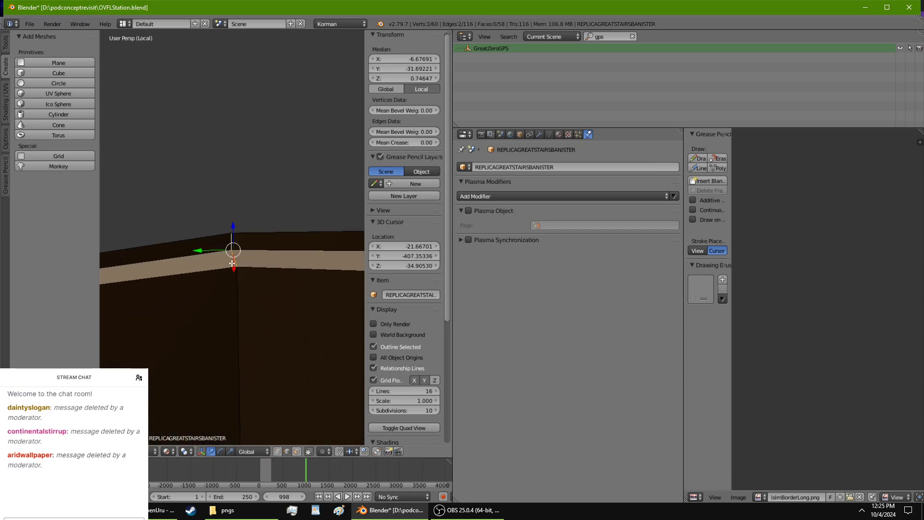
pyautogui.moveTo(232, 263); pyautogui.dragTo(164, 364, button='middle')
pyautogui.moveTo(255, 287); pyautogui.dragTo(251, 319, button='middle')
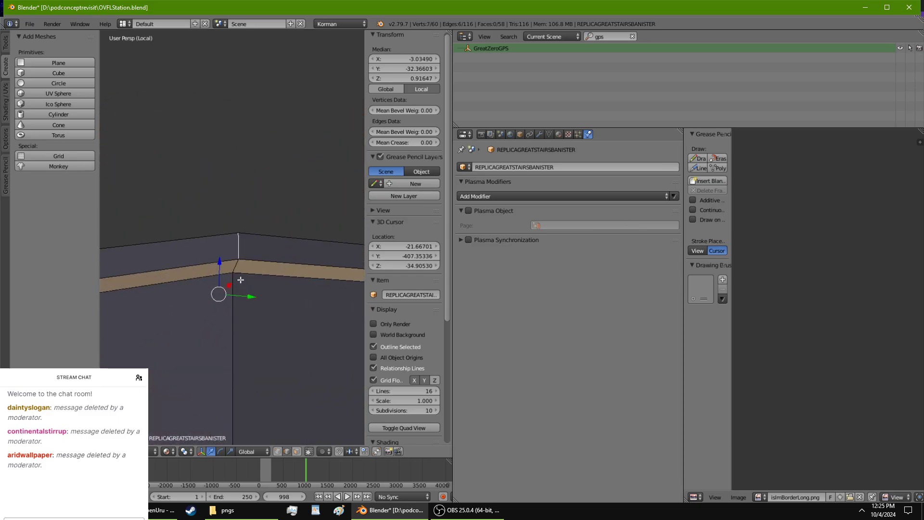
pyautogui.moveTo(236, 270); pyautogui.dragTo(219, 256, button='middle')
pyautogui.keyDown('shift'); pyautogui.rightClick(213, 268); pyautogui.keyUp('shift')
pyautogui.moveTo(223, 248); pyautogui.dragTo(225, 254)
pyautogui.moveTo(224, 254); pyautogui.dragTo(265, 303, button='middle')
# Return to Object Mode and apply smooth shading to the banister.
pyautogui.press('Tab')
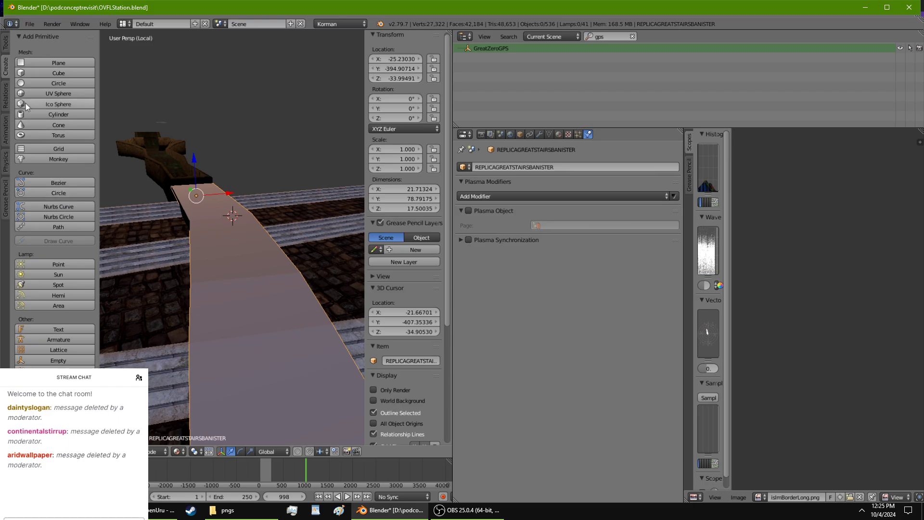
pyautogui.click(5, 43)
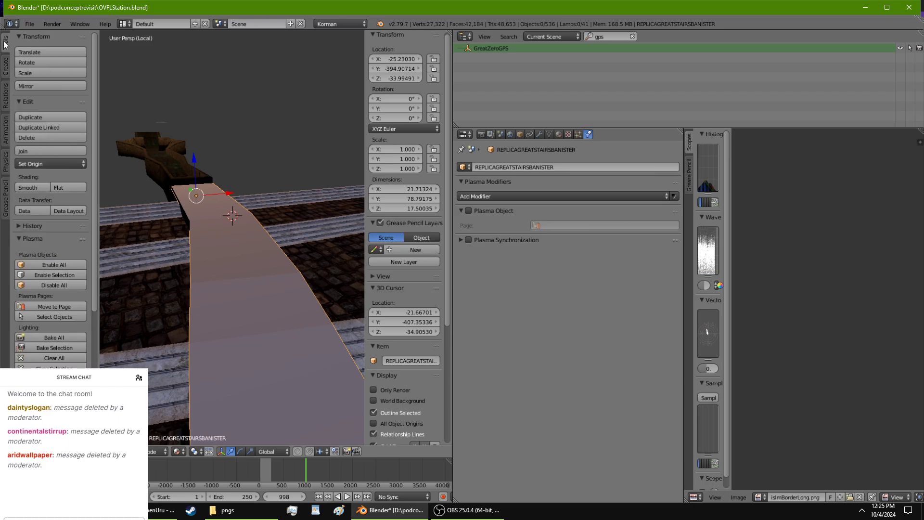
pyautogui.click(36, 187)
pyautogui.moveTo(207, 236)
pyautogui.mouseDown(button='middle')
pyautogui.moveTo(276, 278)
pyautogui.moveTo(233, 225)
pyautogui.moveTo(212, 223)
pyautogui.moveTo(215, 287)
pyautogui.moveTo(181, 256)
pyautogui.moveTo(175, 308)
pyautogui.moveTo(157, 302)
pyautogui.mouseUp(button='middle')
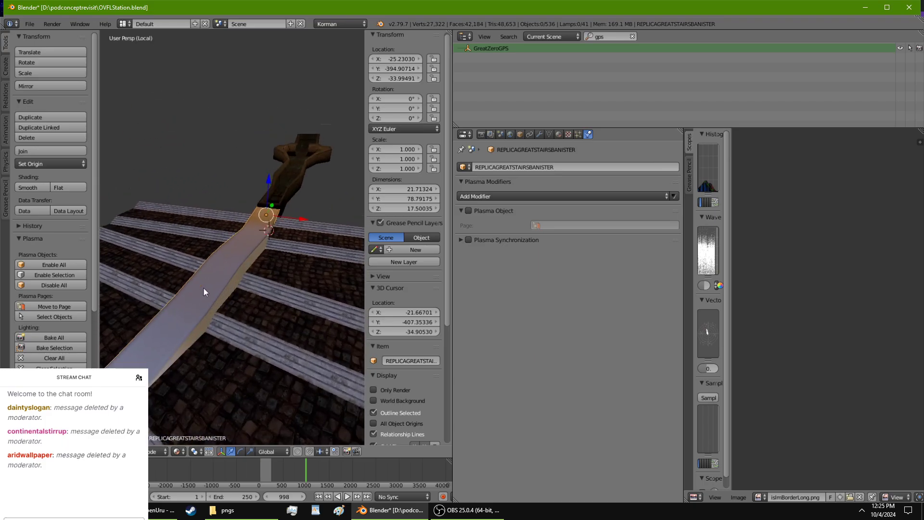
# Leave local view and examine the stairs and banister within the whole scene.
pyautogui.press('KP_Divide')
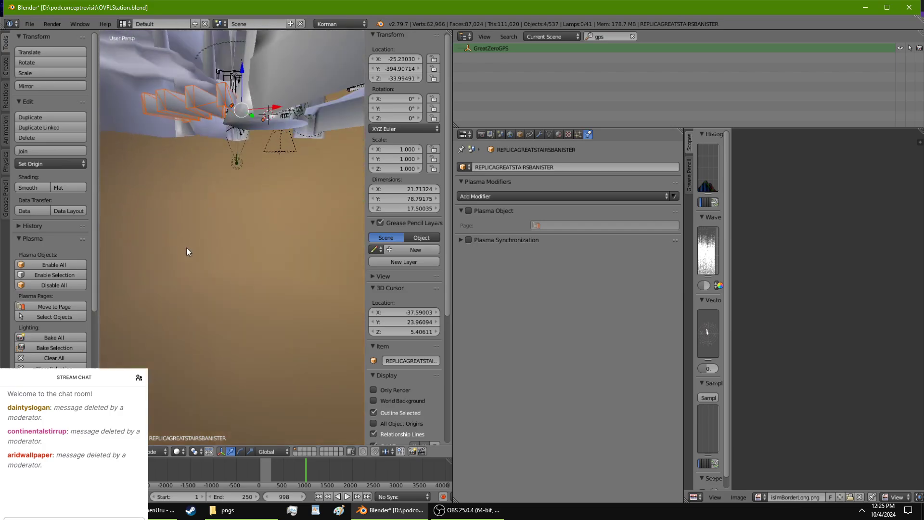
pyautogui.moveTo(187, 251); pyautogui.dragTo(232, 275, button='middle')
pyautogui.scroll(-6, 225, 177)
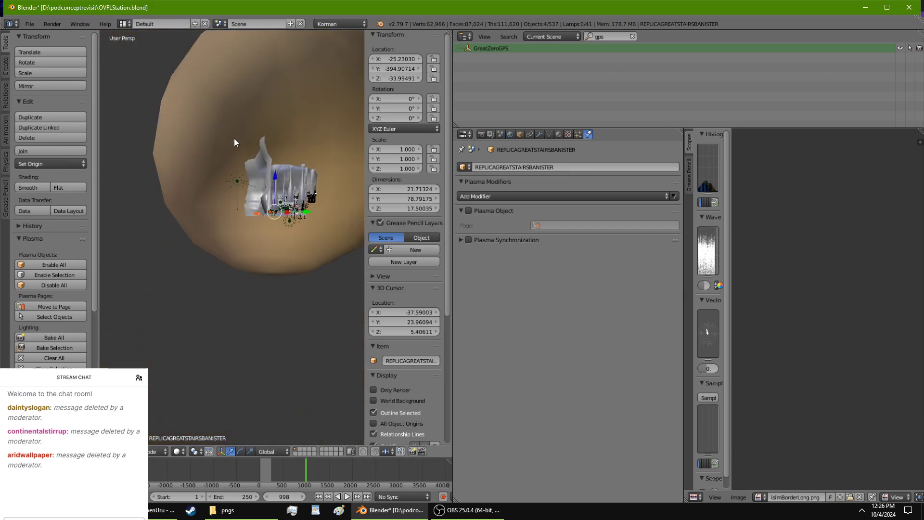
pyautogui.scroll(-2, 259, 200)
pyautogui.scroll(10, 264, 211)
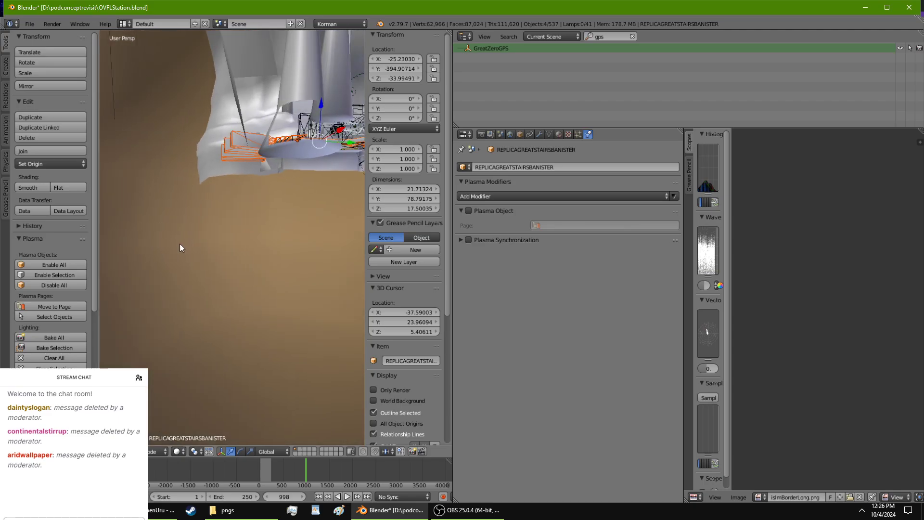
pyautogui.moveTo(180, 248); pyautogui.dragTo(227, 295, button='middle')
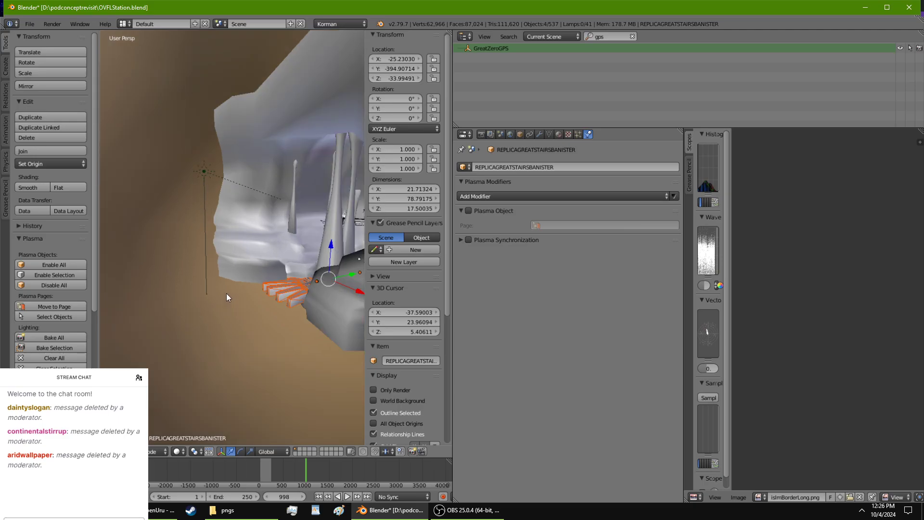
# Examine the stairs' surroundings within the cavern sphere from outside and close up.
pyautogui.rightClick(200, 162)
pyautogui.moveTo(201, 163); pyautogui.dragTo(102, 34, button='middle')
pyautogui.scroll(-5, 219, 220)
pyautogui.scroll(6, 218, 220)
pyautogui.press('a')
pyautogui.scroll(-5, 213, 135)
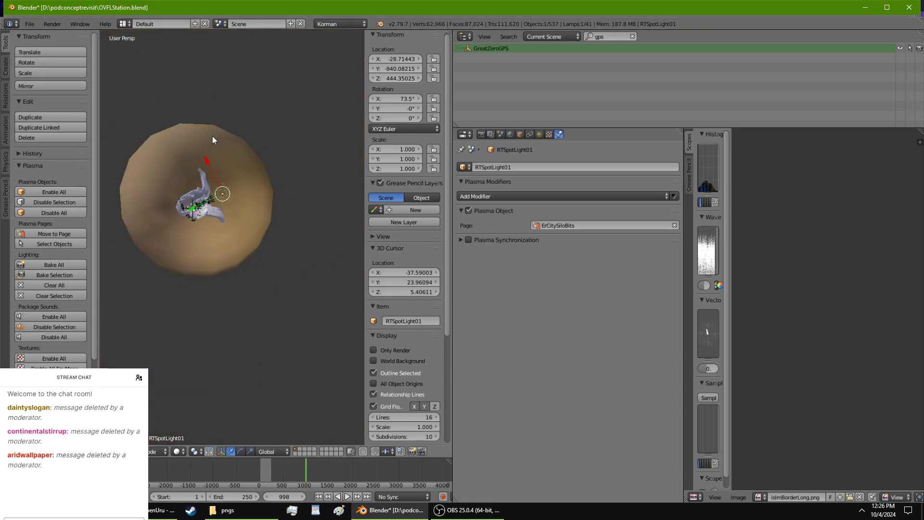
pyautogui.scroll(-4, 212, 136)
pyautogui.scroll(7, 221, 139)
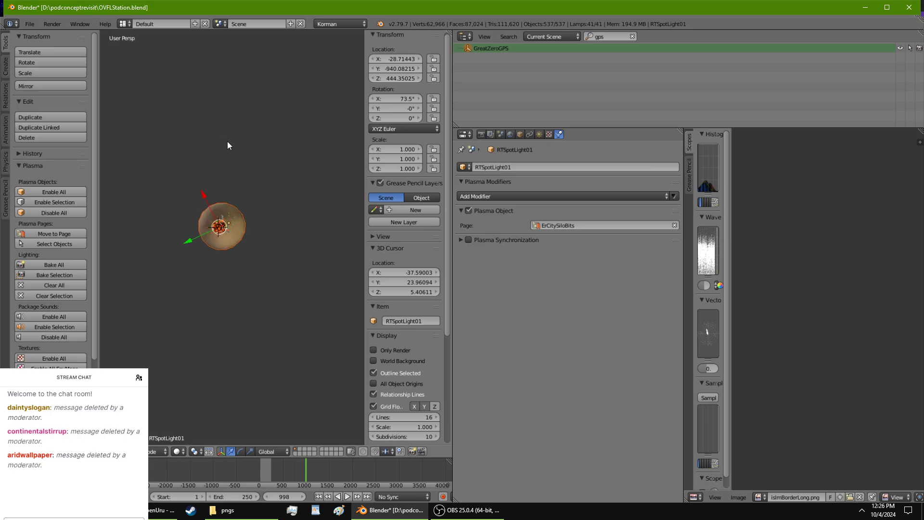
pyautogui.moveTo(227, 141); pyautogui.dragTo(268, 61, button='middle')
pyautogui.scroll(5, 320, 254)
pyautogui.moveTo(320, 254)
pyautogui.mouseDown(button='middle')
pyautogui.moveTo(204, 209)
pyautogui.moveTo(312, 244)
pyautogui.mouseUp(button='middle')
pyautogui.scroll(4, 197, 207)
pyautogui.scroll(3, 312, 244)
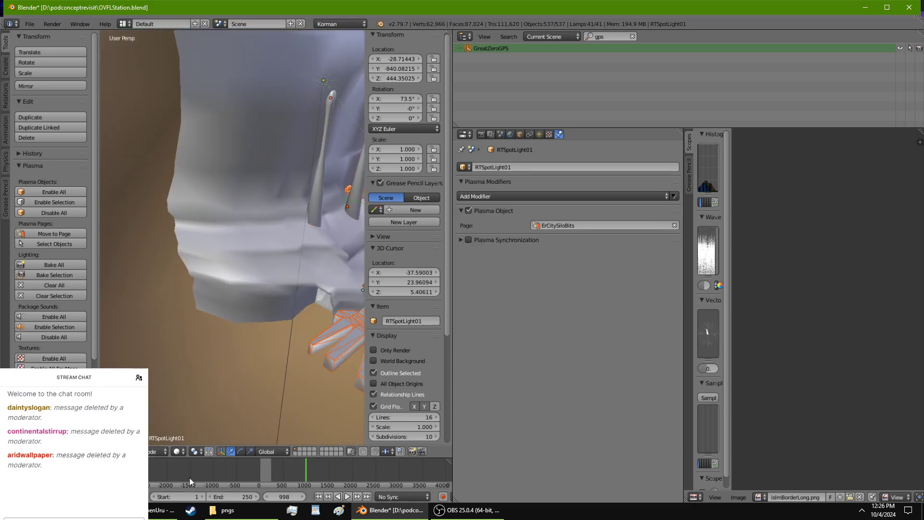
# Switch the viewport to Material shading and bring the stairs and banister into close view.
pyautogui.click(180, 451)
pyautogui.click(185, 436)
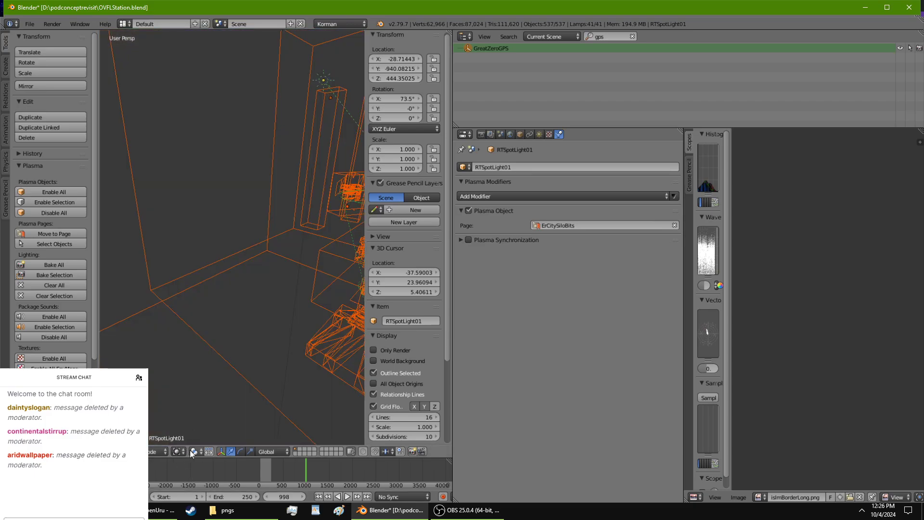
pyautogui.click(192, 451)
pyautogui.click(186, 397)
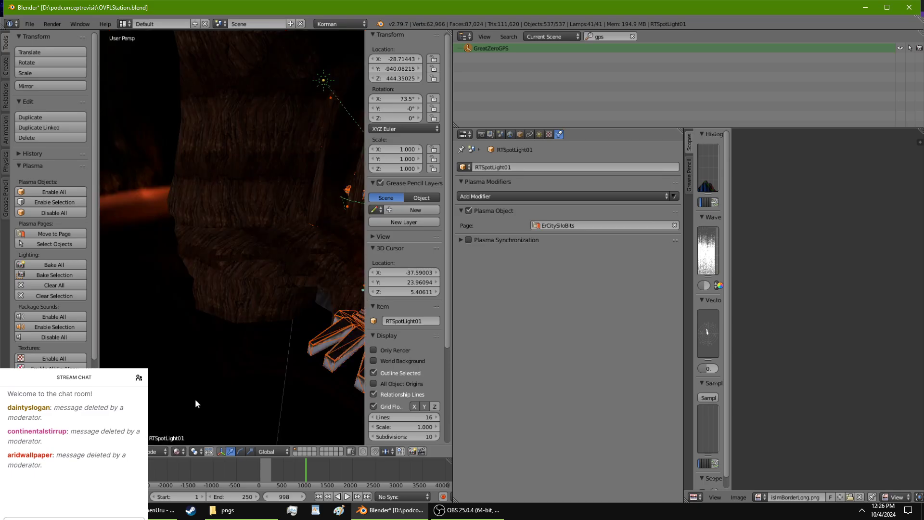
pyautogui.moveTo(212, 370)
pyautogui.mouseDown(button='middle')
pyautogui.moveTo(157, 350)
pyautogui.moveTo(236, 311)
pyautogui.moveTo(205, 301)
pyautogui.moveTo(221, 278)
pyautogui.moveTo(236, 332)
pyautogui.mouseUp(button='middle')
pyautogui.rightClick(179, 177)
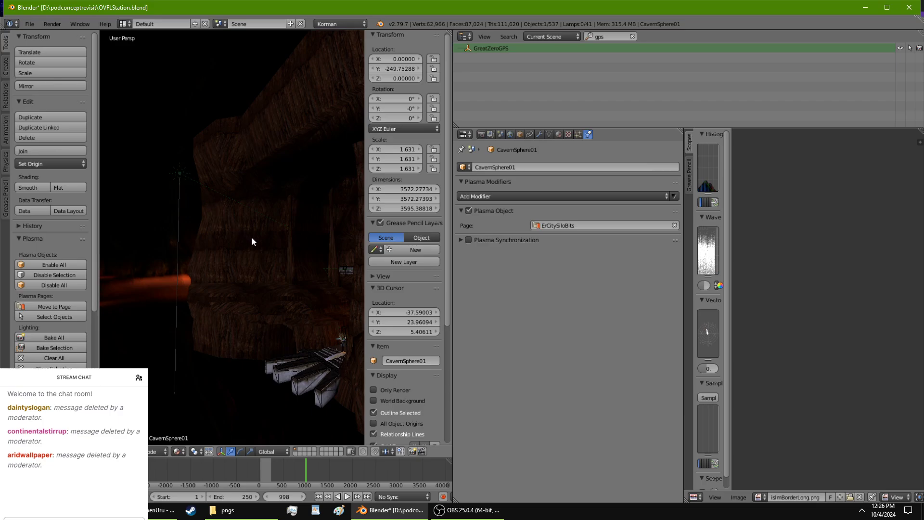
pyautogui.moveTo(251, 240); pyautogui.dragTo(307, 312, button='middle')
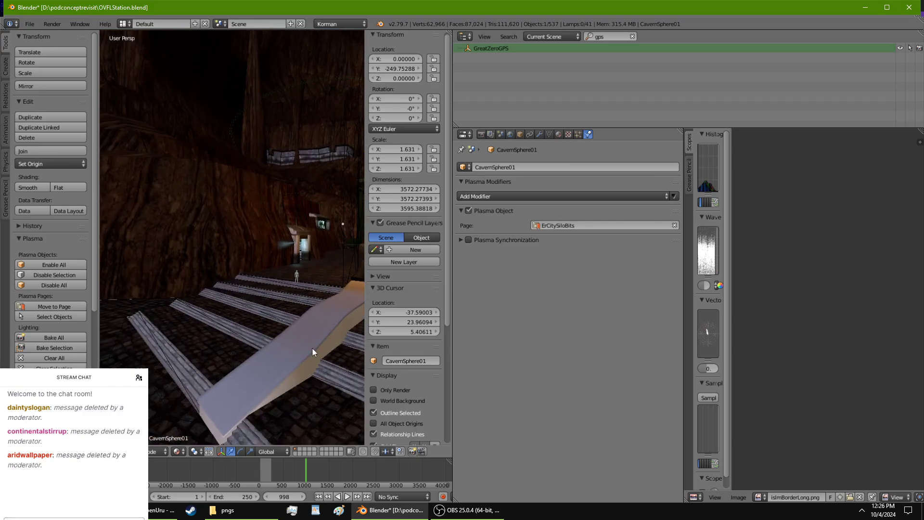
# Enable the stair banister as a Plasma Object and assign it to the outsidearea page.
pyautogui.rightClick(312, 348)
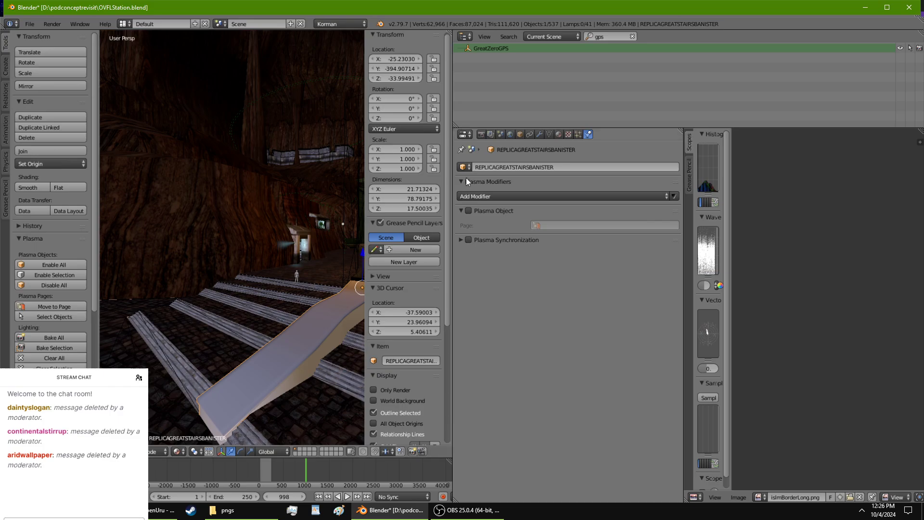
pyautogui.click(469, 210)
pyautogui.click(591, 225)
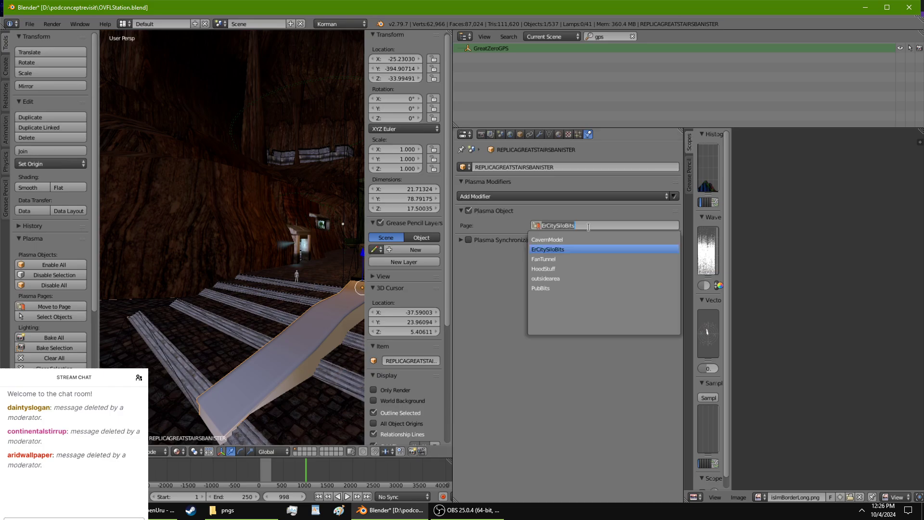
pyautogui.click(568, 278)
# Assign the existing ercastone material to the banister and review its settings.
pyautogui.moveTo(307, 308); pyautogui.dragTo(303, 291, button='middle')
pyautogui.click(557, 135)
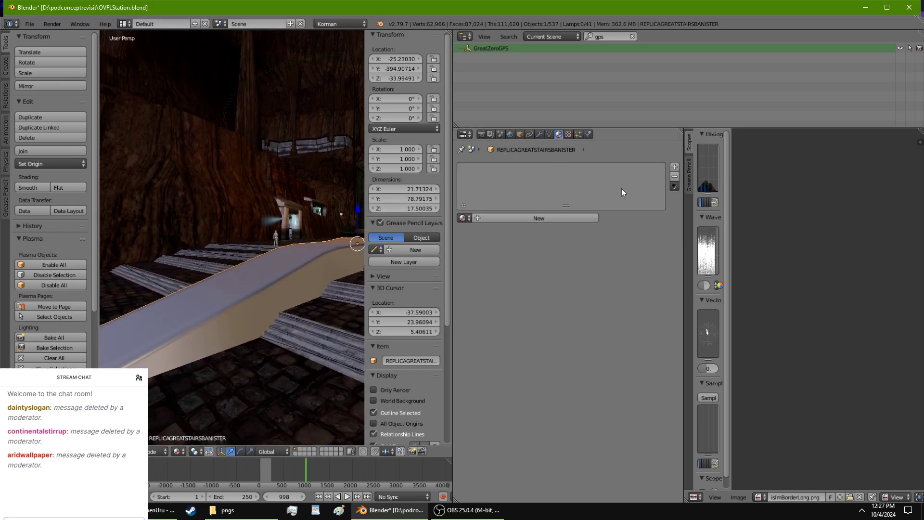
pyautogui.click(462, 218)
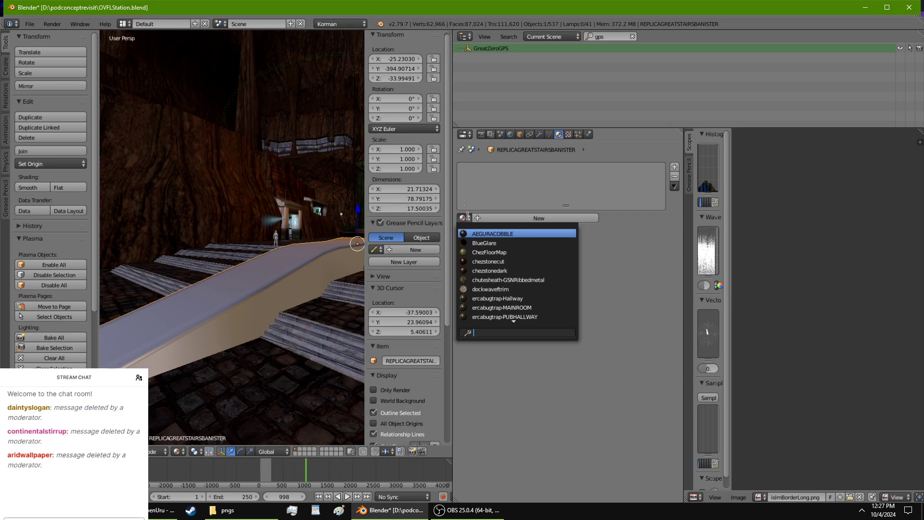
pyautogui.write('STONE')
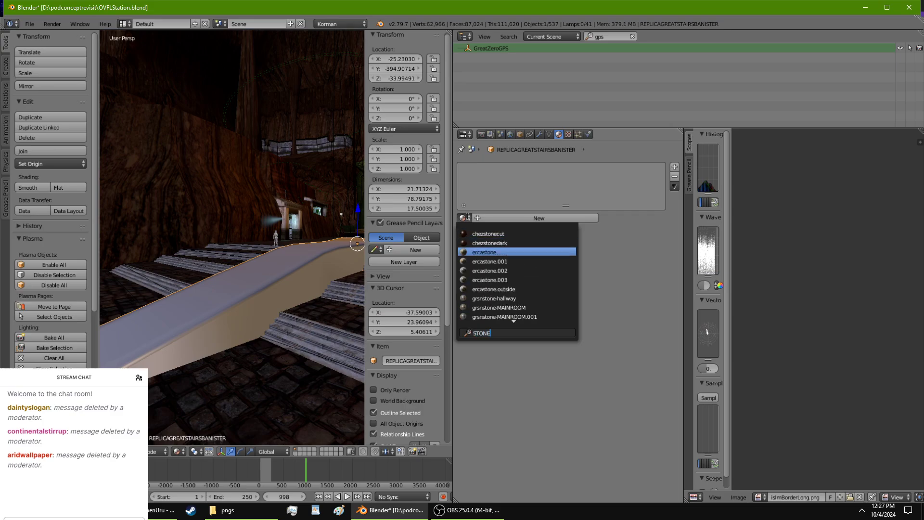
pyautogui.click(486, 252)
pyautogui.scroll(-5, 538, 319)
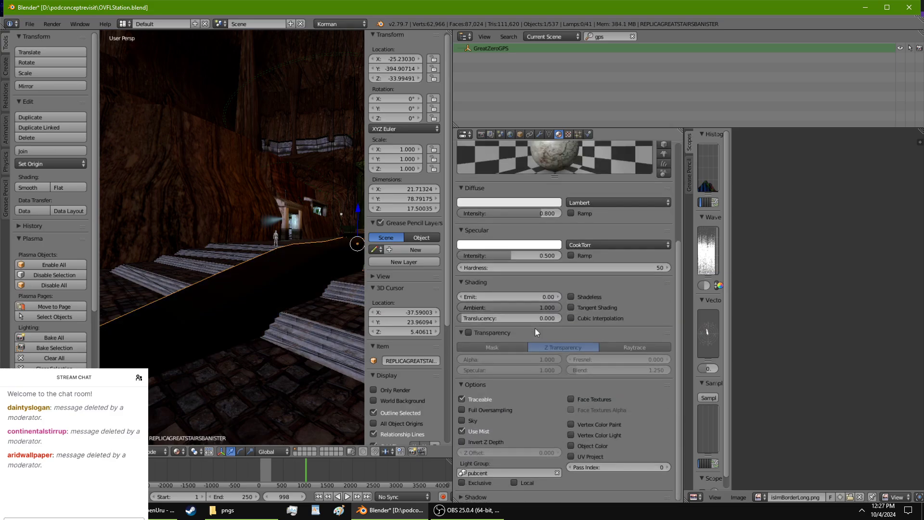
pyautogui.scroll(5, 535, 327)
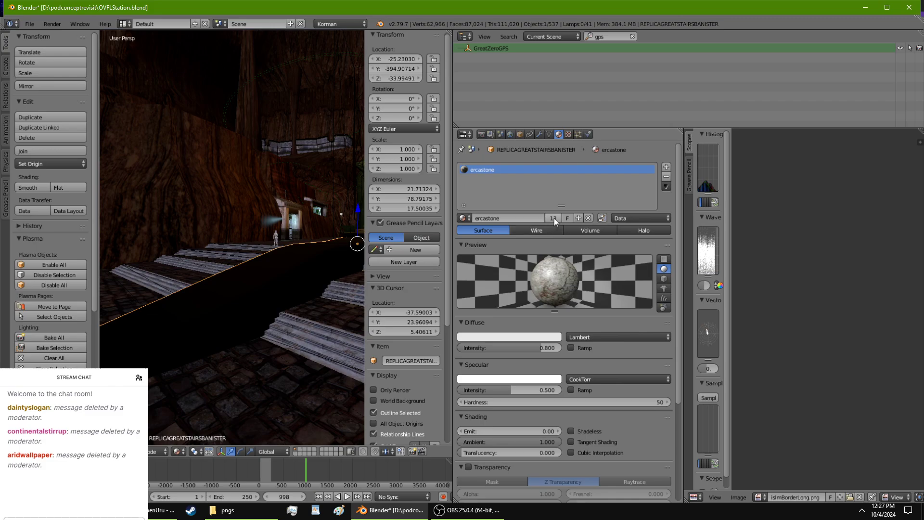
# Check the banister's texture and replace its material with ercastone.outside.
pyautogui.click(568, 135)
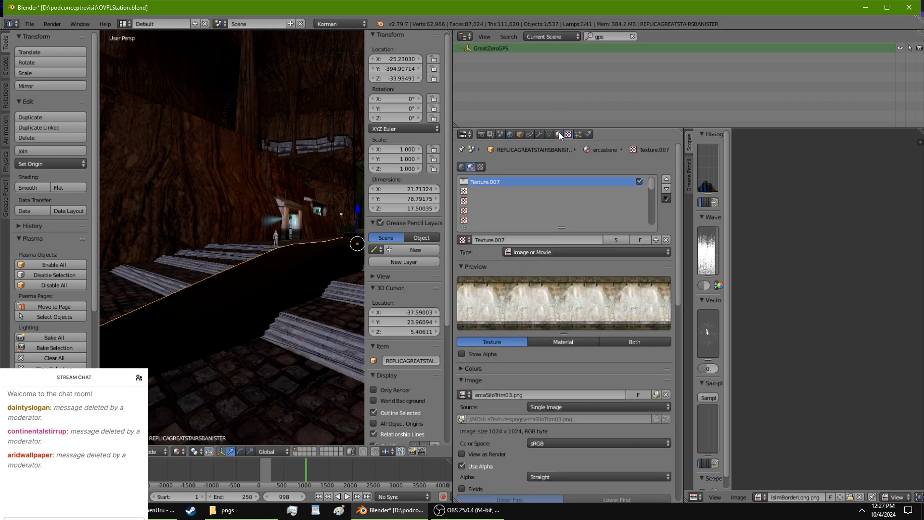
pyautogui.click(559, 134)
pyautogui.click(464, 217)
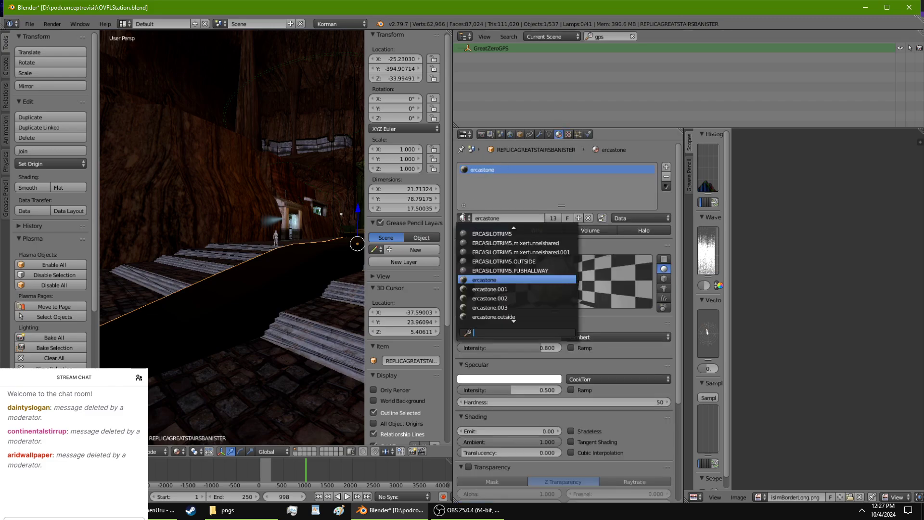
pyautogui.press('Down')
pyautogui.press('Down')
pyautogui.press('Down')
pyautogui.press('Down')
pyautogui.press('Return')
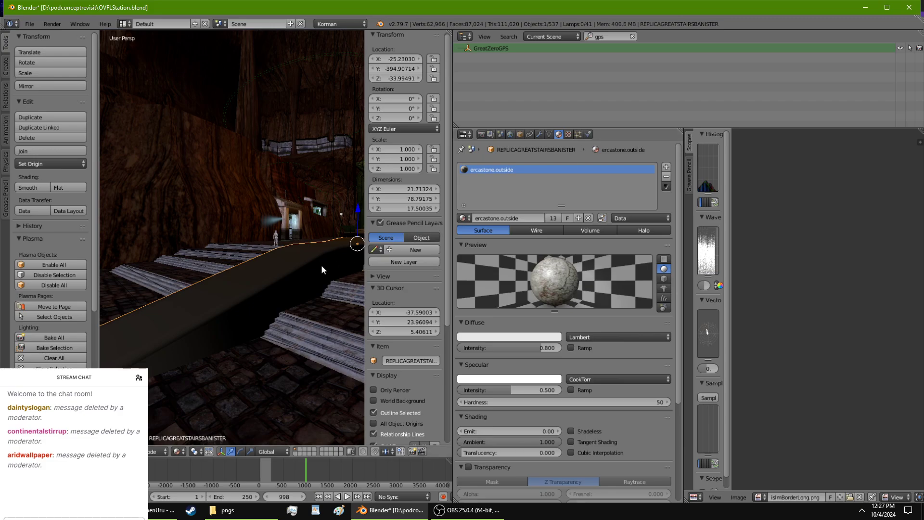
# Isolate the banister in local view, select its entire mesh in Edit Mode and open the UV mapping options.
pyautogui.scroll(5, 322, 255)
pyautogui.press('KP_Divide')
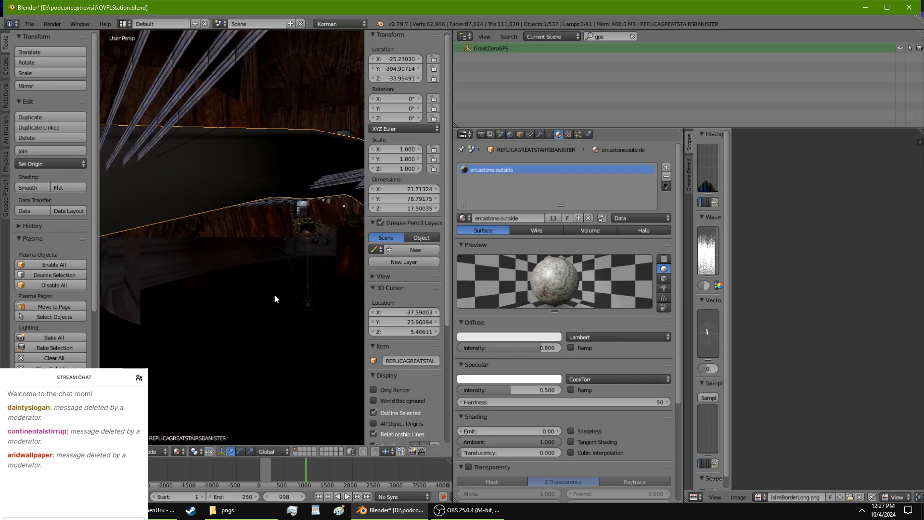
pyautogui.moveTo(333, 241); pyautogui.dragTo(290, 316, button='middle')
pyautogui.scroll(4, 330, 291)
pyautogui.press('Tab')
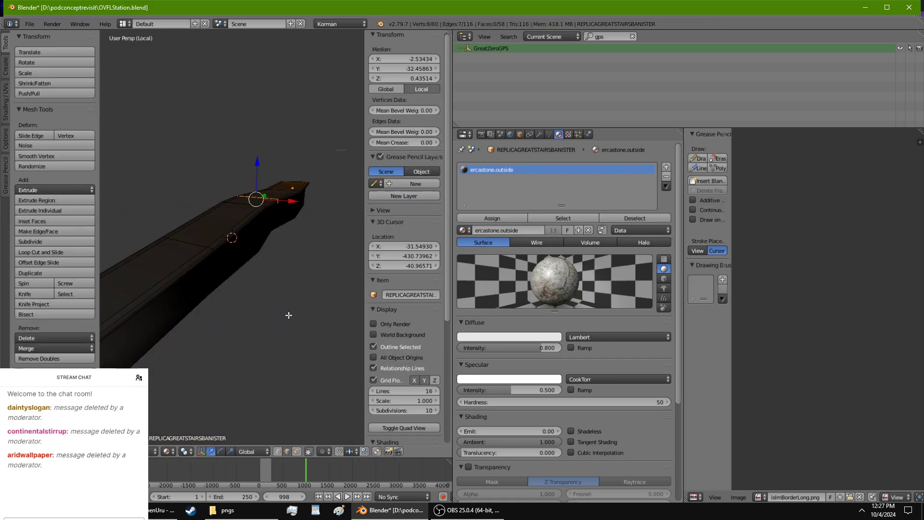
pyautogui.press('a')
pyautogui.press('u')
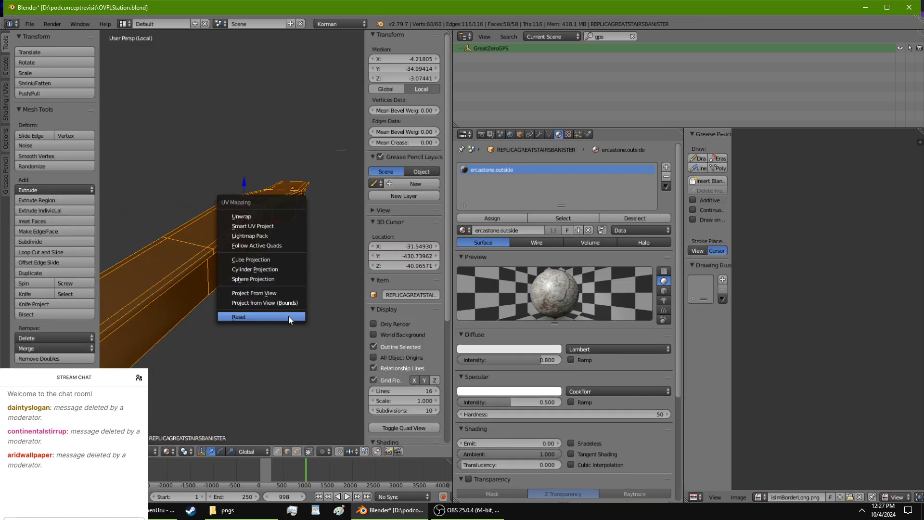
# Reset the UVs of the whole banister mesh and try a Cube Projection on it.
pyautogui.click(288, 316)
pyautogui.press('u')
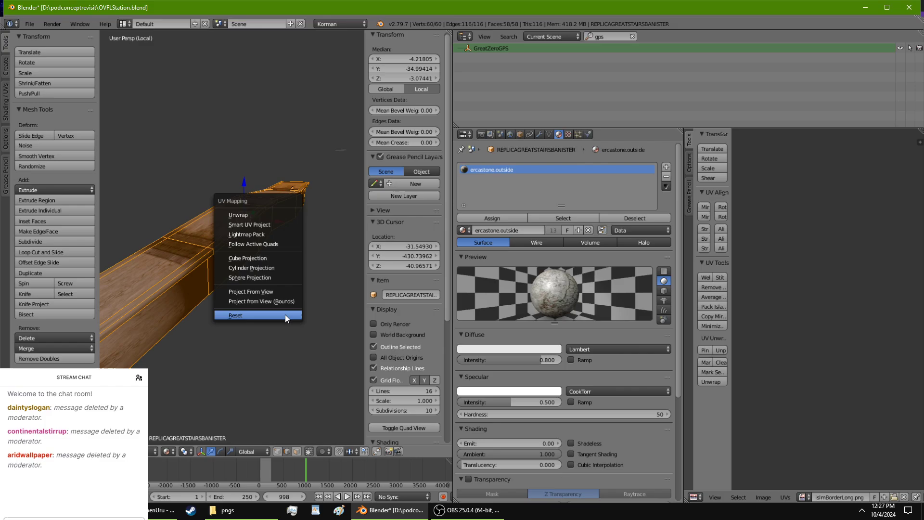
pyautogui.click(273, 259)
pyautogui.moveTo(272, 262); pyautogui.dragTo(241, 242, button='middle')
# Try a Smart UV Project on the banister with a 66.00 angle limit and 0.00 island margin.
pyautogui.press('u')
pyautogui.click(241, 247)
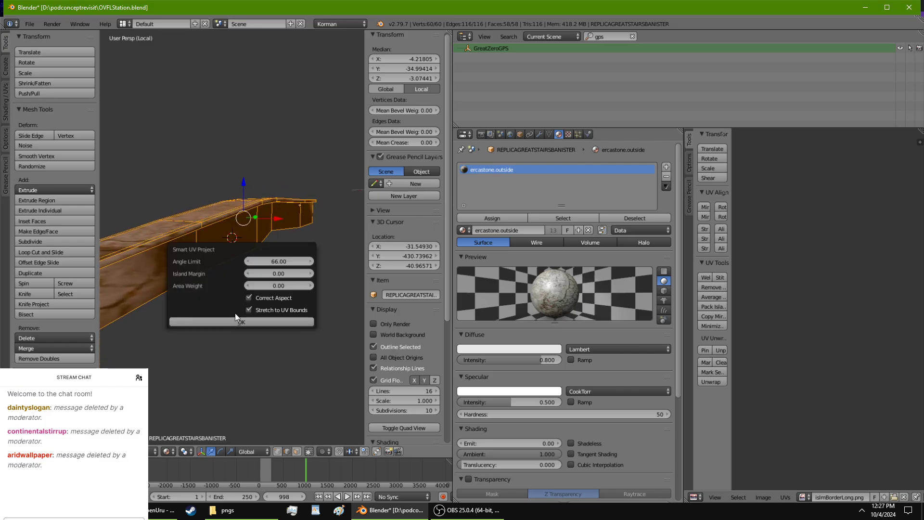
pyautogui.click(264, 322)
pyautogui.moveTo(272, 324); pyautogui.dragTo(298, 346, button='middle')
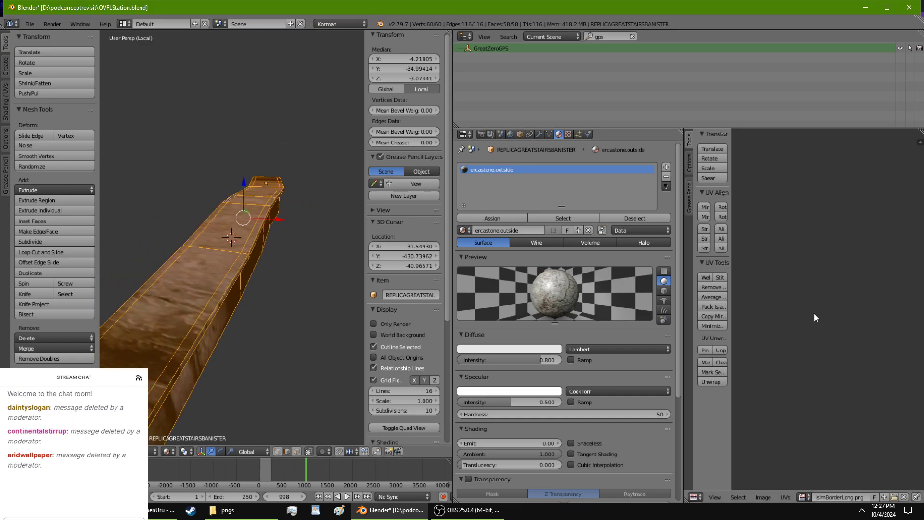
# Find the banister's UV layout in the image editor and try ercaSiloTrim05.png as its background image.
pyautogui.scroll(-2, 815, 321)
pyautogui.moveTo(815, 321)
pyautogui.mouseDown(button='middle')
pyautogui.moveTo(765, 337)
pyautogui.moveTo(818, 336)
pyautogui.mouseUp(button='middle')
pyautogui.scroll(5, 818, 334)
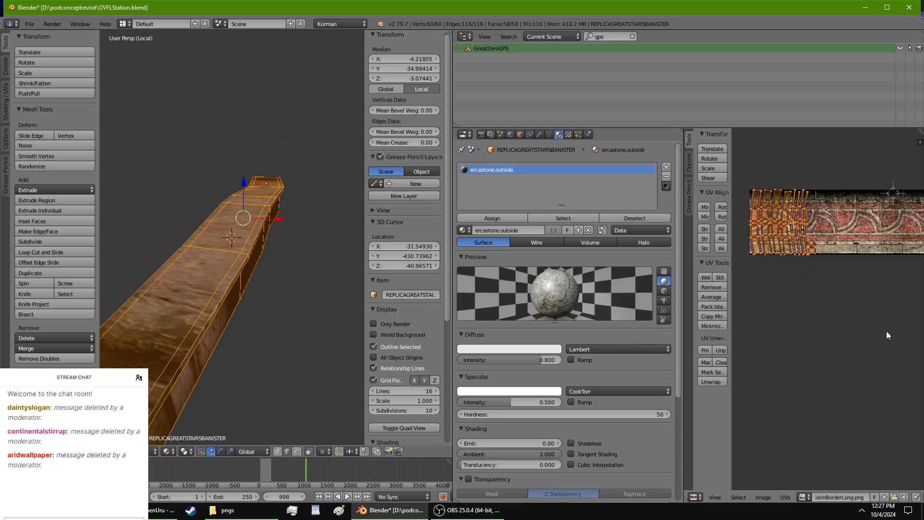
pyautogui.scroll(2, 886, 337)
pyautogui.click(803, 497)
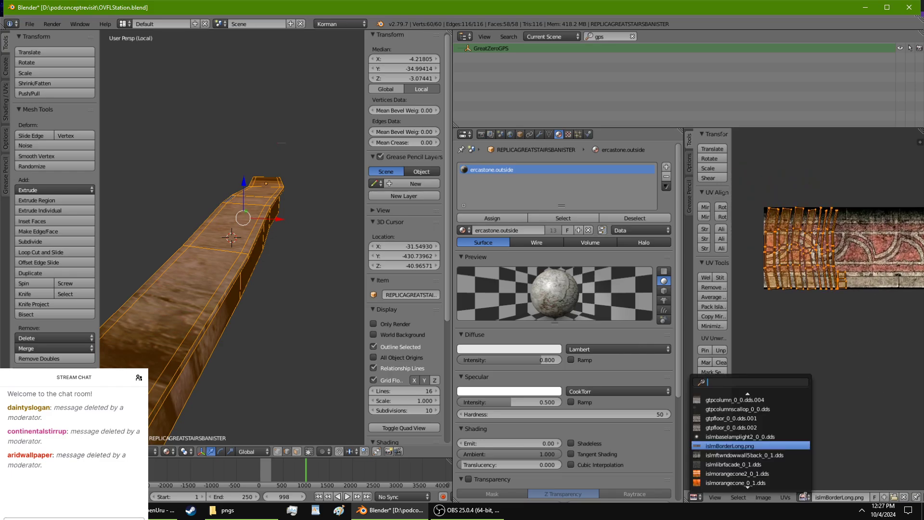
pyautogui.scroll(12, 758, 415)
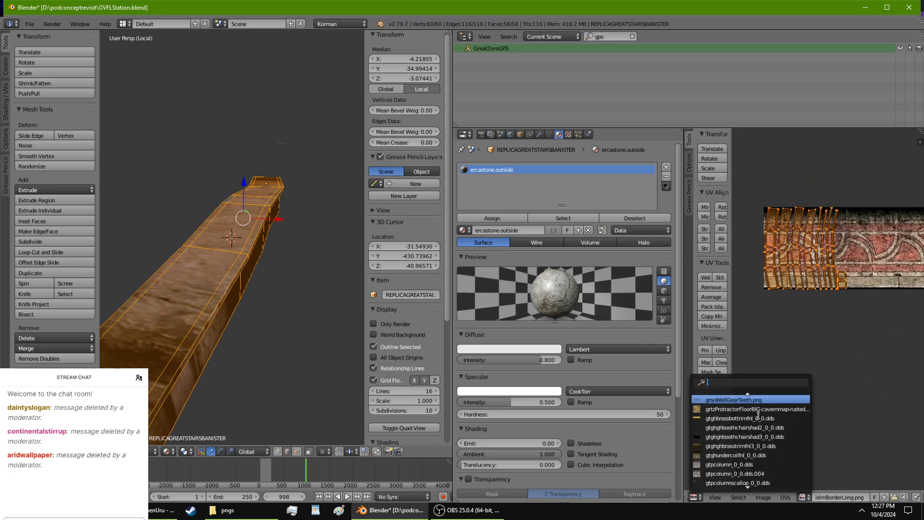
pyautogui.scroll(8, 758, 415)
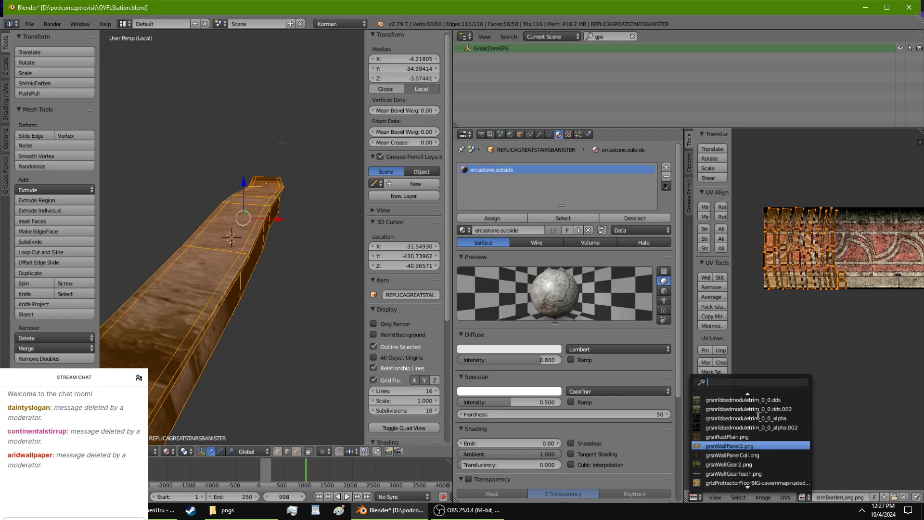
pyautogui.scroll(10, 758, 415)
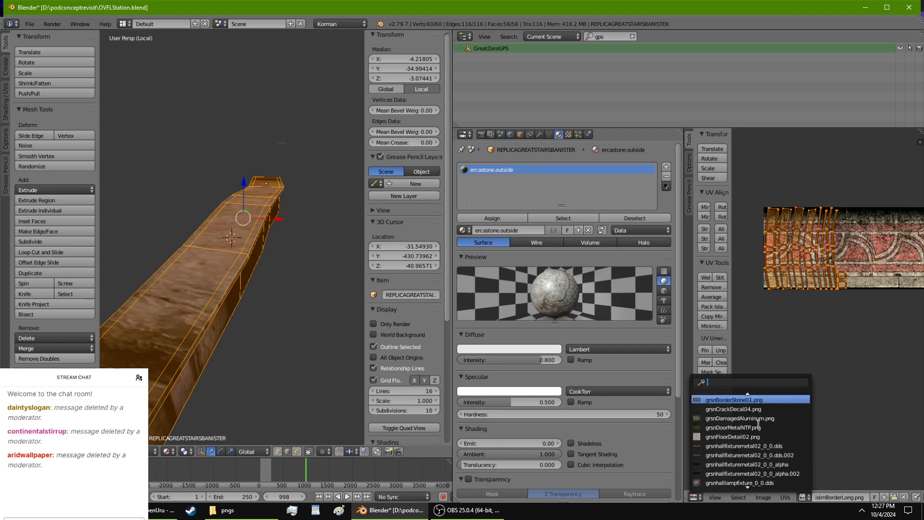
pyautogui.scroll(15, 757, 423)
pyautogui.click(753, 420)
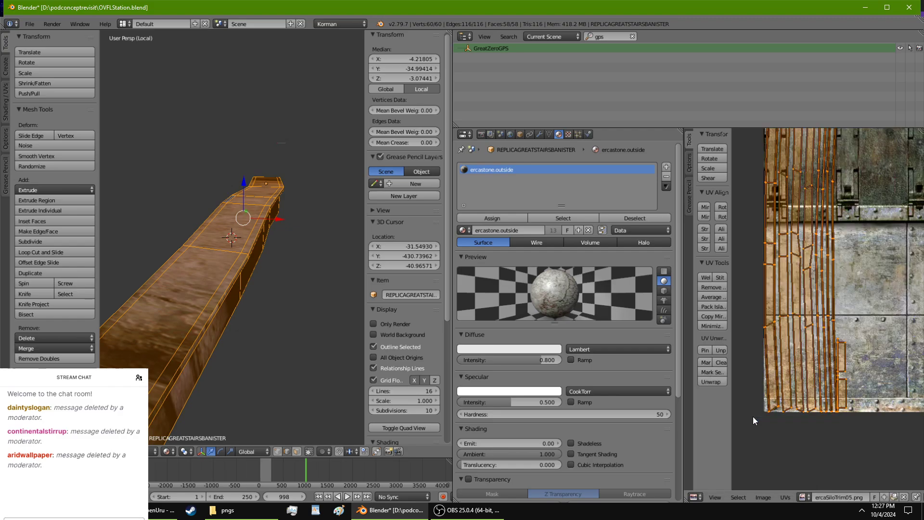
# Try ercaSiloTrim04.png, ercasilotrim00.tga and ercaPlateMetal.png as the image behind the banister's UVs.
pyautogui.scroll(-2, 804, 366)
pyautogui.click(804, 496)
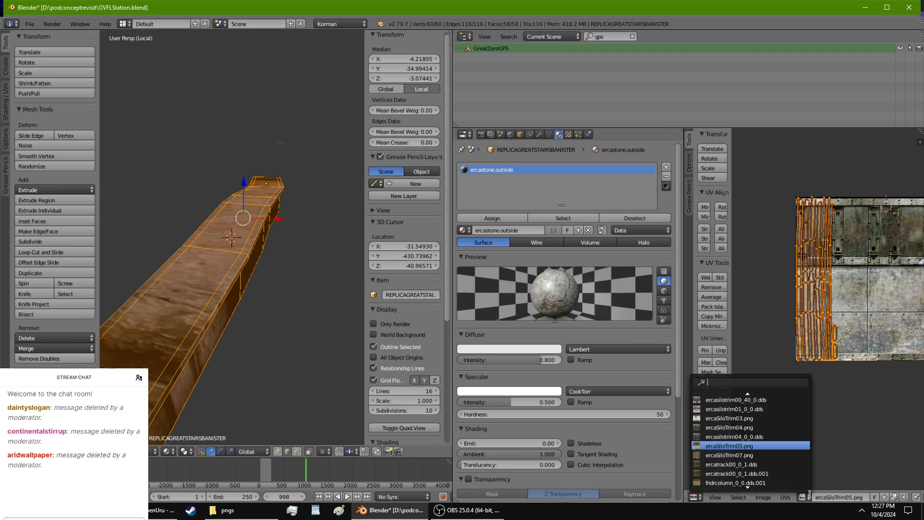
pyautogui.click(784, 427)
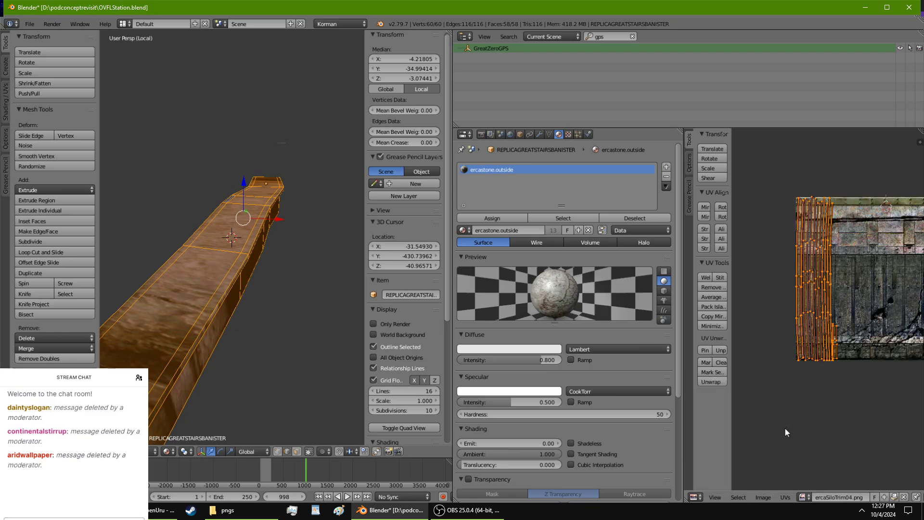
pyautogui.click(803, 496)
pyautogui.scroll(5, 804, 496)
pyautogui.press('Return')
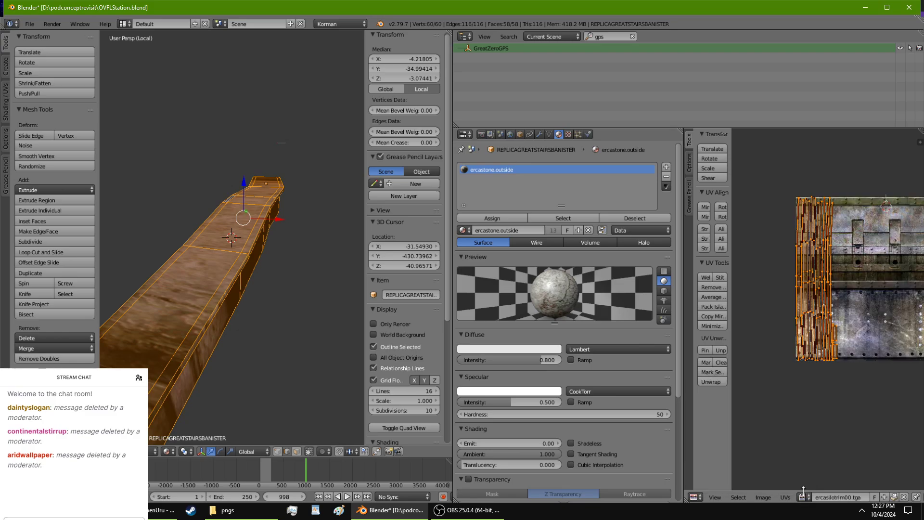
pyautogui.click(804, 496)
pyautogui.scroll(2, 804, 496)
pyautogui.press('Return')
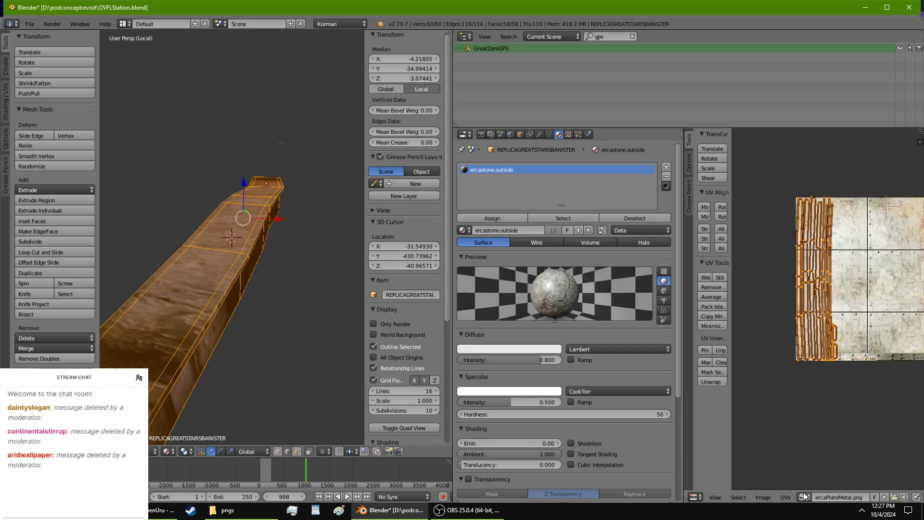
# Check which image the ercastone.outside material's texture uses and show ercaSiloTrim03.png behind the UVs.
pyautogui.click(803, 496)
pyautogui.scroll(-8, 803, 496)
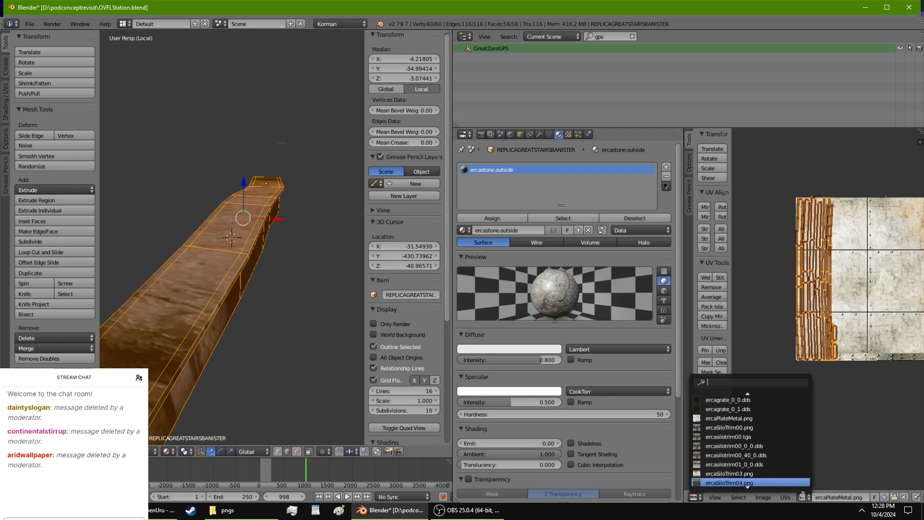
pyautogui.scroll(-3, 802, 496)
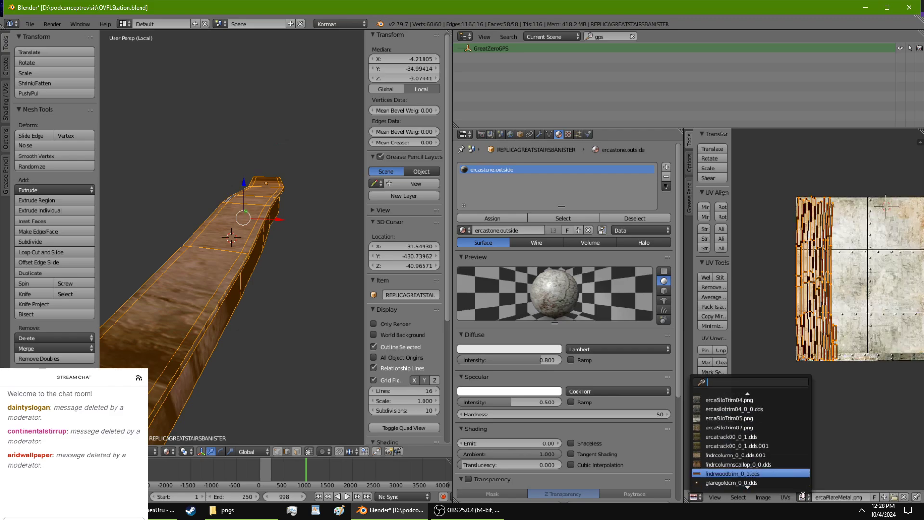
pyautogui.click(569, 133)
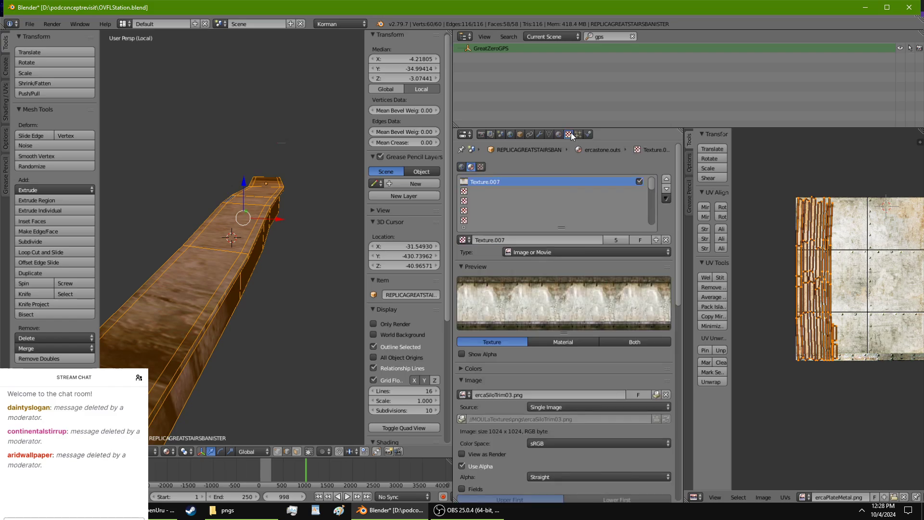
pyautogui.click(804, 496)
pyautogui.scroll(-7, 802, 494)
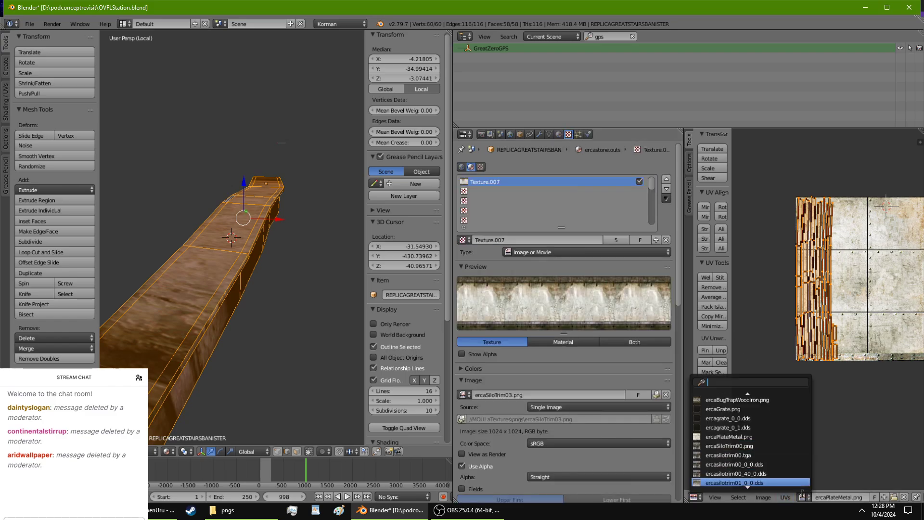
pyautogui.click(751, 463)
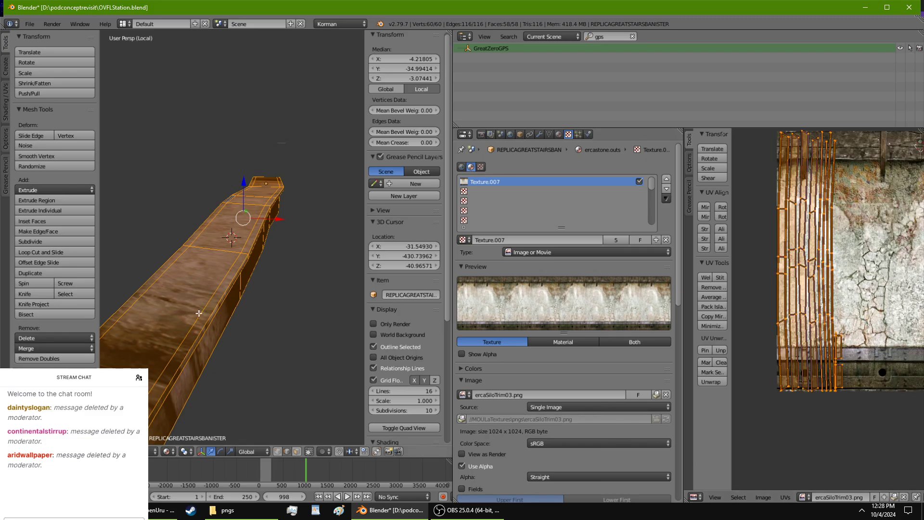
# Try unwrapping the whole banister mesh onto the ercaSiloTrim03.png image.
pyautogui.moveTo(226, 314); pyautogui.dragTo(214, 311, button='middle')
pyautogui.press('u')
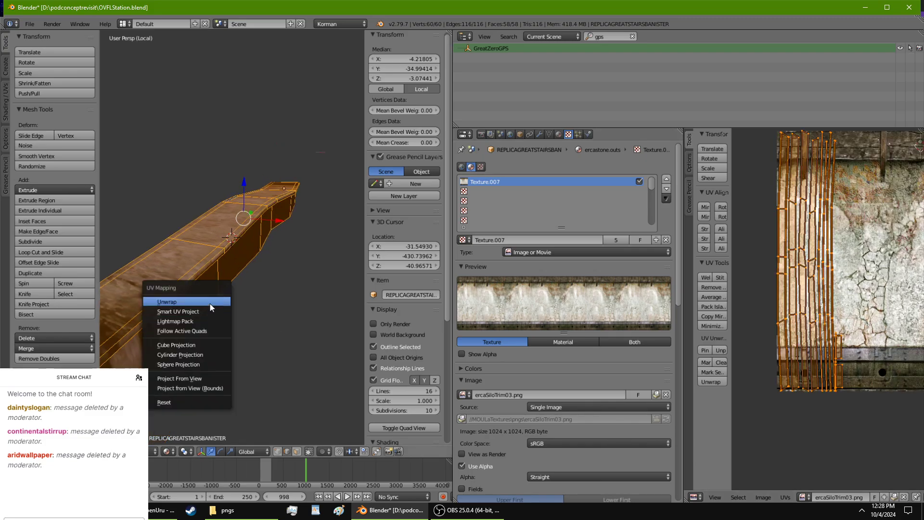
pyautogui.press('Escape')
pyautogui.press('u')
pyautogui.press('Escape')
pyautogui.press('u')
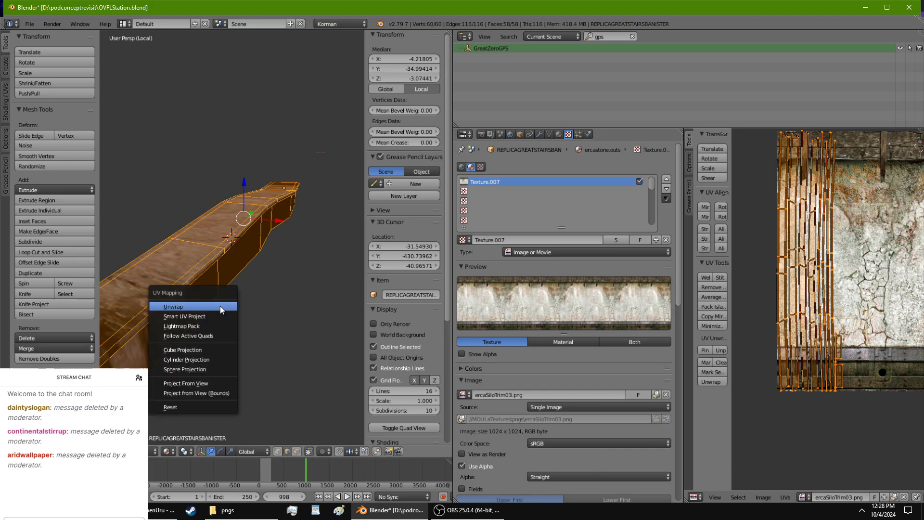
pyautogui.click(215, 336)
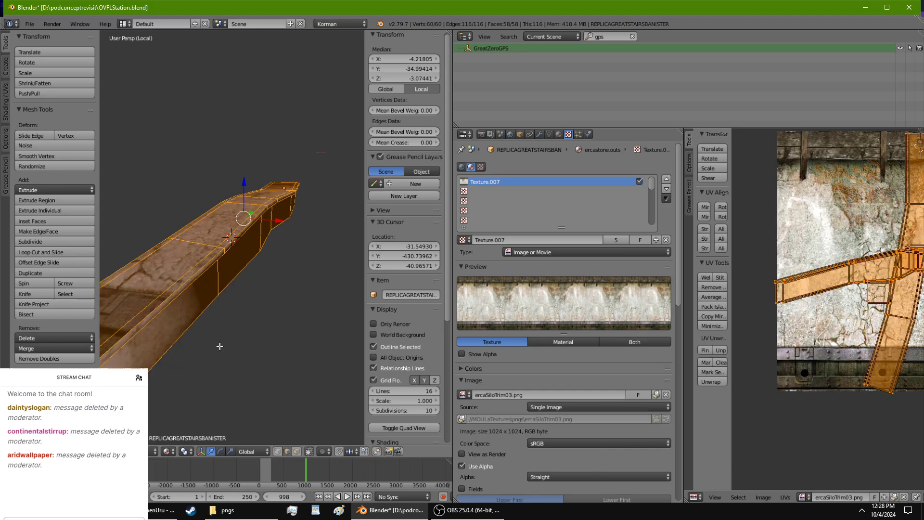
# Reset the banister's UVs so that every face fills the full texture.
pyautogui.press('u')
pyautogui.click(201, 401)
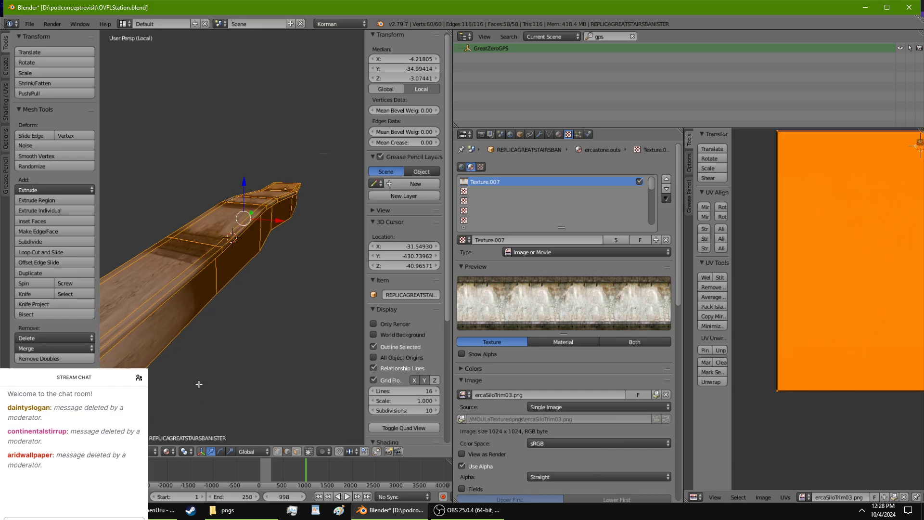
pyautogui.moveTo(199, 383); pyautogui.dragTo(151, 353, button='middle')
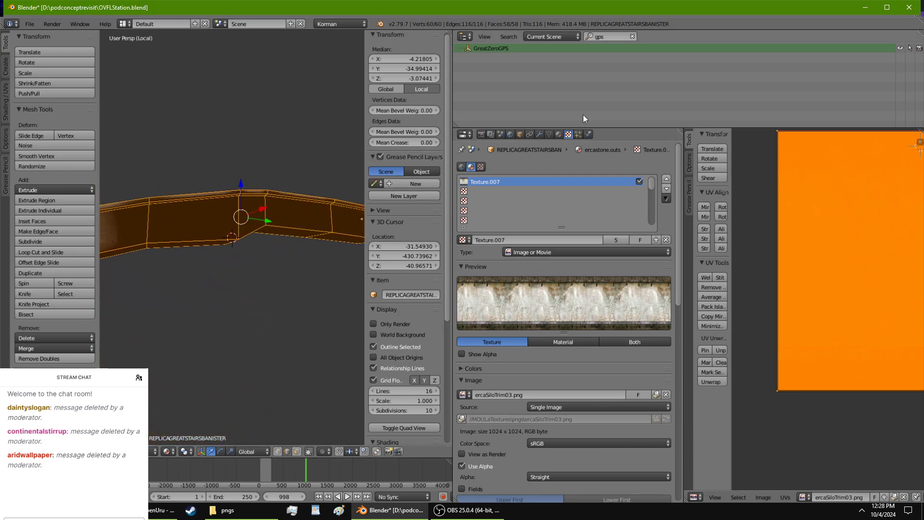
# Turn on Shadeless for the ercastone.outside material to judge the texture on the banister's side.
pyautogui.click(558, 134)
pyautogui.click(594, 443)
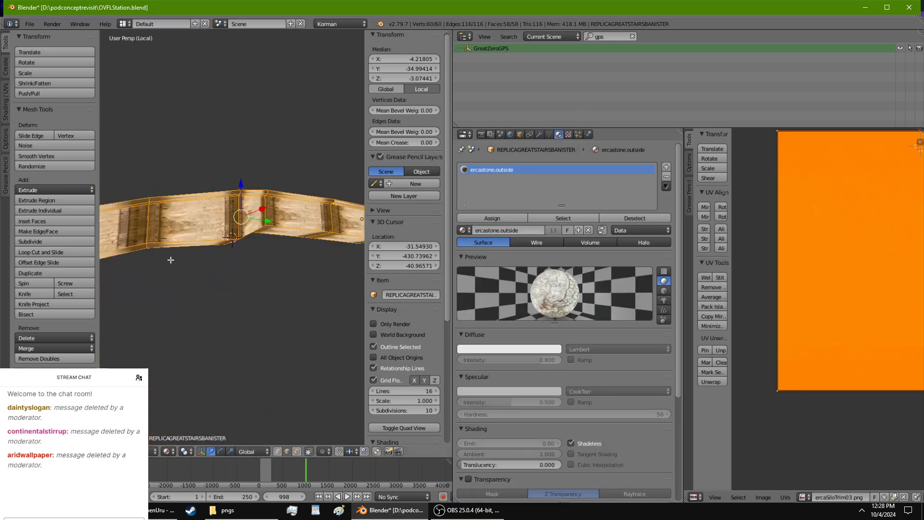
pyautogui.moveTo(169, 258); pyautogui.dragTo(296, 273, button='middle')
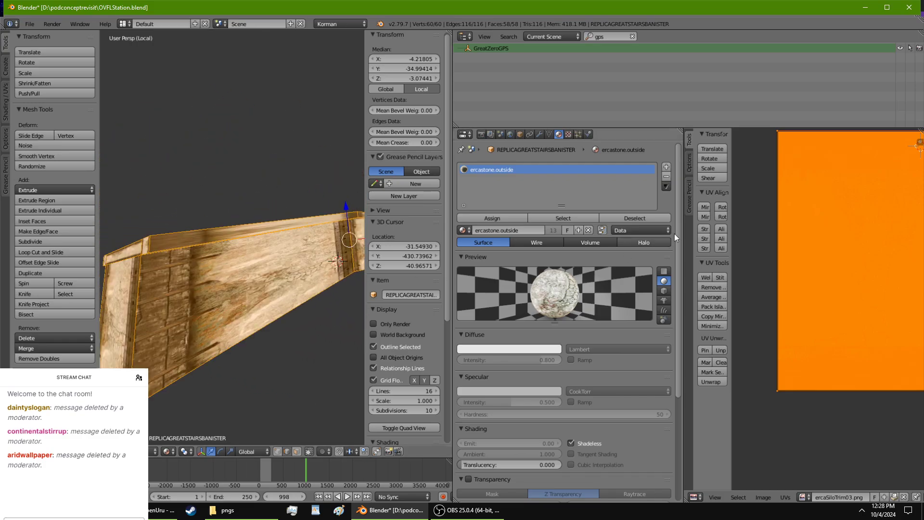
# Rotate all of the banister's UVs by 90 degrees so the trim runs along its length.
pyautogui.click(726, 206)
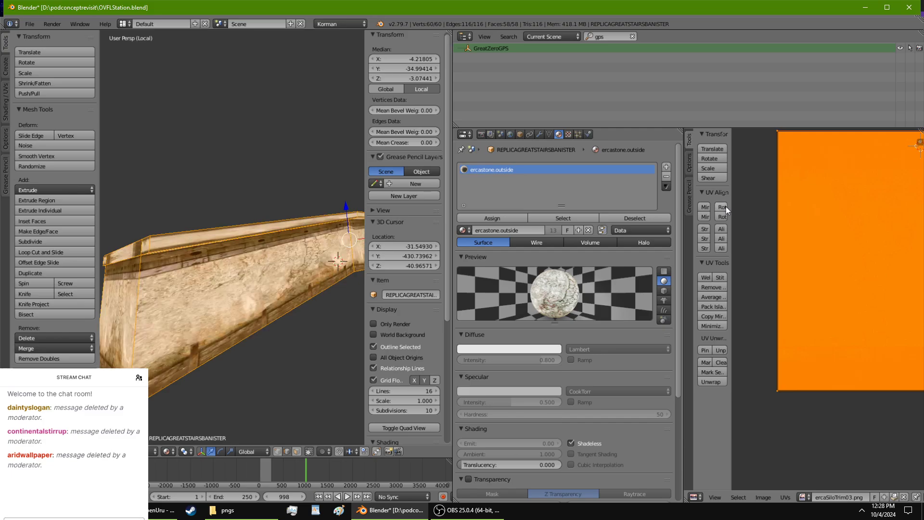
pyautogui.moveTo(309, 305); pyautogui.dragTo(178, 323, button='middle')
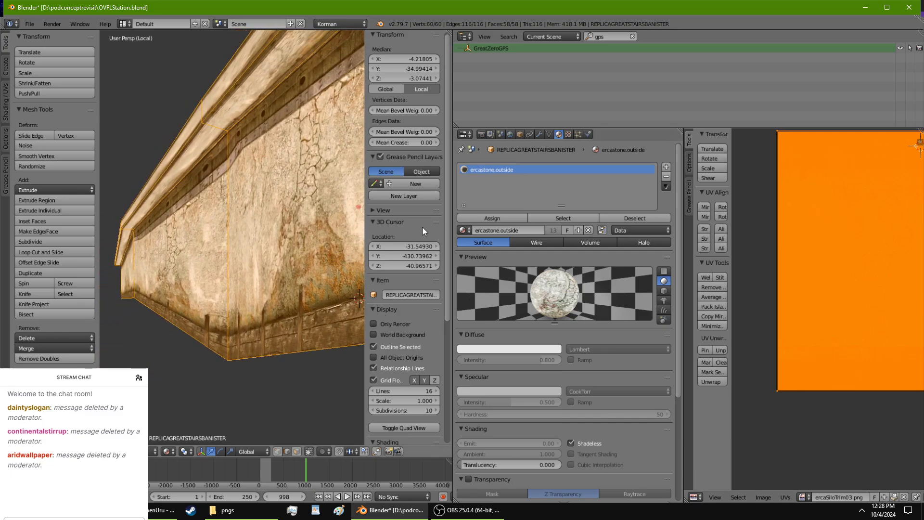
pyautogui.moveTo(325, 230); pyautogui.dragTo(279, 240, button='middle')
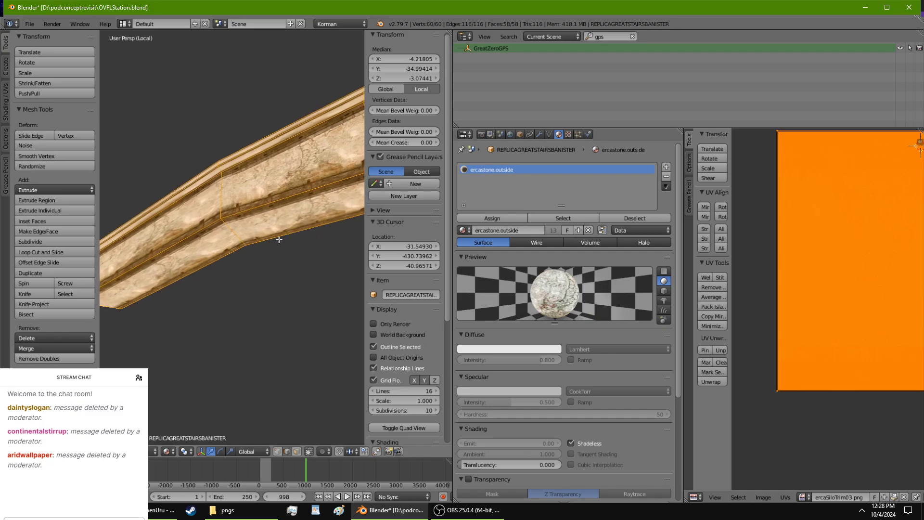
# Switch to face selection and delete the run of faces along the banister's underside.
pyautogui.rightClick(206, 250)
pyautogui.click(296, 451)
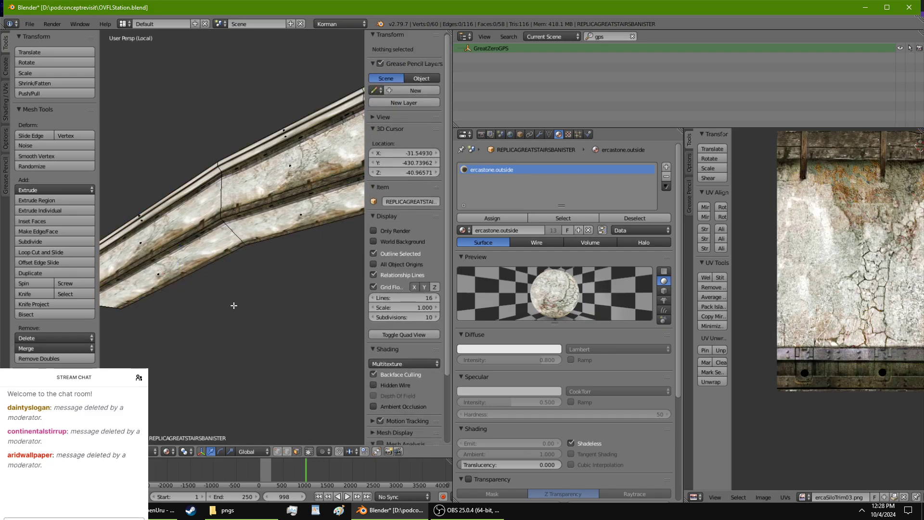
pyautogui.rightClick(201, 256)
pyautogui.keyDown('shift'); pyautogui.rightClick(310, 214); pyautogui.keyUp('shift')
pyautogui.keyDown('shift'); pyautogui.moveTo(279, 284); pyautogui.dragTo(163, 304, button='middle'); pyautogui.keyUp('shift')
pyautogui.keyDown('ctrl'); pyautogui.rightClick(301, 117); pyautogui.keyUp('ctrl')
pyautogui.keyDown('shift'); pyautogui.rightClick(210, 146); pyautogui.keyUp('shift')
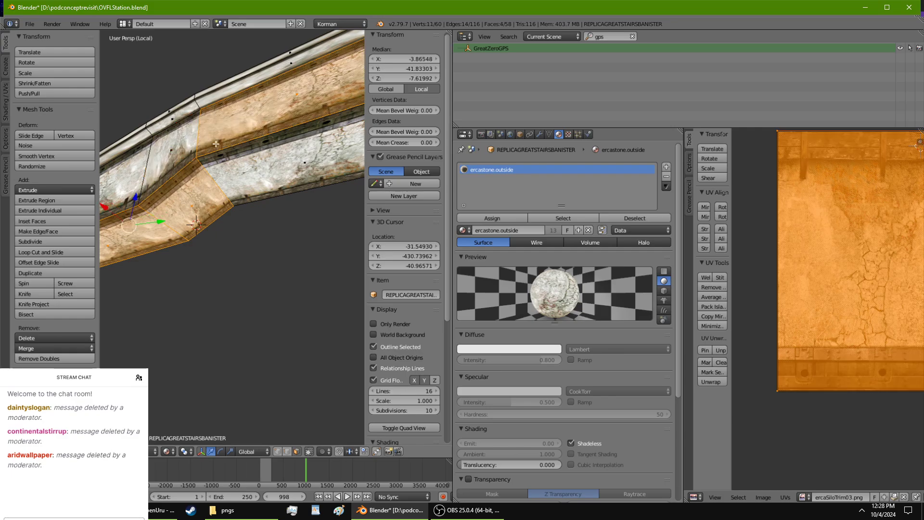
pyautogui.moveTo(210, 146); pyautogui.dragTo(220, 248, button='middle')
pyautogui.press('x')
pyautogui.click(209, 189)
# Delete the faces closing off the banister's end, including the small end faces of its top trim.
pyautogui.rightClick(215, 154)
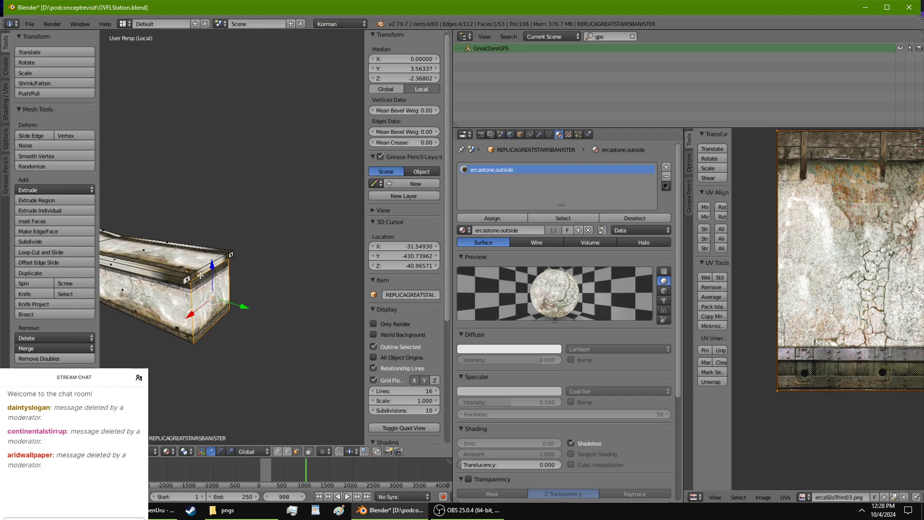
pyautogui.keyDown('shift'); pyautogui.rightClick(221, 257); pyautogui.keyUp('shift')
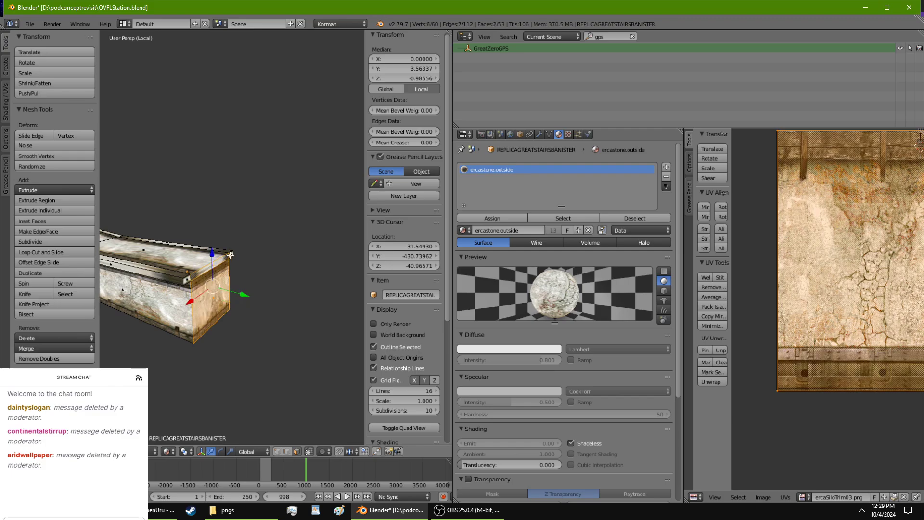
pyautogui.keyDown('shift'); pyautogui.rightClick(191, 271); pyautogui.keyUp('shift')
pyautogui.press('x')
pyautogui.click(190, 285)
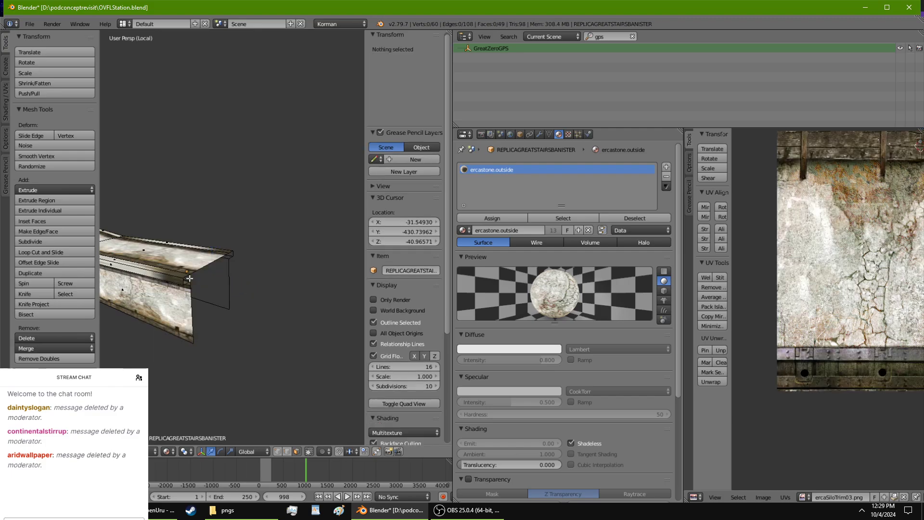
pyautogui.moveTo(190, 285)
pyautogui.mouseDown(button='middle')
pyautogui.moveTo(323, 284)
pyautogui.moveTo(355, 270)
pyautogui.moveTo(354, 256)
pyautogui.moveTo(331, 279)
pyautogui.moveTo(337, 308)
pyautogui.mouseUp(button='middle')
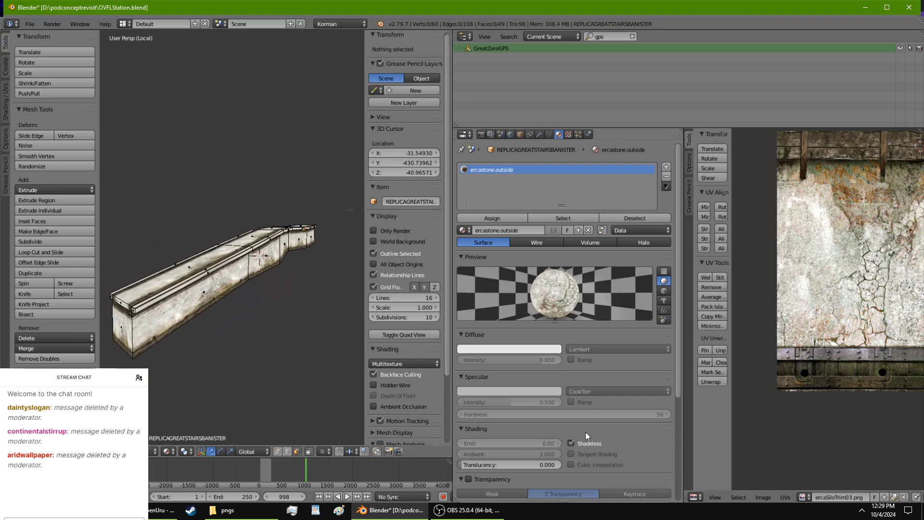
# Turn off Shadeless for the ercastone.outside material.
pyautogui.click(573, 443)
pyautogui.moveTo(258, 358); pyautogui.dragTo(218, 411, button='middle')
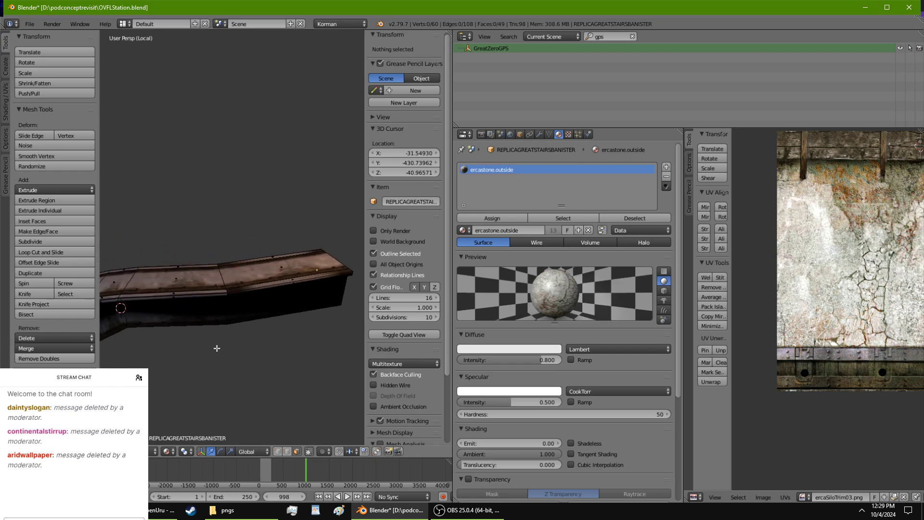
# Leave the isolated view and edit mode to inspect the banister's end within the full station scene.
pyautogui.moveTo(217, 348); pyautogui.dragTo(217, 339, button='middle')
pyautogui.press('KP_Divide')
pyautogui.moveTo(159, 339); pyautogui.dragTo(288, 349, button='middle')
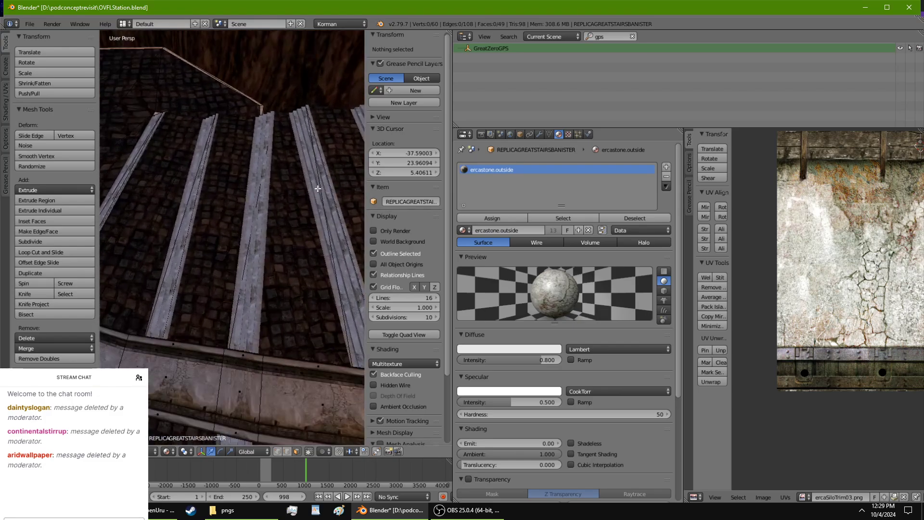
pyautogui.keyDown('shift'); pyautogui.moveTo(109, 182); pyautogui.dragTo(312, 200, button='middle'); pyautogui.keyUp('shift')
pyautogui.scroll(-3, 312, 199)
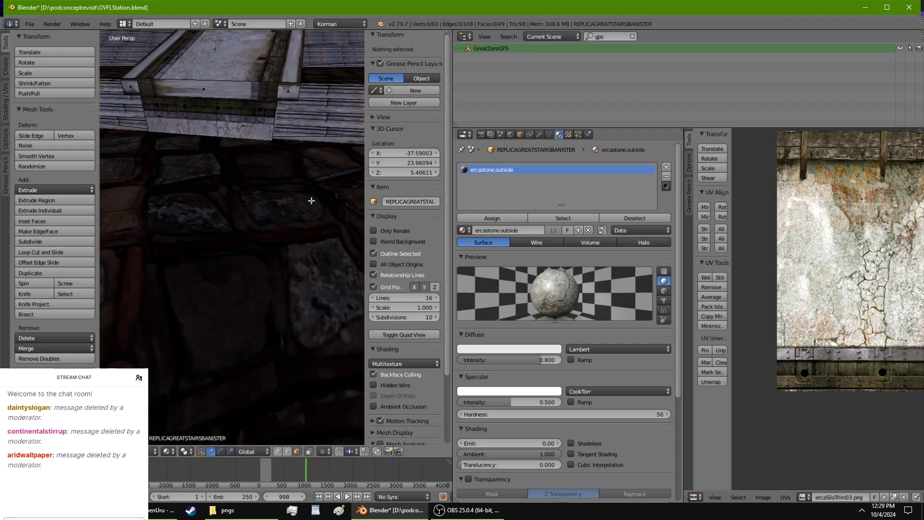
pyautogui.press('Tab')
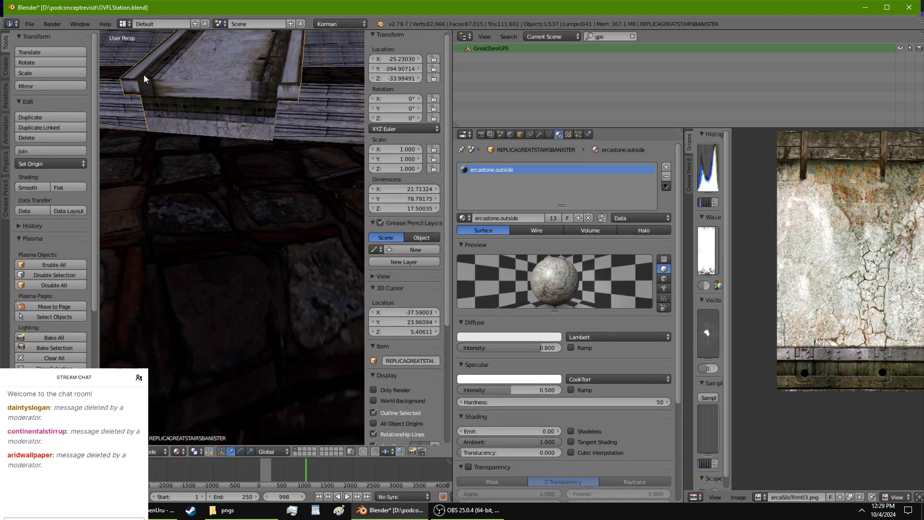
# Select a small rim end face in edit mode and add a second material slot using the existing dockwaveftrim material.
pyautogui.press('Tab')
pyautogui.rightClick(133, 87)
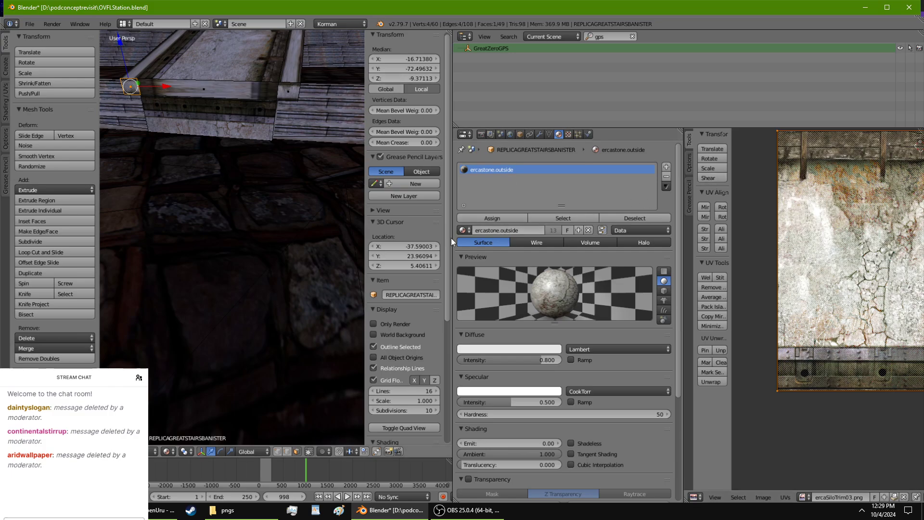
pyautogui.click(665, 166)
pyautogui.click(463, 233)
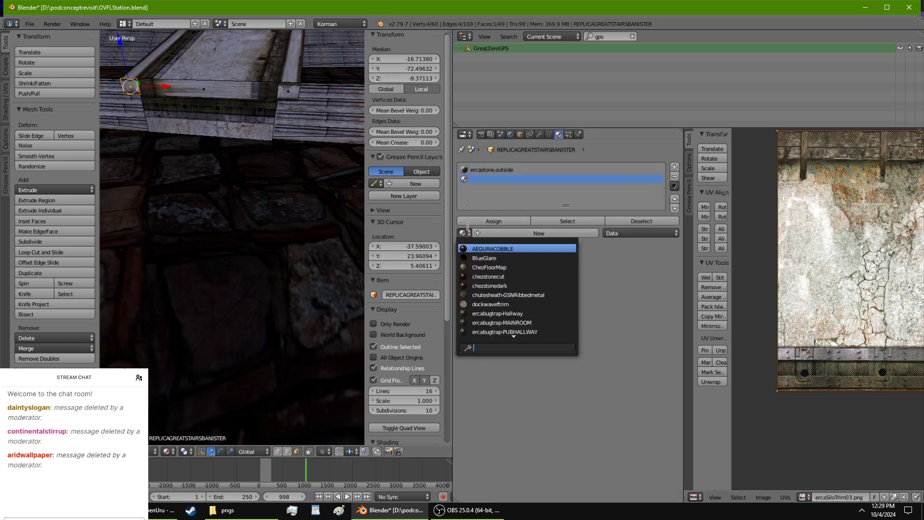
pyautogui.write('wave')
pyautogui.press('Return')
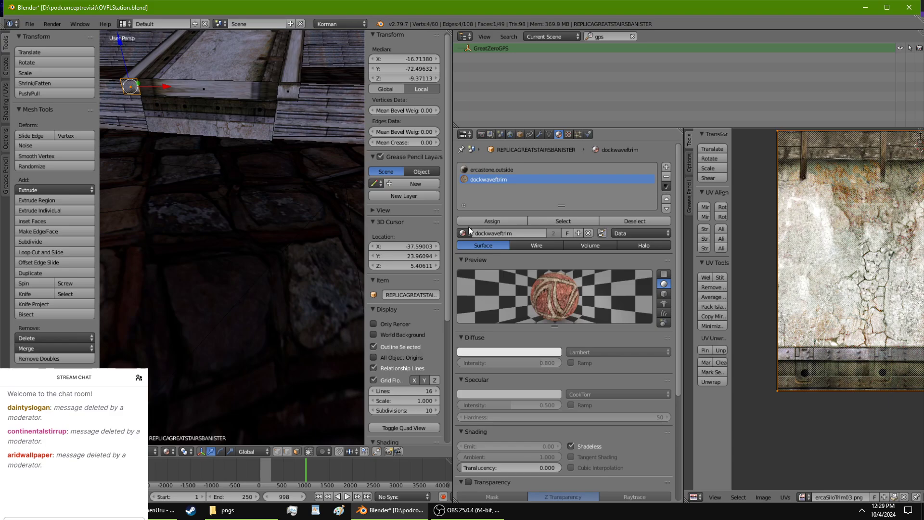
# Extend the selection with the face loops of the raised rims along both sides of the banister.
pyautogui.keyDown('shift'); pyautogui.rightClick(152, 56); pyautogui.keyUp('shift')
pyautogui.moveTo(151, 56); pyautogui.dragTo(206, 271, button='middle')
pyautogui.keyDown('alt'); pyautogui.keyDown('shift'); pyautogui.rightClick(202, 296); pyautogui.keyUp('shift'); pyautogui.keyUp('alt')
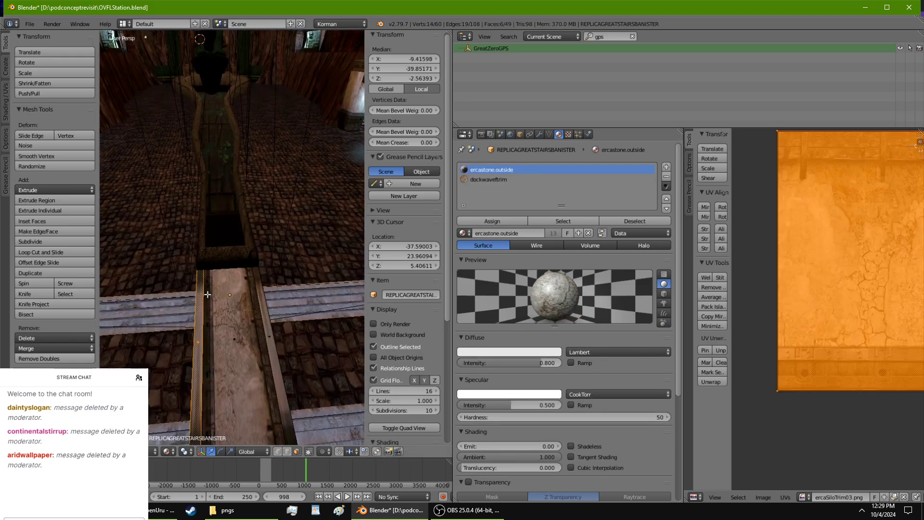
pyautogui.keyDown('alt'); pyautogui.keyDown('shift'); pyautogui.rightClick(261, 295); pyautogui.keyUp('shift'); pyautogui.keyUp('alt')
pyautogui.moveTo(260, 296); pyautogui.dragTo(187, 354, button='middle')
pyautogui.keyDown('alt'); pyautogui.keyDown('shift'); pyautogui.rightClick(250, 391); pyautogui.keyUp('shift'); pyautogui.keyUp('alt')
pyautogui.keyDown('alt'); pyautogui.keyDown('shift'); pyautogui.rightClick(253, 409); pyautogui.keyUp('shift'); pyautogui.keyUp('alt')
pyautogui.keyDown('alt'); pyautogui.keyDown('shift'); pyautogui.rightClick(191, 336); pyautogui.keyUp('shift'); pyautogui.keyUp('alt')
pyautogui.keyDown('alt'); pyautogui.keyDown('shift'); pyautogui.rightClick(234, 192); pyautogui.keyUp('shift'); pyautogui.keyUp('alt')
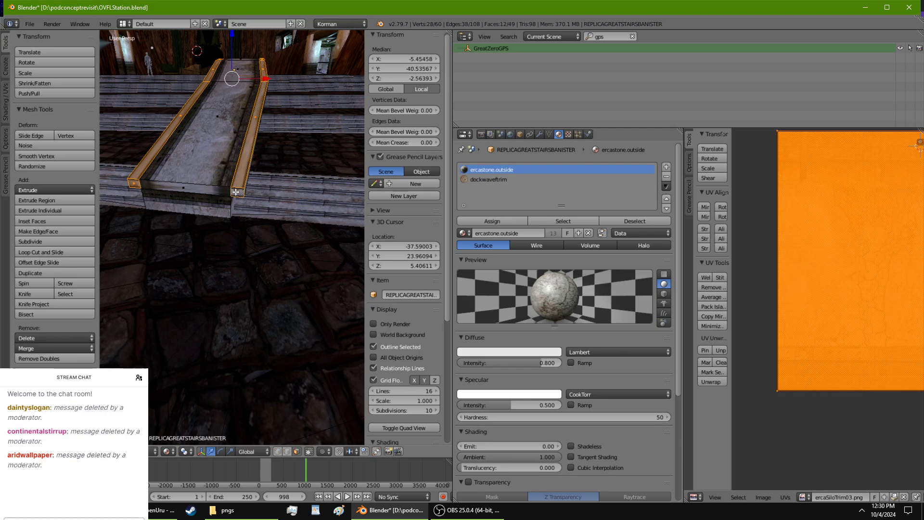
# Isolate the banister and add the remaining outer side faces of both rims to the selection.
pyautogui.press('KP_Divide')
pyautogui.moveTo(234, 192); pyautogui.dragTo(339, 267, button='middle')
pyautogui.keyDown('shift'); pyautogui.rightClick(308, 192); pyautogui.keyUp('shift')
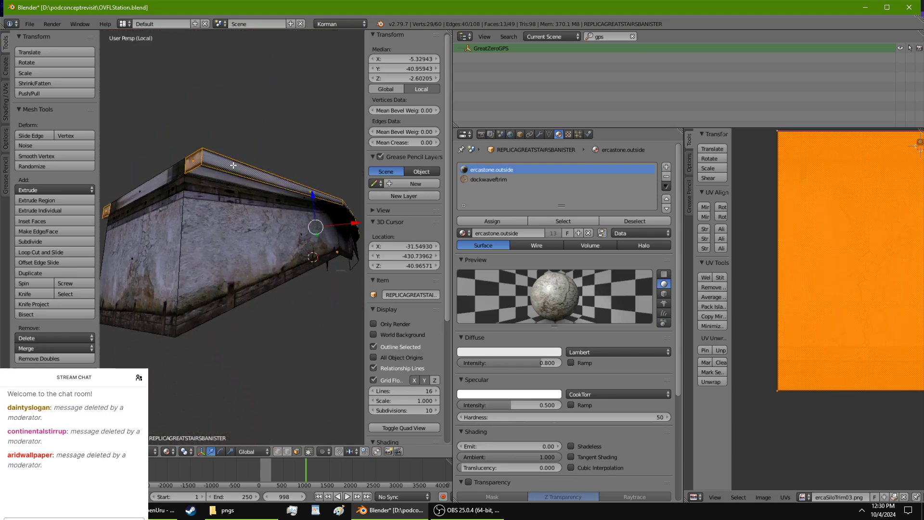
pyautogui.moveTo(308, 191); pyautogui.dragTo(244, 198, button='middle')
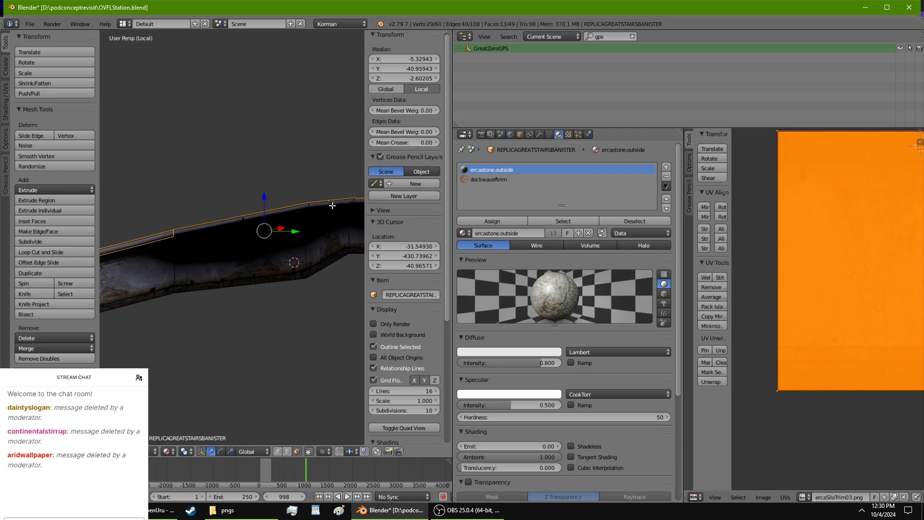
pyautogui.moveTo(332, 203); pyautogui.dragTo(117, 258, button='middle')
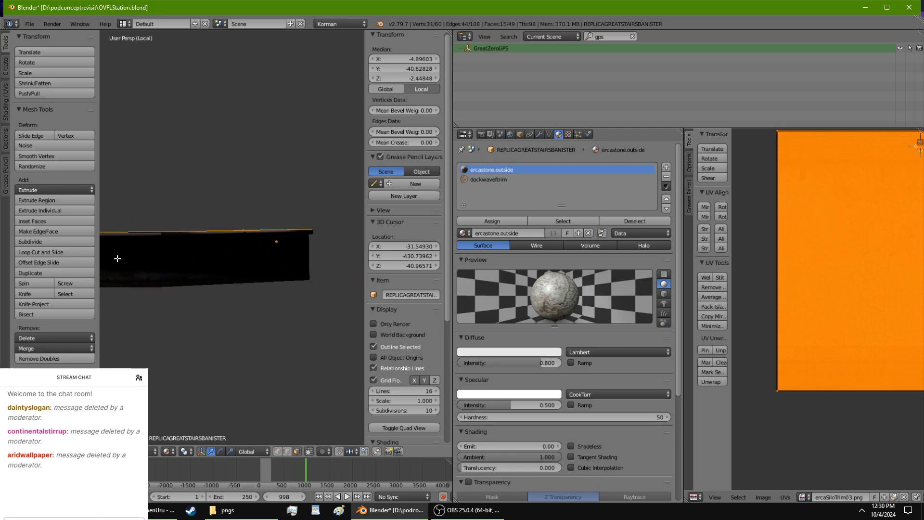
pyautogui.moveTo(302, 231); pyautogui.dragTo(236, 232, button='middle')
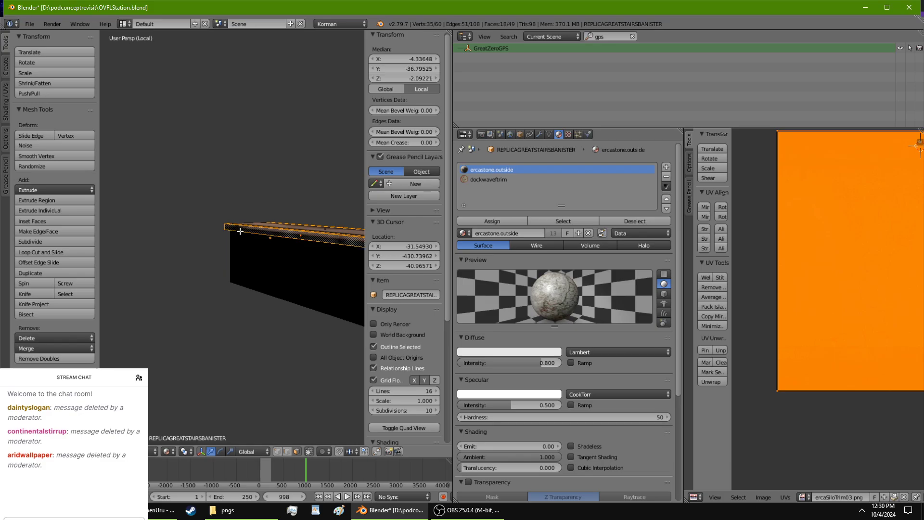
pyautogui.scroll(-2, 374, 295)
pyautogui.moveTo(297, 266); pyautogui.dragTo(202, 246, button='middle')
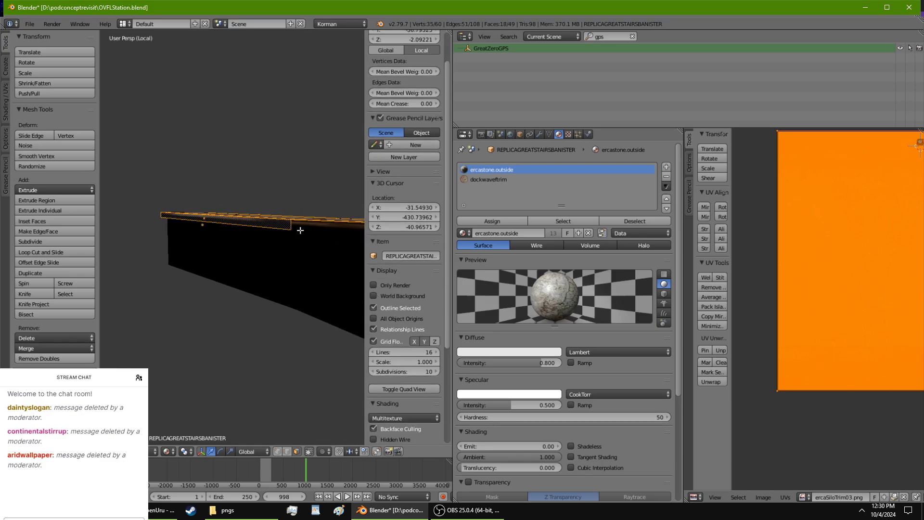
pyautogui.moveTo(308, 250); pyautogui.dragTo(245, 230, button='middle')
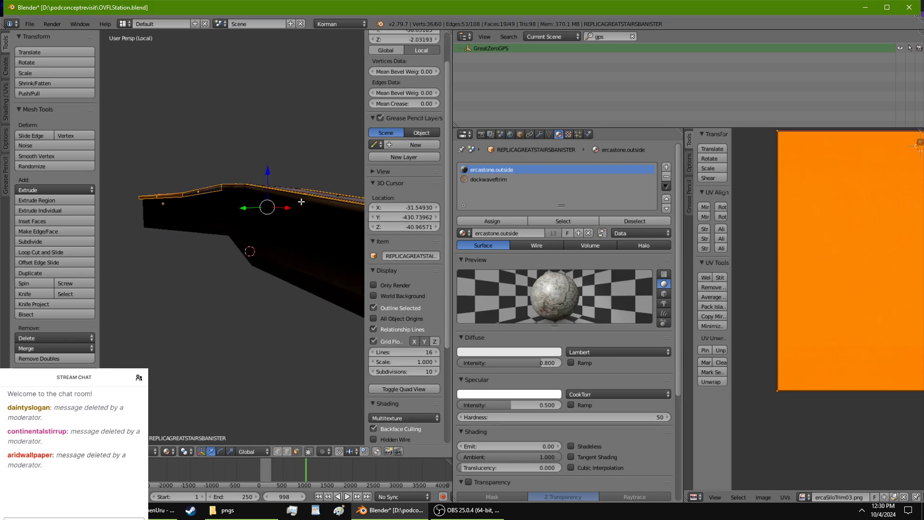
pyautogui.moveTo(308, 235); pyautogui.dragTo(264, 210, button='middle')
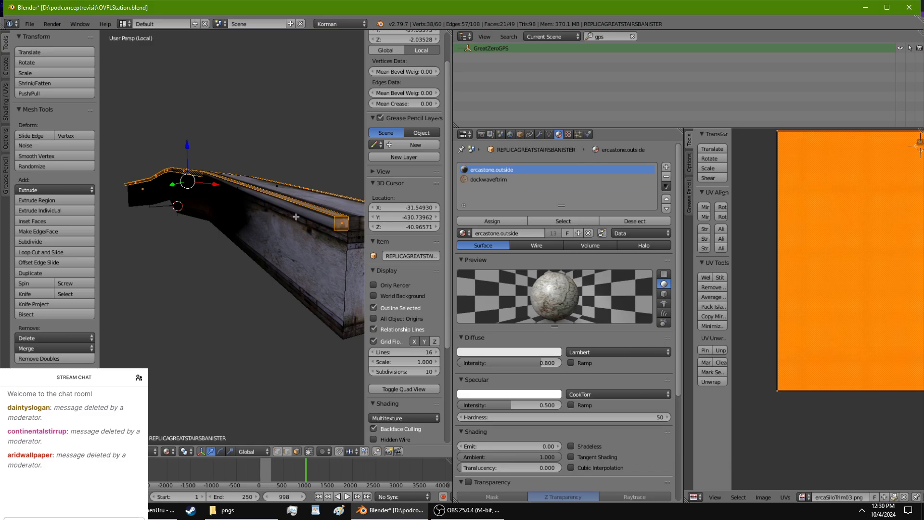
# Assign dockwaveftrim to the selected rim faces and reset their UVs.
pyautogui.click(488, 178)
pyautogui.click(489, 217)
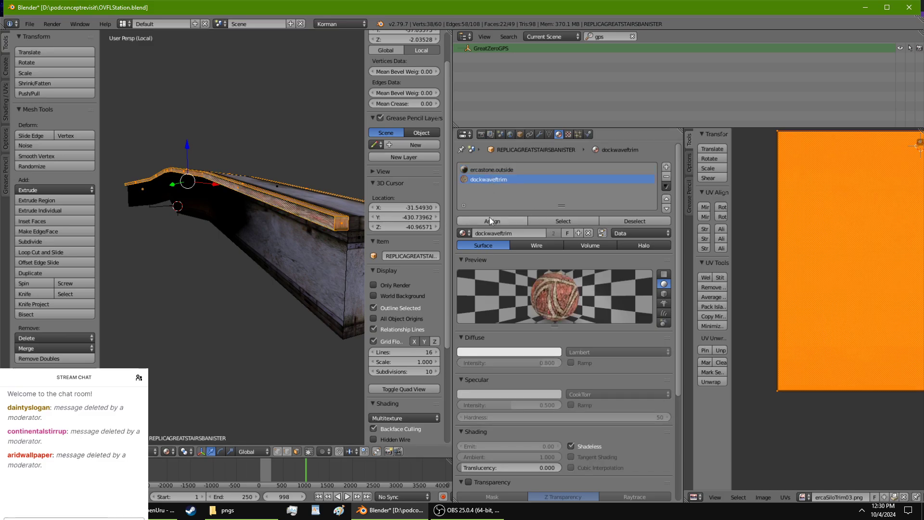
pyautogui.moveTo(337, 255); pyautogui.dragTo(308, 241, button='middle')
pyautogui.moveTo(275, 278); pyautogui.dragTo(183, 321, button='middle')
pyautogui.press('u')
pyautogui.click(112, 310)
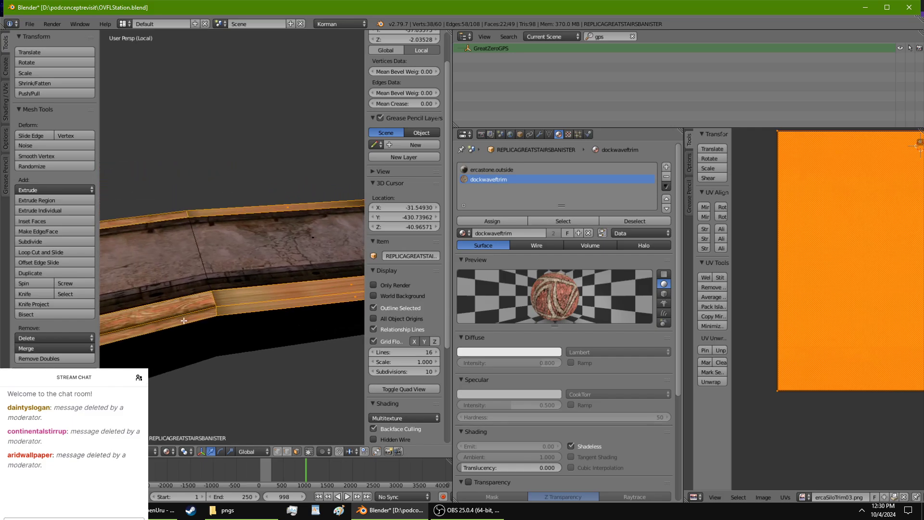
# Deselect the rim faces whose grain already runs lengthwise and rotate the other rim faces' UVs by 90 degrees.
pyautogui.keyDown('shift'); pyautogui.rightClick(168, 212); pyautogui.keyUp('shift')
pyautogui.moveTo(168, 212); pyautogui.dragTo(201, 229, button='middle')
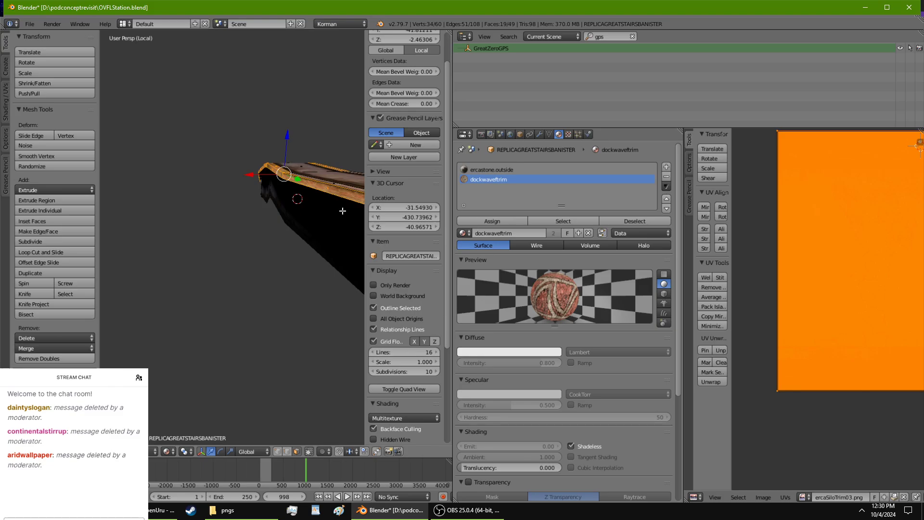
pyautogui.moveTo(342, 211); pyautogui.dragTo(289, 168, button='middle')
pyautogui.keyDown('shift'); pyautogui.rightClick(295, 156); pyautogui.keyUp('shift')
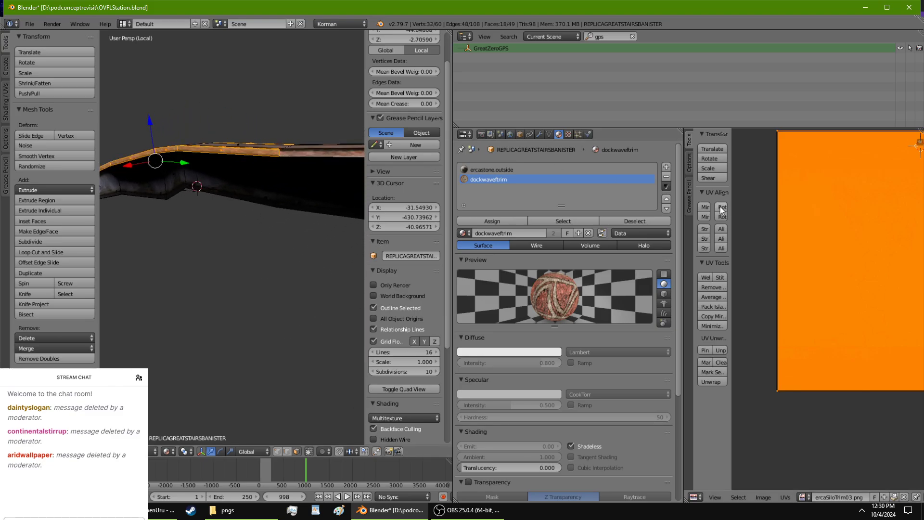
pyautogui.moveTo(265, 254); pyautogui.dragTo(226, 212, button='middle')
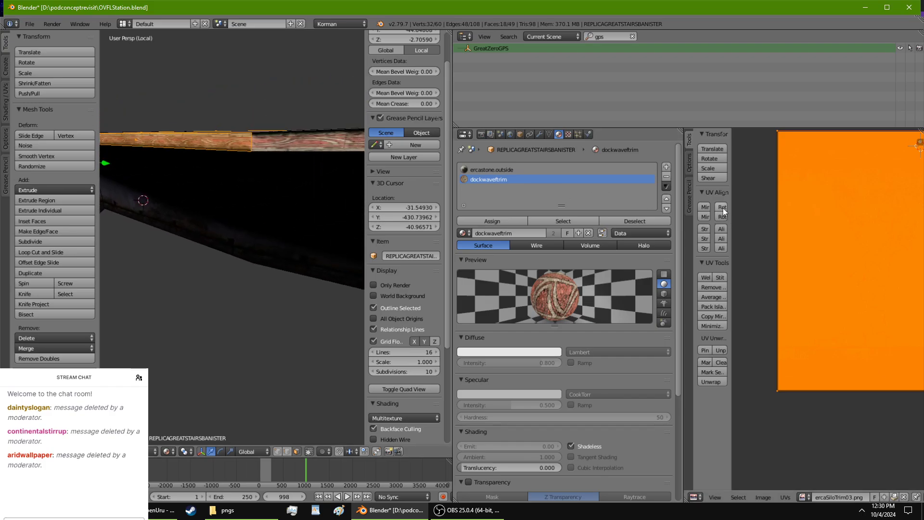
pyautogui.moveTo(234, 245); pyautogui.dragTo(319, 254, button='middle')
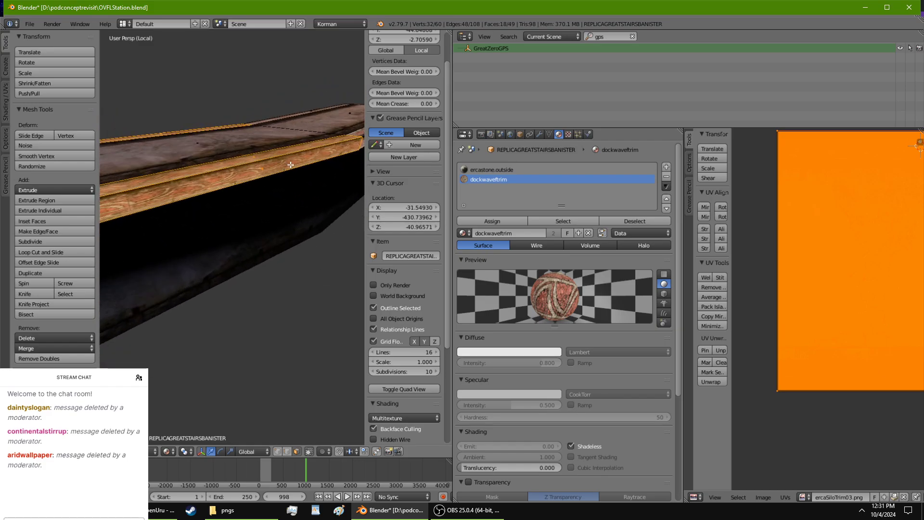
# Reselect all of the rim faces and stretch their UVs along the X axis.
pyautogui.moveTo(290, 165); pyautogui.dragTo(236, 234, button='middle')
pyautogui.keyDown('shift'); pyautogui.rightClick(237, 234); pyautogui.keyUp('shift')
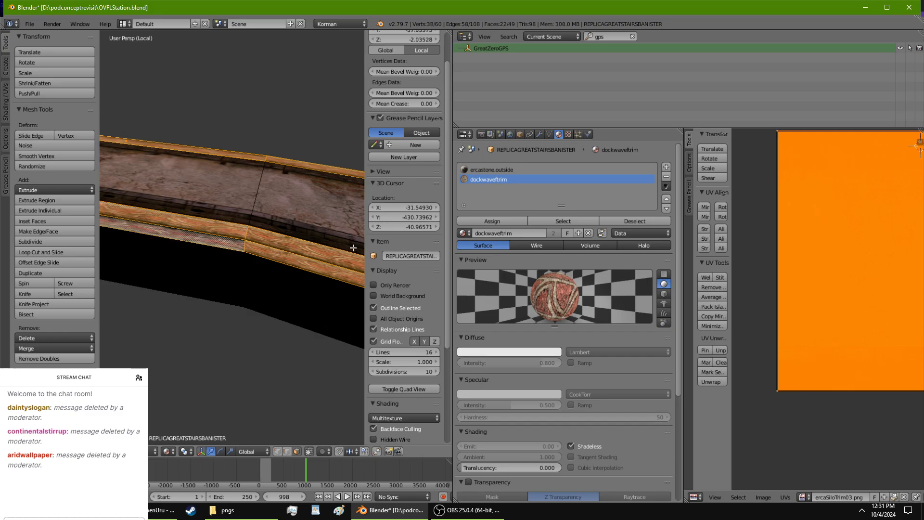
pyautogui.moveTo(300, 337); pyautogui.dragTo(205, 342, button='middle')
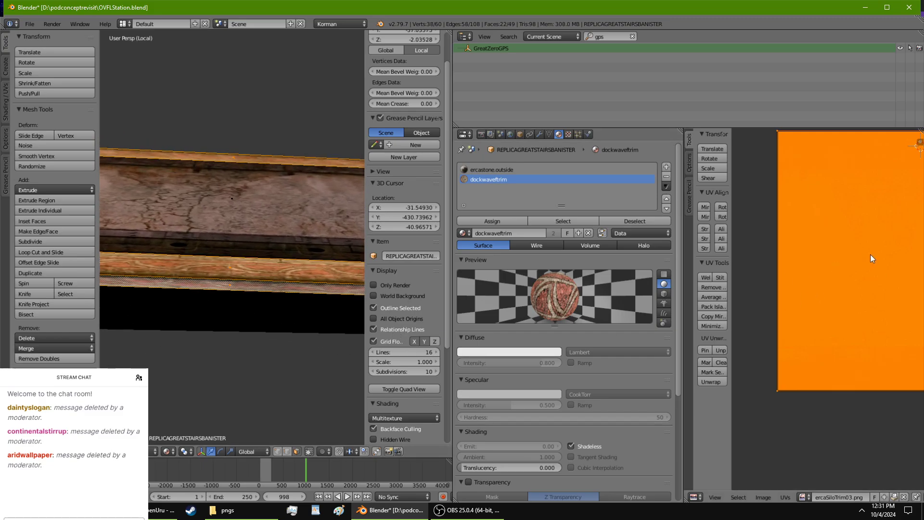
pyautogui.press('s')
pyautogui.press('x')
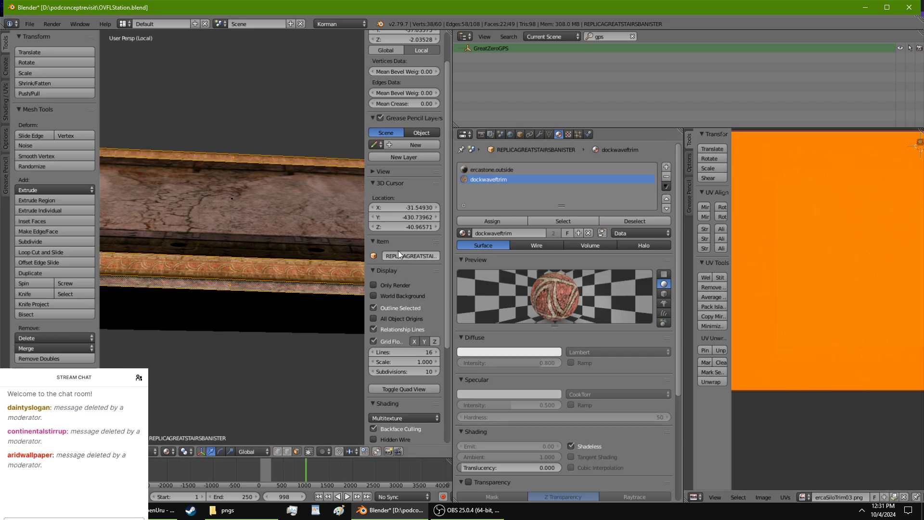
pyautogui.moveTo(337, 270); pyautogui.dragTo(262, 292, button='middle')
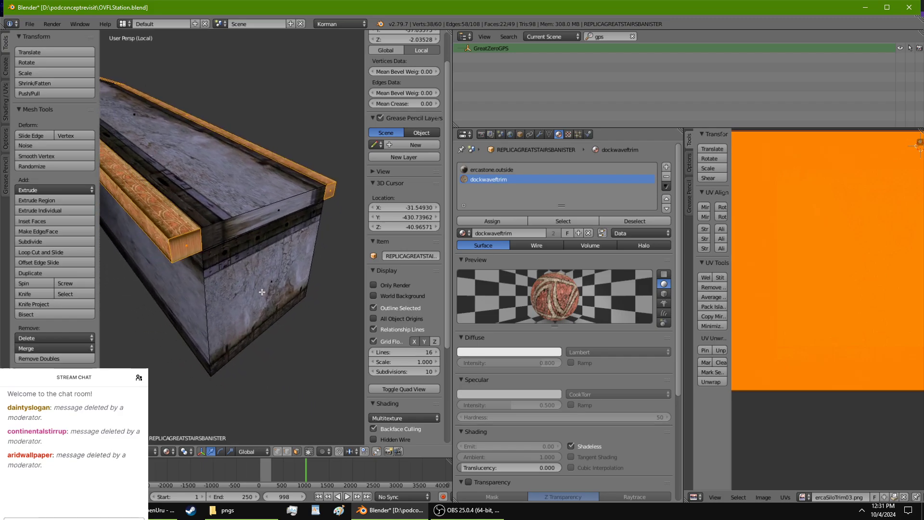
# Select the two rim end faces, reset their UVs and narrow them along the X axis.
pyautogui.click(194, 246)
pyautogui.keyDown('shift'); pyautogui.click(330, 192); pyautogui.keyUp('shift')
pyautogui.press('u')
pyautogui.click(323, 243)
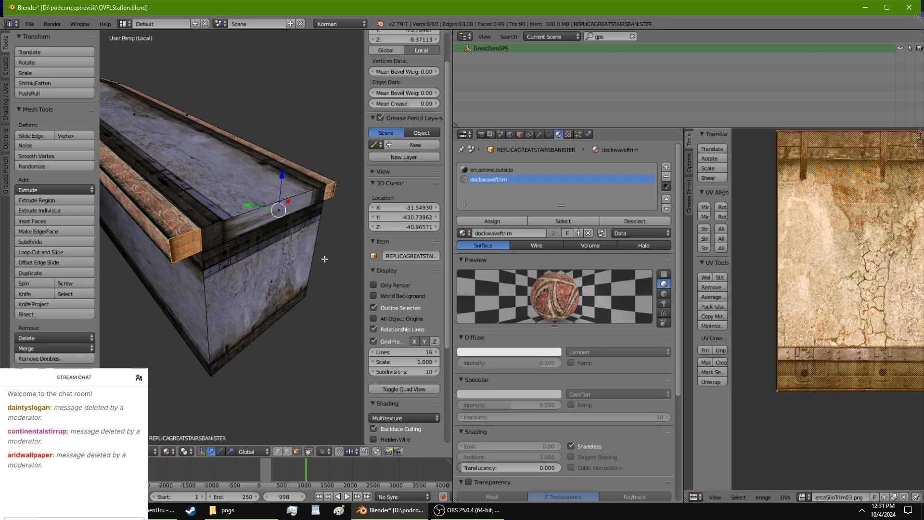
pyautogui.moveTo(324, 259); pyautogui.dragTo(312, 262, button='middle')
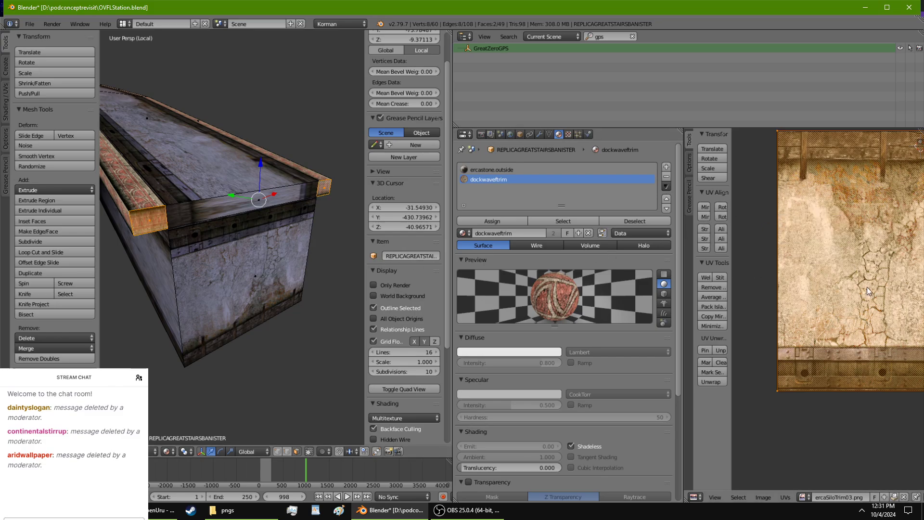
pyautogui.press('s')
pyautogui.press('x')
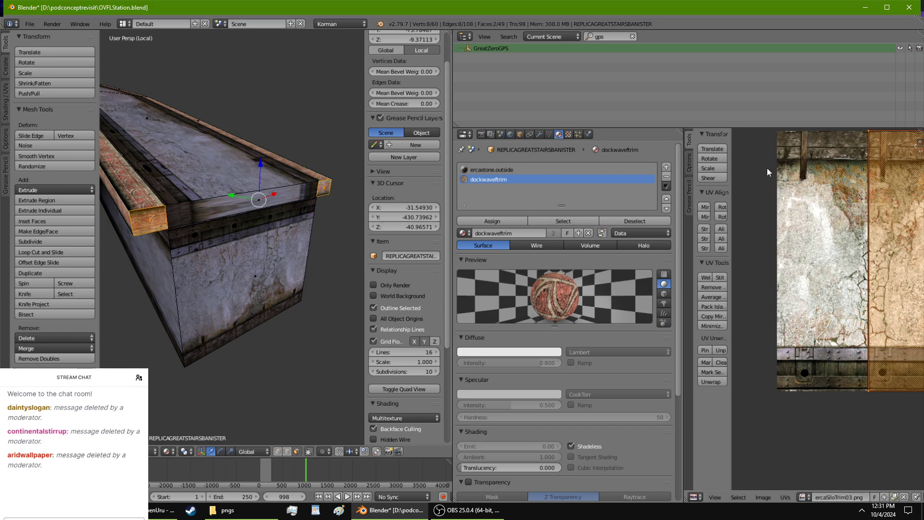
# Rotate the two rim end faces' UVs in 90-degree turns until they form a horizontal band.
pyautogui.click(721, 207)
pyautogui.click(720, 206)
pyautogui.click(721, 206)
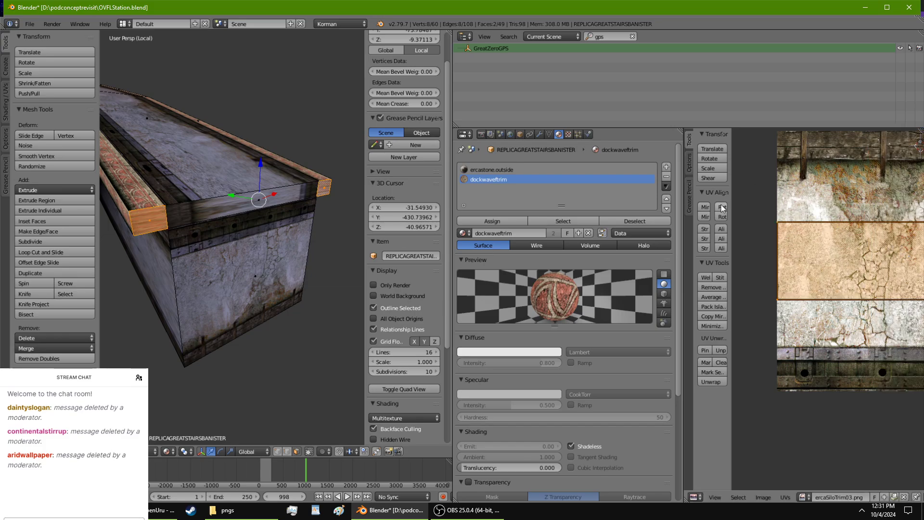
pyautogui.click(721, 208)
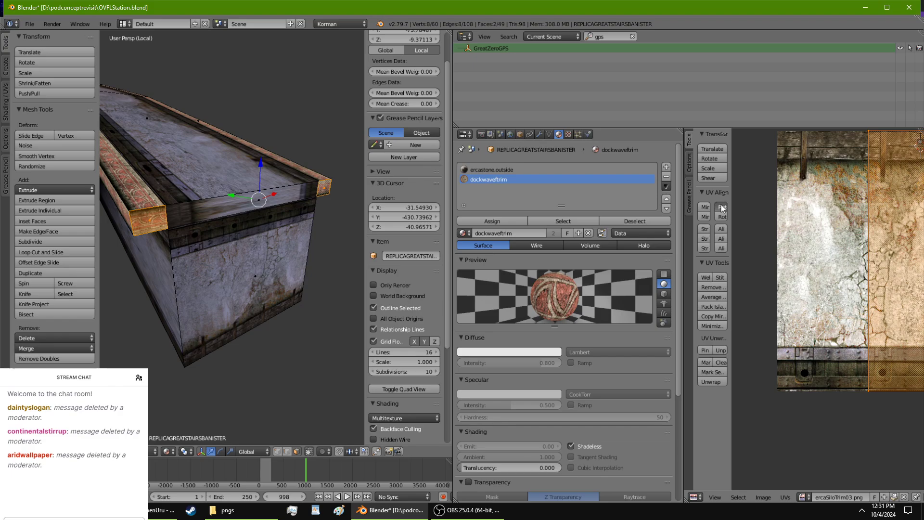
pyautogui.click(721, 208)
pyautogui.click(721, 208)
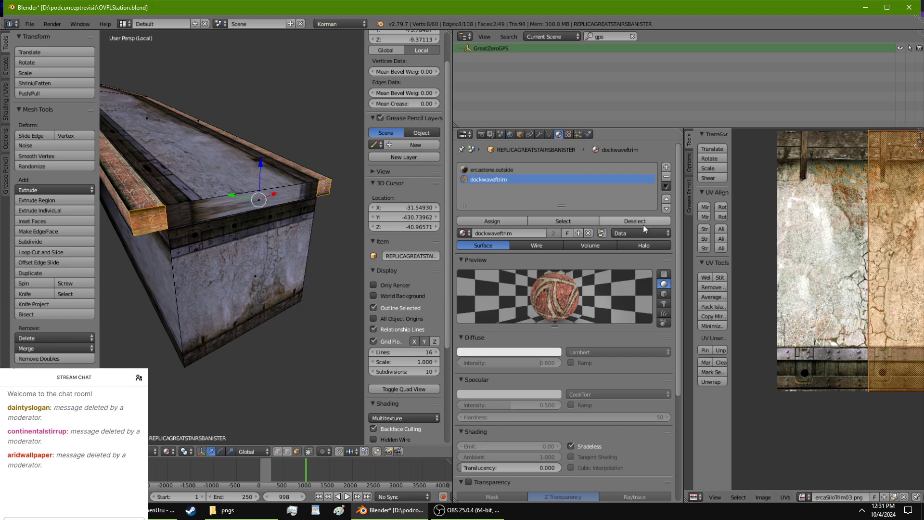
pyautogui.click(717, 209)
pyautogui.click(718, 208)
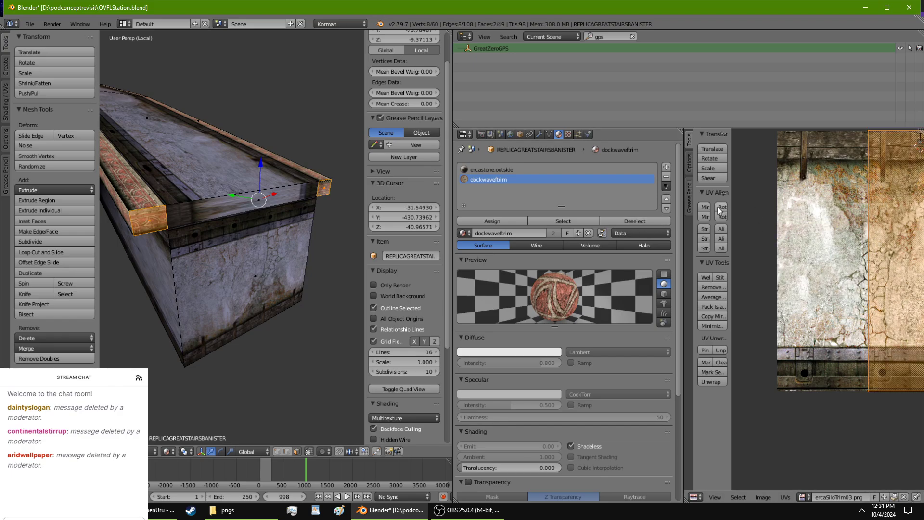
pyautogui.click(719, 208)
pyautogui.click(719, 207)
pyautogui.click(719, 207)
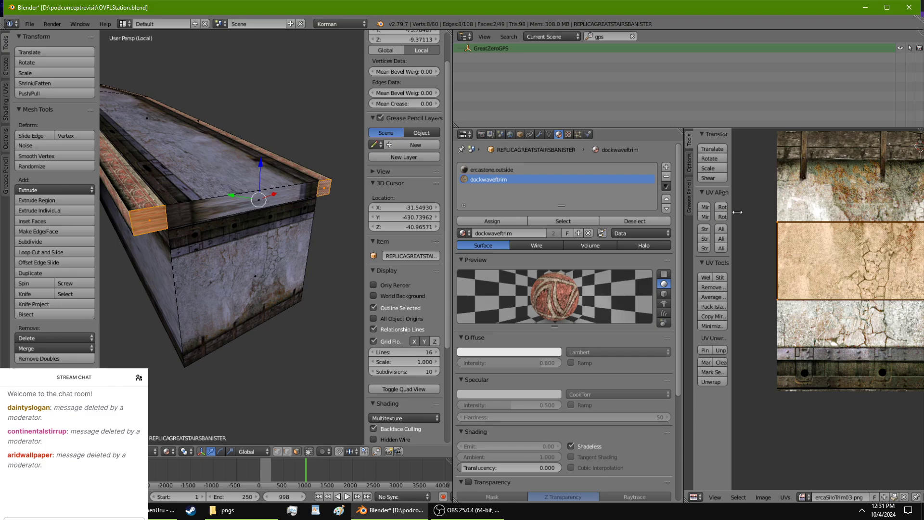
# Stretch the two rim end faces' UVs along the Y axis and narrow them along the X axis.
pyautogui.press('s')
pyautogui.press('y')
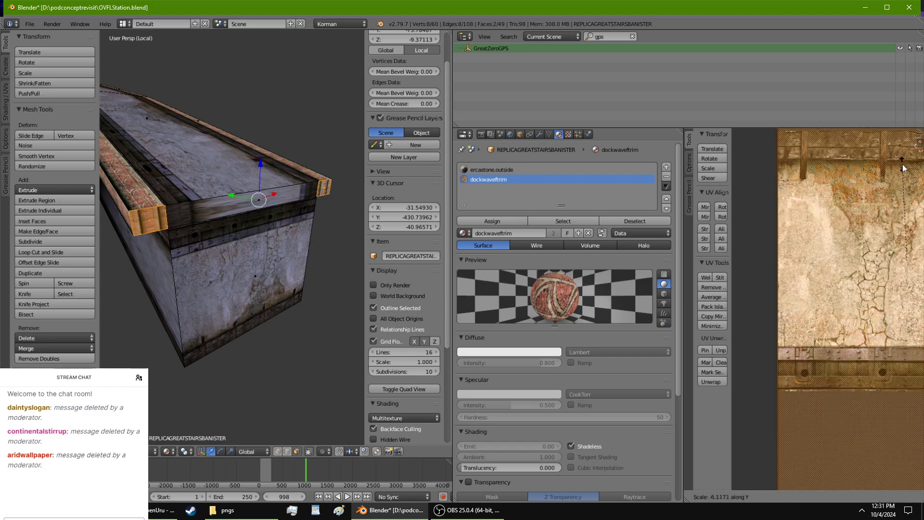
pyautogui.click(888, 211)
pyautogui.press('s')
pyautogui.press('x')
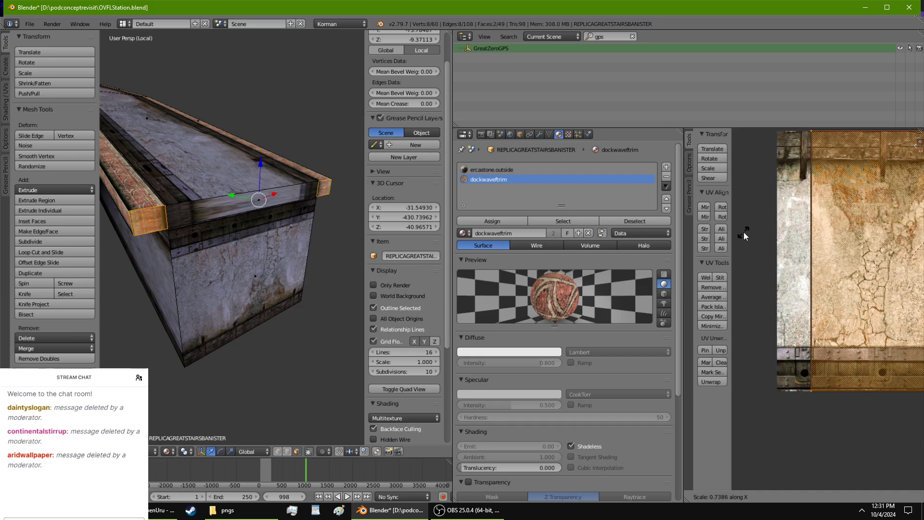
pyautogui.moveTo(740, 243)
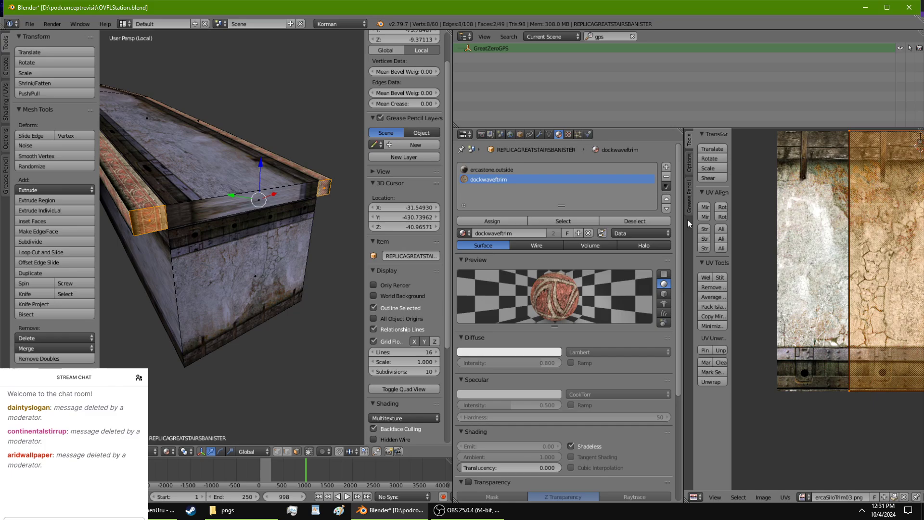
pyautogui.scroll(5, 280, 264)
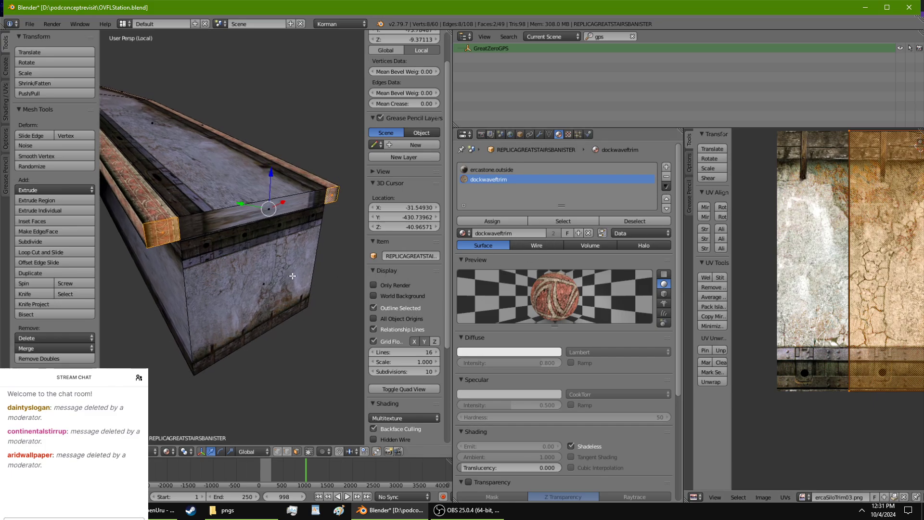
pyautogui.scroll(4, 311, 259)
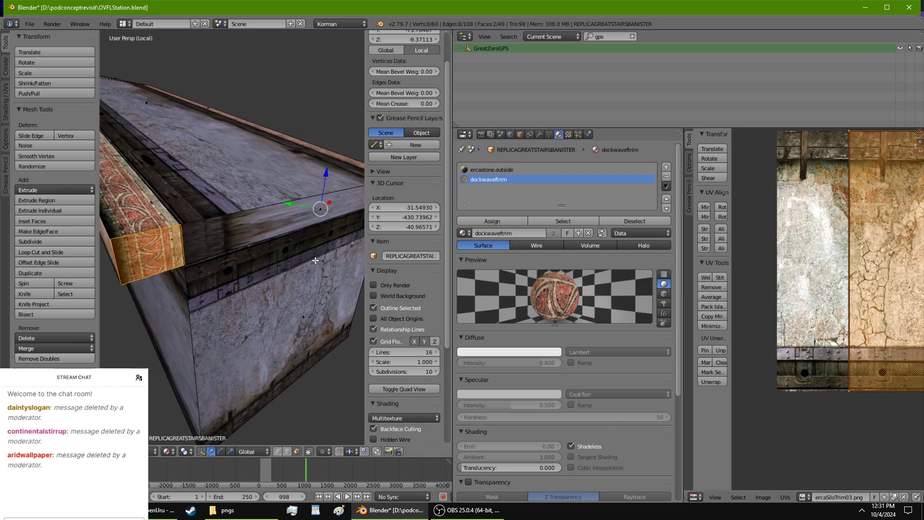
pyautogui.moveTo(321, 252); pyautogui.dragTo(247, 268, button='middle')
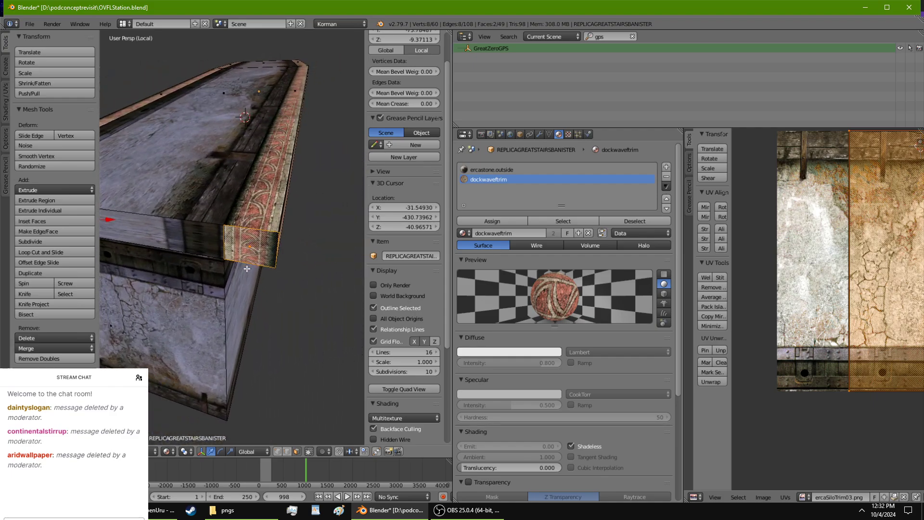
# Select the top faces of one rim in turn to check the trim pattern along the banister's curve.
pyautogui.rightClick(268, 205)
pyautogui.moveTo(268, 206); pyautogui.dragTo(356, 255, button='middle')
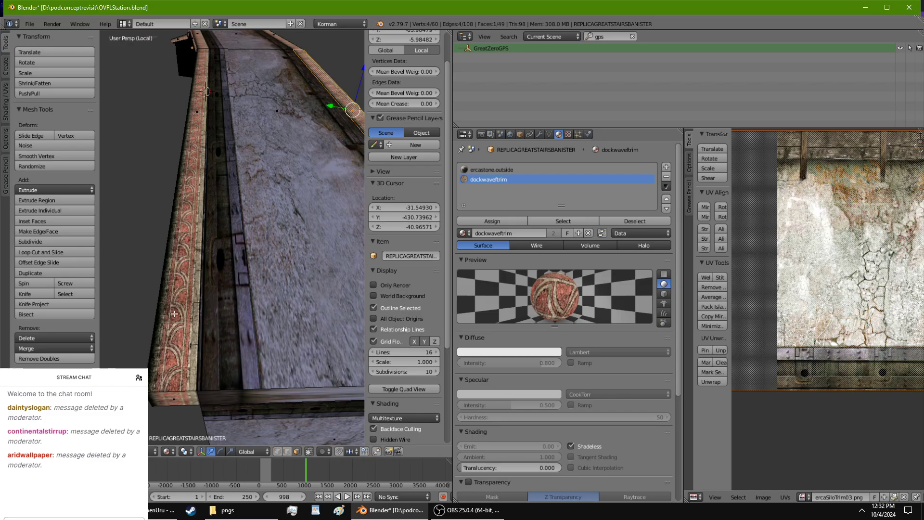
pyautogui.moveTo(183, 299); pyautogui.dragTo(155, 264, button='middle')
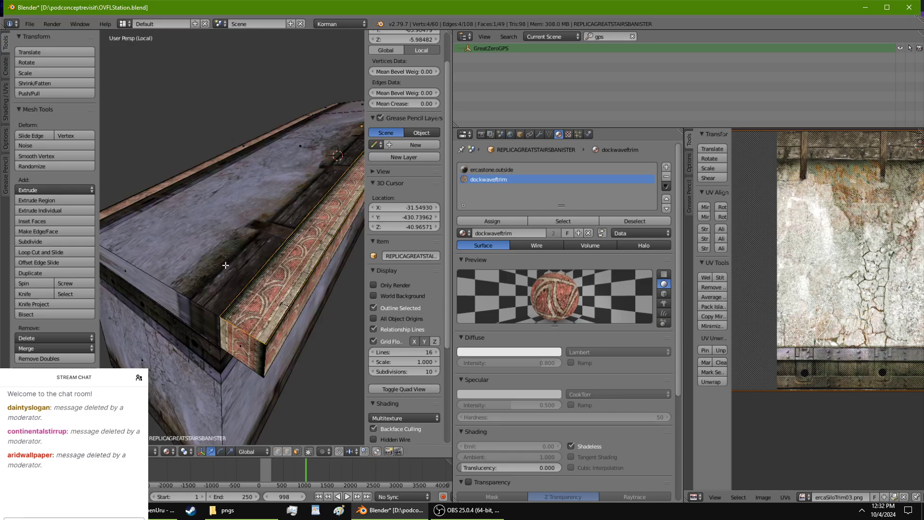
pyautogui.moveTo(226, 265); pyautogui.dragTo(362, 276, button='middle')
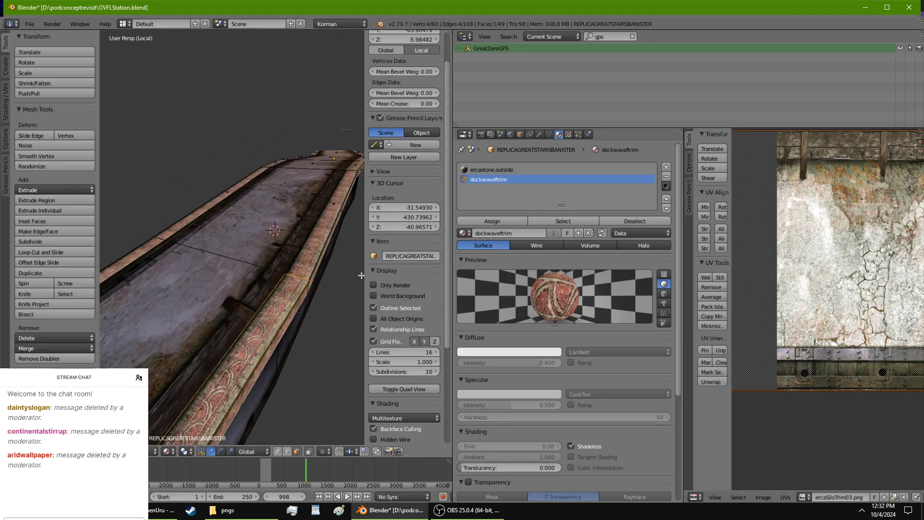
pyautogui.keyDown('shift'); pyautogui.rightClick(319, 249); pyautogui.keyUp('shift')
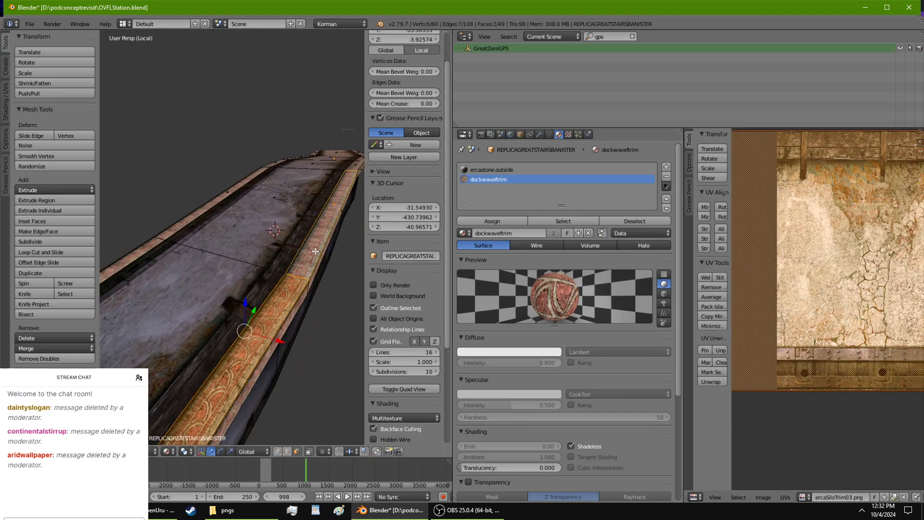
pyautogui.moveTo(319, 248); pyautogui.dragTo(252, 347, button='middle')
pyautogui.moveTo(259, 471); pyautogui.dragTo(326, 435, button='middle')
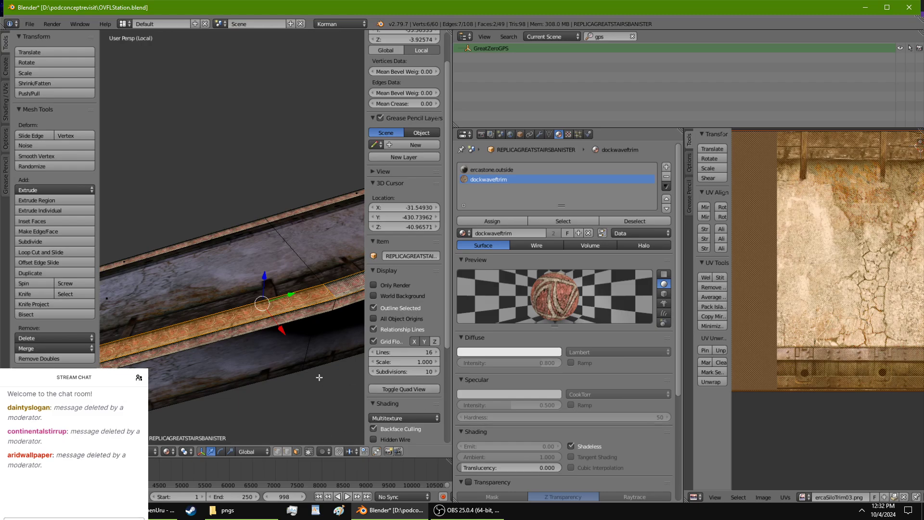
pyautogui.scroll(-1, 319, 377)
pyautogui.keyDown('shift'); pyautogui.moveTo(225, 315); pyautogui.dragTo(285, 316, button='middle'); pyautogui.keyUp('shift')
pyautogui.keyDown('shift'); pyautogui.rightClick(288, 239); pyautogui.keyUp('shift')
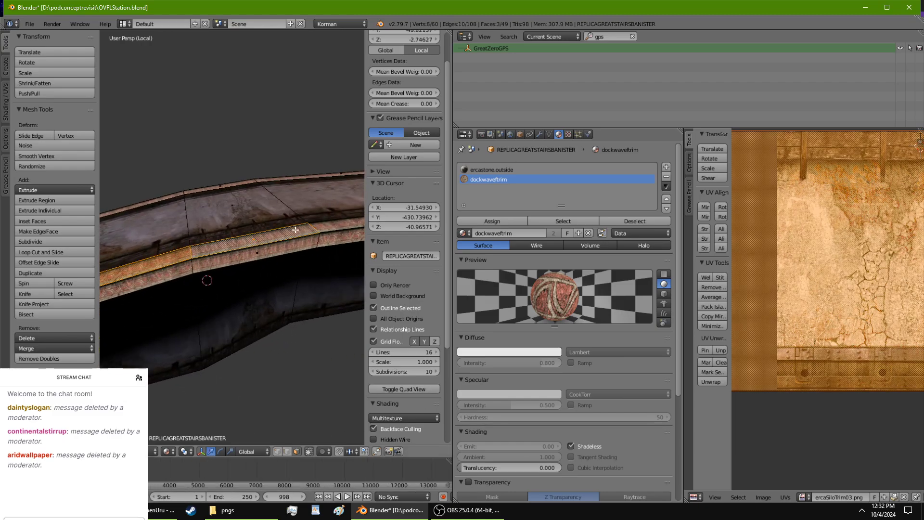
pyautogui.keyDown('shift'); pyautogui.rightClick(332, 232); pyautogui.keyUp('shift')
pyautogui.moveTo(298, 246); pyautogui.dragTo(195, 334, button='middle')
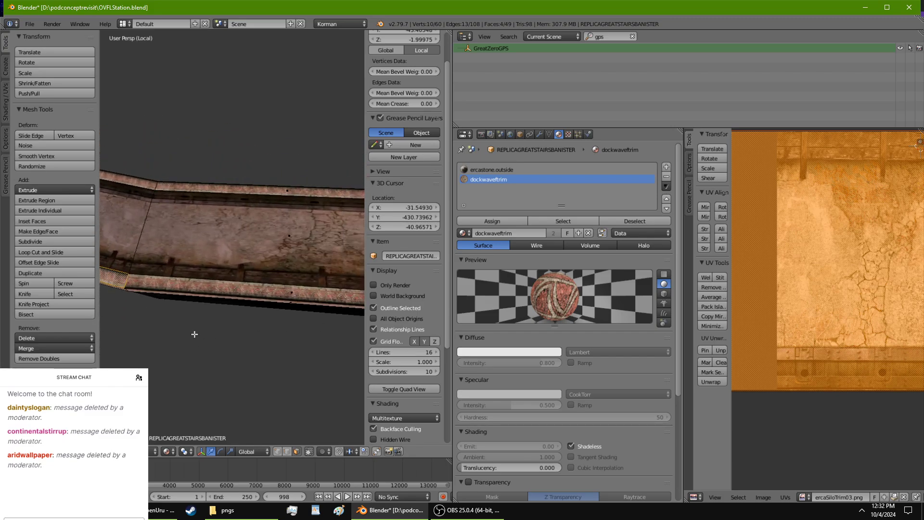
pyautogui.keyDown('shift'); pyautogui.rightClick(259, 288); pyautogui.keyUp('shift')
pyautogui.moveTo(260, 287); pyautogui.dragTo(144, 342, button='middle')
pyautogui.keyDown('shift'); pyautogui.rightClick(313, 334); pyautogui.keyUp('shift')
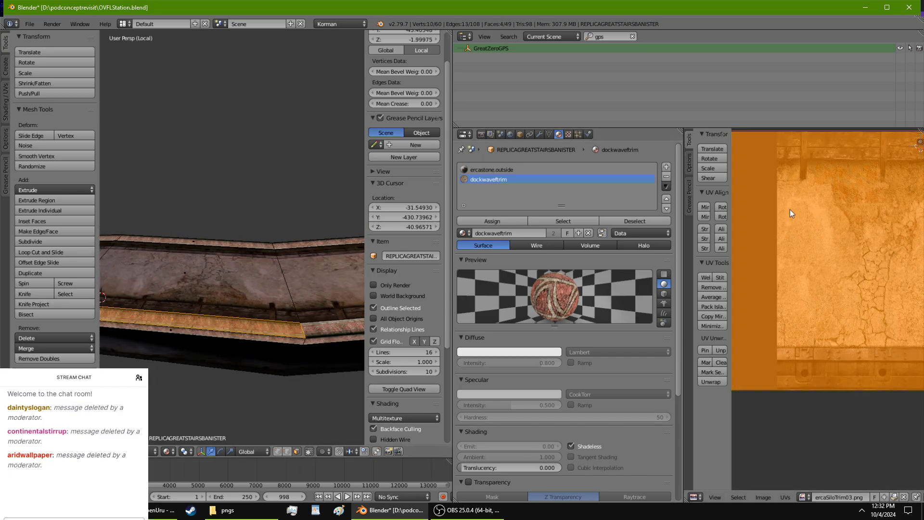
# Select the run of side faces along the rim to inspect their trim pattern, and leave mesh editing.
pyautogui.moveTo(319, 246); pyautogui.dragTo(167, 369, button='middle')
pyautogui.rightClick(317, 247)
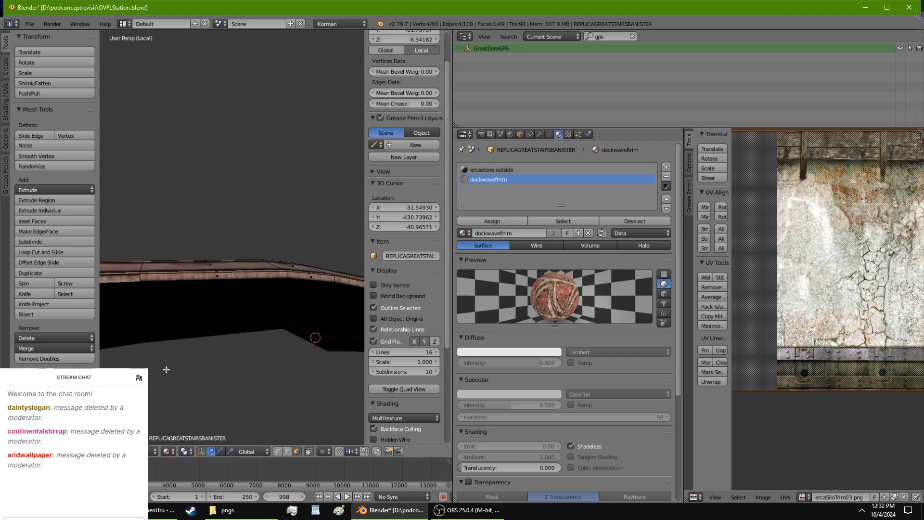
pyautogui.keyDown('alt'); pyautogui.rightClick(243, 276); pyautogui.keyUp('alt')
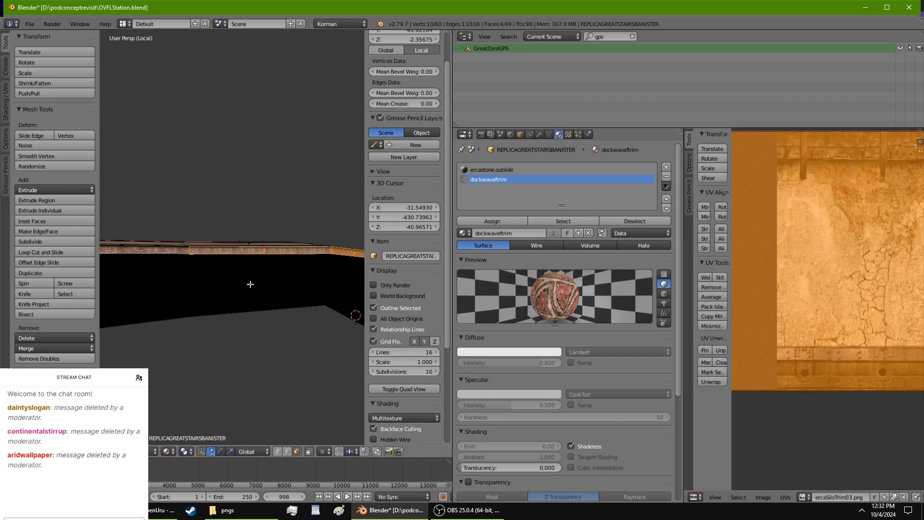
pyautogui.scroll(2, 250, 283)
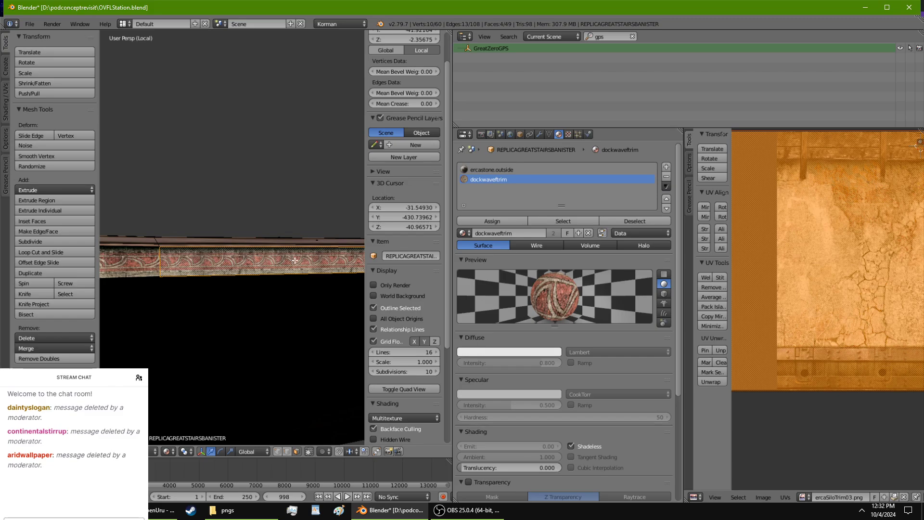
pyautogui.moveTo(295, 260); pyautogui.dragTo(283, 304, button='middle')
pyautogui.press('Tab')
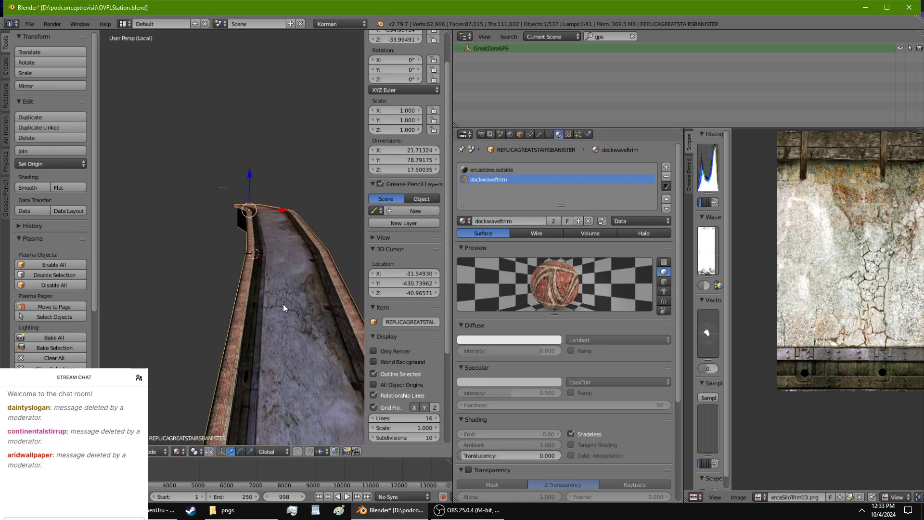
pyautogui.hotkey('alt', 'Tab')
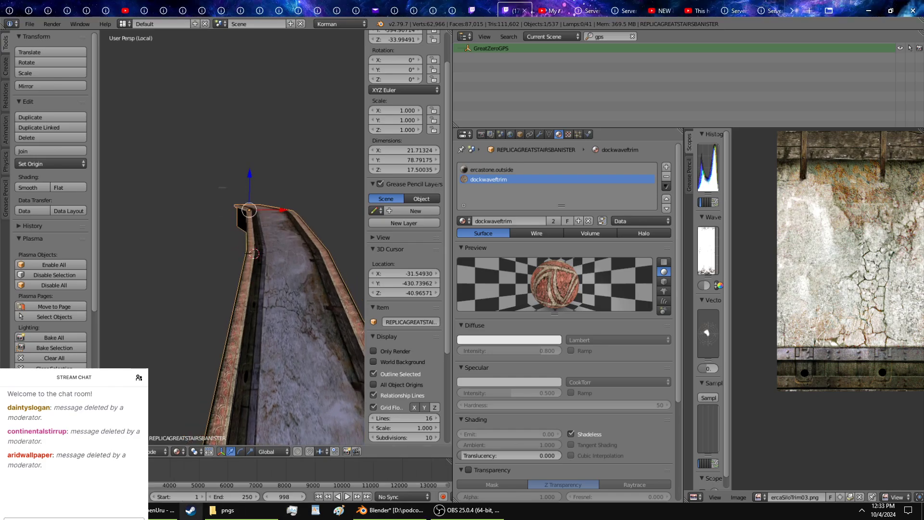
pyautogui.hotkey('alt', 'Tab')
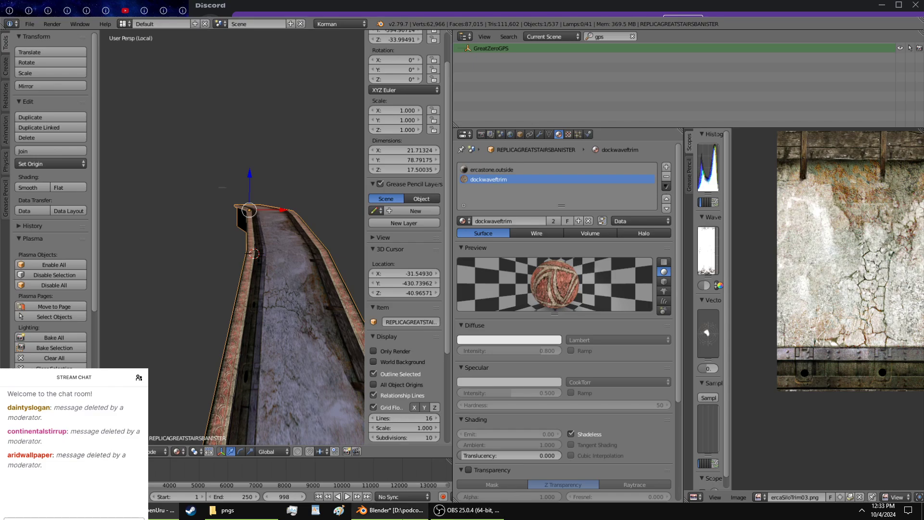
pyautogui.click(390, 509)
# Add a third material slot to the banister with a new material named ISLMTIMELINE.
pyautogui.moveTo(322, 267); pyautogui.dragTo(306, 238, button='middle')
pyautogui.click(666, 166)
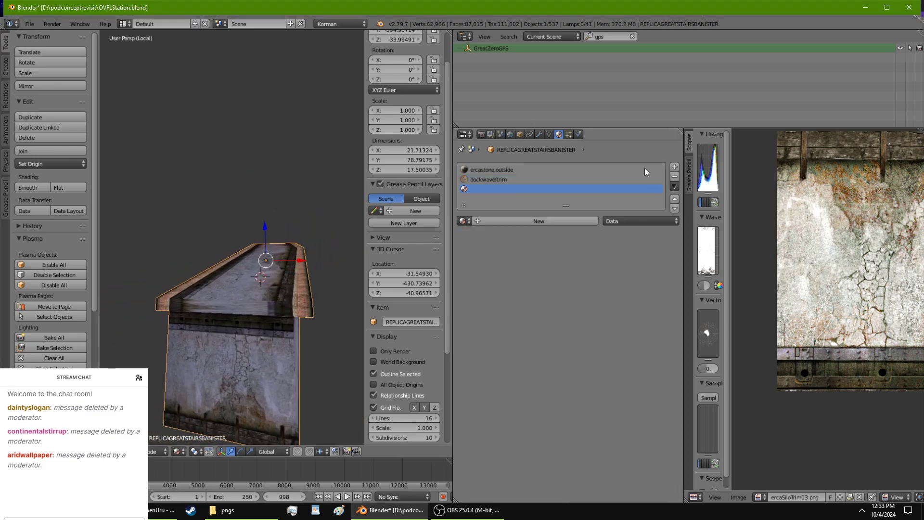
pyautogui.click(477, 220)
pyautogui.click(477, 221)
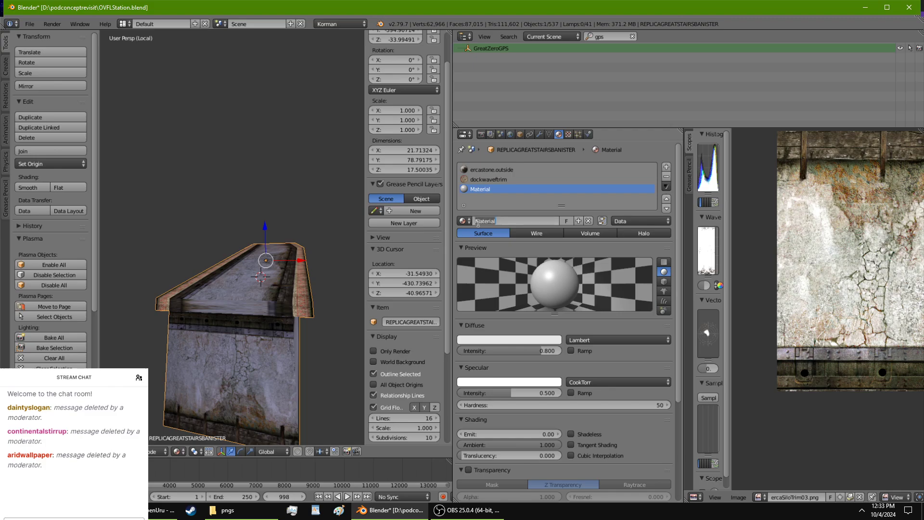
pyautogui.press('BackSpace')
pyautogui.write('ISLMTIMELINE')
pyautogui.press('Return')
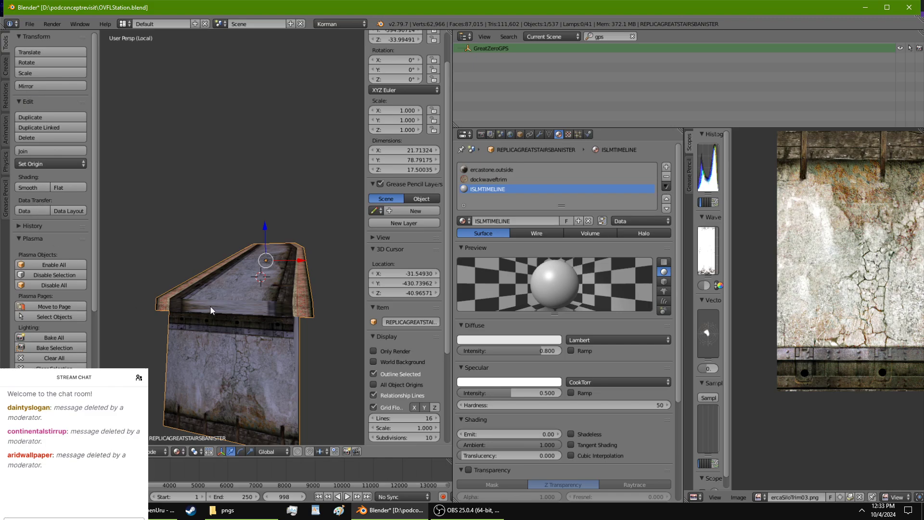
# Assign the dockwaveftrim material to the end face between the two rims and reset its UVs.
pyautogui.press('Tab')
pyautogui.click(491, 170)
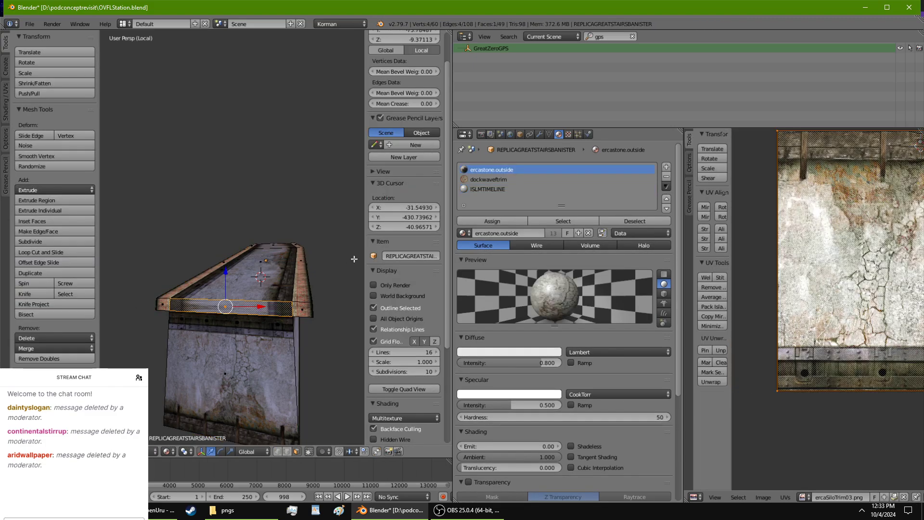
pyautogui.click(504, 183)
pyautogui.click(500, 222)
pyautogui.press('u')
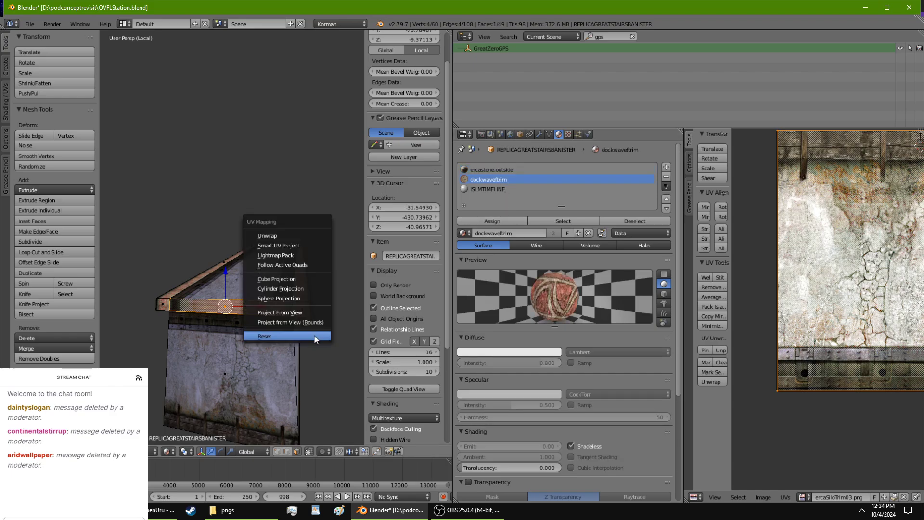
pyautogui.click(313, 337)
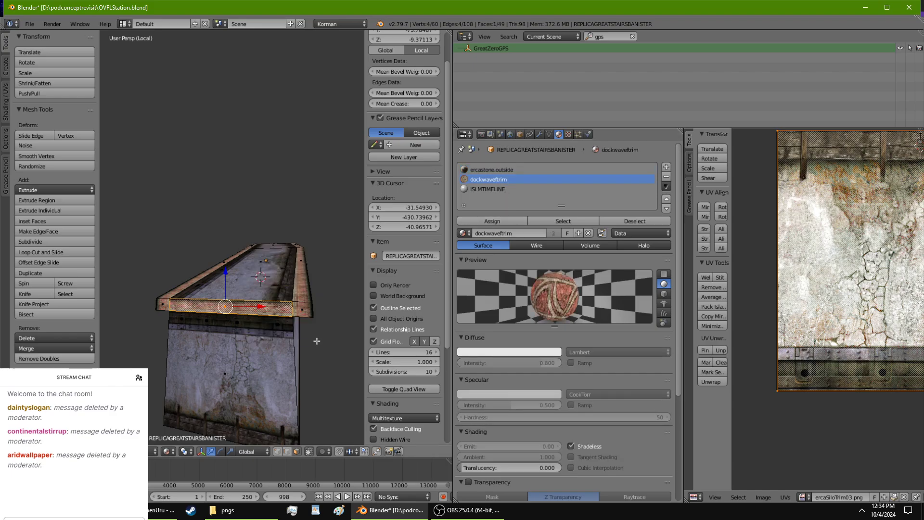
pyautogui.scroll(3, 316, 341)
pyautogui.moveTo(317, 341); pyautogui.dragTo(334, 309, button='middle')
pyautogui.scroll(4, 325, 309)
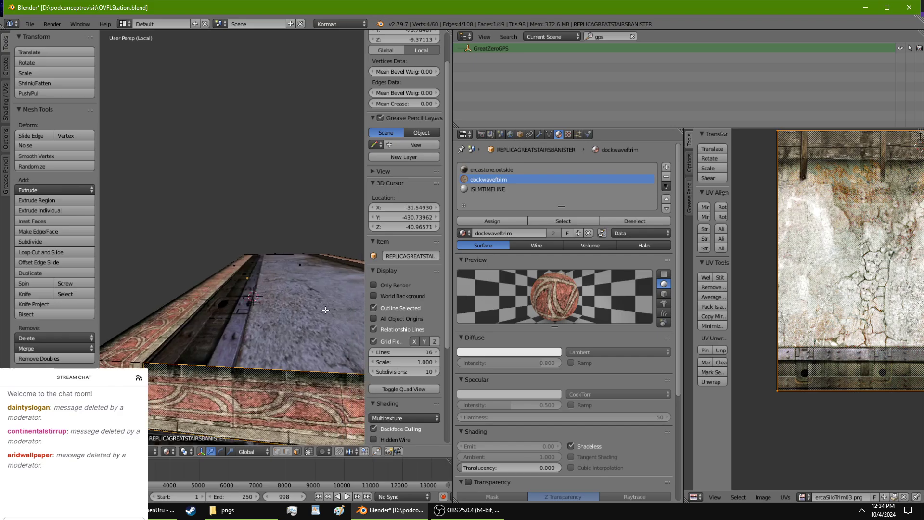
pyautogui.scroll(-3, 326, 310)
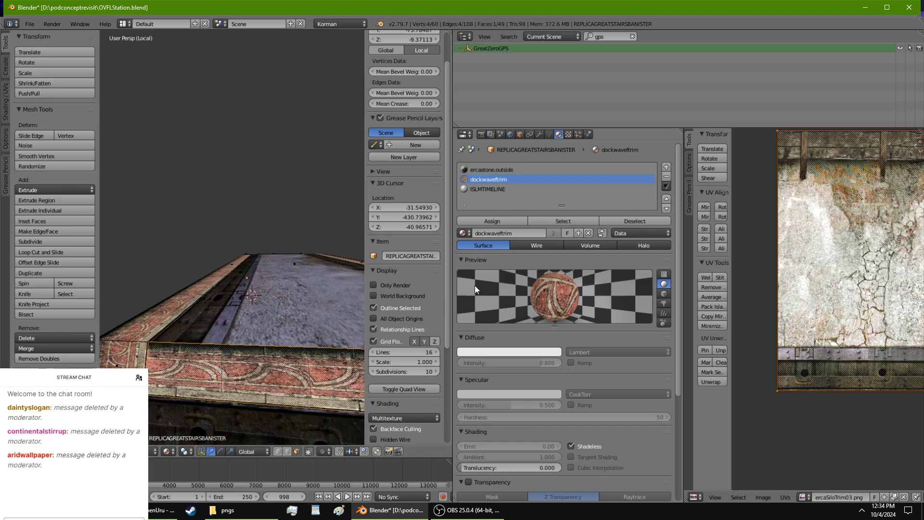
# Assign ercastone.outside to the end face between the rims, shrink its UVs and stretch them widely along the X axis.
pyautogui.click(497, 171)
pyautogui.click(498, 220)
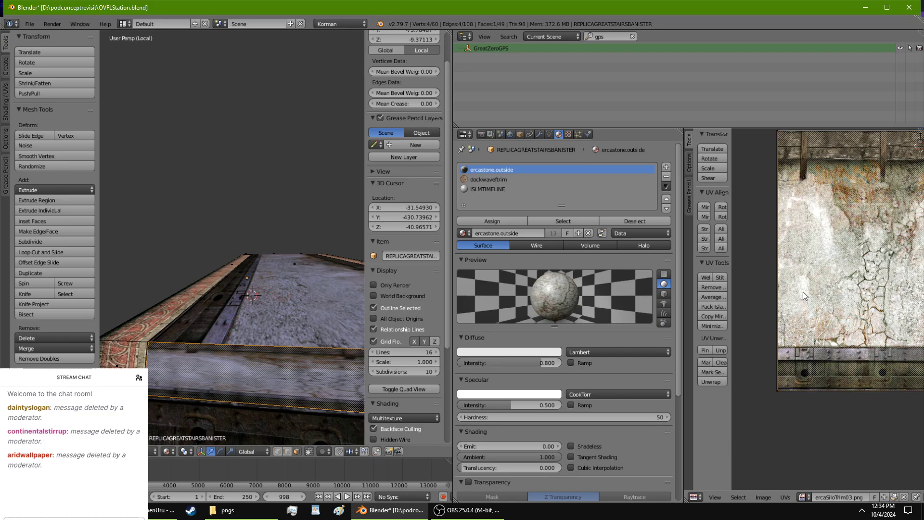
pyautogui.press('s')
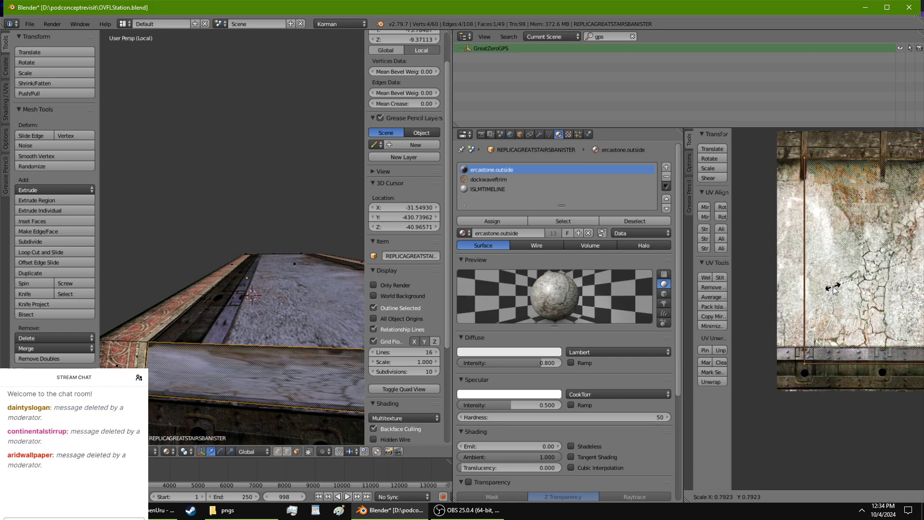
pyautogui.press('x')
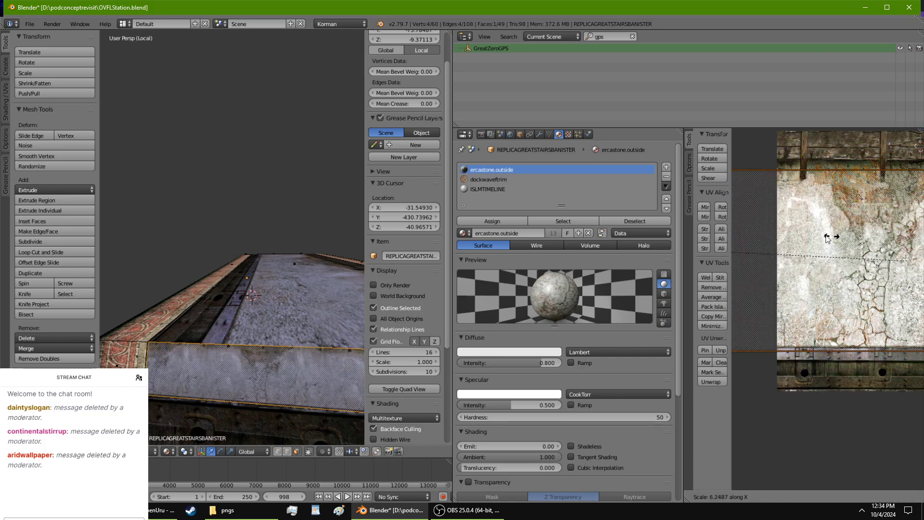
pyautogui.click(861, 207)
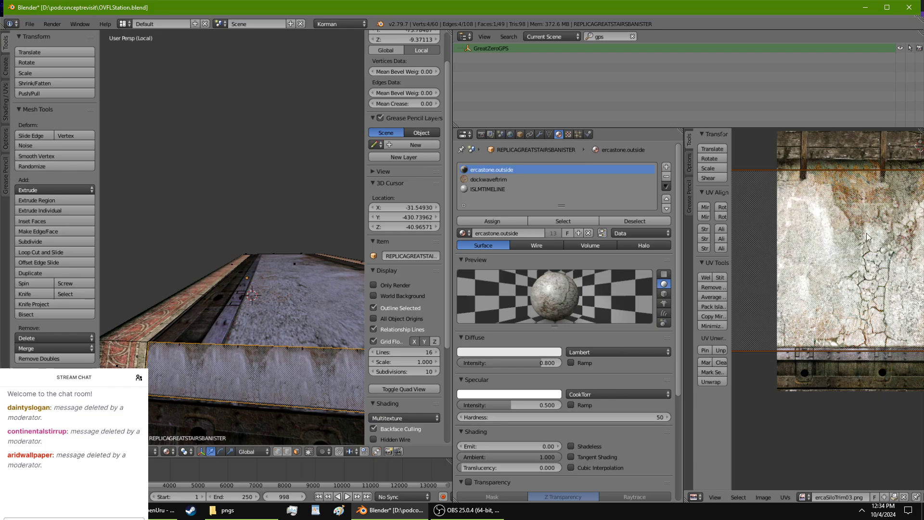
# Narrow the end face's UVs along the Y axis and rescale them along the X axis.
pyautogui.press('s')
pyautogui.press('y')
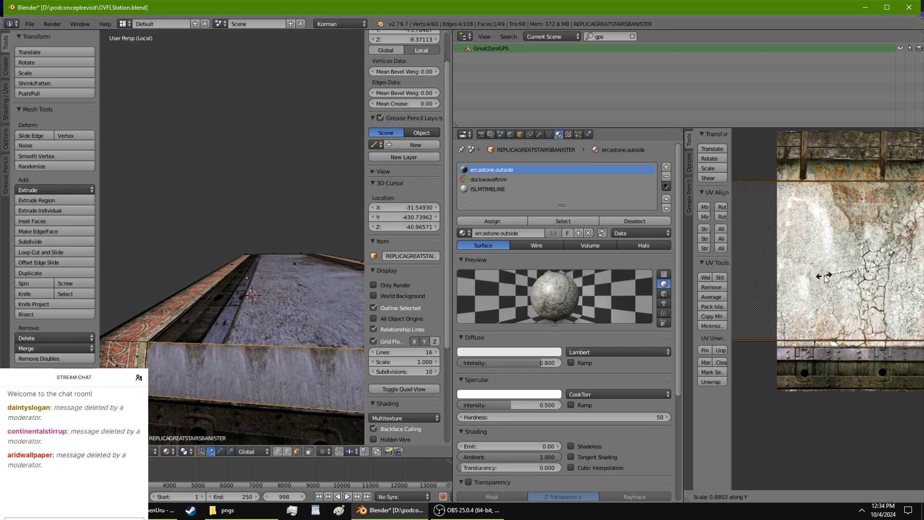
pyautogui.click(852, 288)
pyautogui.press('s')
pyautogui.press('x')
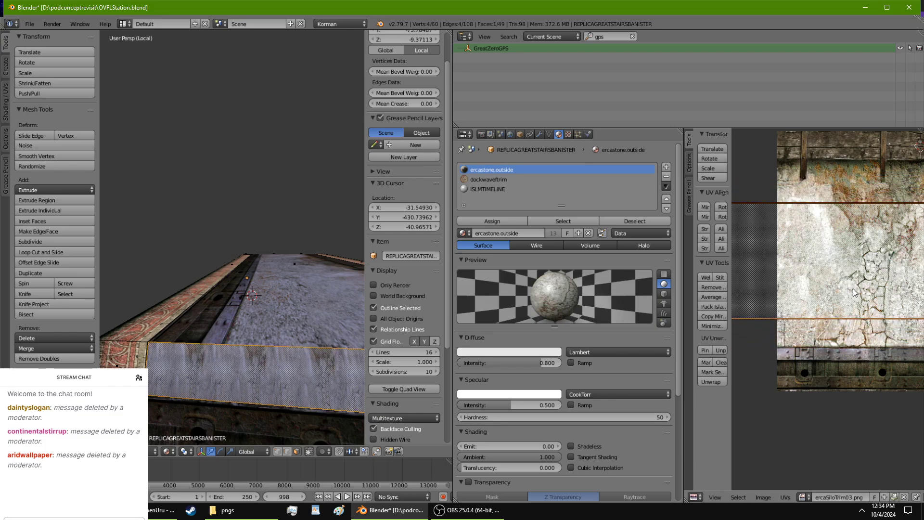
pyautogui.click(907, 278)
# Assign the ISLMTIMELINE material to the five faces along the banister's top and set its light group to outsidelamp.
pyautogui.moveTo(260, 281); pyautogui.dragTo(334, 263, button='middle')
pyautogui.scroll(-4, 405, 231)
pyautogui.rightClick(342, 227)
pyautogui.moveTo(338, 355); pyautogui.dragTo(321, 268, button='middle')
pyautogui.keyDown('shift'); pyautogui.rightClick(286, 256); pyautogui.keyUp('shift')
pyautogui.keyDown('shift'); pyautogui.rightClick(238, 401); pyautogui.keyUp('shift')
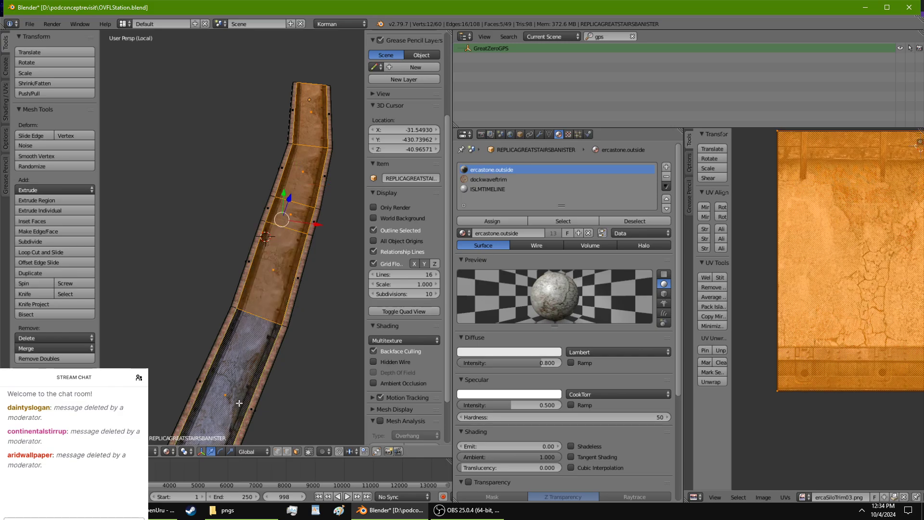
pyautogui.moveTo(238, 401); pyautogui.dragTo(274, 362, button='middle')
pyautogui.click(476, 190)
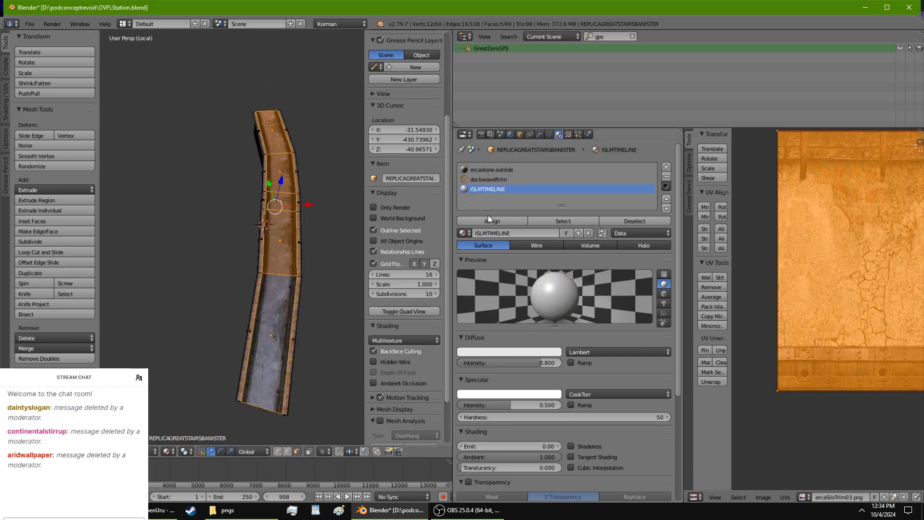
pyautogui.click(489, 219)
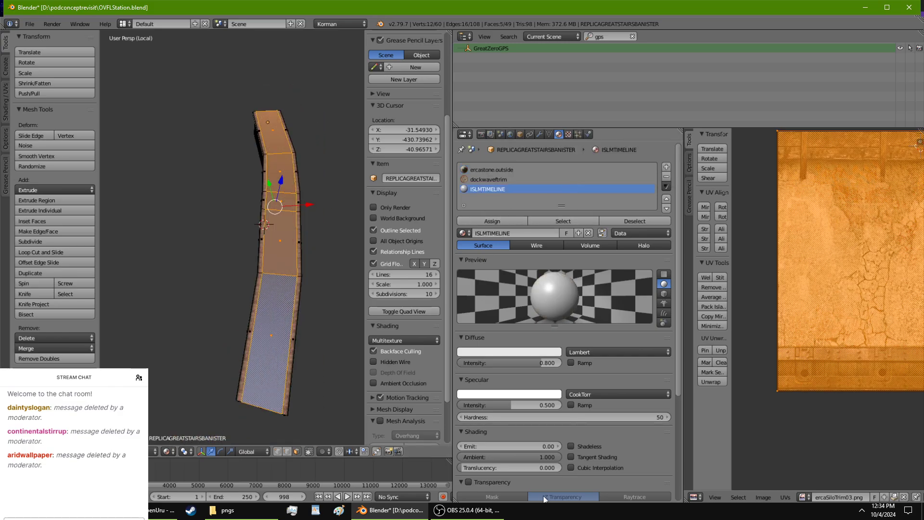
pyautogui.scroll(-6, 503, 354)
pyautogui.click(510, 472)
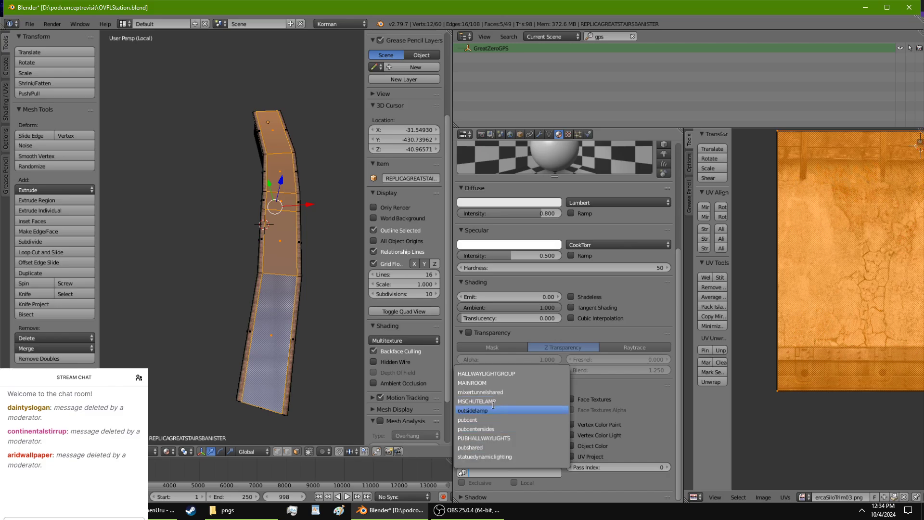
# Add a texture named islmtimeline to the ISLMTIMELINE material and map it to UVMap.
pyautogui.click(569, 134)
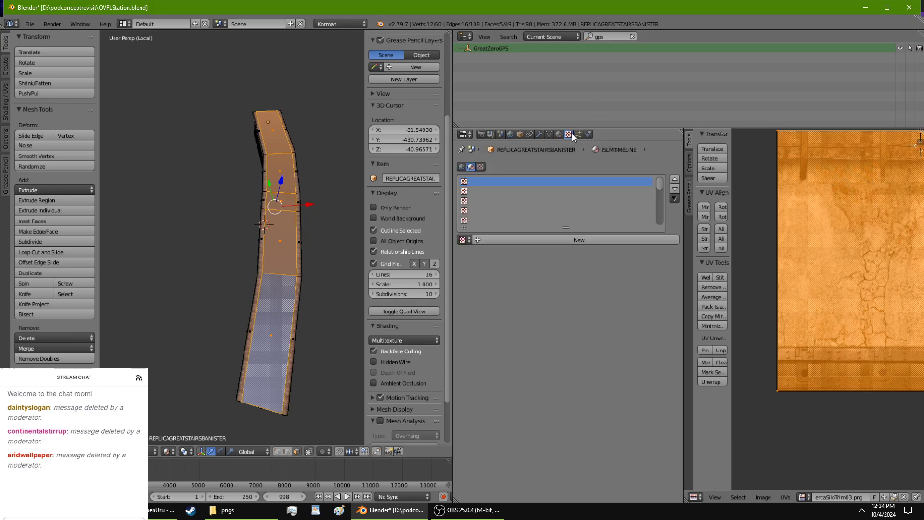
pyautogui.click(574, 240)
pyautogui.doubleClick(570, 241)
pyautogui.write('islmtimeline')
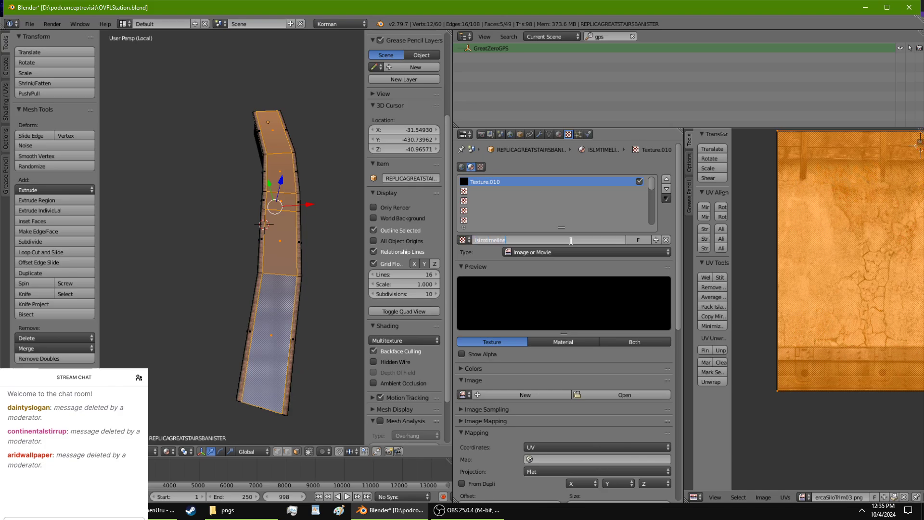
pyautogui.press('Return')
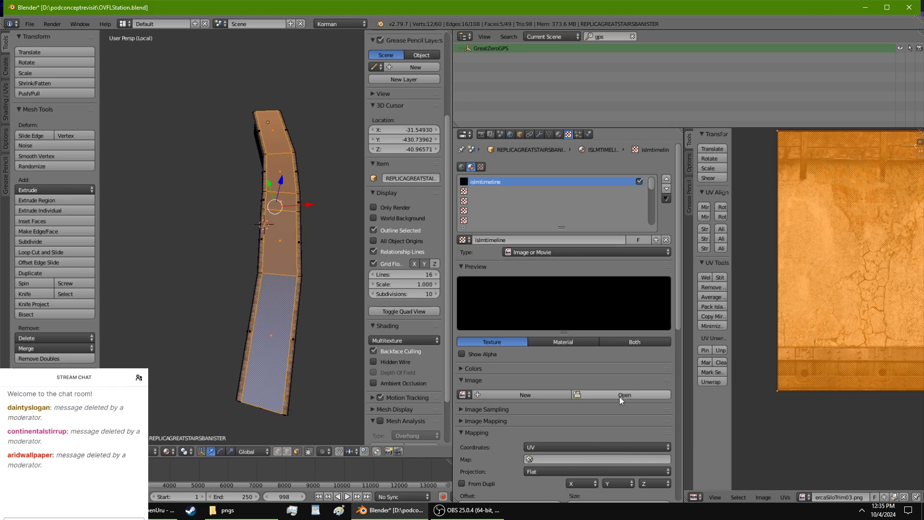
pyautogui.click(573, 459)
pyautogui.click(544, 360)
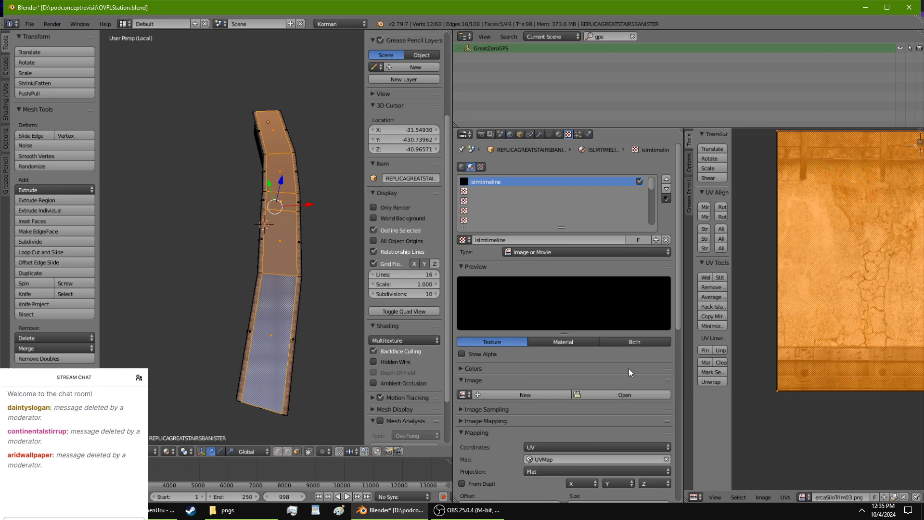
# Load islmTimeLineBlock.png from the pngs folder as the islmtimeline texture's image.
pyautogui.click(617, 394)
pyautogui.click(74, 193)
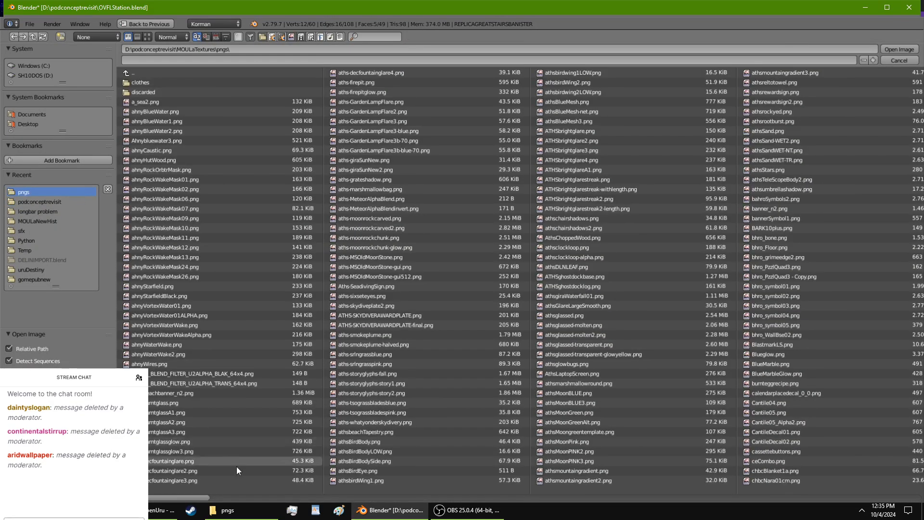
pyautogui.click(226, 510)
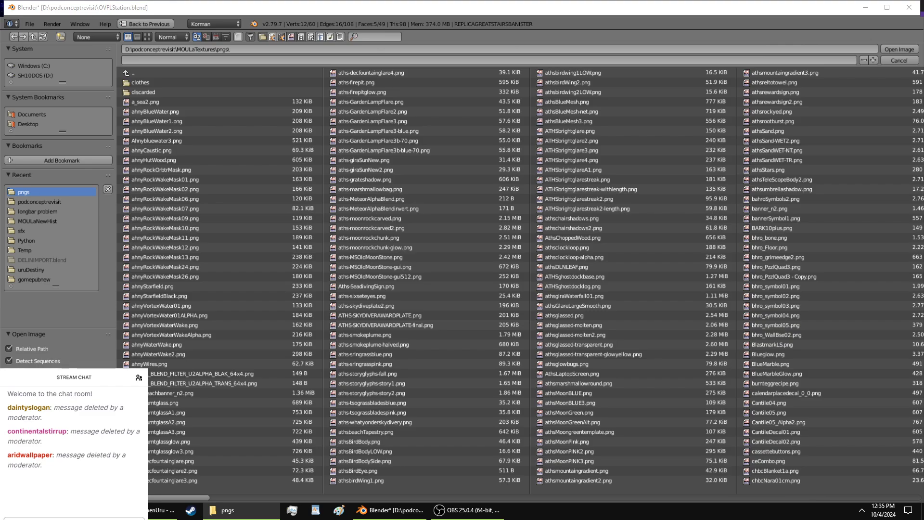
pyautogui.click(459, 7)
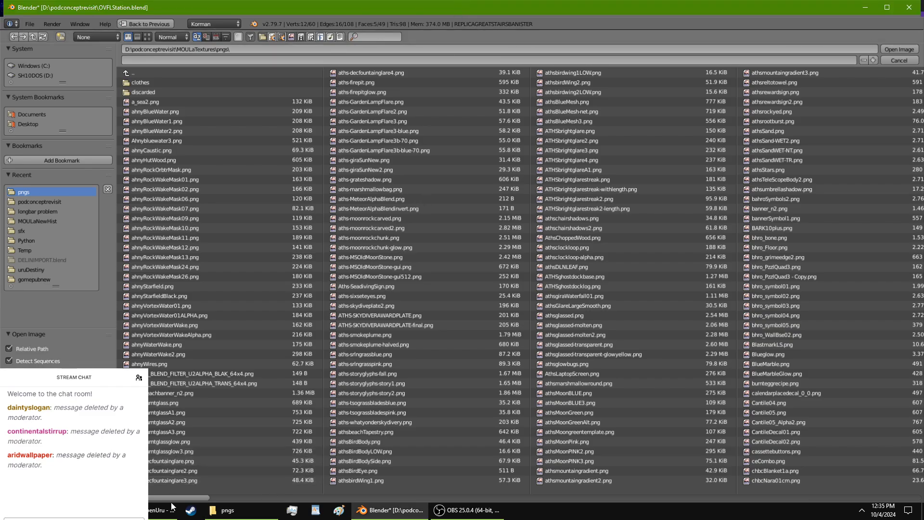
pyautogui.moveTo(162, 499); pyautogui.dragTo(576, 485)
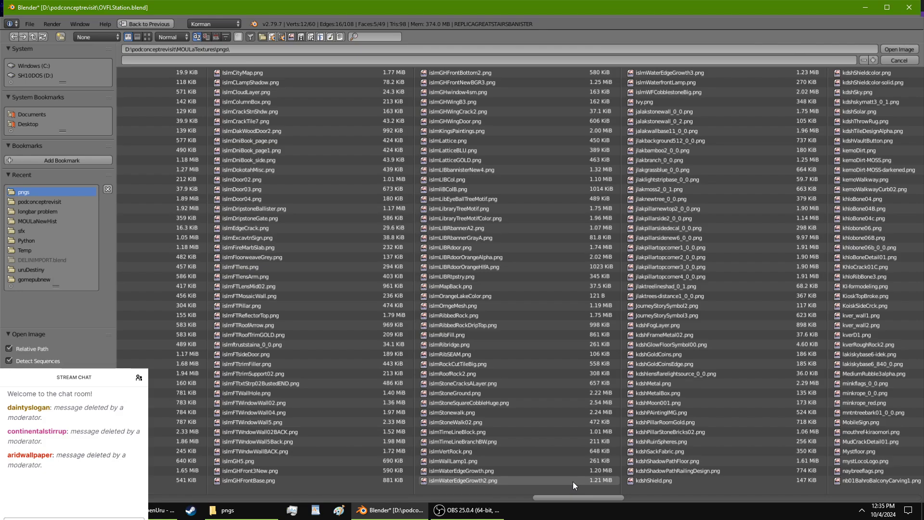
pyautogui.click(447, 432)
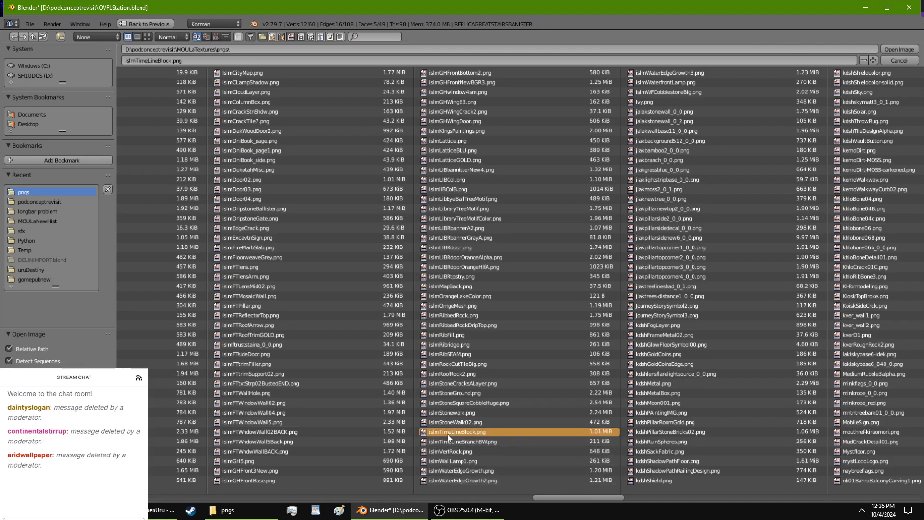
pyautogui.doubleClick(447, 432)
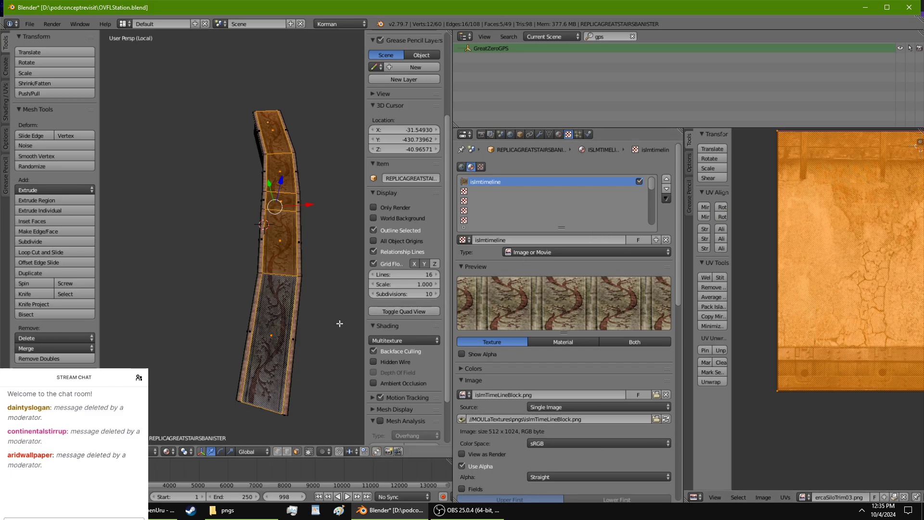
# Examine how the timeline pattern runs across the banister's top faces, in and out of edit mode.
pyautogui.scroll(8, 339, 324)
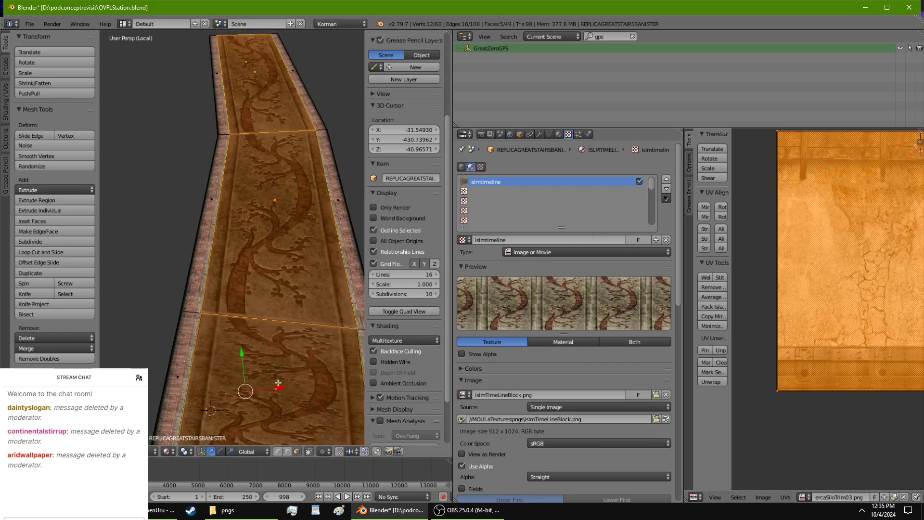
pyautogui.moveTo(278, 383); pyautogui.dragTo(152, 303, button='middle')
pyautogui.scroll(6, 288, 280)
pyautogui.scroll(3, 246, 295)
pyautogui.press('Tab')
pyautogui.scroll(3, 246, 293)
pyautogui.scroll(-3, 238, 316)
pyautogui.scroll(4, 252, 278)
pyautogui.press('Tab')
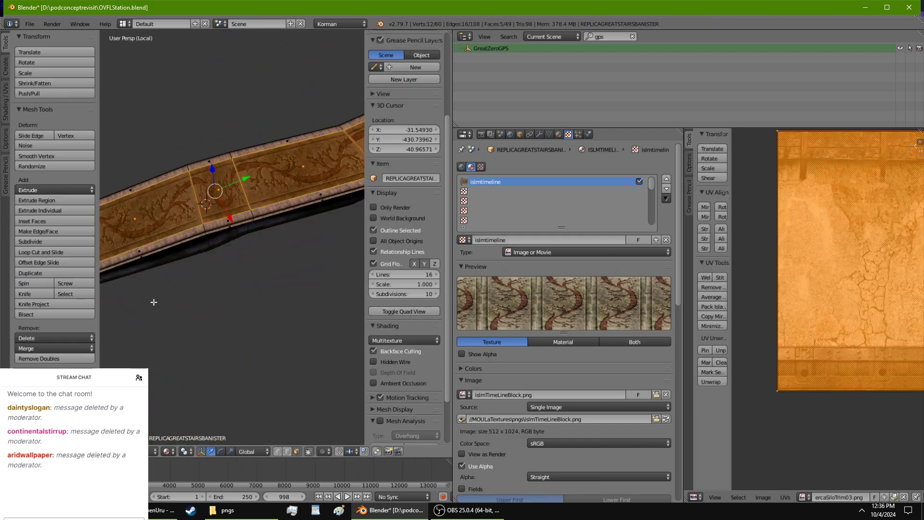
# Try to scale the banister top faces' UVs along the Y axis.
pyautogui.press('s')
pyautogui.press('y')
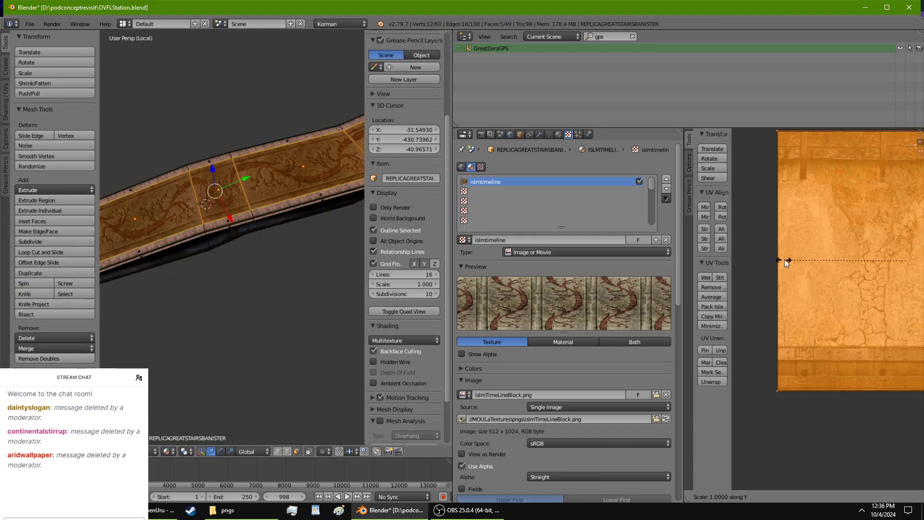
pyautogui.click(834, 275)
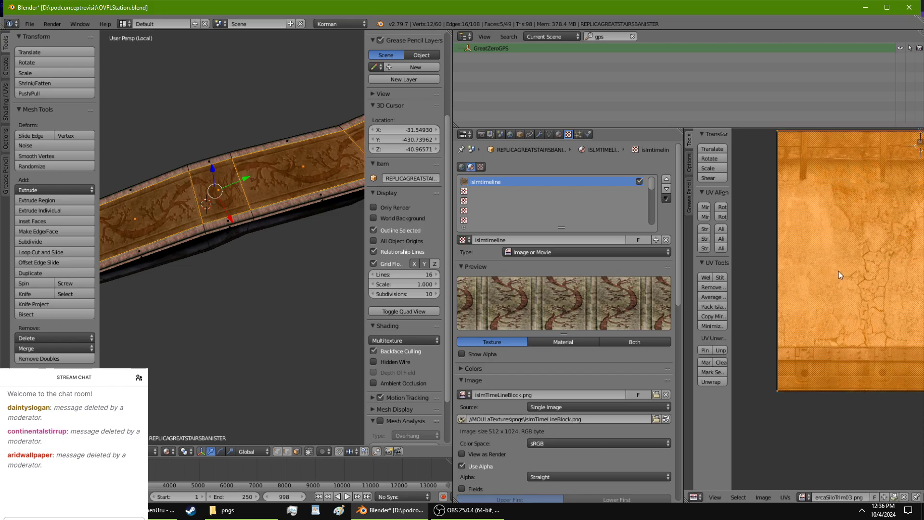
pyautogui.moveTo(281, 334); pyautogui.dragTo(113, 351, button='middle')
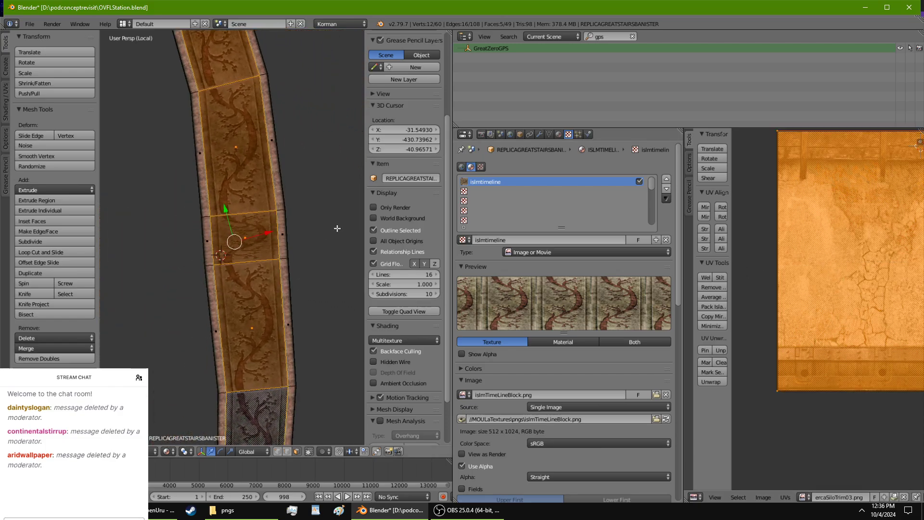
pyautogui.hotkey('shift', 's')
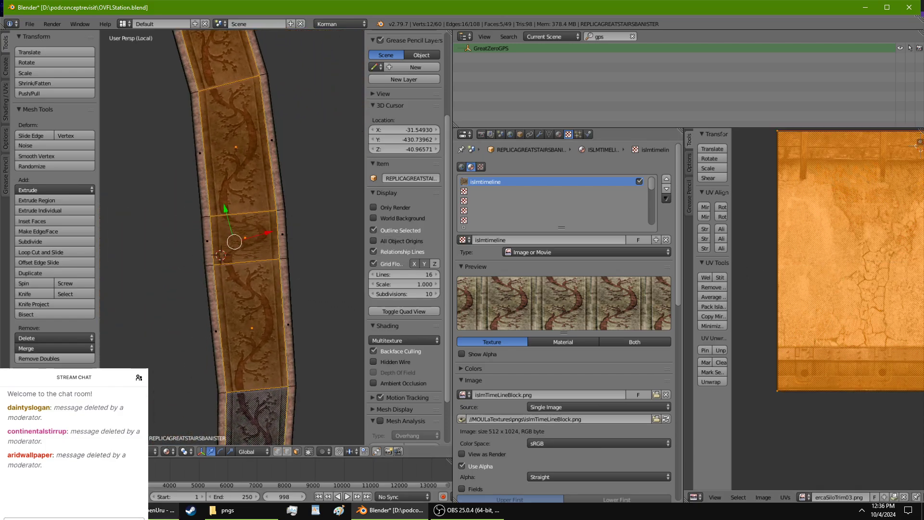
pyautogui.click(163, 510)
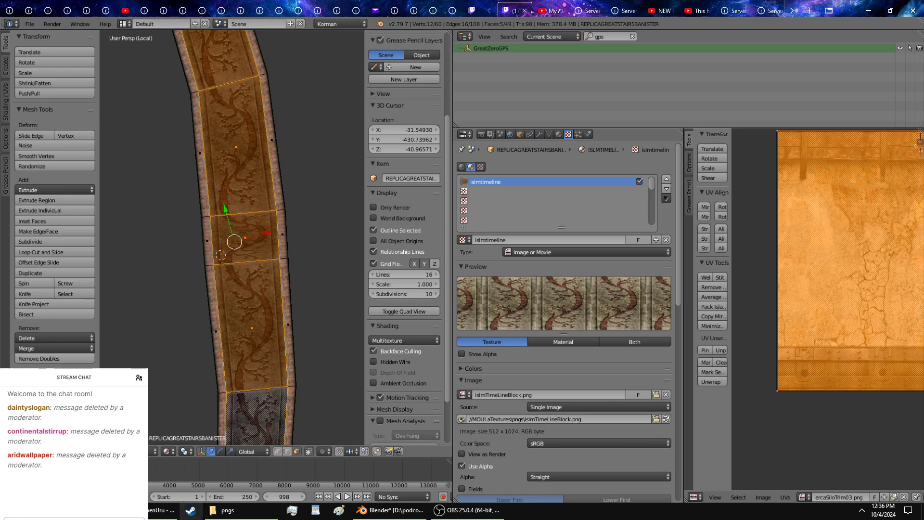
pyautogui.click(164, 510)
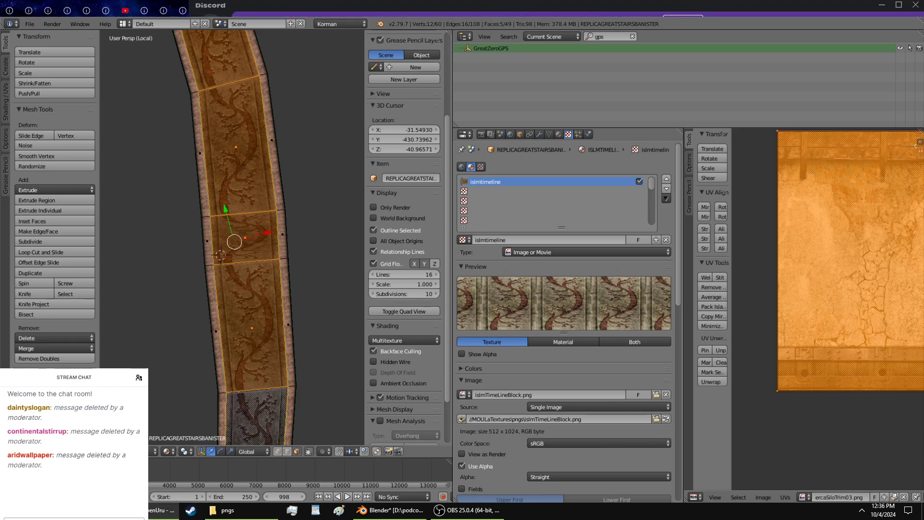
pyautogui.click(390, 510)
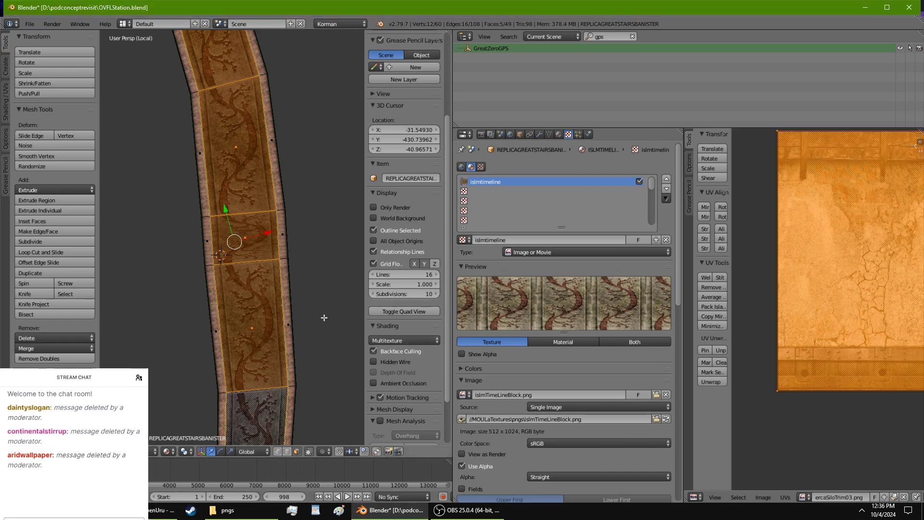
# Leave edit mode on the banister and turn off Shadeless for the dockwaveftrim material.
pyautogui.moveTo(323, 318); pyautogui.dragTo(266, 231, button='middle')
pyautogui.press('Tab')
pyautogui.scroll(6, 285, 293)
pyautogui.click(558, 135)
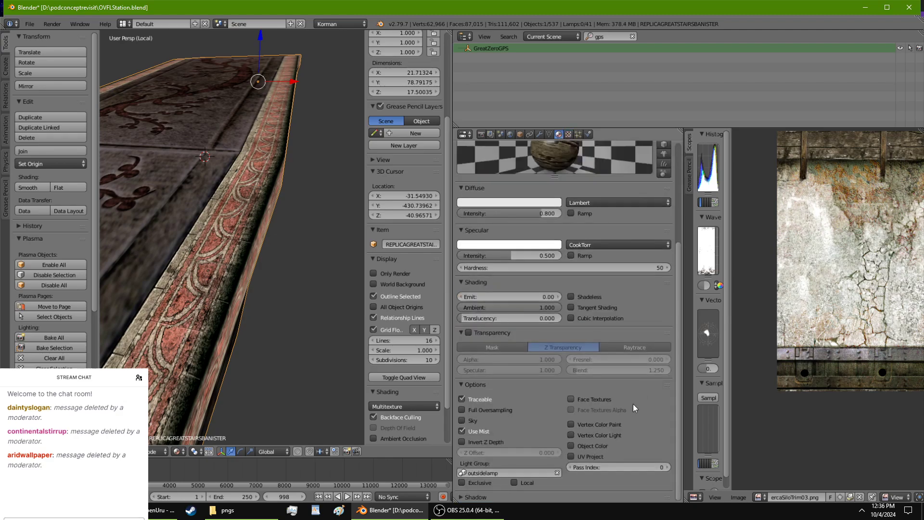
pyautogui.scroll(7, 607, 357)
pyautogui.click(510, 180)
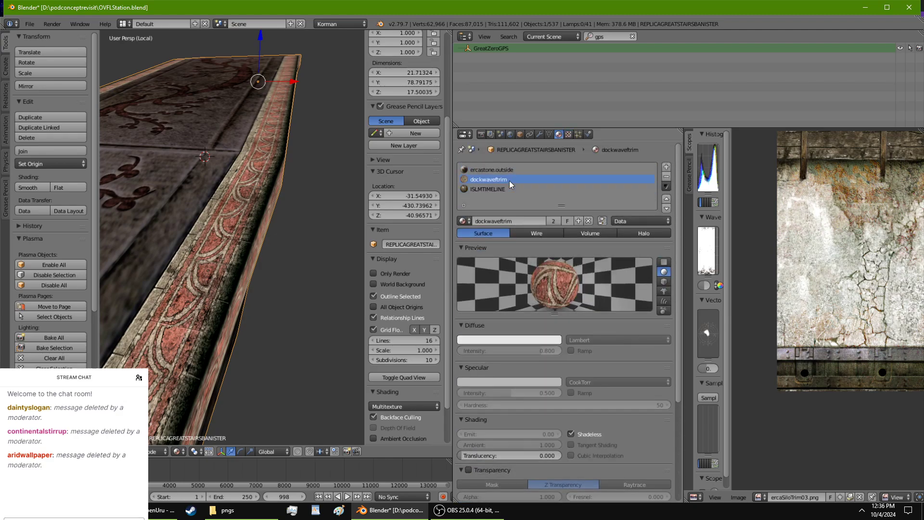
pyautogui.click(584, 437)
# Save over OVFLStation.blend and run Test Age for the uruDestiny game.
pyautogui.moveTo(251, 340)
pyautogui.mouseDown(button='middle')
pyautogui.moveTo(272, 351)
pyautogui.moveTo(286, 321)
pyautogui.mouseUp(button='middle')
pyautogui.press('x')
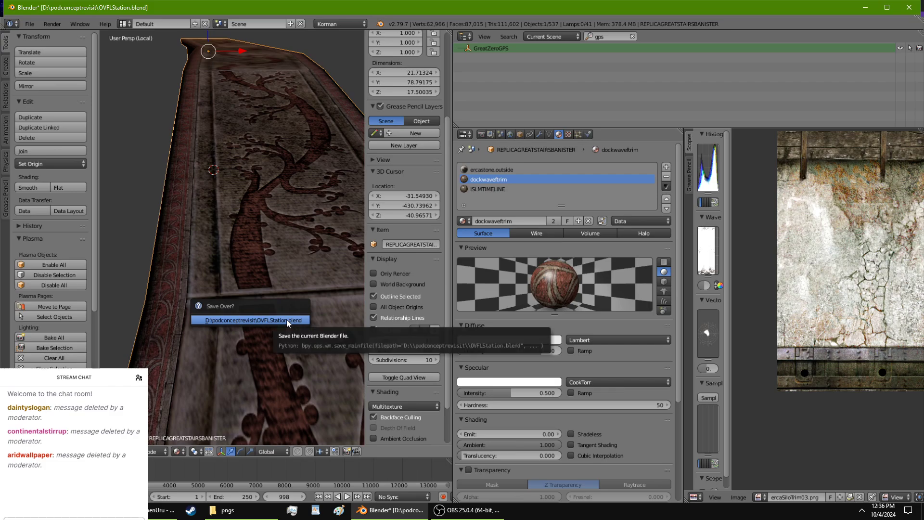
pyautogui.click(587, 134)
pyautogui.click(510, 135)
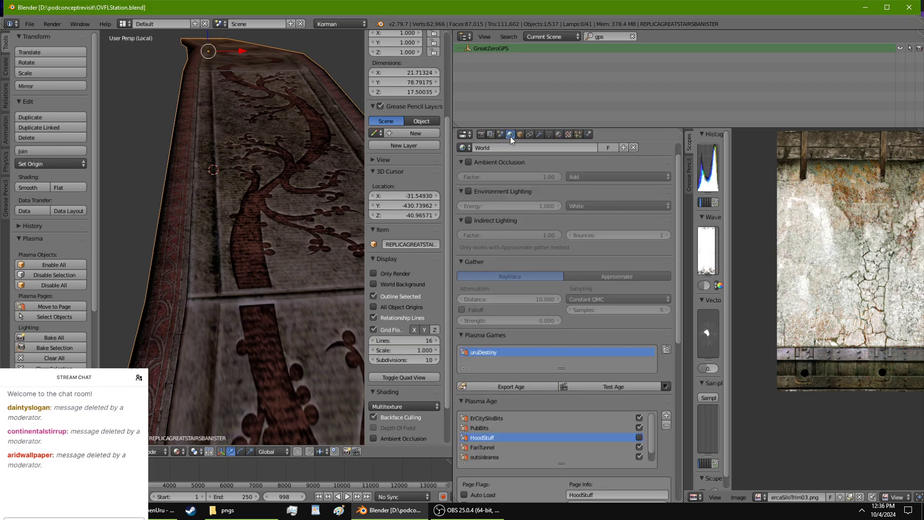
pyautogui.click(608, 386)
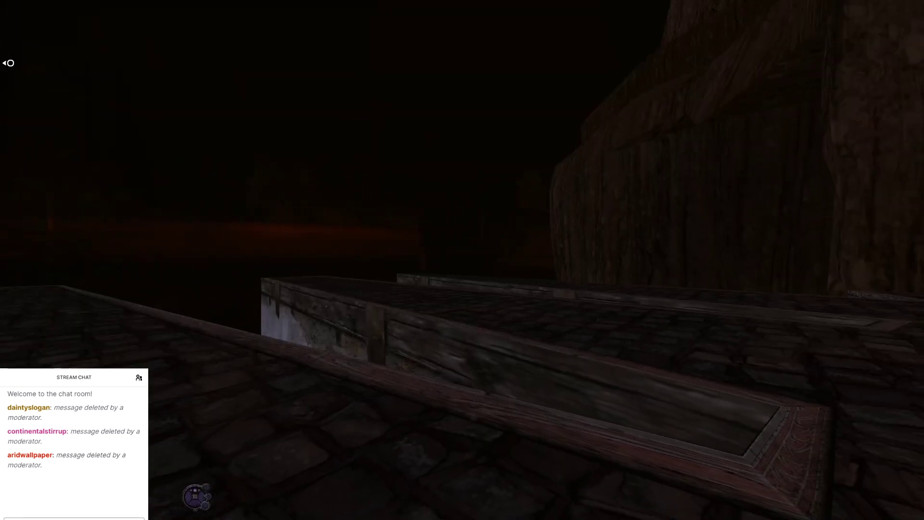
# Walk around the great stairs in the test age and examine the banister's textures and lighting from several sides.
pyautogui.moveTo(302, 151); pyautogui.dragTo(366, 152, button='right')
pyautogui.press('Up')
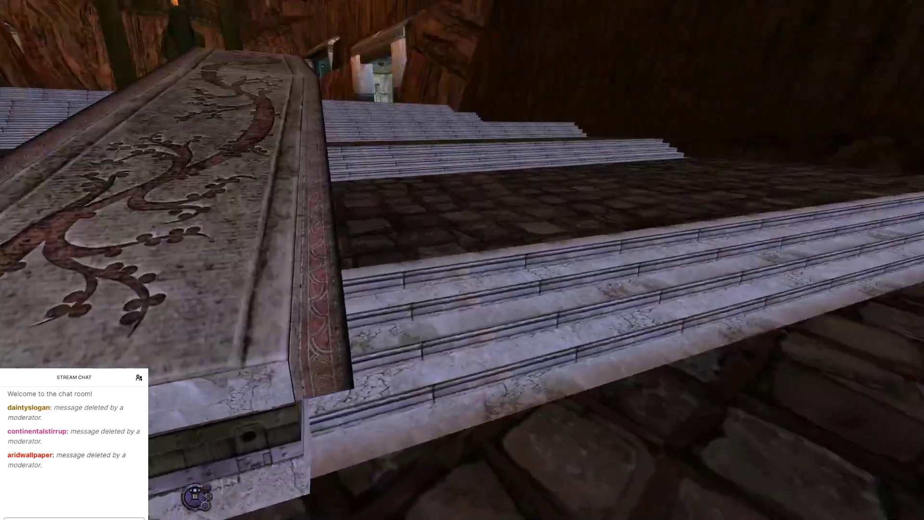
pyautogui.press('Up')
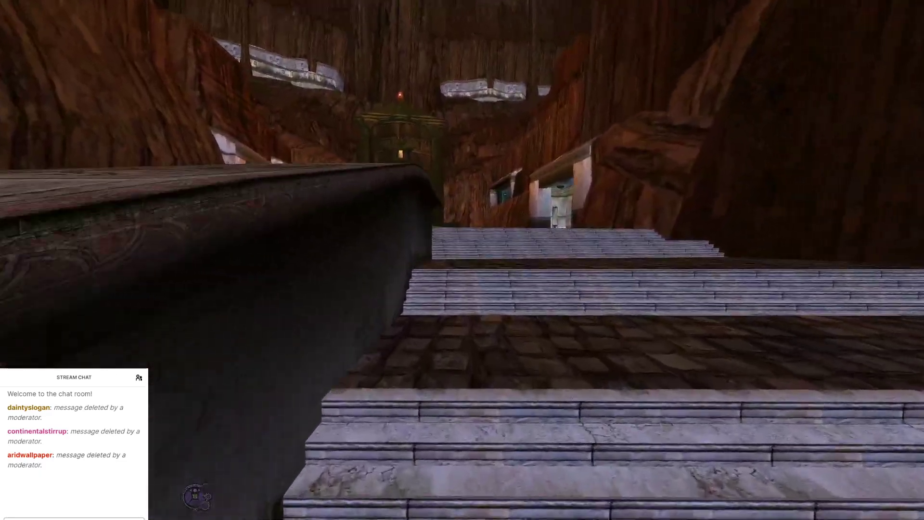
pyautogui.press('Up')
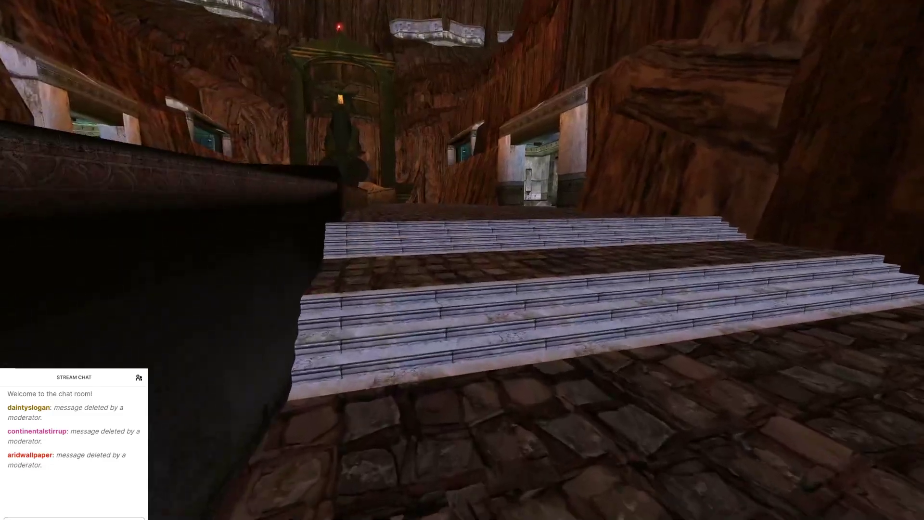
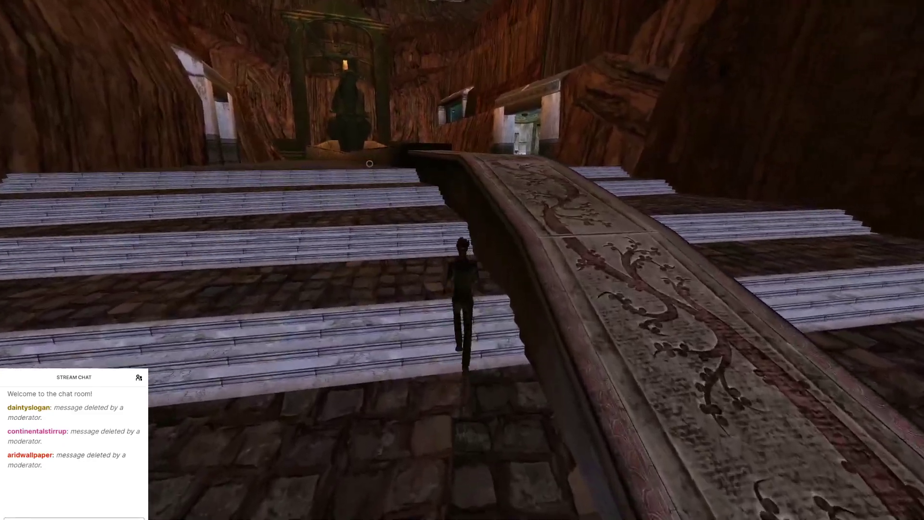
pyautogui.press('Up')
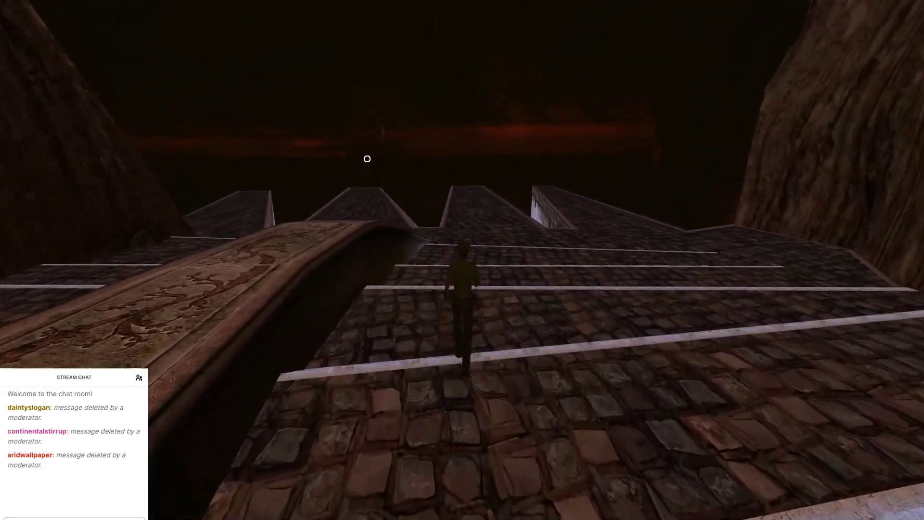
pyautogui.press('Up')
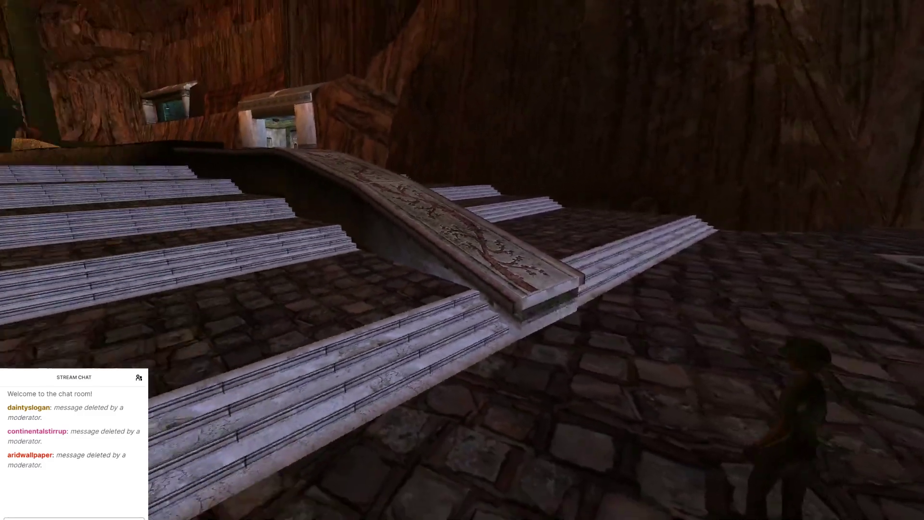
pyautogui.press('Right')
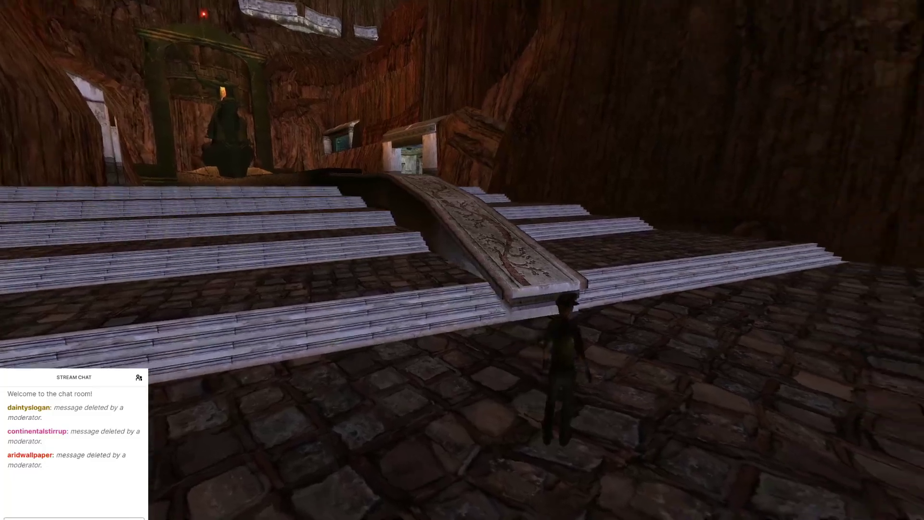
# Examine the banister's carved top and rims from the foot of the great stairs and while climbing beside it.
pyautogui.press('Left')
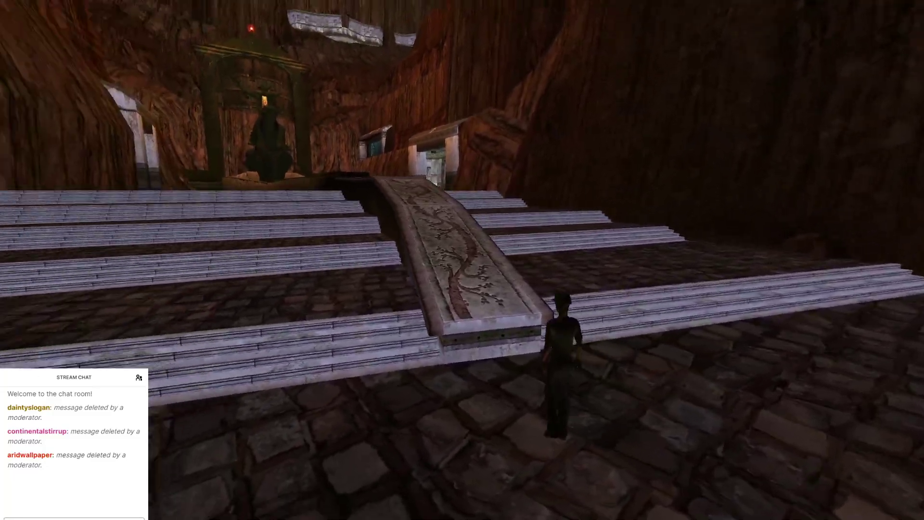
pyautogui.press('Right')
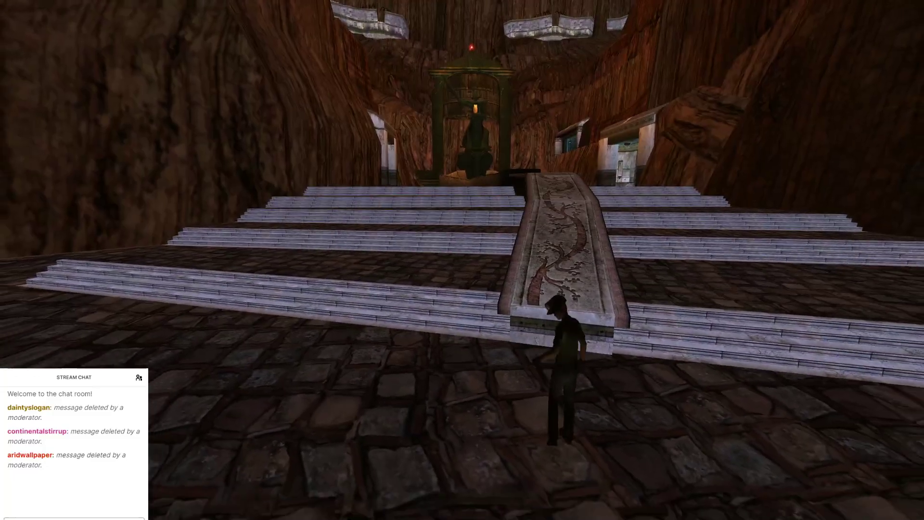
pyautogui.press('Left')
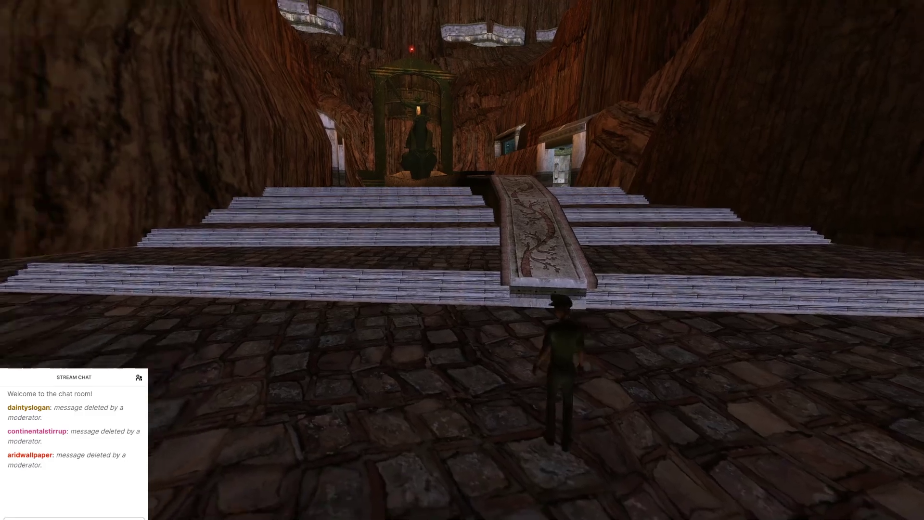
pyautogui.press('Right')
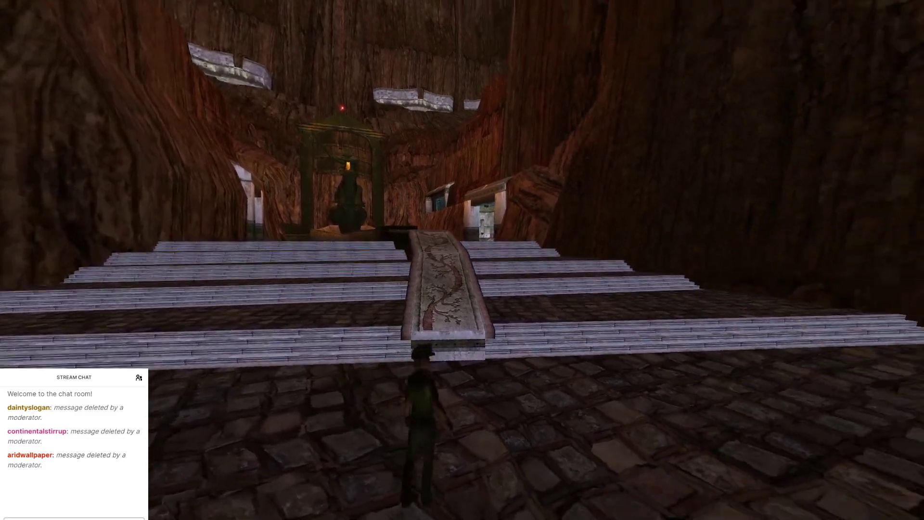
pyautogui.press('Right')
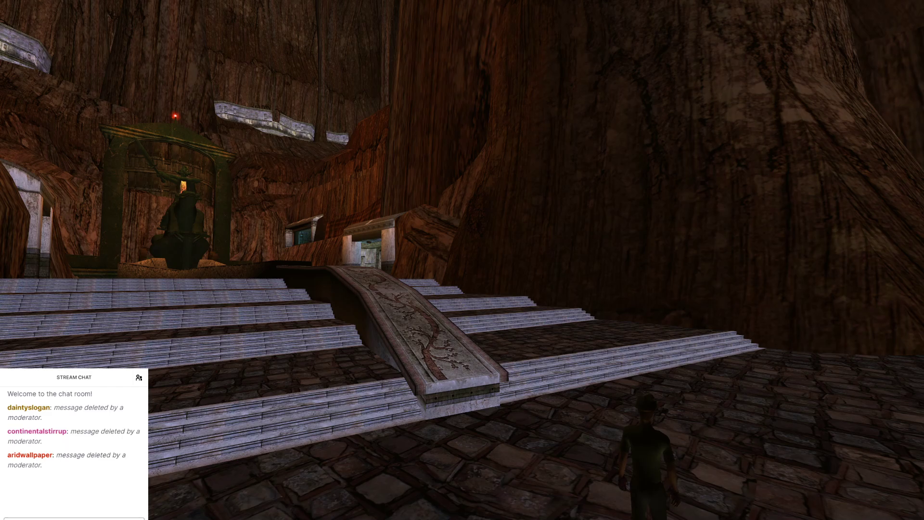
pyautogui.click(35, 193)
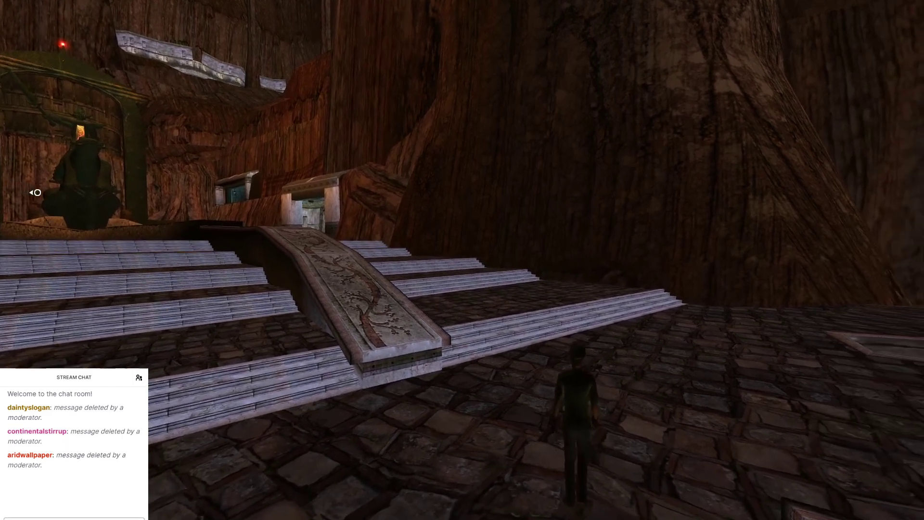
pyautogui.press('w')
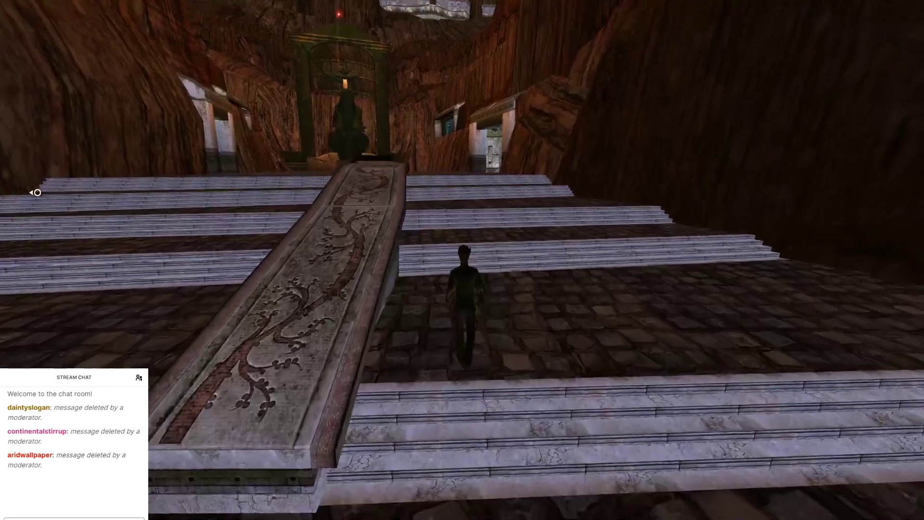
pyautogui.press('w')
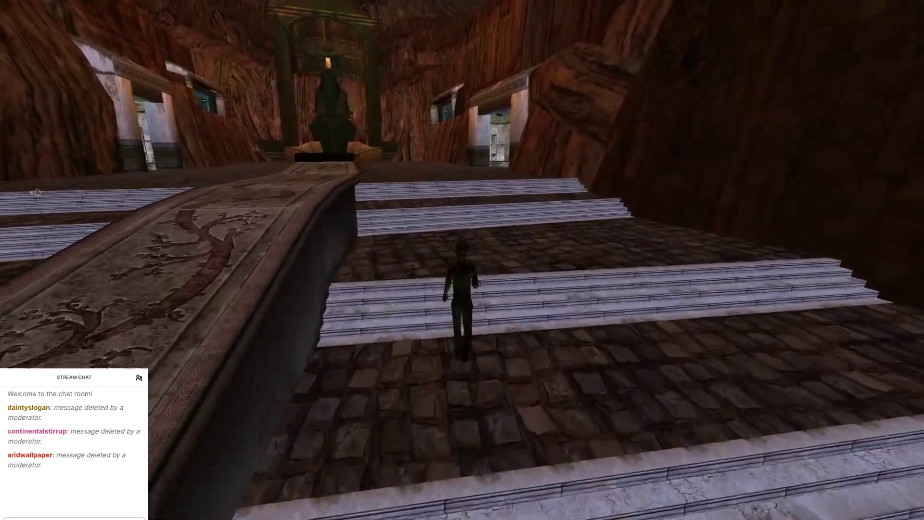
pyautogui.press('w')
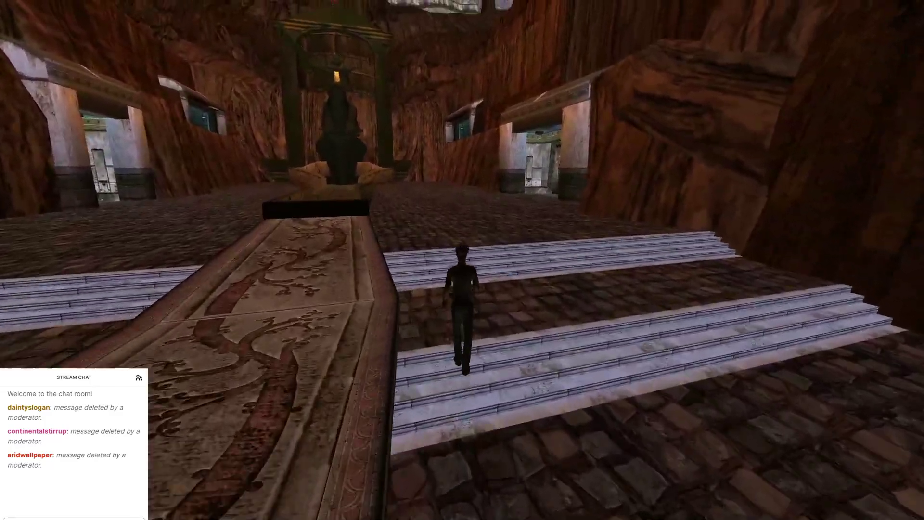
# Inspect the banister's side wall, underside of the rim and bends from the stair landings.
pyautogui.press('a')
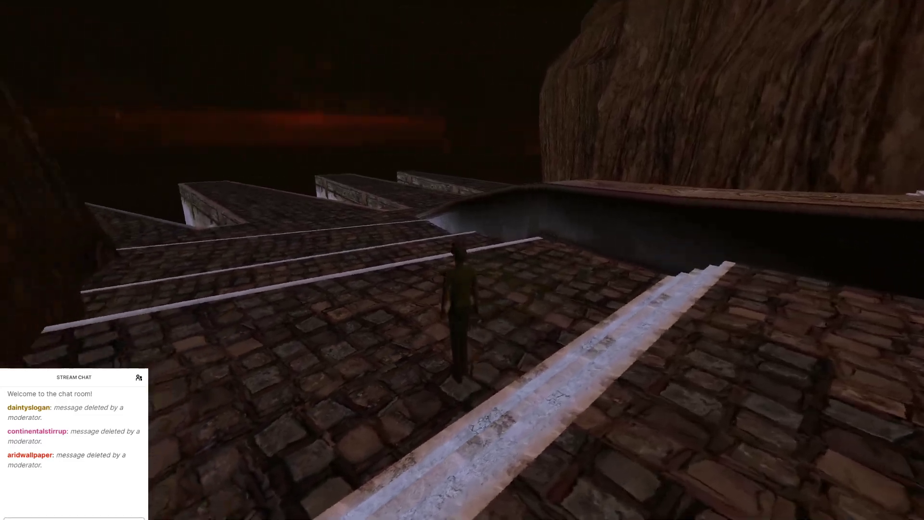
pyautogui.press('d')
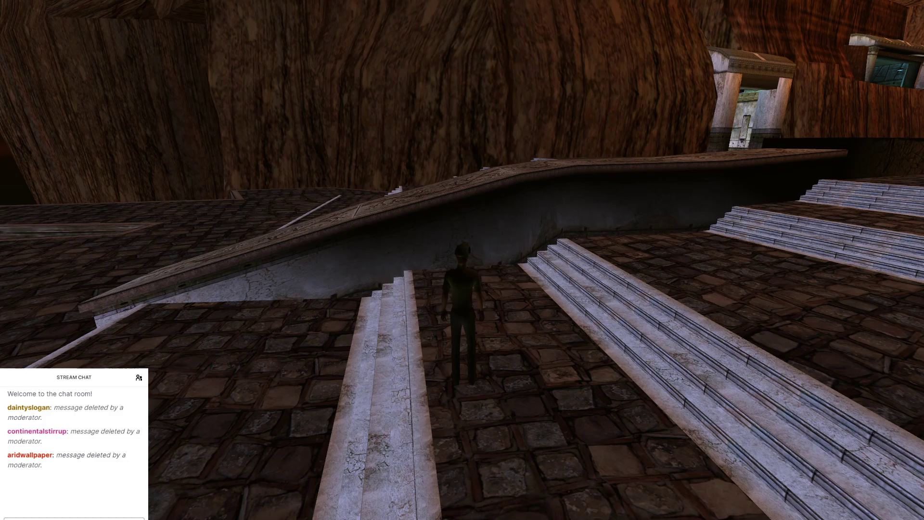
pyautogui.press('a')
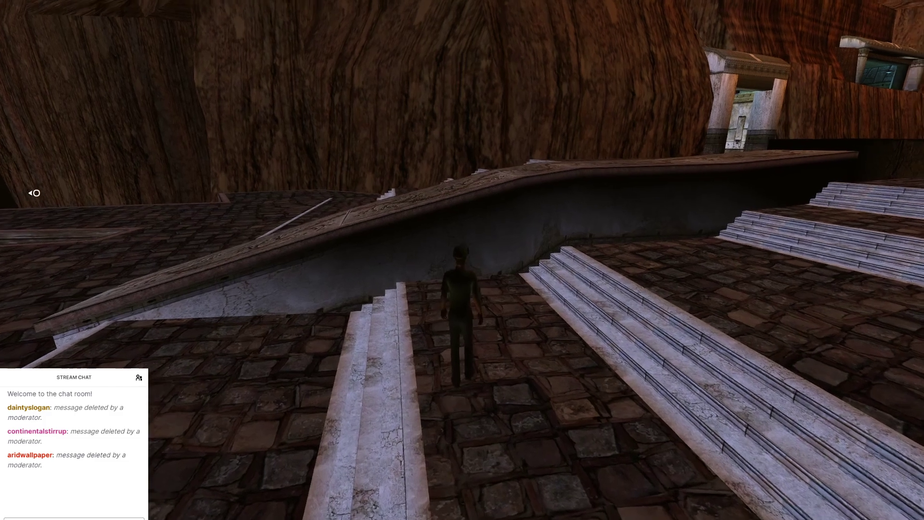
pyautogui.press('a')
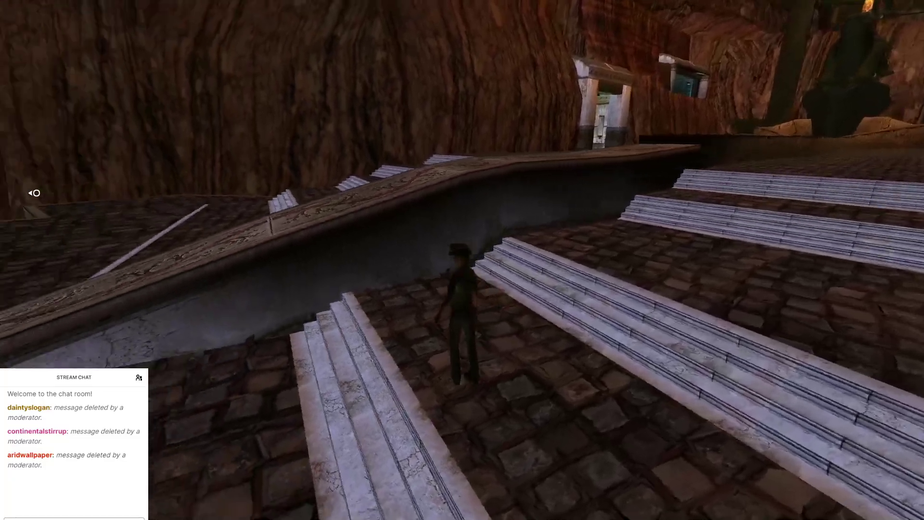
pyautogui.press('d')
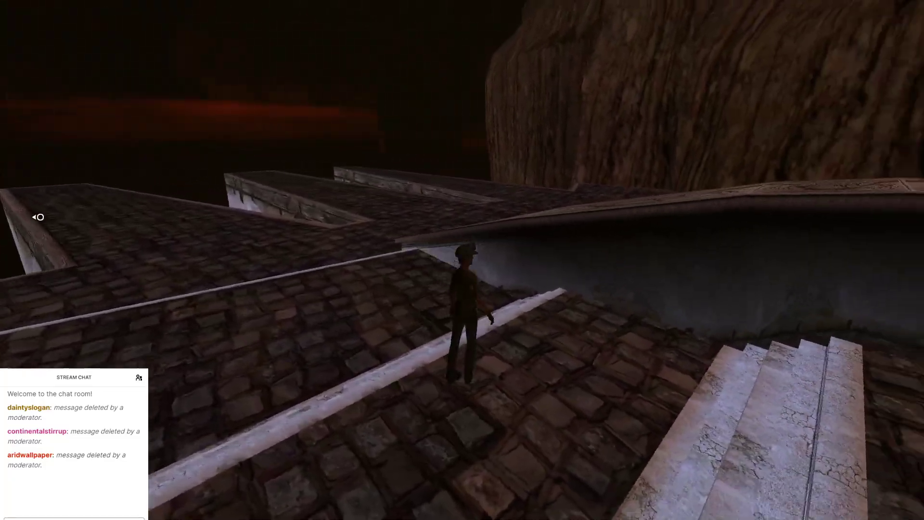
pyautogui.press('w')
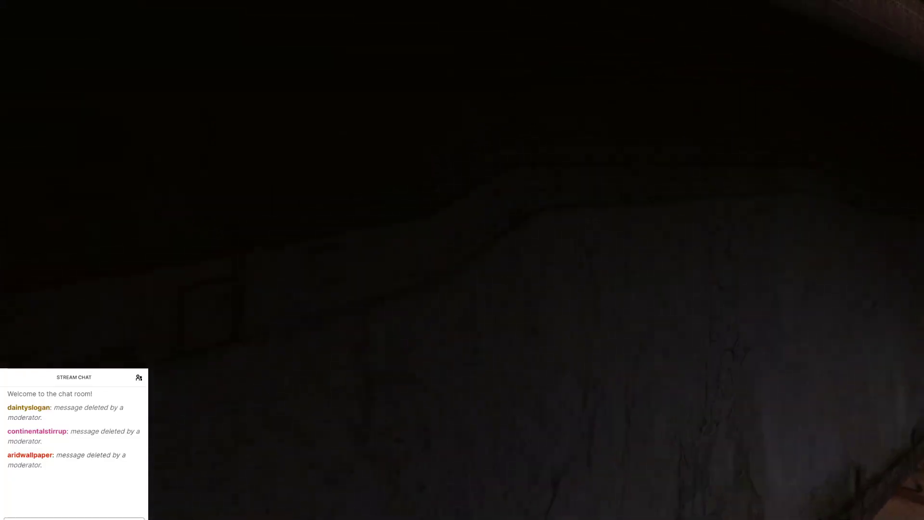
pyautogui.press('a')
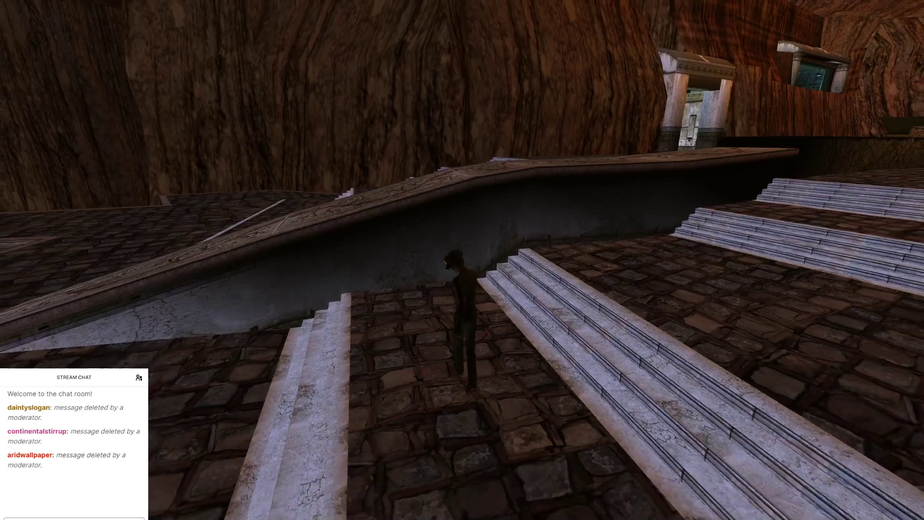
# Quit Uru, confirm the exit and return to Blender.
pyautogui.press('Escape')
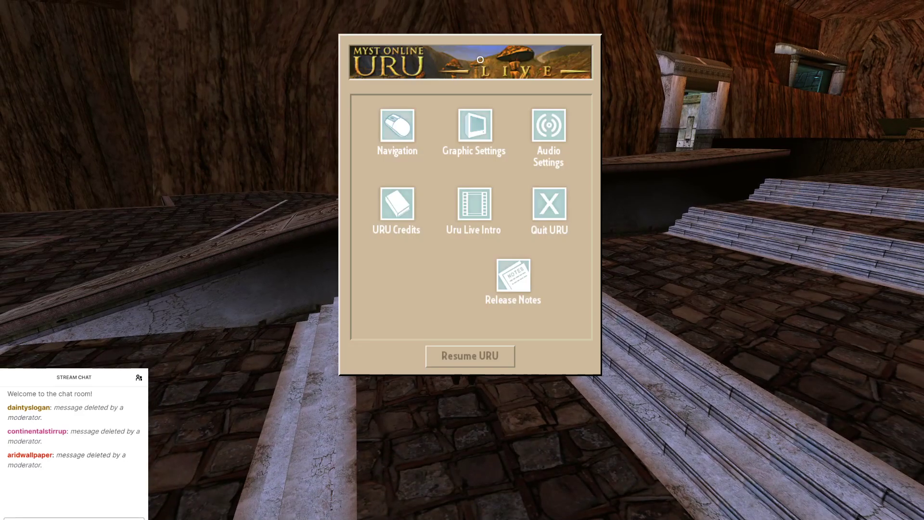
pyautogui.click(556, 209)
pyautogui.click(503, 325)
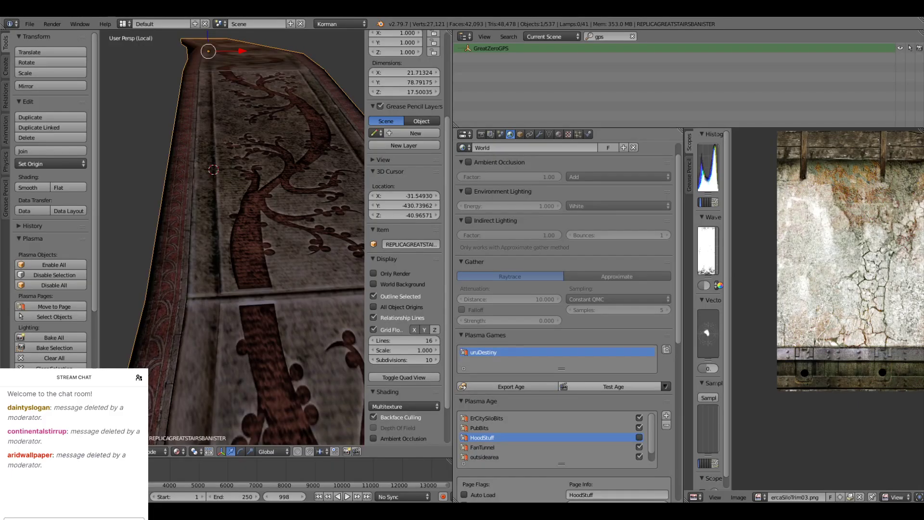
# Isolate the banister together with STAIRS-VISUAL in local view and enter edit mode on the banister.
pyautogui.moveTo(296, 239); pyautogui.dragTo(299, 224, button='middle')
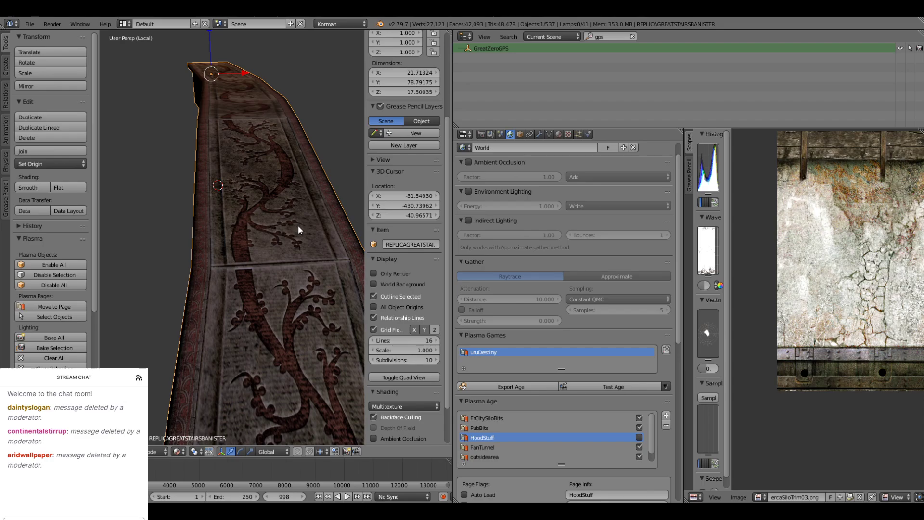
pyautogui.press('KP_Divide')
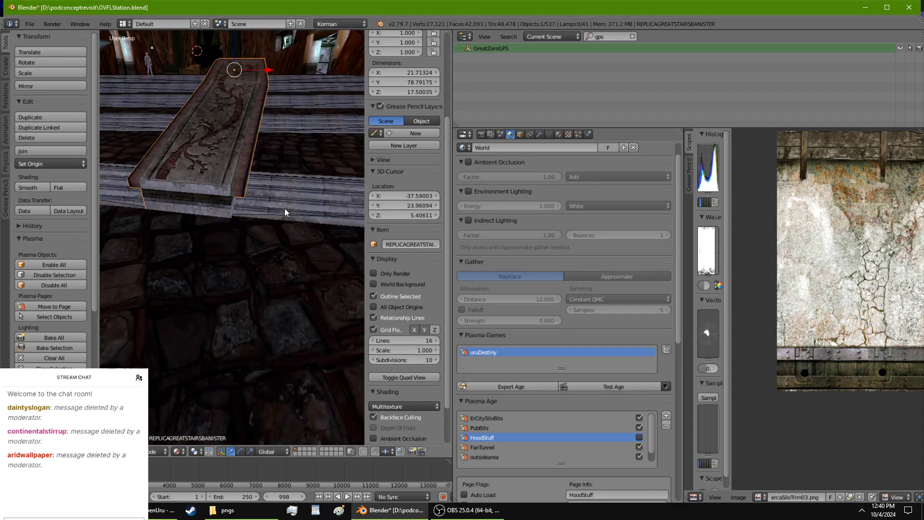
pyautogui.keyDown('shift'); pyautogui.rightClick(284, 209); pyautogui.keyUp('shift')
pyautogui.press('KP_Divide')
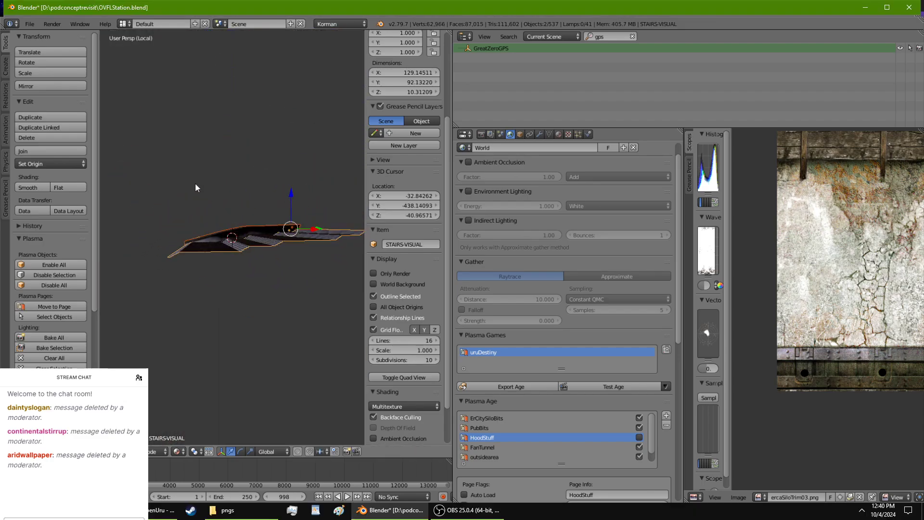
pyautogui.scroll(8, 206, 213)
pyautogui.moveTo(206, 213); pyautogui.dragTo(238, 293, button='middle')
pyautogui.rightClick(238, 296)
pyautogui.press('Tab')
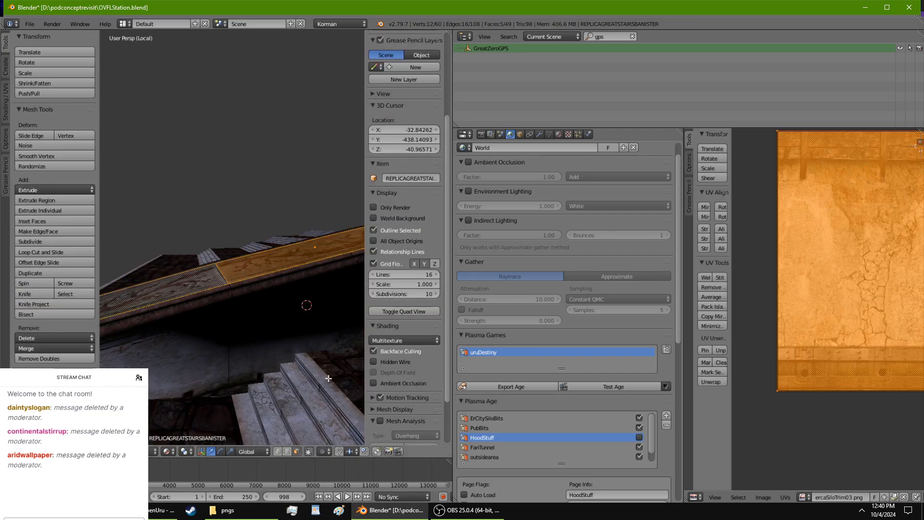
# Switch the viewport to Solid shading and reposition the wall and rim edges of one cross-section at a banister bend.
pyautogui.click(167, 451)
pyautogui.click(172, 417)
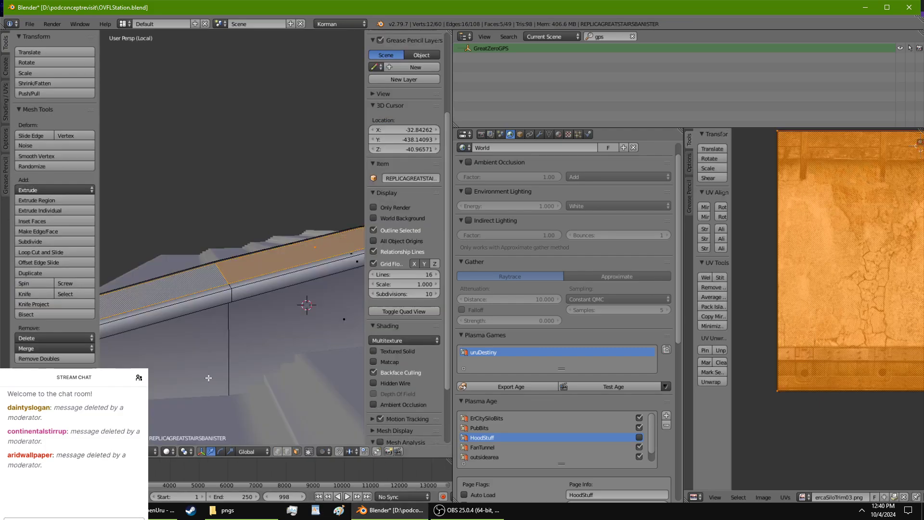
pyautogui.moveTo(227, 313); pyautogui.dragTo(227, 291, button='middle')
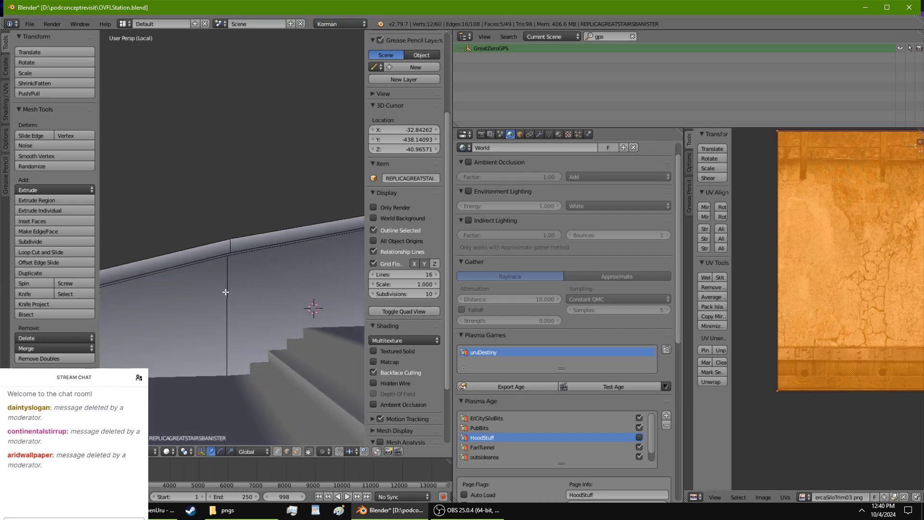
pyautogui.rightClick(227, 299)
pyautogui.keyDown('shift'); pyautogui.rightClick(230, 244); pyautogui.keyUp('shift')
pyautogui.moveTo(230, 244); pyautogui.dragTo(188, 295, button='middle')
pyautogui.moveTo(247, 290); pyautogui.dragTo(210, 212, button='middle')
pyautogui.press('g')
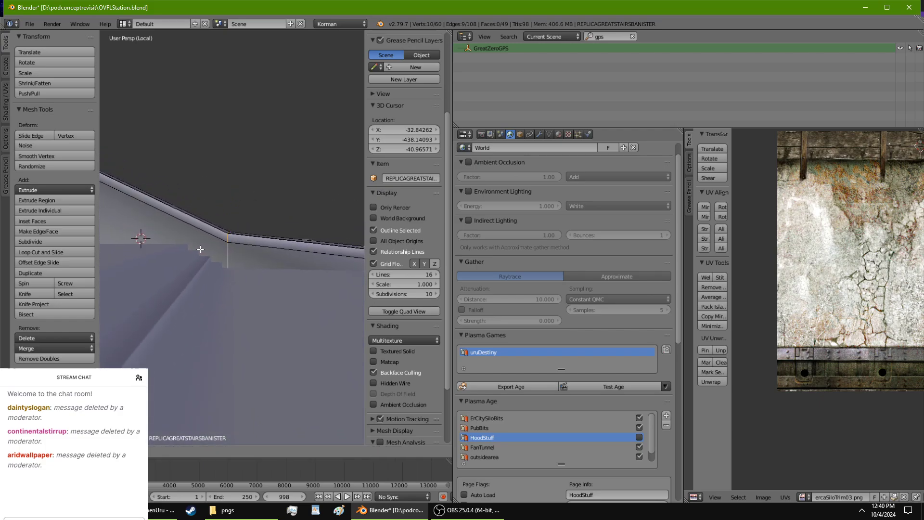
pyautogui.click(200, 249)
pyautogui.moveTo(197, 249); pyautogui.dragTo(308, 251, button='middle')
pyautogui.click(235, 233)
pyautogui.click(235, 258)
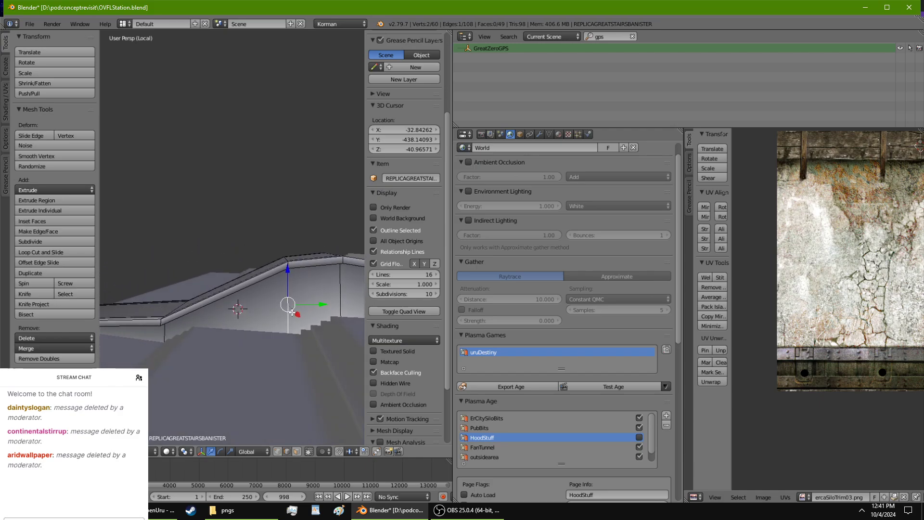
# Select the cross-section edges at the crest of the banister's slope and adjust their height along Z.
pyautogui.moveTo(292, 312); pyautogui.dragTo(287, 332, button='middle')
pyautogui.moveTo(284, 263); pyautogui.dragTo(247, 308, button='middle')
pyautogui.keyDown('alt'); pyautogui.rightClick(247, 310); pyautogui.keyUp('alt')
pyautogui.moveTo(193, 320); pyautogui.dragTo(220, 241, button='middle')
pyautogui.press('g')
pyautogui.press('z')
pyautogui.click(218, 285)
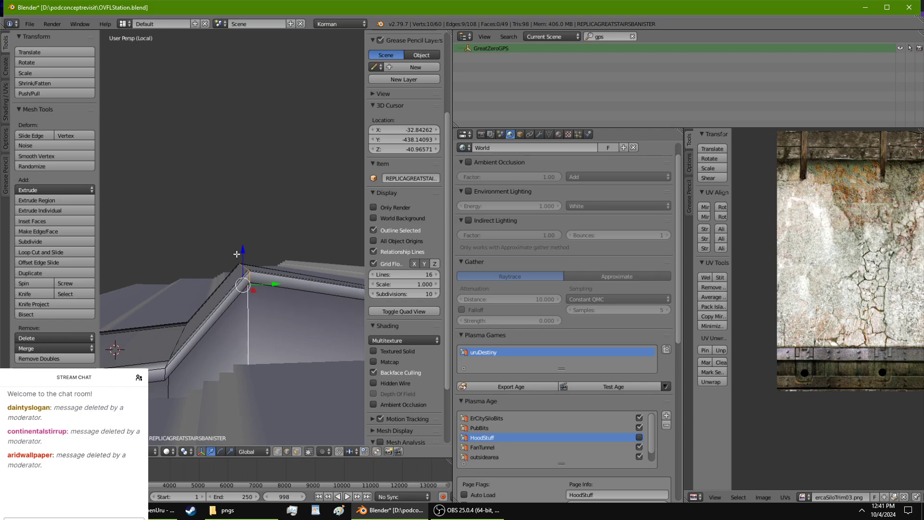
pyautogui.moveTo(237, 254); pyautogui.dragTo(244, 257)
pyautogui.moveTo(248, 288); pyautogui.dragTo(246, 293)
# Select the banister's middle cross-section edges, including wall and rim, and move them along the Y axis.
pyautogui.moveTo(247, 294); pyautogui.dragTo(142, 159, button='middle')
pyautogui.scroll(4, 213, 267)
pyautogui.moveTo(216, 133); pyautogui.dragTo(237, 164, button='middle')
pyautogui.moveTo(197, 201); pyautogui.dragTo(200, 227, button='middle')
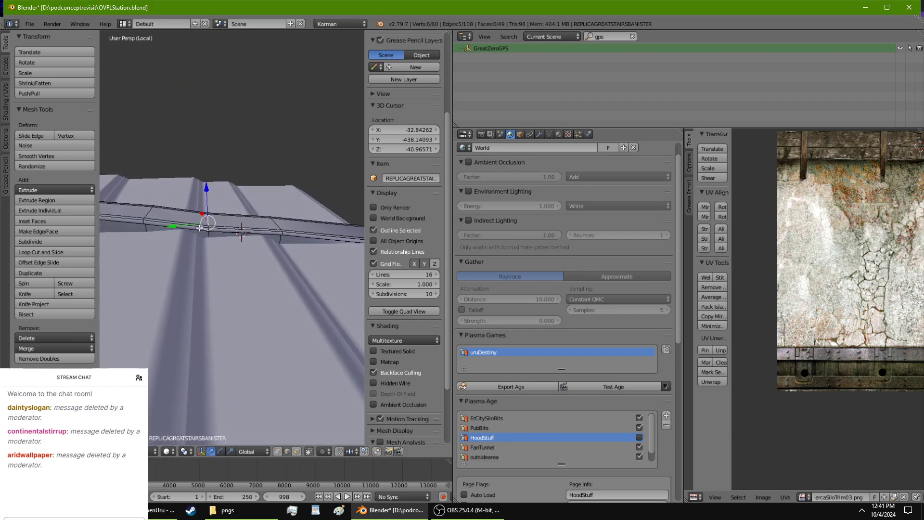
pyautogui.press('g')
pyautogui.press('y')
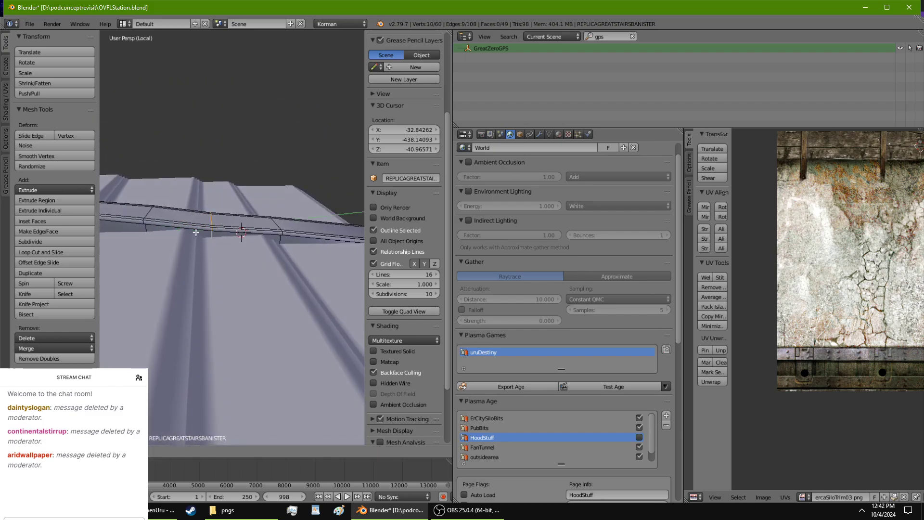
pyautogui.click(201, 231)
# Adjust the height of the selected middle cross-section along the Z axis to shape the banister's curve.
pyautogui.moveTo(201, 231)
pyautogui.mouseDown(button='middle')
pyautogui.moveTo(223, 190)
pyautogui.moveTo(220, 203)
pyautogui.moveTo(204, 194)
pyautogui.moveTo(235, 229)
pyautogui.mouseUp(button='middle')
pyautogui.press('g')
pyautogui.press('z')
pyautogui.click(217, 191)
pyautogui.scroll(7, 219, 197)
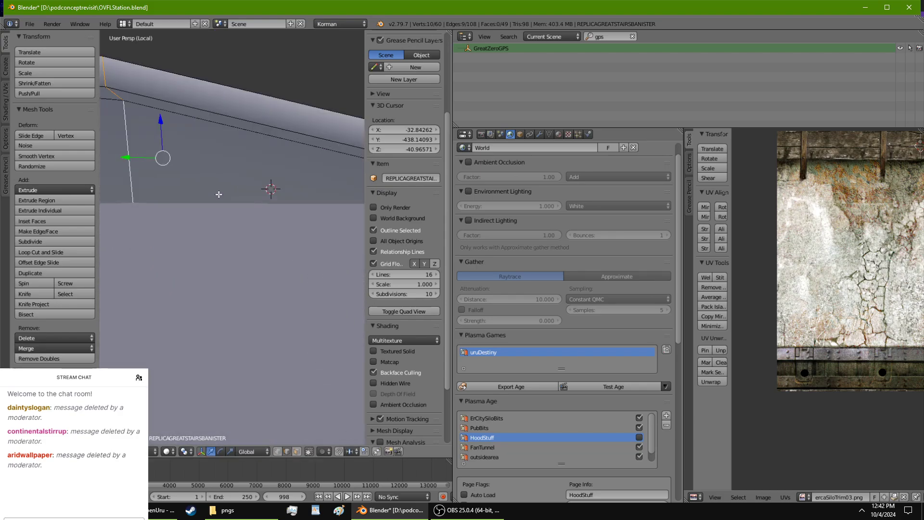
pyautogui.keyDown('shift'); pyautogui.moveTo(187, 201); pyautogui.dragTo(253, 285, button='middle'); pyautogui.keyUp('shift')
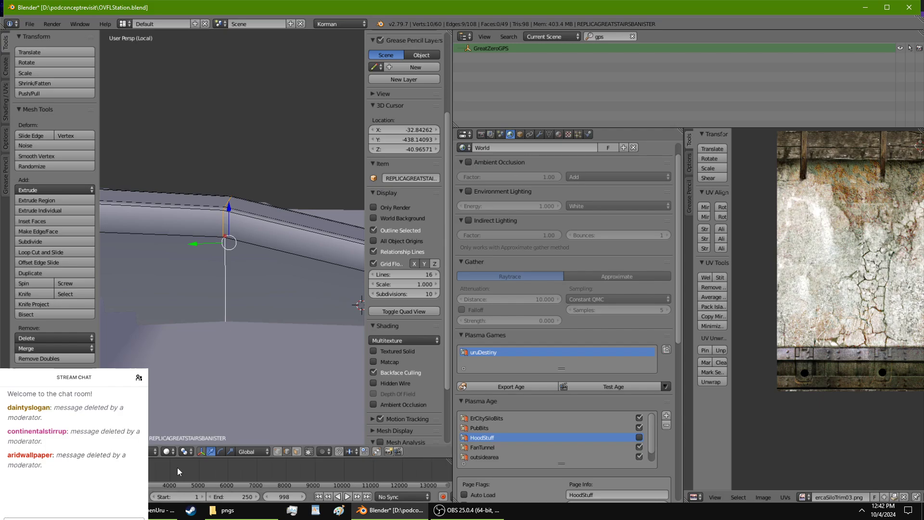
# Switch the viewport to textured shading and select the wall and rim edges of the cross-section at the banister's bend.
pyautogui.click(170, 450)
pyautogui.click(174, 400)
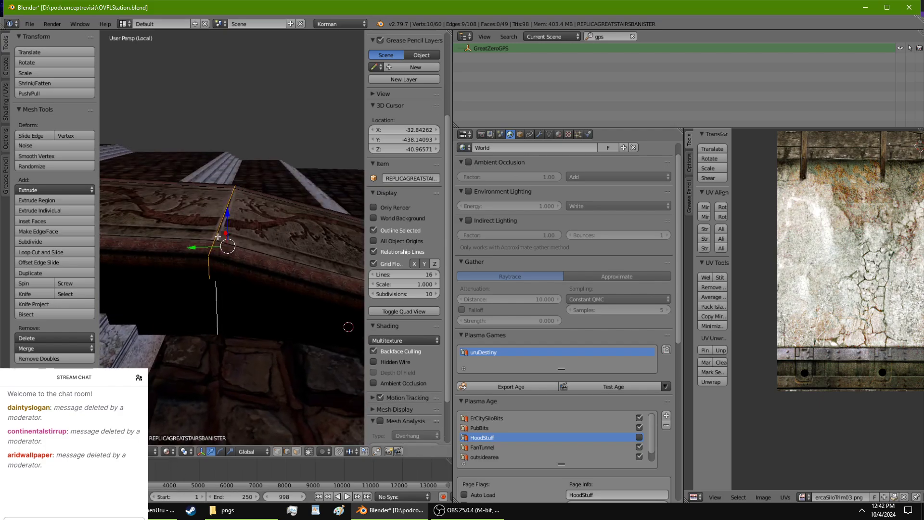
pyautogui.moveTo(226, 223); pyautogui.dragTo(158, 174, button='middle')
pyautogui.rightClick(222, 286)
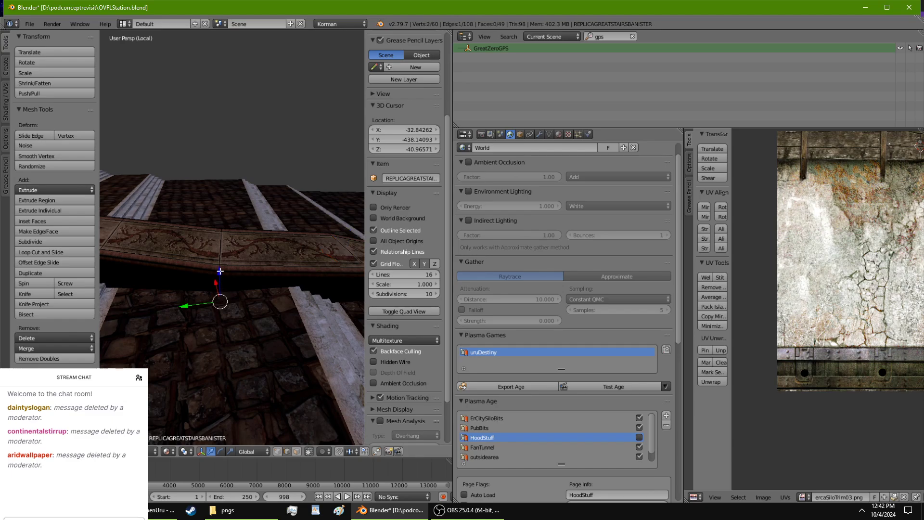
pyautogui.moveTo(220, 252); pyautogui.dragTo(249, 333, button='middle')
pyautogui.keyDown('ctrl'); pyautogui.rightClick(242, 253); pyautogui.keyUp('ctrl')
pyautogui.moveTo(237, 209); pyautogui.dragTo(231, 315, button='middle')
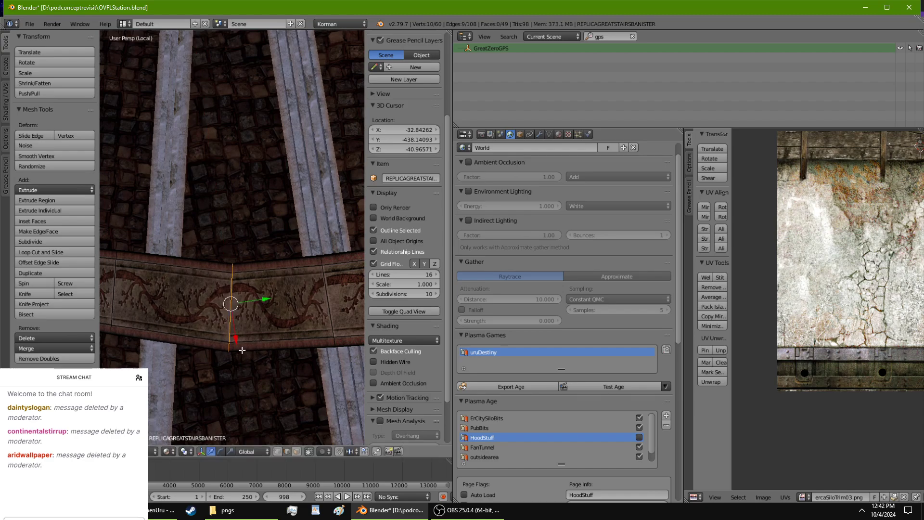
# Select the wall and rim edges of the neighbouring cross-section, where the banister passes over a flight of stone steps.
pyautogui.moveTo(226, 345); pyautogui.dragTo(152, 196, button='middle')
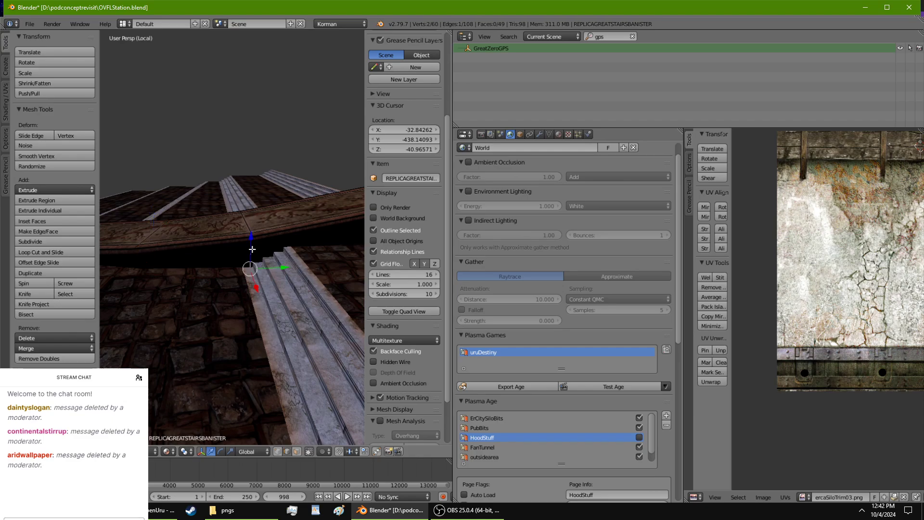
pyautogui.keyDown('alt'); pyautogui.keyDown('shift'); pyautogui.rightClick(249, 219); pyautogui.keyUp('shift'); pyautogui.keyUp('alt')
pyautogui.moveTo(249, 220); pyautogui.dragTo(215, 252, button='middle')
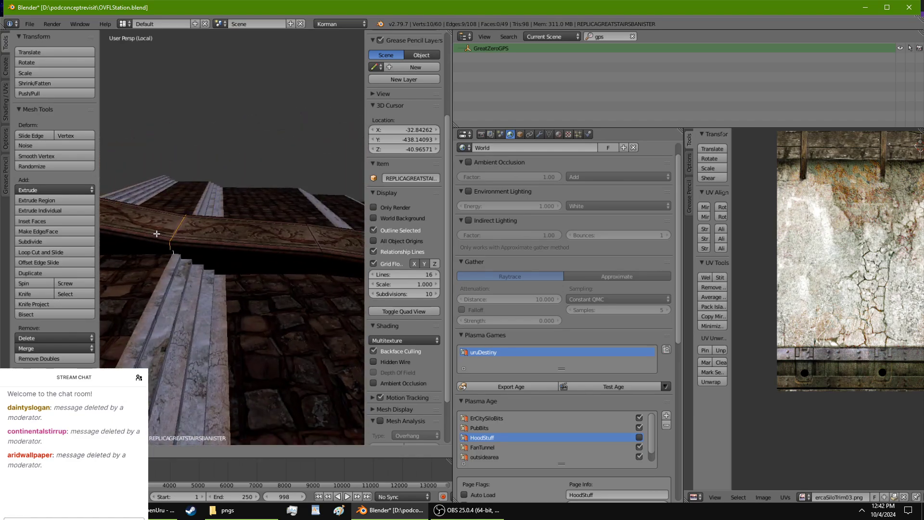
pyautogui.moveTo(156, 233); pyautogui.dragTo(219, 257, button='middle')
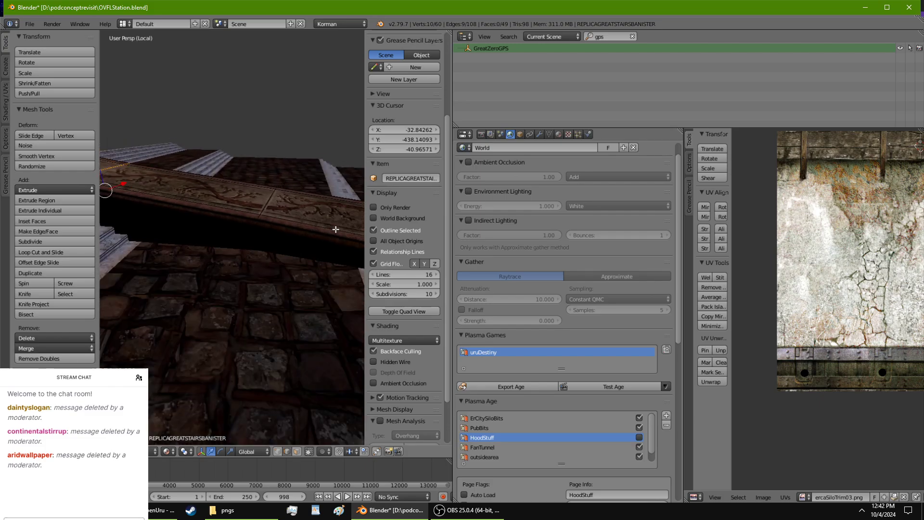
pyautogui.moveTo(324, 239); pyautogui.dragTo(218, 224, button='middle')
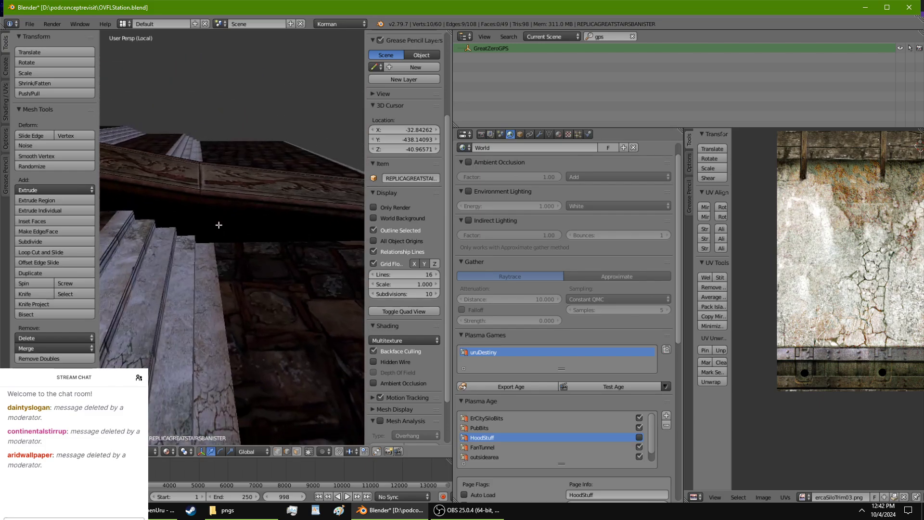
# Select the wall and rim edges of the next cross-section towards the banister's end.
pyautogui.moveTo(199, 179); pyautogui.dragTo(255, 251, button='middle')
pyautogui.keyDown('alt'); pyautogui.keyDown('shift'); pyautogui.rightClick(263, 195); pyautogui.keyUp('shift'); pyautogui.keyUp('alt')
pyautogui.moveTo(299, 191); pyautogui.dragTo(259, 304, button='middle')
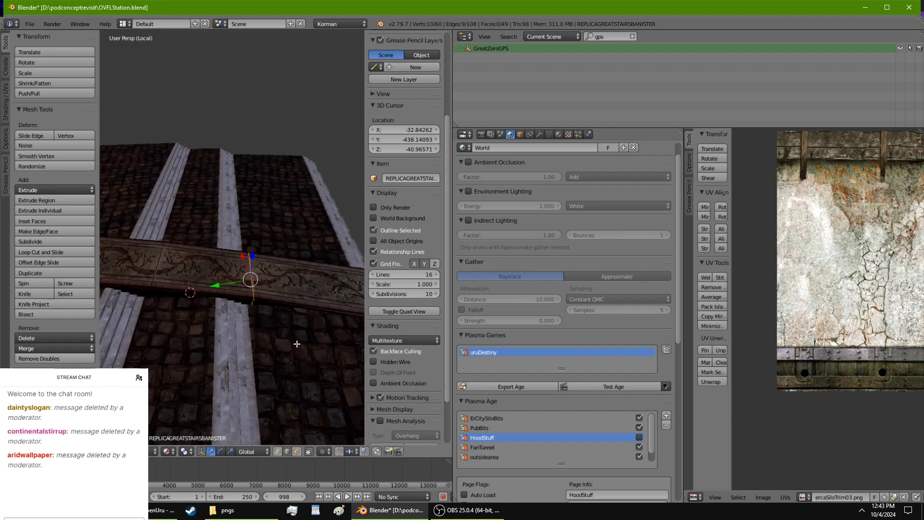
# Examine the banister's curve against the stairs from above, from the side and from low angles.
pyautogui.moveTo(209, 336); pyautogui.dragTo(179, 323, button='middle')
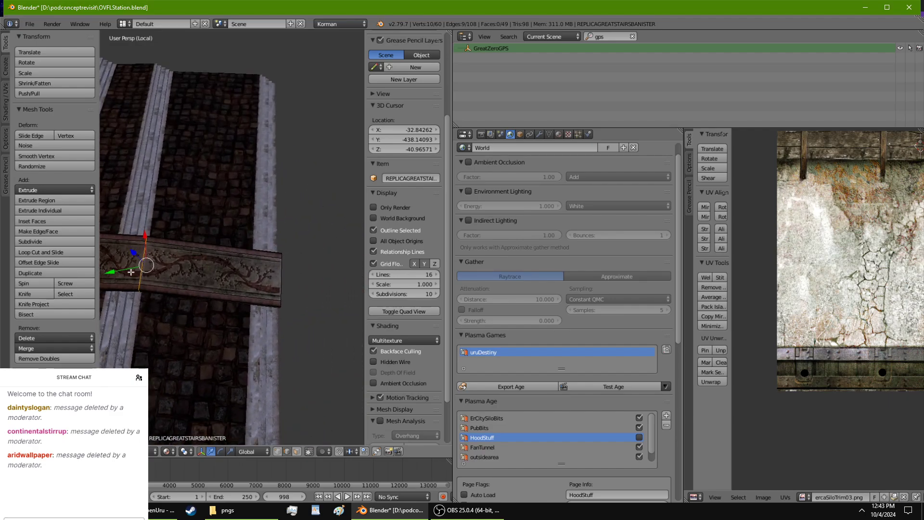
pyautogui.moveTo(152, 272); pyautogui.dragTo(252, 211, button='middle')
pyautogui.moveTo(194, 248); pyautogui.dragTo(320, 151, button='middle')
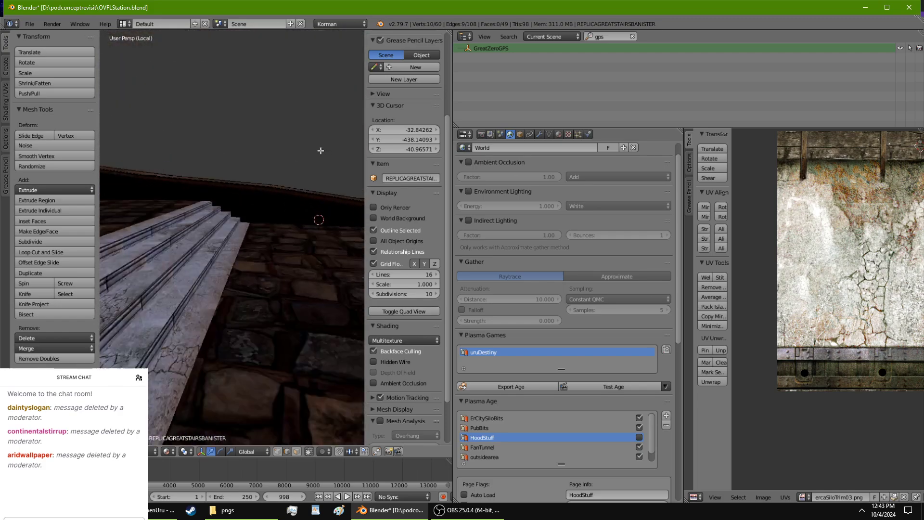
pyautogui.moveTo(277, 202); pyautogui.dragTo(133, 205, button='middle')
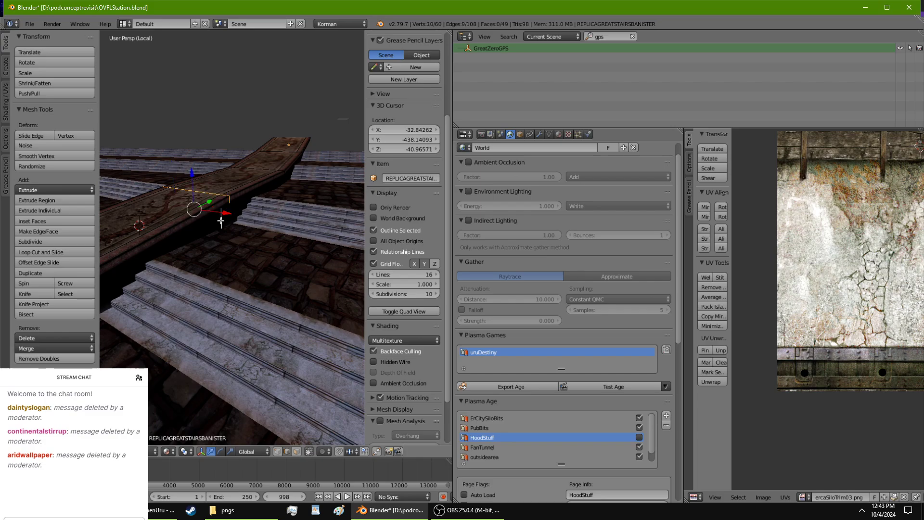
pyautogui.moveTo(221, 221); pyautogui.dragTo(224, 328, button='middle')
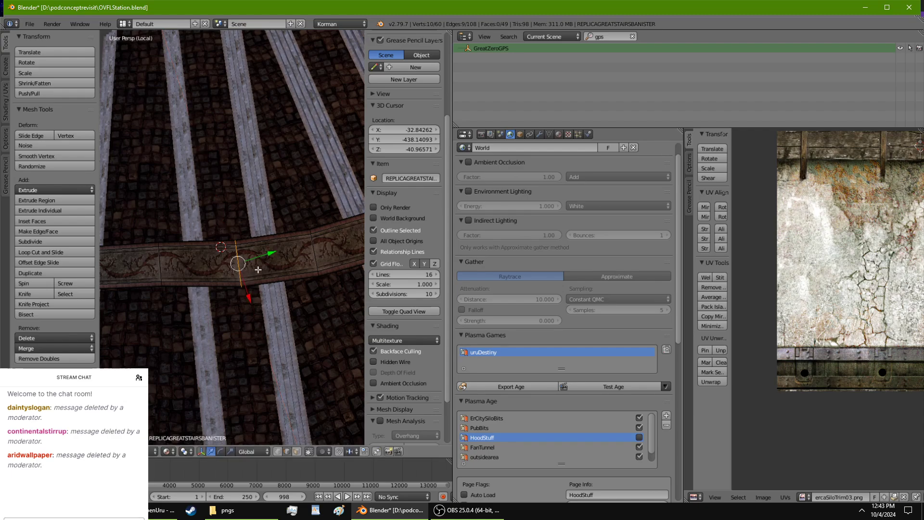
pyautogui.moveTo(258, 258); pyautogui.dragTo(266, 215, button='middle')
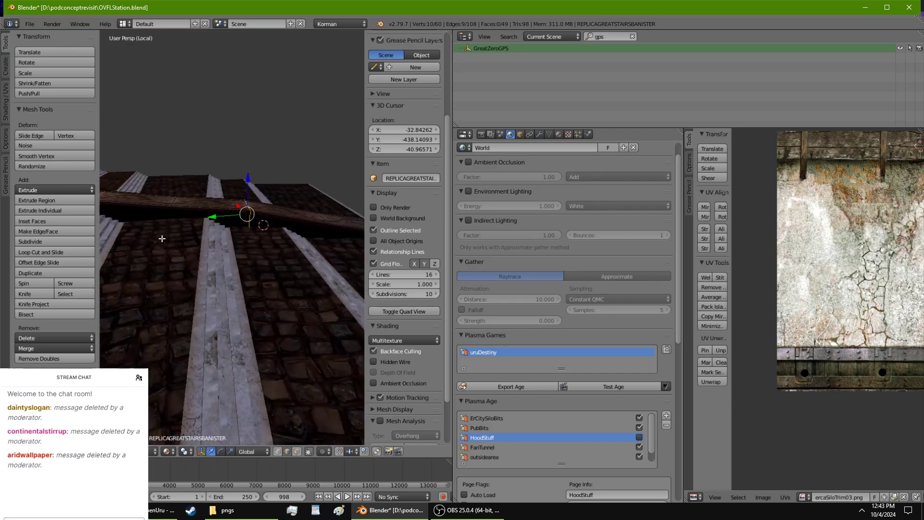
pyautogui.moveTo(195, 292); pyautogui.dragTo(196, 290, button='middle')
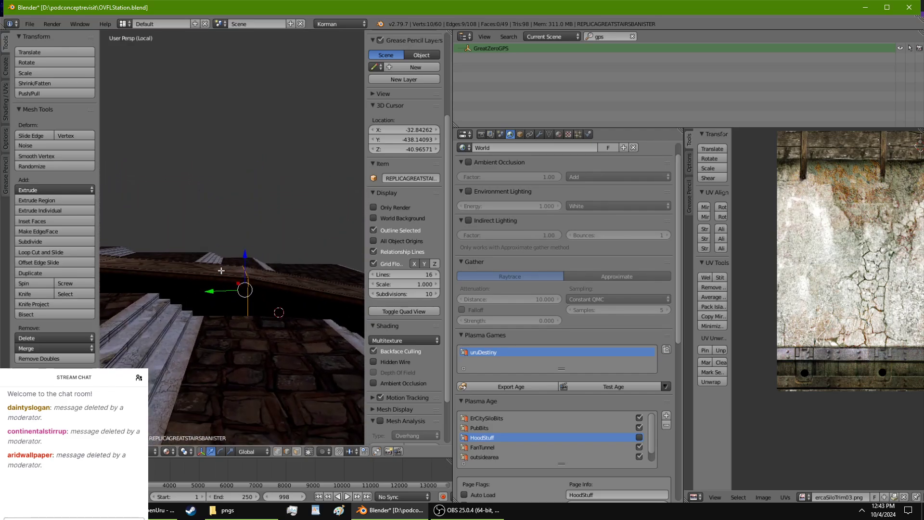
pyautogui.moveTo(241, 264); pyautogui.dragTo(349, 271, button='middle')
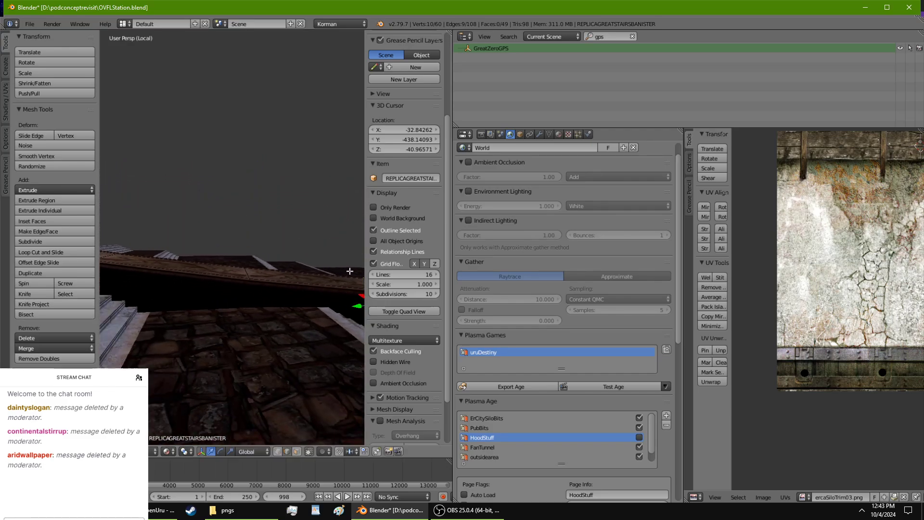
# Select the top, rim and wall edges of one cross-section along the banister's slope and adjust its height along Z.
pyautogui.rightClick(250, 299)
pyautogui.keyDown('ctrl'); pyautogui.rightClick(250, 270); pyautogui.keyUp('ctrl')
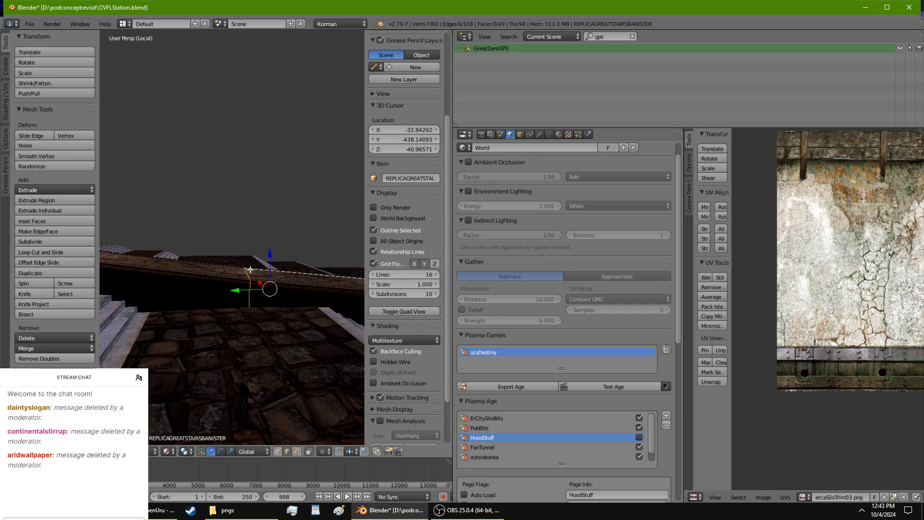
pyautogui.keyDown('shift'); pyautogui.rightClick(251, 270); pyautogui.keyUp('shift')
pyautogui.moveTo(248, 270); pyautogui.dragTo(237, 311, button='middle')
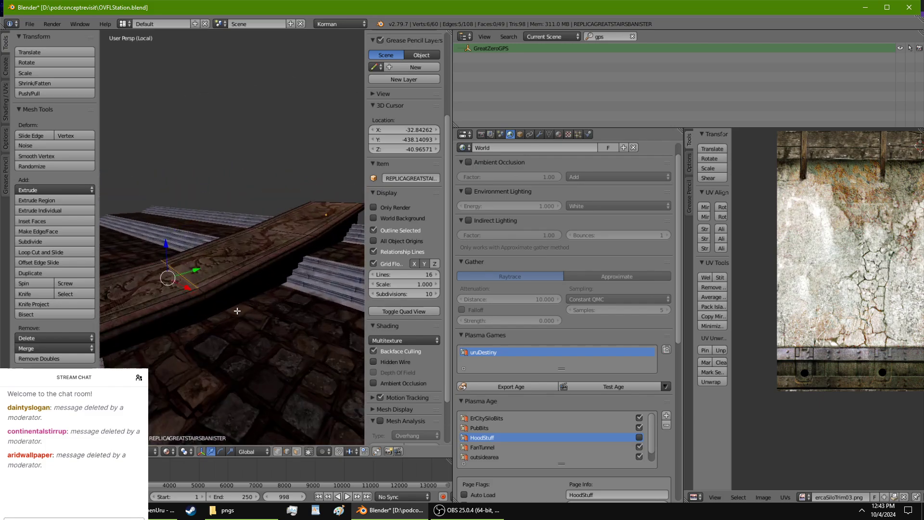
pyautogui.keyDown('ctrl'); pyautogui.rightClick(205, 308); pyautogui.keyUp('ctrl')
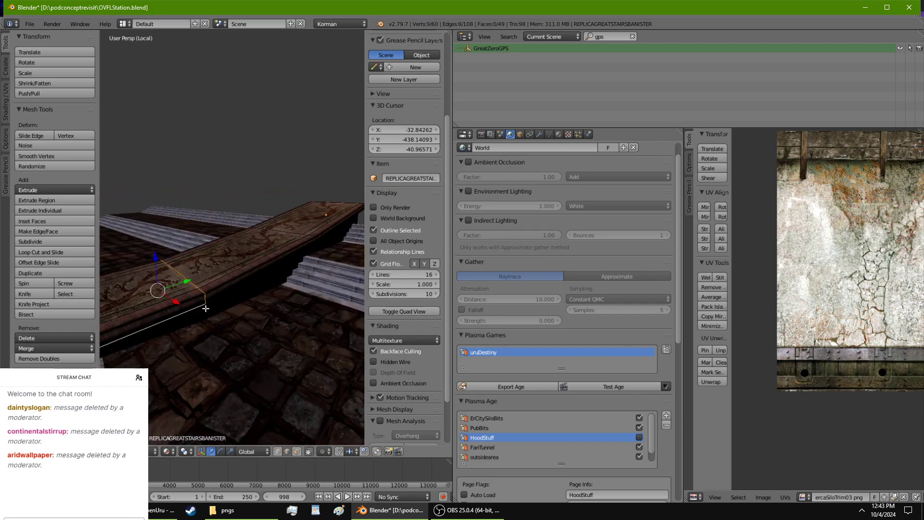
pyautogui.keyDown('shift'); pyautogui.rightClick(200, 304); pyautogui.keyUp('shift')
pyautogui.keyDown('shift'); pyautogui.rightClick(206, 313); pyautogui.keyUp('shift')
pyautogui.moveTo(206, 313); pyautogui.dragTo(161, 249, button='middle')
pyautogui.moveTo(202, 317); pyautogui.dragTo(279, 338, button='middle')
pyautogui.press('g')
pyautogui.press('z')
pyautogui.click(288, 327)
pyautogui.moveTo(206, 311); pyautogui.dragTo(213, 386, button='middle')
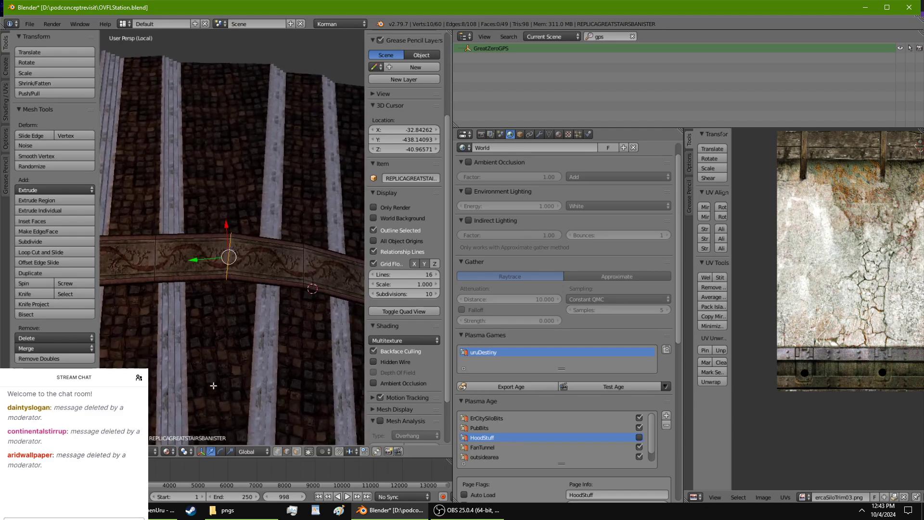
# Shift the selected cross-section along the banister and fine-tune its height along Z.
pyautogui.press('g')
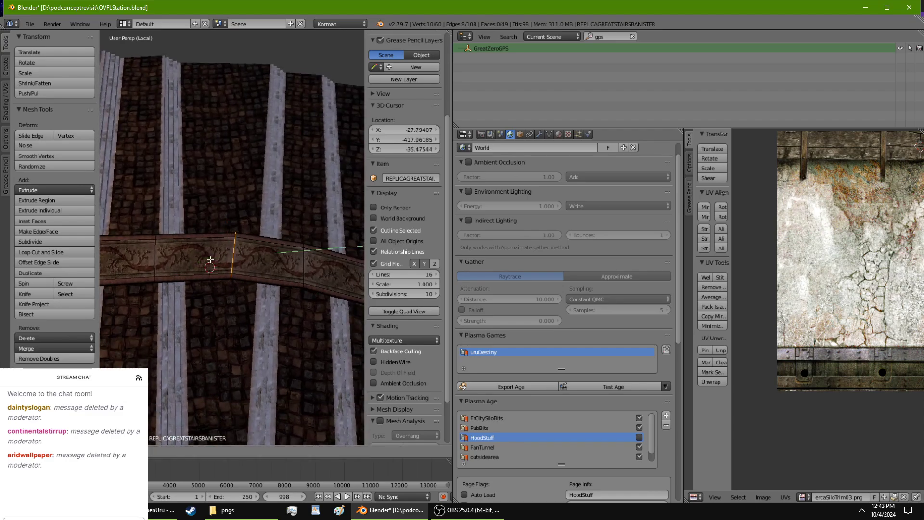
pyautogui.click(206, 260)
pyautogui.press('g')
pyautogui.press('z')
pyautogui.click(205, 262)
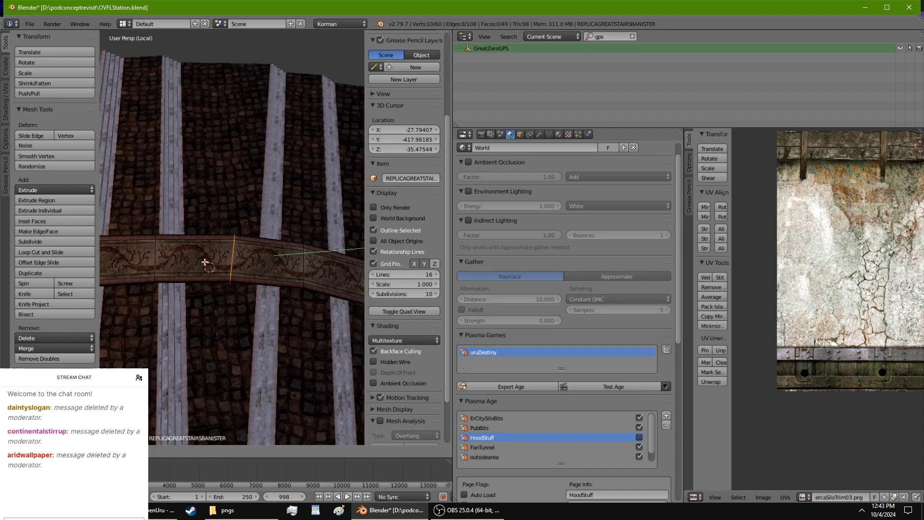
pyautogui.moveTo(206, 261); pyautogui.dragTo(222, 286, button='middle')
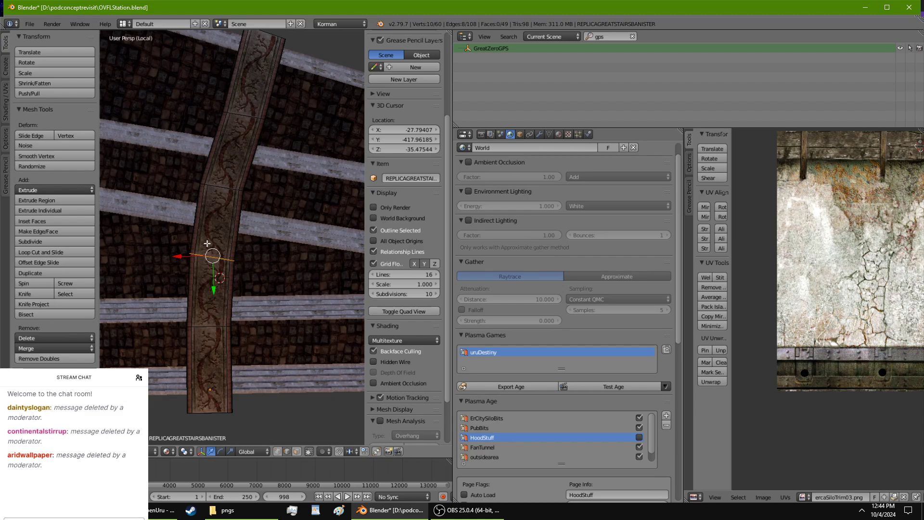
# Try to reposition the corner edges at the banister's end and undo the last change.
pyautogui.moveTo(282, 66); pyautogui.dragTo(119, 223, button='middle')
pyautogui.rightClick(192, 224)
pyautogui.keyDown('alt'); pyautogui.keyDown('shift'); pyautogui.rightClick(266, 264); pyautogui.keyUp('shift'); pyautogui.keyUp('alt')
pyautogui.rightClick(251, 302)
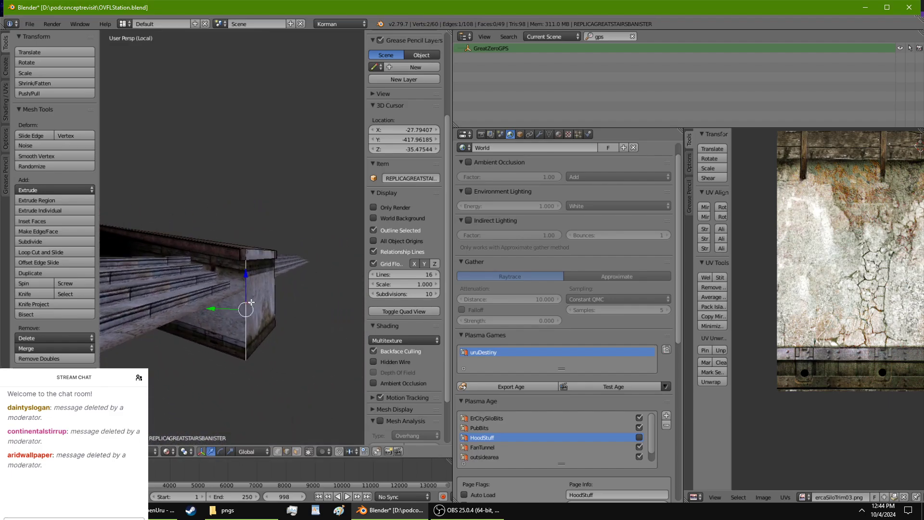
pyautogui.keyDown('shift'); pyautogui.rightClick(245, 254); pyautogui.keyUp('shift')
pyautogui.moveTo(246, 255); pyautogui.dragTo(160, 294, button='middle')
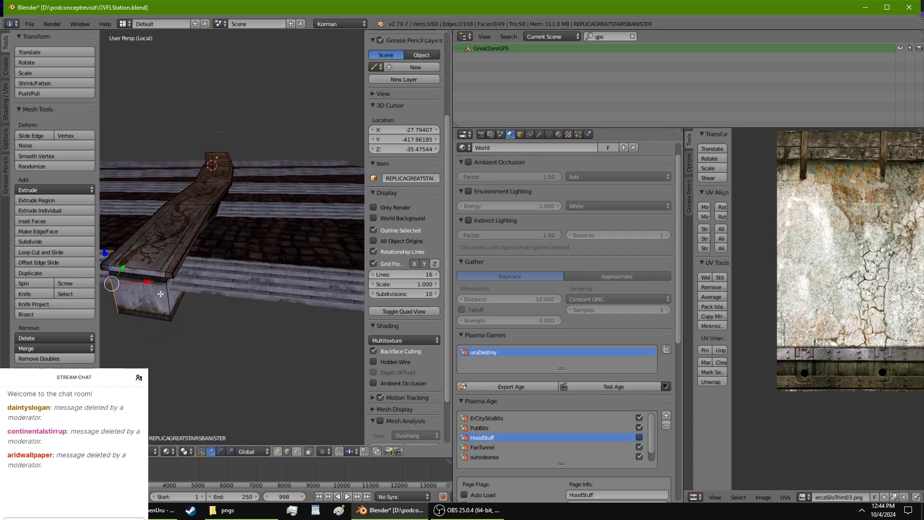
pyautogui.moveTo(135, 256); pyautogui.dragTo(138, 257)
pyautogui.hotkey('ctrl', 'z')
# Select the banister's end cap, including the small rim corner face, and move it along the Y axis.
pyautogui.moveTo(245, 402); pyautogui.dragTo(249, 276, button='middle')
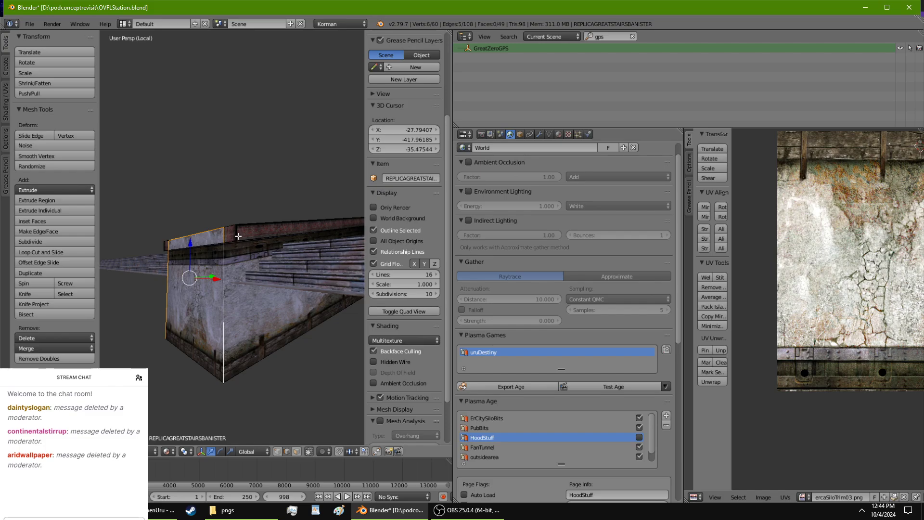
pyautogui.moveTo(237, 236); pyautogui.dragTo(327, 233, button='middle')
pyautogui.keyDown('shift'); pyautogui.rightClick(220, 201); pyautogui.keyUp('shift')
pyautogui.scroll(4, 272, 271)
pyautogui.moveTo(270, 272); pyautogui.dragTo(270, 244, button='middle')
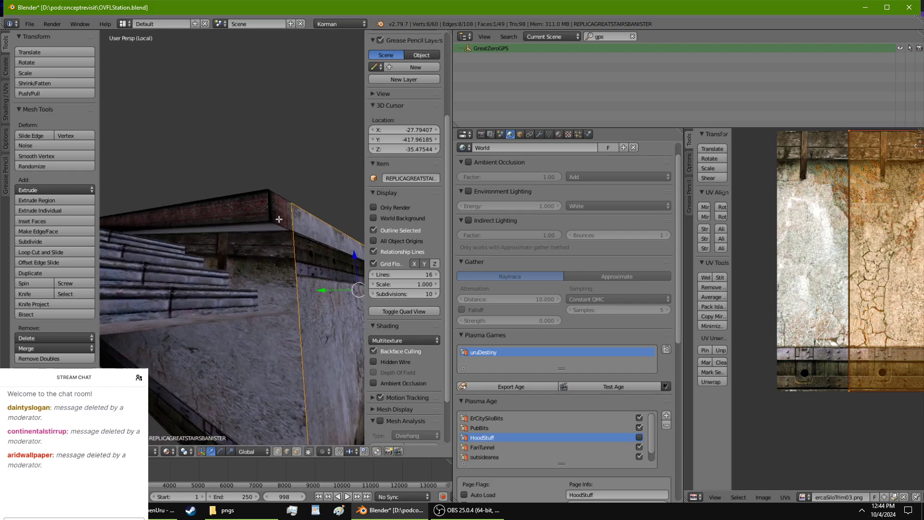
pyautogui.rightClick(268, 205)
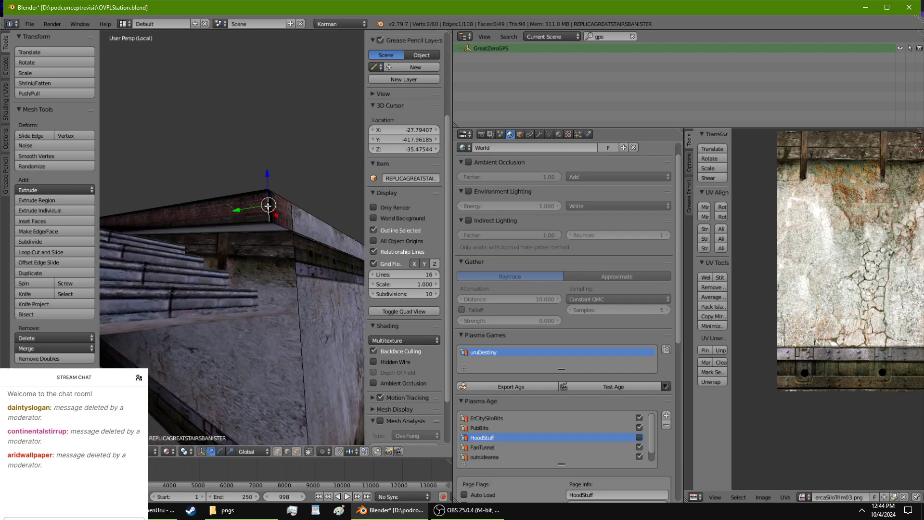
pyautogui.keyDown('shift'); pyautogui.rightClick(352, 321); pyautogui.keyUp('shift')
pyautogui.keyDown('shift'); pyautogui.rightClick(272, 204); pyautogui.keyUp('shift')
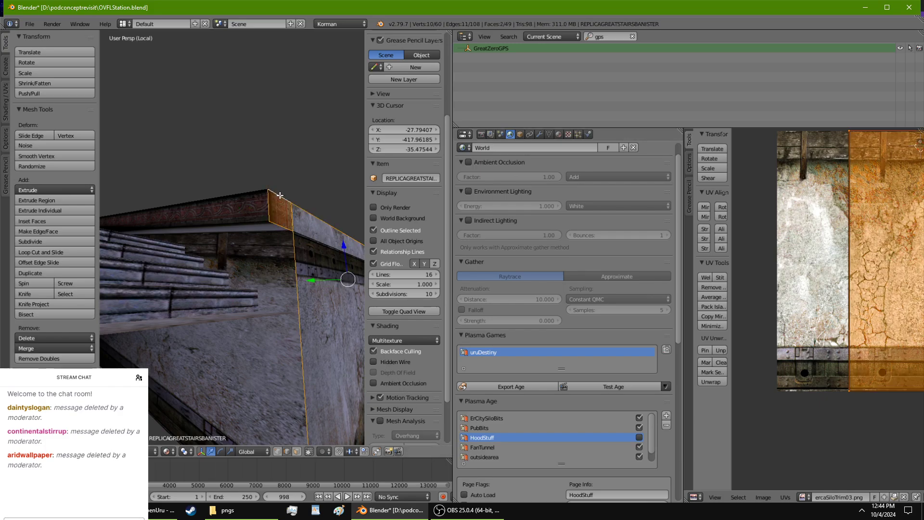
pyautogui.scroll(-6, 341, 239)
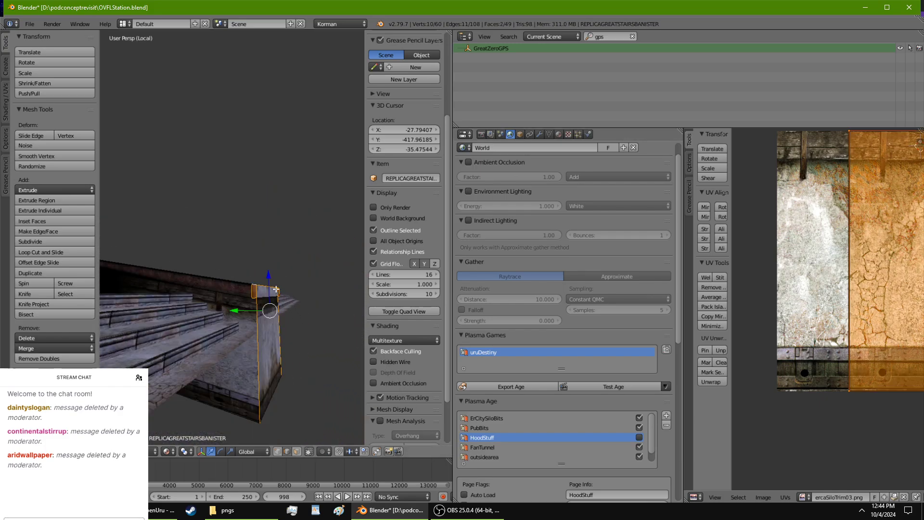
pyautogui.moveTo(276, 289); pyautogui.dragTo(178, 307, button='middle')
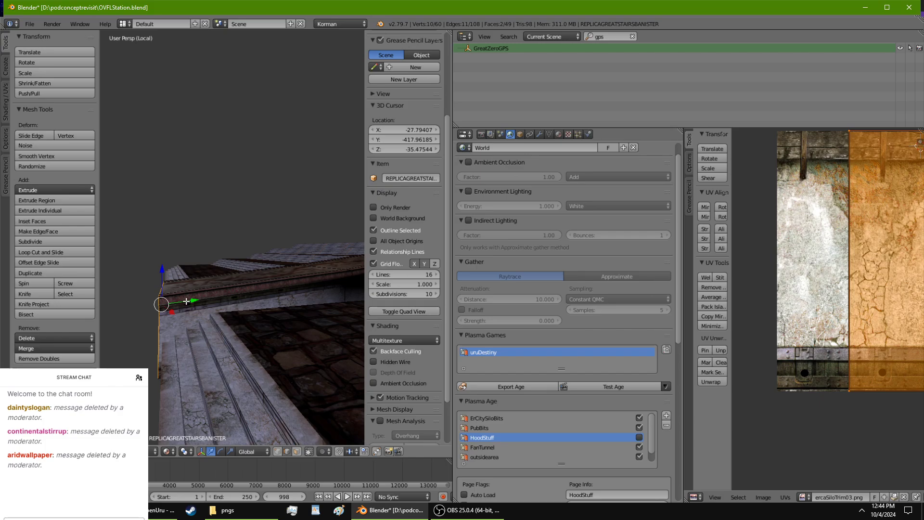
pyautogui.moveTo(186, 301); pyautogui.dragTo(176, 305)
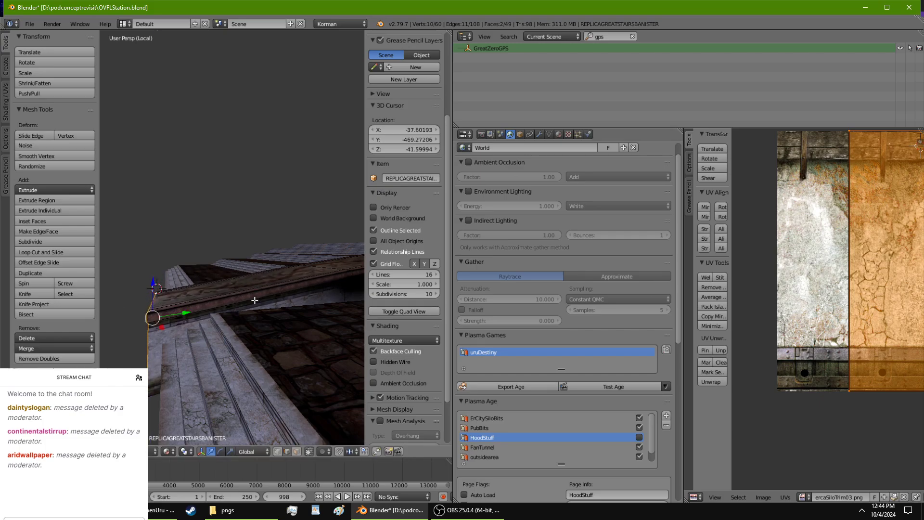
# Select the wall and rim edges of the cross-section nearest the banister's end and reposition them to smooth the curve.
pyautogui.moveTo(150, 270); pyautogui.dragTo(251, 359, button='middle')
pyautogui.rightClick(247, 361)
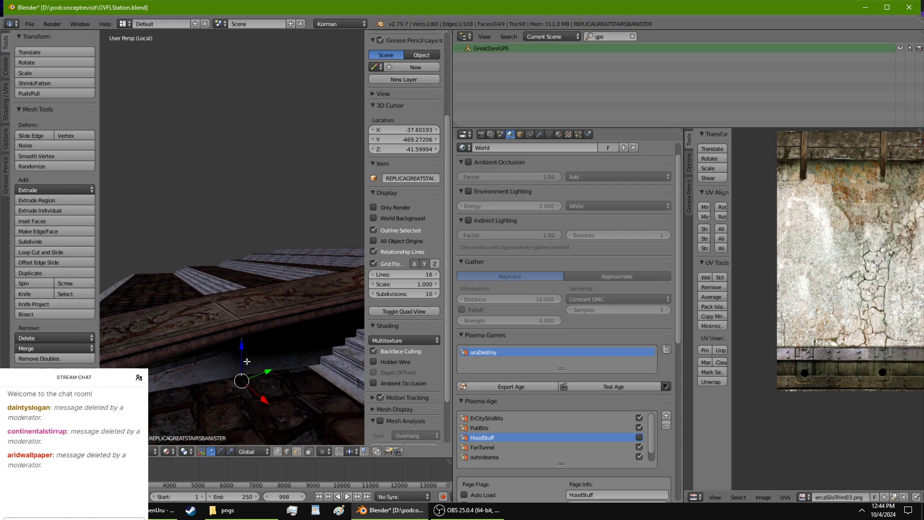
pyautogui.keyDown('alt'); pyautogui.rightClick(220, 305); pyautogui.keyUp('alt')
pyautogui.moveTo(220, 305); pyautogui.dragTo(227, 334, button='middle')
pyautogui.keyDown('alt'); pyautogui.keyDown('shift'); pyautogui.rightClick(222, 318); pyautogui.keyUp('shift'); pyautogui.keyUp('alt')
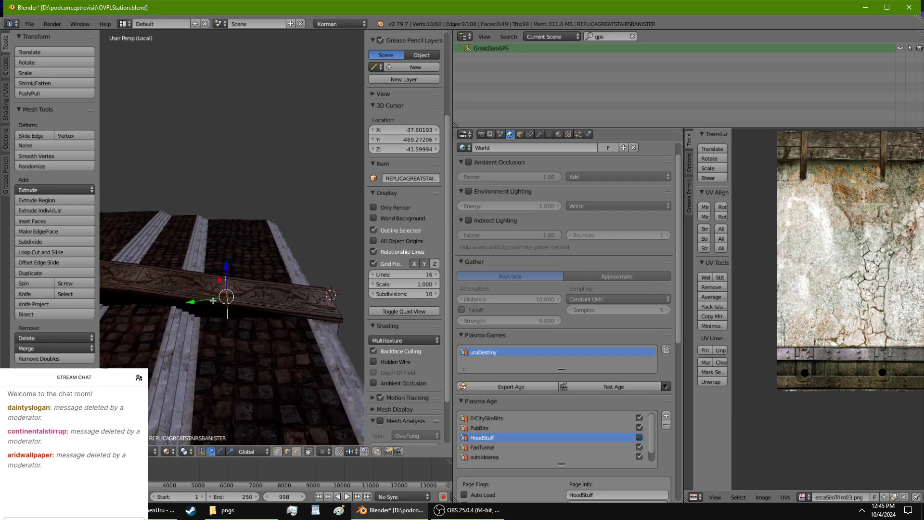
pyautogui.press('g')
pyautogui.press('z')
pyautogui.click(249, 264)
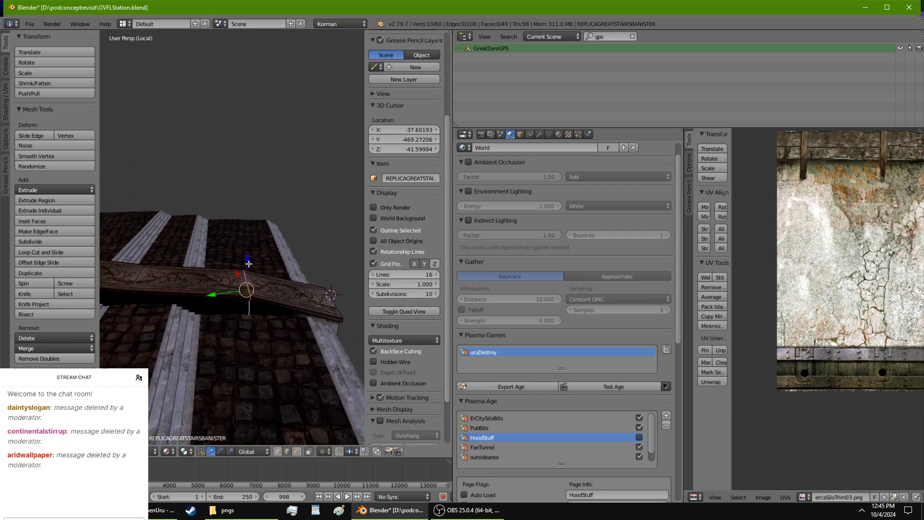
pyautogui.moveTo(249, 263); pyautogui.dragTo(241, 328, button='middle')
pyautogui.moveTo(232, 221); pyautogui.dragTo(234, 225)
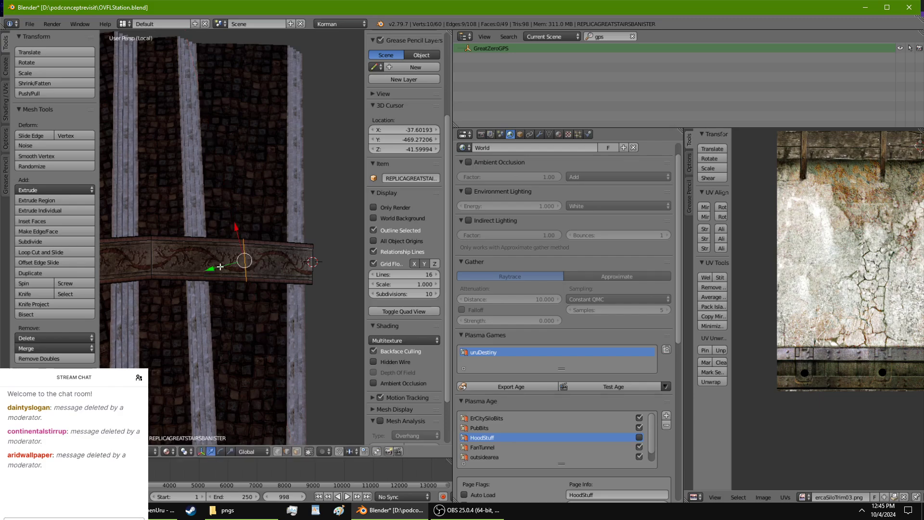
# Leave edit mode and local view to examine the reshaped banister against the surrounding stairs.
pyautogui.moveTo(220, 266)
pyautogui.keyDown('shift'); pyautogui.mouseDown(button='middle')
pyautogui.moveTo(183, 308)
pyautogui.moveTo(203, 300)
pyautogui.moveTo(310, 315)
pyautogui.moveTo(240, 294)
pyautogui.moveTo(152, 221)
pyautogui.moveTo(164, 215)
pyautogui.moveTo(193, 250)
pyautogui.moveTo(221, 258)
pyautogui.mouseUp(button='middle'); pyautogui.keyUp('shift')
pyautogui.scroll(2, 205, 292)
pyautogui.press('Tab')
pyautogui.press('KP_Divide')
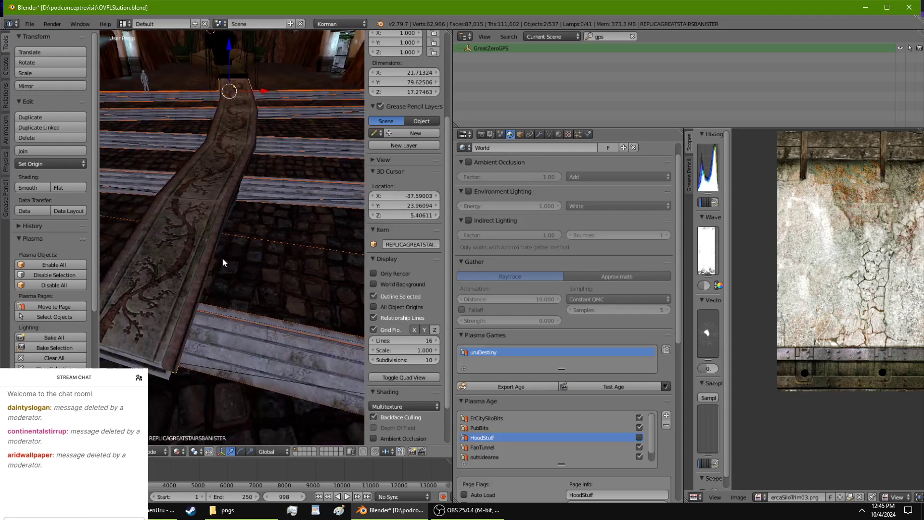
pyautogui.scroll(8, 224, 253)
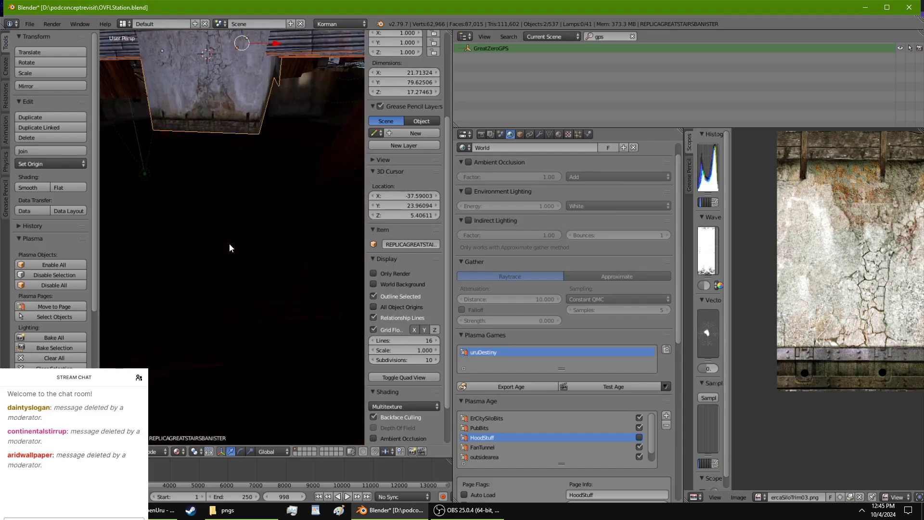
pyautogui.scroll(-6, 229, 243)
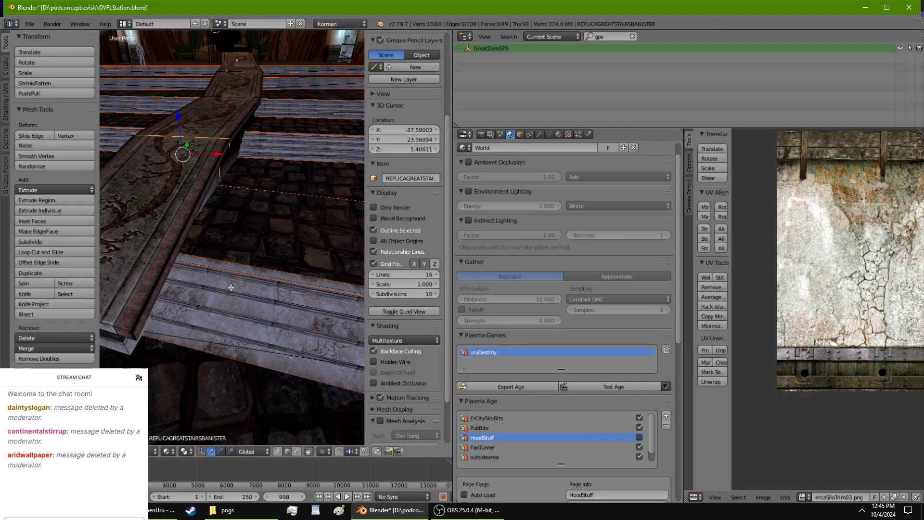
# In face selection mode, select the top and both sloped rim faces along the banister's nearest sections.
pyautogui.press('Tab')
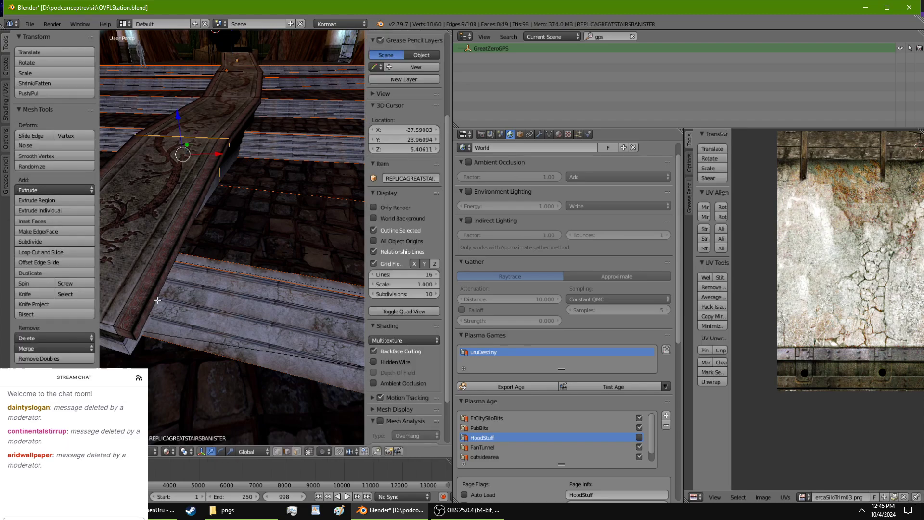
pyautogui.click(296, 451)
pyautogui.rightClick(157, 269)
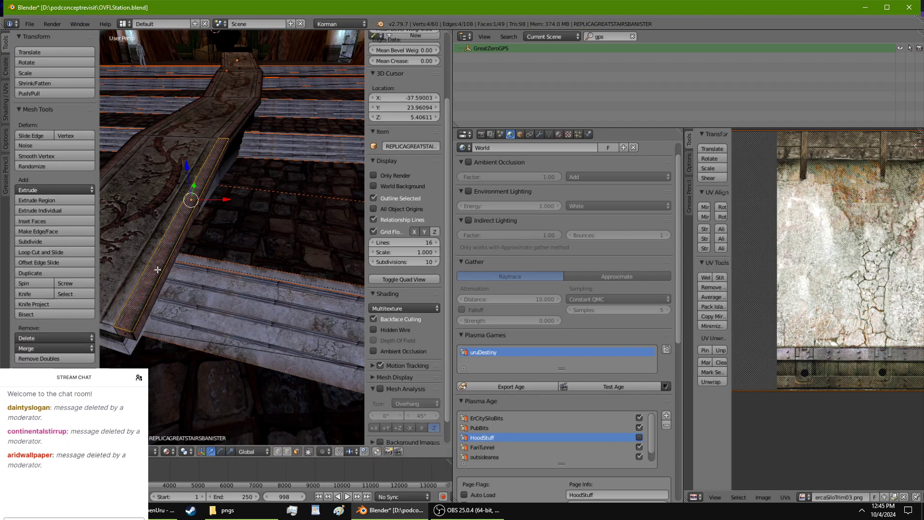
pyautogui.keyDown('shift'); pyautogui.rightClick(135, 226); pyautogui.keyUp('shift')
pyautogui.keyDown('shift'); pyautogui.rightClick(118, 158); pyautogui.keyUp('shift')
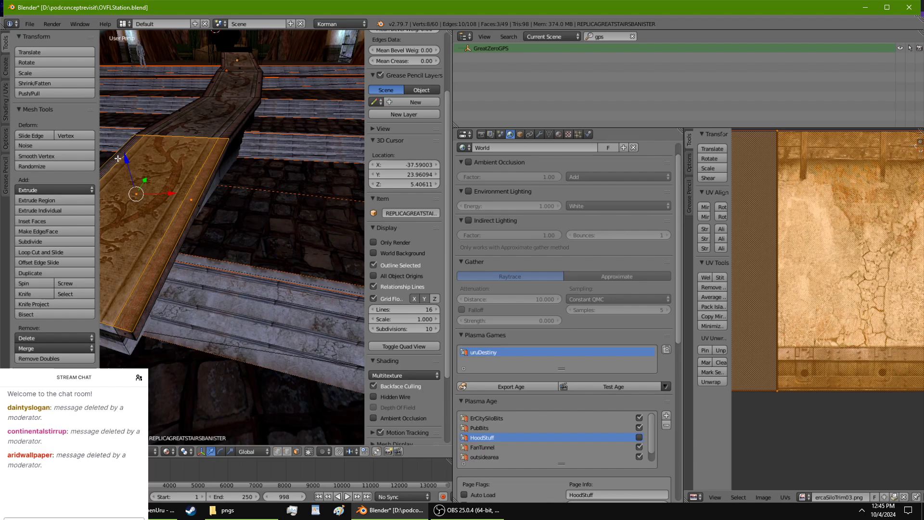
pyautogui.keyDown('shift'); pyautogui.rightClick(174, 116); pyautogui.keyUp('shift')
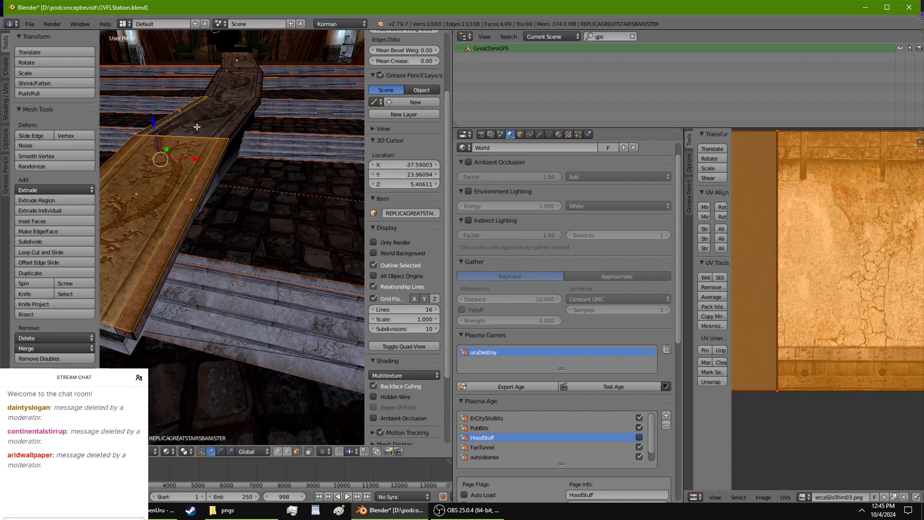
pyautogui.keyDown('shift'); pyautogui.rightClick(233, 125); pyautogui.keyUp('shift')
# Isolate the banister in local view and add the remaining top and rim faces up to its far end to the selection.
pyautogui.press('KP_Divide')
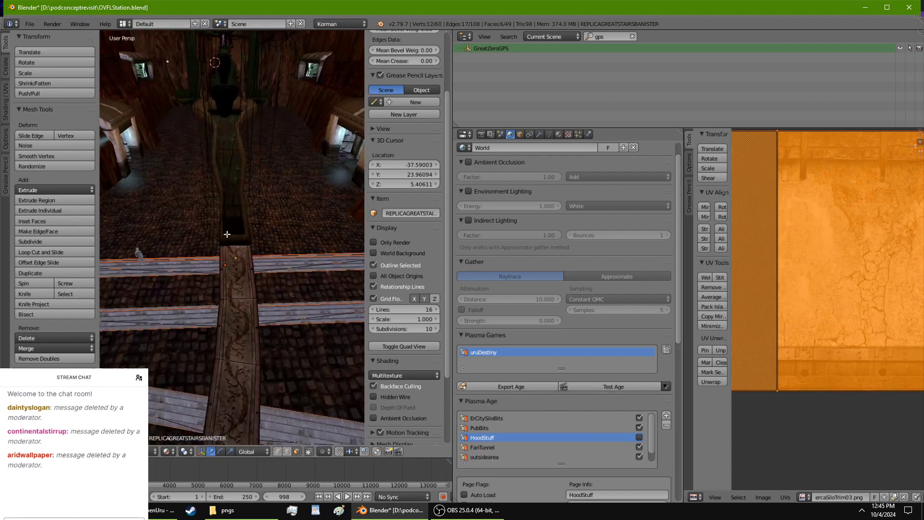
pyautogui.keyDown('shift'); pyautogui.rightClick(319, 209); pyautogui.keyUp('shift')
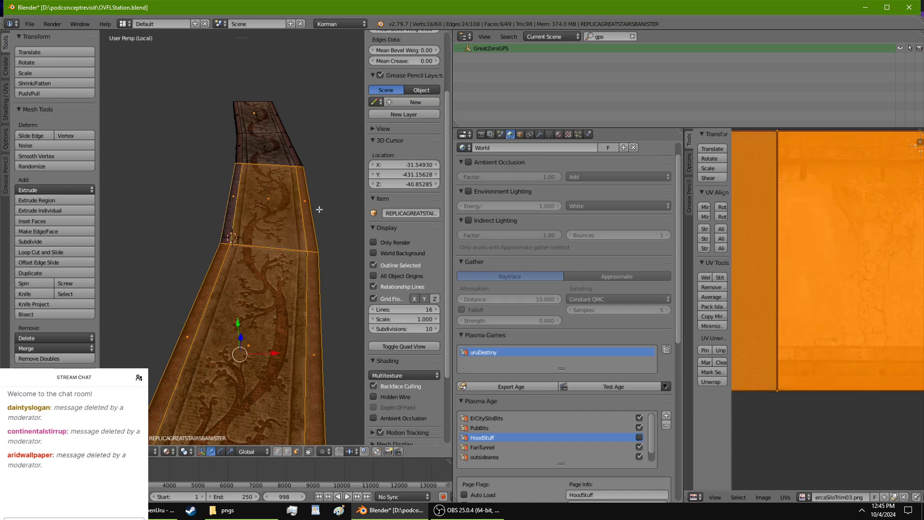
pyautogui.keyDown('shift'); pyautogui.rightClick(284, 140); pyautogui.keyUp('shift')
pyautogui.keyDown('shift'); pyautogui.rightClick(249, 113); pyautogui.keyUp('shift')
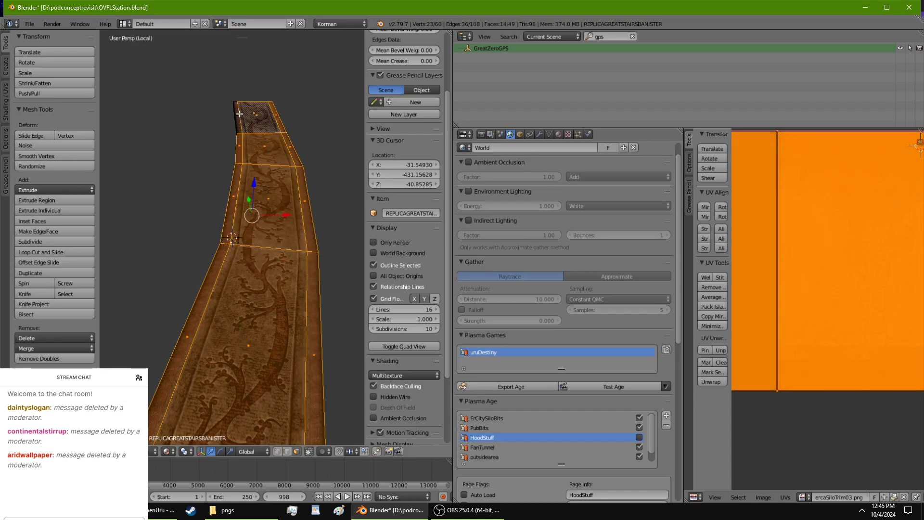
pyautogui.moveTo(249, 116); pyautogui.dragTo(212, 174, button='middle')
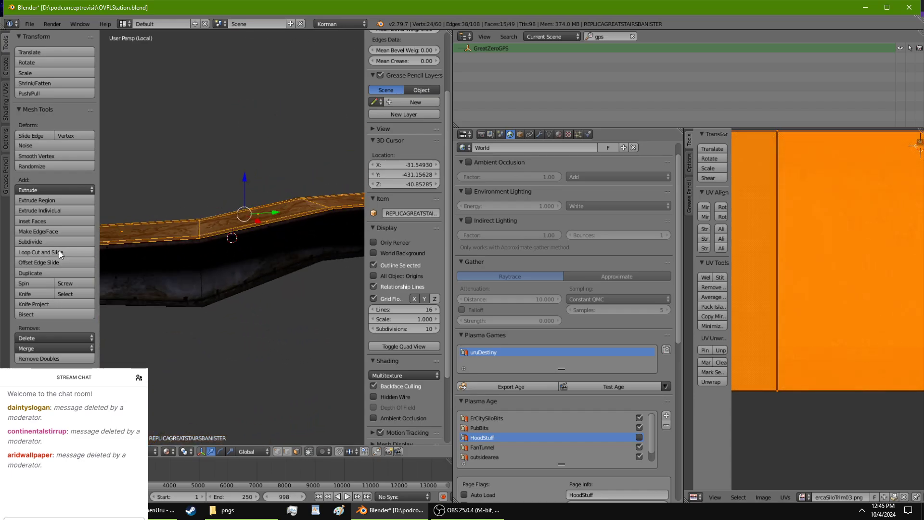
# Duplicate the selected banister top faces in place and separate the copy into its own object.
pyautogui.click(53, 270)
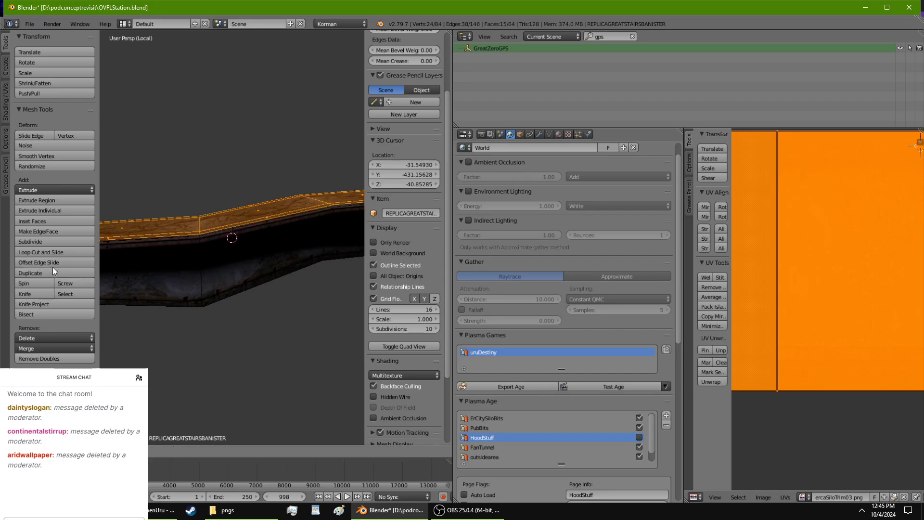
pyautogui.rightClick(53, 267)
pyautogui.press('p')
pyautogui.click(248, 218)
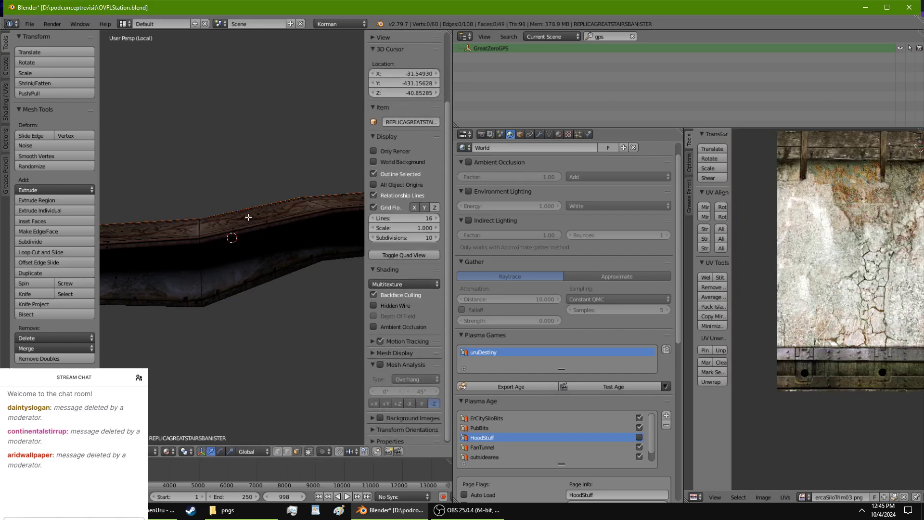
# Select the separated banister top object in object mode and remove all of its material slots.
pyautogui.press('Tab')
pyautogui.rightClick(242, 214)
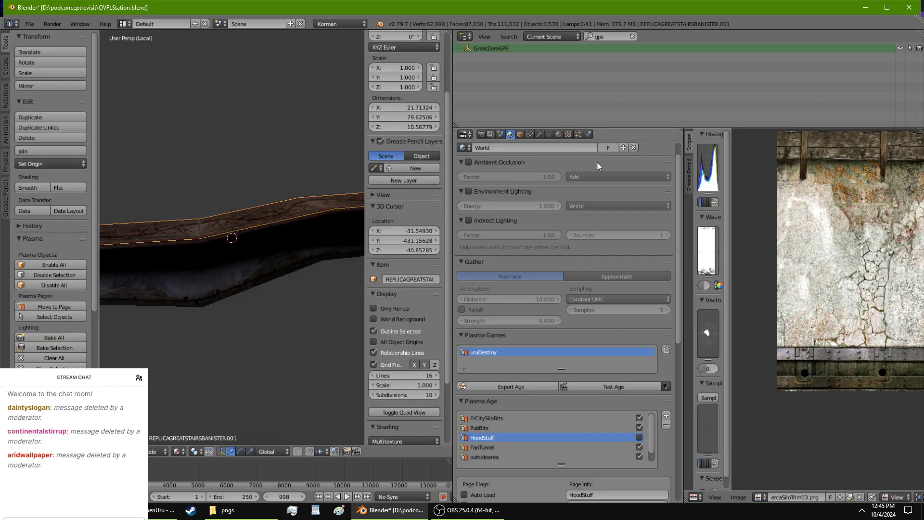
pyautogui.scroll(1, 597, 160)
pyautogui.click(558, 135)
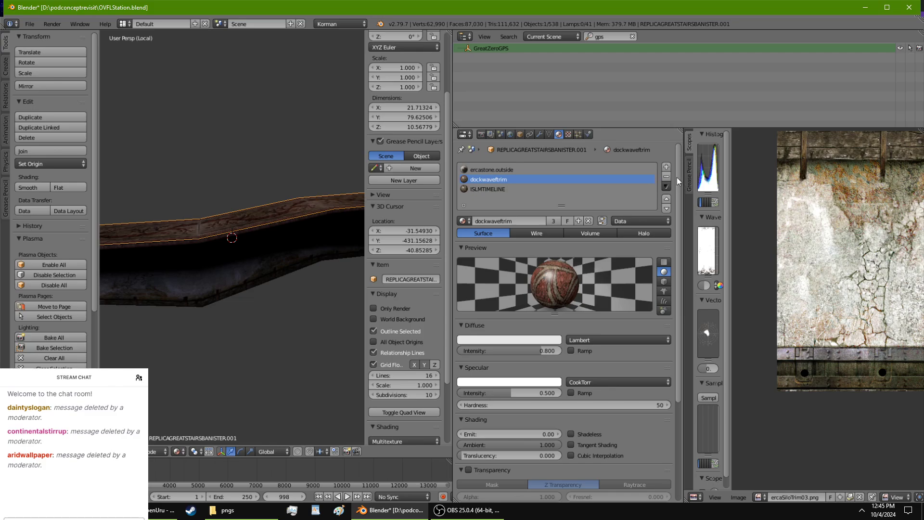
pyautogui.click(666, 176)
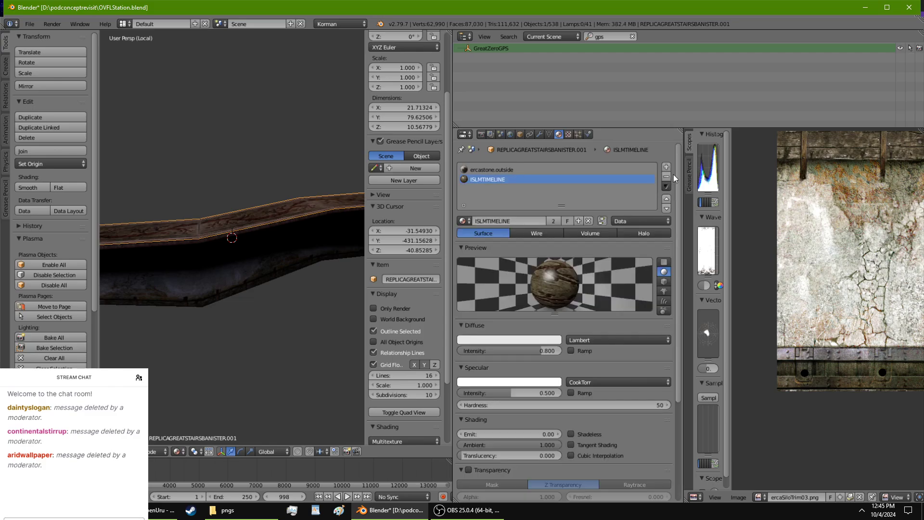
pyautogui.click(668, 176)
pyautogui.click(667, 176)
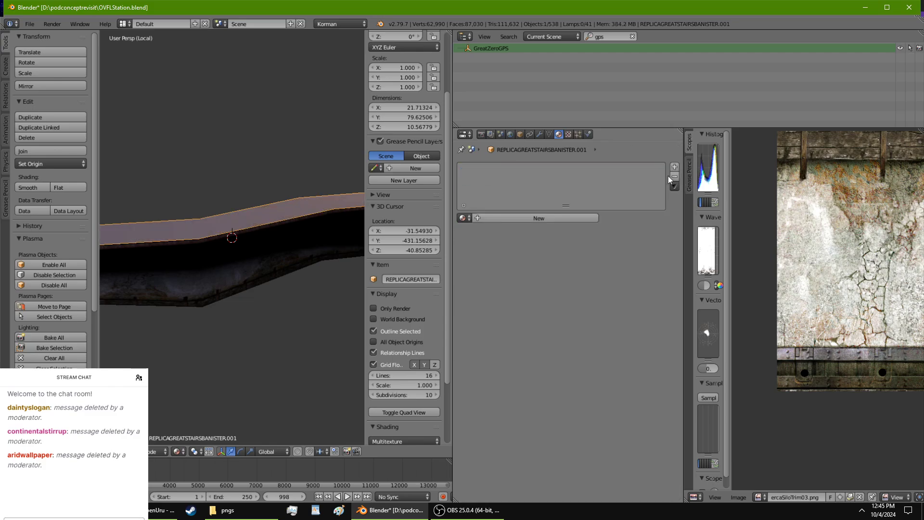
# Display the separated object as a wireframe with Wire and Draw All Edges enabled and Wire as the maximum draw type.
pyautogui.click(520, 135)
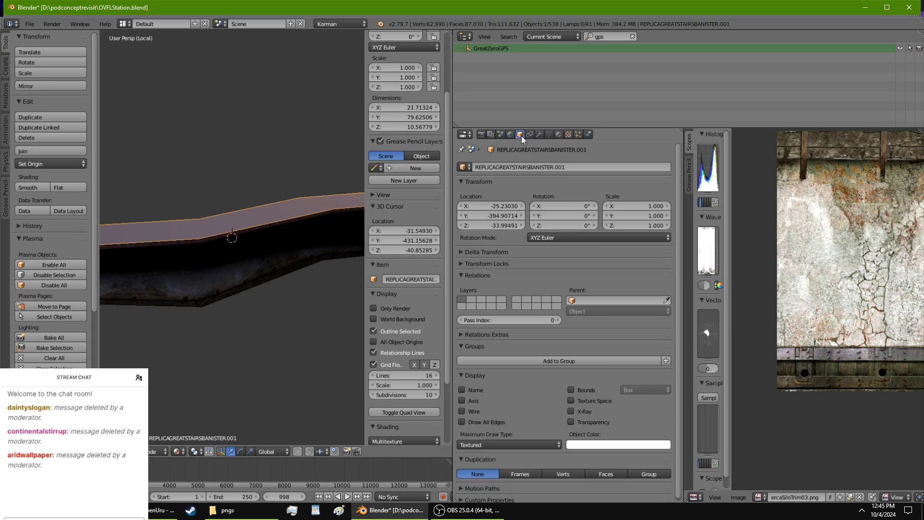
pyautogui.click(477, 422)
pyautogui.click(509, 445)
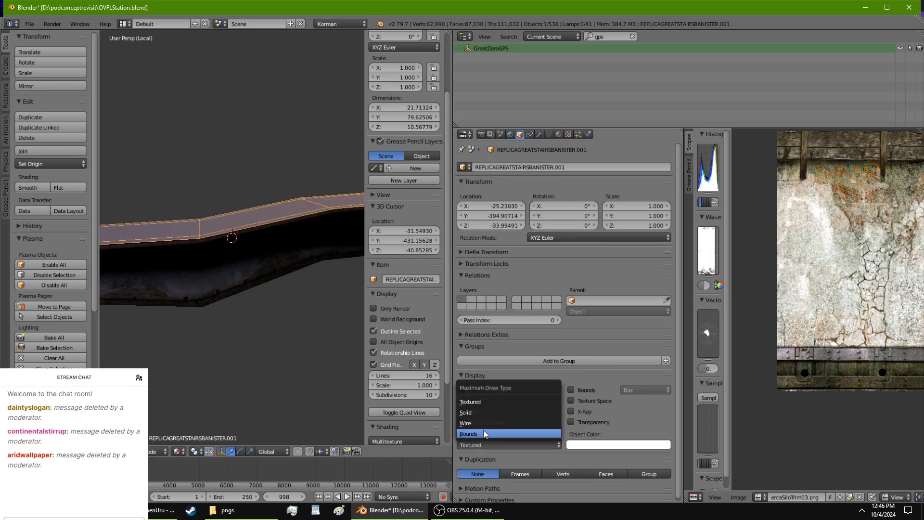
pyautogui.click(481, 412)
pyautogui.moveTo(253, 283); pyautogui.dragTo(336, 308, button='middle')
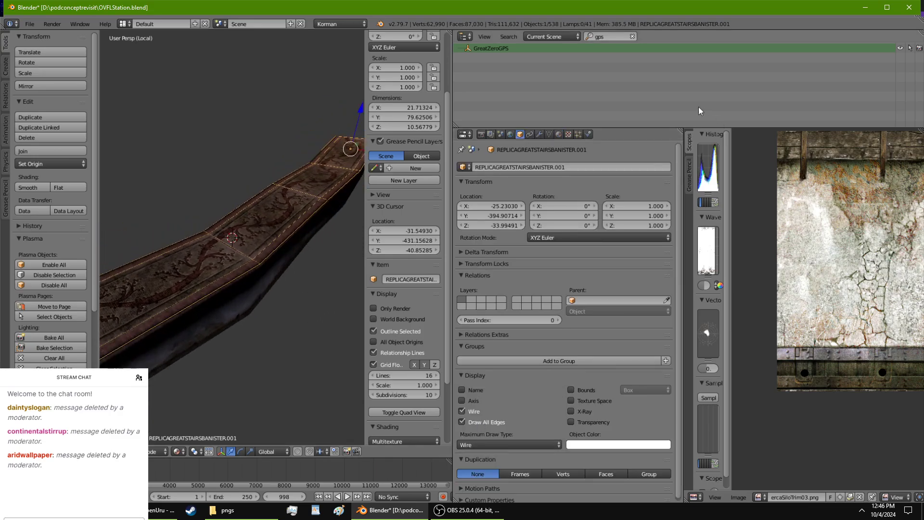
# Rename the separated wireframe object to REPLICAGREATSTAIRSBANISTER.colision.
pyautogui.click(587, 134)
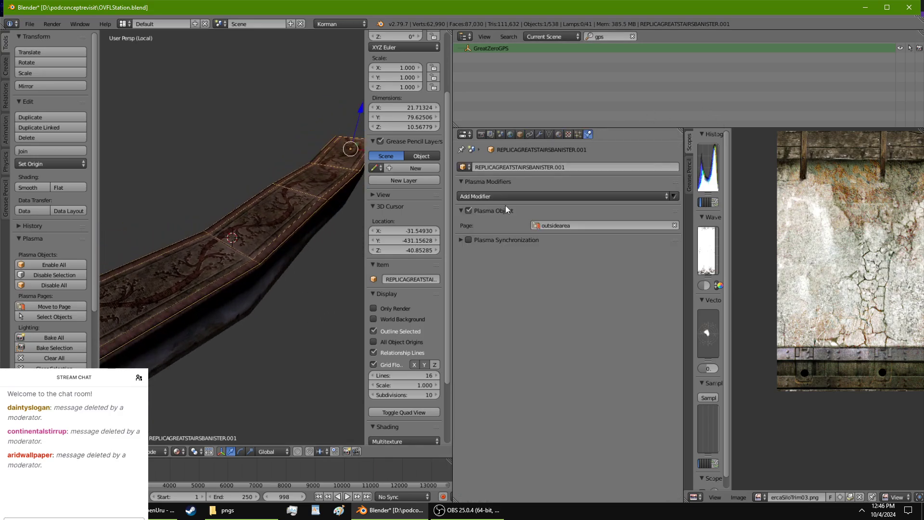
pyautogui.click(574, 169)
pyautogui.press('End')
pyautogui.press('BackSpace')
pyautogui.press('BackSpace')
pyautogui.press('BackSpace')
pyautogui.press('BackSpace')
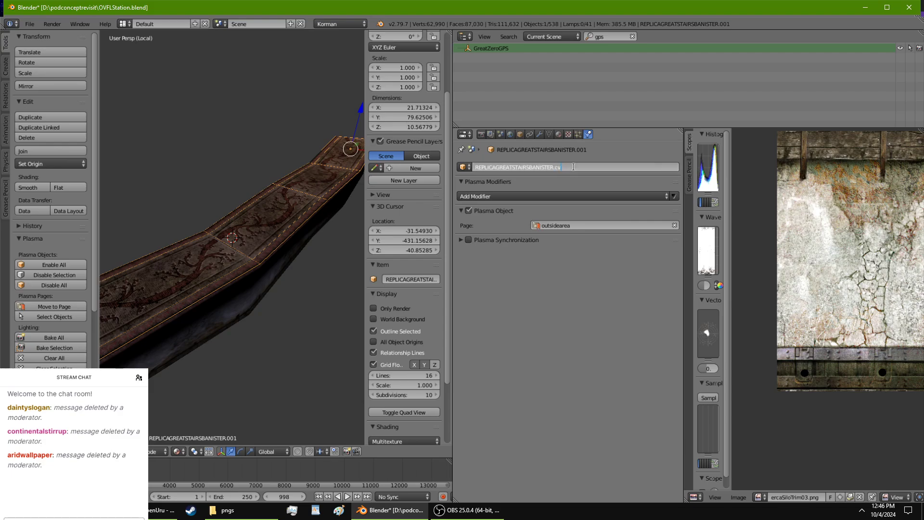
pyautogui.write('.colision')
pyautogui.press('Return')
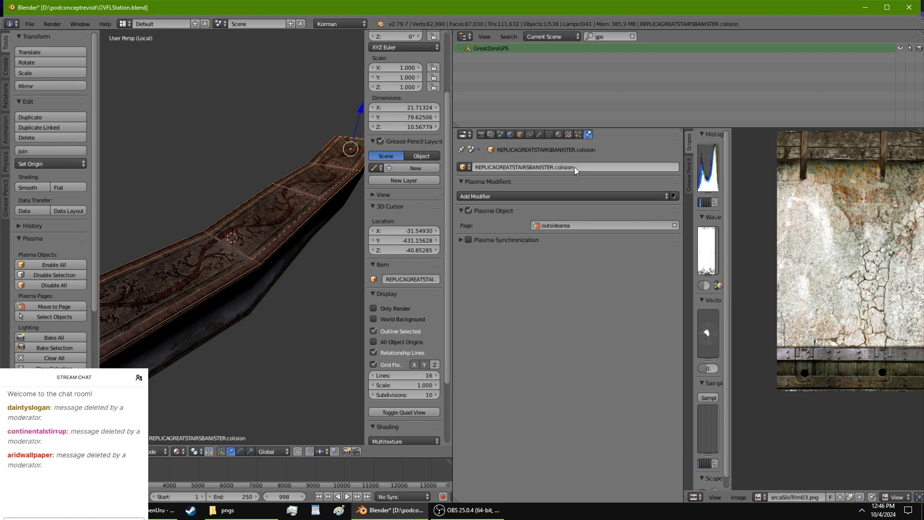
# Add a Plasma Collision modifier to the object with Triangle Mesh bounds and Terrain enabled.
pyautogui.click(567, 197)
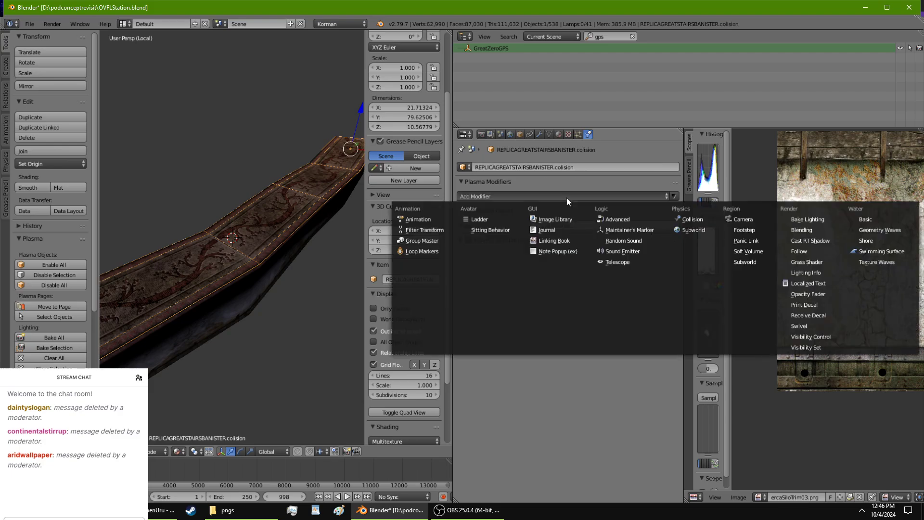
pyautogui.click(688, 219)
pyautogui.click(556, 226)
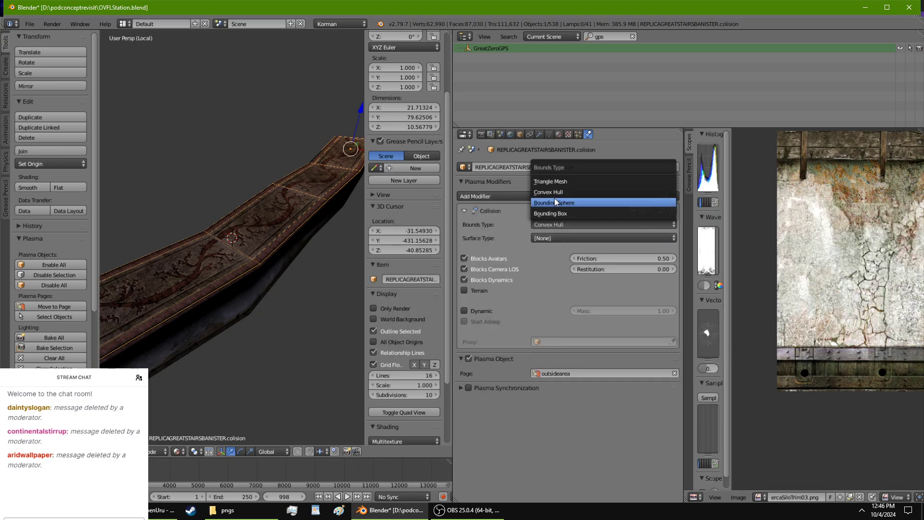
pyautogui.click(554, 181)
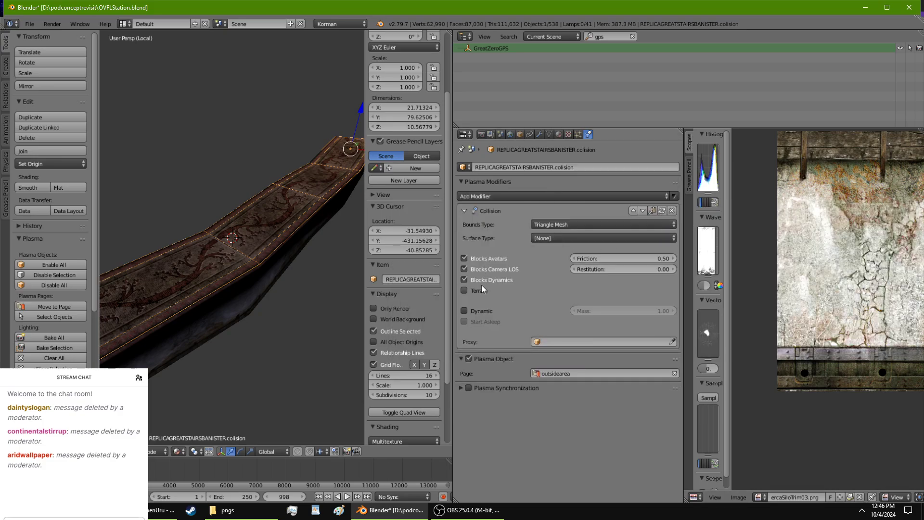
pyautogui.click(464, 280)
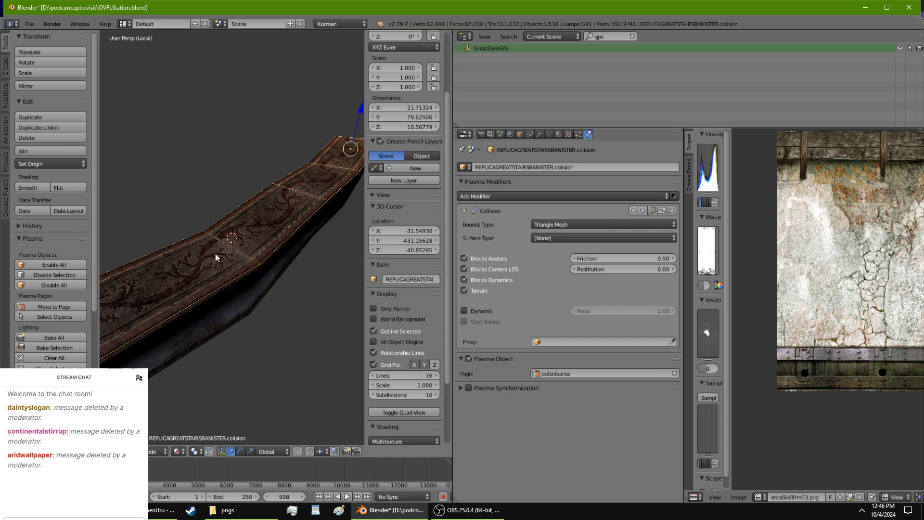
# In edge selection mode, select the outer boundary edges around one end of the collision mesh and along its adjoining sides.
pyautogui.moveTo(215, 257); pyautogui.dragTo(215, 239, button='middle')
pyautogui.press('Tab')
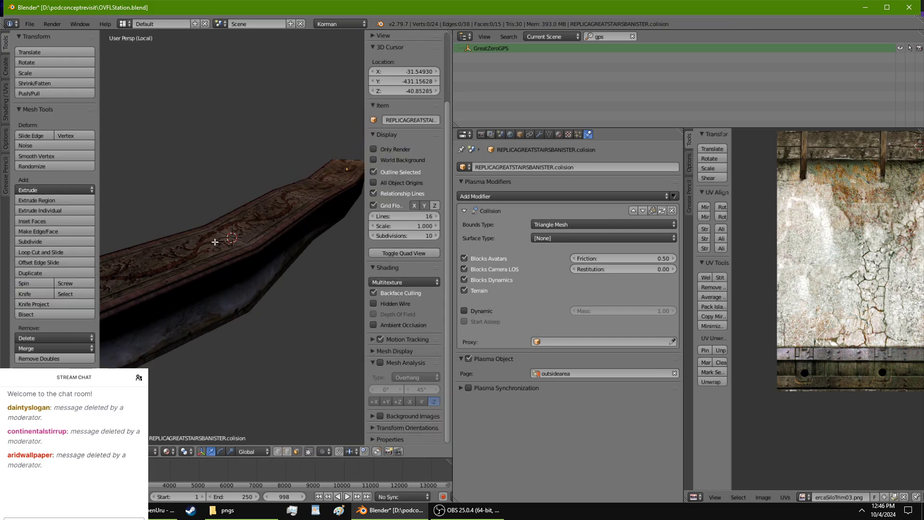
pyautogui.press('a')
pyautogui.moveTo(245, 307); pyautogui.dragTo(215, 414, button='middle')
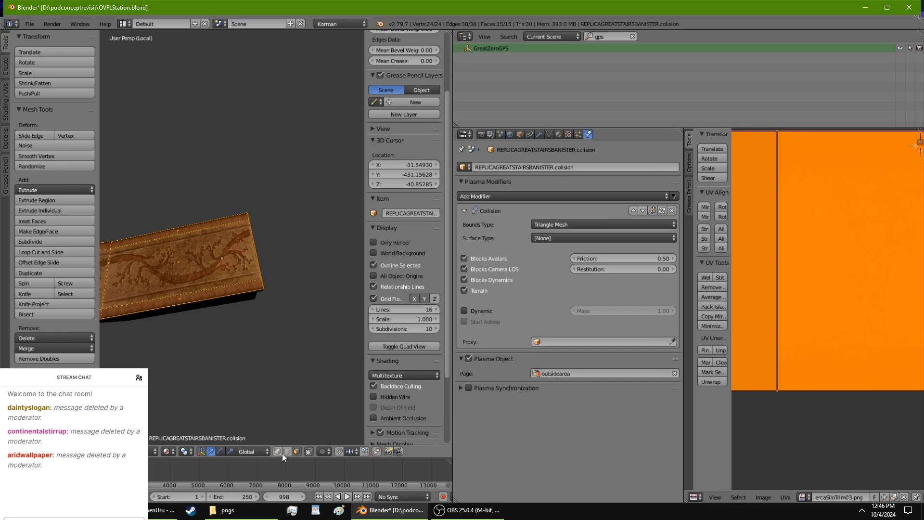
pyautogui.rightClick(249, 214)
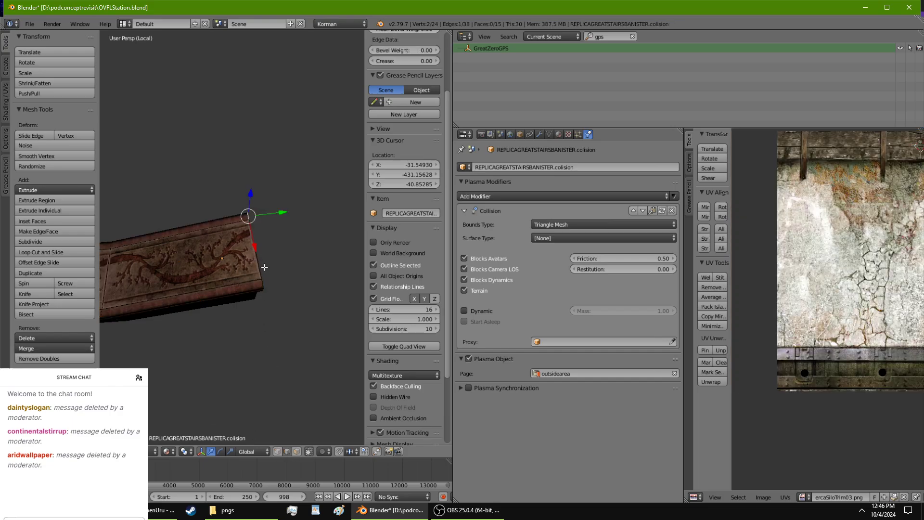
pyautogui.keyDown('ctrl'); pyautogui.rightClick(264, 282); pyautogui.keyUp('ctrl')
pyautogui.keyDown('ctrl'); pyautogui.rightClick(244, 293); pyautogui.keyUp('ctrl')
pyautogui.moveTo(244, 293); pyautogui.dragTo(273, 247, button='middle')
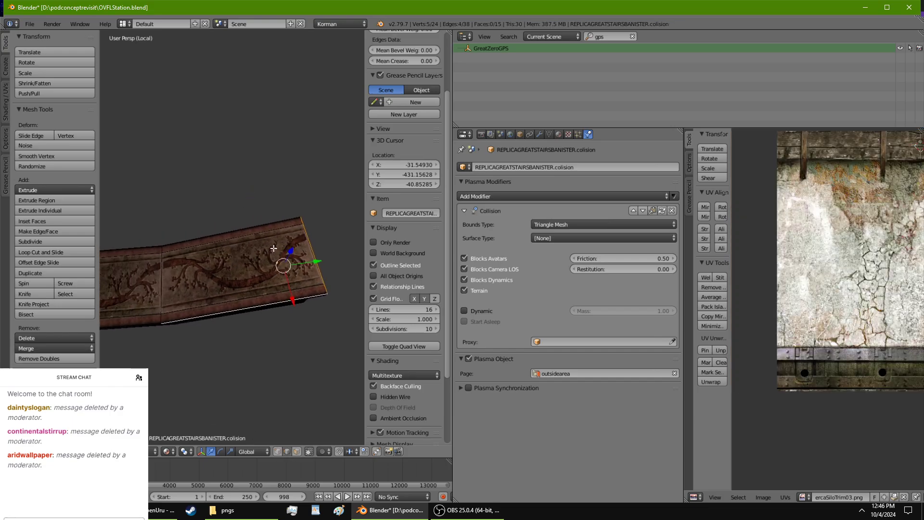
pyautogui.keyDown('ctrl'); pyautogui.rightClick(160, 235); pyautogui.keyUp('ctrl')
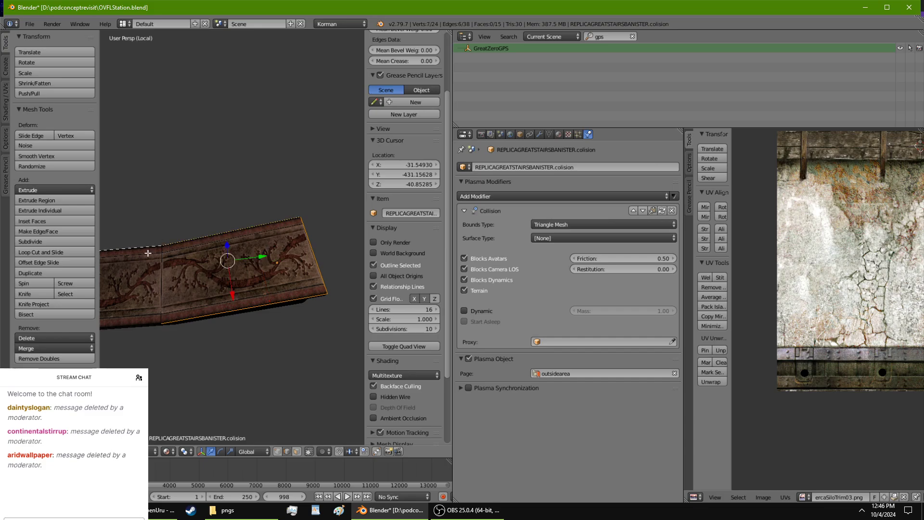
pyautogui.keyDown('ctrl'); pyautogui.rightClick(152, 321); pyautogui.keyUp('ctrl')
# Add the remaining outer boundary edges along both long sides and the other end of the collision mesh to the selection.
pyautogui.moveTo(152, 321); pyautogui.dragTo(135, 317, button='middle')
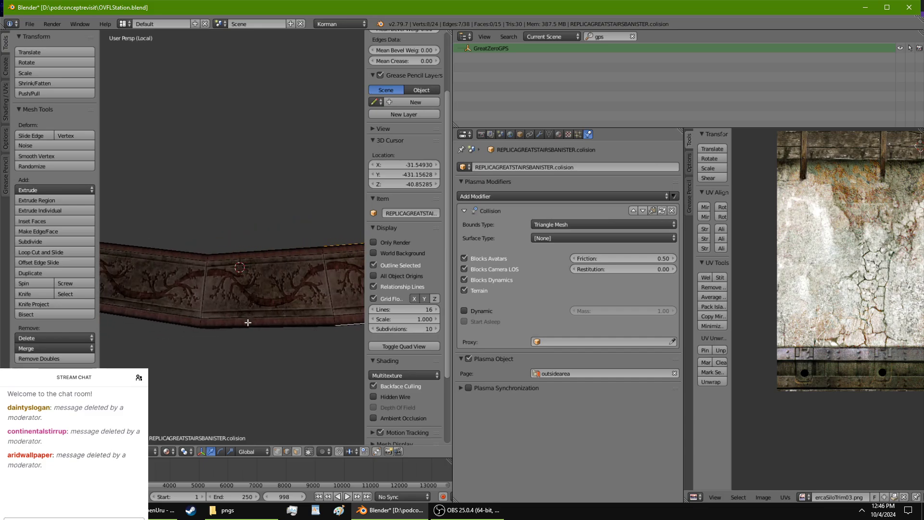
pyautogui.keyDown('ctrl'); pyautogui.rightClick(258, 249); pyautogui.keyUp('ctrl')
pyautogui.keyDown('ctrl'); pyautogui.rightClick(175, 248); pyautogui.keyUp('ctrl')
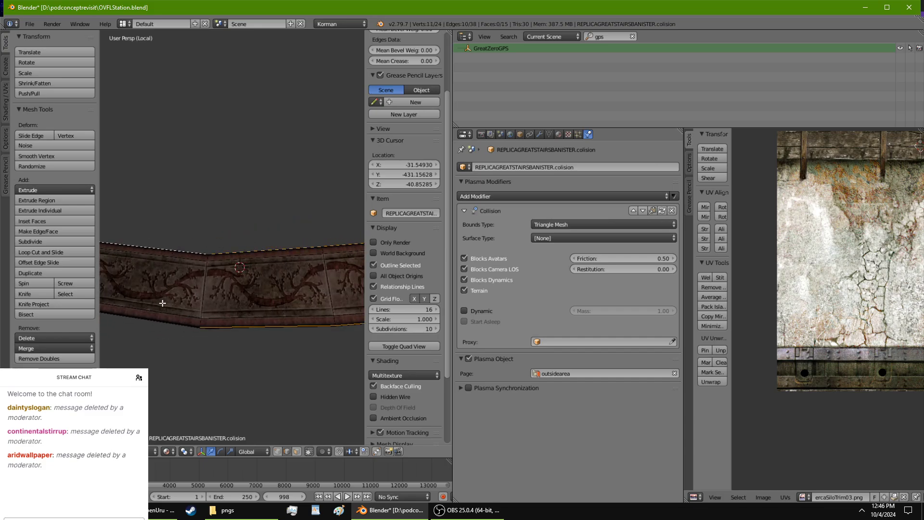
pyautogui.moveTo(157, 319); pyautogui.dragTo(191, 296, button='middle')
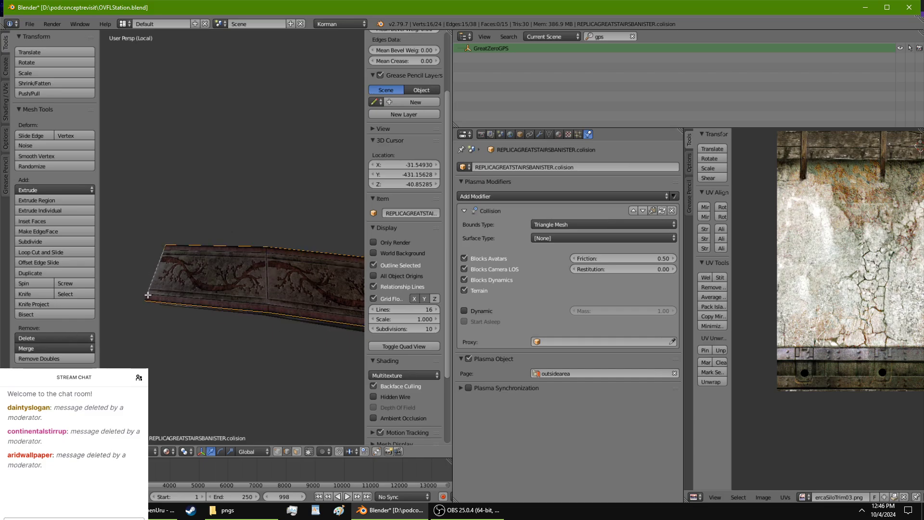
pyautogui.moveTo(152, 296); pyautogui.dragTo(295, 239, button='middle')
# Extrude the selected boundary edges straight down along Z to the base of the banister to form the collision mesh's side walls.
pyautogui.press('e')
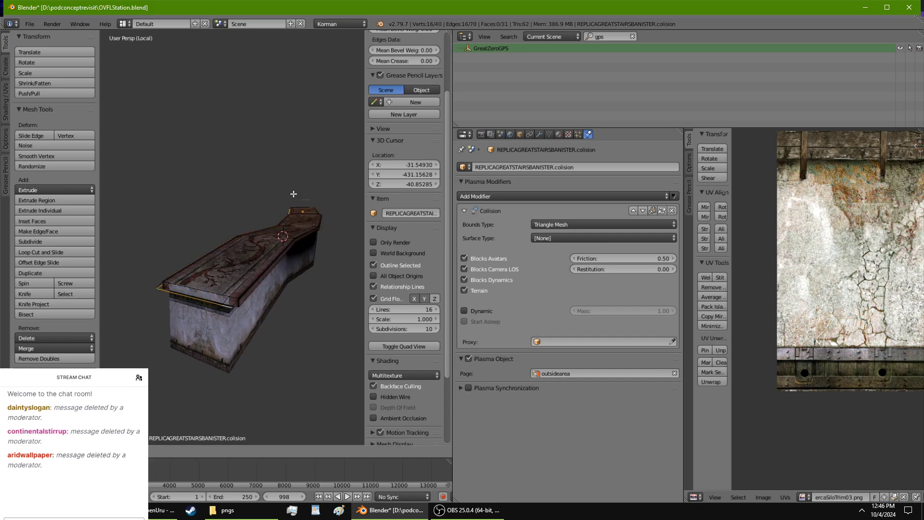
pyautogui.rightClick(293, 193)
pyautogui.moveTo(292, 187); pyautogui.dragTo(291, 213)
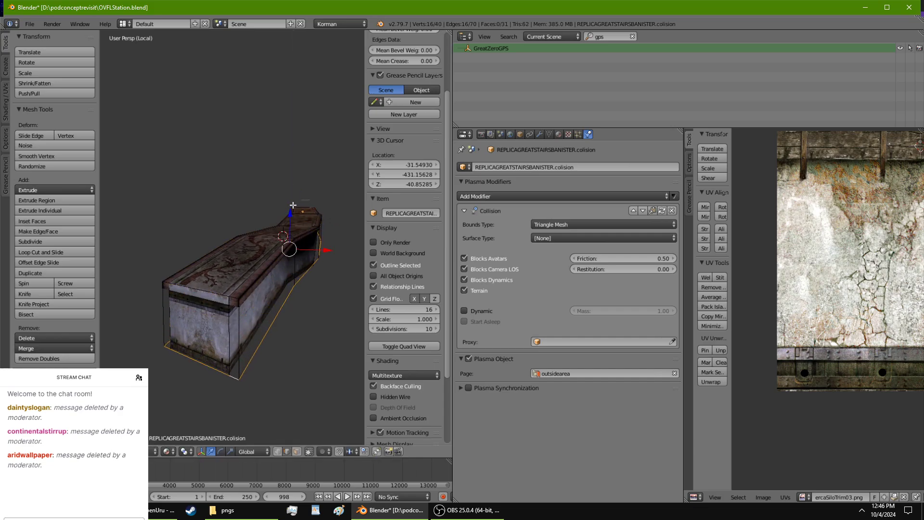
pyautogui.moveTo(291, 213)
pyautogui.mouseDown(button='middle')
pyautogui.moveTo(329, 167)
pyautogui.moveTo(320, 162)
pyautogui.moveTo(300, 171)
pyautogui.moveTo(309, 218)
pyautogui.mouseUp(button='middle')
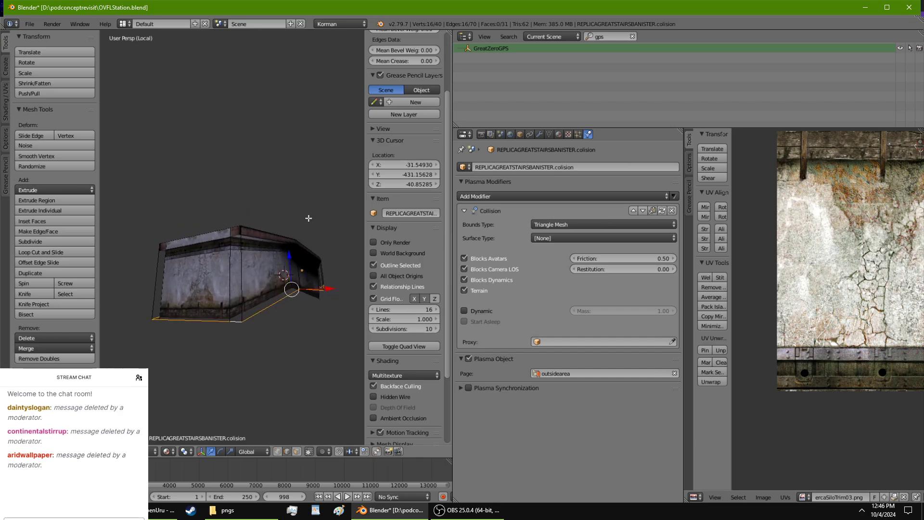
pyautogui.moveTo(292, 250); pyautogui.dragTo(133, 245, button='middle')
pyautogui.moveTo(121, 236); pyautogui.dragTo(293, 233, button='middle')
# Leave local view and adjust the height of the extruded lower edges against the surrounding stairs.
pyautogui.press('KP_Divide')
pyautogui.scroll(-4, 293, 233)
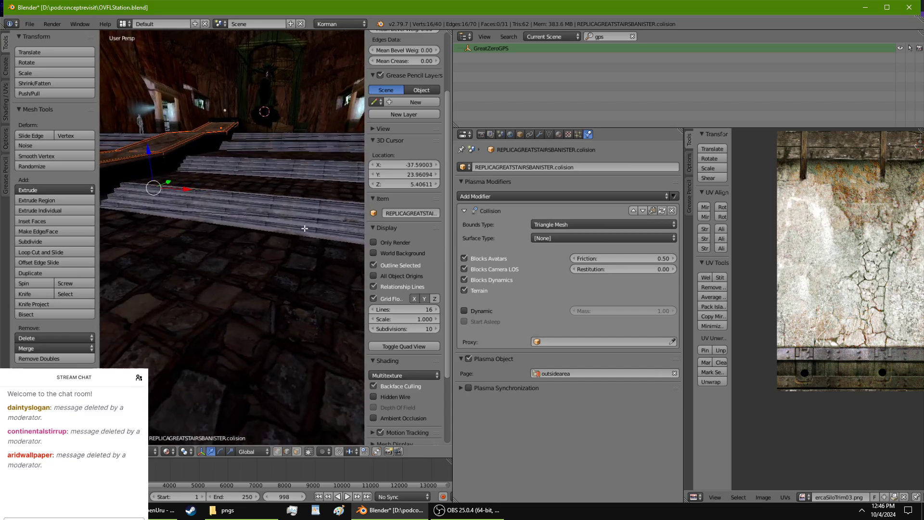
pyautogui.moveTo(149, 151); pyautogui.dragTo(164, 137)
pyautogui.moveTo(164, 137); pyautogui.dragTo(225, 205, button='middle')
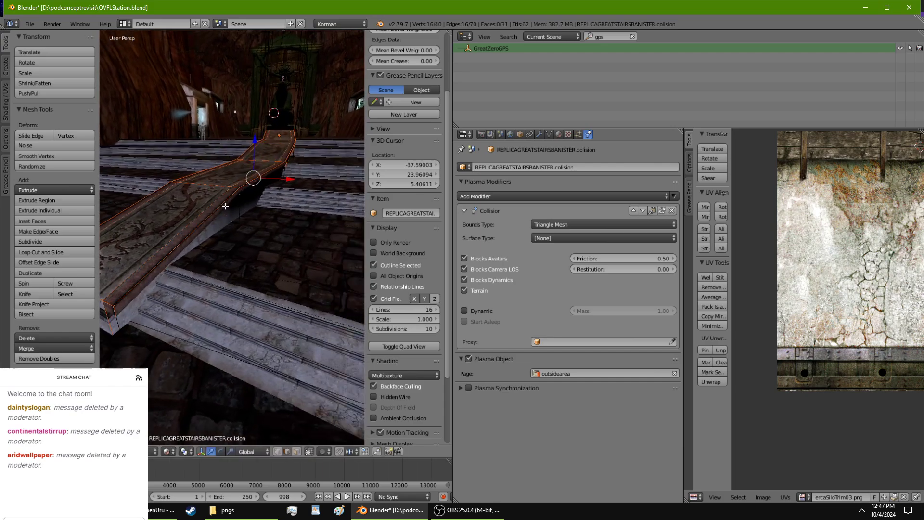
# Return to object mode, save over OVFLStation.blend, and run Test Age for the uruDestiny game from the World settings.
pyautogui.press('Tab')
pyautogui.hotkey('ctrl', 's')
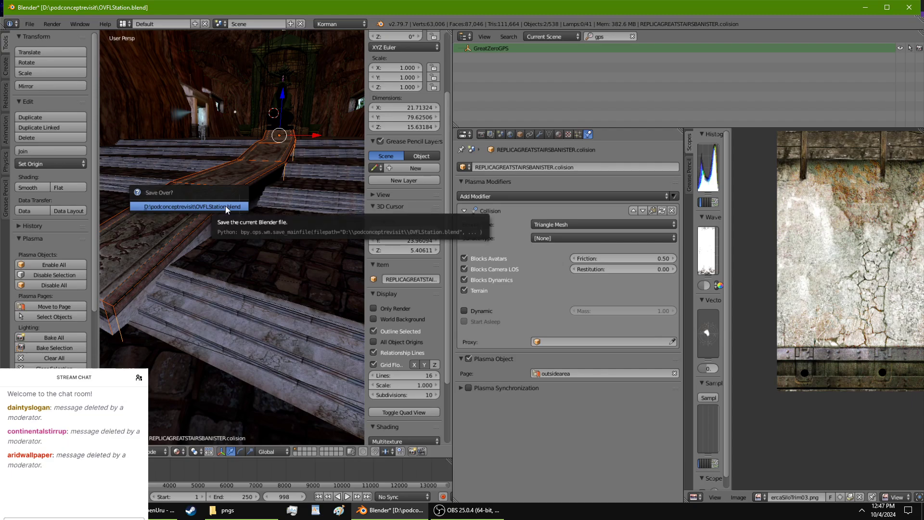
pyautogui.click(225, 206)
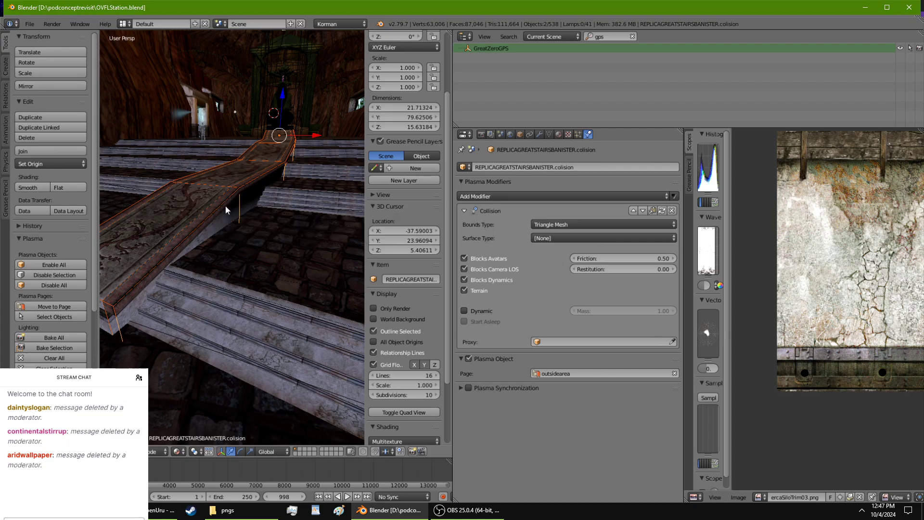
pyautogui.hotkey('ctrl', 's')
pyautogui.click(225, 206)
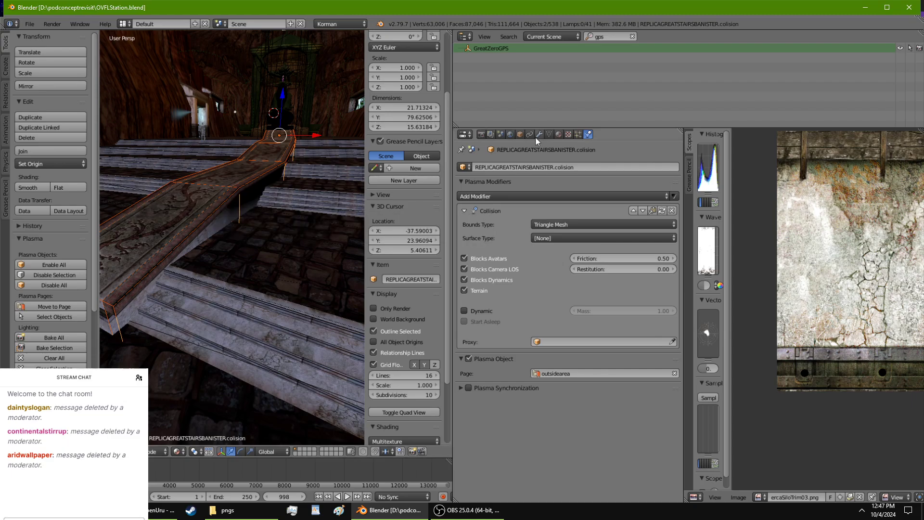
pyautogui.click(511, 134)
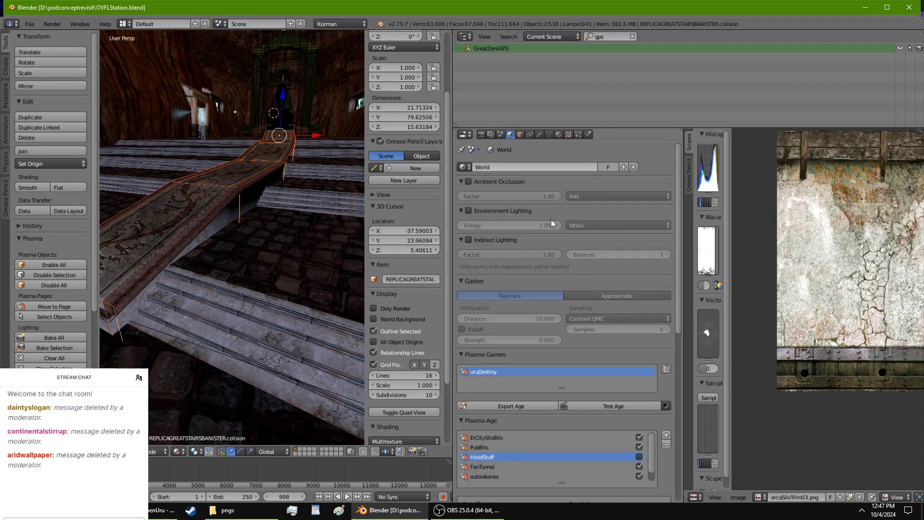
pyautogui.click(631, 401)
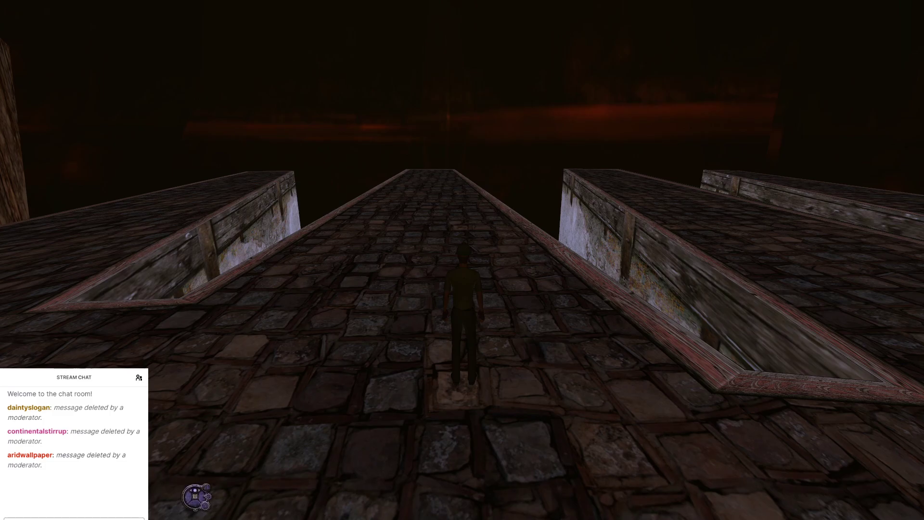
# Switch to the Uru test session, run the avatar up the banister to test its collision, and jump onto the stone wall at its upper end.
pyautogui.press('Right')
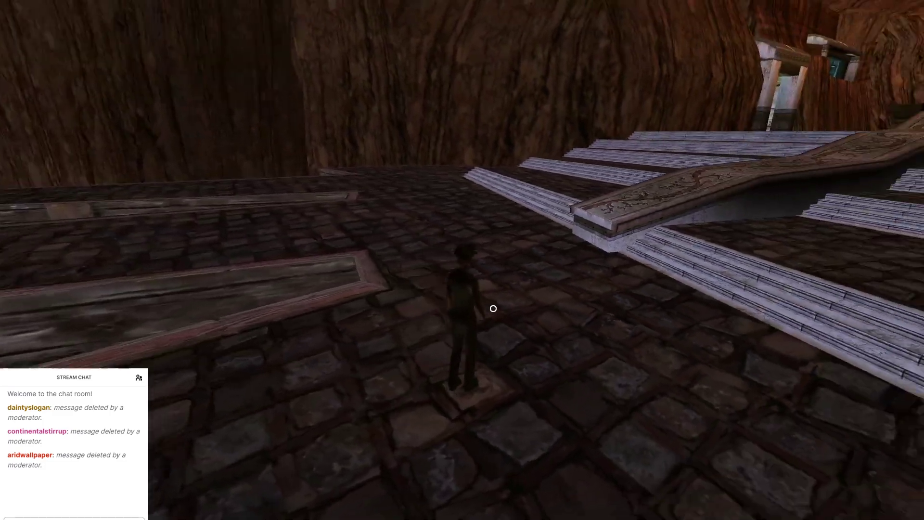
pyautogui.press('Right')
pyautogui.press('Up')
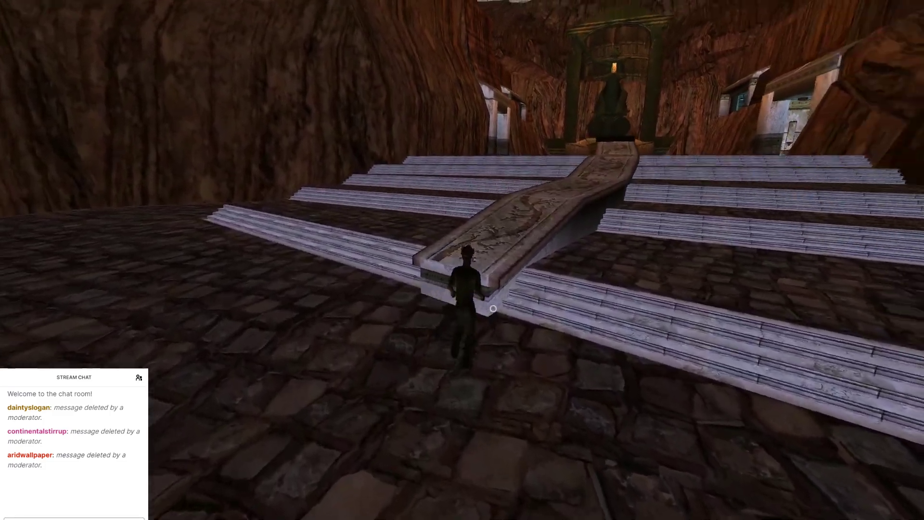
pyautogui.press('Right')
pyautogui.press('Up')
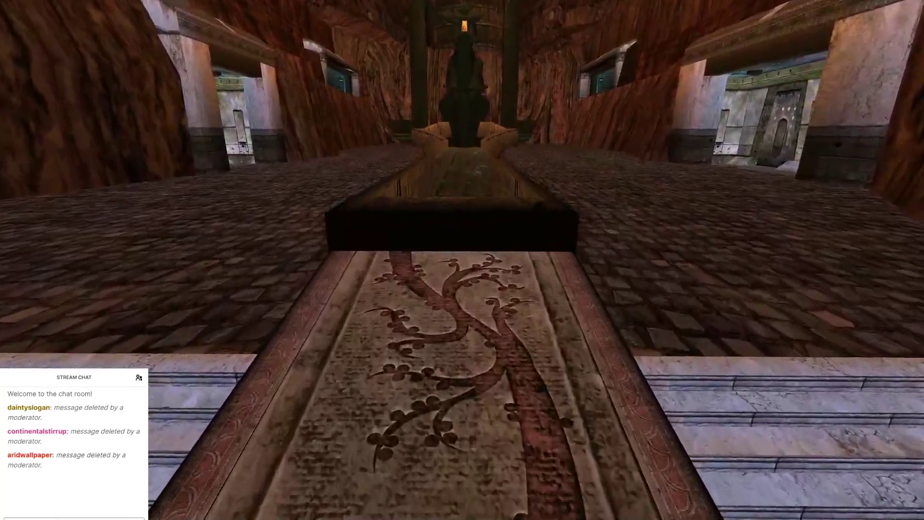
pyautogui.press('space')
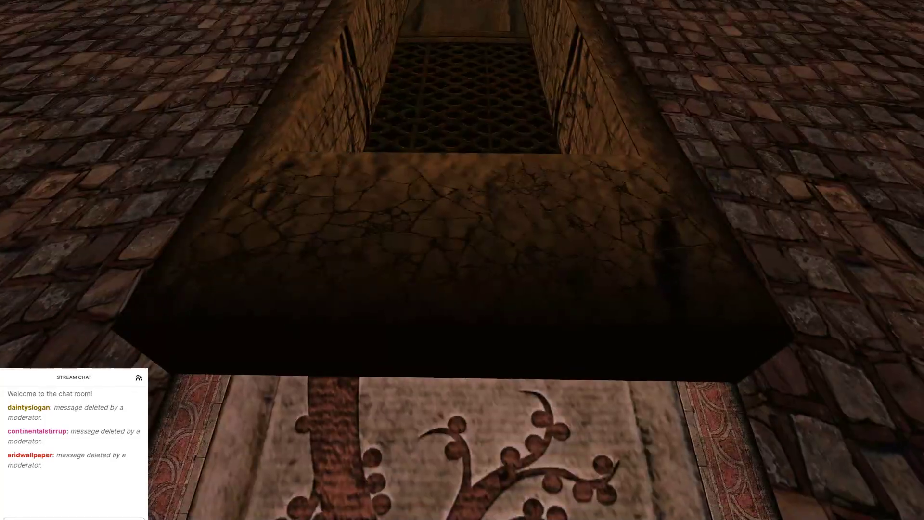
pyautogui.press('space')
pyautogui.press('space')
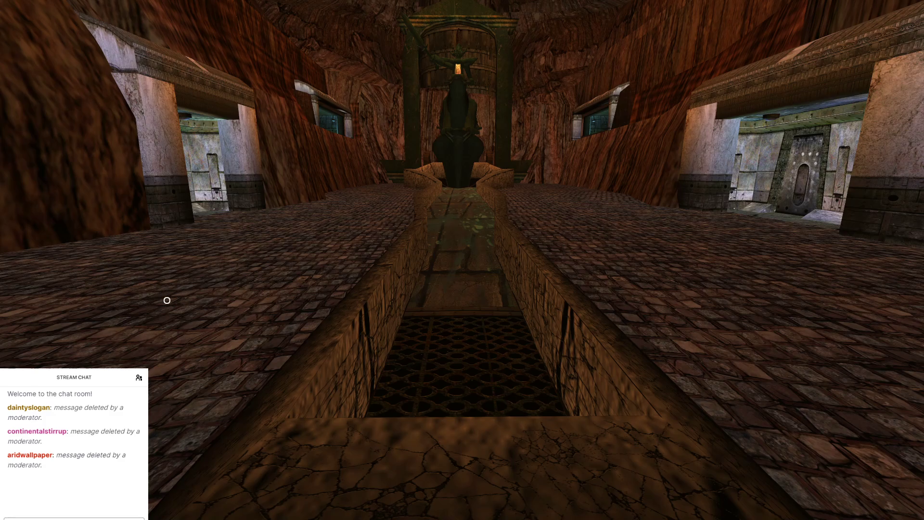
pyautogui.moveTo(428, 391); pyautogui.dragTo(430, 291)
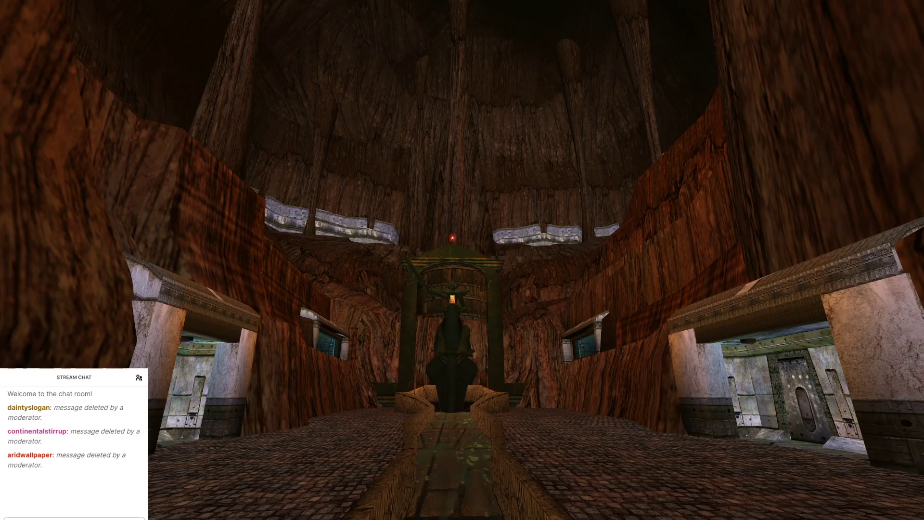
pyautogui.moveTo(430, 291); pyautogui.dragTo(765, 217)
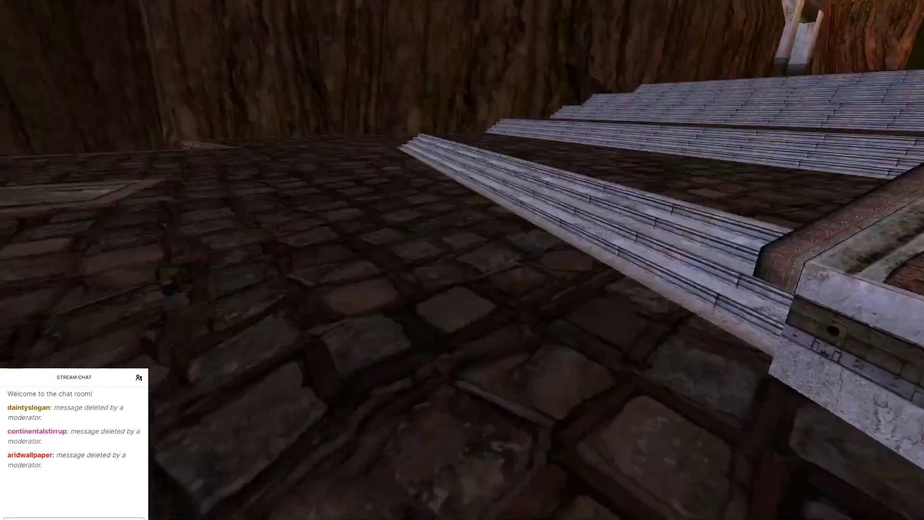
# Walk the avatar around the foot of the great stairs and examine the banister's lower end and the surrounding plaza.
pyautogui.press('Down')
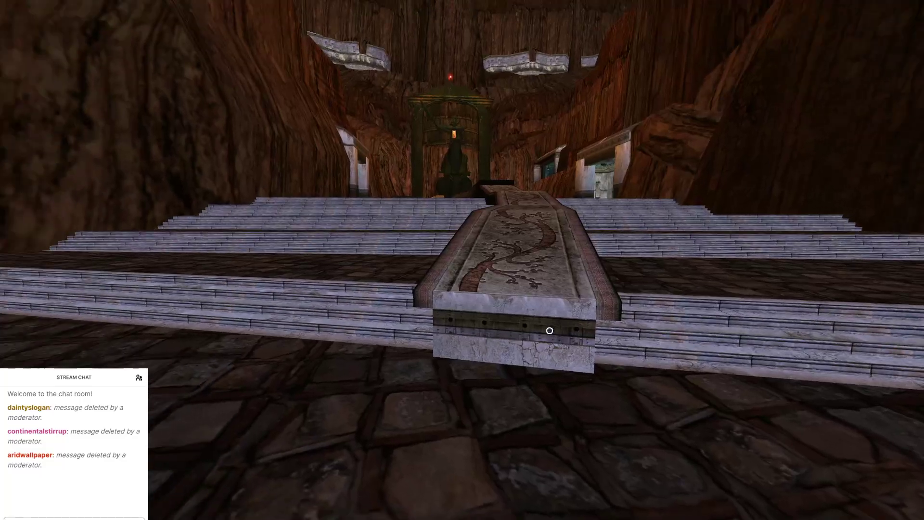
pyautogui.press('Right')
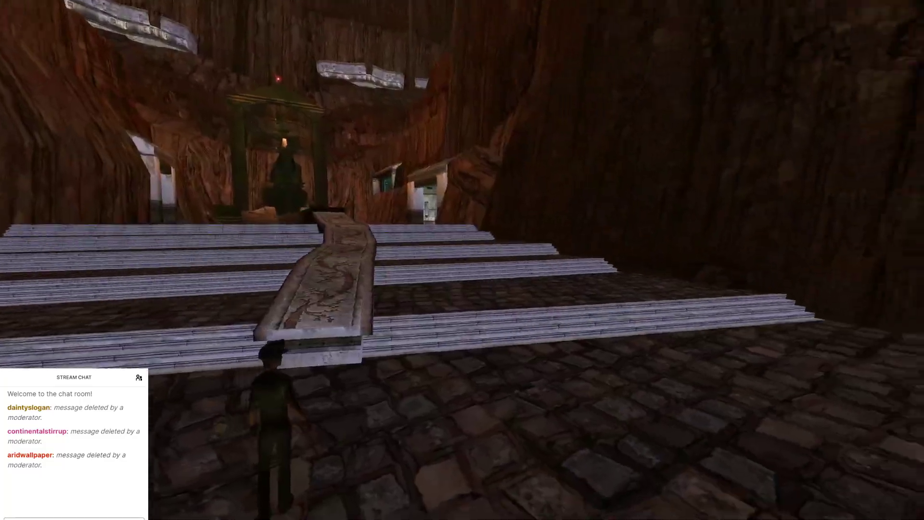
pyautogui.press('Left')
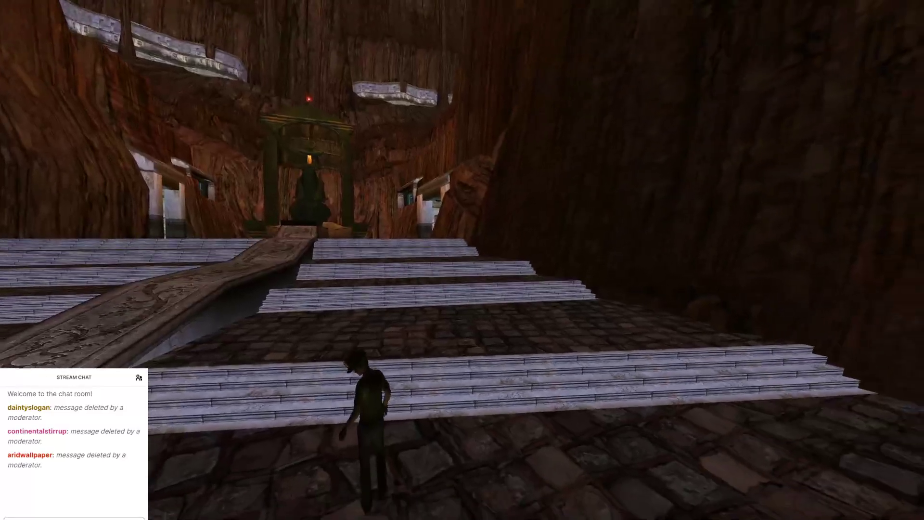
pyautogui.press('Down')
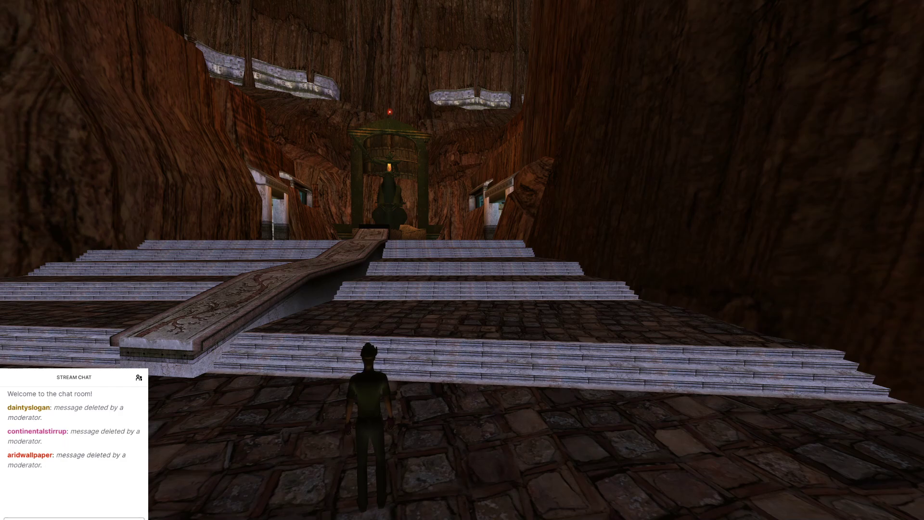
pyautogui.press('w')
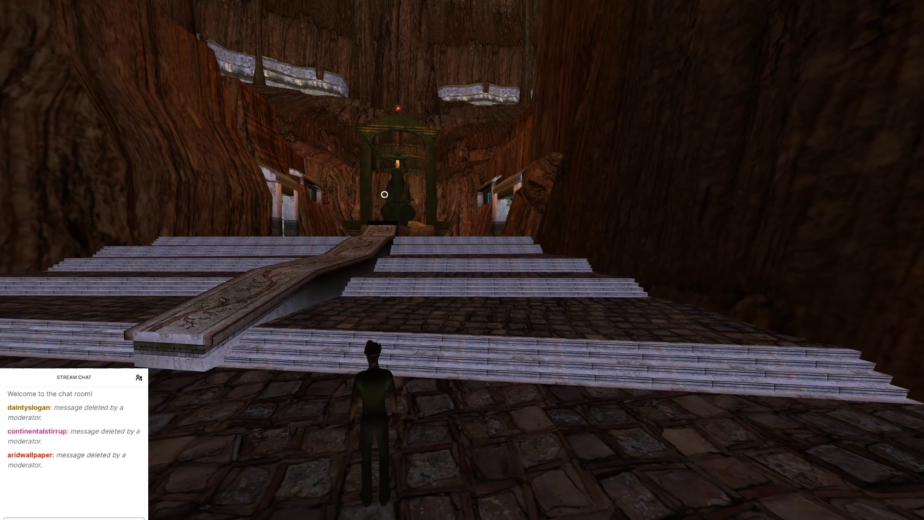
pyautogui.press('a')
pyautogui.press('w')
pyautogui.press('d')
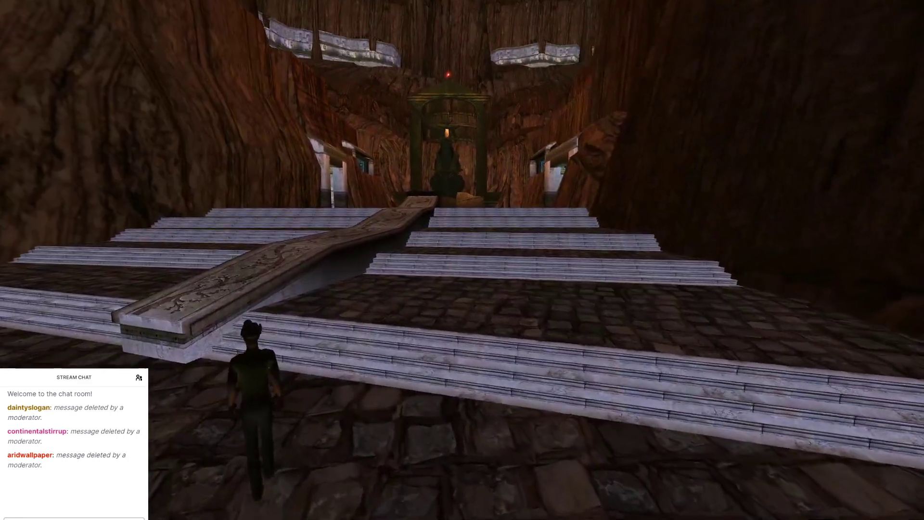
pyautogui.press('w')
pyautogui.press('d')
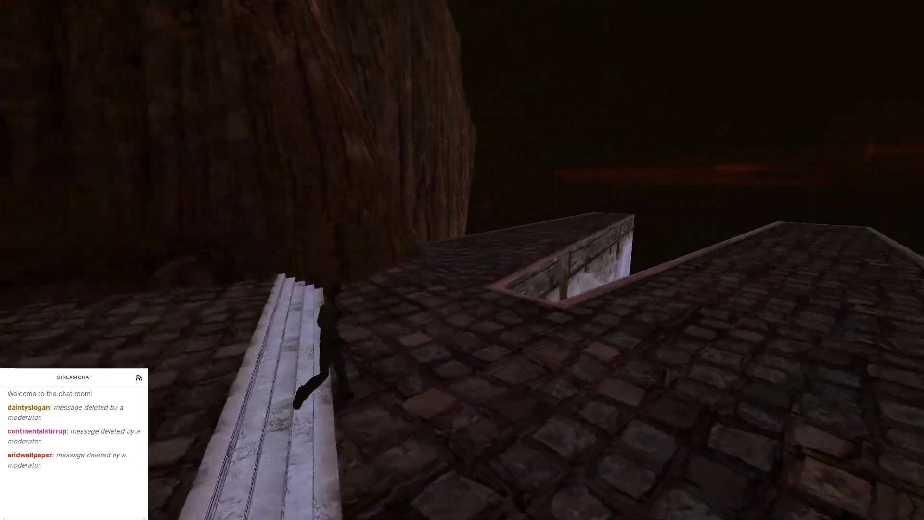
pyautogui.press('w')
pyautogui.press('d')
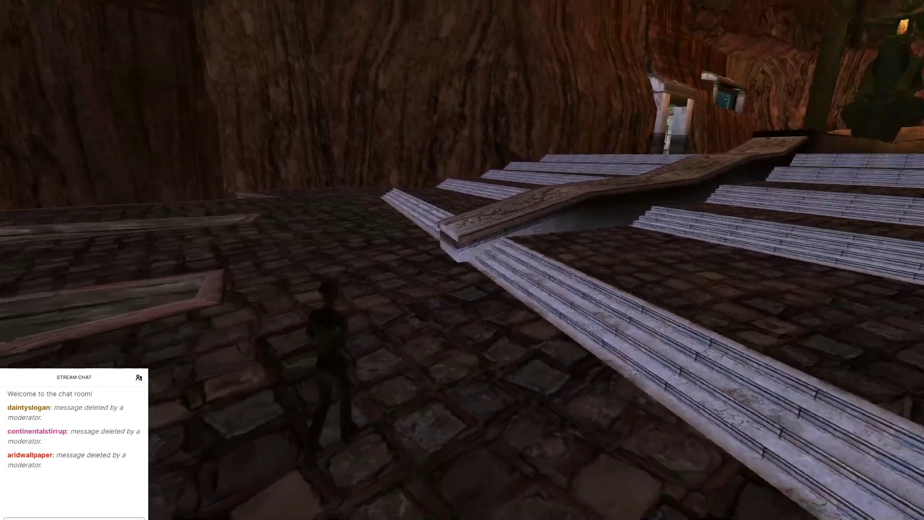
pyautogui.press('w')
pyautogui.press('a')
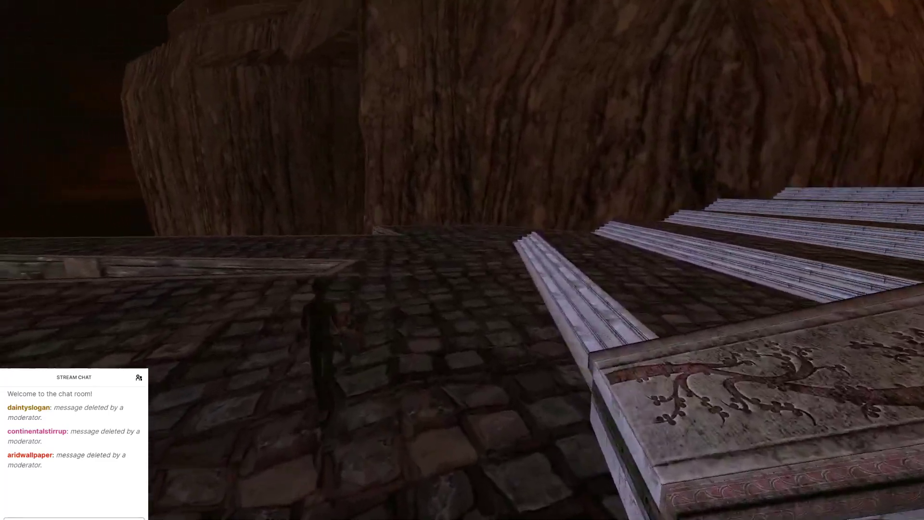
pyautogui.press('w')
pyautogui.press('a')
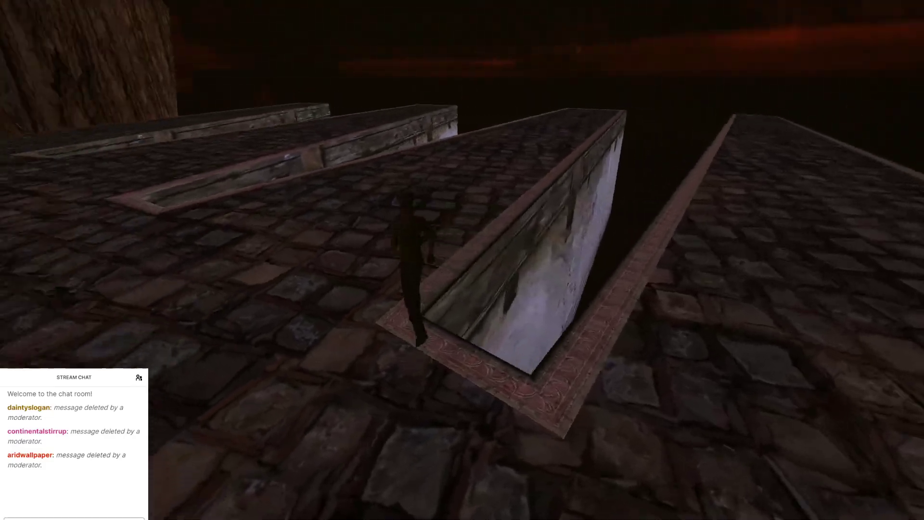
pyautogui.press('w')
pyautogui.press('a')
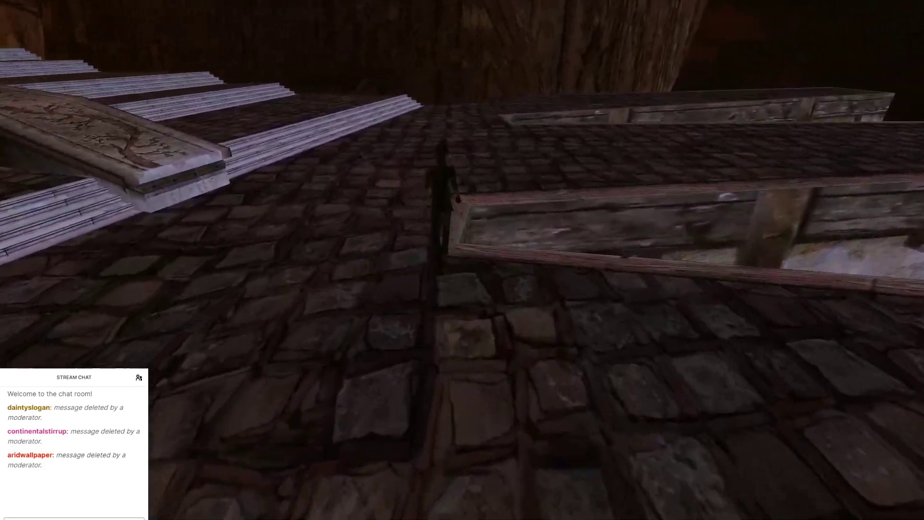
pyautogui.press('w')
pyautogui.press('a')
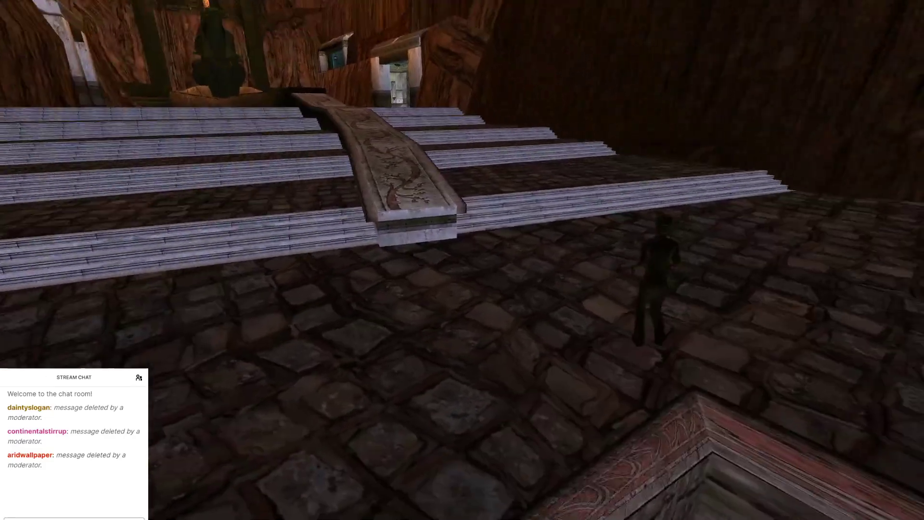
pyautogui.press('w')
pyautogui.press('d')
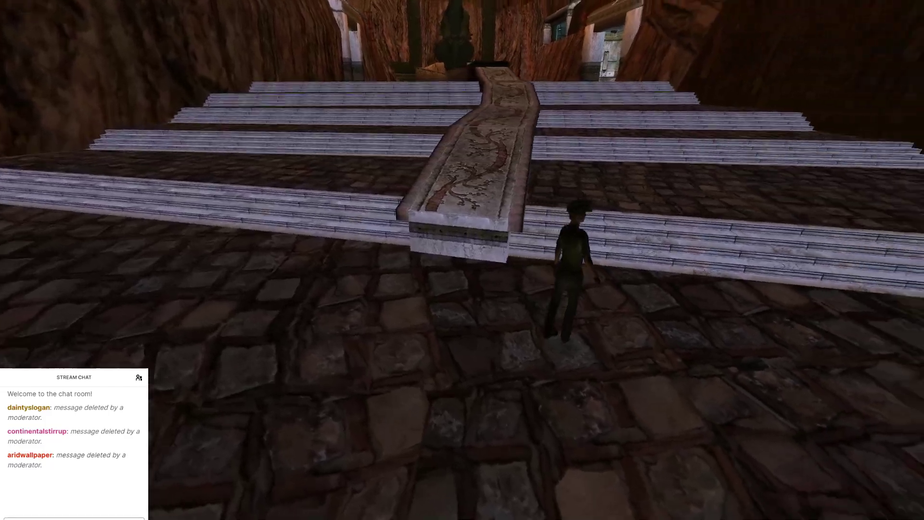
pyautogui.press('w')
pyautogui.press('d')
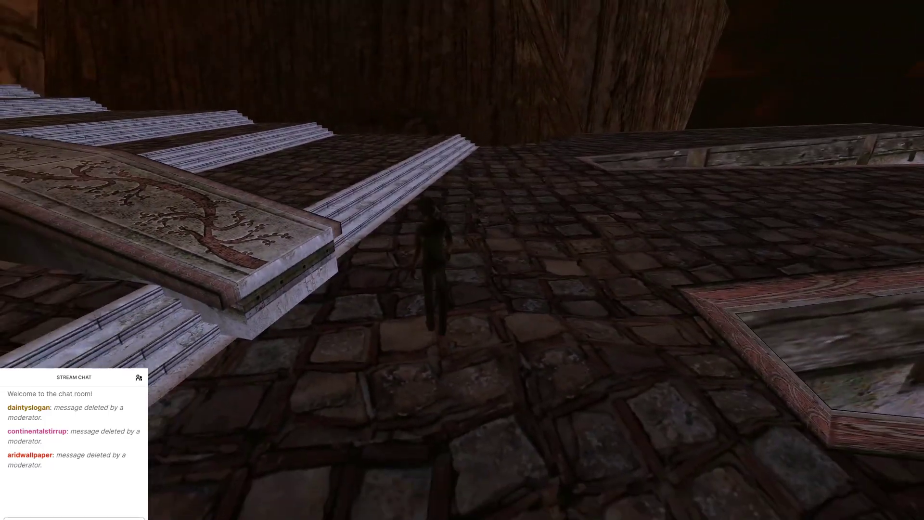
# Quit the Uru test session and return to Blender.
pyautogui.press('Escape')
pyautogui.click(548, 232)
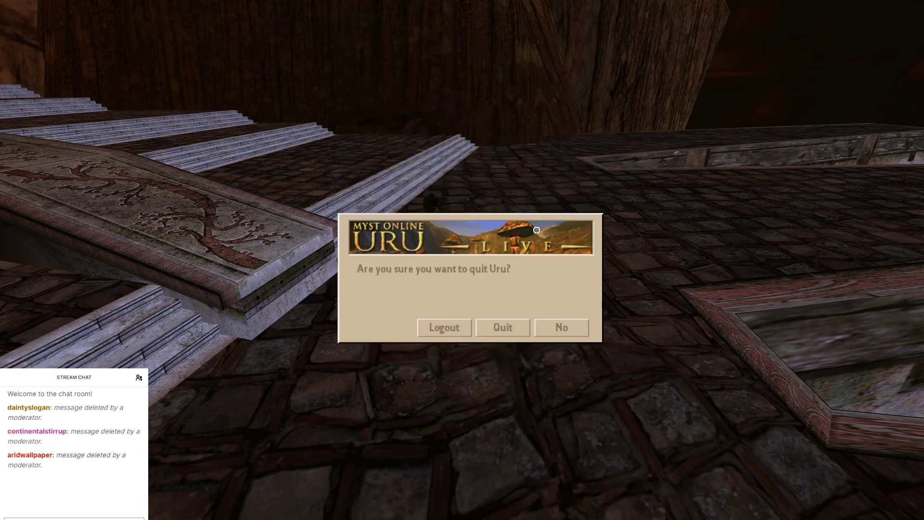
pyautogui.click(513, 323)
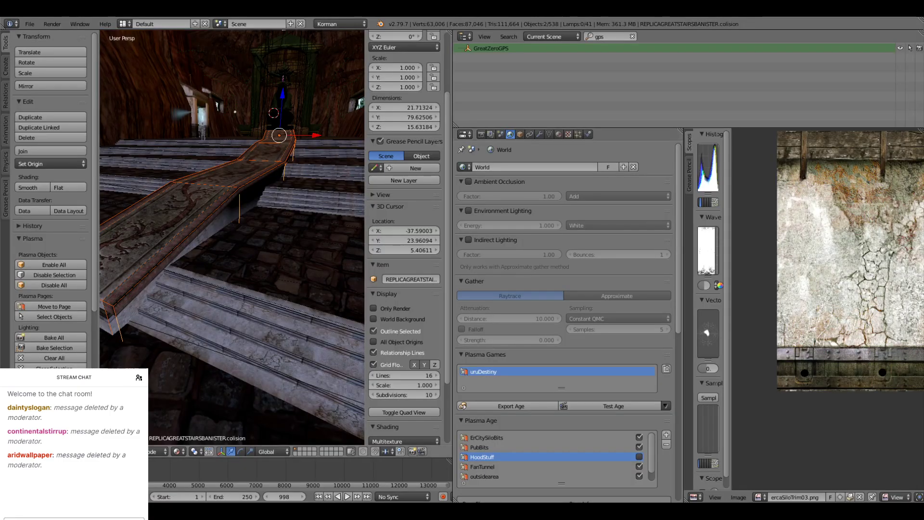
# Isolate the REPLICAGREATSTAIRSBANISTER object in local view and select its ercastone.outside material.
pyautogui.rightClick(262, 331)
pyautogui.click(558, 134)
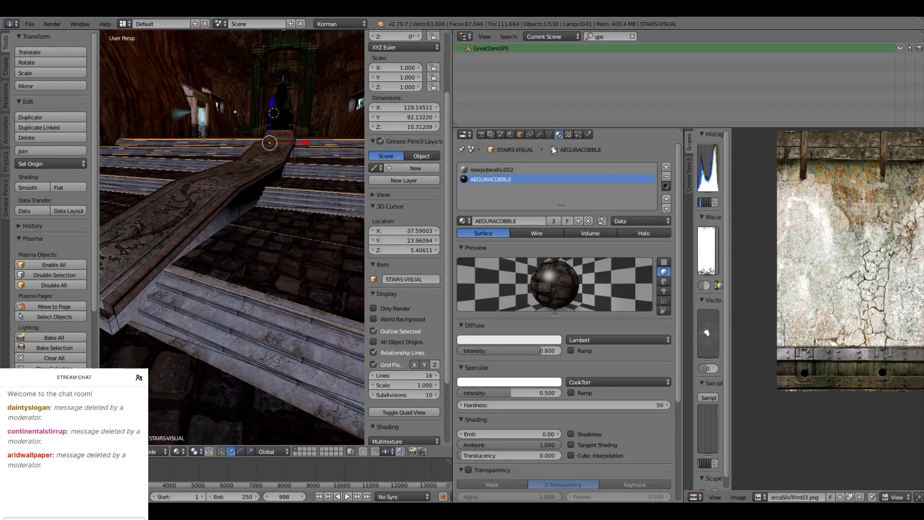
pyautogui.moveTo(117, 321)
pyautogui.mouseDown(button='middle')
pyautogui.moveTo(143, 314)
pyautogui.moveTo(125, 323)
pyautogui.mouseUp(button='middle')
pyautogui.rightClick(220, 319)
pyautogui.press('KP_Divide')
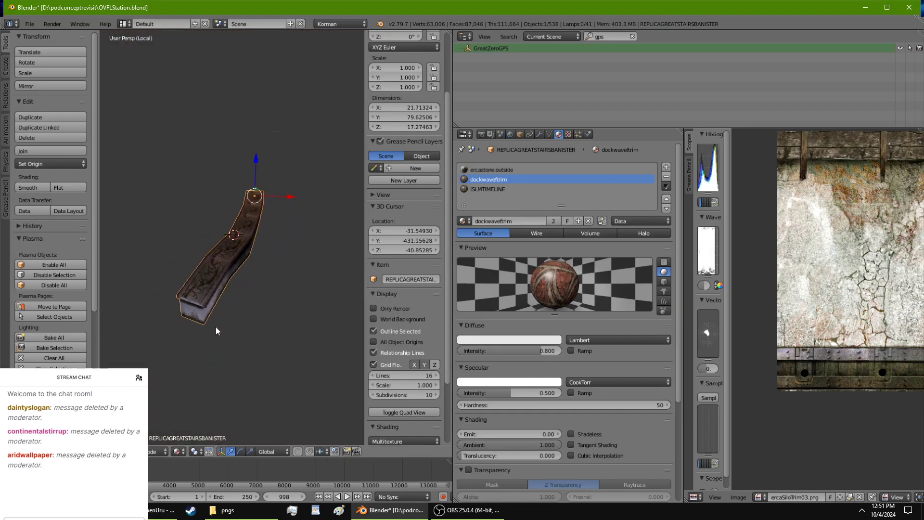
pyautogui.moveTo(215, 327); pyautogui.dragTo(264, 303, button='middle')
pyautogui.scroll(2, 265, 308)
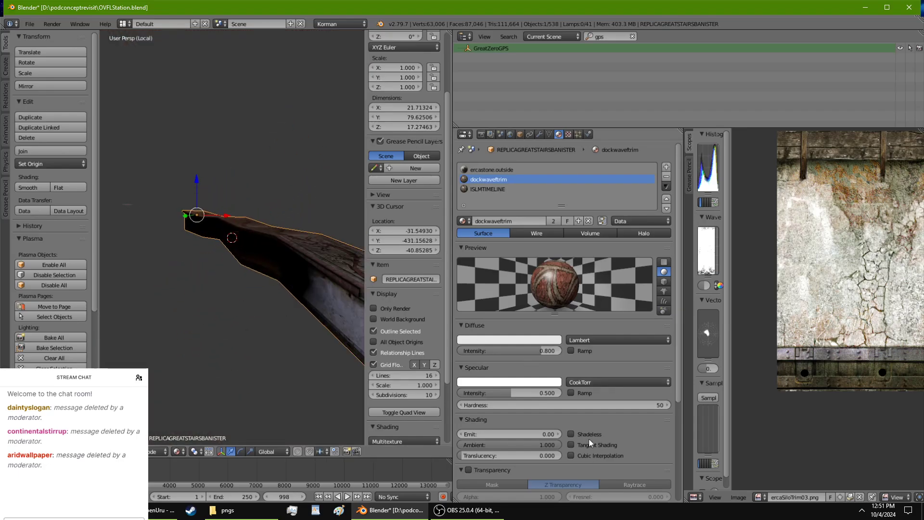
pyautogui.click(510, 168)
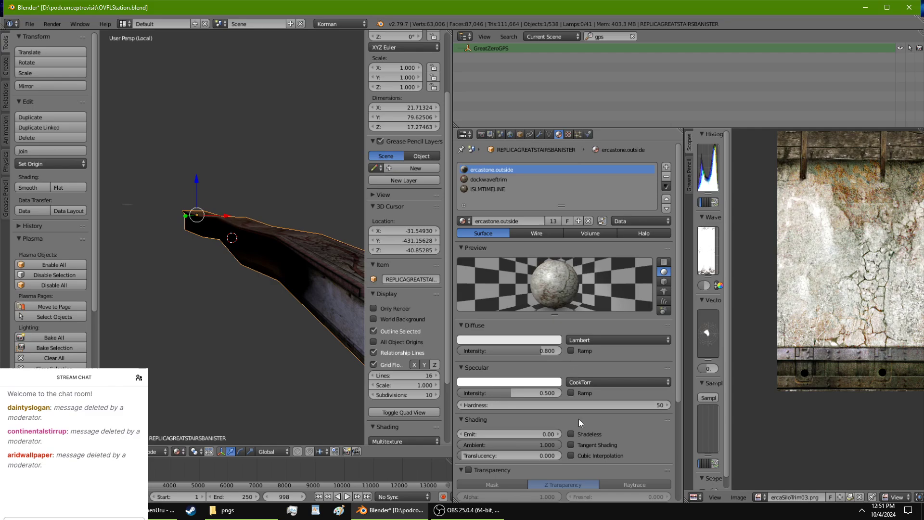
# Make the ercastone.outside material shadeless and inspect the texture mapping of the banister's side faces in edit mode.
pyautogui.click(571, 434)
pyautogui.moveTo(224, 305); pyautogui.dragTo(215, 290, button='middle')
pyautogui.press('Tab')
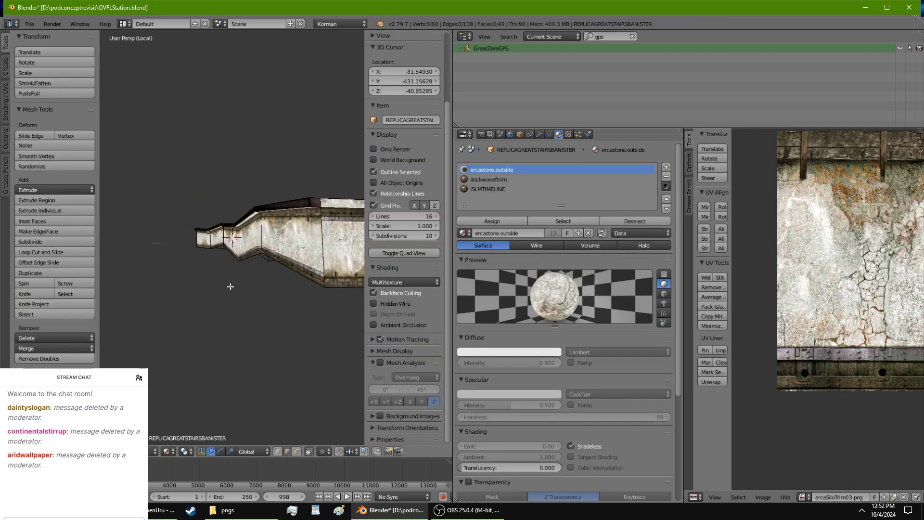
pyautogui.rightClick(284, 239)
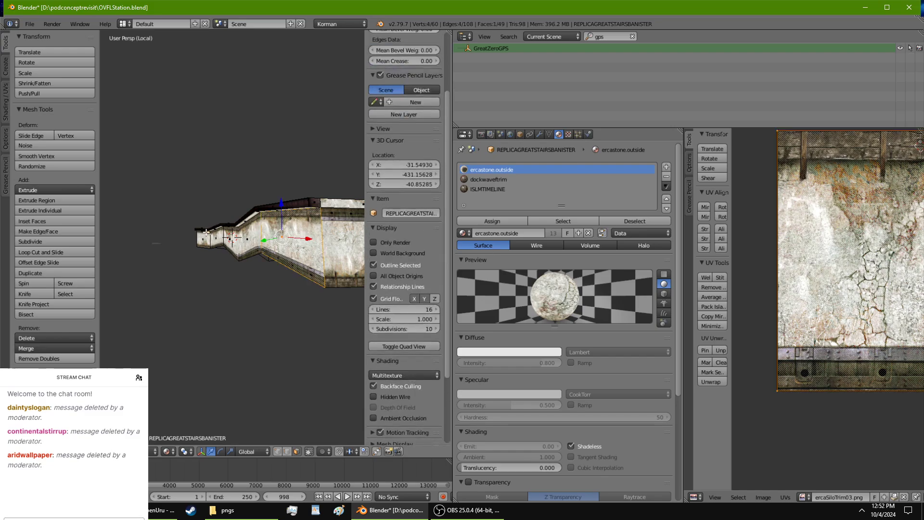
pyautogui.keyDown('ctrl'); pyautogui.rightClick(205, 234); pyautogui.keyUp('ctrl')
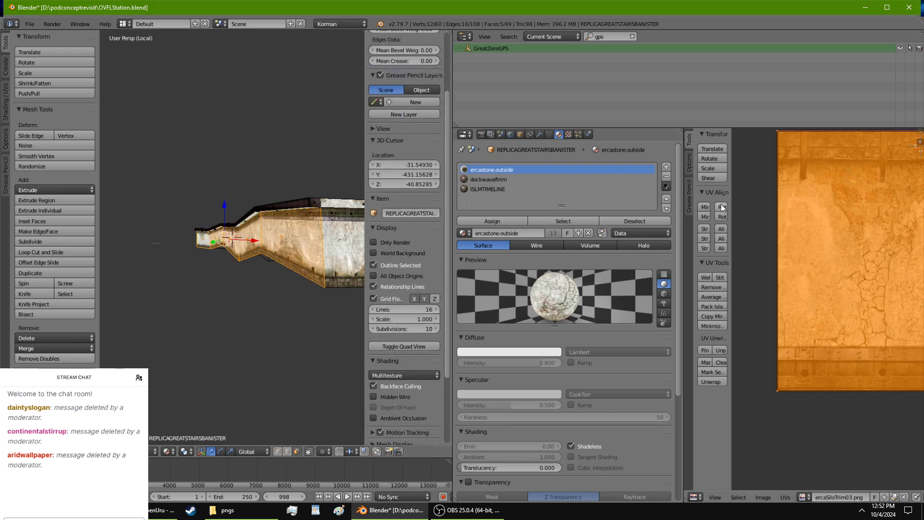
pyautogui.moveTo(289, 264); pyautogui.dragTo(244, 273, button='middle')
pyautogui.press('Tab')
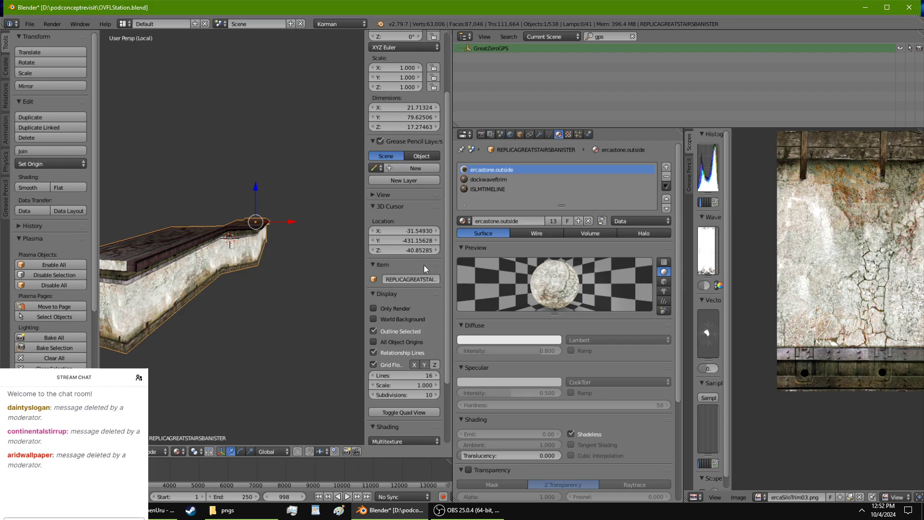
# Tint the diffuse color of the ercastone.outside material a slightly darkened warm tan.
pyautogui.click(544, 340)
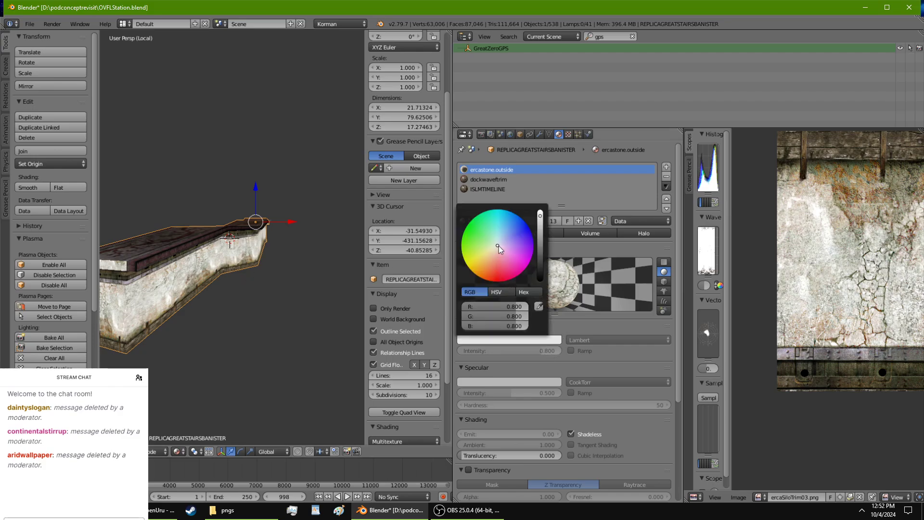
pyautogui.moveTo(499, 246); pyautogui.dragTo(493, 251)
pyautogui.moveTo(540, 214); pyautogui.dragTo(540, 222)
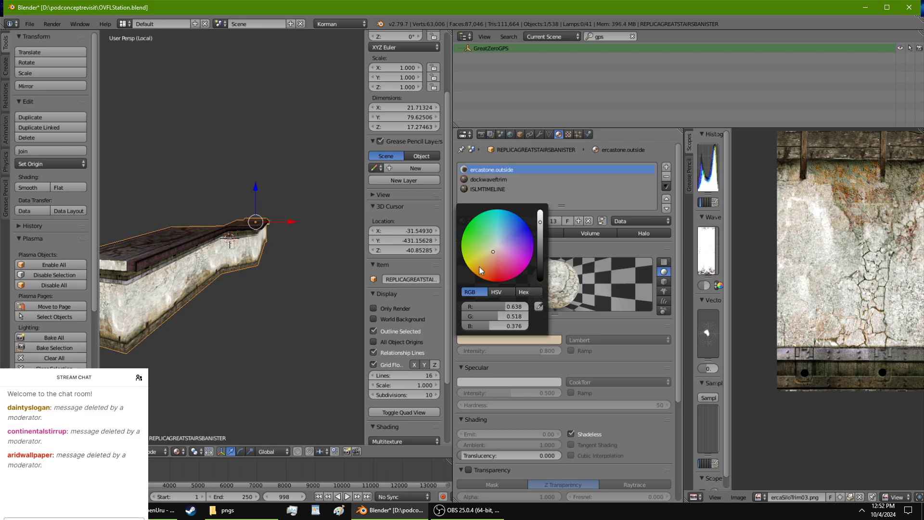
pyautogui.click(490, 256)
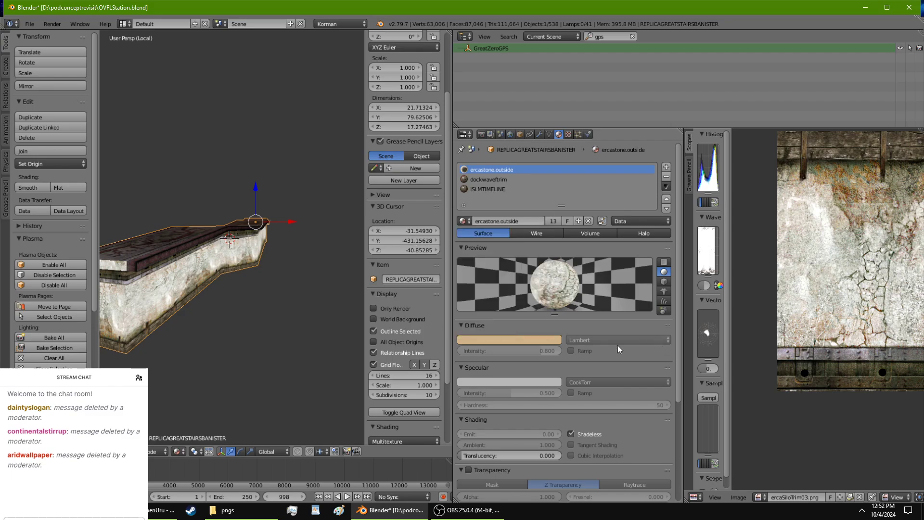
# Preview the tinted banister in Solid viewport shading and return to Material shading.
pyautogui.click(176, 452)
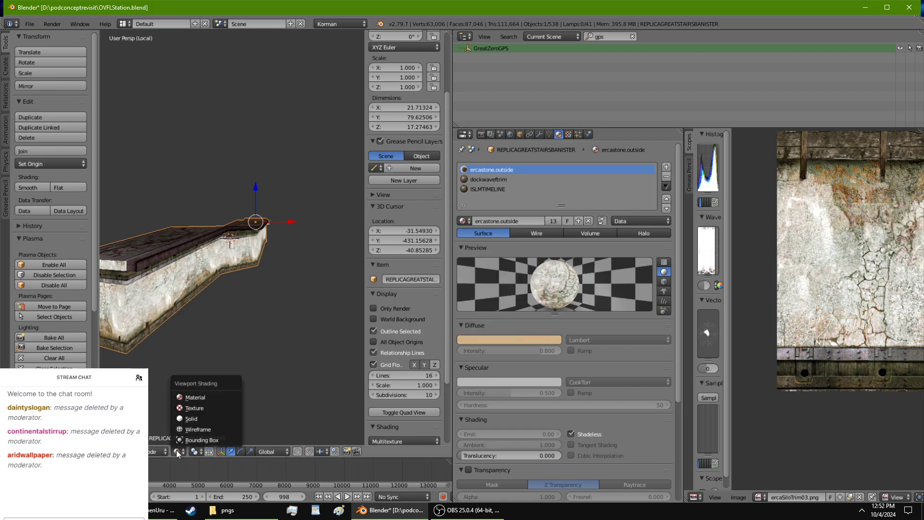
pyautogui.click(191, 418)
pyautogui.moveTo(172, 361)
pyautogui.mouseDown(button='middle')
pyautogui.moveTo(235, 322)
pyautogui.moveTo(215, 318)
pyautogui.moveTo(191, 331)
pyautogui.moveTo(210, 335)
pyautogui.moveTo(185, 395)
pyautogui.moveTo(194, 348)
pyautogui.moveTo(216, 349)
pyautogui.mouseUp(button='middle')
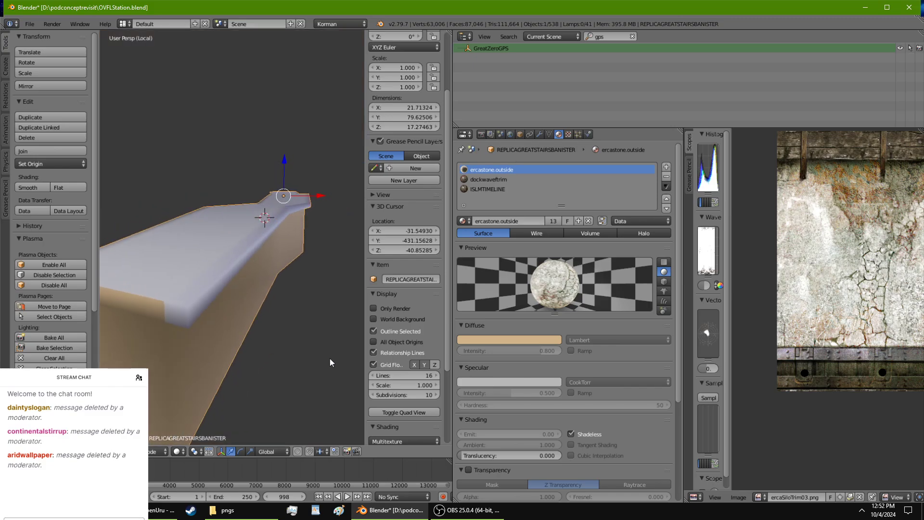
pyautogui.click(178, 451)
pyautogui.click(194, 397)
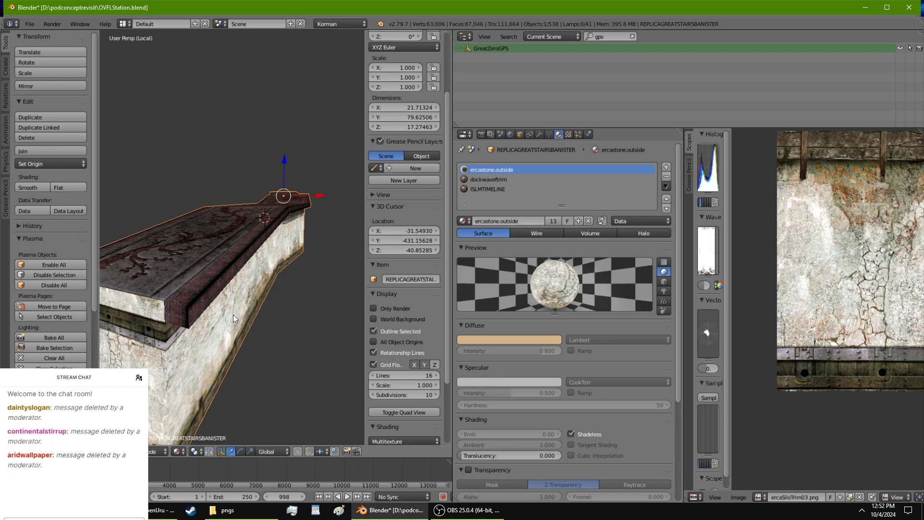
# Save over OVFLStation.blend and turn off Shadeless for the ercastone.outside material.
pyautogui.hotkey('ctrl', 's')
pyautogui.click(233, 313)
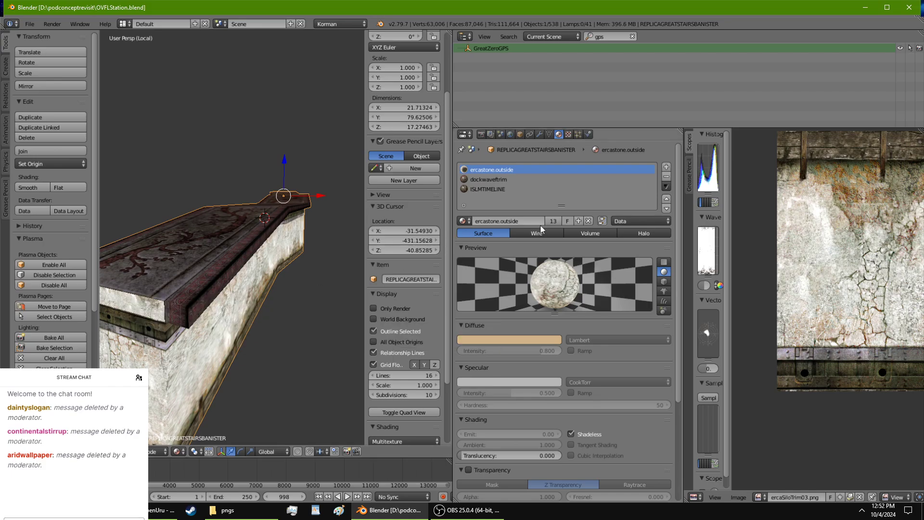
pyautogui.click(588, 433)
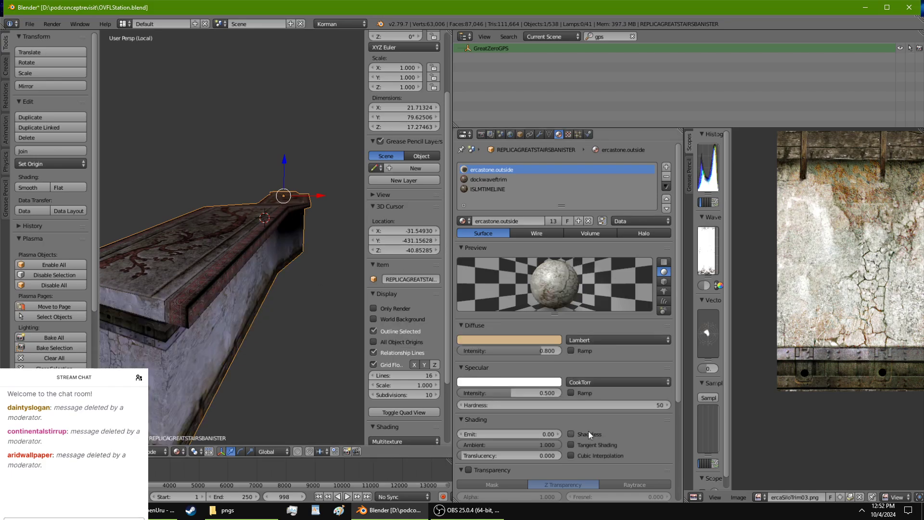
# Run Test Age for the uruDestiny game and walk around the banister's lower end to examine its tinted stone.
pyautogui.click(512, 134)
pyautogui.click(612, 405)
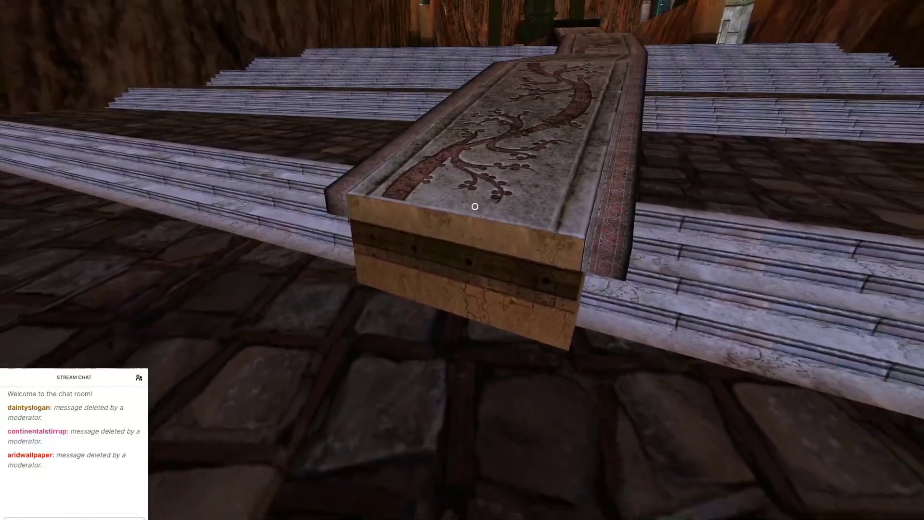
pyautogui.press('w')
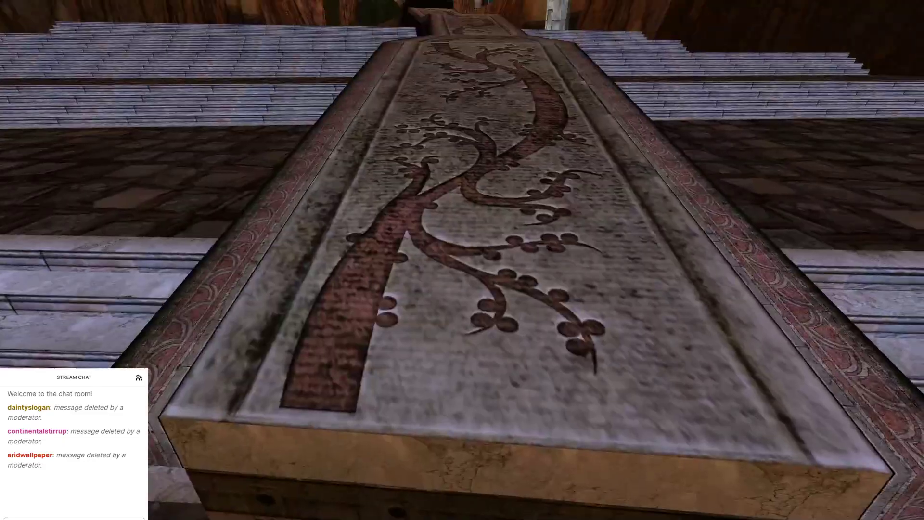
pyautogui.press('w')
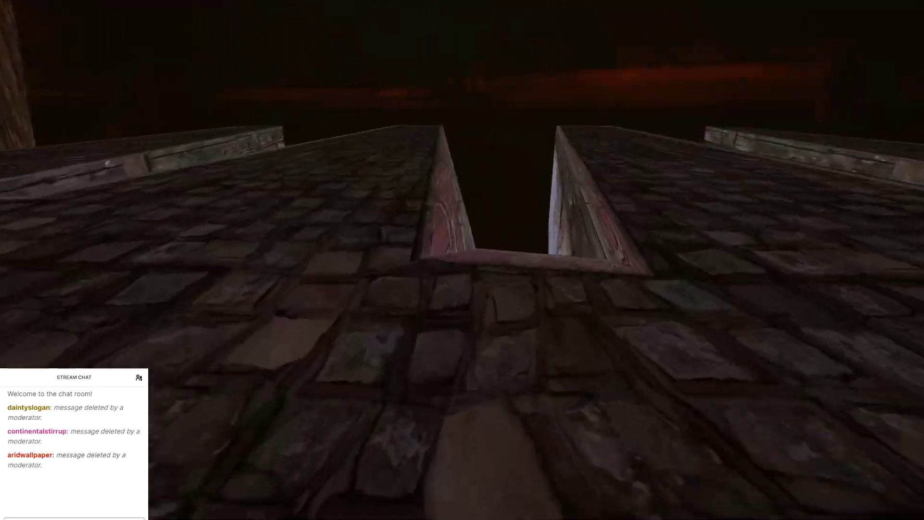
pyautogui.press('w')
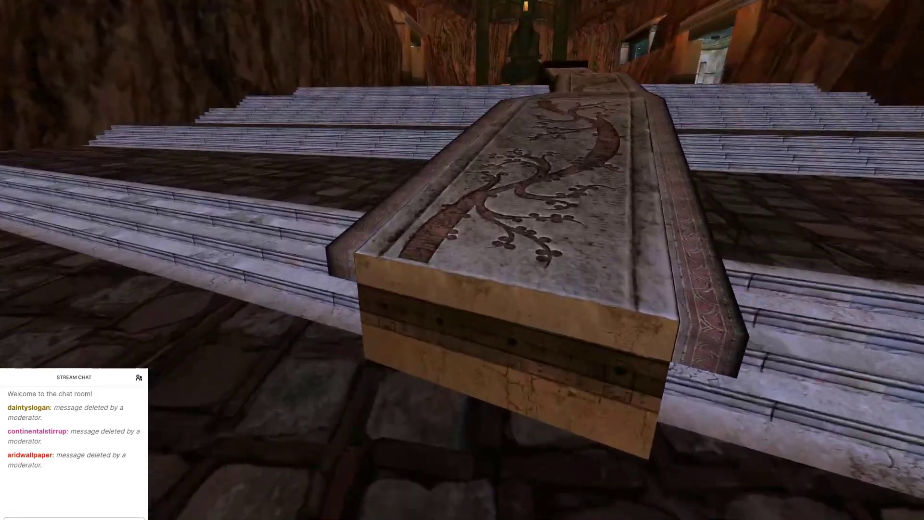
pyautogui.press('w')
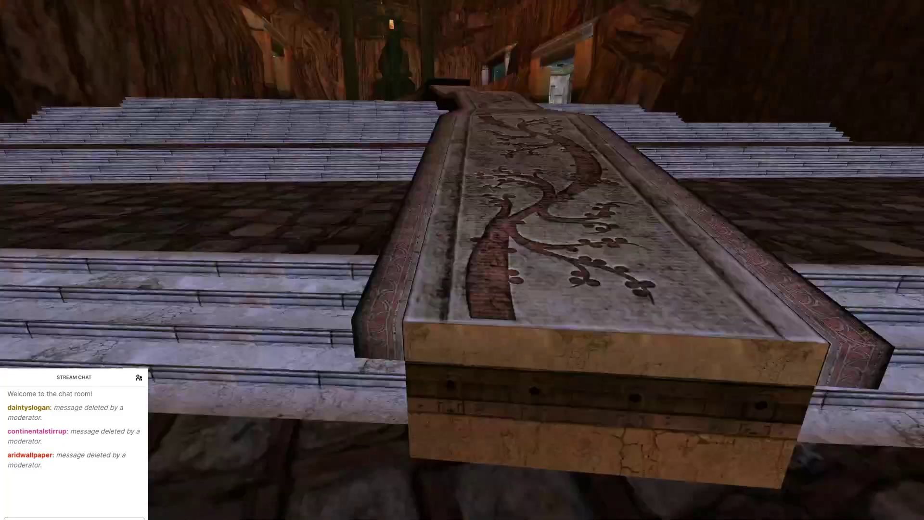
pyautogui.press('s')
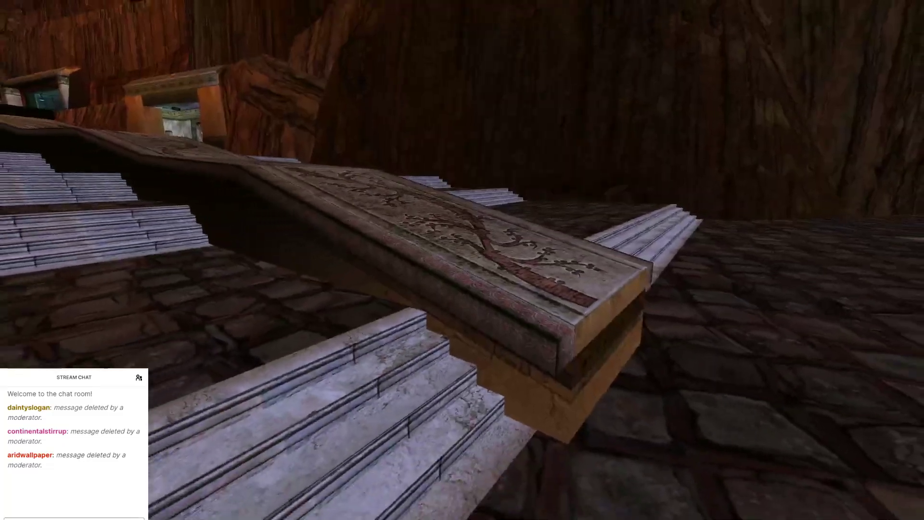
pyautogui.press('a')
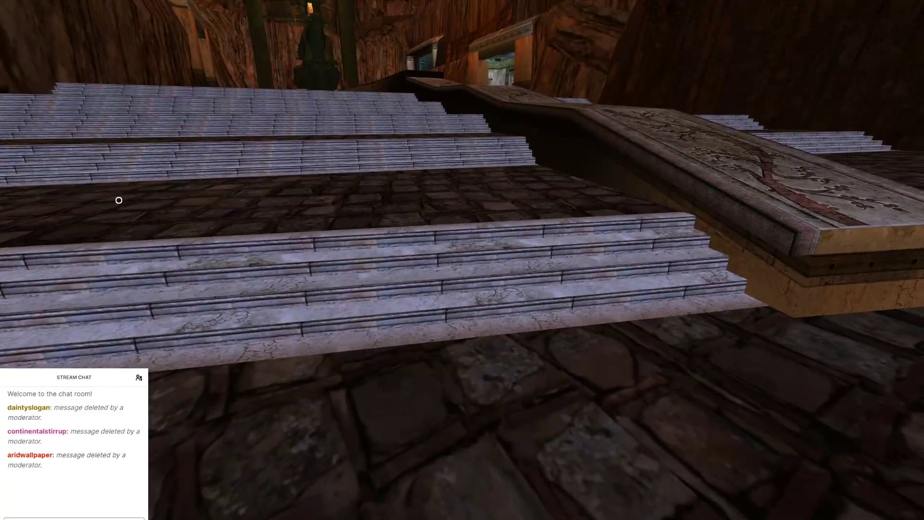
# Quit the Uru session and leave local view in Blender to show the banister among the stairs.
pyautogui.press('Escape')
pyautogui.click(534, 200)
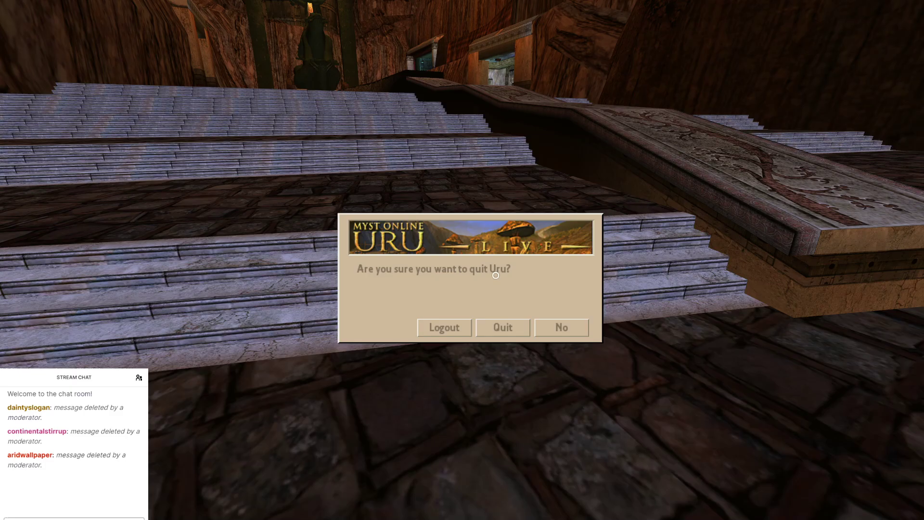
pyautogui.click(496, 322)
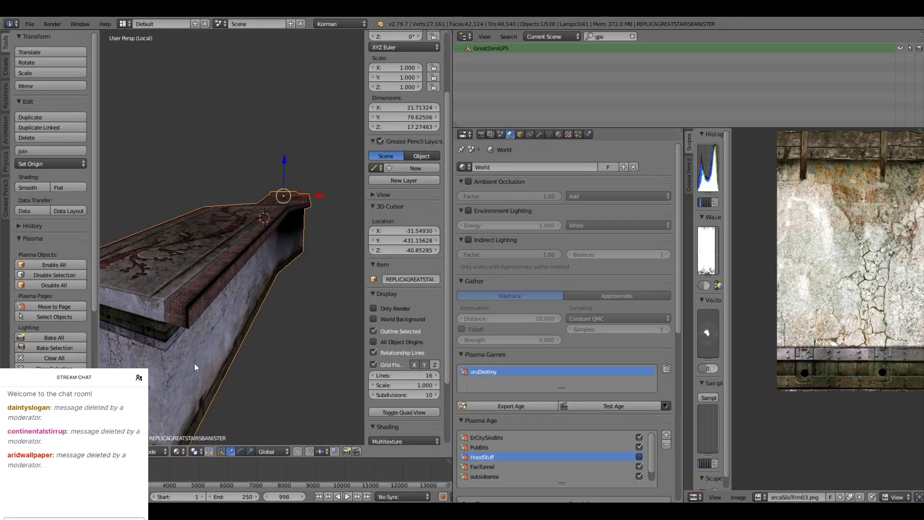
pyautogui.press('KP_Divide')
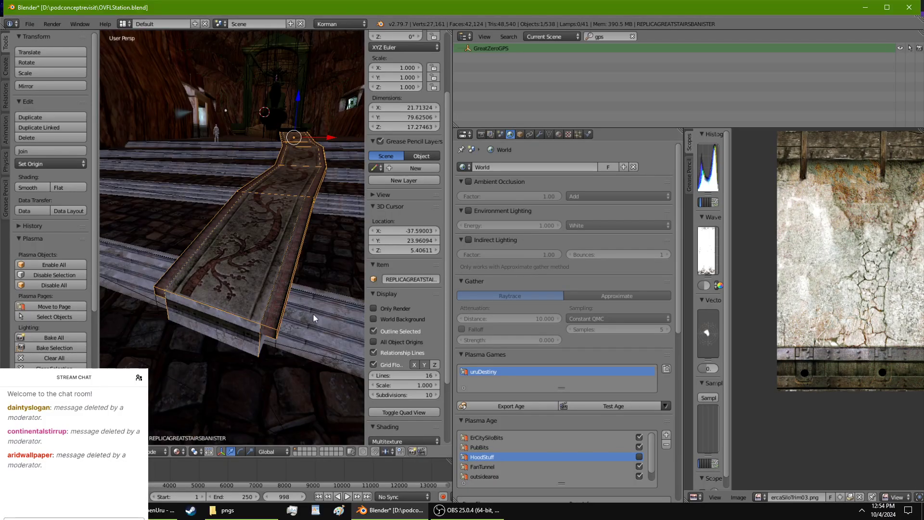
# Check the texture of the newpubwalls.002 material on the STAIRS-VISUAL object and rename the material as newpubwalls.OUTSIDE.
pyautogui.click(557, 134)
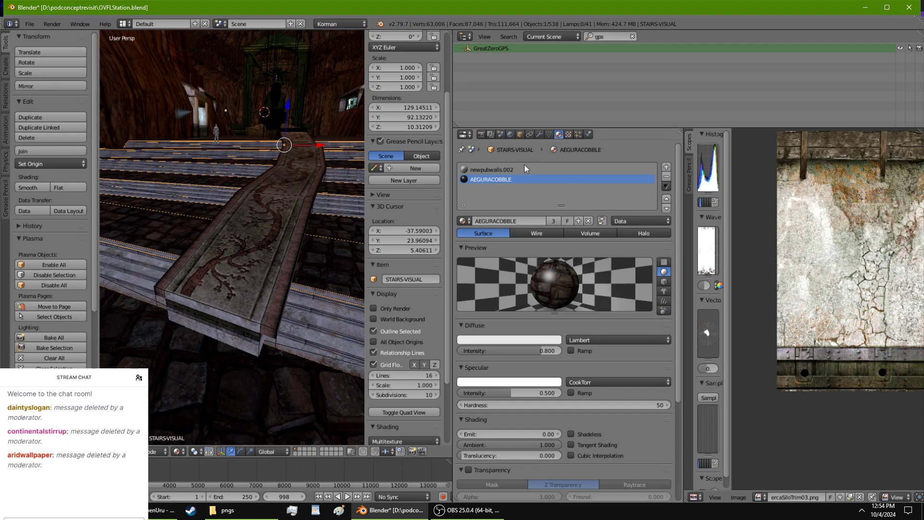
pyautogui.scroll(-6, 565, 317)
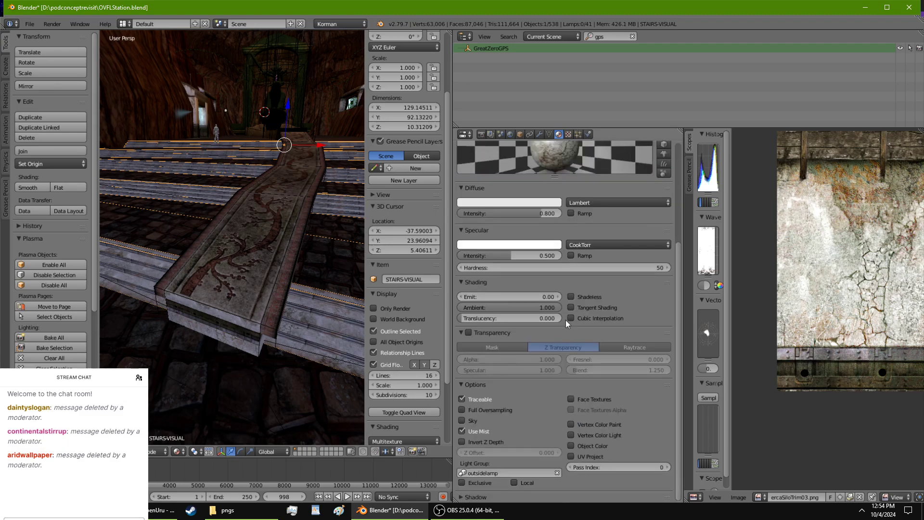
pyautogui.scroll(6, 565, 320)
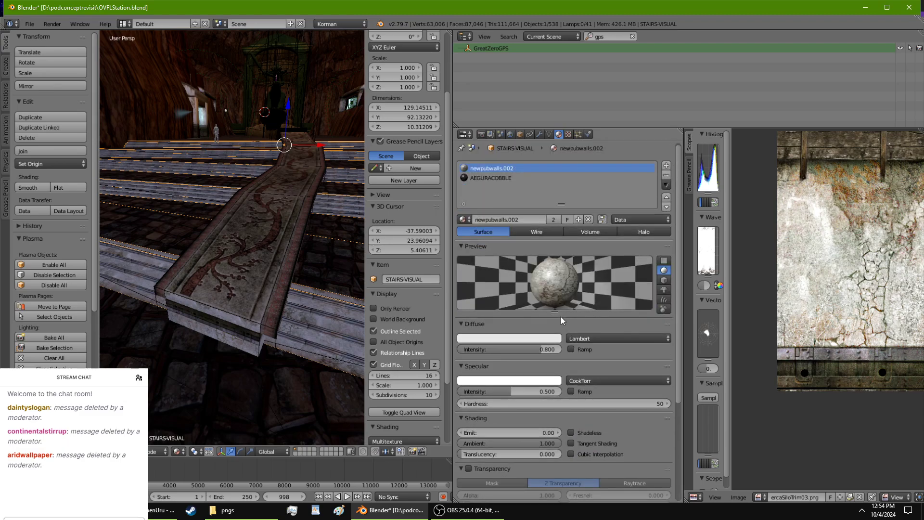
pyautogui.click(568, 135)
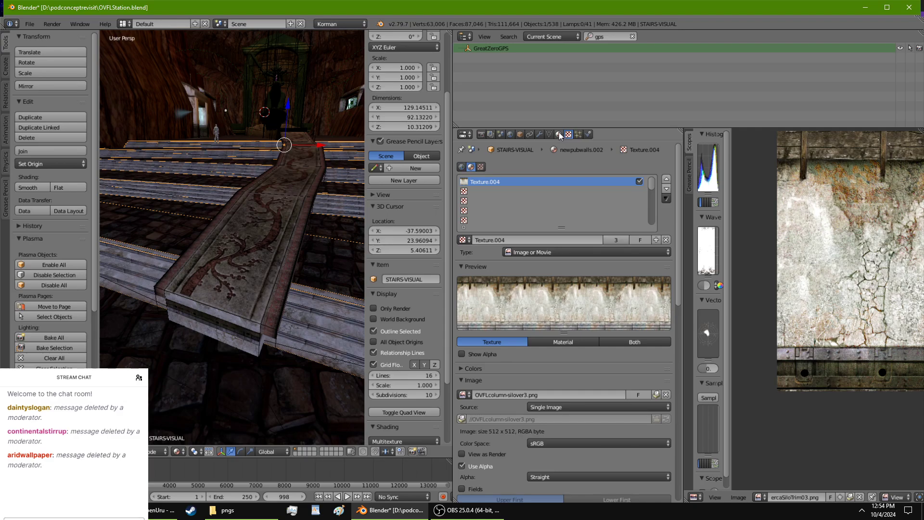
pyautogui.click(558, 133)
pyautogui.press('Up')
pyautogui.doubleClick(530, 219)
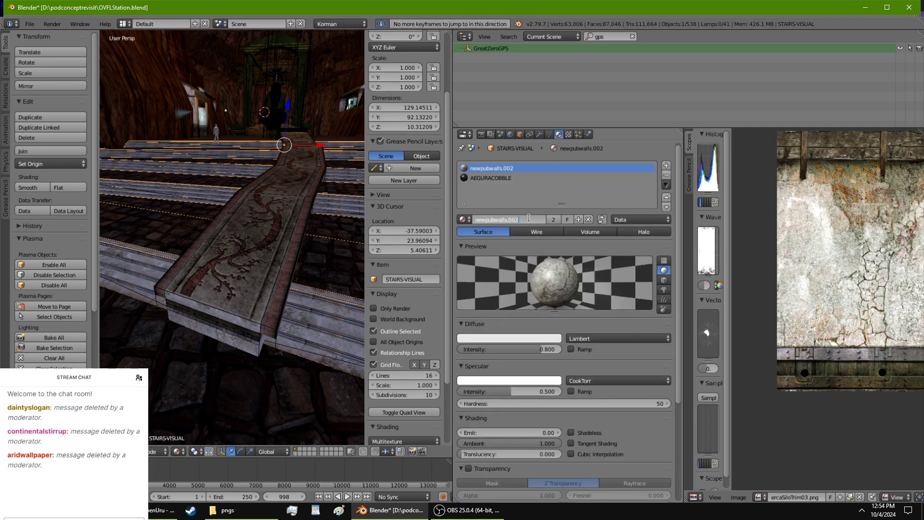
pyautogui.press('BackSpace')
pyautogui.press('BackSpace')
pyautogui.write('UTSIDE')
pyautogui.press('Return')
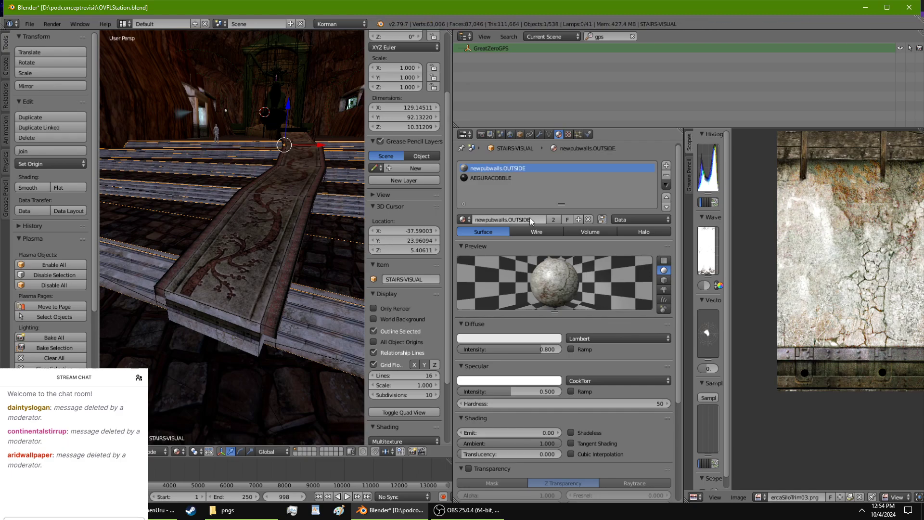
# Tint the diffuse color of newpubwalls.OUTSIDE light beige and soften the banister's ercastone.outside diffuse color to a paler beige.
pyautogui.click(542, 339)
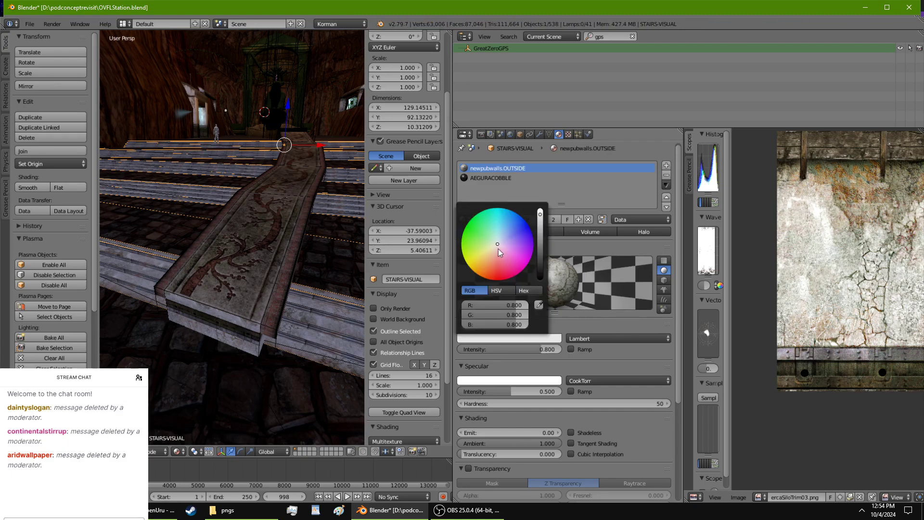
pyautogui.moveTo(498, 244); pyautogui.dragTo(493, 249)
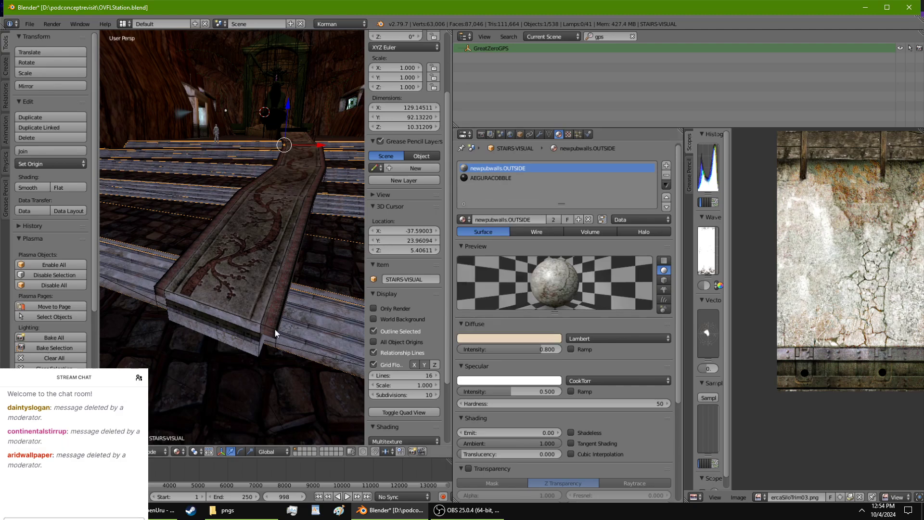
pyautogui.rightClick(294, 330)
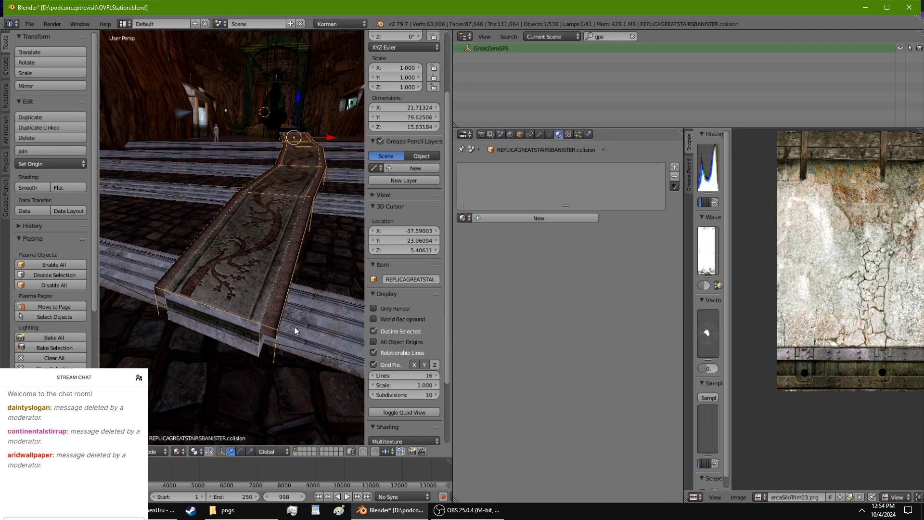
pyautogui.click(550, 135)
pyautogui.click(558, 134)
pyautogui.rightClick(254, 299)
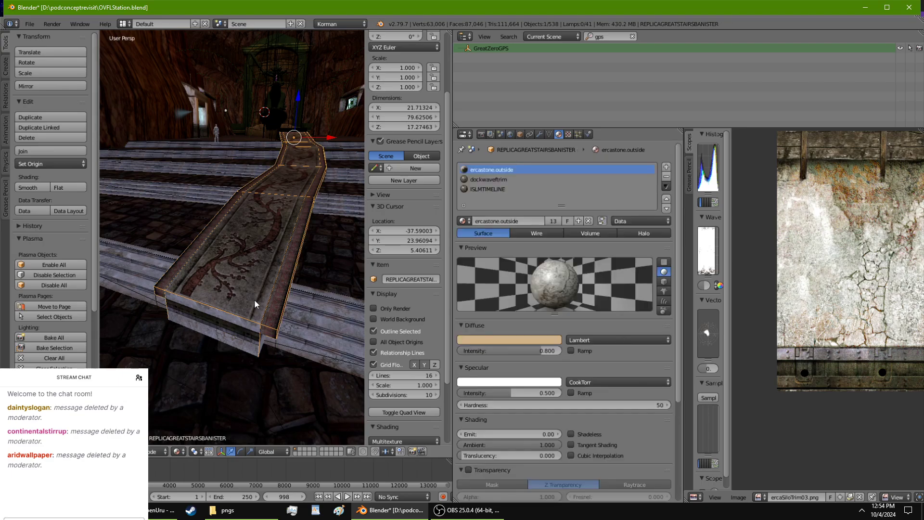
pyautogui.click(526, 341)
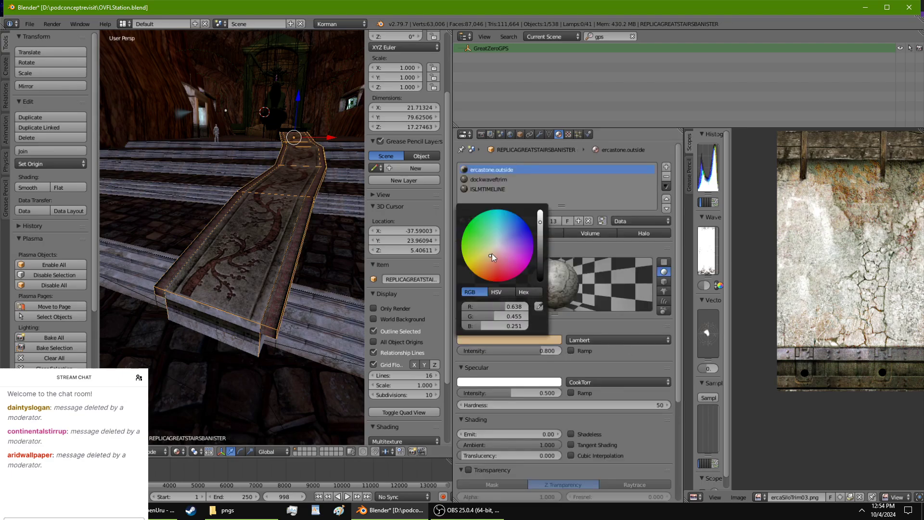
pyautogui.moveTo(491, 256); pyautogui.dragTo(493, 252)
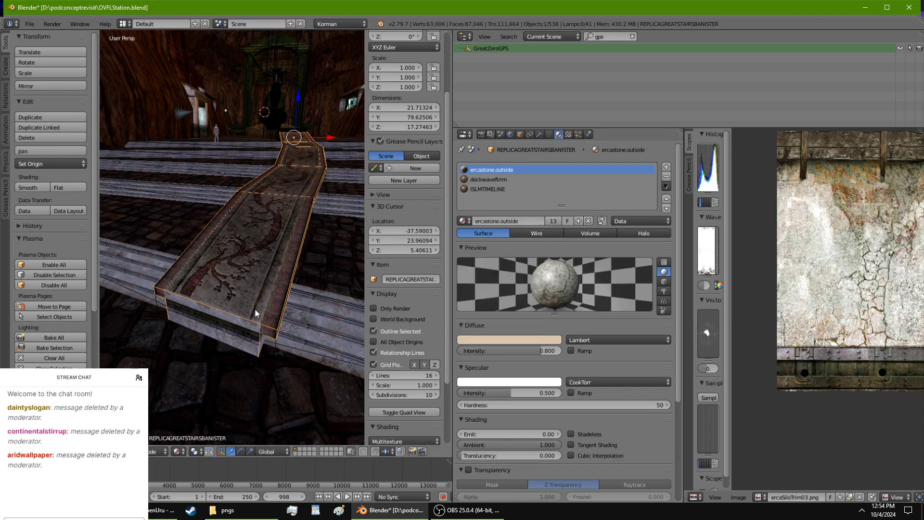
# Save over OVFLStation.blend, reselect STAIRS-VISUAL and save again, and run Test Age for the uruDestiny game.
pyautogui.hotkey('ctrl', 's')
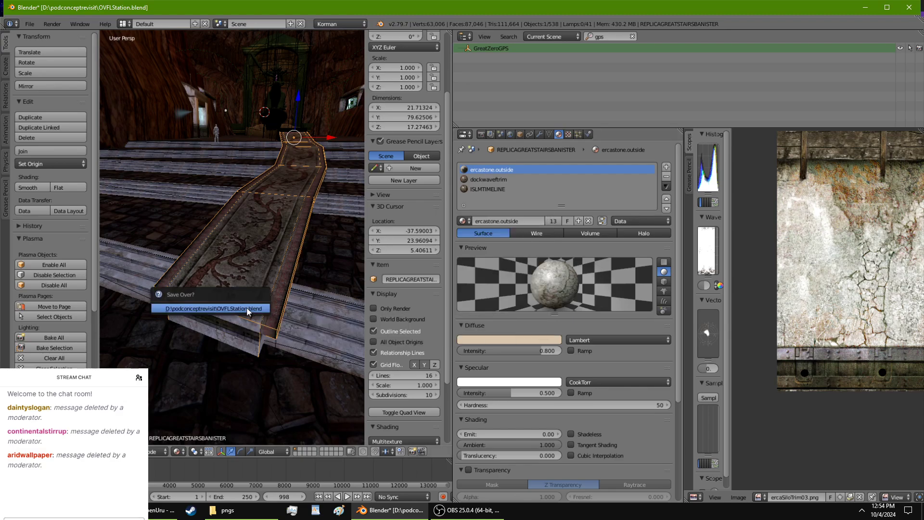
pyautogui.click(247, 308)
pyautogui.rightClick(328, 332)
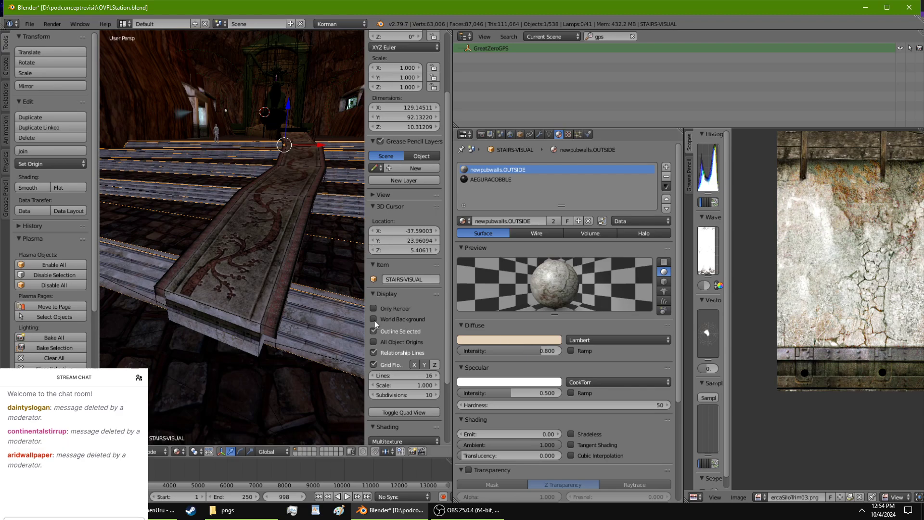
pyautogui.hotkey('ctrl', 's')
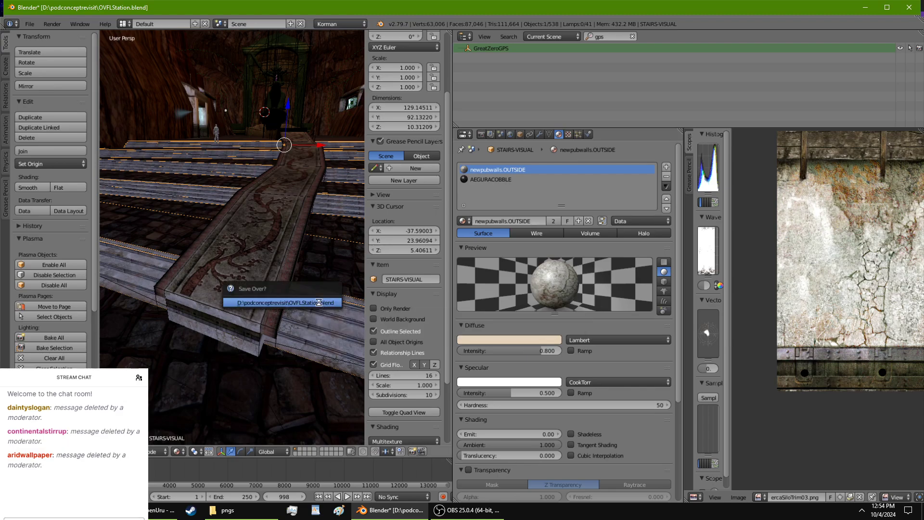
pyautogui.click(315, 301)
pyautogui.click(510, 134)
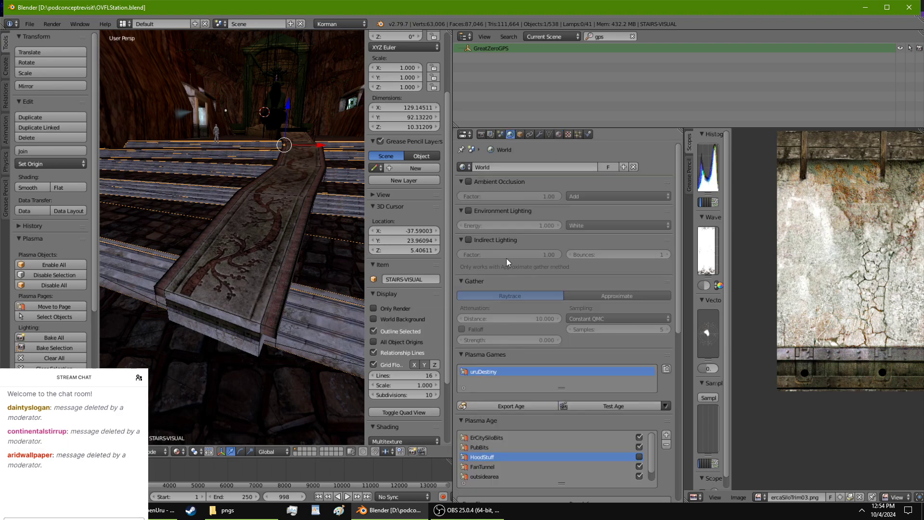
pyautogui.click(621, 406)
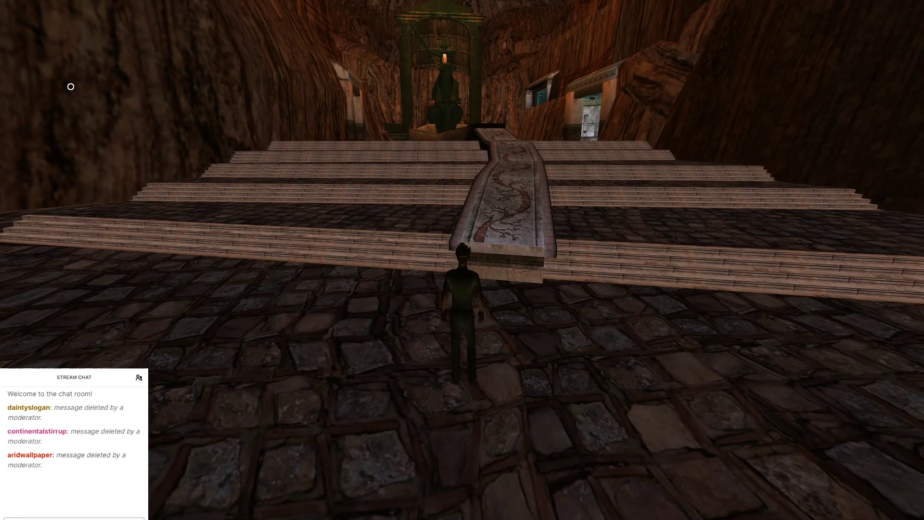
# Walk around and along the banister in first-person view to compare its stone tint with the stairs and nearby paving.
pyautogui.press('Left')
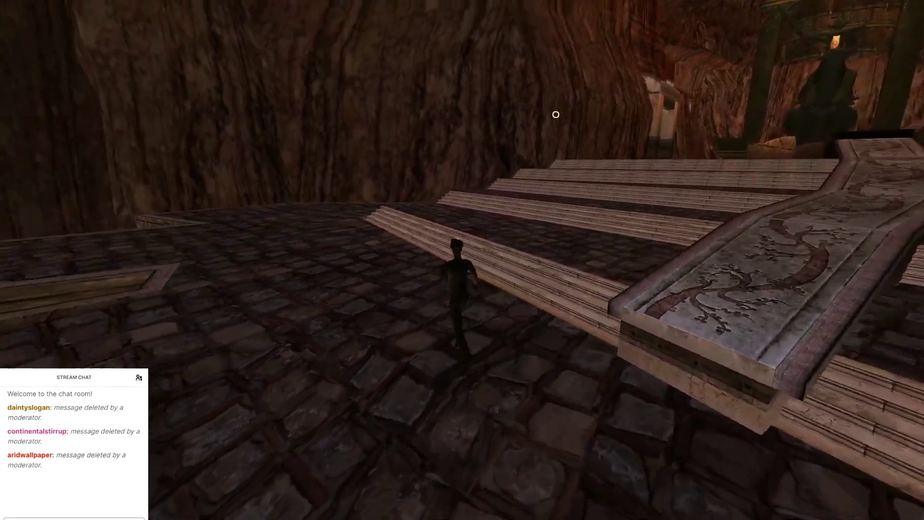
pyautogui.press('F1')
pyautogui.moveTo(556, 114); pyautogui.dragTo(722, 115, button='right')
pyautogui.press('w')
pyautogui.moveTo(288, 114); pyautogui.dragTo(252, 196, button='right')
pyautogui.moveTo(517, 322); pyautogui.dragTo(341, 205, button='right')
pyautogui.press('w')
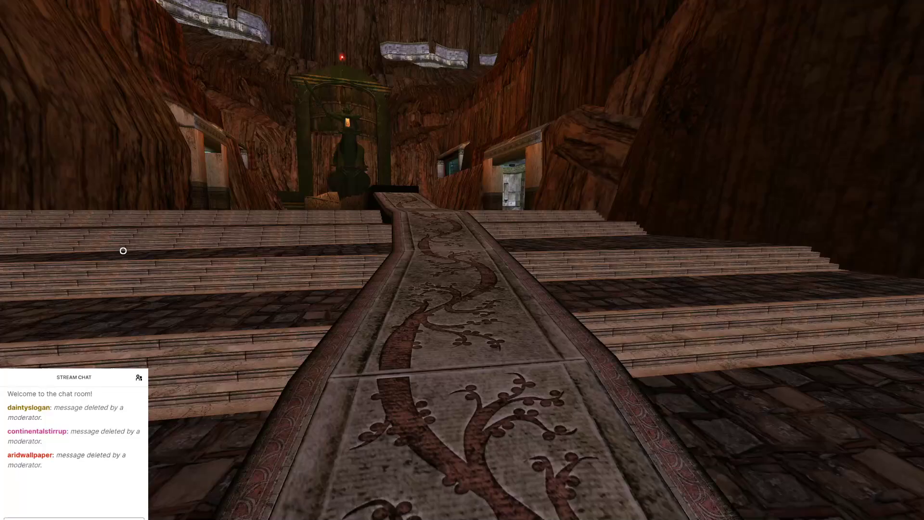
pyautogui.moveTo(121, 249); pyautogui.dragTo(313, 337, button='right')
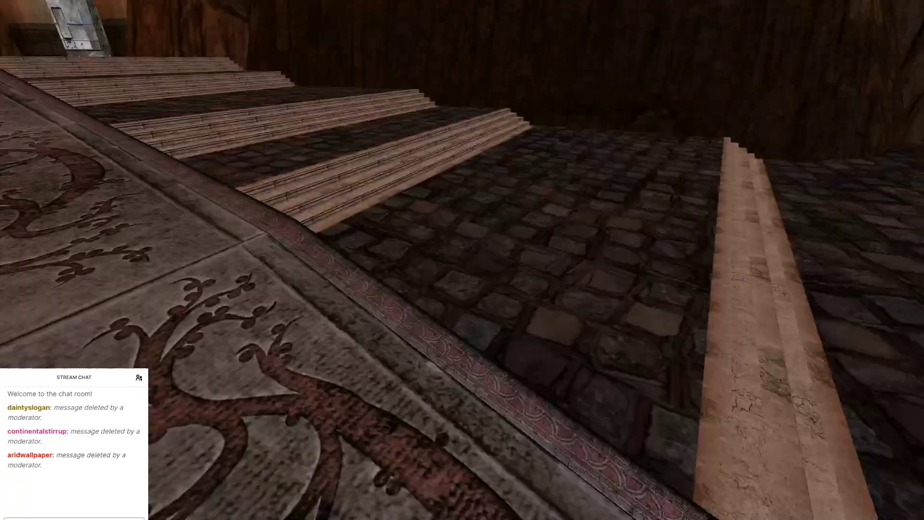
pyautogui.press('w')
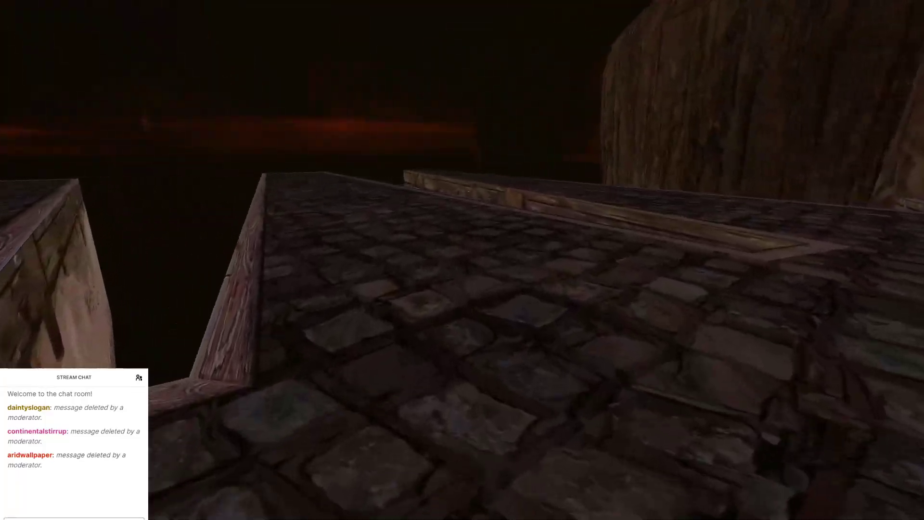
pyautogui.moveTo(674, 240); pyautogui.dragTo(289, 241, button='right')
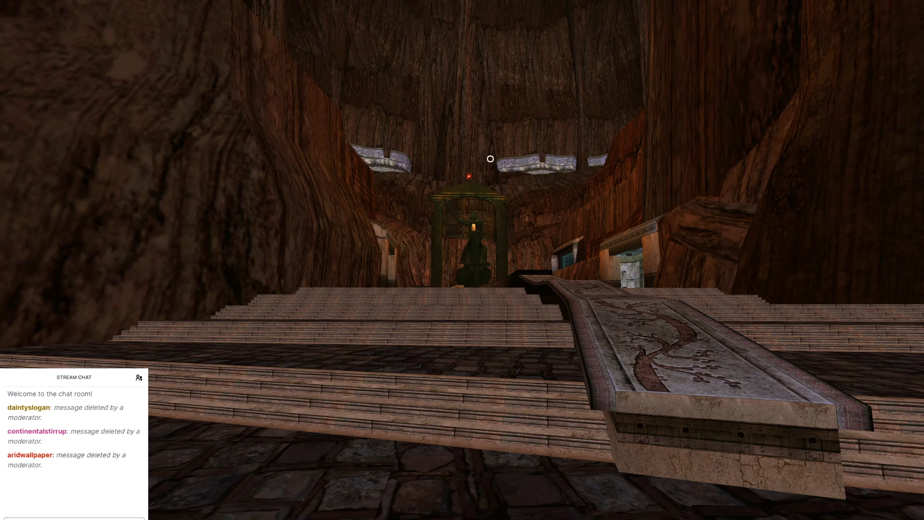
pyautogui.moveTo(520, 163); pyautogui.dragTo(535, 130, button='right')
pyautogui.press('w')
pyautogui.press('s')
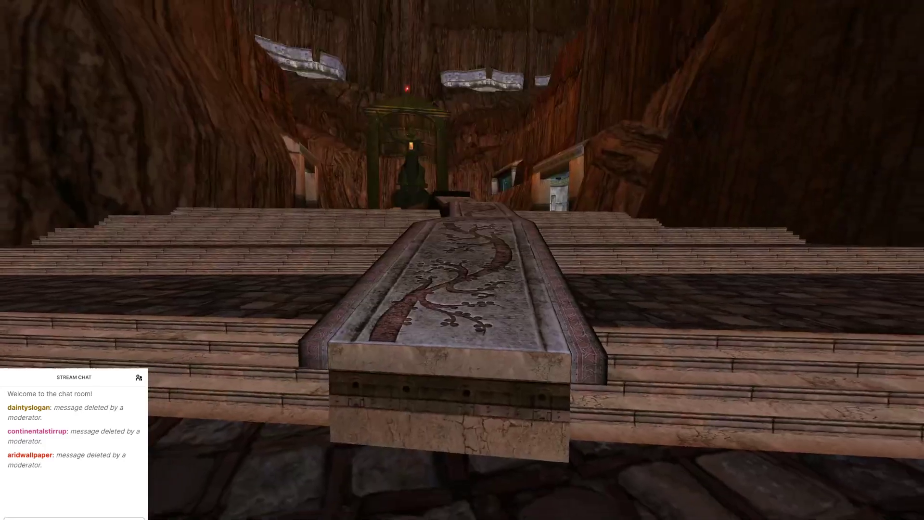
# Quit the Uru session and return to Blender.
pyautogui.press('Escape')
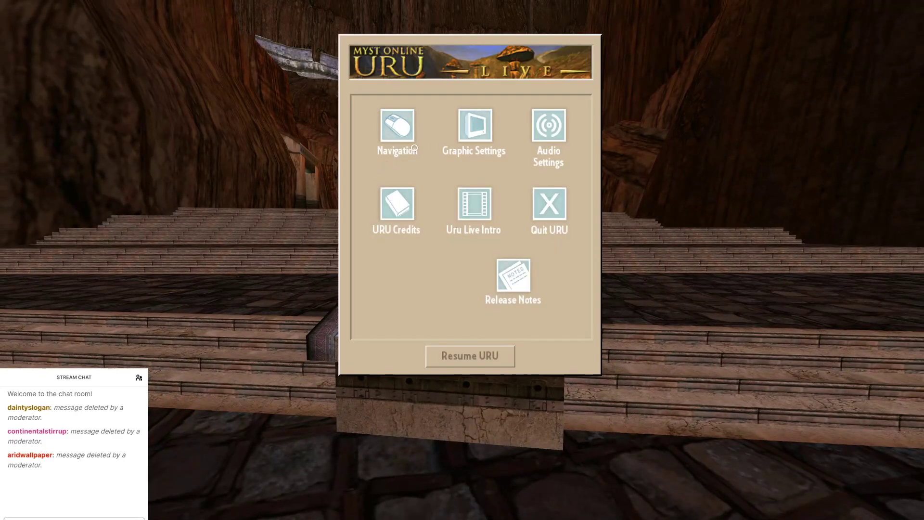
pyautogui.click(543, 203)
pyautogui.click(499, 325)
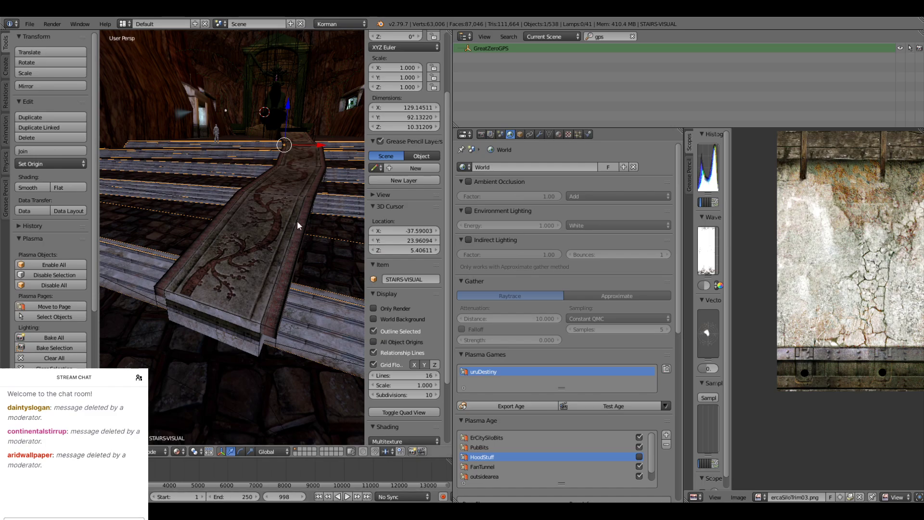
# Isolate the dockslanding object in local view and bring a corner of its red ornamental border into close view.
pyautogui.moveTo(294, 220); pyautogui.dragTo(224, 225, button='middle')
pyautogui.rightClick(284, 172)
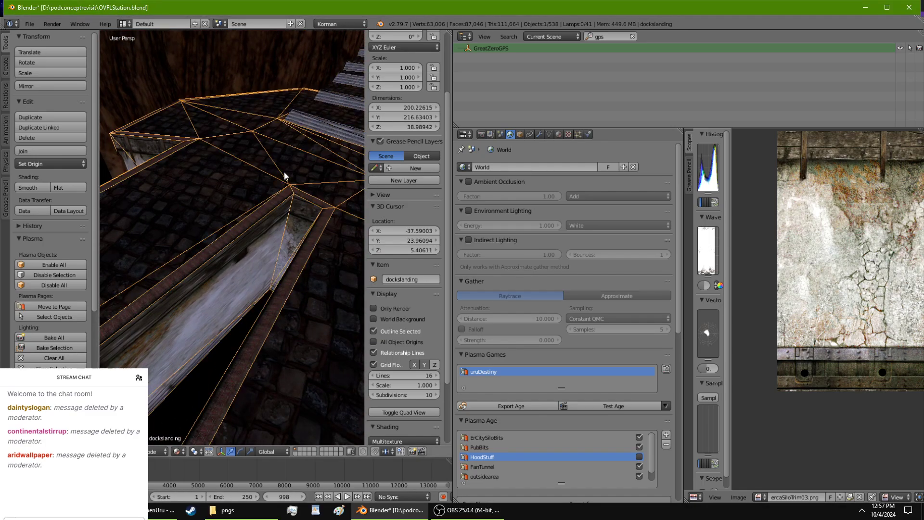
pyautogui.press('KP_Divide')
pyautogui.scroll(6, 288, 204)
pyautogui.moveTo(284, 210); pyautogui.dragTo(328, 203, button='middle')
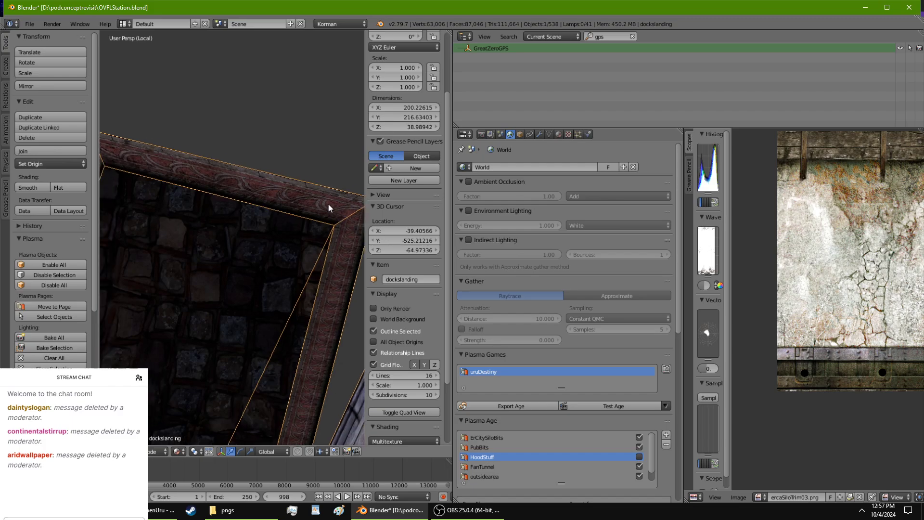
# Enter Edit Mode on dockslanding, select the border face meeting the corner and mirror its UVs along both axes.
pyautogui.press('Tab')
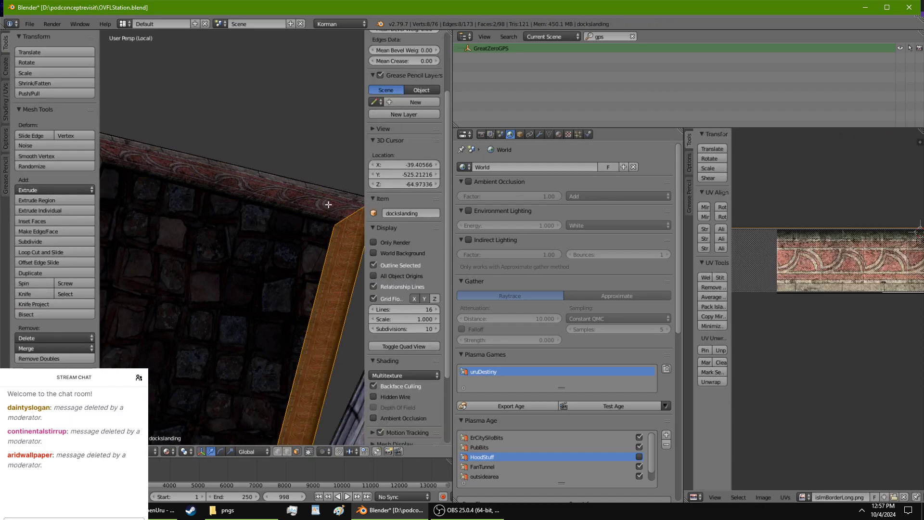
pyautogui.rightClick(292, 198)
pyautogui.press('a')
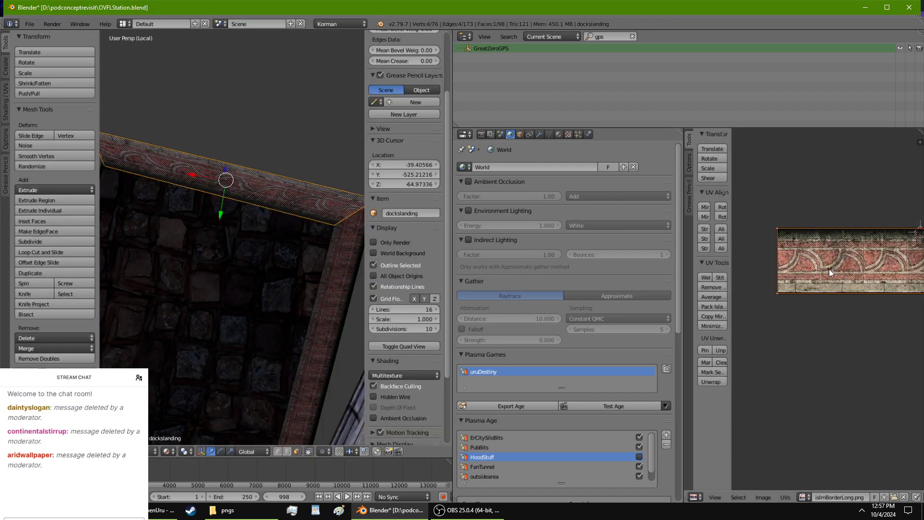
pyautogui.press('a')
pyautogui.press('a')
pyautogui.click(703, 218)
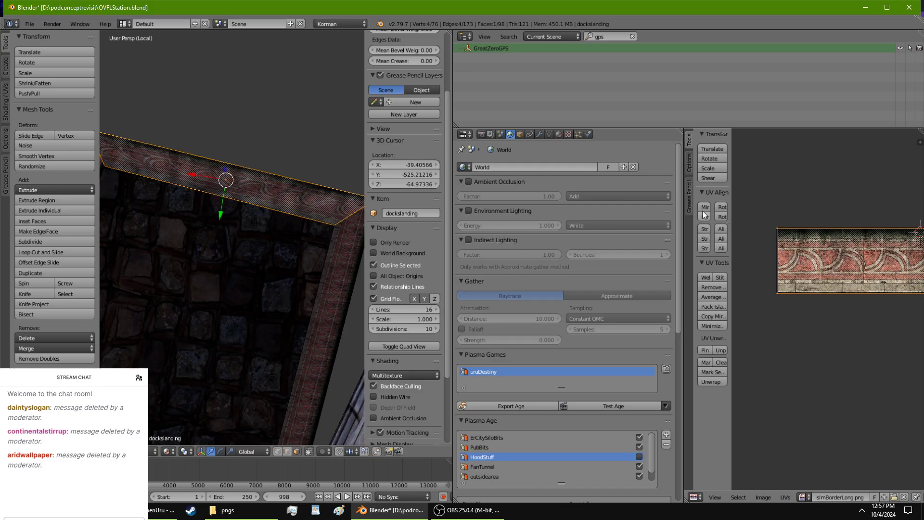
pyautogui.click(703, 207)
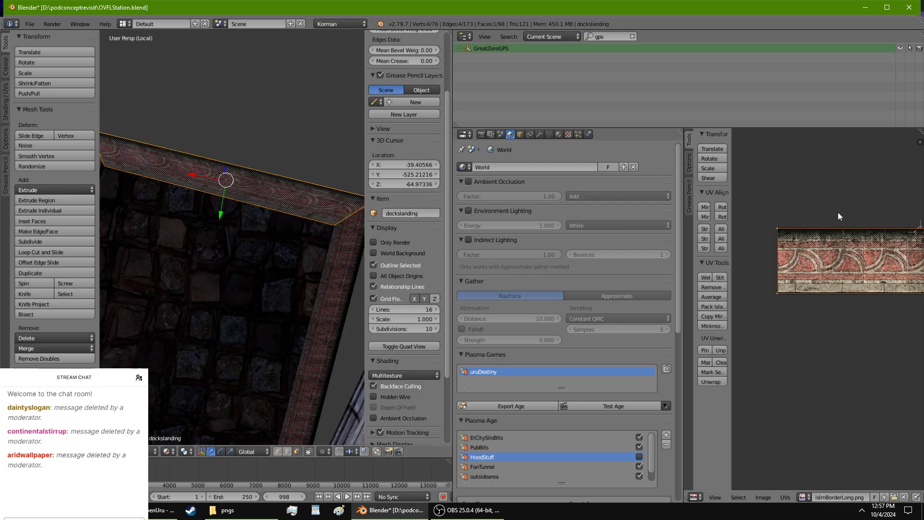
# Stretch the border face's UVs along X in two passes, the first by about 2.09, to match the adjoining border's pattern.
pyautogui.press('s')
pyautogui.press('x')
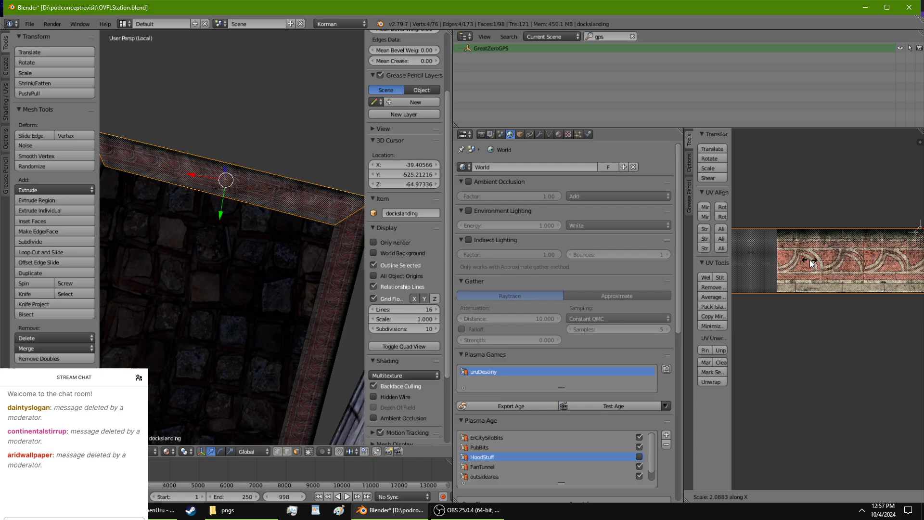
pyautogui.click(811, 260)
pyautogui.moveTo(289, 331); pyautogui.dragTo(150, 317, button='middle')
pyautogui.scroll(5, 150, 318)
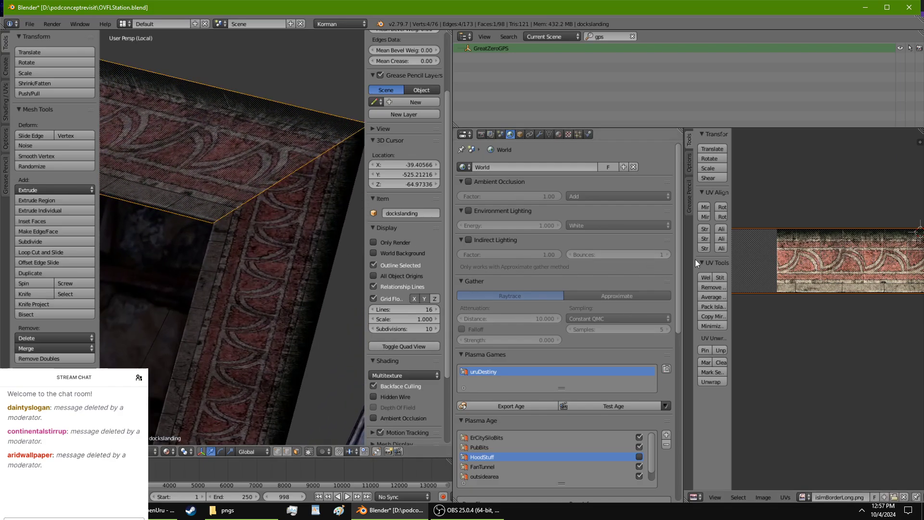
pyautogui.press('s')
pyautogui.press('x')
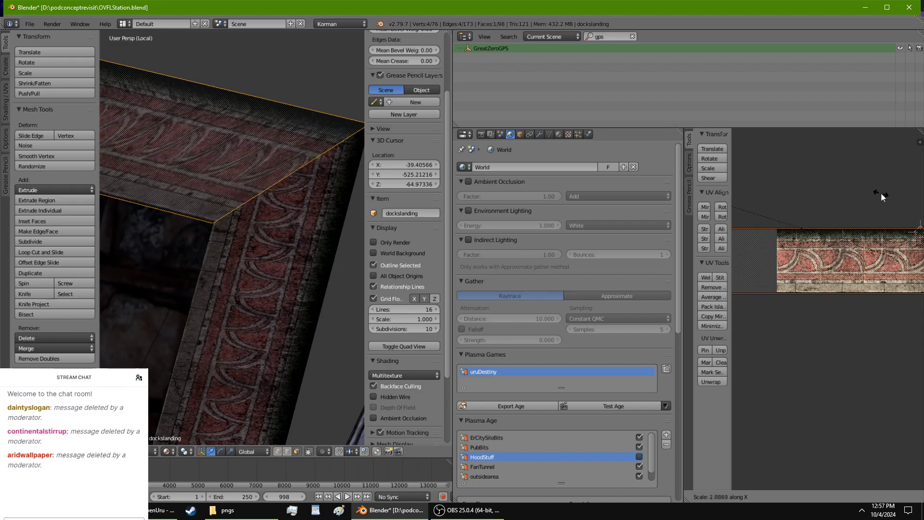
pyautogui.click(915, 204)
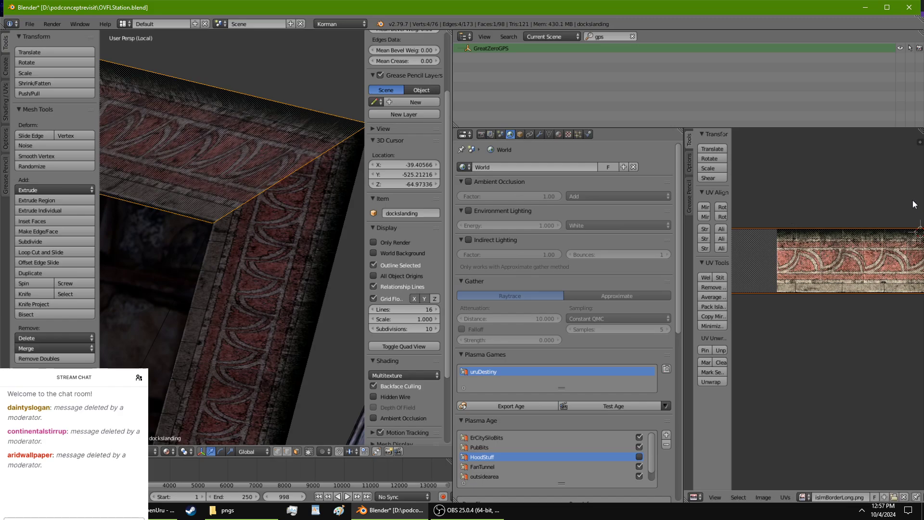
# Enlarge the UV editor and move the border face's outer corner UV vertex outward to slant the end for the mitred corner.
pyautogui.moveTo(805, 284); pyautogui.dragTo(824, 352, button='middle')
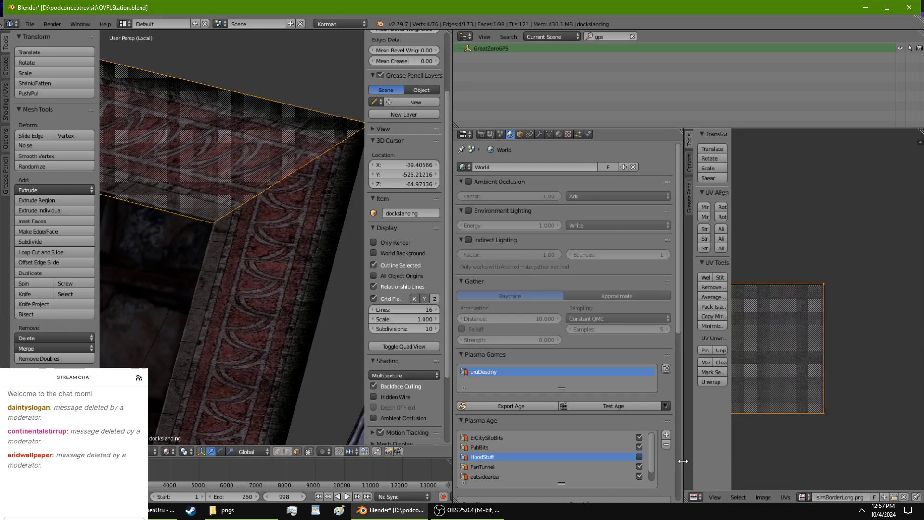
pyautogui.moveTo(683, 459); pyautogui.dragTo(534, 450)
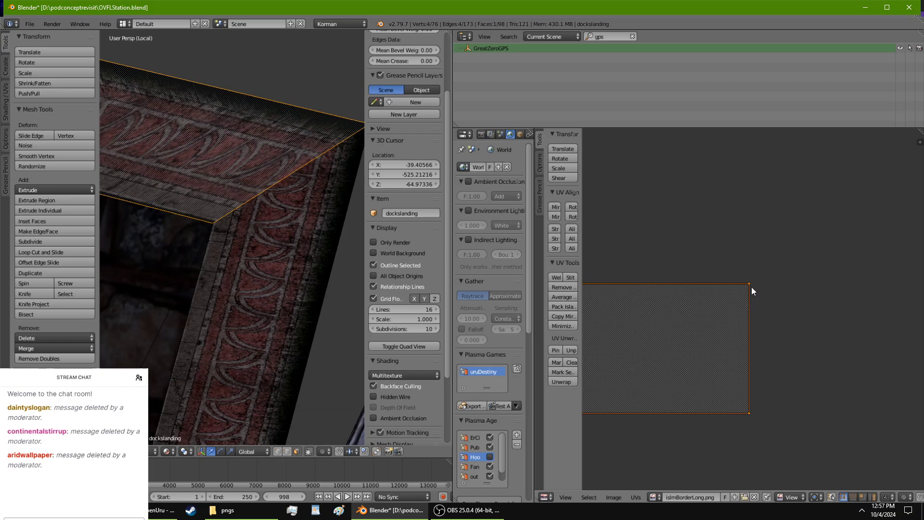
pyautogui.press('g')
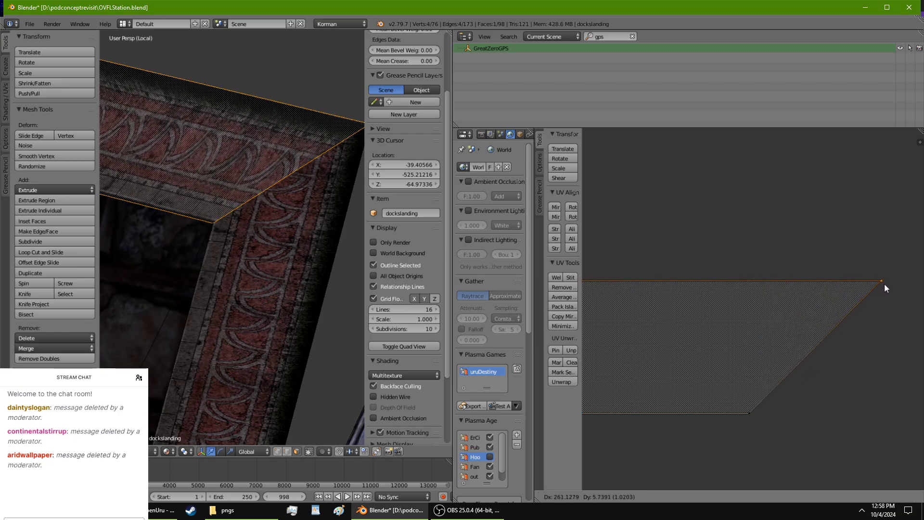
pyautogui.click(600, 286)
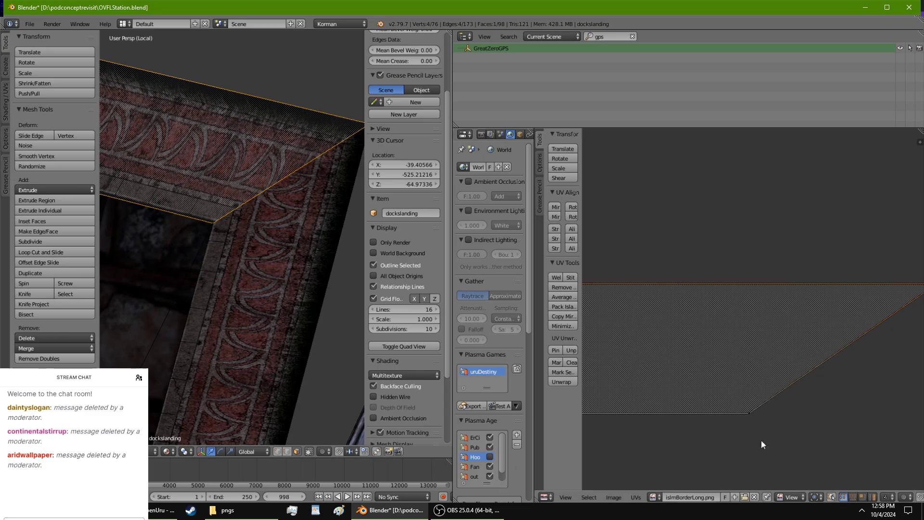
# Select all of the border face's UVs and stretch them slightly along X.
pyautogui.press('a')
pyautogui.press('a')
pyautogui.press('s')
pyautogui.press('x')
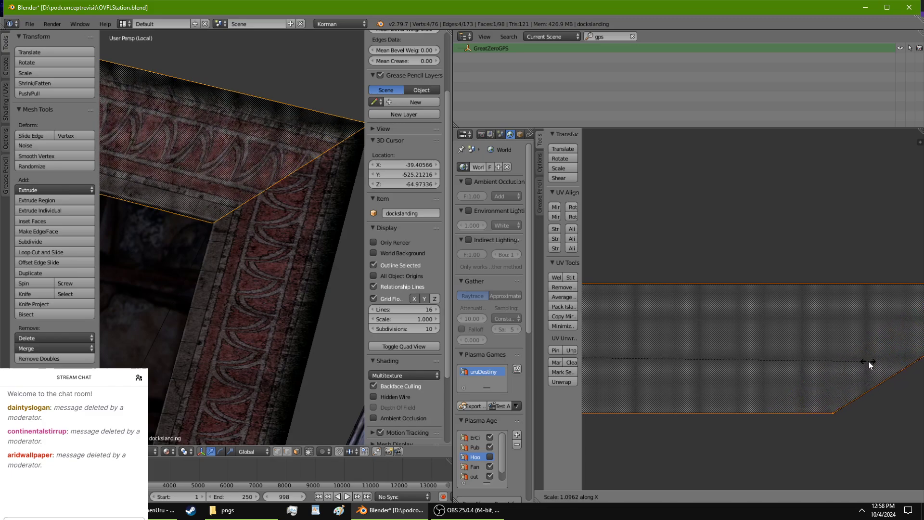
pyautogui.click(836, 353)
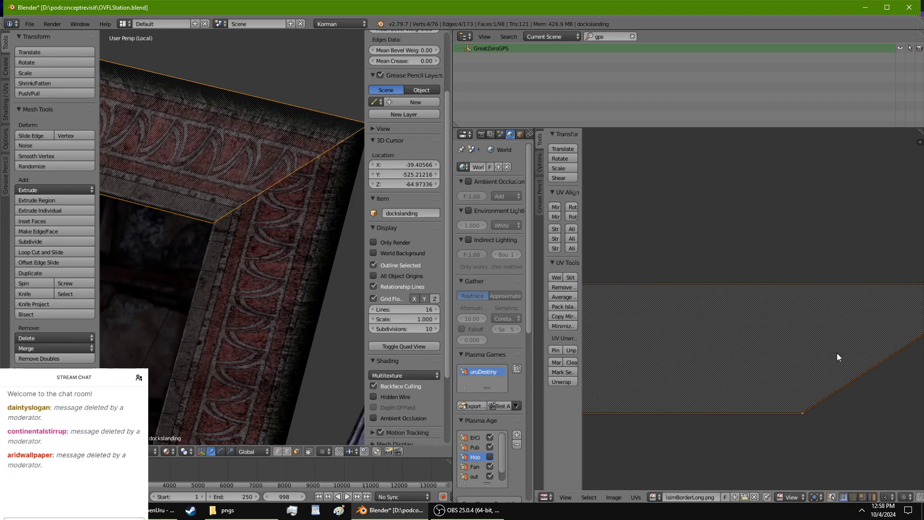
# Switch to vertex selection and move the border's inner corner vertex outward at the mitred corner to narrow the strips.
pyautogui.press('Tab')
pyautogui.moveTo(241, 212); pyautogui.dragTo(264, 220, button='middle')
pyautogui.press('Tab')
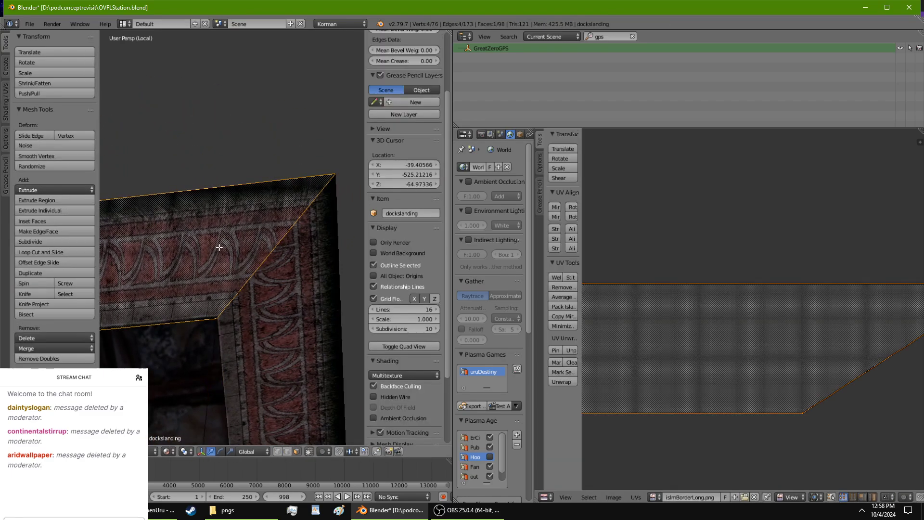
pyautogui.scroll(5, 206, 262)
pyautogui.scroll(-3, 181, 250)
pyautogui.scroll(3, 290, 241)
pyautogui.keyDown('shift'); pyautogui.moveTo(323, 240); pyautogui.dragTo(180, 263, button='middle'); pyautogui.keyUp('shift')
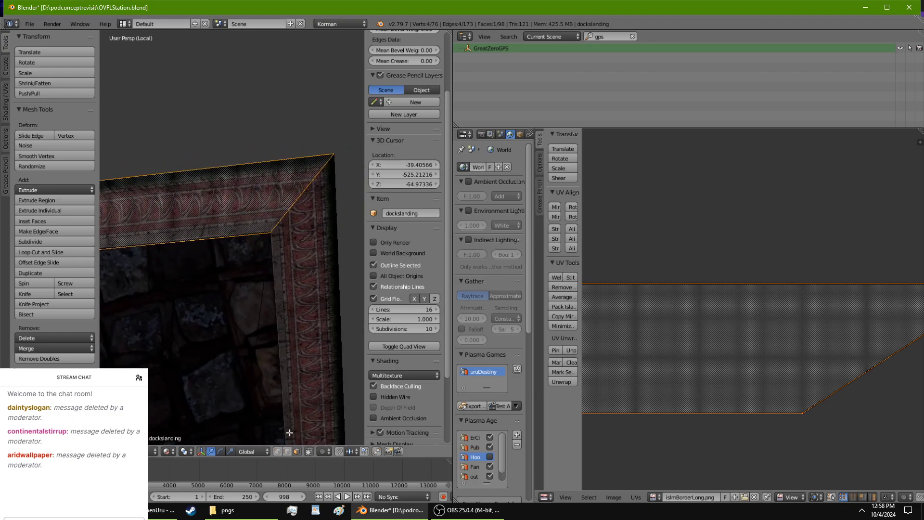
pyautogui.click(278, 451)
pyautogui.rightClick(269, 240)
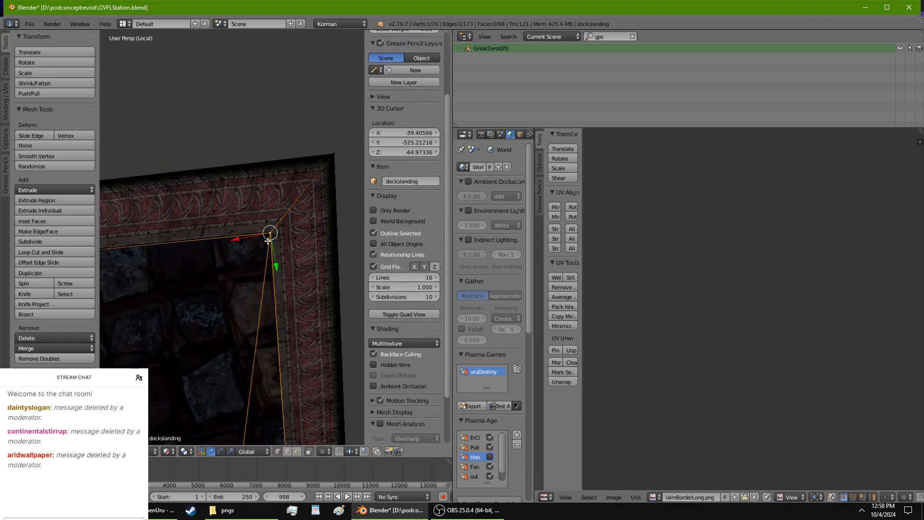
pyautogui.moveTo(259, 234)
pyautogui.mouseDown()
pyautogui.moveTo(316, 285)
pyautogui.moveTo(269, 223)
pyautogui.mouseUp()
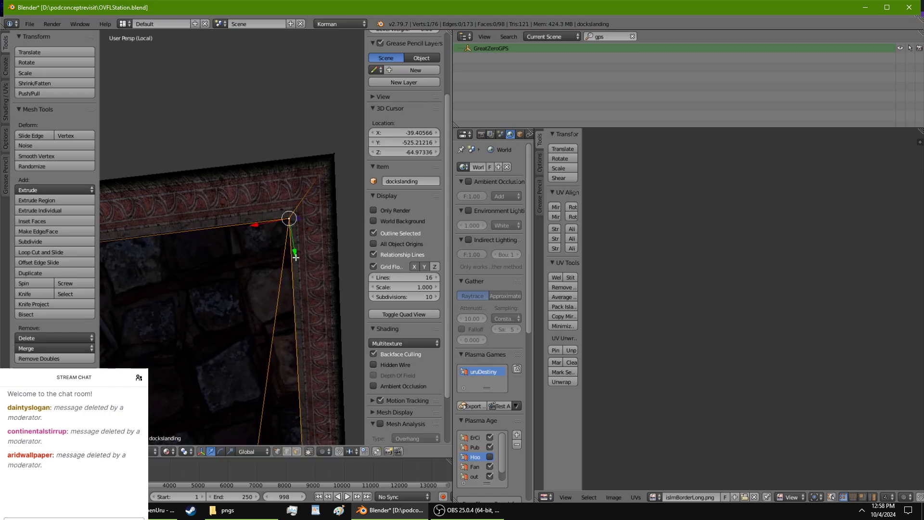
# Orbit to the strip's opposite corner and shift its inner vertex outward along Y and X.
pyautogui.moveTo(296, 258); pyautogui.dragTo(173, 239, button='middle')
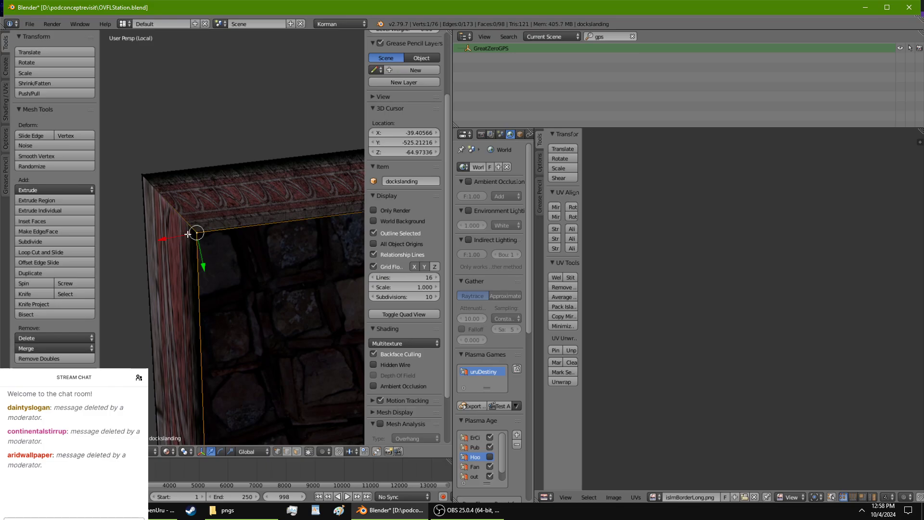
pyautogui.moveTo(202, 268); pyautogui.dragTo(196, 253)
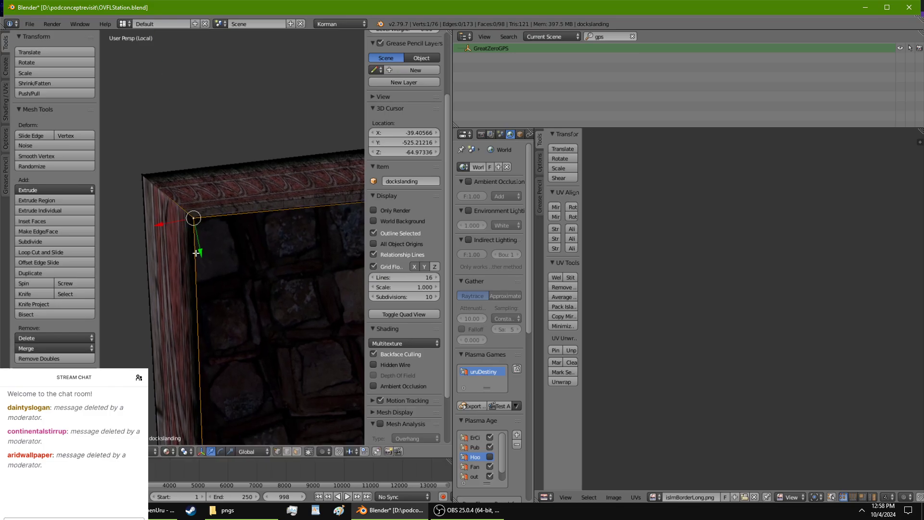
pyautogui.moveTo(175, 218)
pyautogui.mouseDown()
pyautogui.moveTo(157, 221)
pyautogui.moveTo(186, 238)
pyautogui.moveTo(158, 218)
pyautogui.mouseUp()
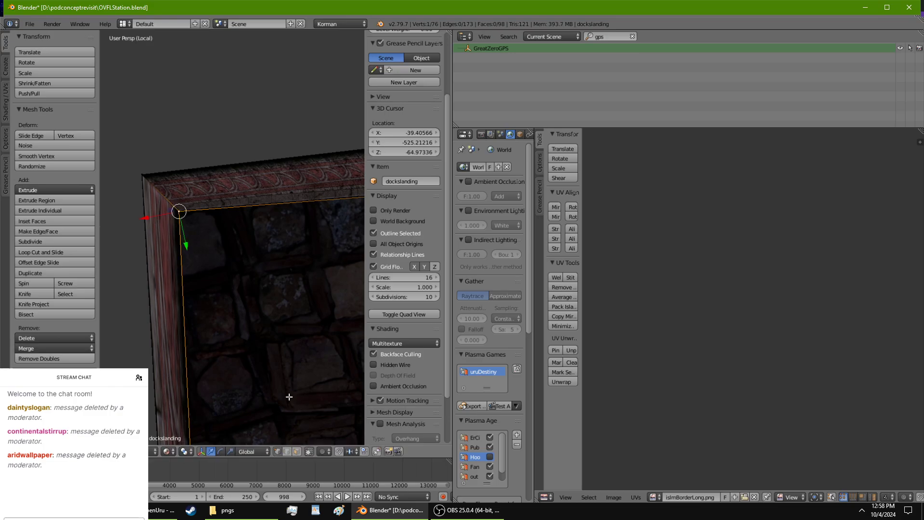
# Examine the border face's UVs at the far end and compare the strip widths at both corners.
pyautogui.click(294, 192)
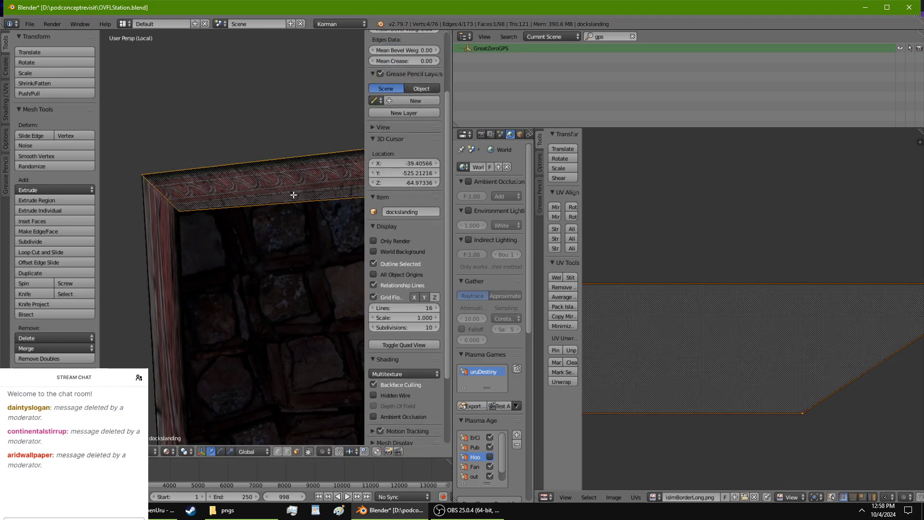
pyautogui.moveTo(832, 287); pyautogui.dragTo(726, 312, button='middle')
pyautogui.scroll(1, 726, 311)
pyautogui.scroll(-6, 154, 272)
pyautogui.keyDown('shift'); pyautogui.moveTo(182, 282); pyautogui.dragTo(161, 282, button='middle'); pyautogui.keyUp('shift')
pyautogui.scroll(4, 160, 283)
pyautogui.keyDown('shift'); pyautogui.moveTo(249, 279); pyautogui.dragTo(279, 278, button='middle'); pyautogui.keyUp('shift')
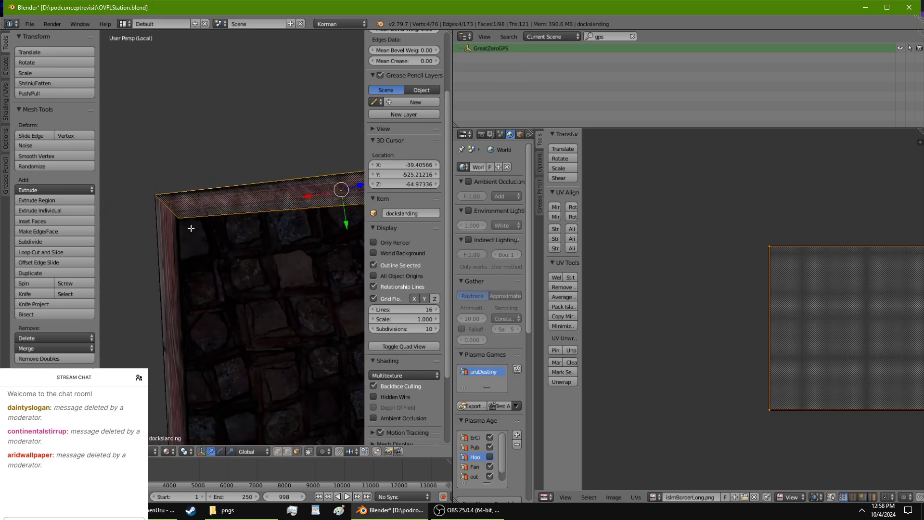
pyautogui.keyDown('shift'); pyautogui.moveTo(186, 233); pyautogui.dragTo(349, 242, button='middle'); pyautogui.keyUp('shift')
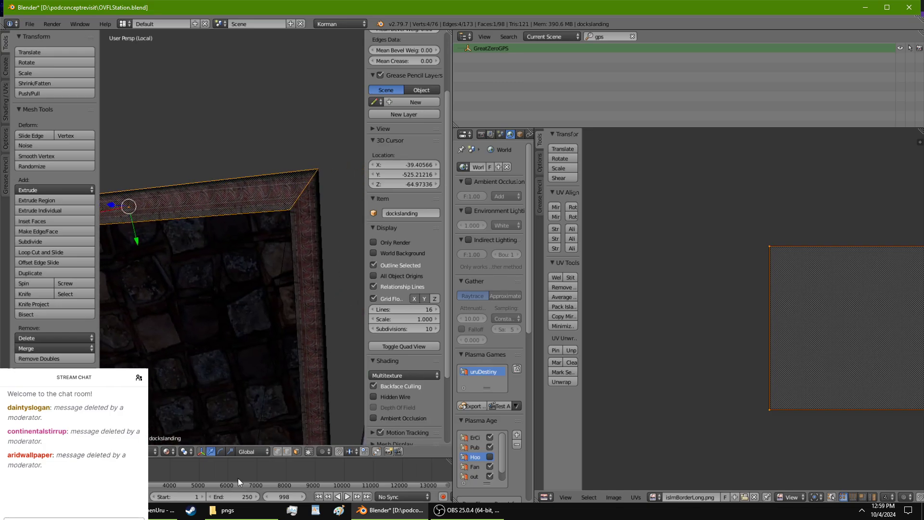
pyautogui.keyDown('shift'); pyautogui.moveTo(234, 225); pyautogui.dragTo(344, 218, button='middle'); pyautogui.keyUp('shift')
# Nudge the far corner's inner vertex slightly inward along Y and X to even out the border width.
pyautogui.rightClick(183, 218)
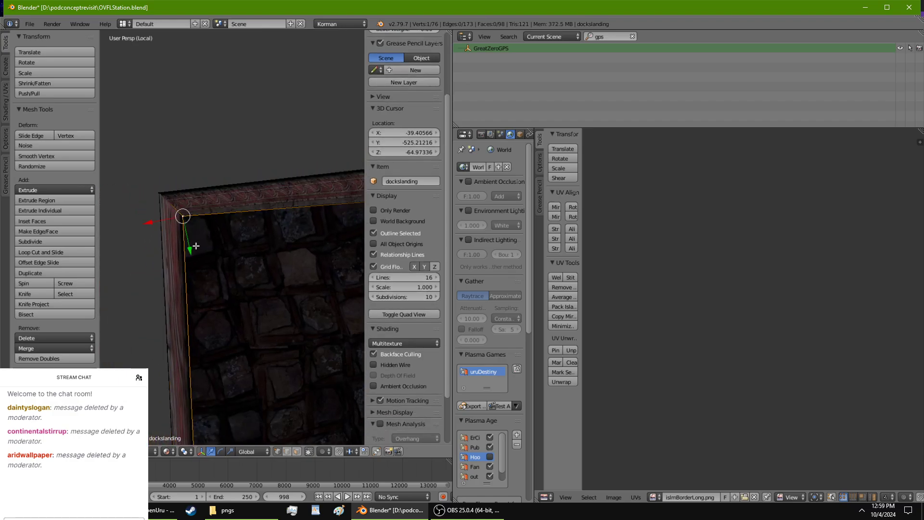
pyautogui.press('g')
pyautogui.press('y')
pyautogui.press('Escape')
pyautogui.press('g')
pyautogui.press('x')
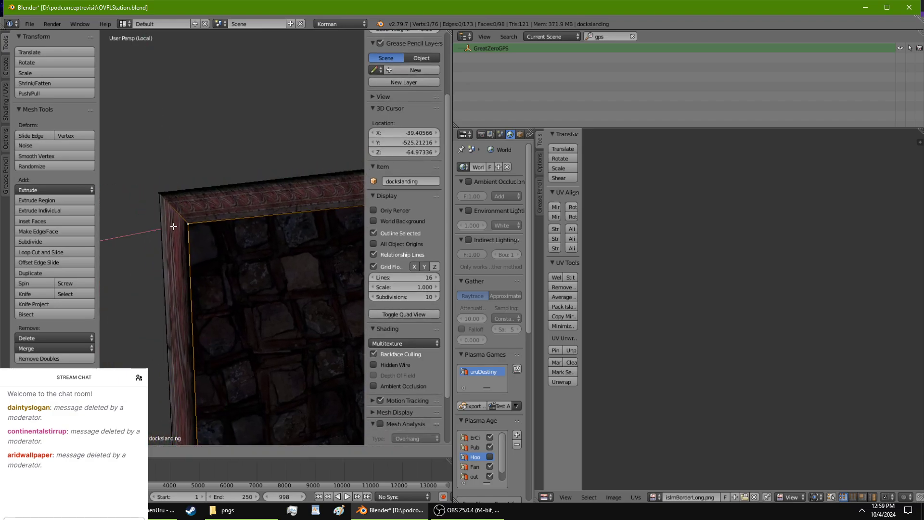
pyautogui.click(174, 226)
pyautogui.moveTo(174, 226); pyautogui.dragTo(226, 240, button='middle')
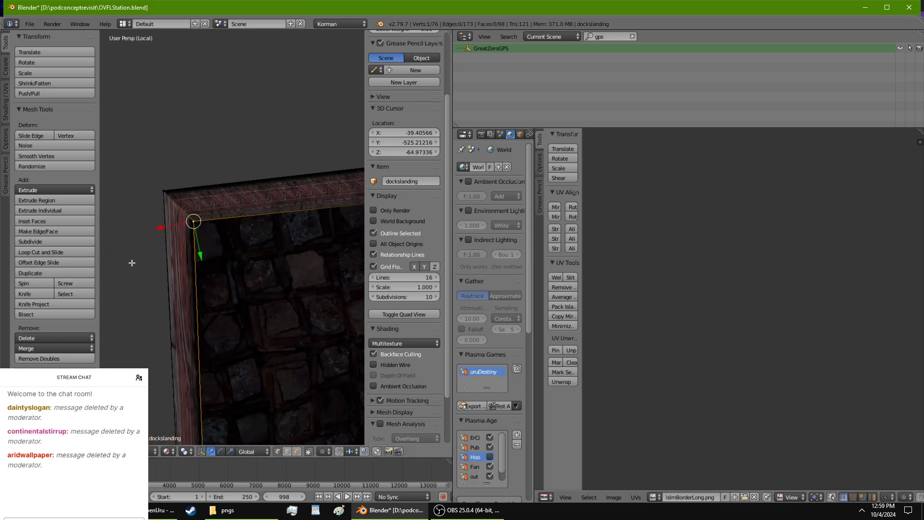
pyautogui.moveTo(162, 233); pyautogui.dragTo(203, 241, button='middle')
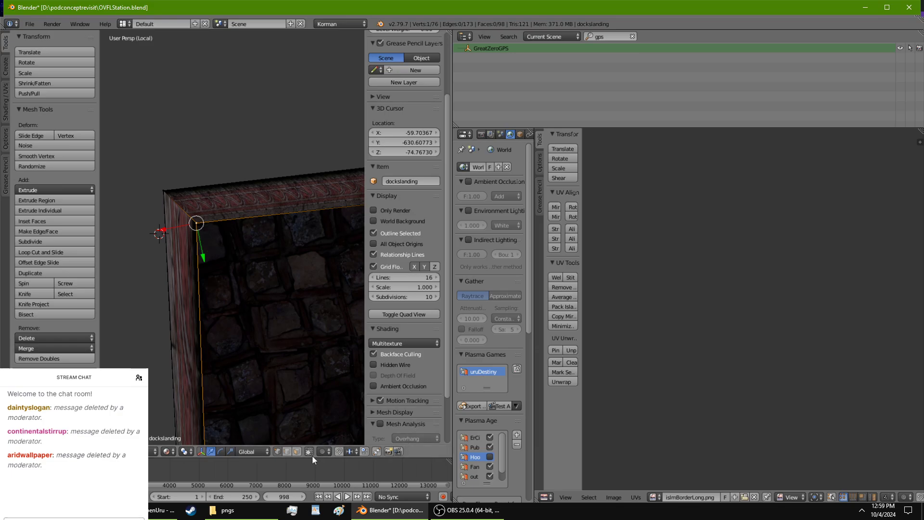
# Select the border face in face mode and move its outer corner UV vertex outward in two passes to slant the end.
pyautogui.click(297, 452)
pyautogui.rightClick(267, 216)
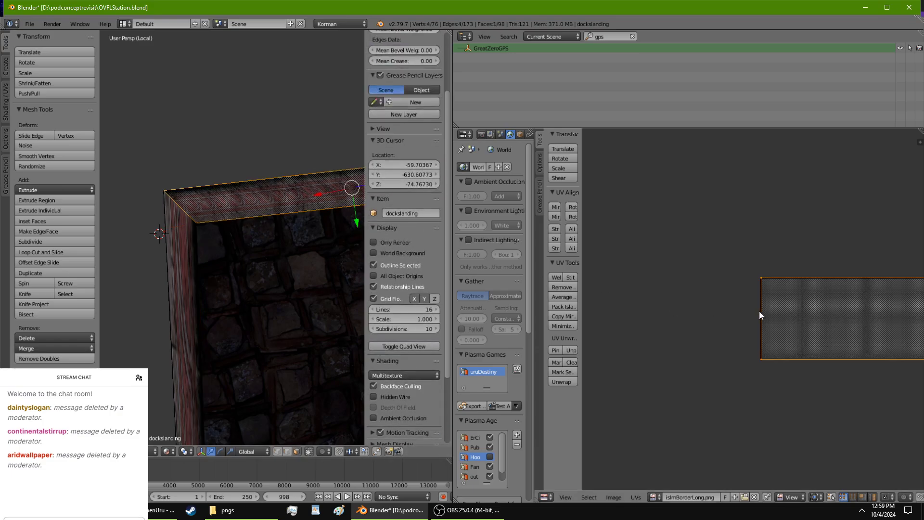
pyautogui.moveTo(768, 260); pyautogui.dragTo(694, 262, button='right')
pyautogui.moveTo(320, 236); pyautogui.dragTo(340, 276, button='middle')
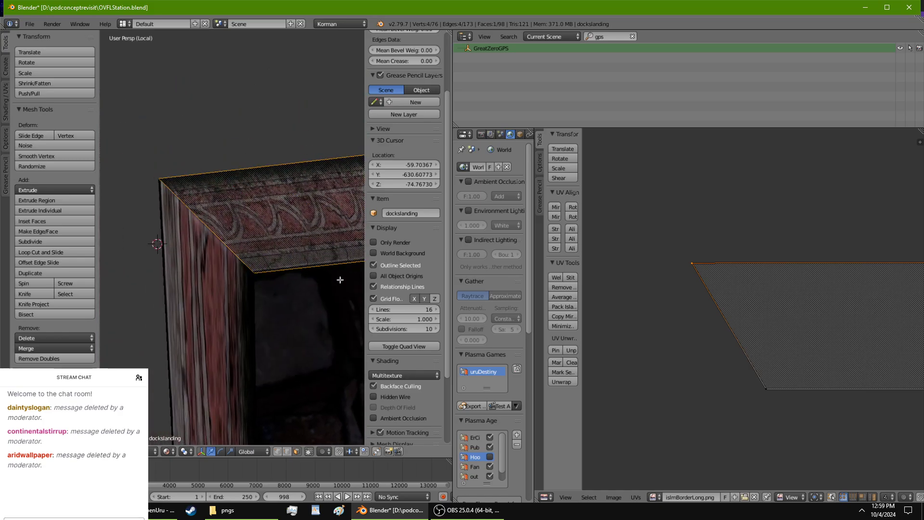
pyautogui.moveTo(686, 261); pyautogui.dragTo(865, 257, button='right')
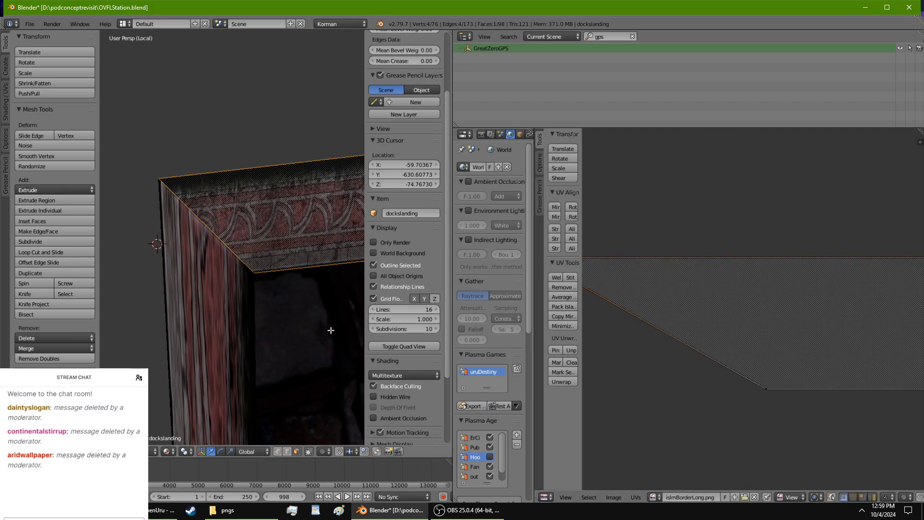
# Select the adjoining border face, rotate its UVs in two turns and stretch them along X by about 17.5.
pyautogui.rightClick(228, 330)
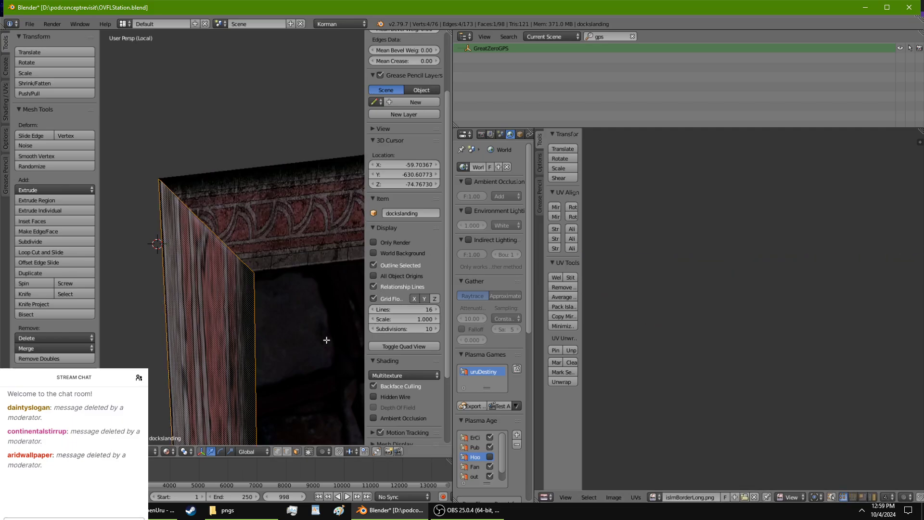
pyautogui.click(568, 205)
pyautogui.click(571, 206)
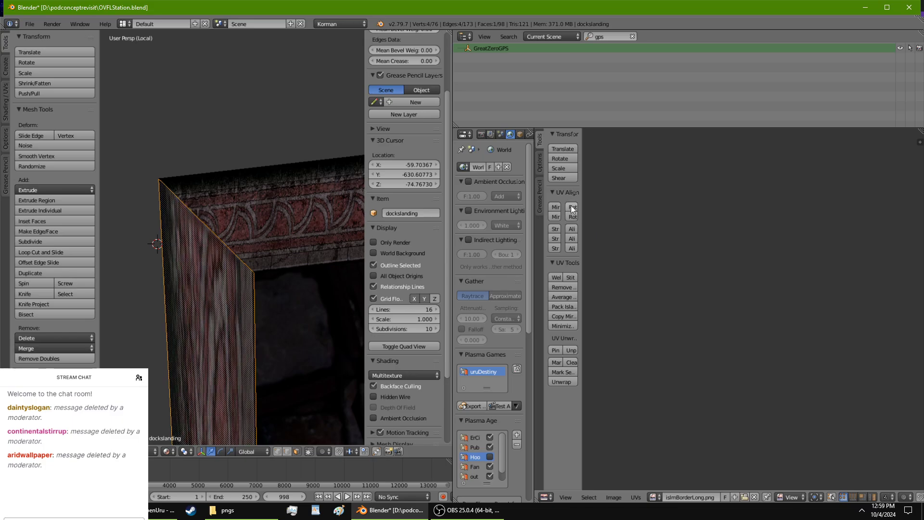
pyautogui.press('s')
pyautogui.press('x')
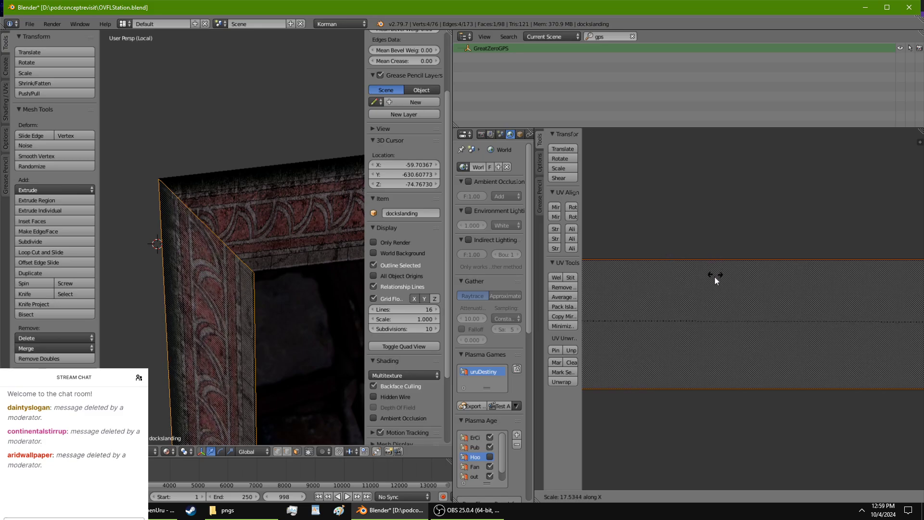
pyautogui.click(702, 289)
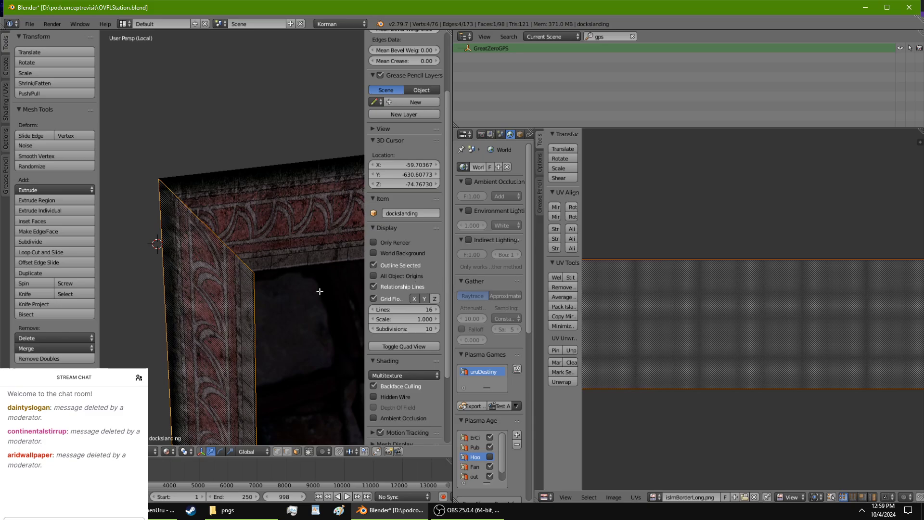
# Move the inner corner UV vertex at the adjoining face's end inward by about 167.5 along X to match the mitre.
pyautogui.scroll(-5, 891, 327)
pyautogui.moveTo(891, 328); pyautogui.dragTo(683, 338, button='middle')
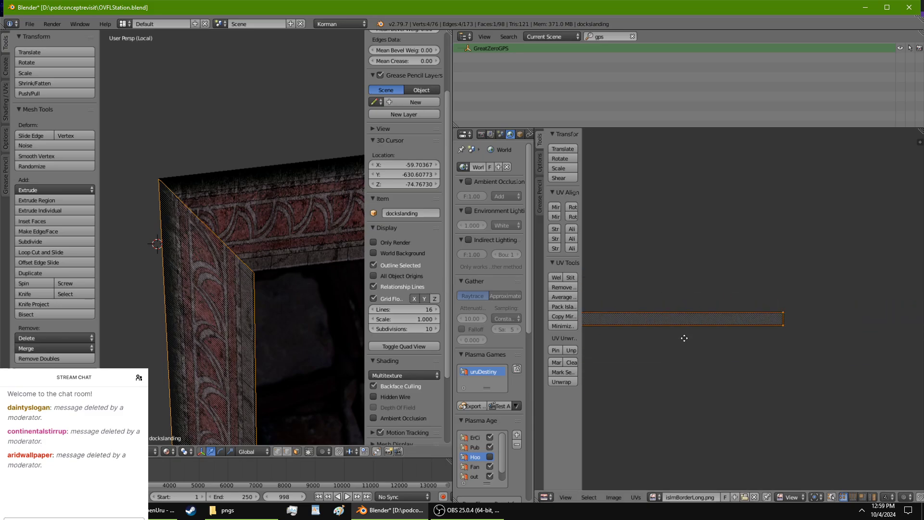
pyautogui.scroll(7, 684, 338)
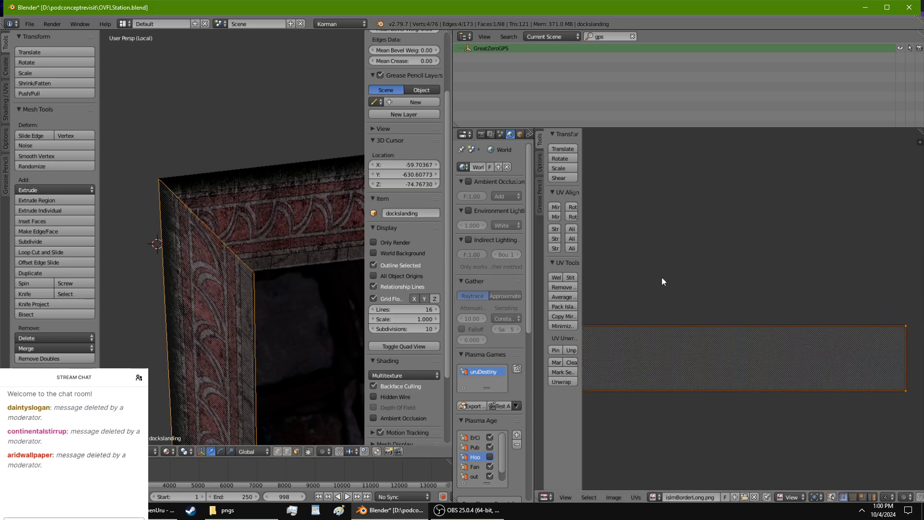
pyautogui.moveTo(776, 359); pyautogui.dragTo(622, 324, button='middle')
pyautogui.scroll(2, 668, 362)
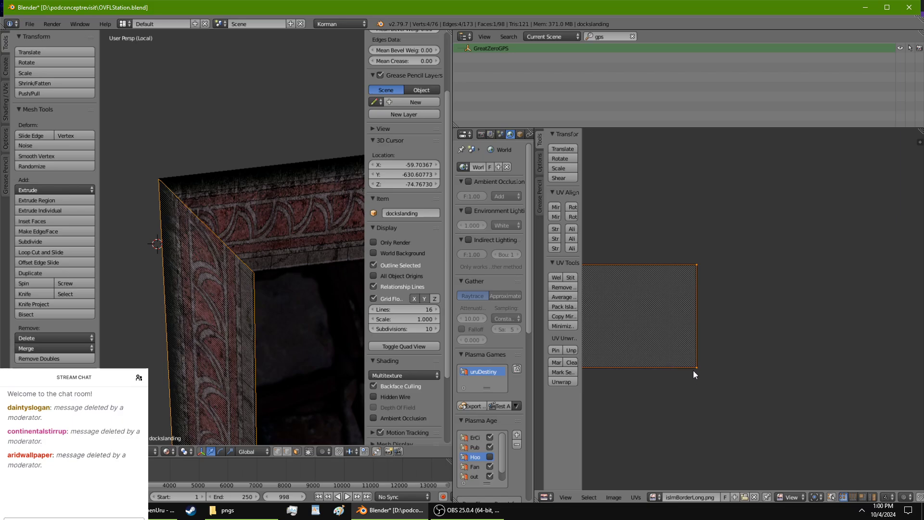
pyautogui.press('g')
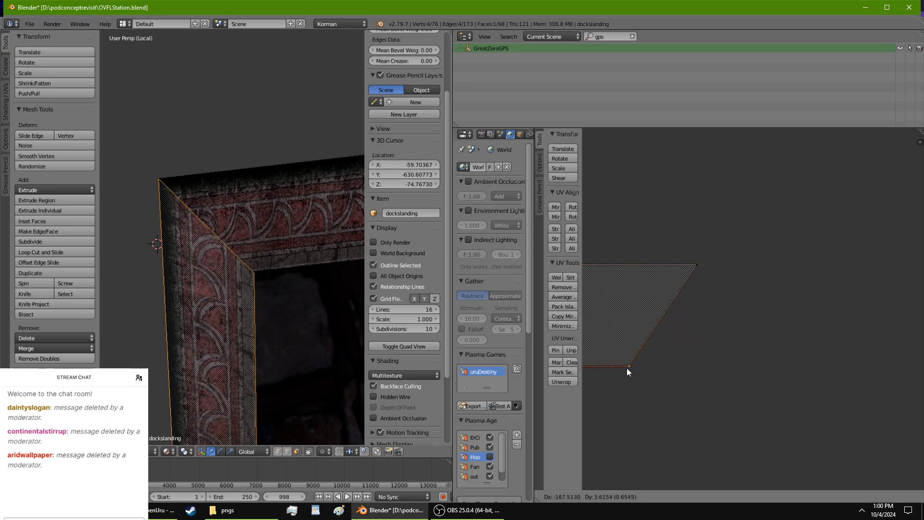
pyautogui.click(629, 366)
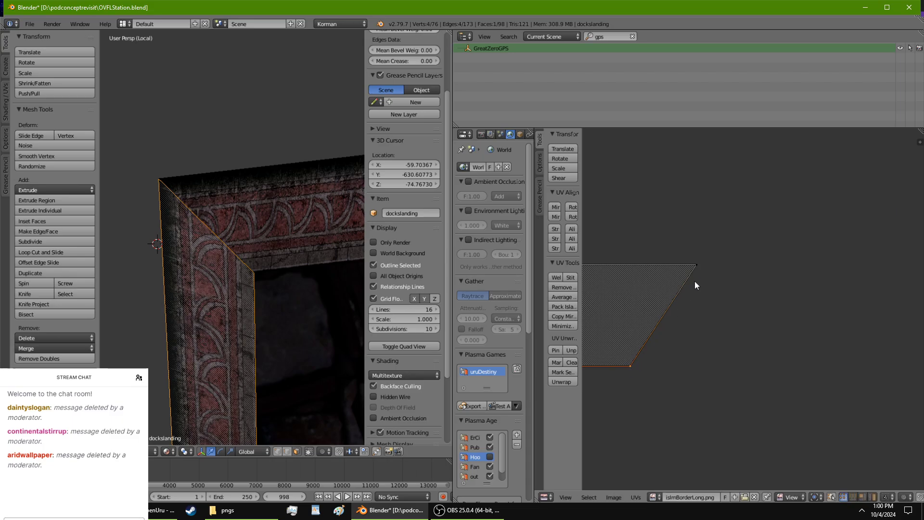
# Move the selected frame face's upper-right UV vertex about 86 px outward and check the mitred corner in Object Mode.
pyautogui.rightClick(694, 265)
pyautogui.press('g')
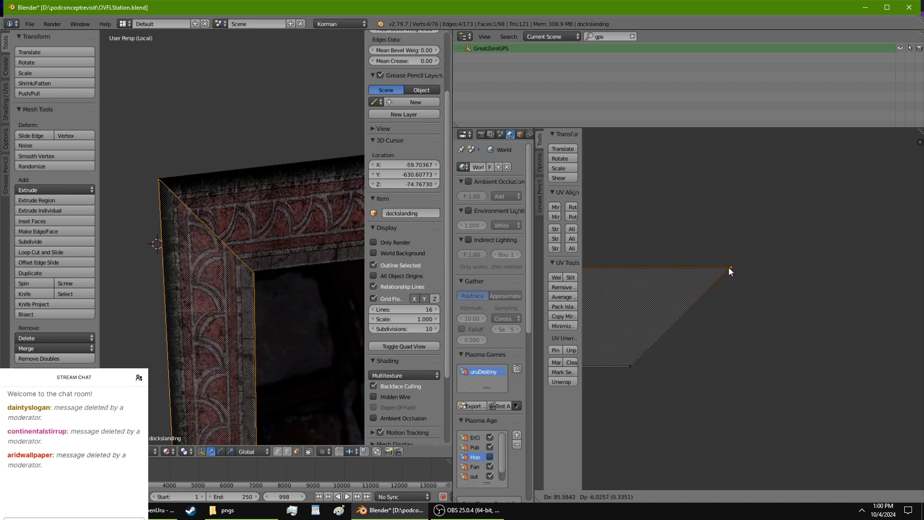
pyautogui.click(727, 268)
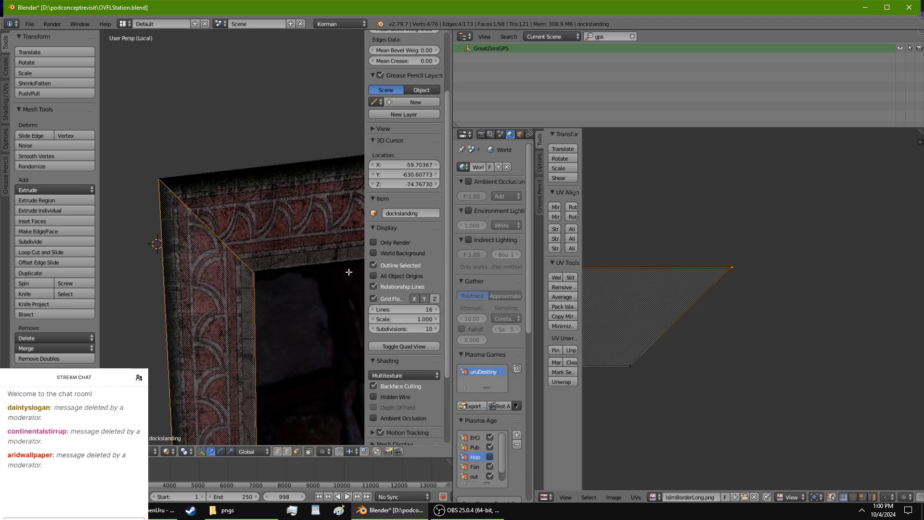
pyautogui.press('Tab')
pyautogui.moveTo(347, 271); pyautogui.dragTo(133, 266, button='middle')
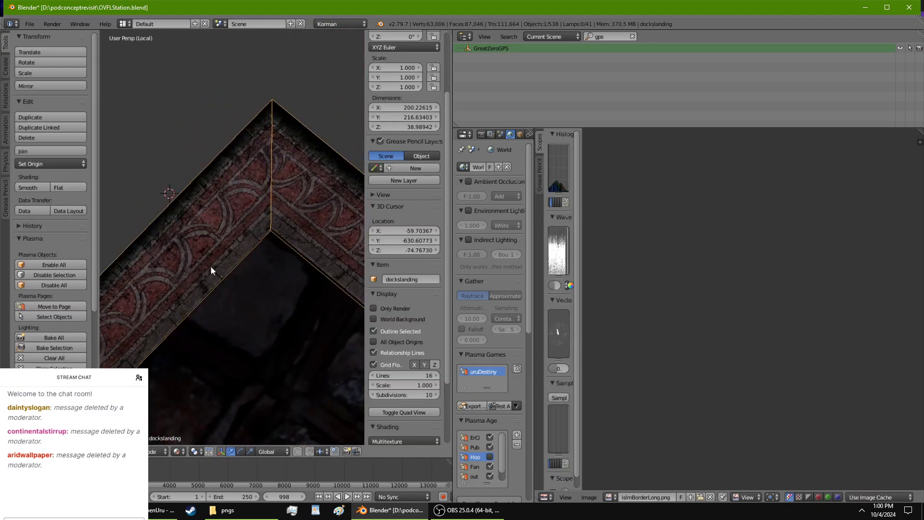
# Examine the frame's adjoining corners in Edit Mode, selecting their outer vertices as view centres.
pyautogui.press('Tab')
pyautogui.press('KP_Decimal')
pyautogui.moveTo(340, 173); pyautogui.dragTo(202, 368, button='middle')
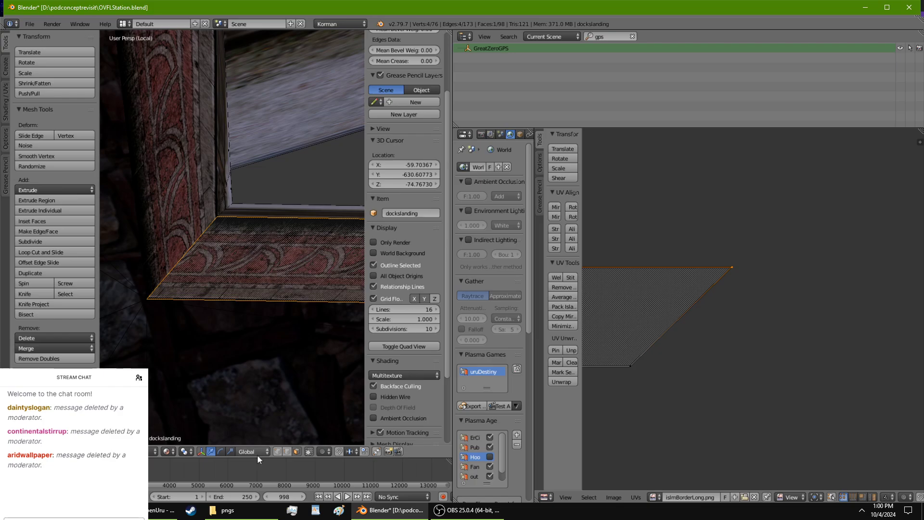
pyautogui.click(276, 452)
pyautogui.rightClick(146, 299)
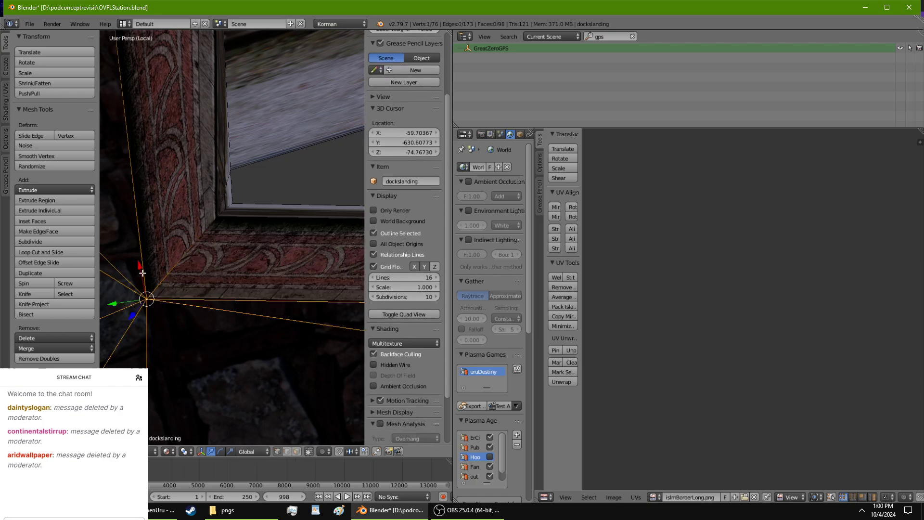
pyautogui.moveTo(143, 273); pyautogui.dragTo(180, 237, button='middle')
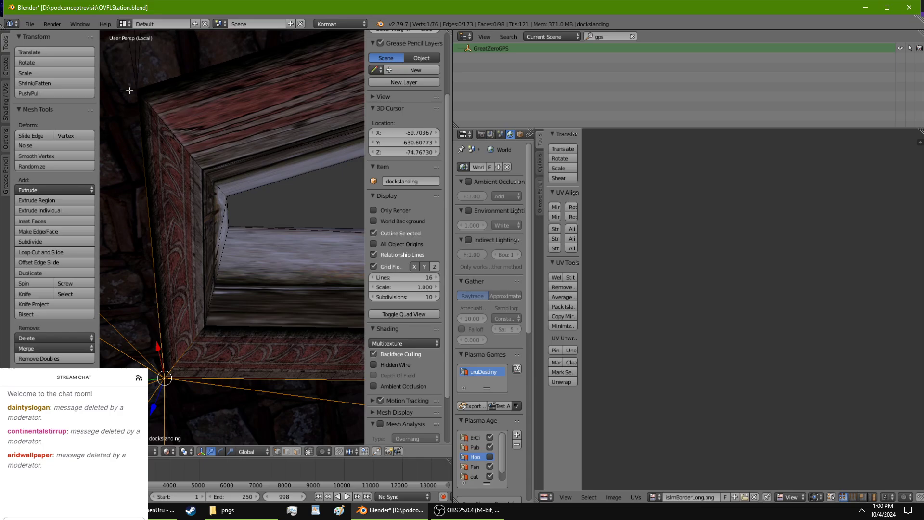
pyautogui.moveTo(129, 90); pyautogui.dragTo(150, 73, button='middle')
pyautogui.scroll(1, 153, 98)
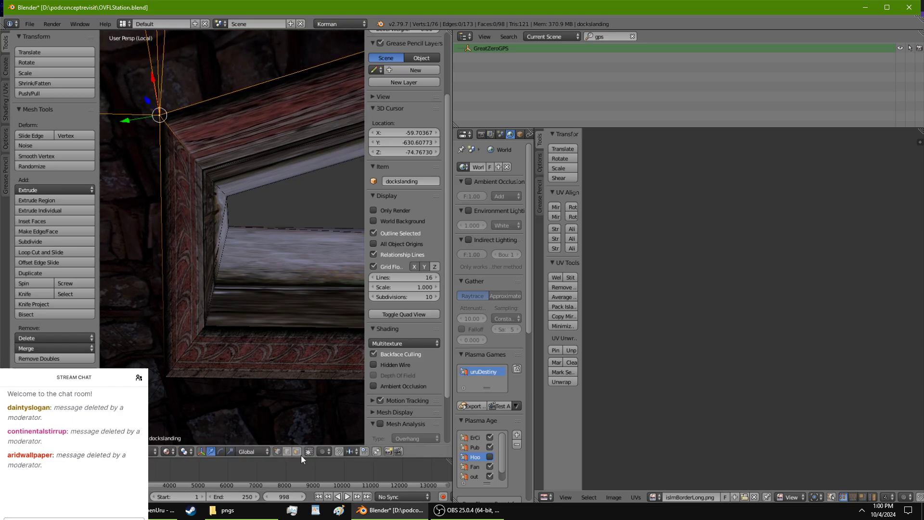
# Select the lower frame face and move its upper-left UV vertex about 119 px inward to slant that end.
pyautogui.click(299, 451)
pyautogui.rightClick(278, 355)
pyautogui.keyDown('ctrl'); pyautogui.moveTo(672, 366); pyautogui.dragTo(775, 279, button='middle'); pyautogui.keyUp('ctrl')
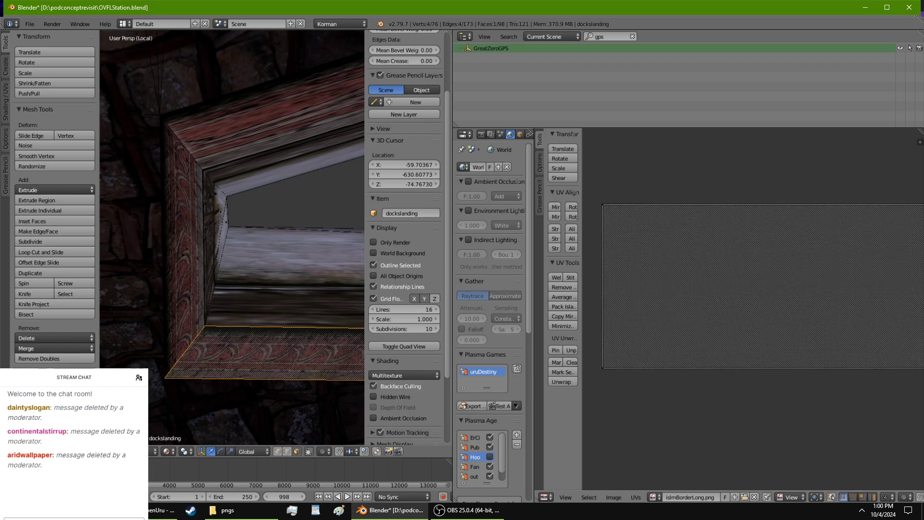
pyautogui.rightClick(605, 199)
pyautogui.press('g')
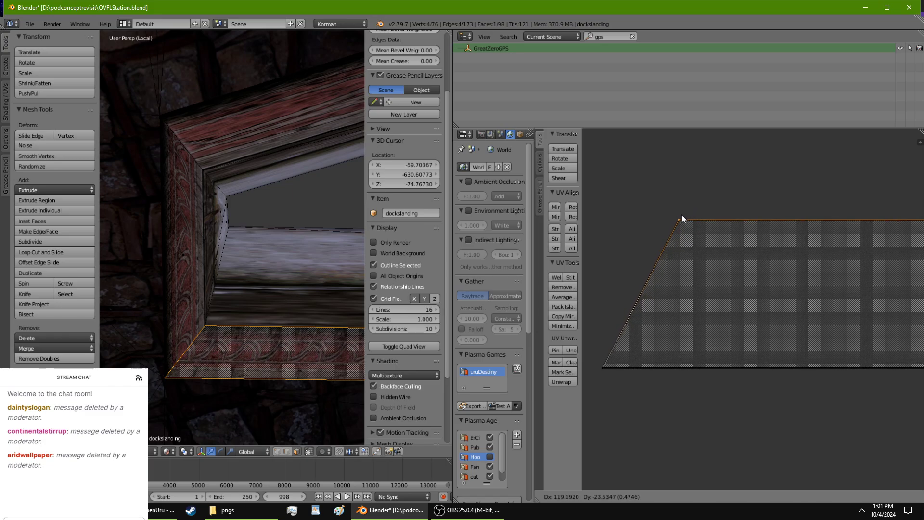
pyautogui.click(681, 215)
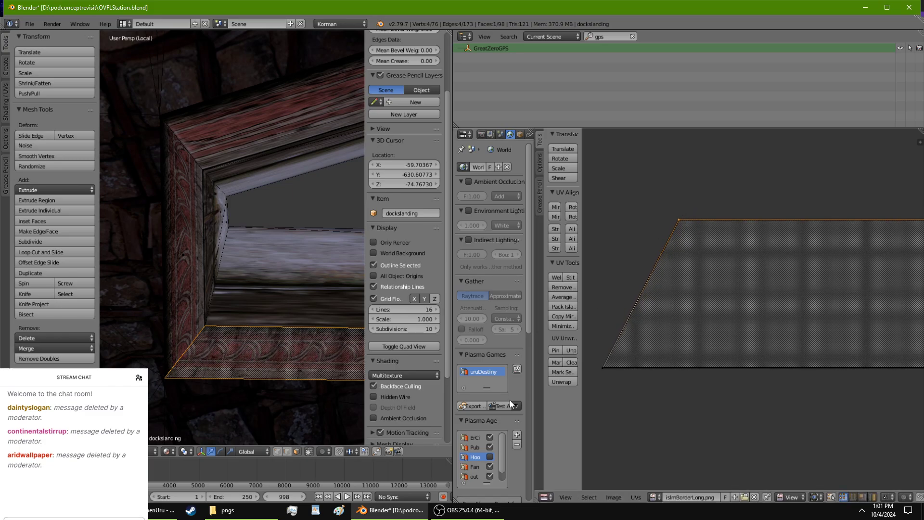
# Slant the right end of the vertical frame face's UVs by moving the lower vertex outward and the upper vertex inward.
pyautogui.rightClick(189, 234)
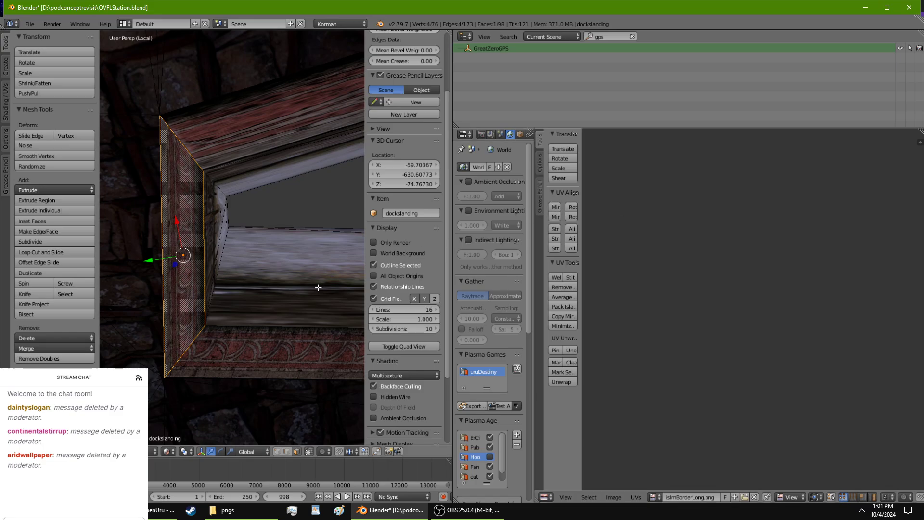
pyautogui.scroll(2, 228, 368)
pyautogui.scroll(-2, 228, 368)
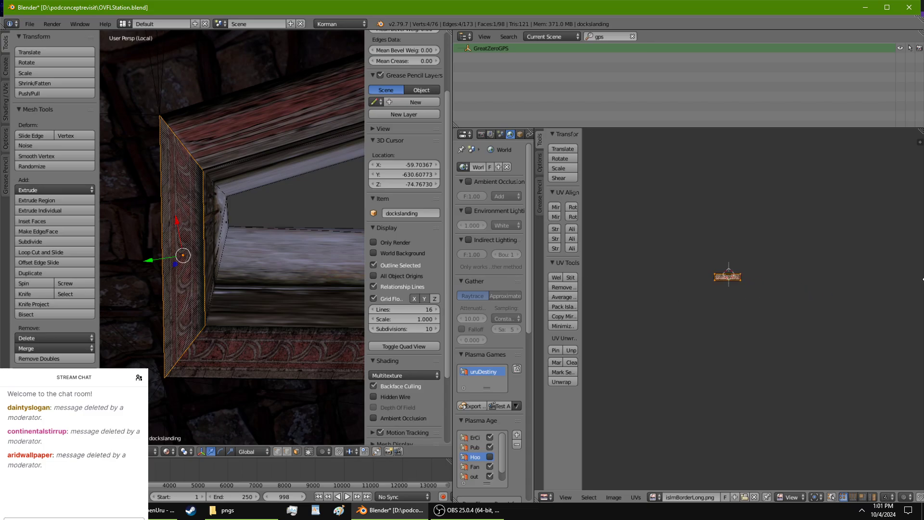
pyautogui.scroll(-5, 763, 272)
pyautogui.moveTo(715, 374); pyautogui.dragTo(723, 394, button='middle')
pyautogui.scroll(5, 723, 395)
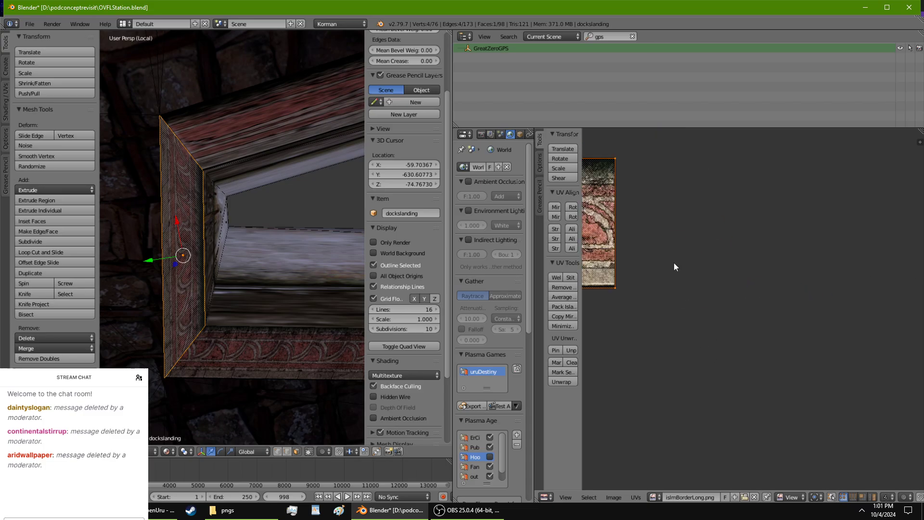
pyautogui.moveTo(673, 262); pyautogui.dragTo(718, 330, button='middle')
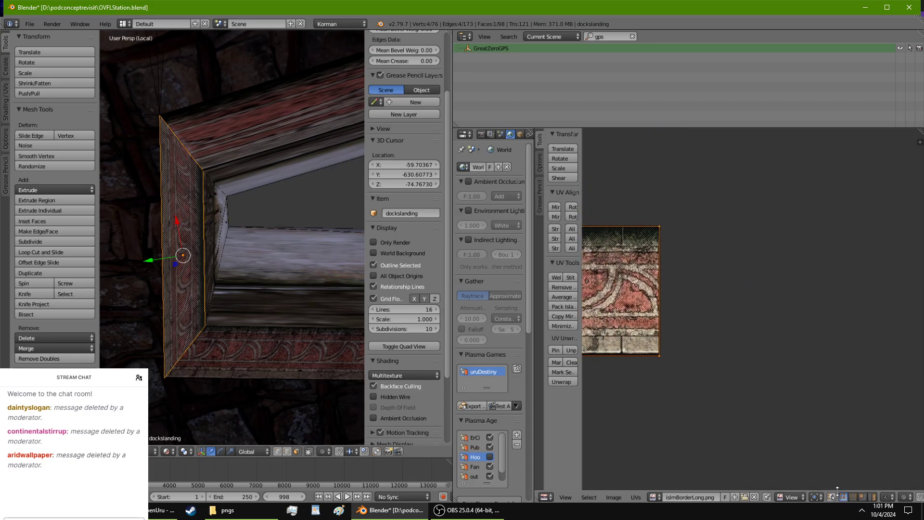
pyautogui.moveTo(659, 352); pyautogui.dragTo(722, 354, button='right')
pyautogui.moveTo(242, 344); pyautogui.dragTo(356, 303, button='middle')
pyautogui.moveTo(716, 351)
pyautogui.mouseDown(button='right')
pyautogui.moveTo(734, 358)
pyautogui.moveTo(732, 348)
pyautogui.mouseUp(button='right')
pyautogui.moveTo(660, 225); pyautogui.dragTo(604, 224, button='right')
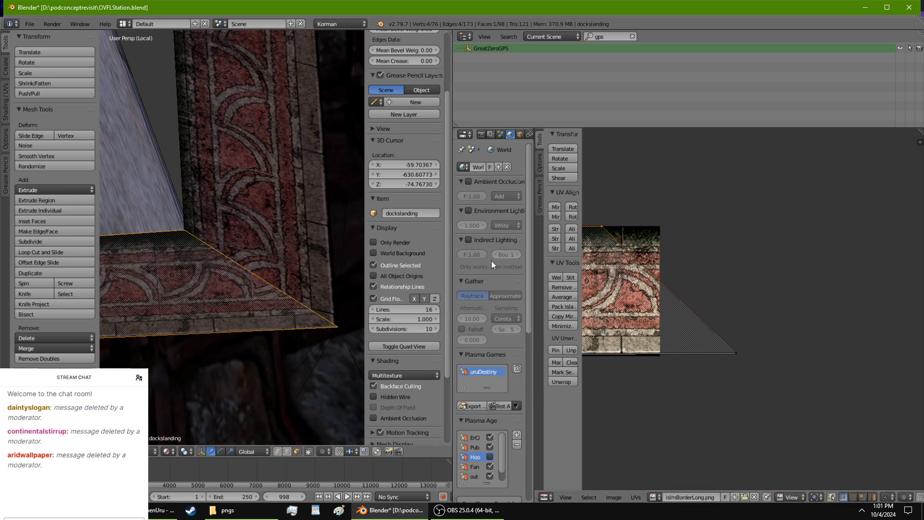
# Reposition both right-end UV vertices of the face, then scale them together along X to about 0.8.
pyautogui.moveTo(742, 351); pyautogui.dragTo(780, 353, button='right')
pyautogui.moveTo(601, 227); pyautogui.dragTo(622, 229, button='right')
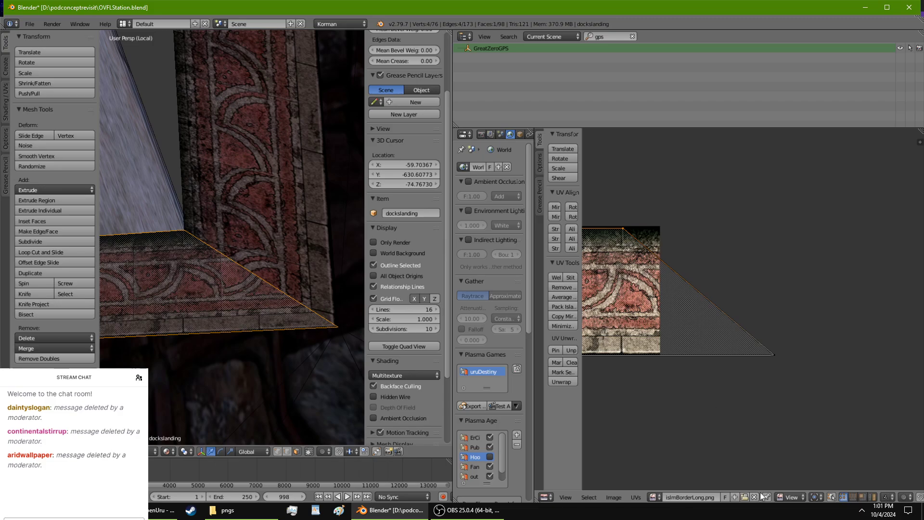
pyautogui.keyDown('shift'); pyautogui.rightClick(760, 359); pyautogui.keyUp('shift')
pyautogui.press('s')
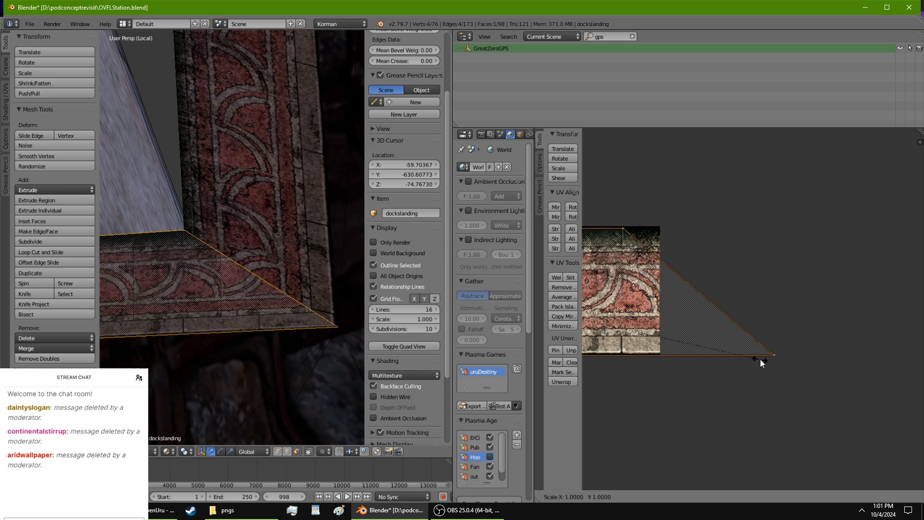
pyautogui.press('x')
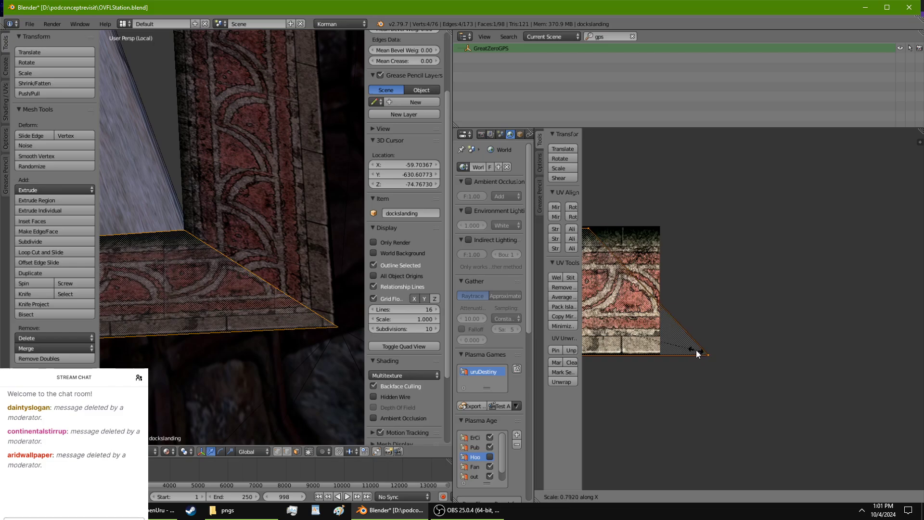
pyautogui.click(702, 354)
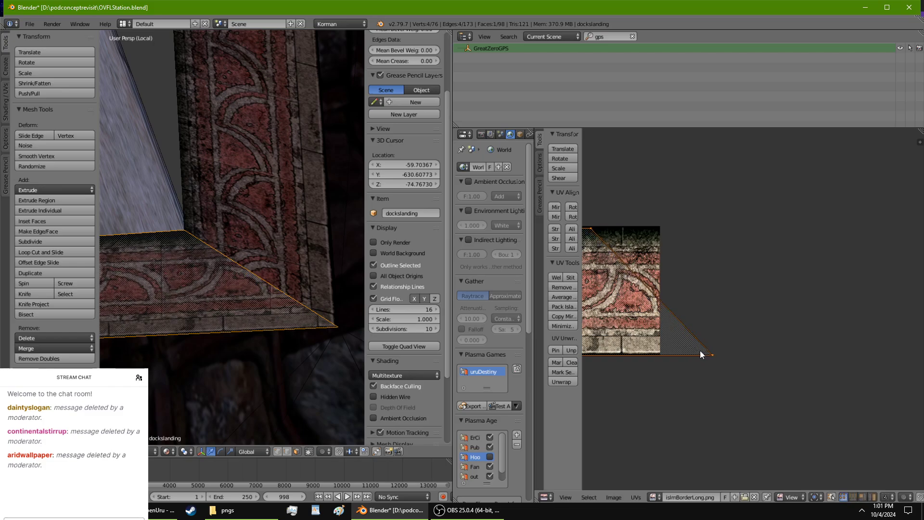
pyautogui.scroll(-2, 221, 301)
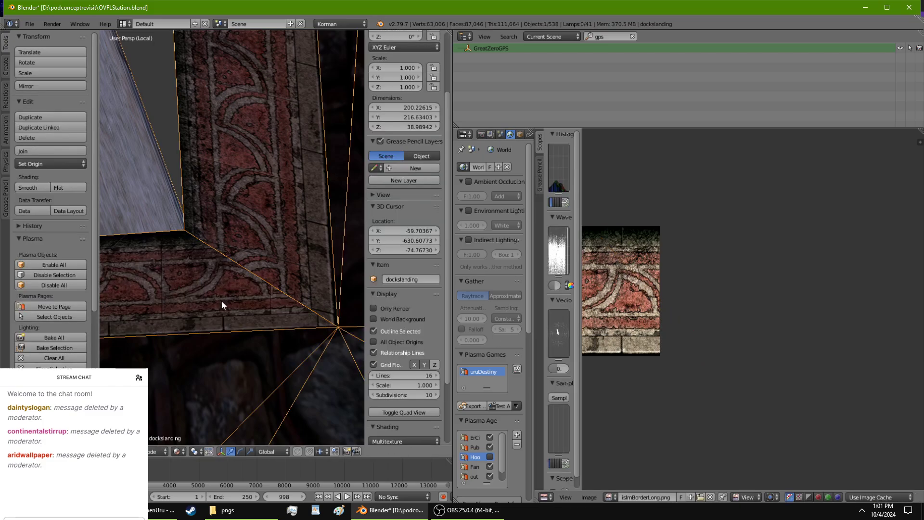
# At the opposite end of the frame face, move the lower-left UV vertex about 225 px outward to match the mitred corner.
pyautogui.scroll(-3, 220, 301)
pyautogui.moveTo(215, 300); pyautogui.dragTo(263, 297, button='middle')
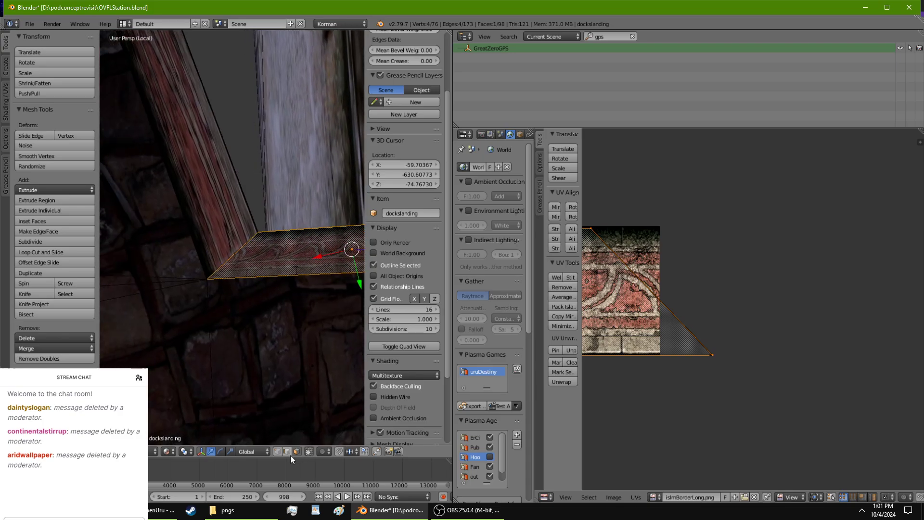
pyautogui.click(277, 451)
pyautogui.rightClick(210, 279)
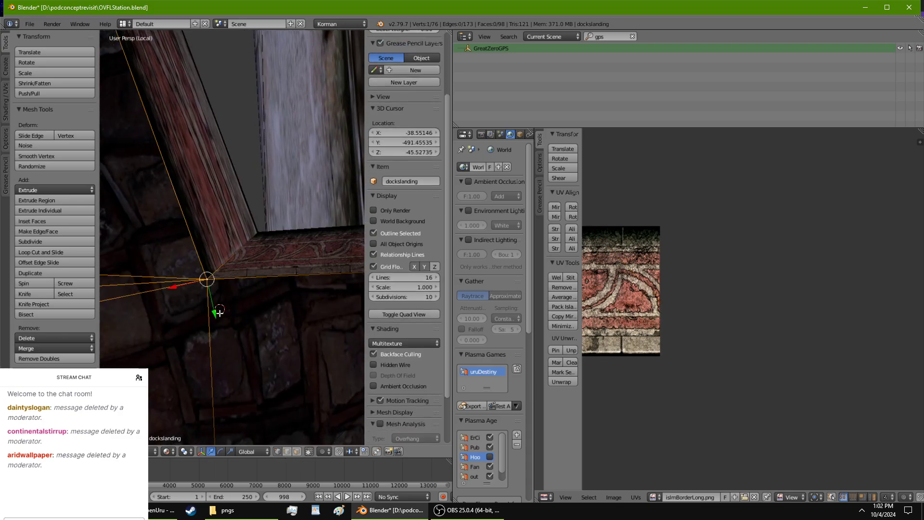
pyautogui.moveTo(217, 317); pyautogui.dragTo(166, 349, button='middle')
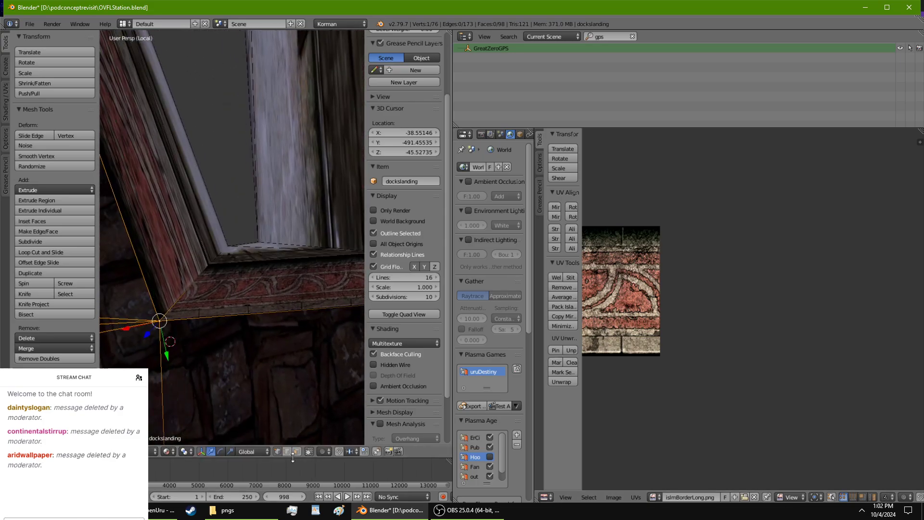
pyautogui.rightClick(308, 308)
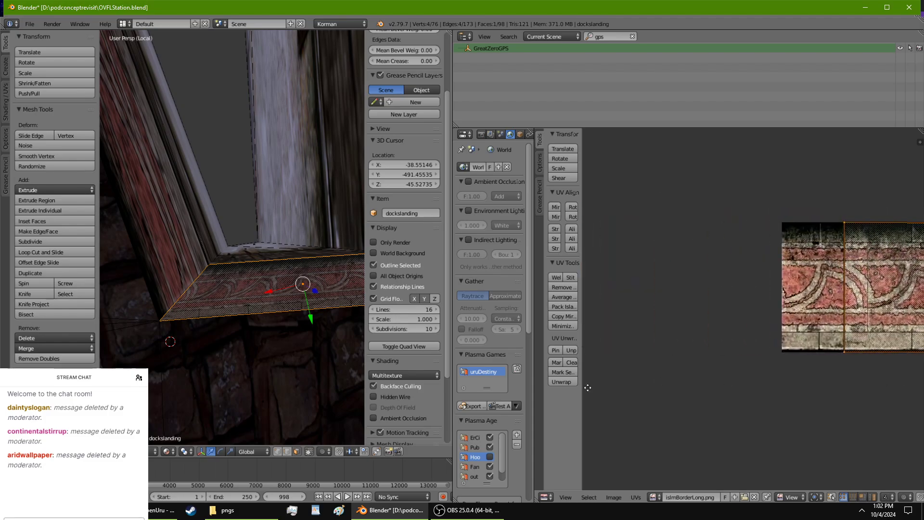
pyautogui.scroll(2, 842, 417)
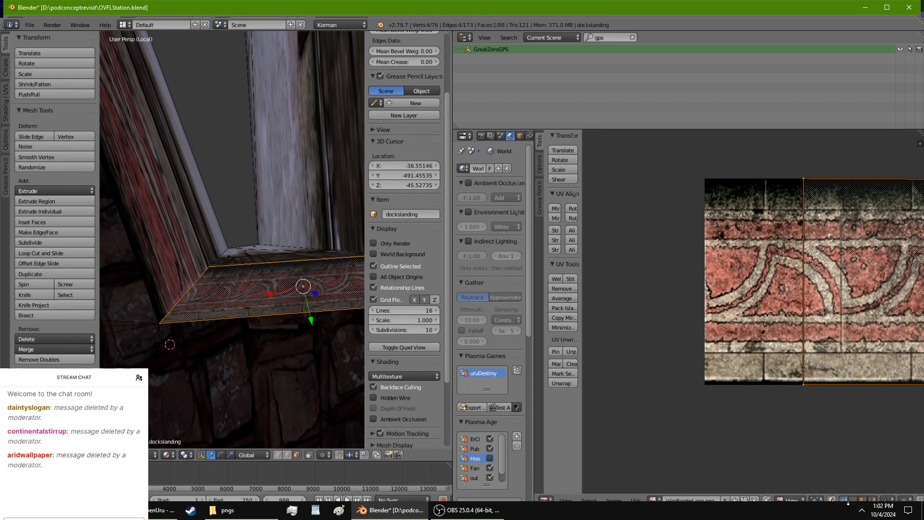
pyautogui.press('g')
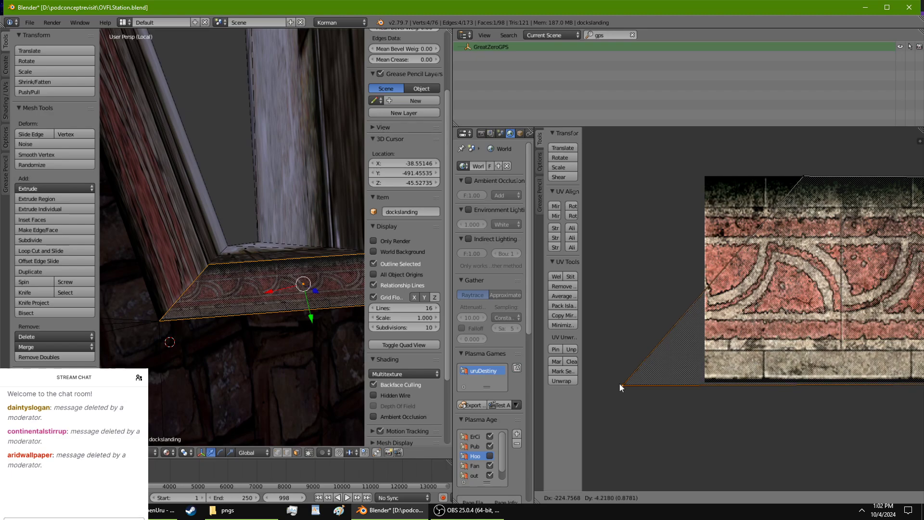
pyautogui.click(616, 381)
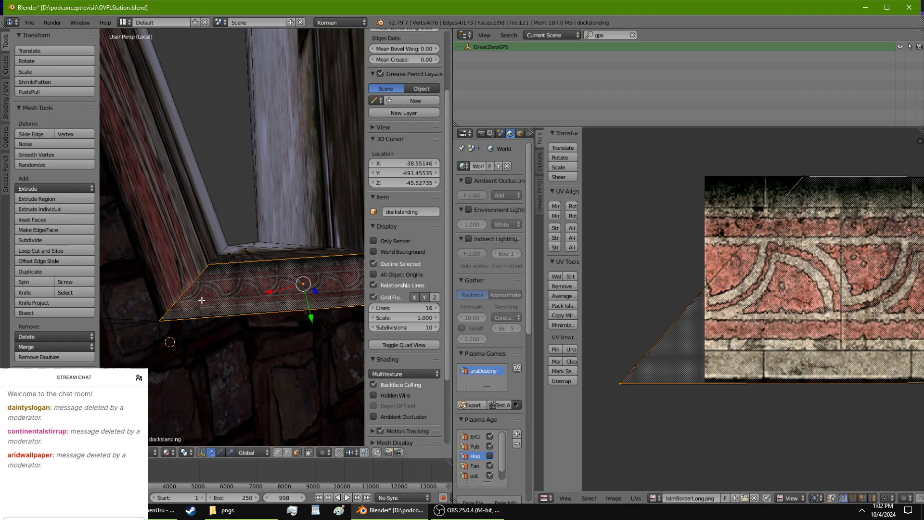
# Select the two long side faces of the frame whose border texture is stretched.
pyautogui.moveTo(201, 300); pyautogui.dragTo(276, 200, button='middle')
pyautogui.rightClick(277, 230)
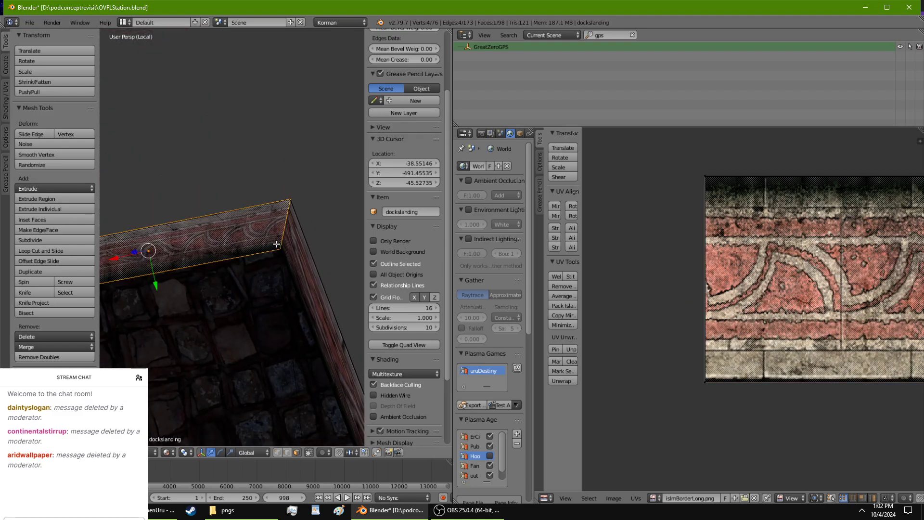
pyautogui.rightClick(280, 249)
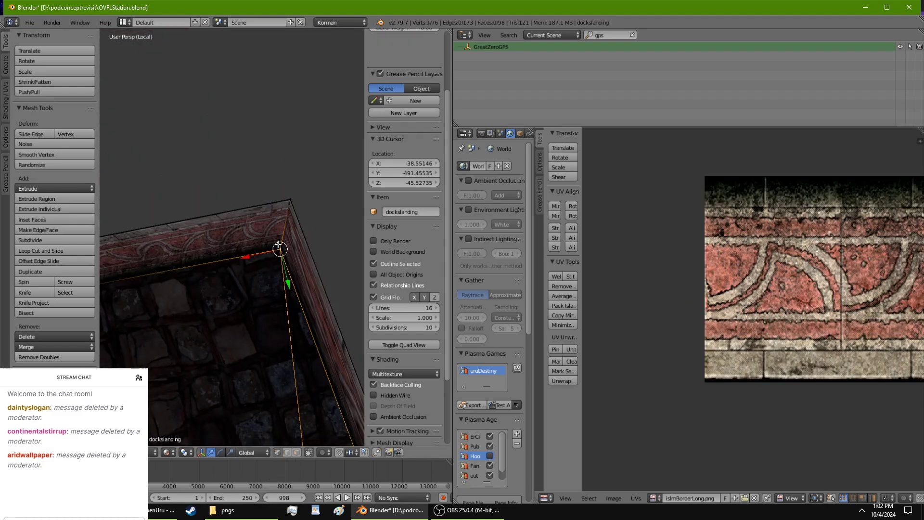
pyautogui.moveTo(272, 251); pyautogui.dragTo(139, 236, button='middle')
pyautogui.hotkey('ctrl', 'space')
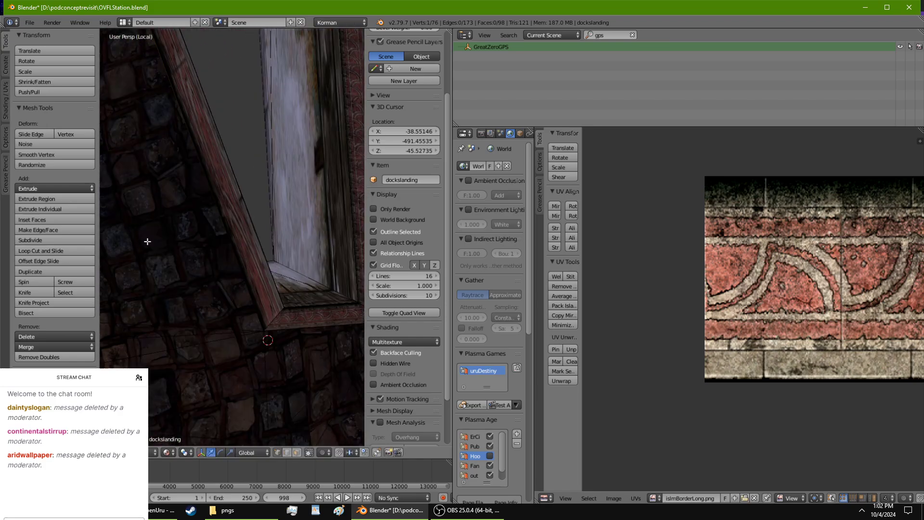
pyautogui.click(297, 452)
pyautogui.rightClick(283, 304)
pyautogui.moveTo(285, 305); pyautogui.dragTo(323, 250, button='middle')
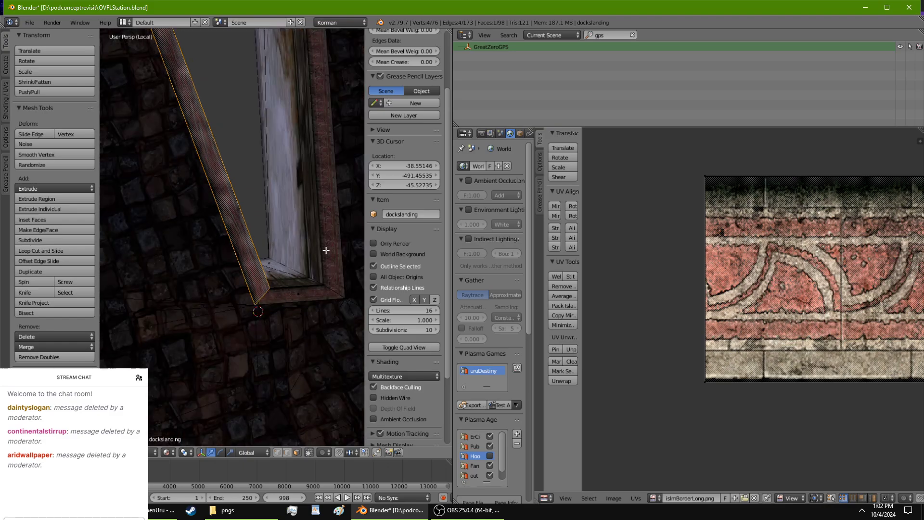
pyautogui.keyDown('shift'); pyautogui.rightClick(324, 250); pyautogui.keyUp('shift')
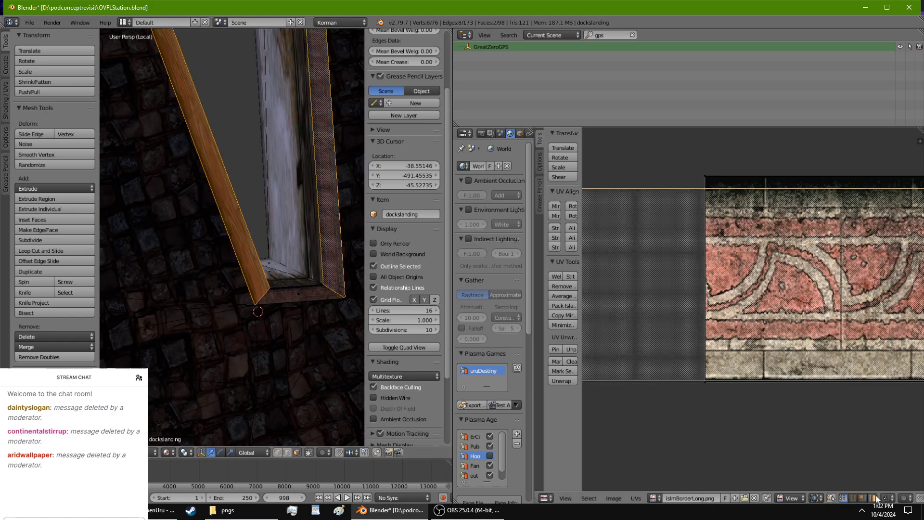
# Scale the selected side face's UV island along X to span about four texture widths.
pyautogui.press('a')
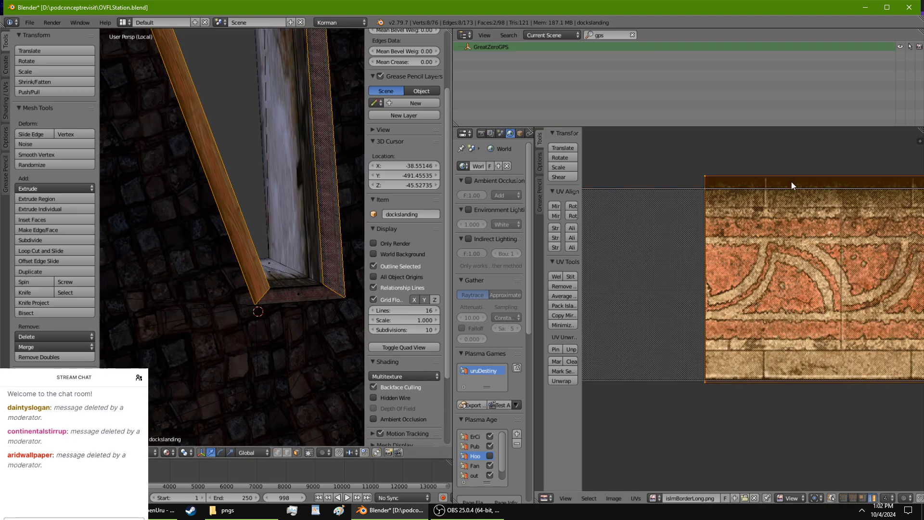
pyautogui.press('s')
pyautogui.press('x')
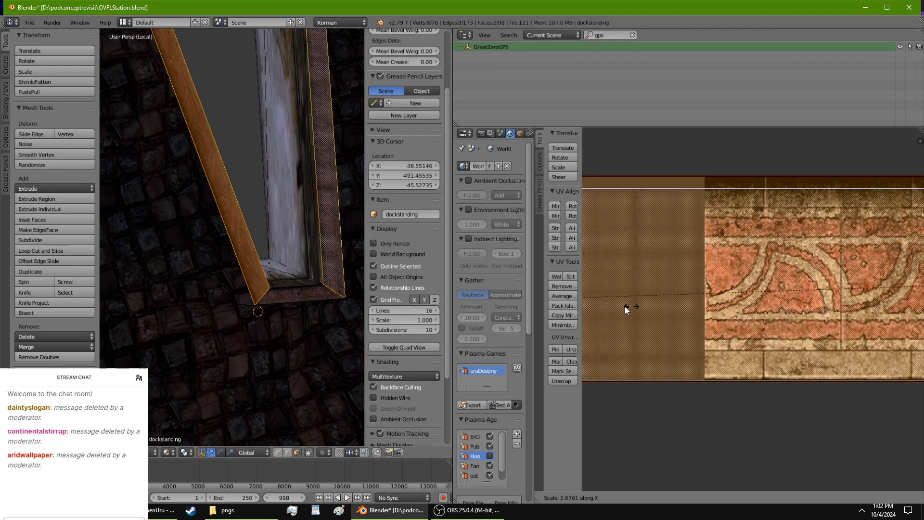
pyautogui.click(876, 229)
pyautogui.scroll(-8, 801, 275)
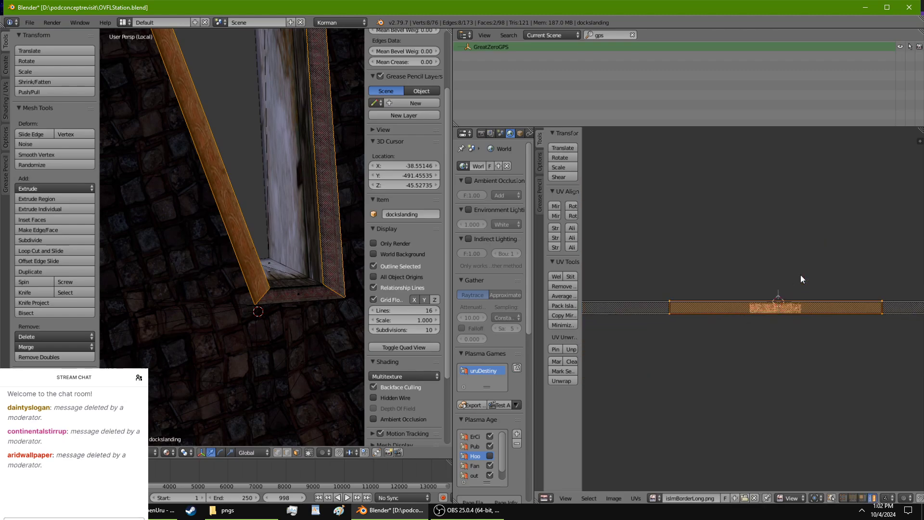
# Scale the selected side face's UV island along X until it nearly reaches the length of the longer overlapping island.
pyautogui.press('s')
pyautogui.press('x')
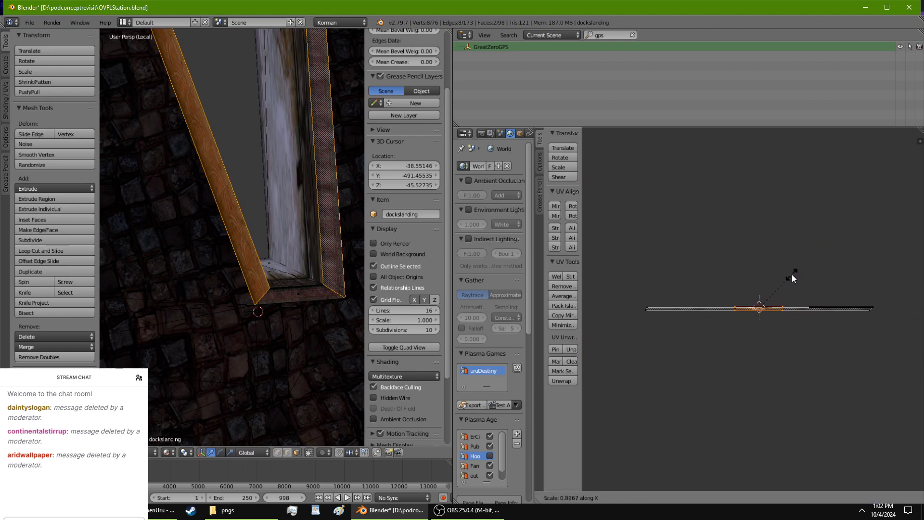
pyautogui.click(614, 232)
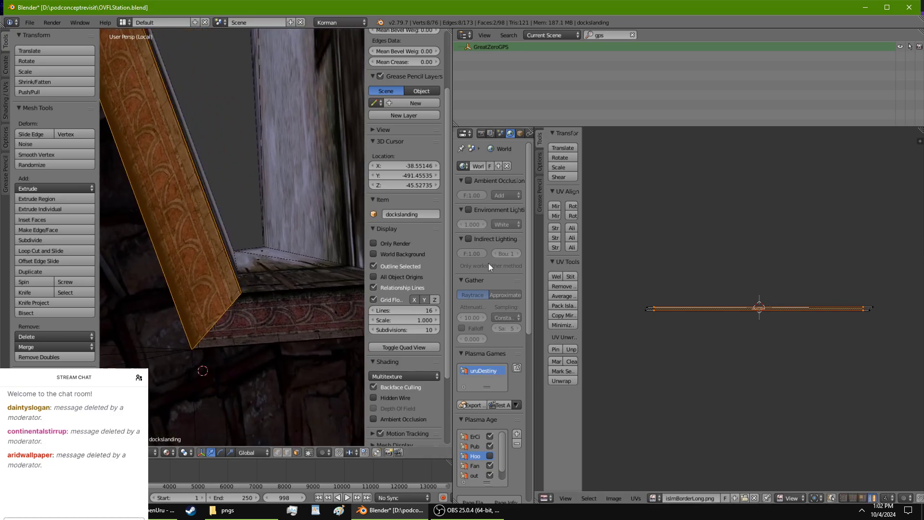
pyautogui.click(572, 204)
pyautogui.click(572, 204)
pyautogui.scroll(1, 258, 305)
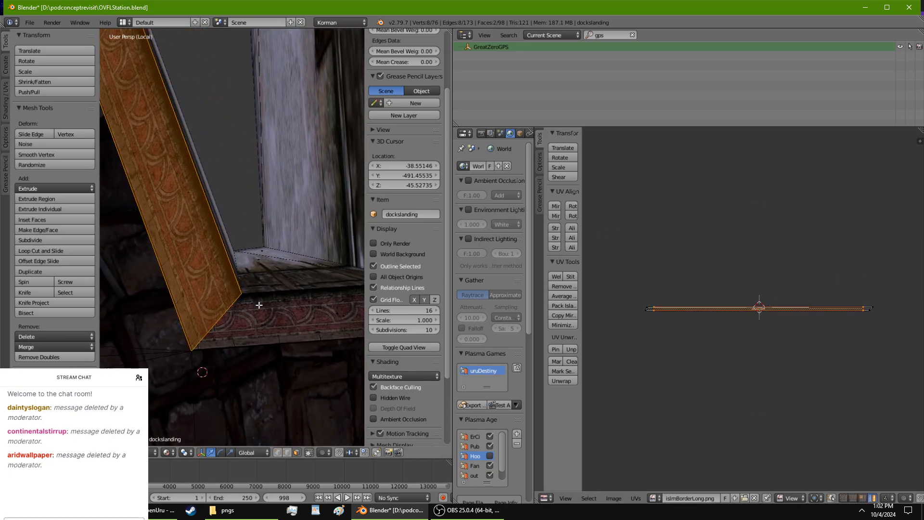
pyautogui.scroll(4, 268, 267)
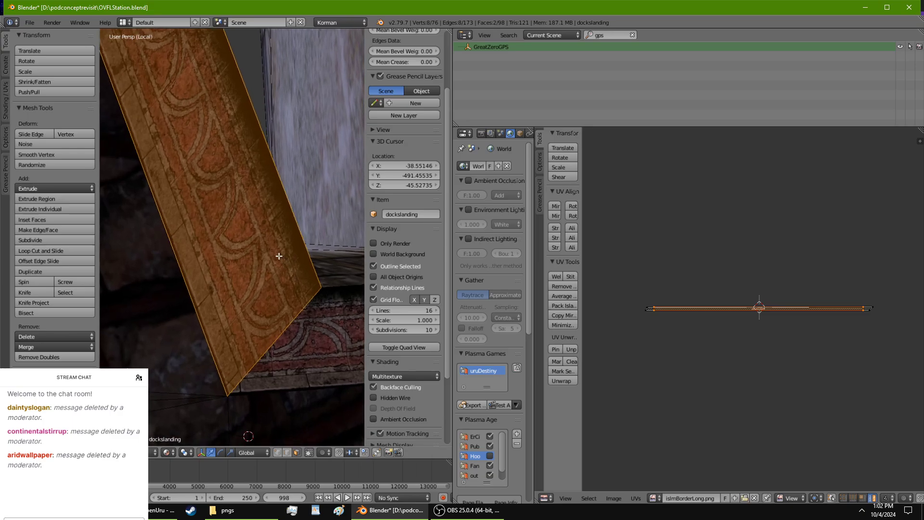
pyautogui.scroll(4, 272, 257)
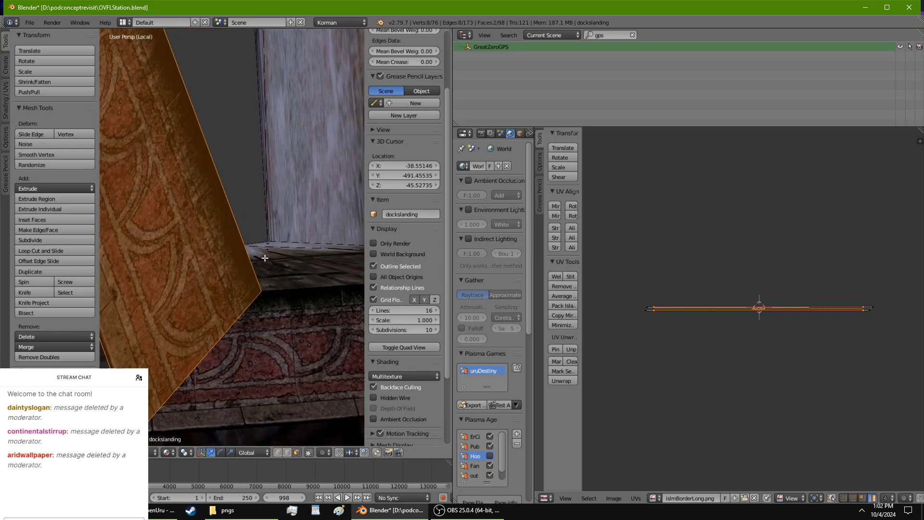
pyautogui.scroll(3, 265, 257)
pyautogui.scroll(3, 829, 336)
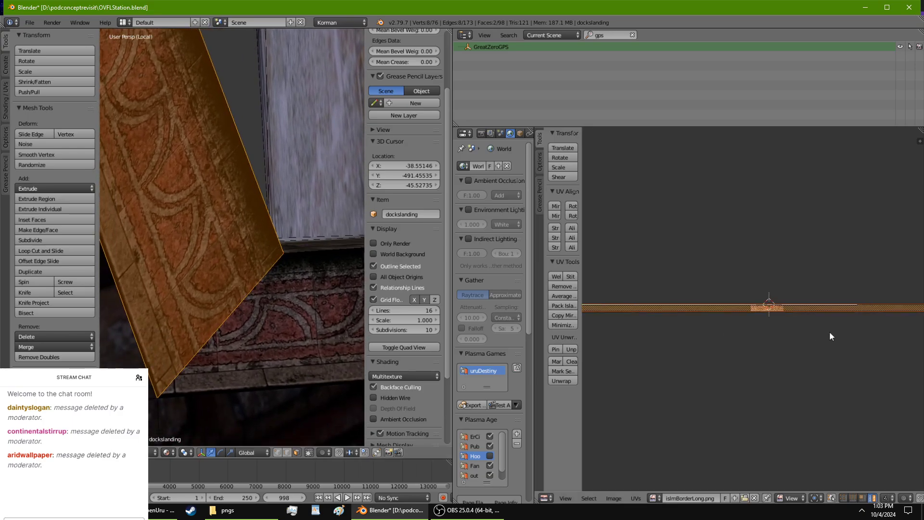
# Scale the side face's UV island along X to about 0.99 and inspect the mitred corner in Object Mode.
pyautogui.moveTo(767, 345); pyautogui.dragTo(660, 396, button='middle')
pyautogui.scroll(1, 660, 396)
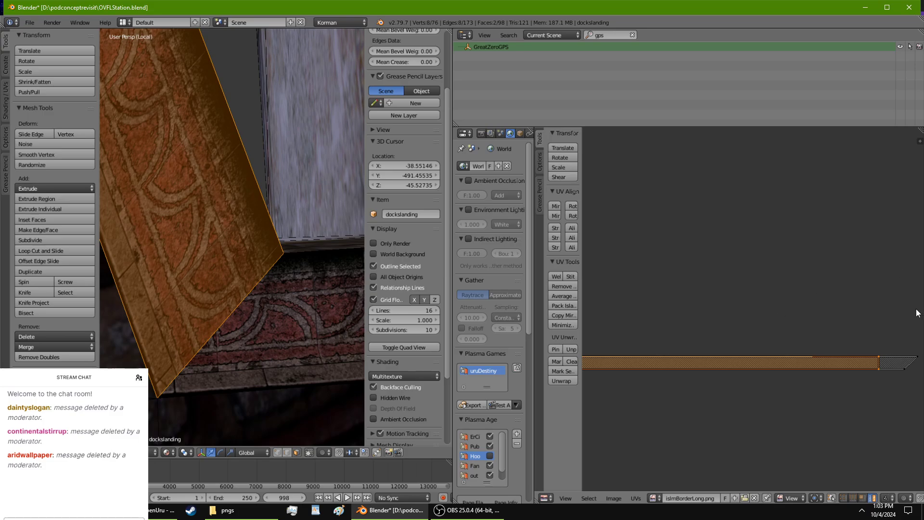
pyautogui.press('s')
pyautogui.press('x')
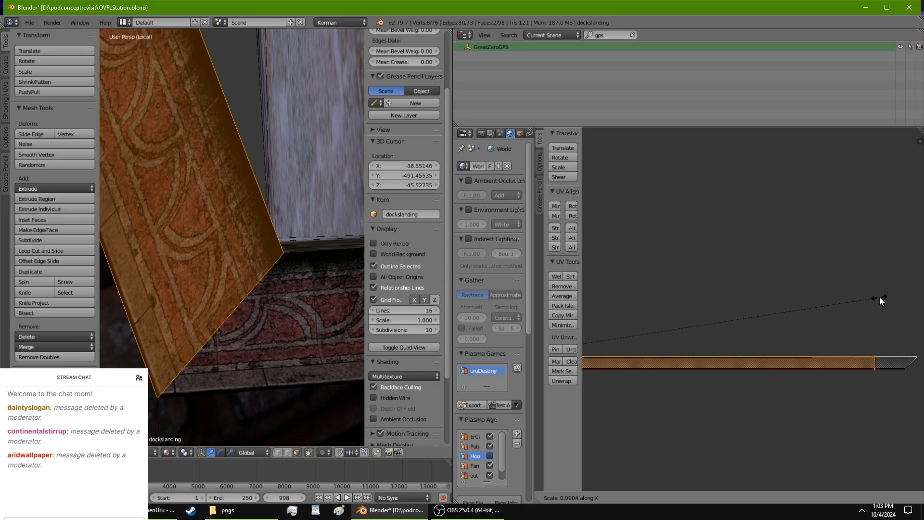
pyautogui.click(880, 298)
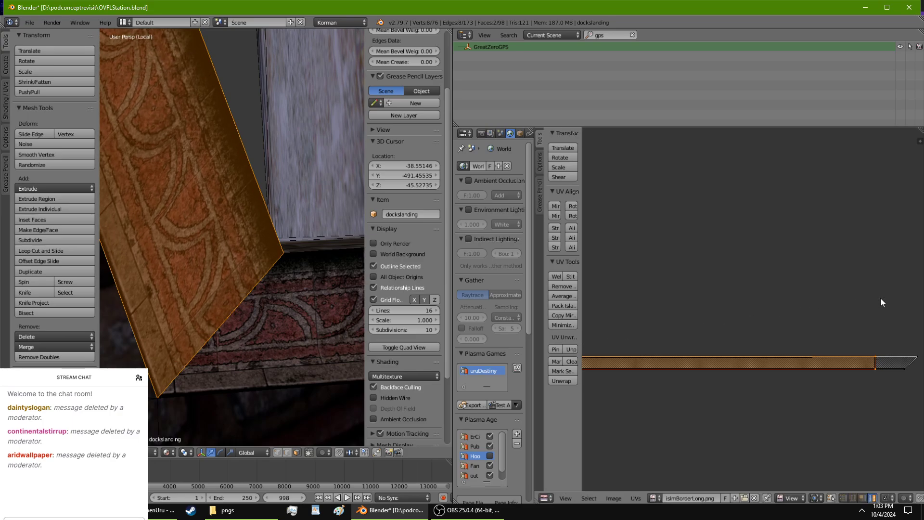
pyautogui.press('Tab')
pyautogui.moveTo(178, 348); pyautogui.dragTo(236, 347, button='middle')
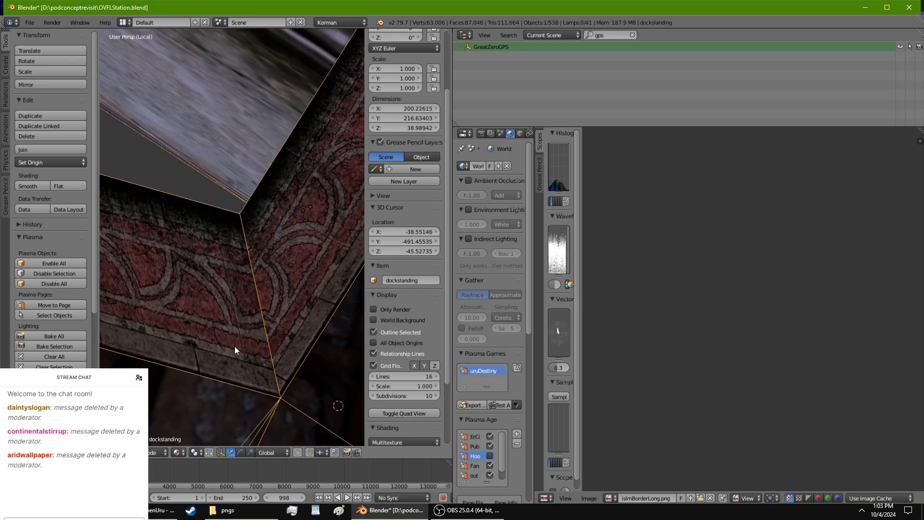
# Back in Edit Mode, move the island's upper-right UV vertex about 25 px inward to slant that end for the mitre.
pyautogui.press('Tab')
pyautogui.scroll(4, 896, 389)
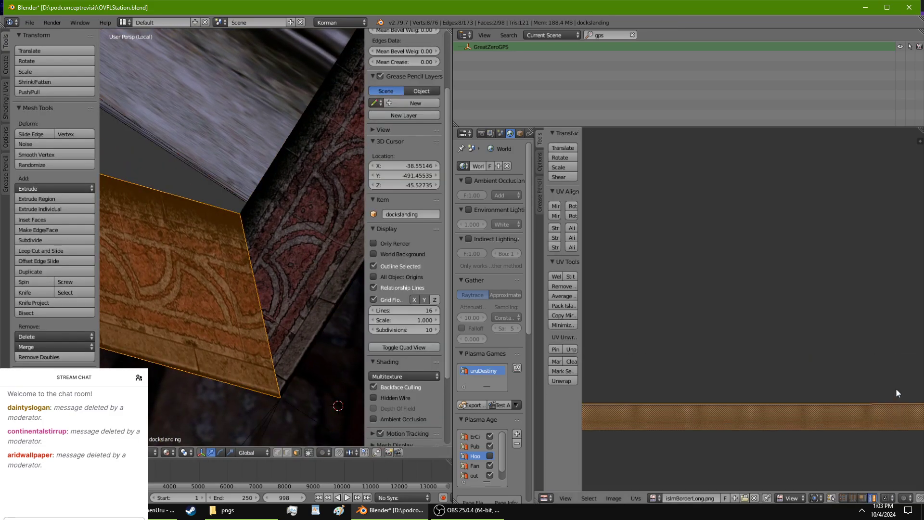
pyautogui.moveTo(896, 390); pyautogui.dragTo(756, 308, button='middle')
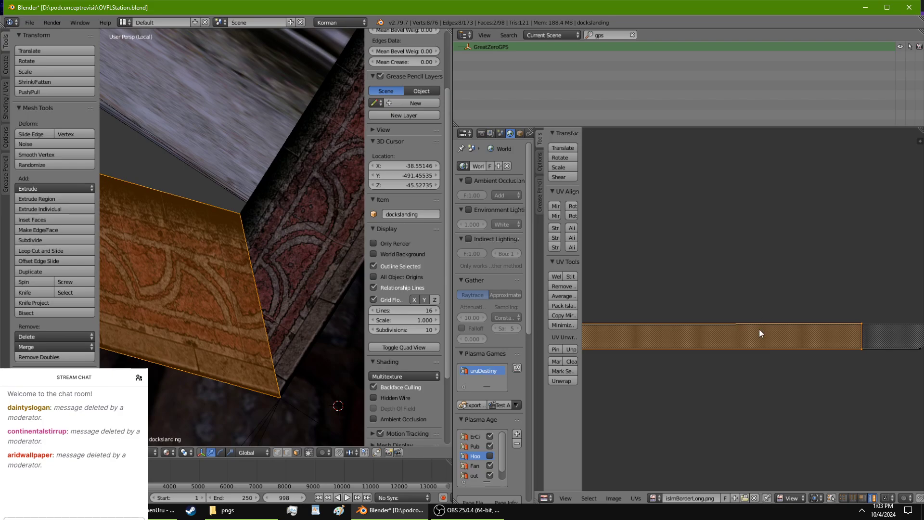
pyautogui.scroll(7, 846, 327)
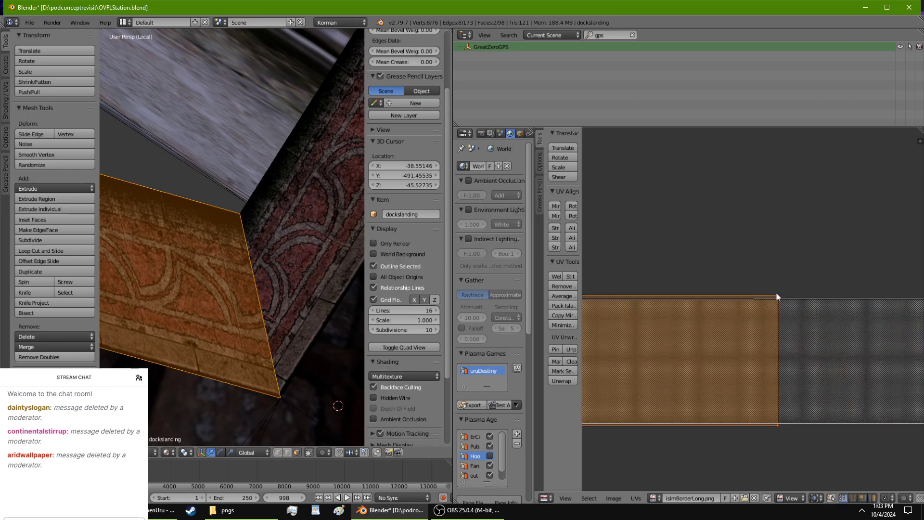
pyautogui.moveTo(776, 293); pyautogui.dragTo(752, 299, button='right')
pyautogui.moveTo(753, 295); pyautogui.dragTo(753, 299)
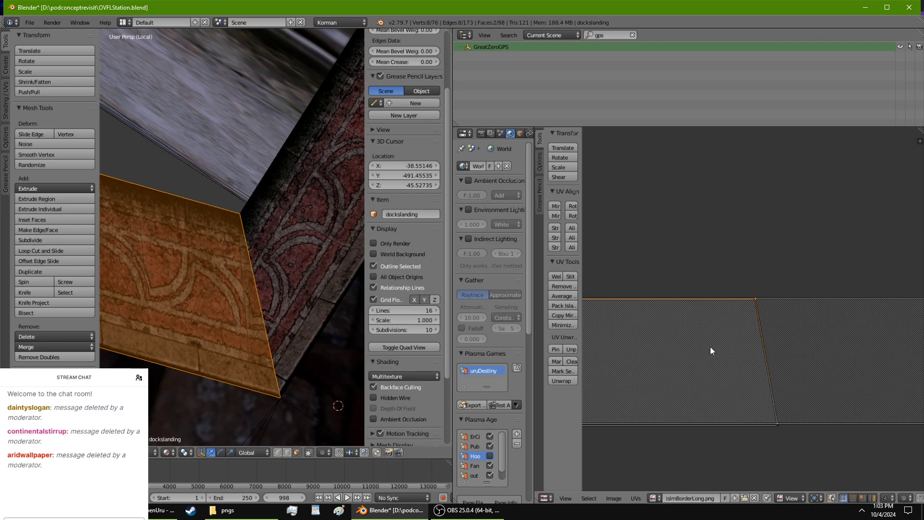
# At the opposite end of the same island, move the upper-left UV vertex about 110 px outward to match the mitred corner.
pyautogui.scroll(-5, 711, 351)
pyautogui.keyDown('ctrl'); pyautogui.hscroll(-5, 882, 360); pyautogui.keyUp('ctrl')
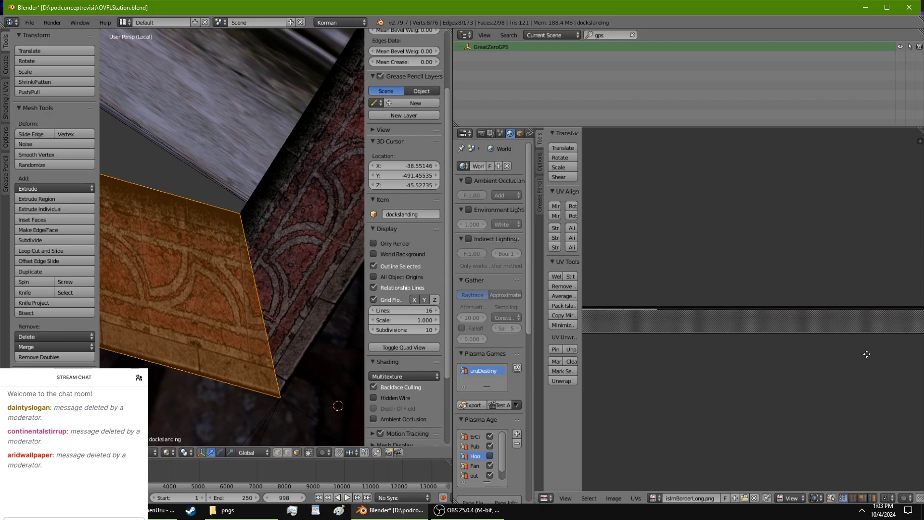
pyautogui.keyDown('shift'); pyautogui.moveTo(210, 277); pyautogui.dragTo(127, 278, button='middle'); pyautogui.keyUp('shift')
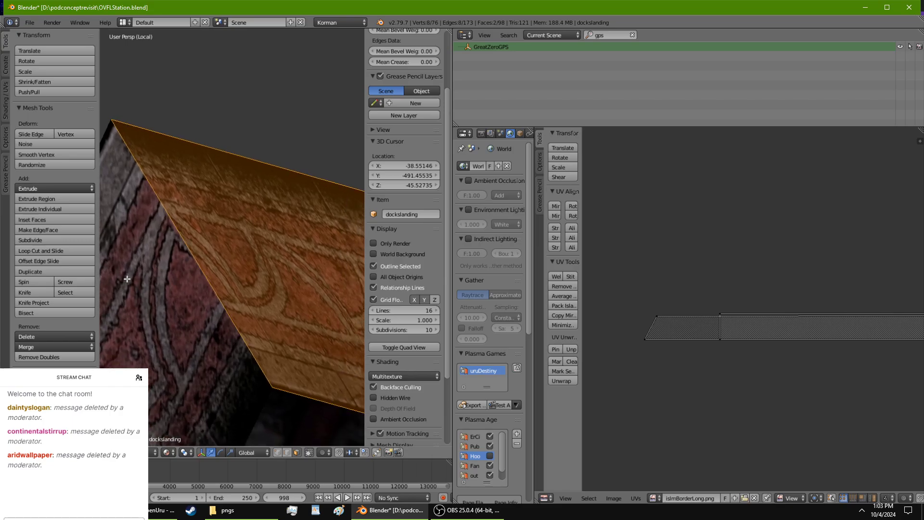
pyautogui.scroll(6, 662, 336)
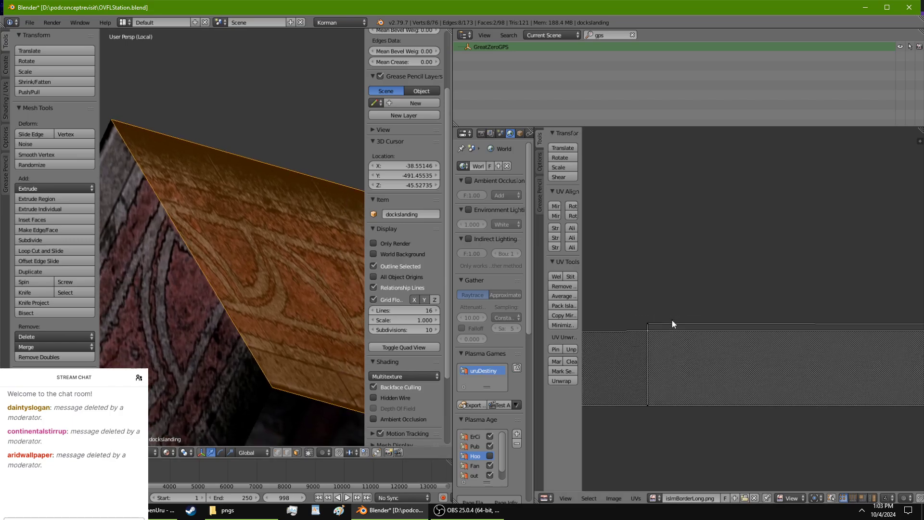
pyautogui.moveTo(654, 327); pyautogui.dragTo(709, 254, button='middle')
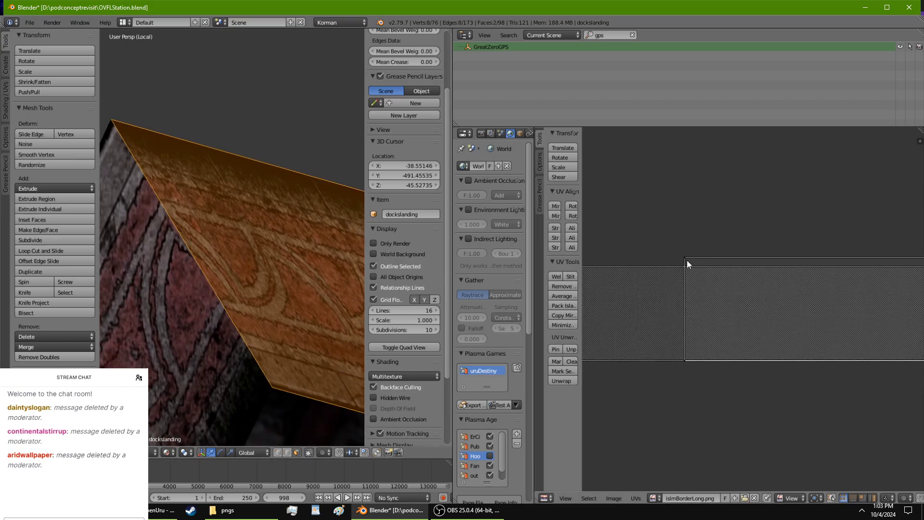
pyautogui.moveTo(686, 259); pyautogui.dragTo(585, 259, button='right')
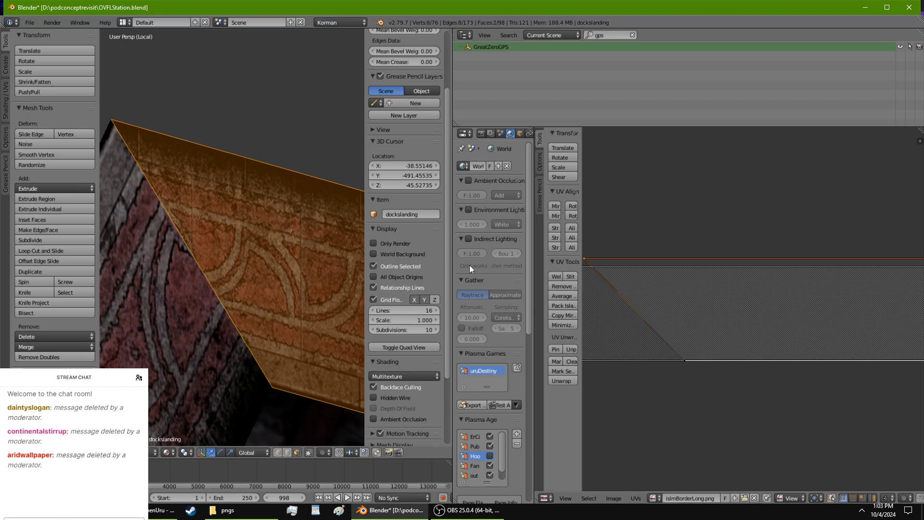
# Select the short end face of the frame and scale its UV island along X to about 2.34.
pyautogui.scroll(-3, 321, 270)
pyautogui.moveTo(321, 269); pyautogui.dragTo(207, 251, button='middle')
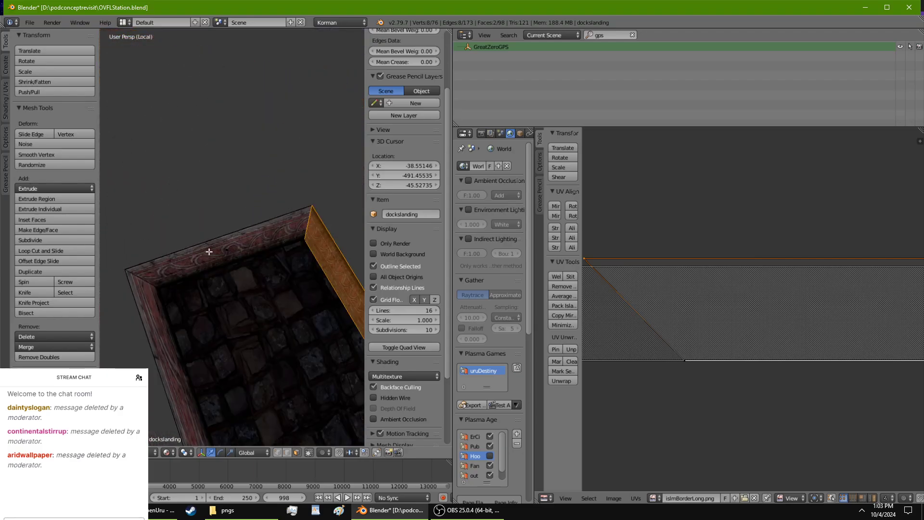
pyautogui.rightClick(207, 251)
pyautogui.moveTo(255, 274); pyautogui.dragTo(247, 278, button='middle')
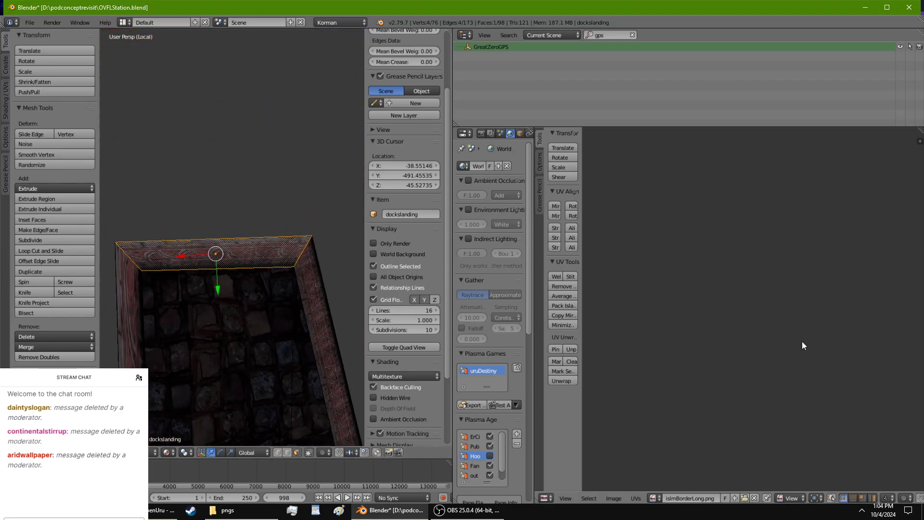
pyautogui.scroll(7, 789, 308)
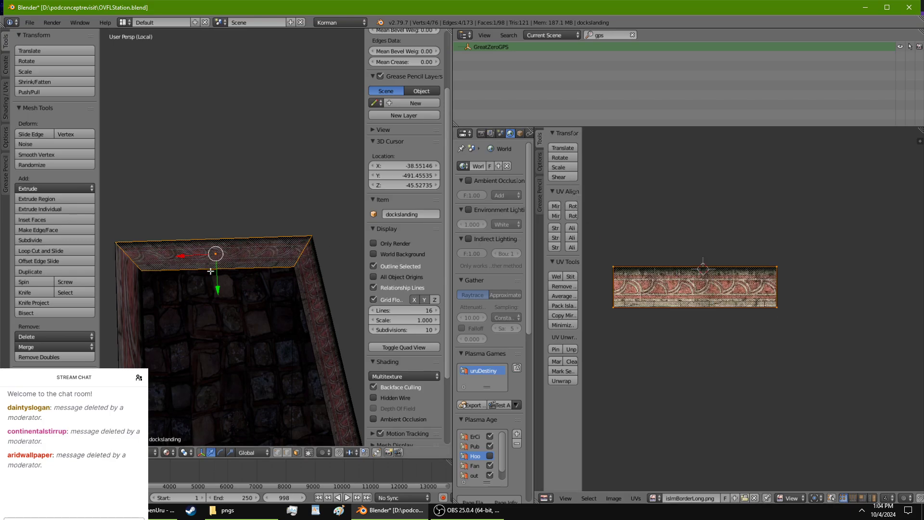
pyautogui.scroll(4, 258, 310)
pyautogui.moveTo(258, 310); pyautogui.dragTo(277, 289, button='middle')
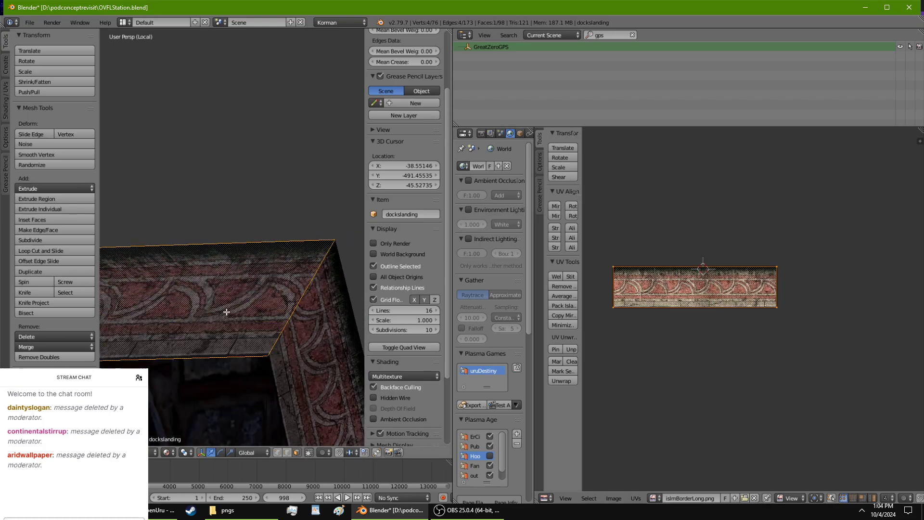
pyautogui.press('s')
pyautogui.press('x')
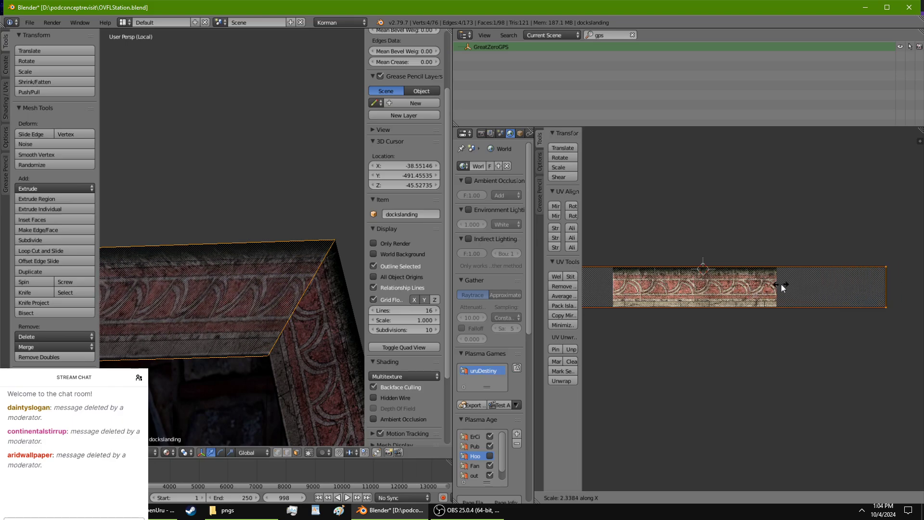
pyautogui.click(781, 285)
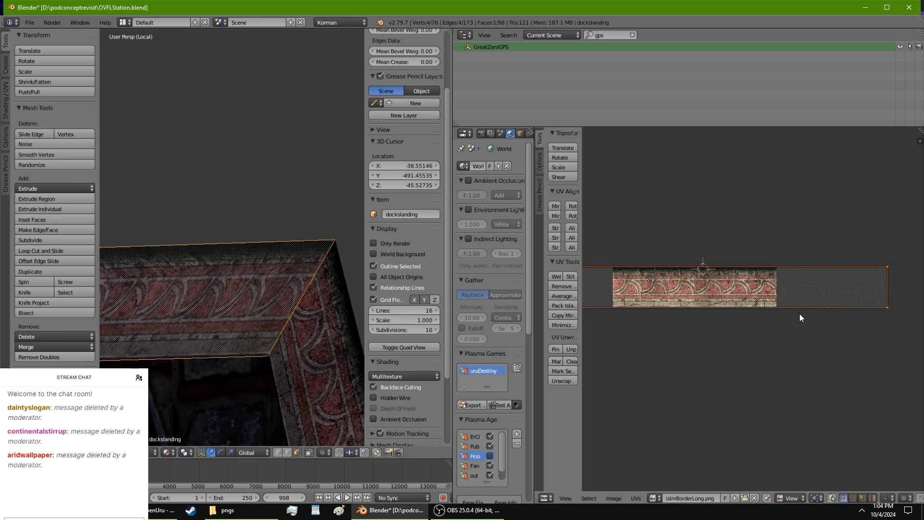
# Scale the end face's lower UV edge inward along X by about 65 px at its right end for the mitre.
pyautogui.scroll(2, 799, 313)
pyautogui.moveTo(807, 332); pyautogui.dragTo(560, 363, button='middle')
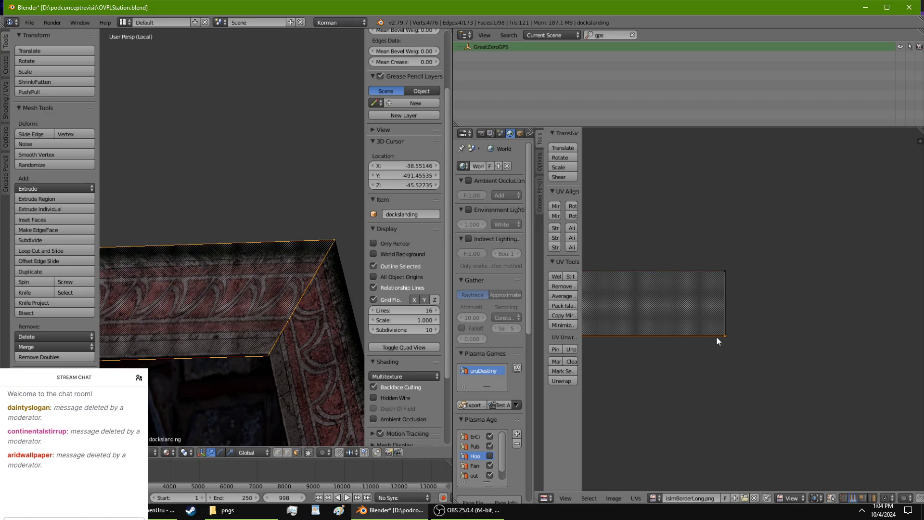
pyautogui.press('s')
pyautogui.press('x')
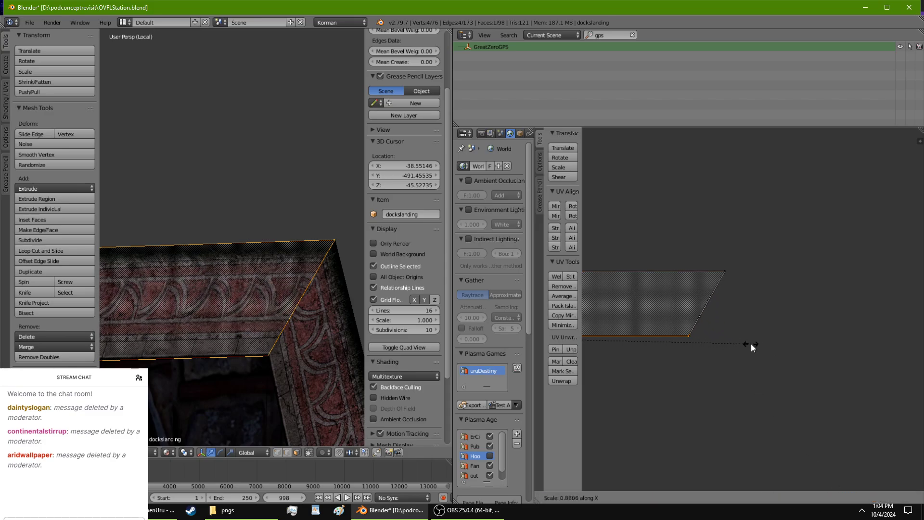
pyautogui.click(725, 344)
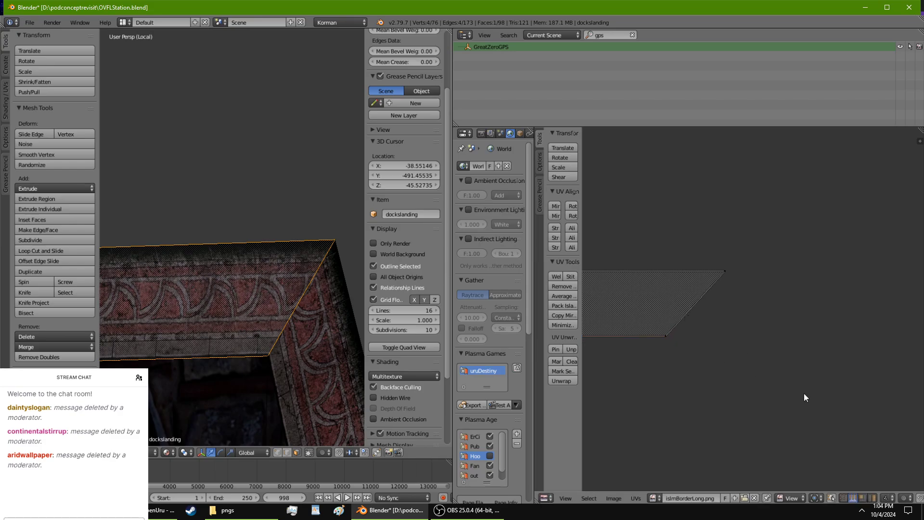
# Scale the end face's whole UV island along X to about 1.11 and inspect its opposite corner in Object Mode.
pyautogui.press('s')
pyautogui.press('x')
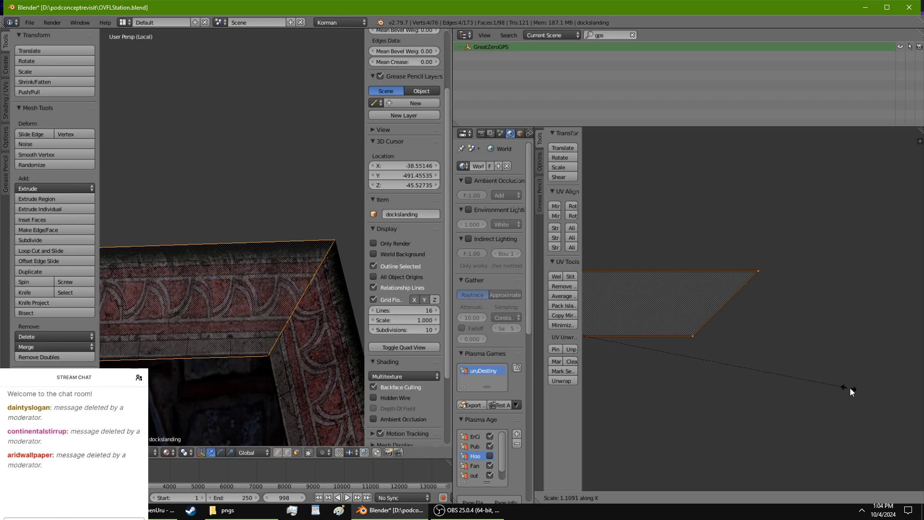
pyautogui.click(853, 388)
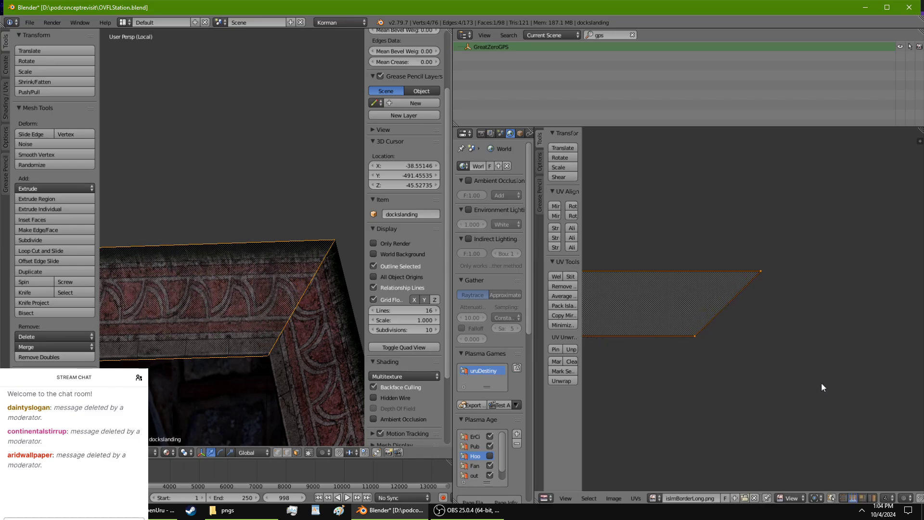
pyautogui.press('Tab')
pyautogui.moveTo(333, 294); pyautogui.dragTo(170, 329, button='middle')
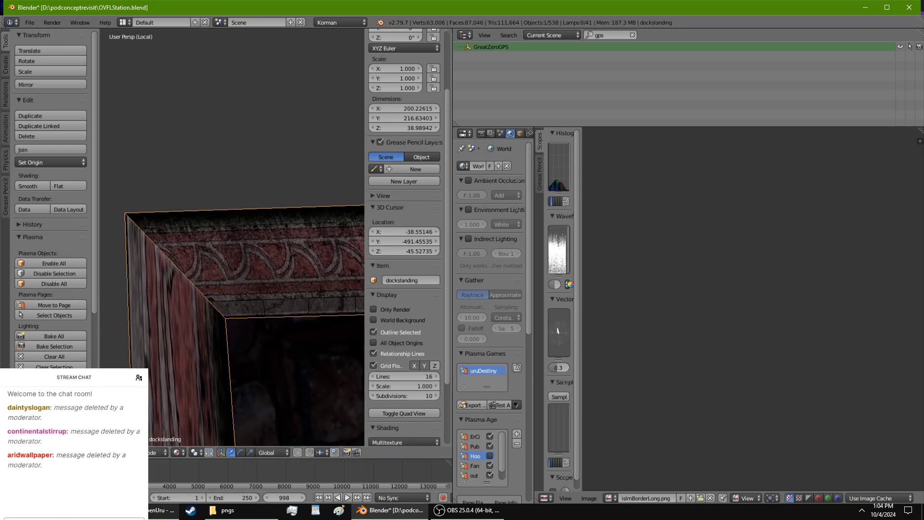
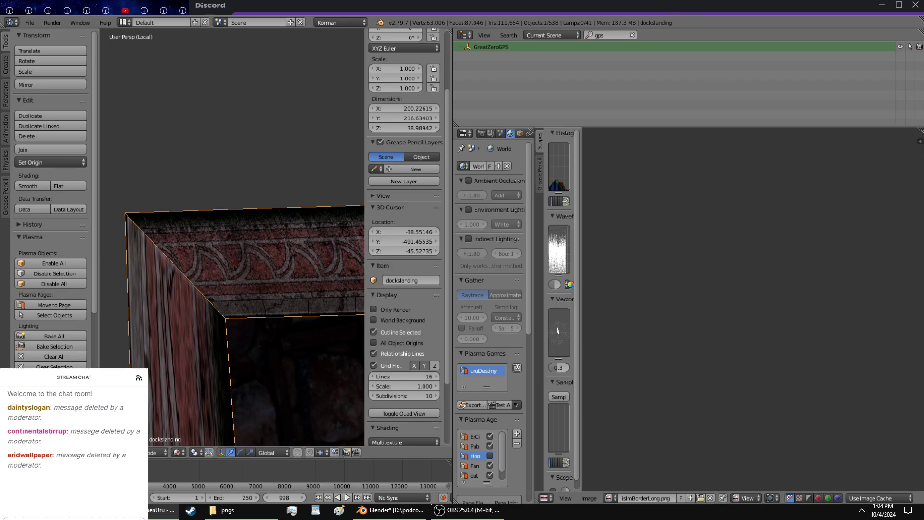
# In Edit Mode, select the stretched long frame face meeting the finished mitred corner and scale its UV island along X to about 13.4.
pyautogui.click(391, 509)
pyautogui.press('Tab')
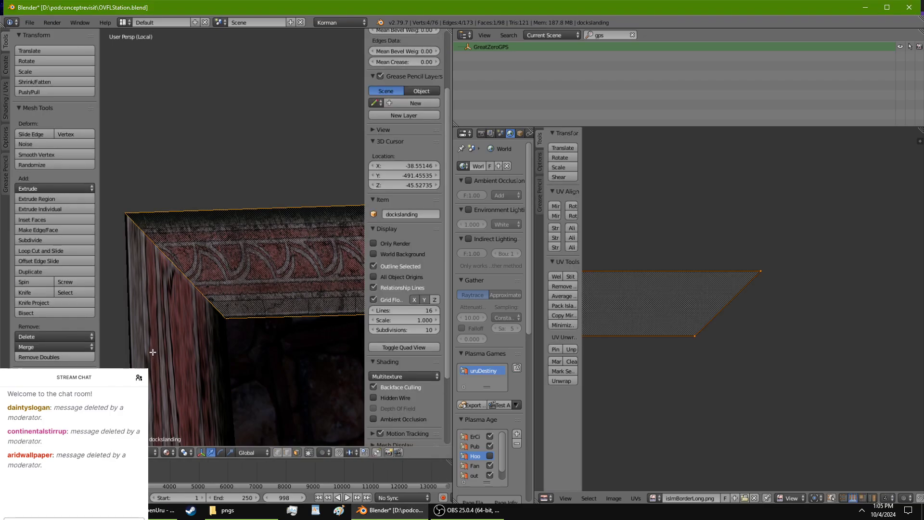
pyautogui.rightClick(163, 349)
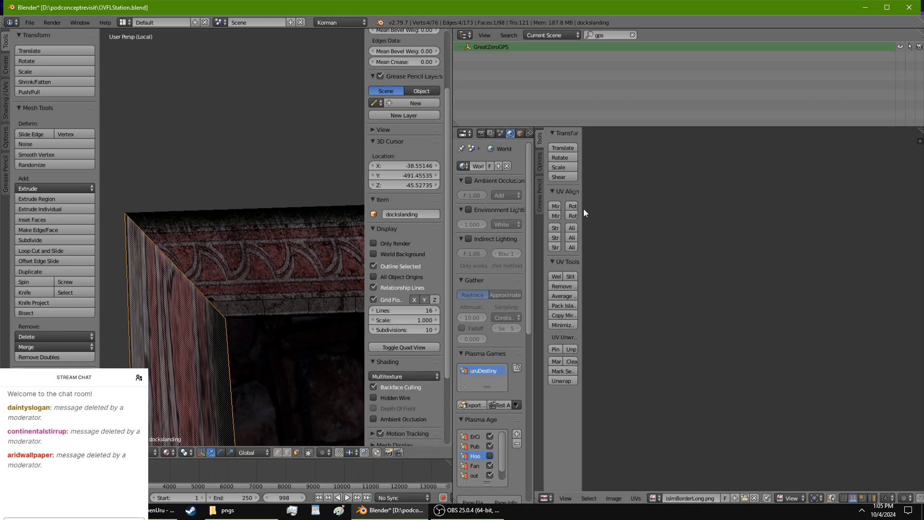
pyautogui.press('s')
pyautogui.press('x')
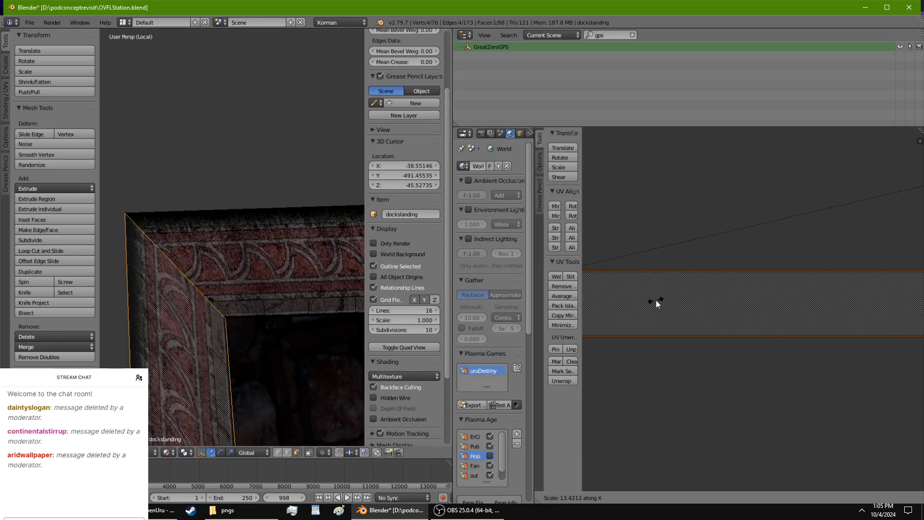
pyautogui.click(691, 169)
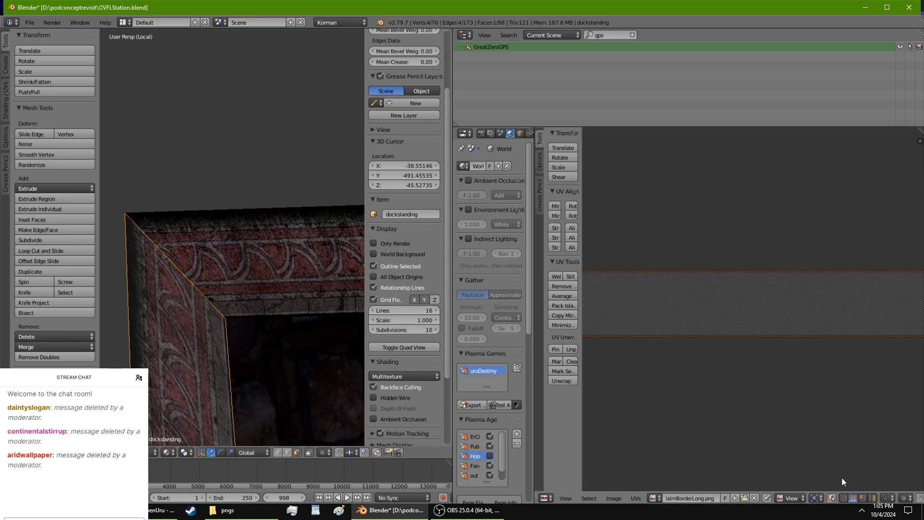
# Scale the lower UV edge of the selected long face along X to about 0.96 to form the mitre.
pyautogui.press('s')
pyautogui.press('x')
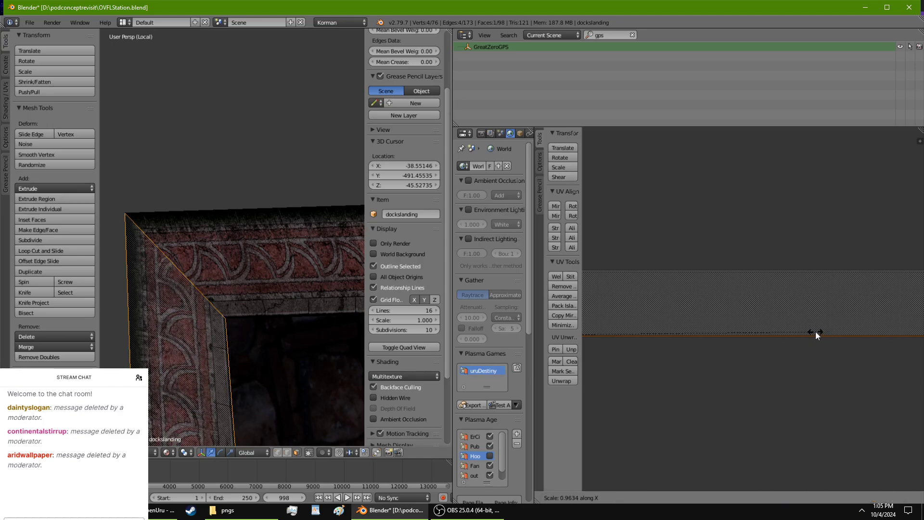
pyautogui.click(815, 331)
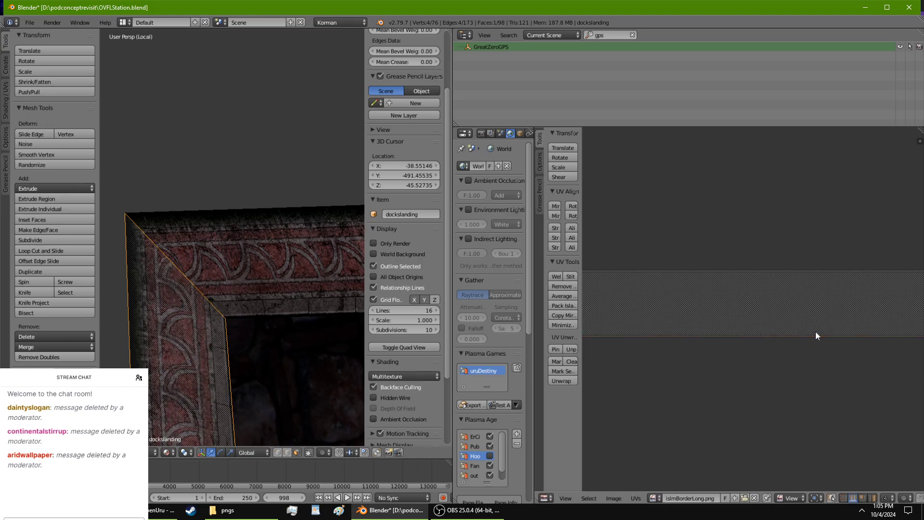
# Enlarge the long face's whole UV island slightly along X to align the border pattern, and check the corner in Object Mode.
pyautogui.press('s')
pyautogui.press('x')
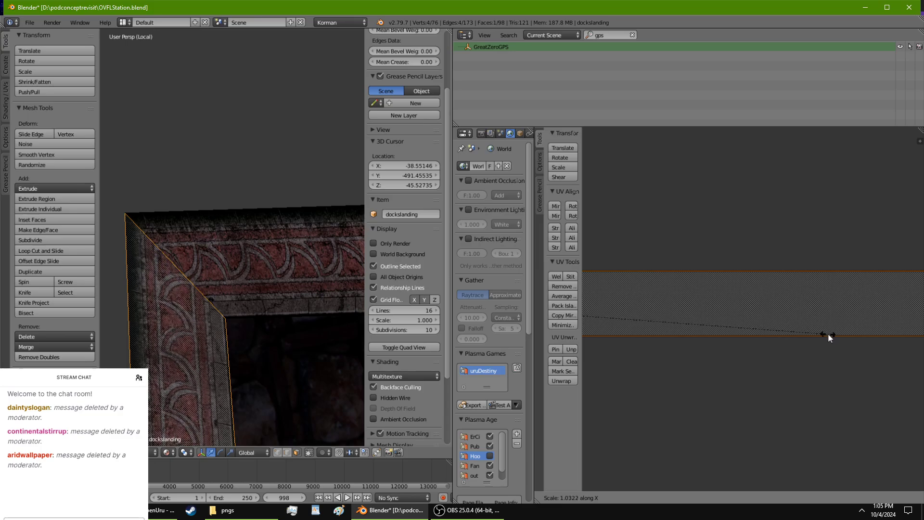
pyautogui.click(819, 332)
pyautogui.press('Tab')
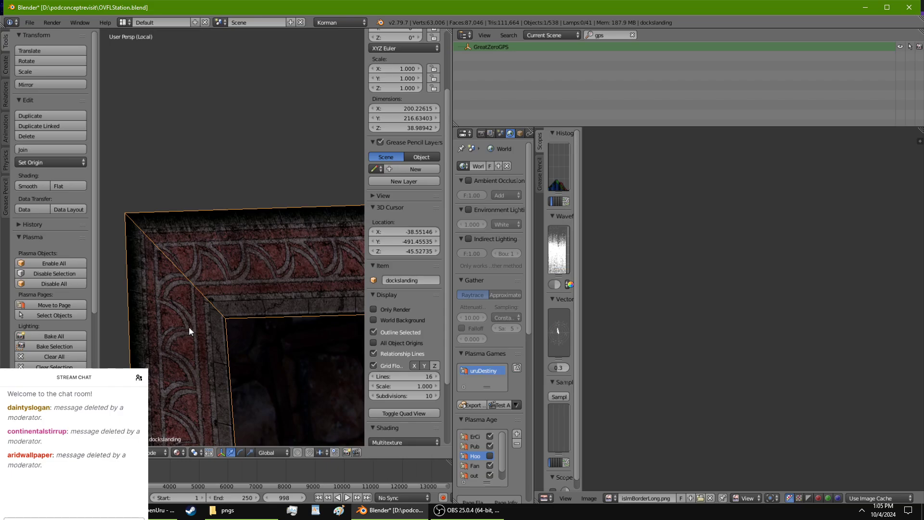
# At the far end of the long face's UV island, move the upper-left vertex about 110 px inward and return to Object Mode.
pyautogui.moveTo(212, 323); pyautogui.dragTo(232, 44, button='middle')
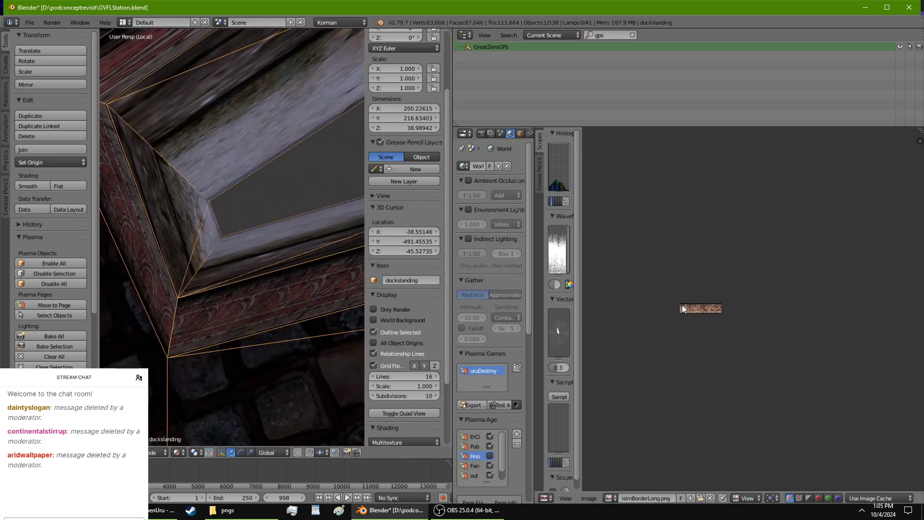
pyautogui.press('Tab')
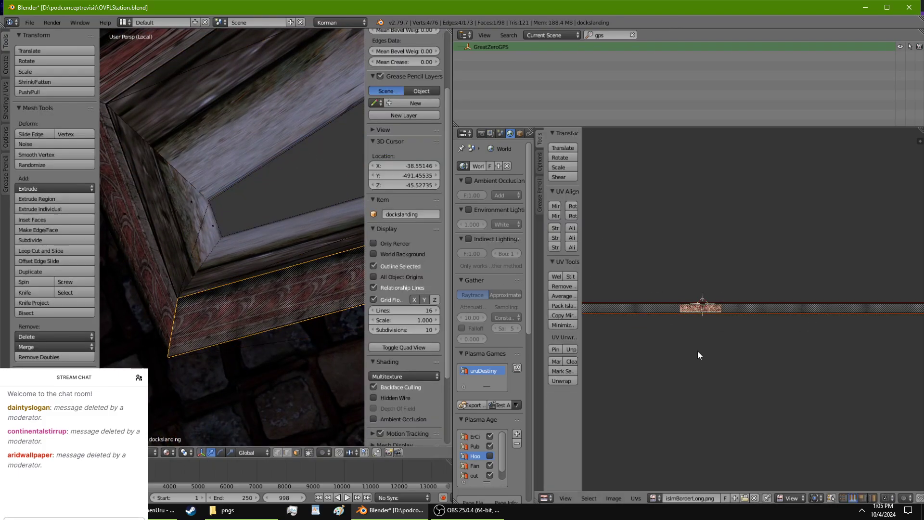
pyautogui.scroll(-6, 656, 348)
pyautogui.moveTo(656, 348); pyautogui.dragTo(722, 304, button='middle')
pyautogui.scroll(5, 722, 305)
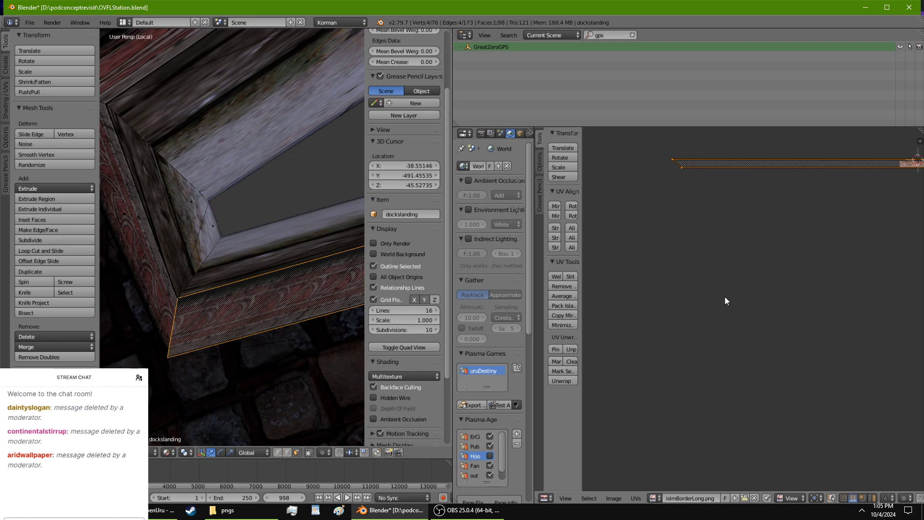
pyautogui.moveTo(705, 220); pyautogui.dragTo(727, 306, button='middle')
pyautogui.scroll(4, 731, 316)
pyautogui.moveTo(719, 273); pyautogui.dragTo(749, 332, button='middle')
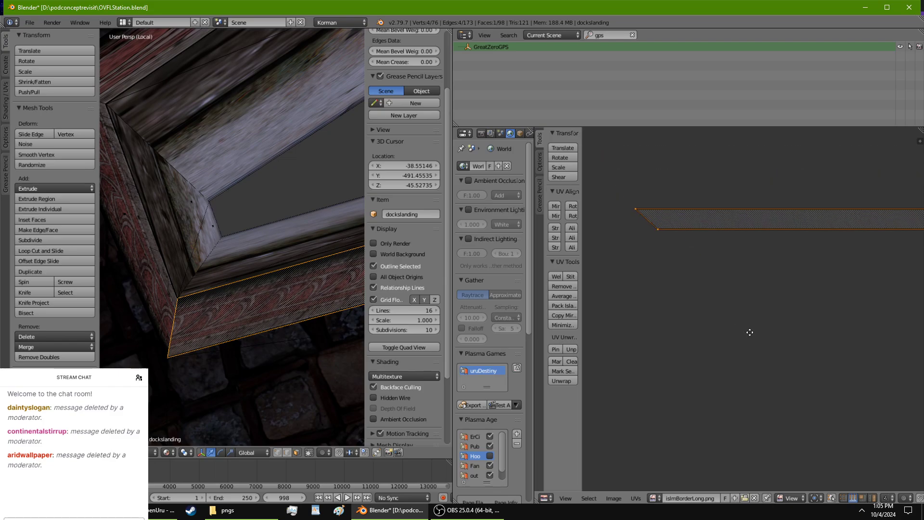
pyautogui.scroll(2, 749, 331)
pyautogui.moveTo(695, 262); pyautogui.dragTo(840, 469, button='middle')
pyautogui.scroll(1, 737, 331)
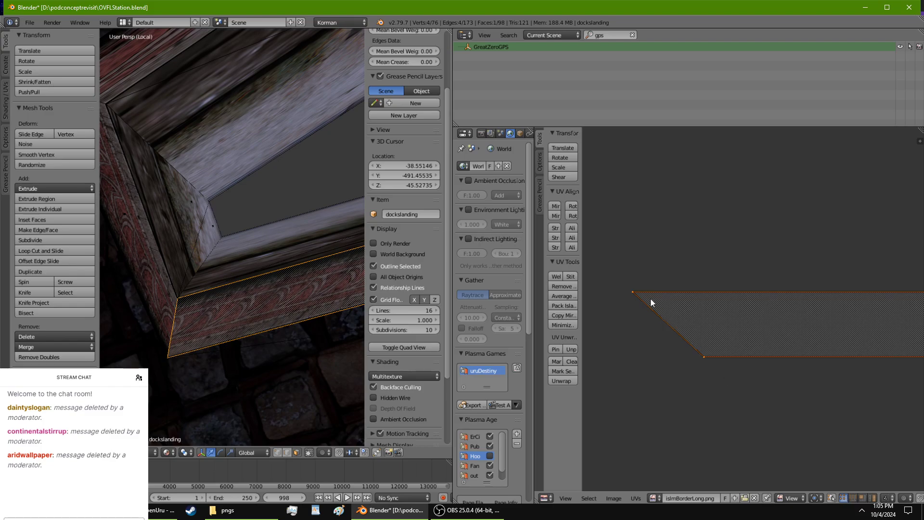
pyautogui.moveTo(643, 291); pyautogui.dragTo(735, 291, button='right')
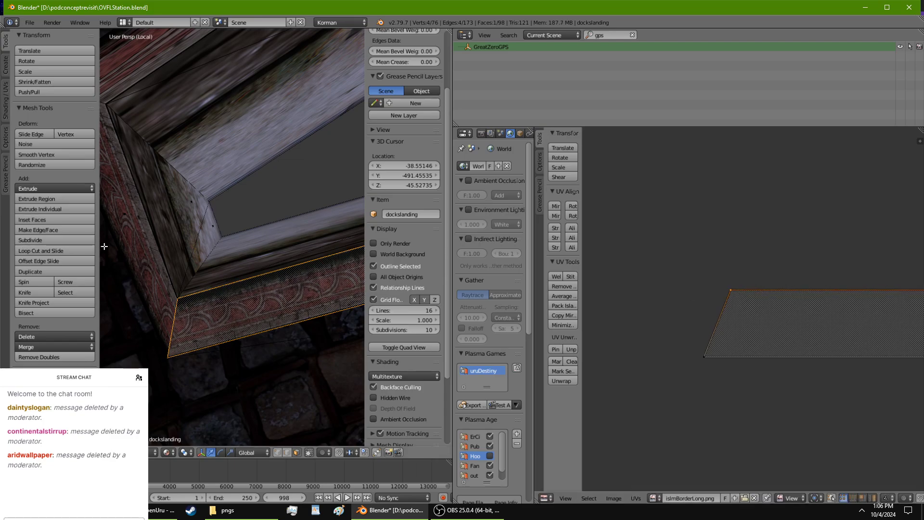
pyautogui.press('Tab')
# Straighten the short end face's outer edge by moving one outer corner vertex about 14 px outward along Y and nudging the opposite one along X.
pyautogui.moveTo(168, 290); pyautogui.dragTo(174, 341, button='middle')
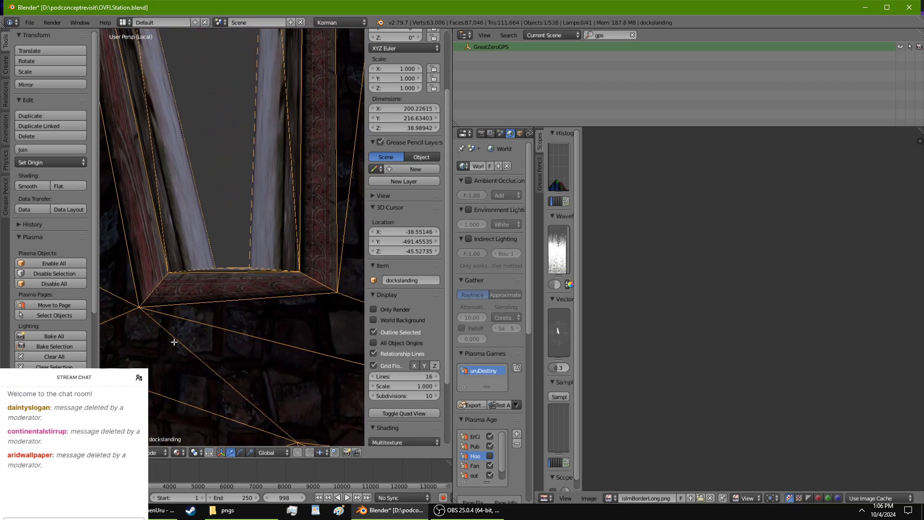
pyautogui.press('Tab')
pyautogui.rightClick(331, 292)
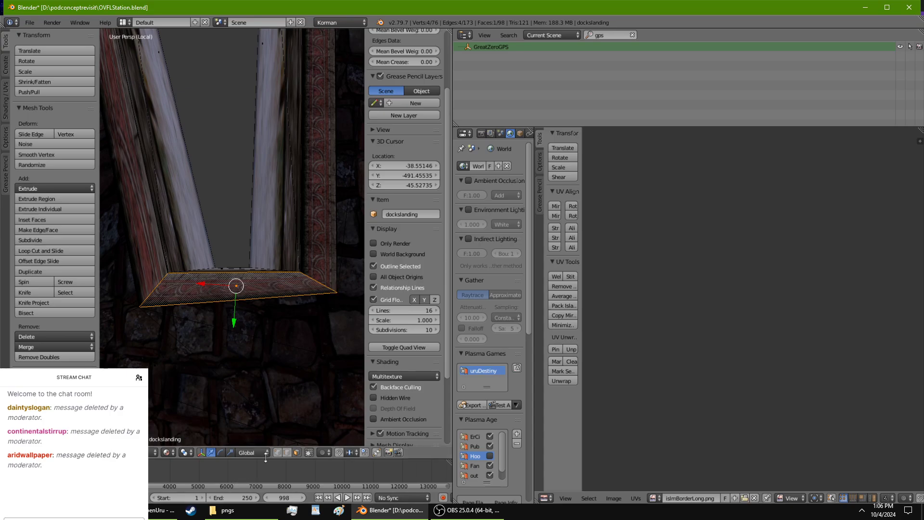
pyautogui.click(280, 454)
pyautogui.rightClick(338, 288)
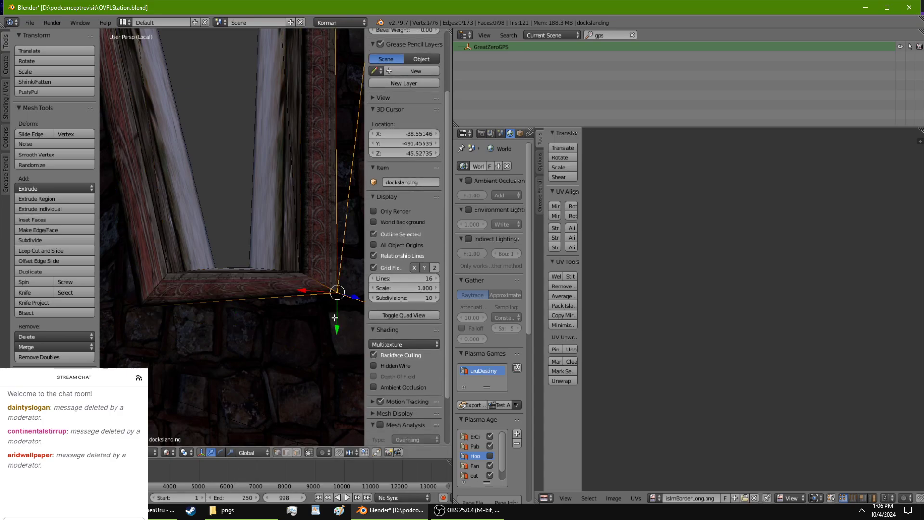
pyautogui.moveTo(335, 317); pyautogui.dragTo(332, 334)
pyautogui.rightClick(136, 306)
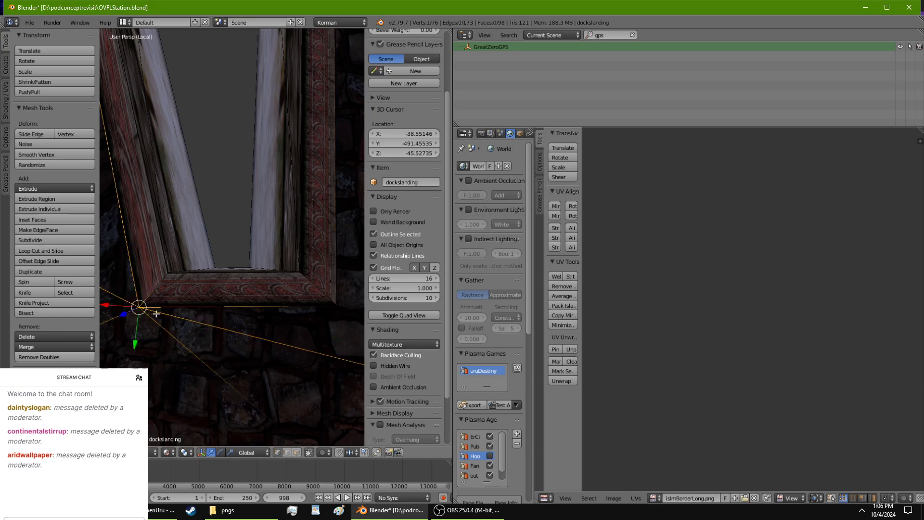
pyautogui.moveTo(115, 308); pyautogui.dragTo(116, 308)
pyautogui.press('Tab')
pyautogui.press('Tab')
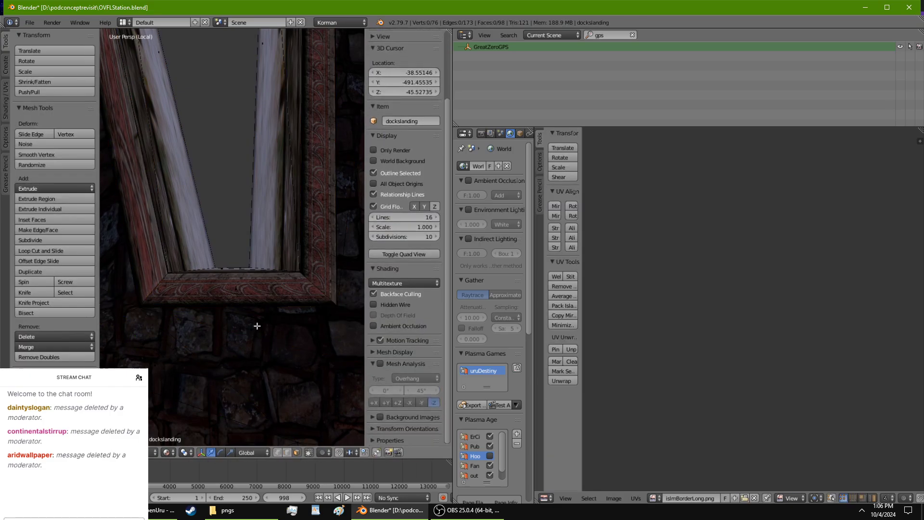
pyautogui.press('Tab')
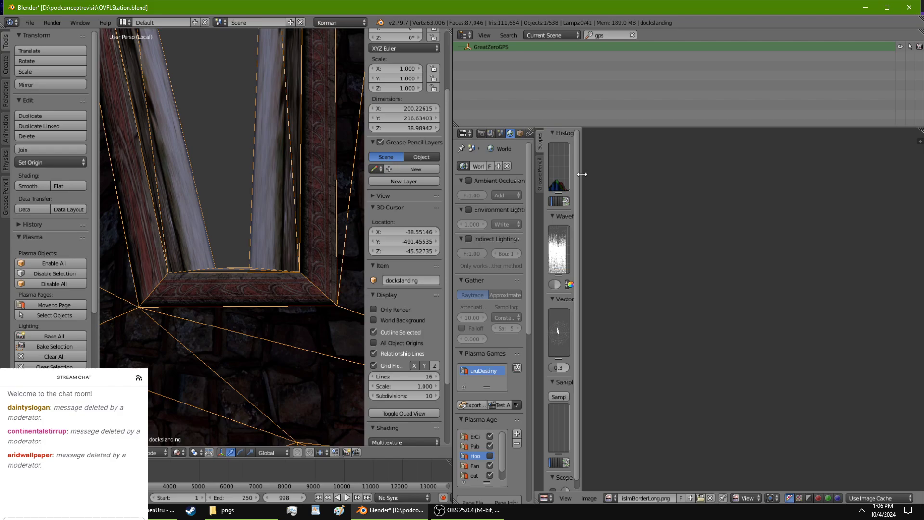
# Set the UV editor's pivot to Individual Origins.
pyautogui.click(771, 498)
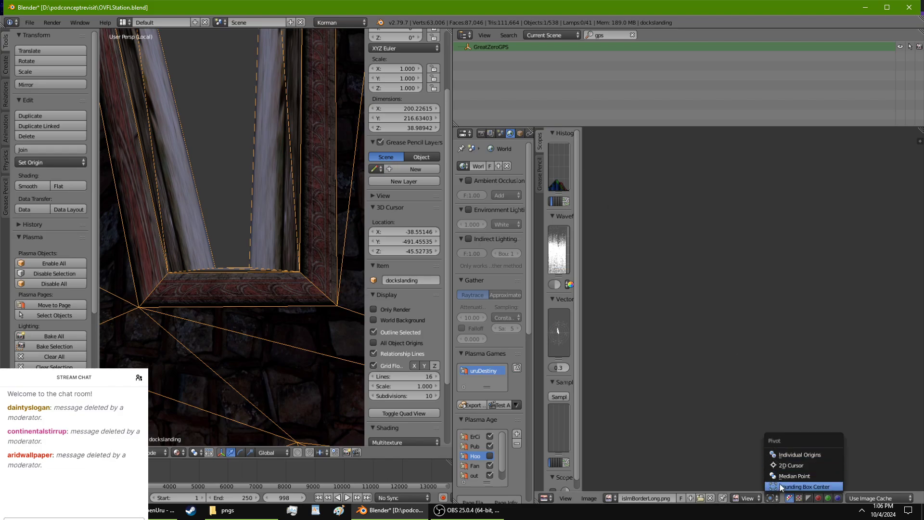
pyautogui.click(780, 487)
pyautogui.click(771, 498)
pyautogui.click(773, 454)
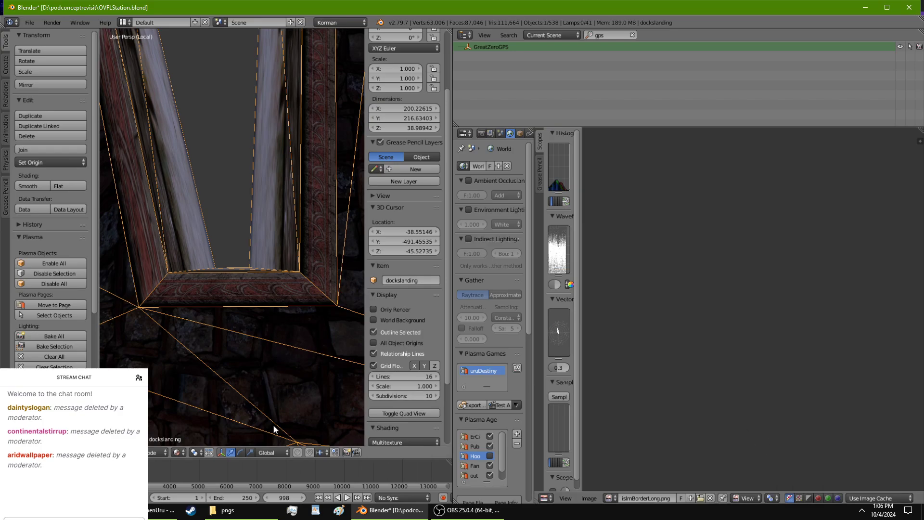
# In Edit Mode, rotate the short end face's UV island by 180° in two turns with the UV Align tools.
pyautogui.press('Tab')
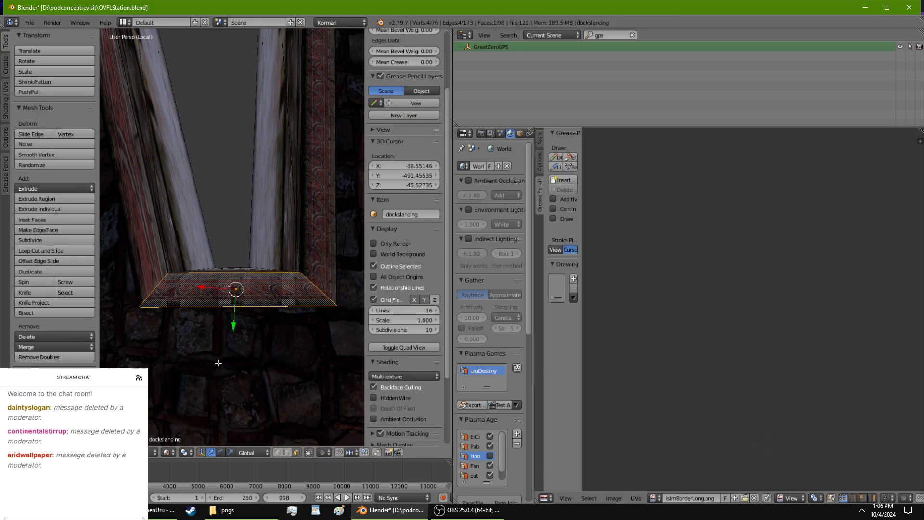
pyautogui.click(540, 140)
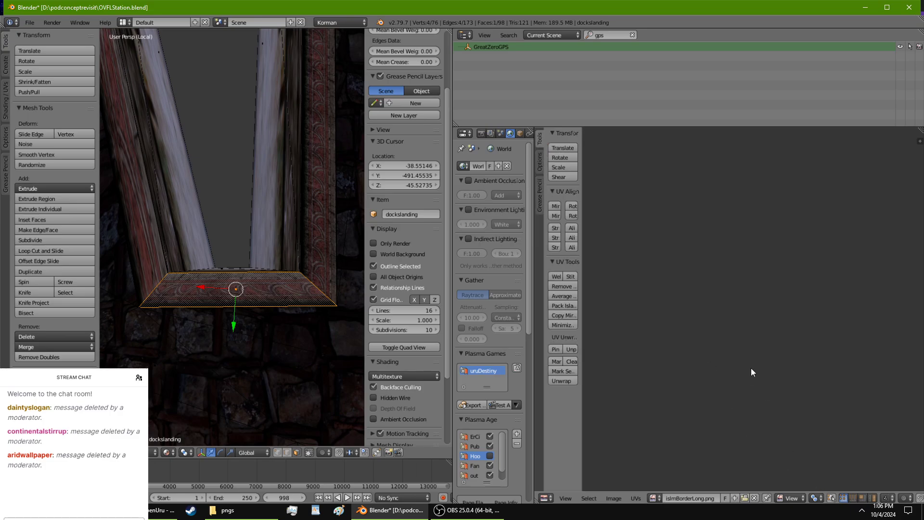
pyautogui.scroll(-5, 751, 368)
pyautogui.scroll(3, 770, 347)
pyautogui.scroll(6, 682, 324)
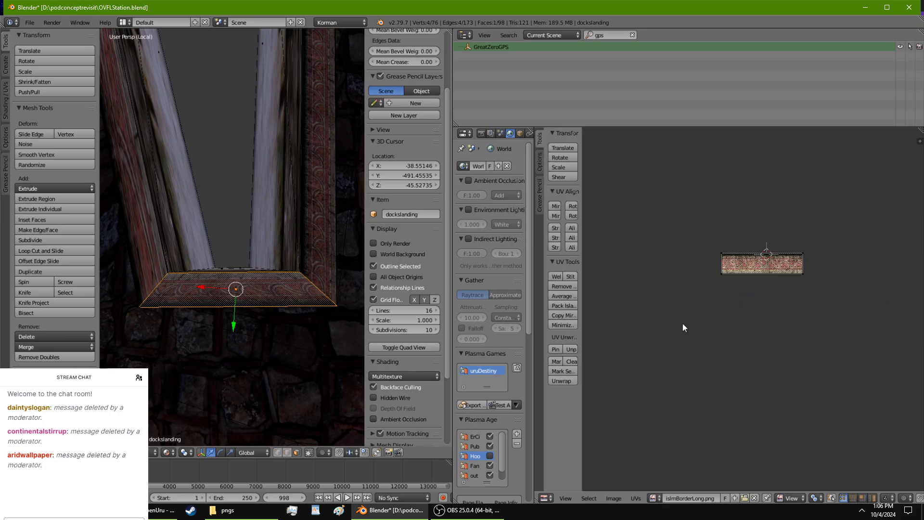
pyautogui.moveTo(682, 323); pyautogui.dragTo(661, 403, button='middle')
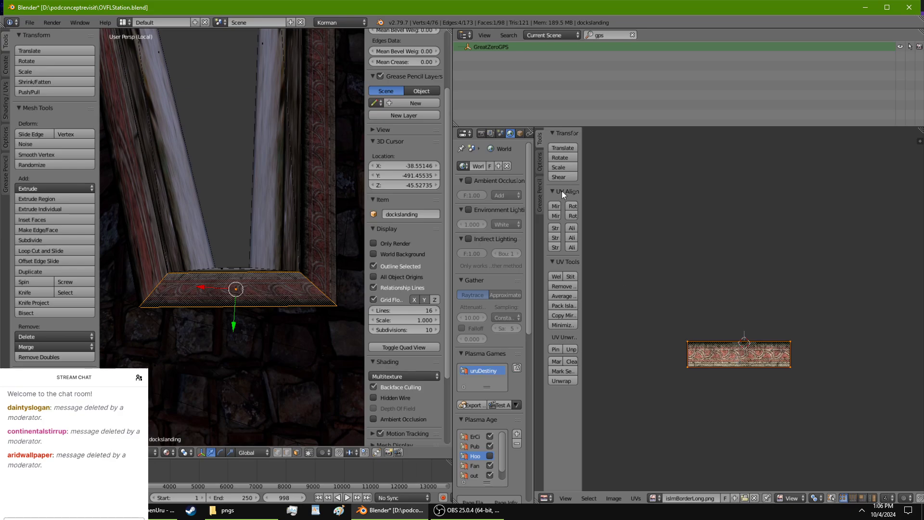
pyautogui.click(577, 206)
pyautogui.click(577, 205)
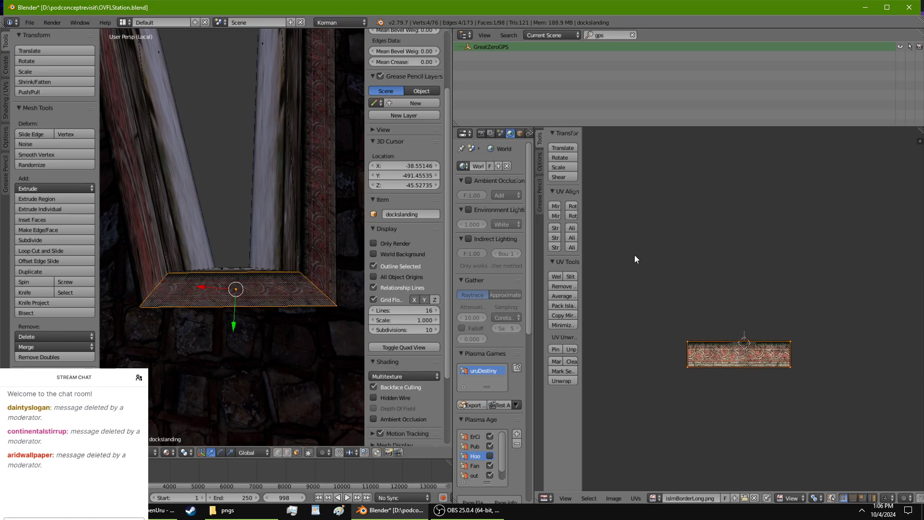
pyautogui.scroll(2, 772, 348)
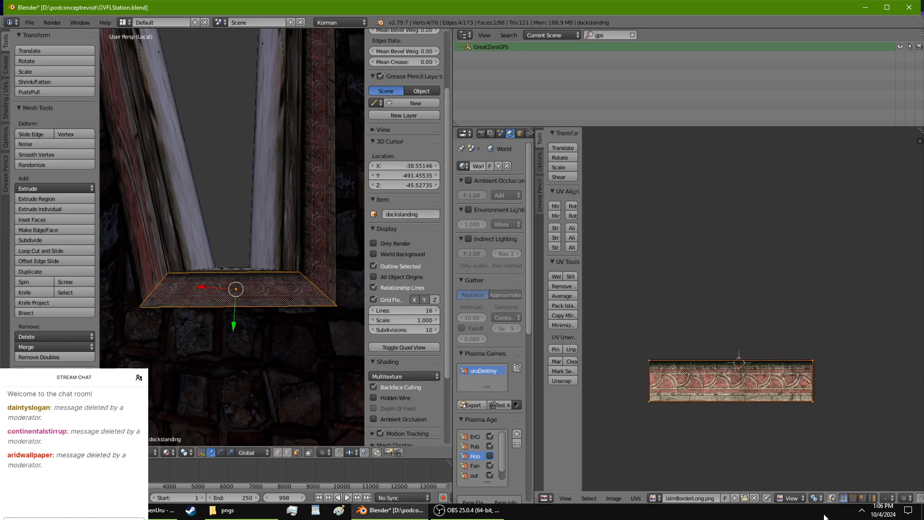
pyautogui.press('s')
pyautogui.press('x')
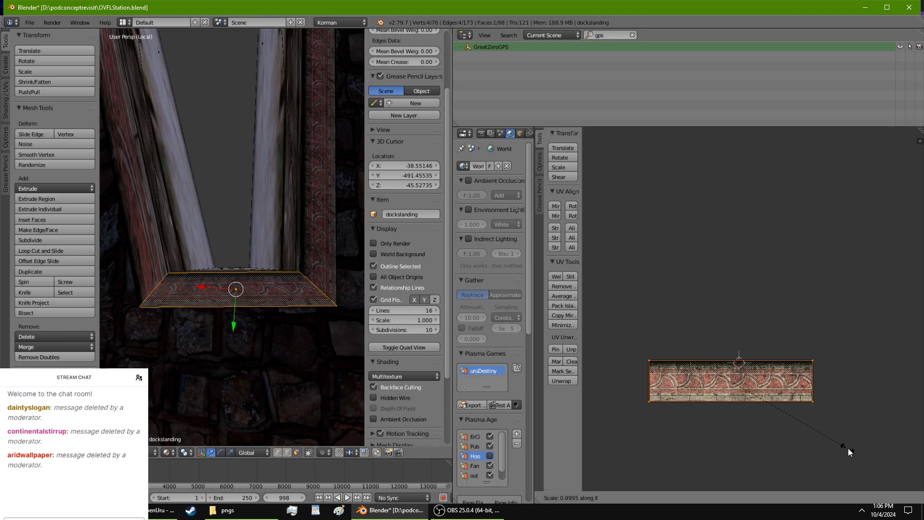
pyautogui.rightClick(861, 438)
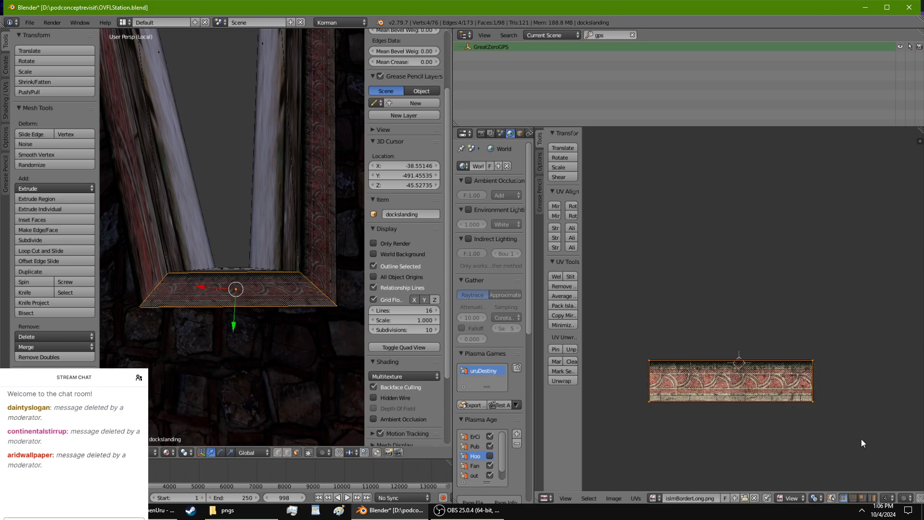
# Switch the UV editor to edge selection and scale the short end face's upper UV edge inward along X to about 0.76.
pyautogui.click(852, 498)
pyautogui.press('s')
pyautogui.press('x')
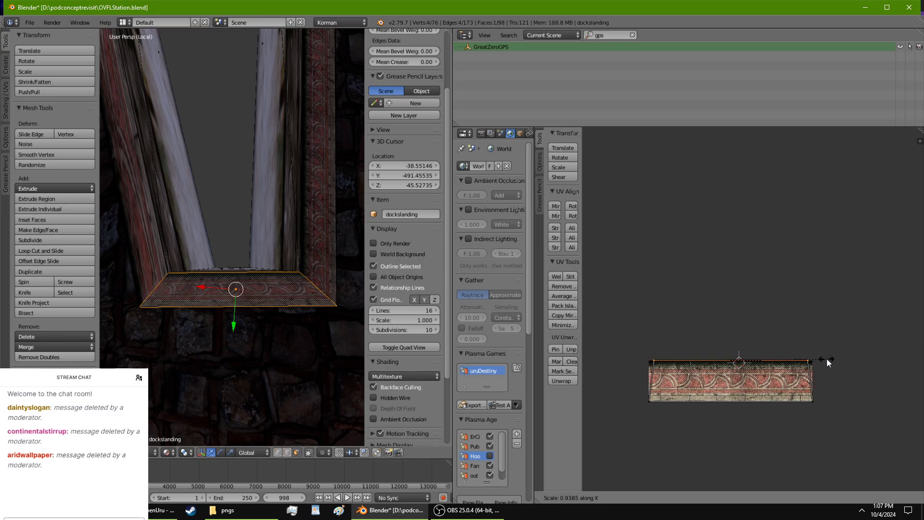
pyautogui.rightClick(807, 358)
pyautogui.scroll(5, 229, 329)
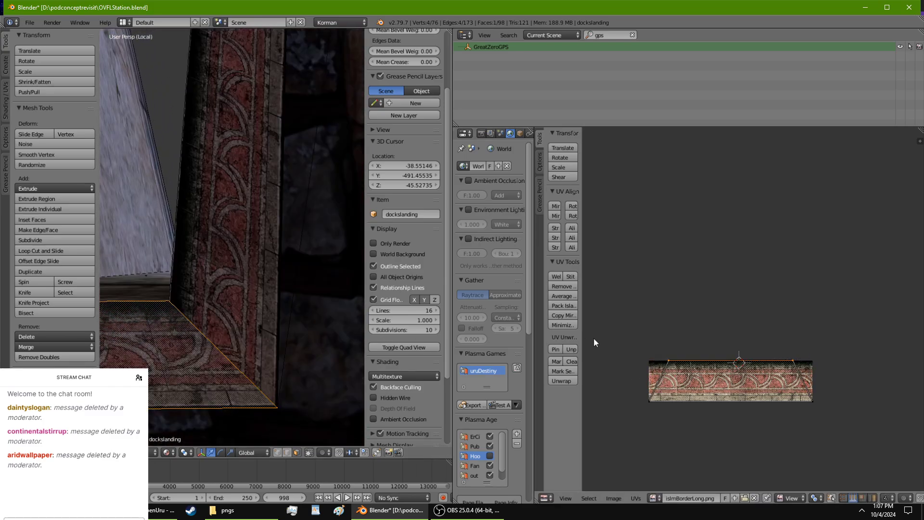
# Scale the same upper UV edge further inward along X to about 0.95 and inspect the mitred corner.
pyautogui.press('s')
pyautogui.press('x')
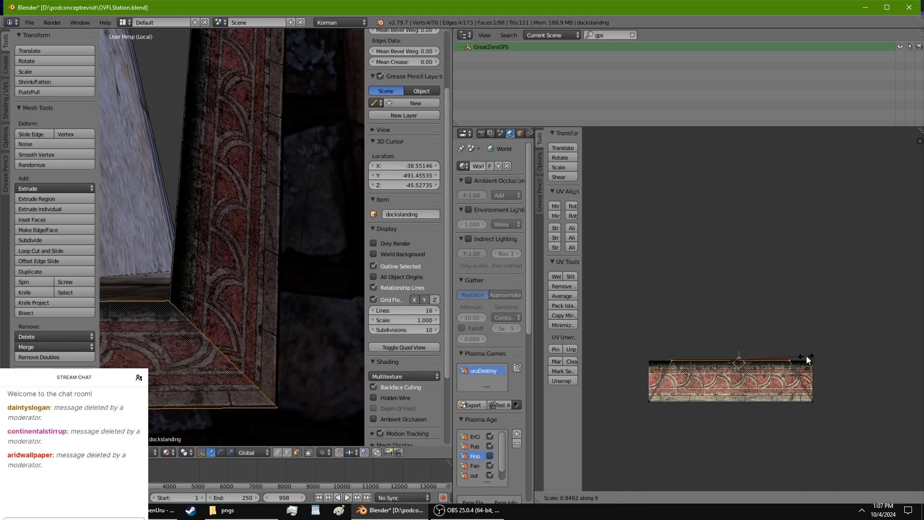
pyautogui.click(800, 356)
pyautogui.scroll(4, 170, 386)
pyautogui.scroll(-4, 173, 385)
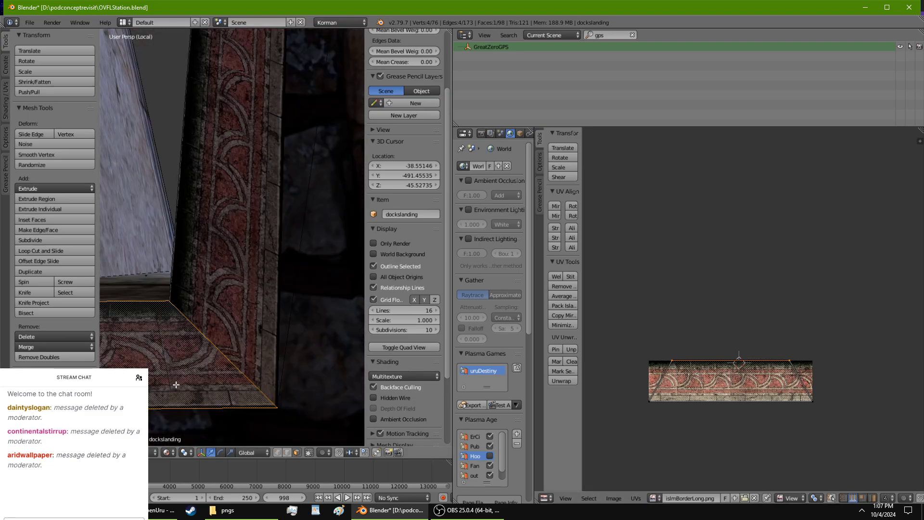
pyautogui.keyDown('shift'); pyautogui.moveTo(179, 380); pyautogui.dragTo(251, 331, button='middle'); pyautogui.keyUp('shift')
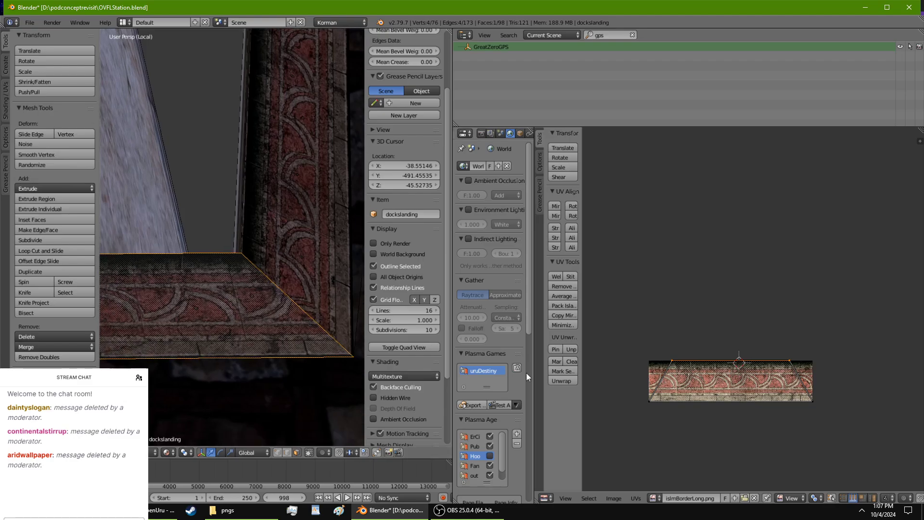
# Scale the short end face's entire UV island along X to about 1.31 and check the carved border in Object Mode.
pyautogui.scroll(2, 721, 388)
pyautogui.scroll(2, 721, 388)
pyautogui.moveTo(757, 413); pyautogui.dragTo(713, 266, button='middle')
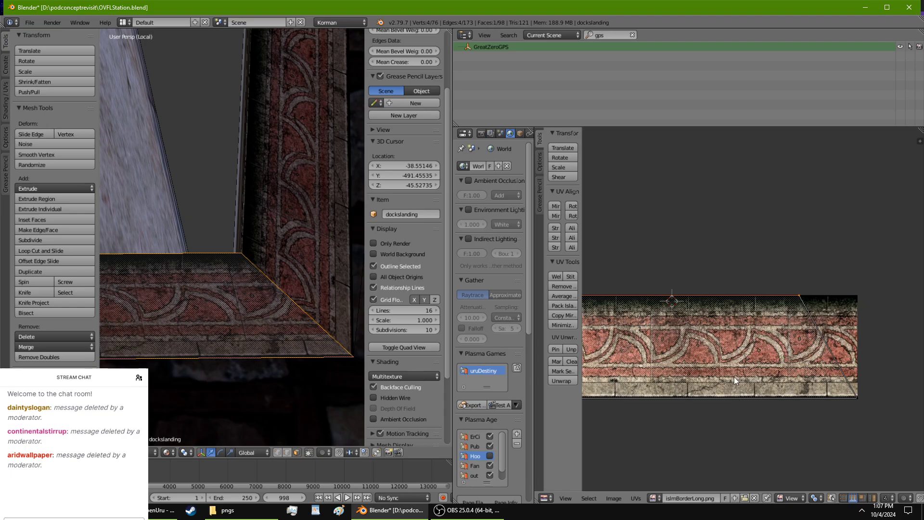
pyautogui.press('a')
pyautogui.press('s')
pyautogui.press('x')
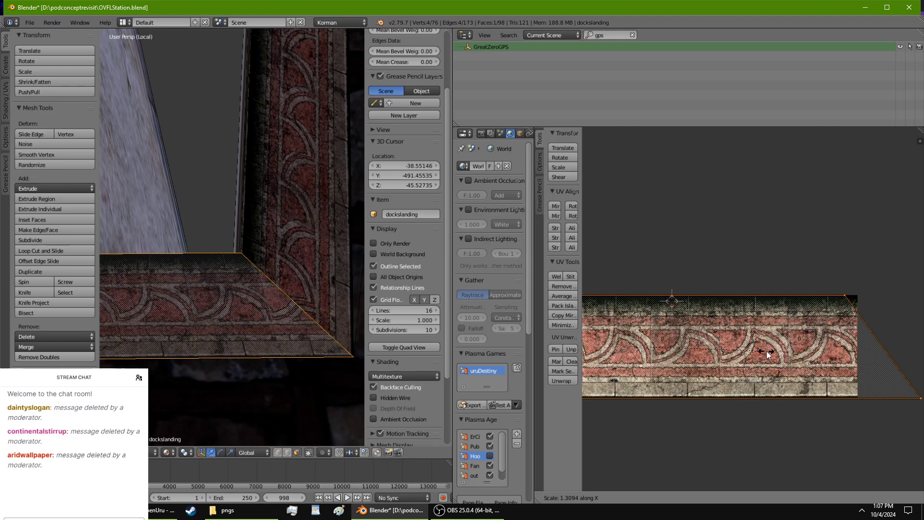
pyautogui.click(767, 352)
pyautogui.press('Tab')
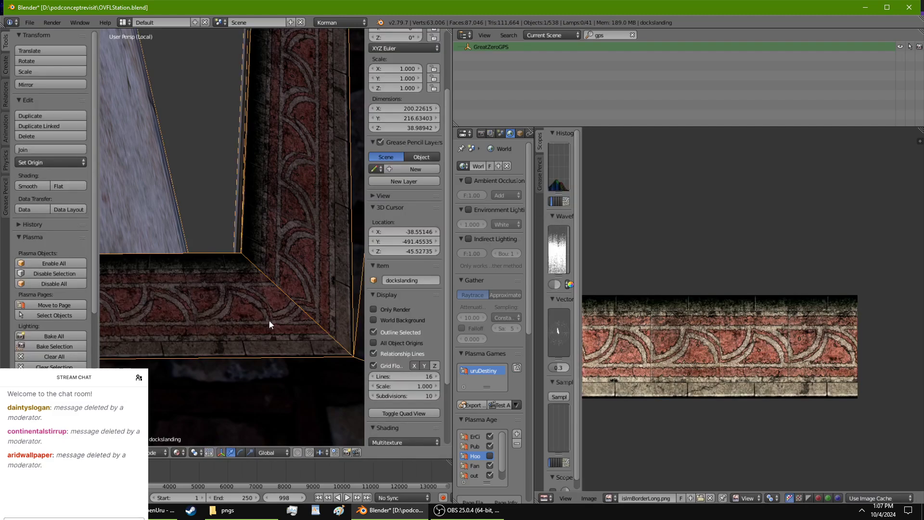
# Back in Edit Mode, select the adjoining long frame face and rotate its whole UV island by 90° with the UV Align tools.
pyautogui.press('Tab')
pyautogui.scroll(-4, 253, 313)
pyautogui.moveTo(252, 313); pyautogui.dragTo(271, 271, button='middle')
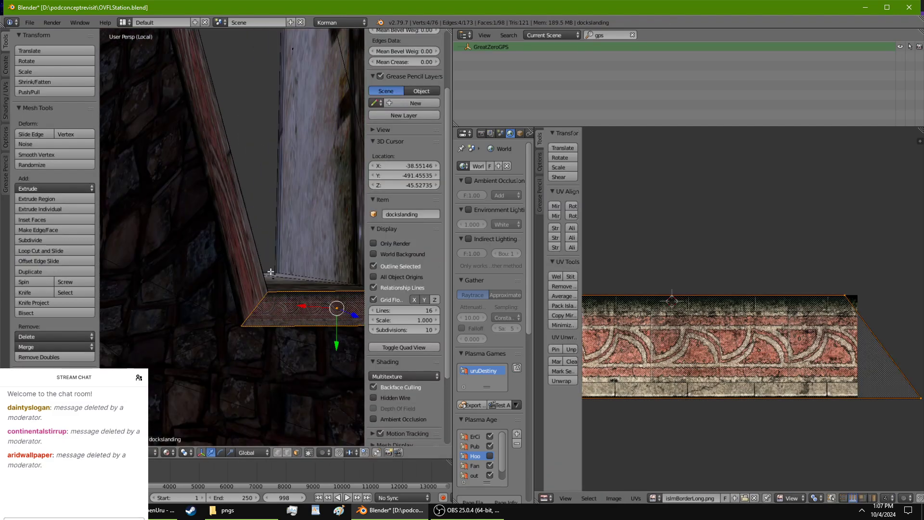
pyautogui.rightClick(251, 252)
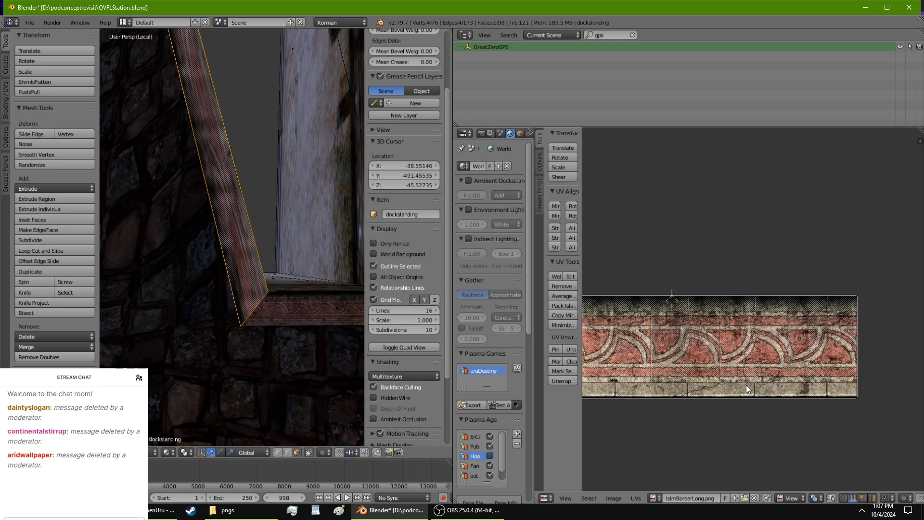
pyautogui.press('a')
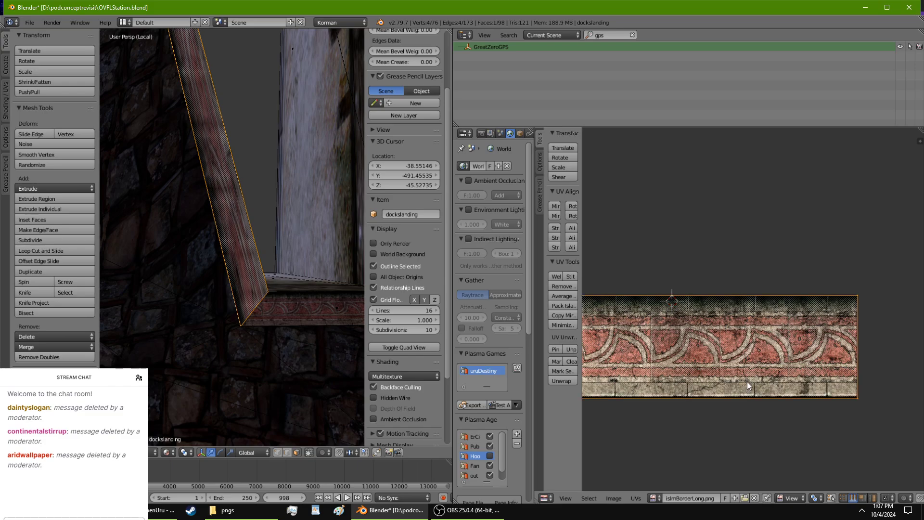
pyautogui.click(574, 204)
# Scale the long frame face's UV island along X to about 13.67 and inspect its mitred corners in Object Mode.
pyautogui.press('s')
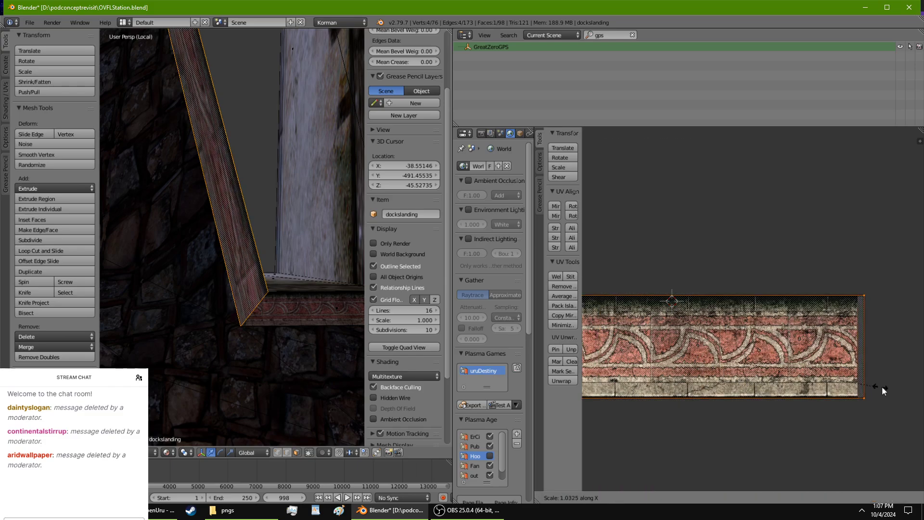
pyautogui.press('x')
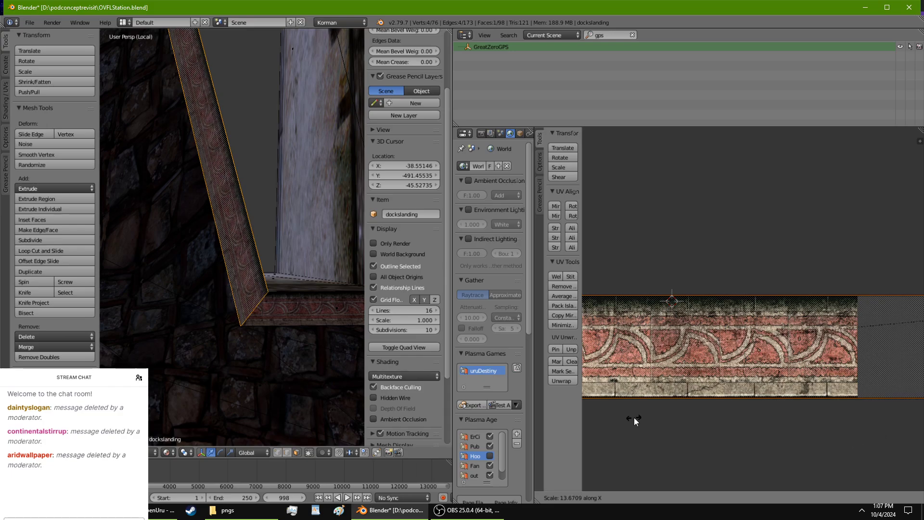
pyautogui.click(784, 395)
pyautogui.scroll(3, 356, 348)
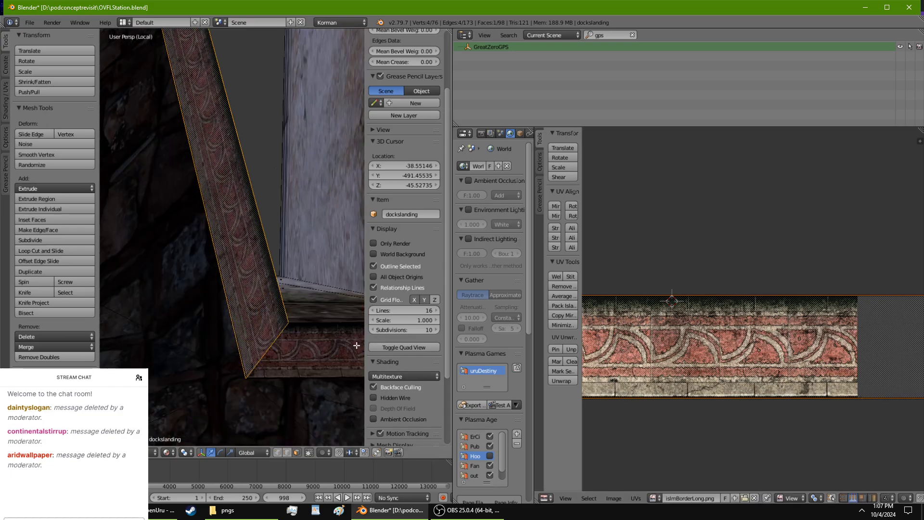
pyautogui.moveTo(356, 348); pyautogui.dragTo(341, 323, button='middle')
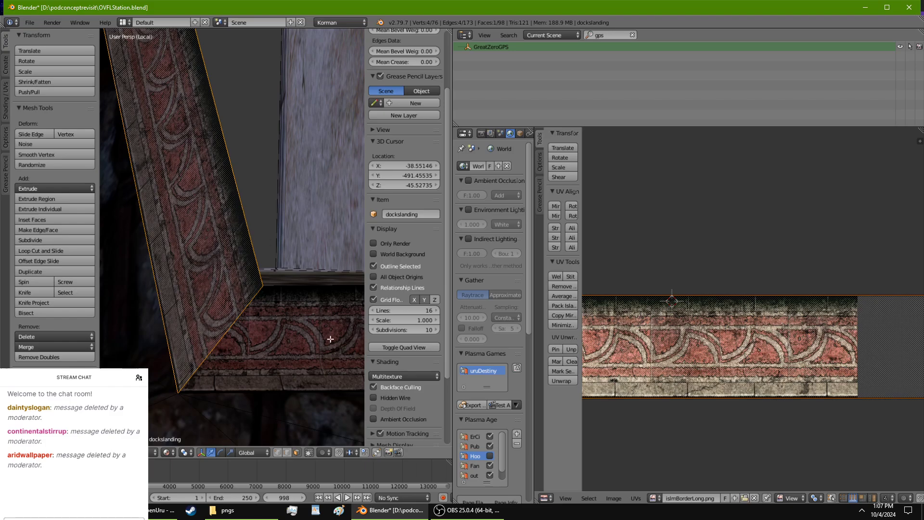
pyautogui.press('Tab')
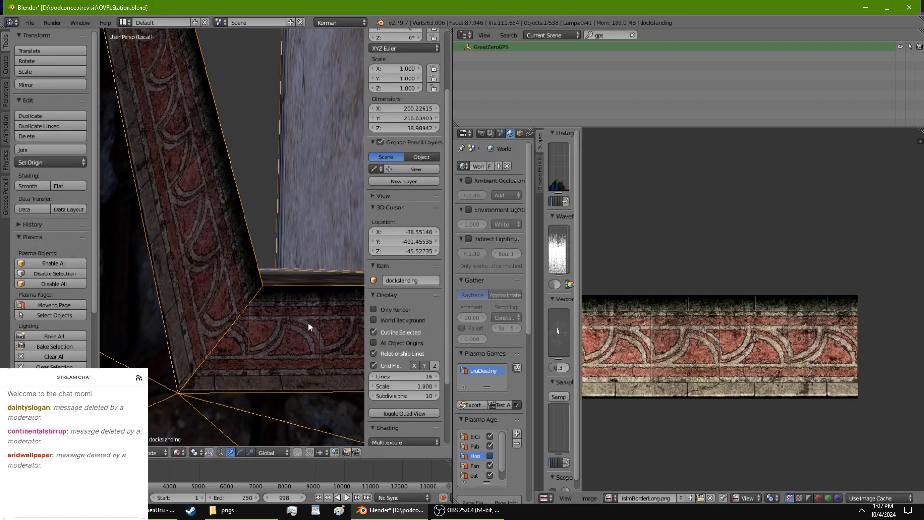
pyautogui.moveTo(308, 322); pyautogui.dragTo(192, 188, button='middle')
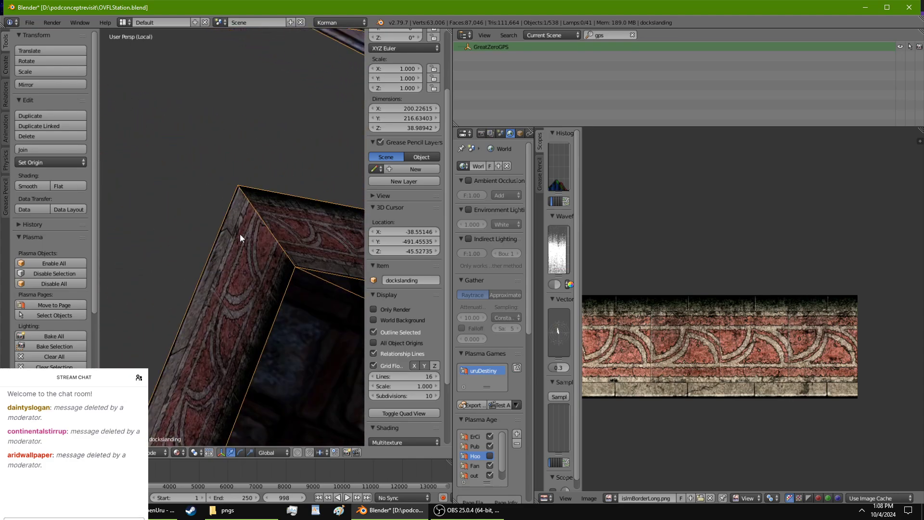
pyautogui.moveTo(239, 233); pyautogui.dragTo(235, 244, button='middle')
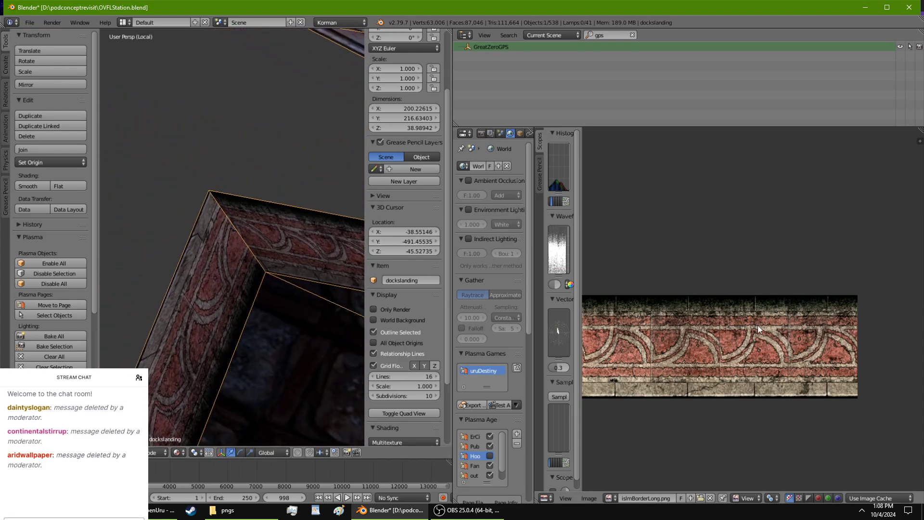
# In Edit Mode, move the lower UV corner at one end of the long face's island inward to slant that end.
pyautogui.press('Tab')
pyautogui.scroll(-4, 825, 287)
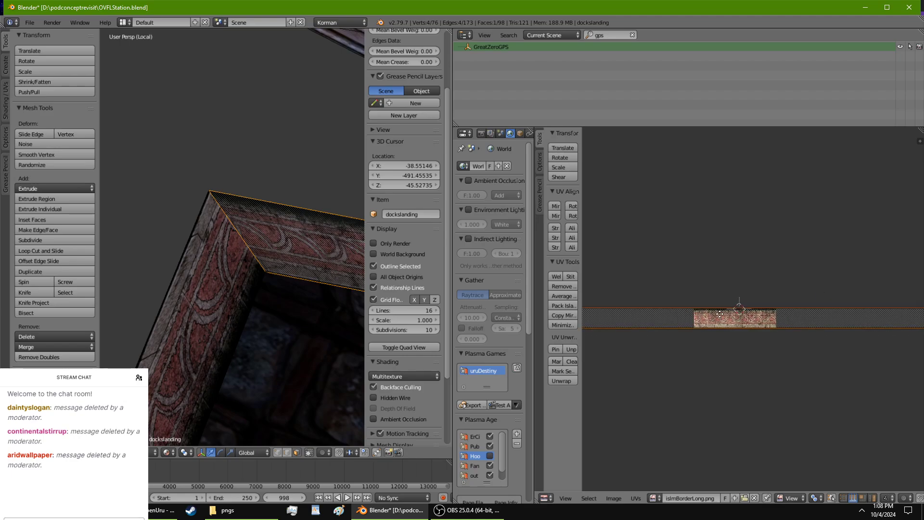
pyautogui.moveTo(719, 314); pyautogui.dragTo(648, 300, button='middle')
pyautogui.moveTo(308, 269); pyautogui.dragTo(289, 236, button='middle')
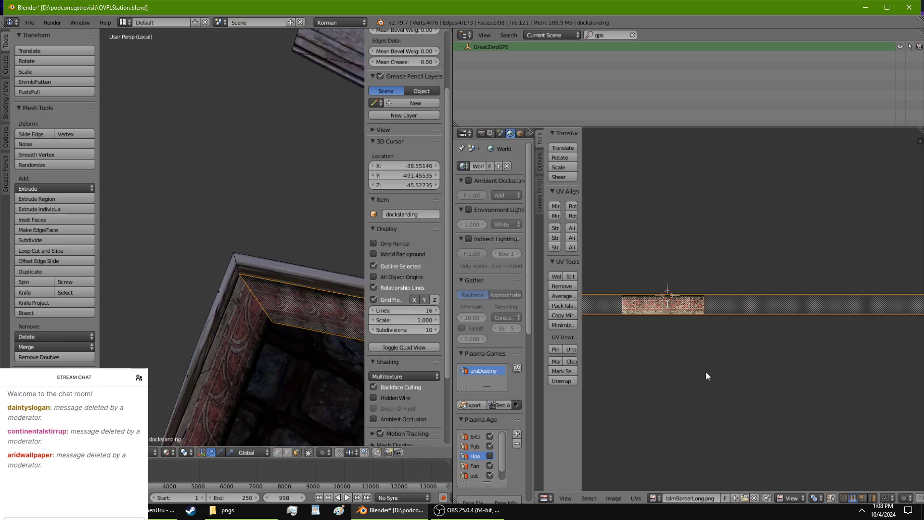
pyautogui.moveTo(705, 371)
pyautogui.mouseDown(button='middle')
pyautogui.moveTo(818, 373)
pyautogui.moveTo(709, 385)
pyautogui.mouseUp(button='middle')
pyautogui.scroll(6, 780, 377)
pyautogui.scroll(2, 687, 377)
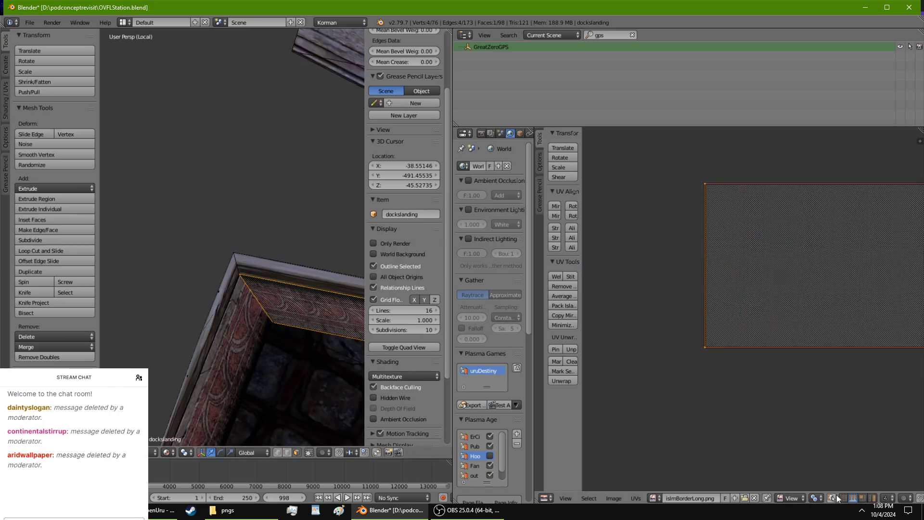
pyautogui.moveTo(704, 183); pyautogui.dragTo(666, 180, button='right')
pyautogui.press('Escape')
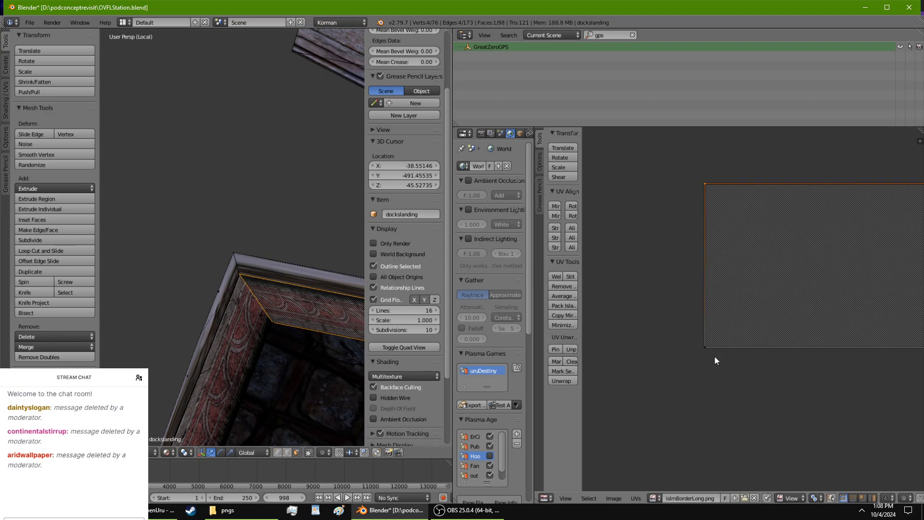
pyautogui.moveTo(714, 360); pyautogui.dragTo(782, 349, button='right')
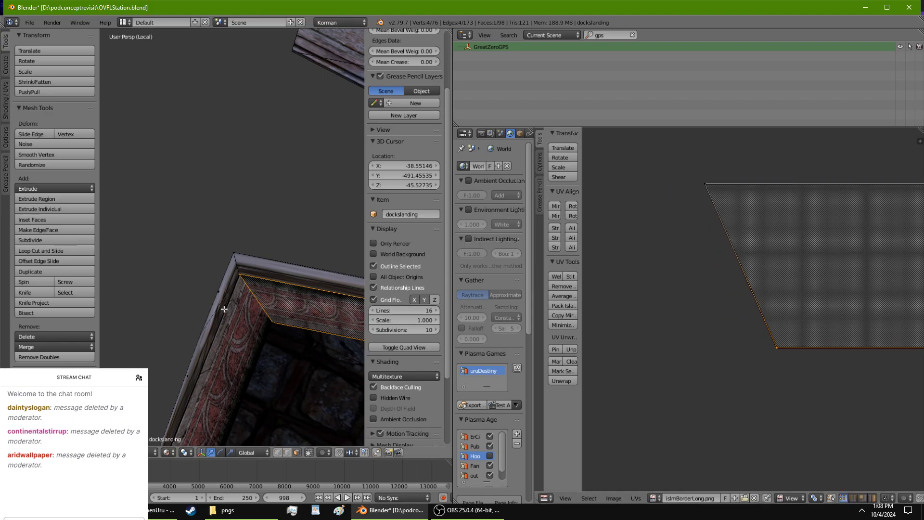
# Move the same UV corner further inward for a steeper mitre, inspect the frame in Object Mode and return to Edit Mode.
pyautogui.scroll(6, 202, 284)
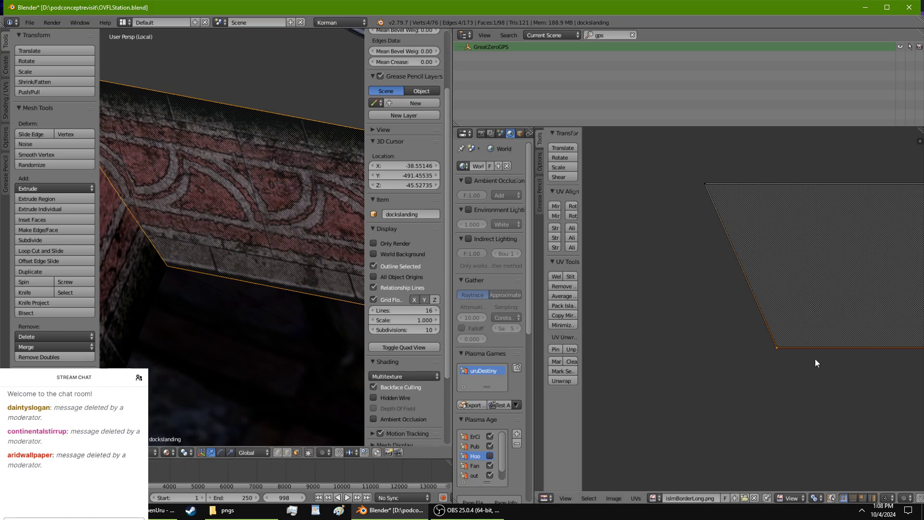
pyautogui.moveTo(795, 345); pyautogui.dragTo(860, 342, button='right')
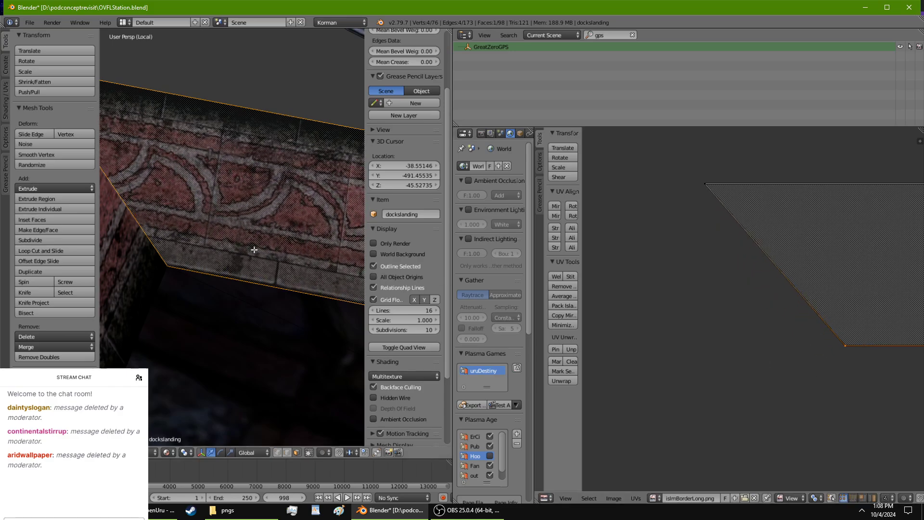
pyautogui.moveTo(231, 236); pyautogui.dragTo(202, 242, button='middle')
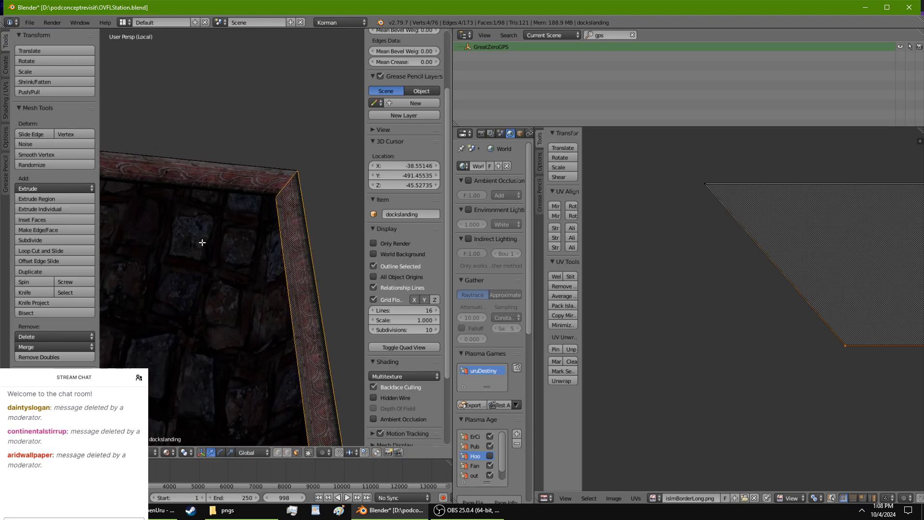
pyautogui.press('Tab')
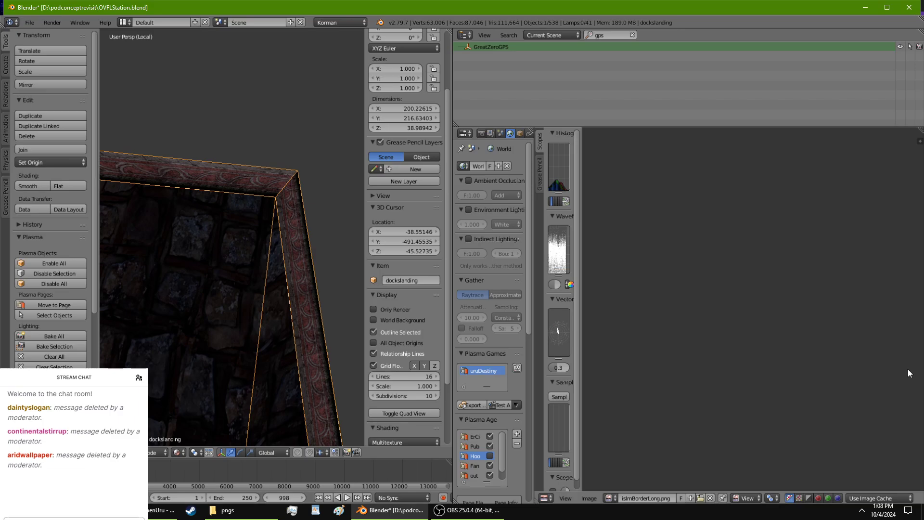
pyautogui.moveTo(277, 278); pyautogui.dragTo(213, 247, button='middle')
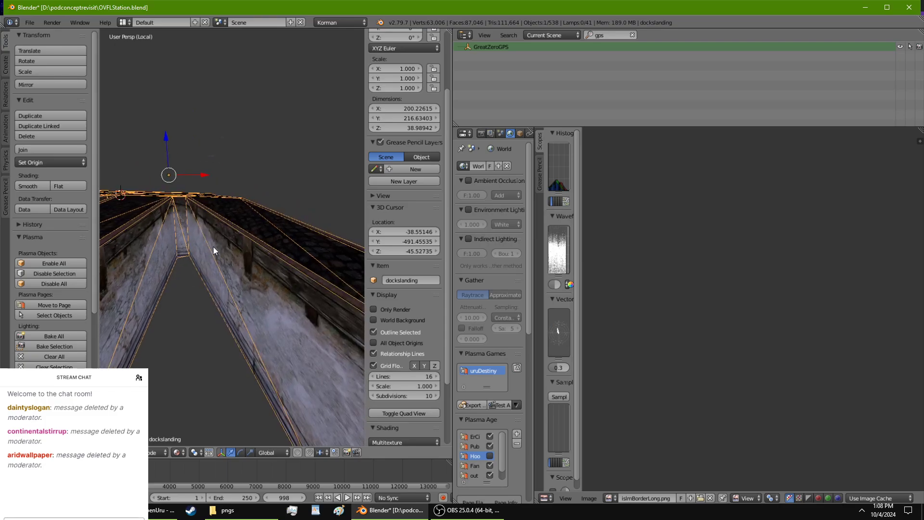
pyautogui.press('Tab')
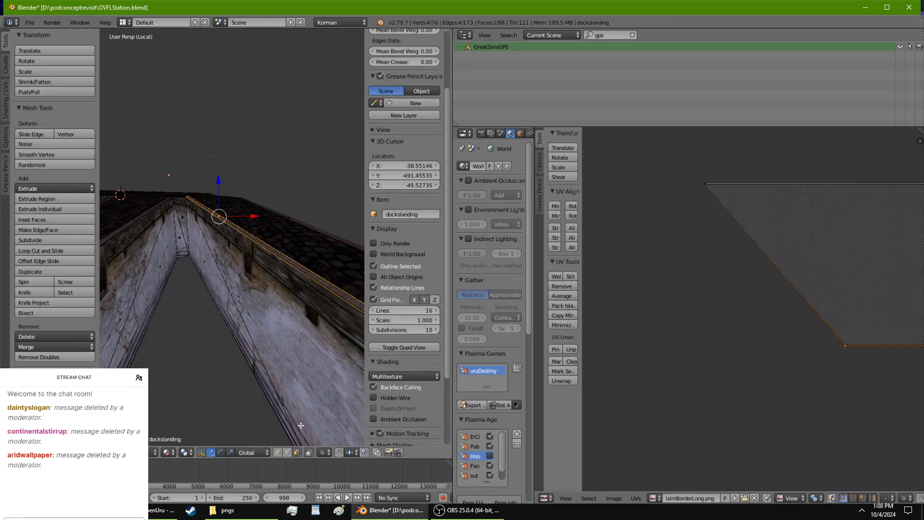
pyautogui.moveTo(267, 299); pyautogui.dragTo(286, 286, button='middle')
pyautogui.rightClick(349, 270)
pyautogui.keyDown('shift'); pyautogui.rightClick(249, 284); pyautogui.keyUp('shift')
pyautogui.keyDown('ctrl'); pyautogui.rightClick(193, 278); pyautogui.keyUp('ctrl')
pyautogui.keyDown('ctrl'); pyautogui.rightClick(155, 277); pyautogui.keyUp('ctrl')
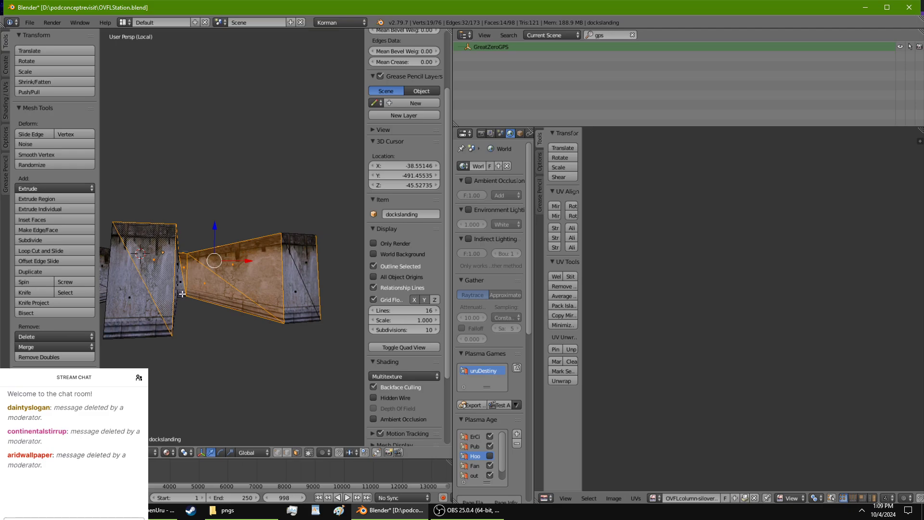
pyautogui.keyDown('ctrl'); pyautogui.rightClick(318, 288); pyautogui.keyUp('ctrl')
pyautogui.moveTo(318, 287); pyautogui.dragTo(202, 330, button='middle')
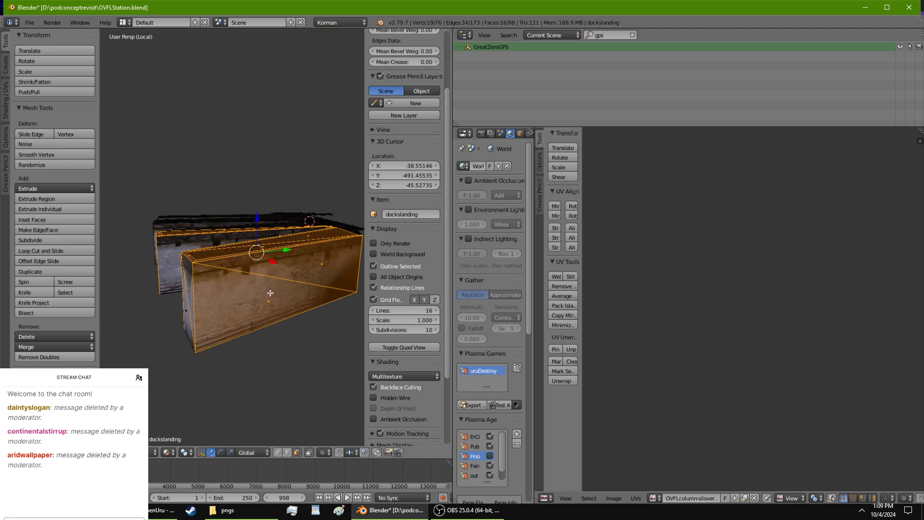
pyautogui.press('a')
# Select the plaster wall faces along the landing's outer long side, its adjoining end wall and the neighbouring side walls.
pyautogui.rightClick(218, 292)
pyautogui.keyDown('ctrl'); pyautogui.rightClick(332, 299); pyautogui.keyUp('ctrl')
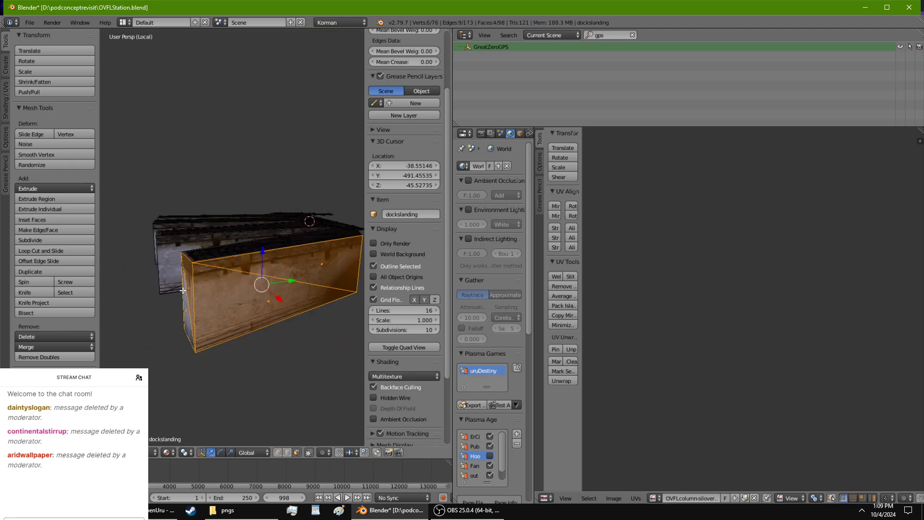
pyautogui.moveTo(332, 298); pyautogui.dragTo(258, 270, button='middle')
pyautogui.keyDown('shift'); pyautogui.rightClick(193, 283); pyautogui.keyUp('shift')
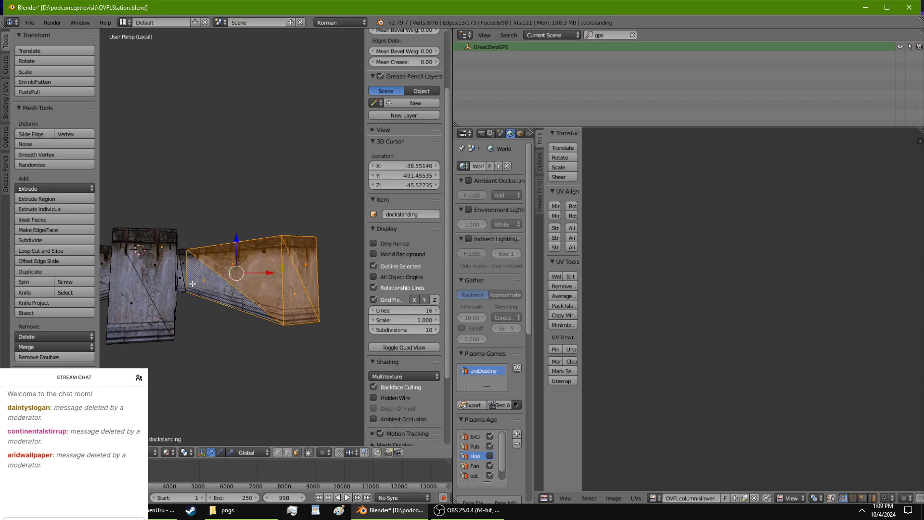
pyautogui.keyDown('shift'); pyautogui.rightClick(182, 284); pyautogui.keyUp('shift')
pyautogui.moveTo(182, 283); pyautogui.dragTo(194, 310, button='middle')
pyautogui.keyDown('shift'); pyautogui.rightClick(162, 300); pyautogui.keyUp('shift')
pyautogui.keyDown('shift'); pyautogui.rightClick(131, 304); pyautogui.keyUp('shift')
pyautogui.keyDown('shift'); pyautogui.rightClick(198, 312); pyautogui.keyUp('shift')
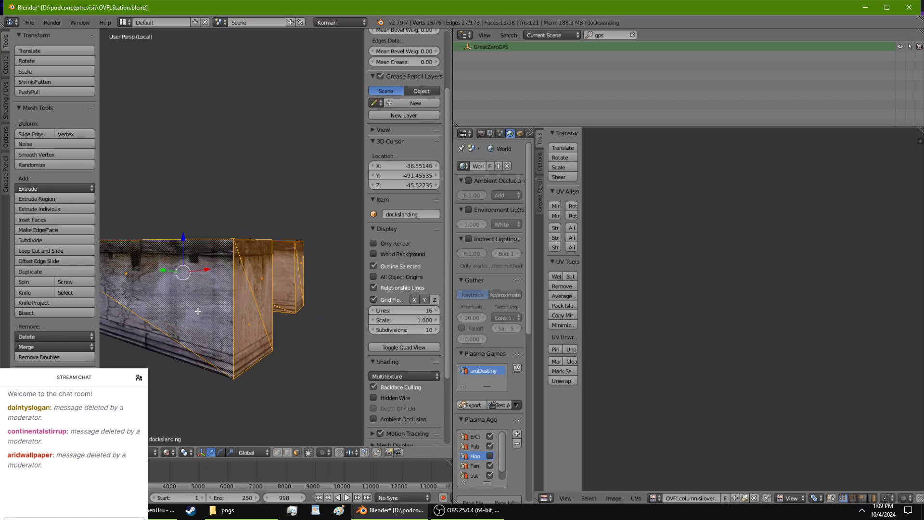
pyautogui.keyDown('shift'); pyautogui.rightClick(131, 311); pyautogui.keyUp('shift')
# Extend the selection to the remaining end walls and undo the last unwanted face pick near the inner corner.
pyautogui.moveTo(130, 311); pyautogui.dragTo(230, 323, button='middle')
pyautogui.keyDown('ctrl'); pyautogui.rightClick(184, 292); pyautogui.keyUp('ctrl')
pyautogui.keyDown('ctrl'); pyautogui.rightClick(155, 284); pyautogui.keyUp('ctrl')
pyautogui.keyDown('shift'); pyautogui.rightClick(216, 322); pyautogui.keyUp('shift')
pyautogui.keyDown('shift'); pyautogui.rightClick(260, 327); pyautogui.keyUp('shift')
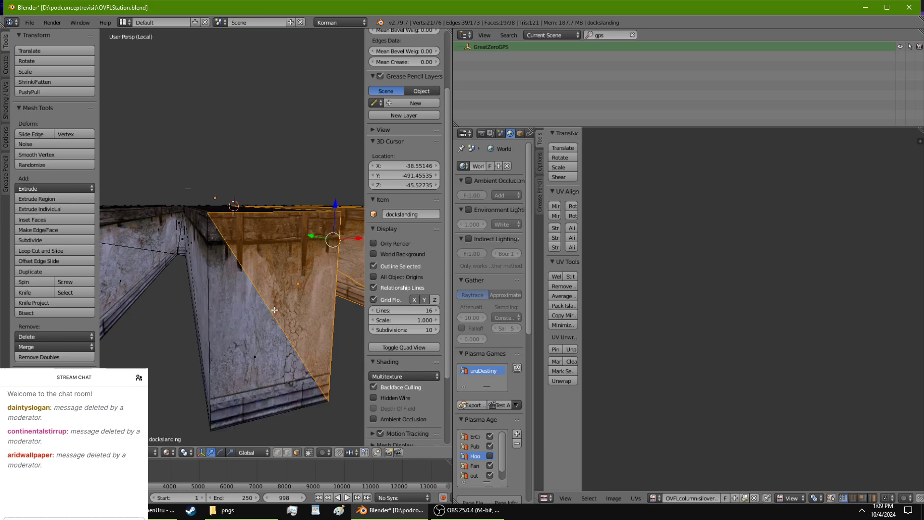
pyautogui.keyDown('shift'); pyautogui.rightClick(274, 310); pyautogui.keyUp('shift')
pyautogui.keyDown('shift'); pyautogui.rightClick(271, 311); pyautogui.keyUp('shift')
pyautogui.moveTo(271, 311)
pyautogui.mouseDown(button='middle')
pyautogui.moveTo(257, 316)
pyautogui.moveTo(261, 298)
pyautogui.mouseUp(button='middle')
pyautogui.keyDown('shift'); pyautogui.rightClick(248, 294); pyautogui.keyUp('shift')
pyautogui.keyDown('shift'); pyautogui.rightClick(164, 250); pyautogui.keyUp('shift')
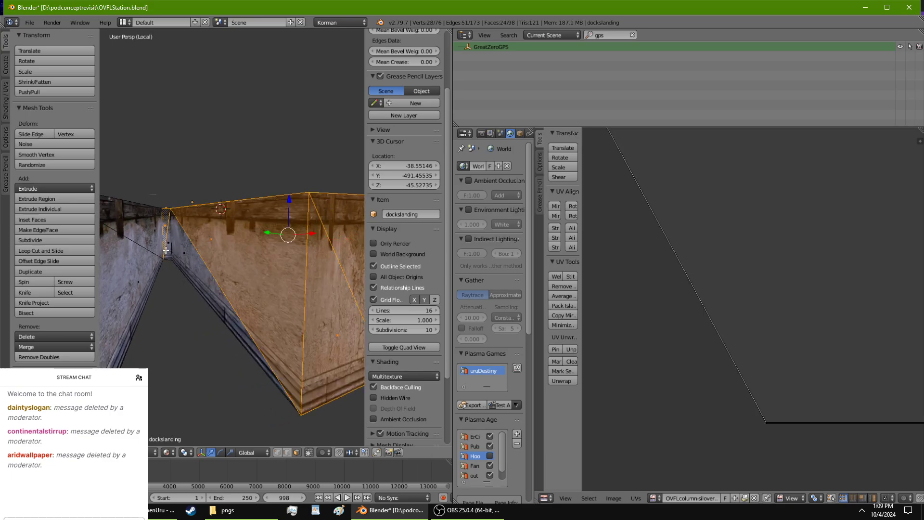
pyautogui.hotkey('ctrl', 'z')
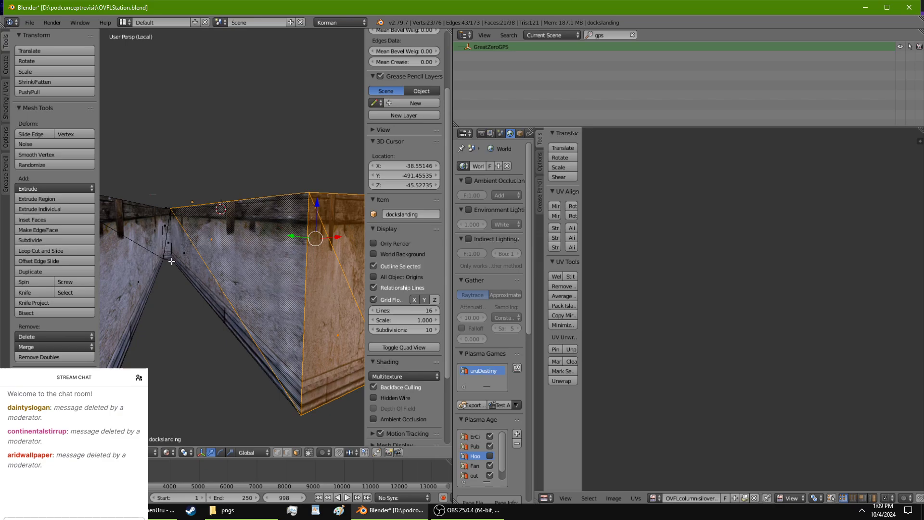
# Add the facing inner walls and the narrow connecting wall between them to the face selection.
pyautogui.keyDown('shift'); pyautogui.rightClick(171, 261); pyautogui.keyUp('shift')
pyautogui.keyDown('shift'); pyautogui.rightClick(142, 264); pyautogui.keyUp('shift')
pyautogui.moveTo(142, 263); pyautogui.dragTo(211, 250, button='middle')
pyautogui.keyDown('shift'); pyautogui.rightClick(265, 276); pyautogui.keyUp('shift')
pyautogui.keyDown('shift'); pyautogui.rightClick(241, 281); pyautogui.keyUp('shift')
pyautogui.keyDown('shift'); pyautogui.rightClick(207, 270); pyautogui.keyUp('shift')
pyautogui.moveTo(157, 266); pyautogui.dragTo(117, 249, button='middle')
pyautogui.keyDown('shift'); pyautogui.rightClick(151, 227); pyautogui.keyUp('shift')
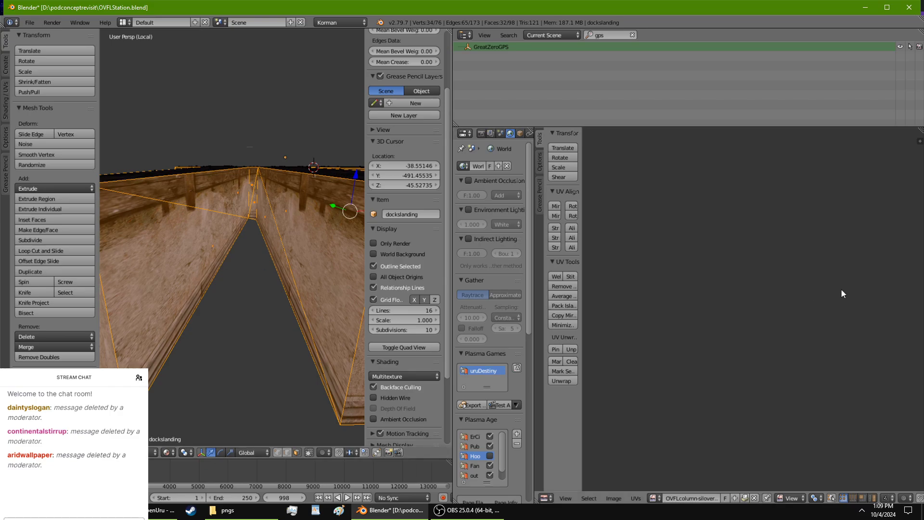
# Scale all UVs of the selected plaster wall faces along X to about 4.5 times their width.
pyautogui.moveTo(912, 303); pyautogui.dragTo(613, 367, button='middle')
pyautogui.scroll(-4, 778, 316)
pyautogui.scroll(2, 778, 319)
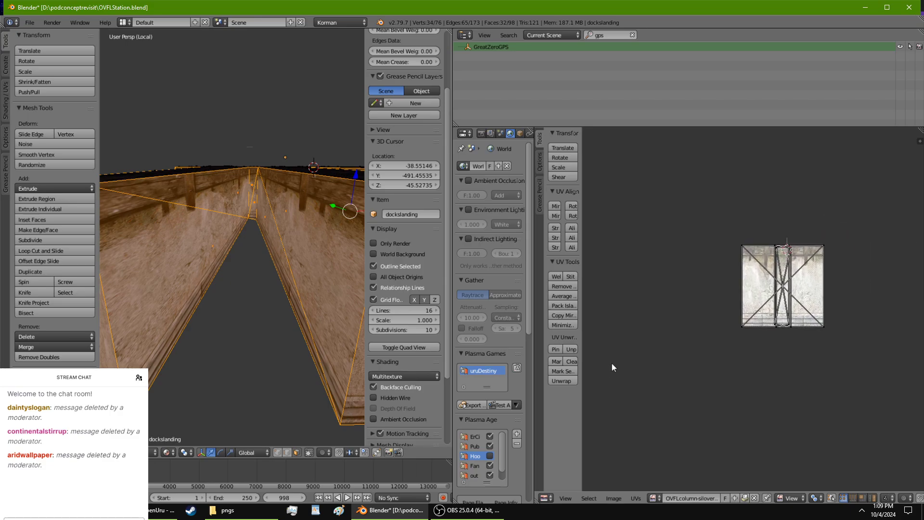
pyautogui.press('a')
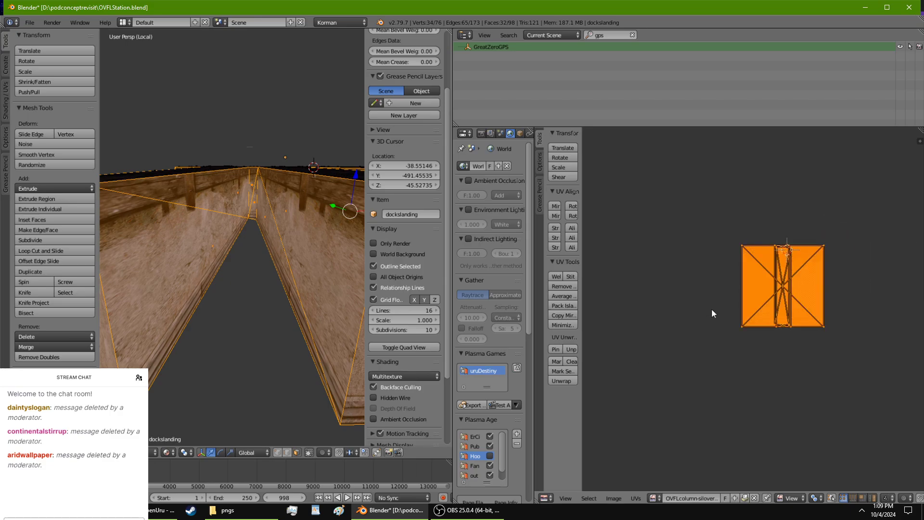
pyautogui.press('s')
pyautogui.press('x')
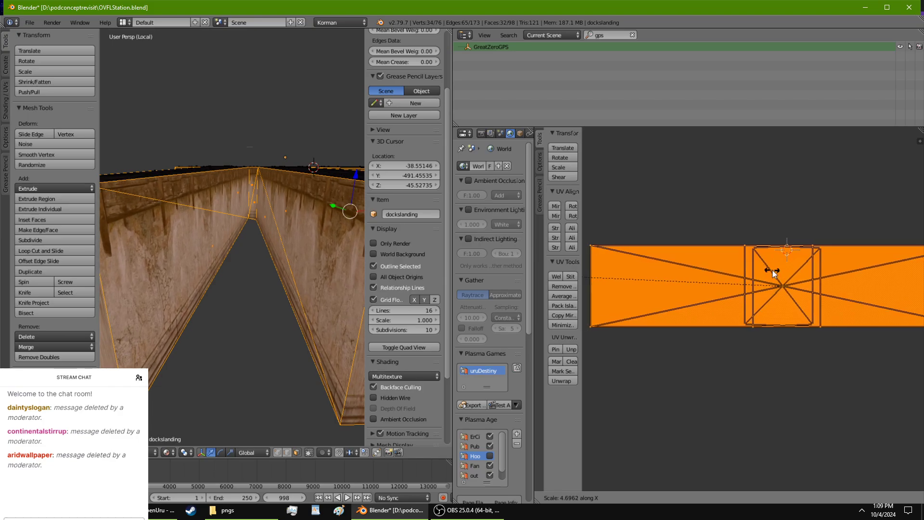
pyautogui.click(787, 272)
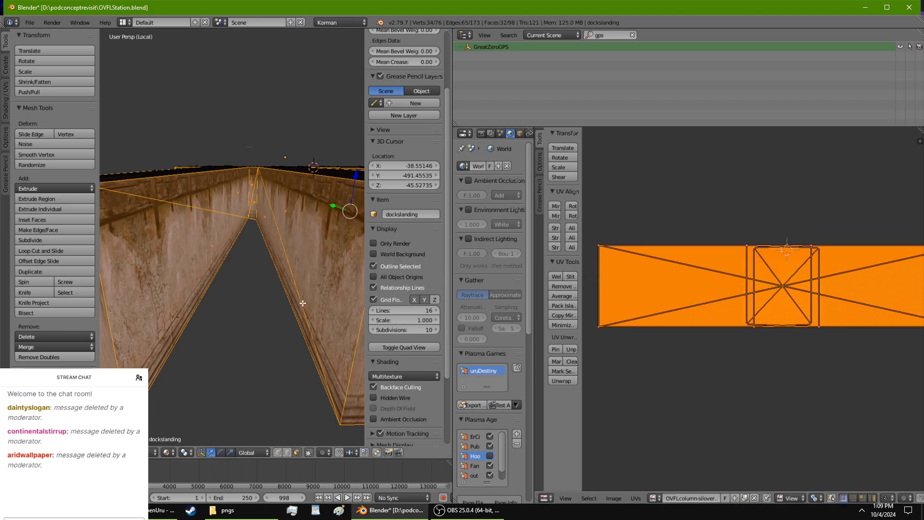
# Select both triangles of the narrow plaster end walls, picking each short wall around the landing in turn.
pyautogui.scroll(-3, 214, 313)
pyautogui.moveTo(225, 311); pyautogui.dragTo(234, 280, button='middle')
pyautogui.rightClick(235, 247)
pyautogui.keyDown('shift'); pyautogui.rightClick(222, 270); pyautogui.keyUp('shift')
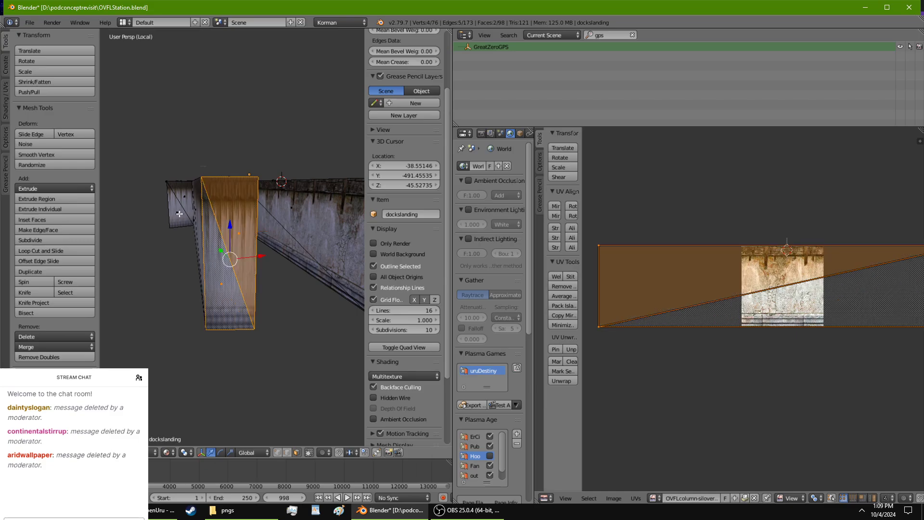
pyautogui.keyDown('shift'); pyautogui.rightClick(179, 213); pyautogui.keyUp('shift')
pyautogui.keyDown('shift'); pyautogui.rightClick(182, 214); pyautogui.keyUp('shift')
pyautogui.press('KP_Decimal')
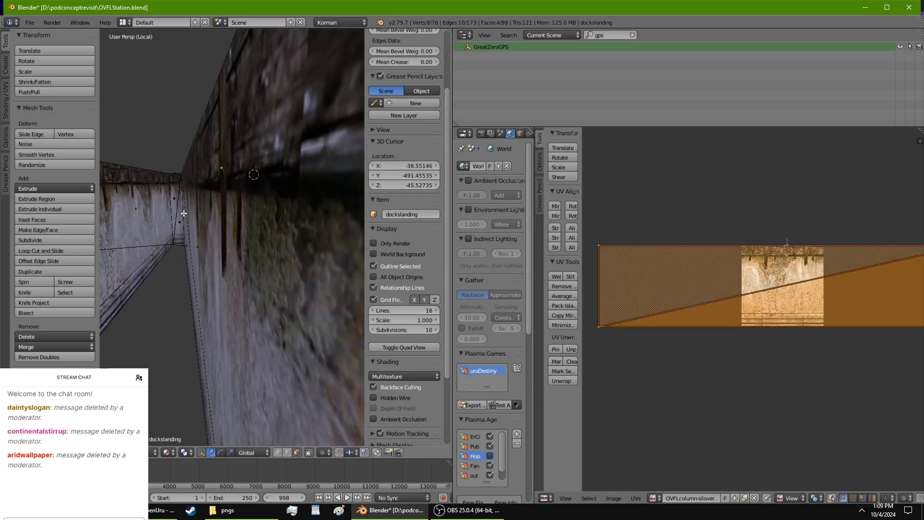
pyautogui.moveTo(176, 201); pyautogui.dragTo(236, 227, button='middle')
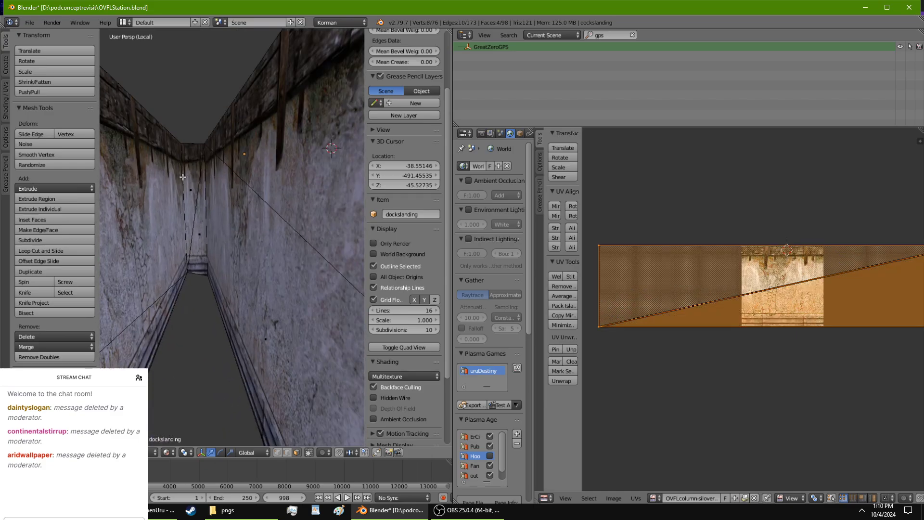
pyautogui.moveTo(200, 196); pyautogui.dragTo(184, 250, button='middle')
pyautogui.keyDown('shift'); pyautogui.rightClick(250, 246); pyautogui.keyUp('shift')
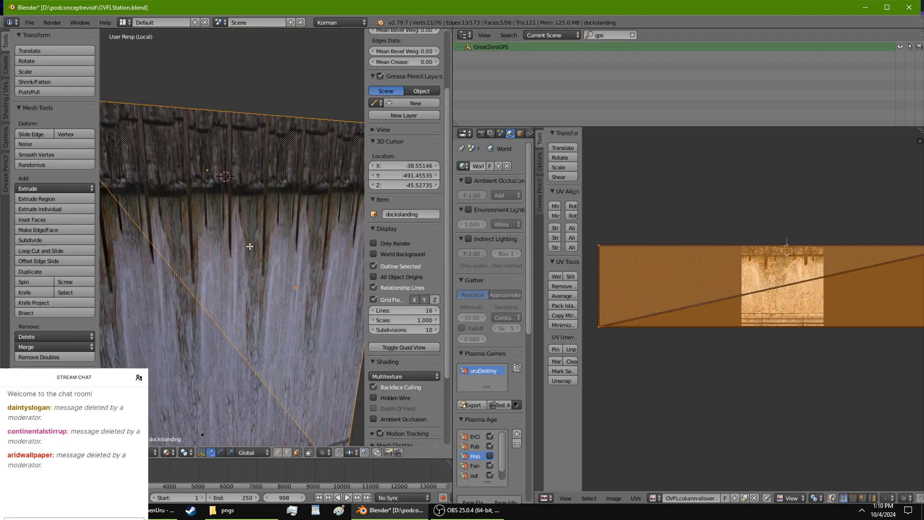
pyautogui.keyDown('shift'); pyautogui.rightClick(221, 326); pyautogui.keyUp('shift')
pyautogui.moveTo(264, 321); pyautogui.dragTo(114, 310, button='middle')
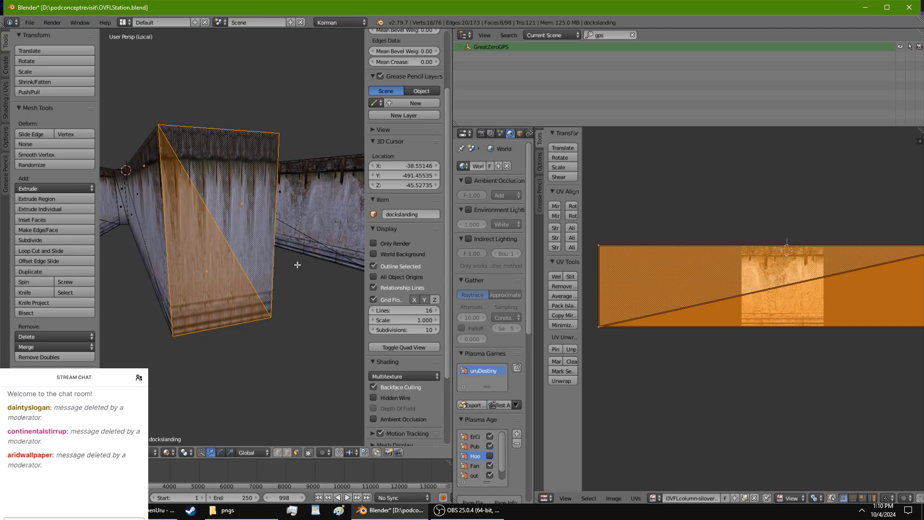
# Add both triangles of the remaining short end wall to the face selection.
pyautogui.moveTo(297, 264); pyautogui.dragTo(155, 282, button='middle')
pyautogui.keyDown('shift'); pyautogui.rightClick(191, 241); pyautogui.keyUp('shift')
pyautogui.keyDown('shift'); pyautogui.rightClick(194, 234); pyautogui.keyUp('shift')
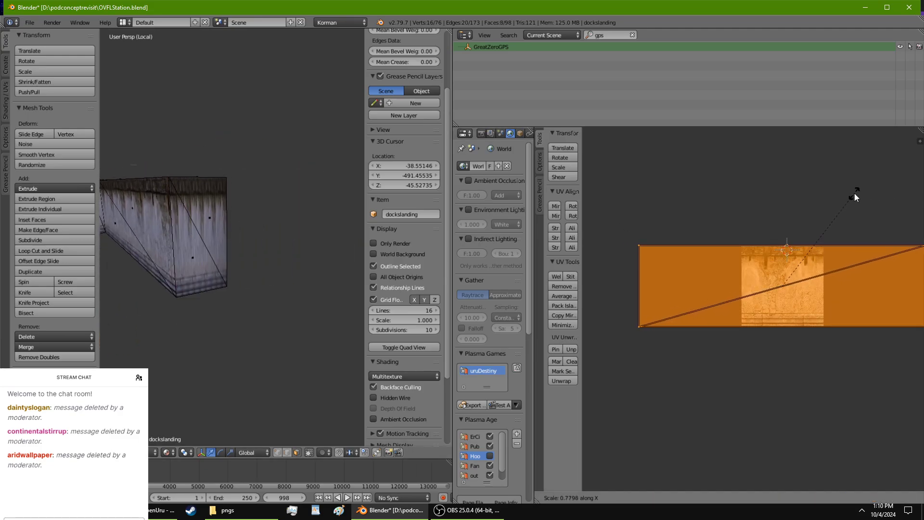
pyautogui.keyDown('shift'); pyautogui.rightClick(190, 243); pyautogui.keyUp('shift')
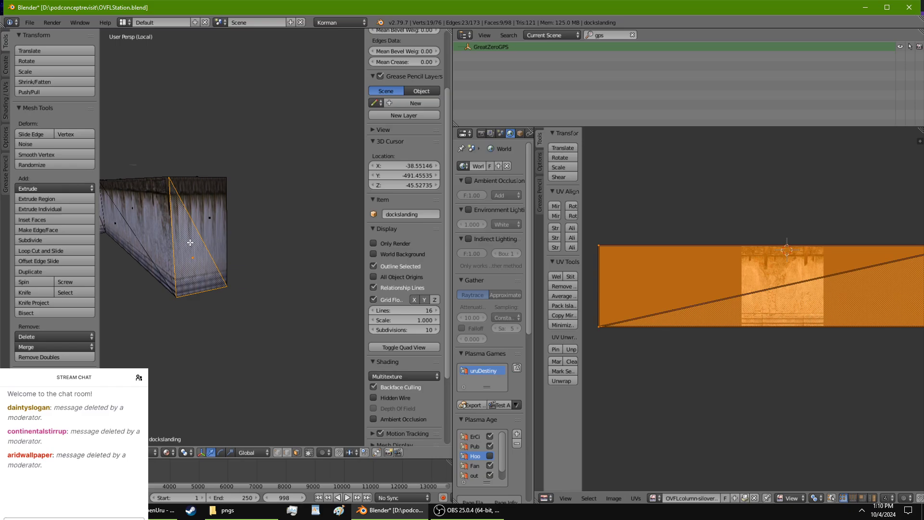
pyautogui.keyDown('shift'); pyautogui.rightClick(212, 217); pyautogui.keyUp('shift')
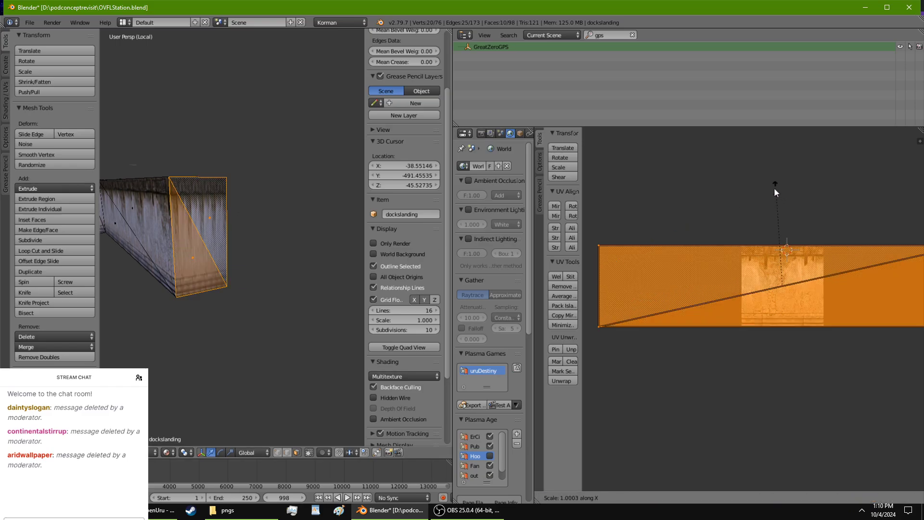
# Narrow the short end walls' UVs along X to about 0.35 of their width.
pyautogui.press('s')
pyautogui.press('x')
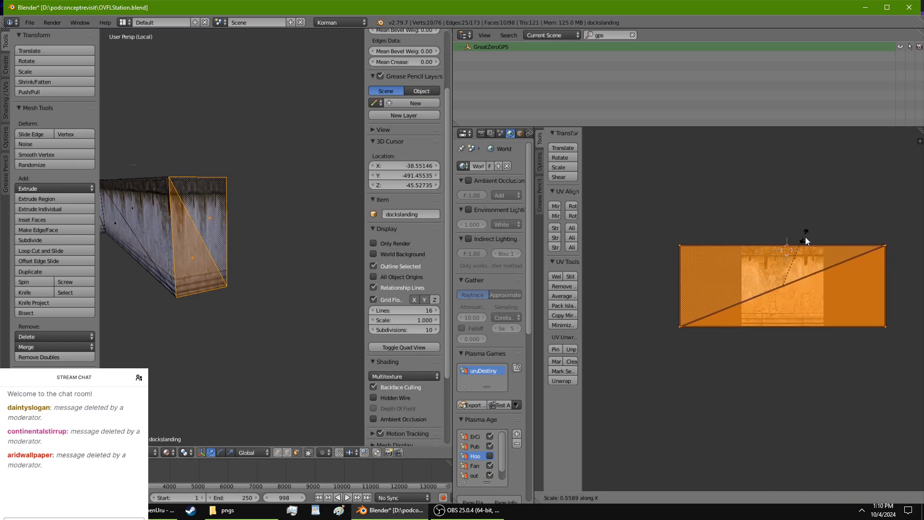
pyautogui.click(814, 272)
pyautogui.moveTo(341, 276); pyautogui.dragTo(326, 226, button='middle')
pyautogui.scroll(5, 308, 241)
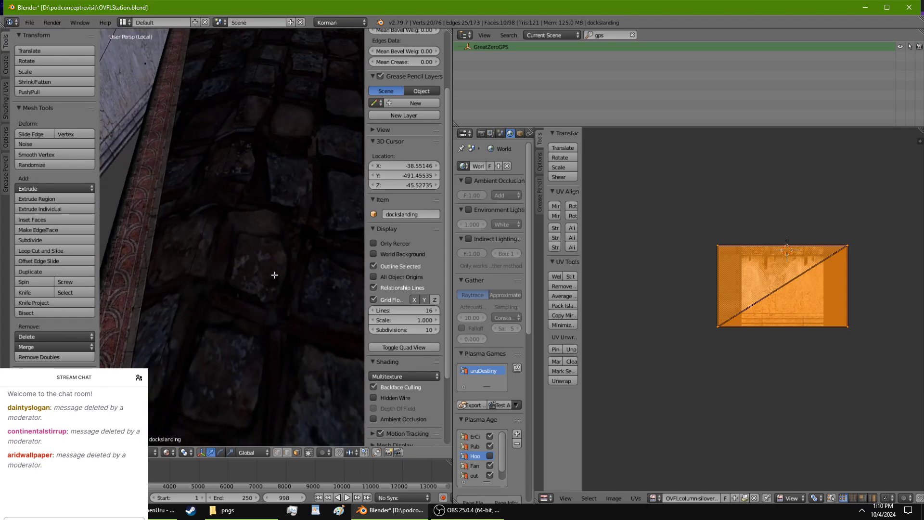
# Select the carved border face at the landing's short end and rotate its UVs by 180 degrees.
pyautogui.rightClick(253, 334)
pyautogui.moveTo(253, 335); pyautogui.dragTo(179, 305, button='middle')
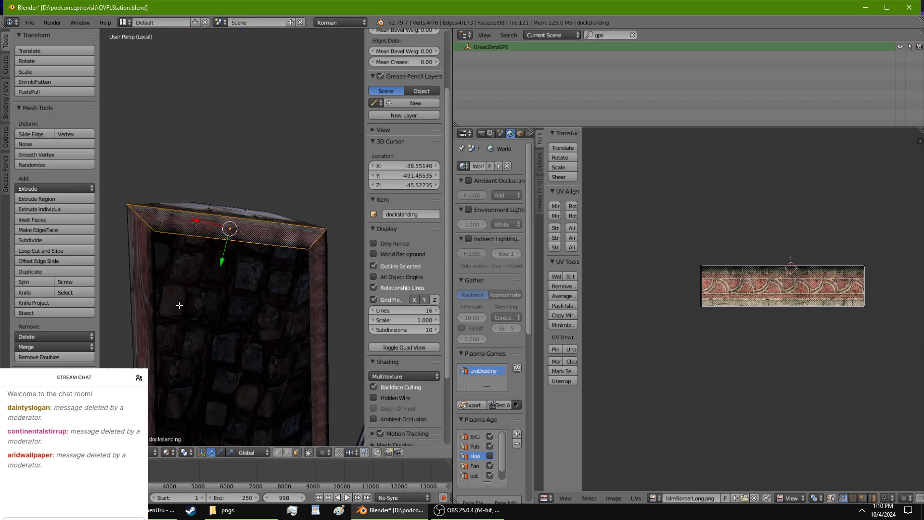
pyautogui.scroll(3, 189, 293)
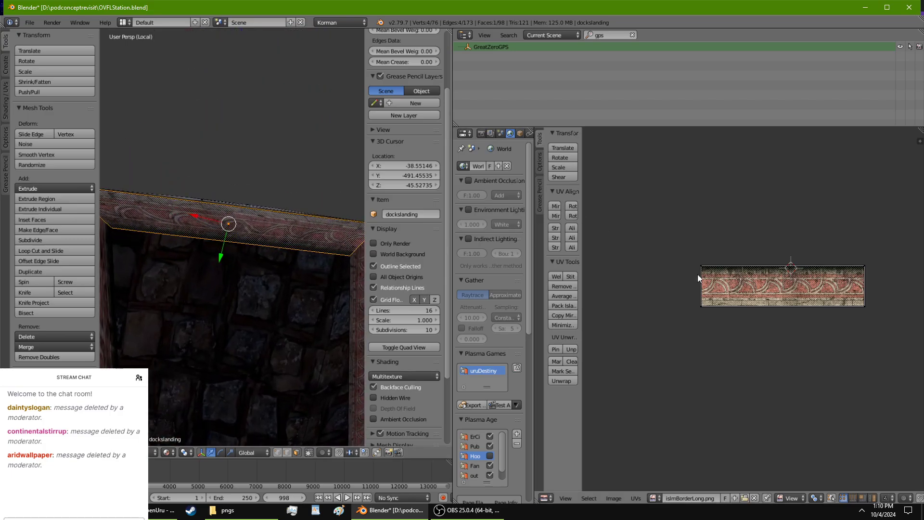
pyautogui.press('a')
pyautogui.click(571, 215)
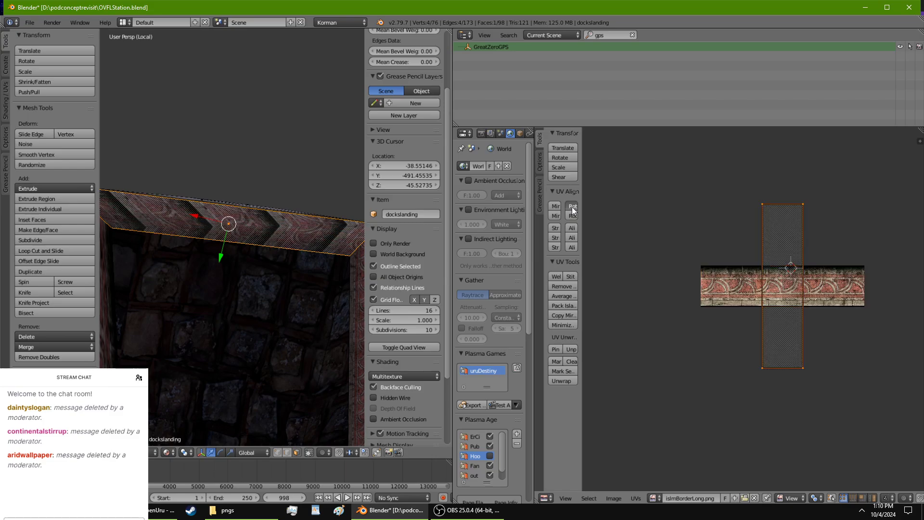
pyautogui.click(571, 206)
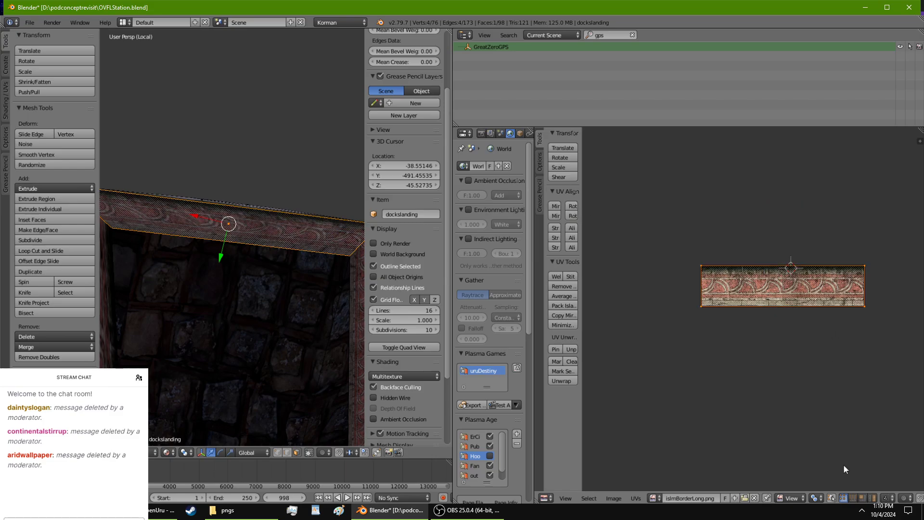
# In UV edge mode, narrow the border island's lower edge along X to about 0.73 for mitred ends.
pyautogui.click(851, 499)
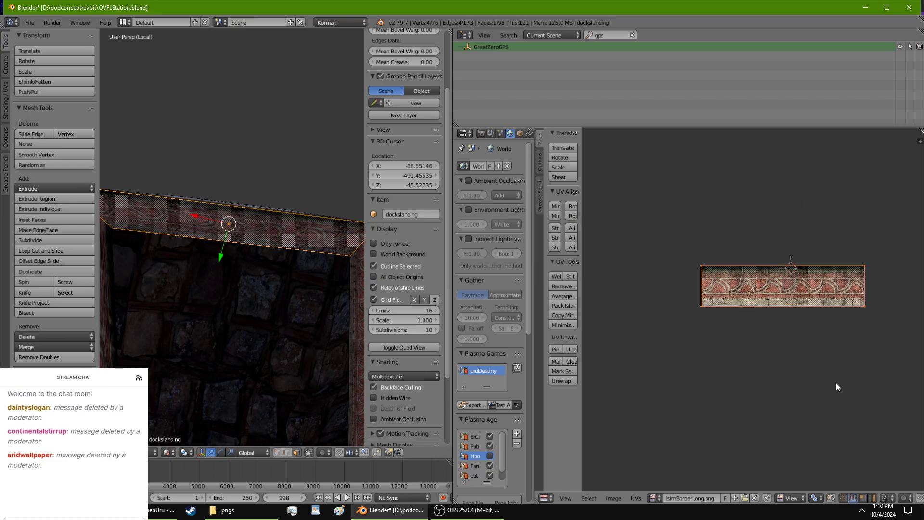
pyautogui.rightClick(820, 305)
pyautogui.press('s')
pyautogui.press('x')
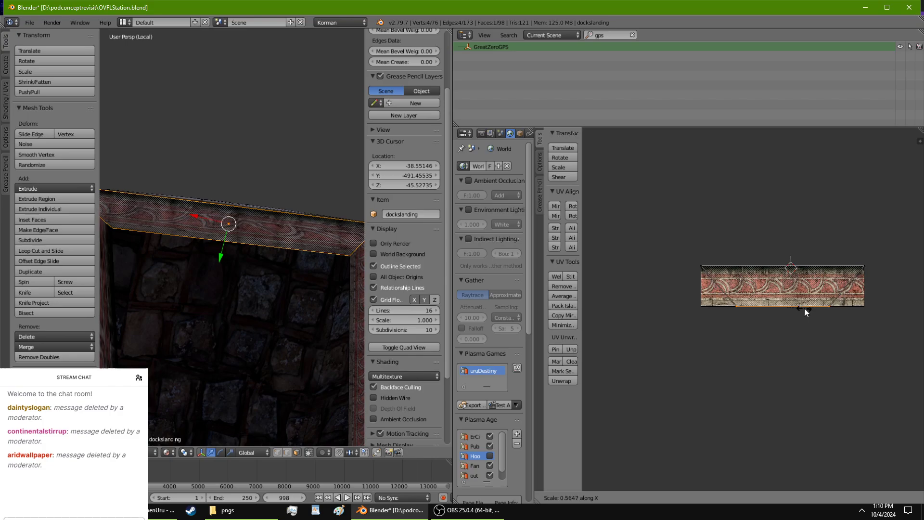
pyautogui.click(810, 307)
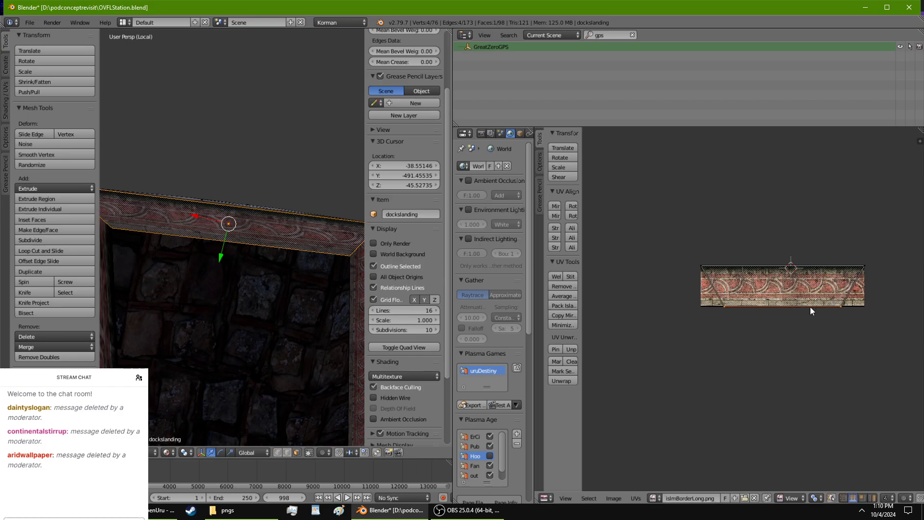
# Scale the whole mitred border island along X to about 2.4 times its width to match the adjoining pattern.
pyautogui.press('a')
pyautogui.press('a')
pyautogui.press('s')
pyautogui.press('x')
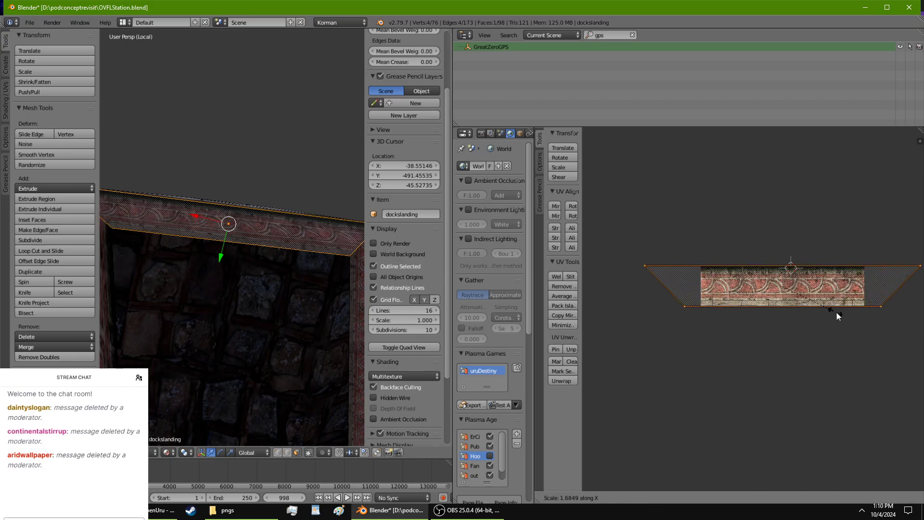
pyautogui.click(858, 319)
pyautogui.moveTo(347, 310); pyautogui.dragTo(390, 302, button='middle')
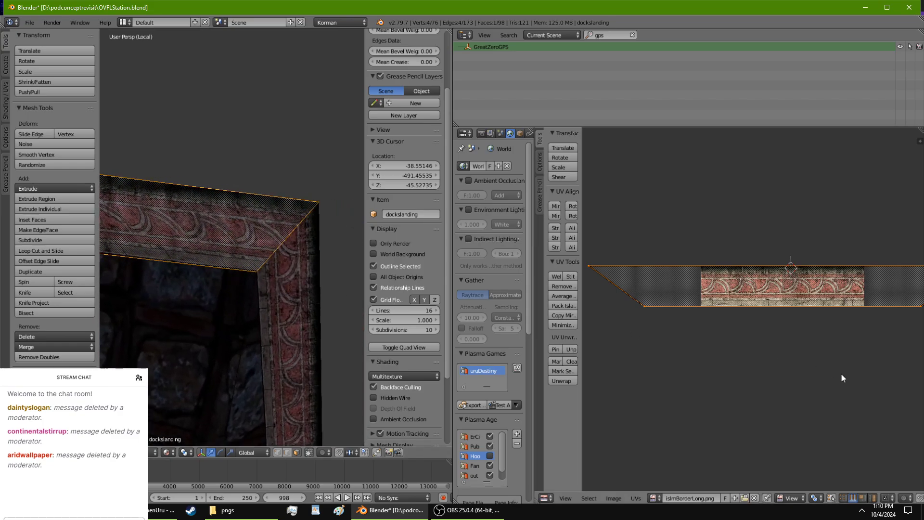
pyautogui.press('s')
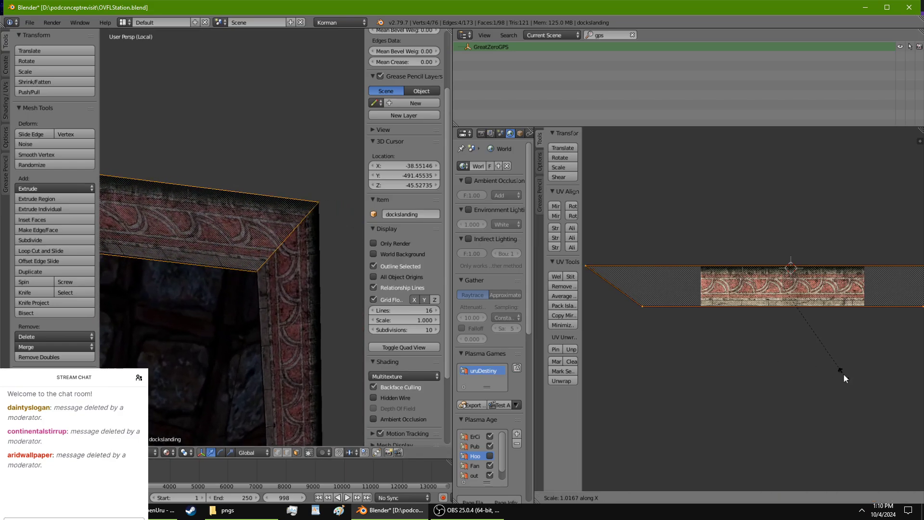
pyautogui.click(843, 373)
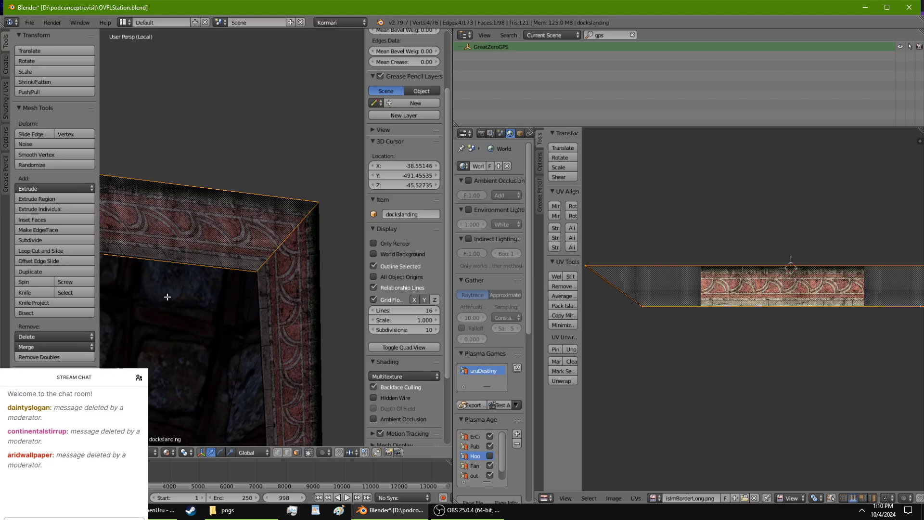
# Select the next long carved border face of the frame and rotate its UVs by 180 degrees.
pyautogui.moveTo(176, 297); pyautogui.dragTo(221, 300, button='middle')
pyautogui.rightClick(223, 257)
pyautogui.scroll(-3, 220, 299)
pyautogui.moveTo(258, 262); pyautogui.dragTo(241, 274, button='middle')
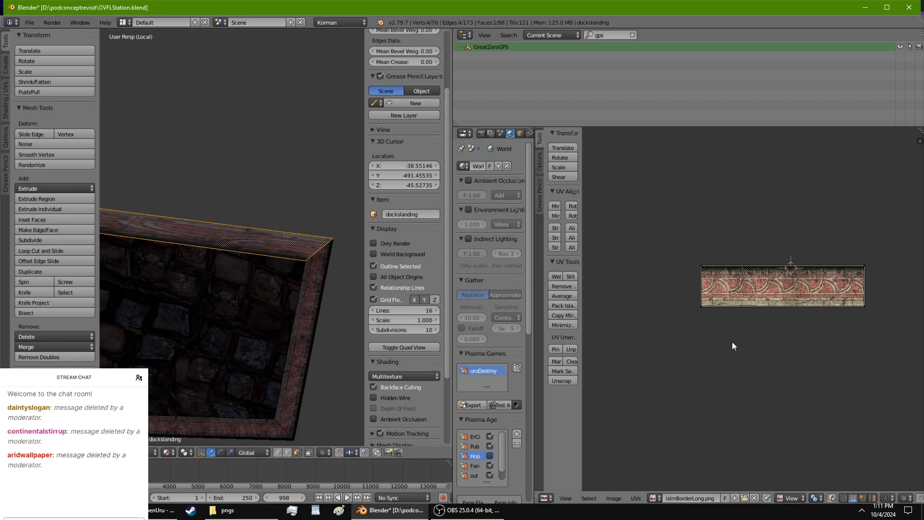
pyautogui.press('a')
pyautogui.click(574, 205)
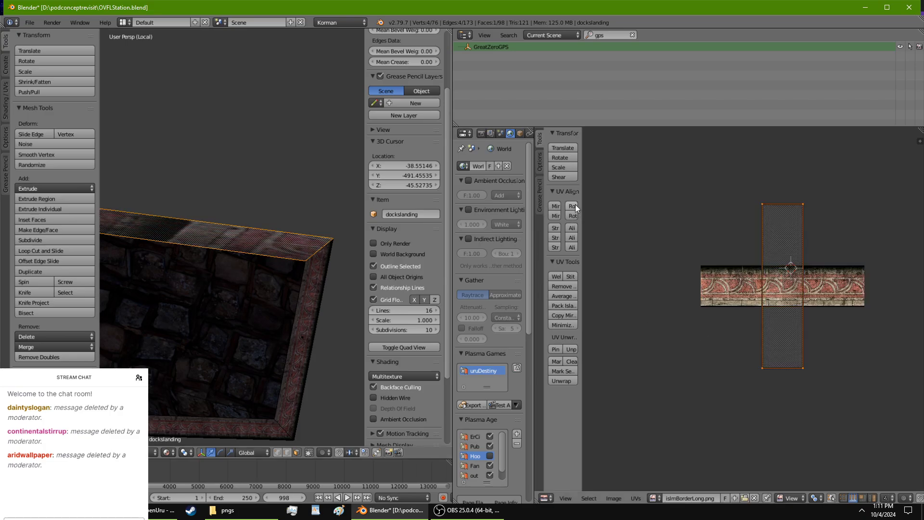
pyautogui.click(574, 205)
# Stretch the long border face's UVs along X until the carved pattern repeats in proportion to the adjoining border.
pyautogui.moveTo(187, 317); pyautogui.dragTo(209, 359, button='middle')
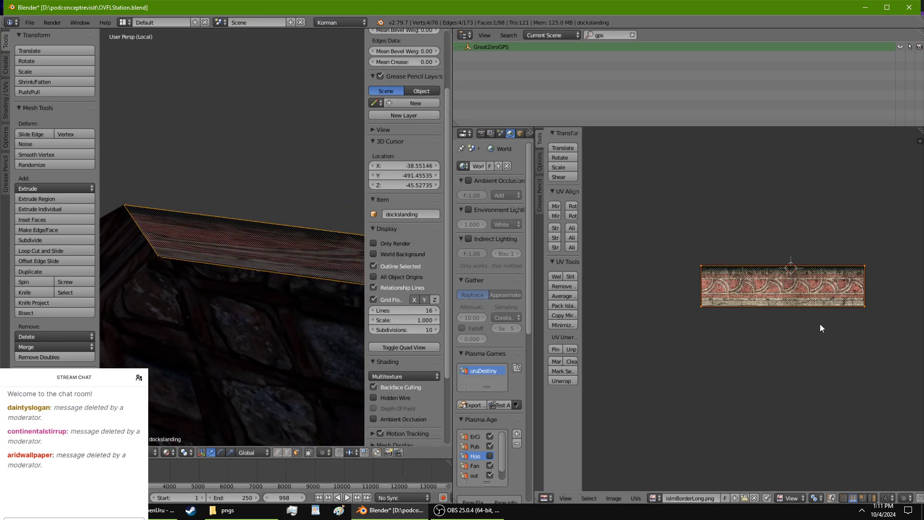
pyautogui.press('s')
pyautogui.press('x')
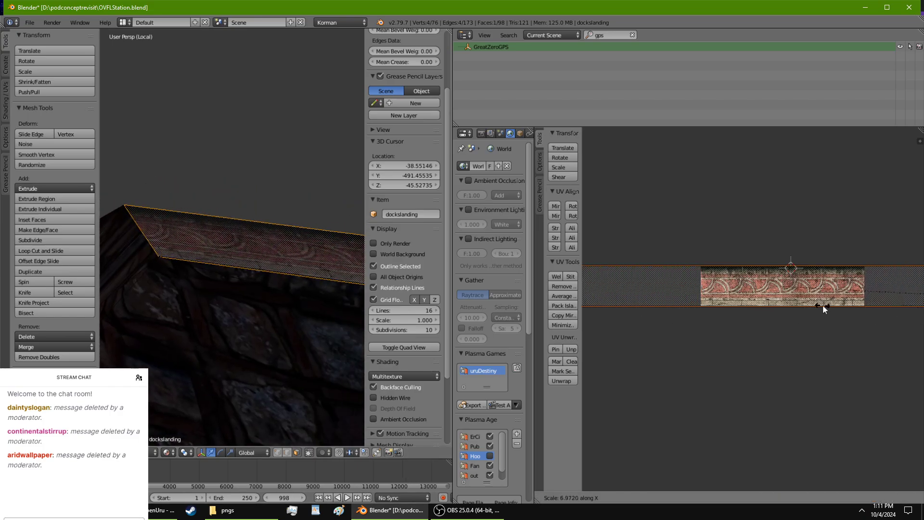
pyautogui.click(602, 314)
pyautogui.moveTo(248, 260); pyautogui.dragTo(149, 226, button='middle')
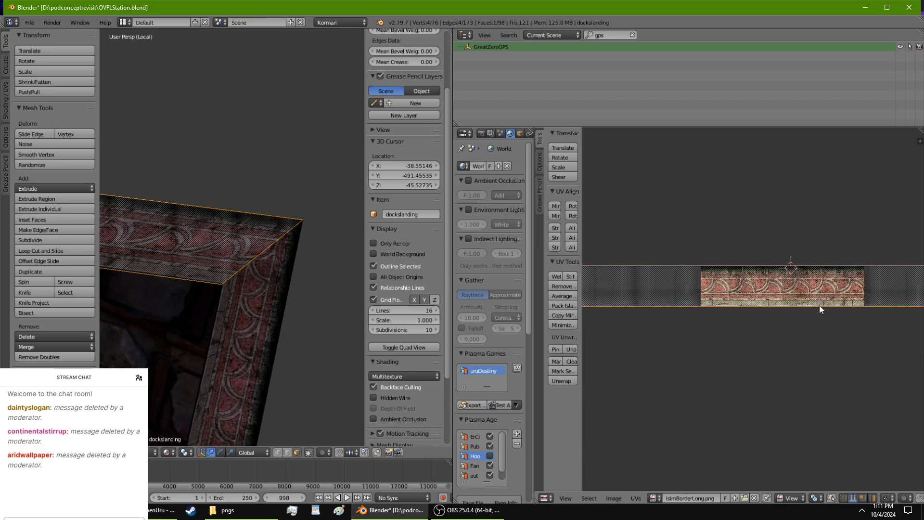
# Fine-tune the long border's UV scale along X so its pattern lines up at the mitred corner.
pyautogui.press('s')
pyautogui.press('x')
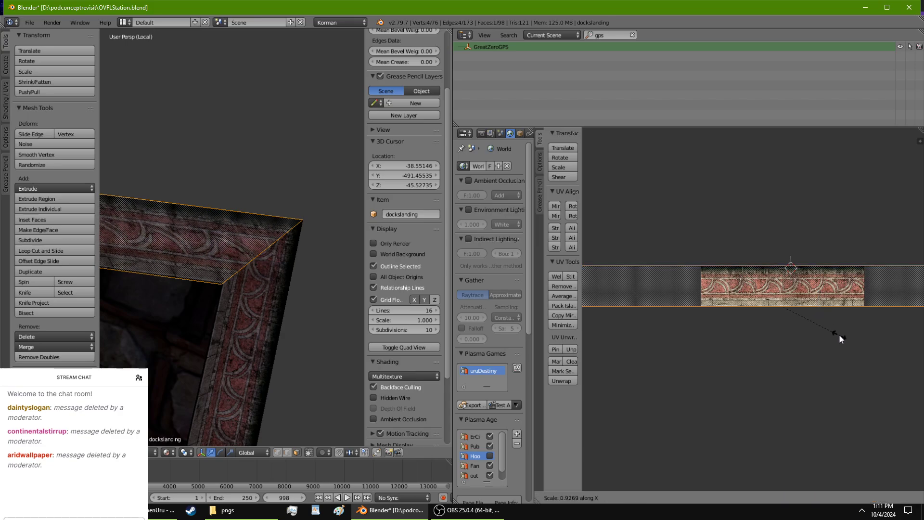
pyautogui.click(841, 336)
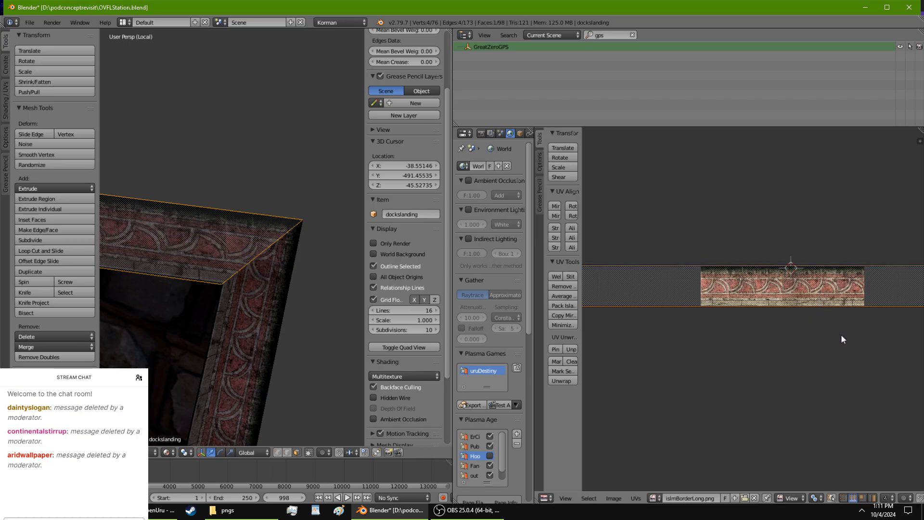
pyautogui.press('s')
pyautogui.press('x')
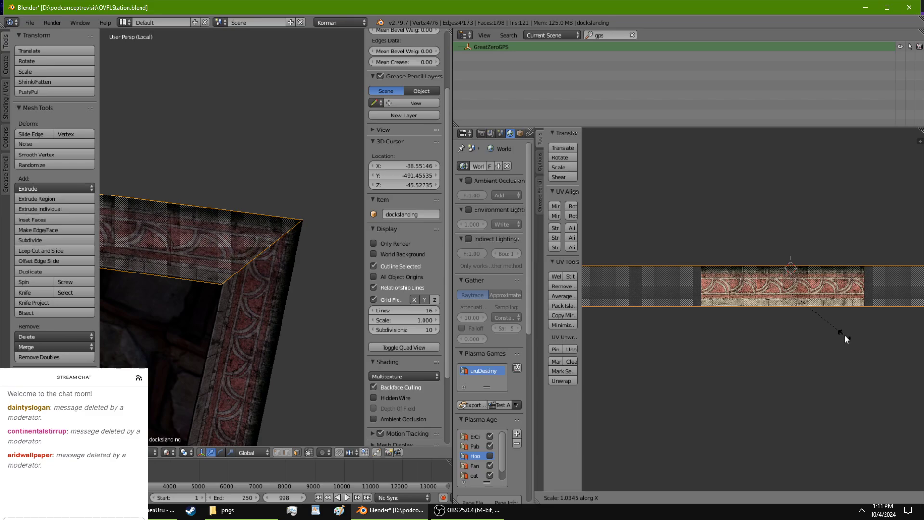
pyautogui.click(843, 334)
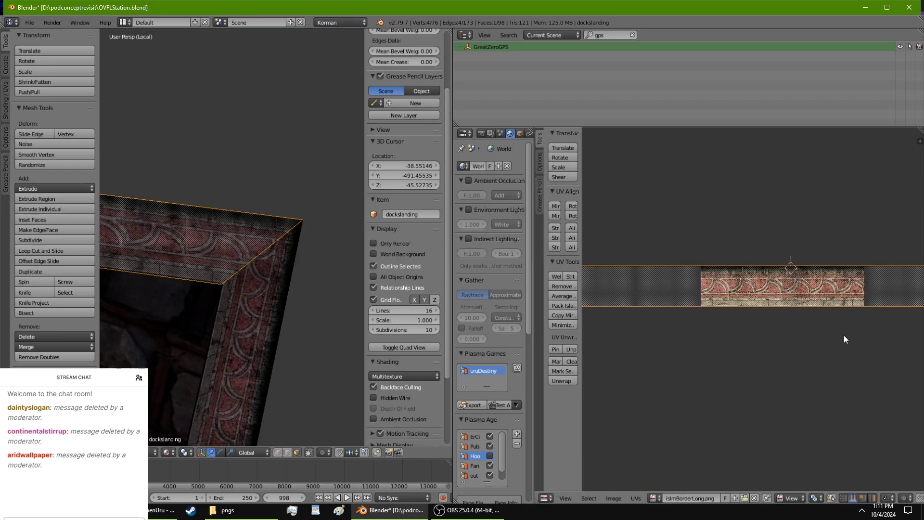
# Start a combined selection of the cobbled top faces, from the first dock finger across the walkway to the next finger.
pyautogui.moveTo(285, 307); pyautogui.dragTo(324, 325, button='middle')
pyautogui.keyDown('shift'); pyautogui.rightClick(310, 323); pyautogui.keyUp('shift')
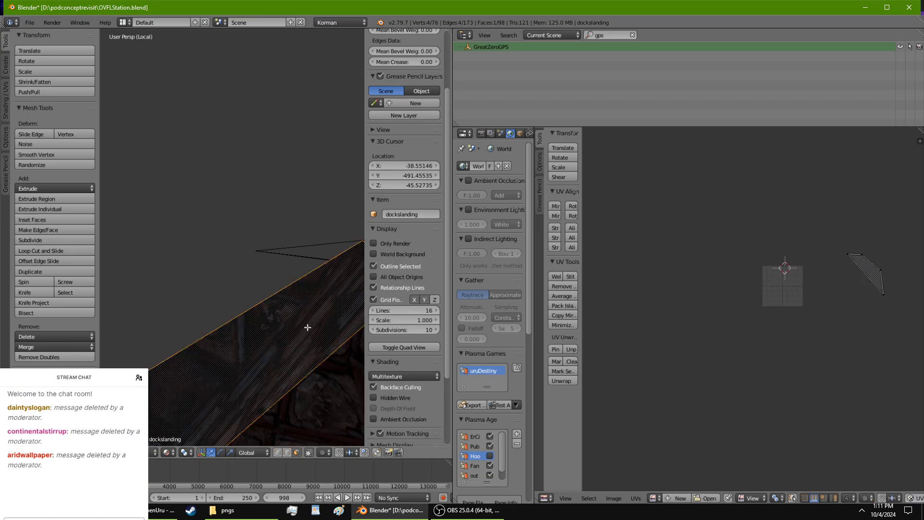
pyautogui.scroll(-5, 307, 328)
pyautogui.keyDown('shift'); pyautogui.rightClick(261, 285); pyautogui.keyUp('shift')
pyautogui.keyDown('shift'); pyautogui.rightClick(344, 259); pyautogui.keyUp('shift')
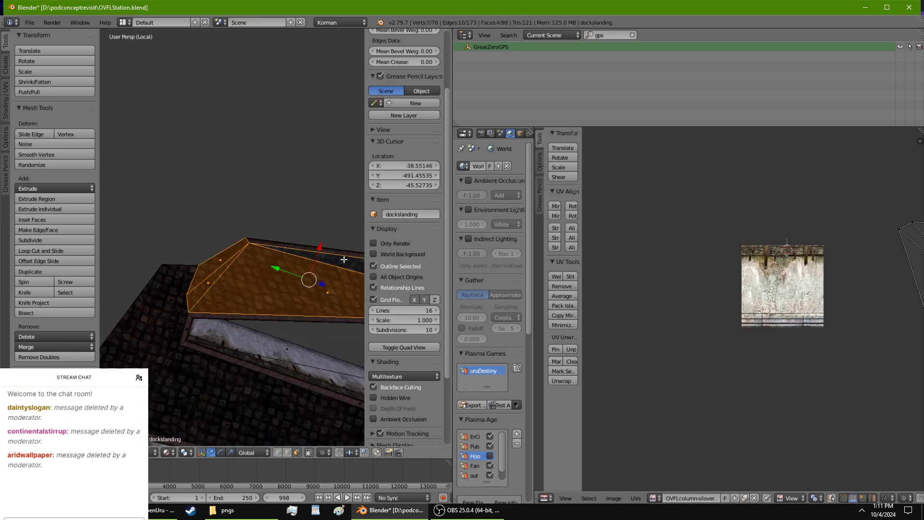
pyautogui.keyDown('alt'); pyautogui.keyDown('shift'); pyautogui.rightClick(146, 356); pyautogui.keyUp('shift'); pyautogui.keyUp('alt')
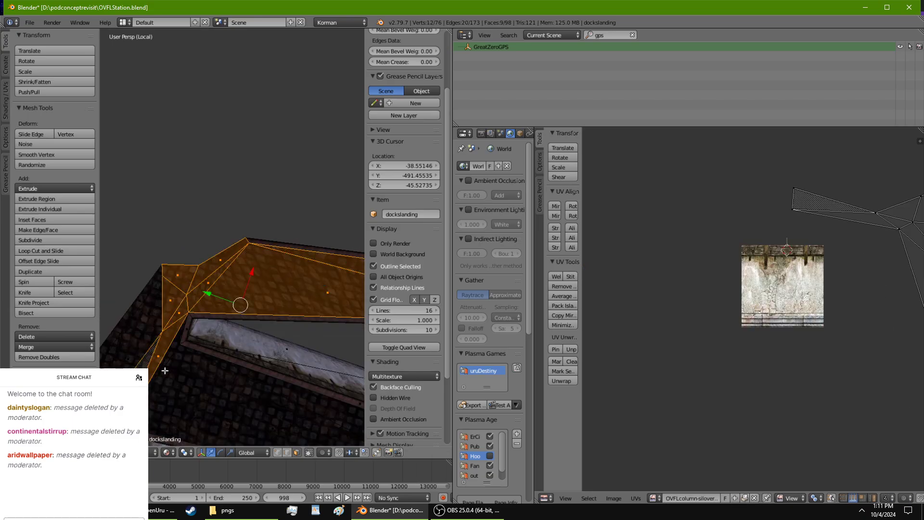
pyautogui.keyDown('alt'); pyautogui.keyDown('shift'); pyautogui.rightClick(165, 371); pyautogui.keyUp('shift'); pyautogui.keyUp('alt')
pyautogui.keyDown('shift'); pyautogui.rightClick(133, 318); pyautogui.keyUp('shift')
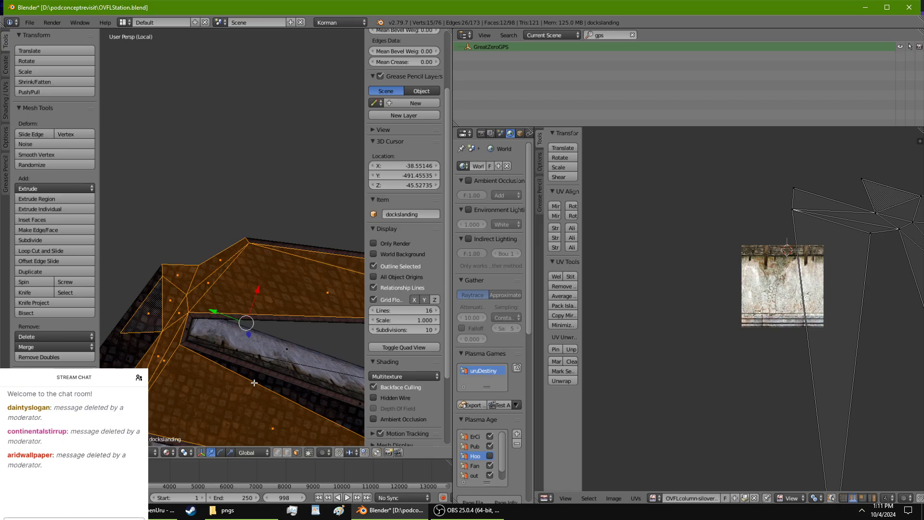
pyautogui.keyDown('shift'); pyautogui.rightClick(209, 350); pyautogui.keyUp('shift')
pyautogui.keyDown('shift'); pyautogui.rightClick(152, 286); pyautogui.keyUp('shift')
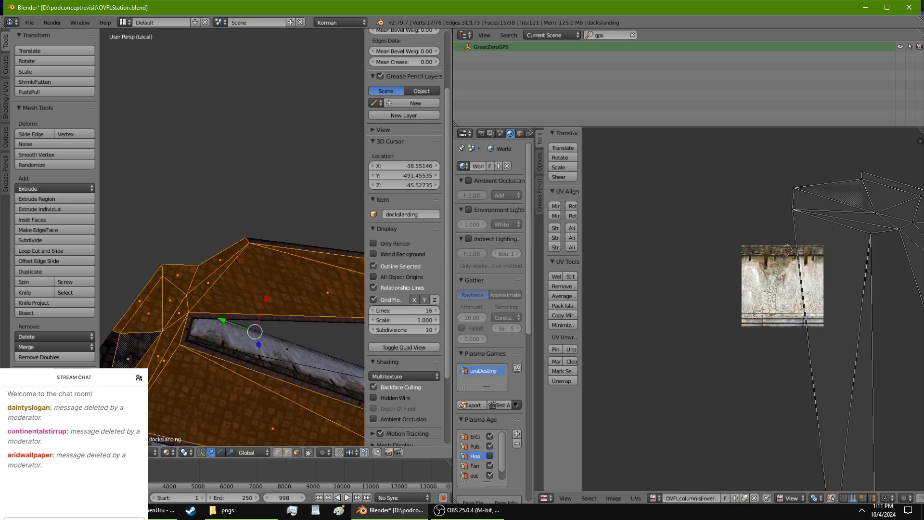
# Extend the selection over the cobbled top faces of the landing's middle section and its adjoining dock finger.
pyautogui.moveTo(153, 286); pyautogui.dragTo(167, 320, button='middle')
pyautogui.keyDown('shift'); pyautogui.rightClick(167, 321); pyautogui.keyUp('shift')
pyautogui.keyDown('shift'); pyautogui.rightClick(166, 378); pyautogui.keyUp('shift')
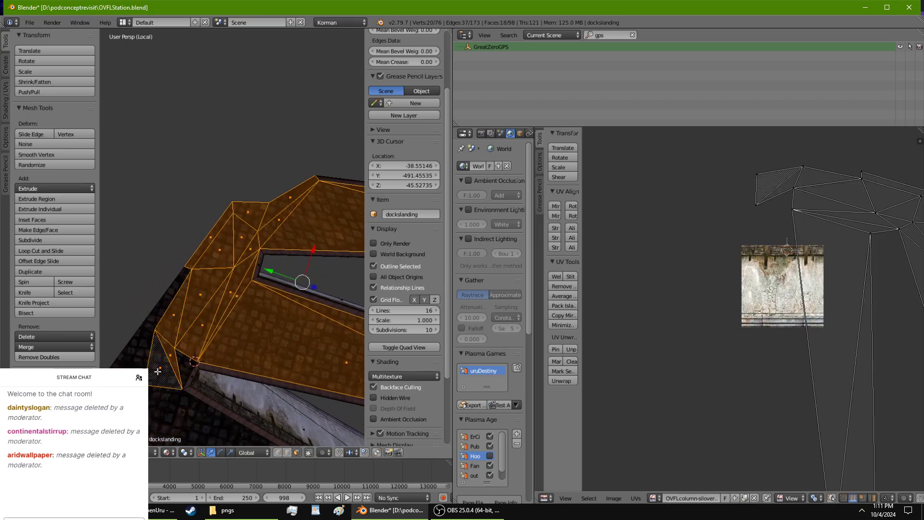
pyautogui.keyDown('shift'); pyautogui.rightClick(165, 304); pyautogui.keyUp('shift')
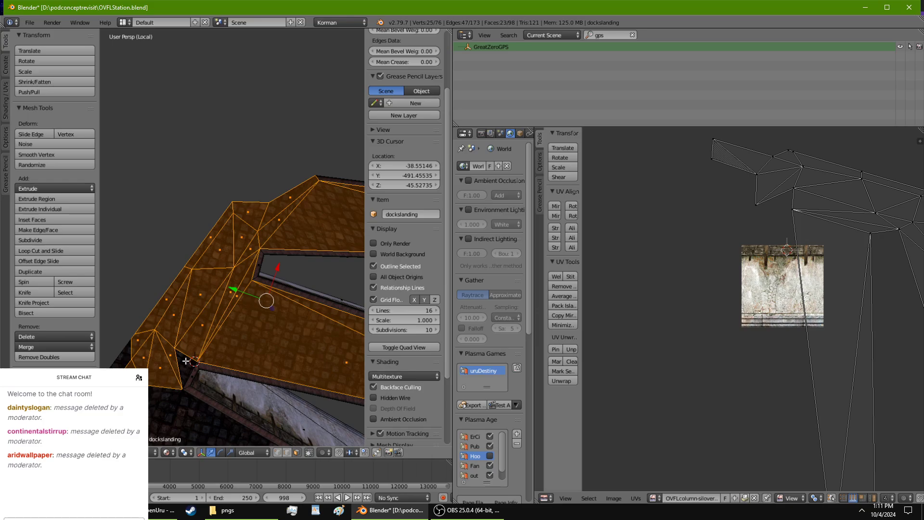
pyautogui.keyDown('shift'); pyautogui.rightClick(161, 383); pyautogui.keyUp('shift')
pyautogui.moveTo(162, 383); pyautogui.dragTo(179, 304, button='middle')
pyautogui.keyDown('shift'); pyautogui.rightClick(179, 304); pyautogui.keyUp('shift')
pyautogui.keyDown('shift'); pyautogui.rightClick(256, 338); pyautogui.keyUp('shift')
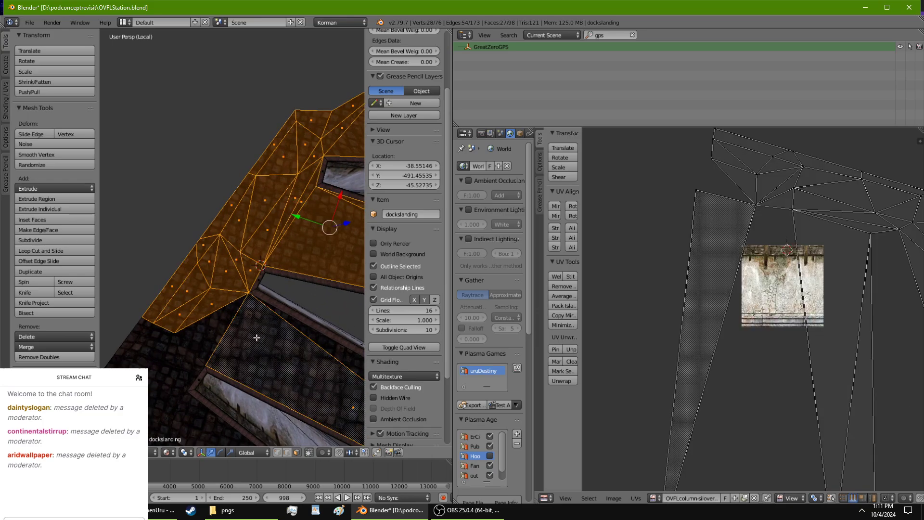
pyautogui.keyDown('shift'); pyautogui.rightClick(338, 344); pyautogui.keyUp('shift')
pyautogui.keyDown('shift'); pyautogui.rightClick(214, 332); pyautogui.keyUp('shift')
pyautogui.keyDown('shift'); pyautogui.rightClick(185, 360); pyautogui.keyUp('shift')
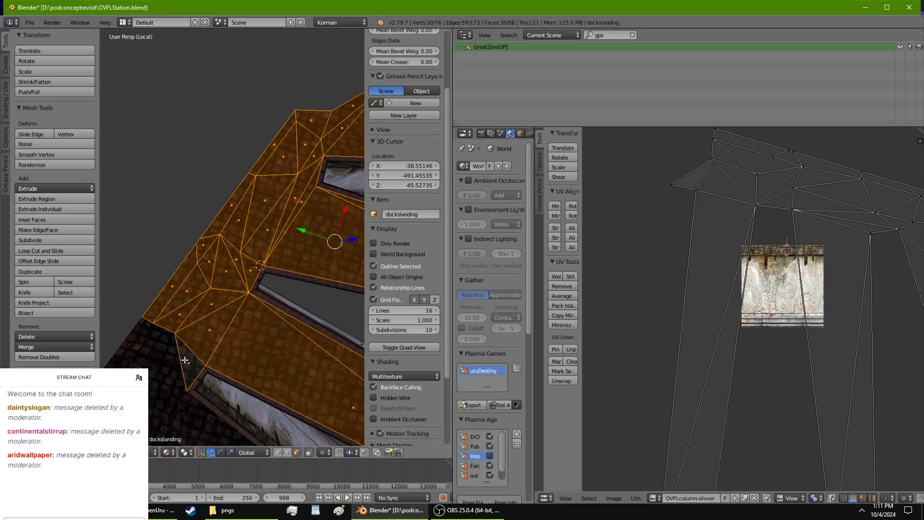
pyautogui.keyDown('shift'); pyautogui.rightClick(160, 356); pyautogui.keyUp('shift')
pyautogui.keyDown('shift'); pyautogui.rightClick(145, 332); pyautogui.keyUp('shift')
# Add the last dock finger and the remaining cobbled faces at the landing's far end, and triangulate the whole selection.
pyautogui.moveTo(175, 398); pyautogui.dragTo(200, 328, button='middle')
pyautogui.keyDown('shift'); pyautogui.rightClick(229, 328); pyautogui.keyUp('shift')
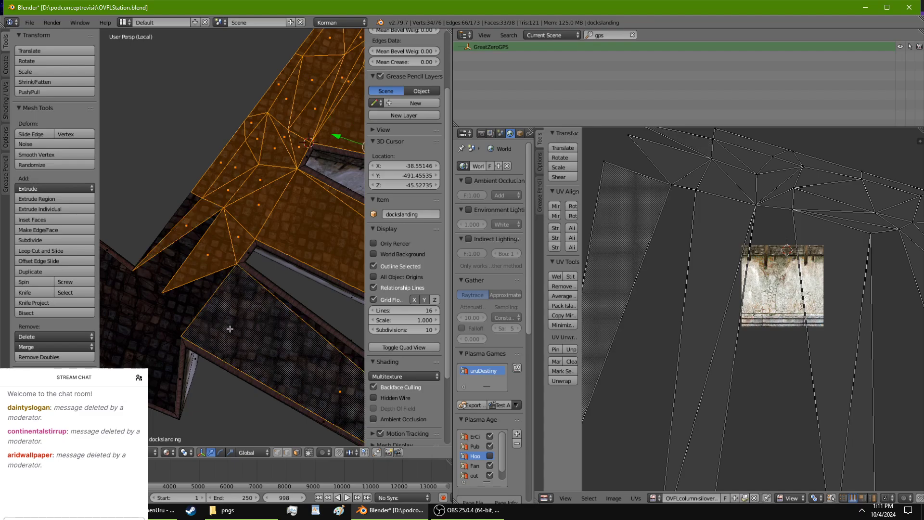
pyautogui.keyDown('shift'); pyautogui.rightClick(256, 335); pyautogui.keyUp('shift')
pyautogui.keyDown('shift'); pyautogui.rightClick(215, 300); pyautogui.keyUp('shift')
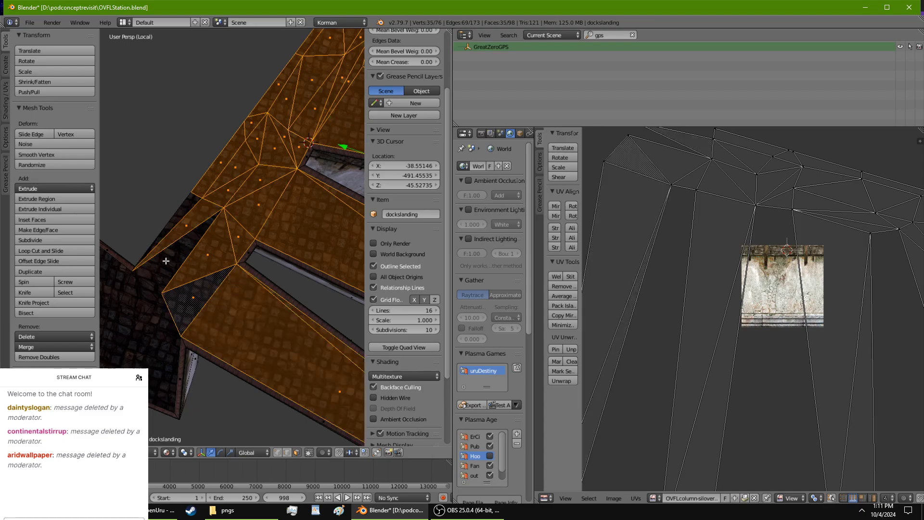
pyautogui.keyDown('shift'); pyautogui.rightClick(167, 244); pyautogui.keyUp('shift')
pyautogui.keyDown('shift'); pyautogui.rightClick(165, 236); pyautogui.keyUp('shift')
pyautogui.moveTo(166, 236); pyautogui.dragTo(212, 269, button='middle')
pyautogui.keyDown('shift'); pyautogui.rightClick(215, 271); pyautogui.keyUp('shift')
pyautogui.keyDown('shift'); pyautogui.rightClick(175, 243); pyautogui.keyUp('shift')
pyautogui.keyDown('shift'); pyautogui.rightClick(226, 315); pyautogui.keyUp('shift')
pyautogui.keyDown('shift'); pyautogui.rightClick(257, 367); pyautogui.keyUp('shift')
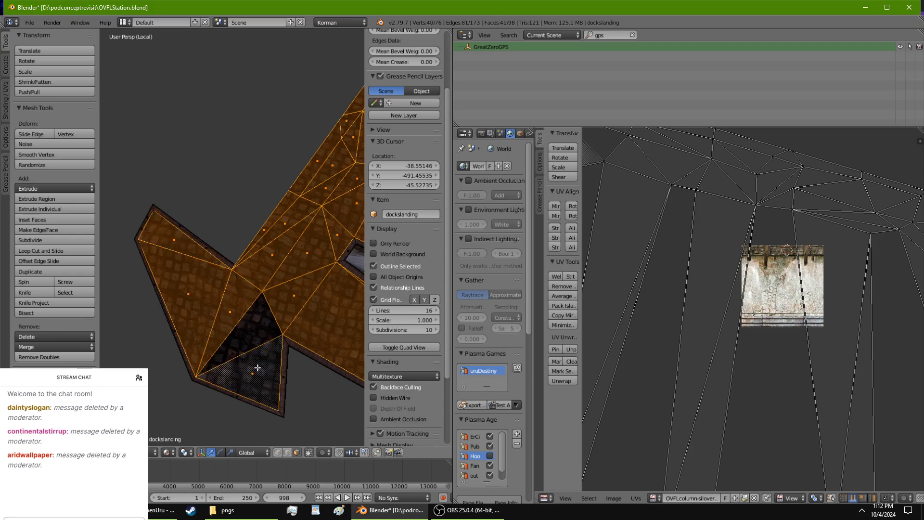
pyautogui.keyDown('shift'); pyautogui.rightClick(248, 342); pyautogui.keyUp('shift')
pyautogui.moveTo(248, 342); pyautogui.dragTo(276, 239, button='middle')
pyautogui.hotkey('ctrl', 't')
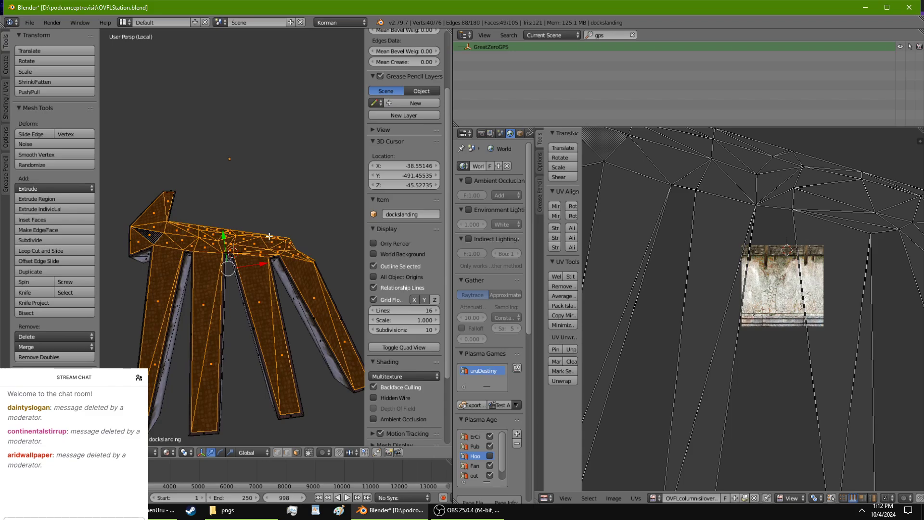
# Select all UVs of the cobbled top faces and reset their mapping.
pyautogui.scroll(6, 269, 236)
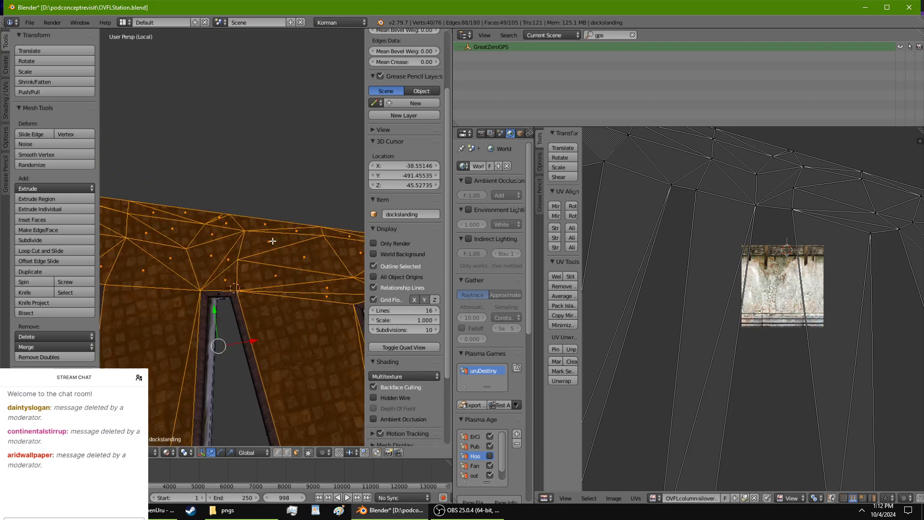
pyautogui.press('a')
pyautogui.press('a')
pyautogui.press('a')
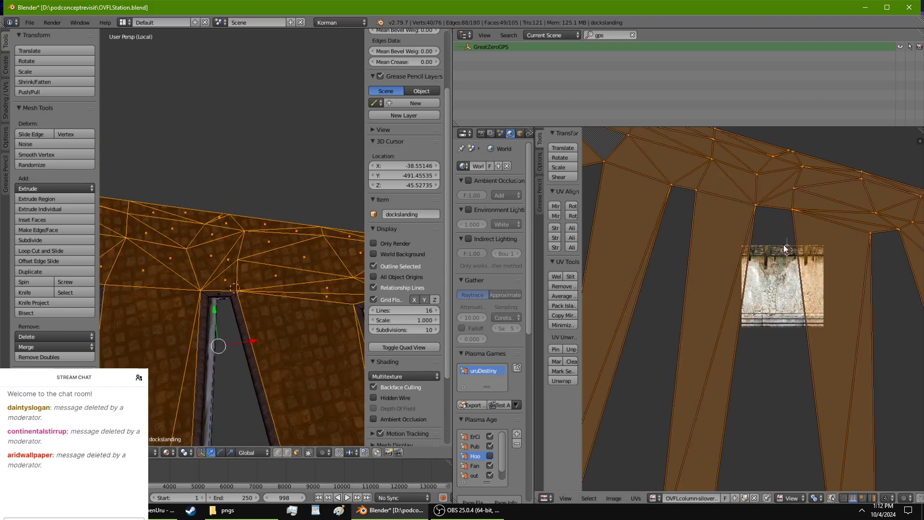
pyautogui.press('u')
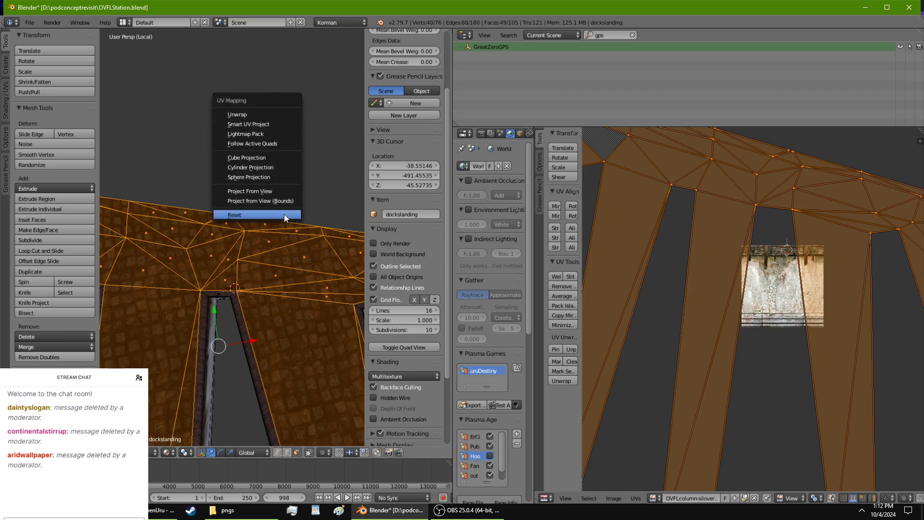
pyautogui.click(284, 215)
# Remap the cobbled top faces, trying Smart UV Project first and settling on Cube Projection.
pyautogui.press('u')
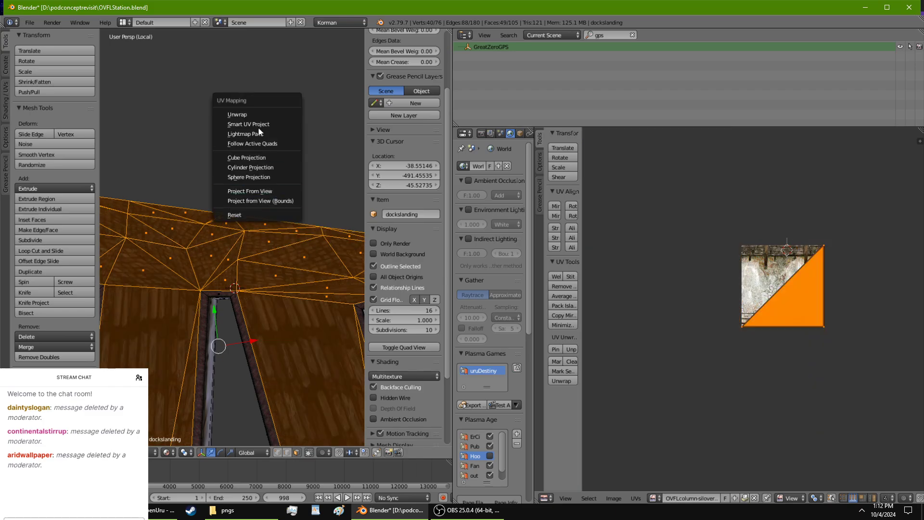
pyautogui.click(258, 124)
pyautogui.click(270, 192)
pyautogui.press('u')
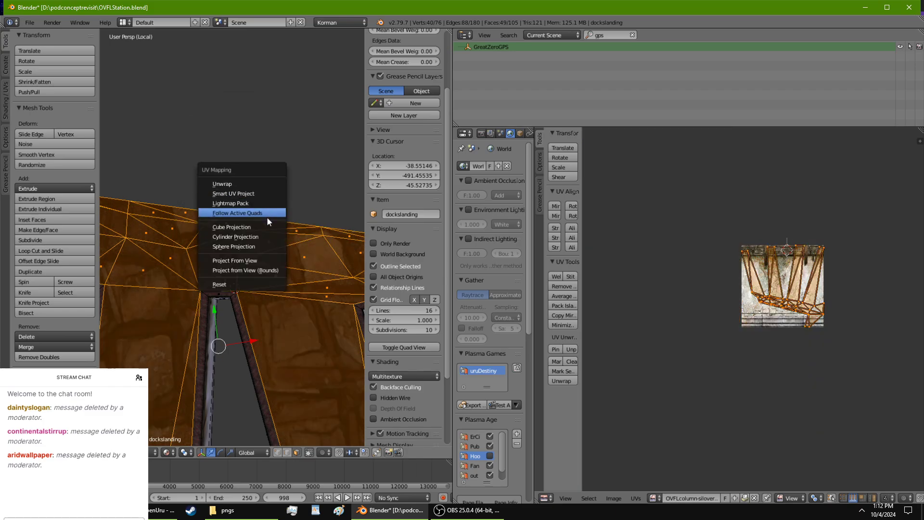
pyautogui.click(267, 227)
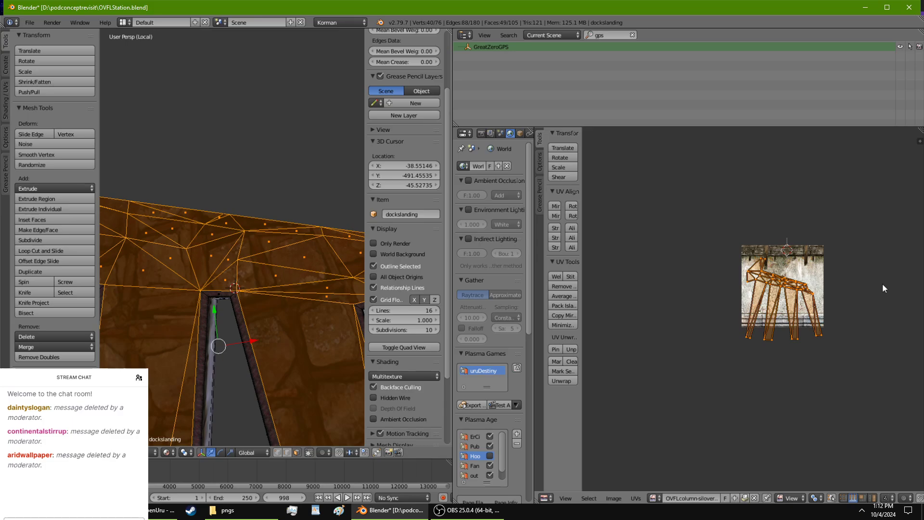
pyautogui.press('s')
pyautogui.press('x')
pyautogui.rightClick(599, 273)
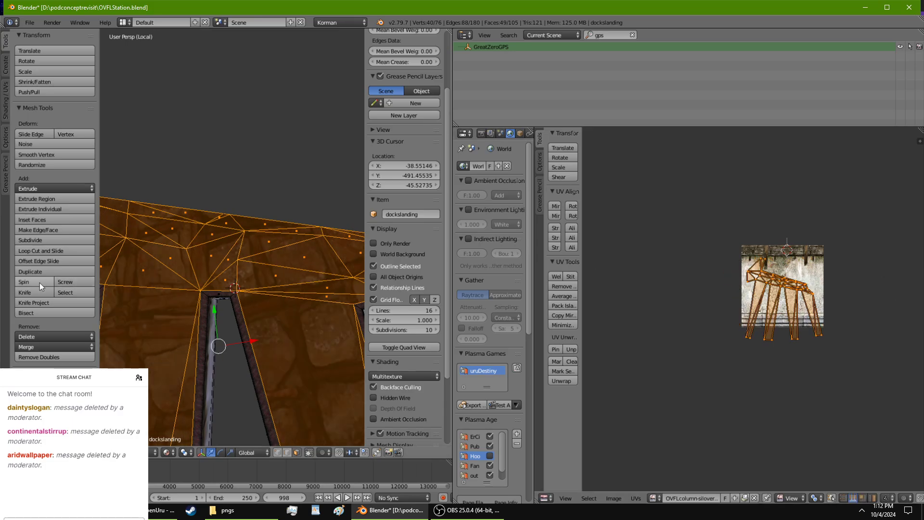
# Leave local view and scale the cobbled faces' UVs uniformly to about 11 times, matching the paving on the adjoining stairs.
pyautogui.press('KP_Divide')
pyautogui.moveTo(264, 264); pyautogui.dragTo(185, 303, button='middle')
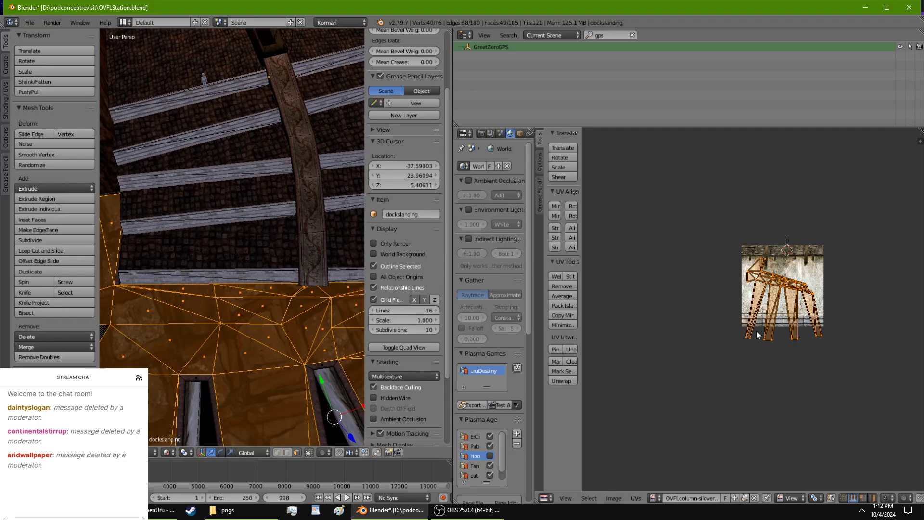
pyautogui.press('s')
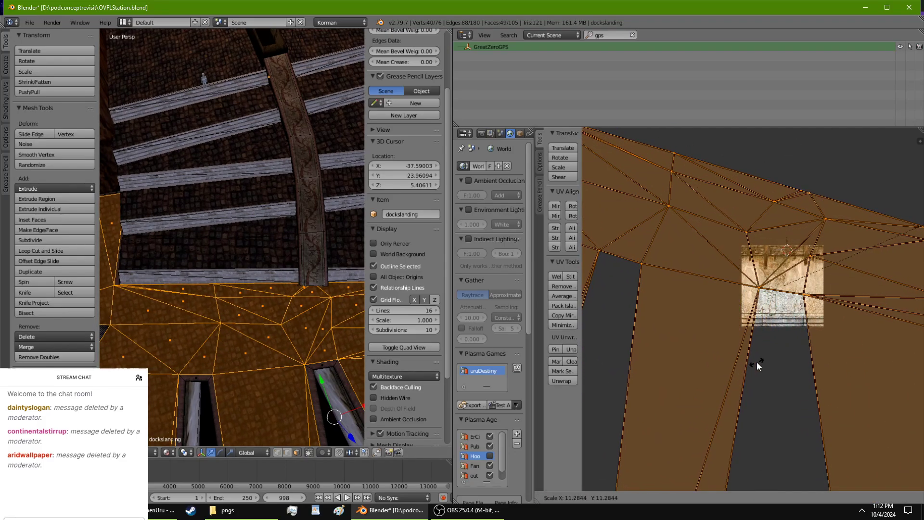
pyautogui.click(744, 368)
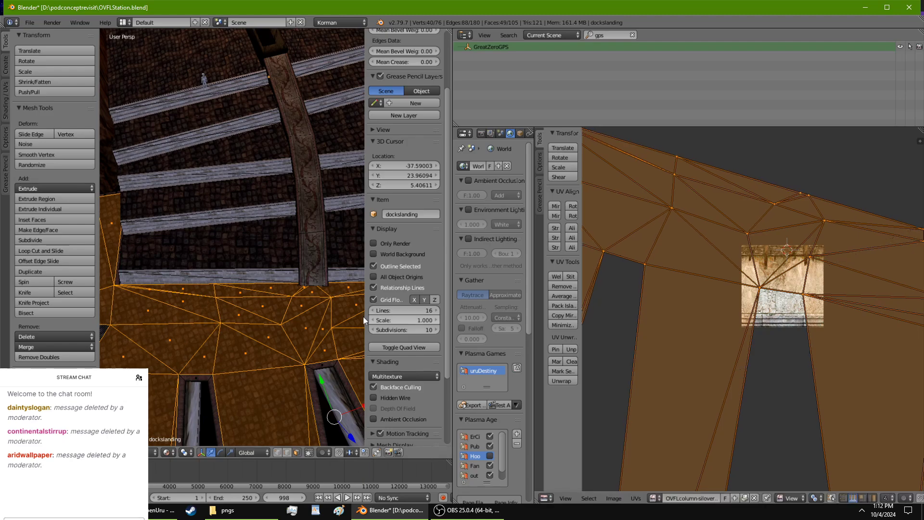
pyautogui.moveTo(274, 321); pyautogui.dragTo(175, 213, button='middle')
# Return to Object Mode and switch the dockslanding shading to flat and back to smooth.
pyautogui.press('Tab')
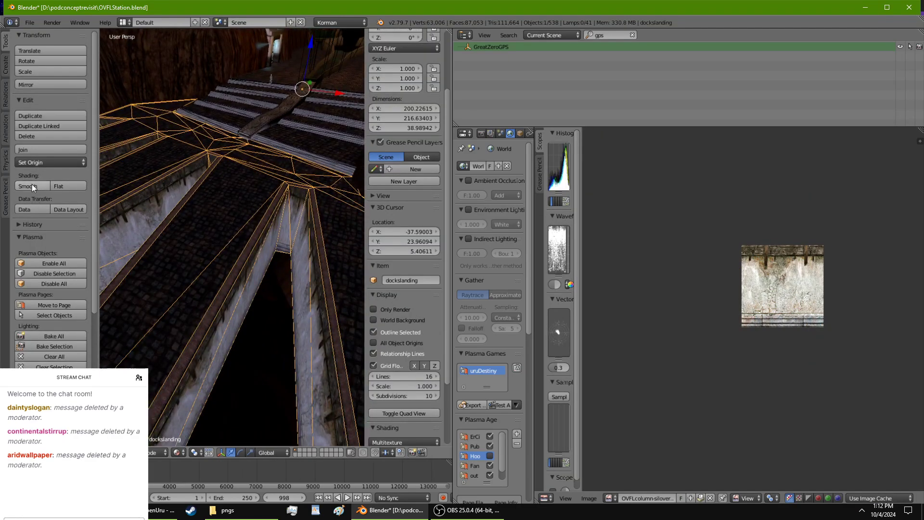
pyautogui.click(64, 188)
pyautogui.click(39, 187)
# Select the STAIRS-VISUAL object and switch its shading to flat and back to smooth.
pyautogui.moveTo(212, 260)
pyautogui.mouseDown(button='middle')
pyautogui.moveTo(236, 277)
pyautogui.moveTo(273, 206)
pyautogui.mouseUp(button='middle')
pyautogui.rightClick(249, 174)
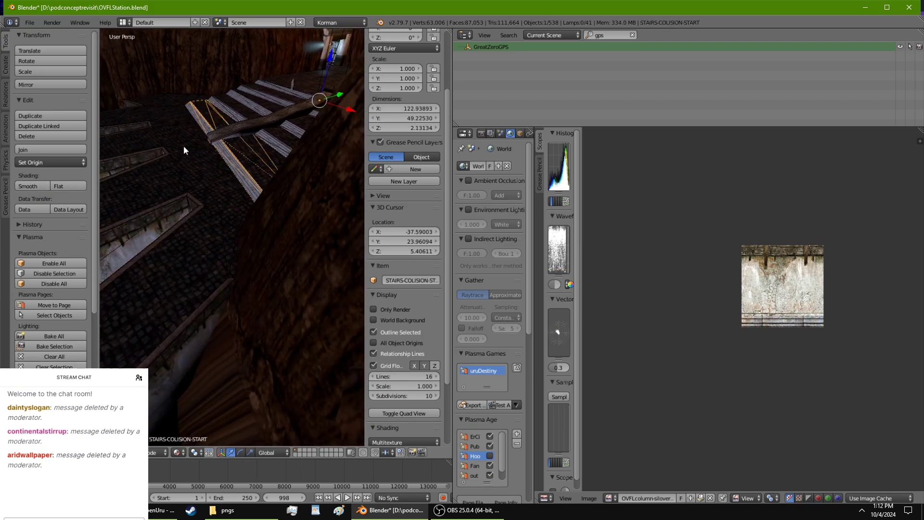
pyautogui.rightClick(247, 187)
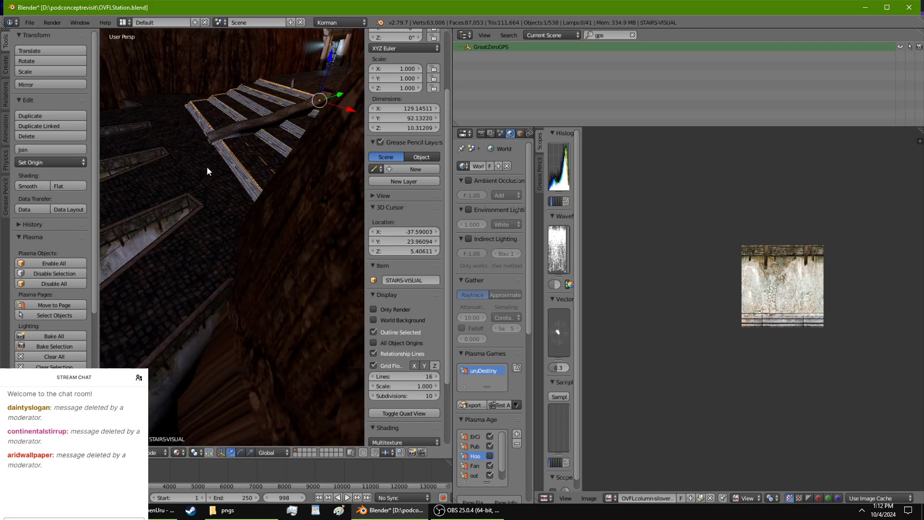
pyautogui.click(62, 186)
pyautogui.click(41, 186)
# Select the REPLICAGREATSTAIRSBANISTER object and switch its shading to flat and back to smooth.
pyautogui.rightClick(233, 129)
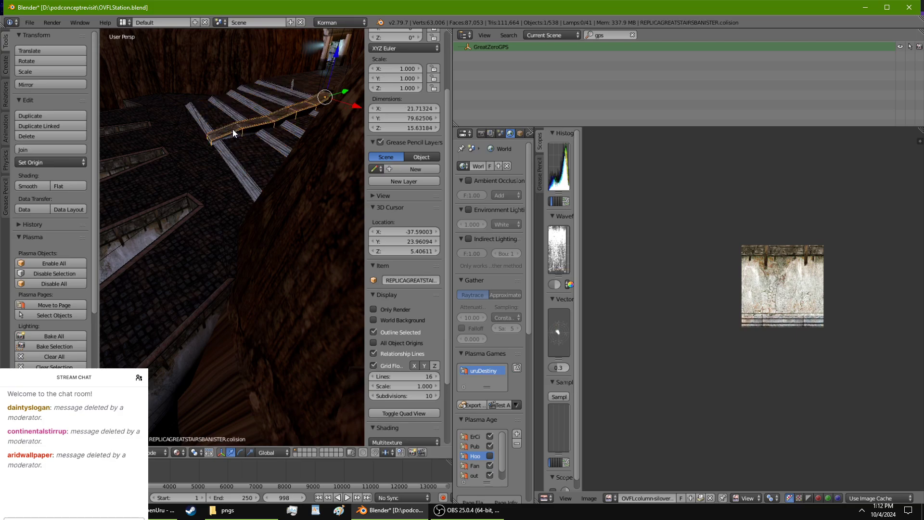
pyautogui.rightClick(219, 137)
pyautogui.click(83, 186)
pyautogui.click(31, 186)
pyautogui.moveTo(117, 223)
pyautogui.mouseDown(button='middle')
pyautogui.moveTo(199, 243)
pyautogui.moveTo(211, 273)
pyautogui.moveTo(179, 295)
pyautogui.moveTo(213, 293)
pyautogui.moveTo(206, 226)
pyautogui.mouseUp(button='middle')
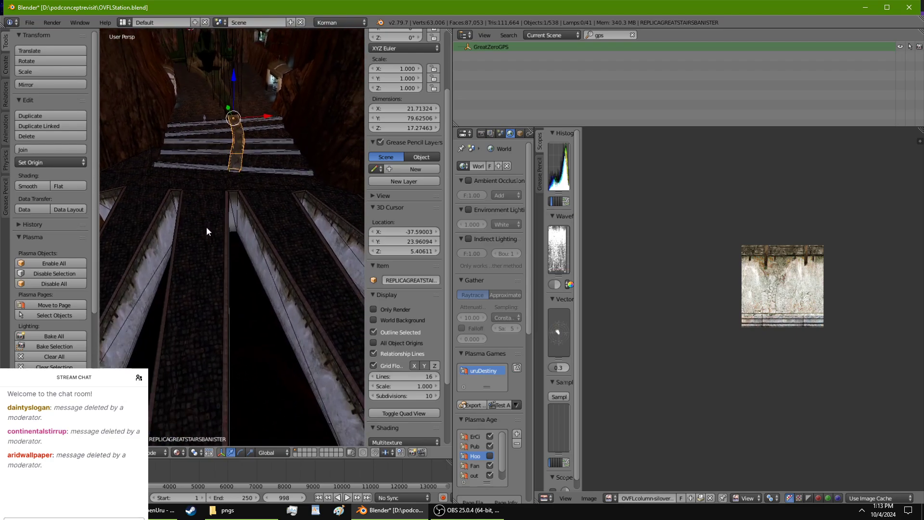
# Save OVFLStation.blend over the existing file and launch a test of the Age in the game.
pyautogui.hotkey('ctrl', 's')
pyautogui.click(206, 229)
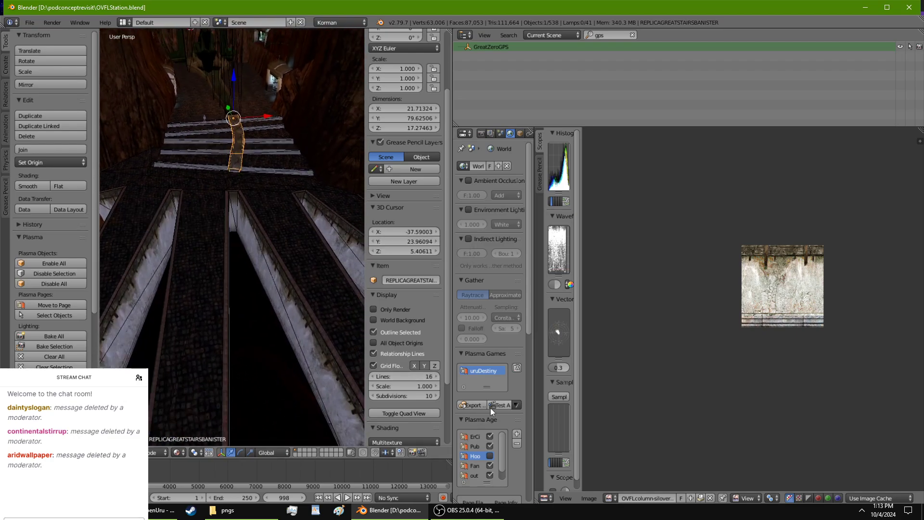
pyautogui.click(499, 405)
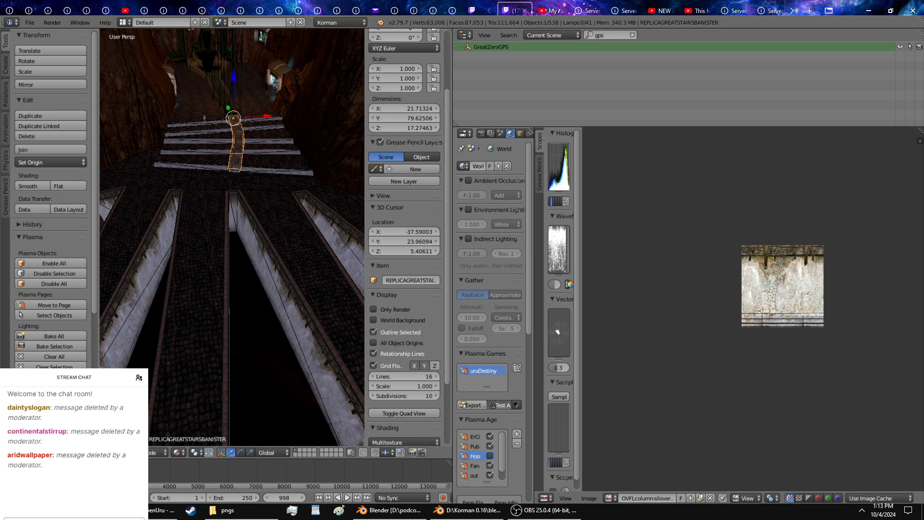
pyautogui.click(177, 517)
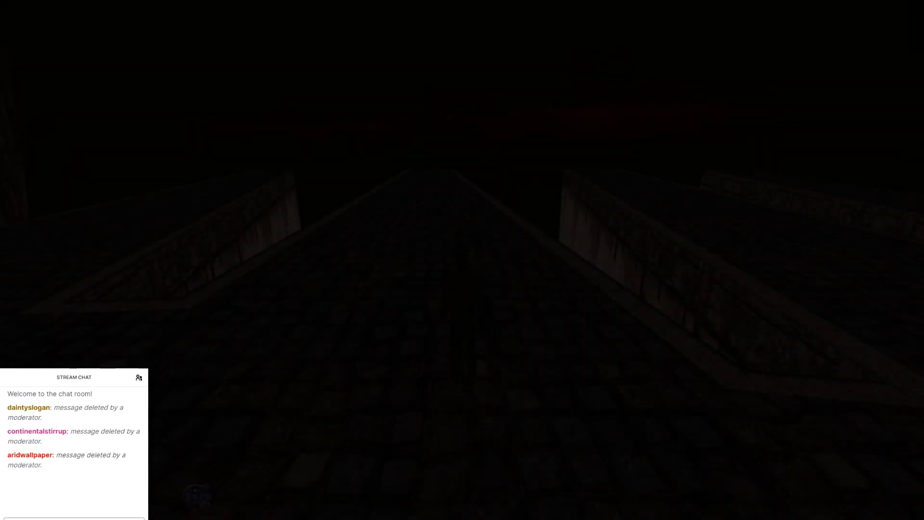
# Examine the landing's paving, plaster walls and carved borders in the game, from the dock fingers and from above.
pyautogui.press('w')
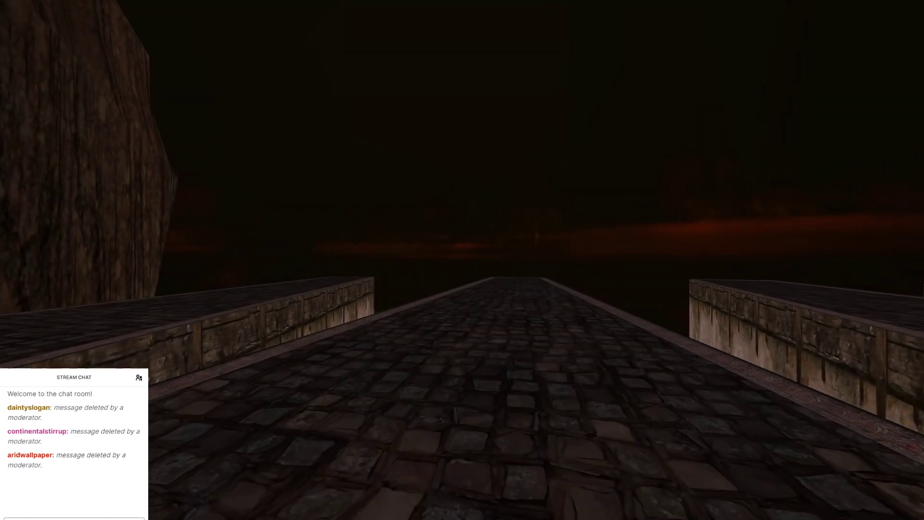
pyautogui.moveTo(553, 461); pyautogui.dragTo(673, 289, button='right')
pyautogui.press('space')
pyautogui.press('w')
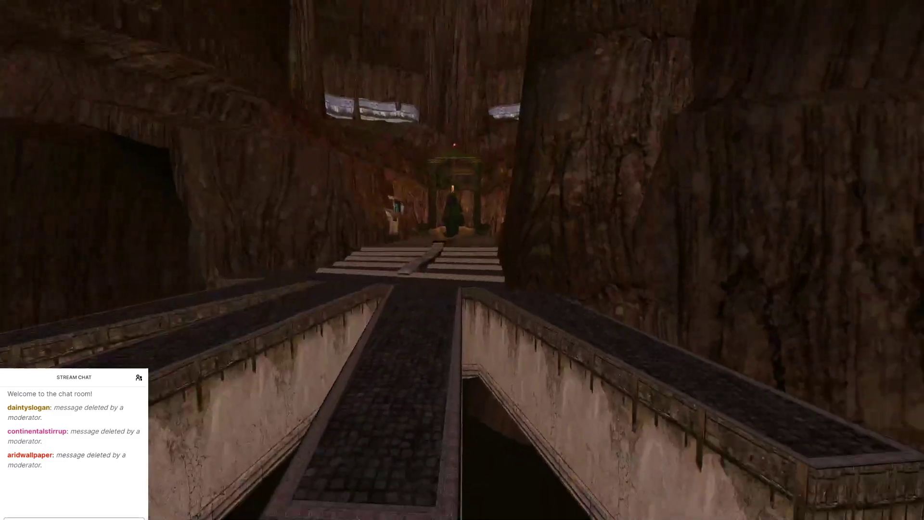
pyautogui.press('s')
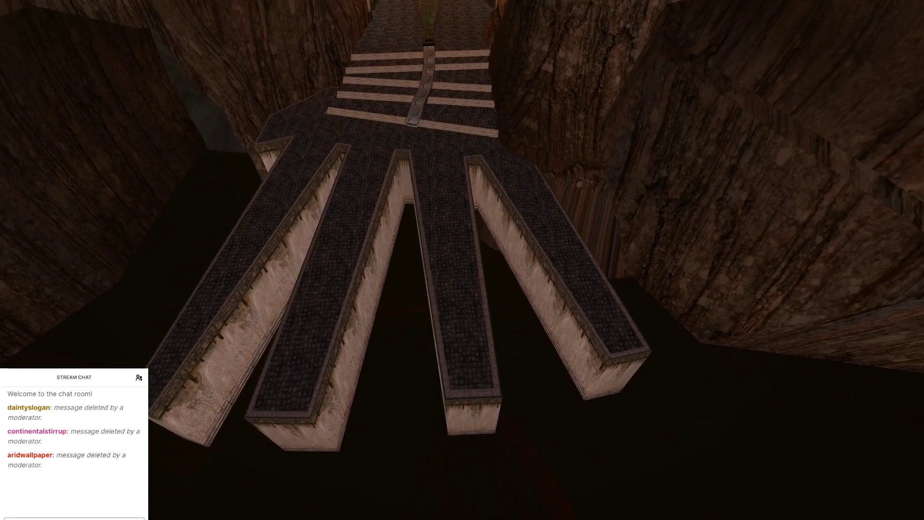
pyautogui.press('a')
pyautogui.press('d')
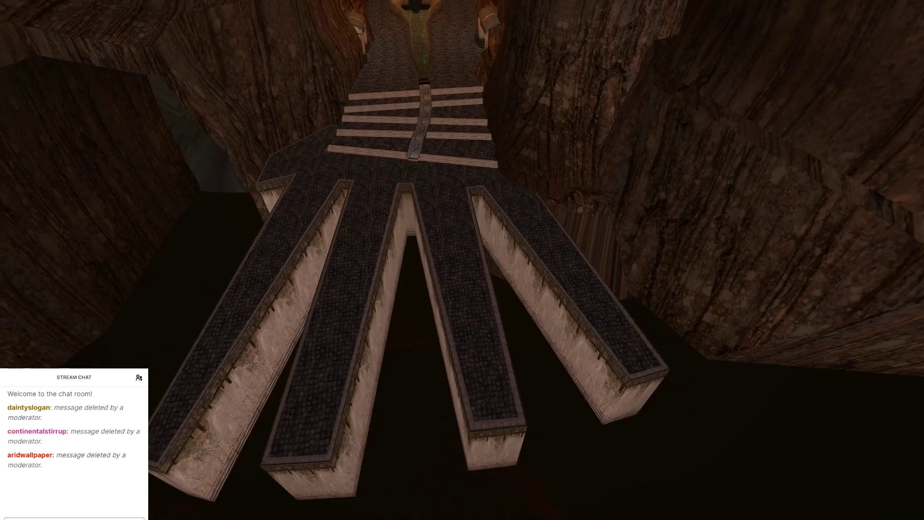
# Inspect the landing's stairs, carved centre strip, paved dock fingers and surrounding rock in the game, and quit the game.
pyautogui.press('w')
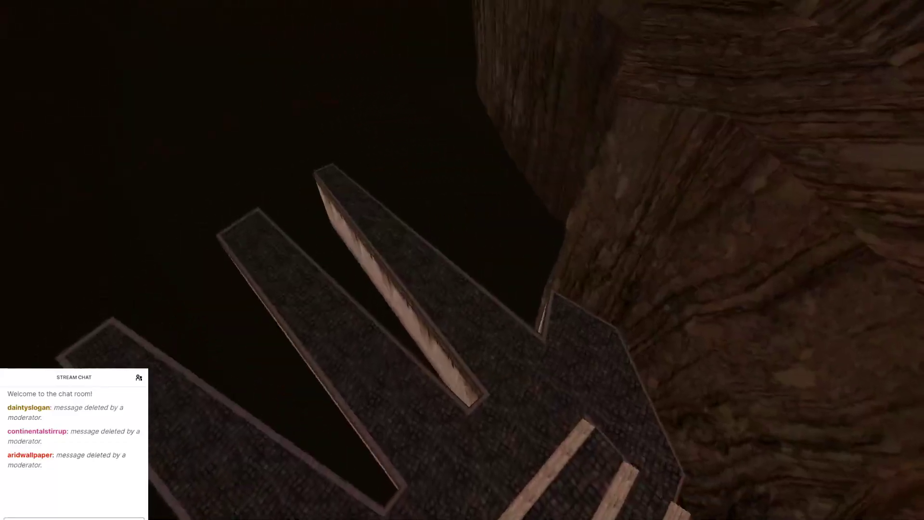
pyautogui.press('s')
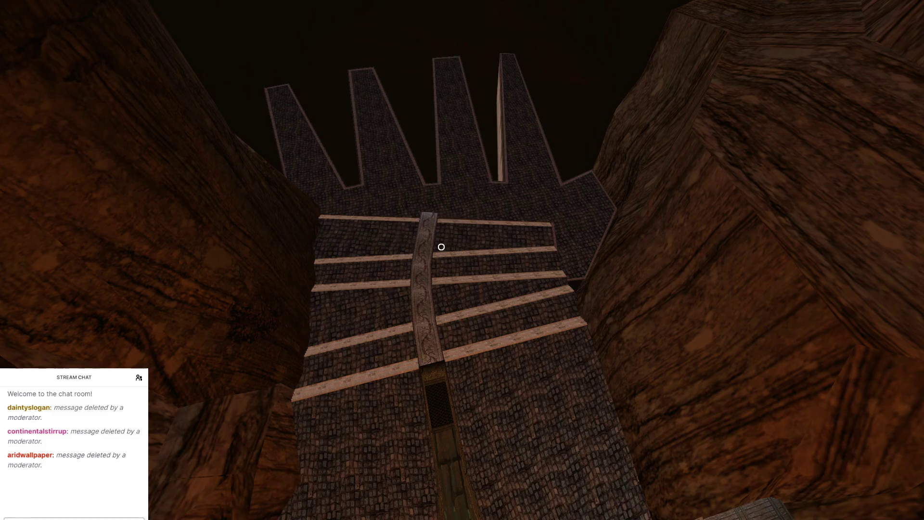
pyautogui.press('w')
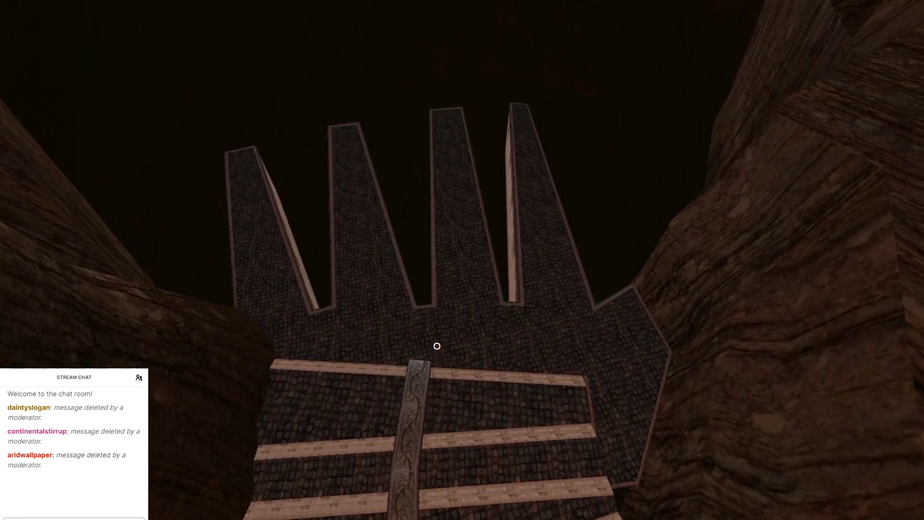
pyautogui.press('w')
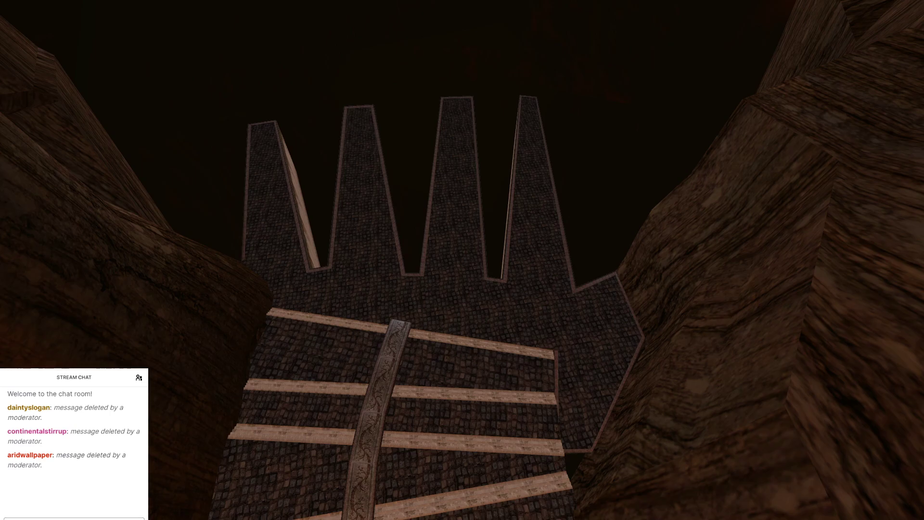
pyautogui.press('w')
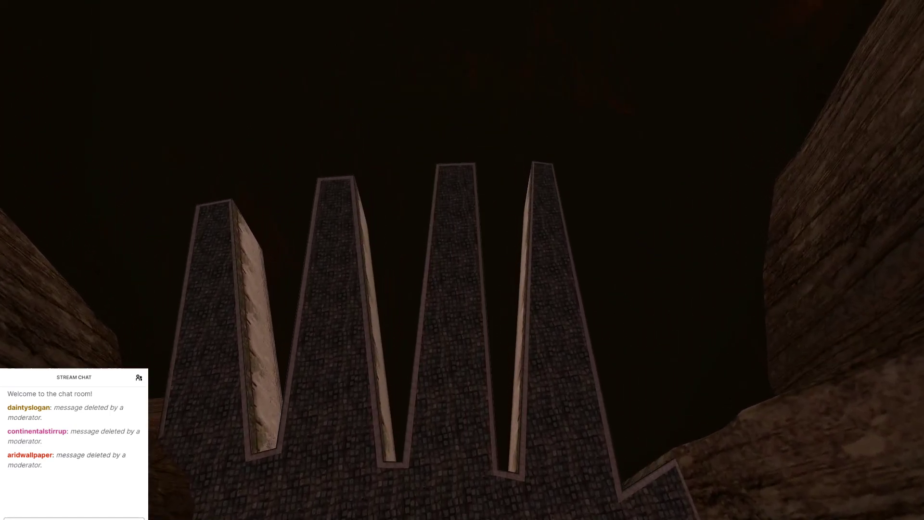
pyautogui.press('s')
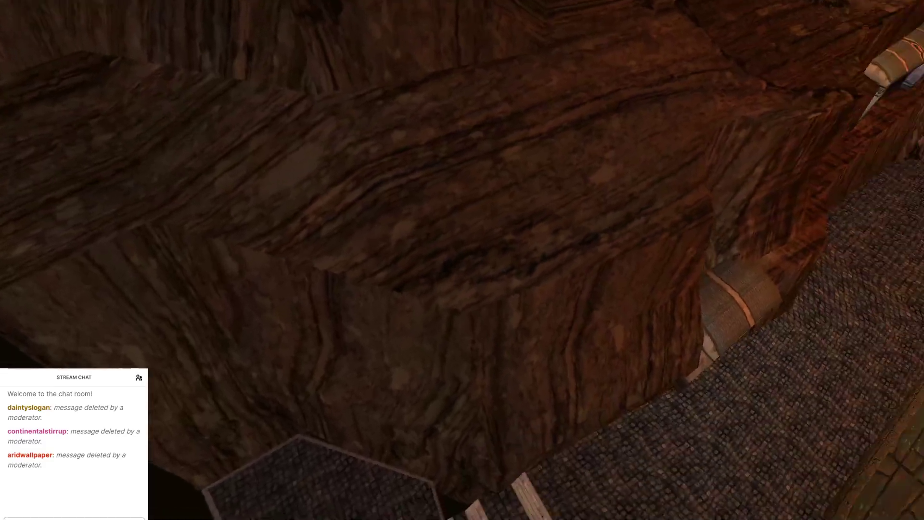
pyautogui.press('s')
pyautogui.press('w')
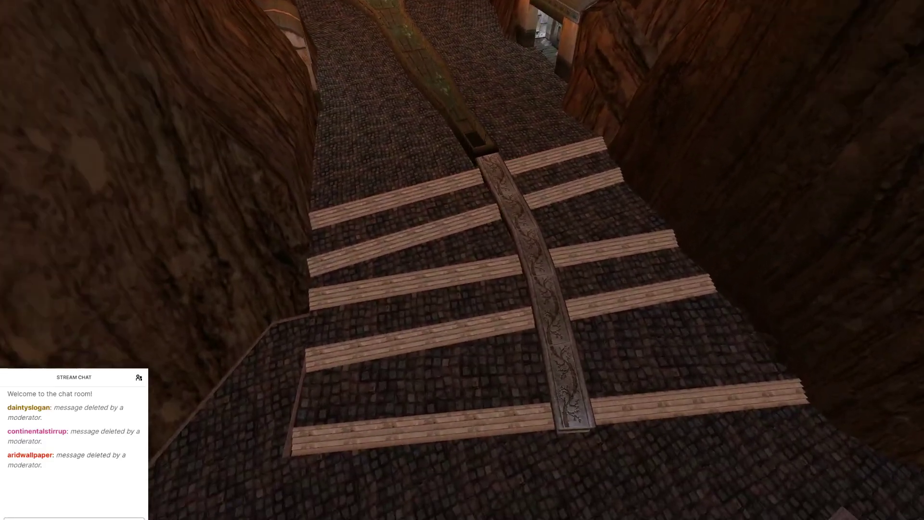
pyautogui.press('a')
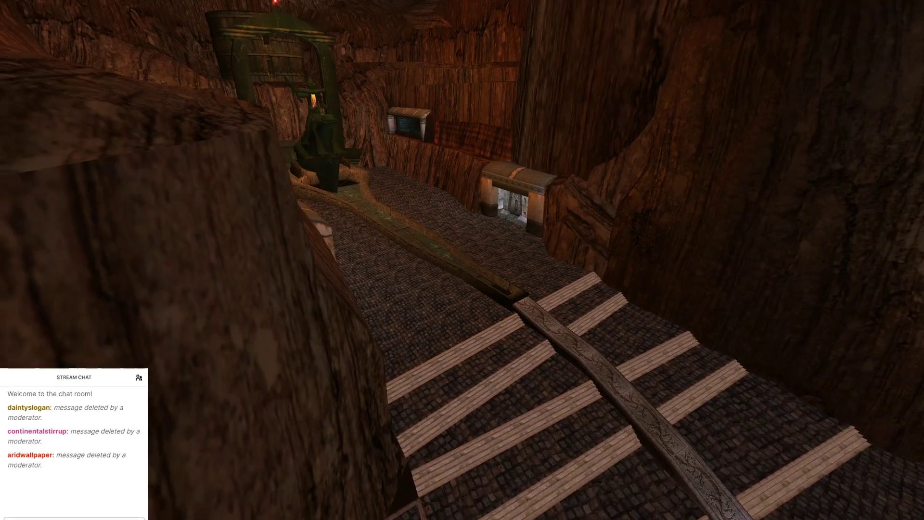
pyautogui.press('a')
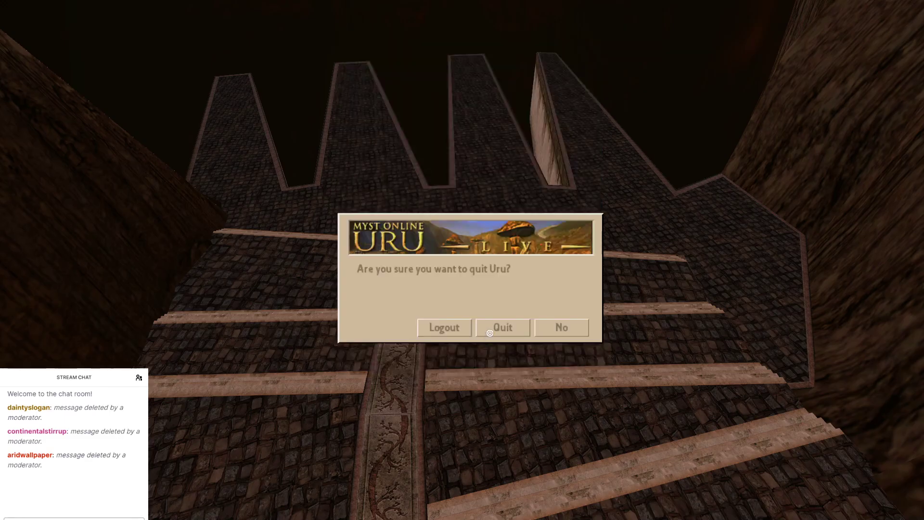
pyautogui.click(489, 332)
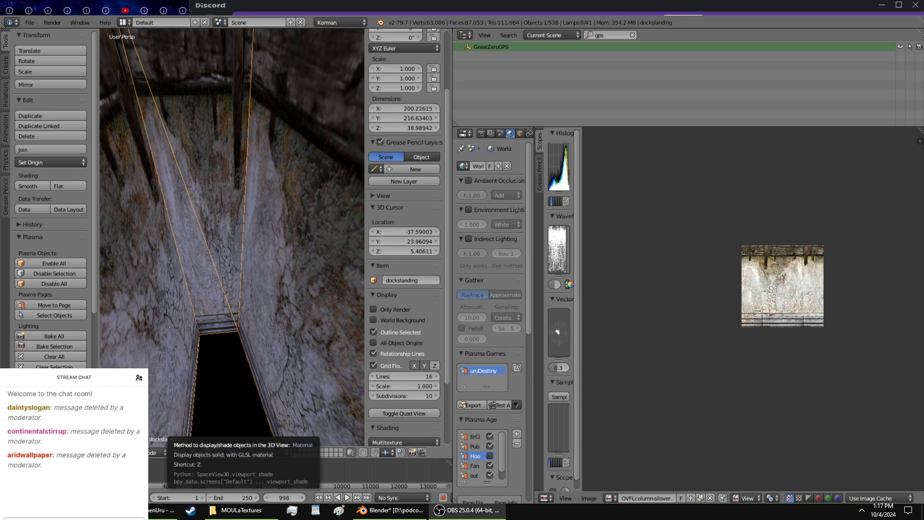
# Switch to the MOULaTextures folder and position its window so the image editor remains visible above it.
pyautogui.click(241, 510)
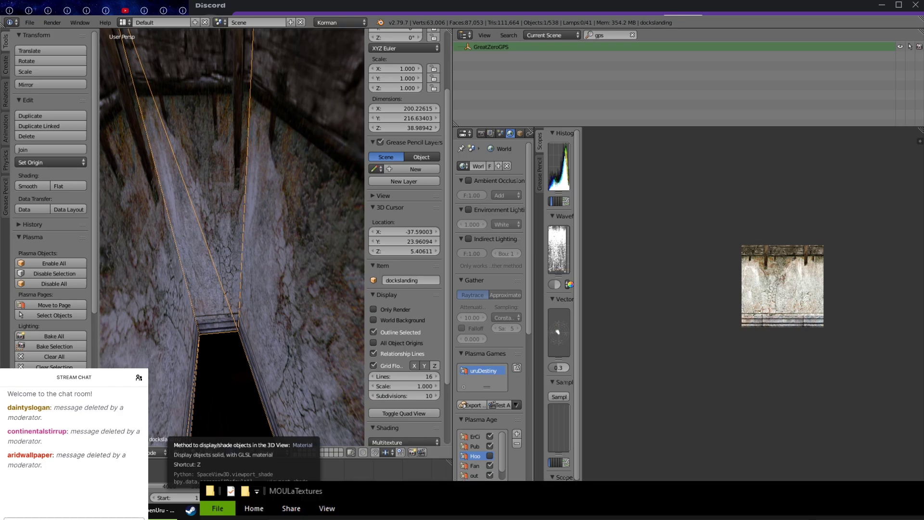
pyautogui.moveTo(336, 490); pyautogui.dragTo(337, 59)
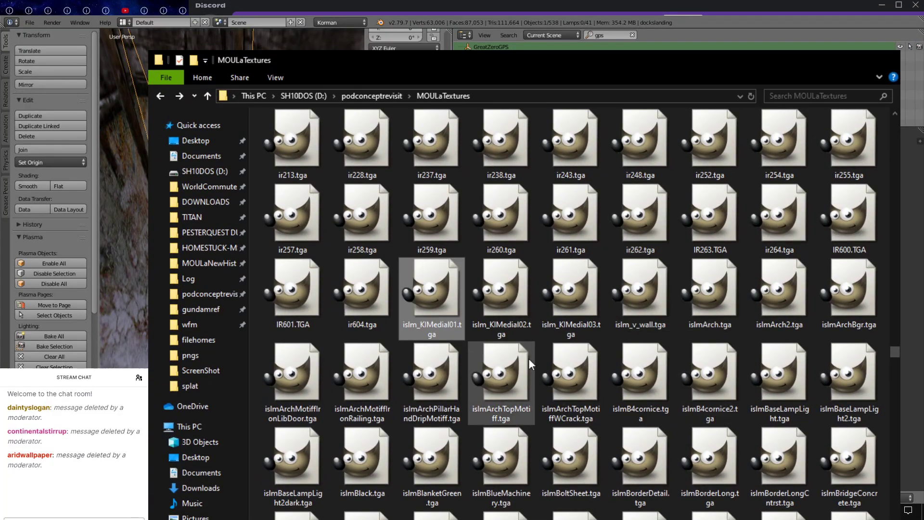
pyautogui.press('Left')
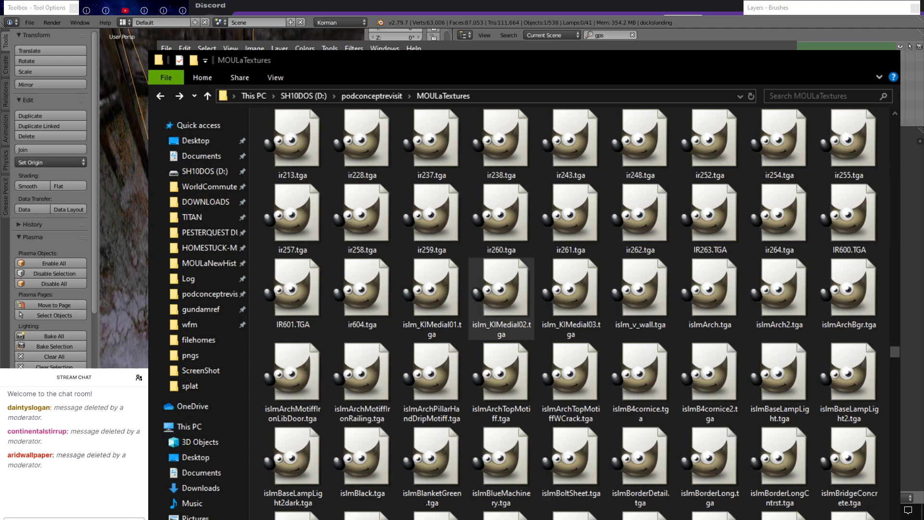
pyautogui.moveTo(337, 60); pyautogui.dragTo(347, 232)
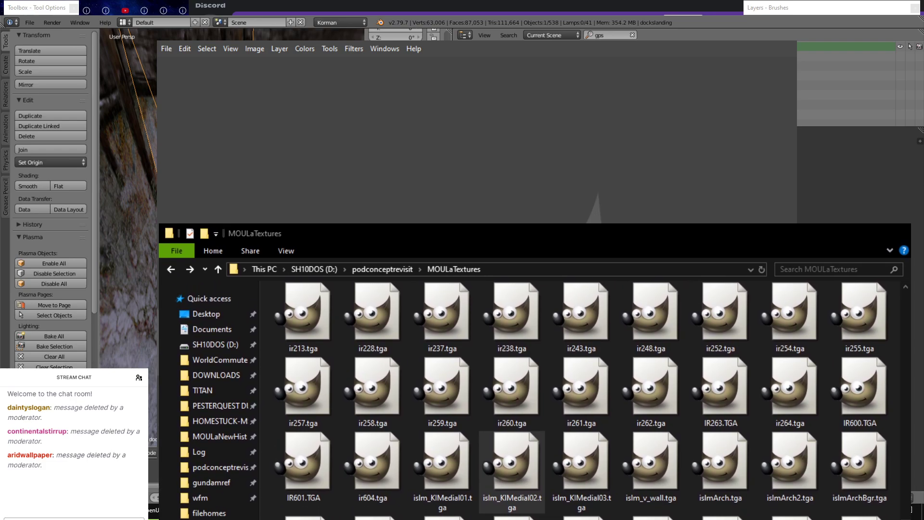
# Preview the islm_KIMedial02.tga and islm_v_wall.tga textures in GIMP, closing each image without changes.
pyautogui.click(512, 472)
pyautogui.click(775, 90)
pyautogui.click(510, 469)
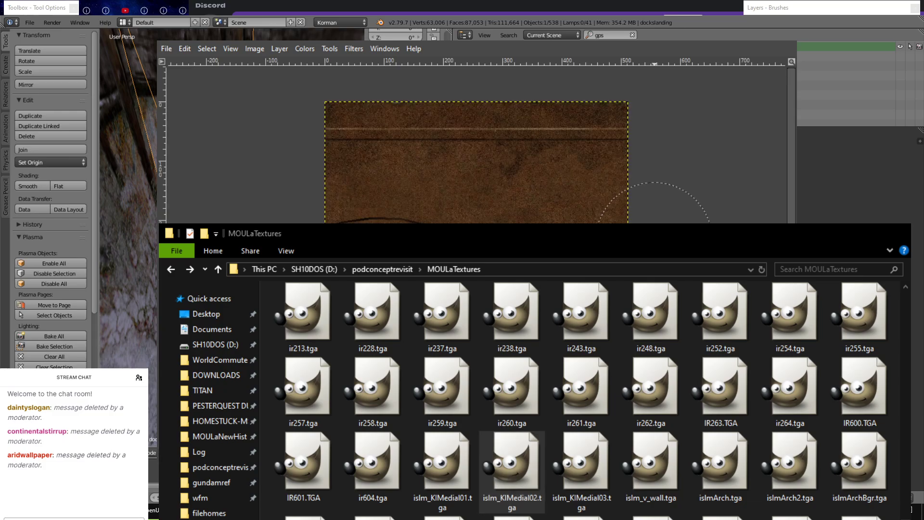
pyautogui.click(779, 40)
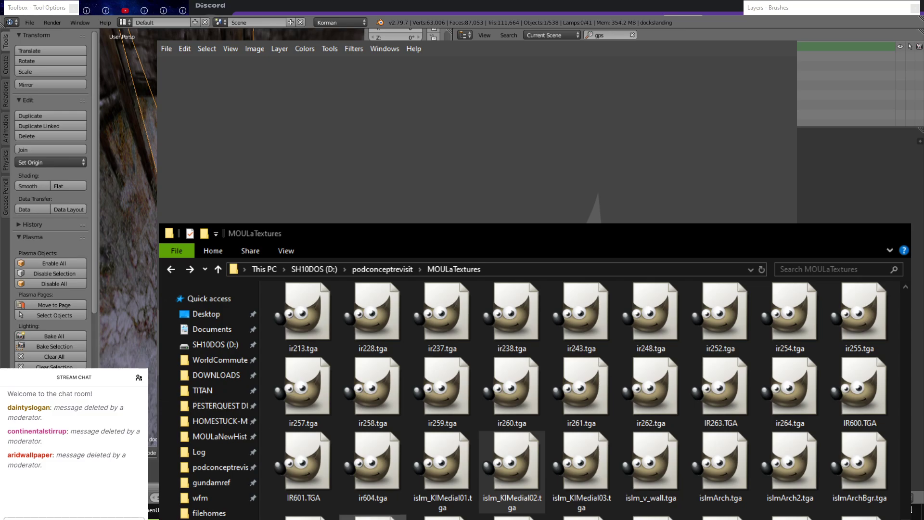
pyautogui.click(373, 518)
pyautogui.doubleClick(654, 464)
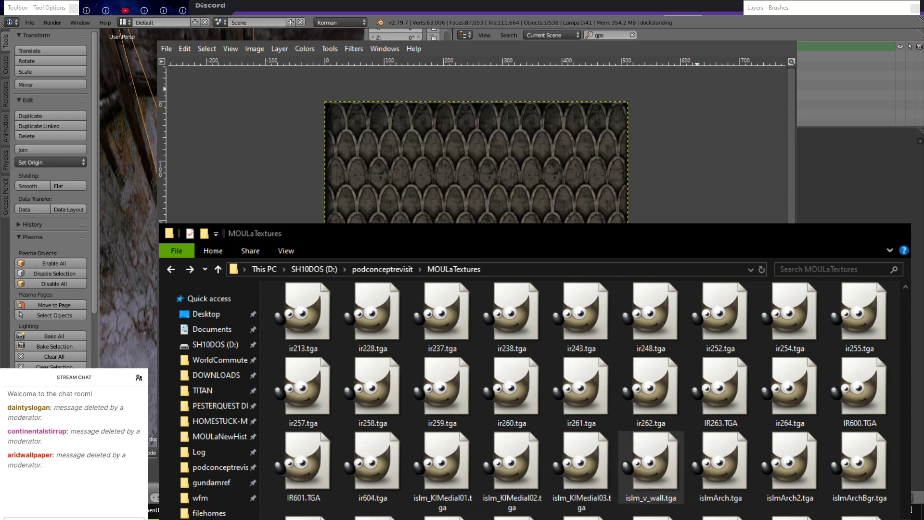
pyautogui.hotkey('ctrl', 'w')
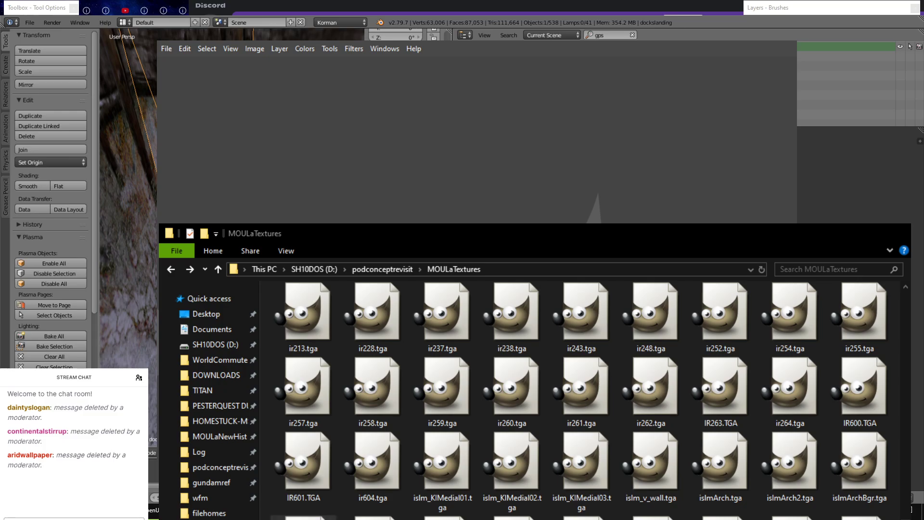
# Preview the arched iron railing texture and the carved ornamental motif texture in GIMP, closing each image.
pyautogui.click(783, 38)
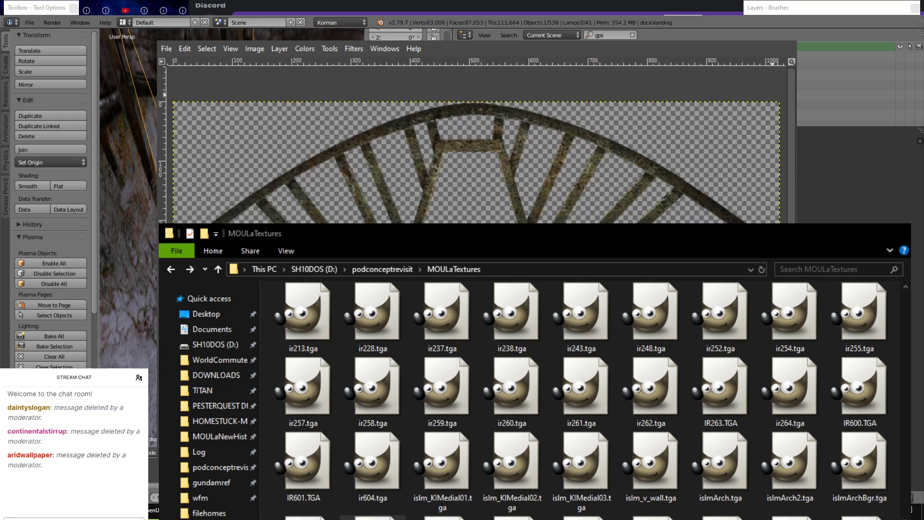
pyautogui.click(795, 42)
pyautogui.doubleClick(304, 517)
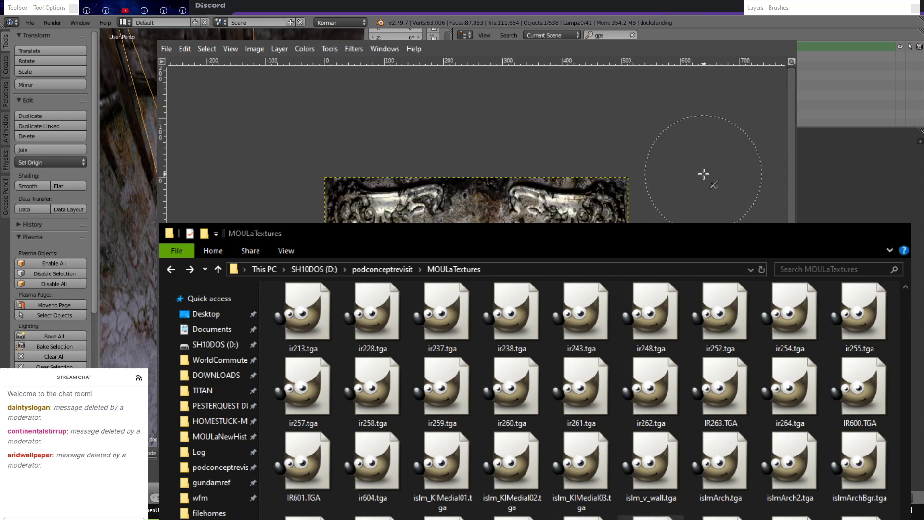
pyautogui.hotkey('ctrl', 'w')
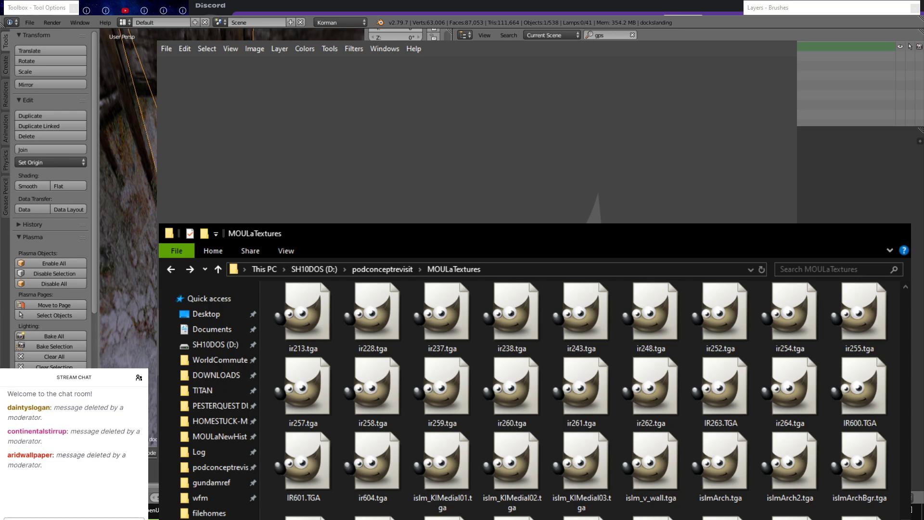
# Export the islmBoltSheet and islmBorderDetail textures as PNG copies in MOULaTextures and close both images.
pyautogui.click(783, 36)
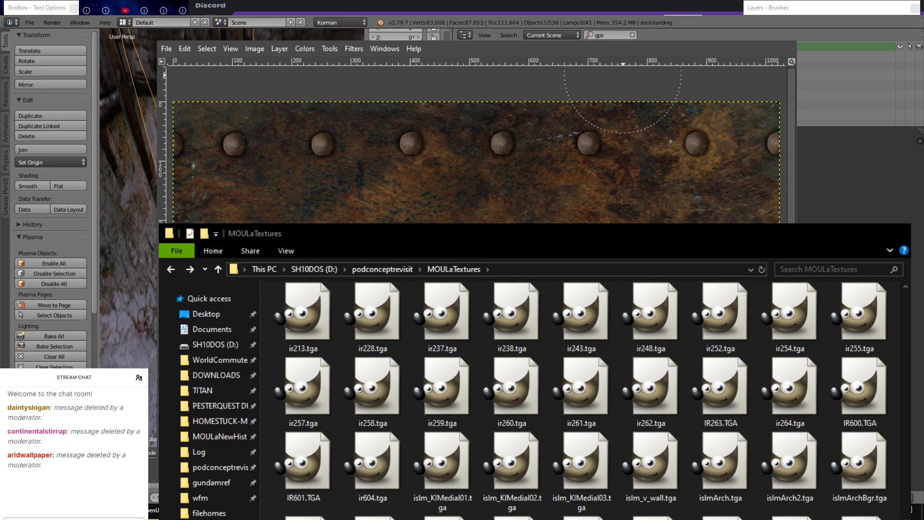
pyautogui.hotkey('ctrl', 'w')
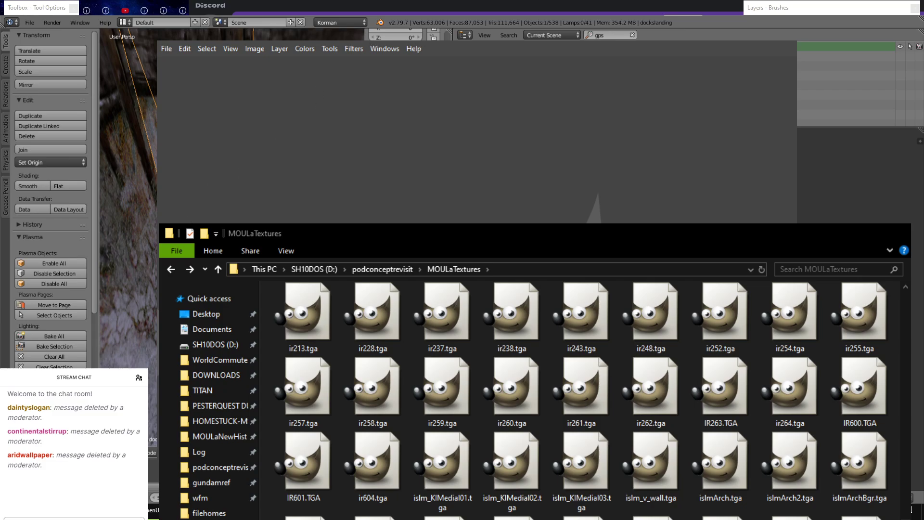
pyautogui.hotkey('alt', 'Tab')
pyautogui.scroll(-2, 582, 400)
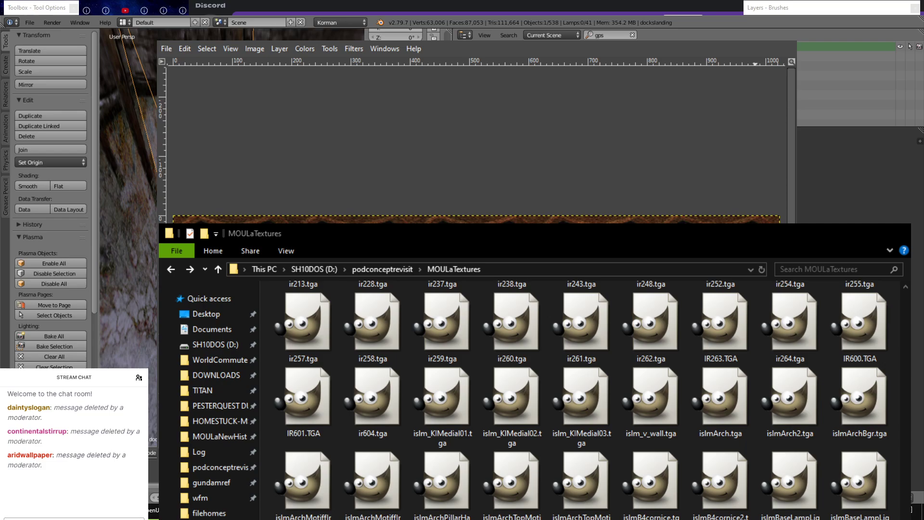
pyautogui.hotkey('ctrl', 'w')
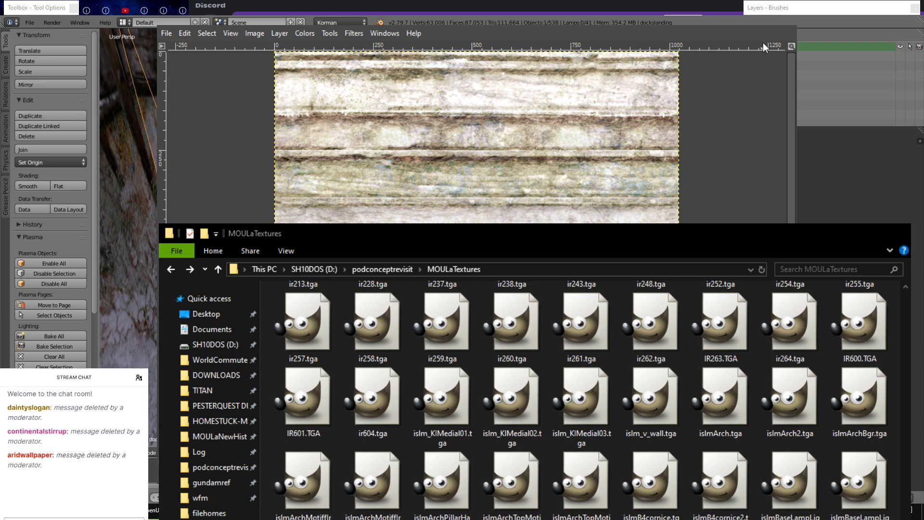
# Preview the pale banded stone texture and the black texture from the islm set in GIMP, closing each image.
pyautogui.hotkey('ctrl', 'w')
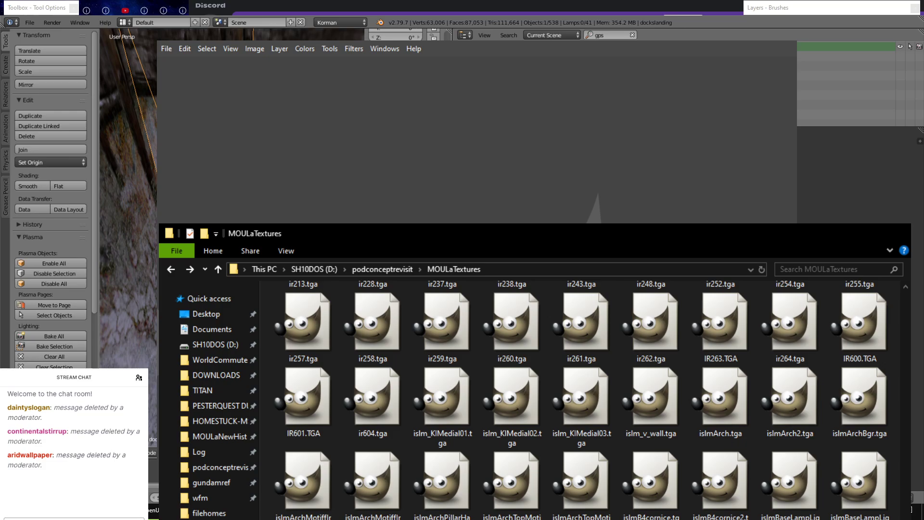
pyautogui.scroll(-1, 578, 399)
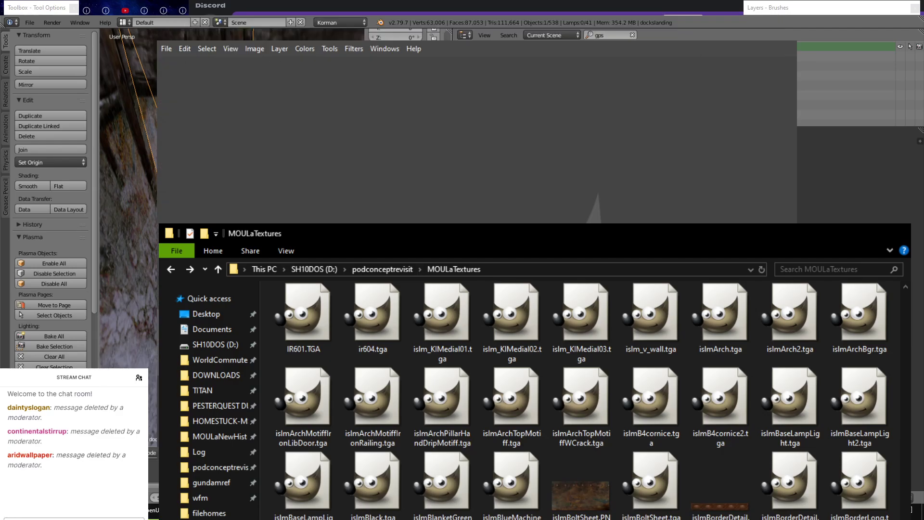
pyautogui.click(783, 35)
pyautogui.scroll(-2, 582, 399)
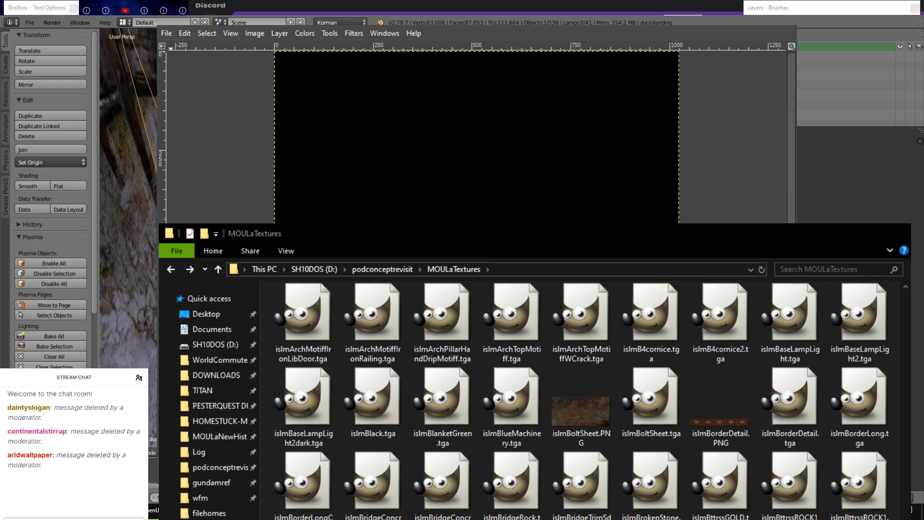
pyautogui.hotkey('ctrl', 'w')
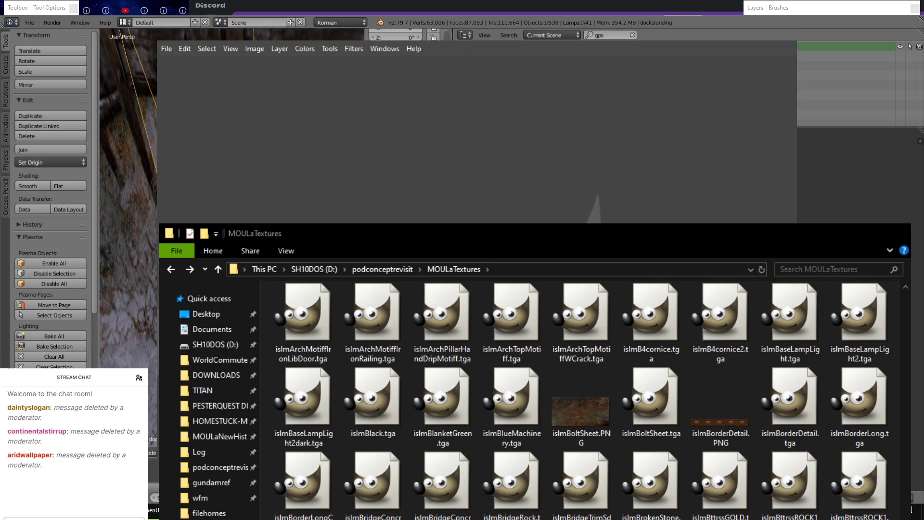
# Preview the semi-transparent grey gradient texture from the islm set in GIMP and close the image.
pyautogui.hotkey('alt', 'Tab')
pyautogui.scroll(-1, 581, 400)
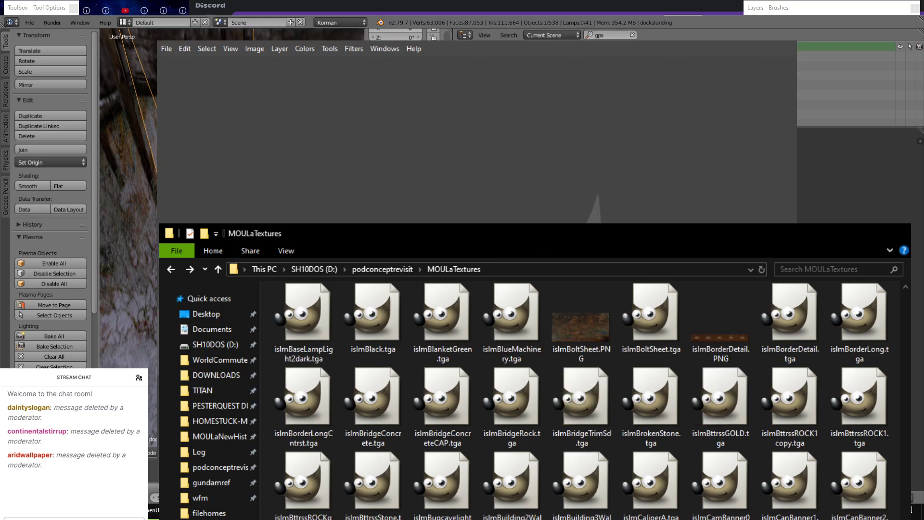
pyautogui.scroll(-1, 581, 399)
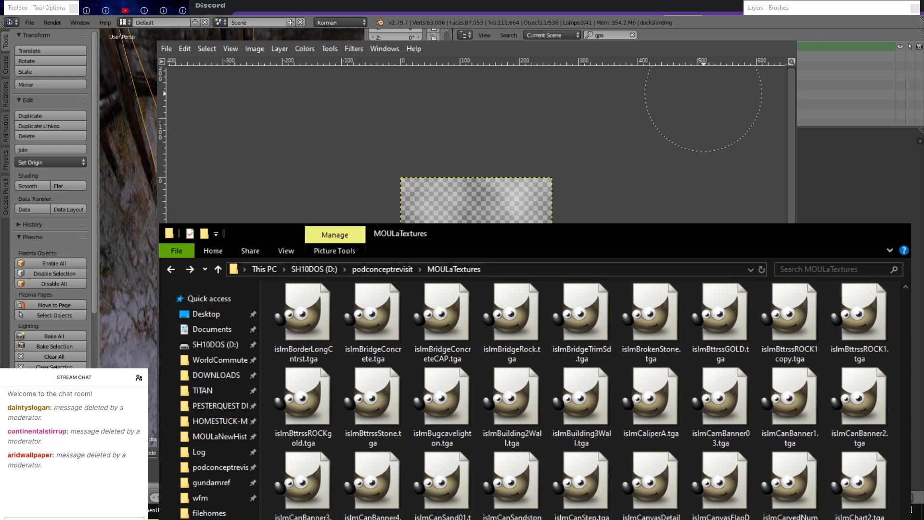
pyautogui.hotkey('ctrl', 'w')
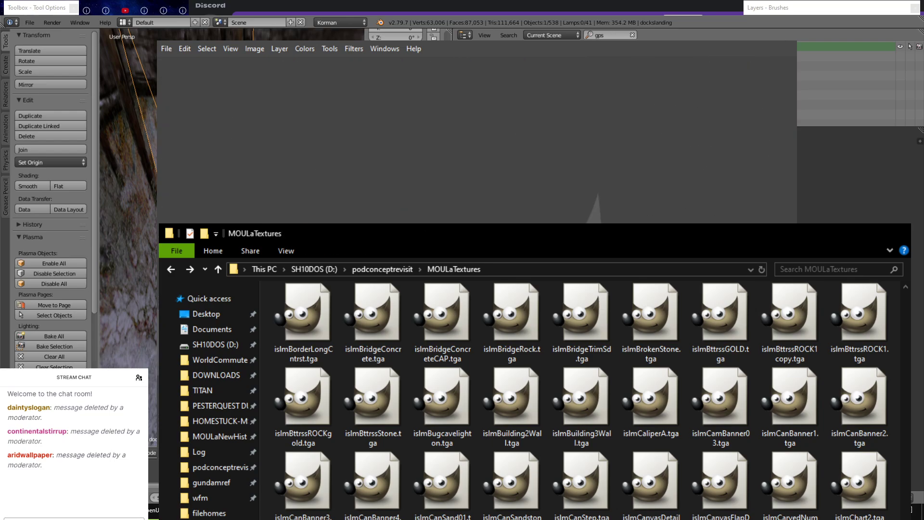
pyautogui.scroll(-1, 581, 399)
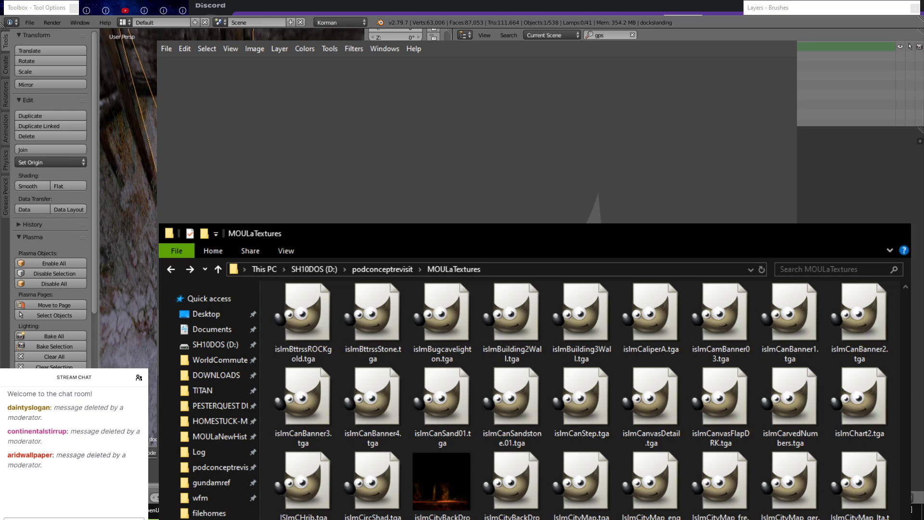
# Browse the MOULaTextures folder from the islmBttrss textures to the islmFT textures.
pyautogui.click(154, 511)
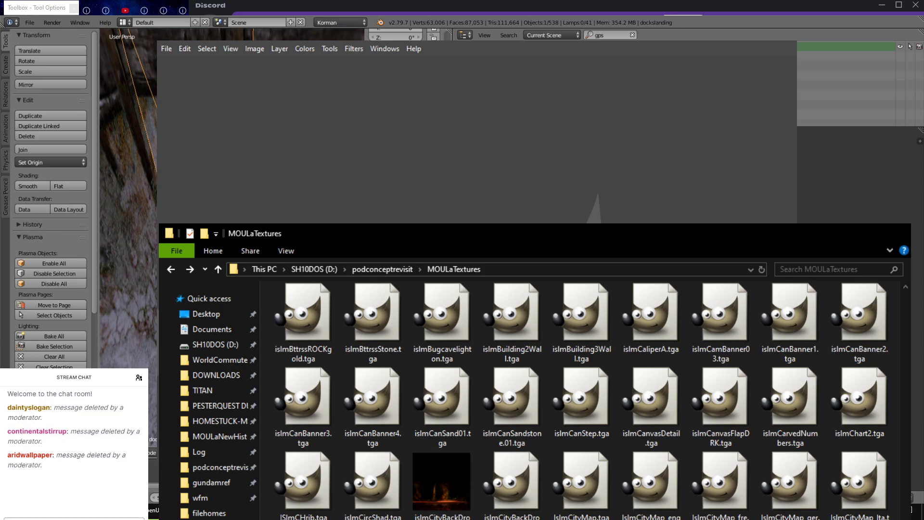
pyautogui.scroll(-1, 534, 399)
pyautogui.scroll(-1, 534, 399)
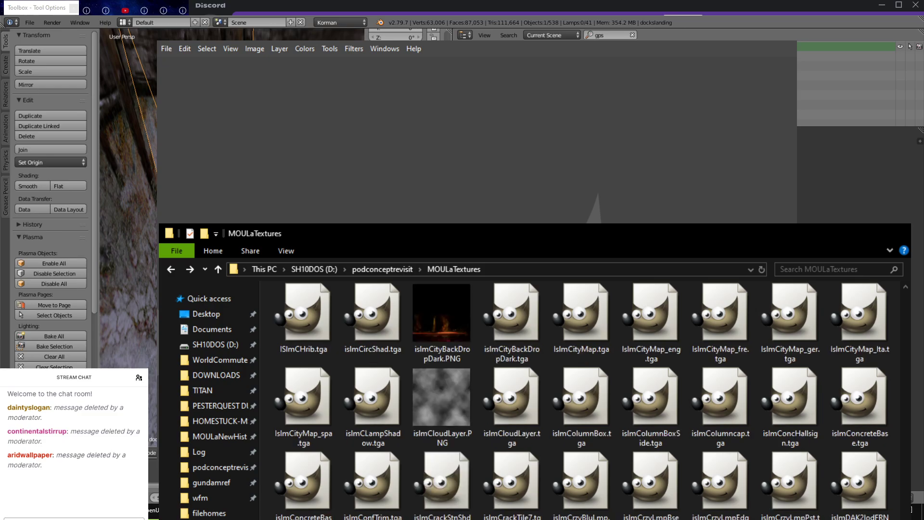
pyautogui.scroll(-1, 534, 399)
pyautogui.scroll(-3, 534, 399)
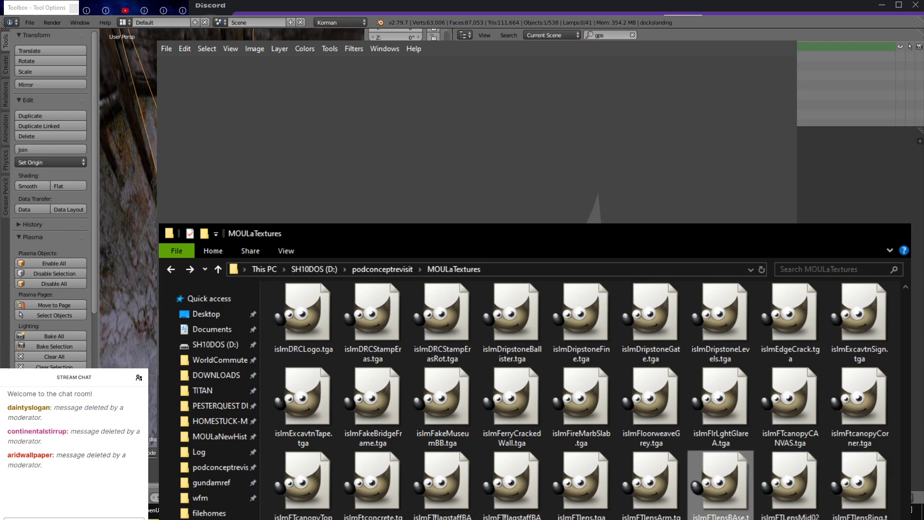
# Check the islmFT canopy, concrete and flagstaff textures in MOULaTextures.
pyautogui.press('Left')
pyautogui.press('Left')
pyautogui.press('Left')
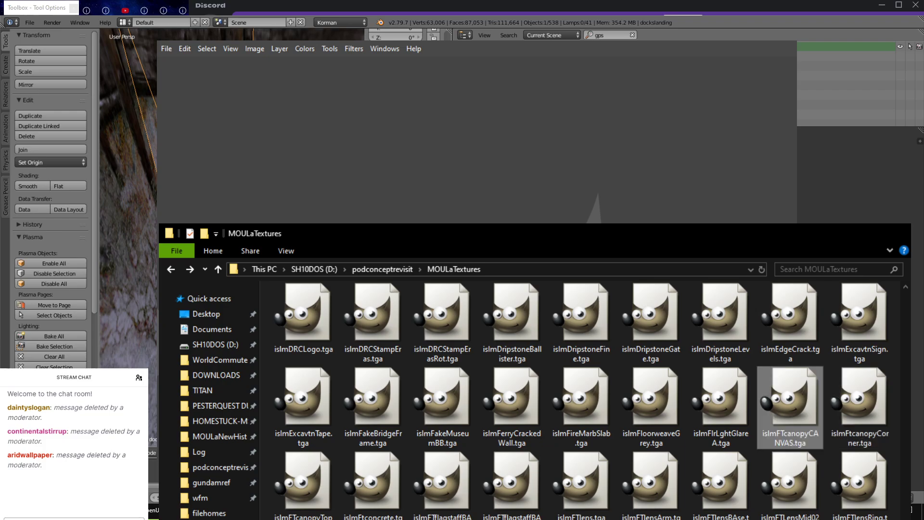
pyautogui.press('Right')
pyautogui.press('Right')
pyautogui.press('Right')
pyautogui.press('Right')
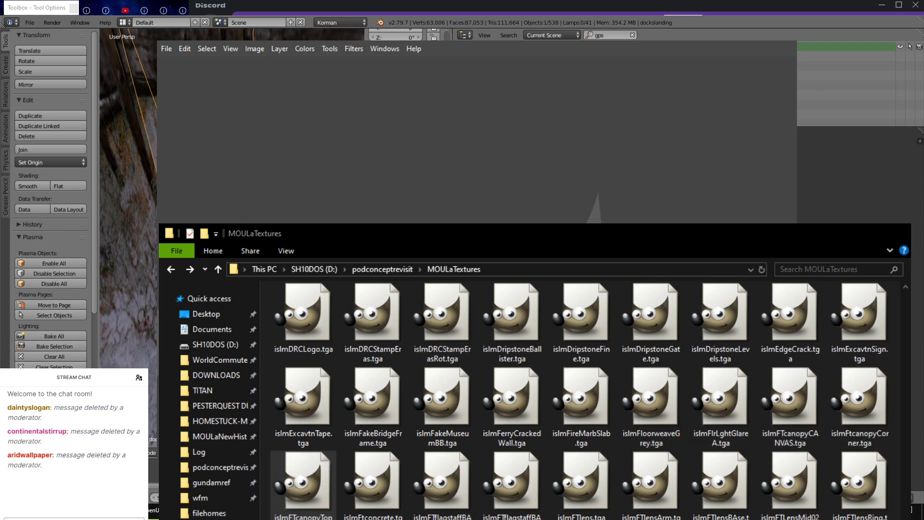
pyautogui.doubleClick(868, 403)
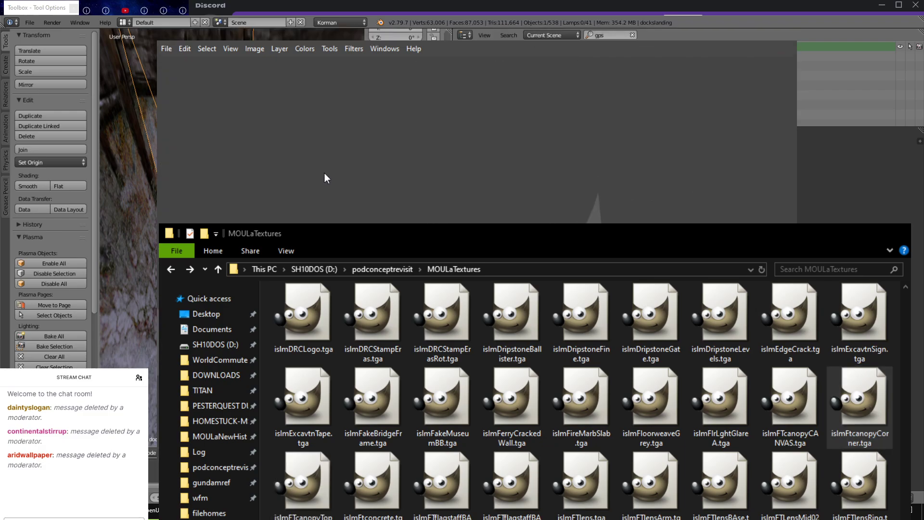
pyautogui.click(373, 482)
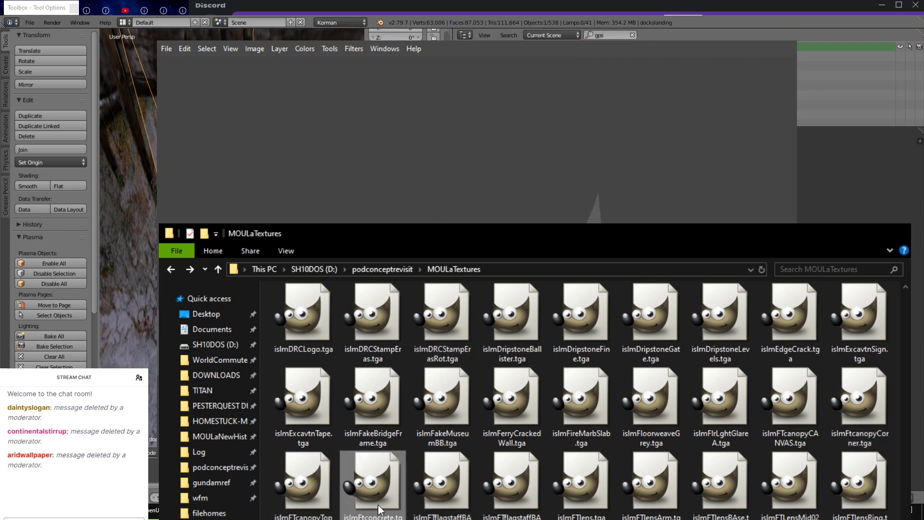
pyautogui.click(455, 479)
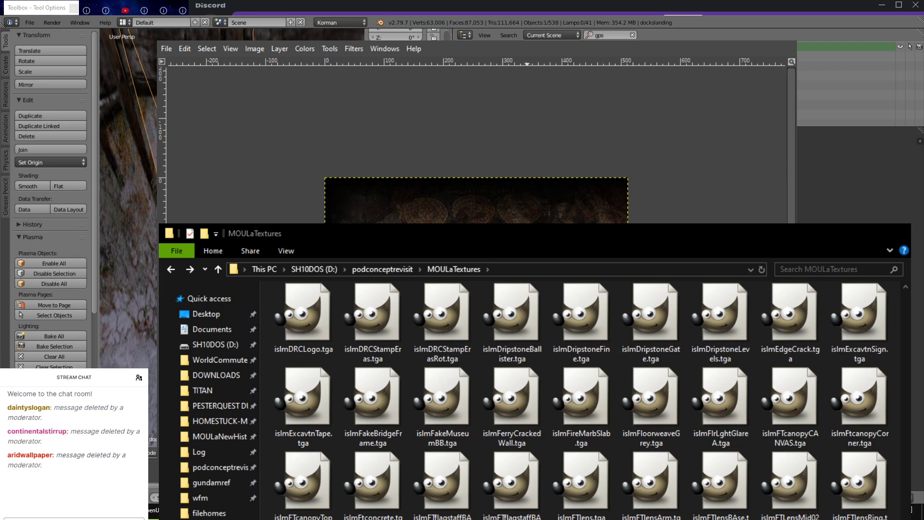
# Export the islmFTMosaicWall texture as a PNG copy in MOULaTextures and close the image.
pyautogui.moveTo(530, 233); pyautogui.dragTo(529, 350)
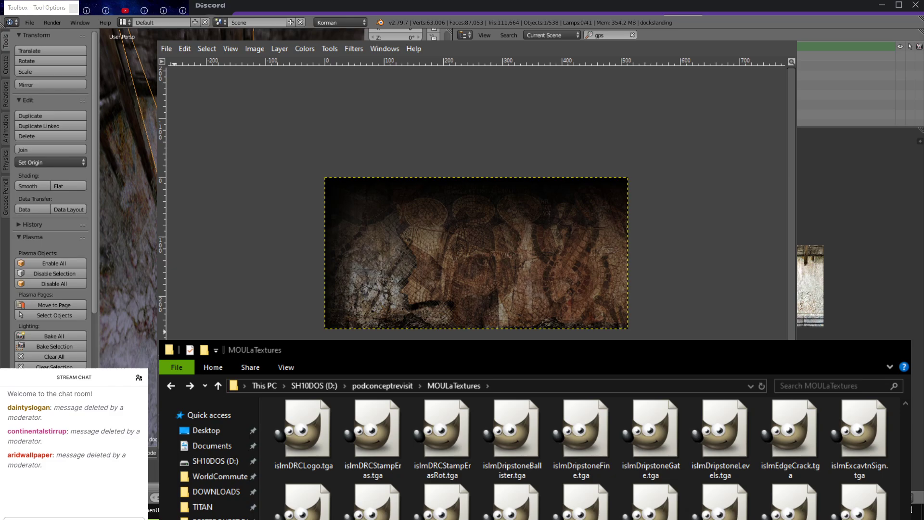
pyautogui.hotkey('ctrl', 'w')
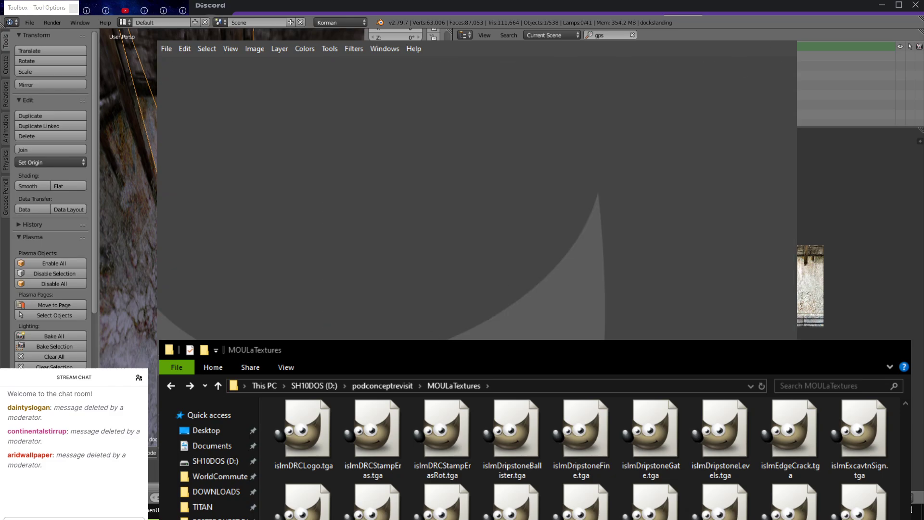
pyautogui.hotkey('alt', 'Tab')
# Preview the cracked grey stone block texture and its neighbouring textures in GIMP, closing each image.
pyautogui.scroll(-3, 581, 452)
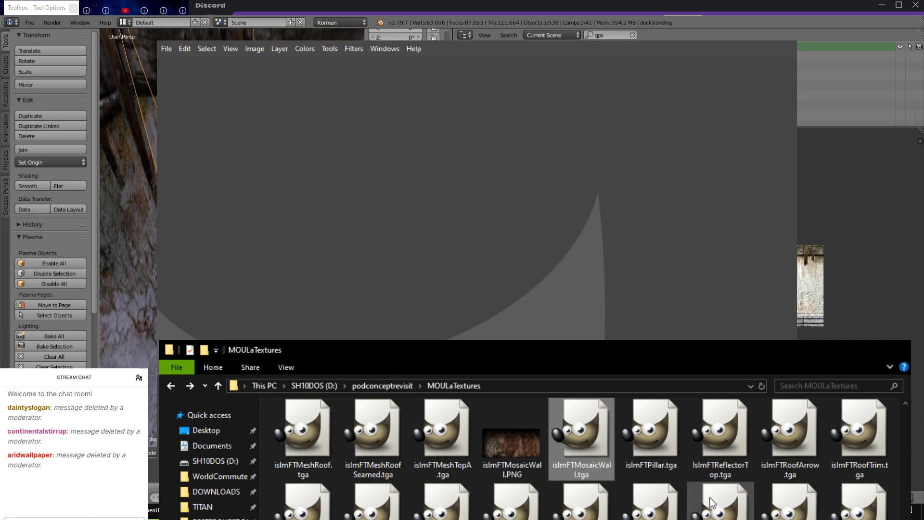
pyautogui.click(581, 501)
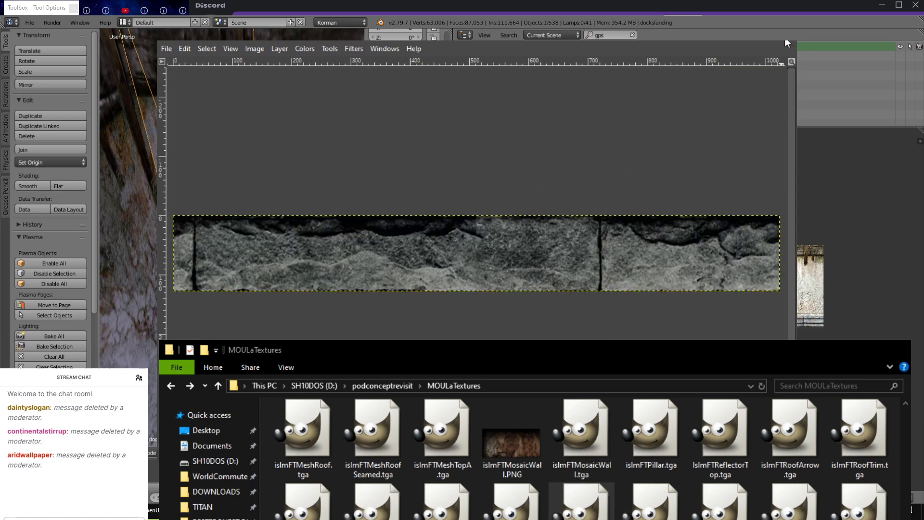
pyautogui.hotkey('ctrl', 'w')
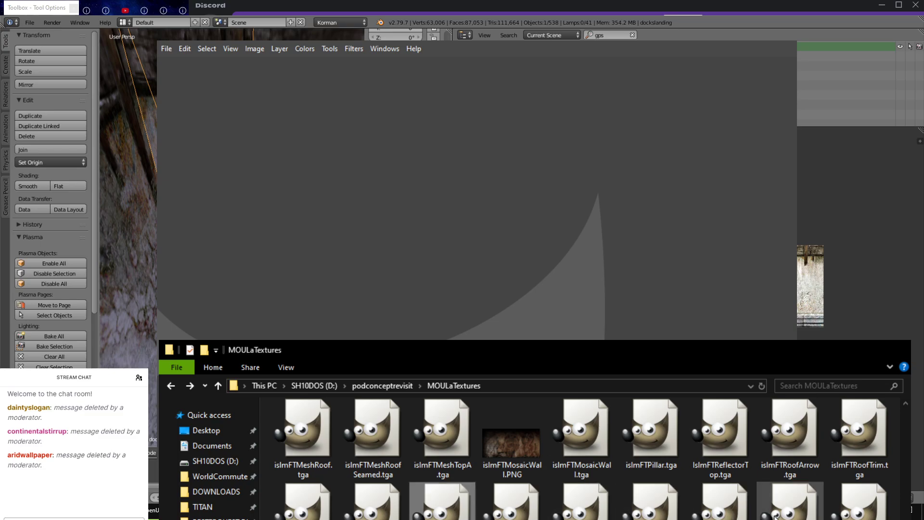
pyautogui.click(856, 514)
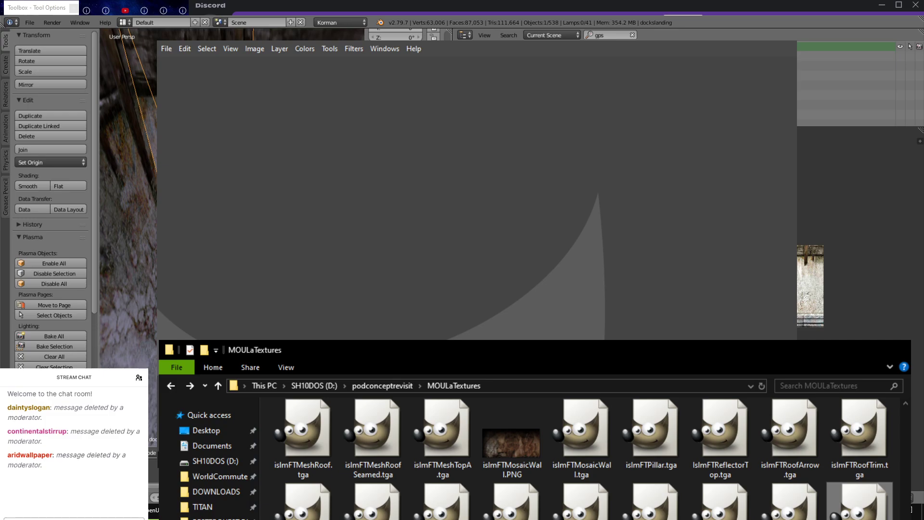
pyautogui.click(786, 22)
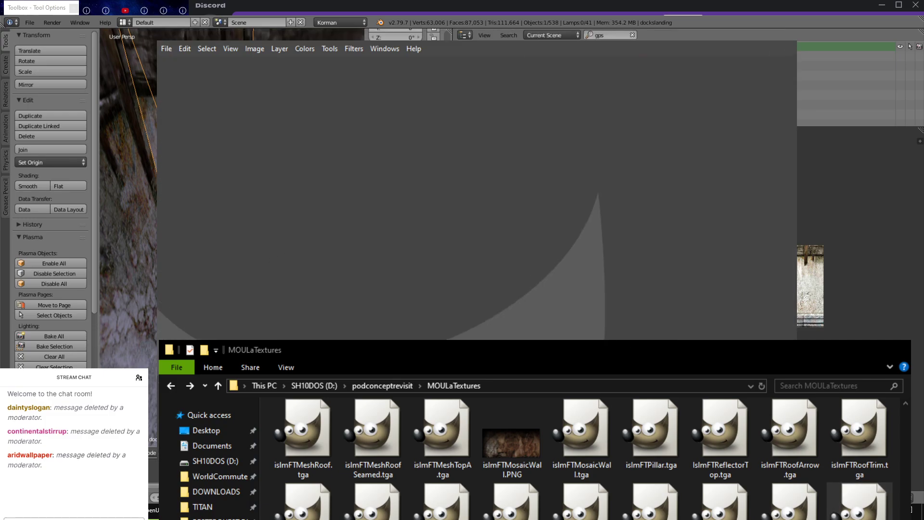
pyautogui.doubleClick(303, 515)
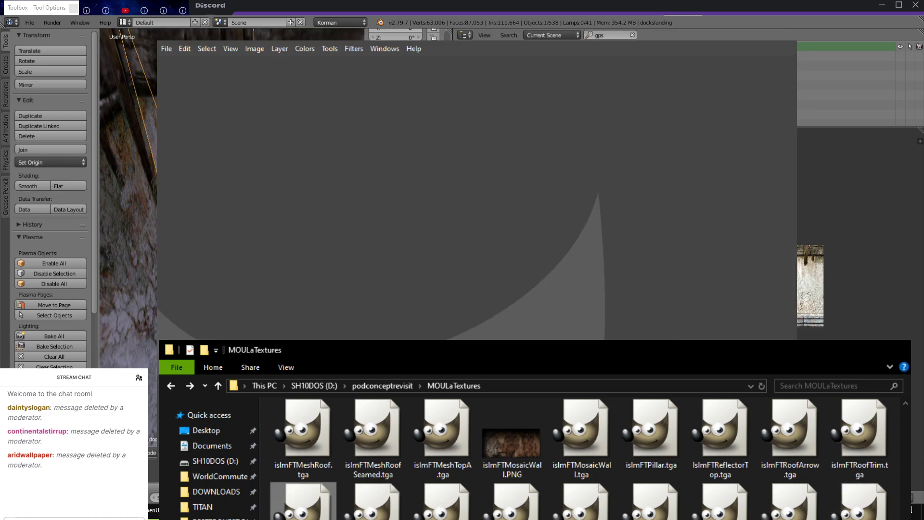
# Export the islmFTMeshRoof texture as a PNG copy in MOULaTextures and close the image.
pyautogui.click(298, 428)
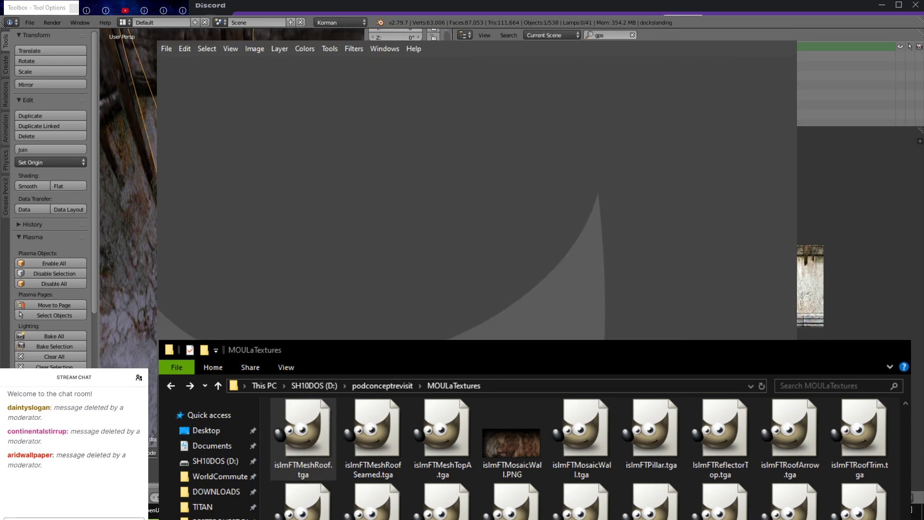
pyautogui.moveTo(303, 430); pyautogui.dragTo(448, 212)
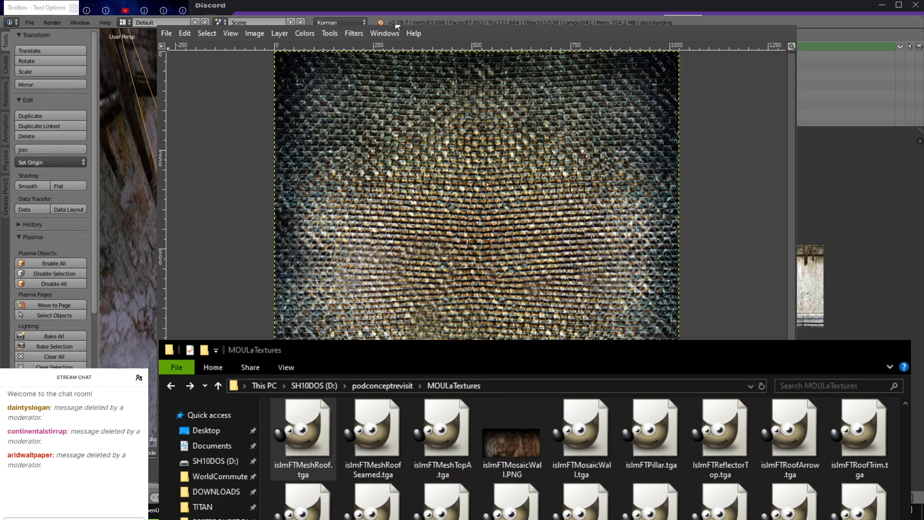
pyautogui.hotkey('ctrl', 'w')
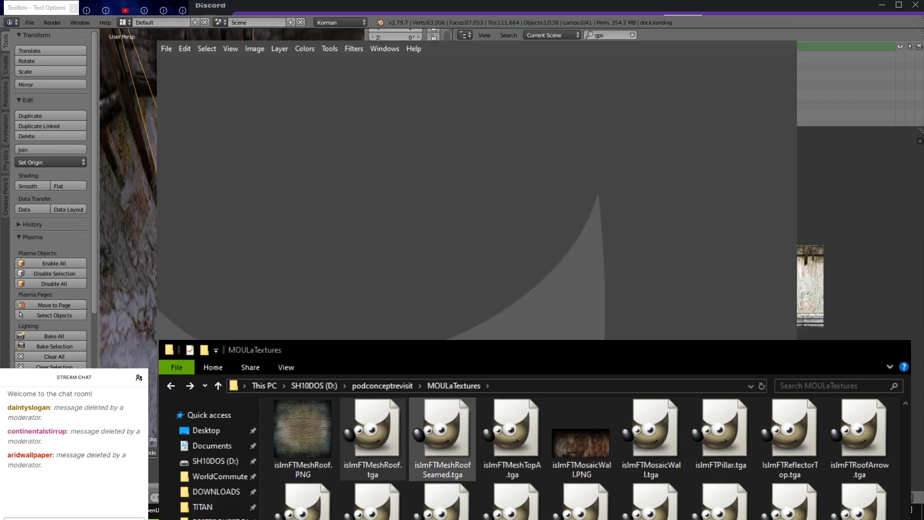
# Export the islmFTMeshRoofSeamed and islmFTMeshTopA textures as PNG copies in MOULaTextures and close both images.
pyautogui.moveTo(443, 433); pyautogui.dragTo(330, 203)
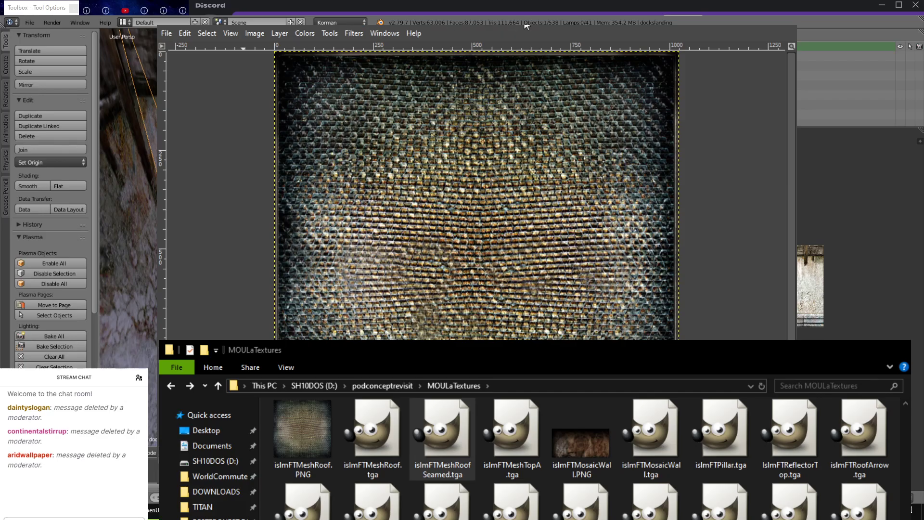
pyautogui.click(768, 24)
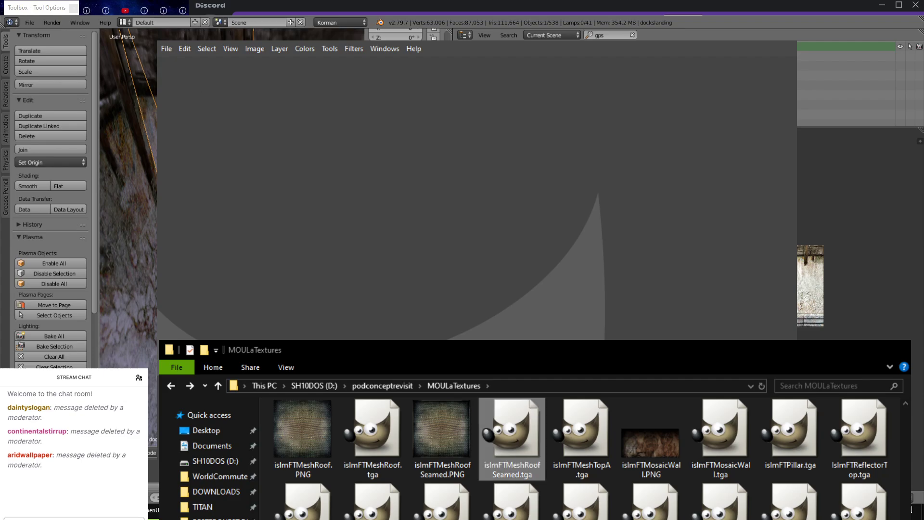
pyautogui.click(588, 426)
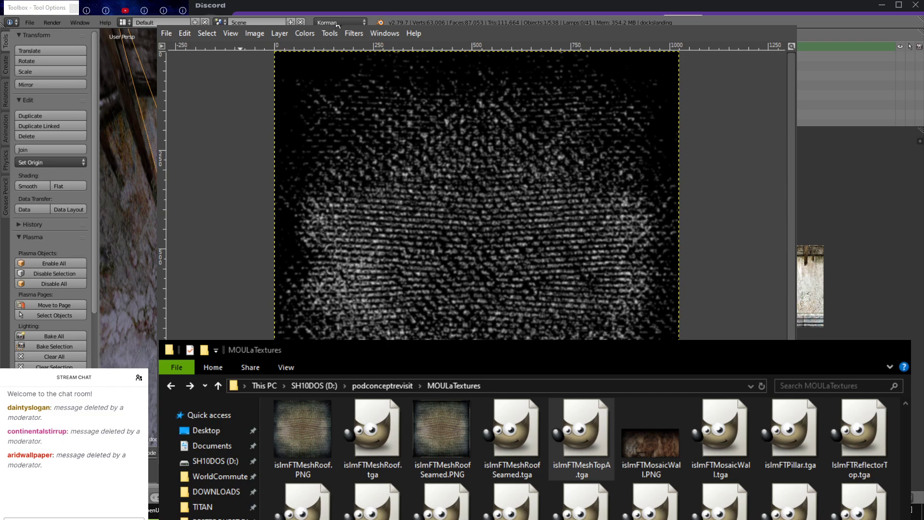
pyautogui.click(779, 18)
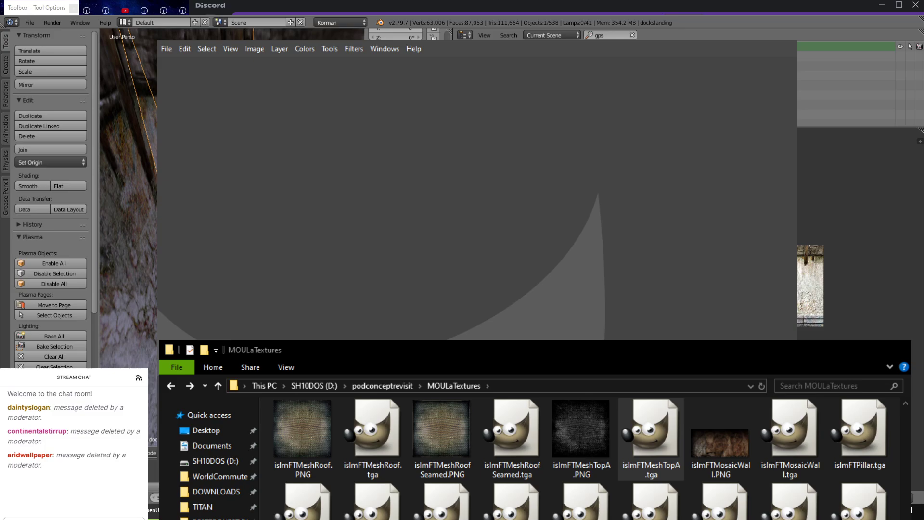
# Go to the tga folder inside podconceptrevisit > moul-assets > sources > textures on the D: drive.
pyautogui.hotkey('alt', 'Left')
pyautogui.hotkey('alt', 'Left')
pyautogui.hotkey('alt', 'Left')
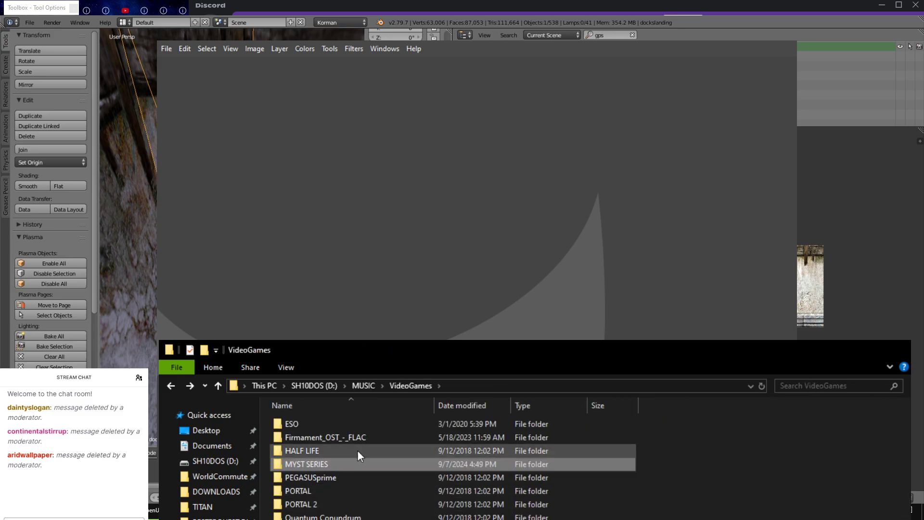
pyautogui.hotkey('alt', 'Left')
pyautogui.hotkey('alt', 'Left')
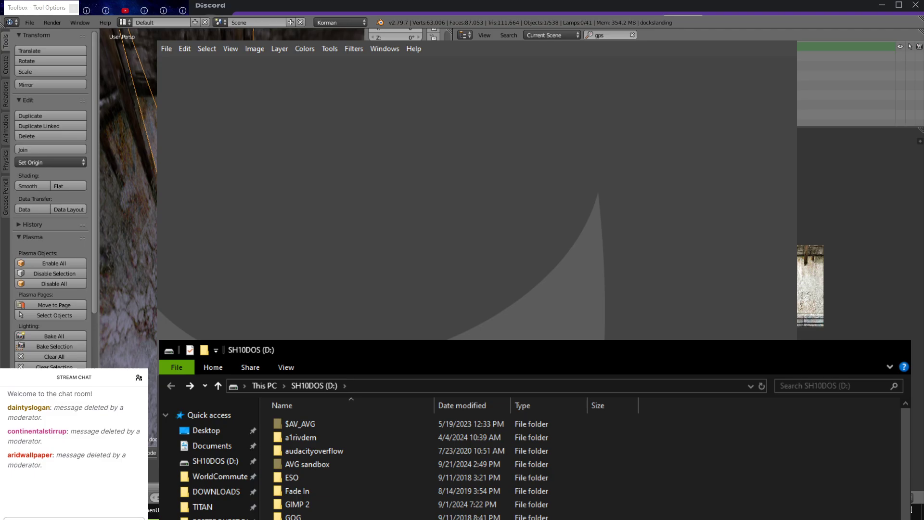
pyautogui.doubleClick(354, 519)
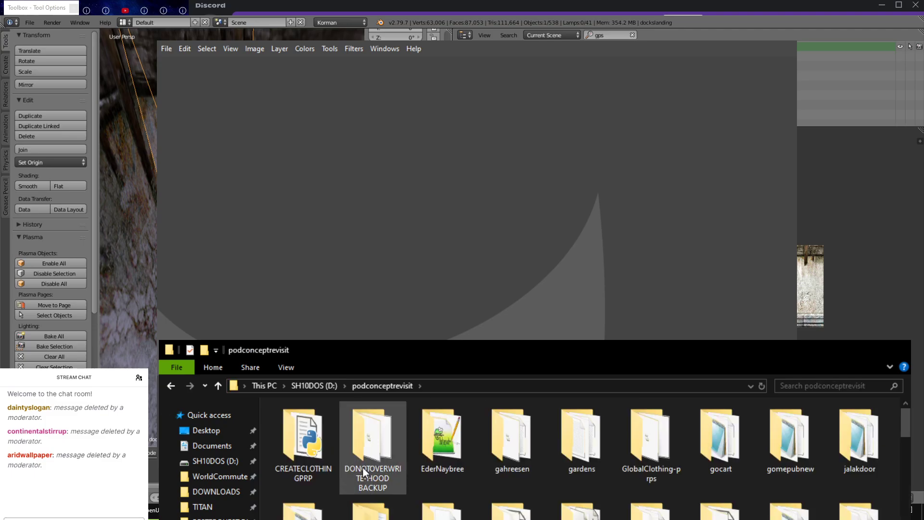
pyautogui.doubleClick(511, 511)
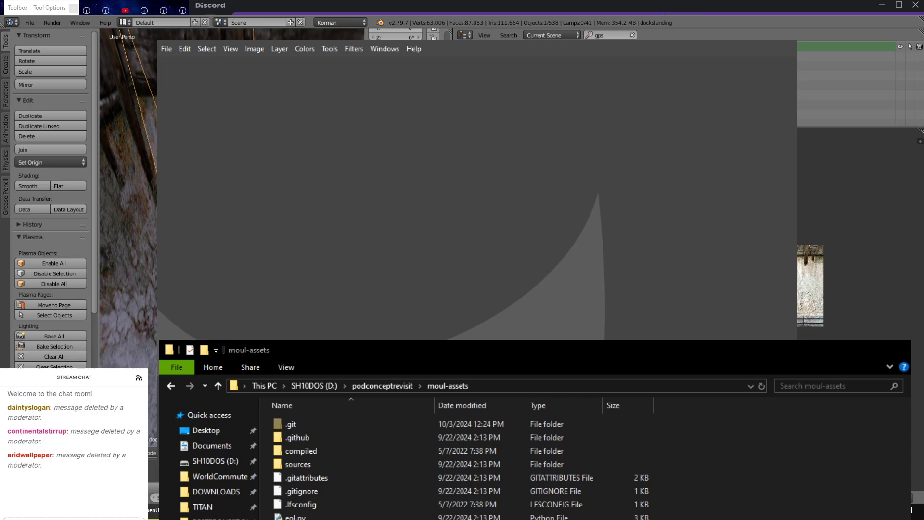
pyautogui.doubleClick(337, 458)
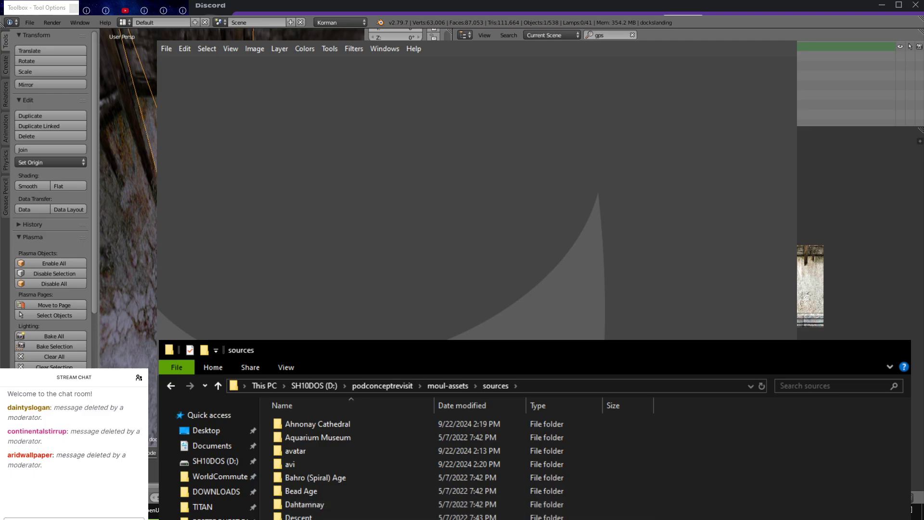
pyautogui.doubleClick(382, 519)
pyautogui.click(375, 435)
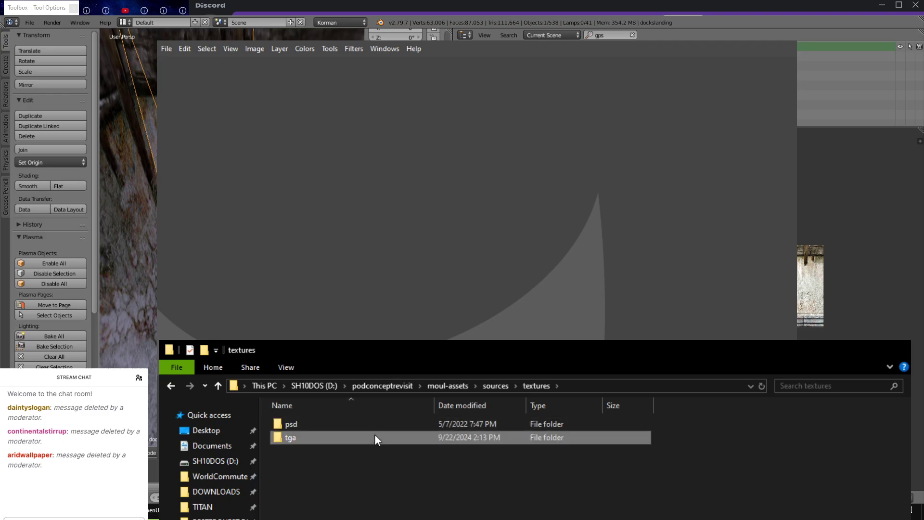
pyautogui.doubleClick(374, 436)
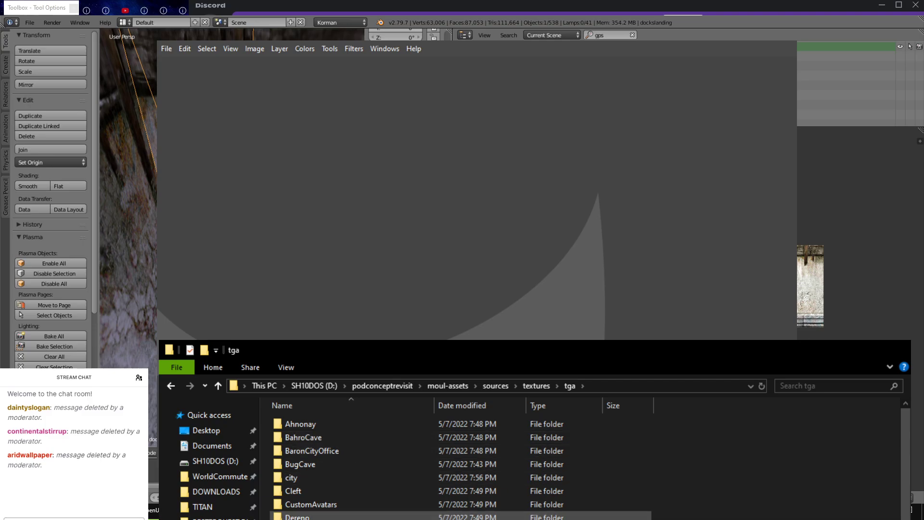
pyautogui.scroll(-1, 373, 435)
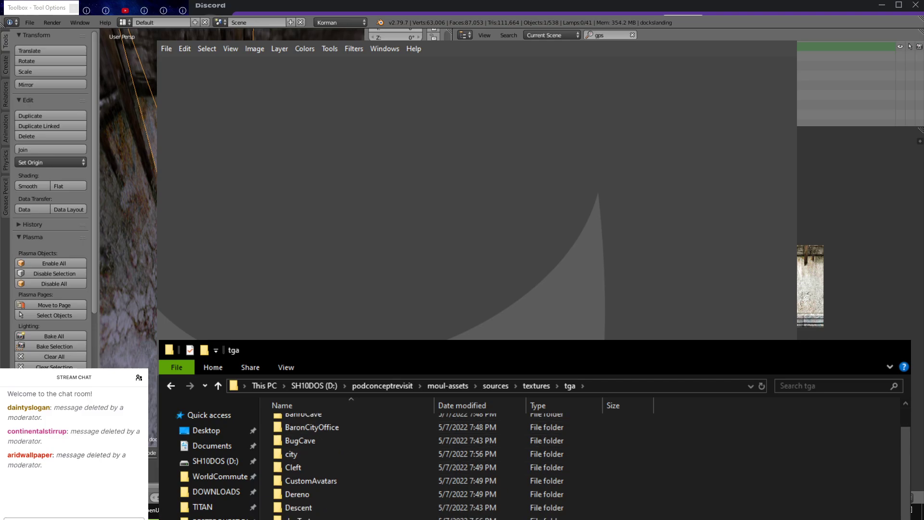
# Open Pallette.tga from the unknown folder in GIMP, export it as a PNG copy, close the image and quit GIMP.
pyautogui.press('u')
pyautogui.press('Return')
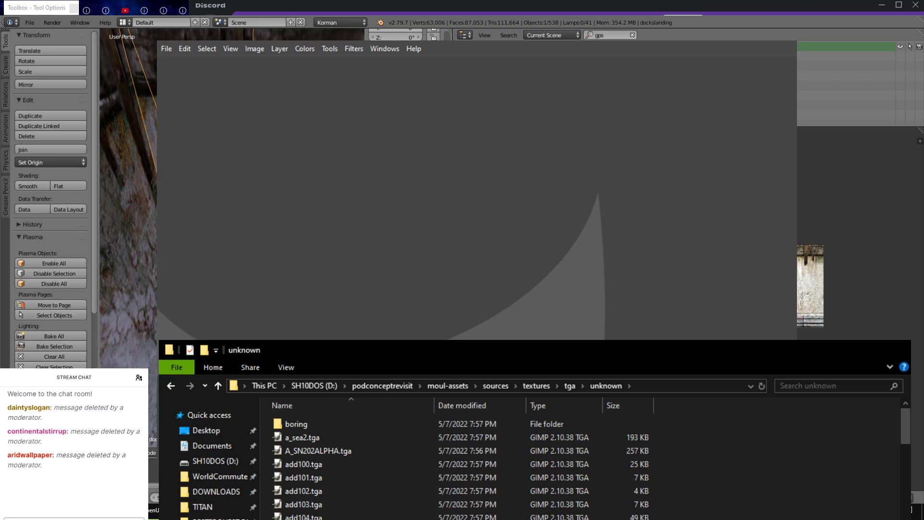
pyautogui.press('p')
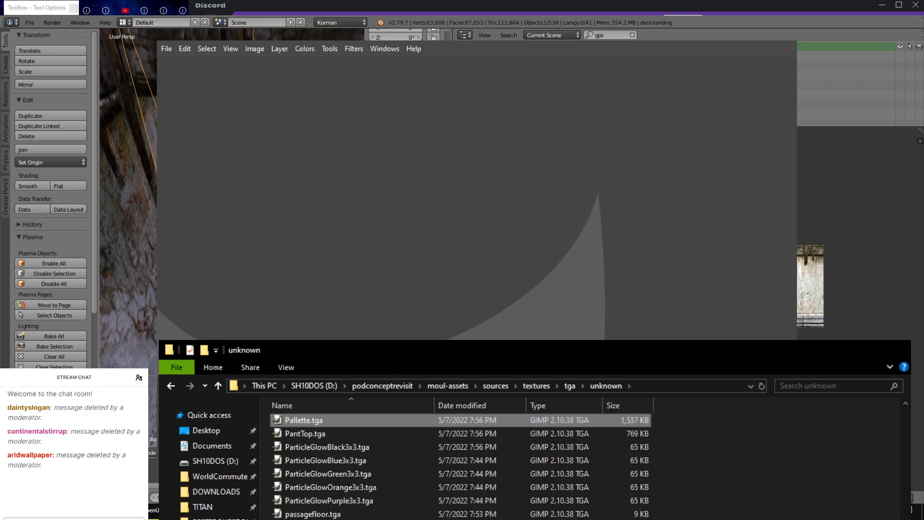
pyautogui.press('Down')
pyautogui.press('Up')
pyautogui.moveTo(303, 420); pyautogui.dragTo(440, 227)
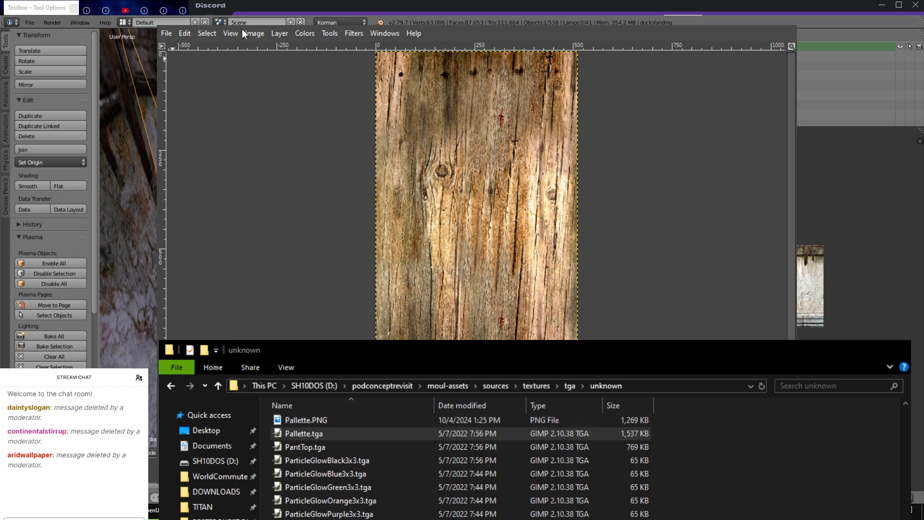
pyautogui.hotkey('ctrl', 'w')
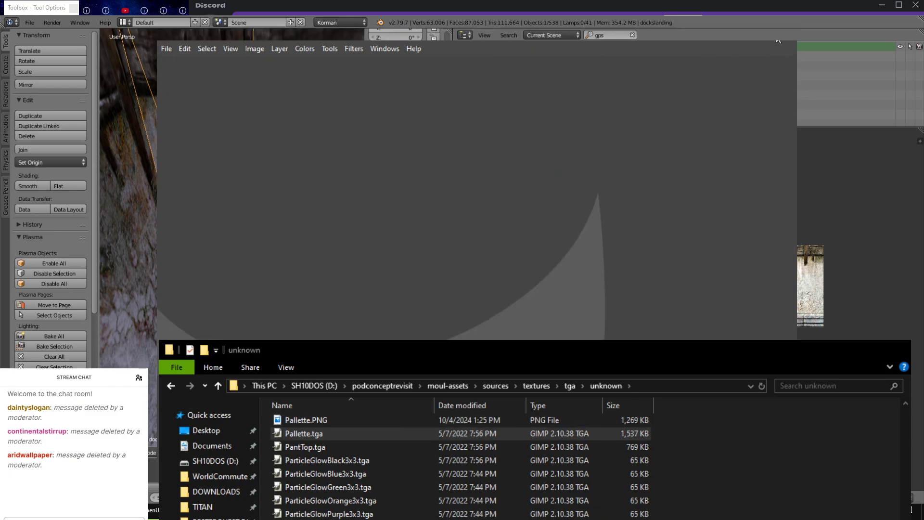
pyautogui.hotkey('ctrl', 'q')
# Move Pallette.PNG from the unknown folder into podconceptrevisit > MOULaTextures > pngs and close the file window.
pyautogui.click(277, 421)
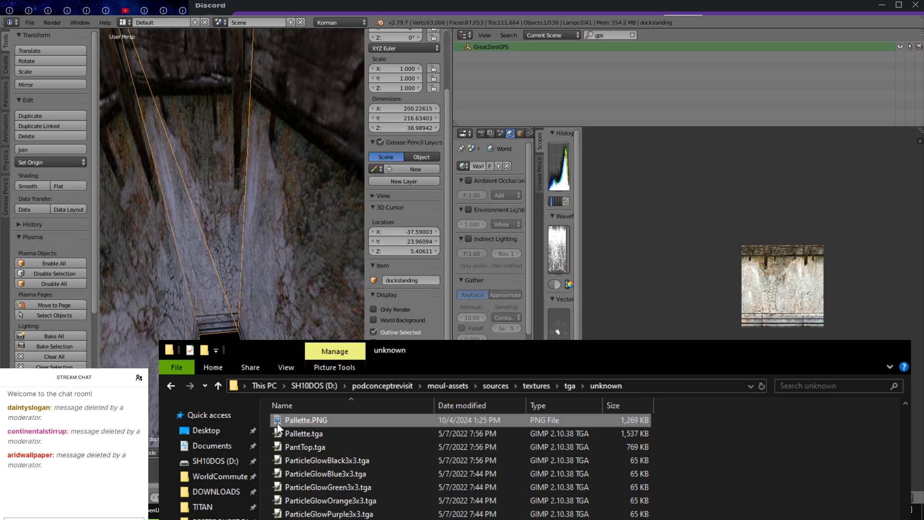
pyautogui.hotkey('alt', 'Up')
pyautogui.hotkey('alt', 'Up')
pyautogui.hotkey('alt', 'Up')
pyautogui.hotkey('alt', 'Up')
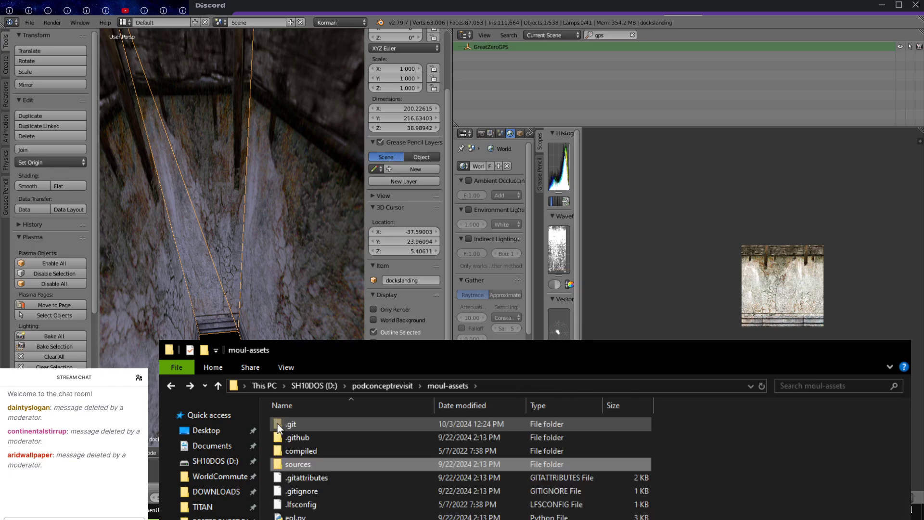
pyautogui.hotkey('alt', 'Up')
pyautogui.hotkey('alt', 'Up')
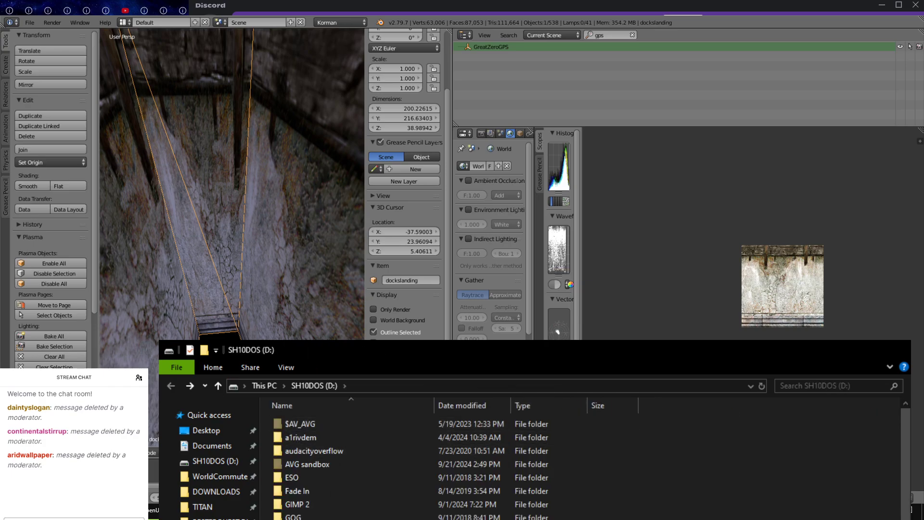
pyautogui.hotkey('alt', 'Left')
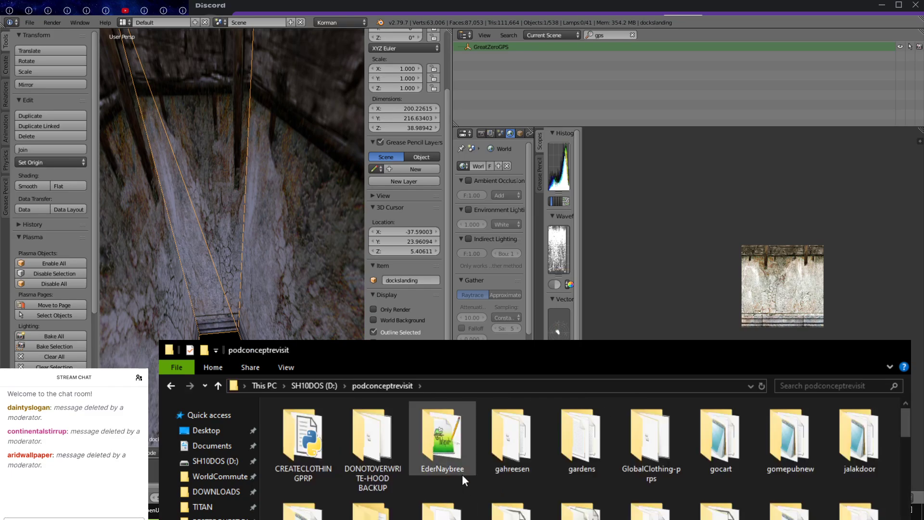
pyautogui.doubleClick(581, 508)
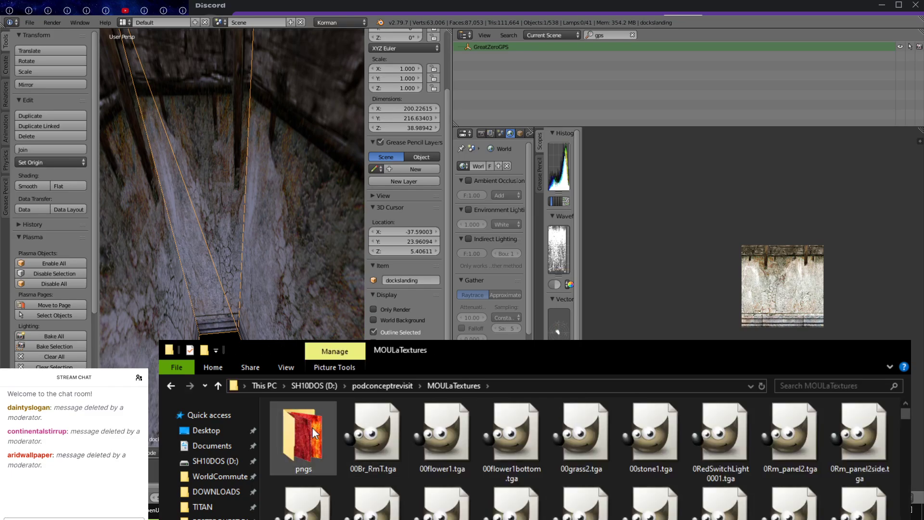
pyautogui.doubleClick(311, 426)
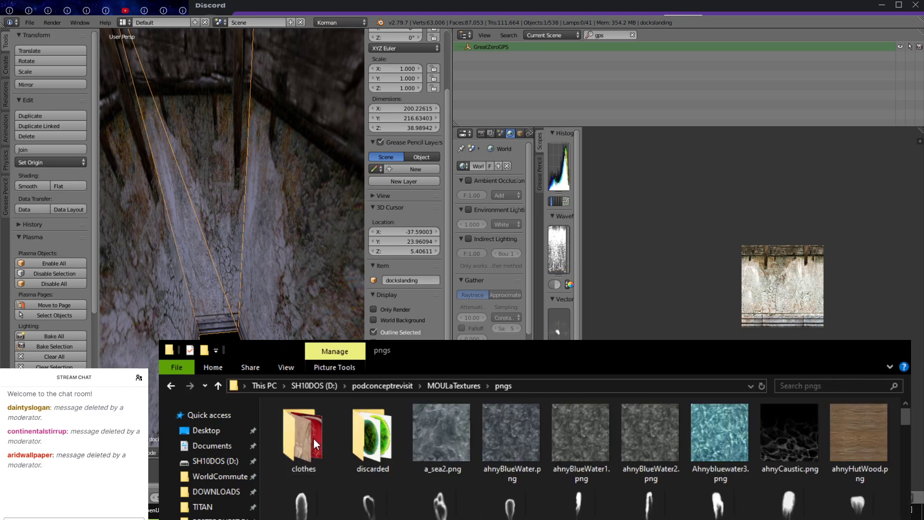
pyautogui.scroll(-10, 313, 438)
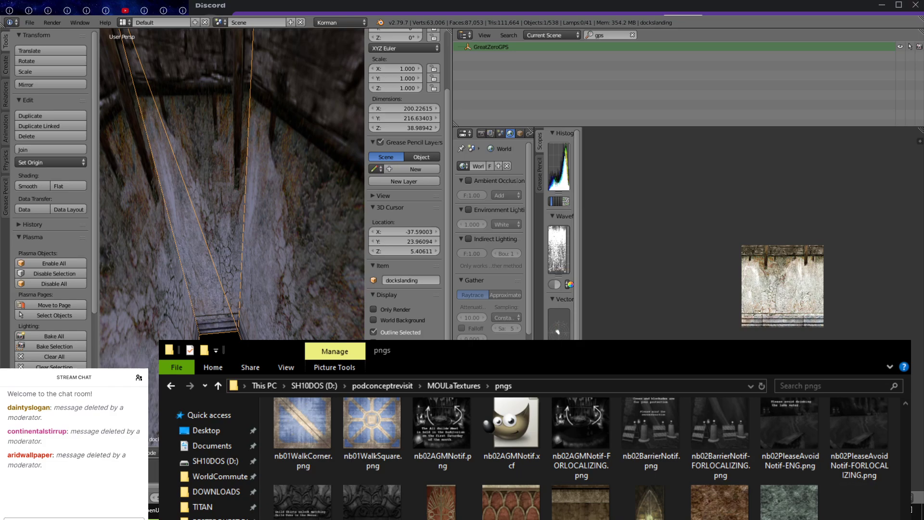
pyautogui.click(902, 353)
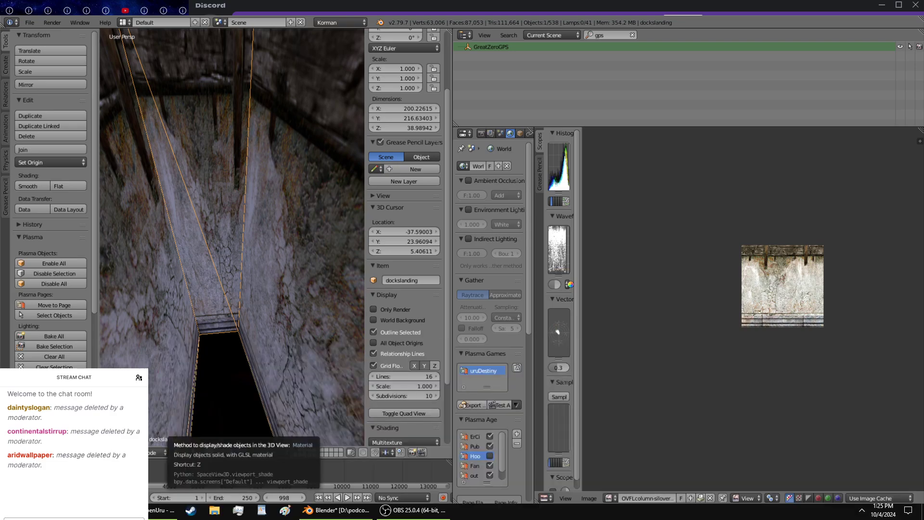
# Switch to WordPad, write "brb water" in bold italic at size 28, and return to Blender.
pyautogui.click(256, 510)
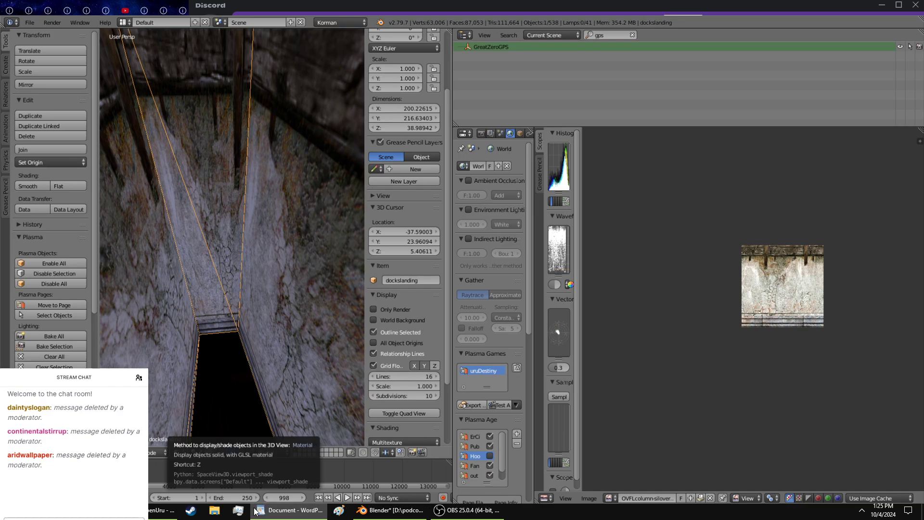
pyautogui.write('brb water')
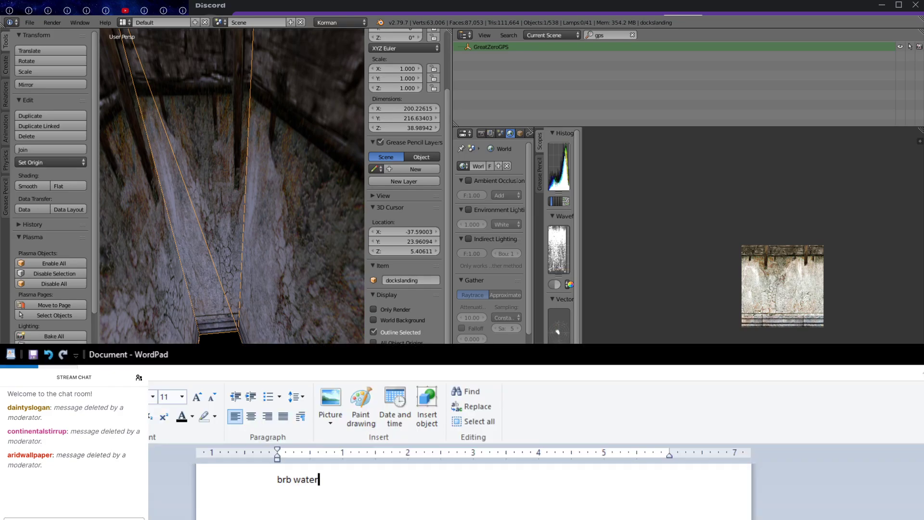
pyautogui.hotkey('ctrl', 'a')
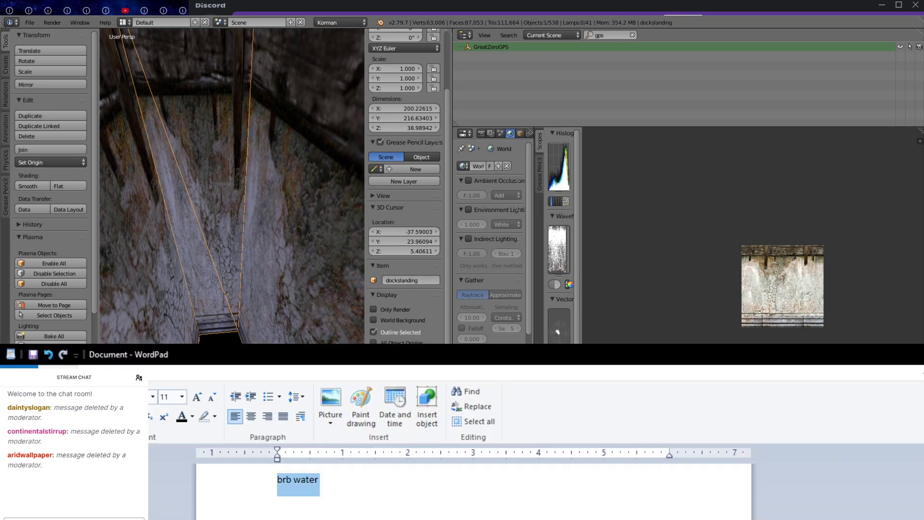
pyautogui.hotkey('ctrl', 'b')
pyautogui.hotkey('ctrl', 'i')
pyautogui.click(164, 397)
pyautogui.write('28')
pyautogui.press('Return')
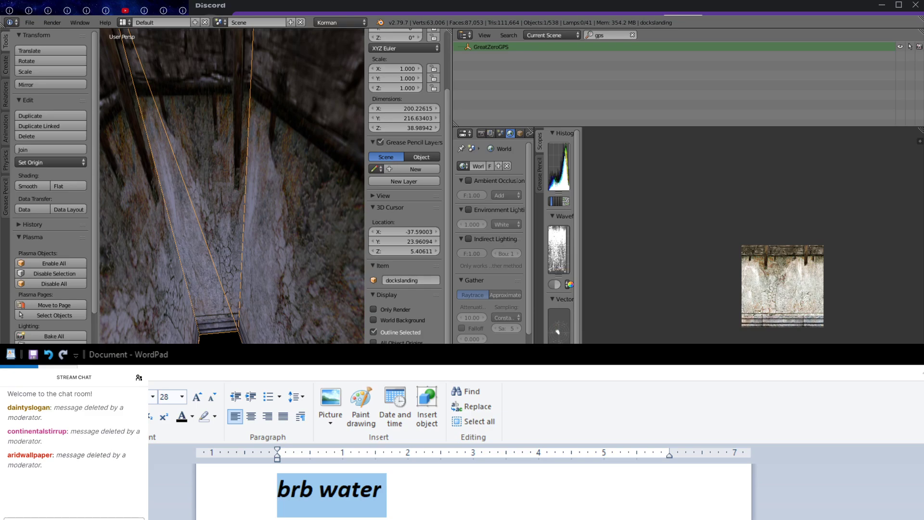
pyautogui.hotkey('alt', 'Tab')
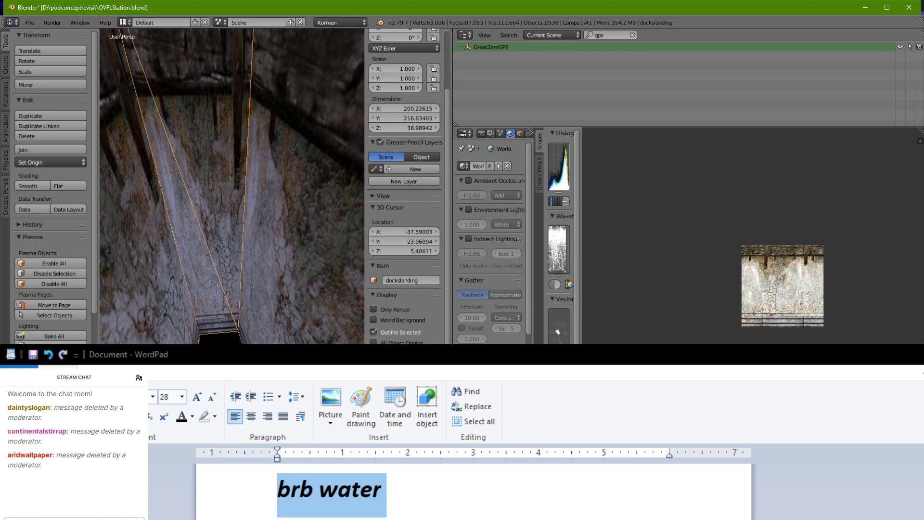
pyautogui.hotkey('alt', 'Tab')
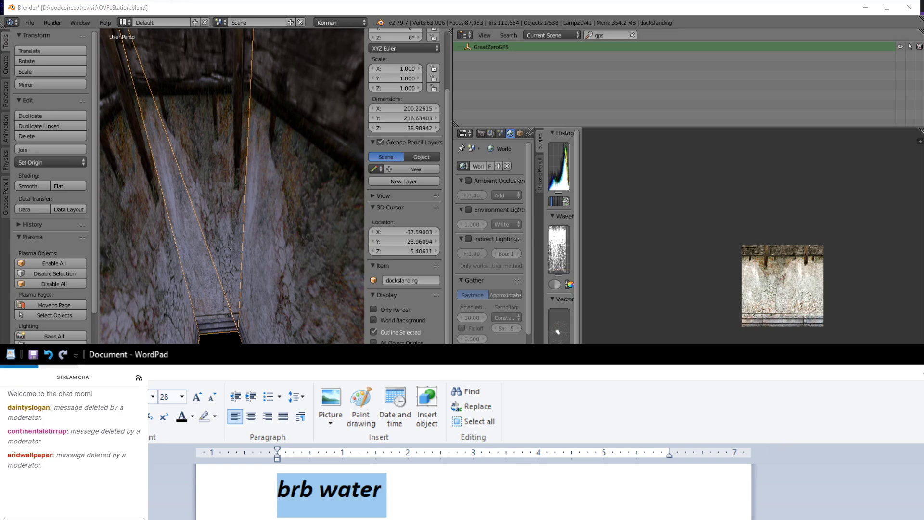
pyautogui.hotkey('alt', 'Tab')
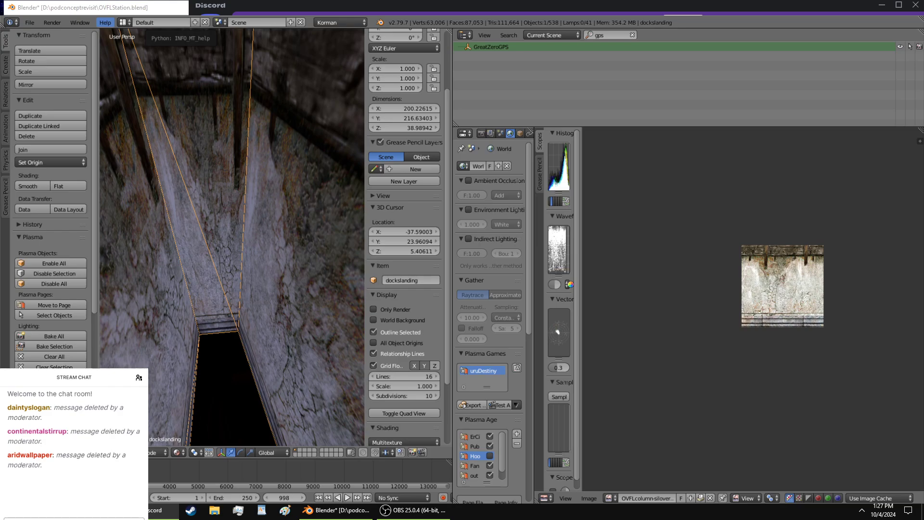
# Examine the dockslanding paving, and browse the islm textures in MOULaTextures and the images in its pngs folder.
pyautogui.click(179, 6)
pyautogui.moveTo(320, 286); pyautogui.dragTo(219, 293, button='middle')
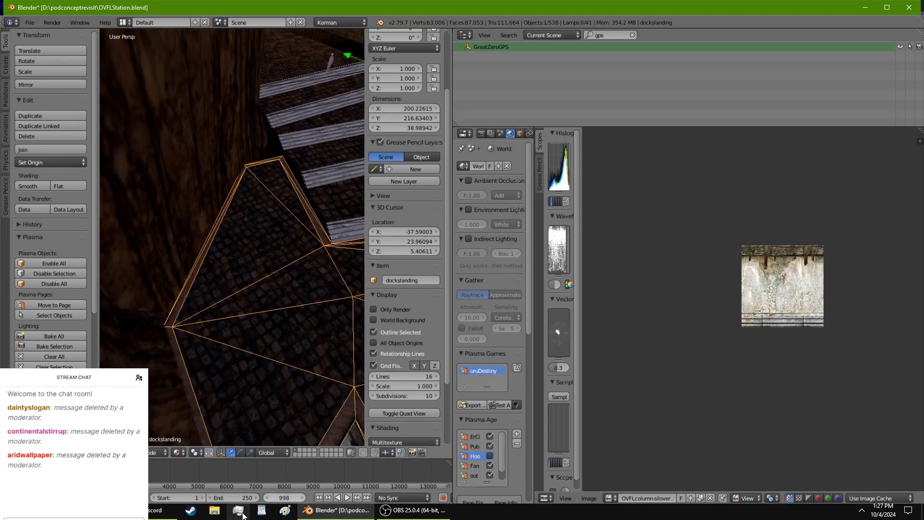
pyautogui.click(215, 510)
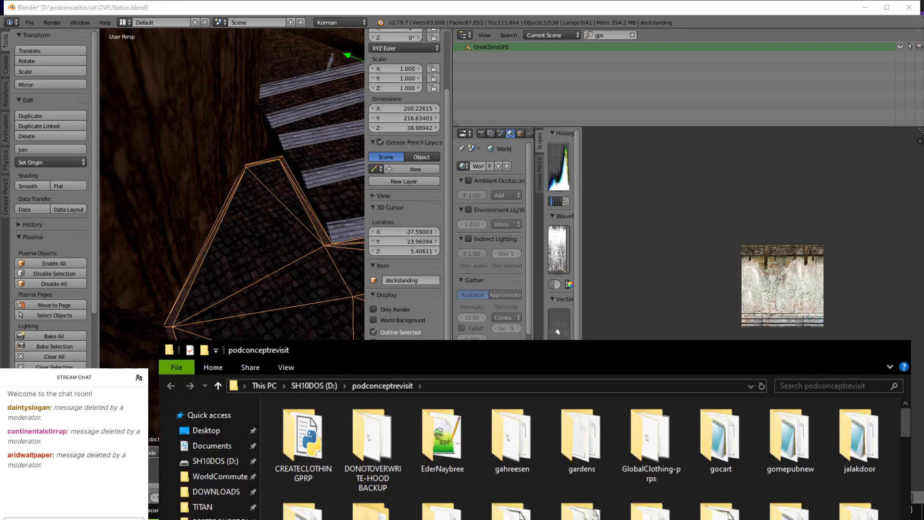
pyautogui.doubleClick(581, 507)
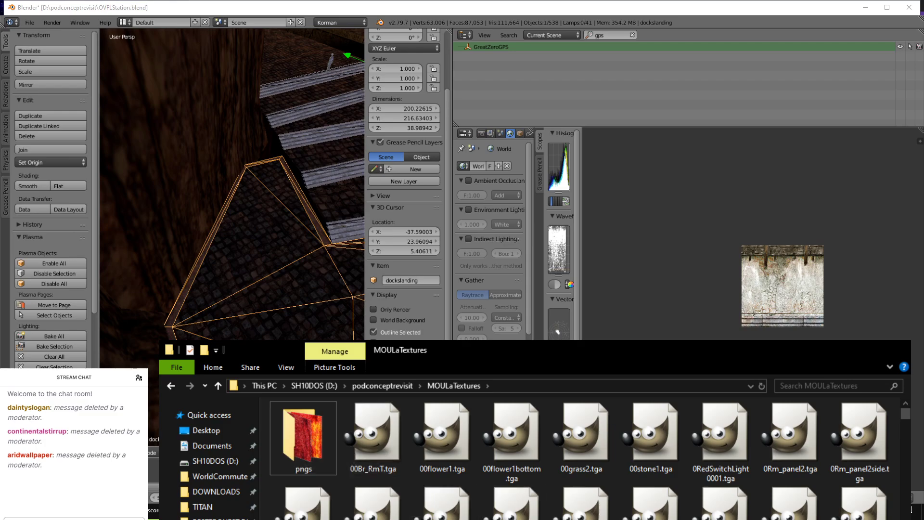
pyautogui.write('isl')
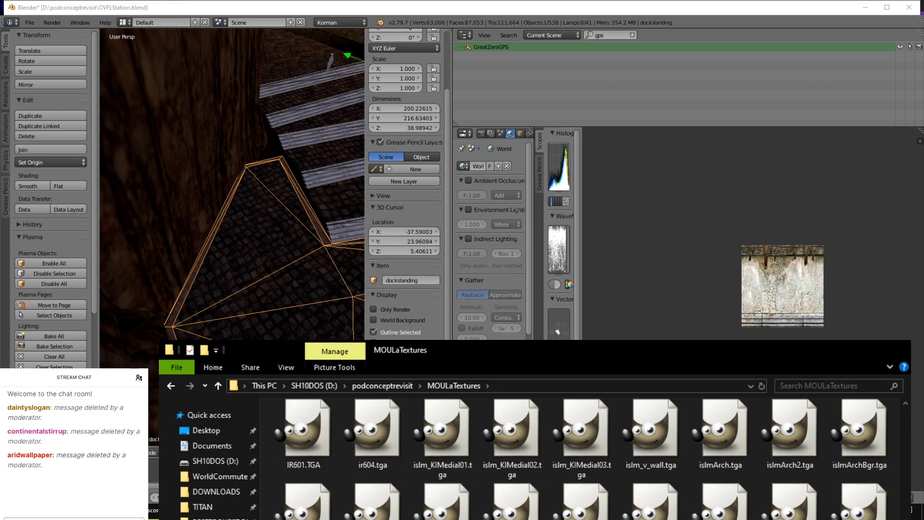
pyautogui.press('Down')
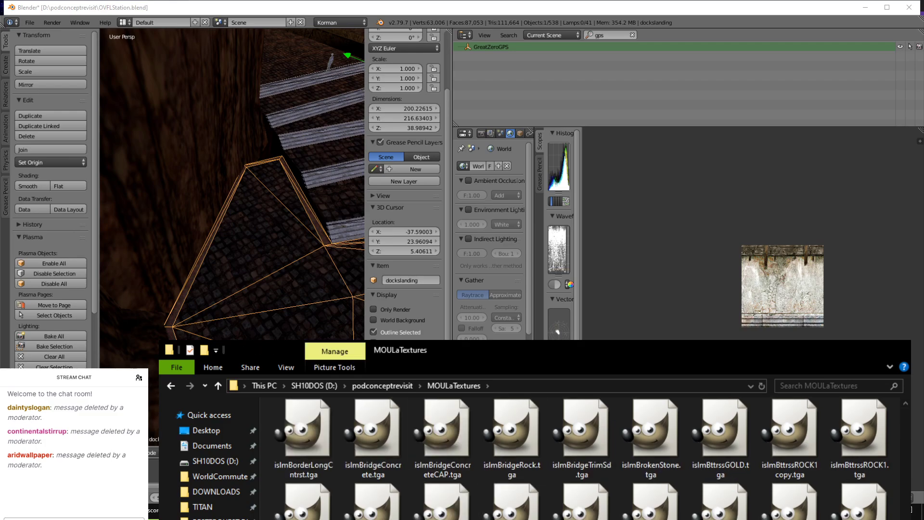
pyautogui.write('islmci')
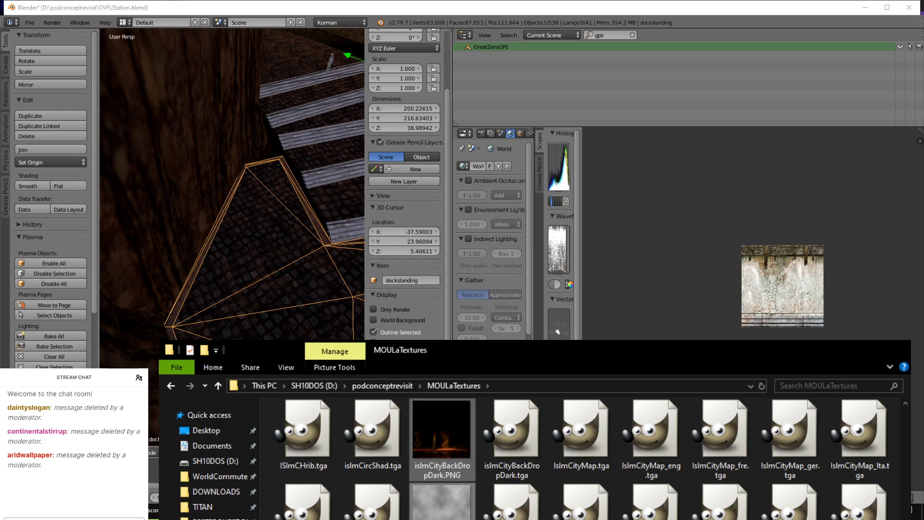
pyautogui.write('islmd')
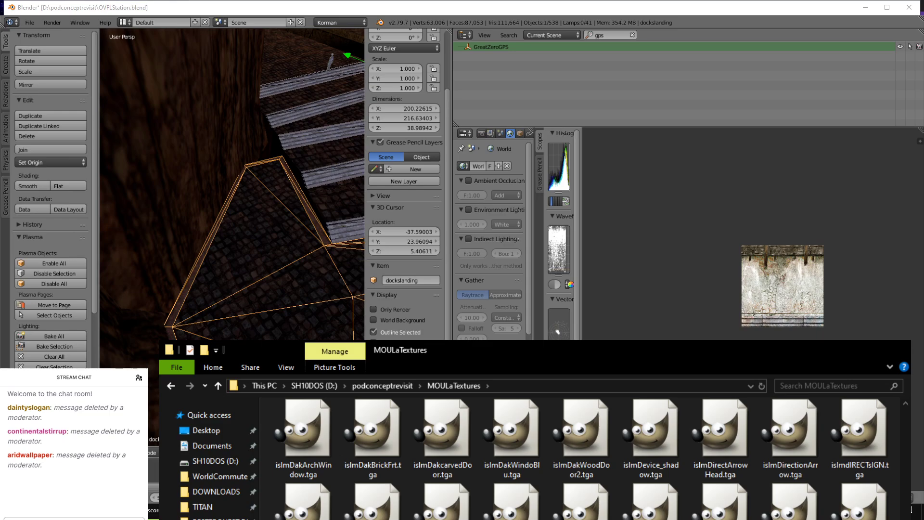
pyautogui.scroll(15, 374, 469)
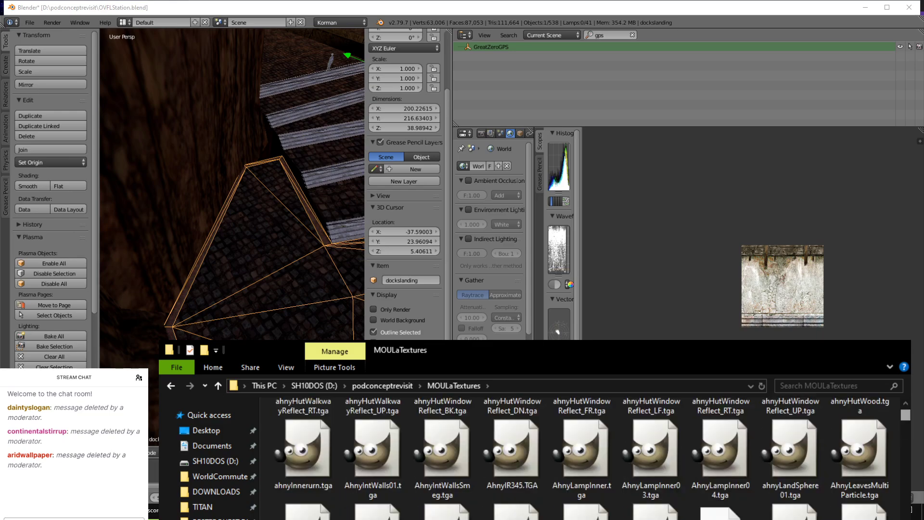
pyautogui.doubleClick(320, 432)
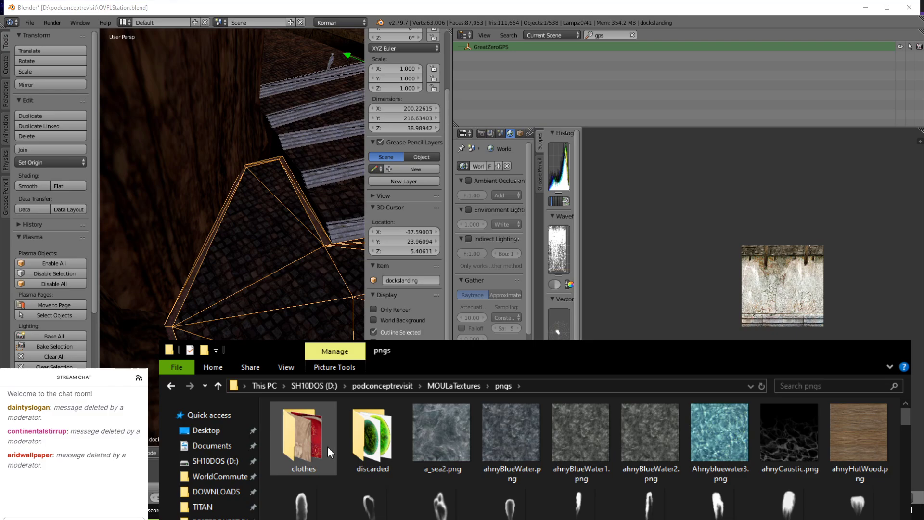
pyautogui.scroll(-20, 327, 446)
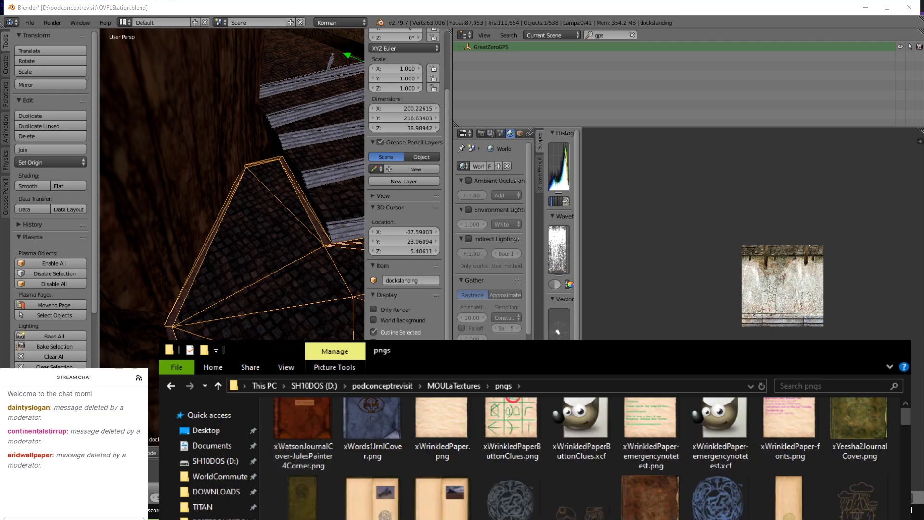
pyautogui.scroll(20, 529, 447)
pyautogui.press('p')
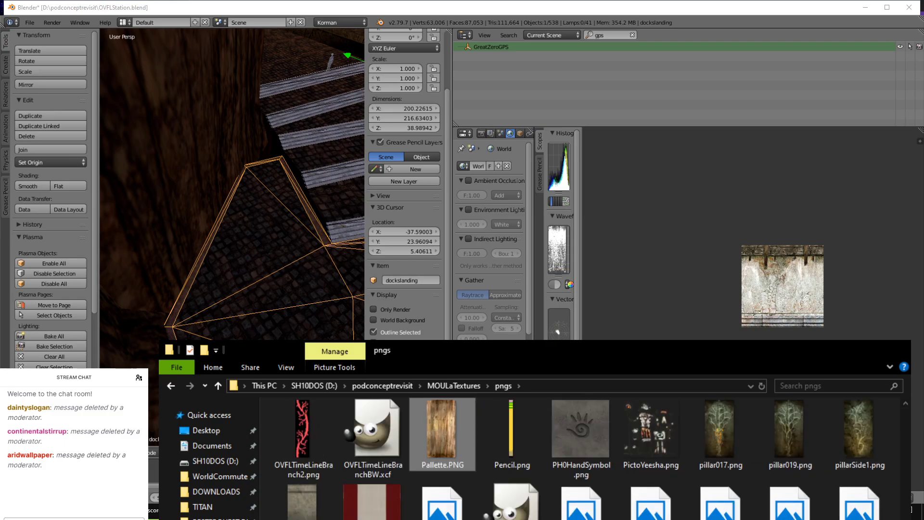
pyautogui.click(895, 351)
# Add a cylinder where the red carved borders meet at the edge of the dockslanding paving and raise it slightly along Z.
pyautogui.scroll(3, 246, 337)
pyautogui.moveTo(235, 328); pyautogui.dragTo(221, 296, button='middle')
pyautogui.scroll(3, 225, 289)
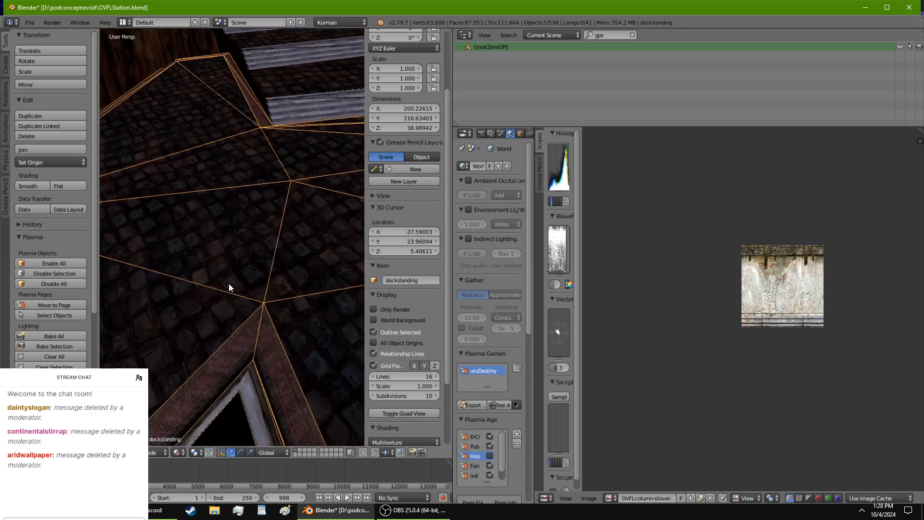
pyautogui.click(267, 325)
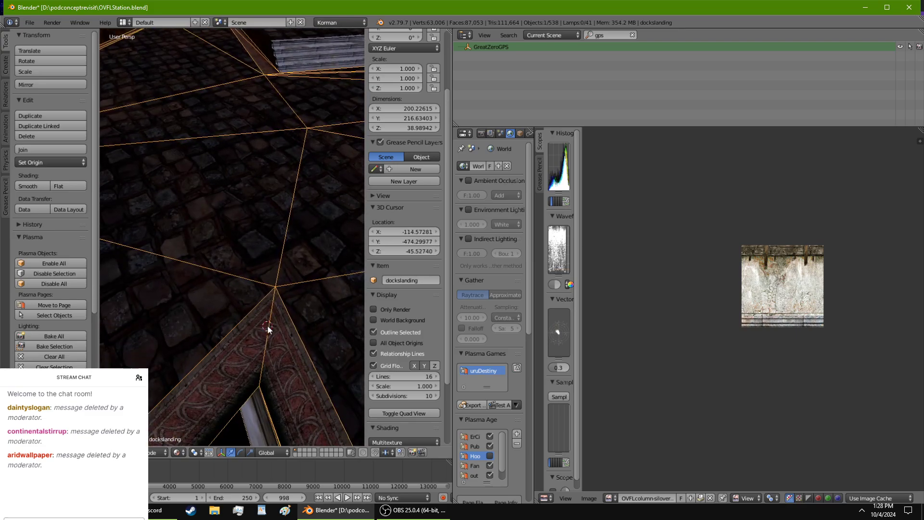
pyautogui.click(6, 93)
pyautogui.click(7, 69)
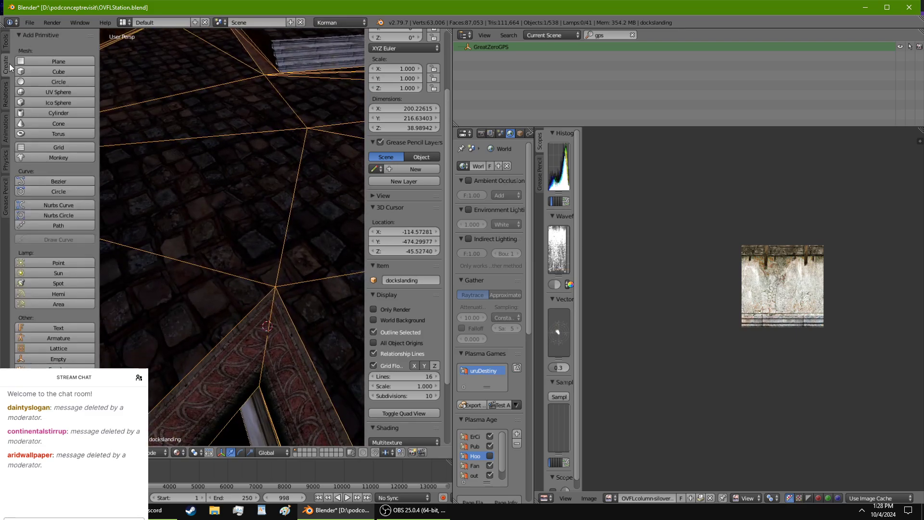
pyautogui.click(47, 113)
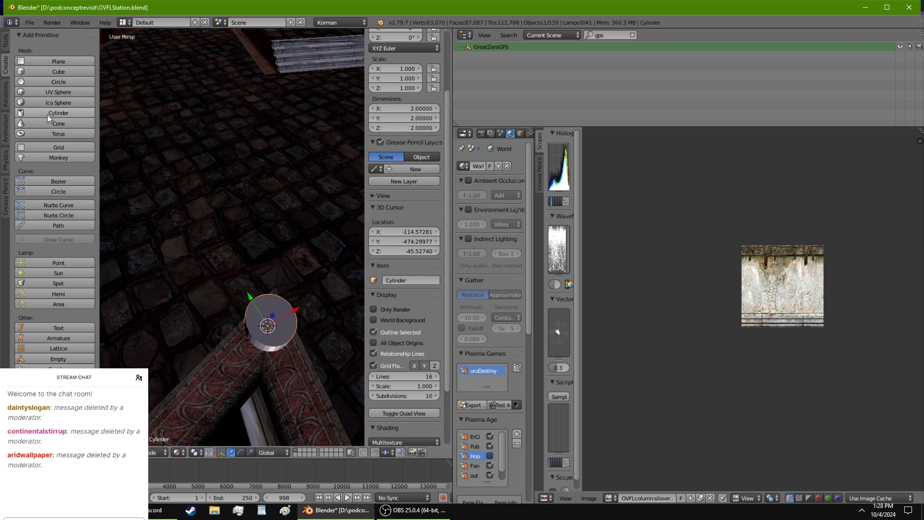
pyautogui.press('g')
pyautogui.press('z')
pyautogui.click(278, 308)
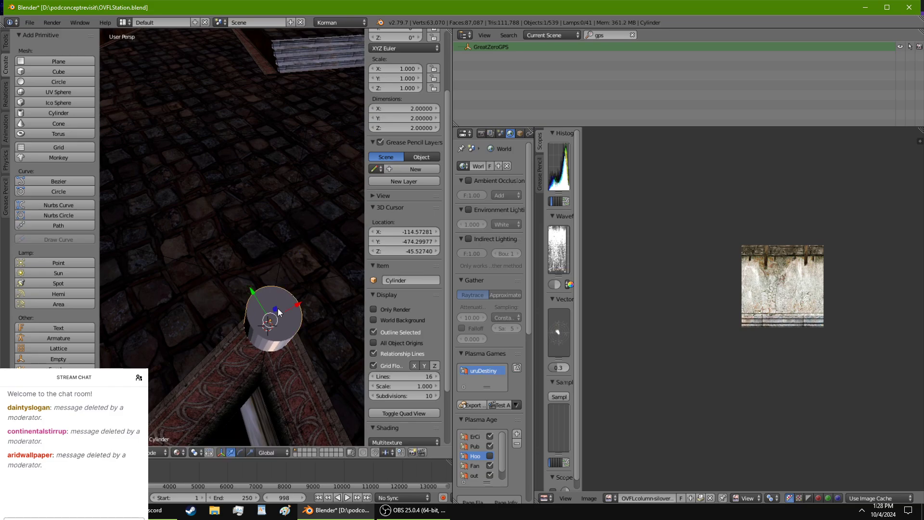
# Shrink the cylinder to about 0.99 across and stretch its mesh along Z to about 3.80 tall.
pyautogui.press('Tab')
pyautogui.press('s')
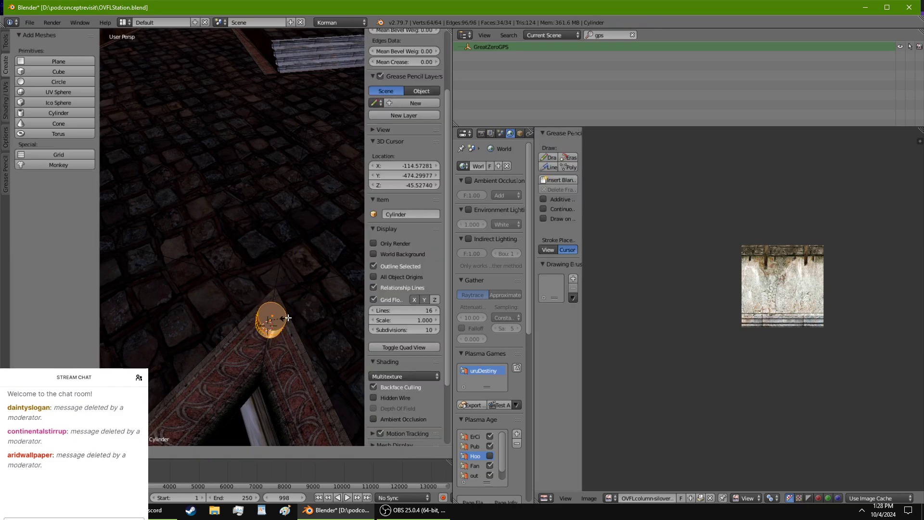
pyautogui.click(288, 318)
pyautogui.press('s')
pyautogui.press('z')
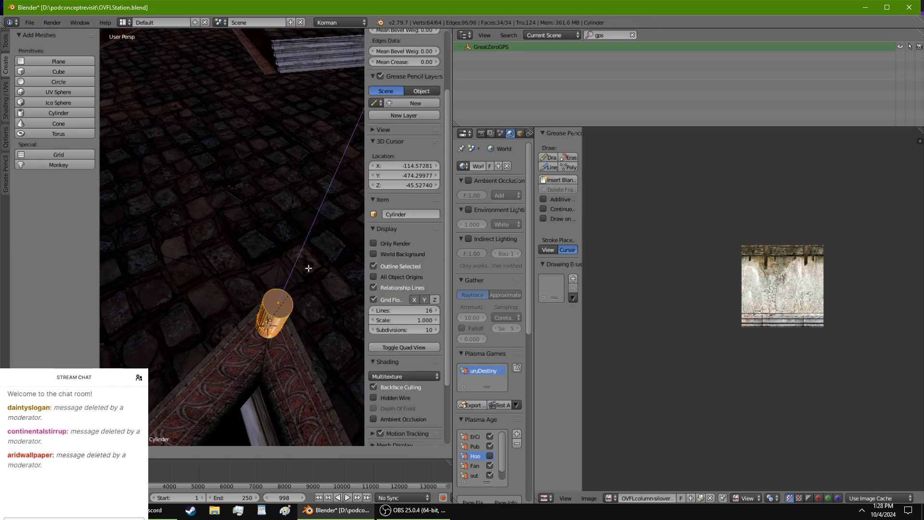
pyautogui.click(308, 268)
pyautogui.moveTo(307, 272); pyautogui.dragTo(288, 309, button='middle')
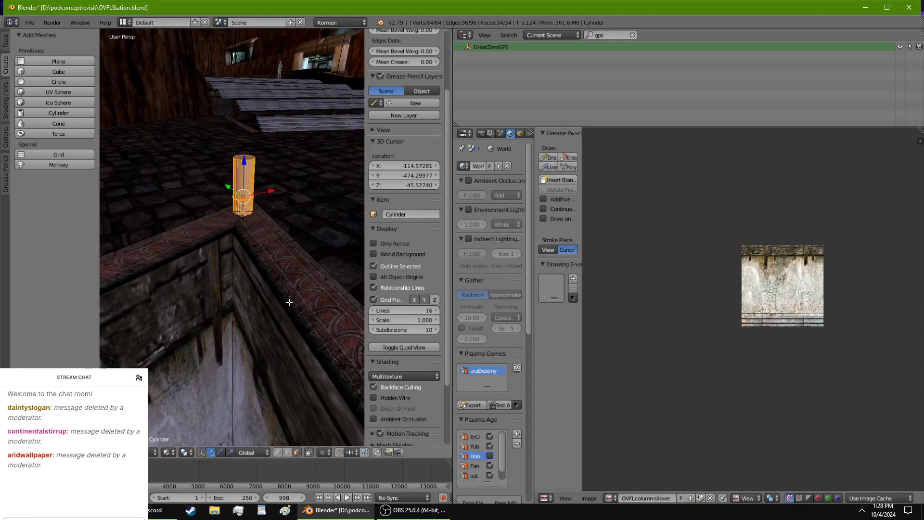
pyautogui.press('Tab')
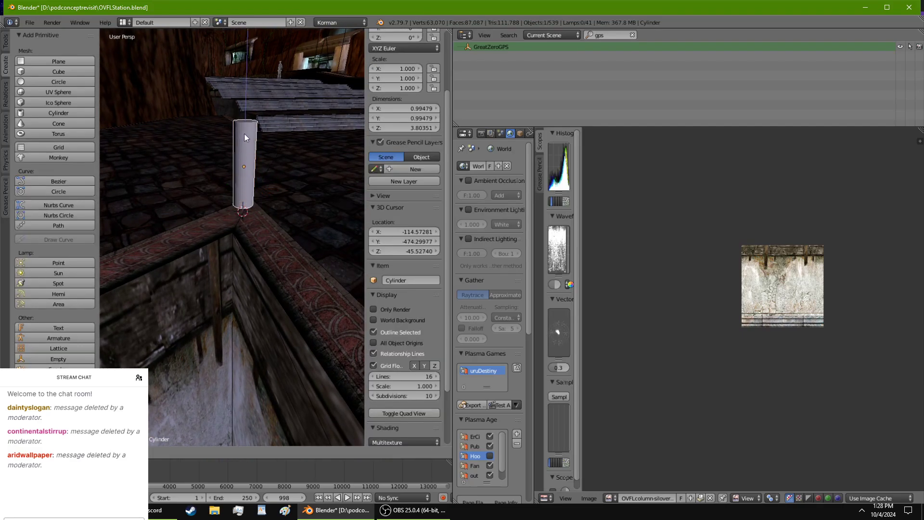
pyautogui.click(245, 144)
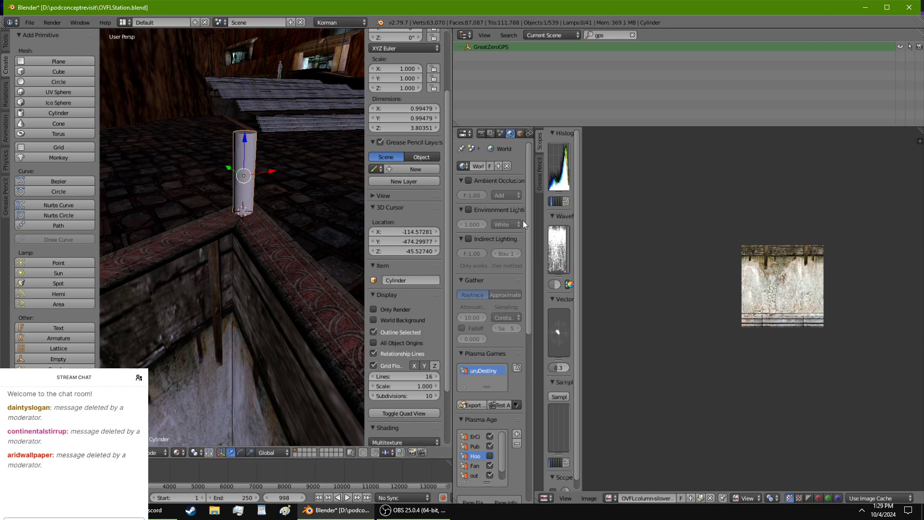
# Widen the properties area and rename the cylinder object PALLATE-POLE.
pyautogui.moveTo(532, 252); pyautogui.dragTo(746, 253)
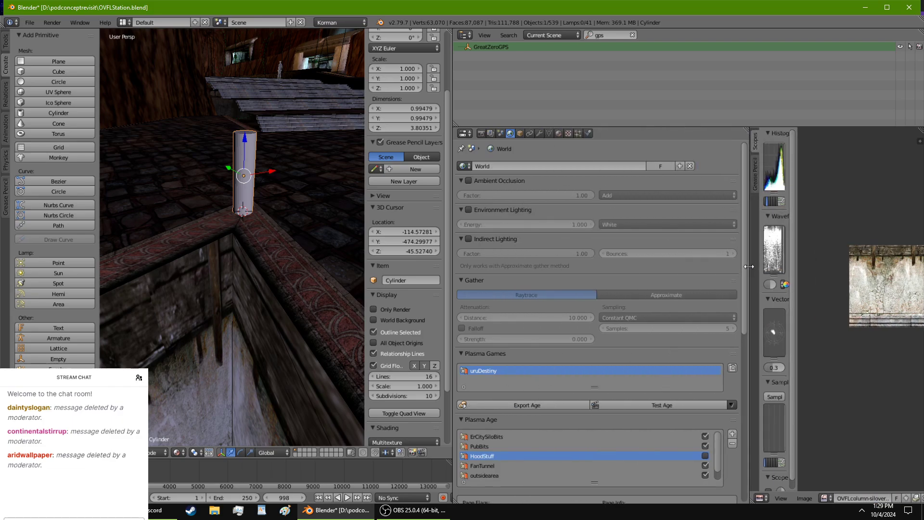
pyautogui.click(587, 133)
pyautogui.click(545, 166)
pyautogui.write('P')
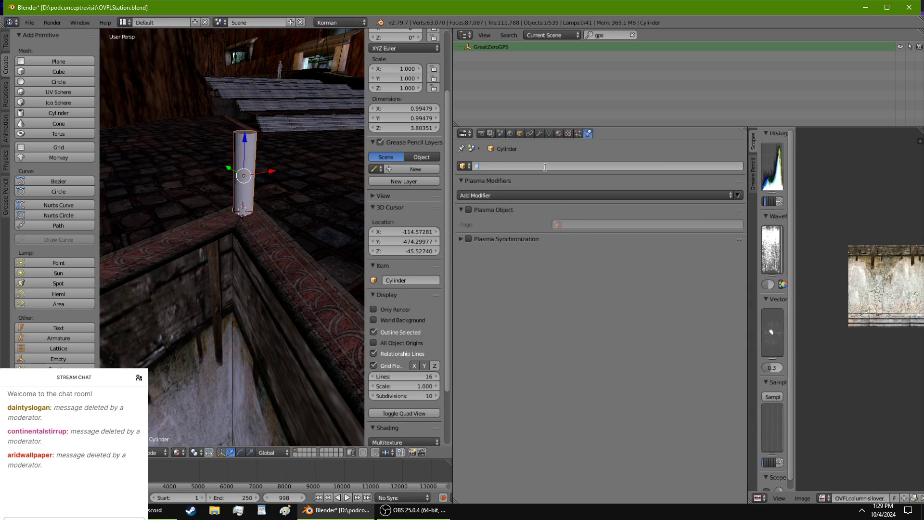
pyautogui.write('ALLATE-POLE')
pyautogui.press('Return')
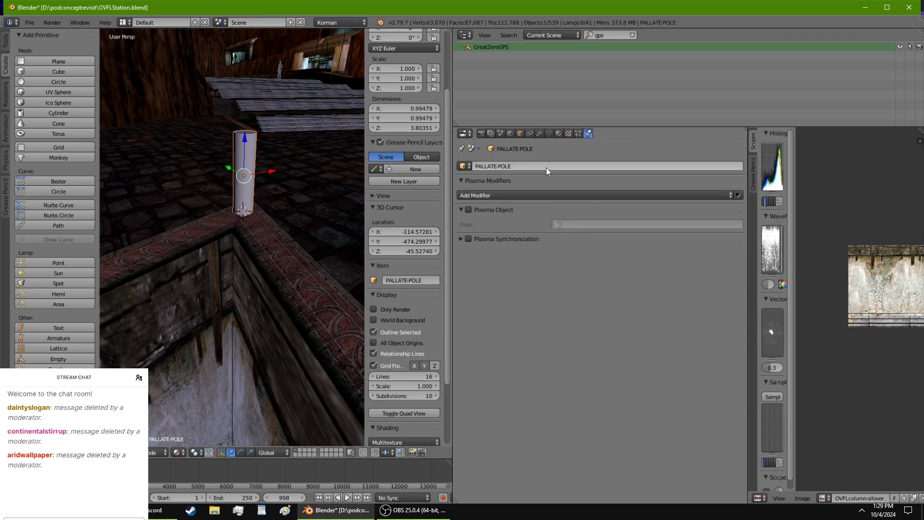
# Enable the pole as a Plasma Object and assign it to the outsidearea page.
pyautogui.click(468, 209)
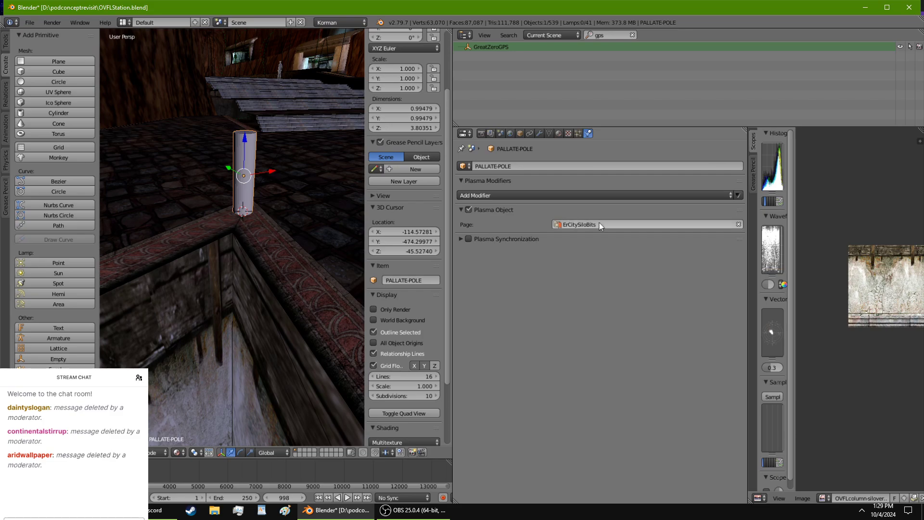
pyautogui.click(591, 225)
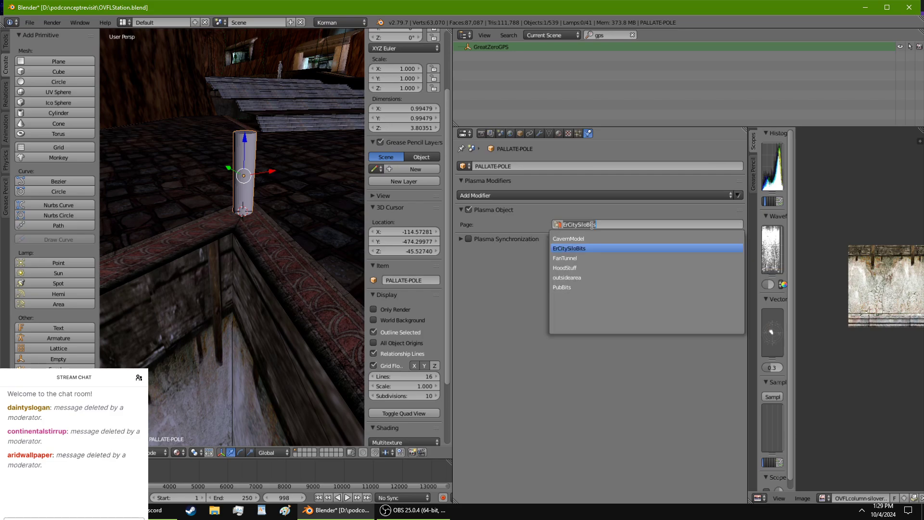
pyautogui.click(587, 277)
# Create a new material on the pole and name it PALLATE.
pyautogui.click(559, 133)
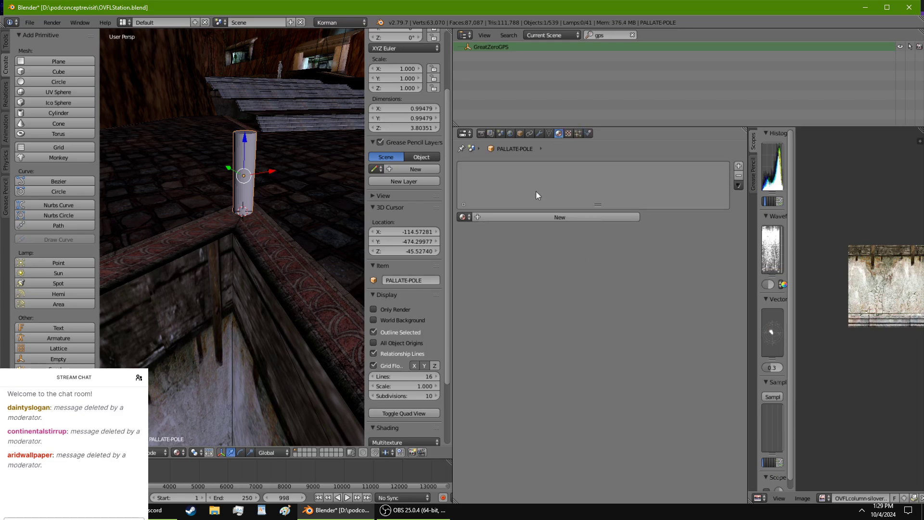
pyautogui.click(522, 218)
pyautogui.doubleClick(519, 217)
pyautogui.write('PALL')
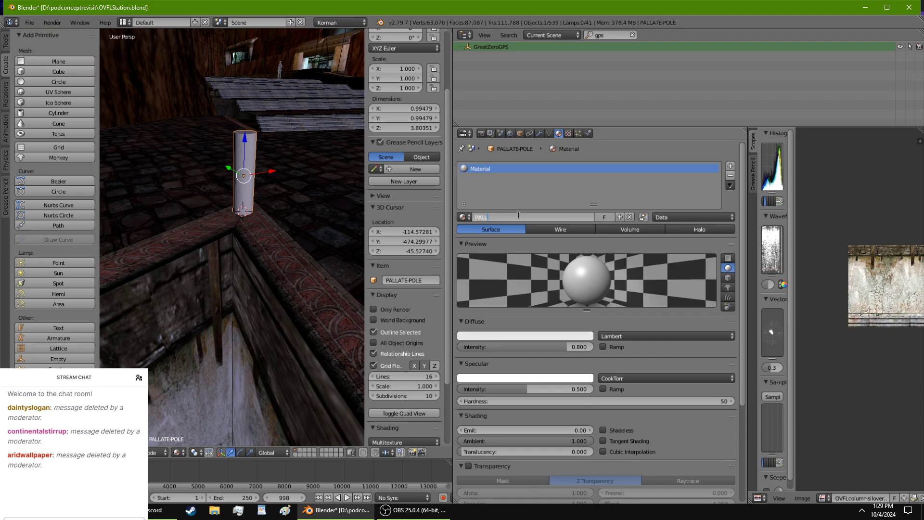
pyautogui.write('ATE')
pyautogui.press('Return')
# Add an image texture to the PALLATE material and load Pallette.PNG from MOULaTextures > pngs.
pyautogui.click(569, 134)
pyautogui.click(585, 239)
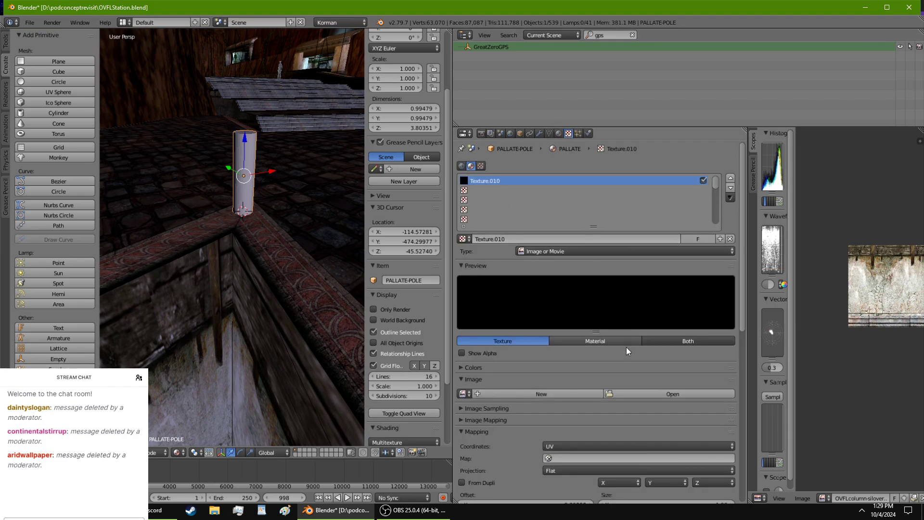
pyautogui.click(635, 395)
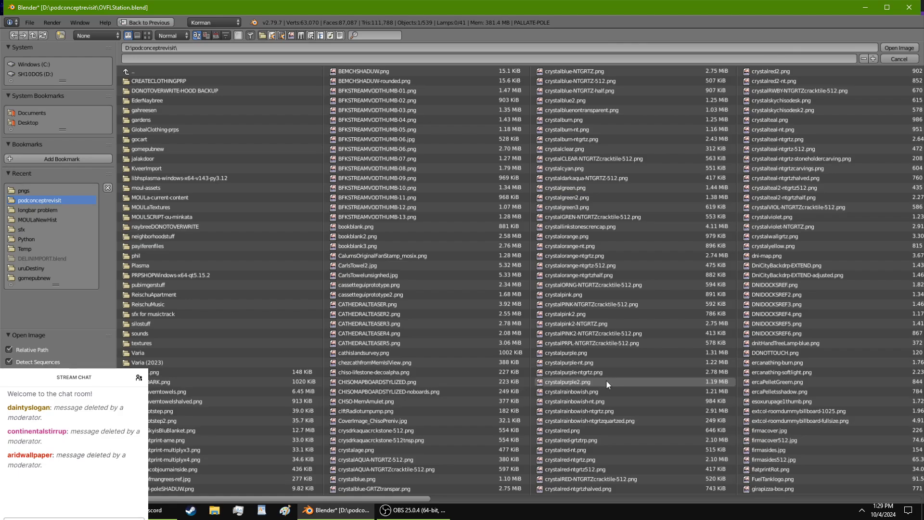
pyautogui.click(67, 190)
pyautogui.scroll(-3, 230, 499)
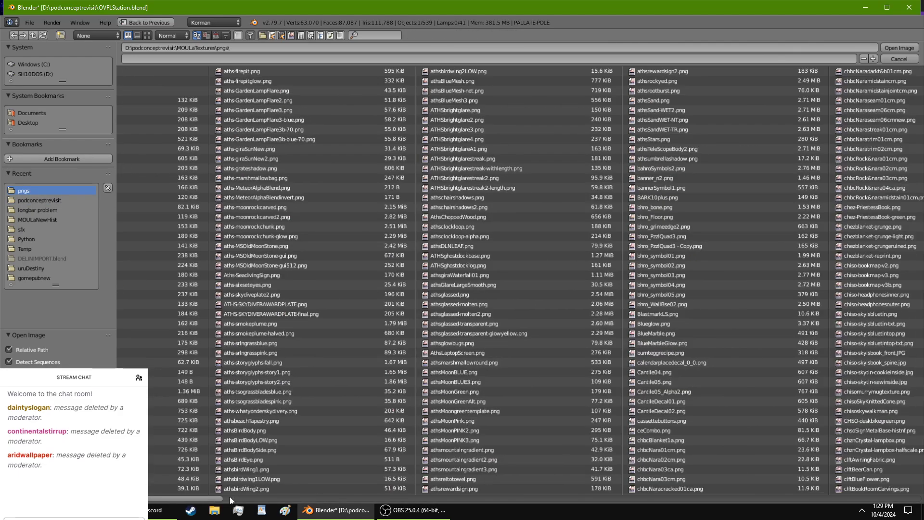
pyautogui.scroll(-10, 901, 394)
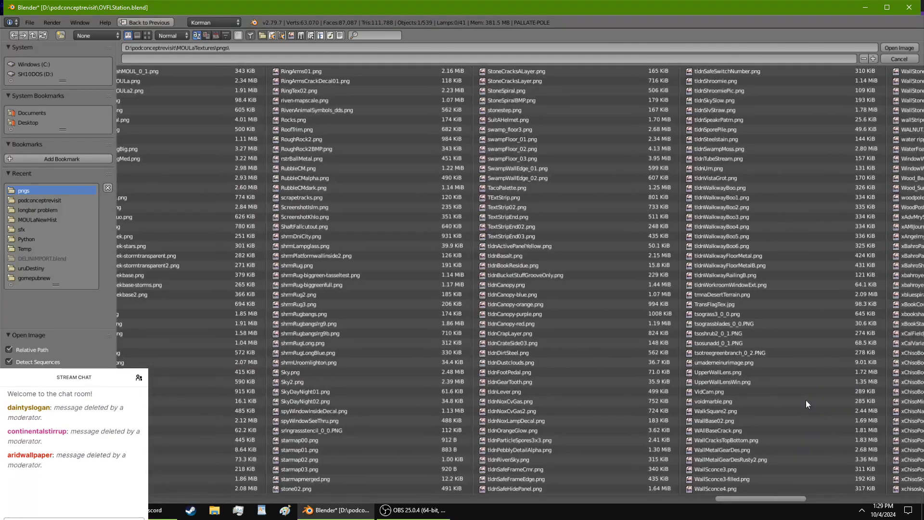
pyautogui.scroll(3, 806, 399)
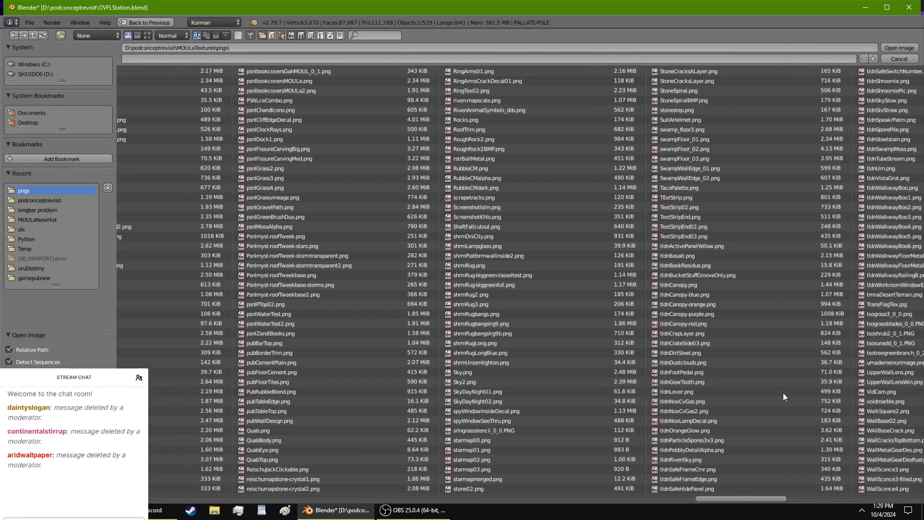
pyautogui.scroll(6, 783, 392)
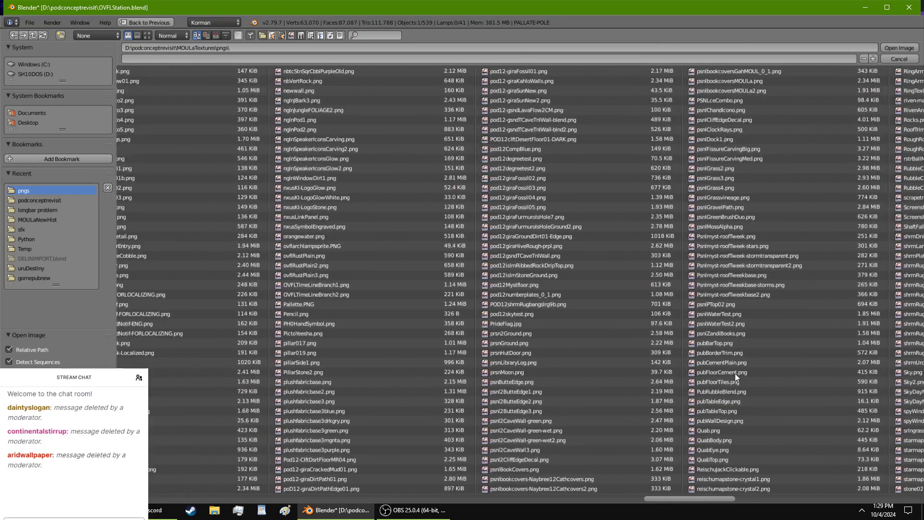
pyautogui.scroll(4, 734, 373)
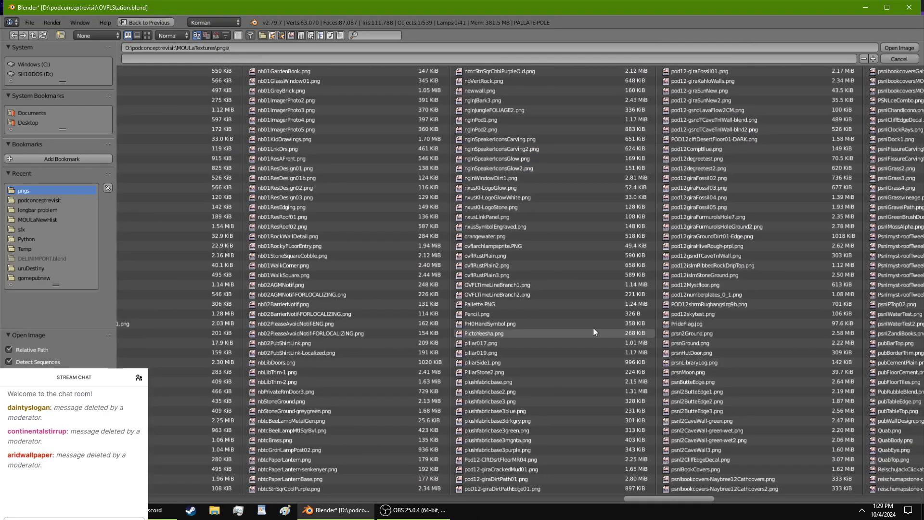
pyautogui.doubleClick(550, 303)
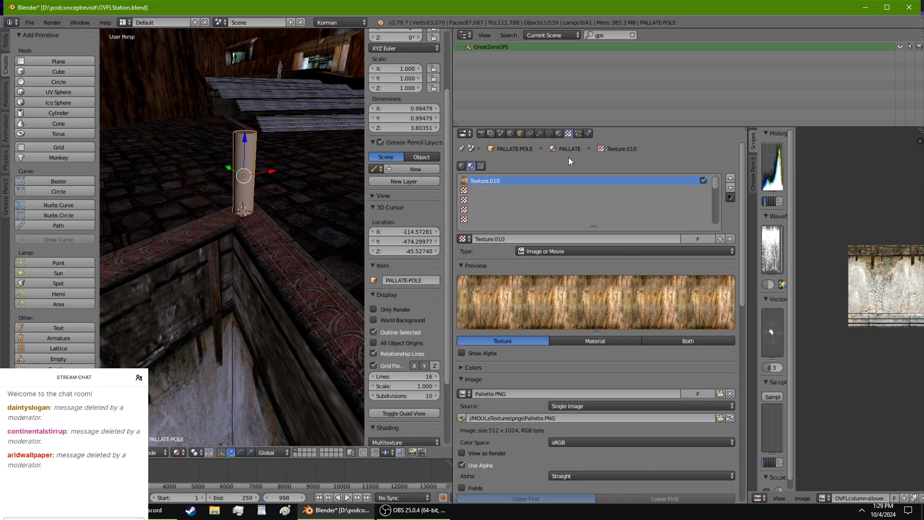
# Add a UV map to the pole's mesh and set UVMap as the texture's mapping layer.
pyautogui.scroll(-4, 579, 425)
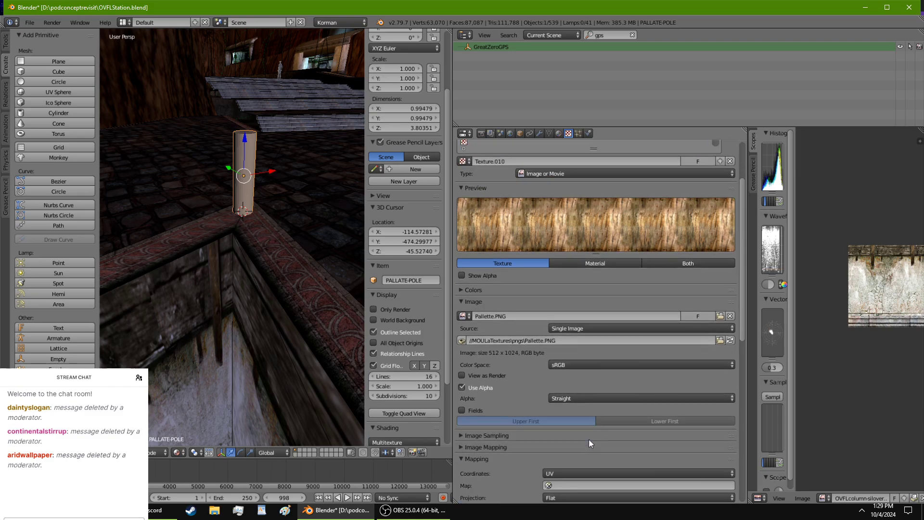
pyautogui.click(597, 484)
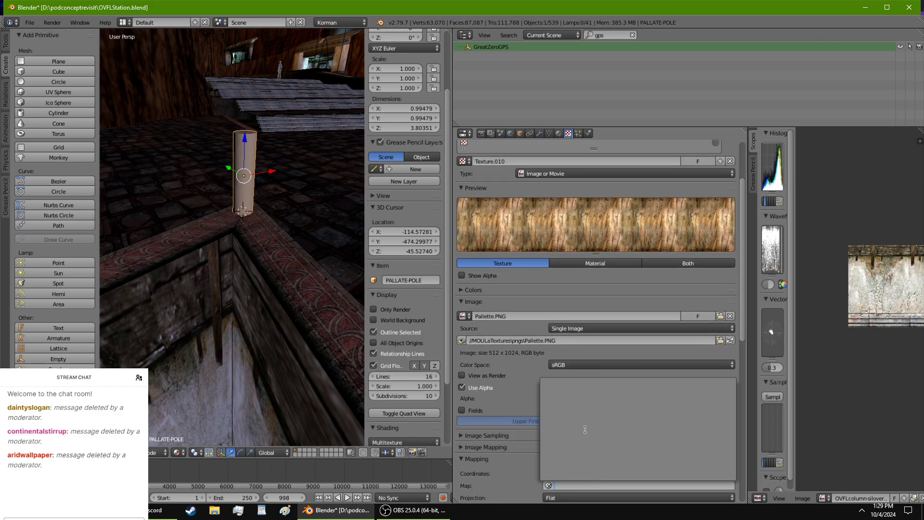
pyautogui.click(549, 133)
pyautogui.click(738, 217)
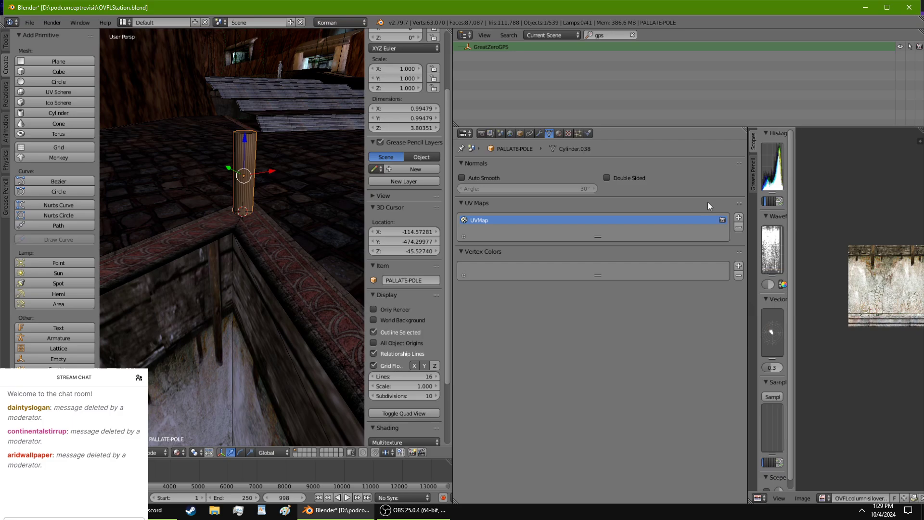
pyautogui.click(559, 133)
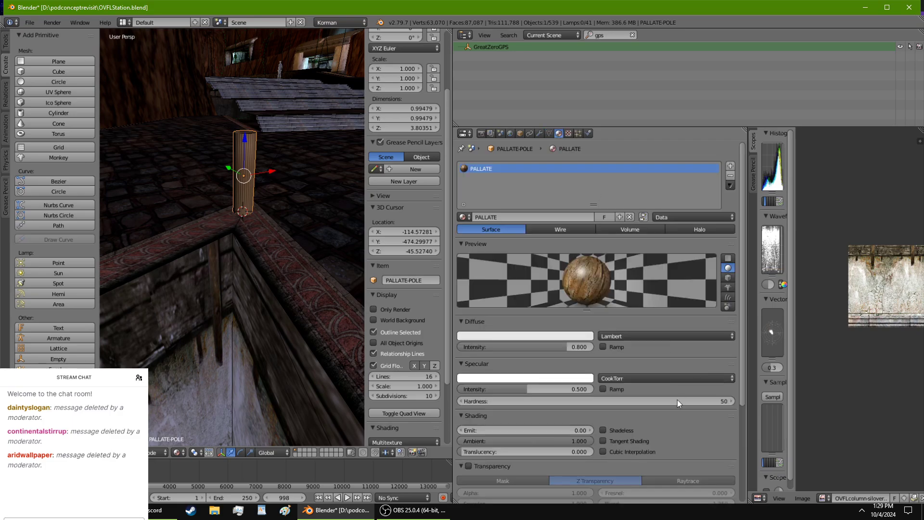
pyautogui.click(568, 133)
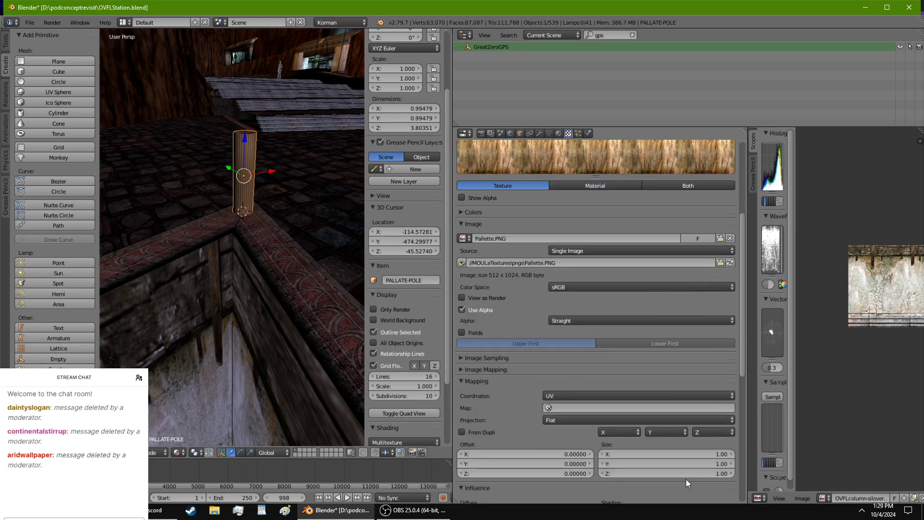
pyautogui.click(618, 404)
pyautogui.click(601, 310)
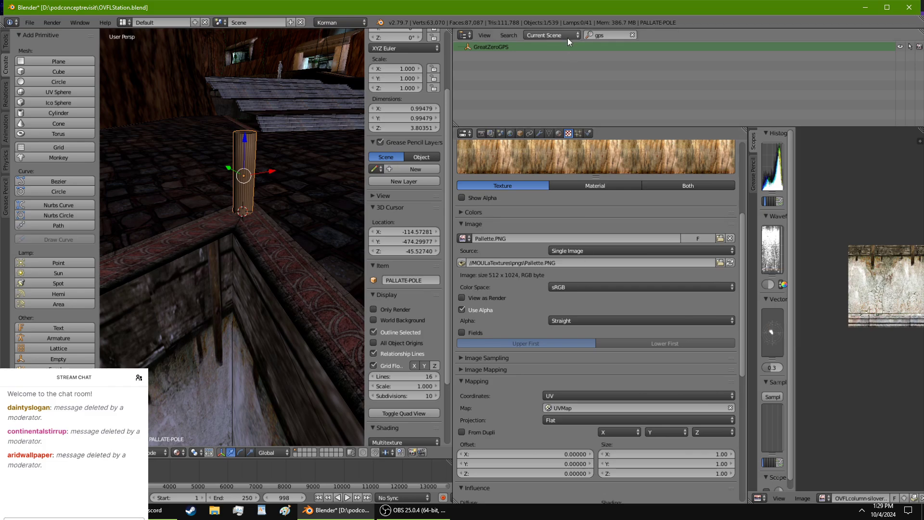
# Set the PALLATE material's light group to outsidelamp.
pyautogui.click(558, 133)
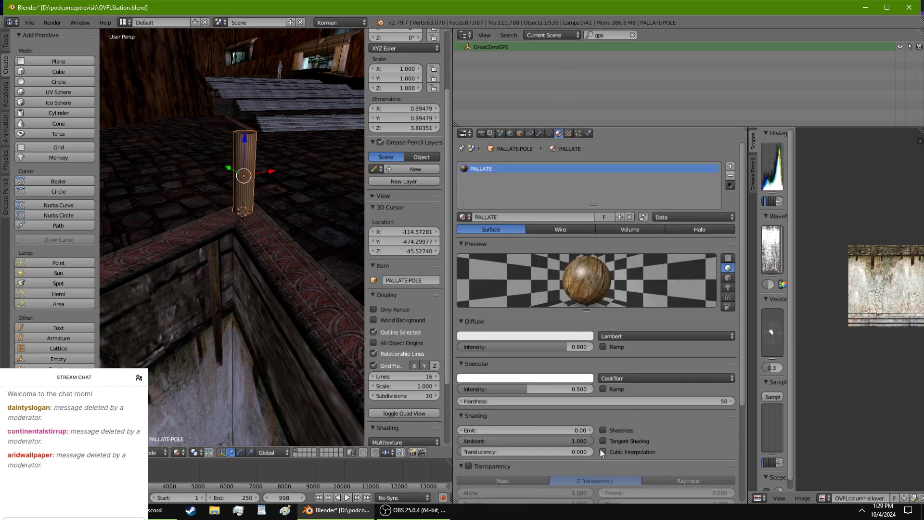
pyautogui.scroll(-5, 503, 436)
pyautogui.scroll(-2, 507, 481)
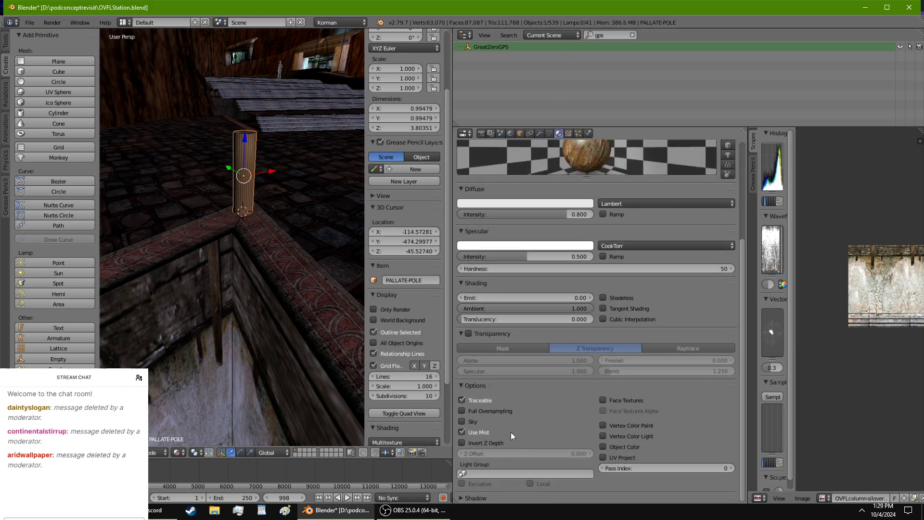
pyautogui.click(505, 474)
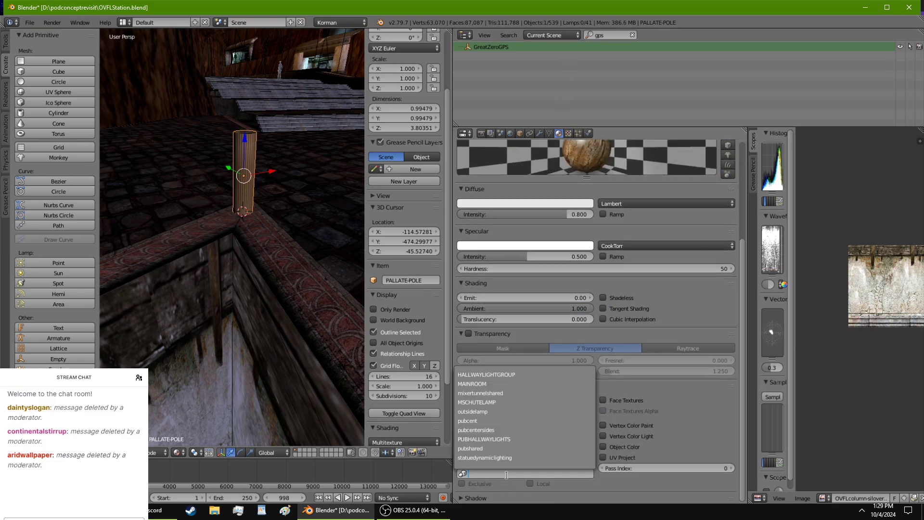
pyautogui.click(498, 410)
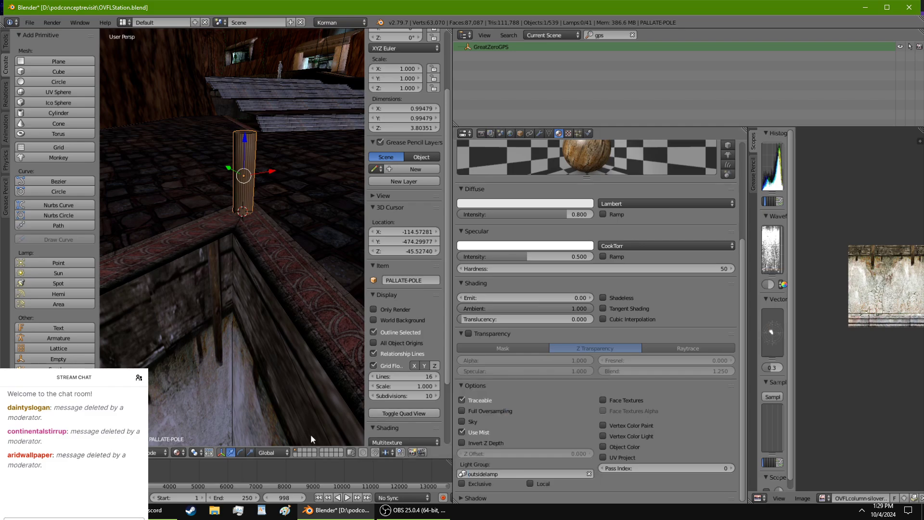
pyautogui.click(163, 510)
pyautogui.hotkey('alt', 'Tab')
# Isolate the pole in local view and unwrap its whole mesh with Cylinder Projection.
pyautogui.press('KP_Divide')
pyautogui.scroll(5, 250, 250)
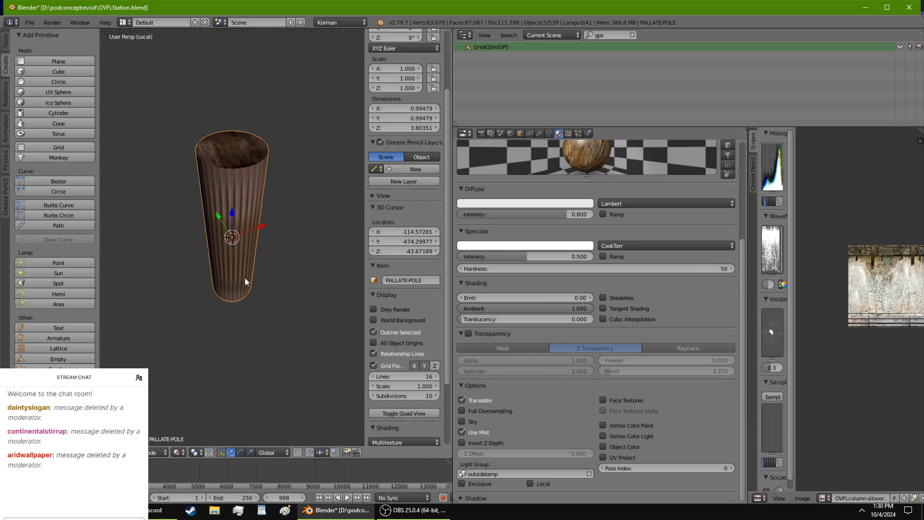
pyautogui.press('Tab')
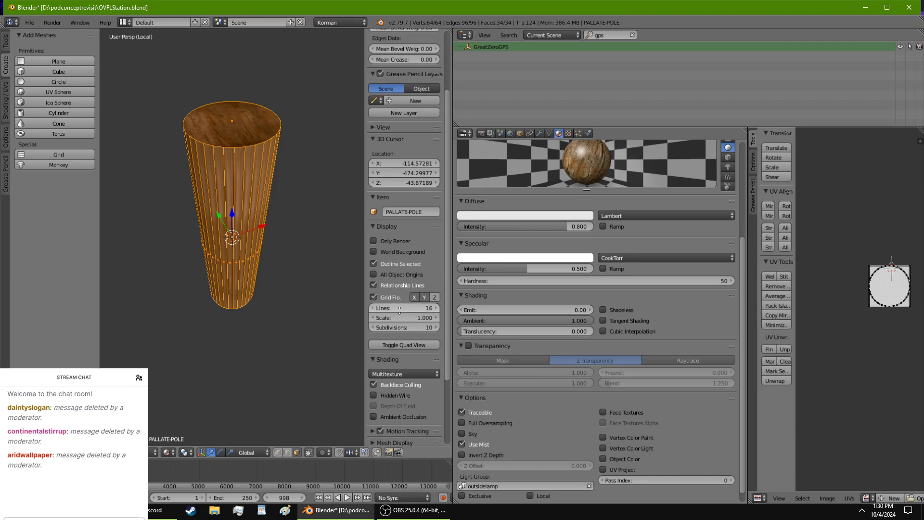
pyautogui.moveTo(299, 352); pyautogui.dragTo(300, 308, button='middle')
pyautogui.press('u')
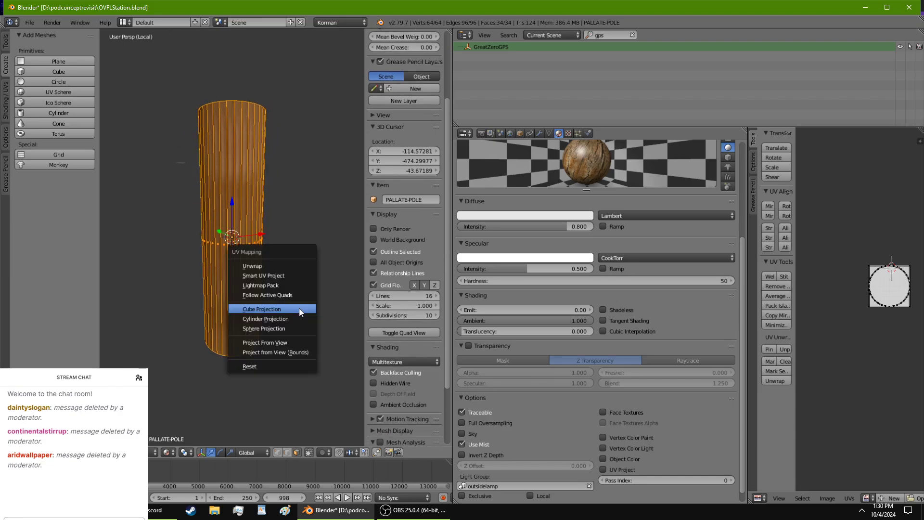
pyautogui.click(299, 320)
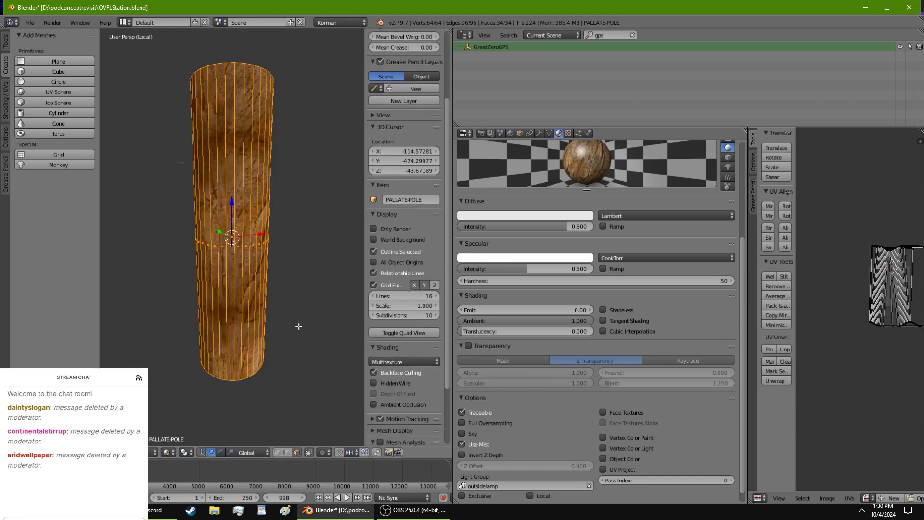
pyautogui.moveTo(299, 326); pyautogui.dragTo(220, 332, button='middle')
pyautogui.scroll(2, 903, 308)
pyautogui.scroll(1, 894, 319)
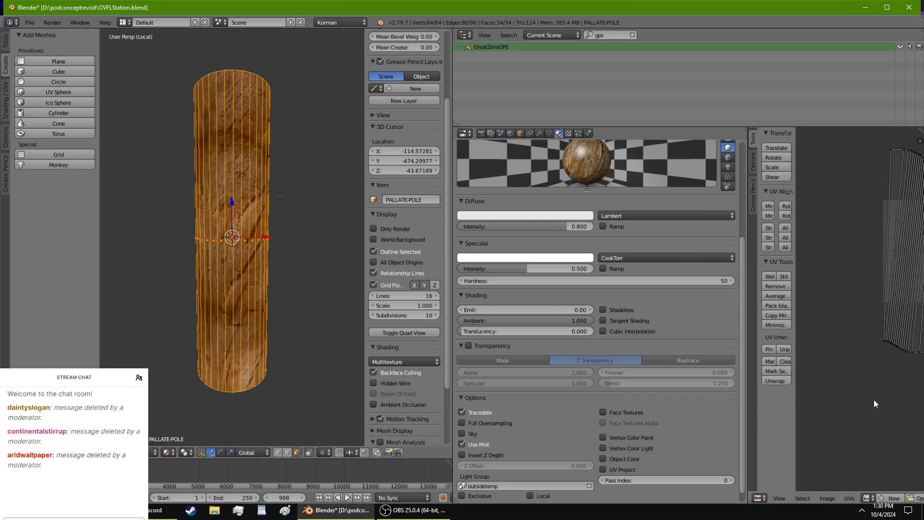
# Display Pallette.PNG in the UV editor and select all of the pole's UVs.
pyautogui.click(868, 498)
pyautogui.write('pal')
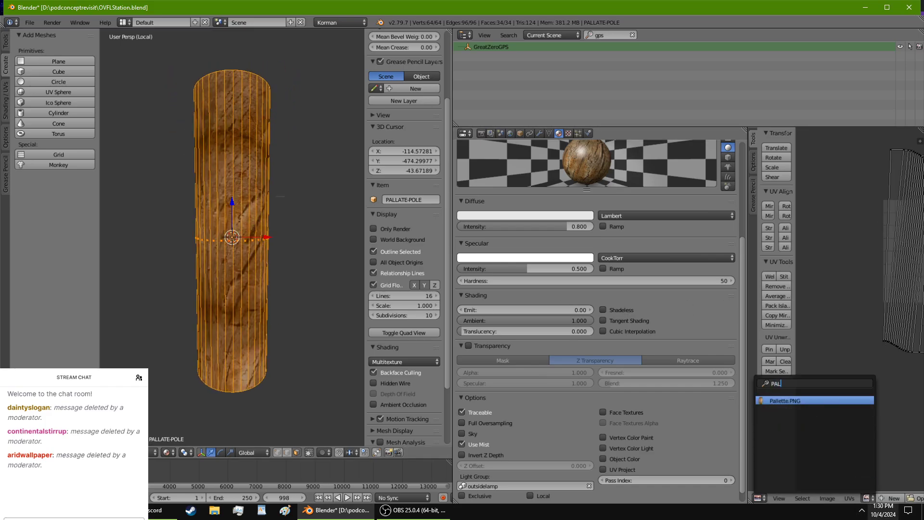
pyautogui.click(812, 401)
pyautogui.scroll(-3, 818, 399)
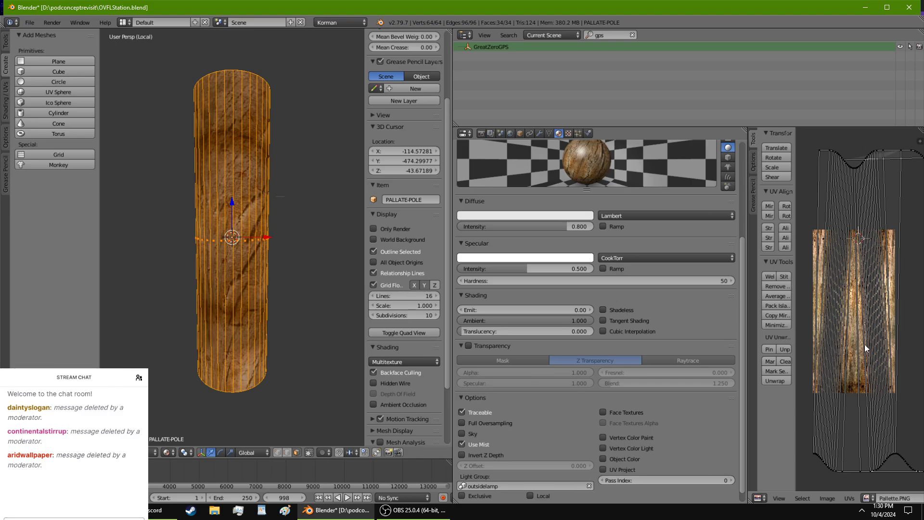
pyautogui.press('a')
pyautogui.press('s')
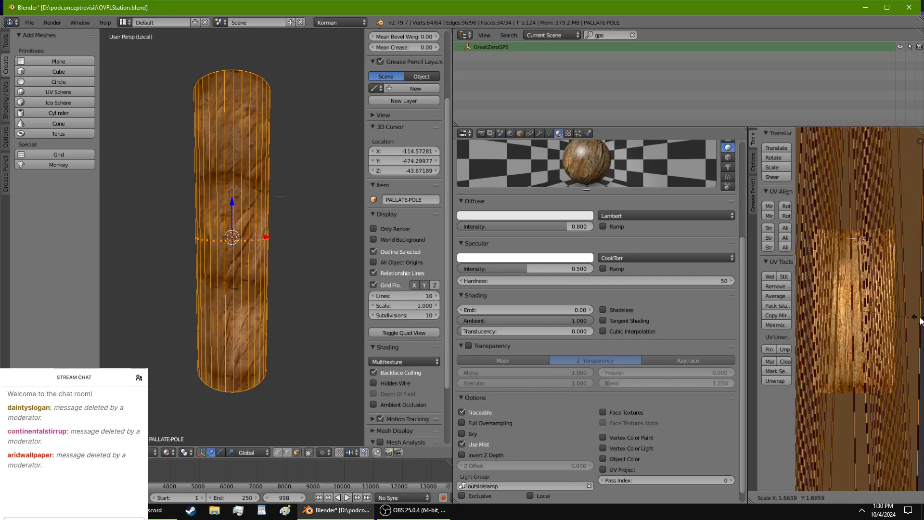
pyautogui.rightClick(913, 316)
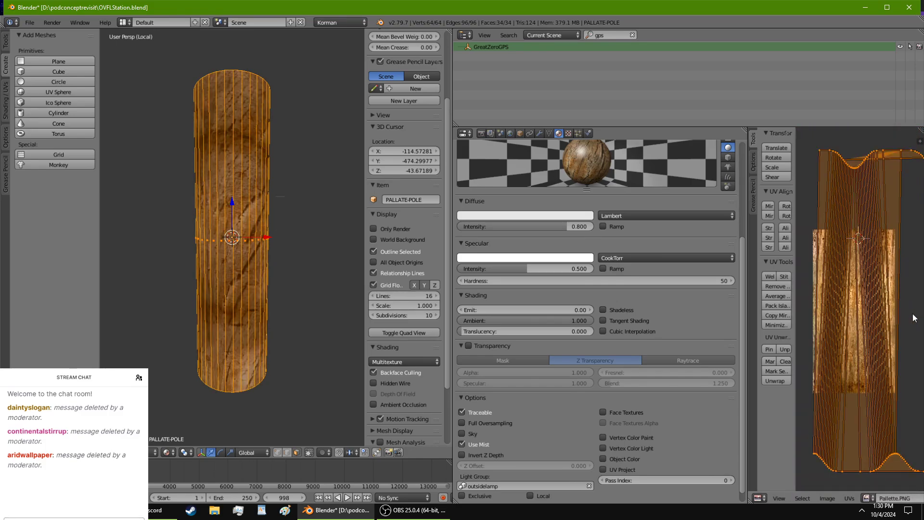
pyautogui.press('s')
pyautogui.press('x')
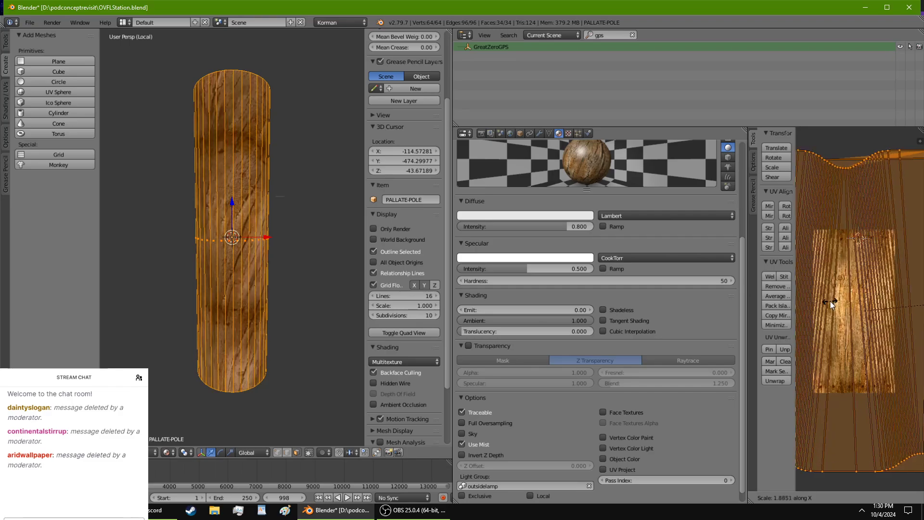
pyautogui.click(750, 211)
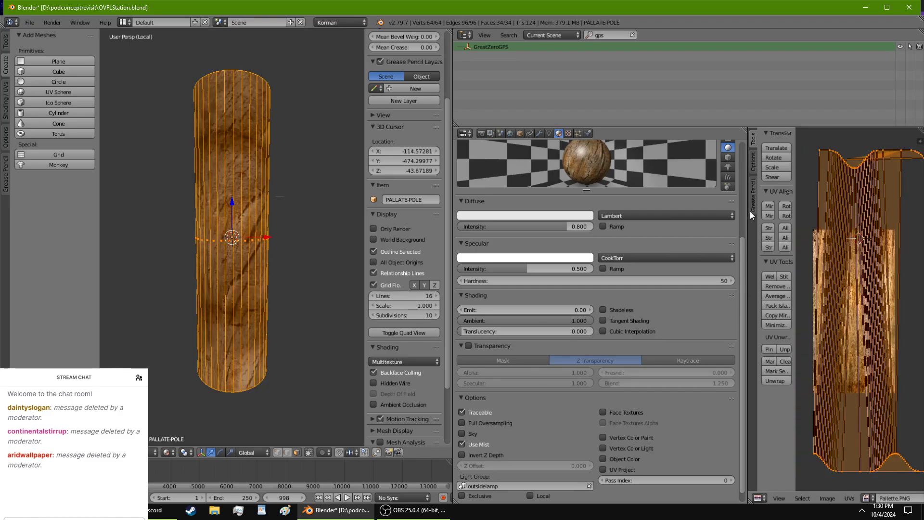
# Rotate the pole's UV layout by 90 degrees twice and scale it slightly along X.
pyautogui.click(790, 203)
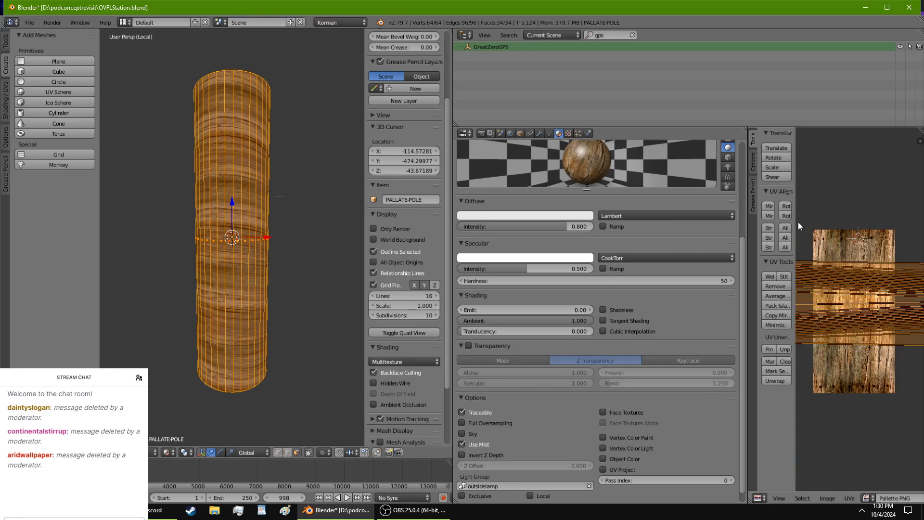
pyautogui.click(786, 206)
pyautogui.press('s')
pyautogui.press('x')
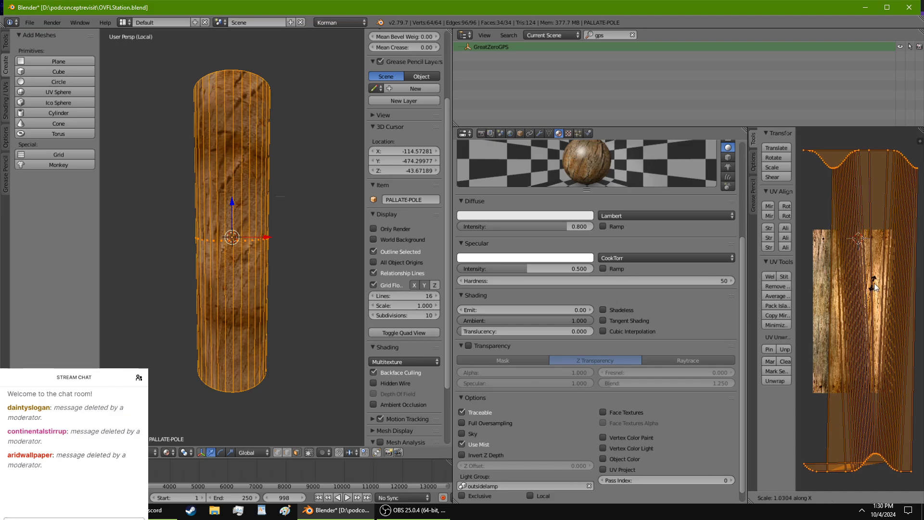
pyautogui.click(837, 256)
pyautogui.moveTo(270, 262); pyautogui.dragTo(144, 264, button='middle')
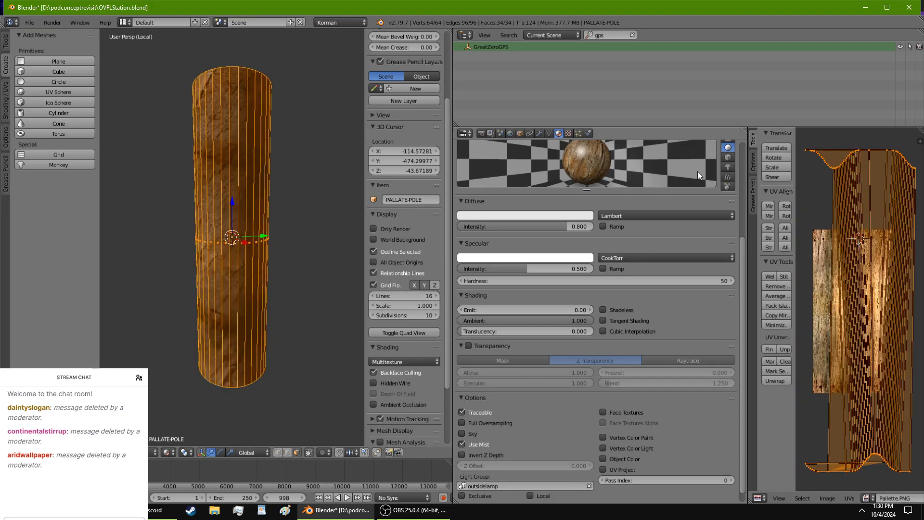
# Make the PALLATE material shadeless and unwrap the pole's two end-cap faces with Project from View (Bounds).
pyautogui.click(625, 310)
pyautogui.moveTo(336, 305); pyautogui.dragTo(264, 264, button='middle')
pyautogui.rightClick(226, 124)
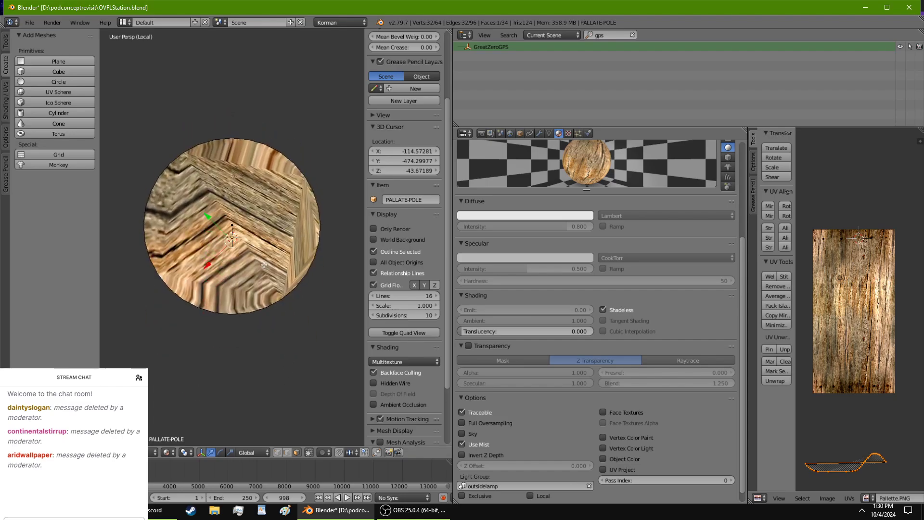
pyautogui.keyDown('shift'); pyautogui.rightClick(261, 248); pyautogui.keyUp('shift')
pyautogui.press('u')
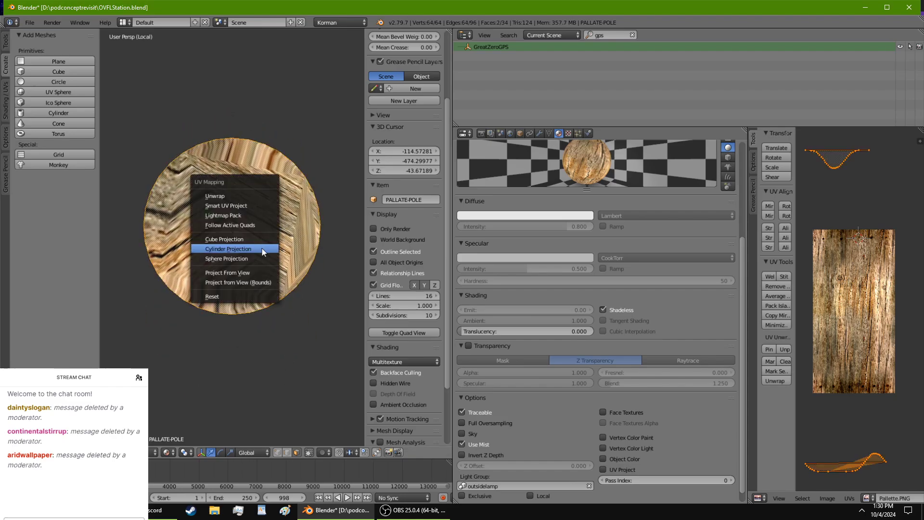
pyautogui.click(264, 290)
pyautogui.moveTo(264, 291); pyautogui.dragTo(253, 37, button='middle')
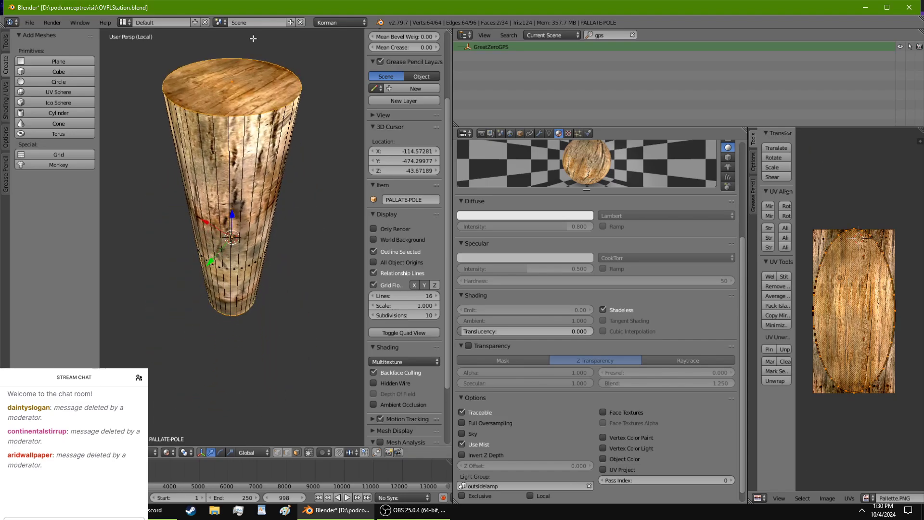
# Leave mesh editing, turn the material's Shadeless option off and give the pole smooth shading.
pyautogui.press('Tab')
pyautogui.scroll(-1, 668, 425)
pyautogui.click(612, 294)
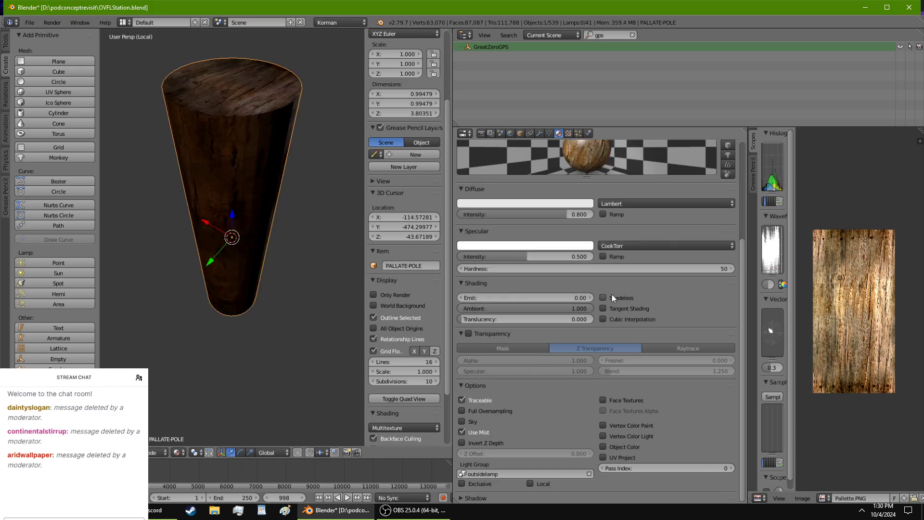
pyautogui.click(6, 42)
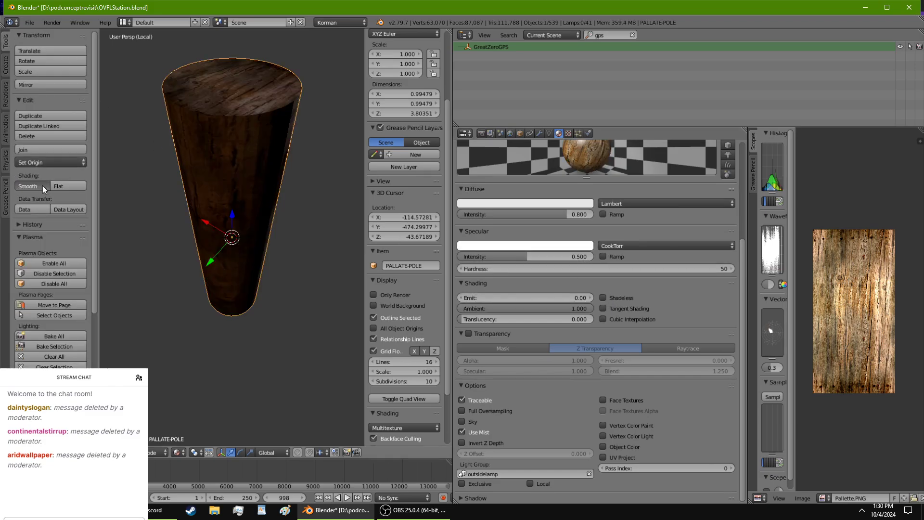
pyautogui.moveTo(264, 198); pyautogui.dragTo(281, 178, button='middle')
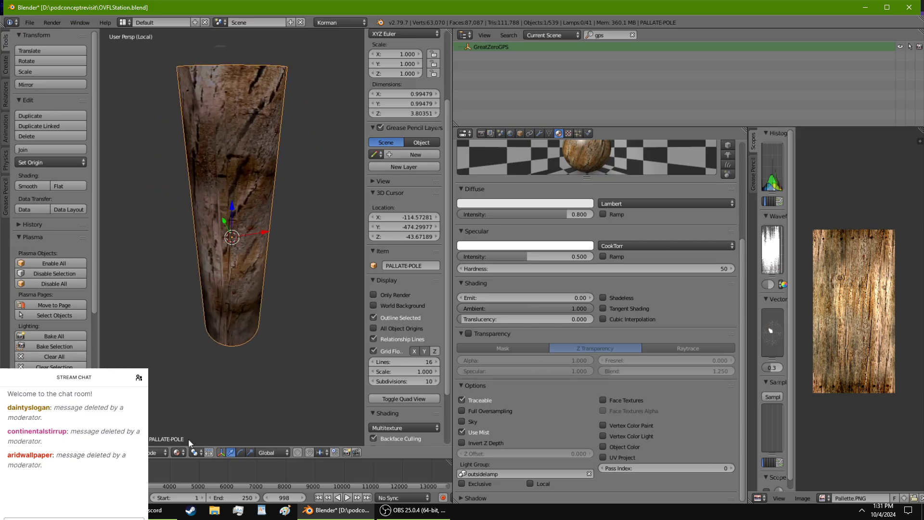
pyautogui.click(413, 510)
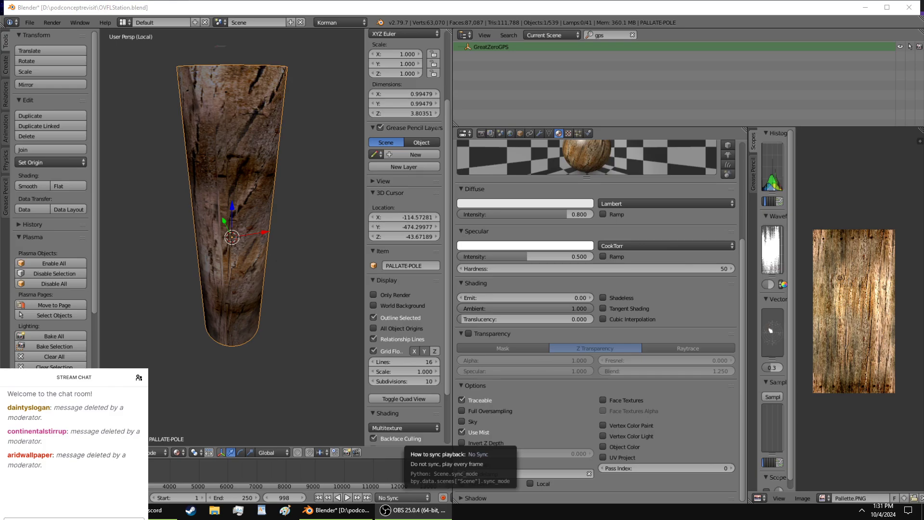
pyautogui.click(163, 510)
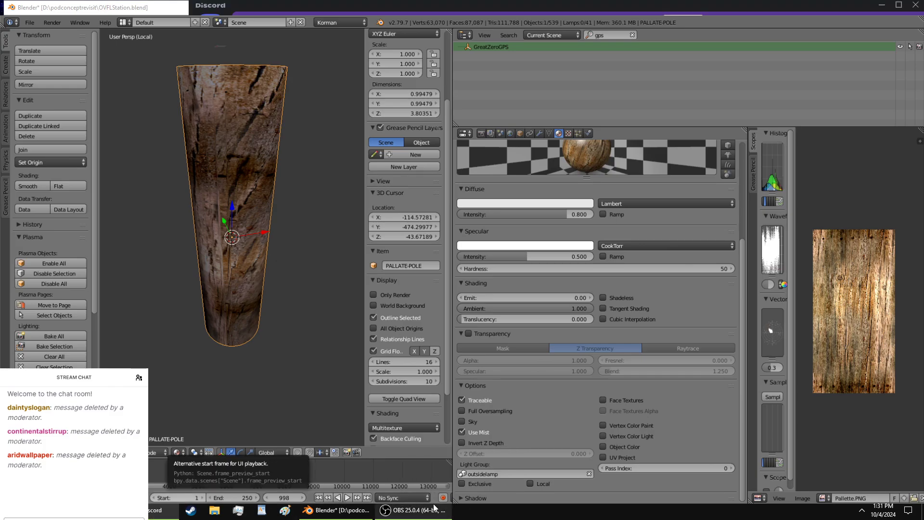
pyautogui.click(337, 510)
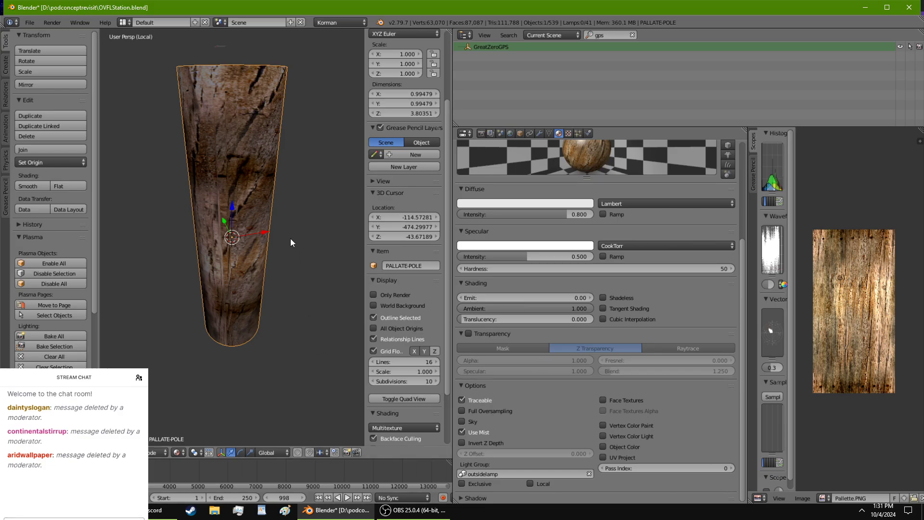
# Leave local view and look over the dock area around the pole.
pyautogui.press('KP_Divide')
pyautogui.moveTo(273, 227); pyautogui.dragTo(200, 168, button='middle')
pyautogui.scroll(-2, 126, 197)
pyautogui.moveTo(128, 194); pyautogui.dragTo(317, 264, button='middle')
pyautogui.moveTo(302, 45); pyautogui.dragTo(371, 217, button='middle')
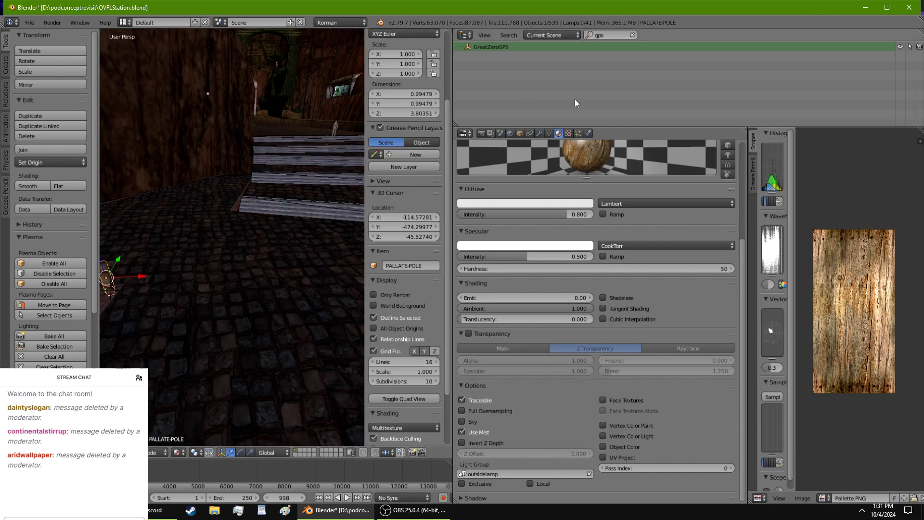
# Save over OVFLStation.blend and run Test Age with the uruDestiny game.
pyautogui.click(587, 133)
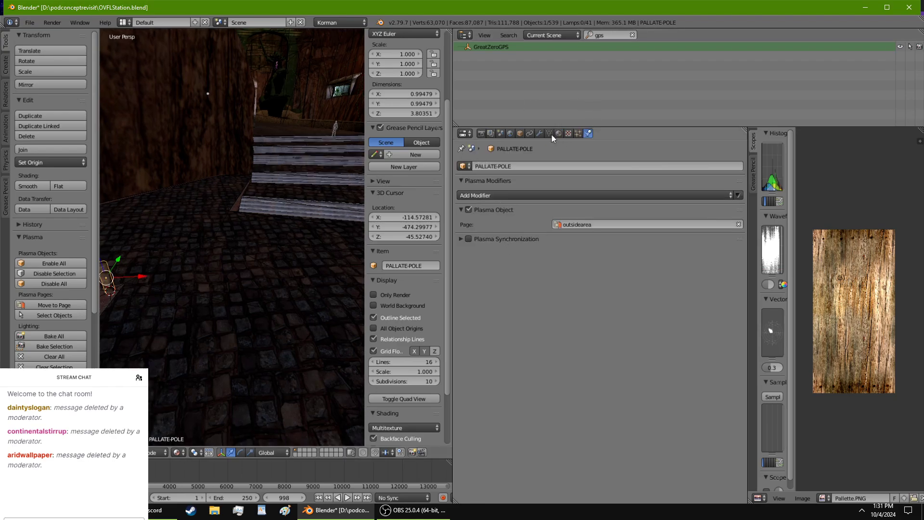
pyautogui.click(510, 133)
pyautogui.hotkey('ctrl', 's')
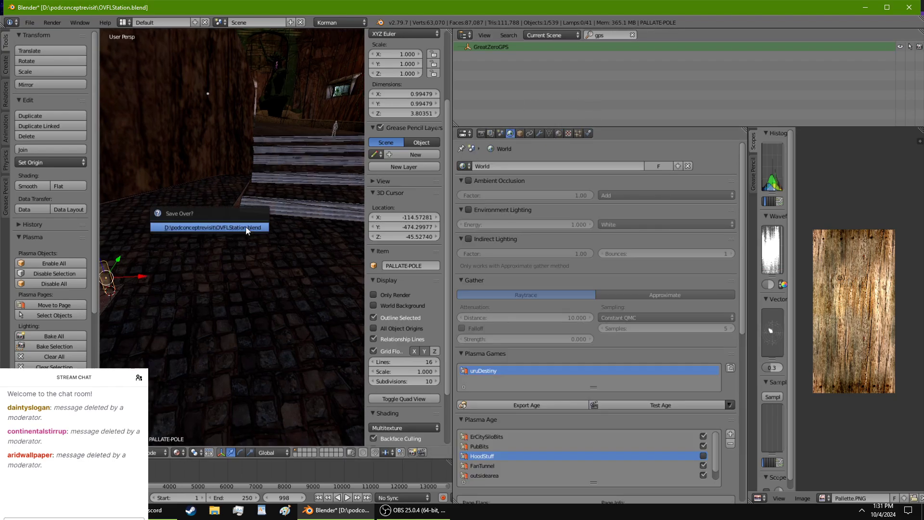
pyautogui.click(246, 229)
pyautogui.click(690, 405)
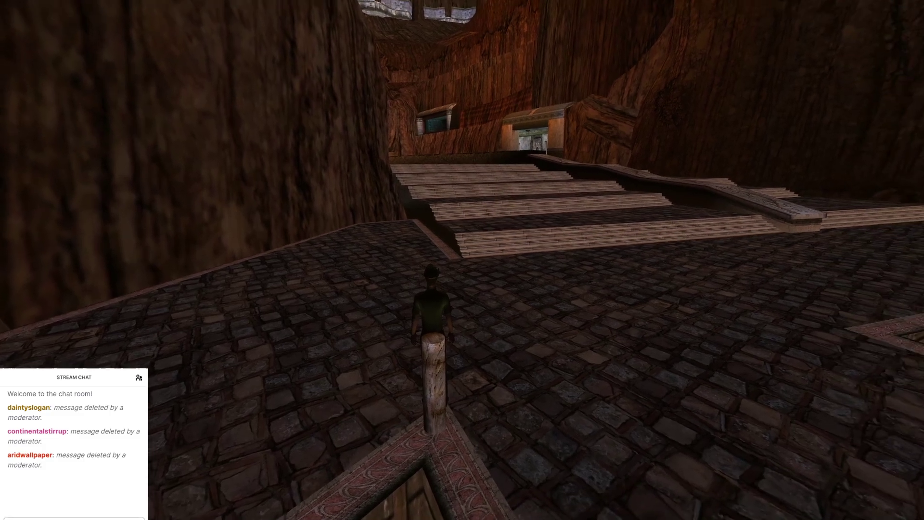
pyautogui.press('Right')
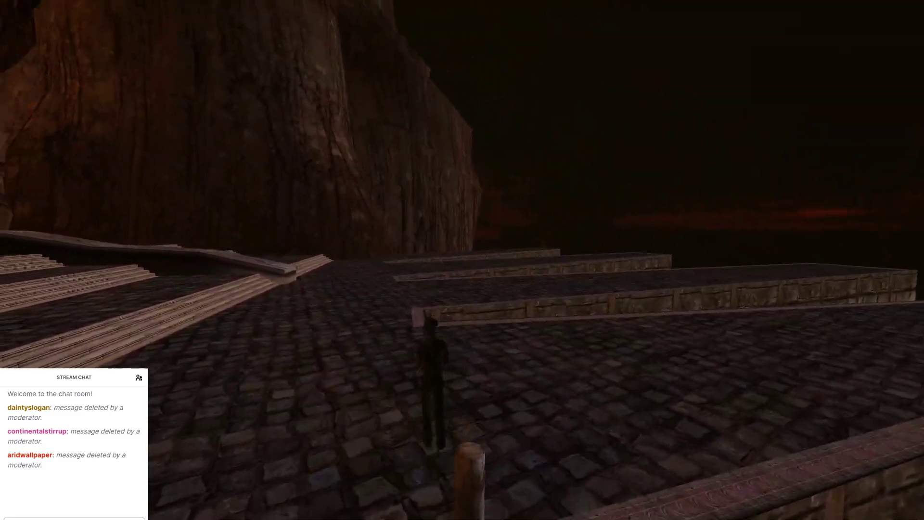
pyautogui.press('Right')
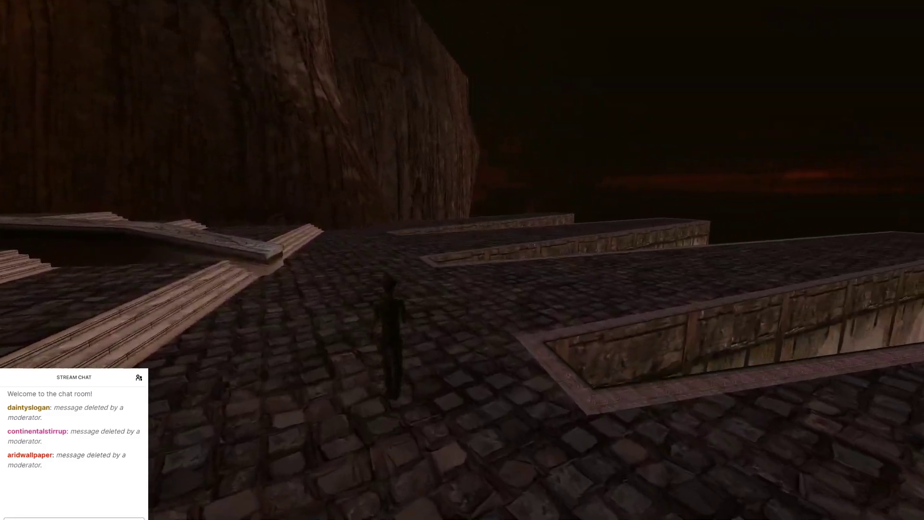
pyautogui.press('w')
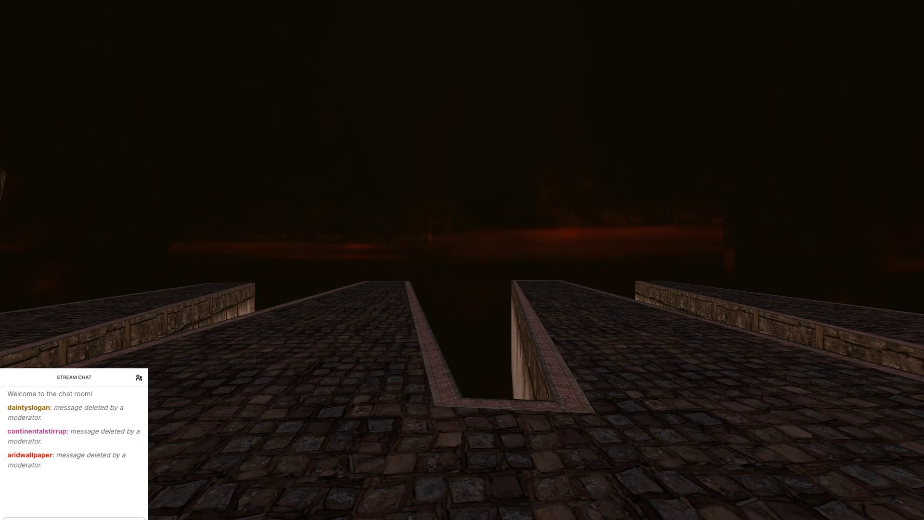
pyautogui.moveTo(455, 400); pyautogui.dragTo(439, 337)
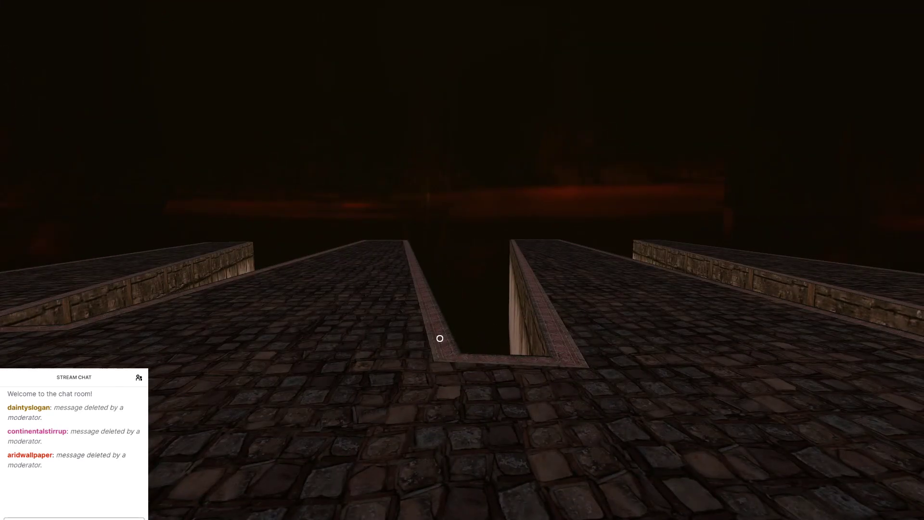